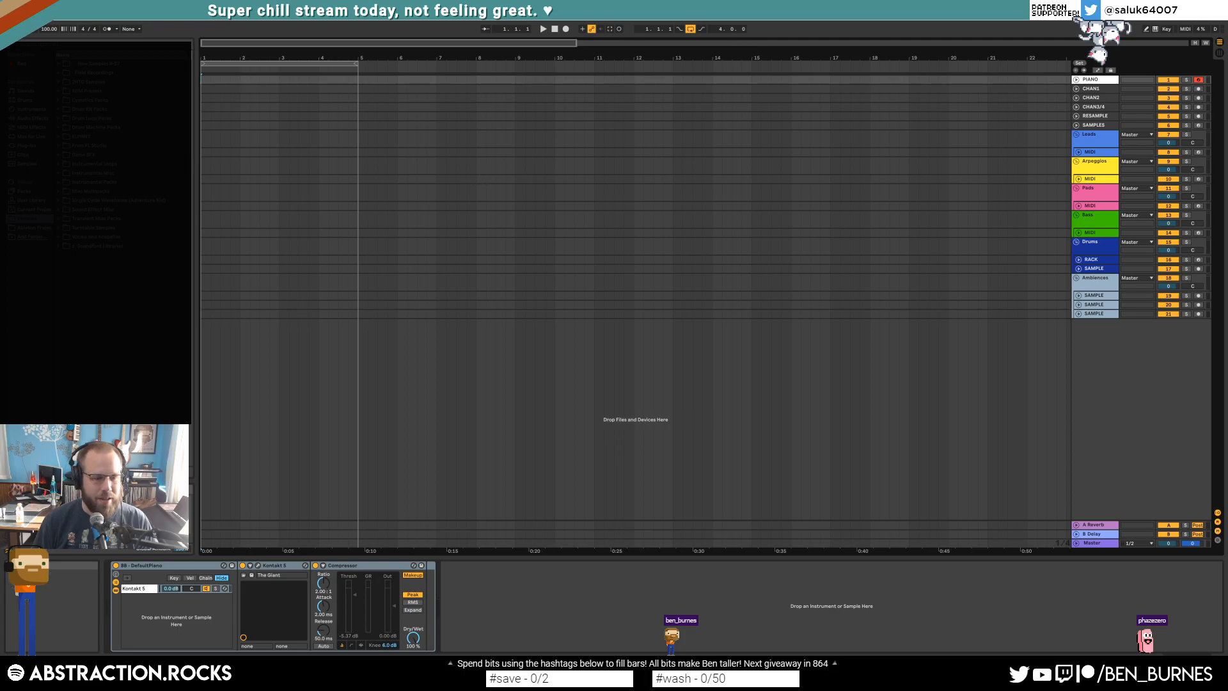
mouse_move(85, 677)
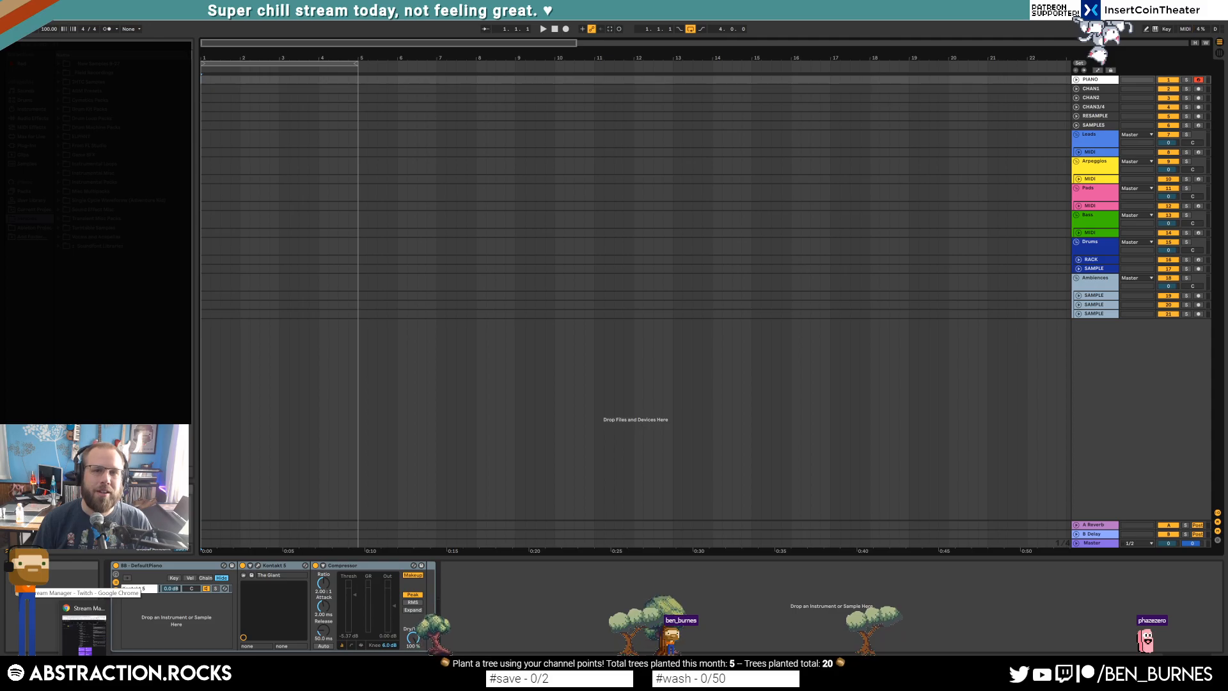
left_click(562, 313)
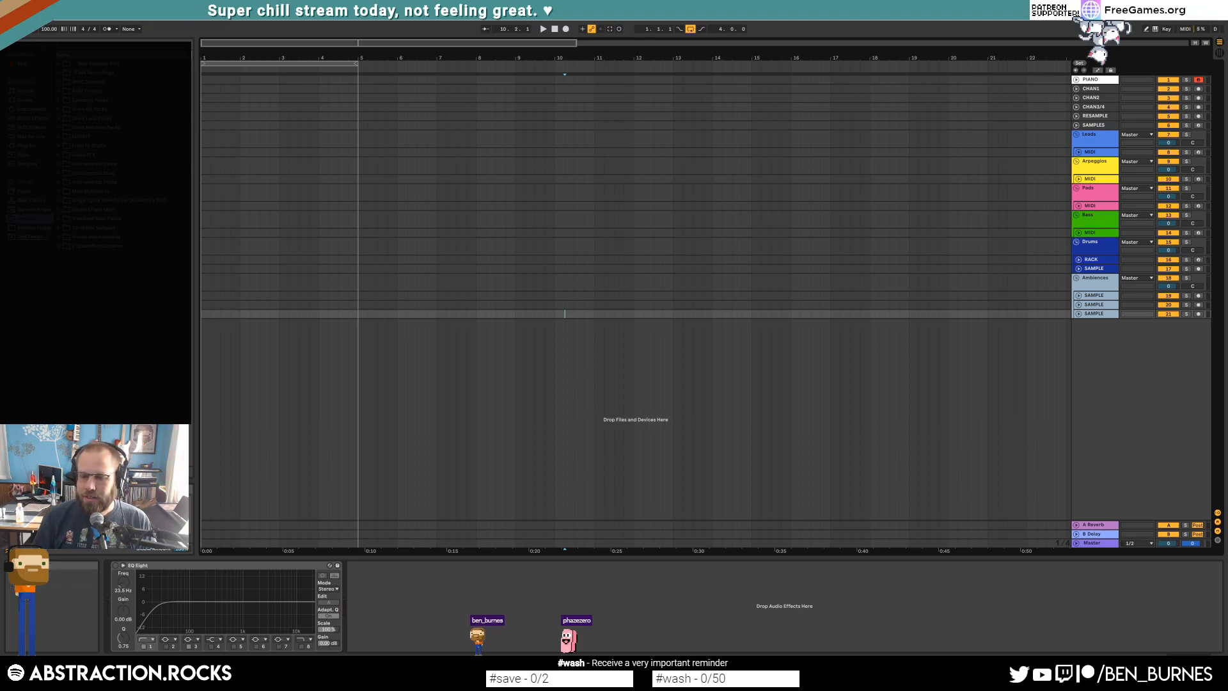
left_click(1140, 681)
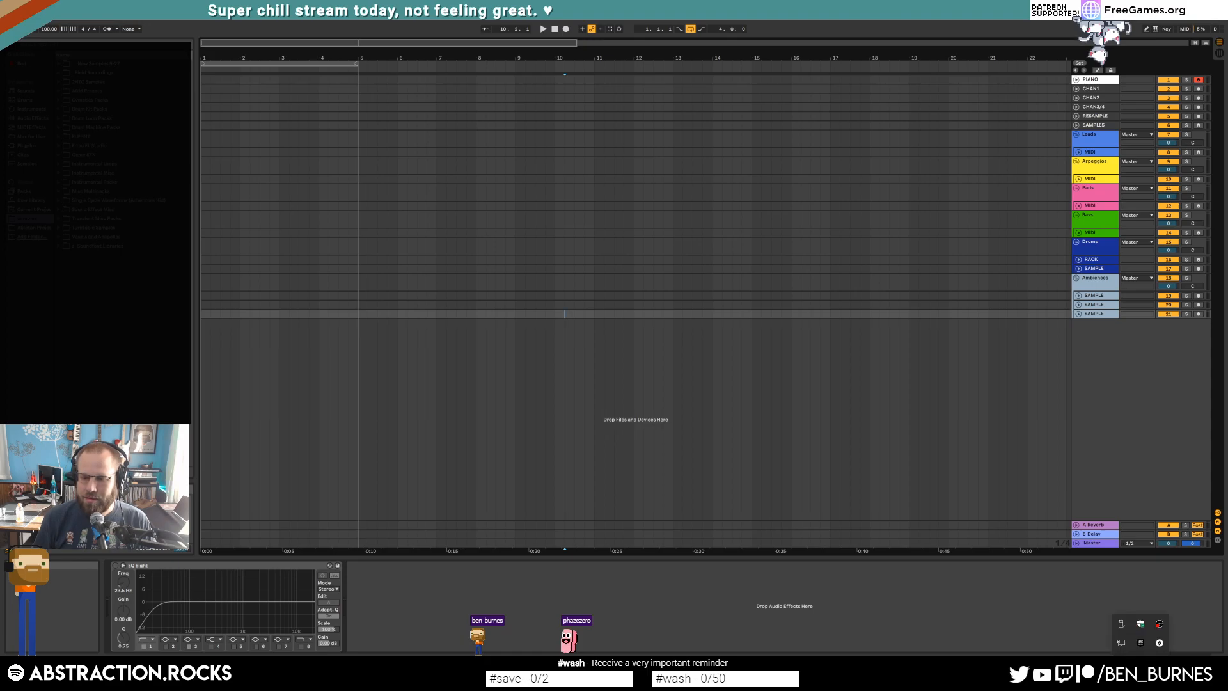
left_click(1160, 644)
left_click_drag(677, 49, 715, 110)
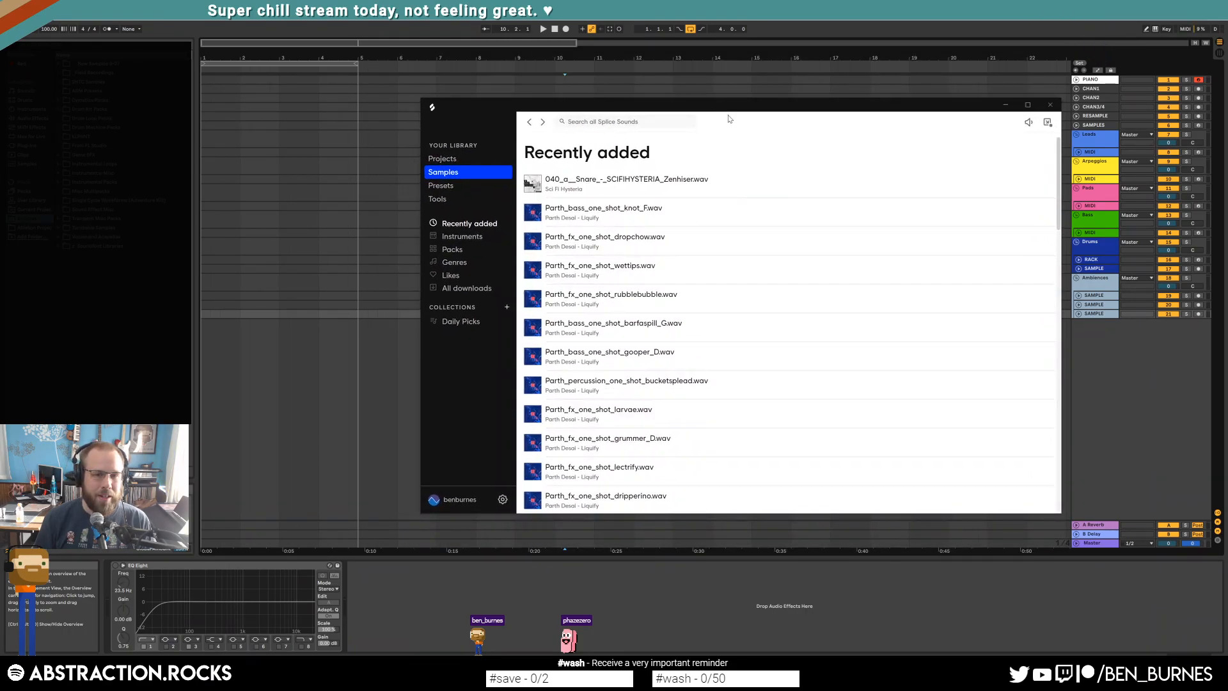
left_click(663, 98)
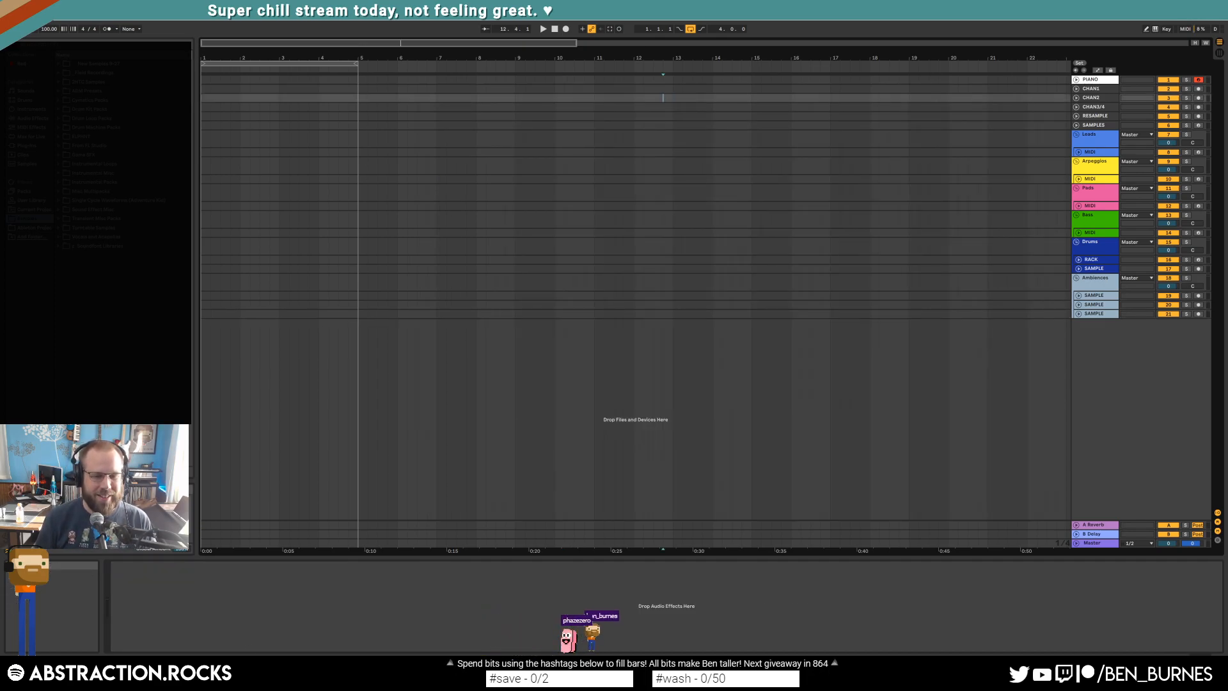
key("alt+Tab")
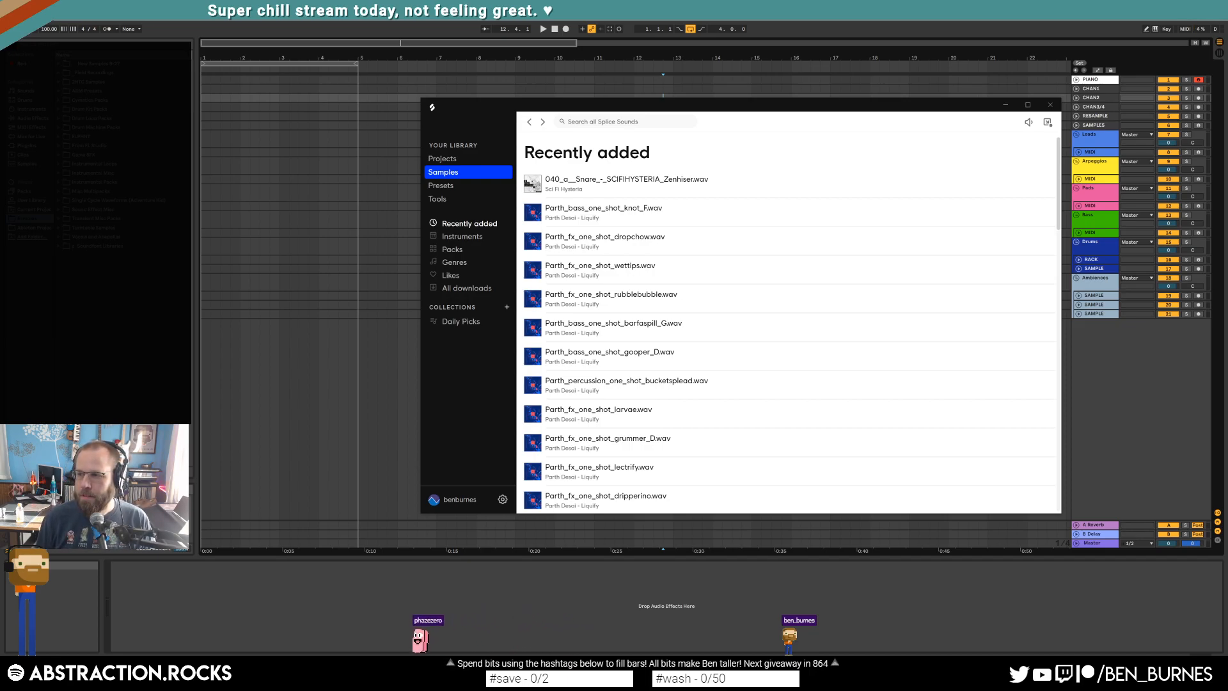
left_click(1050, 105)
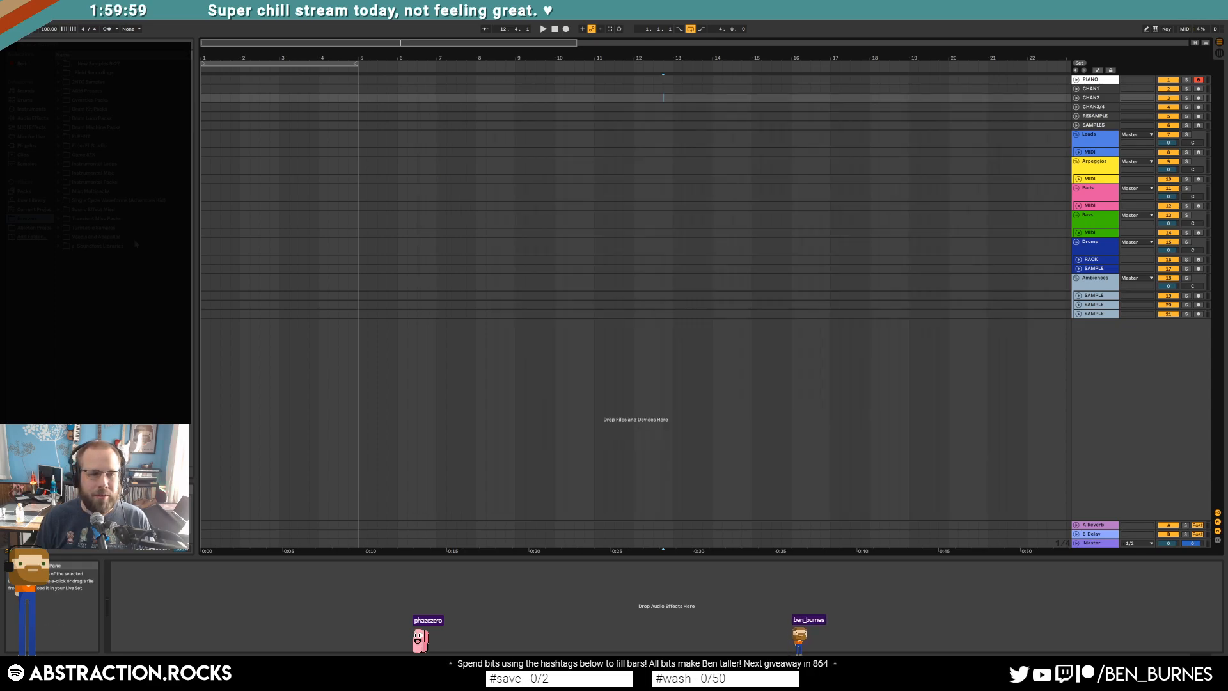
Step: Load the VMH1 Bassdrums 143 sample from the sample library onto the C1 pad of the RACK track's Drum Rack
left_click(1090, 259)
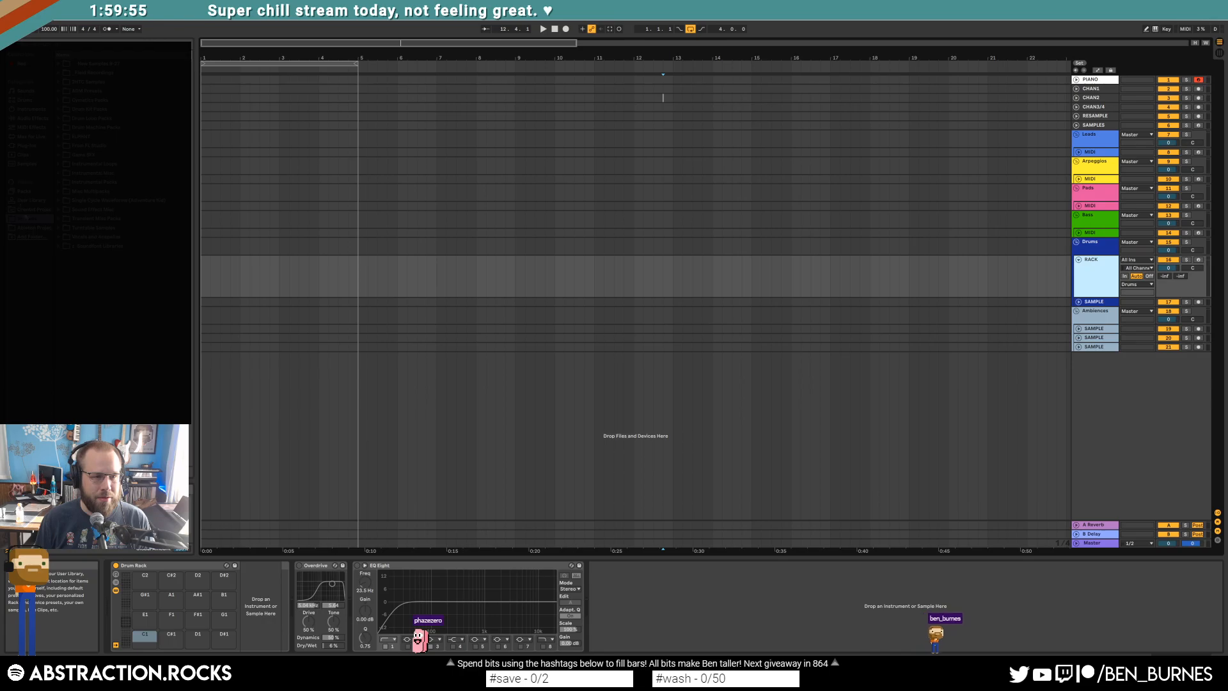
left_click(60, 191)
left_click(67, 293)
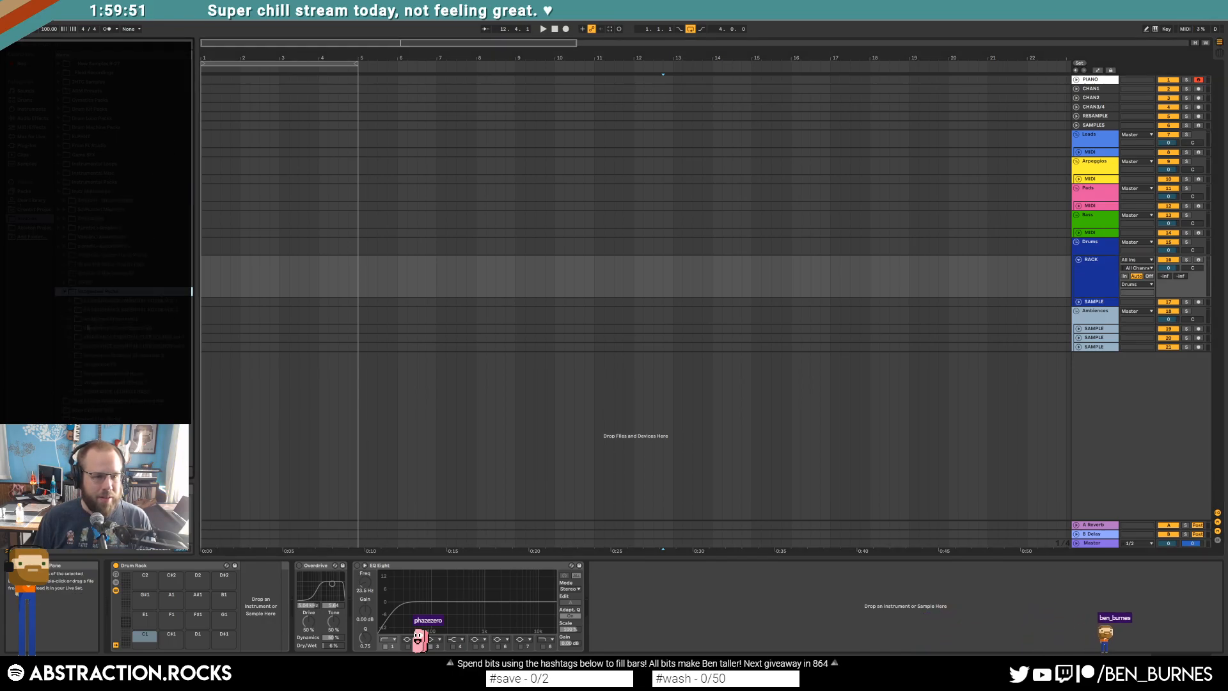
left_click(76, 374)
left_click(77, 393)
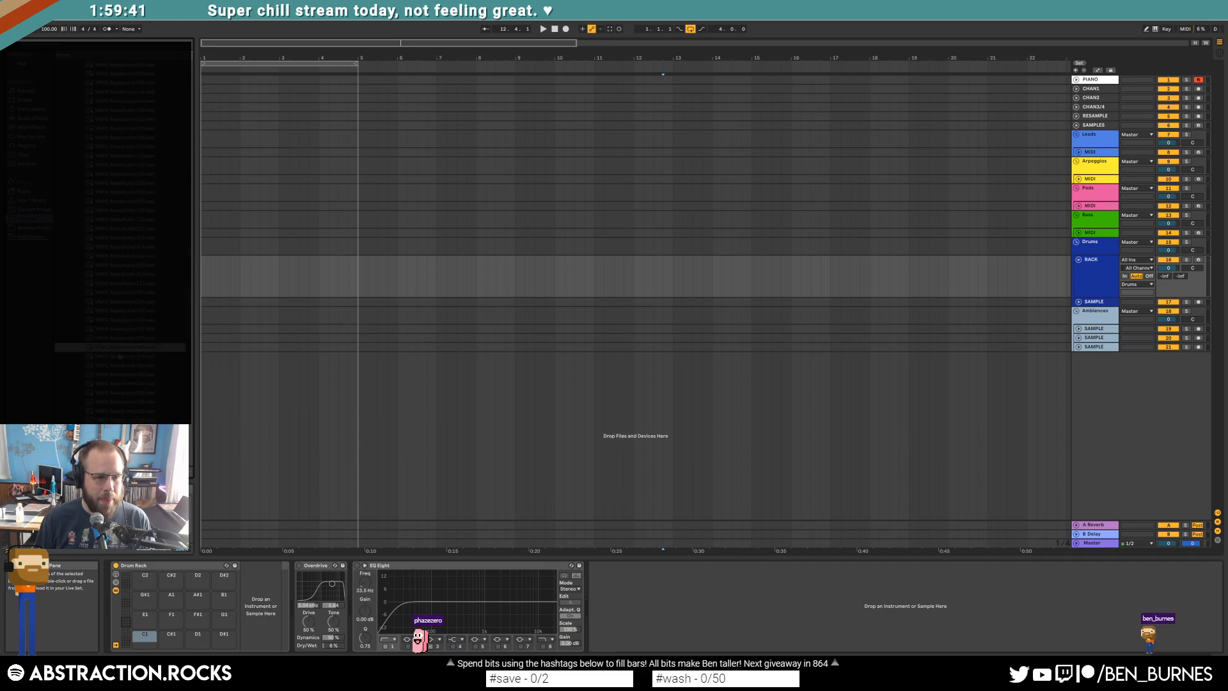
left_click_drag(119, 348, 144, 638)
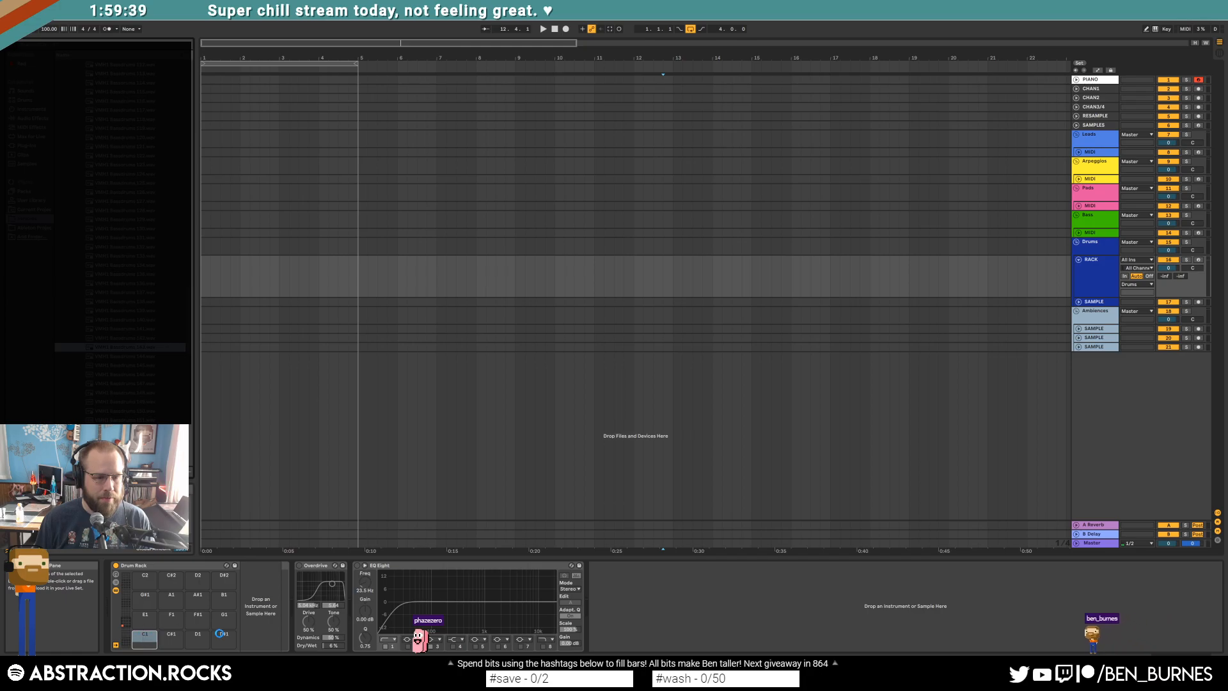
left_click(246, 637)
left_click(274, 638)
left_click(278, 629)
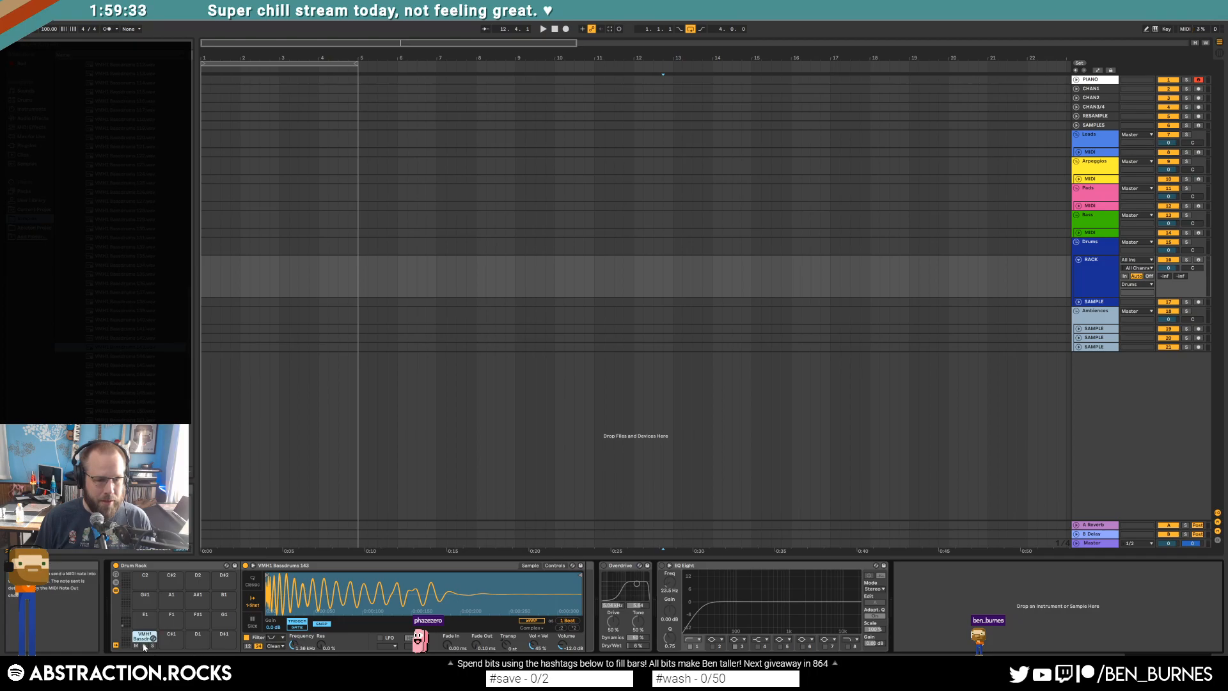
Step: Shorten the kick sample by pulling in its end point and set its fade-out to 104 ms, auditioning the pad
left_click_drag(580, 575, 444, 577)
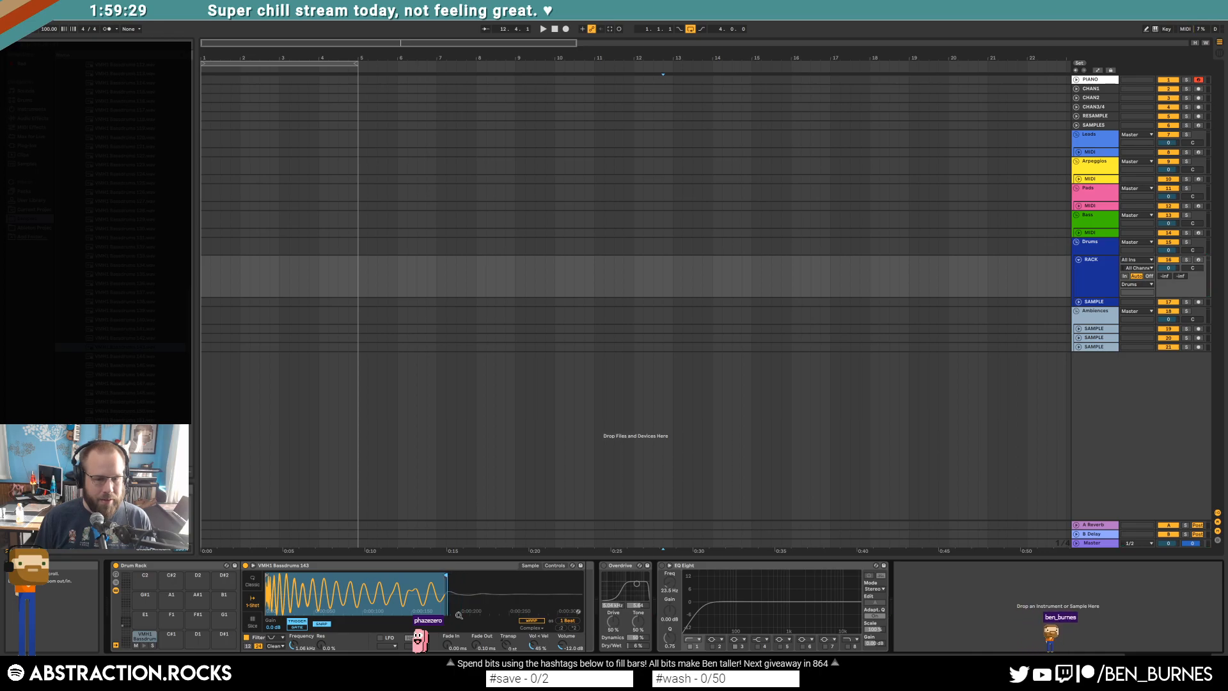
left_click_drag(476, 645, 476, 601)
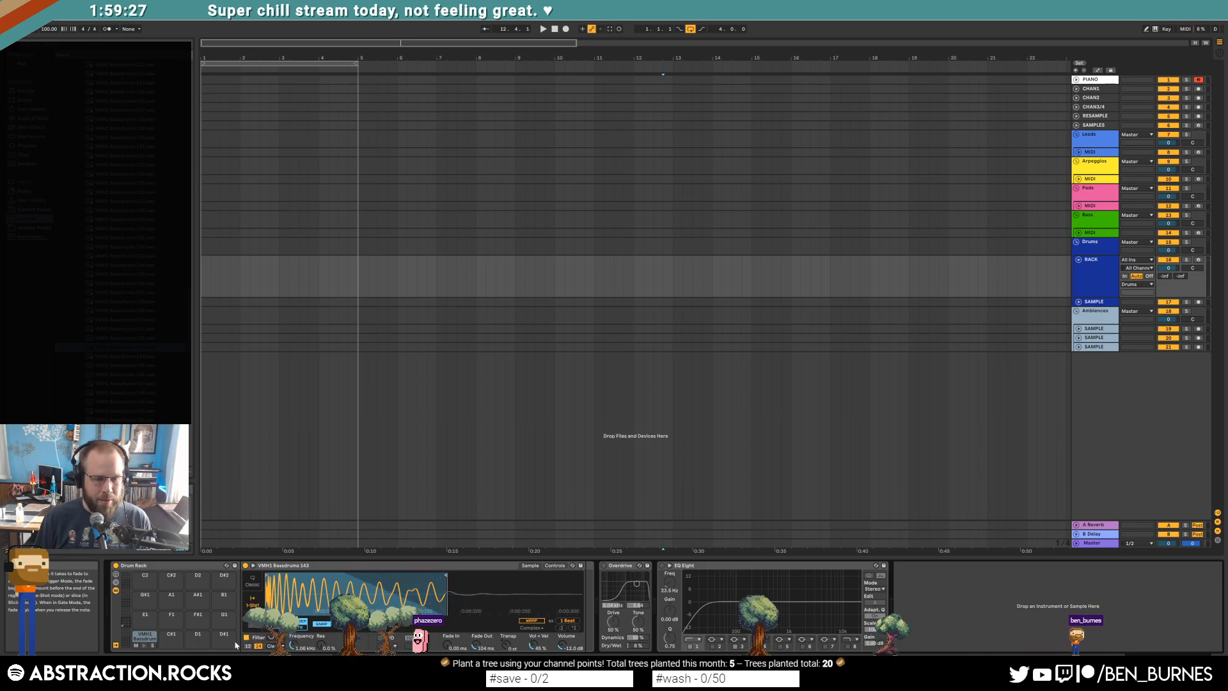
left_click(144, 647)
left_click_drag(445, 575, 394, 575)
left_click(143, 647)
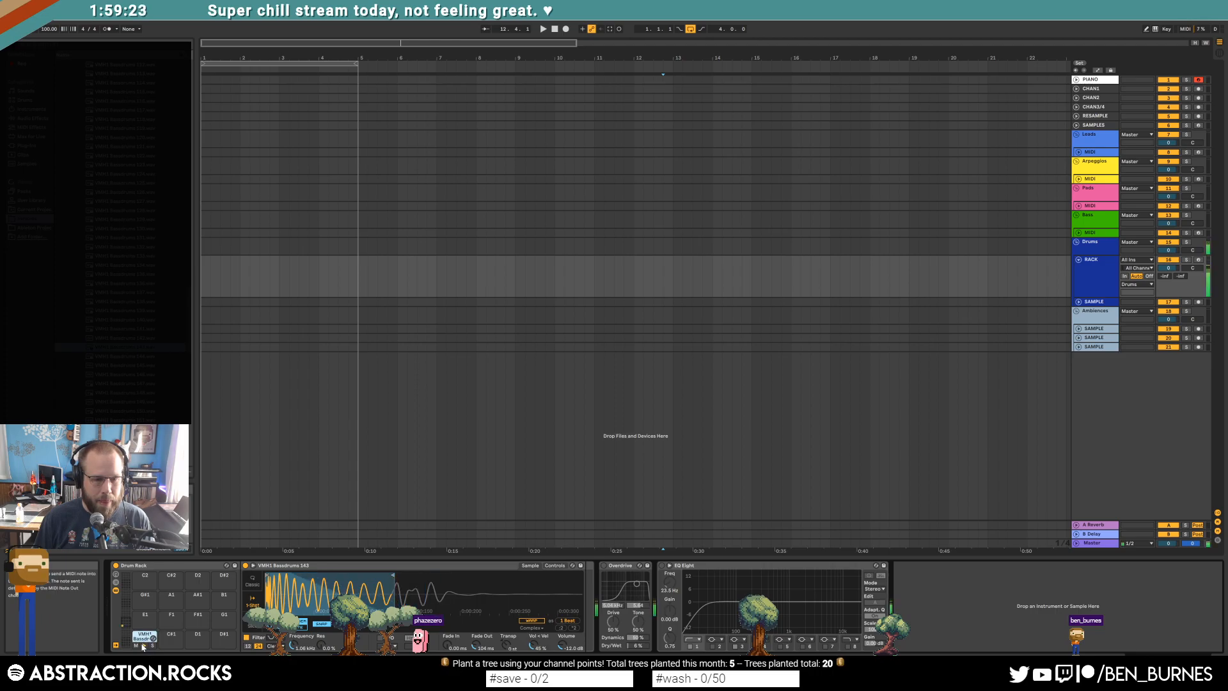
Step: Add an Auto Filter after the kick sample and lower its low-pass cutoff to about 3.5 kHz, auditioning the result
left_click(37, 121)
left_click_drag(80, 87, 584, 581)
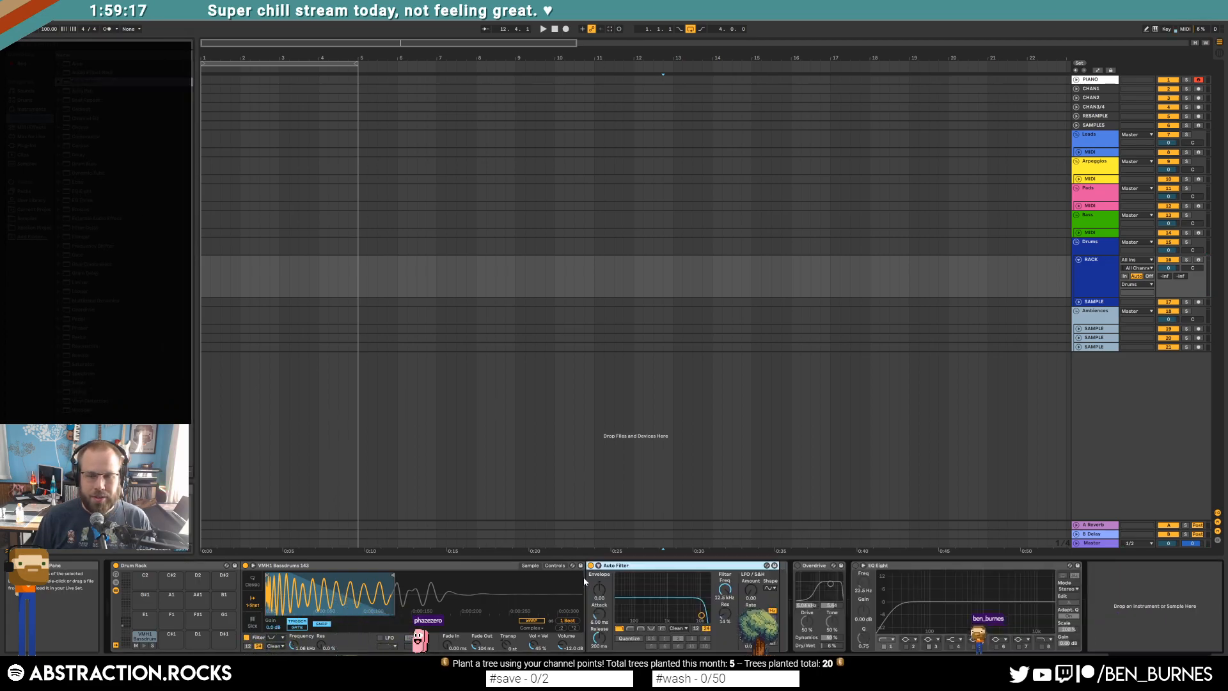
left_click_drag(702, 615, 684, 621)
left_click(146, 646)
left_click(146, 646)
left_click(146, 645)
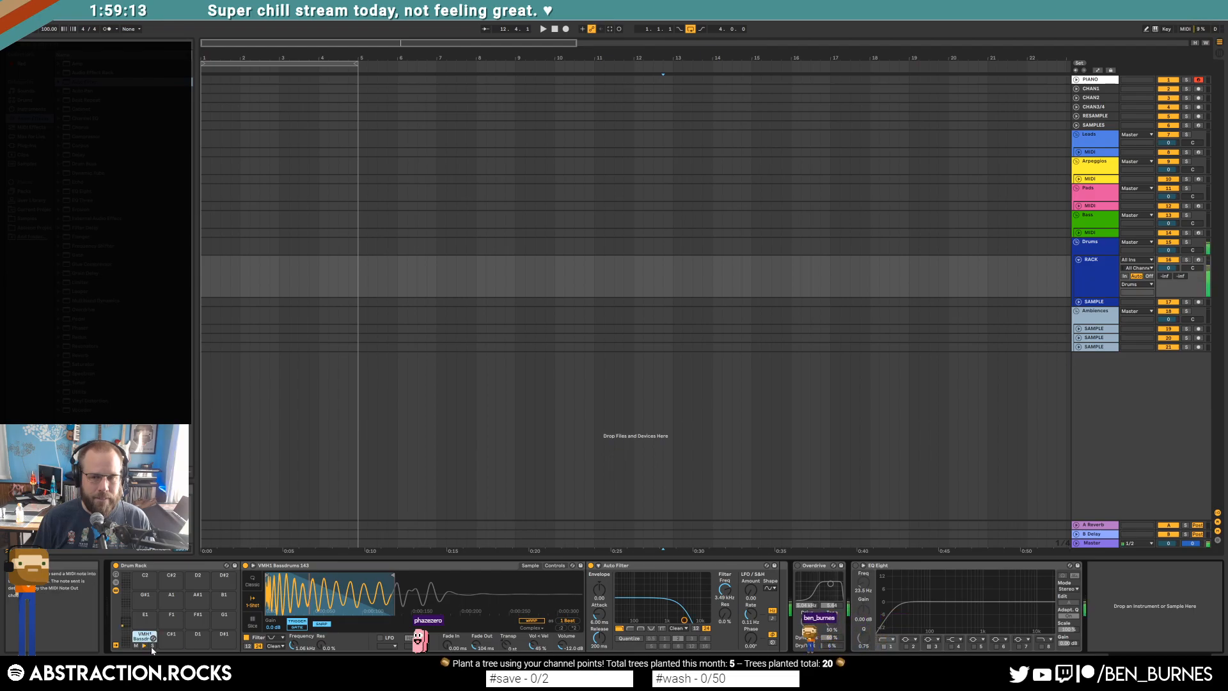
Step: Set the project tempo to 115 BPM
left_click(49, 29)
type("115")
key("Return")
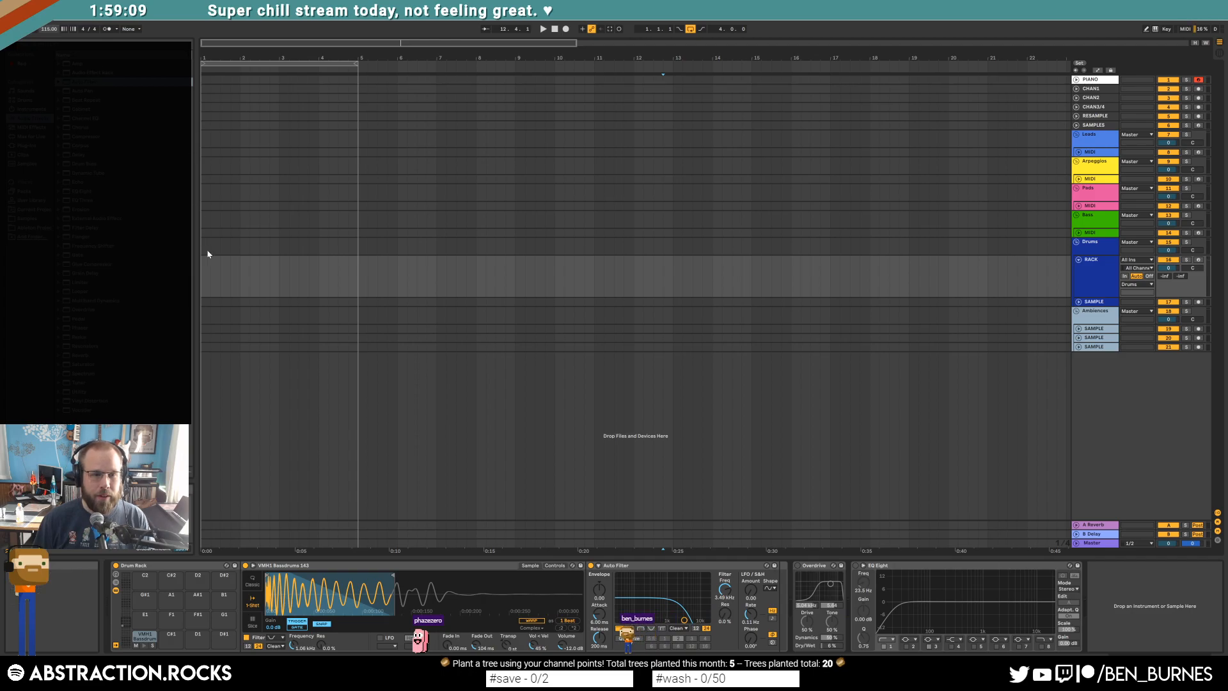
Step: Create an empty MIDI clip spanning bars 1 to 4 on the RACK track
left_click_drag(203, 283, 358, 275)
key("ctrl+shift+m")
left_click(429, 531)
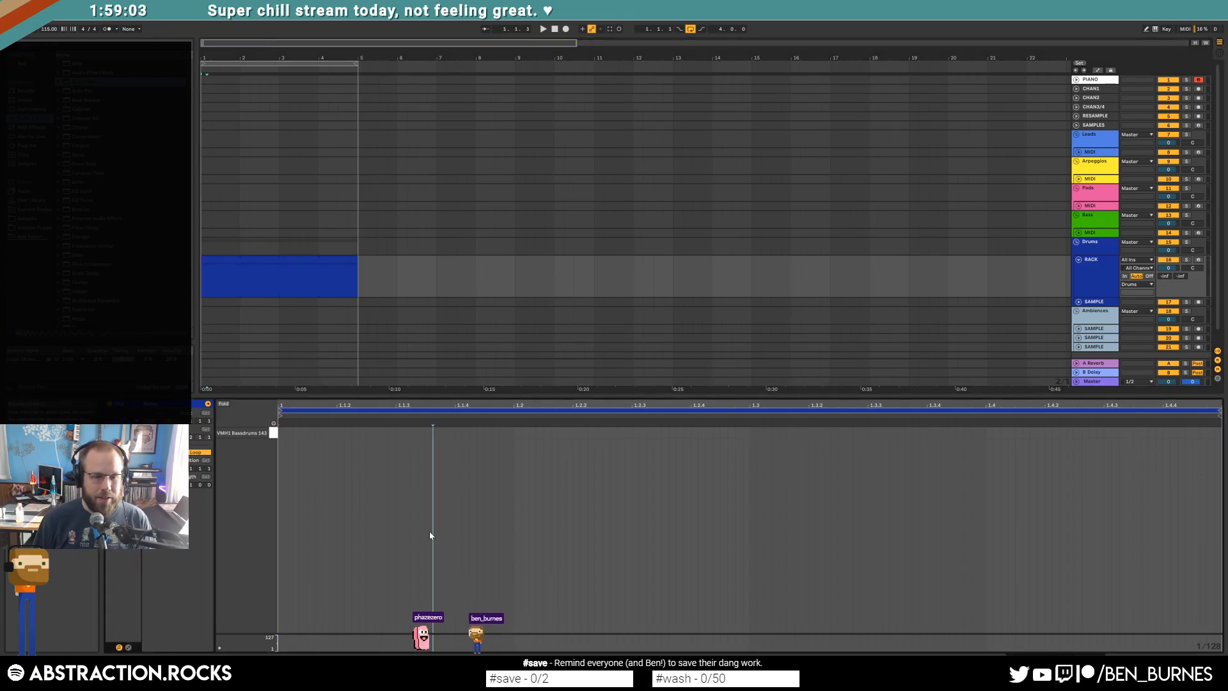
Step: Program a four-on-the-floor kick pattern in the clip, with a sixteenth-note Bassdrums hit duplicated onto every beat
double_click(297, 434)
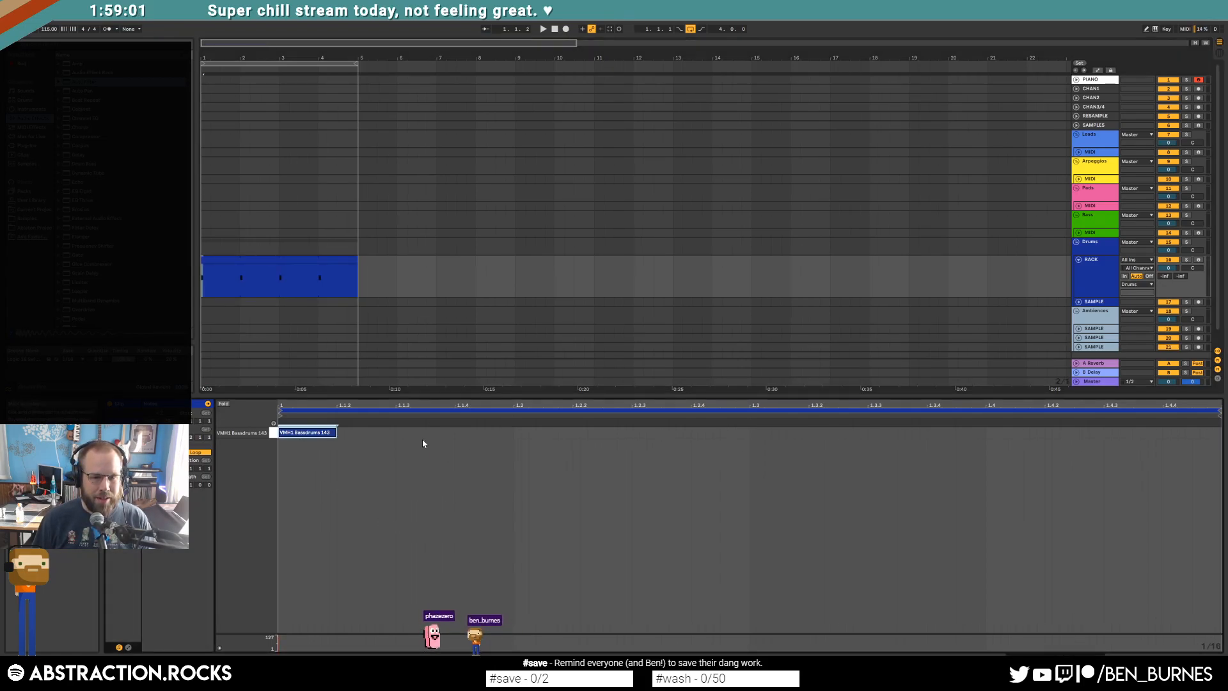
left_click(513, 431, "shift")
key("ctrl+d")
key("ctrl+d")
key("ctrl+d")
left_click(395, 479)
left_click(313, 258)
left_click(453, 279)
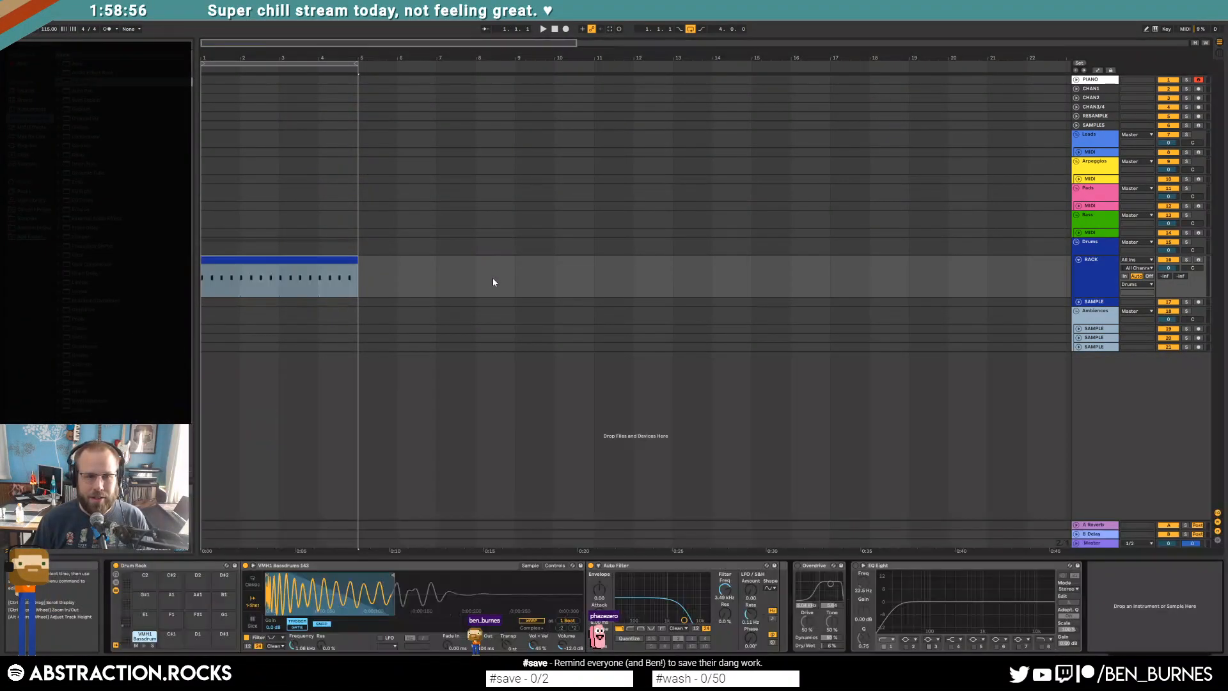
Step: Expand the MIDI track in the Pads group and switch to Splice to search its sounds for "synth chord"
left_click(1080, 212)
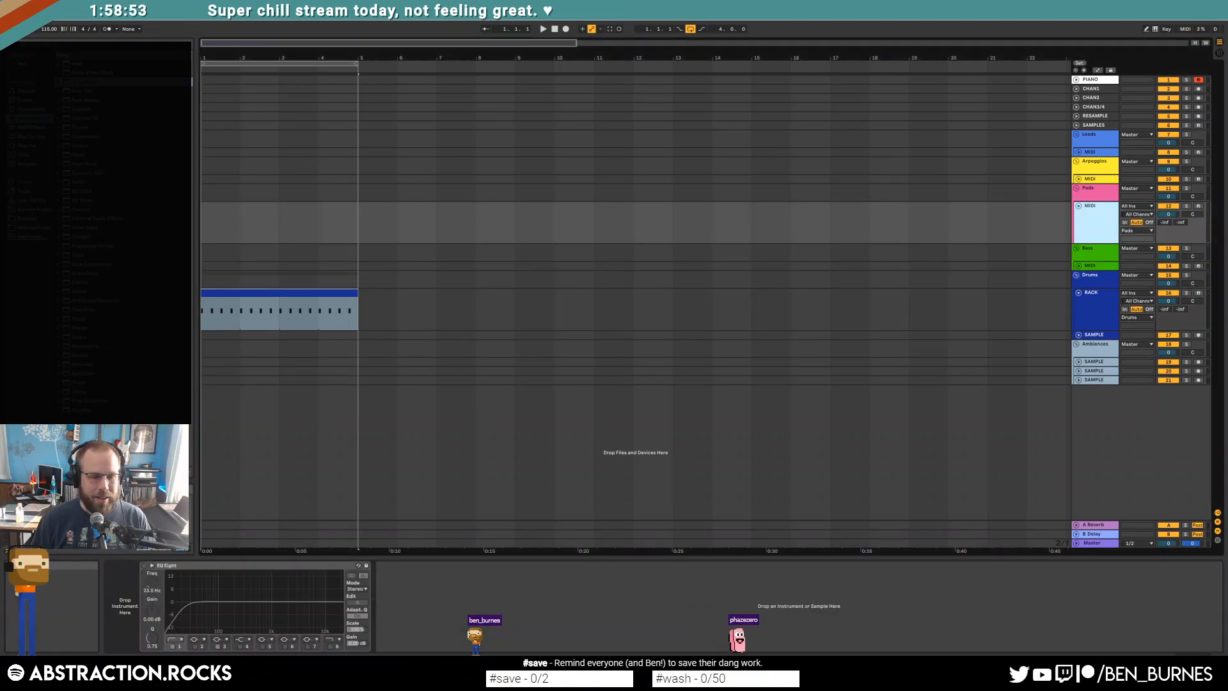
key("alt+Tab")
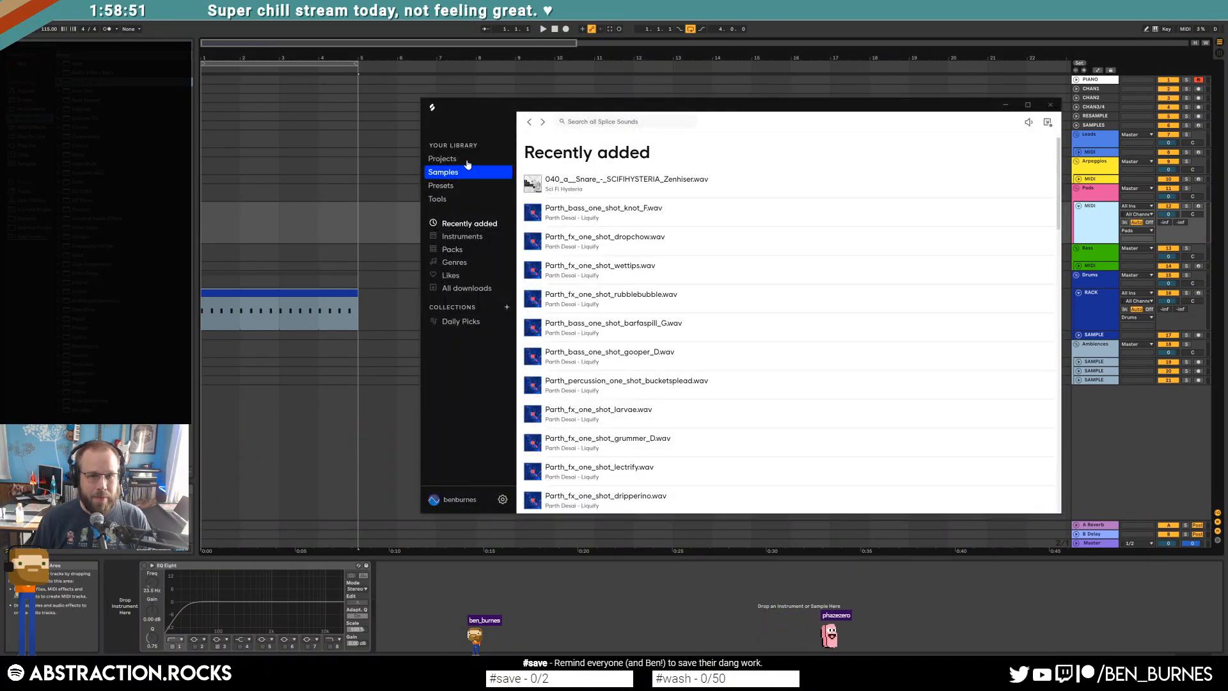
left_click(602, 122)
type("synth chord")
key("Return")
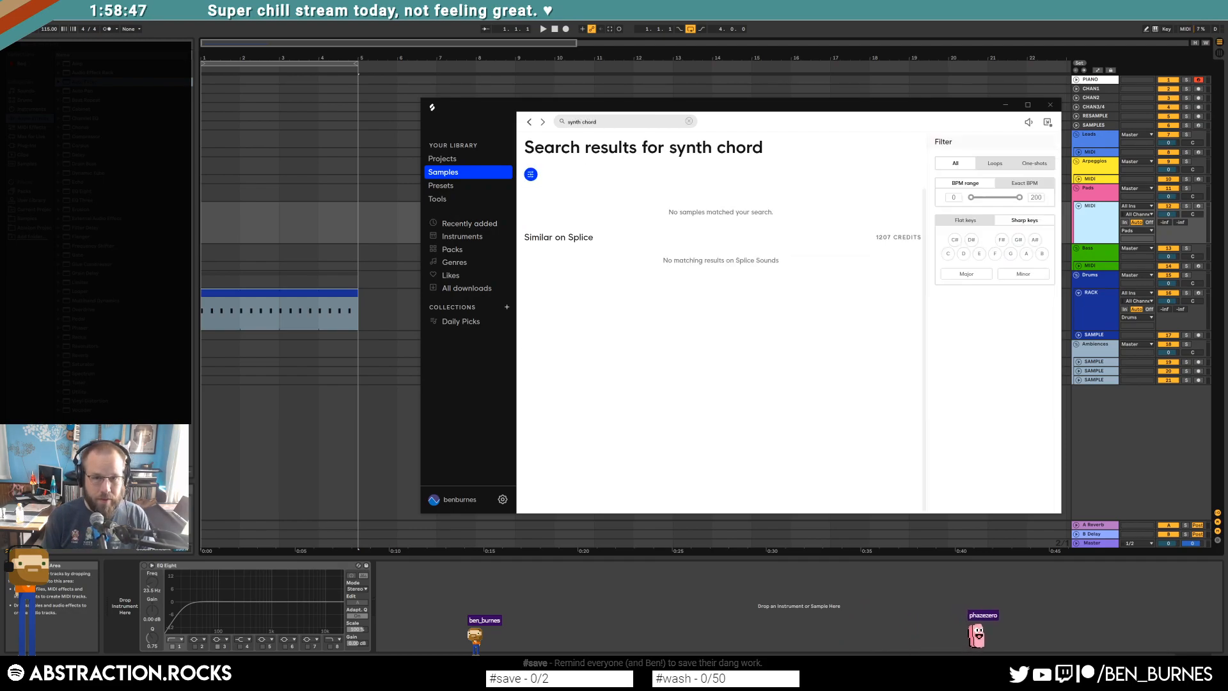
Step: Filter the results to the key of C minor and download the SWD_Synth_140_Wobblebed_Cm.wav sample
left_click(948, 253)
left_click(1023, 274)
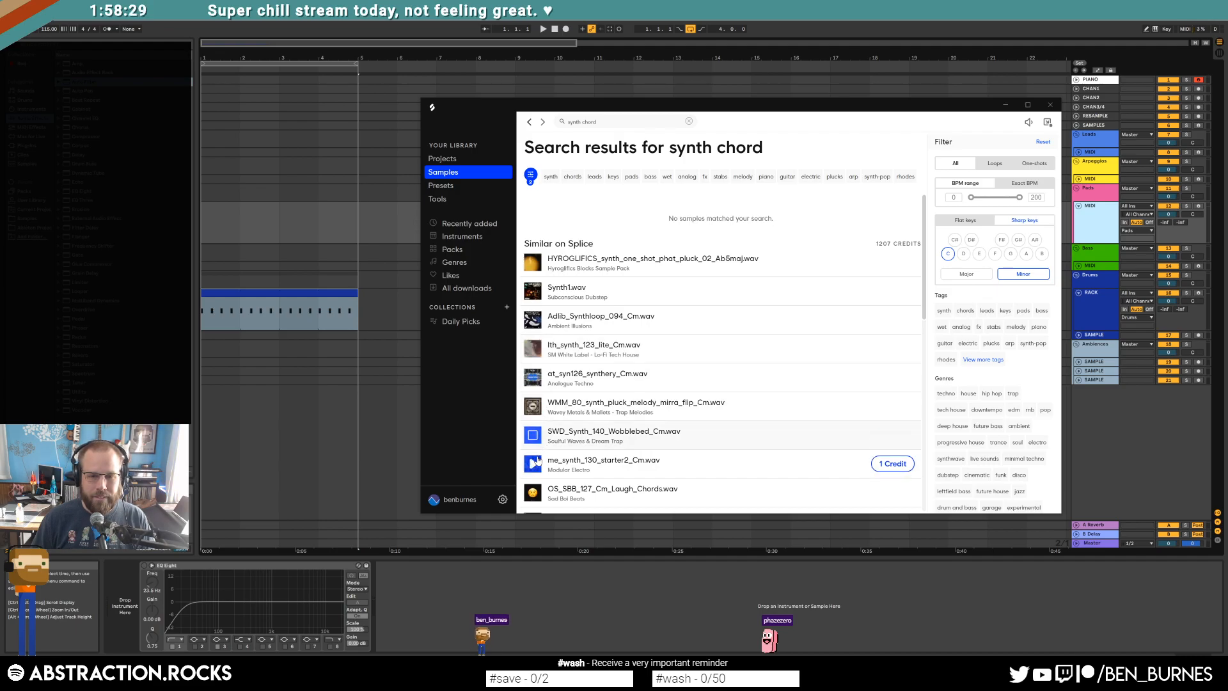
left_click(892, 463)
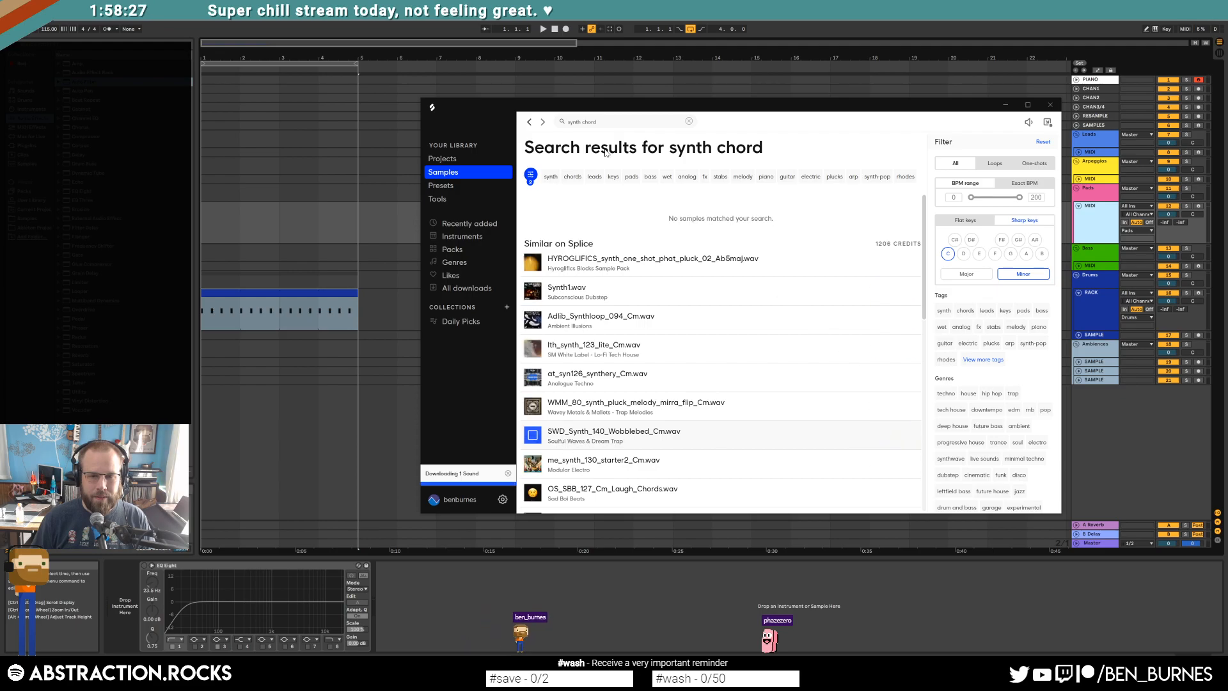
left_click_drag(733, 113, 734, 168)
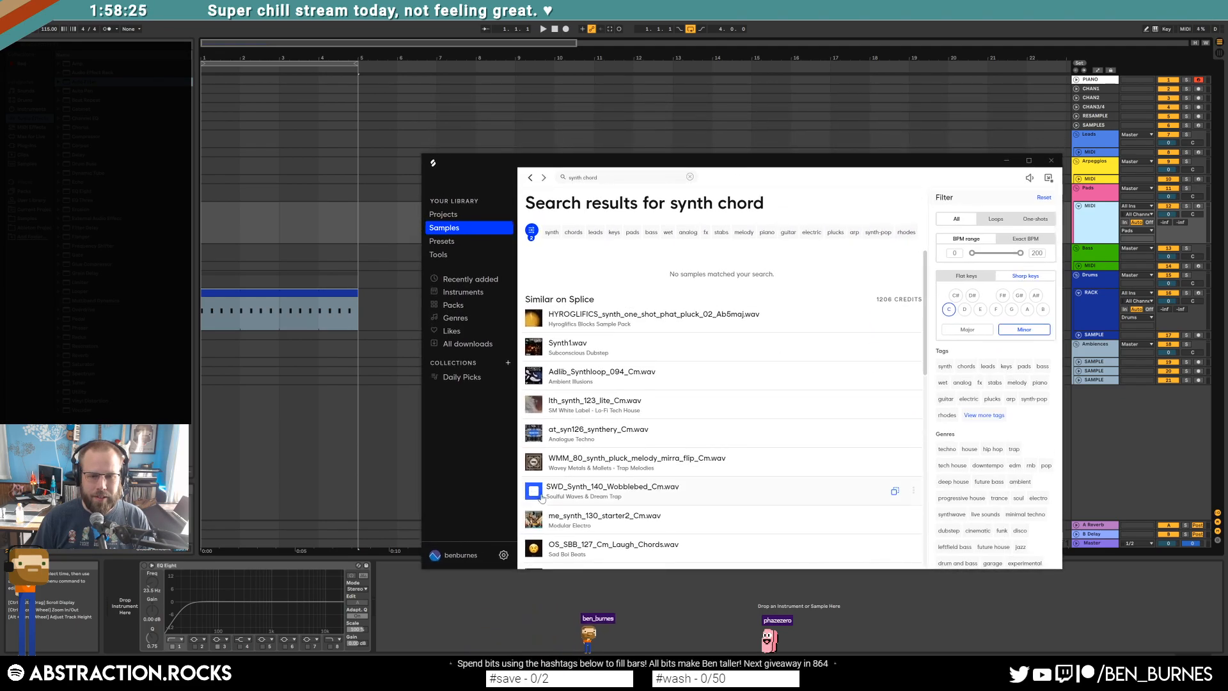
Step: Insert an audio track below the Pads MIDI track and place the downloaded Wobblebed sample on it at bar 5
left_click(1098, 232)
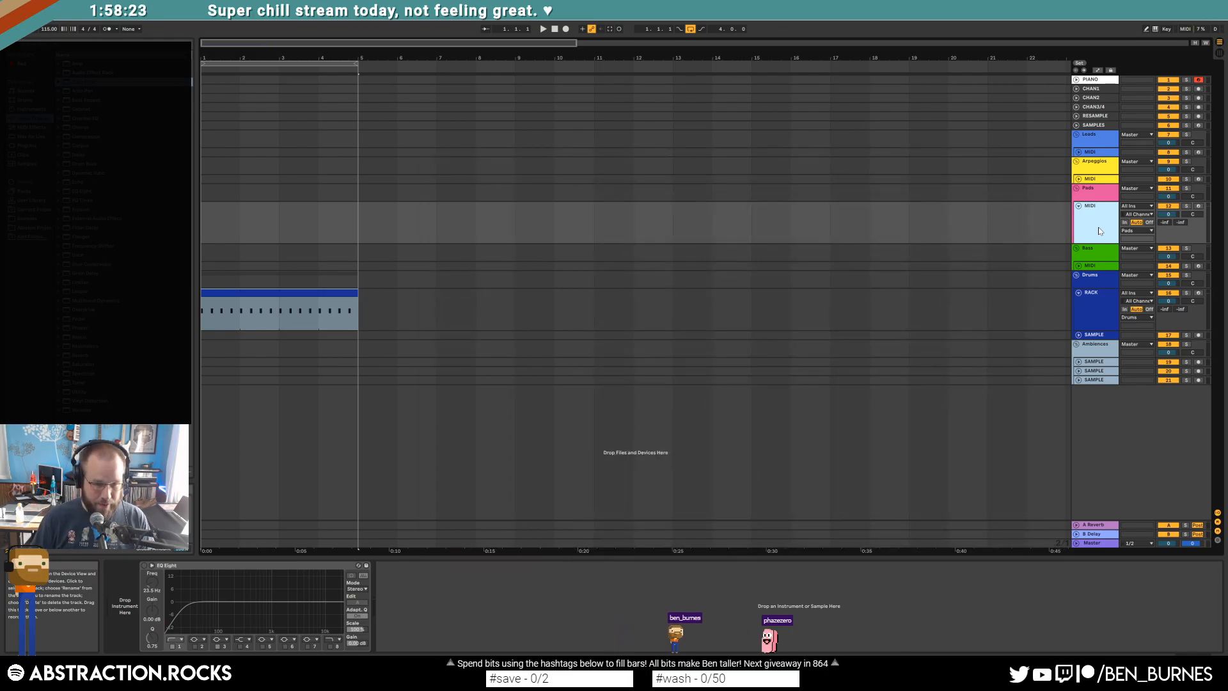
key("ctrl+t")
key("alt+Tab")
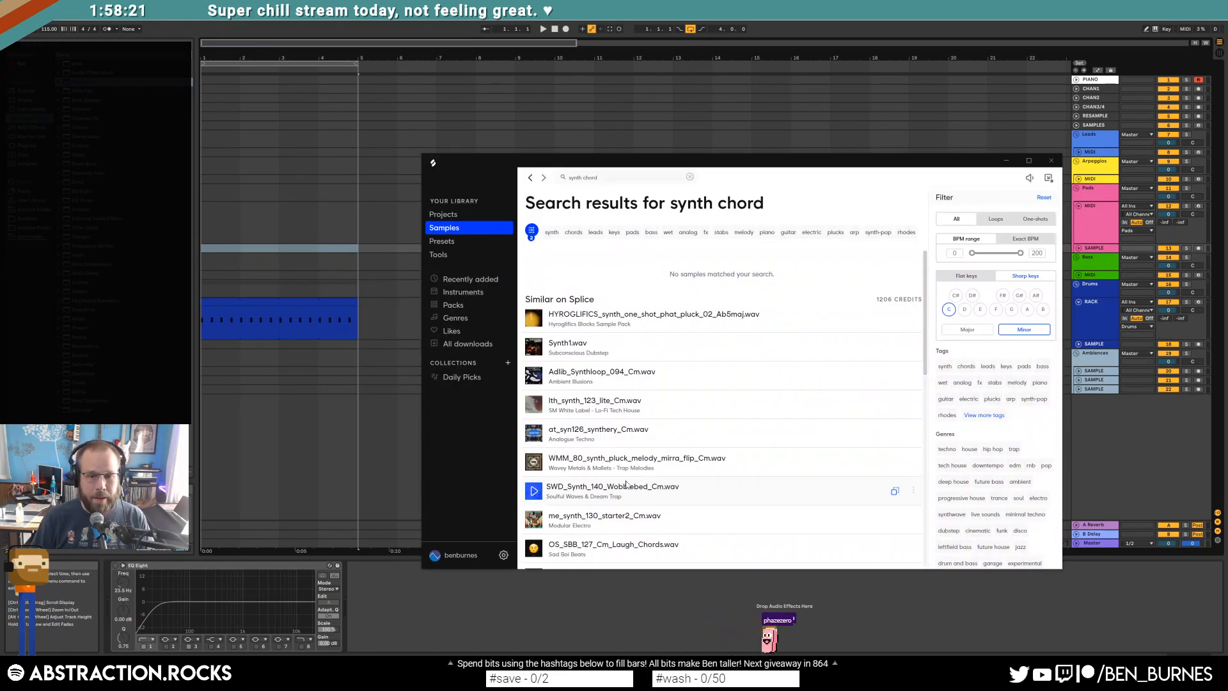
left_click_drag(583, 492, 375, 247)
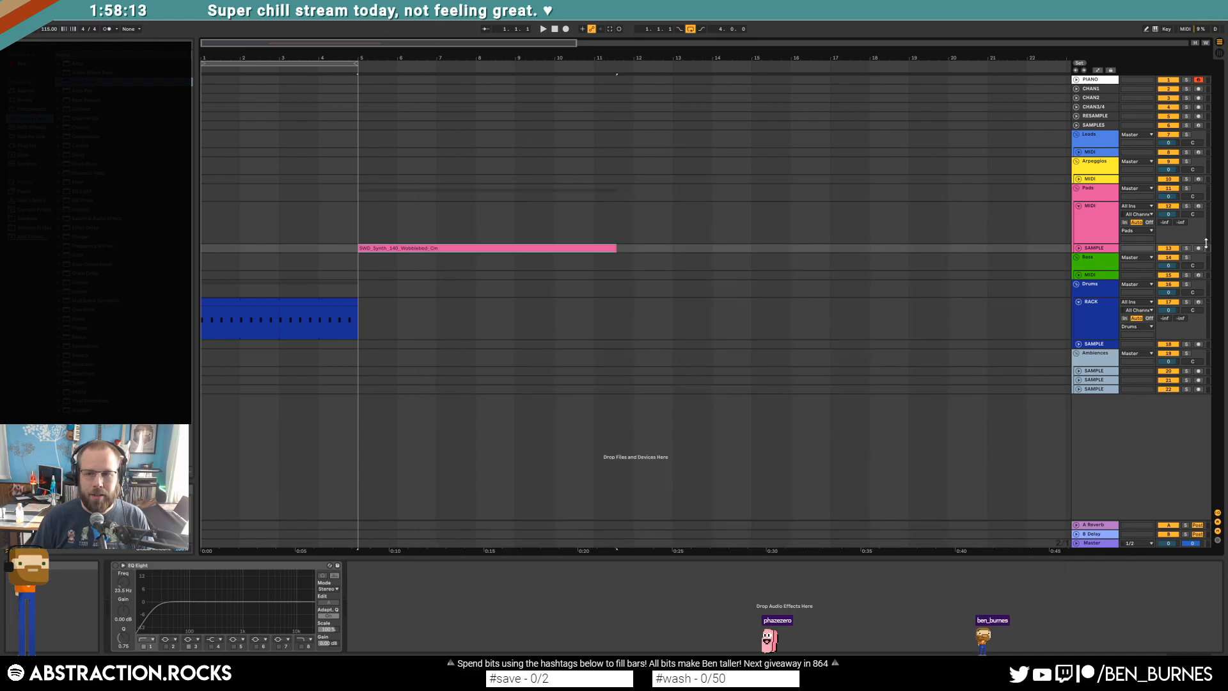
Step: Expand the Pads SAMPLE track, move the Wobblebed clip to the start of bar 1 and trim it to one bar
left_click(1079, 249)
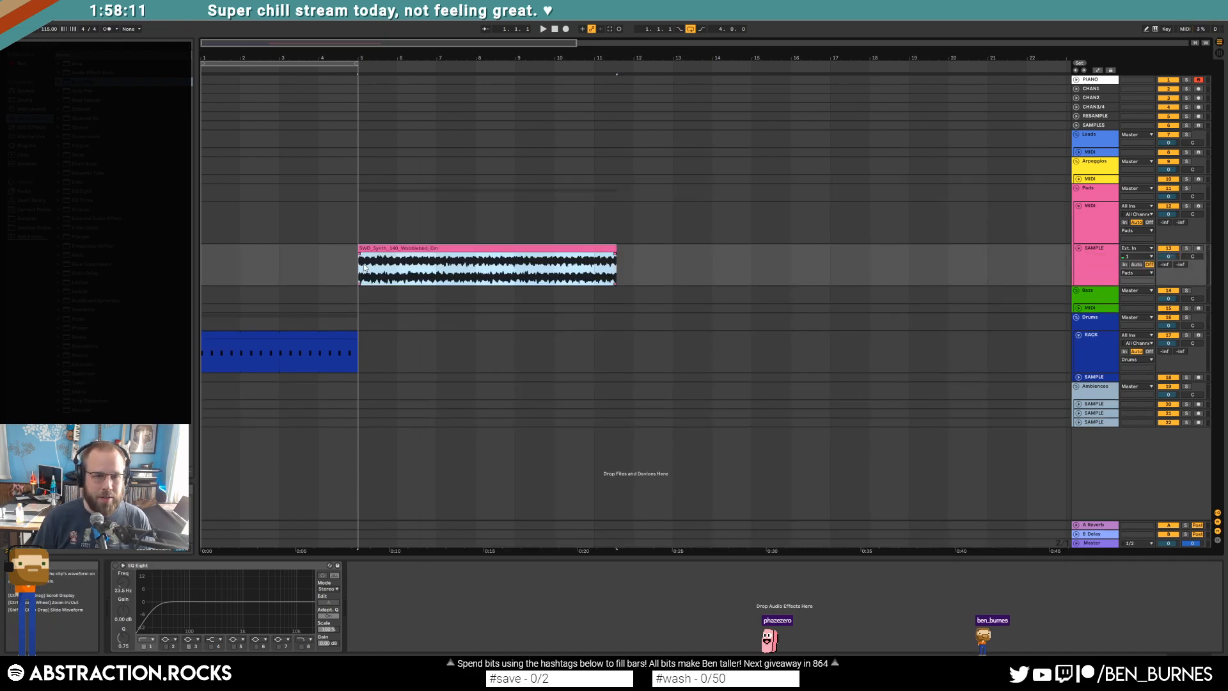
scroll(367, 265, "up", 2)
left_click_drag(350, 43, 546, 205)
left_click_drag(595, 246, 242, 256)
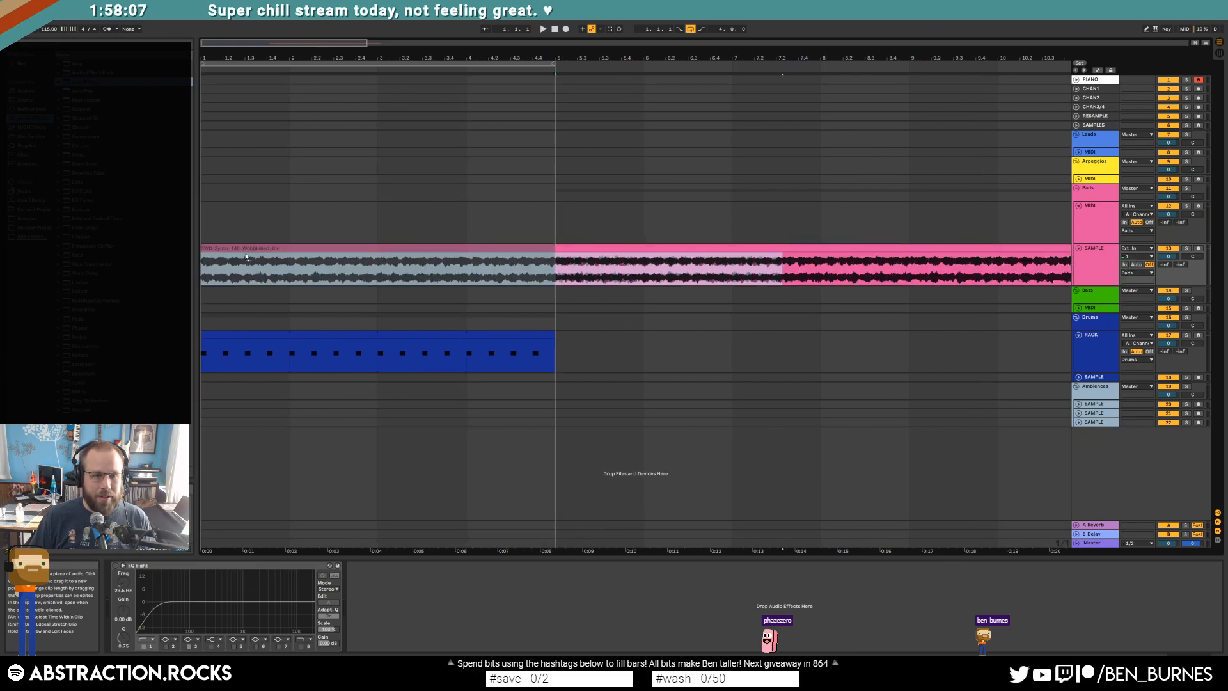
left_click_drag(781, 265, 306, 267)
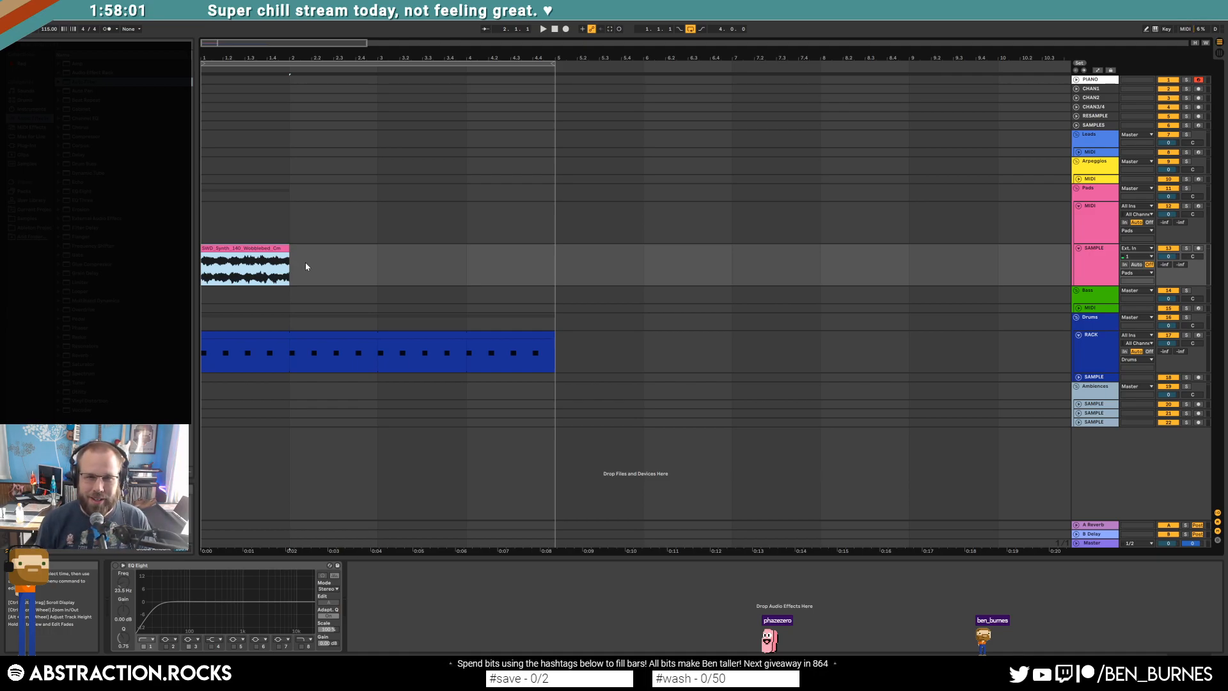
scroll(217, 275, "up", 2)
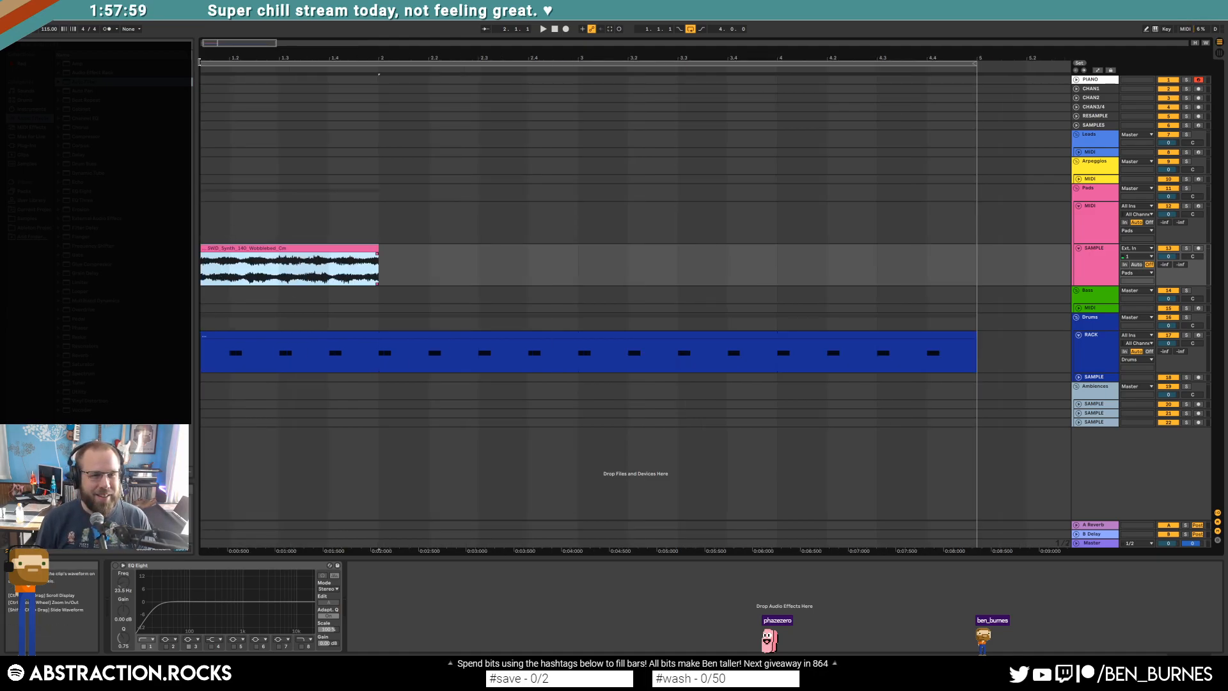
left_click_drag(298, 59, 326, 96)
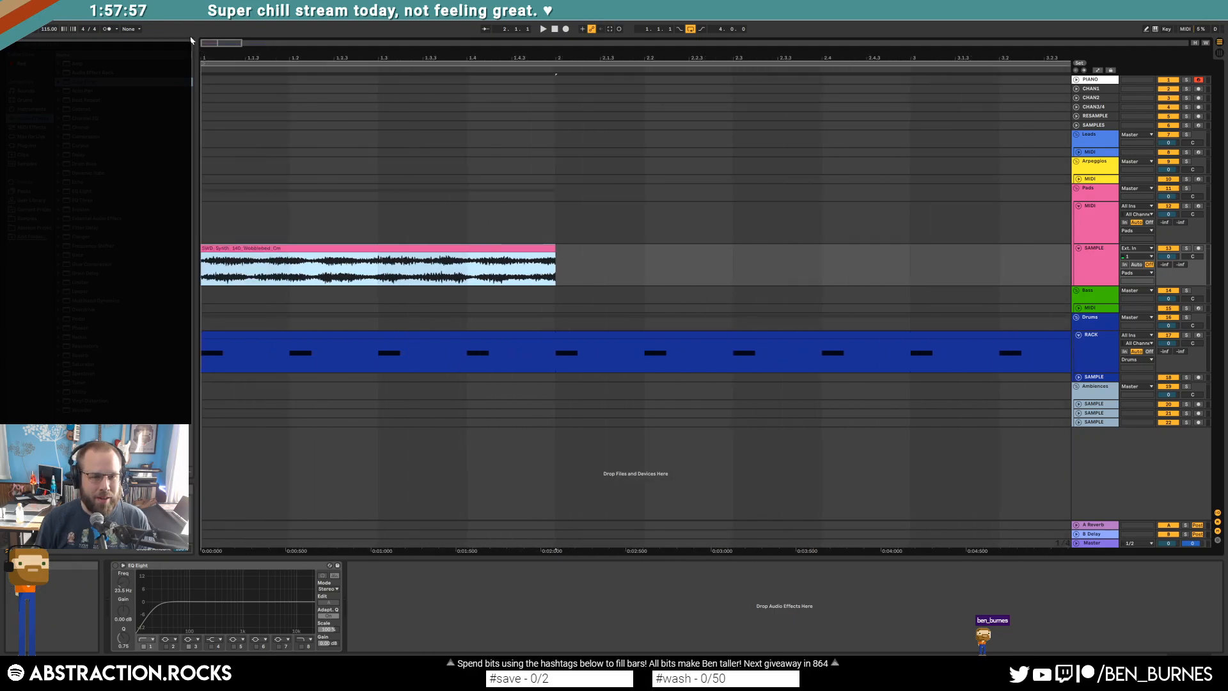
Step: Place the Wobblebed clip at 1.1.3 on the Pads SAMPLE track, shorten it to an eighth note and audition it
left_click(256, 251)
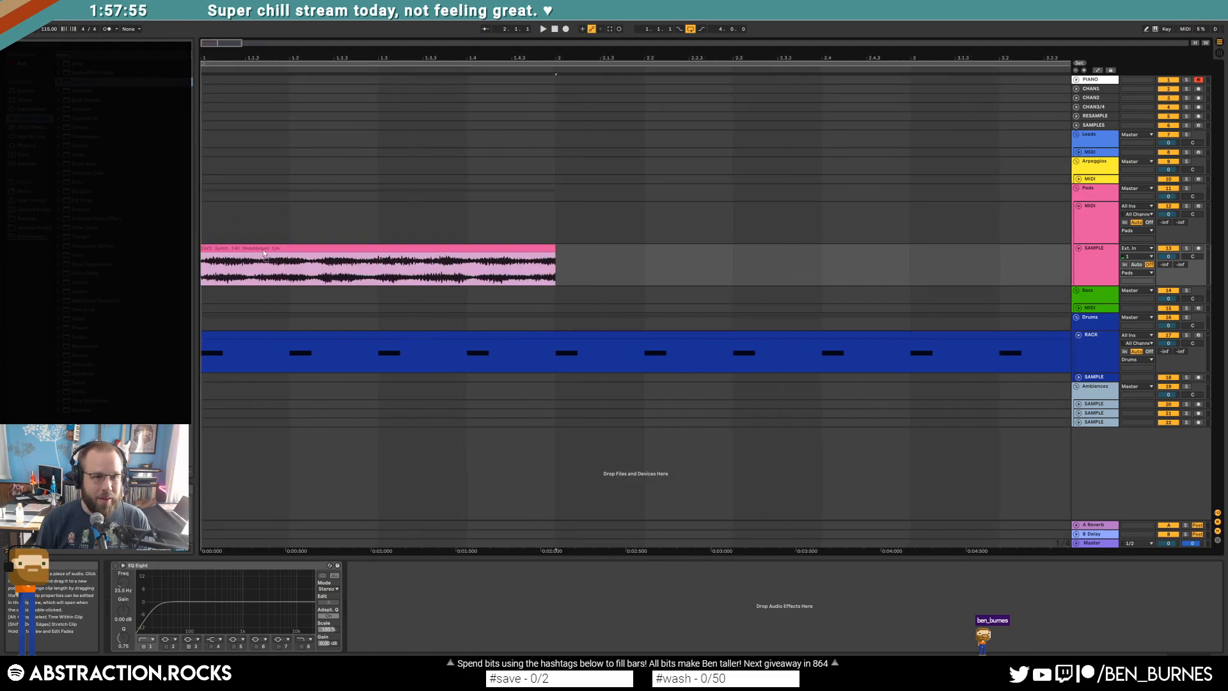
left_click_drag(241, 248, 277, 248)
left_click_drag(576, 263, 265, 254)
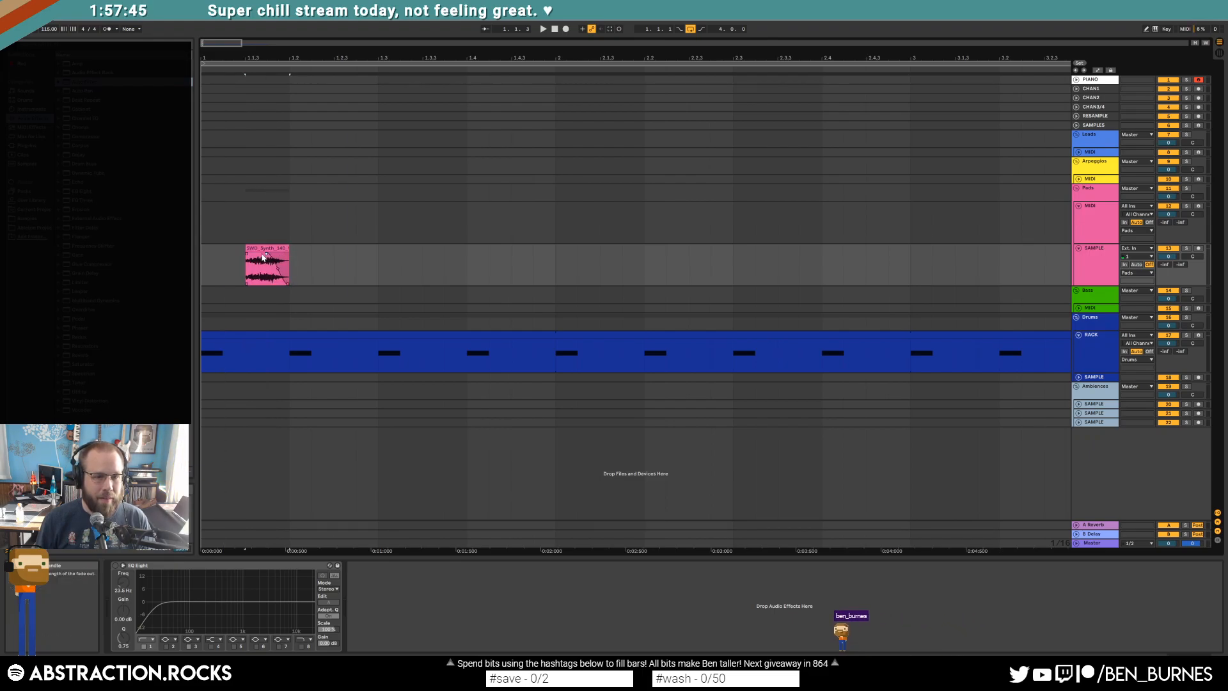
key("space")
key("space")
left_click(555, 32)
key("space")
key("space")
Step: Shorten the Wobblebed clip at 1.1.3 to a sixteenth note
left_click(256, 249)
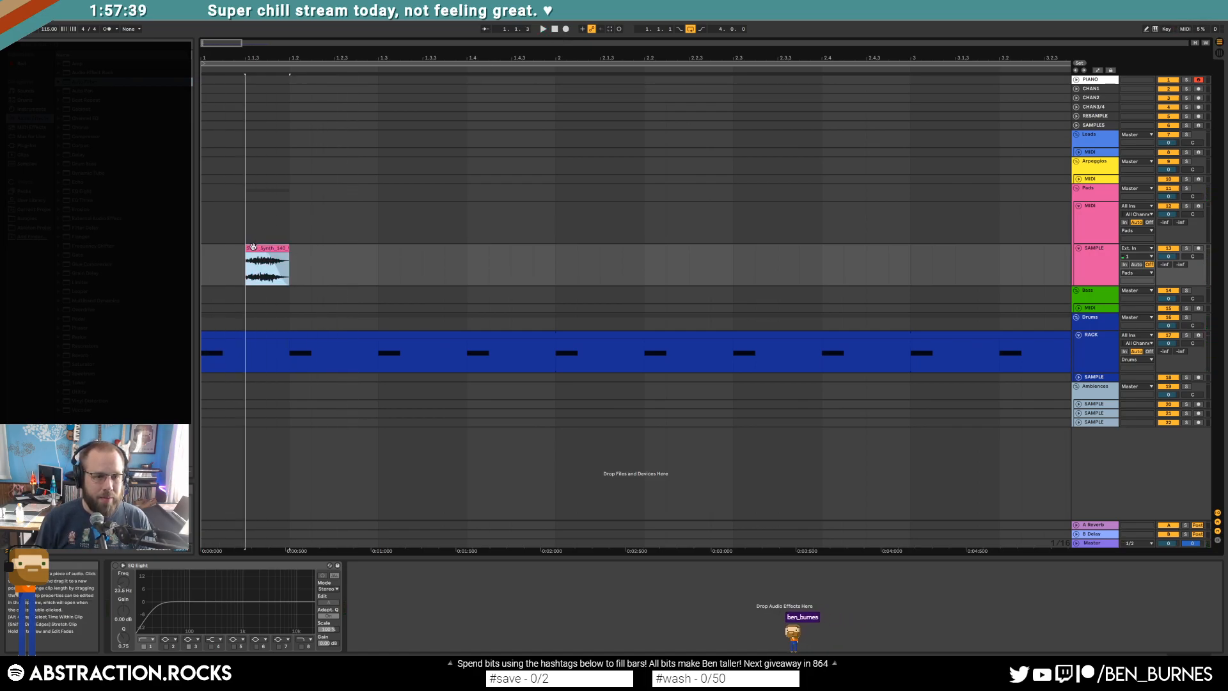
mouse_move(253, 248)
left_mouse_down()
mouse_move(269, 255)
mouse_move(259, 248)
left_mouse_up()
left_click(248, 249)
Step: Add the Raum reverb before EQ Eight on the Pads SAMPLE track with a 47.5% mix, and lower the track's volume
left_click(1079, 262)
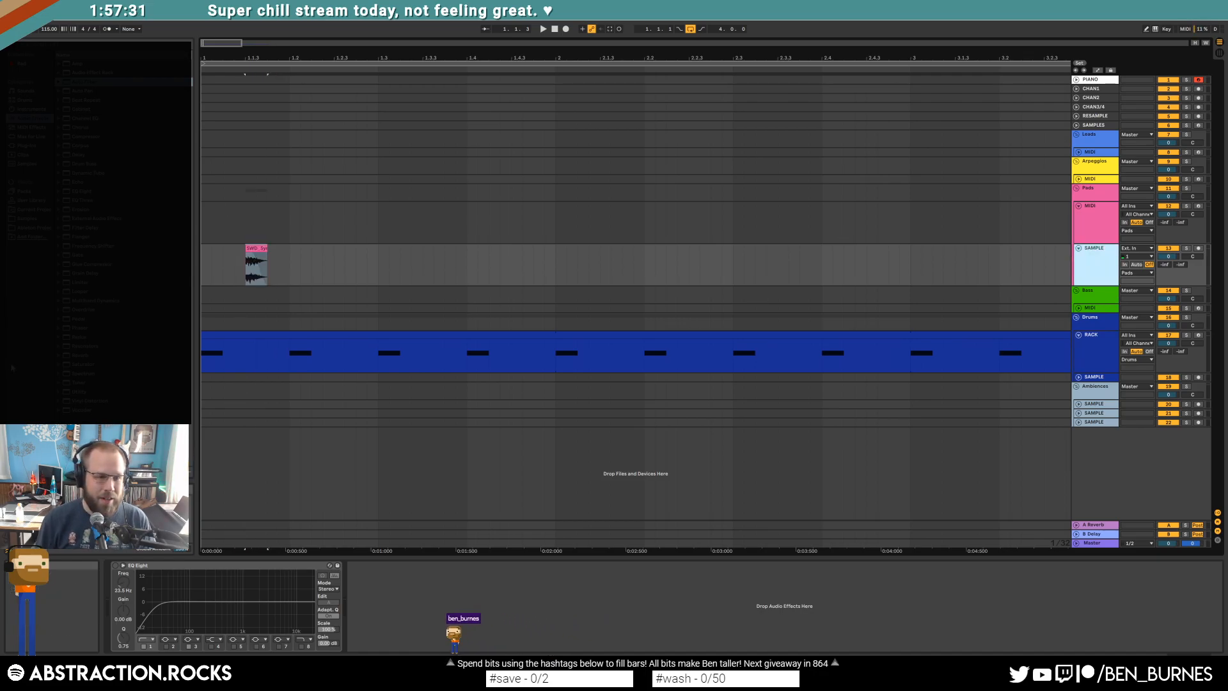
left_click(29, 146)
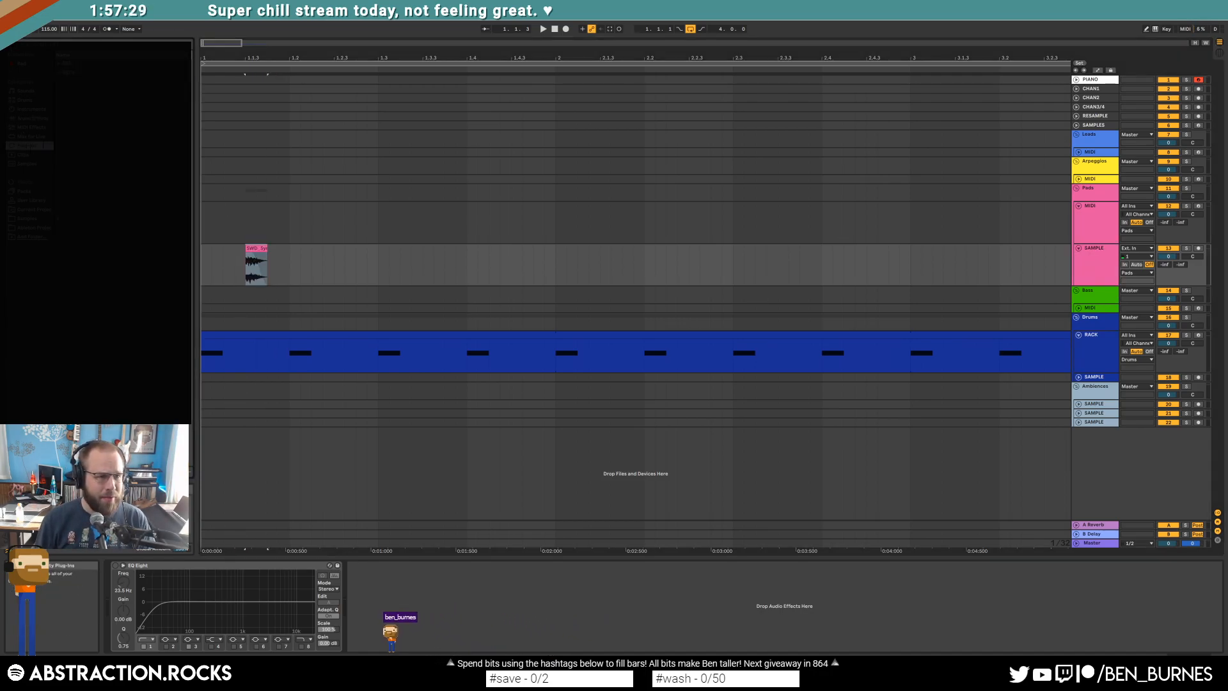
left_click(29, 118)
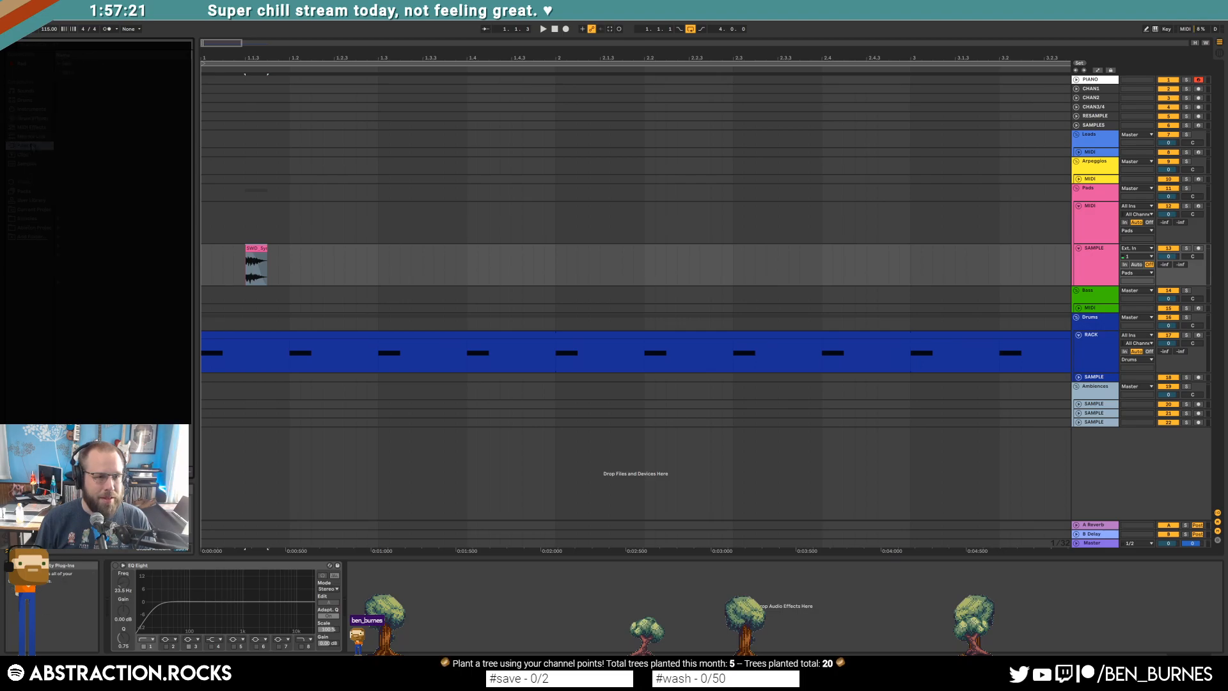
left_click(64, 65)
left_click(66, 101)
left_click_drag(90, 255, 118, 612)
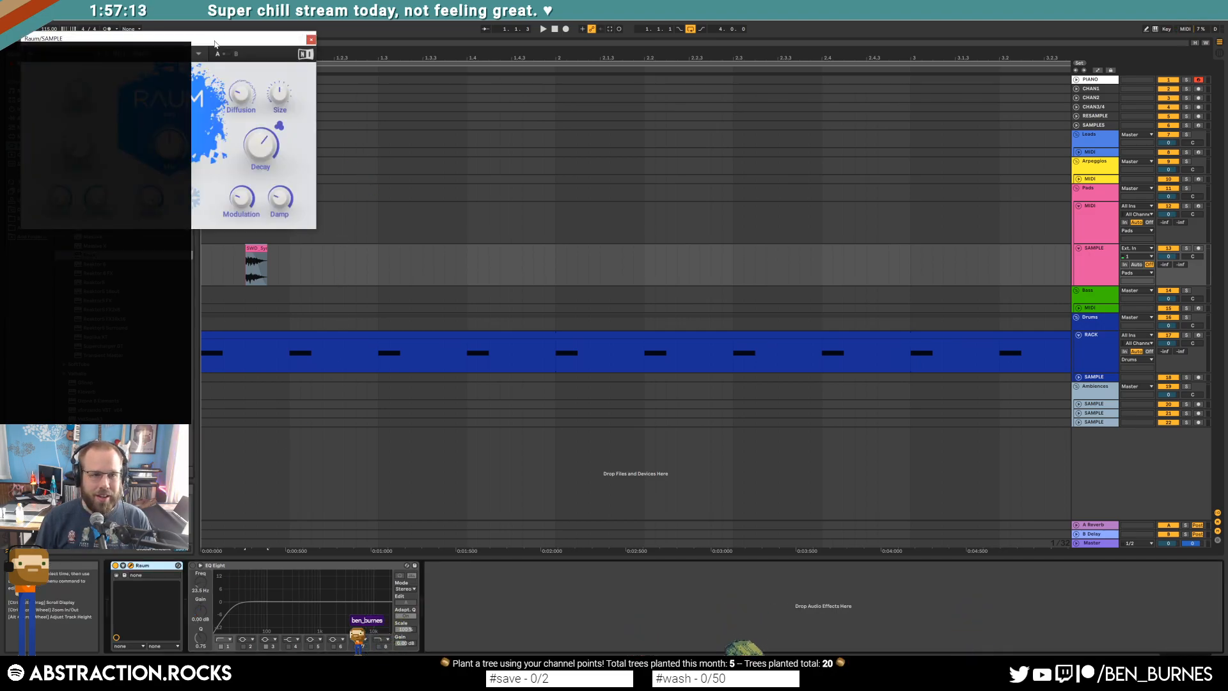
left_click_drag(205, 38, 688, 230)
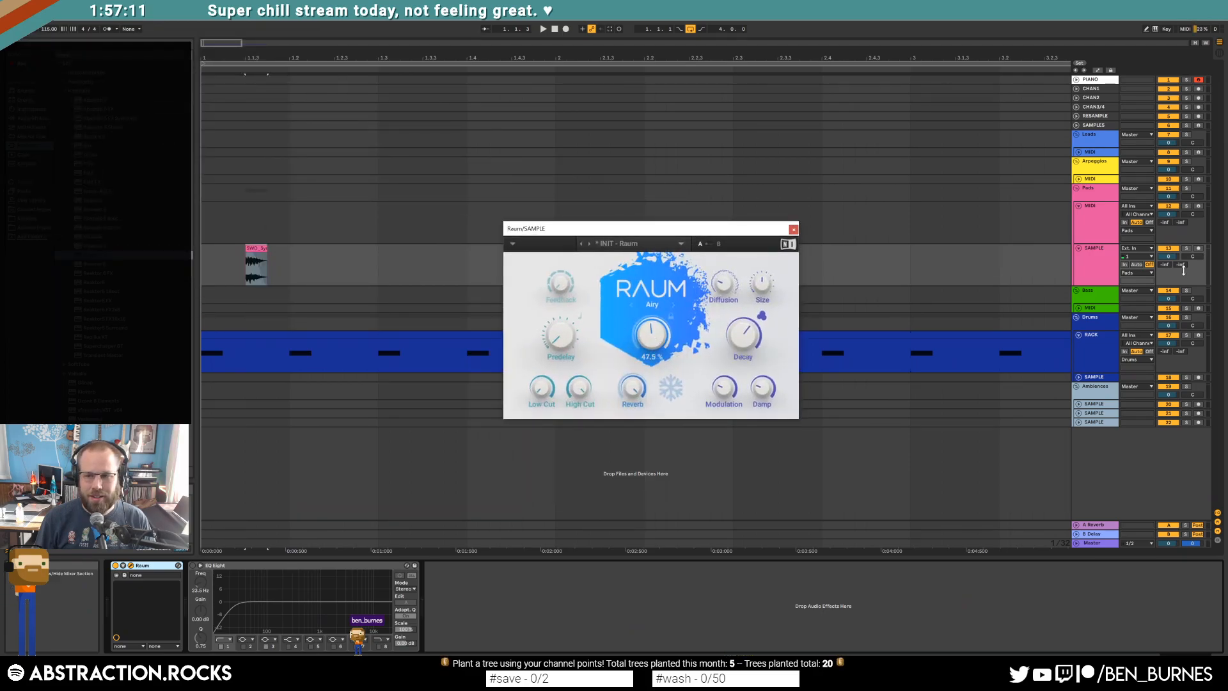
left_click_drag(1169, 257, 1168, 264)
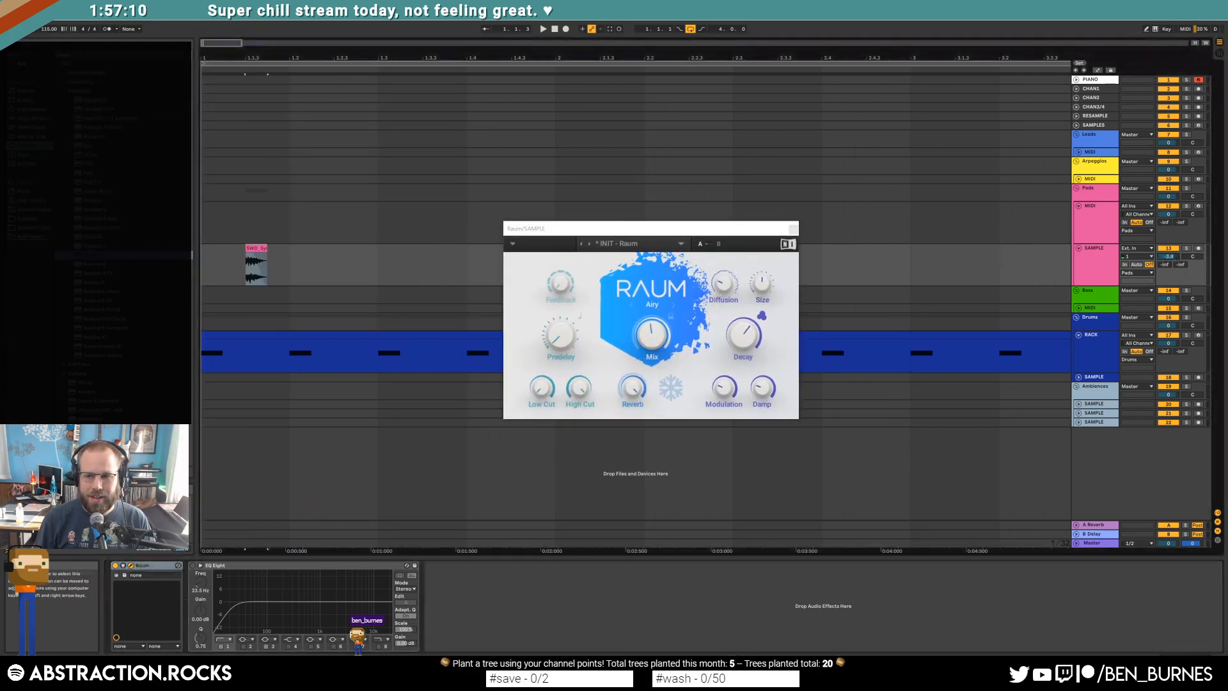
left_click(252, 249)
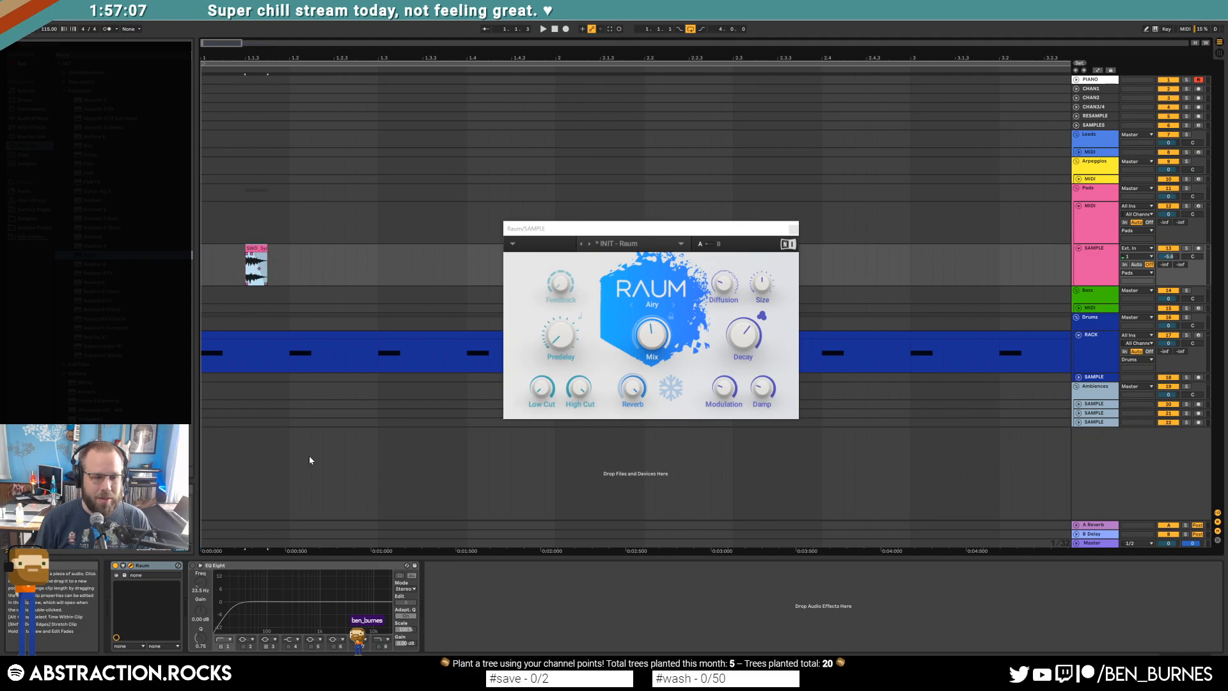
Step: Insert an Auto Filter between Raum and EQ Eight, and set Raum's decay to 1.9 s while auditioning the clip
left_click(28, 119)
left_click_drag(85, 82, 269, 618)
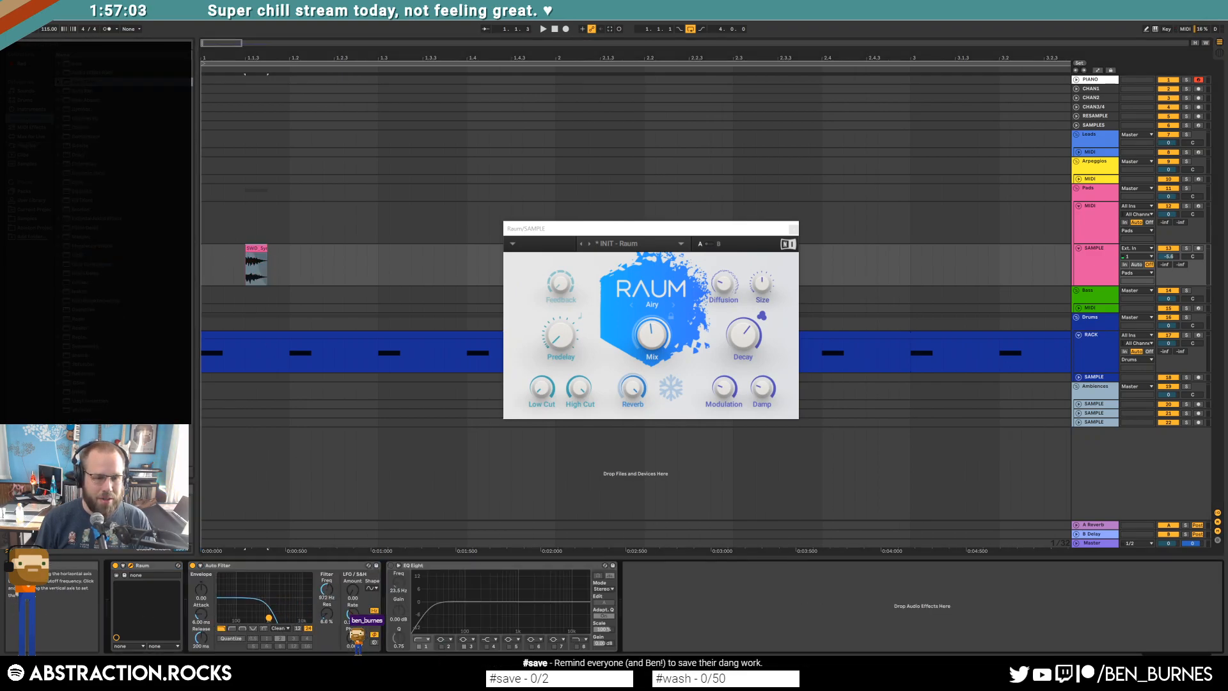
key("space")
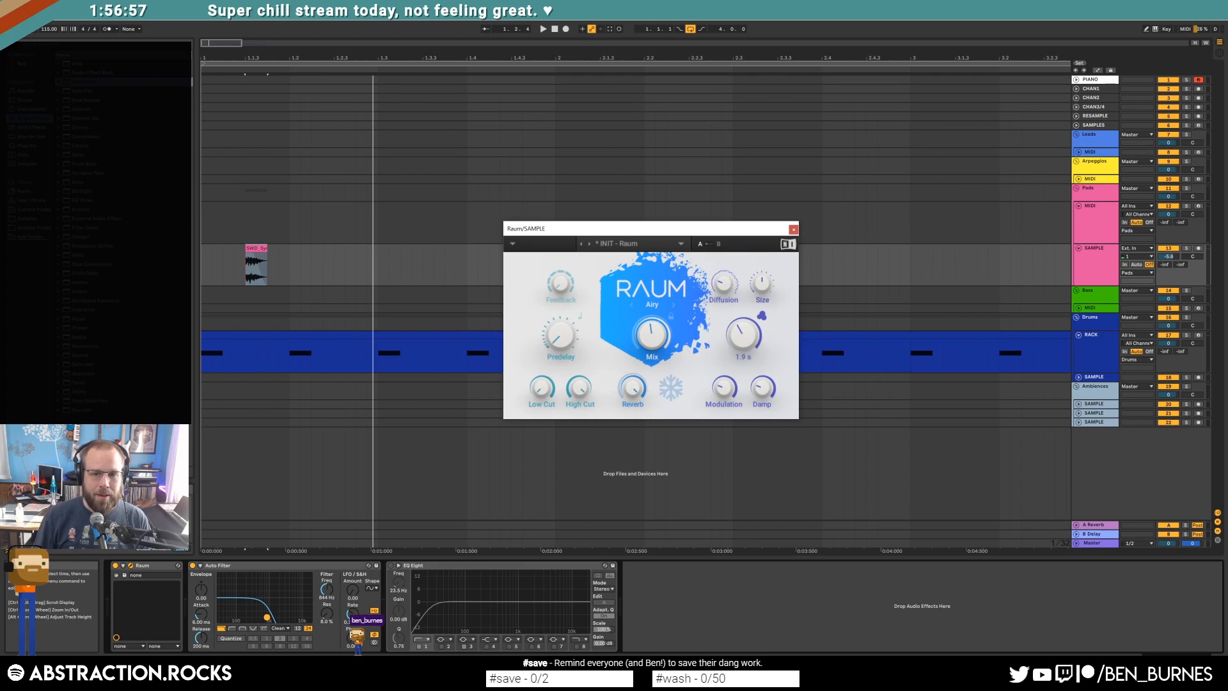
left_click(793, 230)
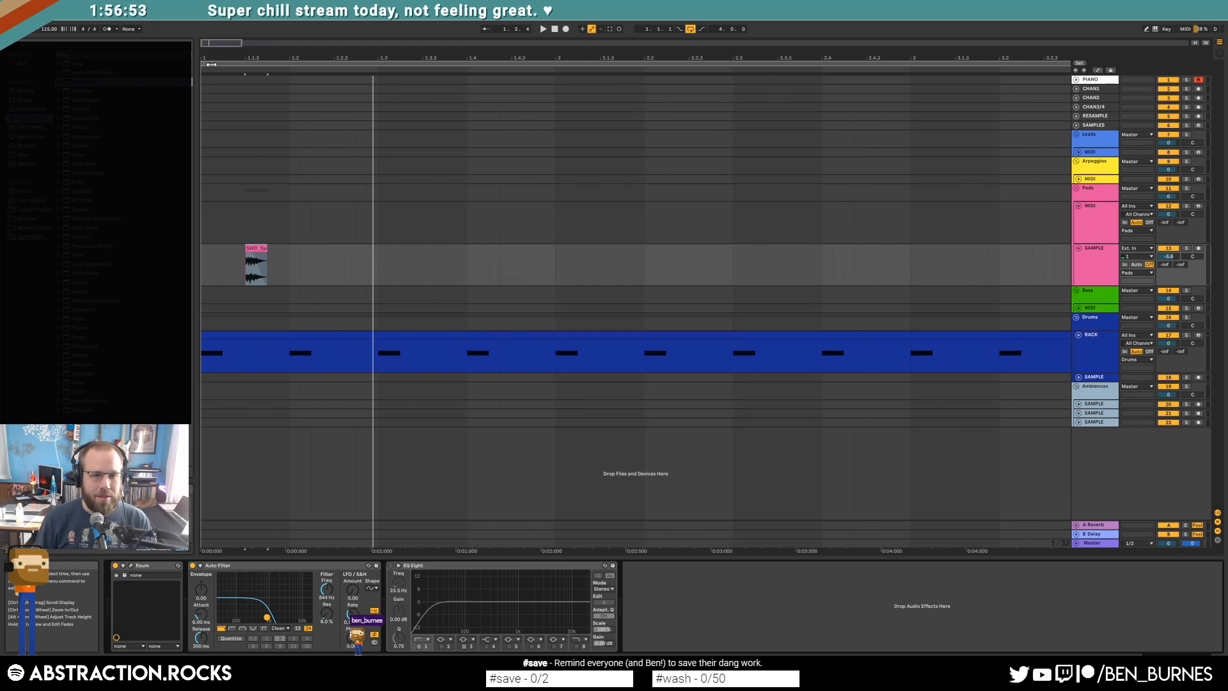
Step: Duplicate the first bar of the Pads SAMPLE track three times so the synth hit repeats through bar 4
left_click_drag(224, 65, 236, 48)
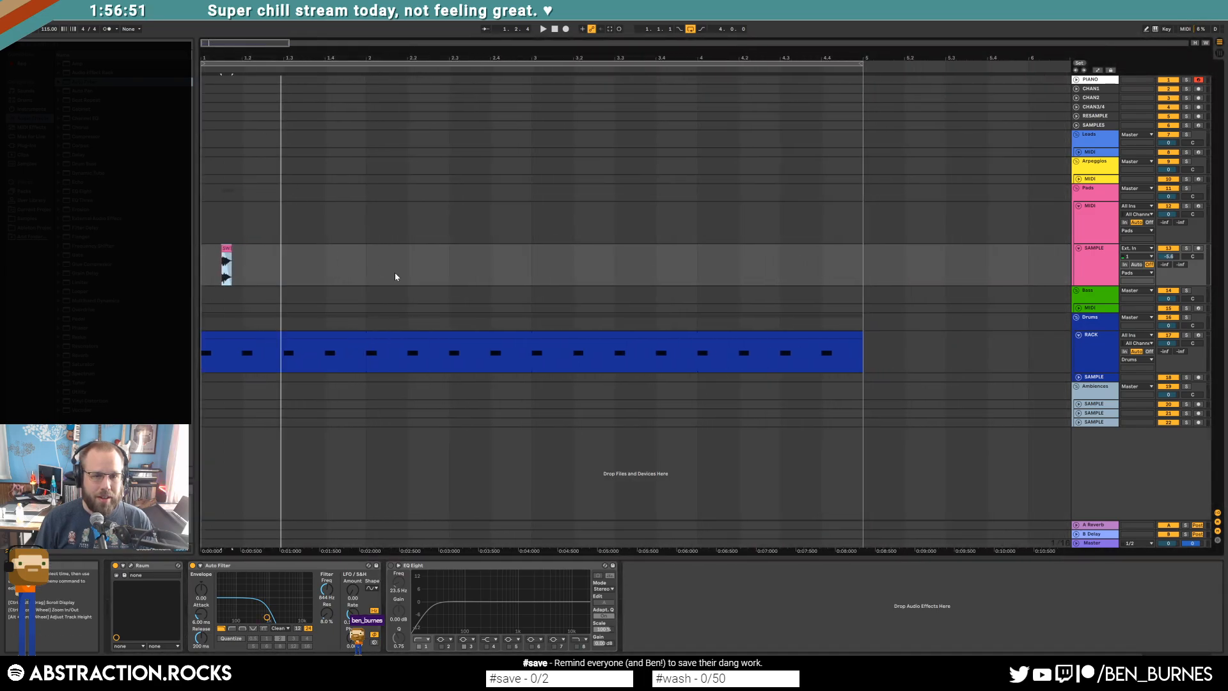
left_click_drag(367, 264, 201, 268)
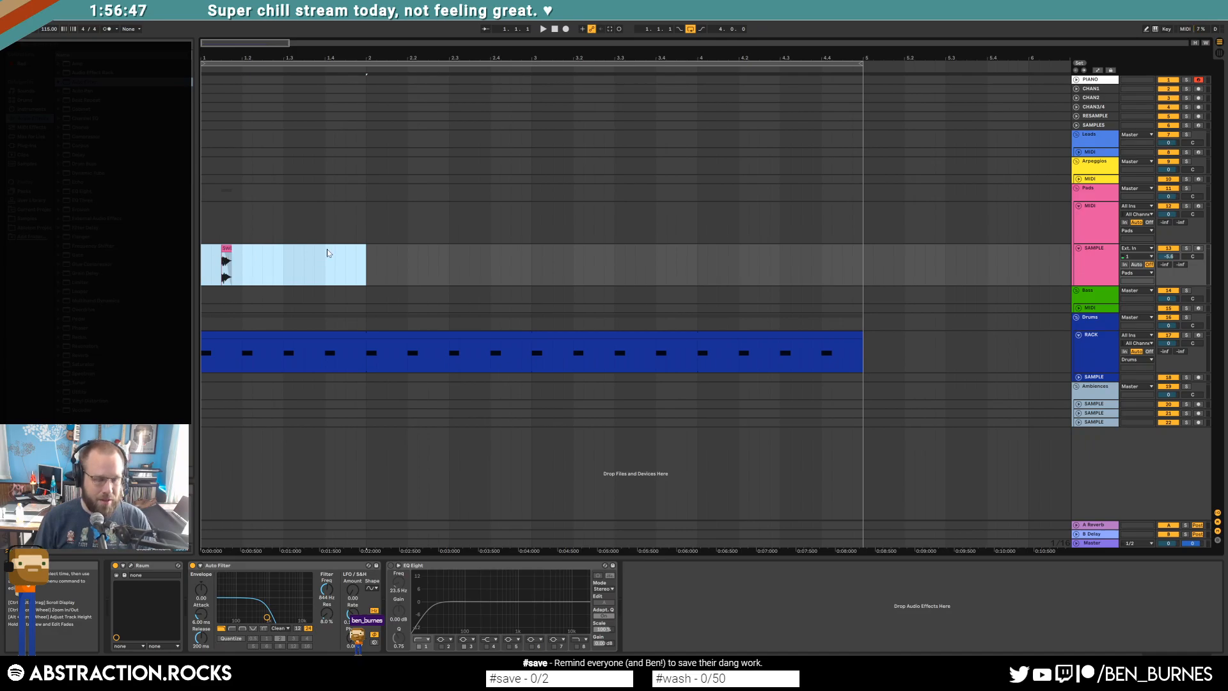
key("ctrl+d")
key("ctrl+d")
key("ctrl+d")
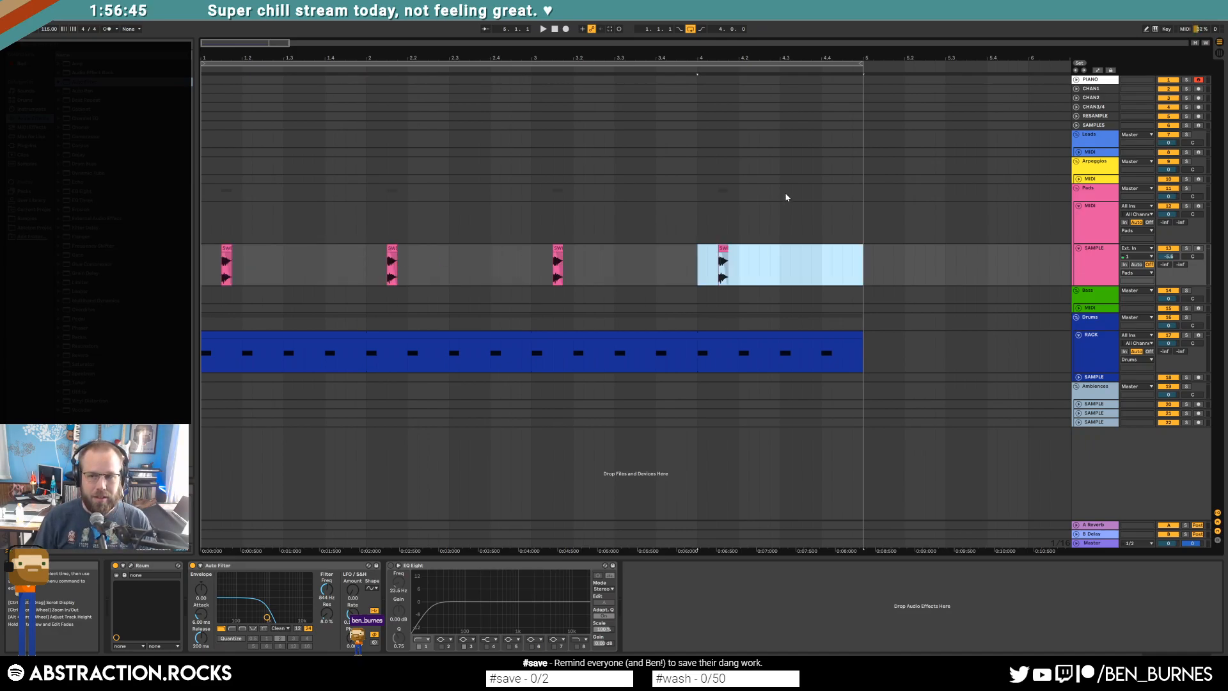
left_click(203, 264)
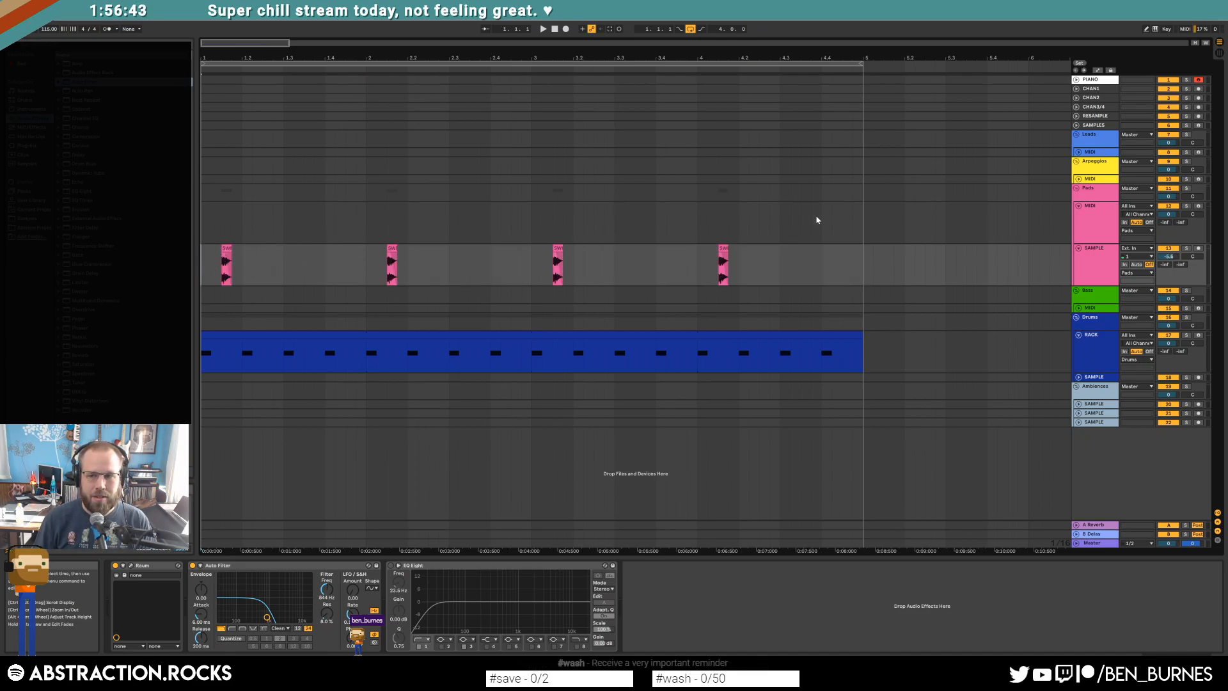
Step: Adjust the Pads SAMPLE track's volume and insert an Auto Pan with a 0.40 Hz rate after the Auto Filter
left_click(1146, 259)
left_click(1168, 256)
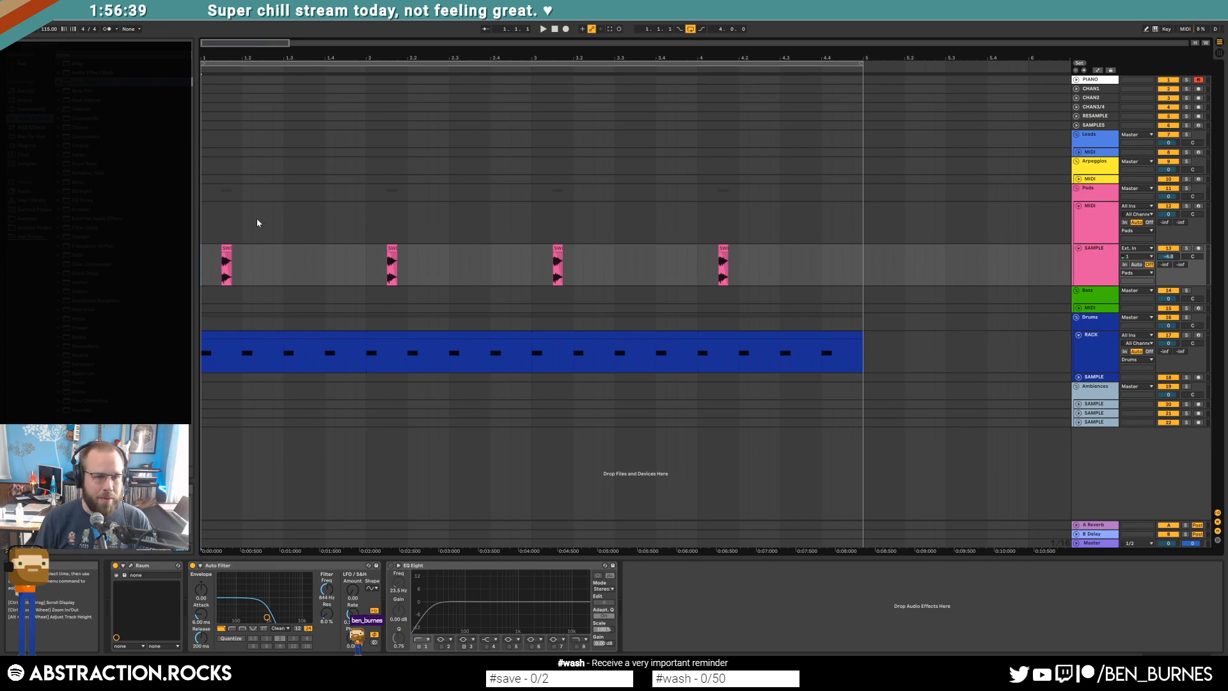
left_click_drag(78, 91, 384, 637)
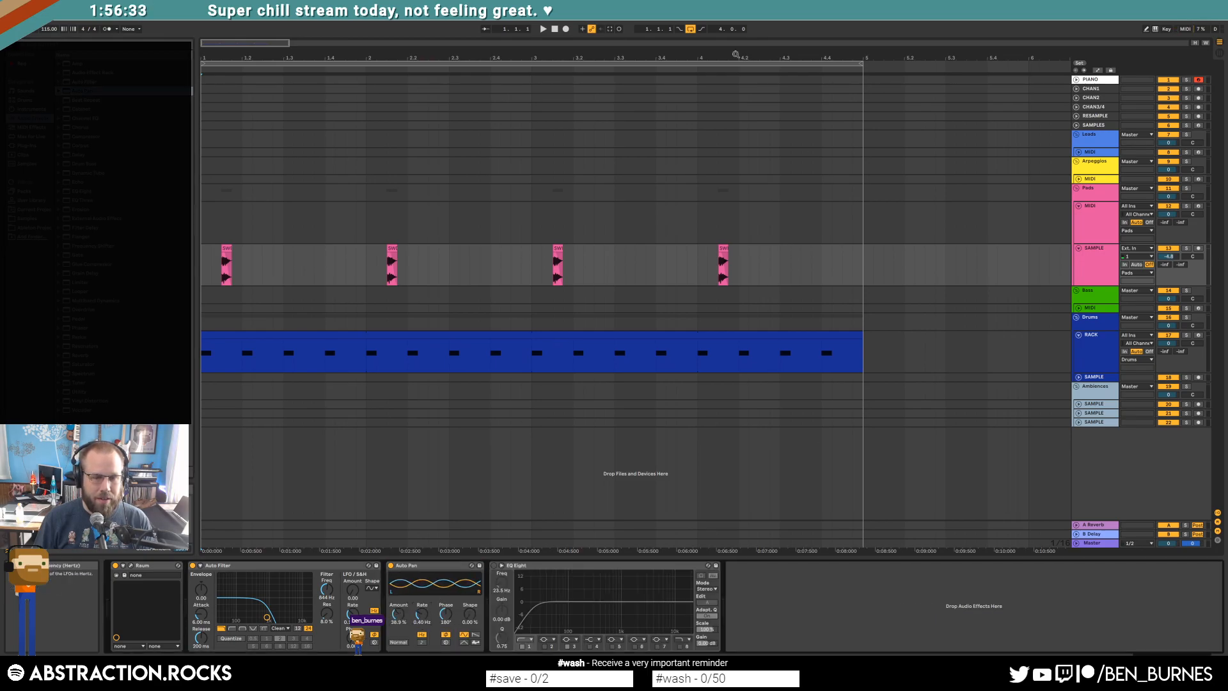
Step: Play the loop and increase the decay of the Raum reverb on the Pads SAMPLE track
key("space")
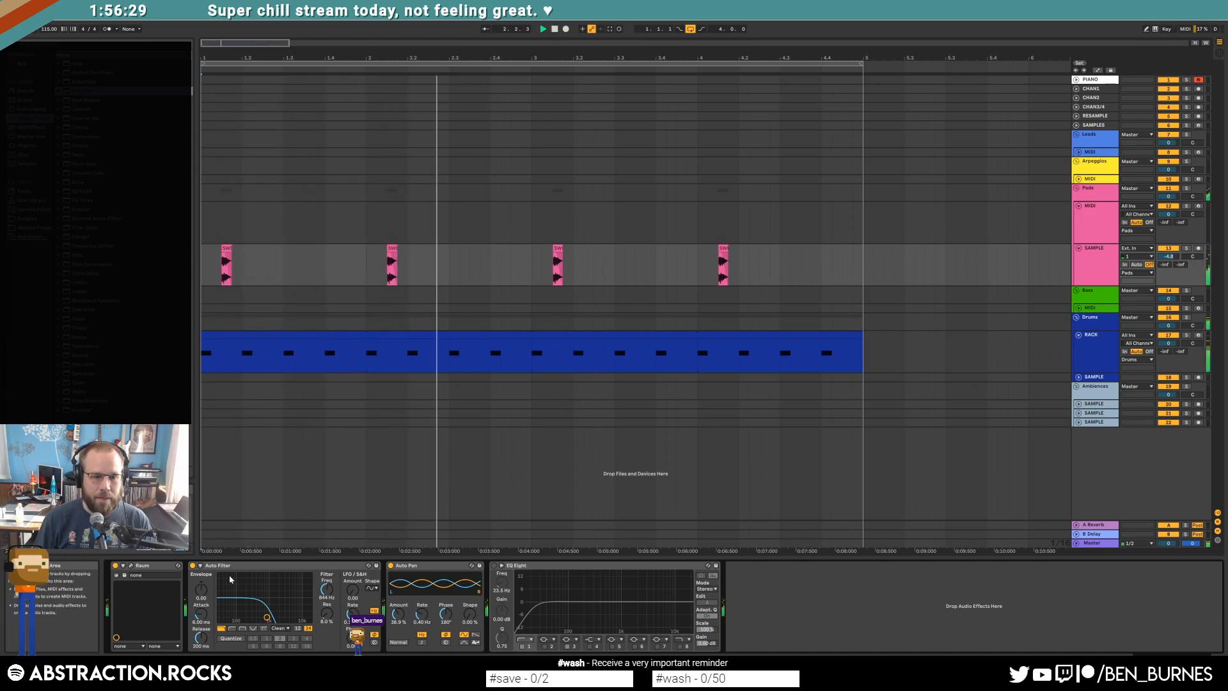
left_click(474, 248)
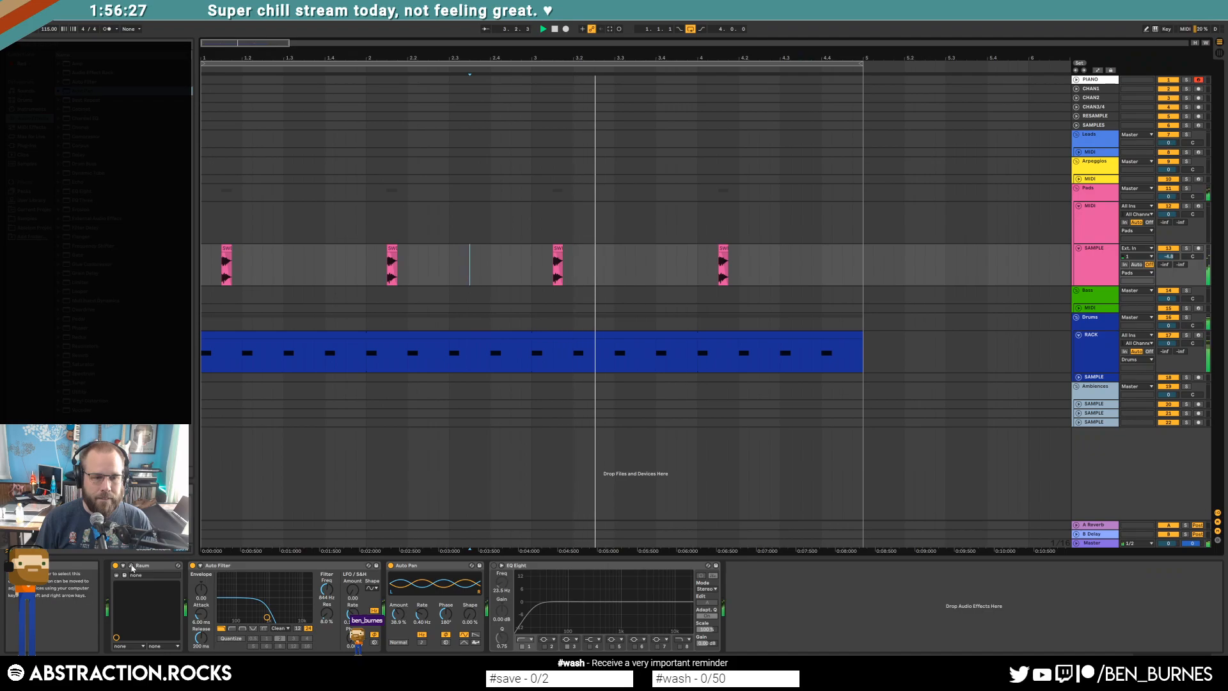
left_click(131, 566)
left_click_drag(743, 336, 744, 318)
left_click(793, 229)
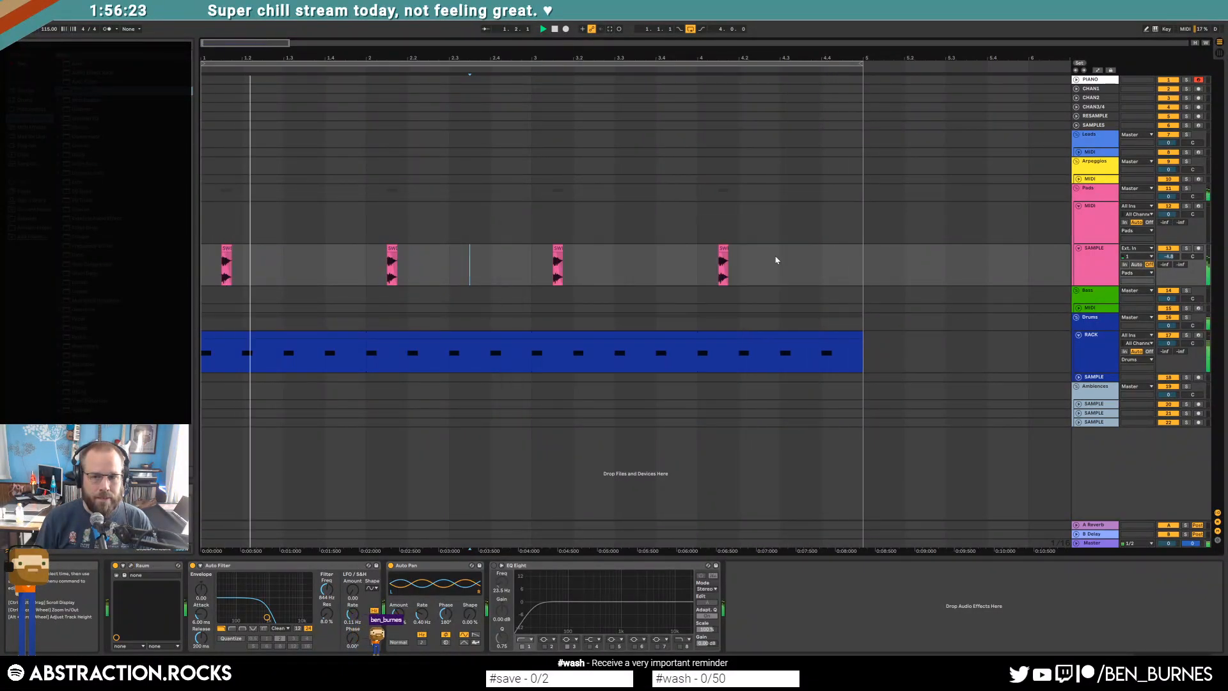
Step: Copy the bar 4 synth hit to 4.3.3 on the Pads SAMPLE track during playback and return to the track's devices
left_click(723, 248)
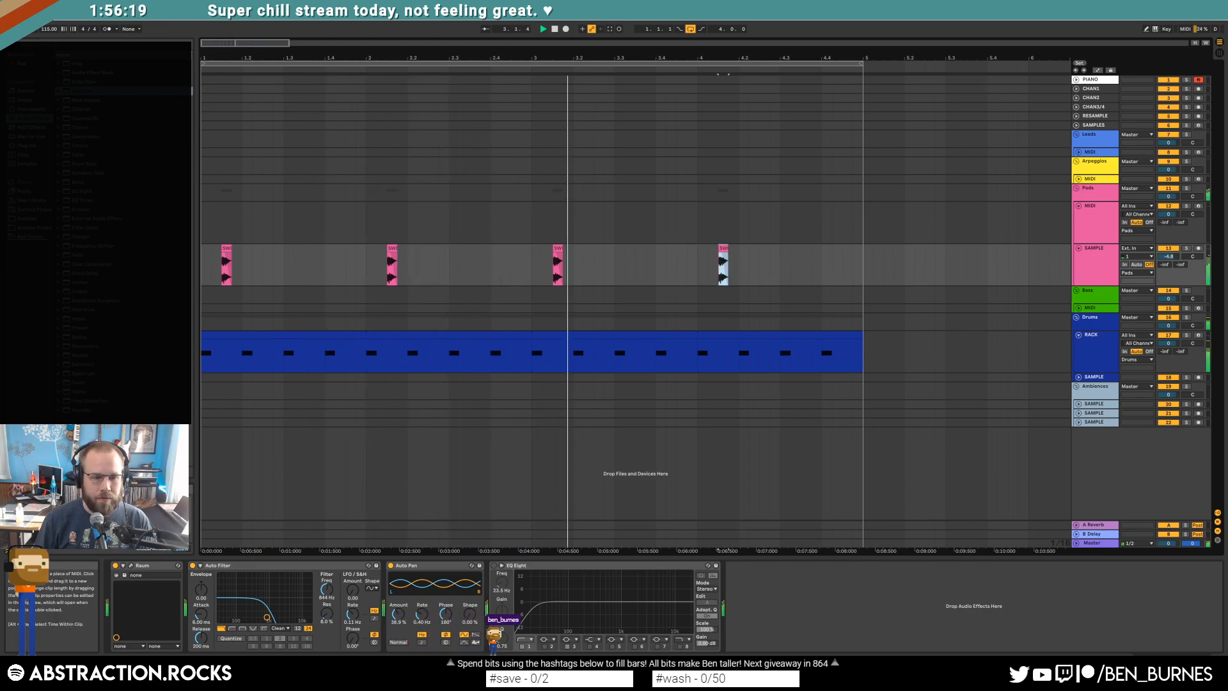
double_click(722, 248)
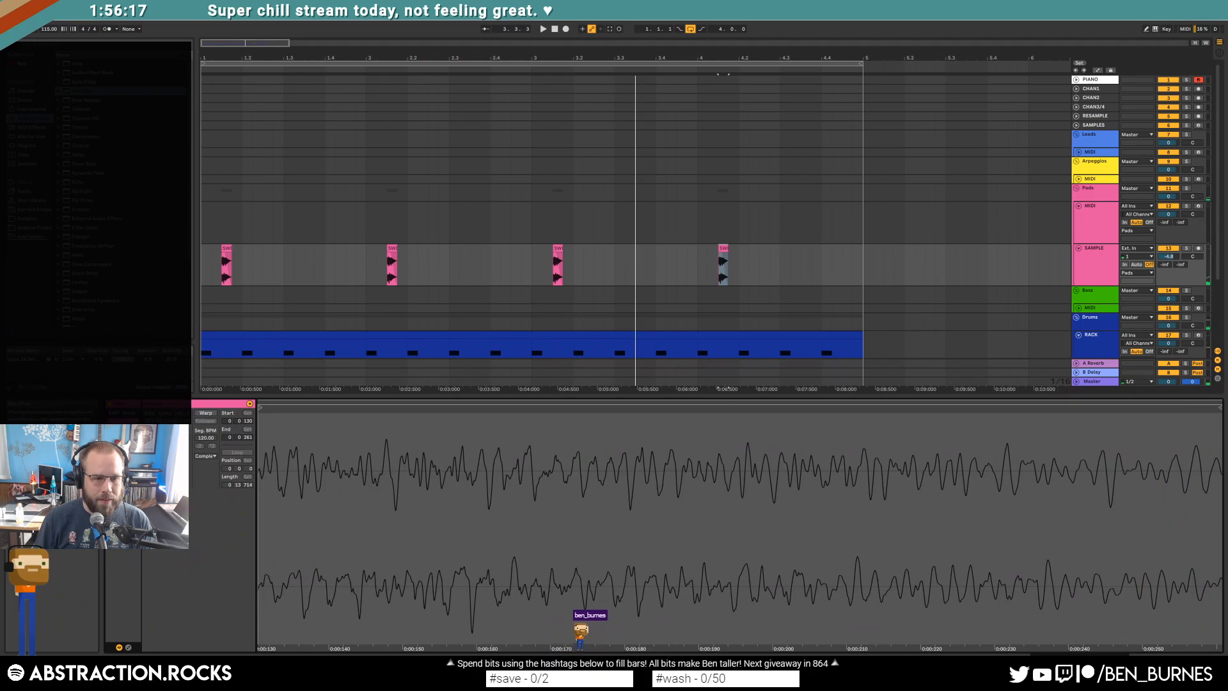
key("space")
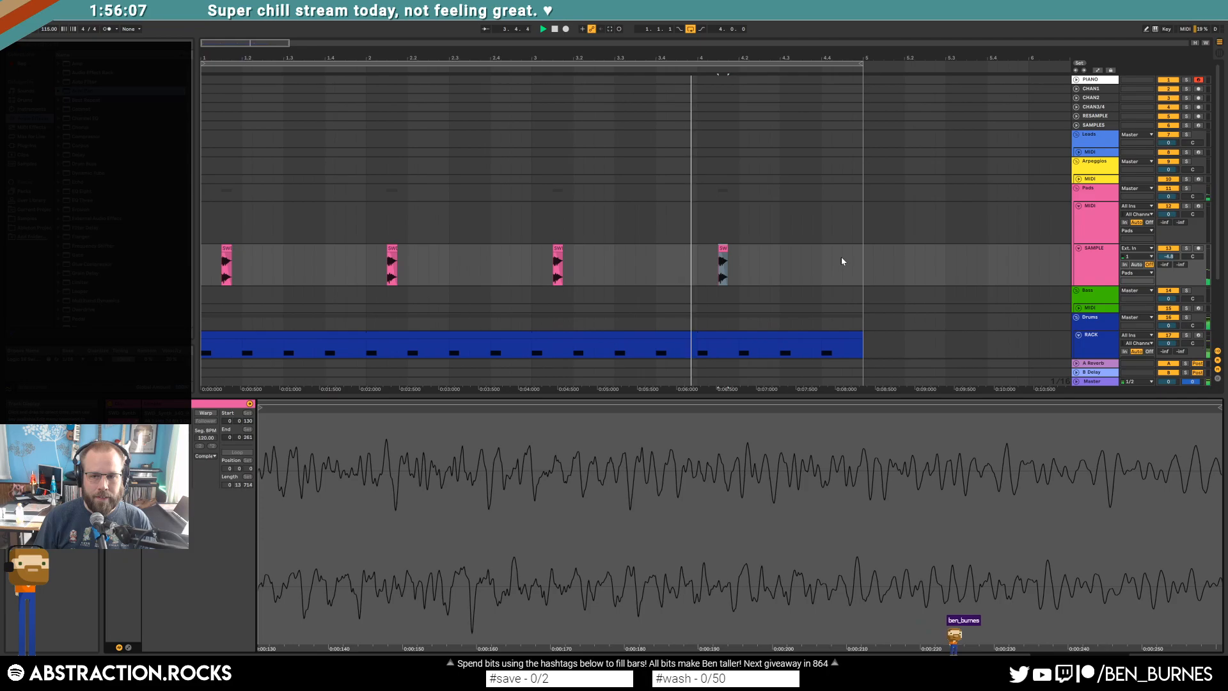
left_click(801, 259)
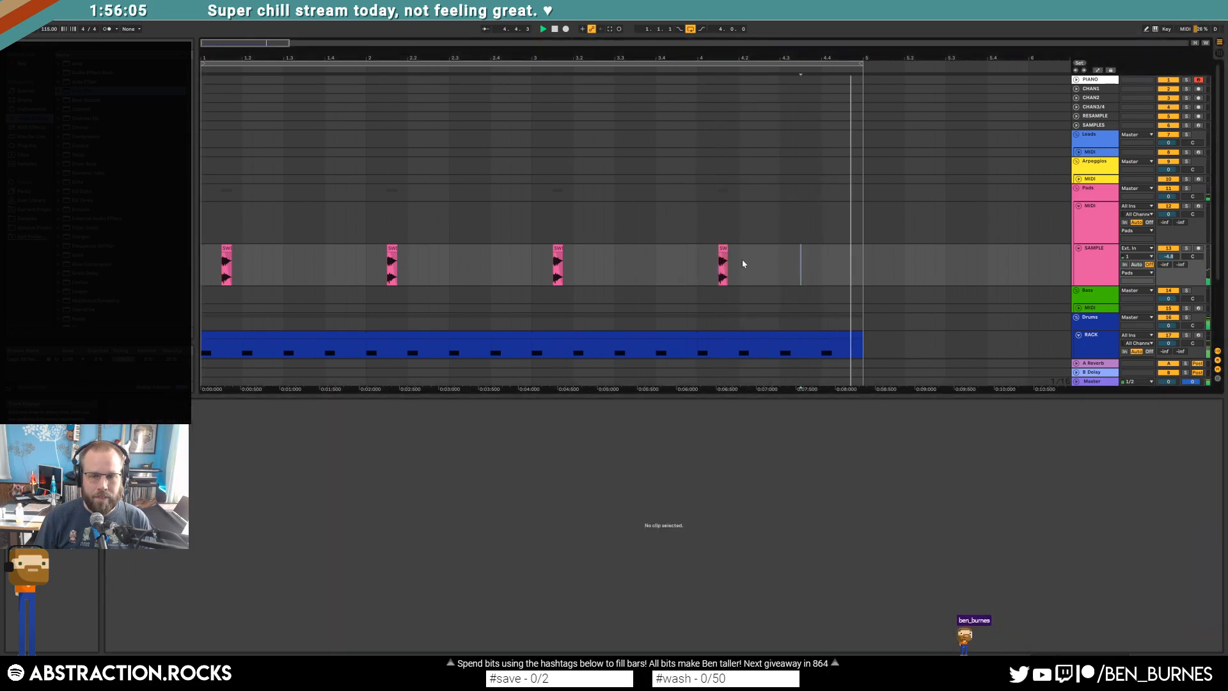
left_click(723, 248)
left_click(801, 254)
key("ctrl+v")
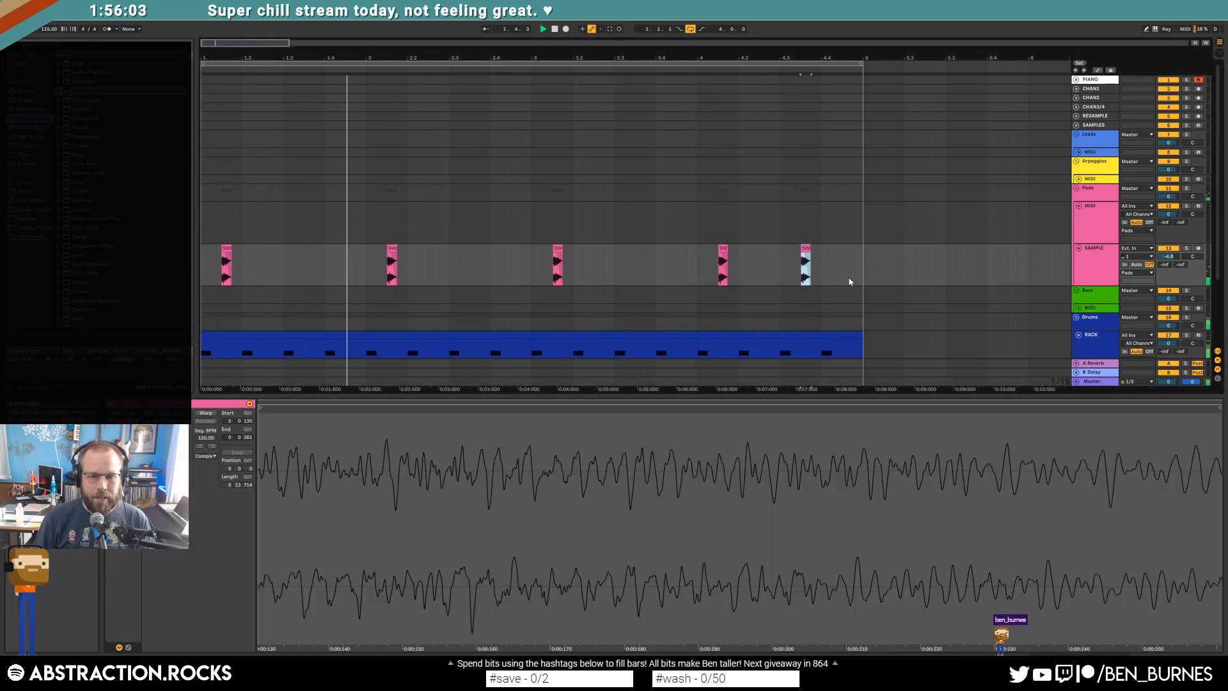
key("shift+Tab")
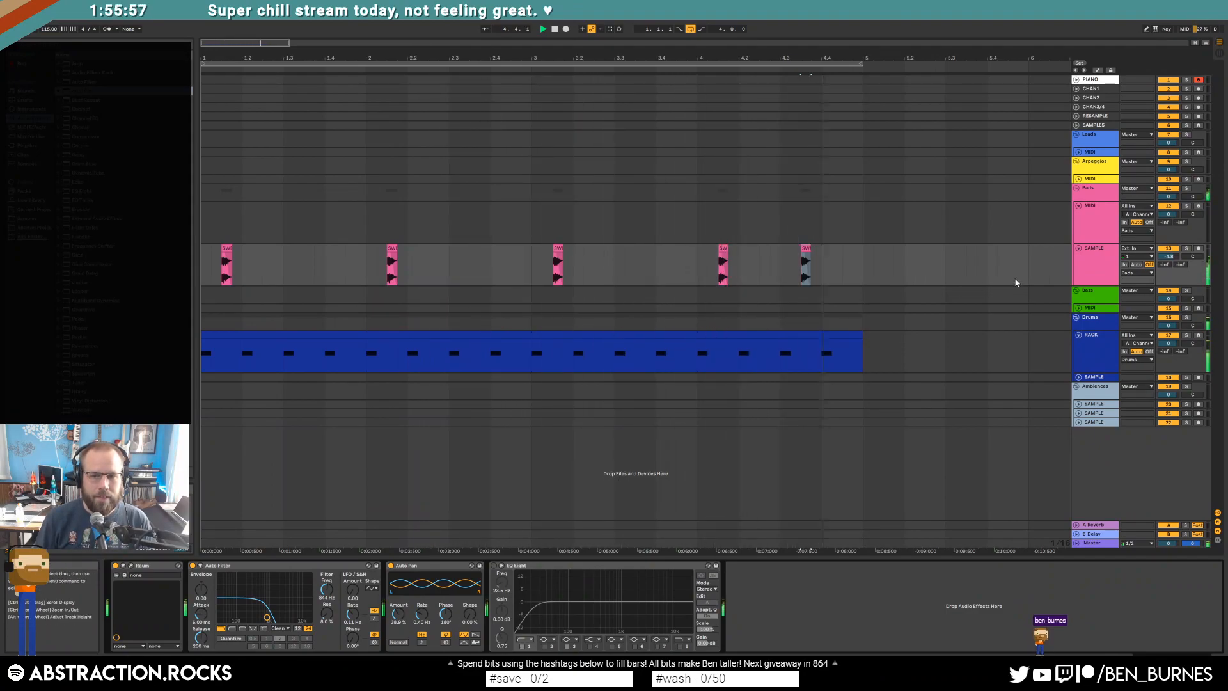
Step: Expand the MIDI track in the Bass group, stop playback and create an empty one-bar MIDI clip at bar 1
left_click(1081, 309)
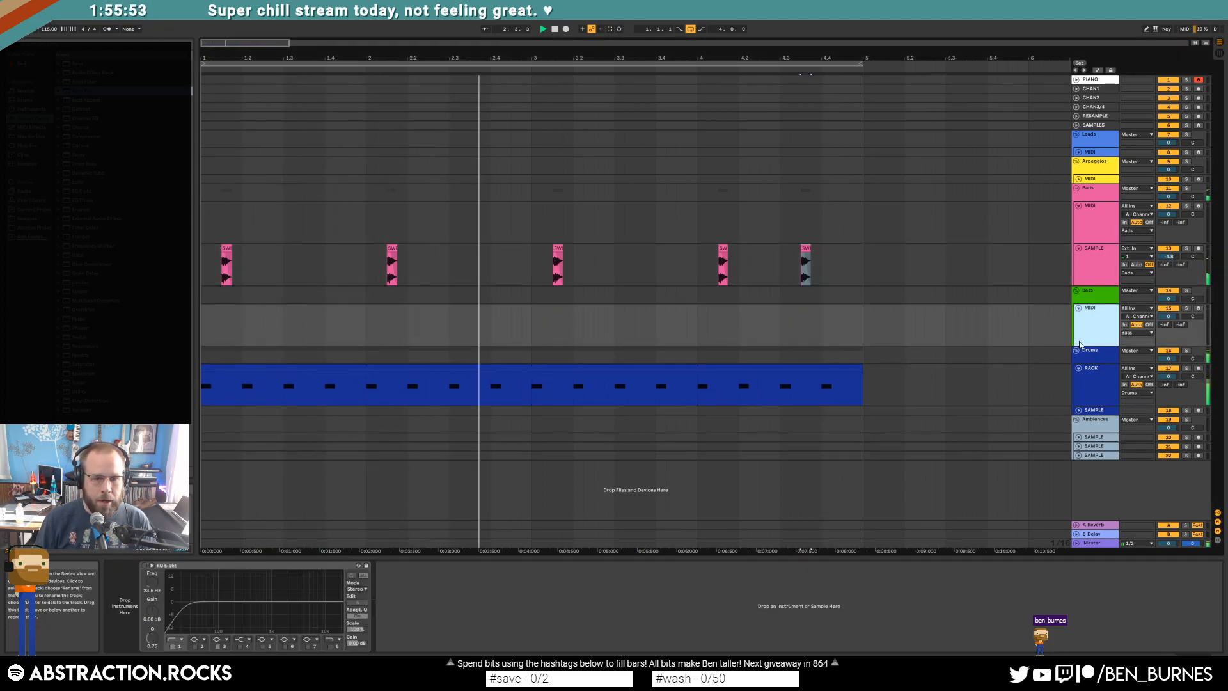
key("space")
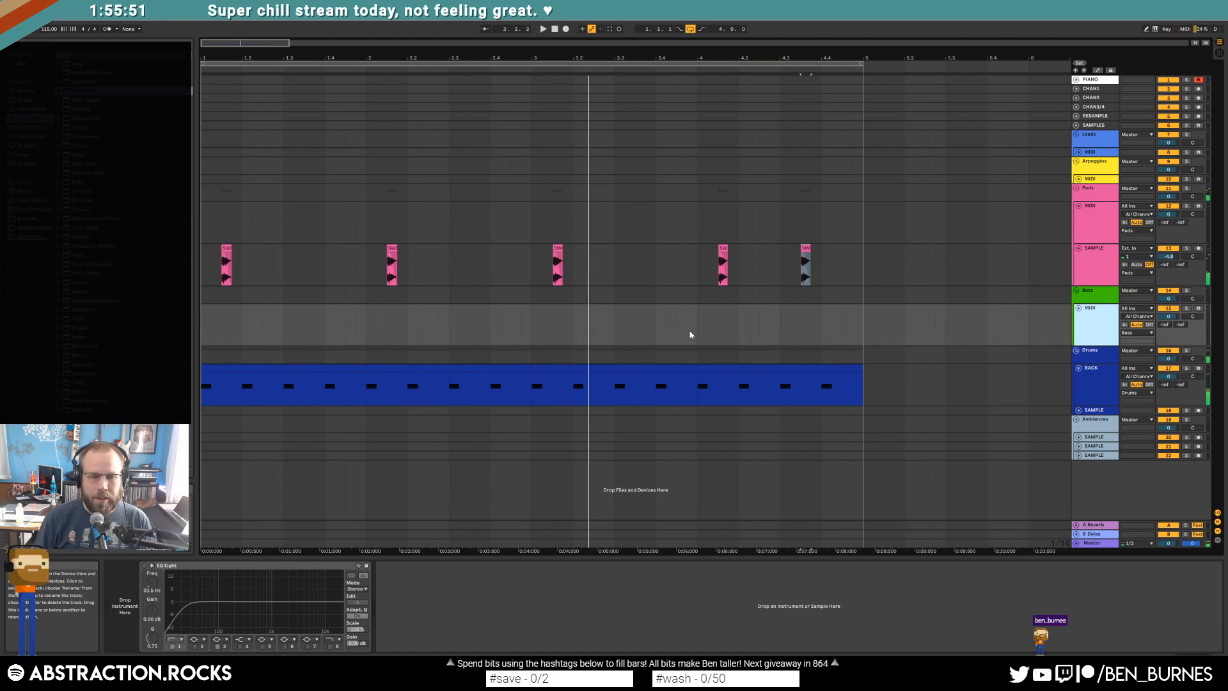
left_click(25, 218)
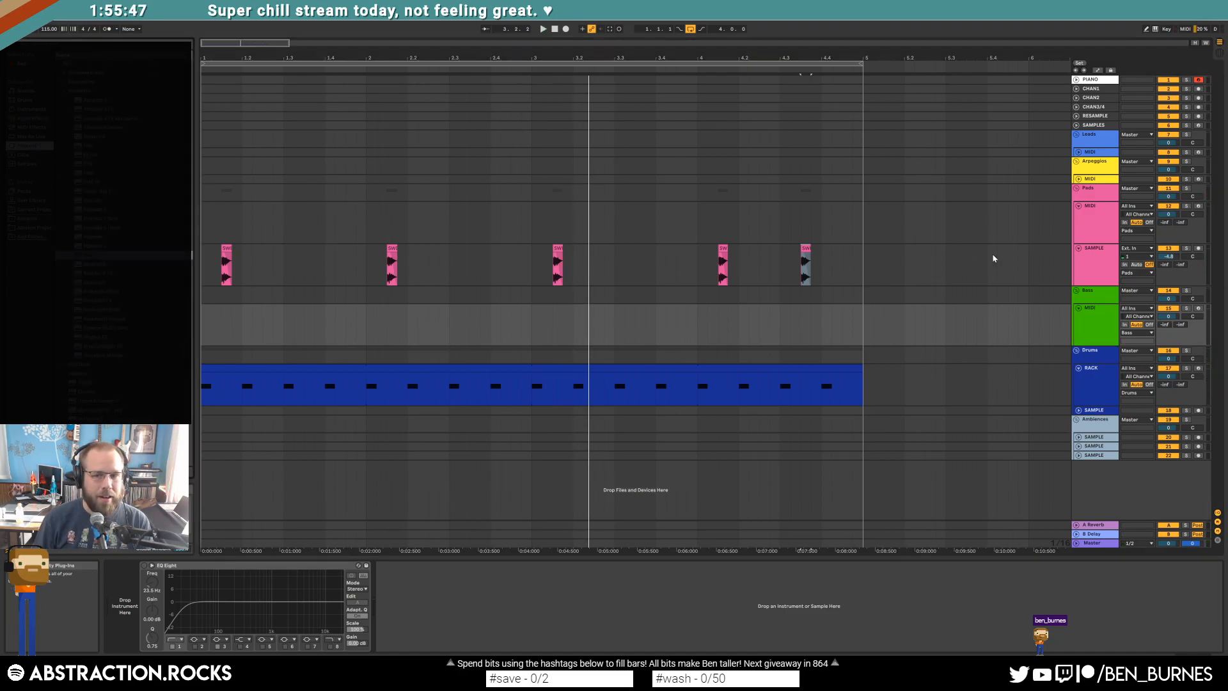
left_click_drag(362, 321, 196, 332)
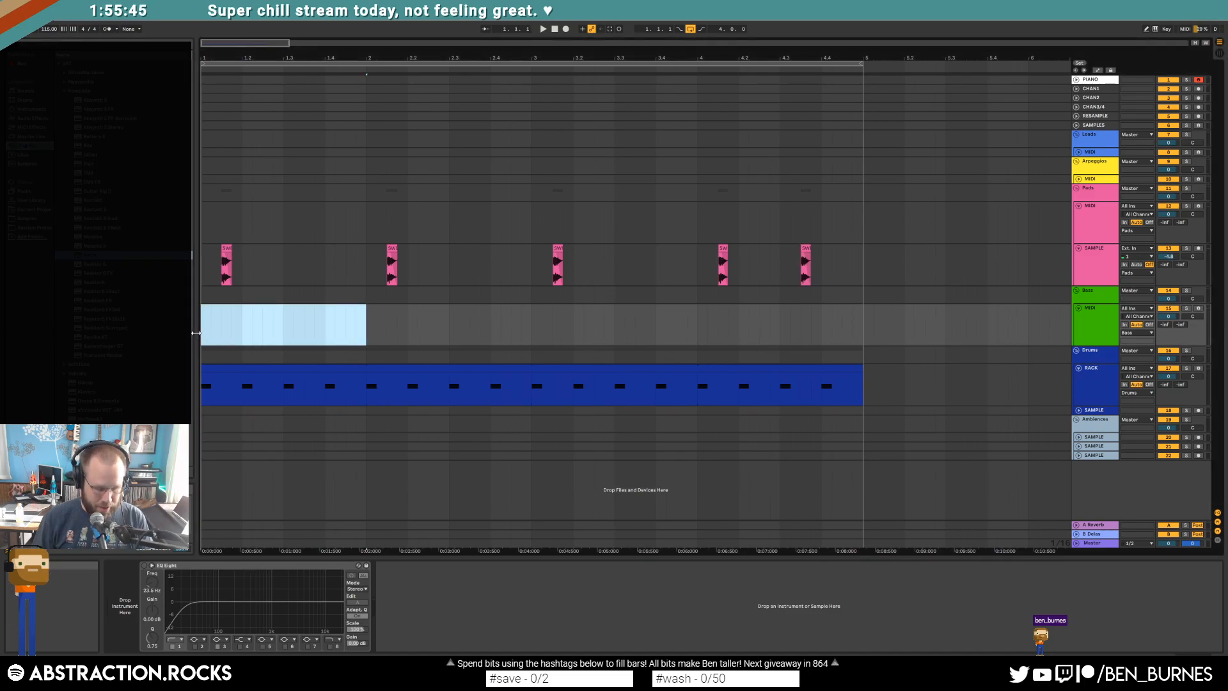
key("ctrl+shift+m")
Step: Load Operator on the Bass MIDI track, change its oscillator waveform and lower its filter frequency
left_click(34, 119)
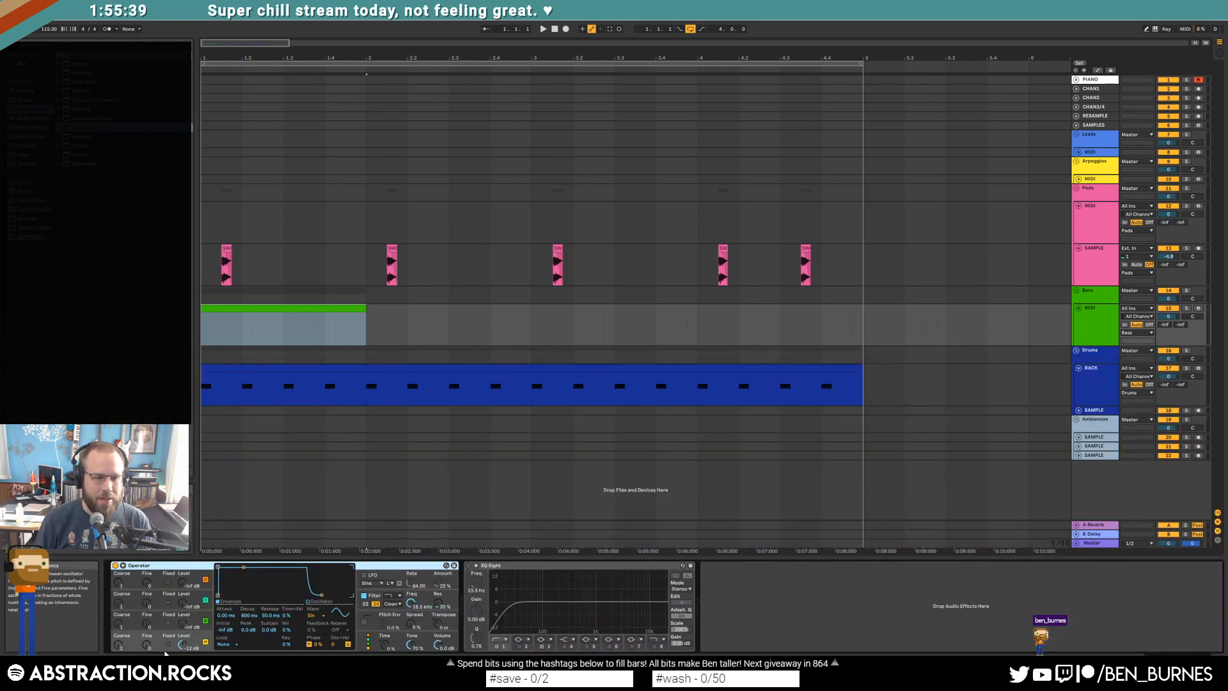
left_click(312, 616)
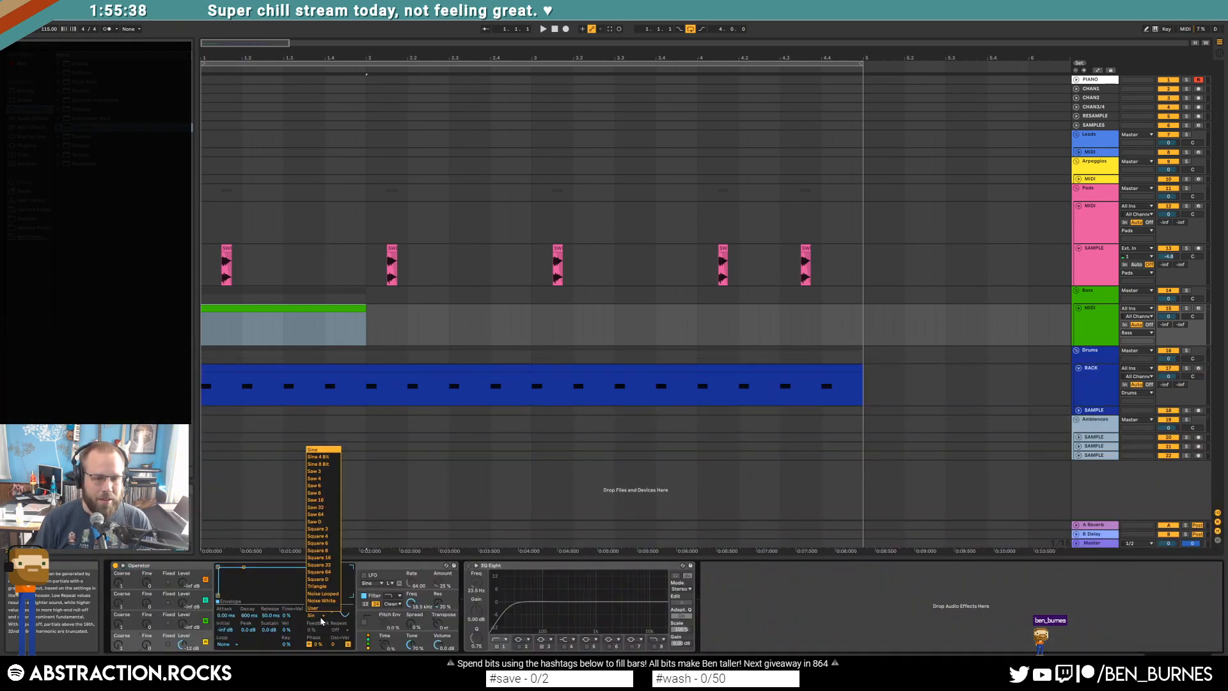
left_click(327, 461)
left_click_drag(411, 603, 411, 617)
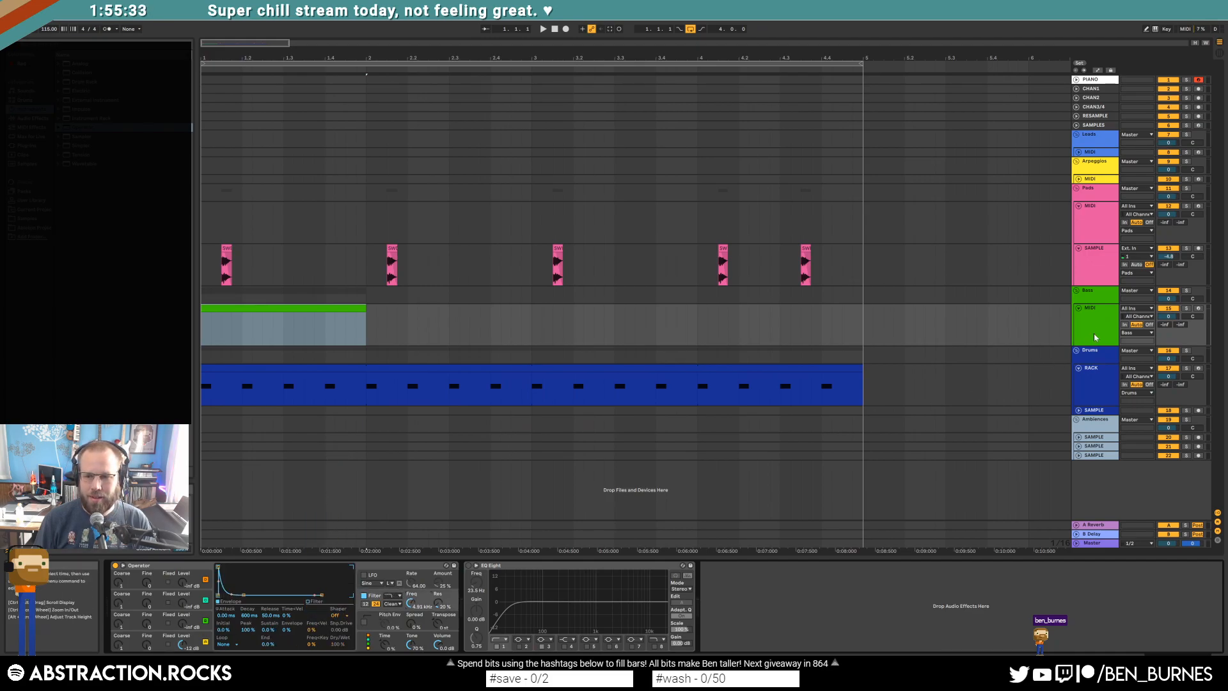
Step: Extend the Bass MIDI clip to the end of bar 4 and insert Saturator between Operator and EQ Eight
left_click(1180, 318)
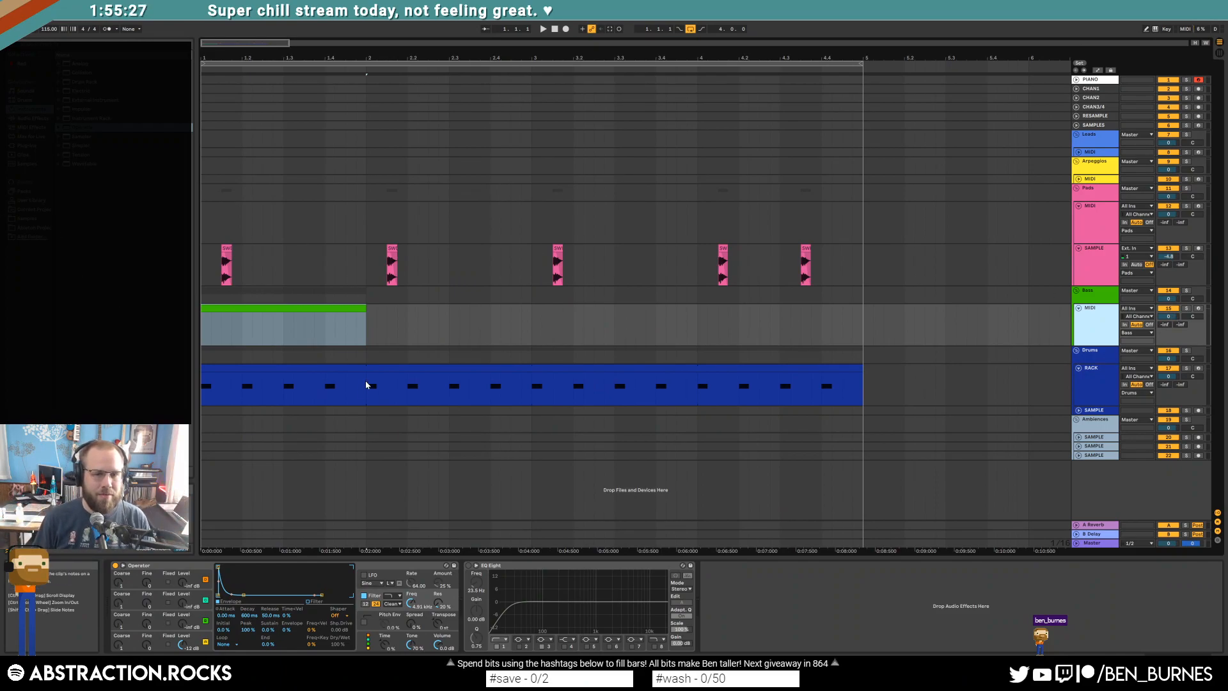
left_click_drag(367, 314, 863, 316)
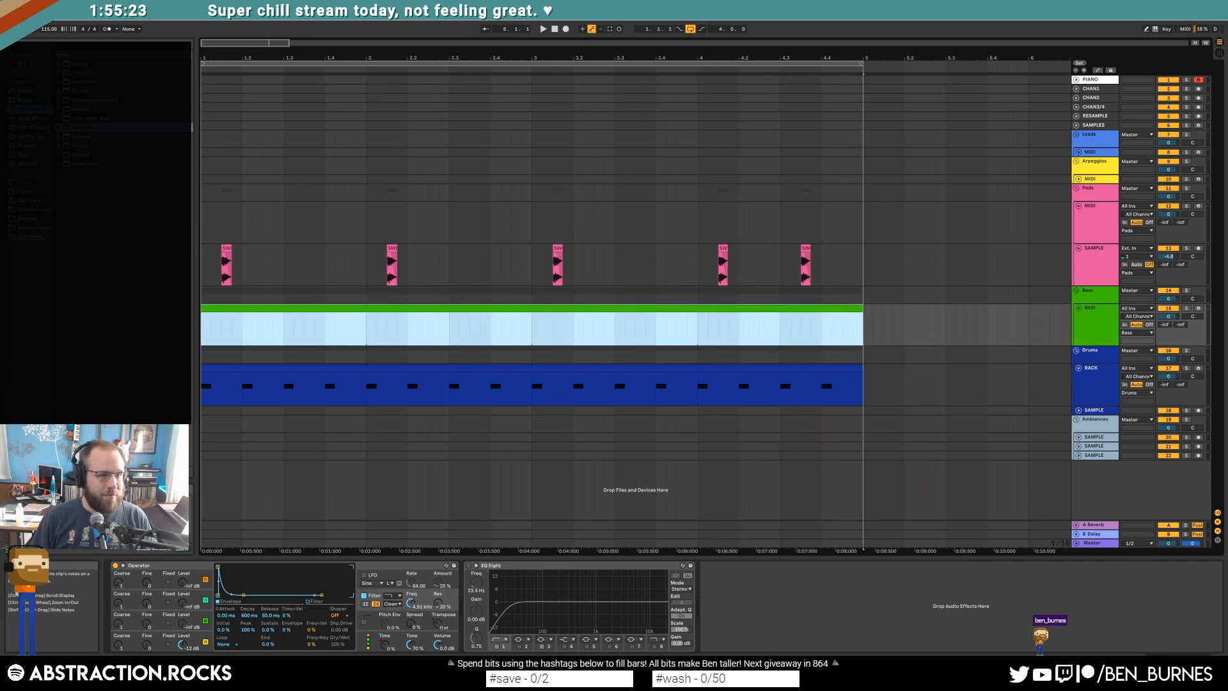
left_click(31, 120)
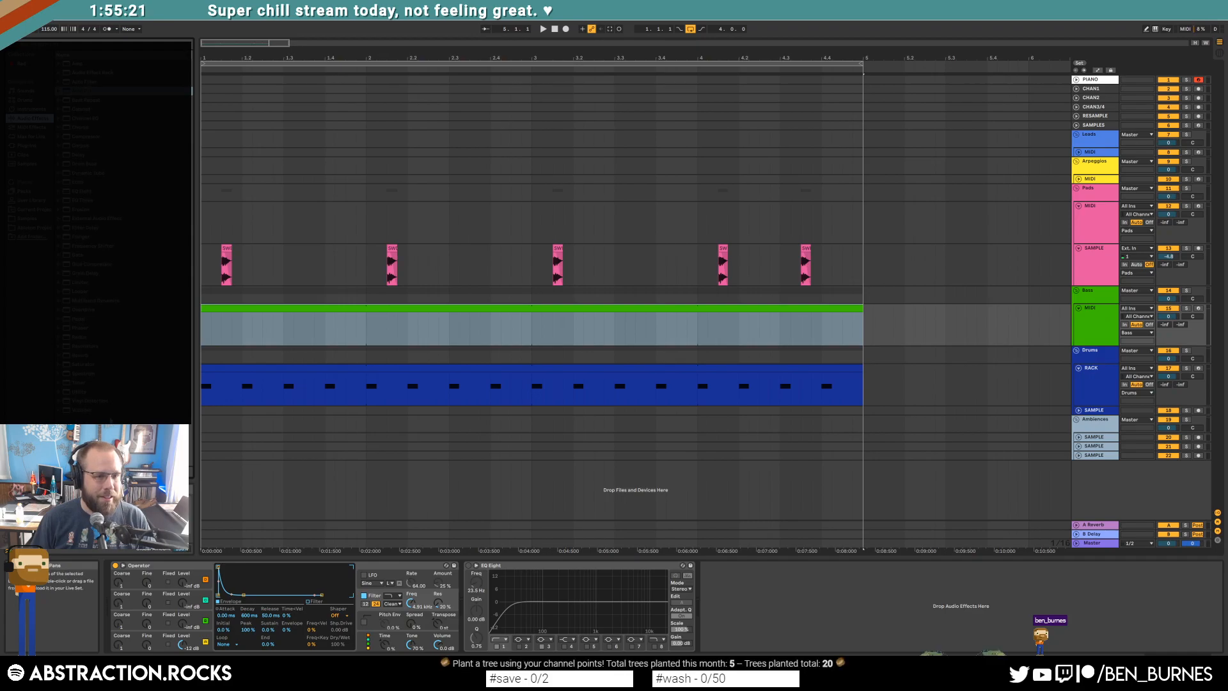
left_click_drag(72, 369, 482, 576)
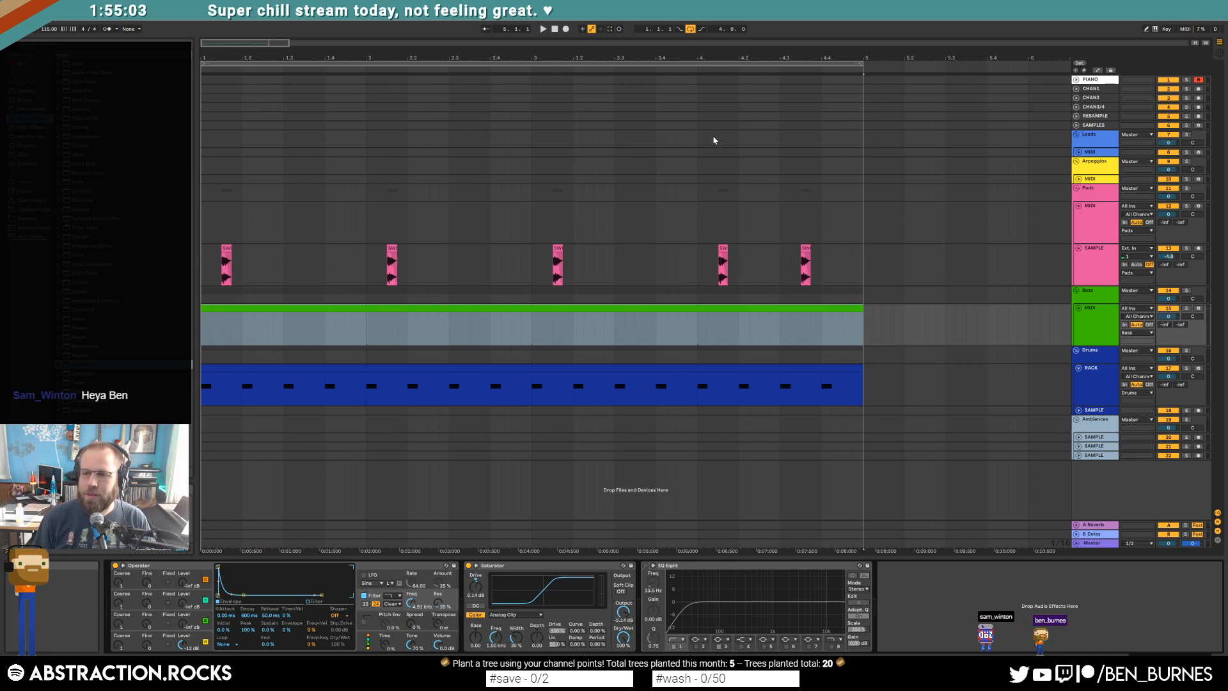
Step: Select Operator's oscillator A on the Bass track and raise its envelope sustain to 0.0 dB
double_click(271, 309)
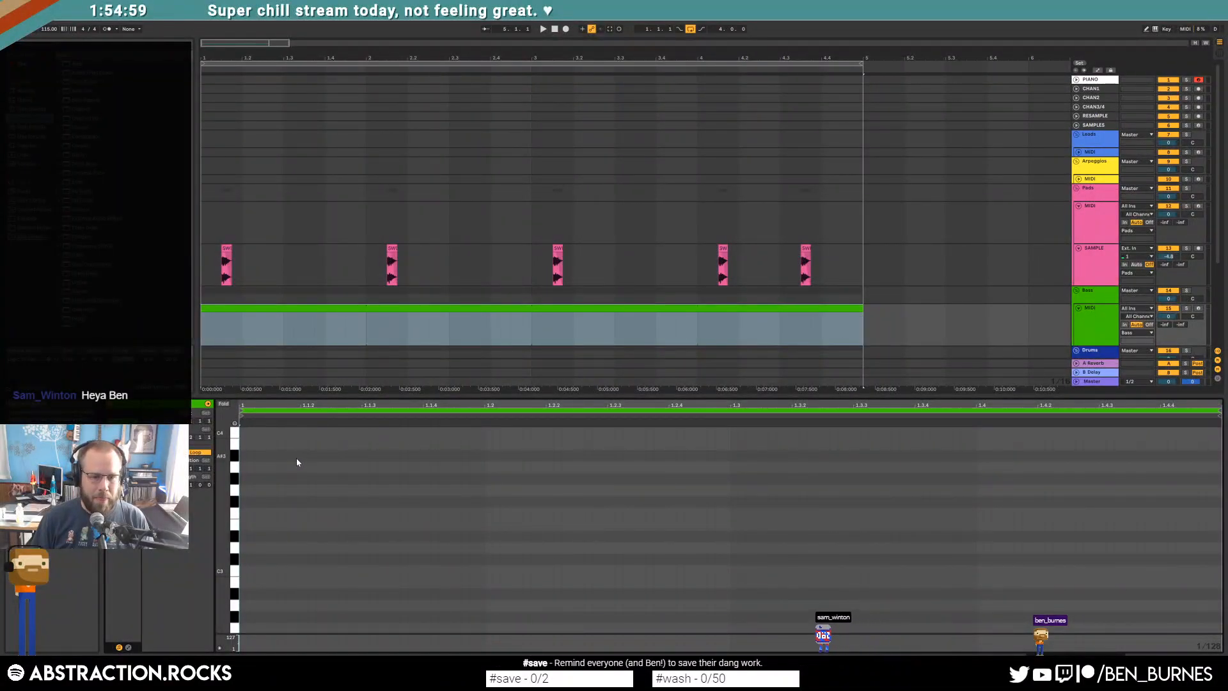
key("shift+Tab")
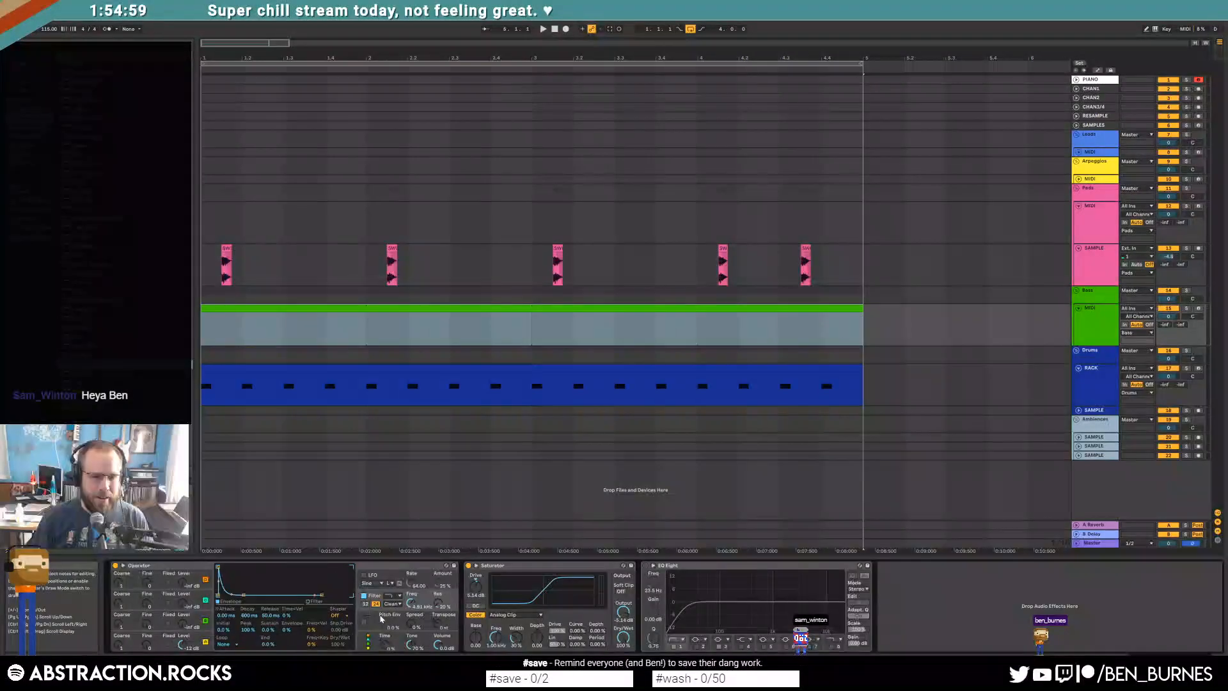
left_click(150, 640)
left_click_drag(248, 571, 250, 570)
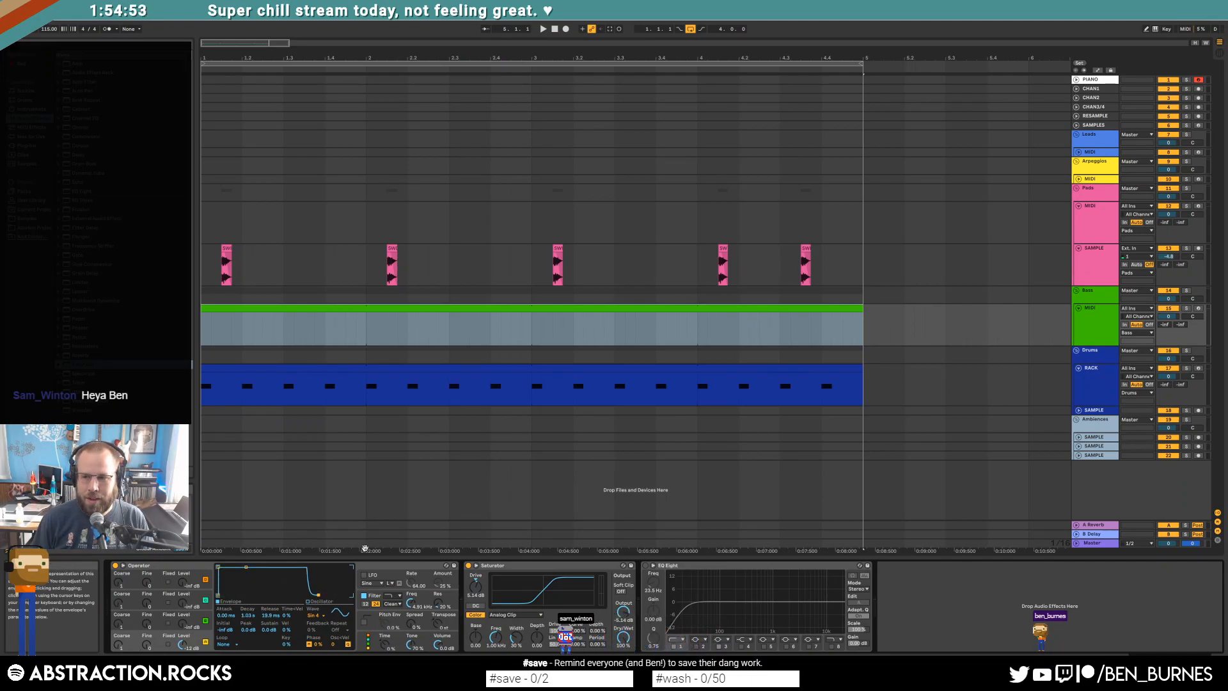
Step: Draw a C2 note at 1.1.3 in the Bass clip, transpose it down one octave and play it back
double_click(276, 310)
scroll(312, 629, "down", 4)
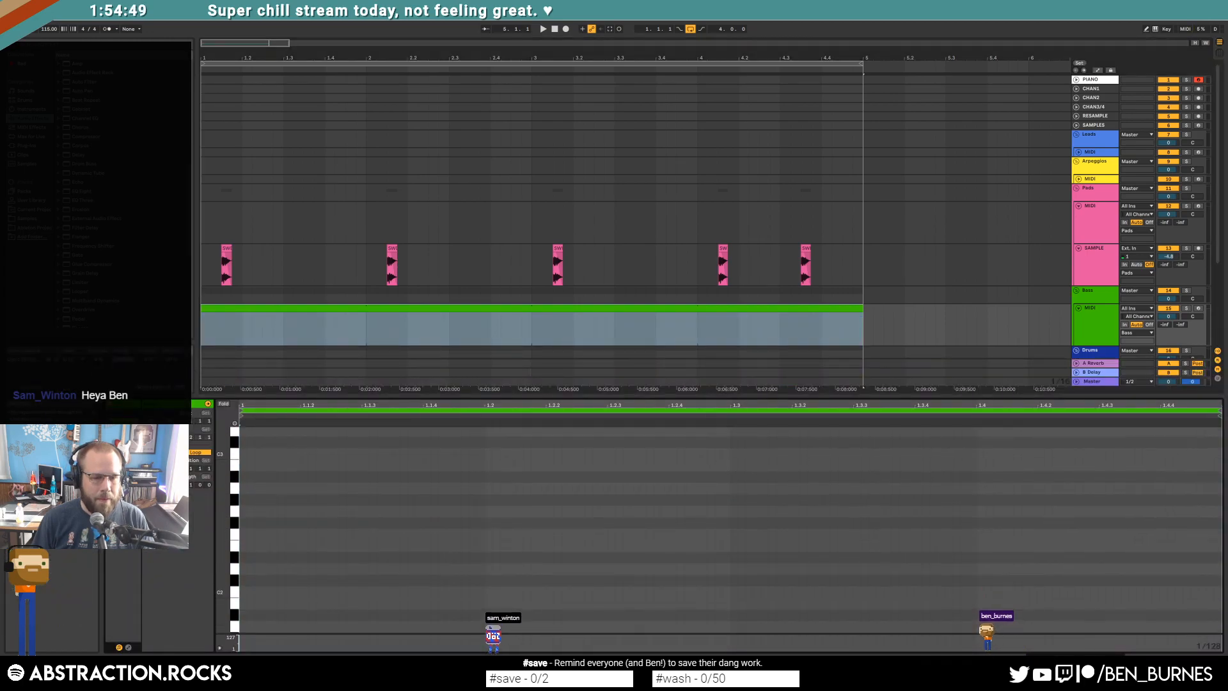
left_click_drag(302, 575, 392, 578)
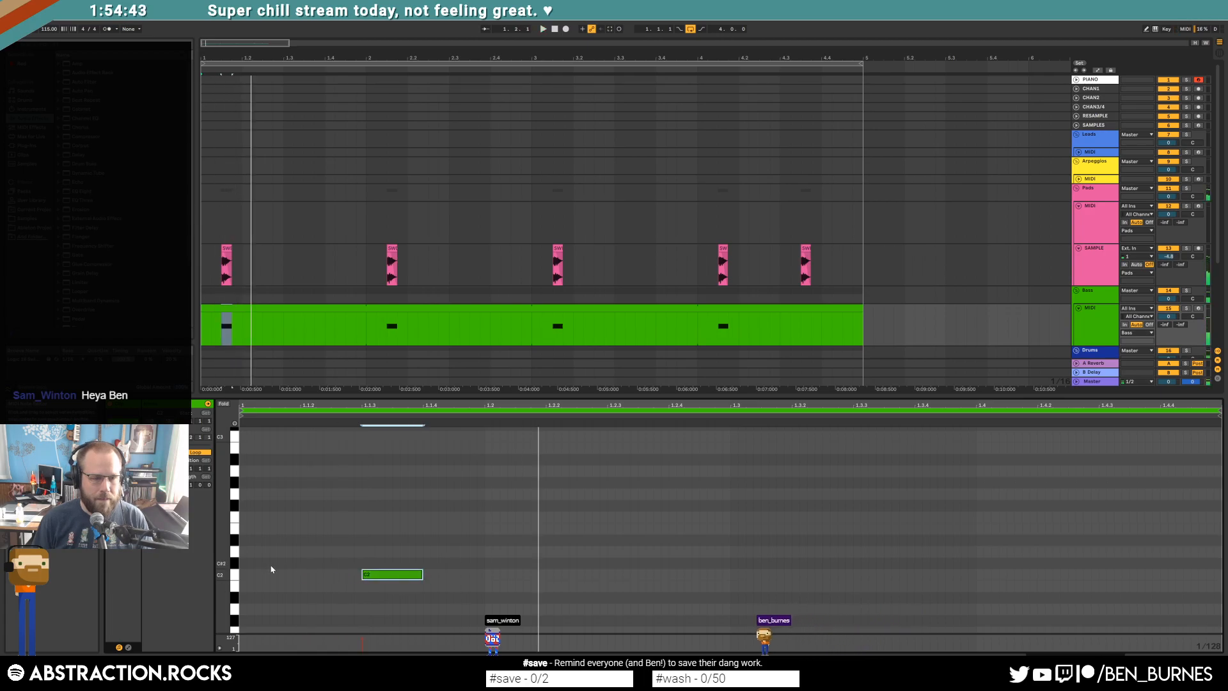
key("shift+Down")
key("space")
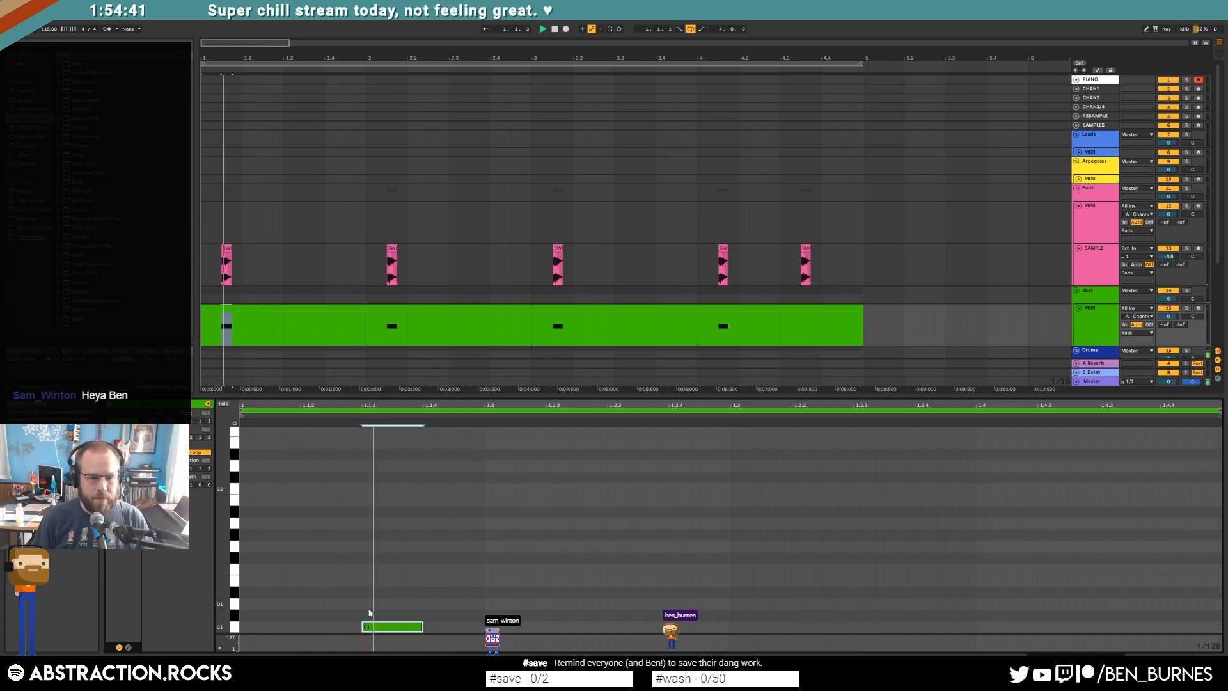
Step: Raise the Saturator drive on the Bass track to 14.3 dB and set its curve type to Medium Curve
key("shift+Tab")
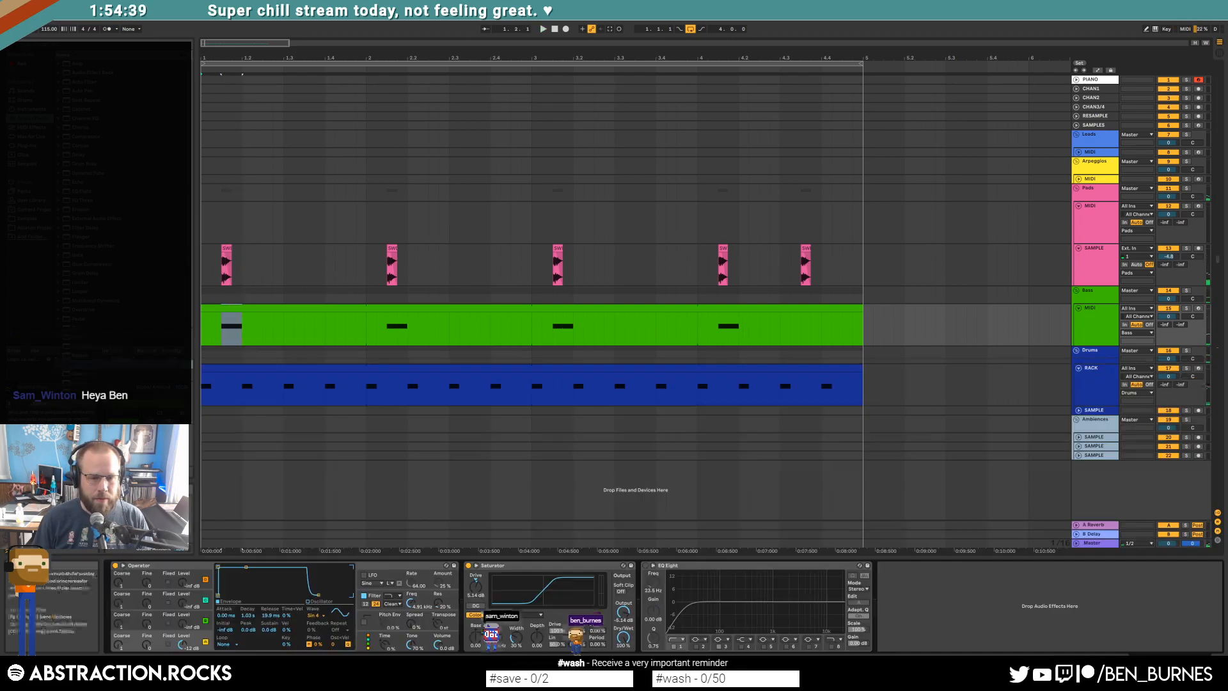
left_click_drag(496, 596, 624, 620)
left_click(511, 615)
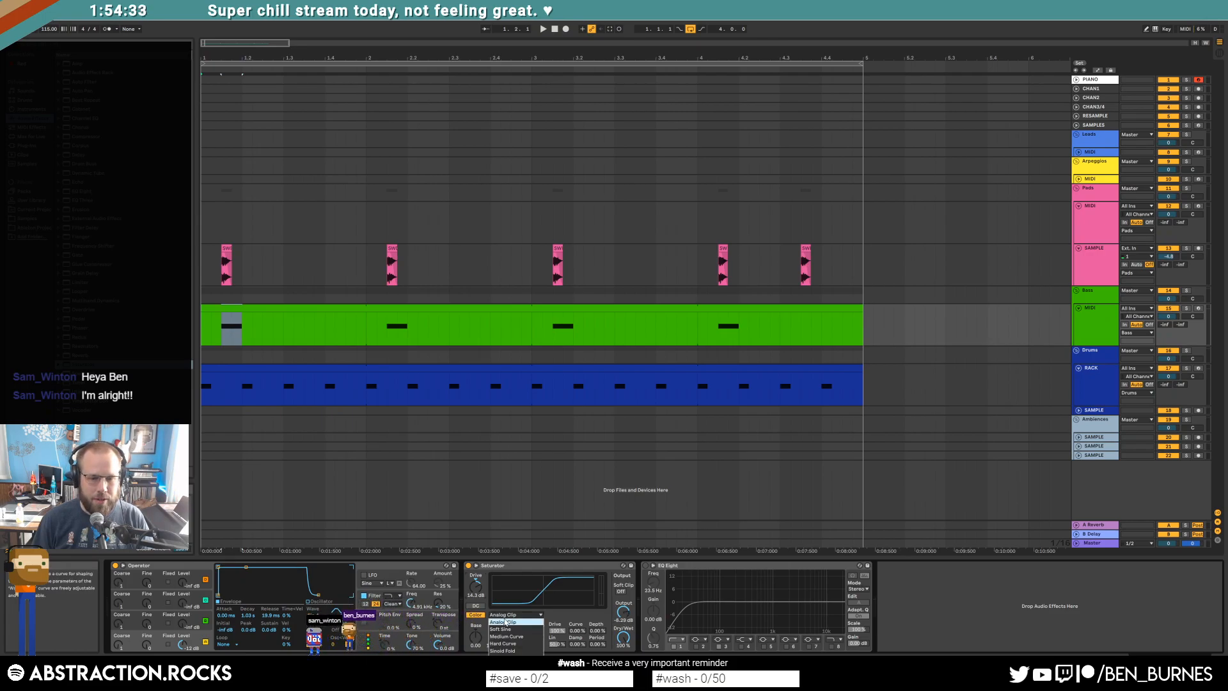
left_click(520, 637)
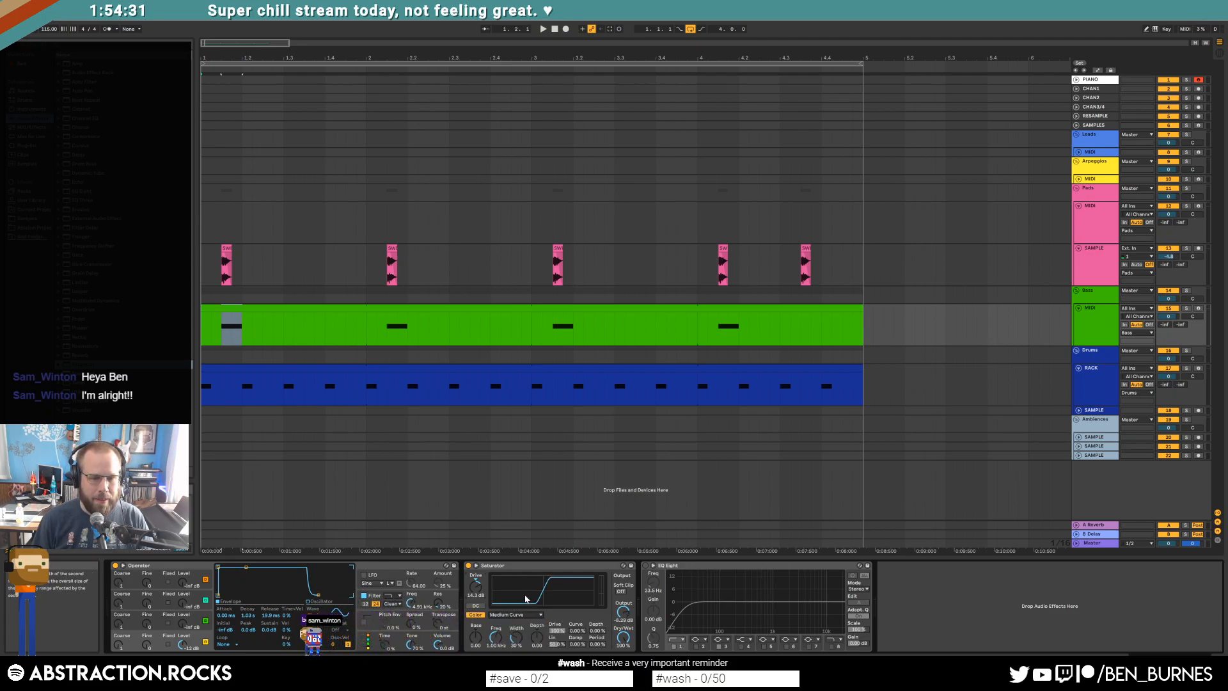
Step: Replace Saturator on the Bass track with Redux before EQ Eight and set its downsampling mode to Soft
left_click(520, 567)
key("Delete")
left_click_drag(77, 338, 462, 595)
left_click(495, 638)
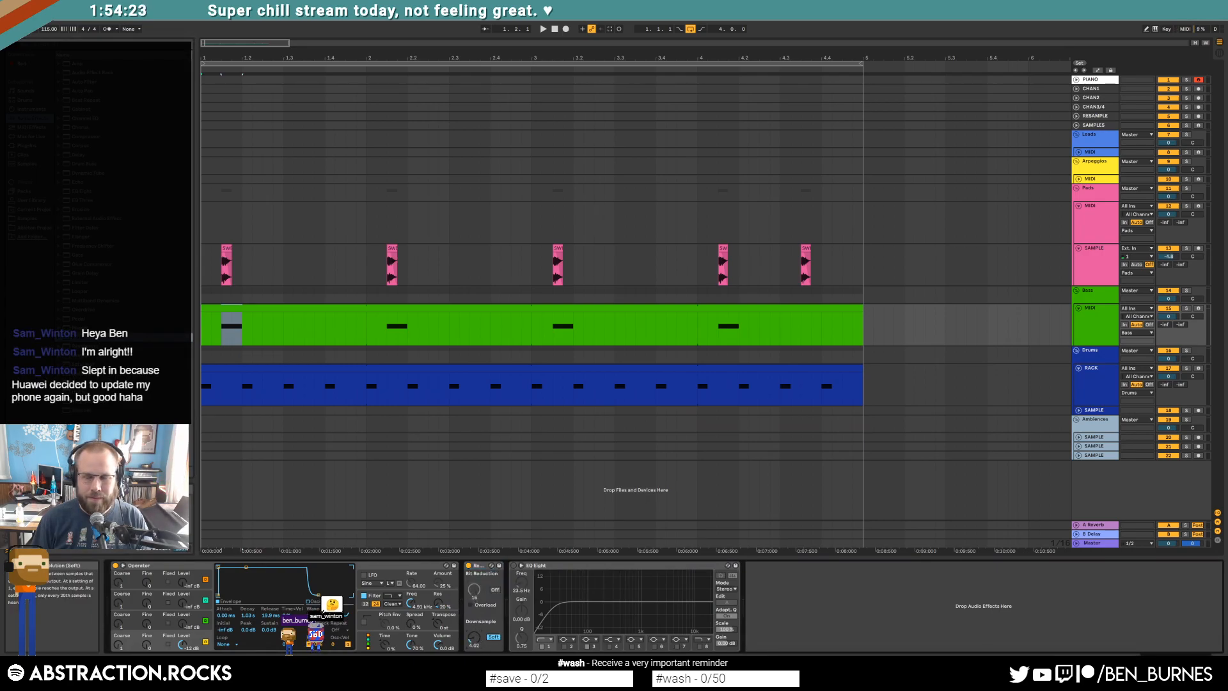
Step: Audition the bass, shorten the C1 note at 1.1.3 to a 1/32 note and return to the track's devices
key("space")
key("space")
double_click(259, 308)
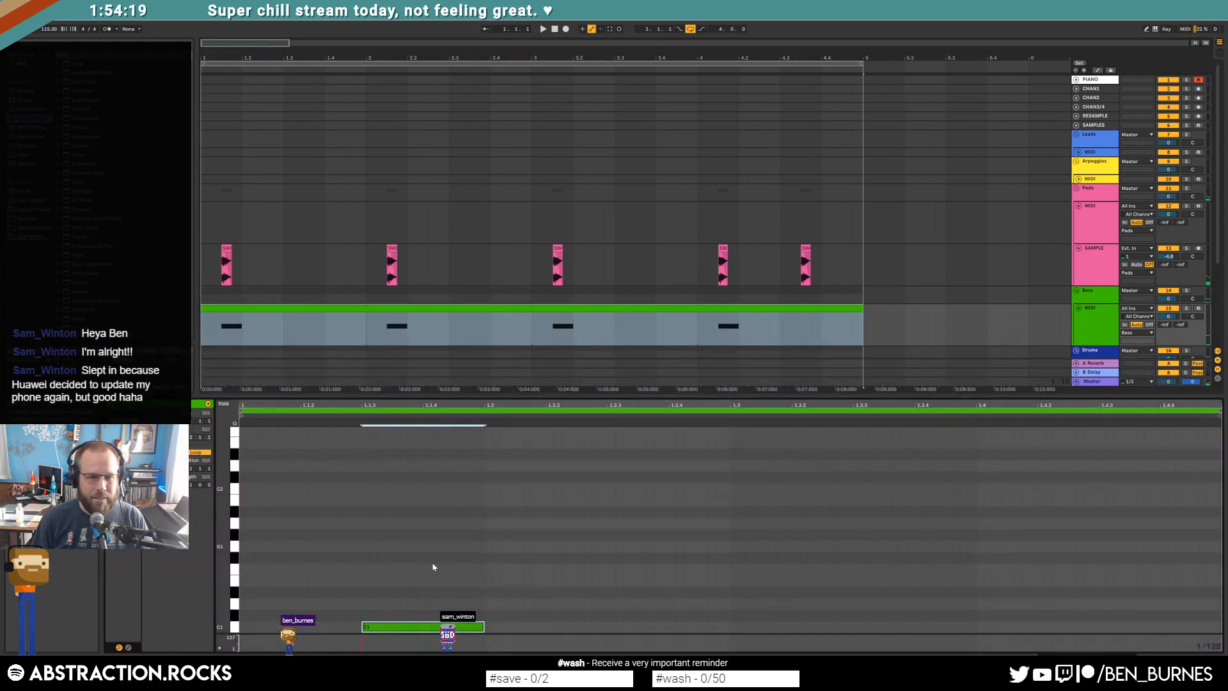
left_click_drag(487, 625, 413, 624)
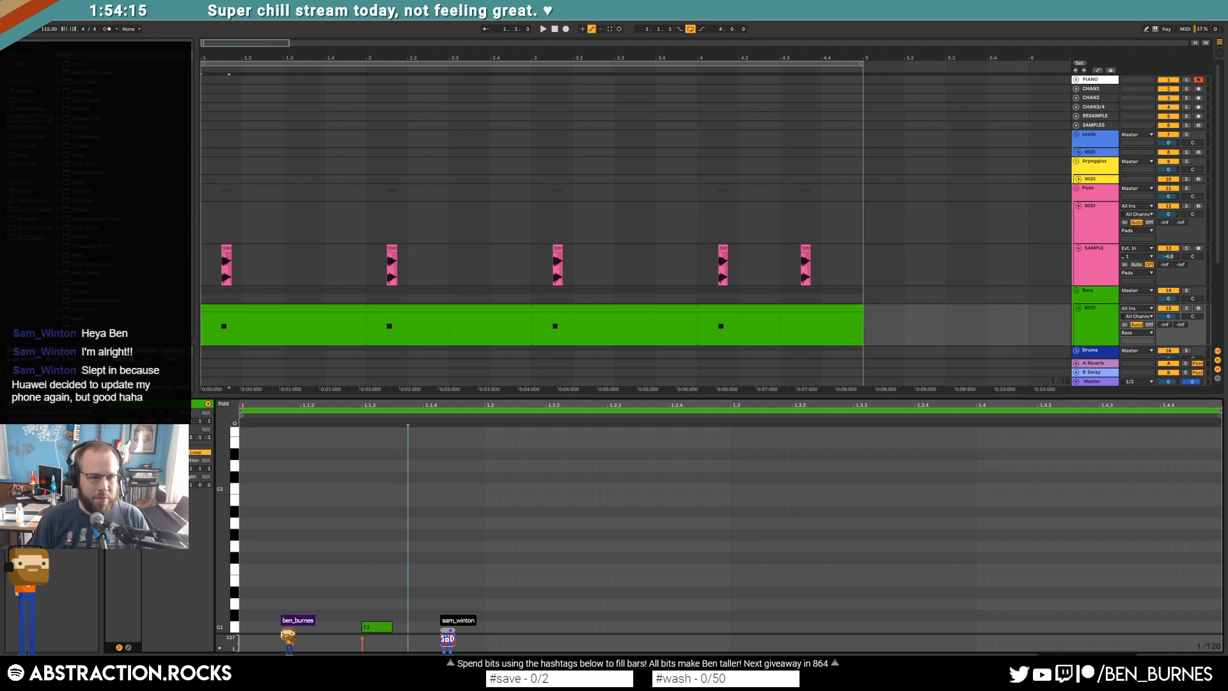
key("shift+Tab")
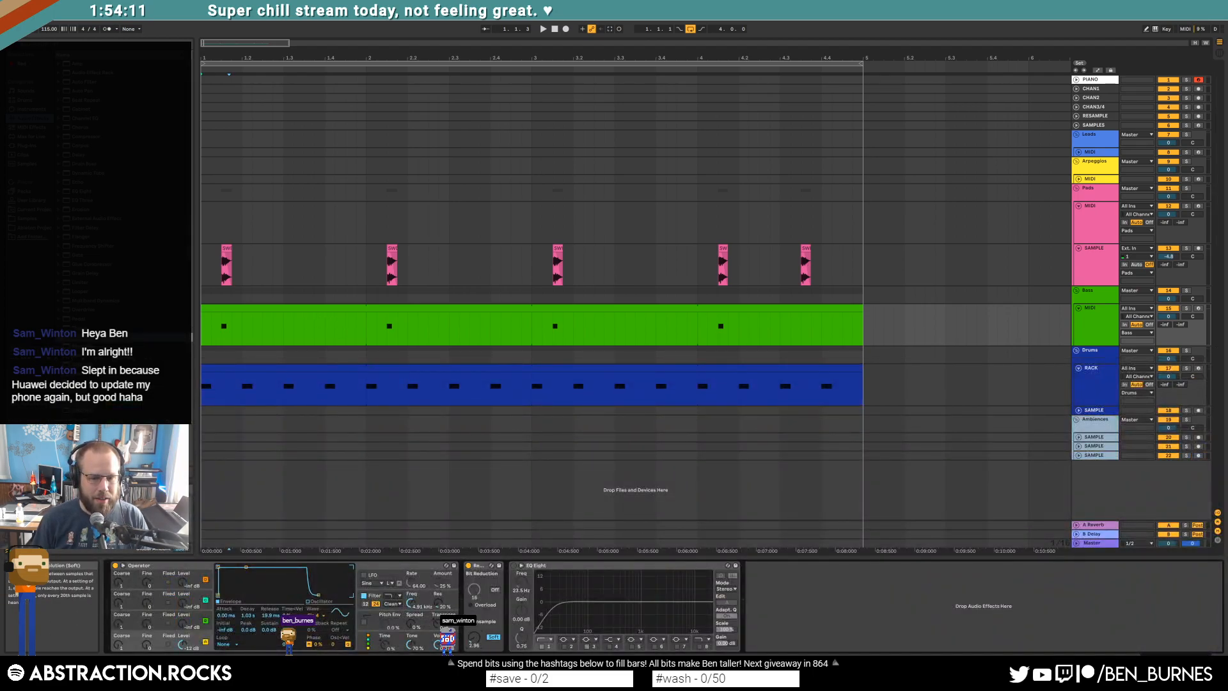
Step: Add 1/32 bass notes C1 at 1.2.4, D1 at 1.3, D#1 at 1.3.3 and F1 at 1.4, and play them back
double_click(243, 310)
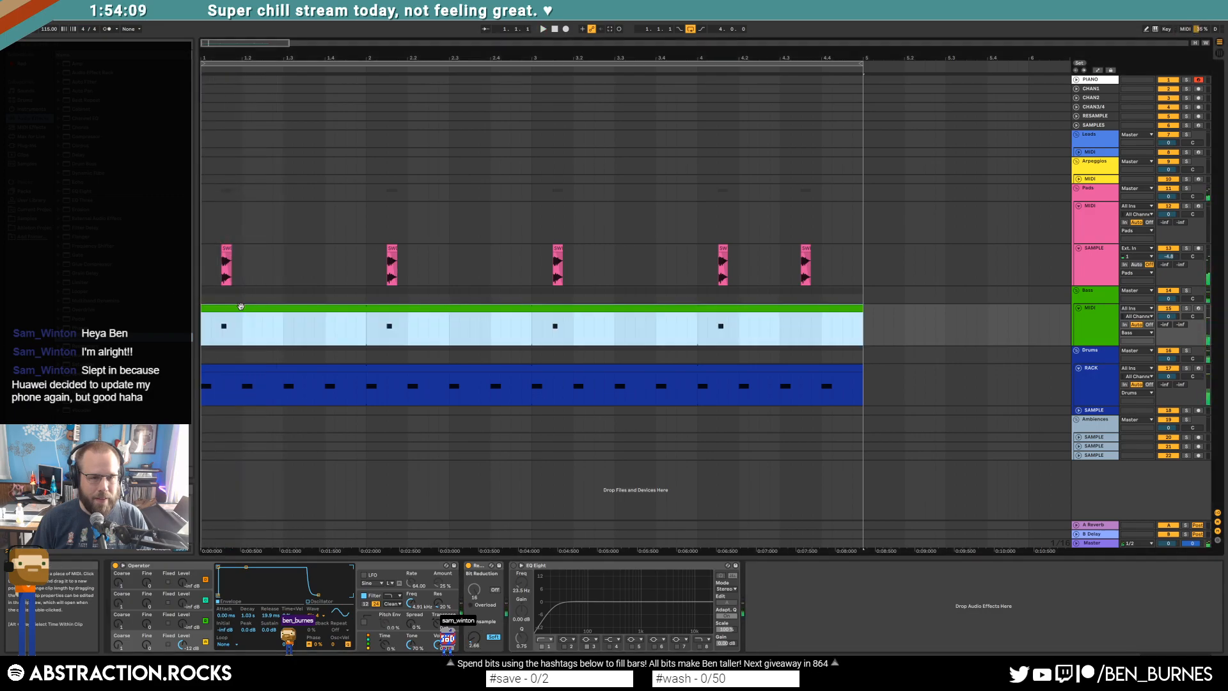
left_click(425, 563)
scroll(377, 558, "down", 1)
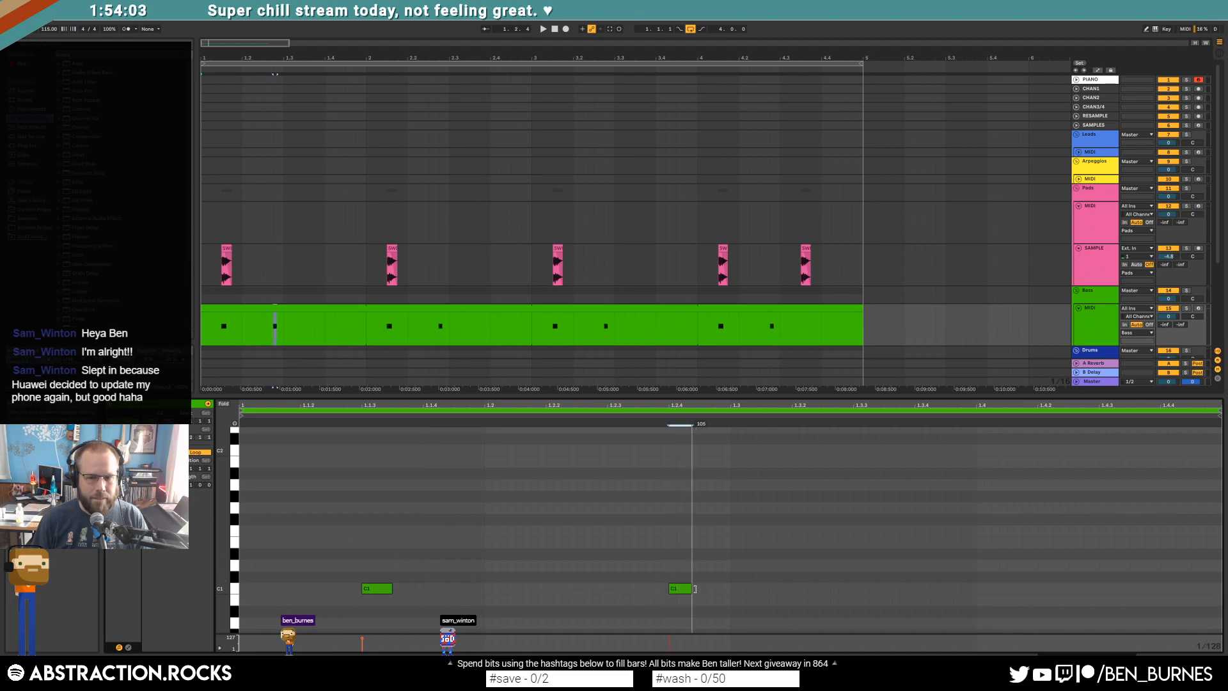
double_click(735, 566)
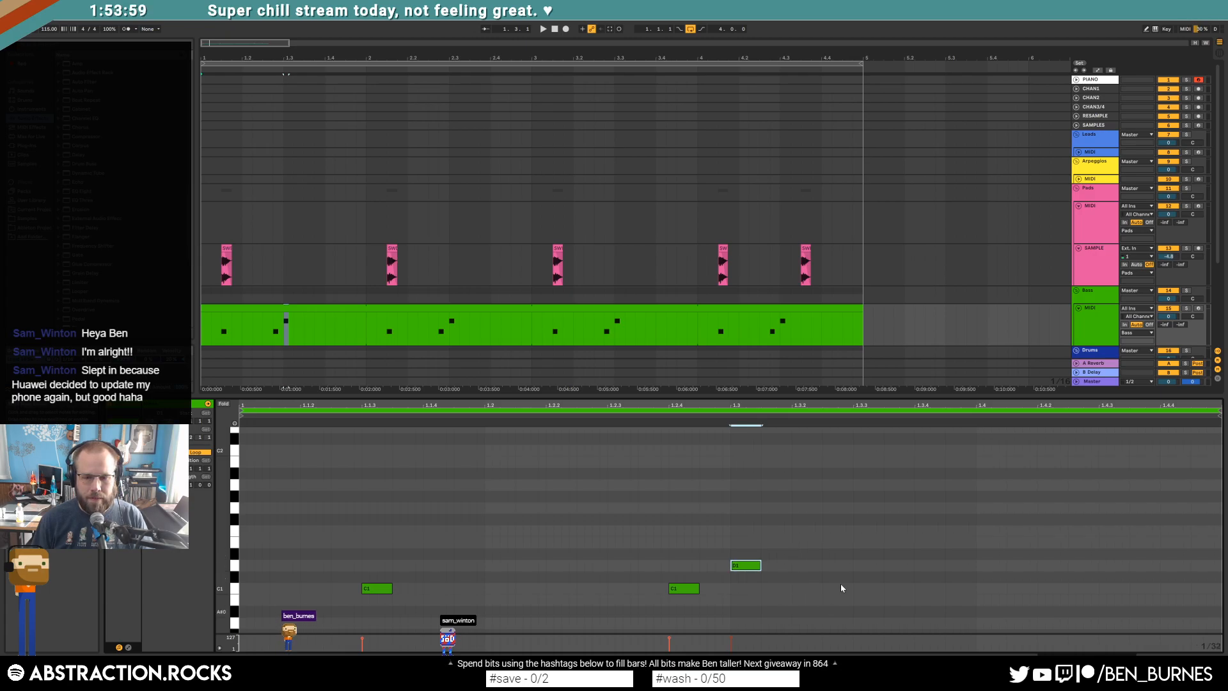
double_click(856, 554)
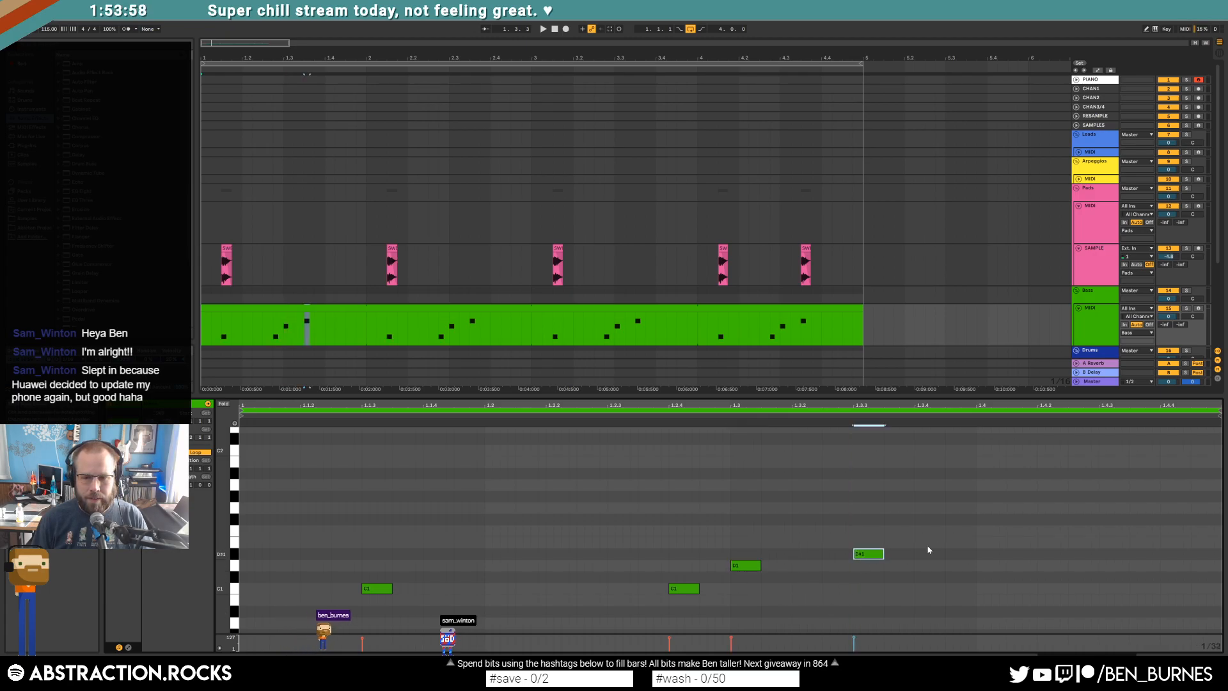
double_click(985, 529)
key("space")
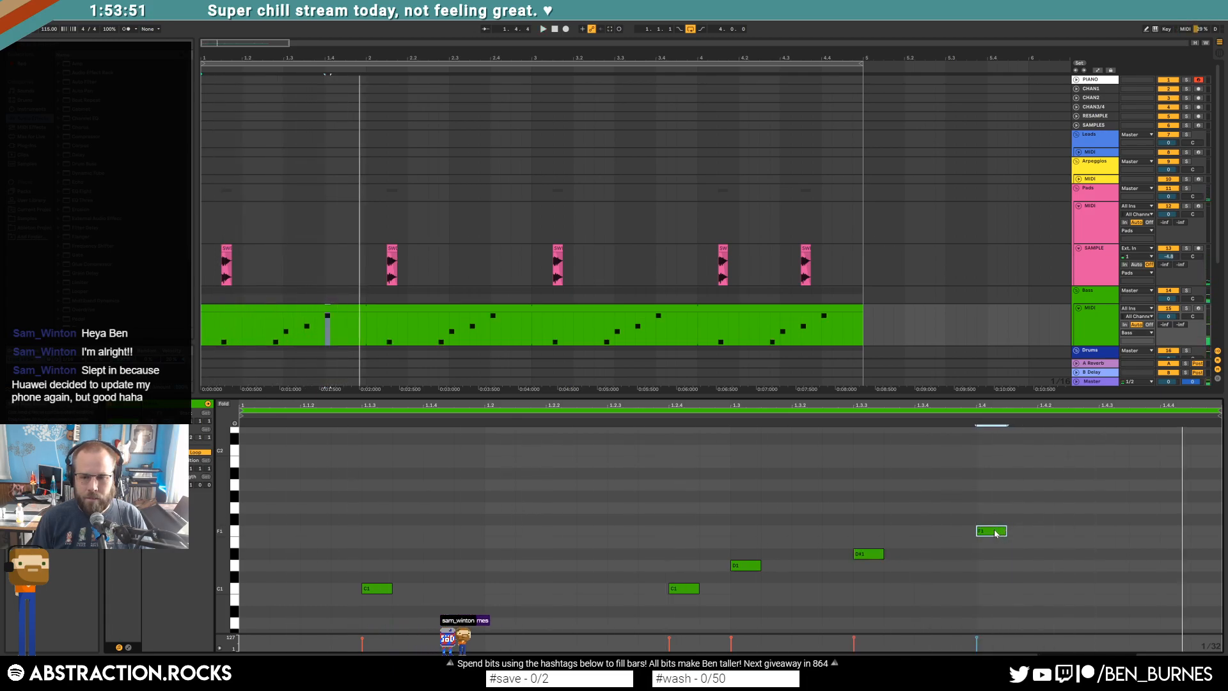
Step: Raise the note at 1.4 to G1, add F1 at 1.4.2, D#1 at 1.4.3 and A#0 at 1.4.4, and play the line
key("space")
left_click(1041, 534)
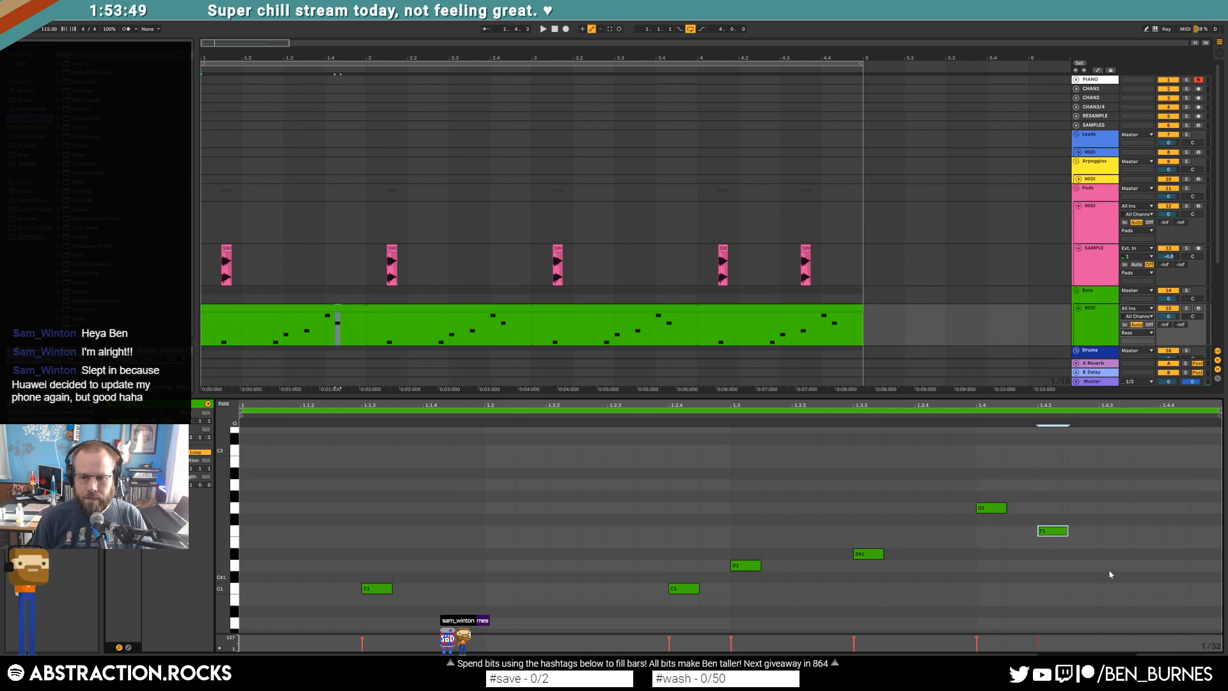
double_click(1174, 612)
key("space")
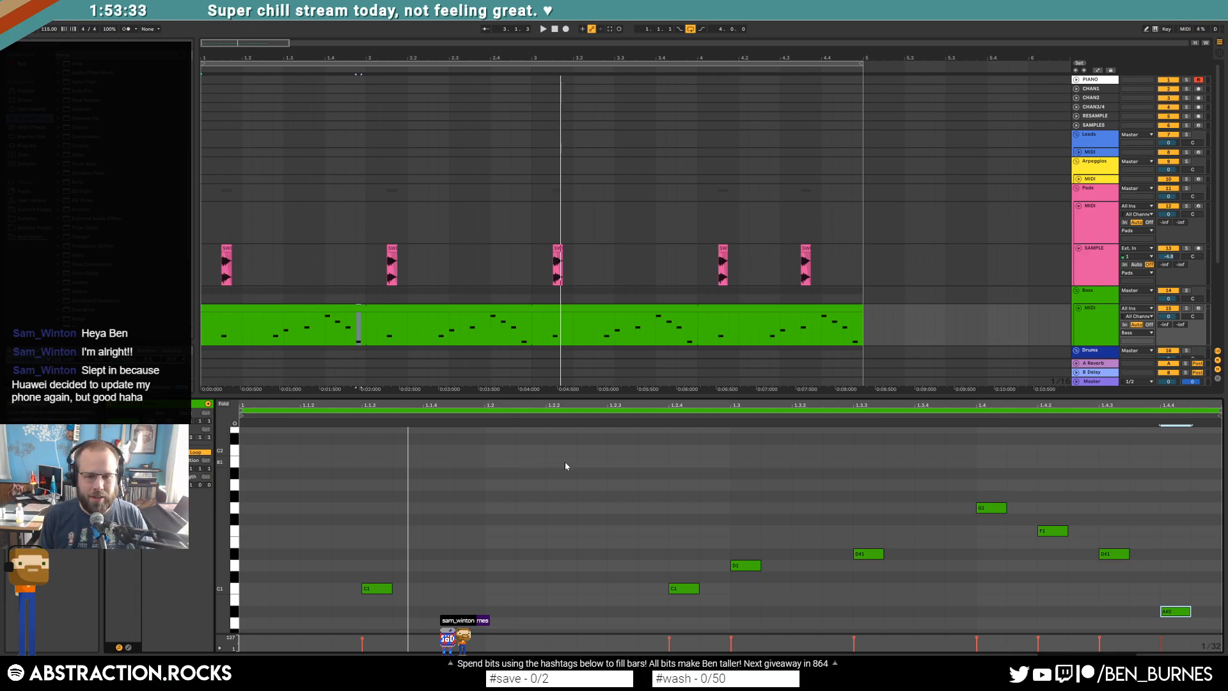
Step: Split bar 1 off the Bass clip and extend it across bars 1 to 3, leaving a separate clip in bar 4
left_click(375, 310)
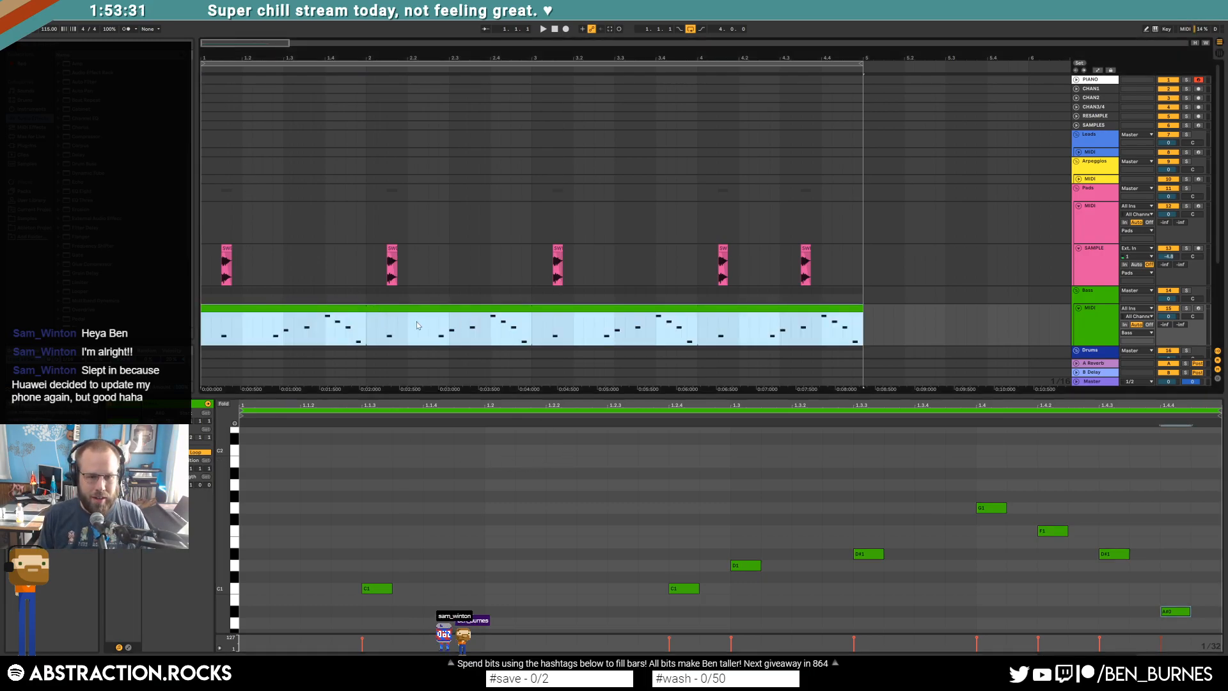
left_click_drag(364, 330, 203, 328)
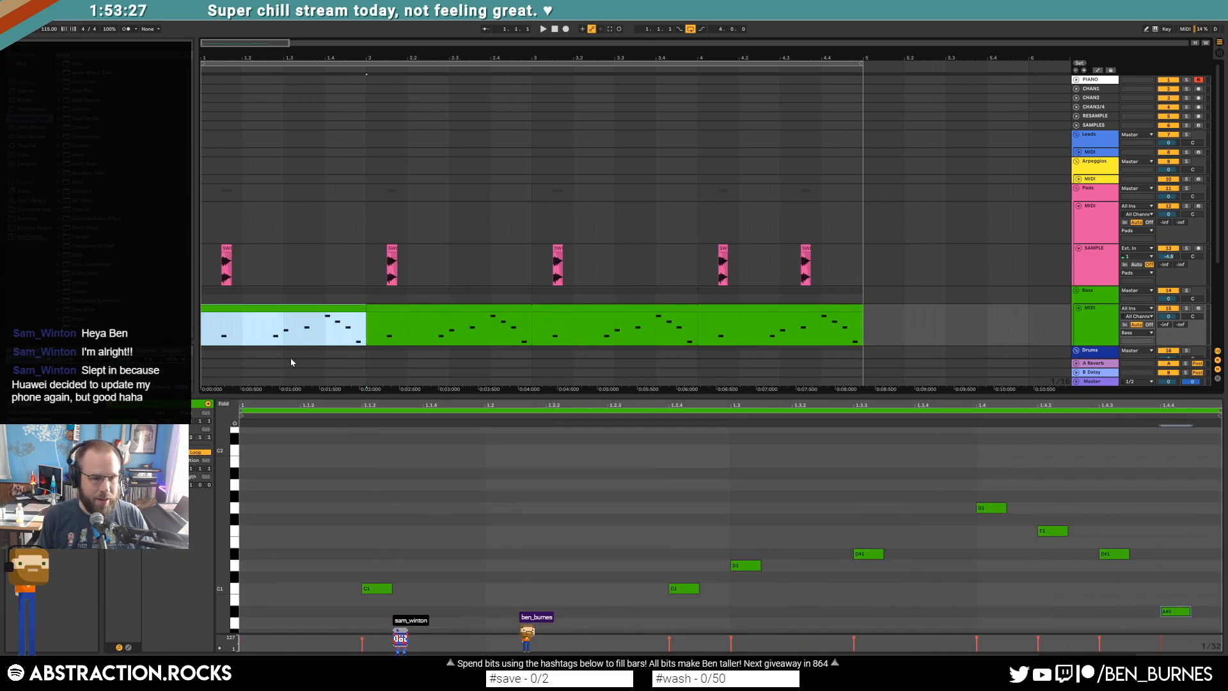
left_click_drag(363, 310, 698, 316)
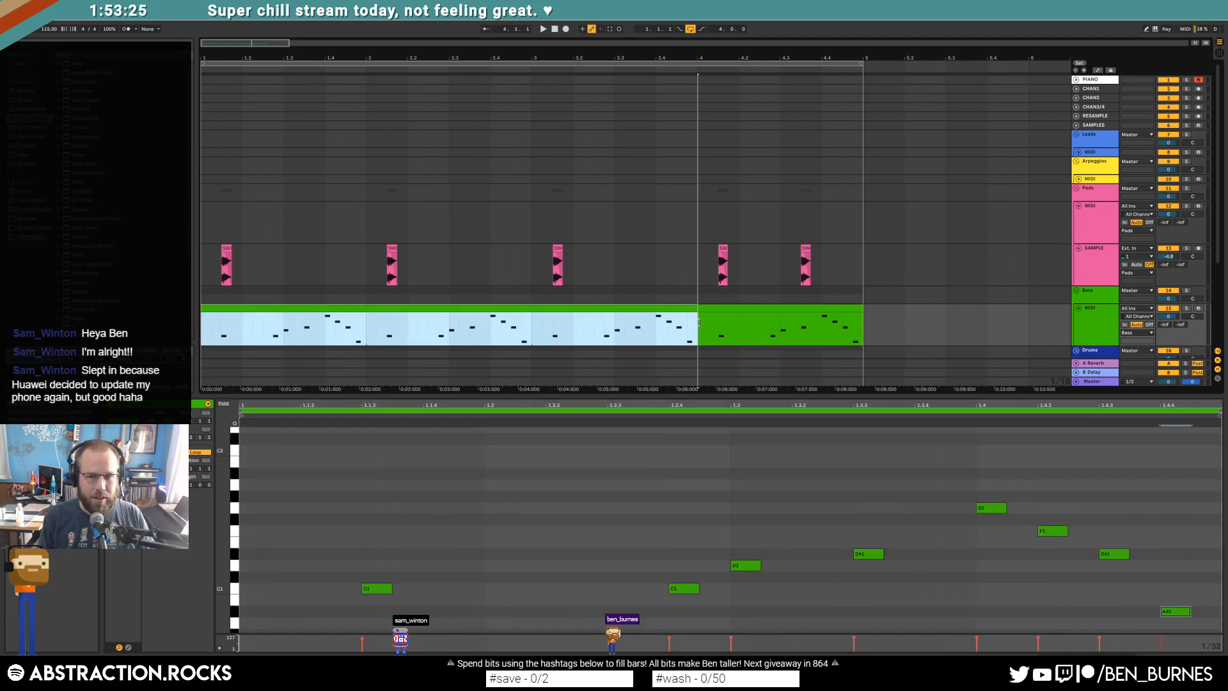
Step: In the bars 1–3 Bass clip, move D1 to 1.3.2 and delete the D#1 at 1.3.3 and all notes from 1.4 onward
left_click(541, 532)
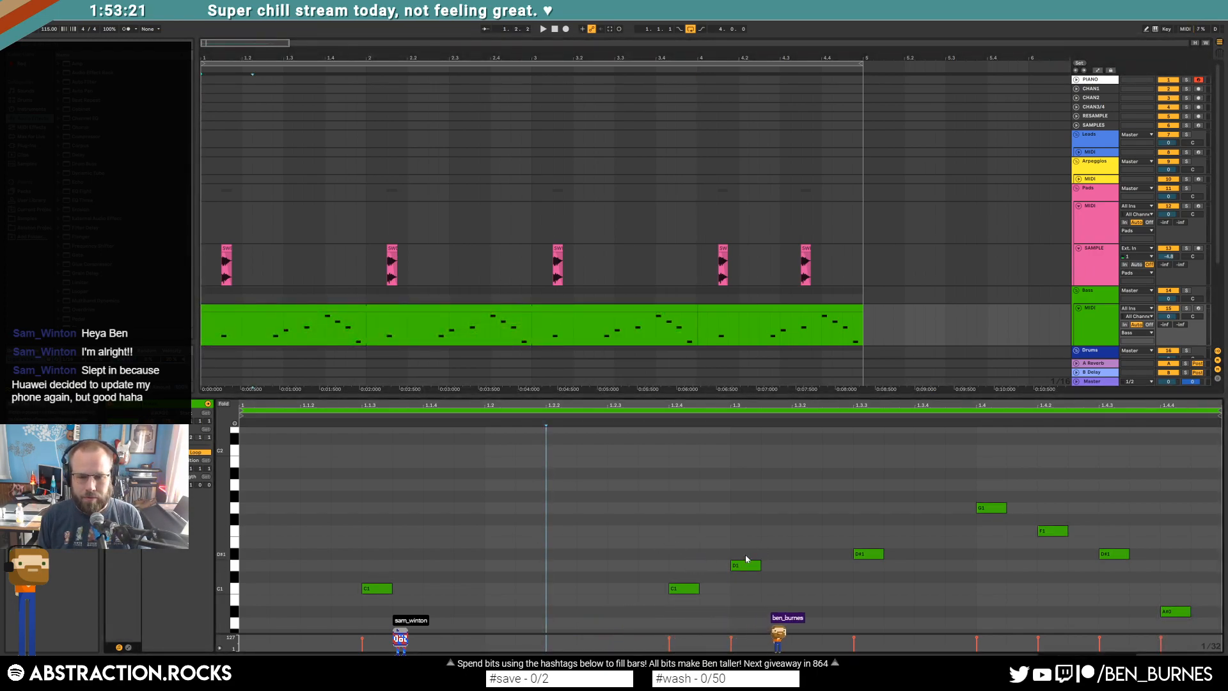
left_click_drag(747, 564, 832, 568)
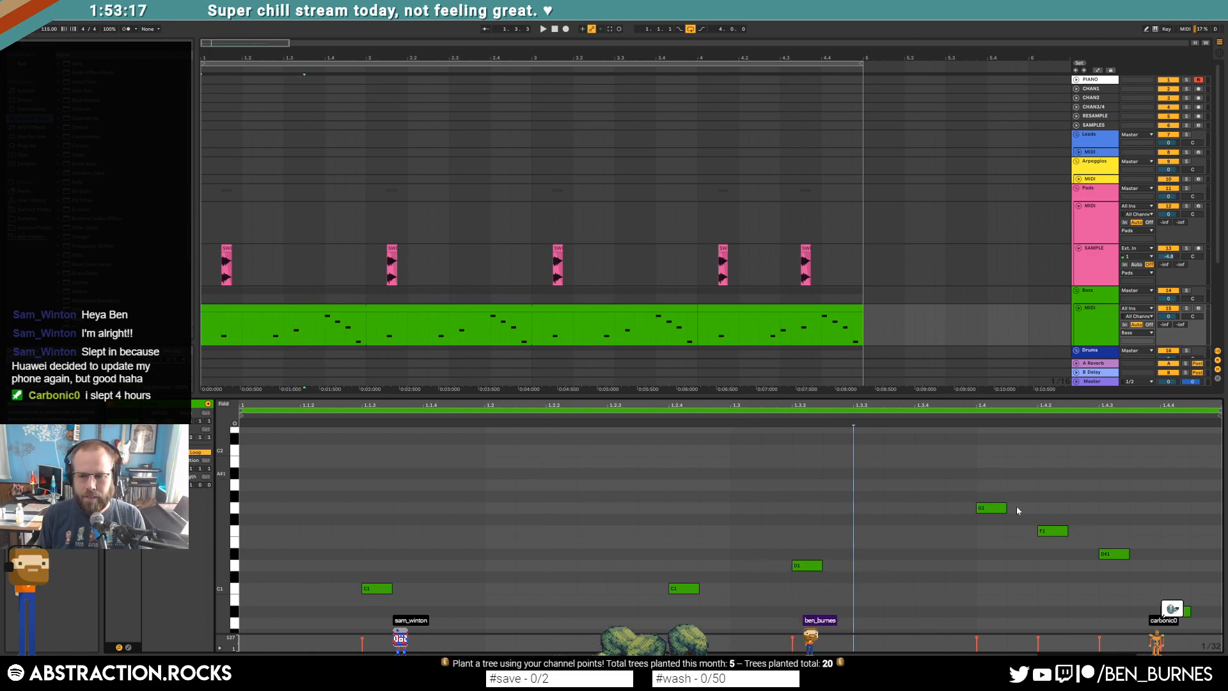
left_click_drag(982, 478, 1162, 603)
key("Delete")
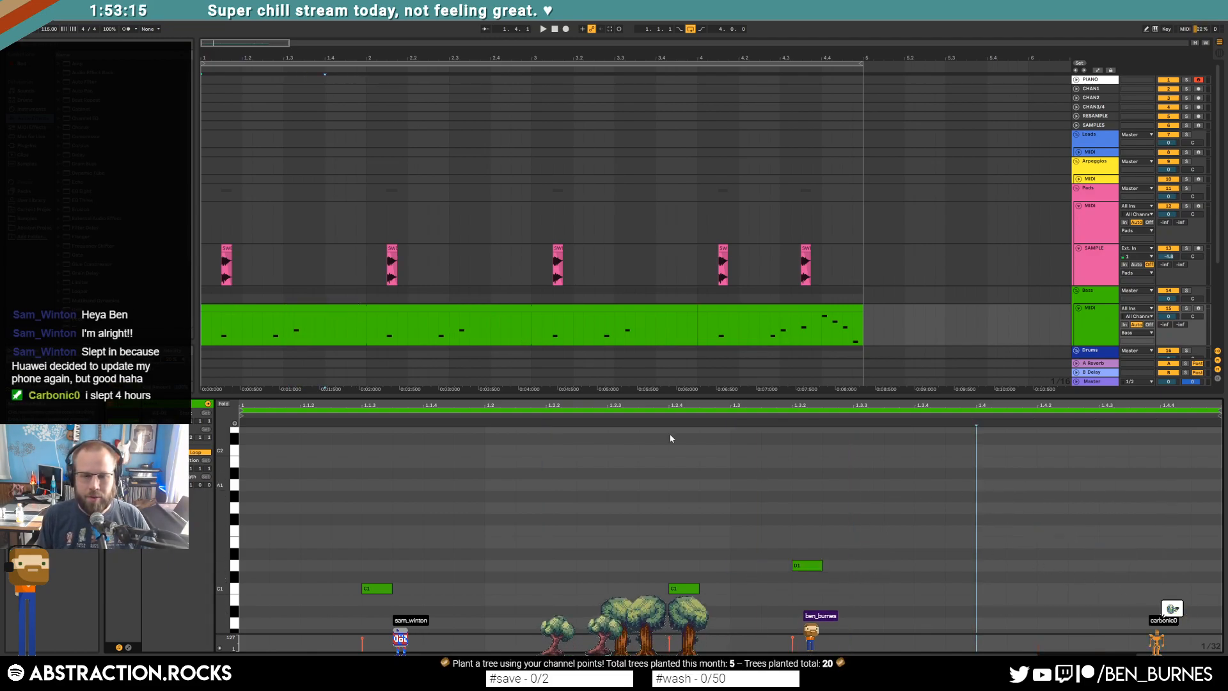
Step: During playback, add a 1/16 A#0 note at 1.4.2 and a very short C1 note just before 1.2.4 in the bars 1–3 clip
left_click(336, 310)
key("space")
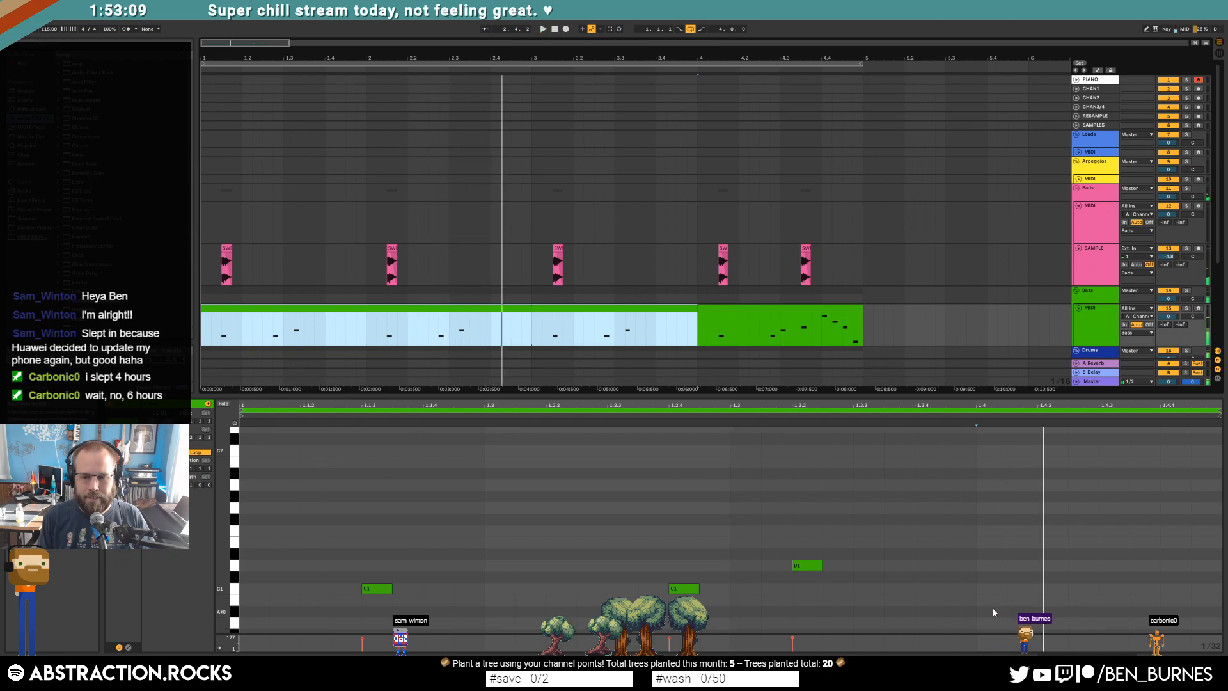
left_click_drag(1039, 612, 1098, 612)
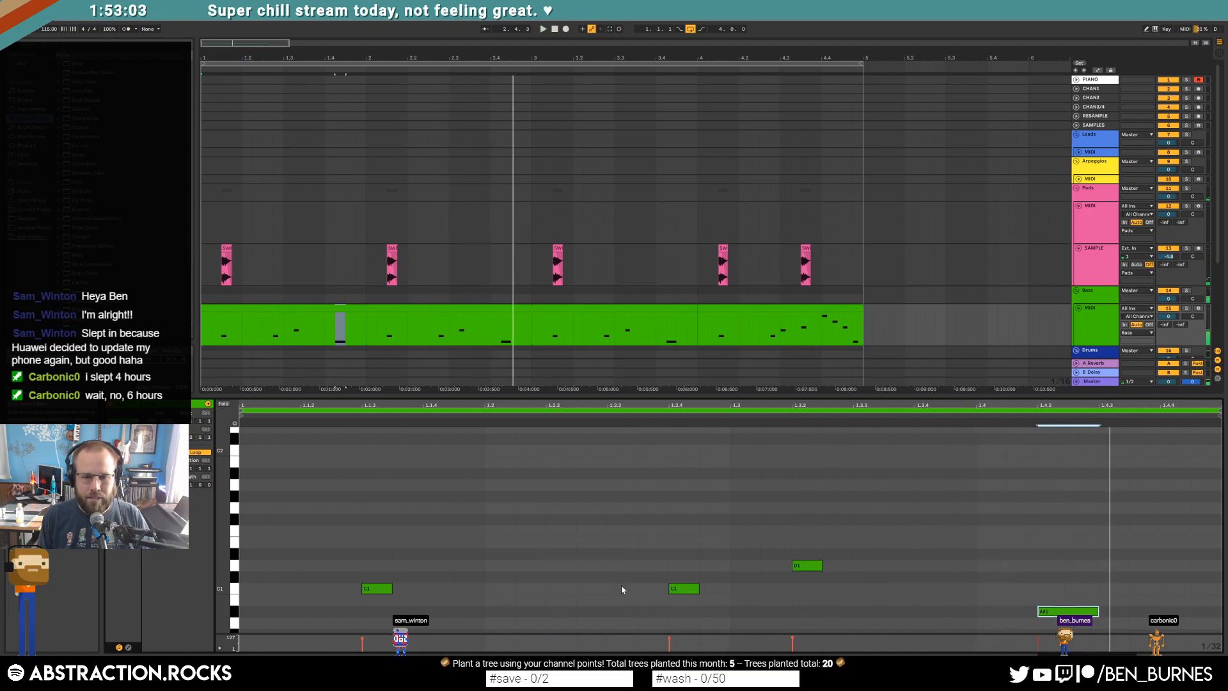
mouse_move(637, 589)
left_mouse_down()
mouse_move(662, 600)
mouse_move(650, 589)
left_mouse_up()
key("space")
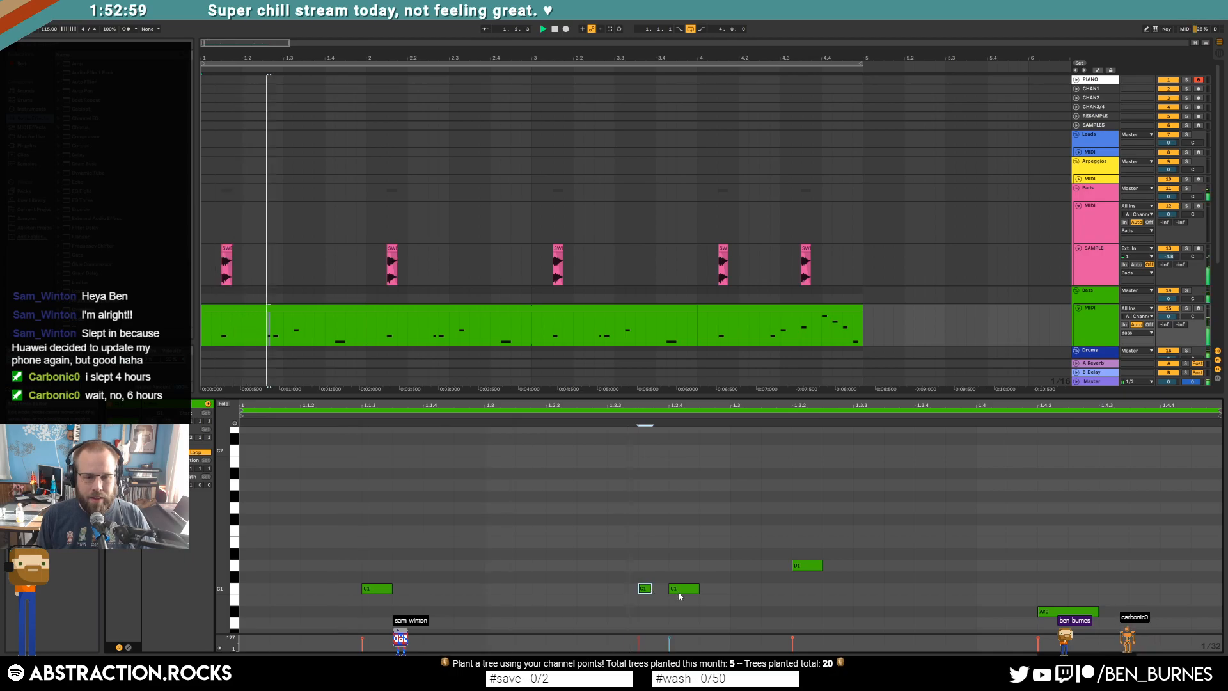
Step: Set the Bass Operator's selected oscillator waveform to Sine 8 Bit, arm the Bass MIDI track and play the loop
key("space")
key("shift+Tab")
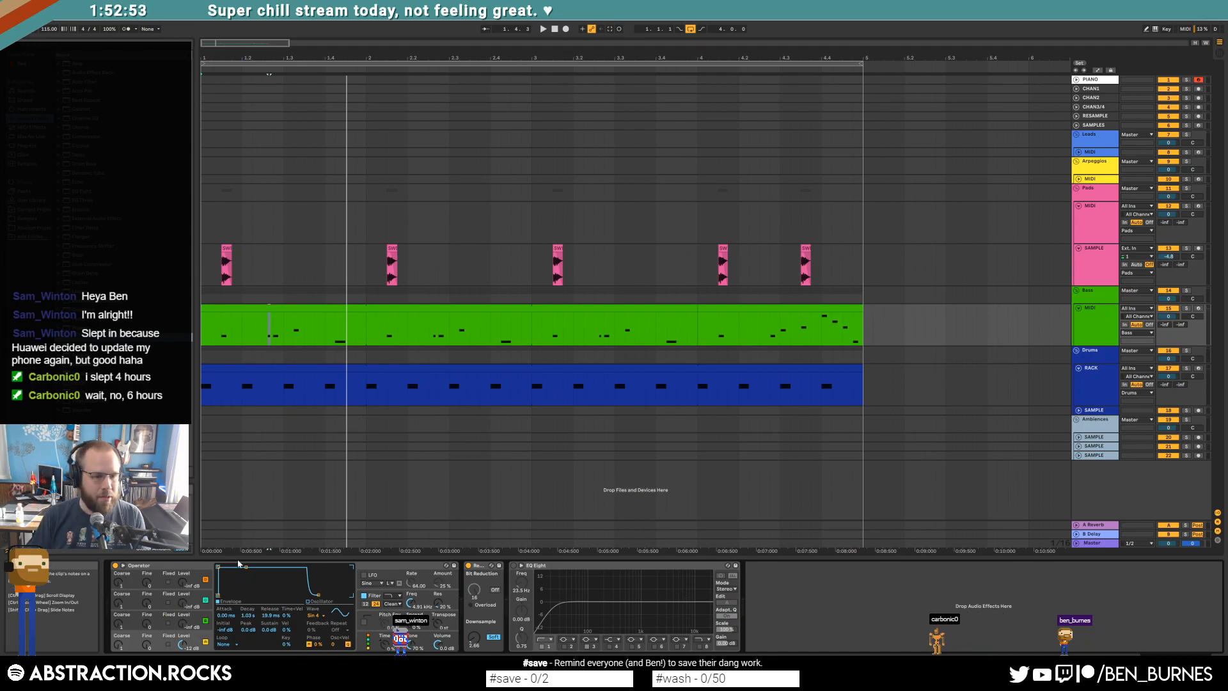
left_click(315, 615)
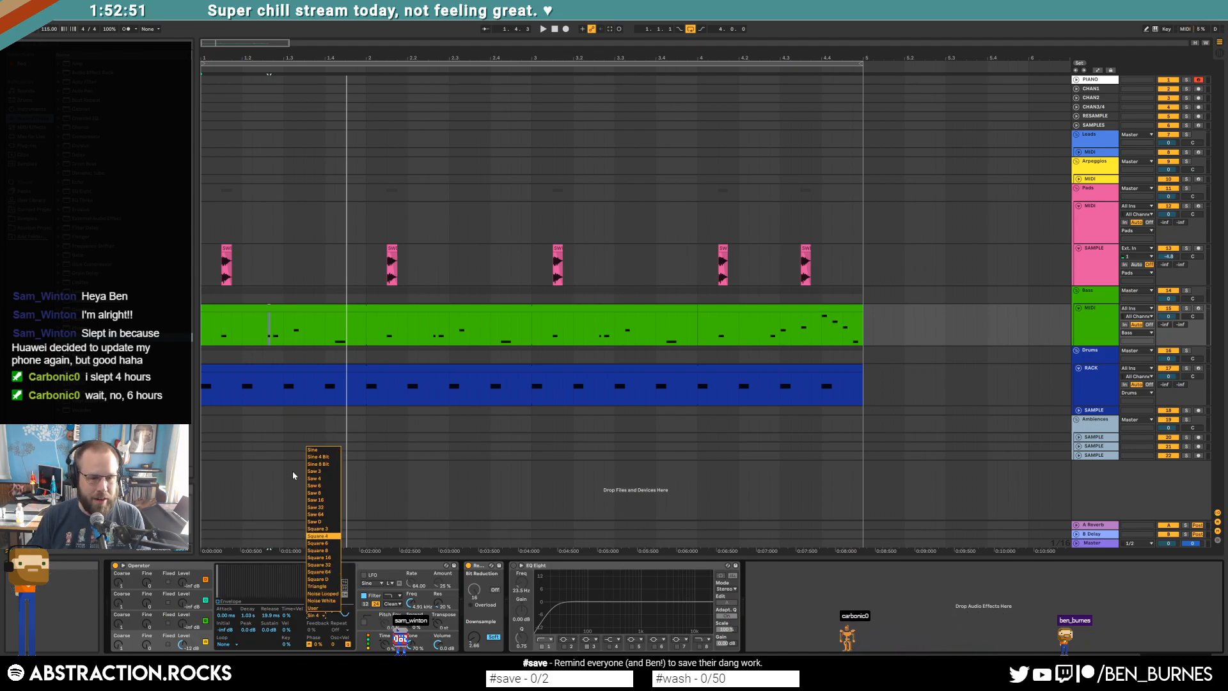
left_click(324, 464)
left_click(1198, 308)
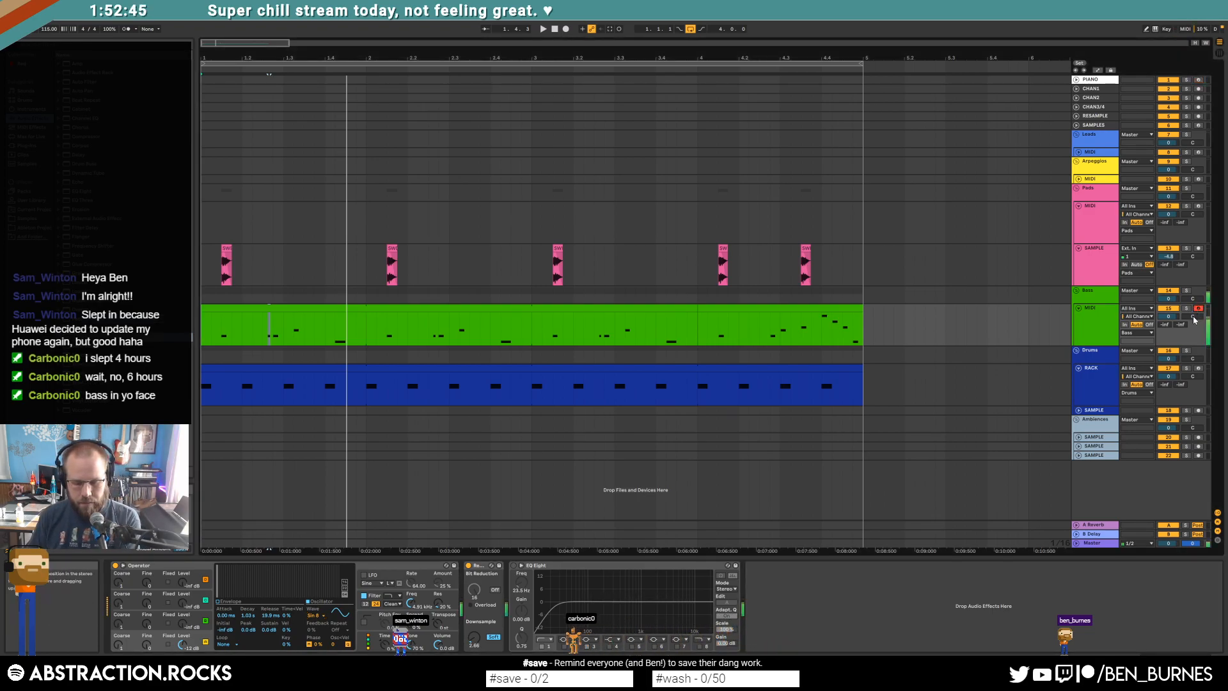
key("space")
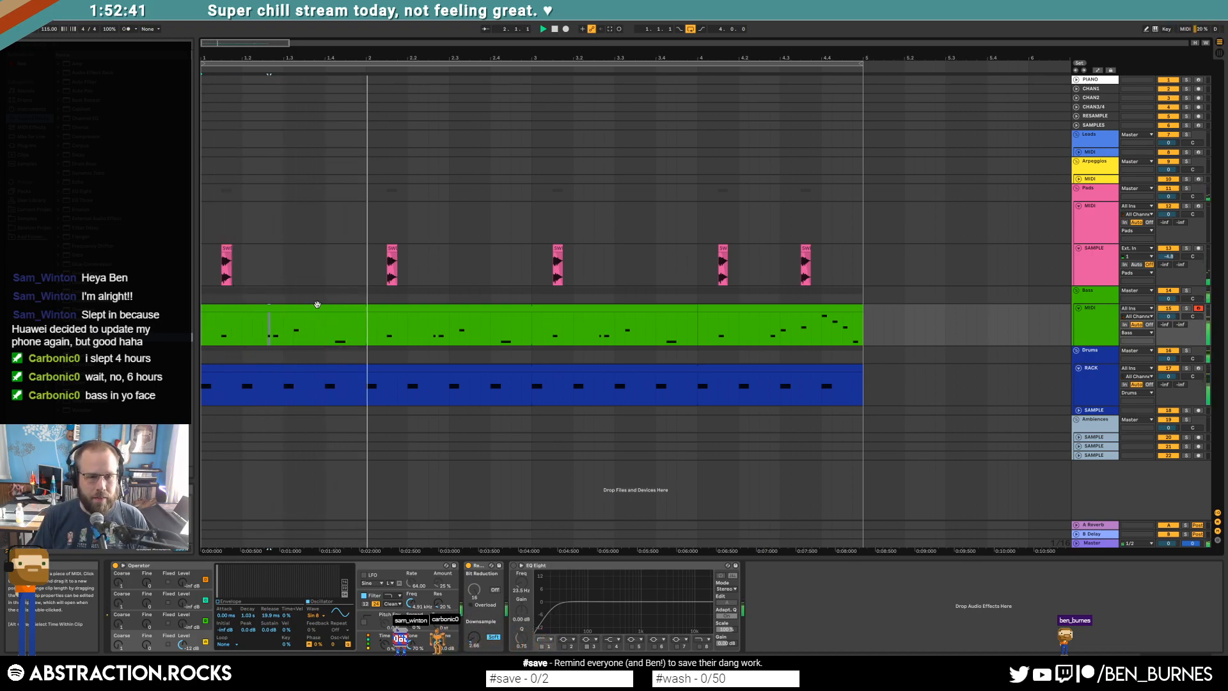
Step: Delete the separate bar 4 Bass clip and extend the bars 1–3 clip so its pattern fills bar 4
left_click(484, 310)
key("space")
double_click(484, 309)
left_click(440, 359)
left_click(744, 308)
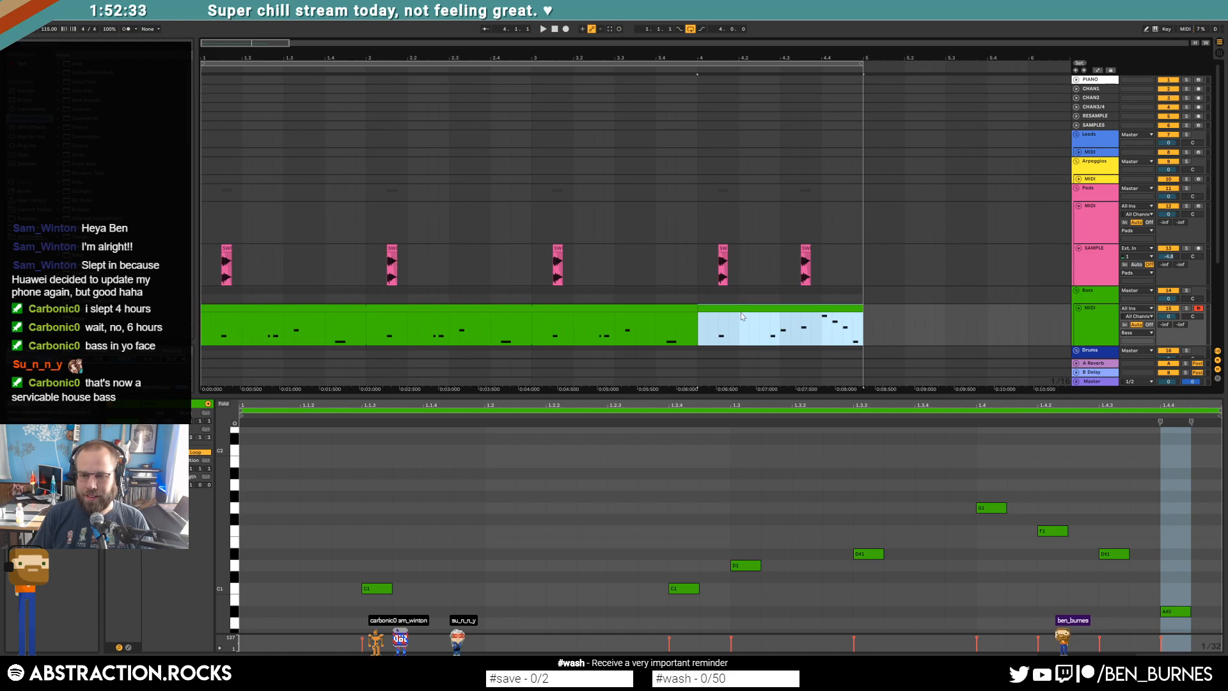
key("Delete")
left_click(666, 310)
left_click_drag(696, 311, 862, 315)
Step: Delete every note before 1.4 in the Bass clip, keeping only the A#0 at 1.4.2
left_click(224, 505)
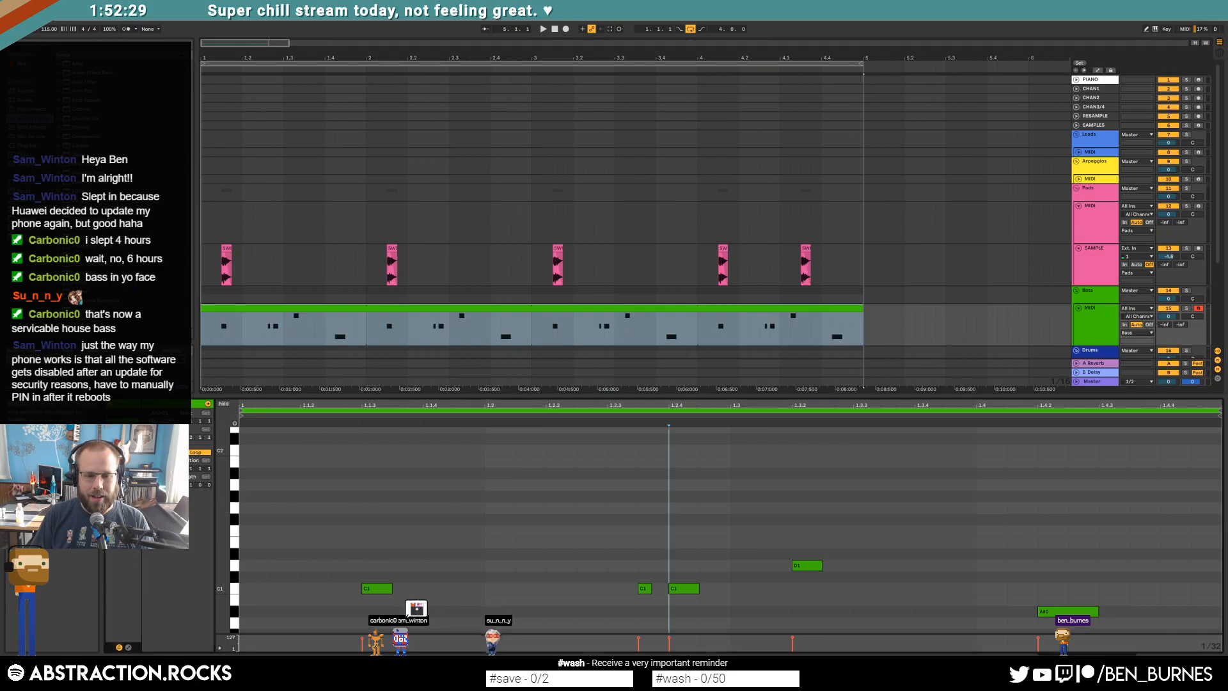
left_click_drag(349, 481, 960, 645)
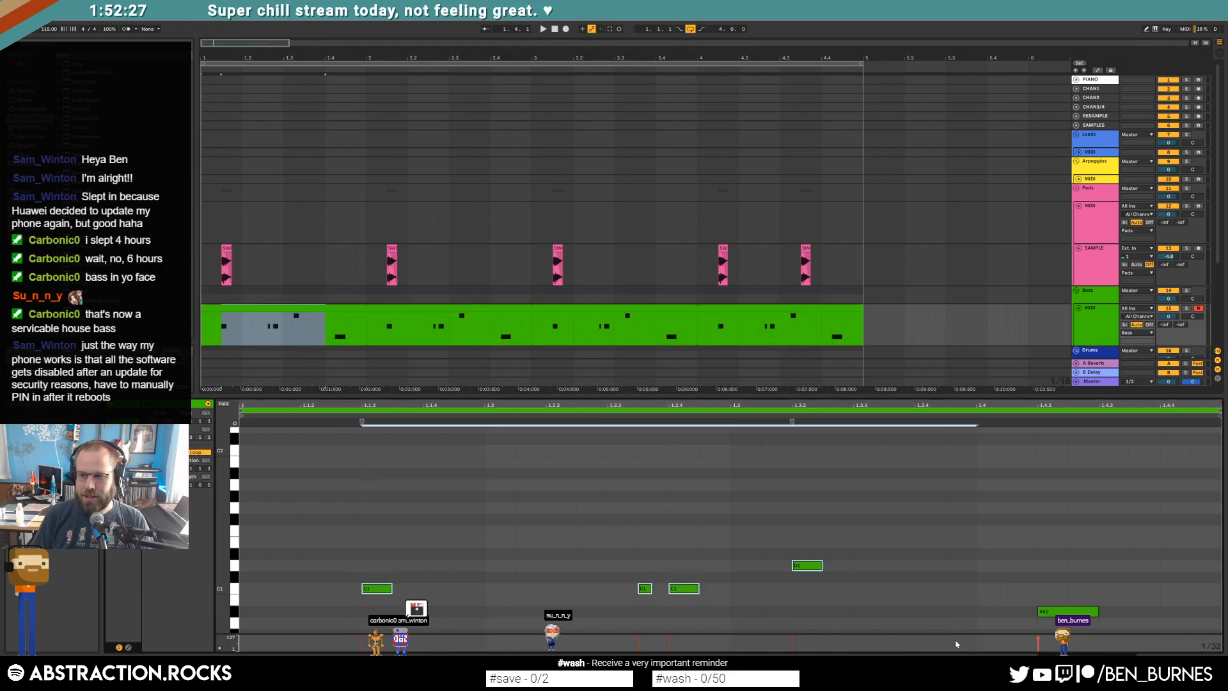
key("Delete")
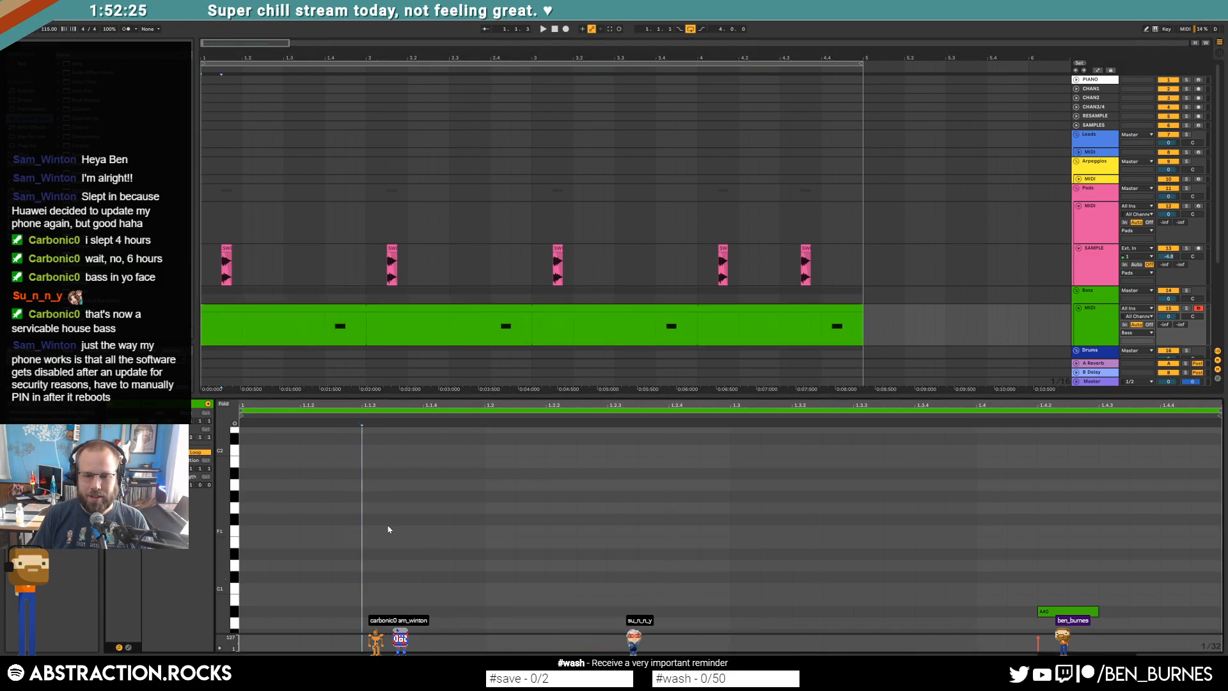
Step: Add a C1 note at 1.1.3, duplicate it to 1.2.3 and 1.3.3, and shorten all three to less than a 1/16
mouse_move(363, 589)
left_mouse_down()
mouse_move(431, 587)
mouse_move(109, 620)
left_mouse_up()
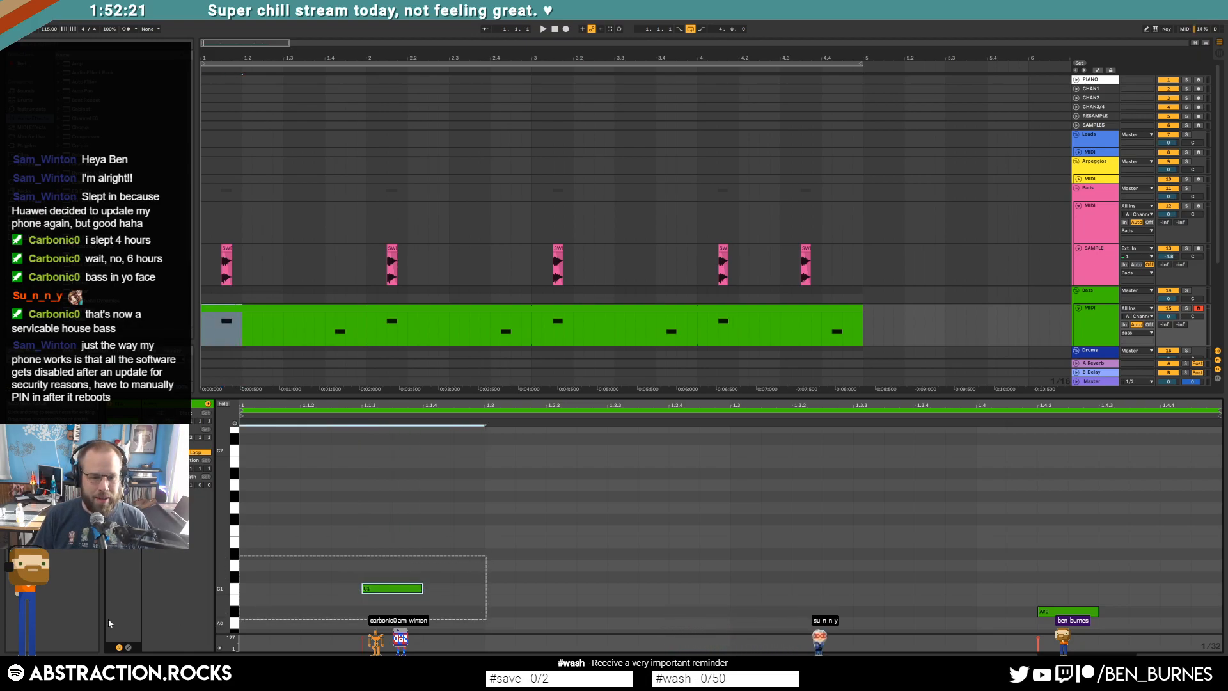
key("ctrl+d")
key("ctrl+d")
key("space")
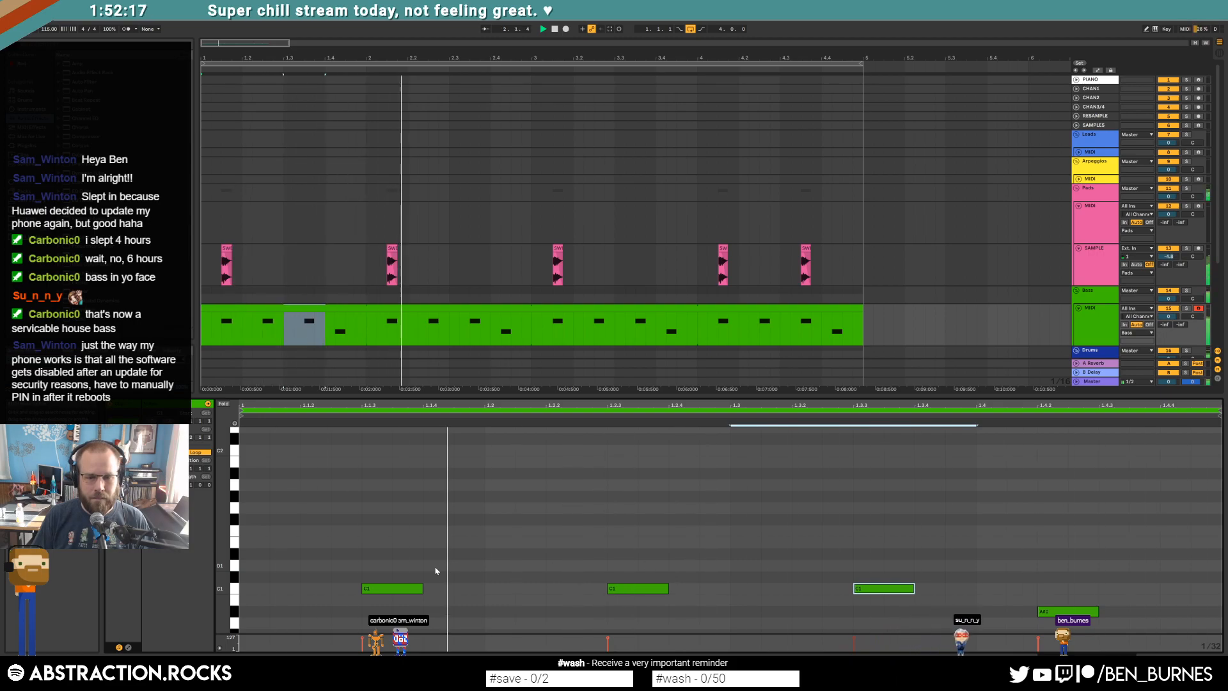
key("ctrl+a")
left_click_drag(913, 588, 896, 585)
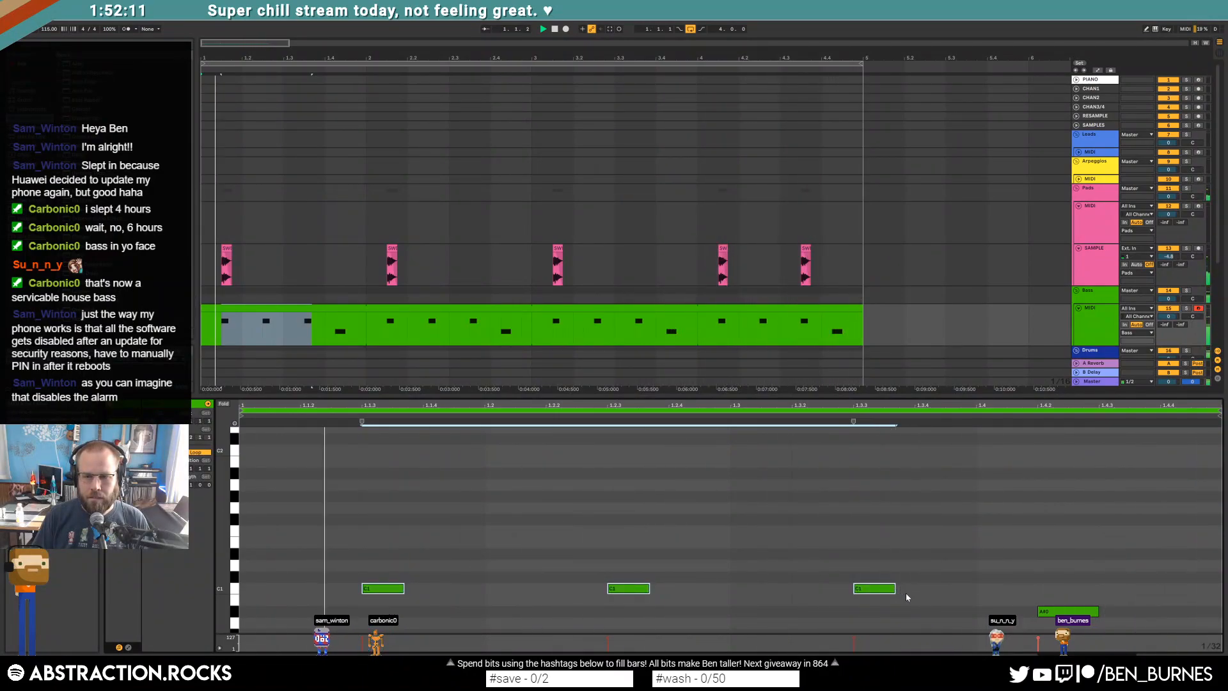
Step: Split bar 4 into its own Bass clip and raise its first two notes to C#1 at 1.1.3 and F1 at 1.2.3
left_click_drag(699, 332, 862, 339)
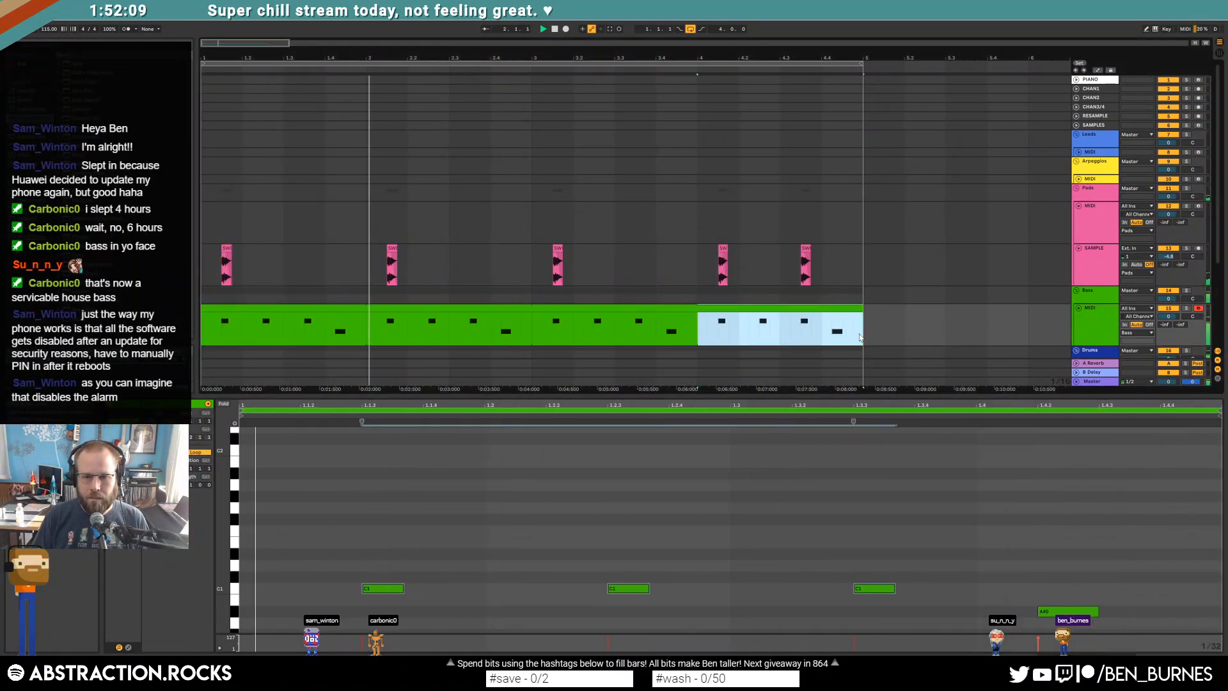
left_click(533, 548)
left_click_drag(378, 520, 385, 604)
key("Up")
left_click_drag(643, 519, 640, 620)
key("Up")
key("Up")
key("Up")
key("Up")
key("Up")
Step: Raise the note at 1.3.3 in the bar 4 Bass clip to B1
left_click_drag(865, 551, 895, 624)
key("shift+Up")
key("Down")
key("Down")
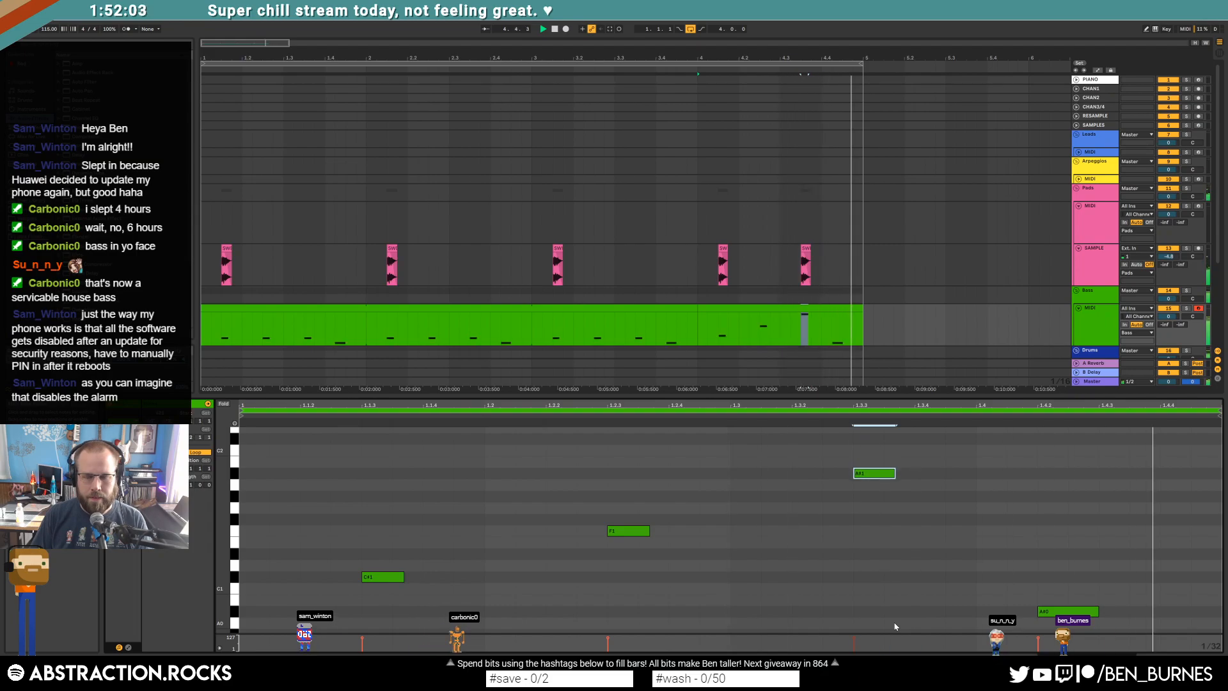
key("Up")
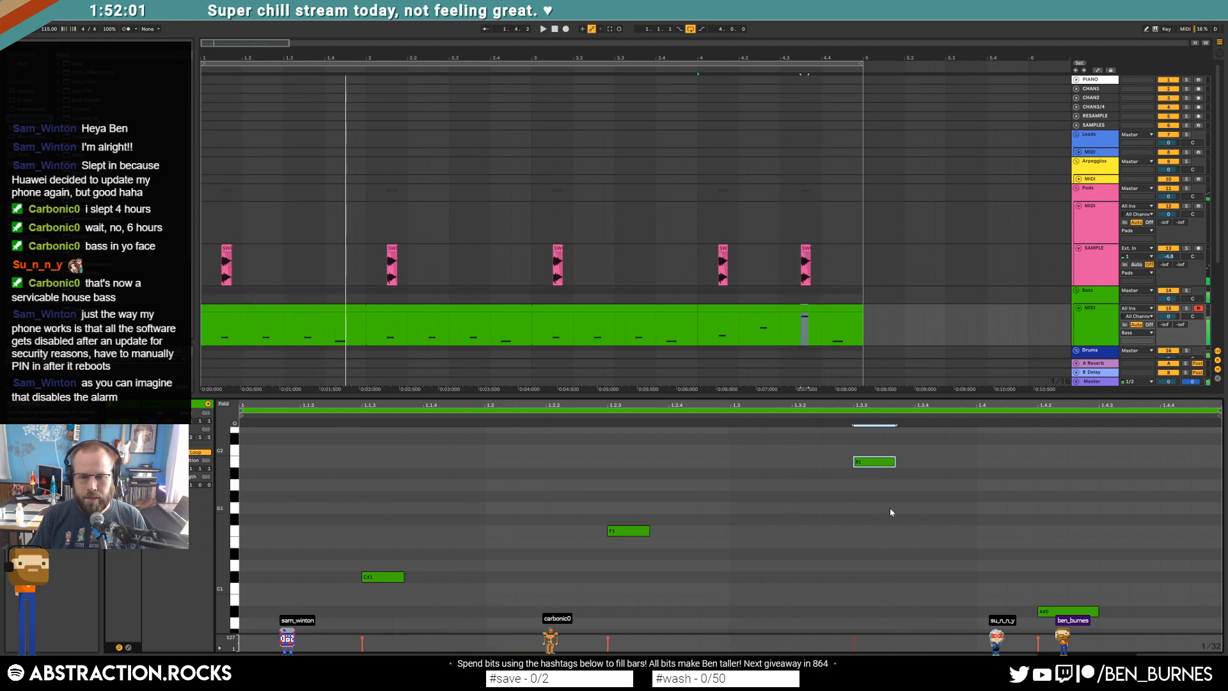
Step: In the bar 4 clip, add 1/32 notes A1 at 1.3.4, F1 at 1.4 and A#0 at 1.4.4
double_click(921, 485)
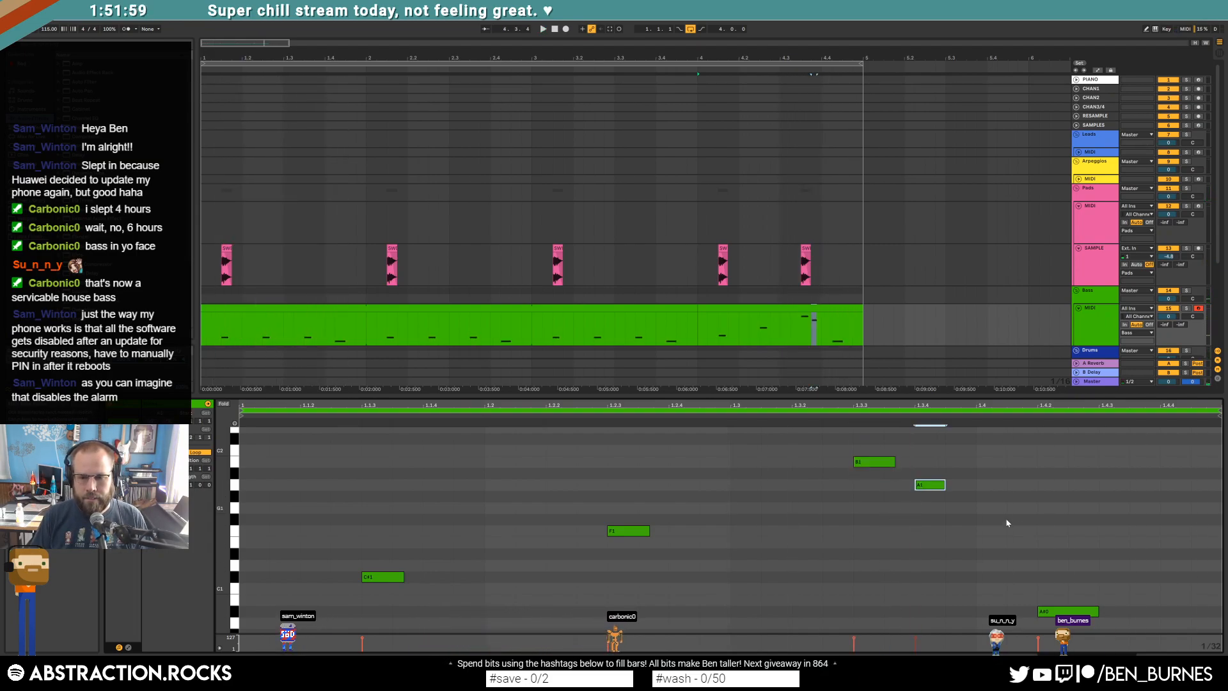
double_click(985, 531)
mouse_move(1007, 530)
left_mouse_down()
mouse_move(1031, 532)
mouse_move(1007, 532)
left_mouse_up()
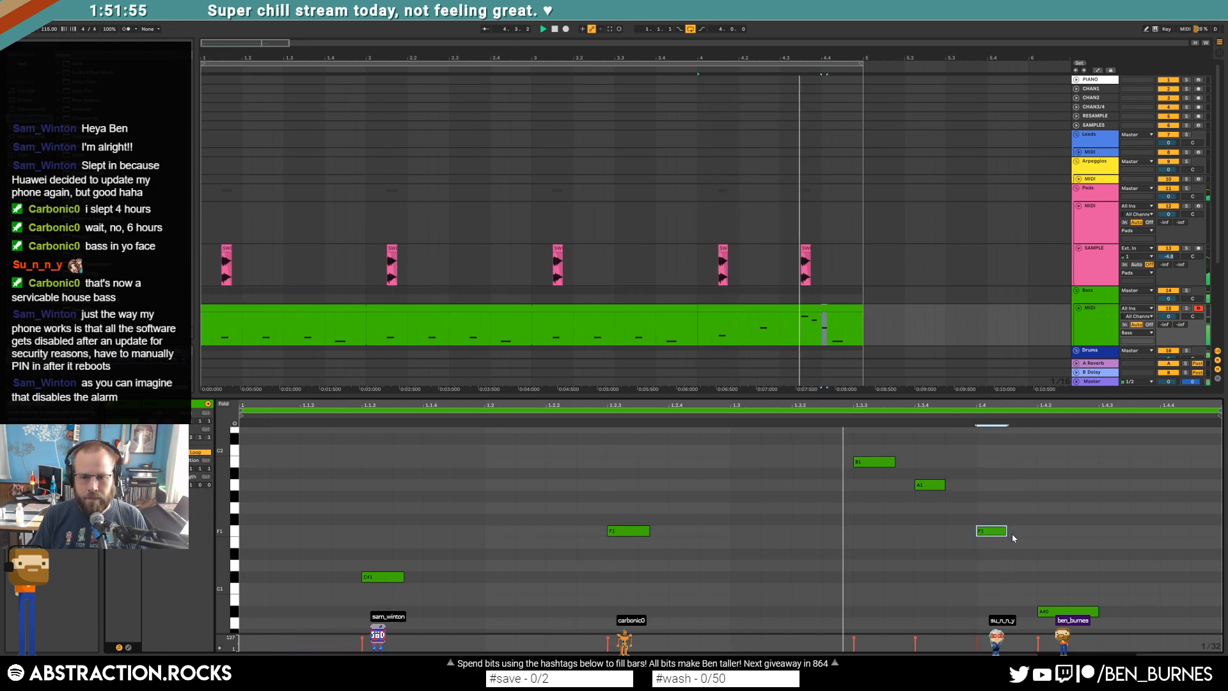
mouse_move(1097, 612)
left_mouse_down()
mouse_move(1129, 613)
mouse_move(1099, 614)
left_mouse_up()
double_click(1166, 615)
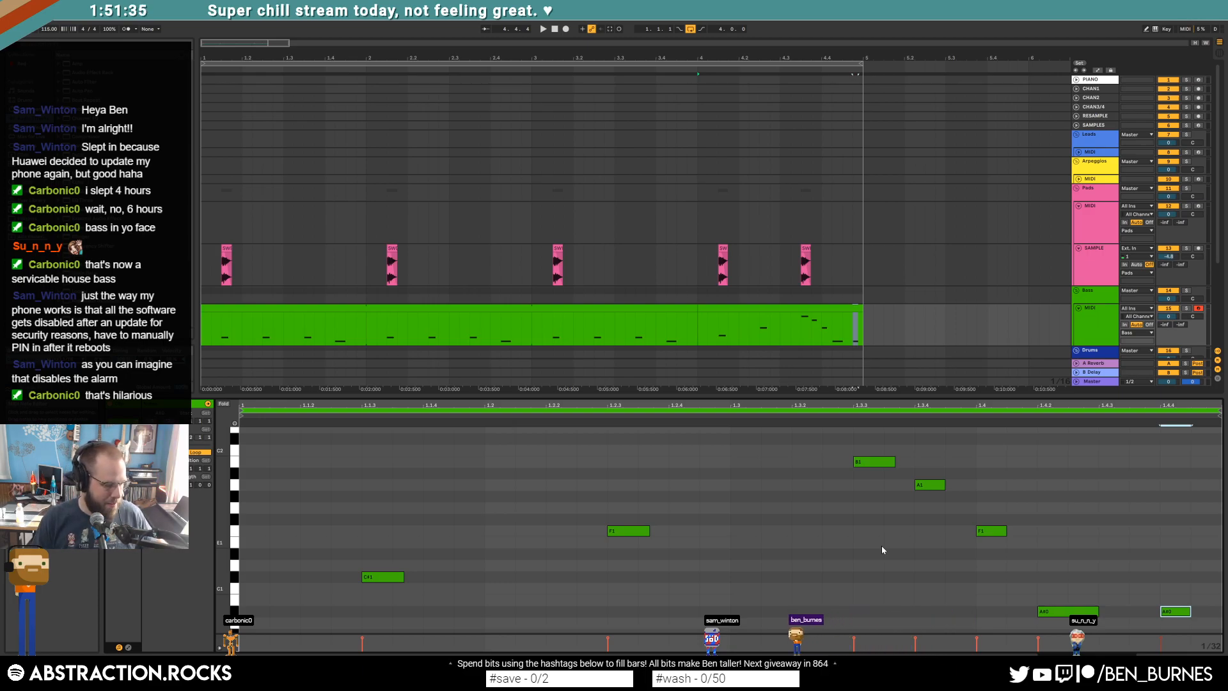
Step: Stop playback and replay the four-bar loop to check the new bass fill
left_click(557, 30)
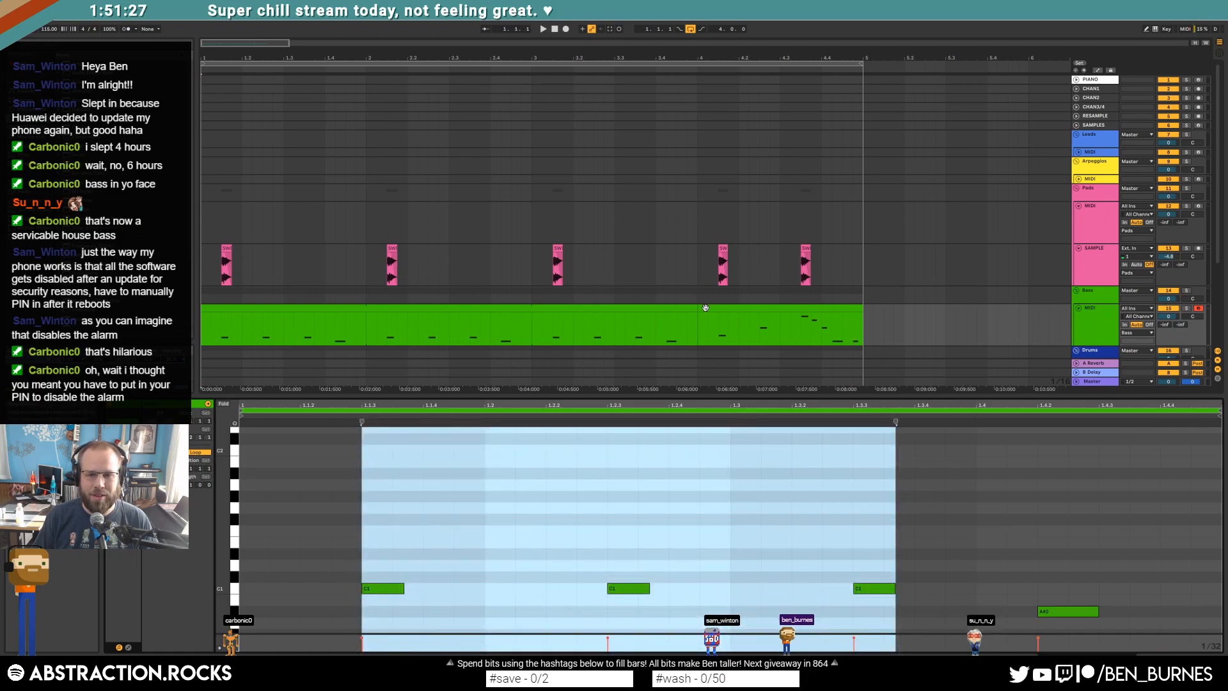
left_click(705, 307)
left_click(559, 64)
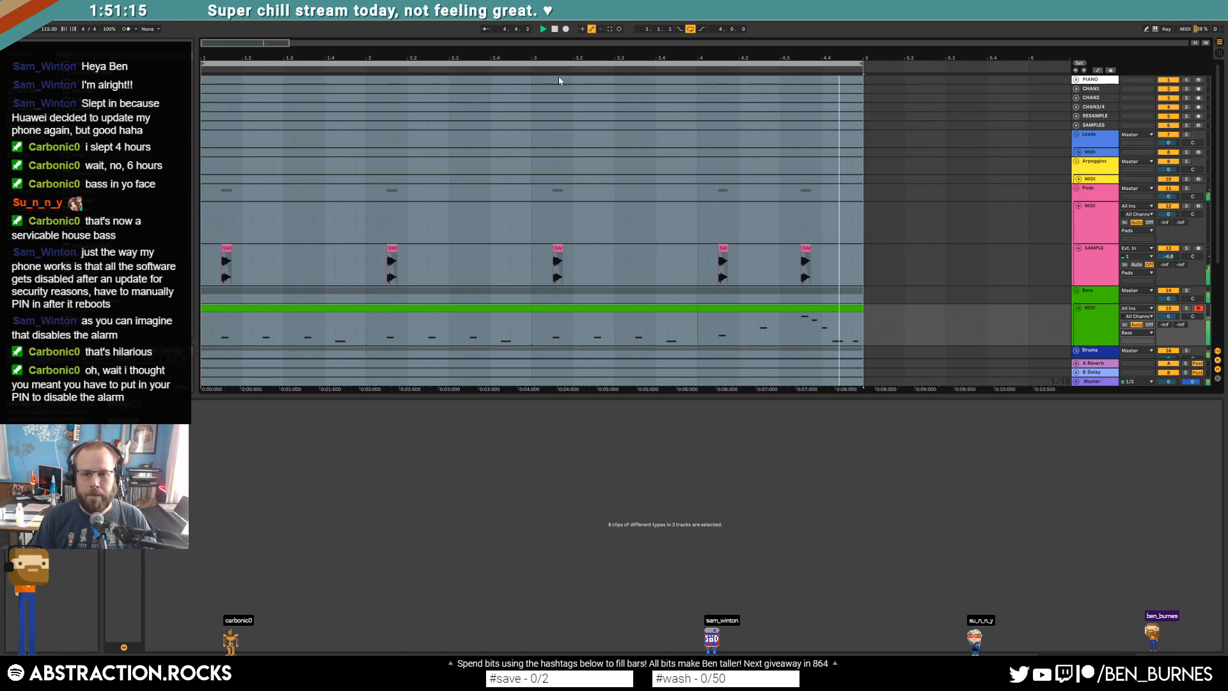
Step: In the bar 4 Bass clip, shorten the A#0 at 1.4.2 to 1/32 and add another 1/32 A#0 at 1.4.3
left_click(822, 309)
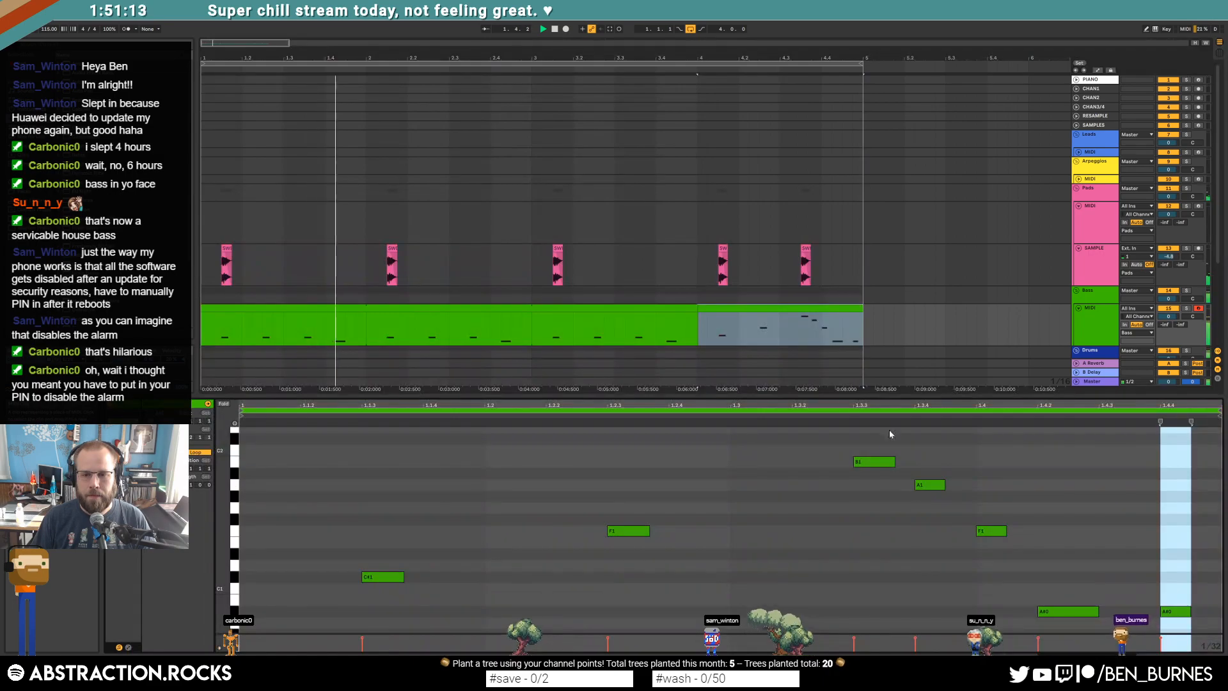
left_click(884, 506)
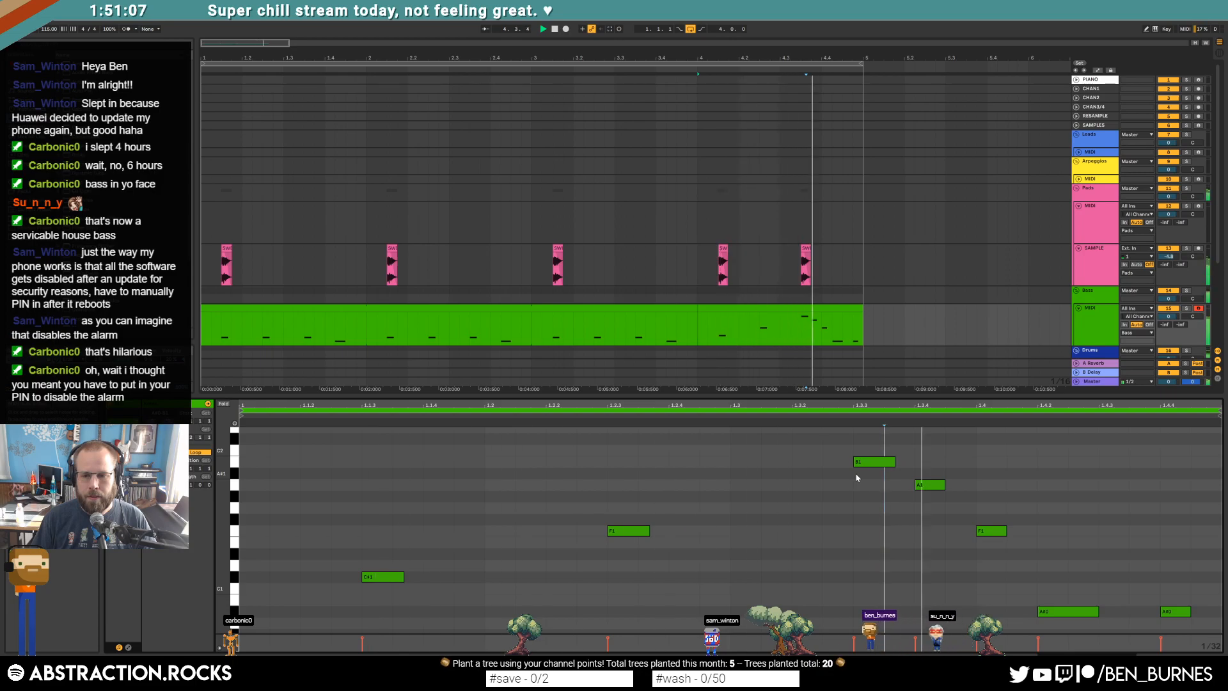
left_click_drag(1098, 612, 1071, 612)
double_click(1114, 612)
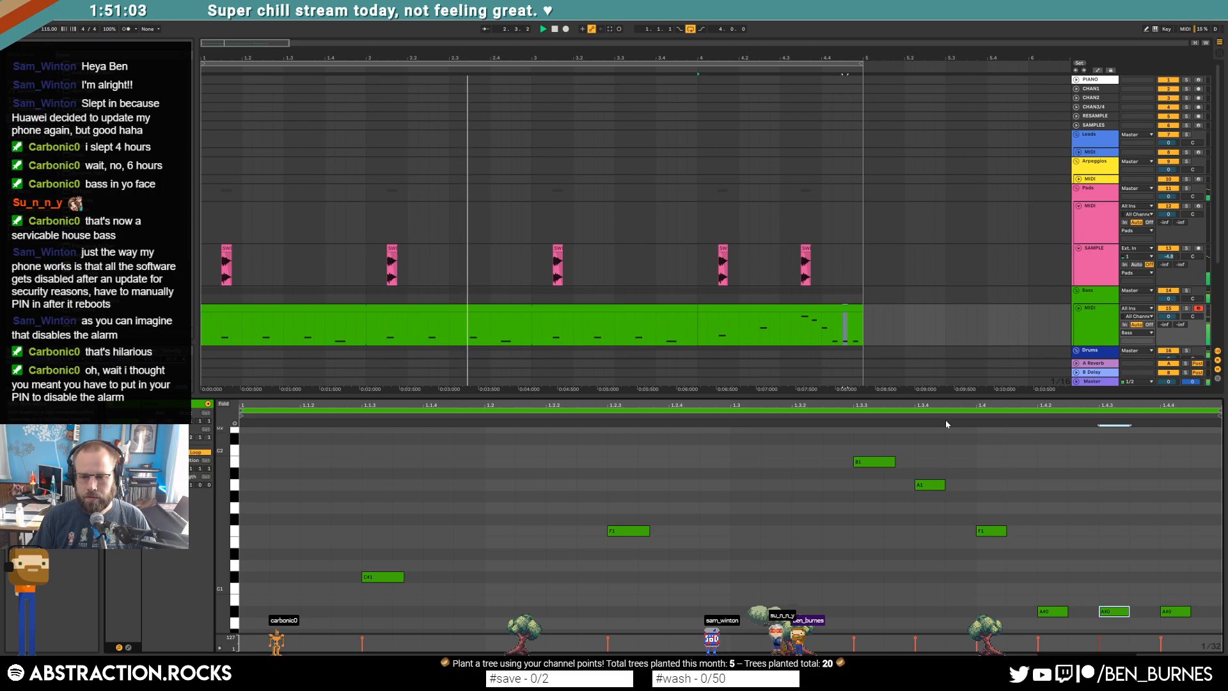
left_click(828, 415)
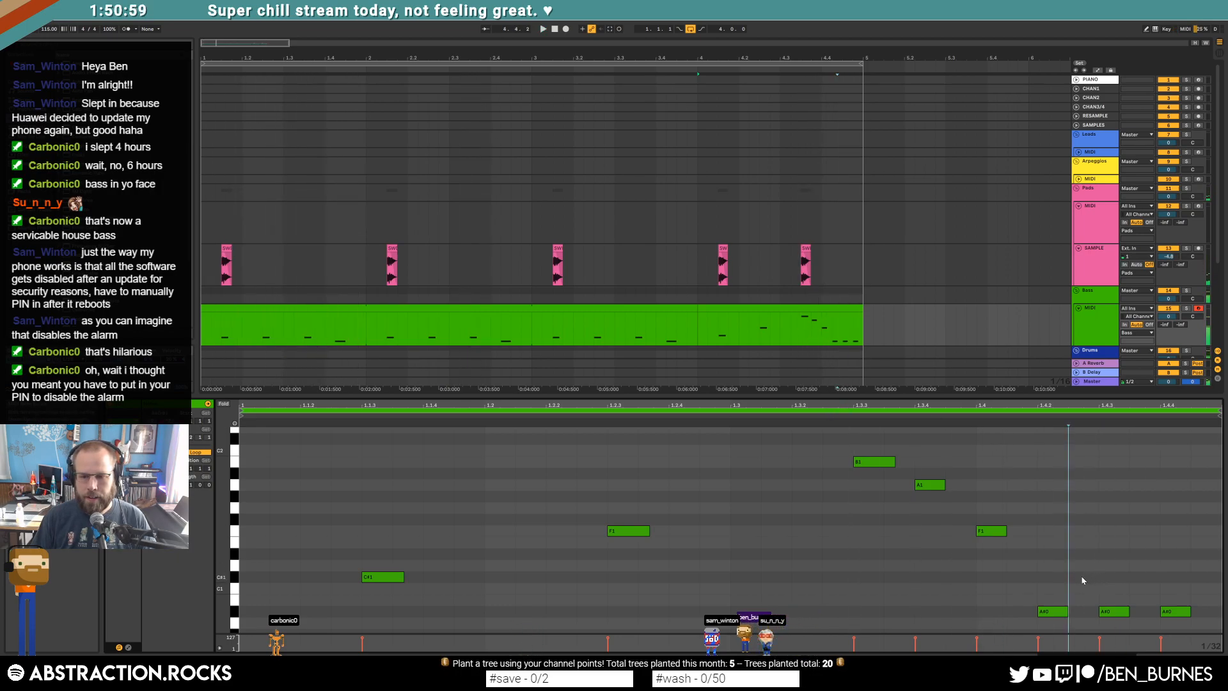
Step: Try transposing all bar 4 bass notes up an octave during playback, and return them to their original octave
key("ctrl+a")
key("shift+Up")
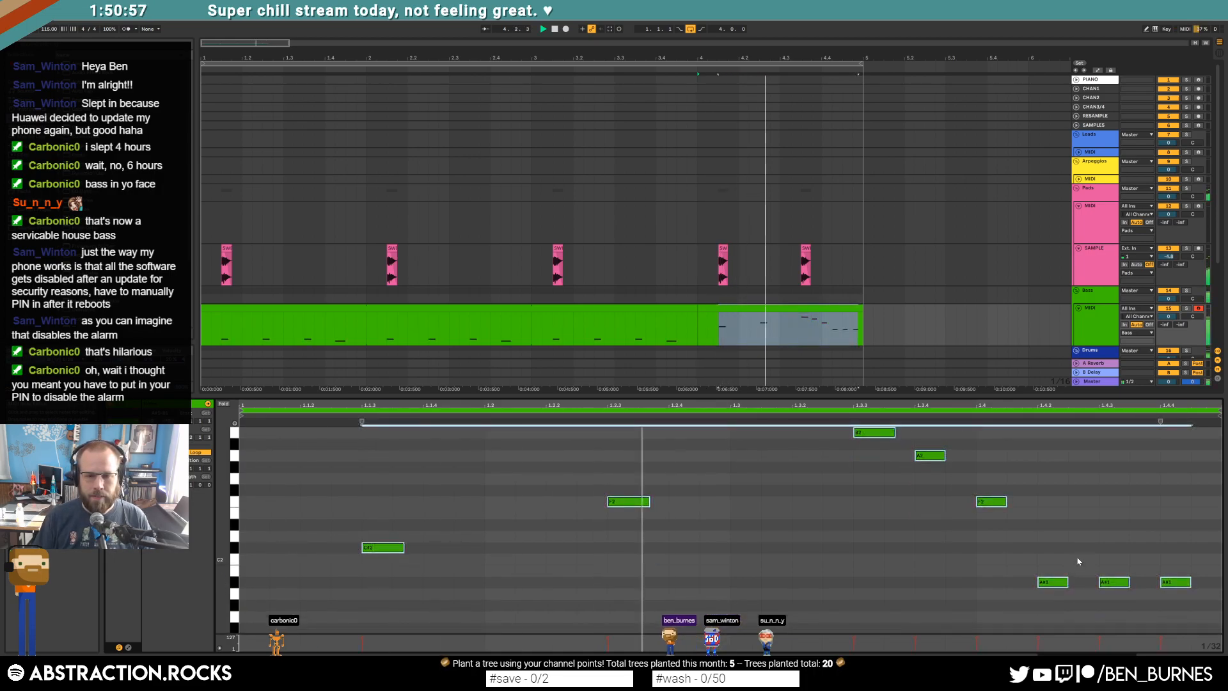
key("shift+Down")
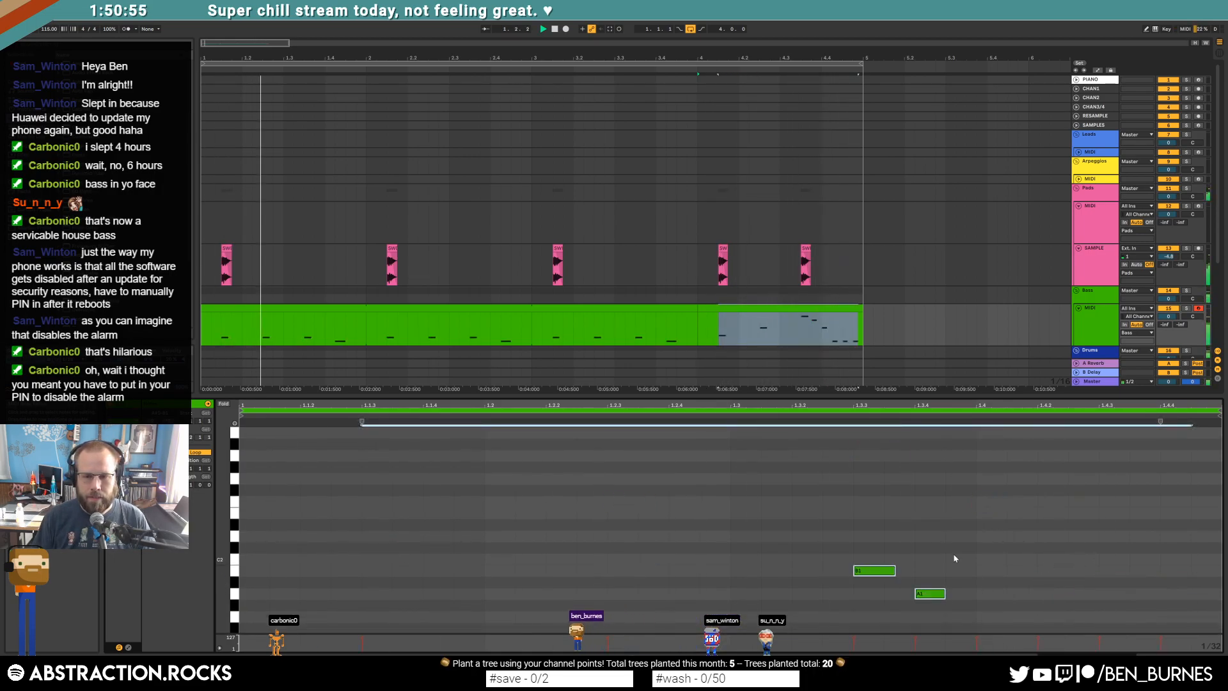
Step: Set Operator's oscillator C waveform to Sine 4 Bit and play the loop with it
key("shift+Tab")
key("space")
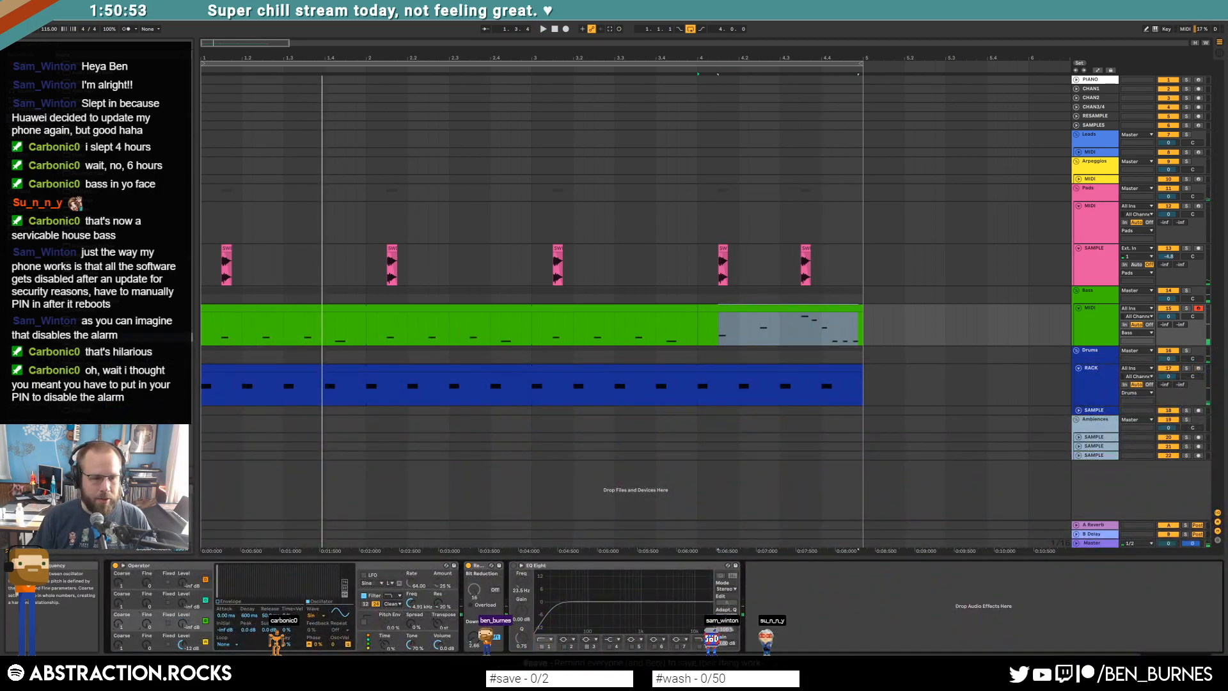
left_click(313, 615)
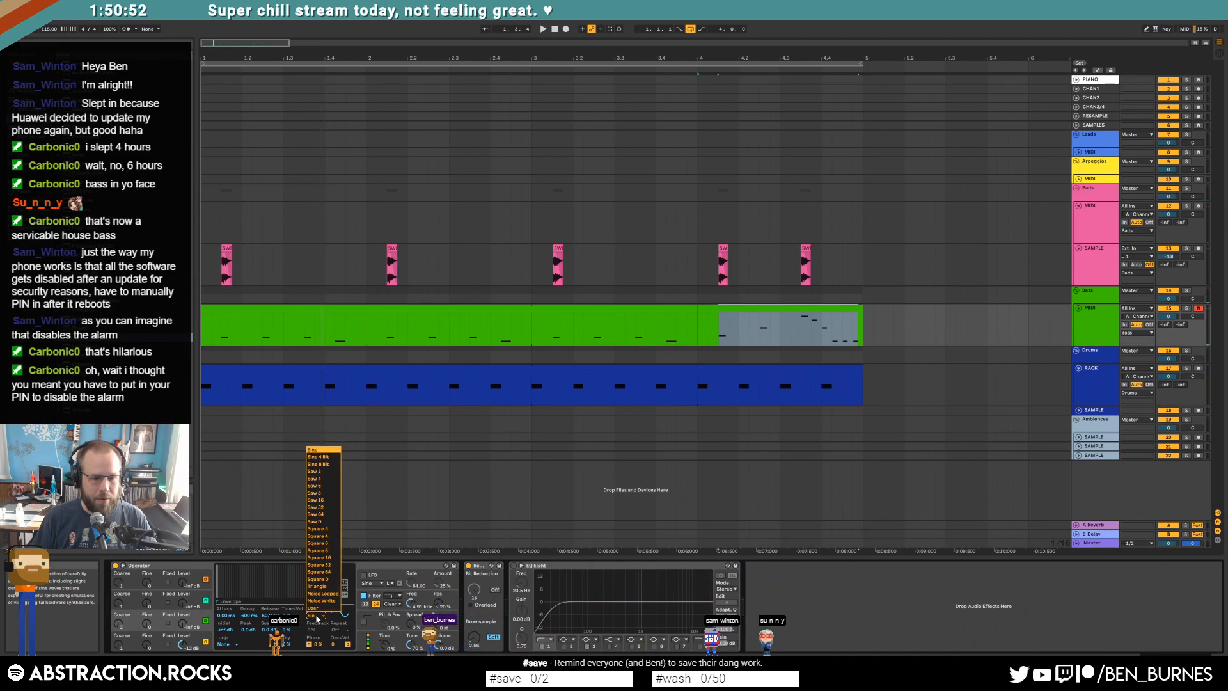
left_click(331, 458)
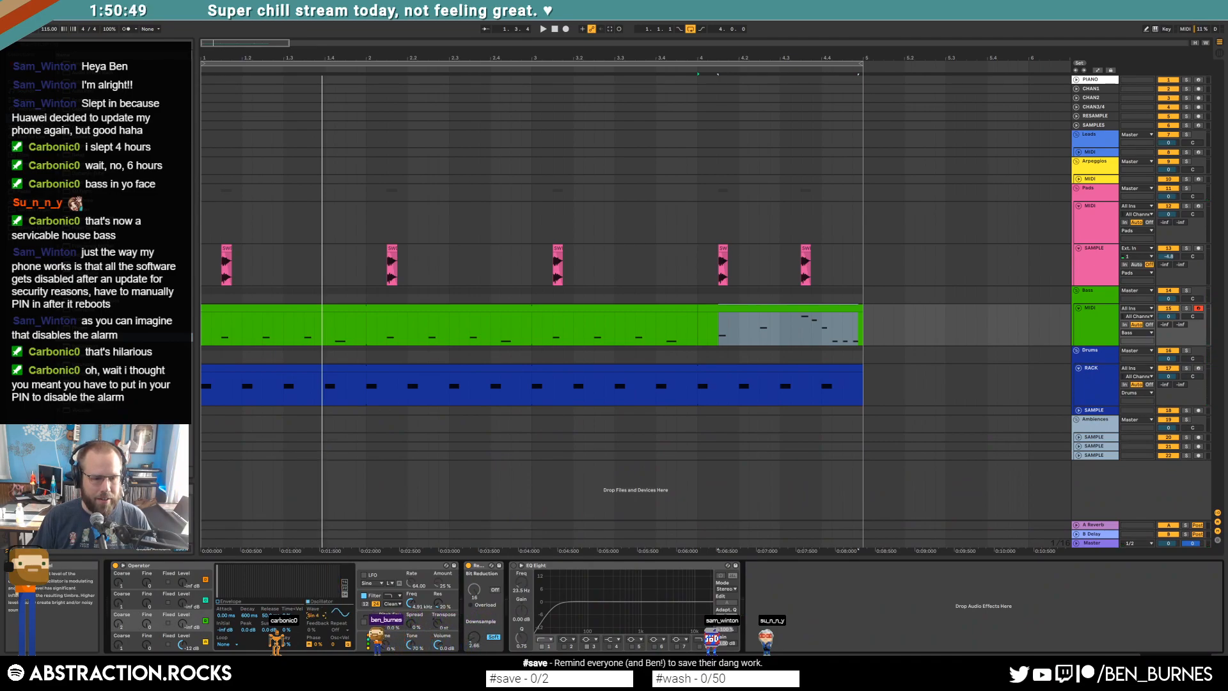
key("space")
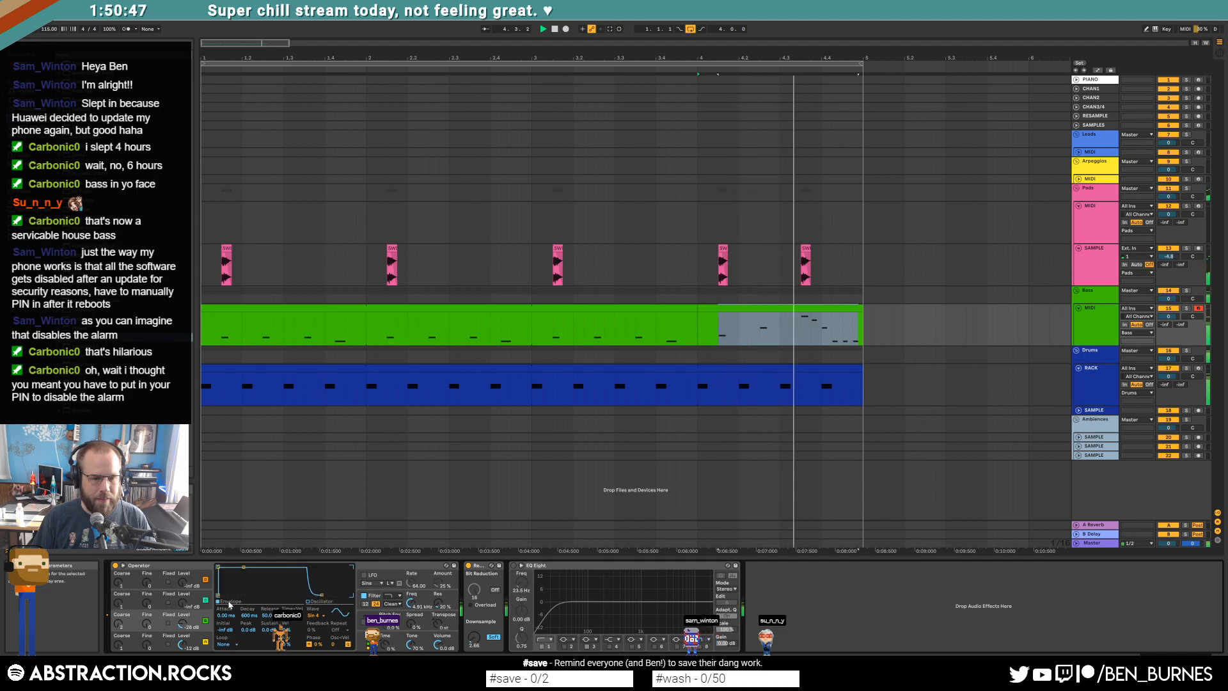
Step: Give oscillator C an envelope decay of about 719 ms with no sustain, and raise the oscillator's level
left_click_drag(234, 567, 244, 594)
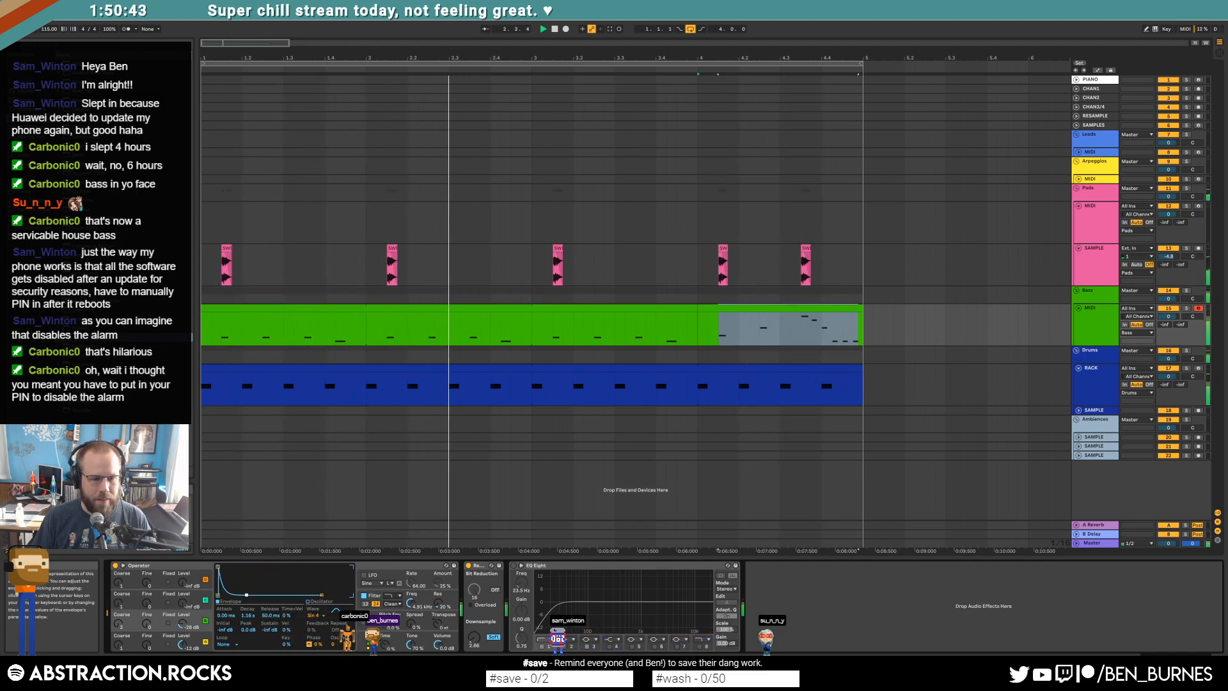
left_click_drag(244, 595, 244, 594)
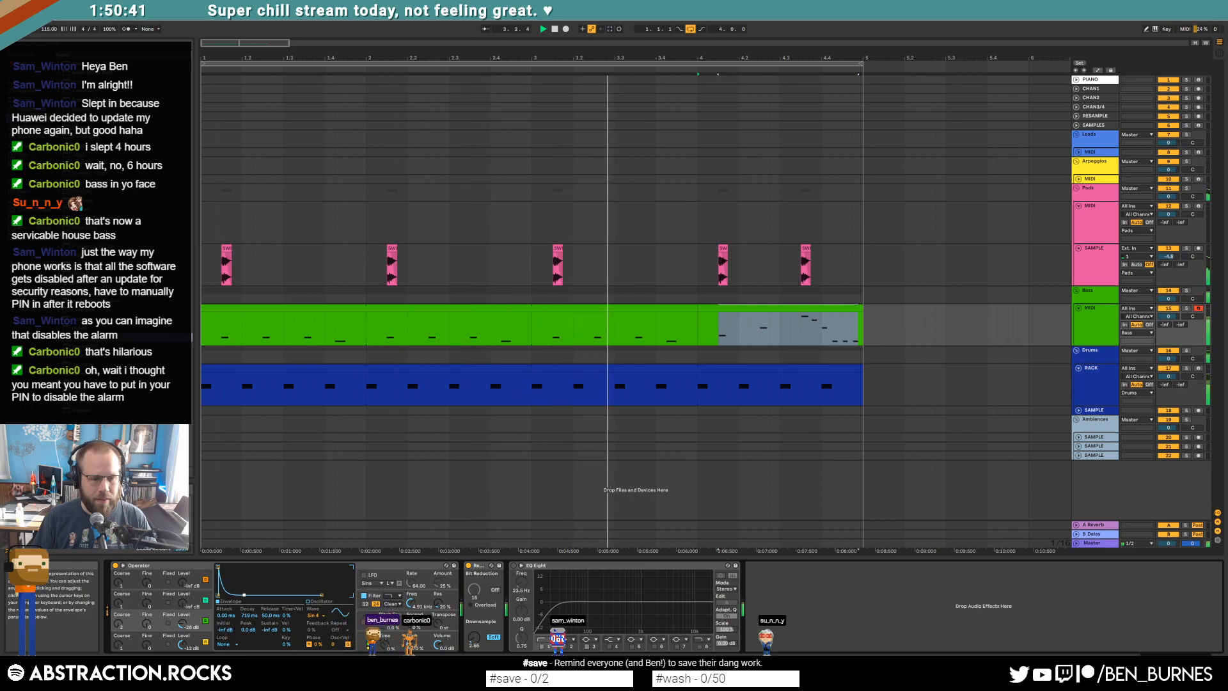
left_click_drag(183, 624, 182, 622)
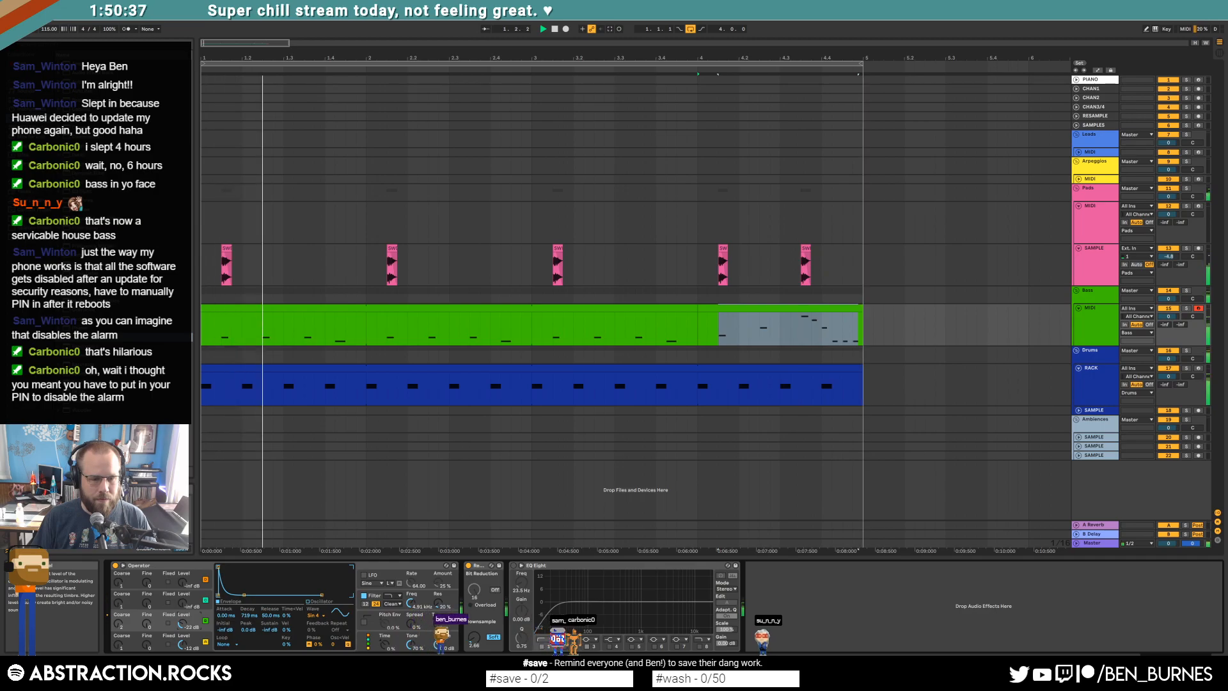
Step: Raise Operator's filter frequency toward the upper end of its range while the loop plays
left_click(411, 607)
left_click_drag(411, 608, 412, 569)
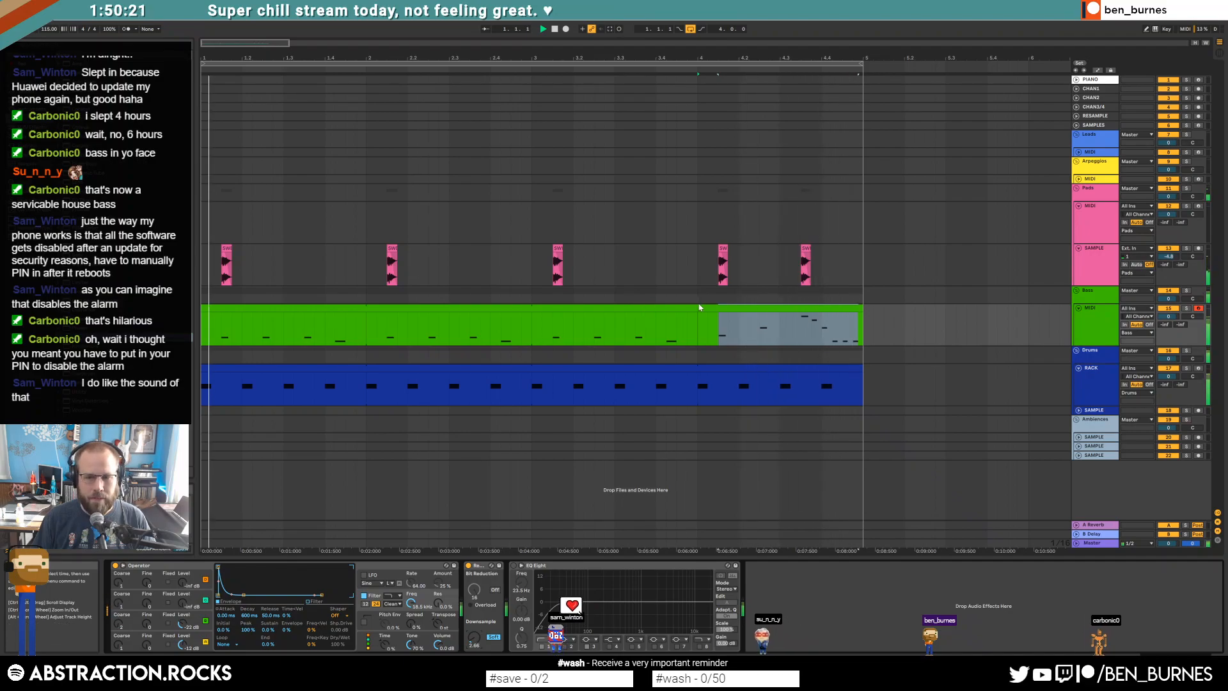
Step: Stop playback and load the VMH1 Open Hats 071 sample onto an empty pad of the drum rack
left_click(748, 309)
key("space")
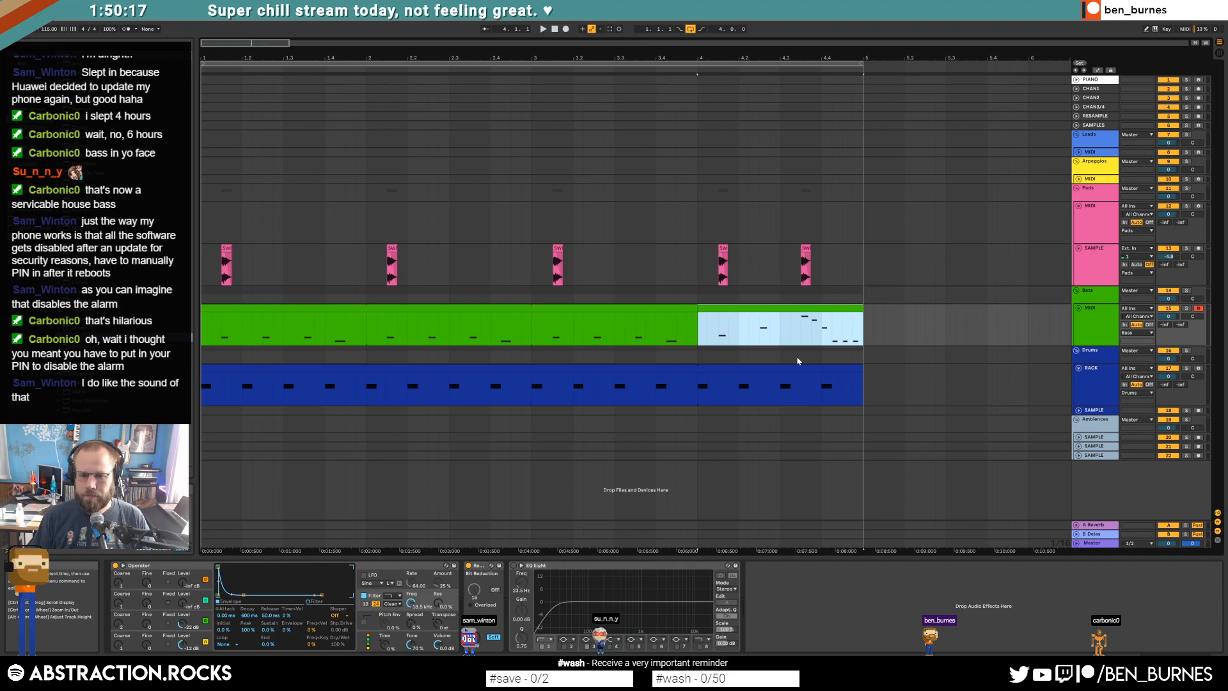
left_click(782, 370)
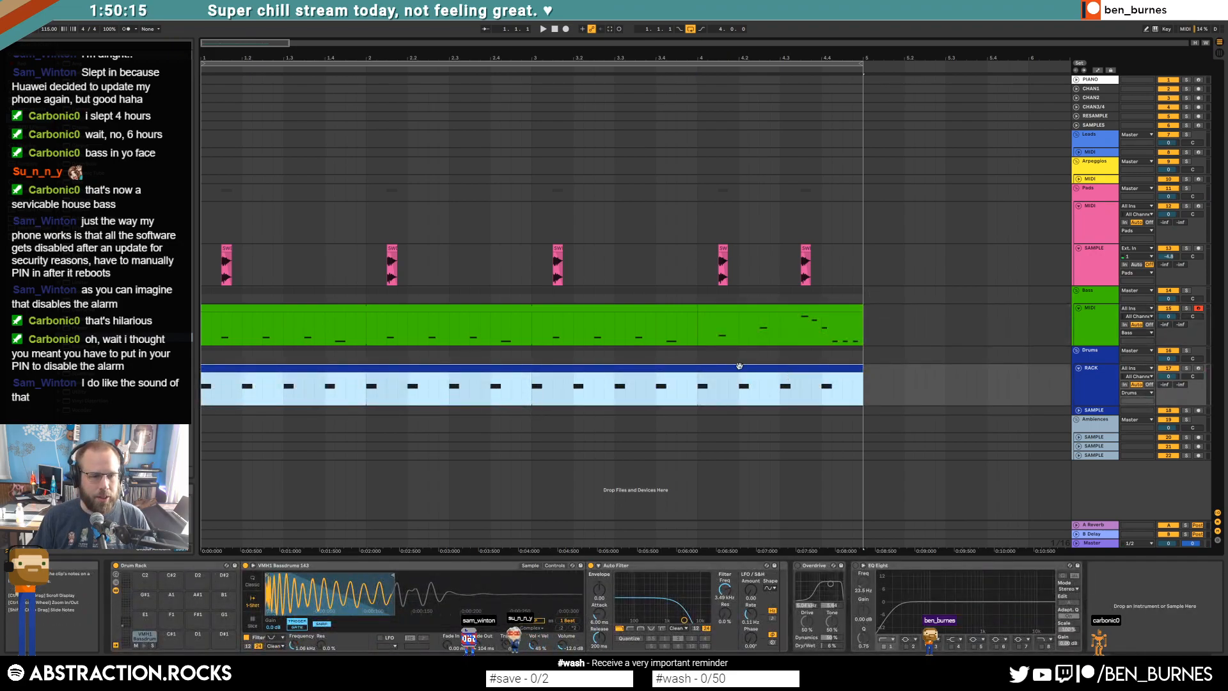
left_click(215, 154)
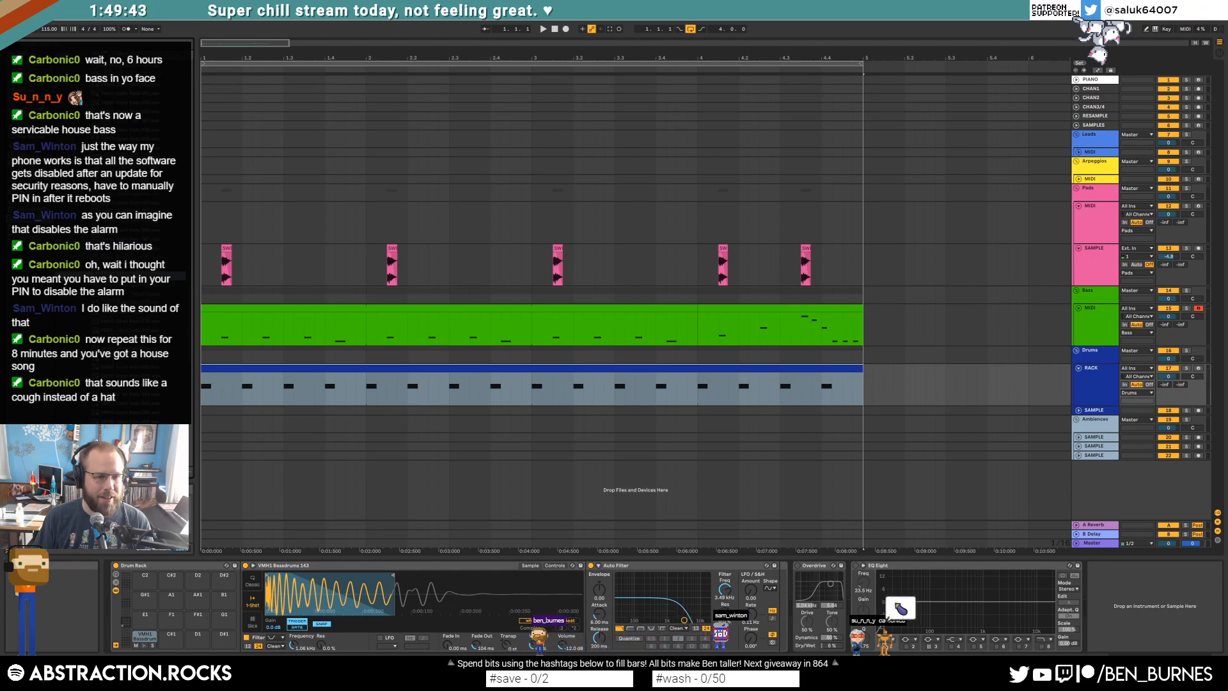
left_click(171, 619)
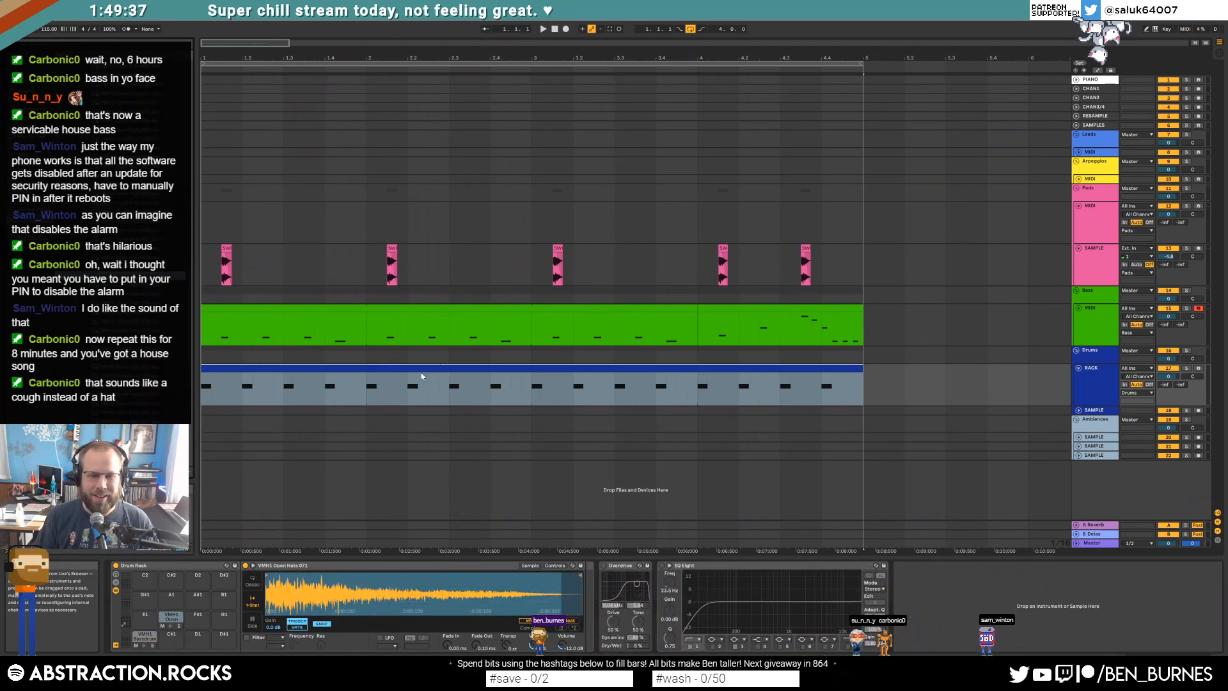
Step: Place VMH1 Open Hats 071 notes on every offbeat of the drum clip, play the loop, and select all the open hats
double_click(356, 370)
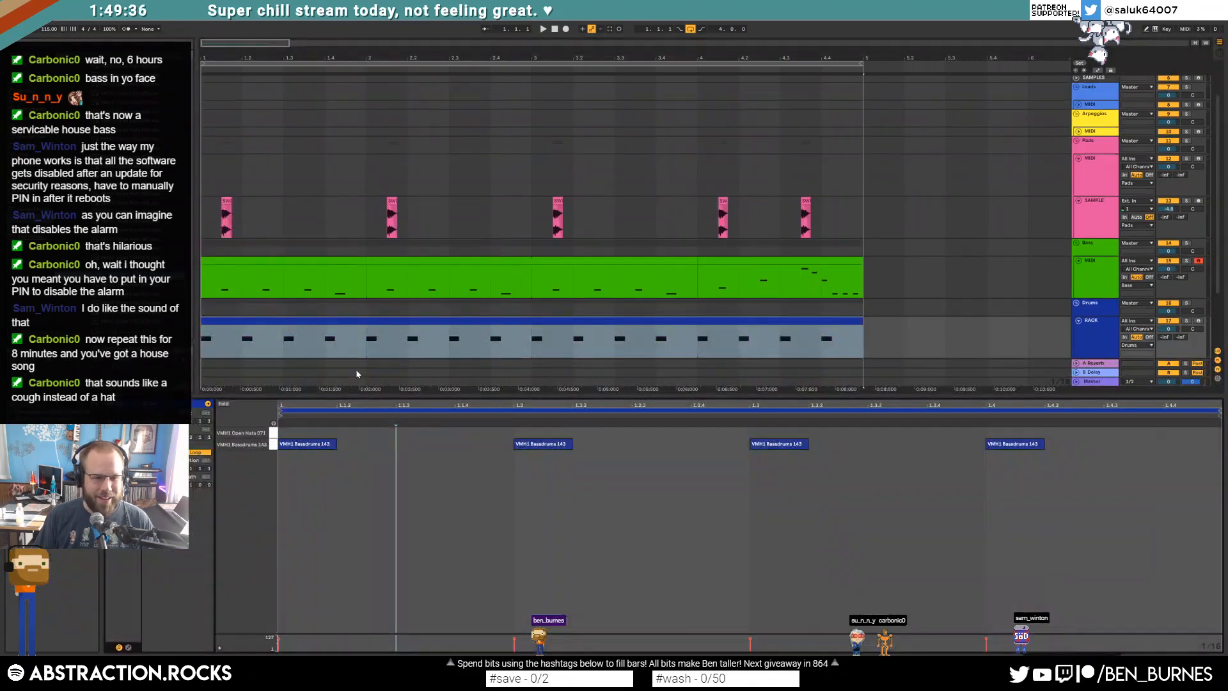
left_click(401, 433)
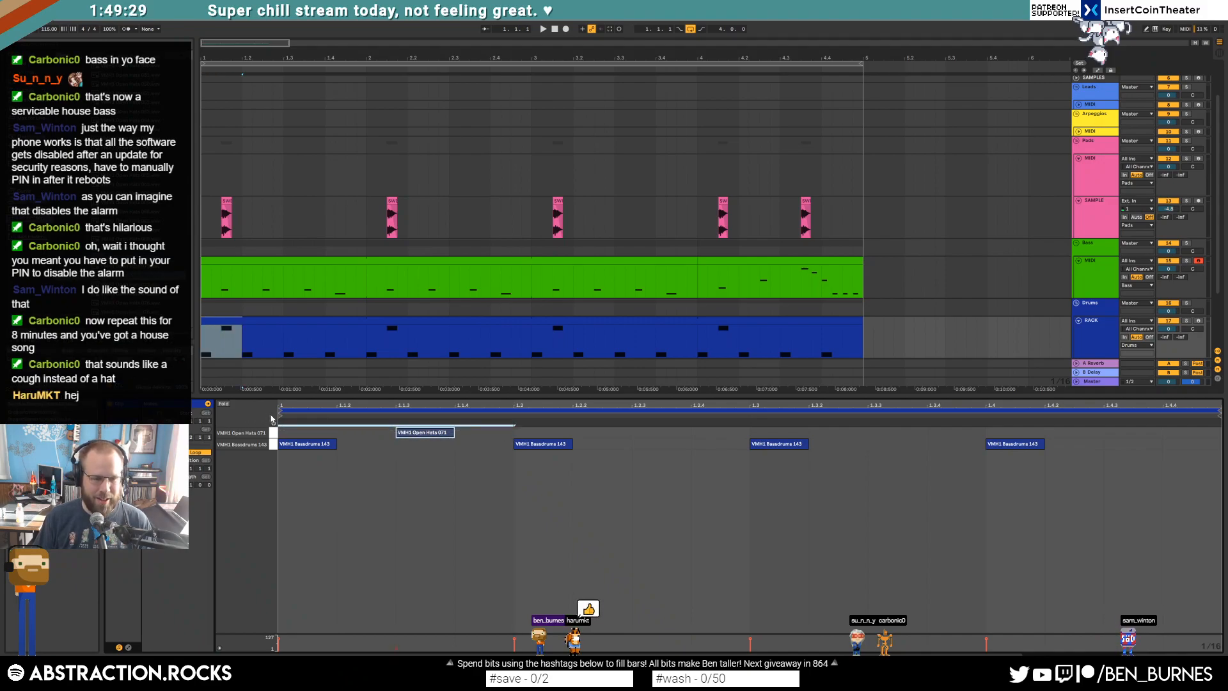
key("space")
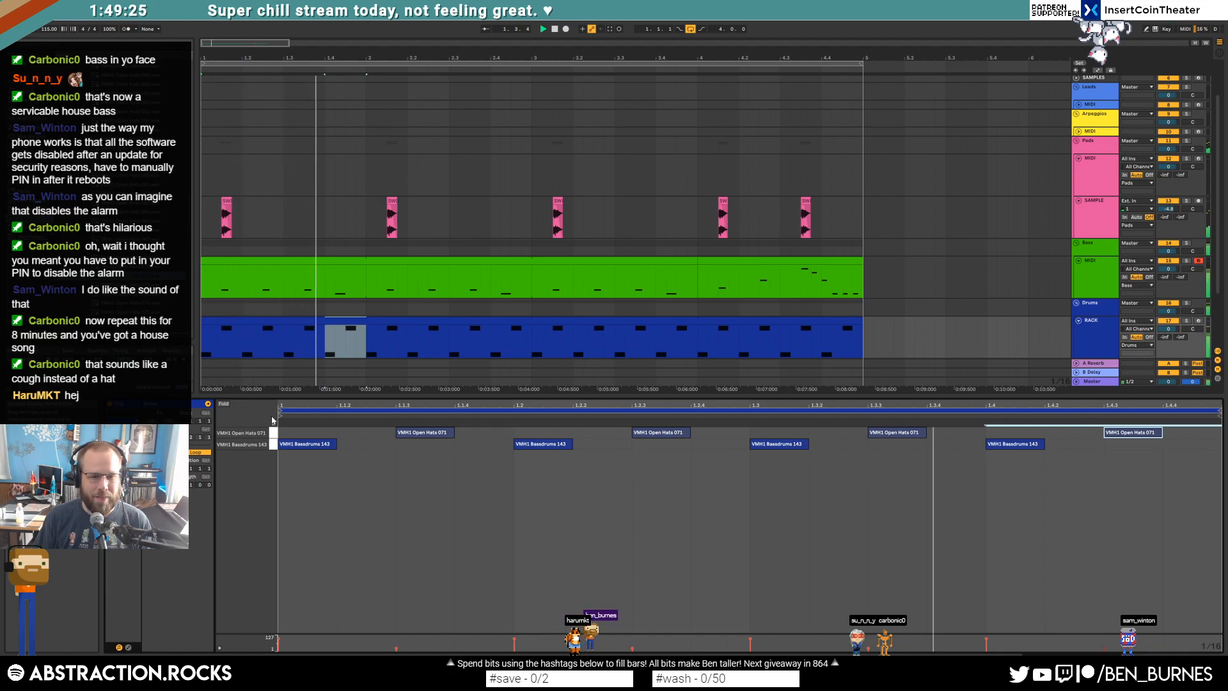
left_click(273, 433)
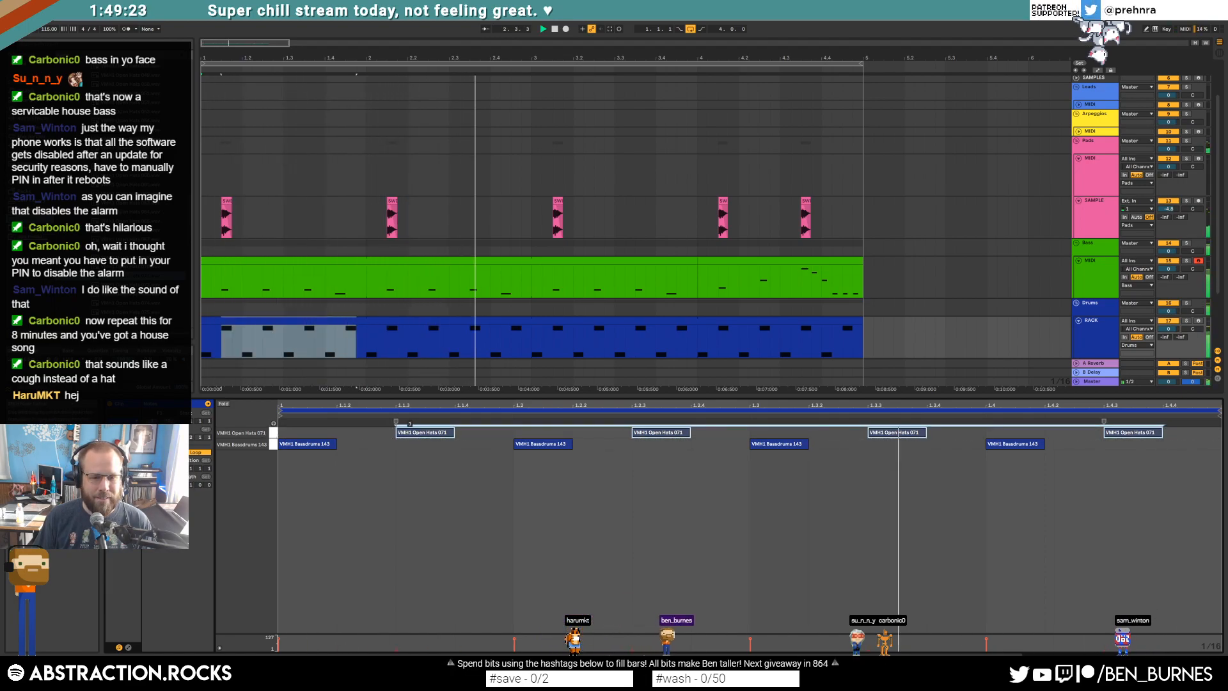
key("space")
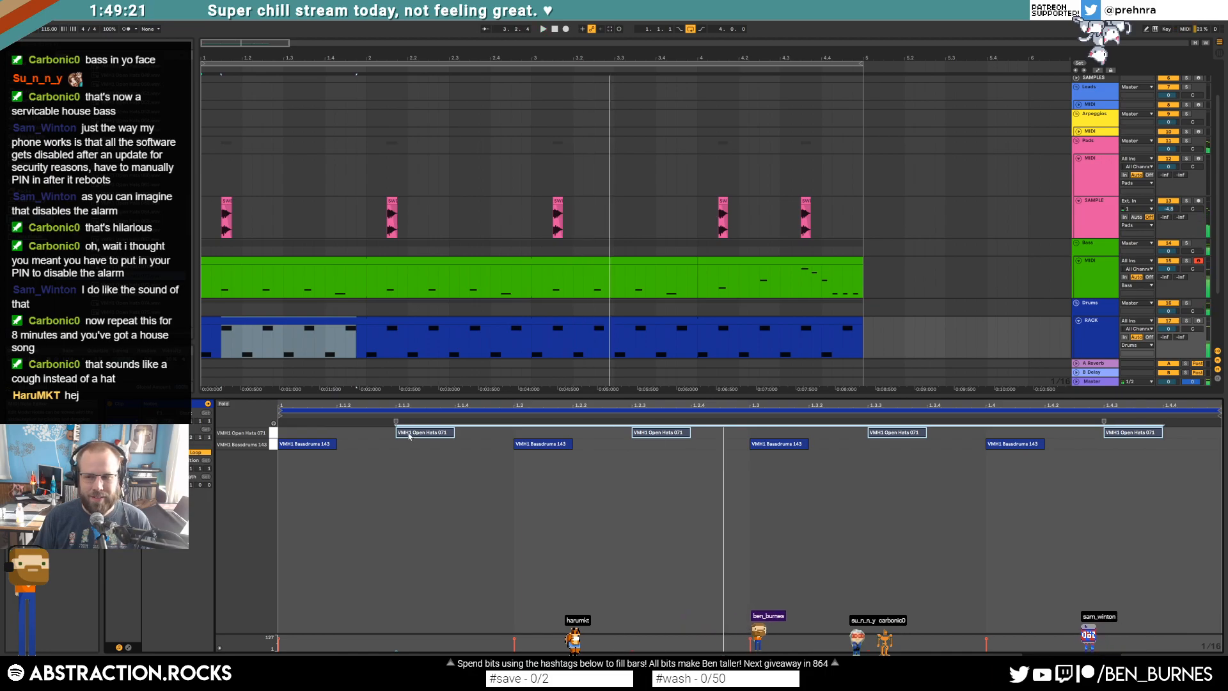
Step: Set the open hat sampler's velocity-to-volume modulation to about 77% and play the loop with it
key("shift+Tab")
left_click_drag(533, 644, 532, 617)
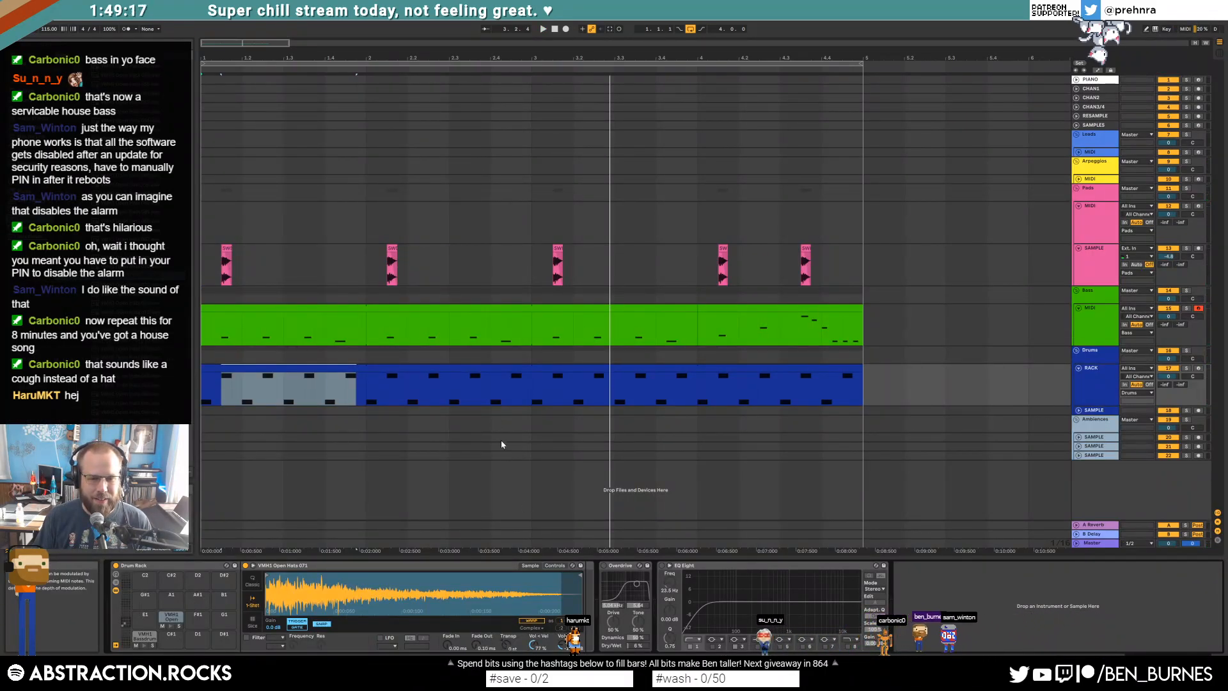
double_click(503, 369)
key("space")
left_click_drag(1201, 430, 424, 430)
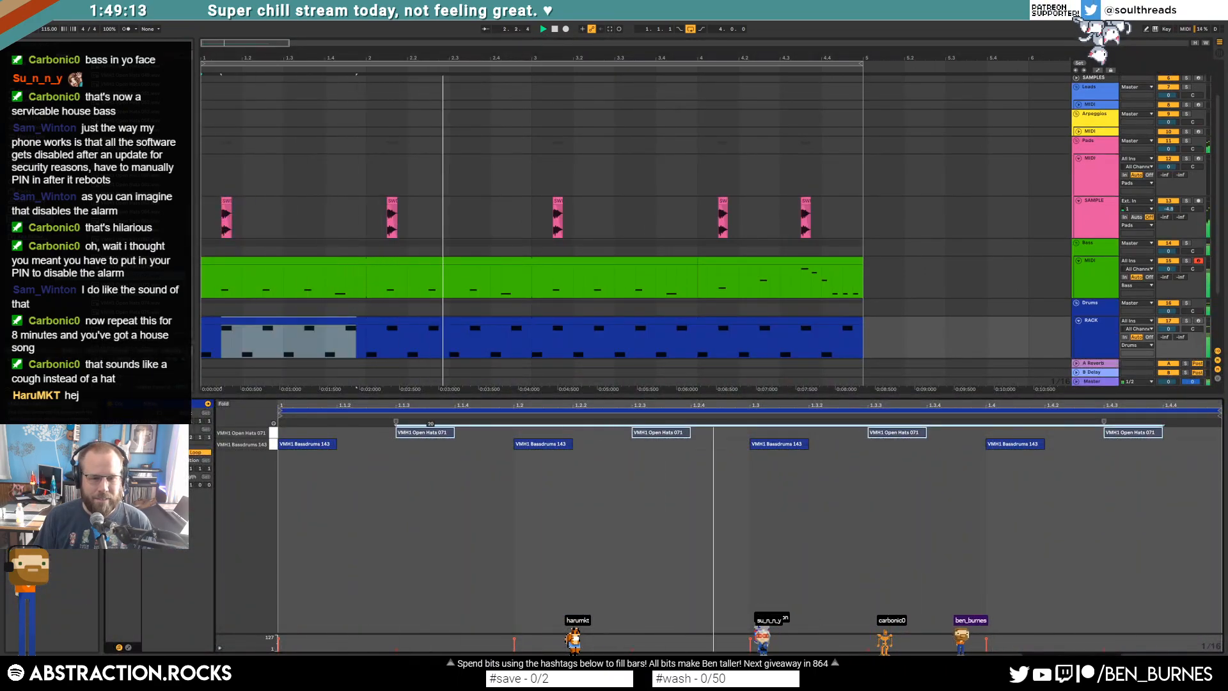
key("shift+Tab")
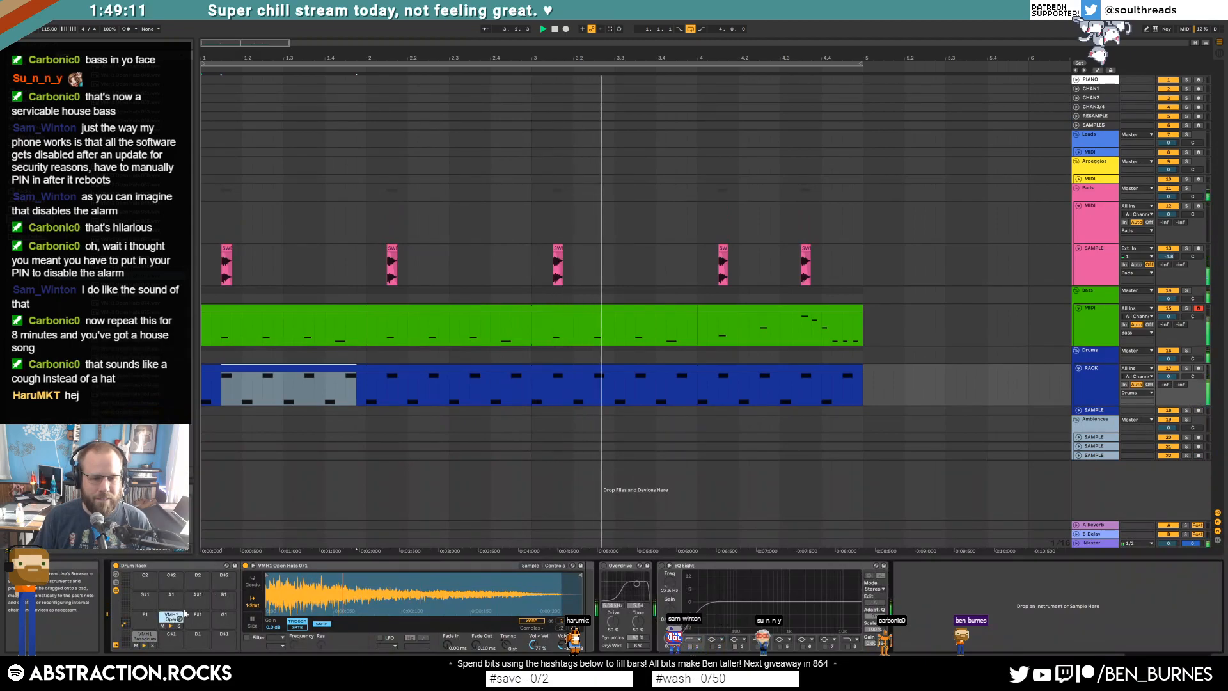
Step: Switch the open hat's Simpler to Classic mode and shorten all the open hat notes in the drum clip
left_click(253, 580)
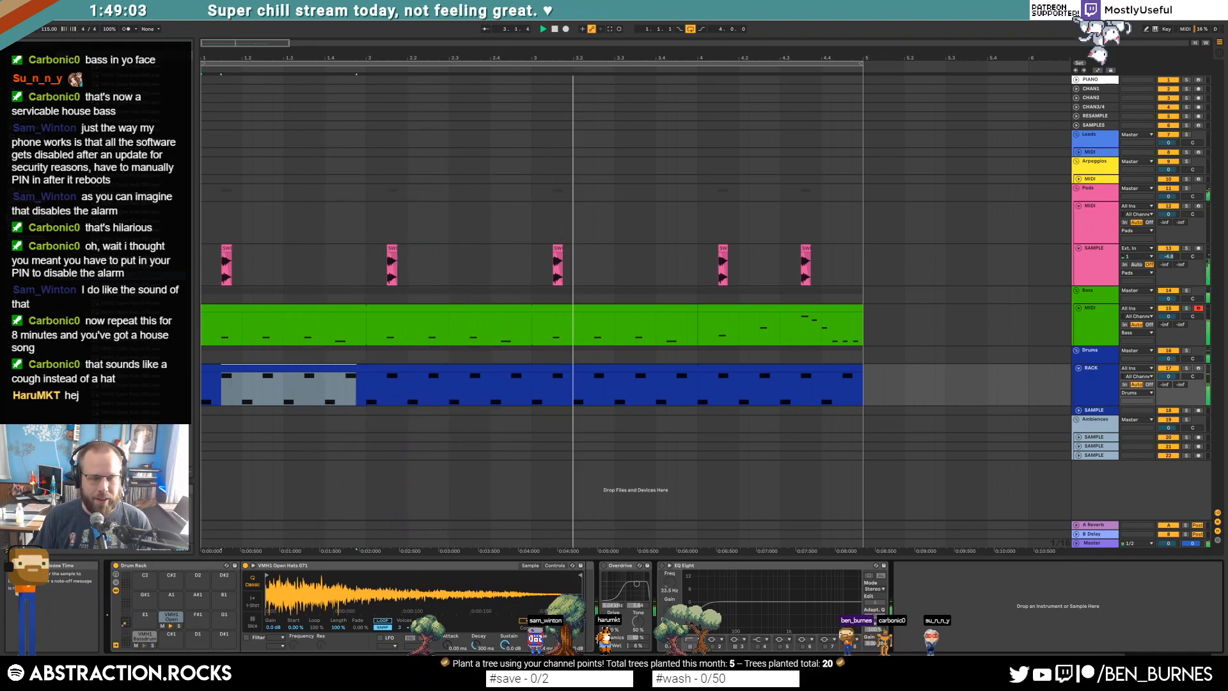
double_click(392, 367)
key("space")
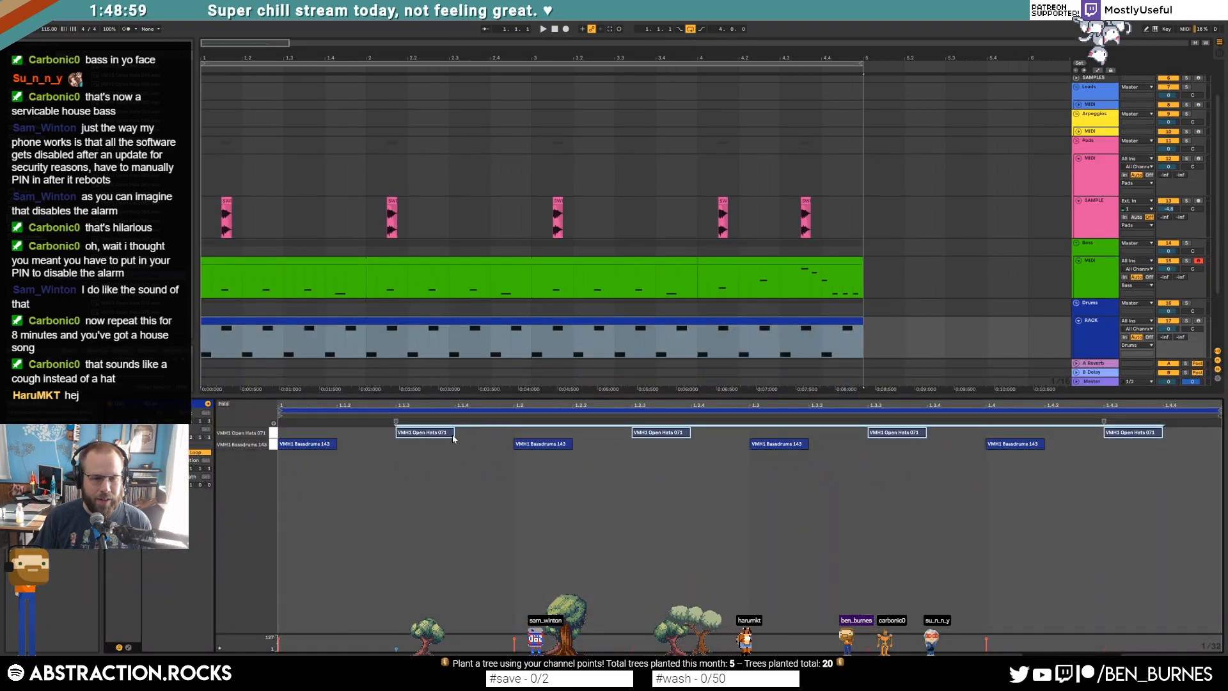
left_click_drag(453, 437, 440, 433)
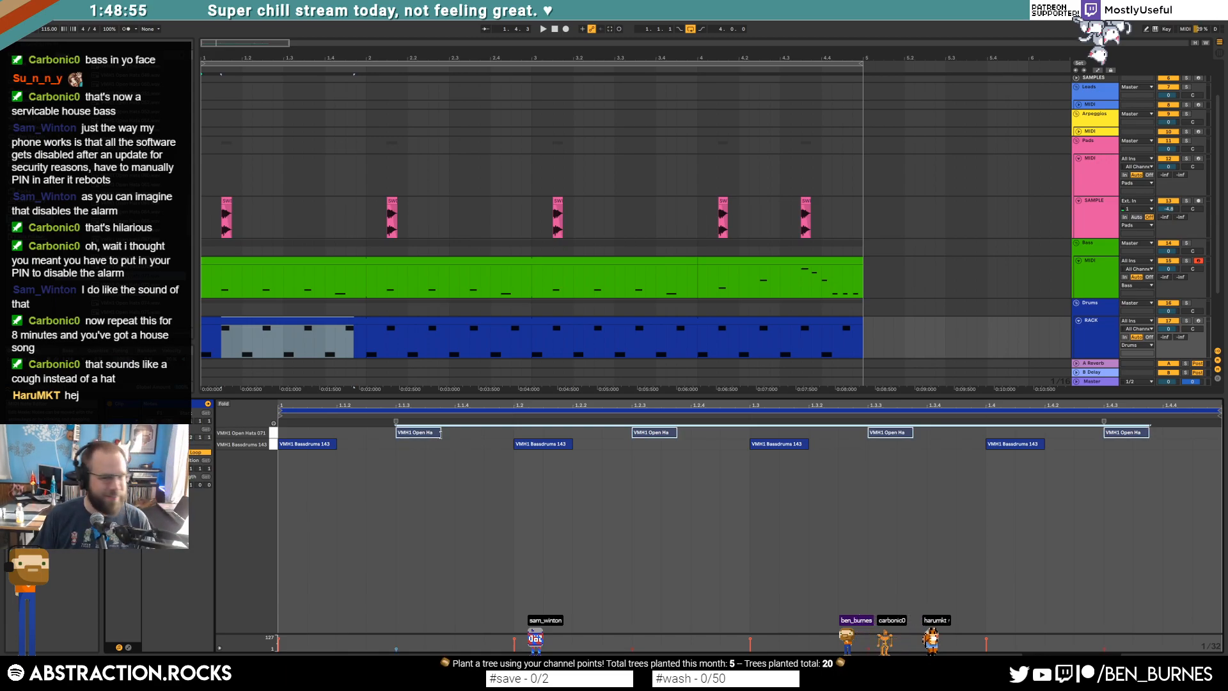
key("space")
left_click_drag(441, 434, 436, 434)
Step: Add VMH1 Closed Hats 077 to the drum rack and place its notes on every beat, plus the remaining sixteenths of beat 4
key("shift+Tab")
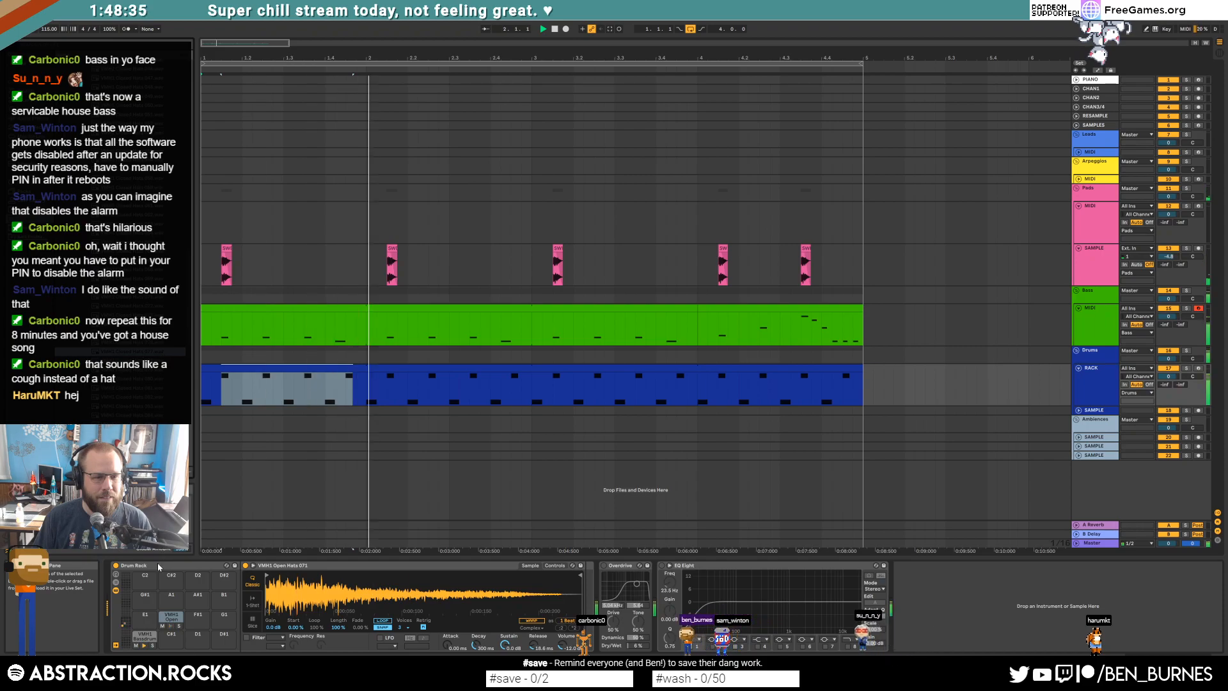
double_click(471, 367)
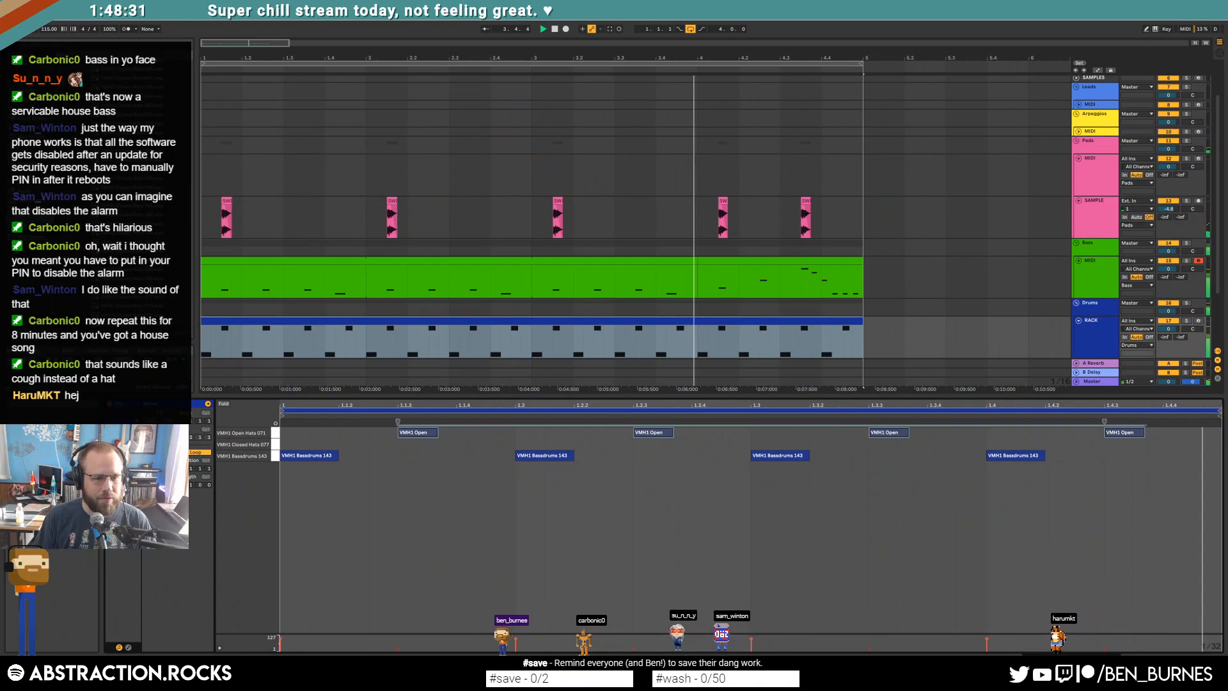
left_click(289, 439)
double_click(289, 441)
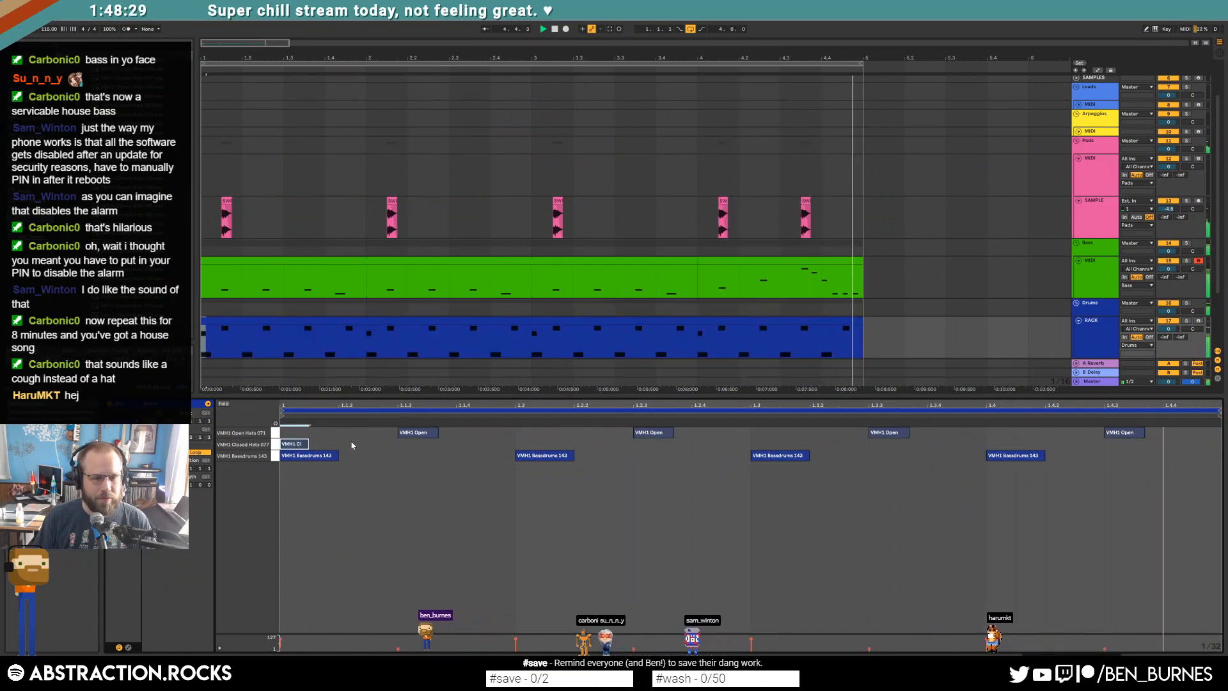
double_click(523, 443)
double_click(762, 443)
double_click(998, 444)
double_click(1056, 443)
double_click(1170, 444)
double_click(1118, 444)
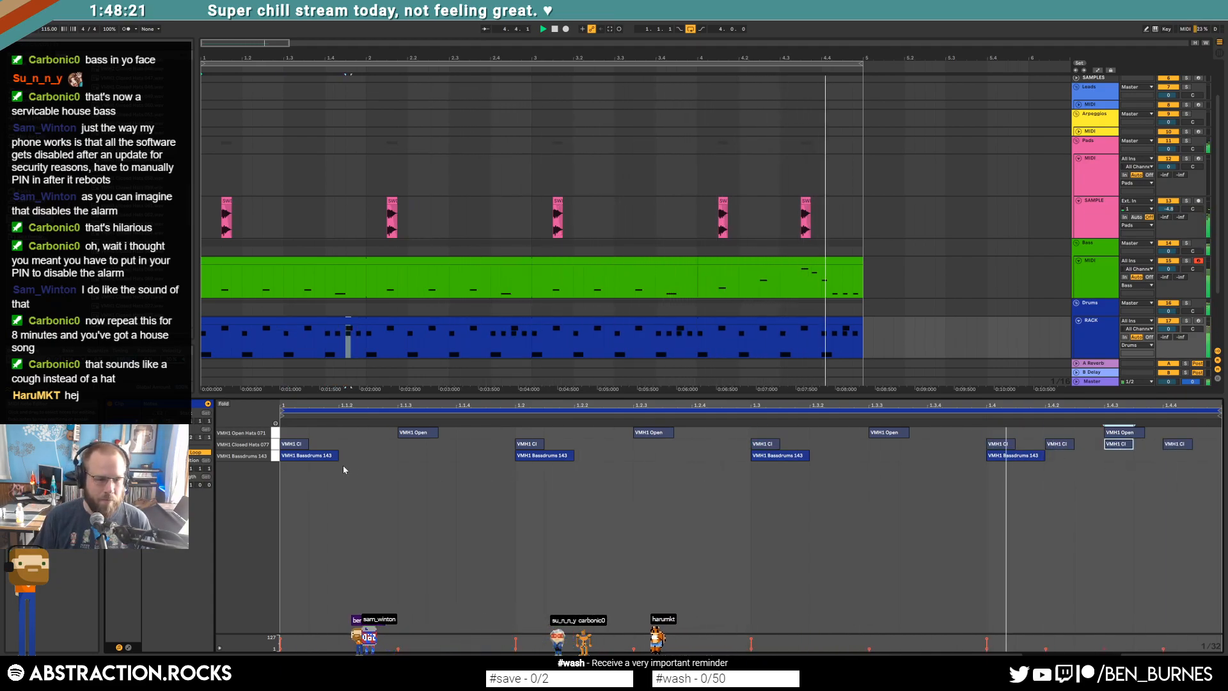
Step: Make the closed hat's volume respond to velocity, and adjust the main and in-between closed hat notes as separate selections
key("shift+Tab")
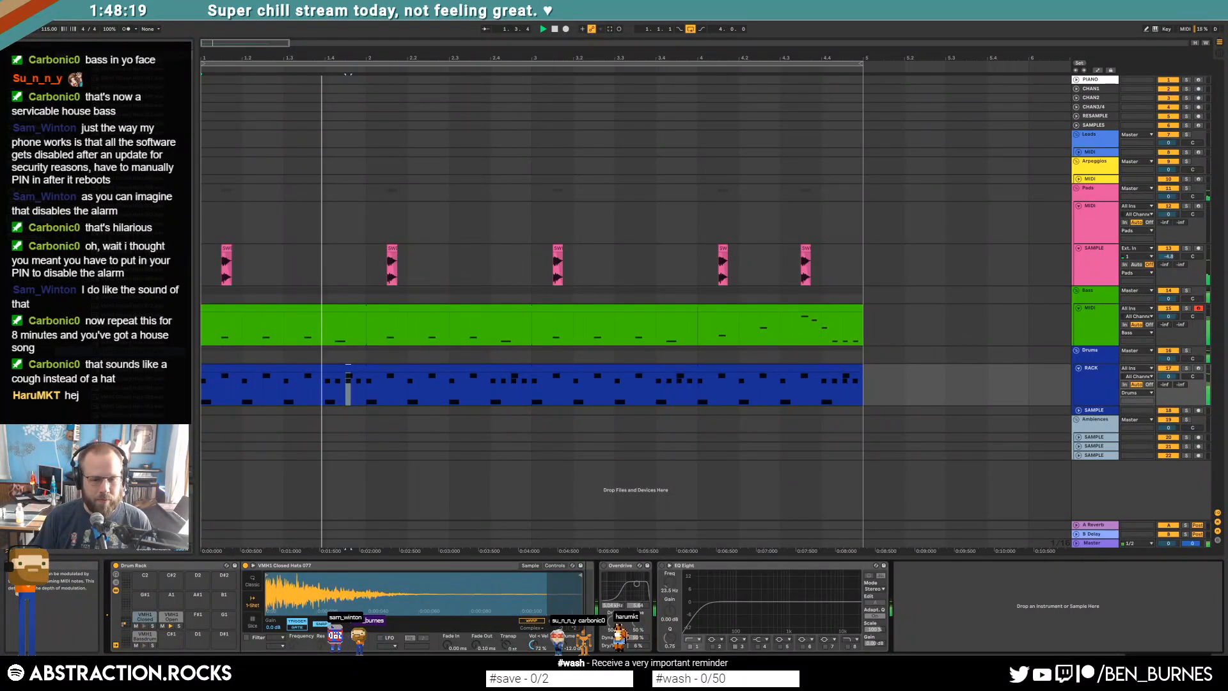
left_click(436, 369)
double_click(440, 370)
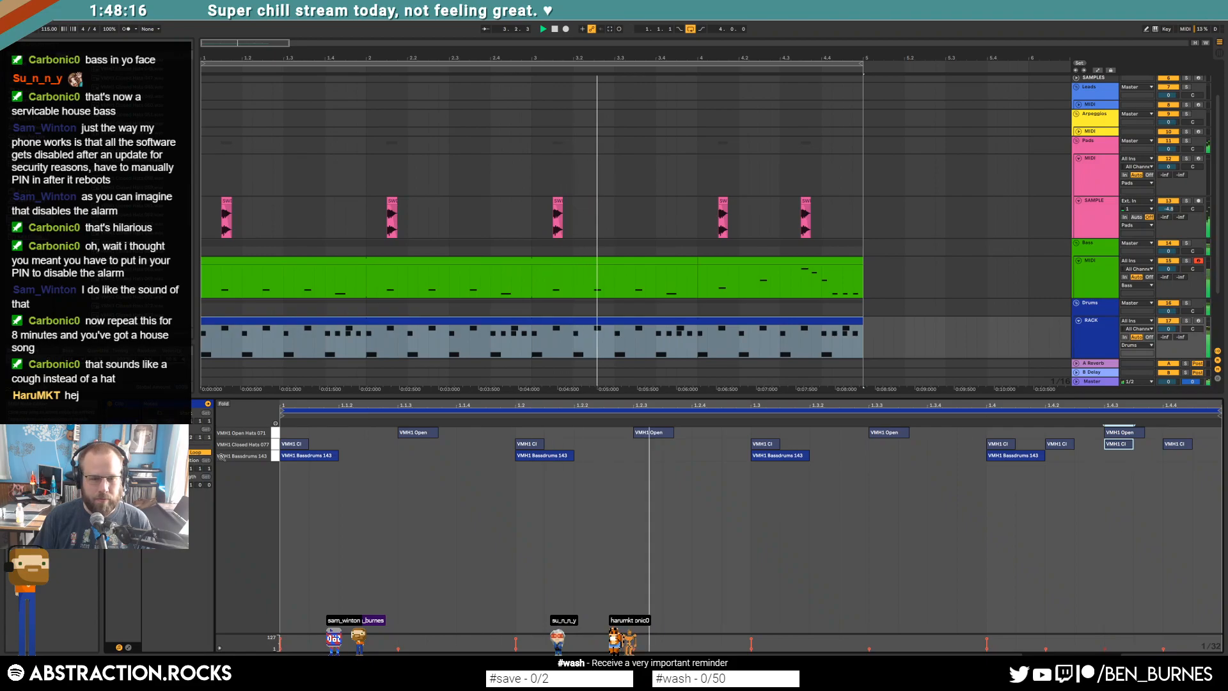
left_click(275, 444)
left_click(1062, 443, "shift")
left_click(1179, 444, "shift")
left_click_drag(1122, 444, 1122, 441)
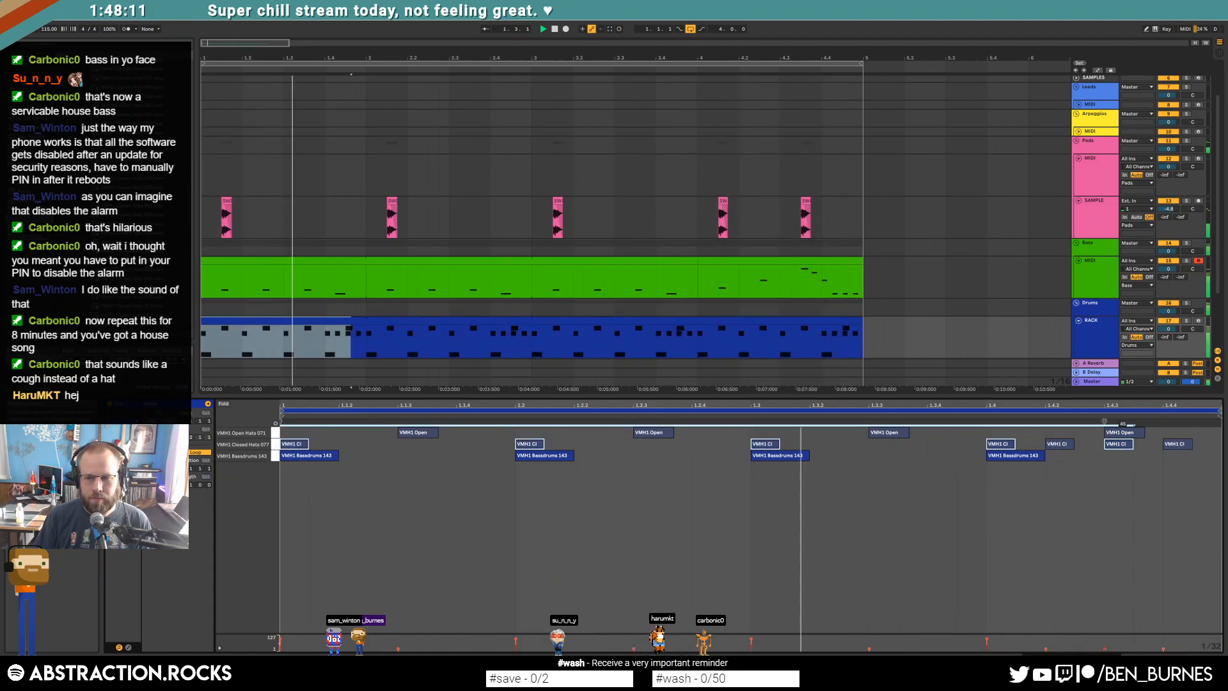
left_click(1061, 444)
left_click(1179, 443, "shift")
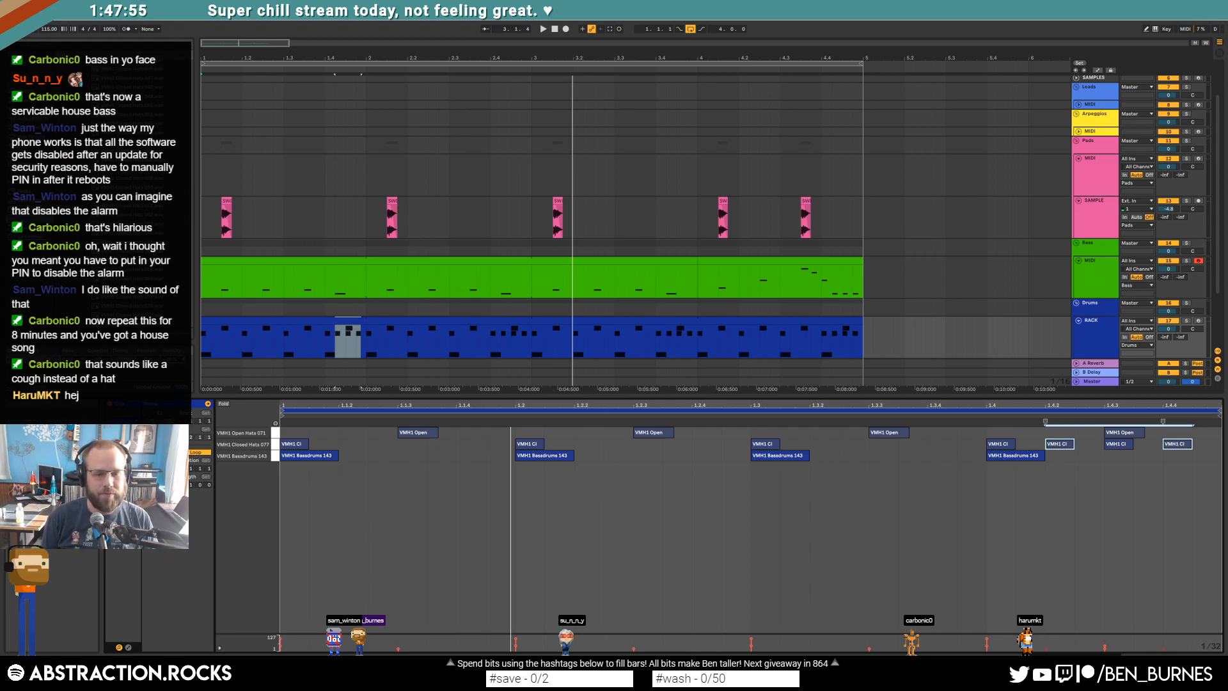
Step: Switch to Splice and limit the C minor sample search for "solo" to a 114–119 BPM range
left_click(386, 676)
double_click(591, 178)
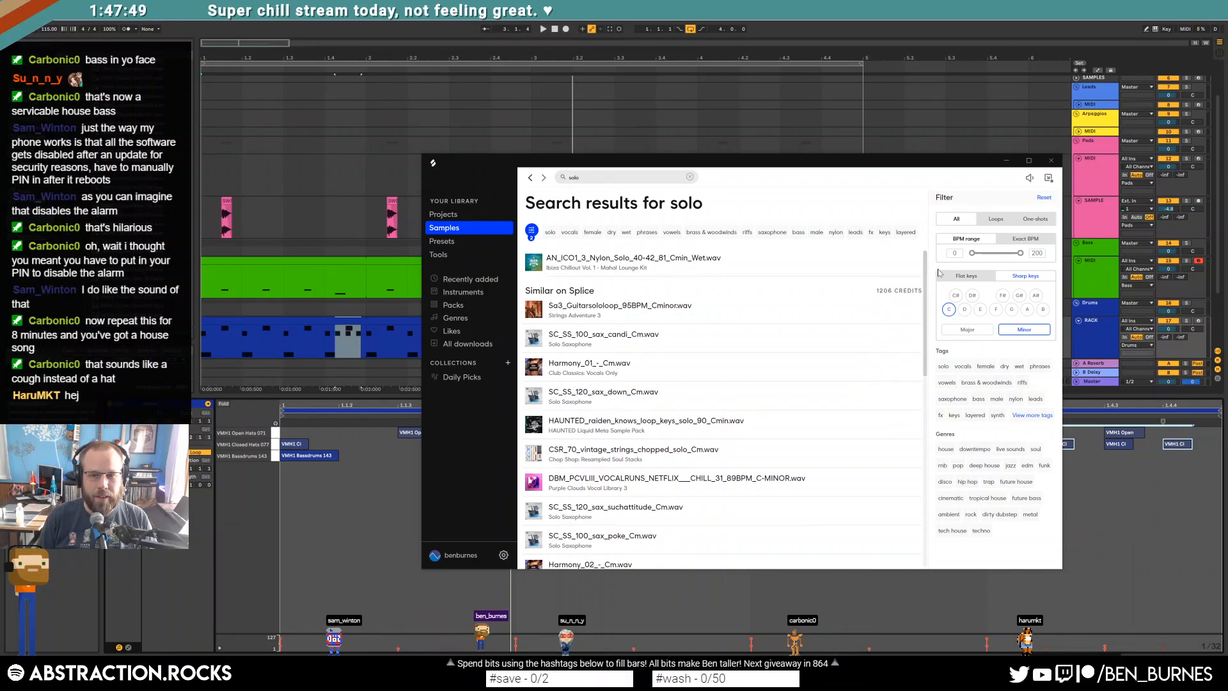
left_click_drag(977, 259, 985, 257)
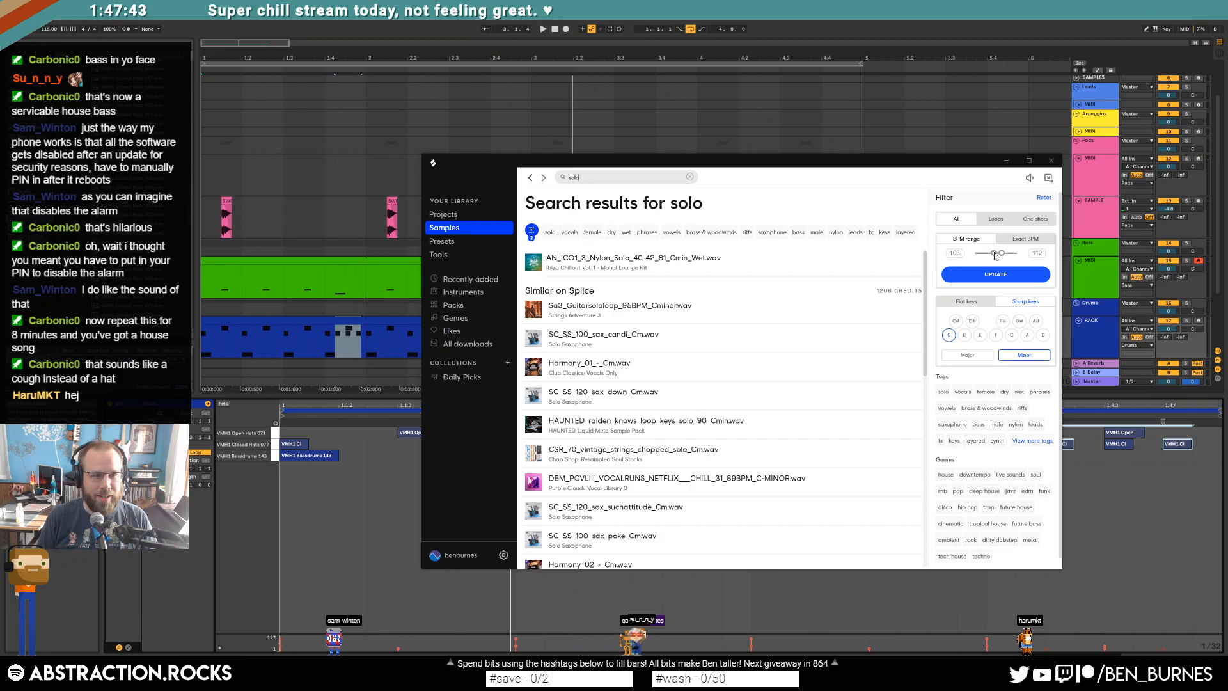
left_click_drag(996, 256, 1005, 256)
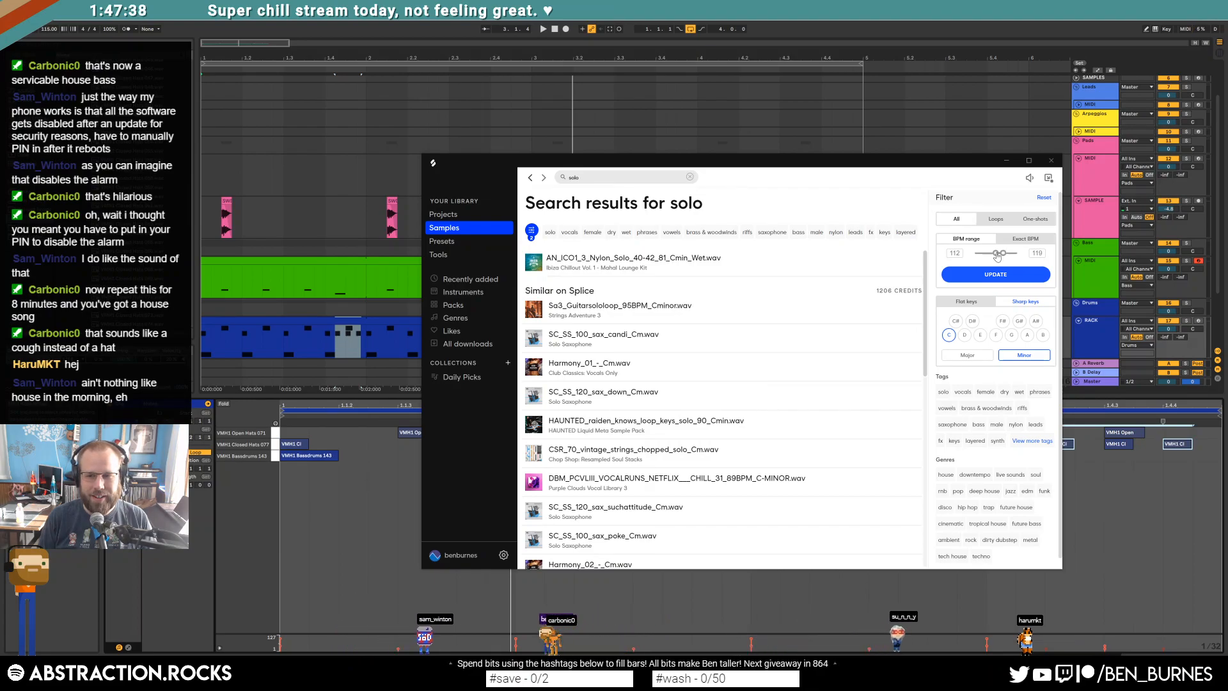
left_click(995, 274)
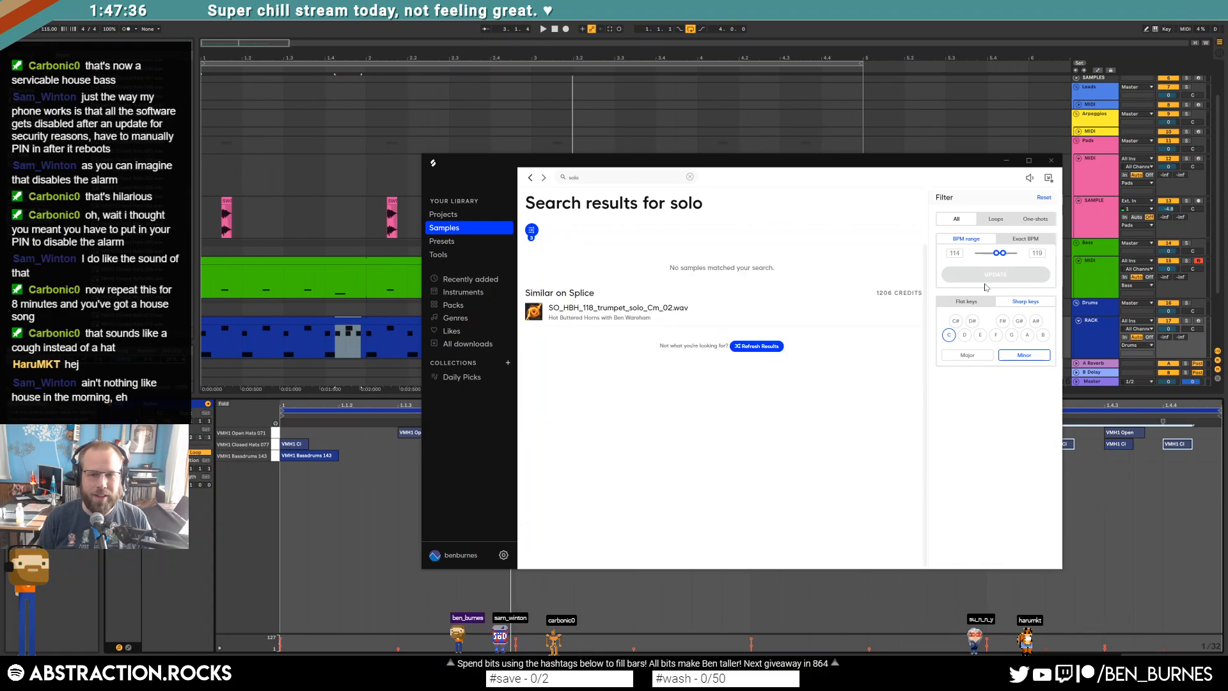
mouse_move(688, 316)
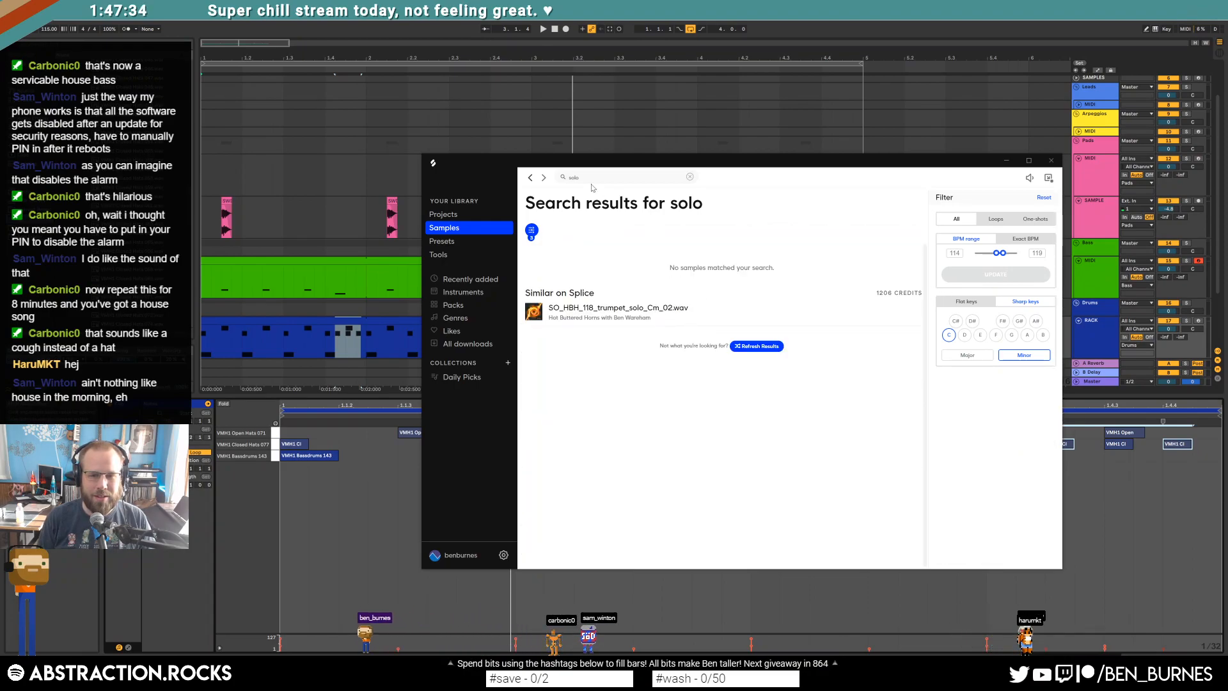
Step: Search Splice for "sax" and get the sample OS_FA_115_Cmin_Jazz_Sax_Lead.wav
left_click_drag(585, 177, 548, 182)
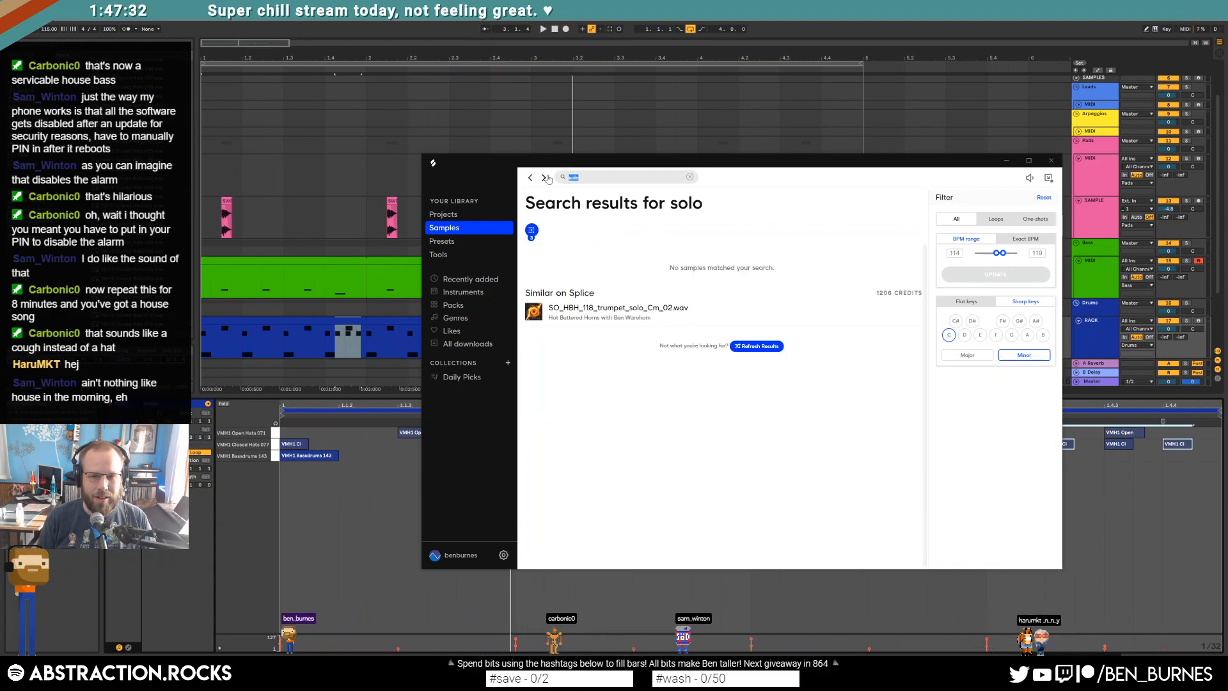
type("lead")
key("Return")
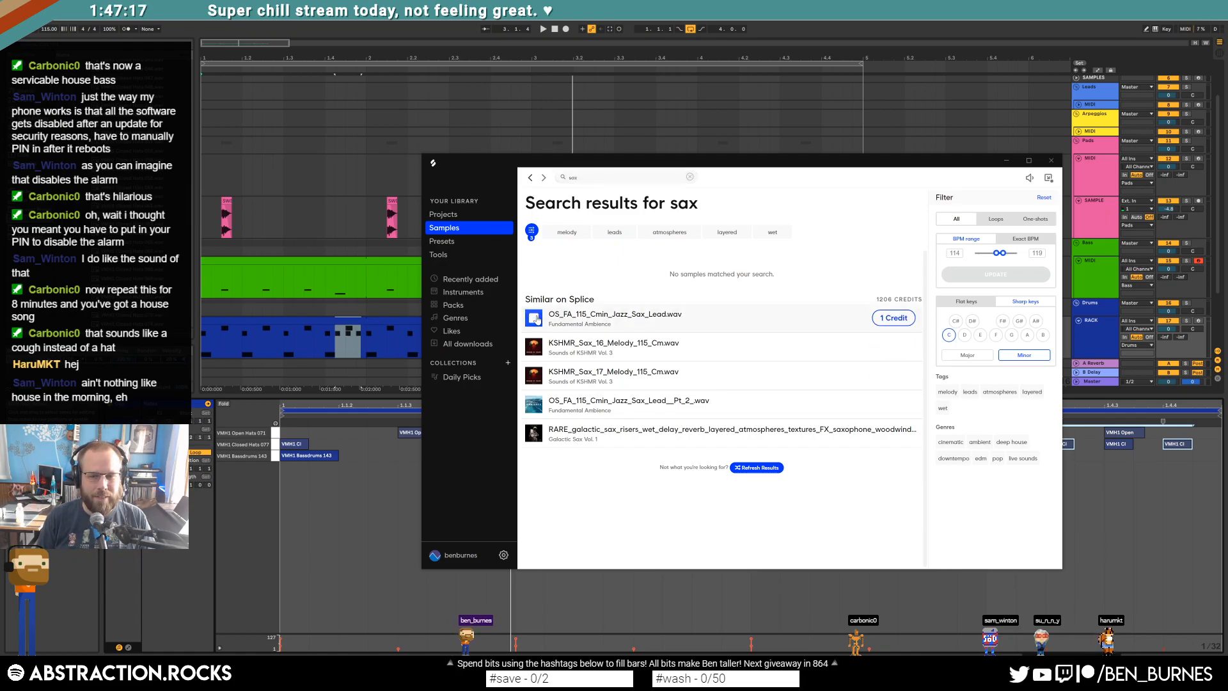
left_click(900, 318)
Step: Add an audio track to the Leads group in Ableton Live and place OS_FA_115_Cmin_Jazz_Sax_Lead.wav on it at bar 1
left_click_drag(664, 167, 645, 346)
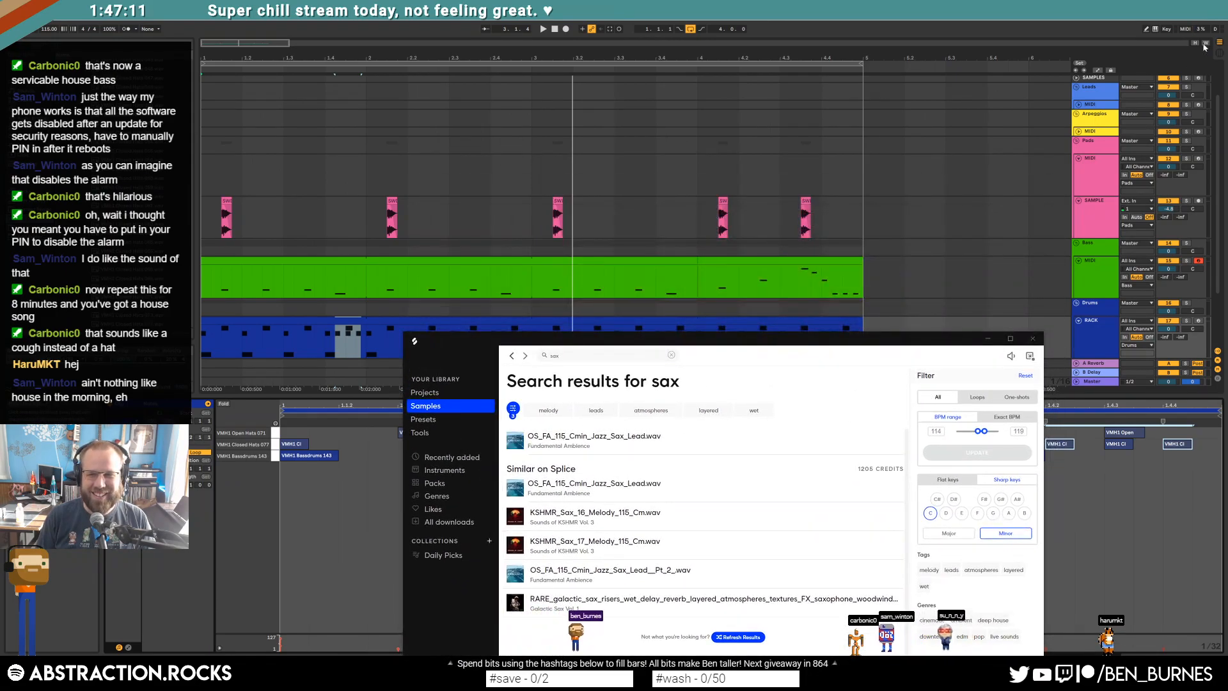
left_click(1100, 110)
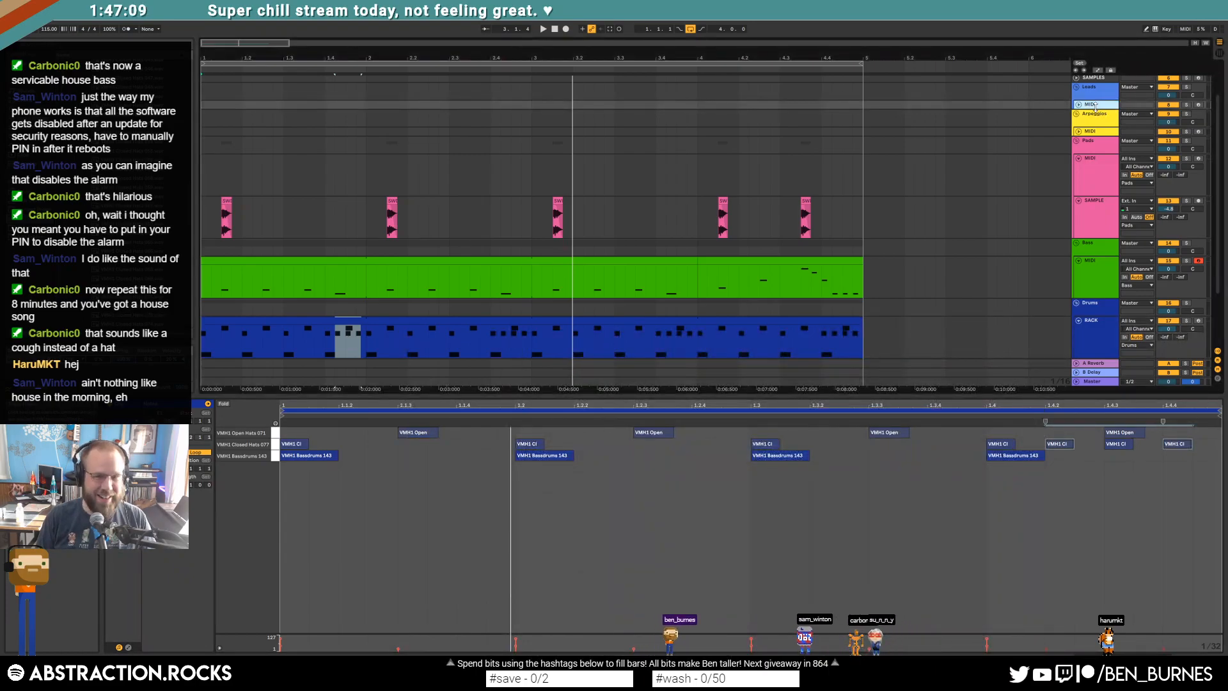
key("ctrl+t")
left_click(1078, 114)
key("alt+Tab")
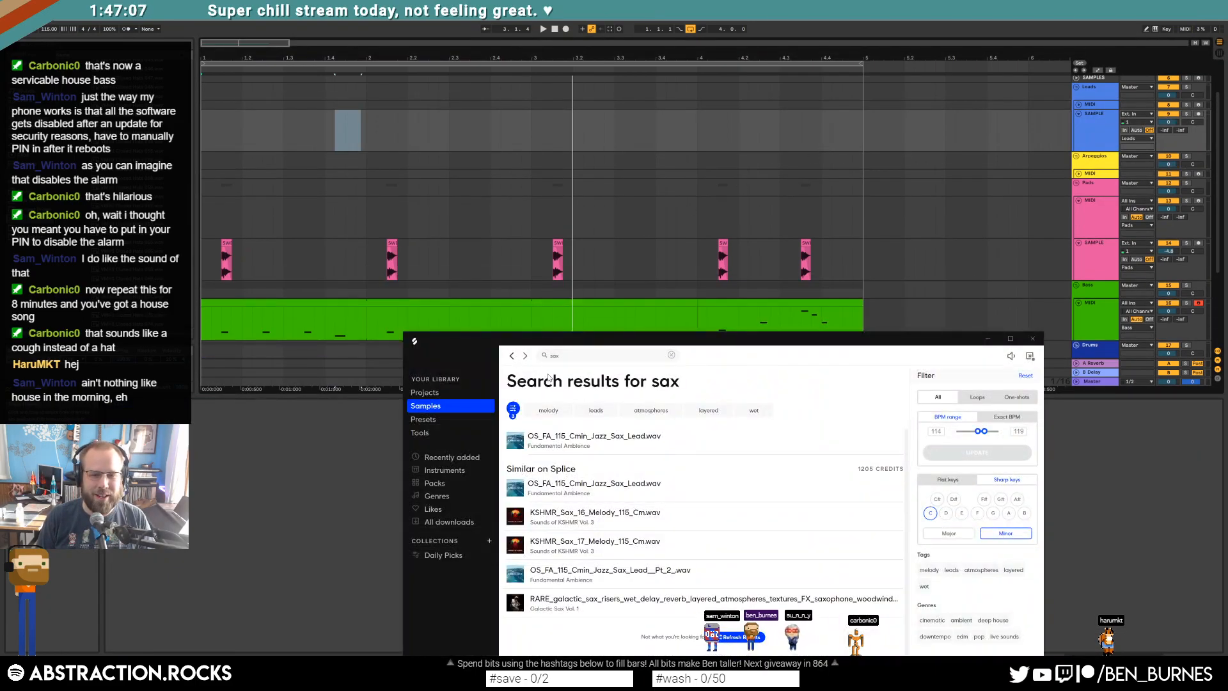
left_click_drag(563, 440, 221, 136)
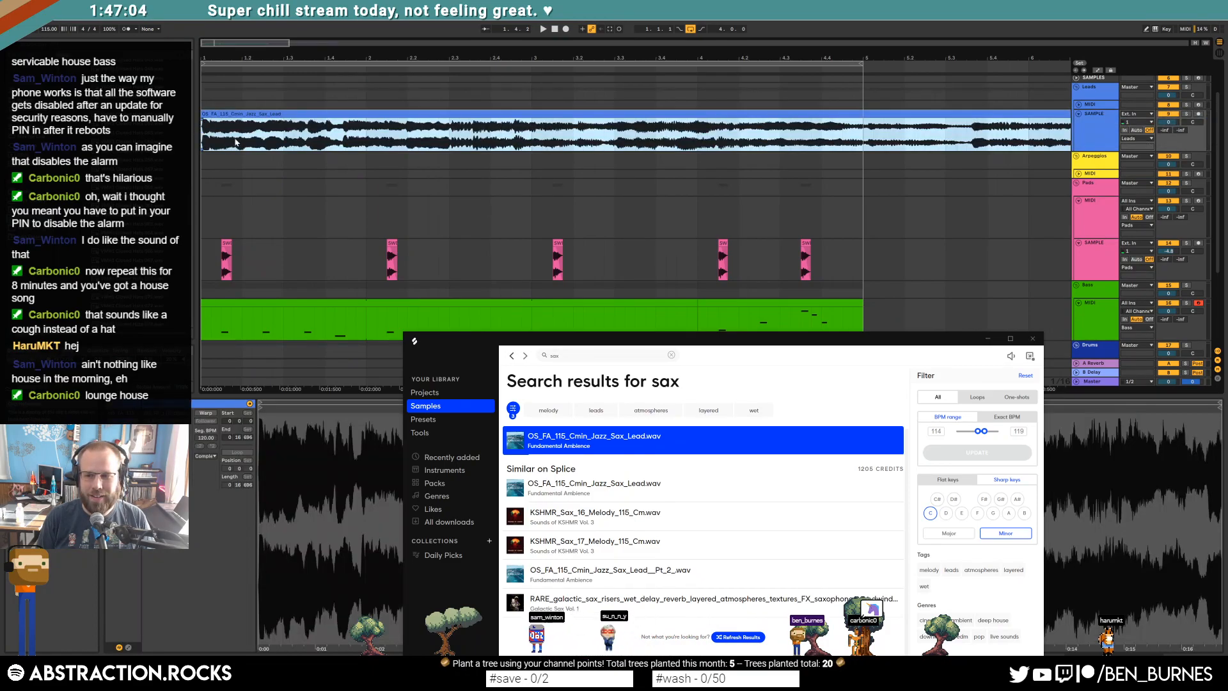
left_click_drag(248, 44, 247, 9)
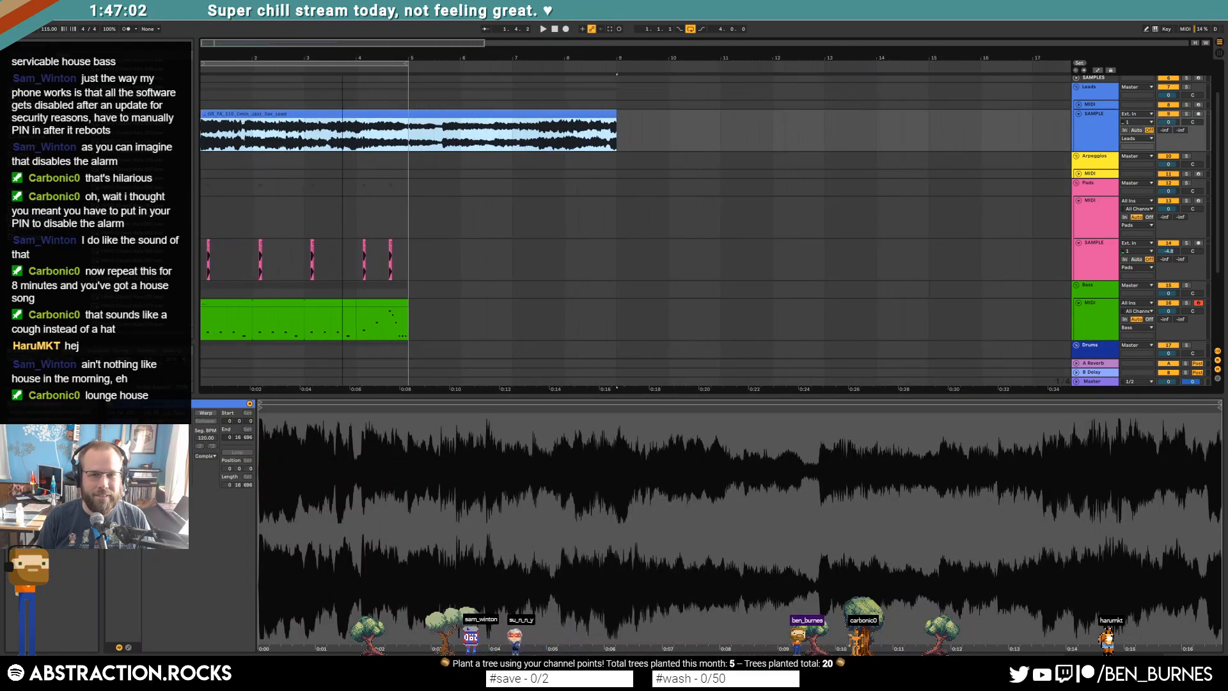
Step: Duplicate the four-bar stab, bass and drum clips so they also fill bars 5 to 8
scroll(409, 263, "down", 3)
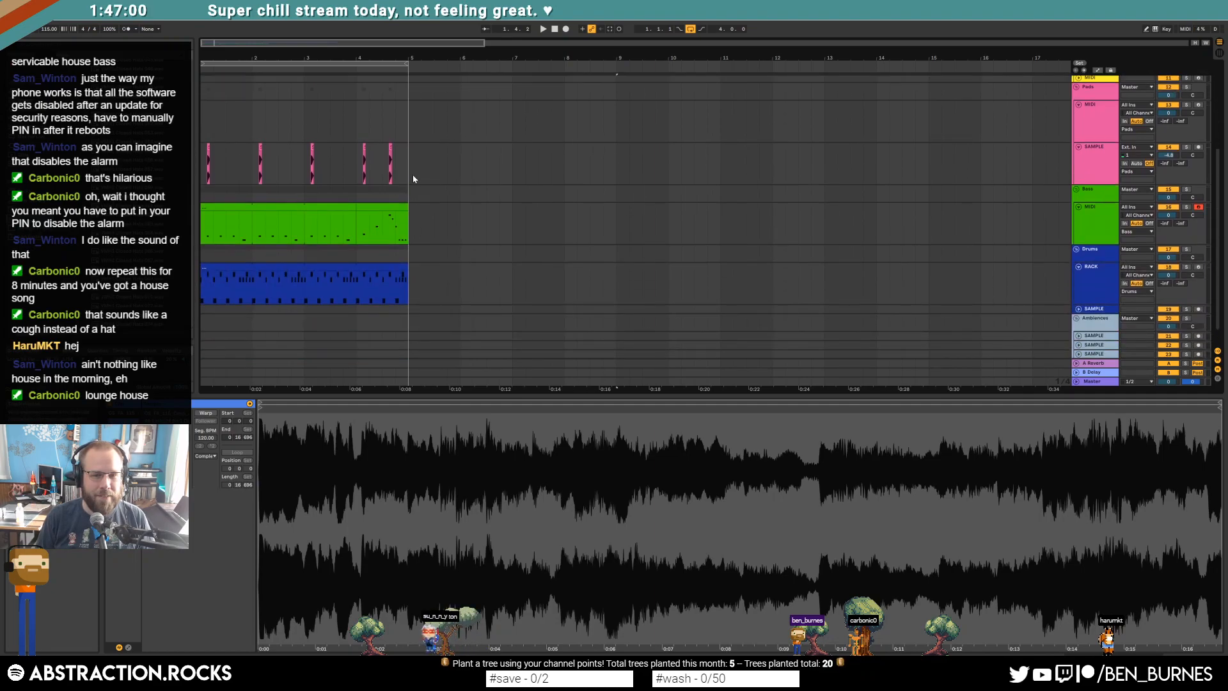
left_click_drag(412, 175, 345, 236)
left_click_drag(246, 265, 198, 266)
key("ctrl+d")
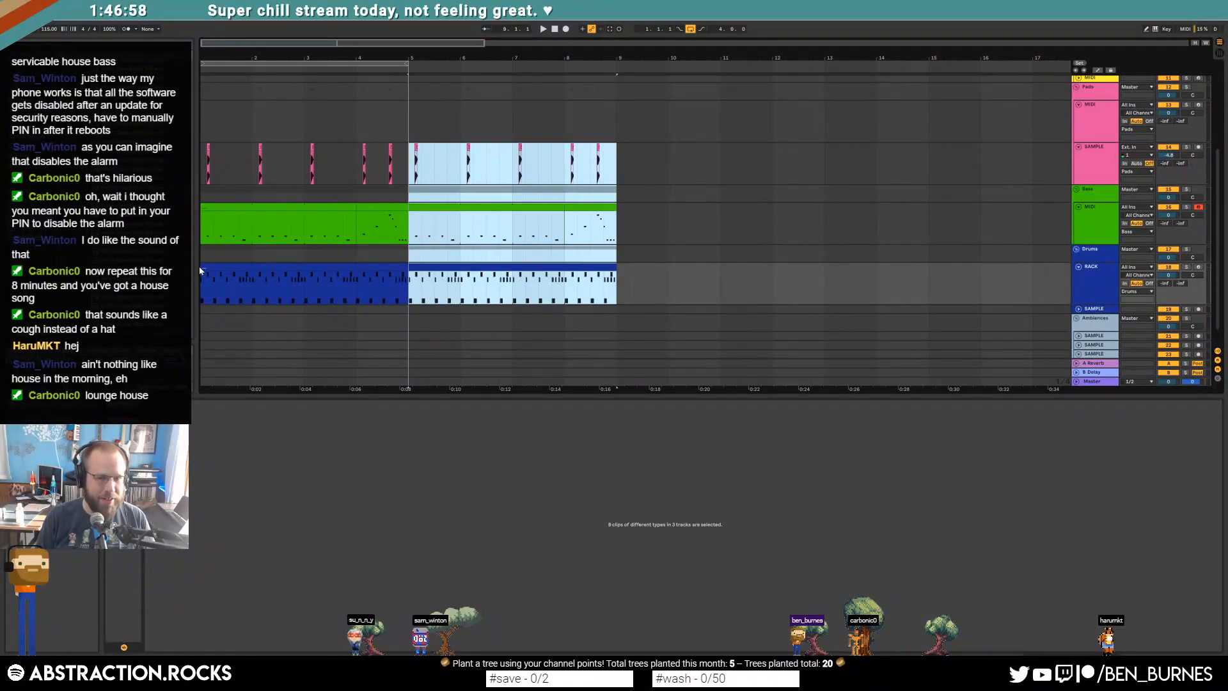
Step: Extend the arrangement loop to eight bars and show the devices of the Leads SAMPLE track
key("shift+Tab")
scroll(429, 209, "up", 1)
left_click_drag(407, 64, 617, 92)
left_click(1178, 166)
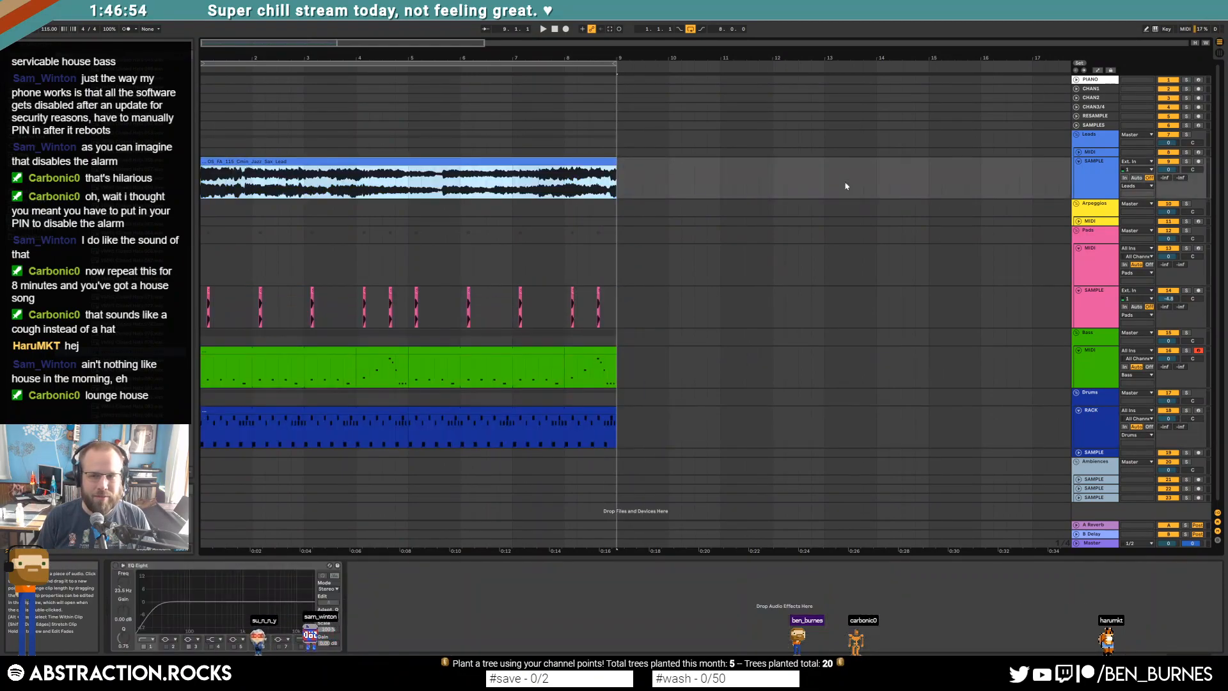
Step: Add a low-pass Auto Filter with a cutoff of about 1.49 kHz to the sax track and delete its EQ Eight
left_click(506, 171)
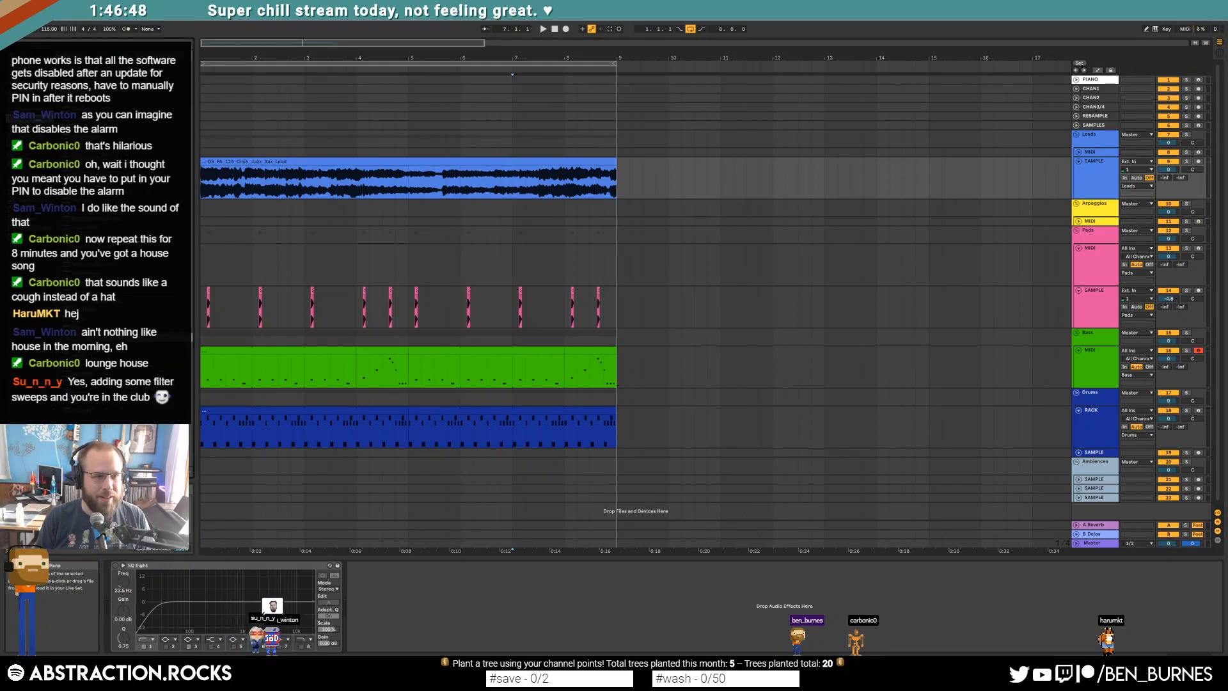
left_click_drag(83, 82, 115, 604)
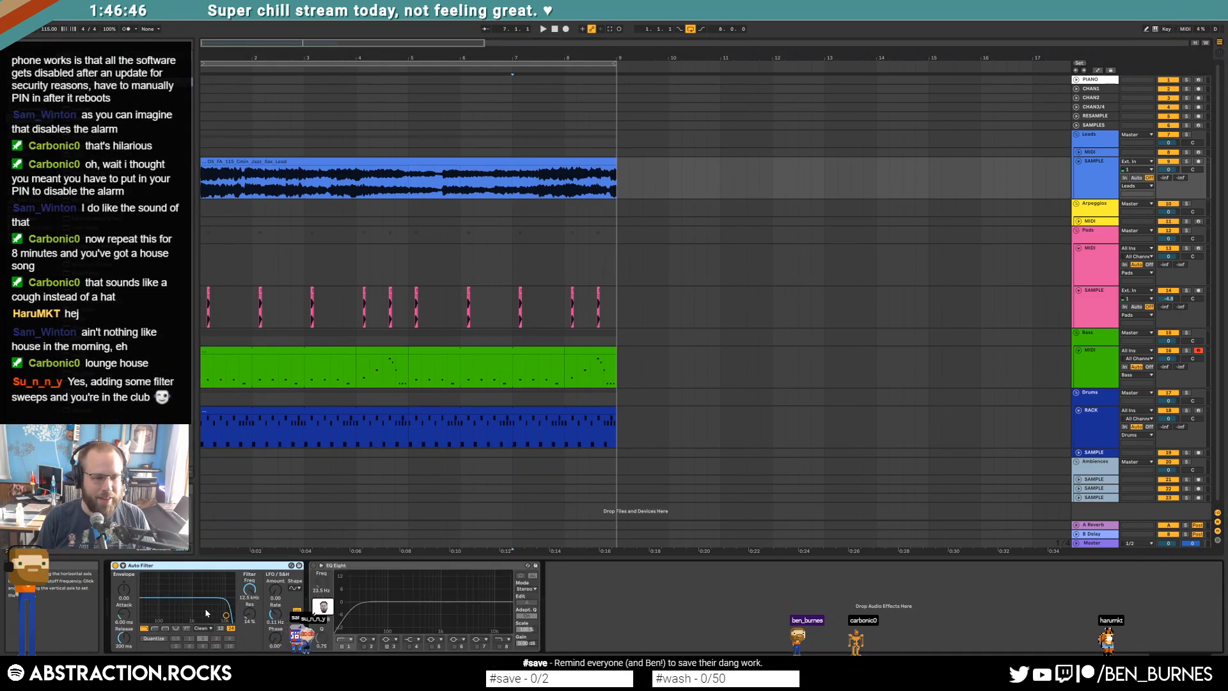
left_click_drag(206, 613, 202, 618)
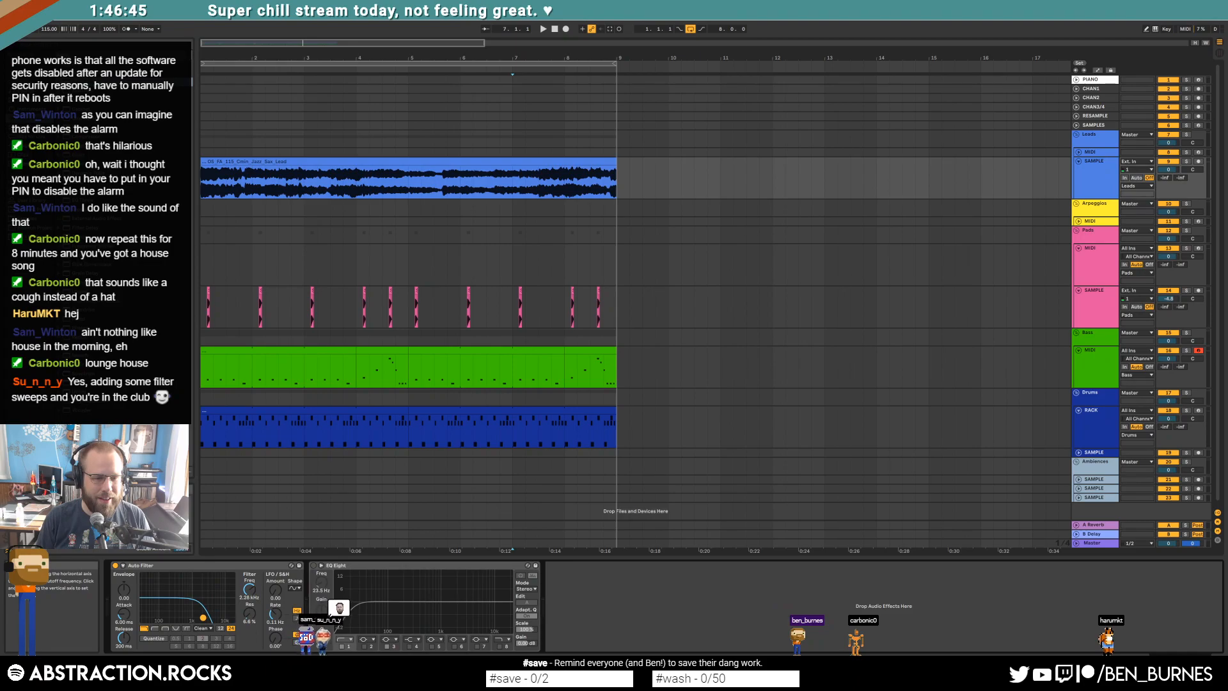
left_click(437, 566)
key("Delete")
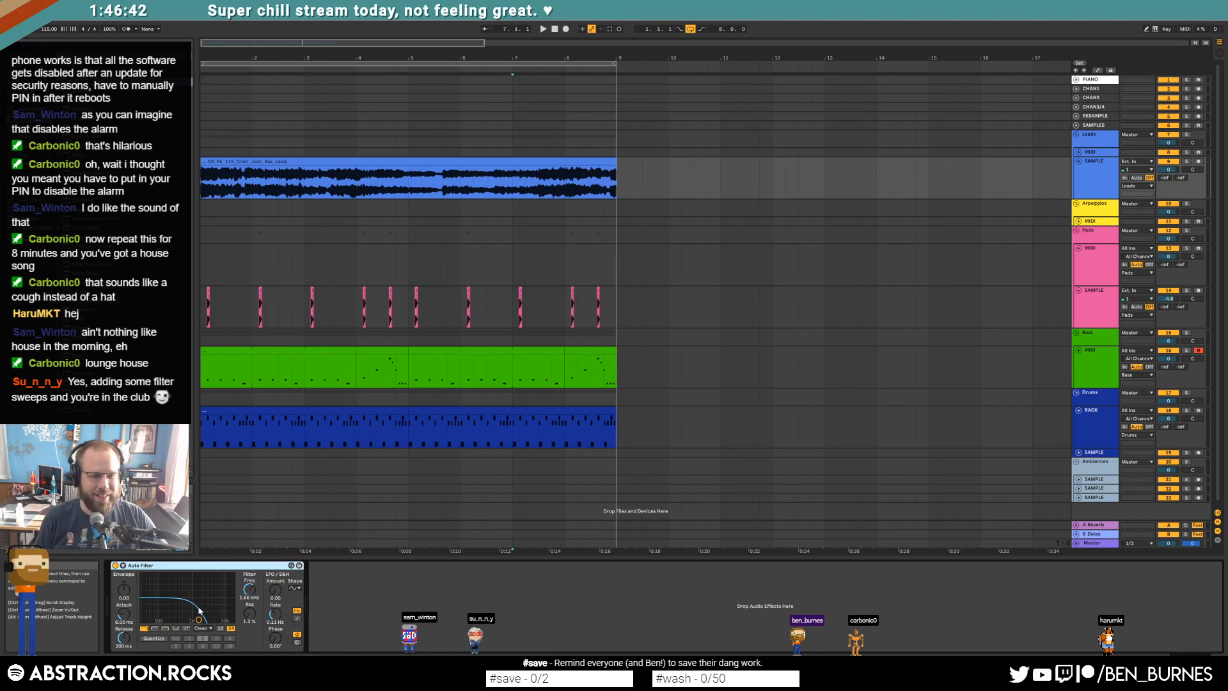
left_click_drag(198, 619, 197, 617)
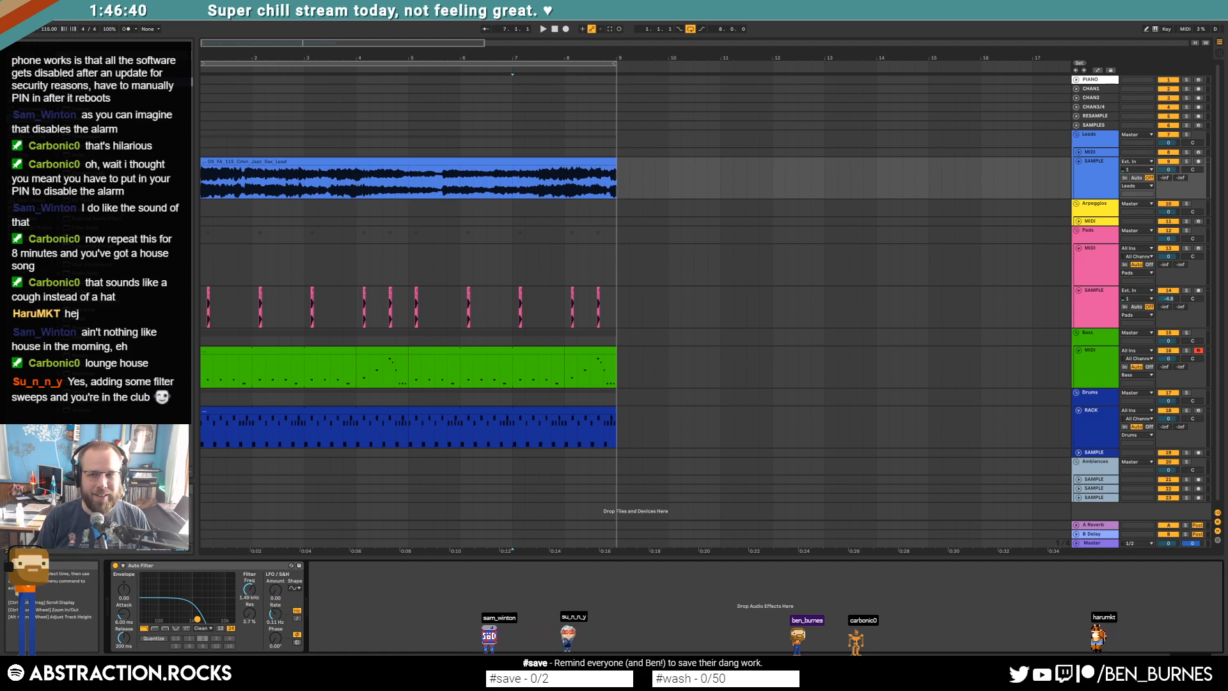
Step: Play the loop and lower the sax track's volume to about -13 dB
left_click(543, 29)
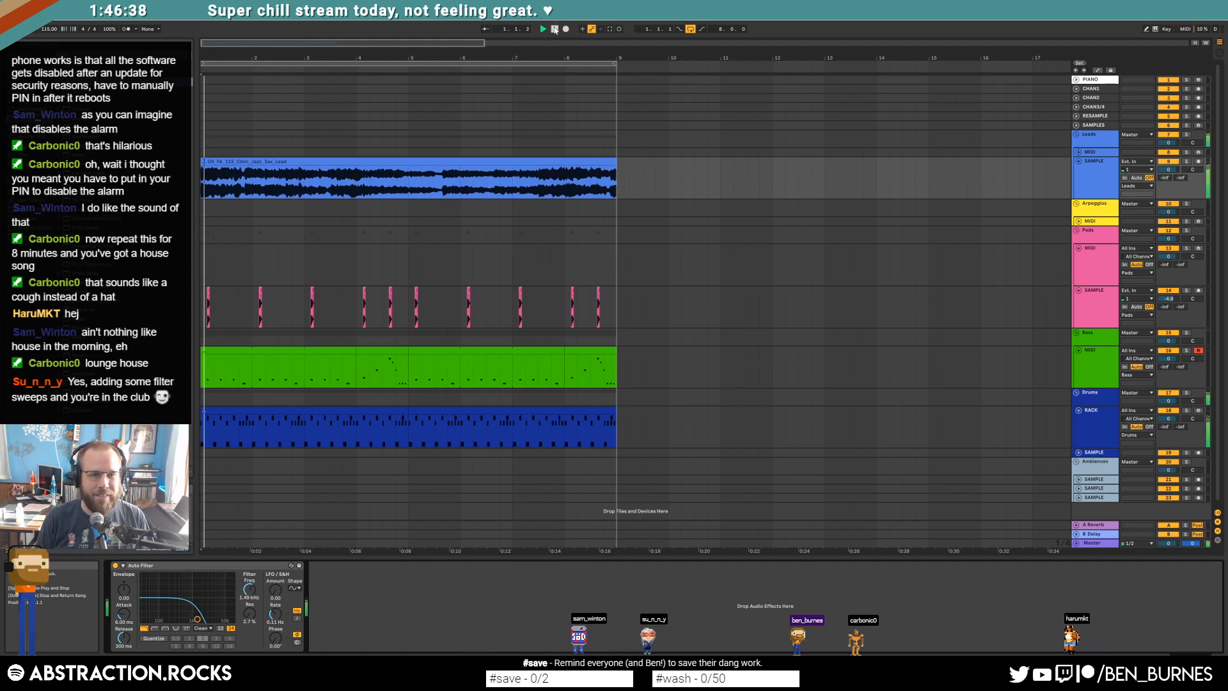
left_click_drag(1169, 170, 1168, 206)
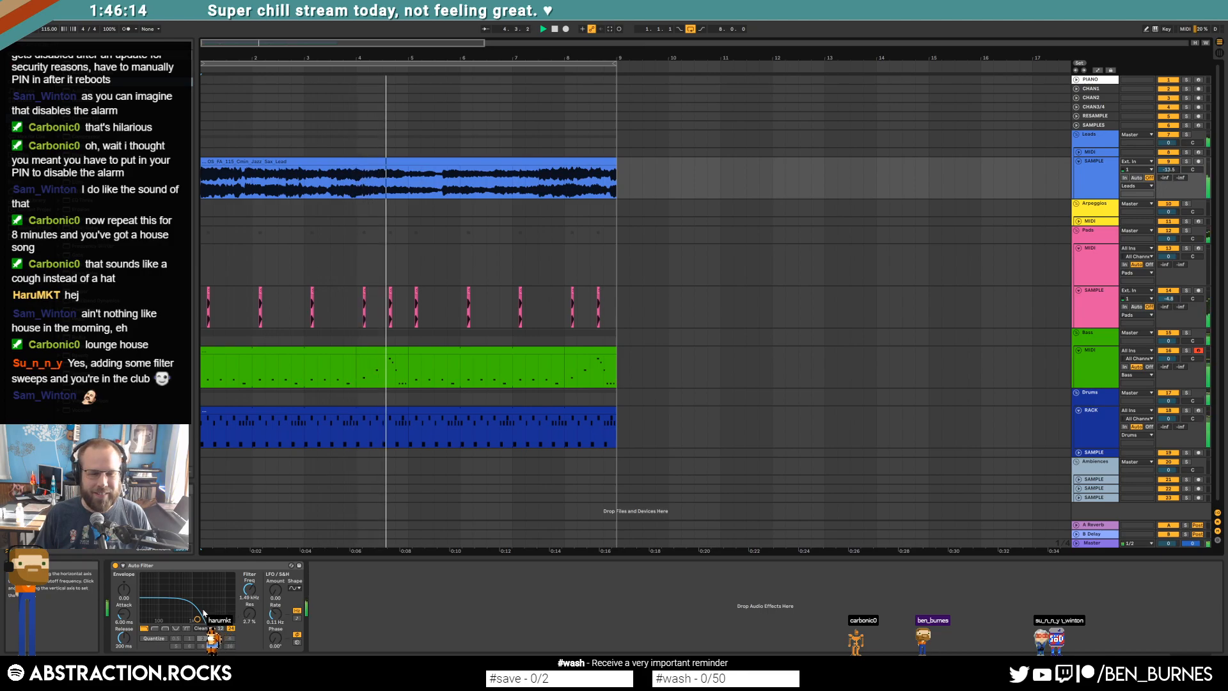
Step: Raise the sax Auto Filter's cutoff to about 5.9 kHz, bypass it for comparison, and delete the device
left_click_drag(197, 619, 211, 612)
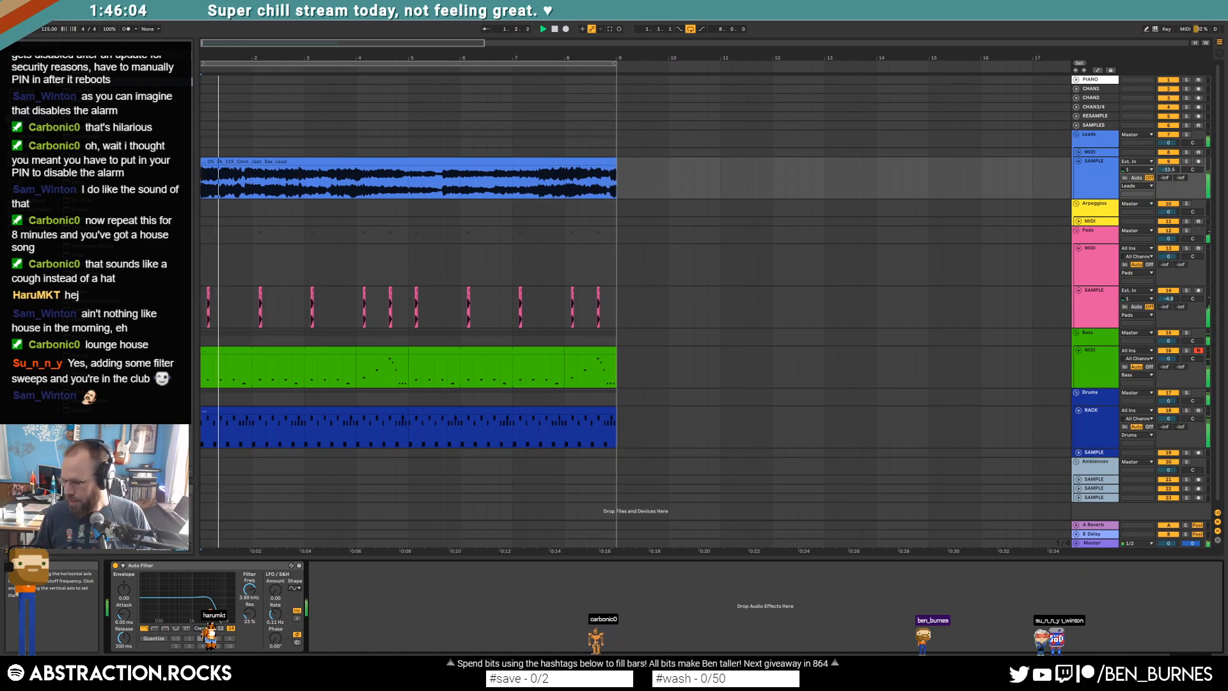
left_click_drag(211, 613, 216, 614)
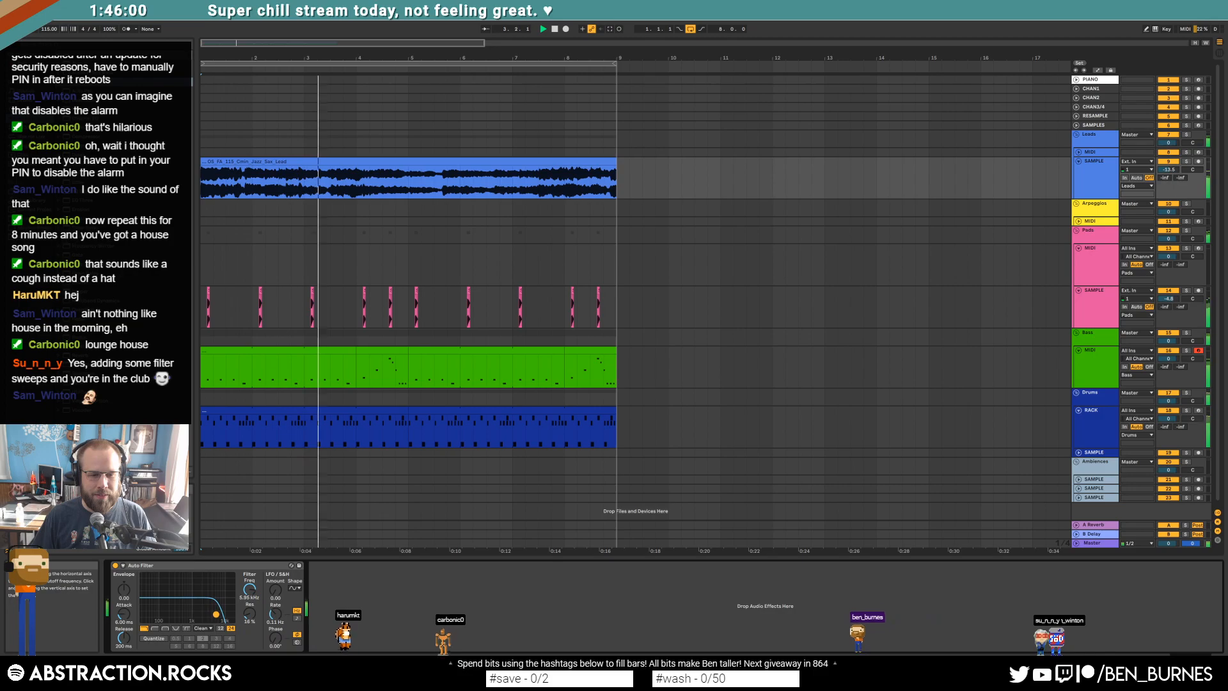
left_click(116, 566)
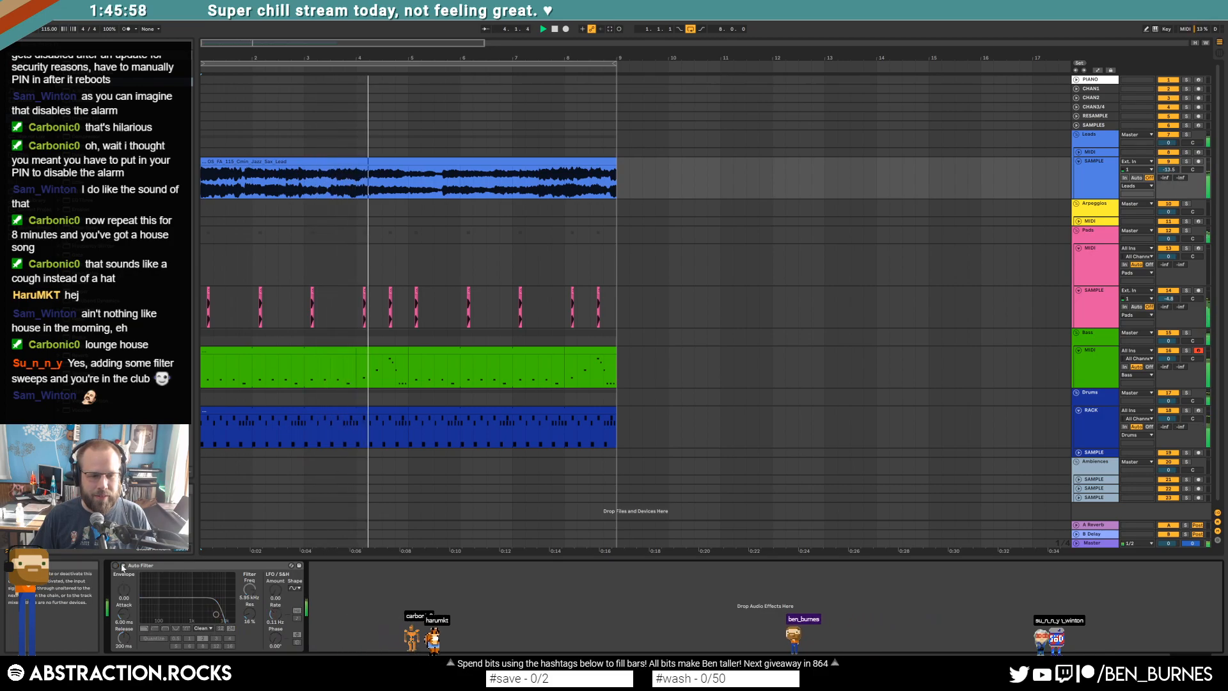
left_click(164, 563)
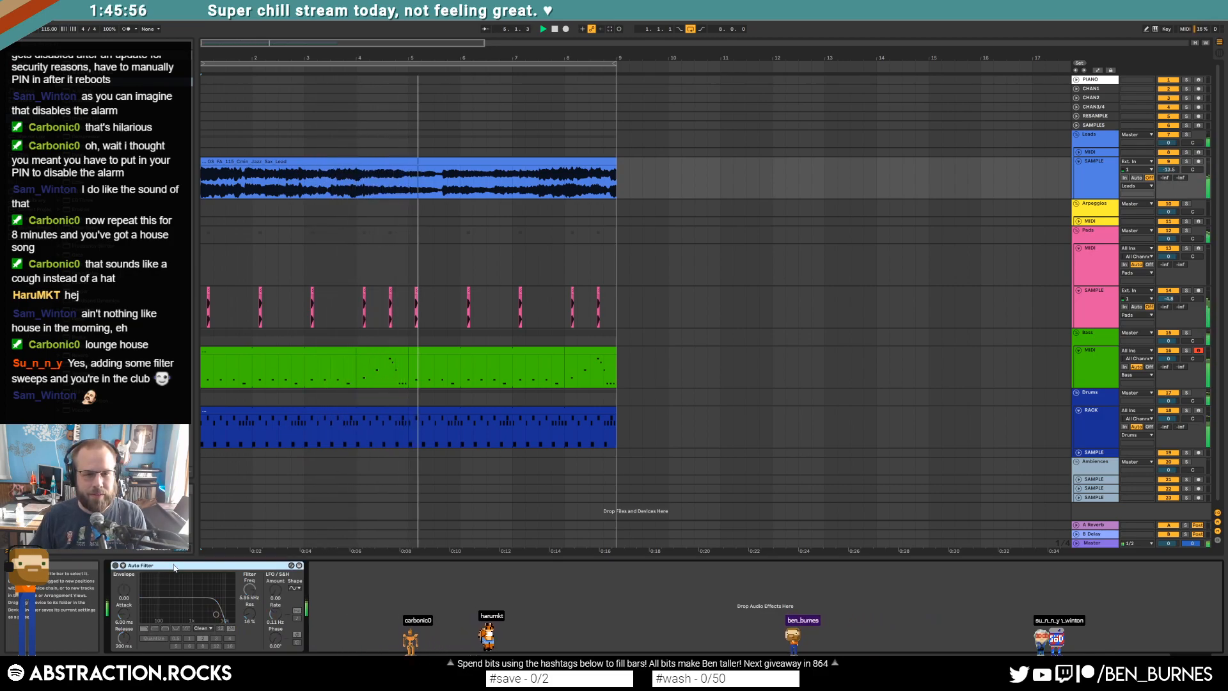
key("Delete")
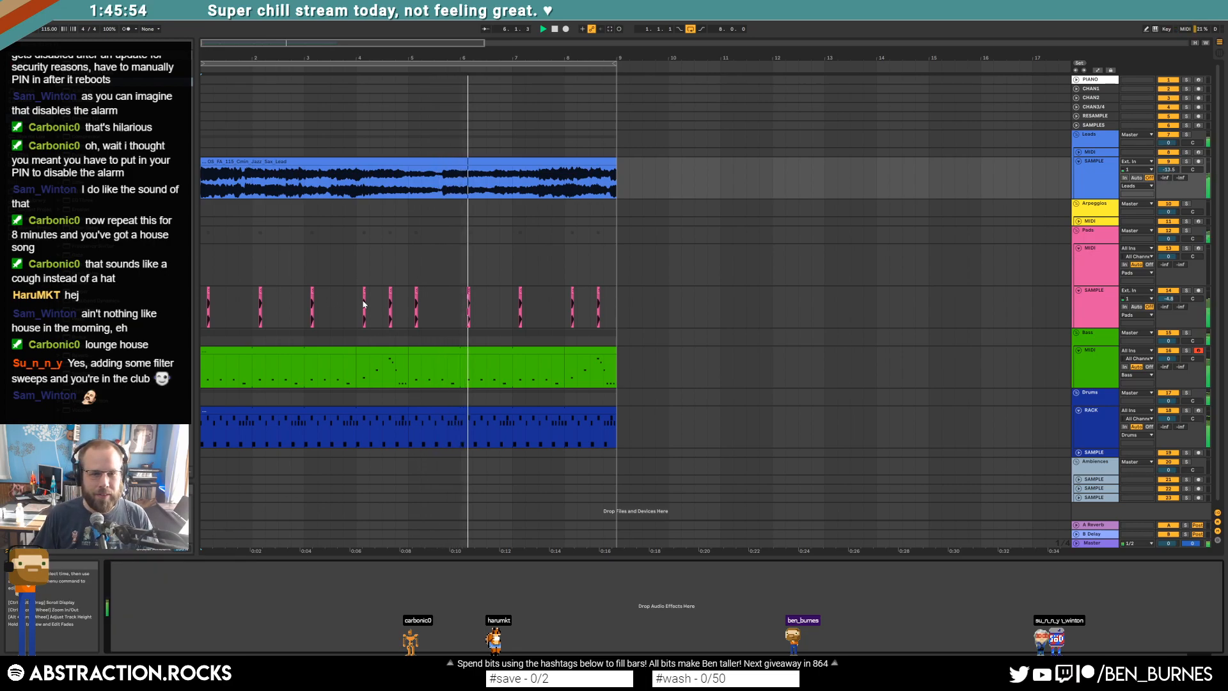
Step: Stop playback and add a Compressor to the sax track, sidechained from the drum RACK's kick chain at Post Mixer
left_click(356, 162)
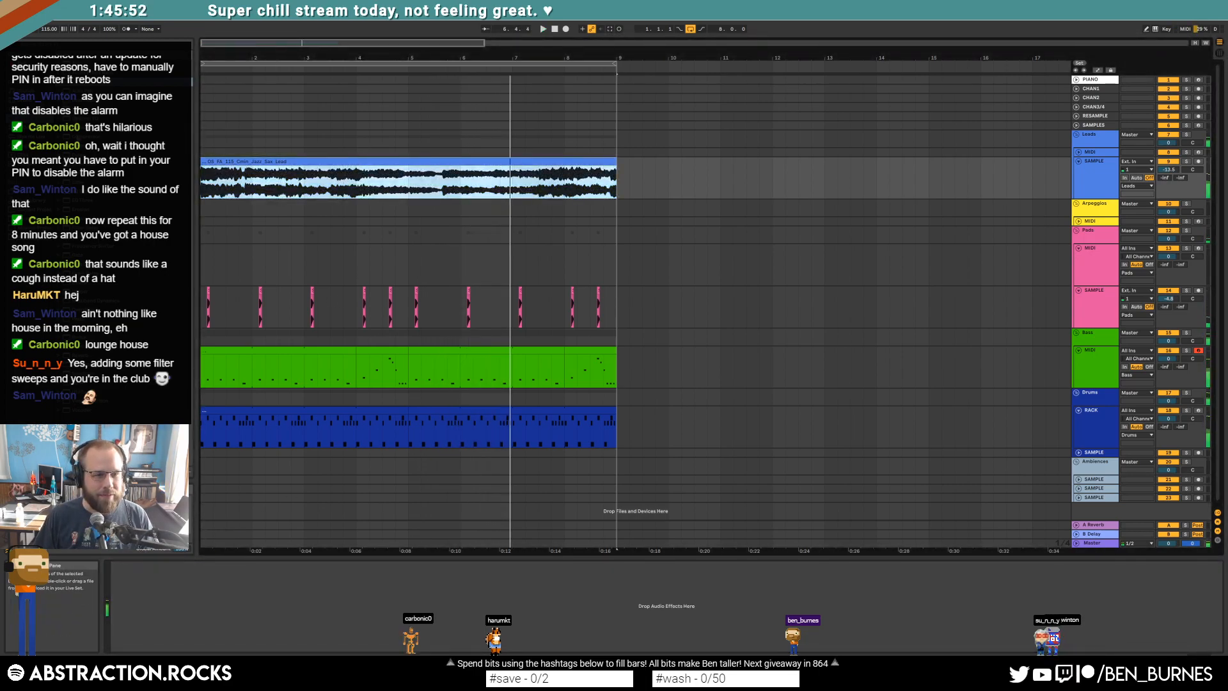
left_click(318, 202)
left_click(452, 275)
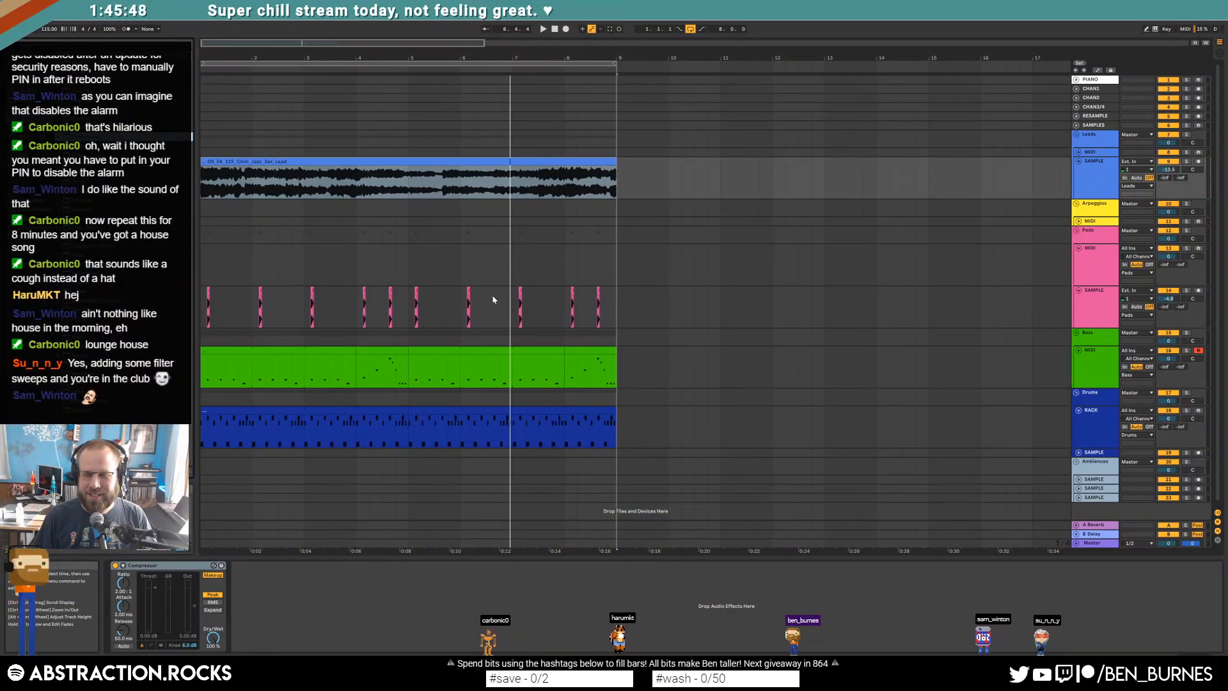
left_click(123, 566)
left_click(130, 588)
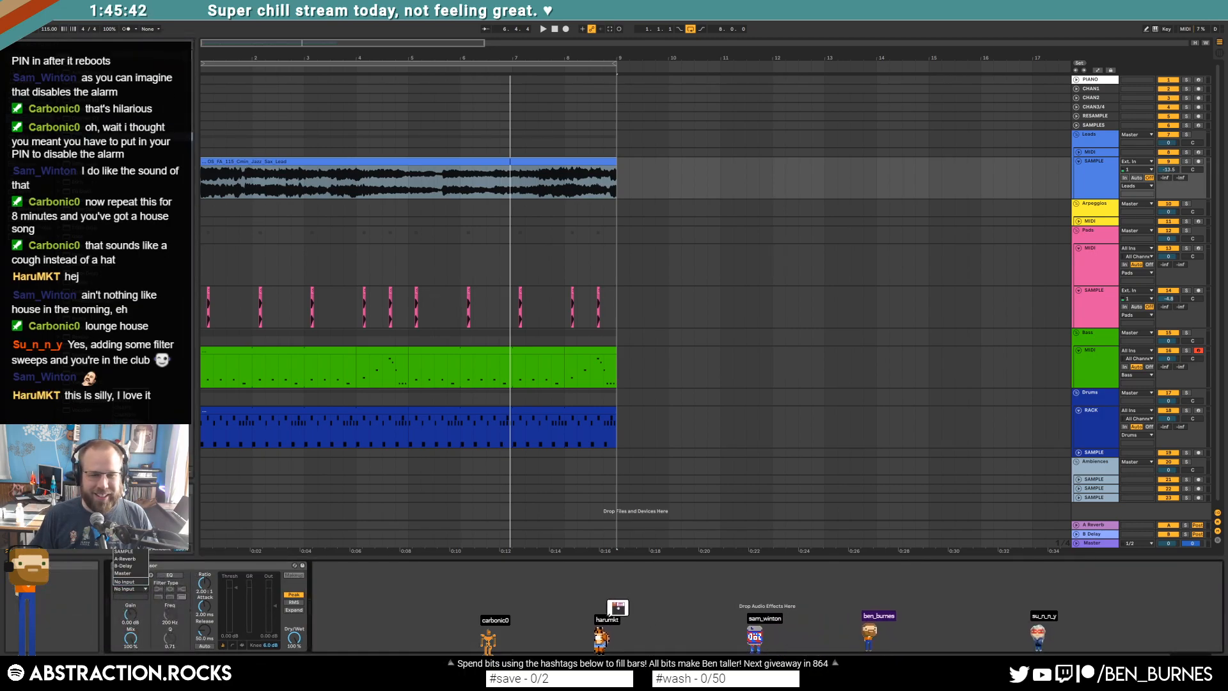
left_click(125, 515)
left_click(133, 596)
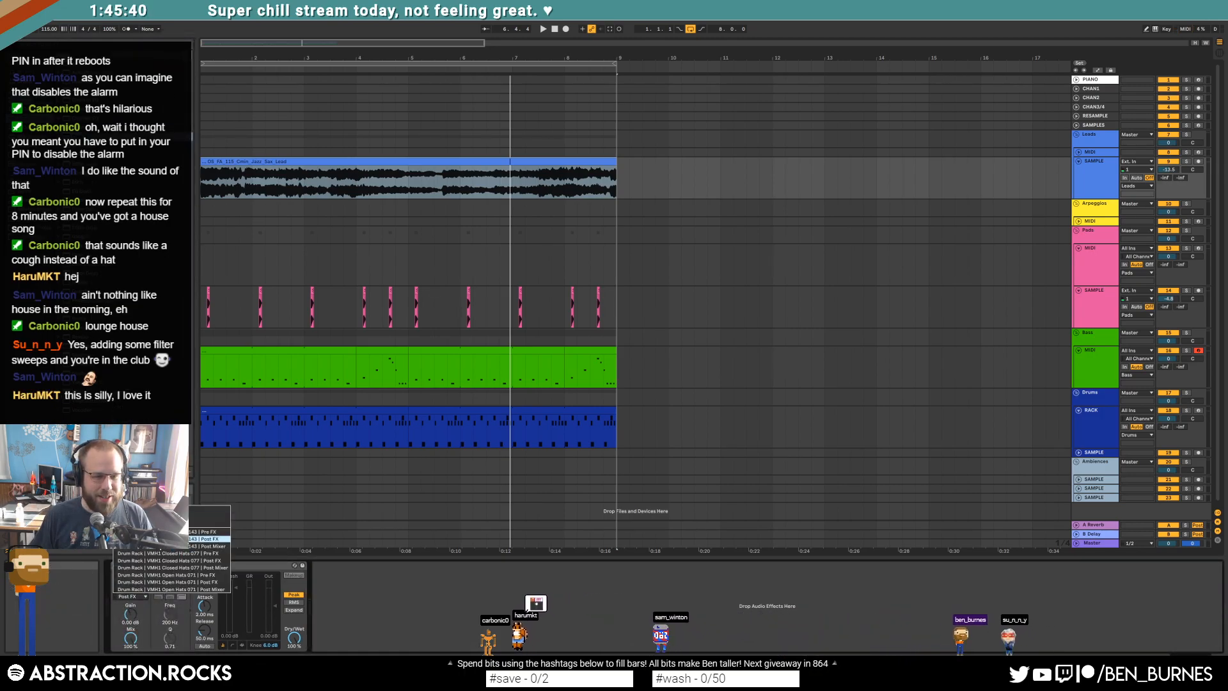
left_click(160, 546)
Step: Lower the sax Compressor's threshold and adjust its release while the loop plays, shaping the sidechain ducking
left_click_drag(235, 589, 235, 622)
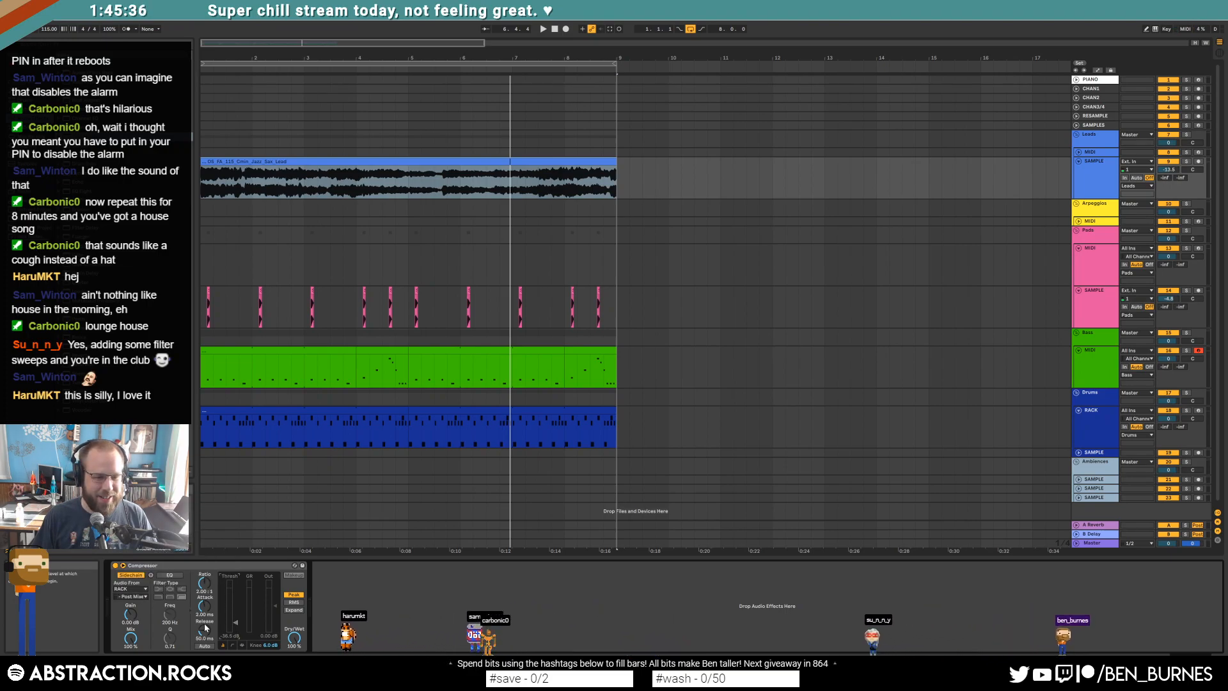
left_click(556, 30)
key("space")
left_click_drag(204, 630, 204, 598)
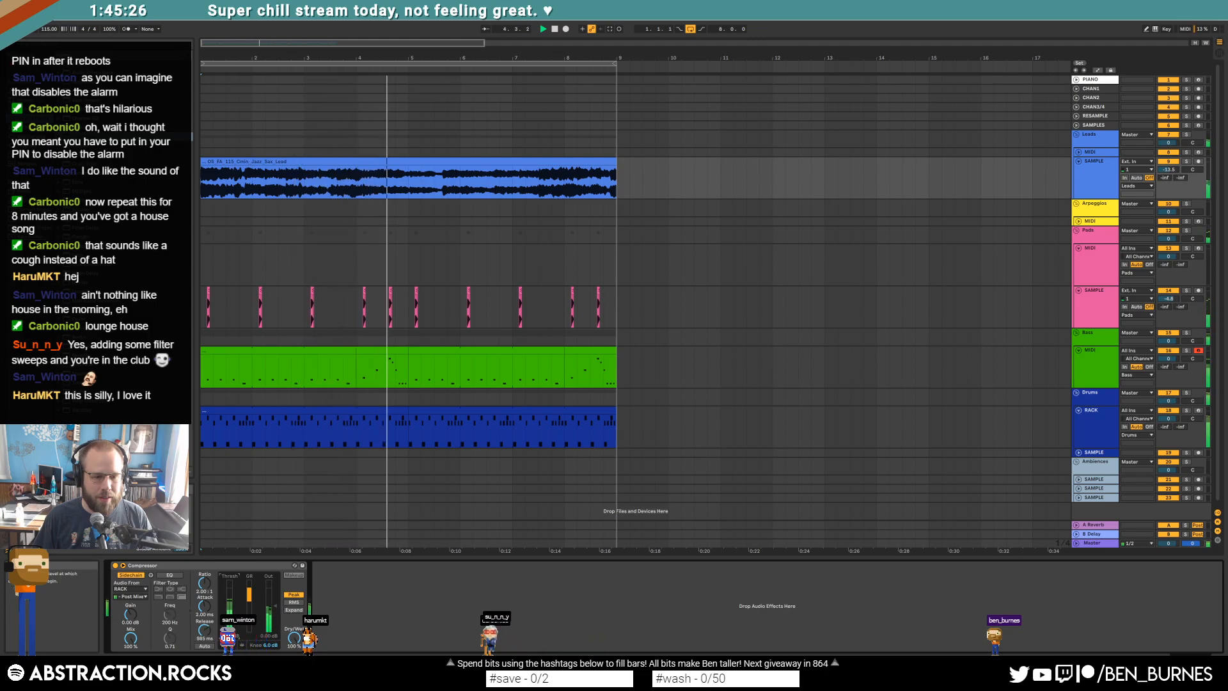
left_click_drag(204, 630, 204, 642)
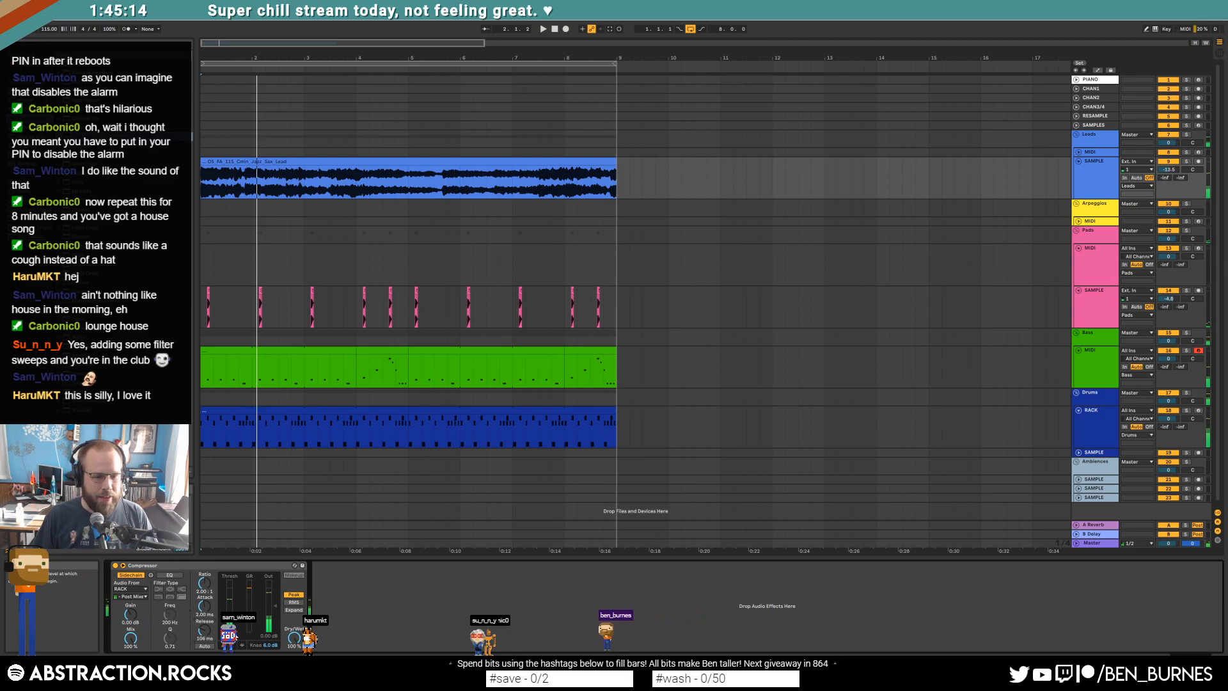
left_click(605, 180)
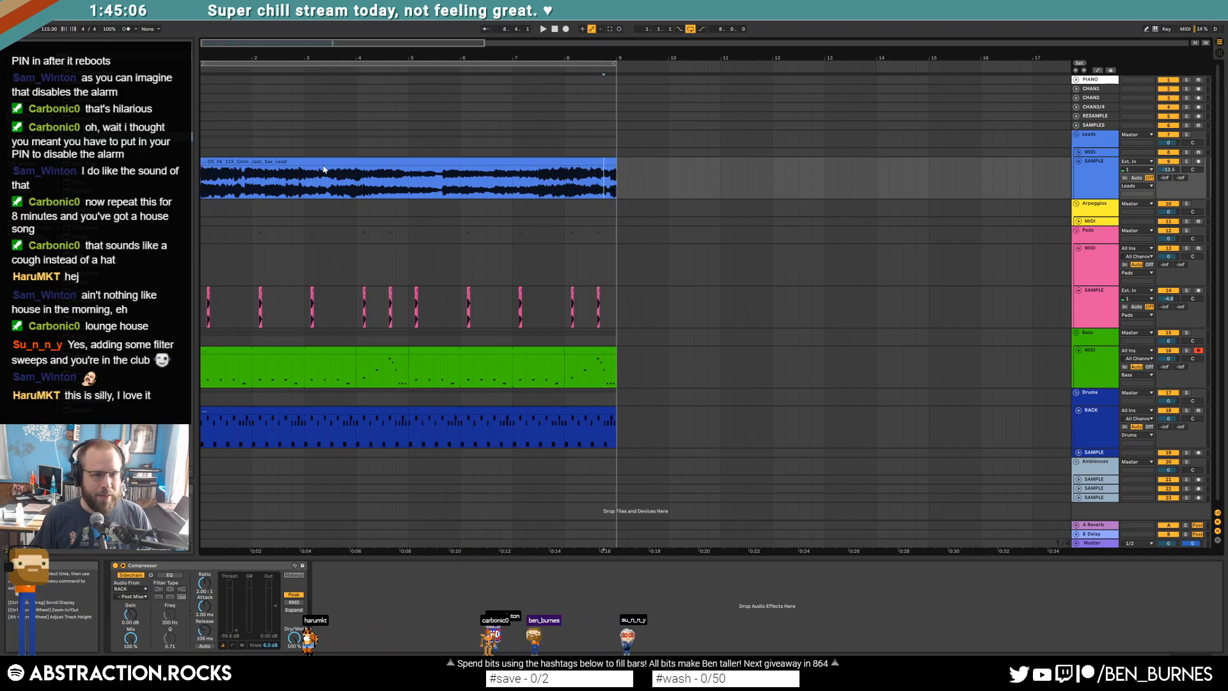
Step: Add an Auto Filter before the Compressor on the sax track, set it to notch, and play the loop
left_click(344, 162)
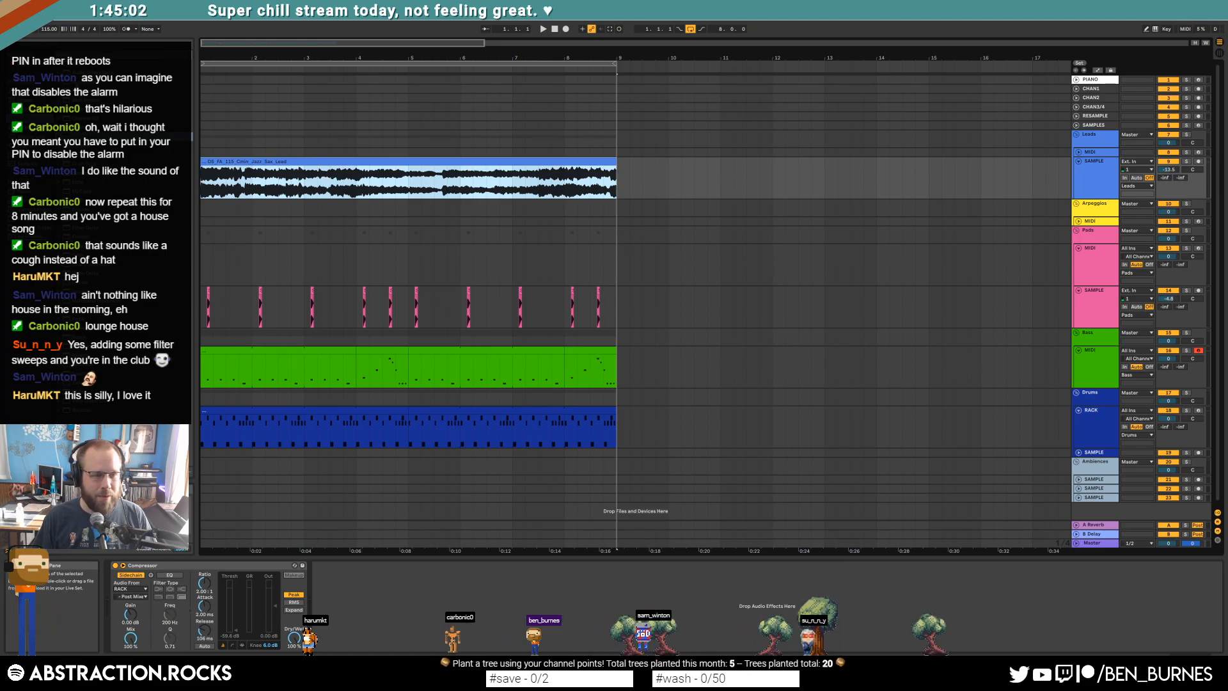
left_click_drag(90, 82, 194, 608)
left_click(176, 629)
key("space")
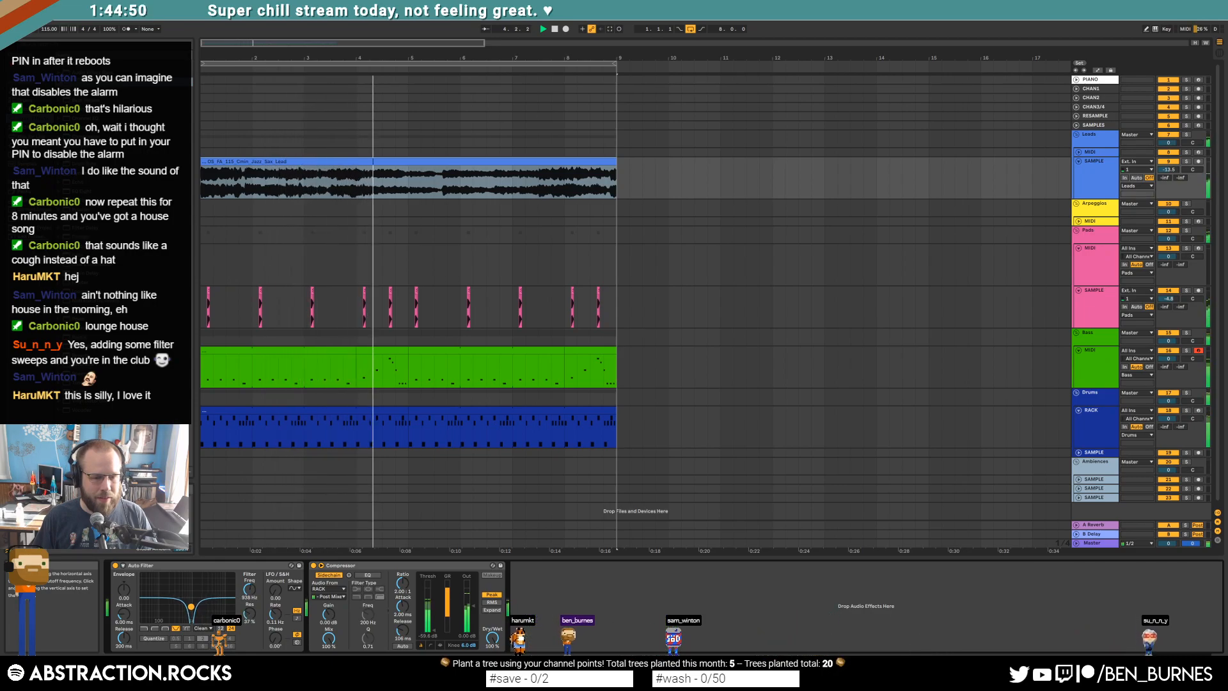
Step: Set the notch to about 1.72 kHz with an LFO amount of about 13.1, and raise the Compressor's threshold
mouse_move(193, 604)
left_mouse_down()
mouse_move(192, 618)
mouse_move(204, 610)
left_mouse_up()
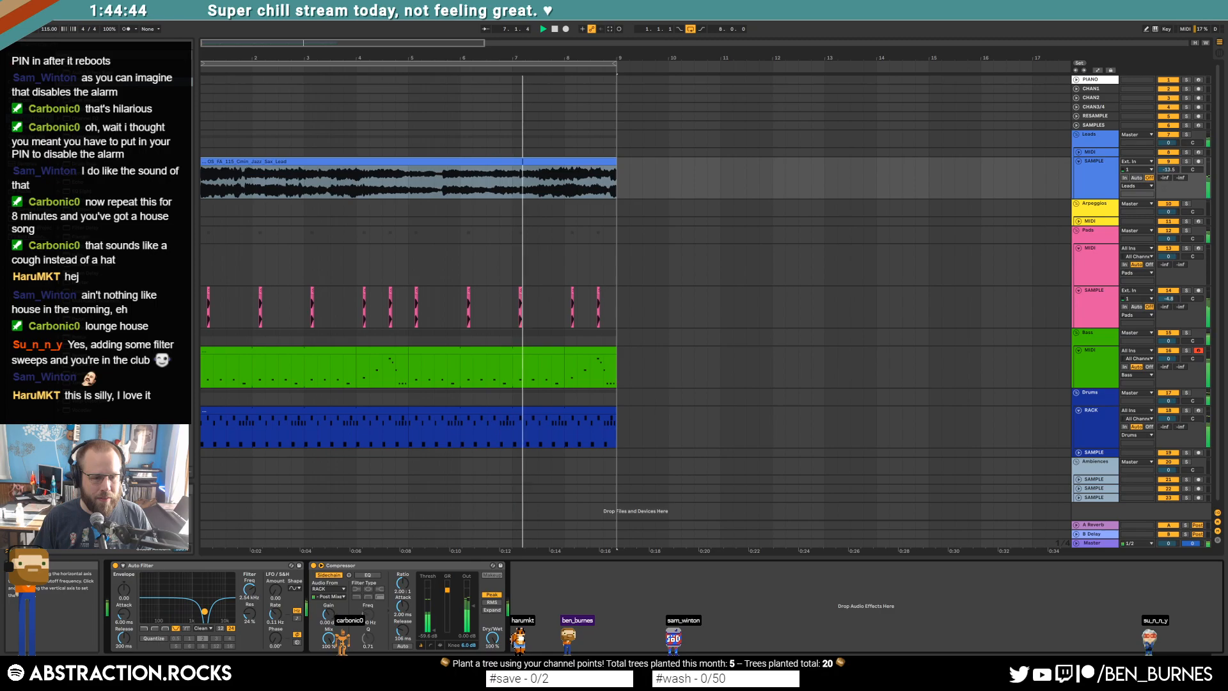
left_click_drag(275, 590, 275, 574)
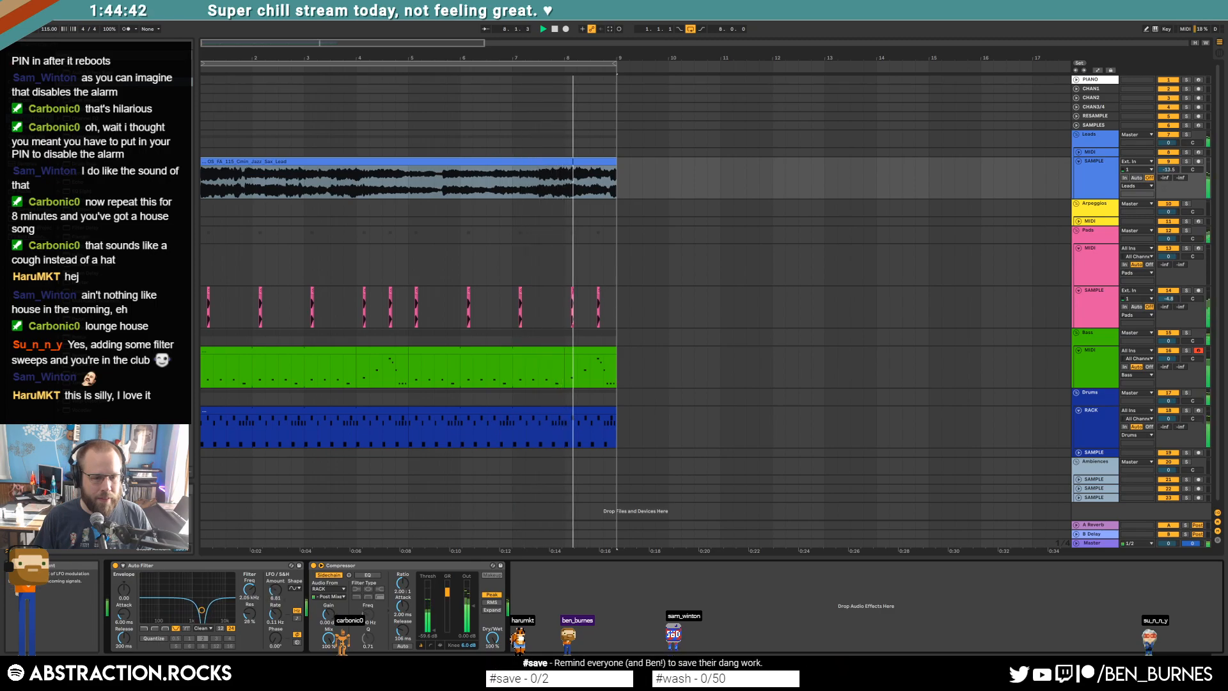
left_click_drag(202, 610, 199, 613)
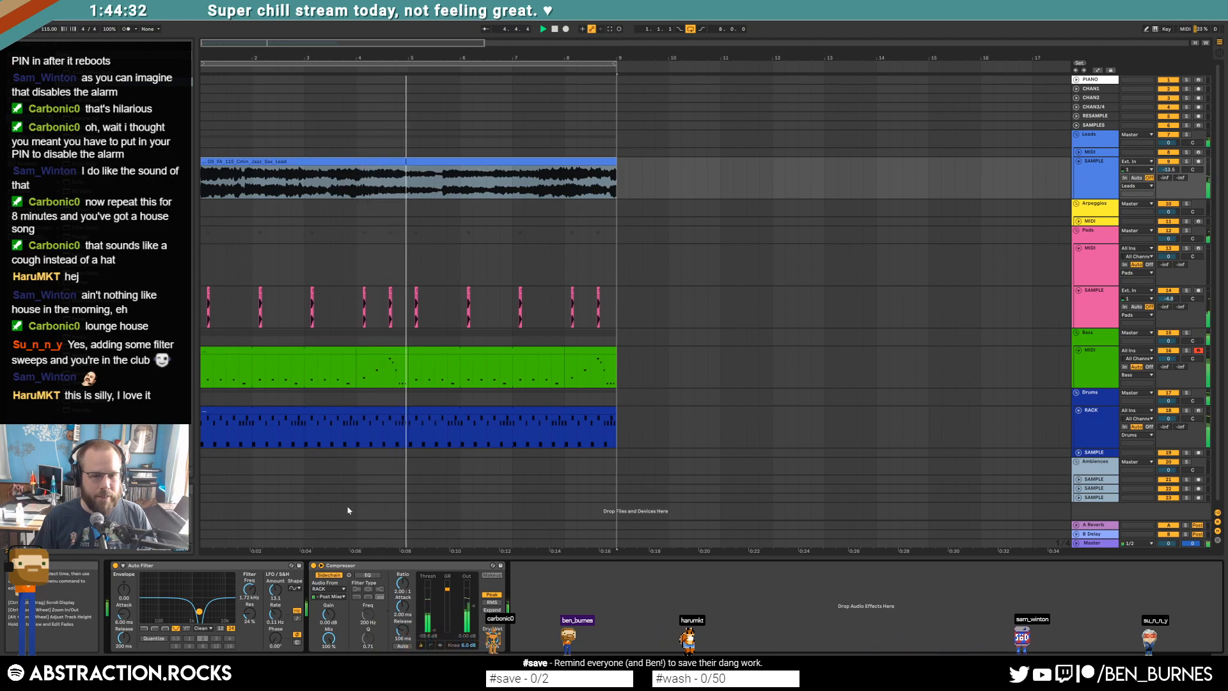
left_click_drag(434, 630, 434, 625)
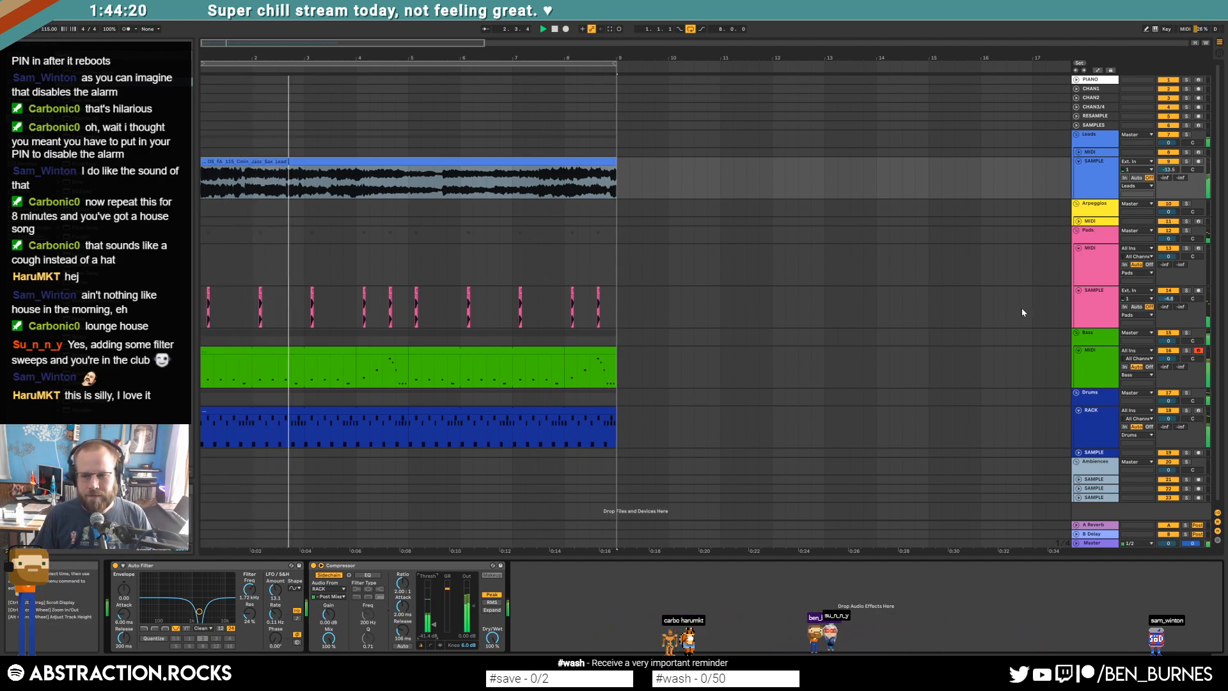
Step: Unfold the Arpeggios MIDI track and delete the empty MIDI track from the Pads group
left_click(1078, 221)
left_click(1106, 225)
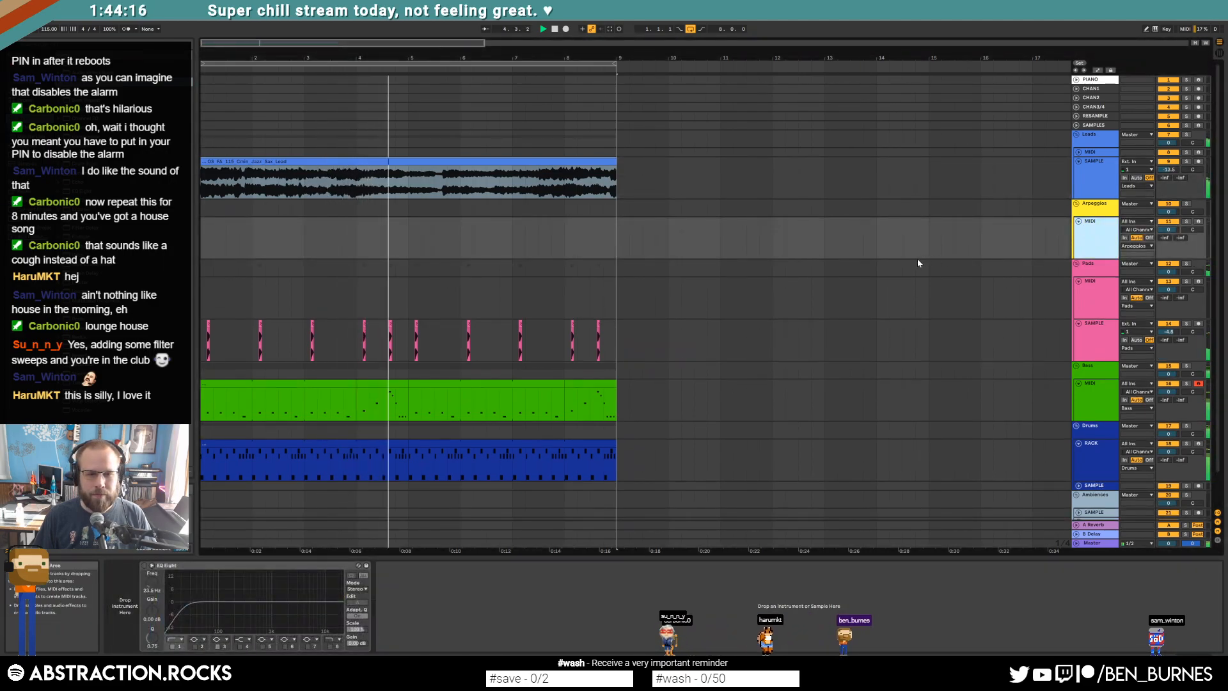
left_click(1096, 306)
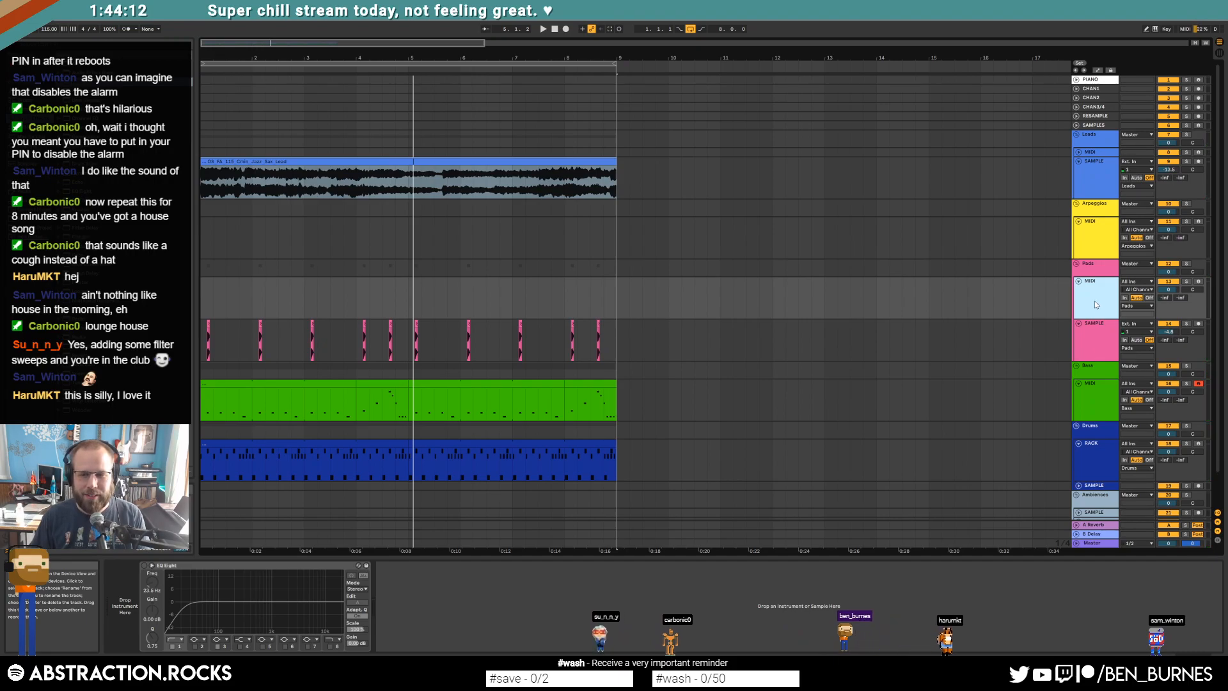
key("Delete")
left_click(1081, 240)
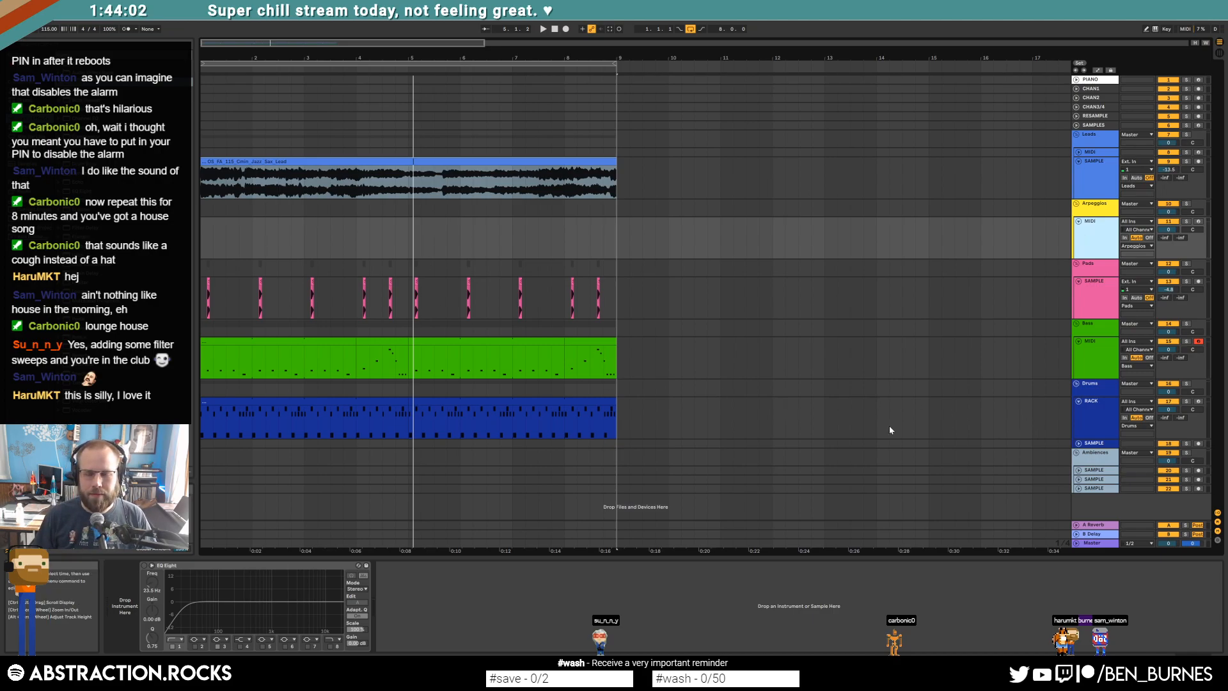
Step: Delete the empty MIDI track from the Leads group
left_click_drag(310, 44, 310, 30)
left_click(1084, 239)
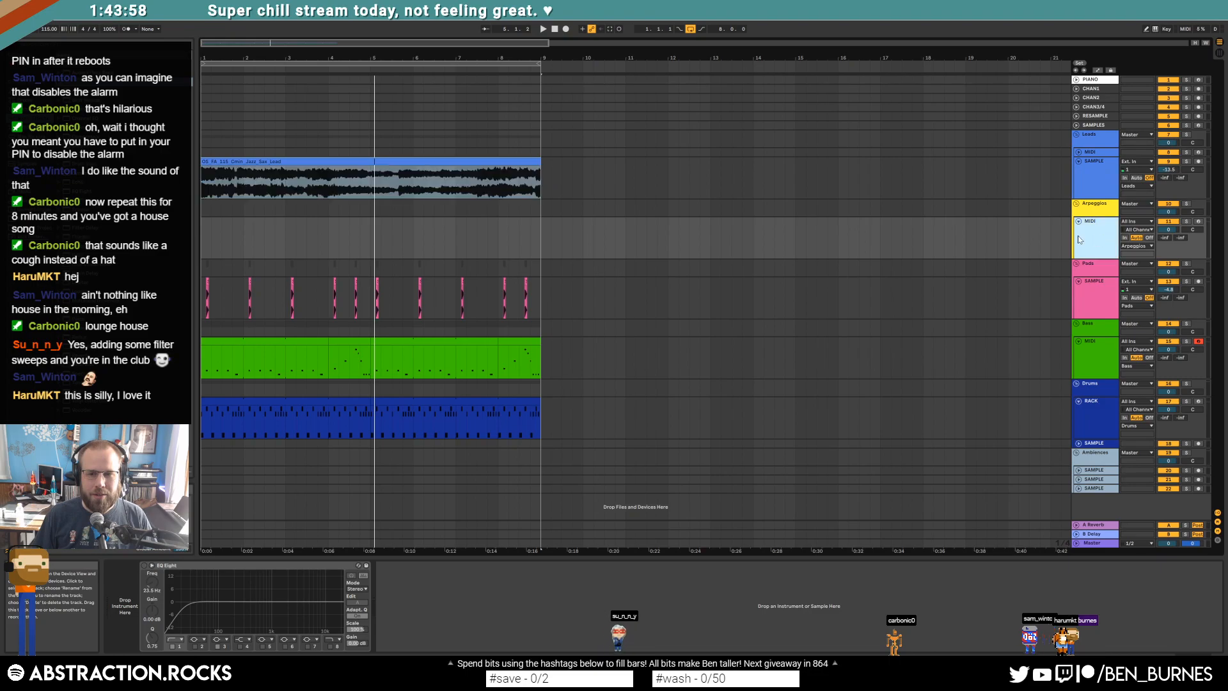
left_click(1098, 154)
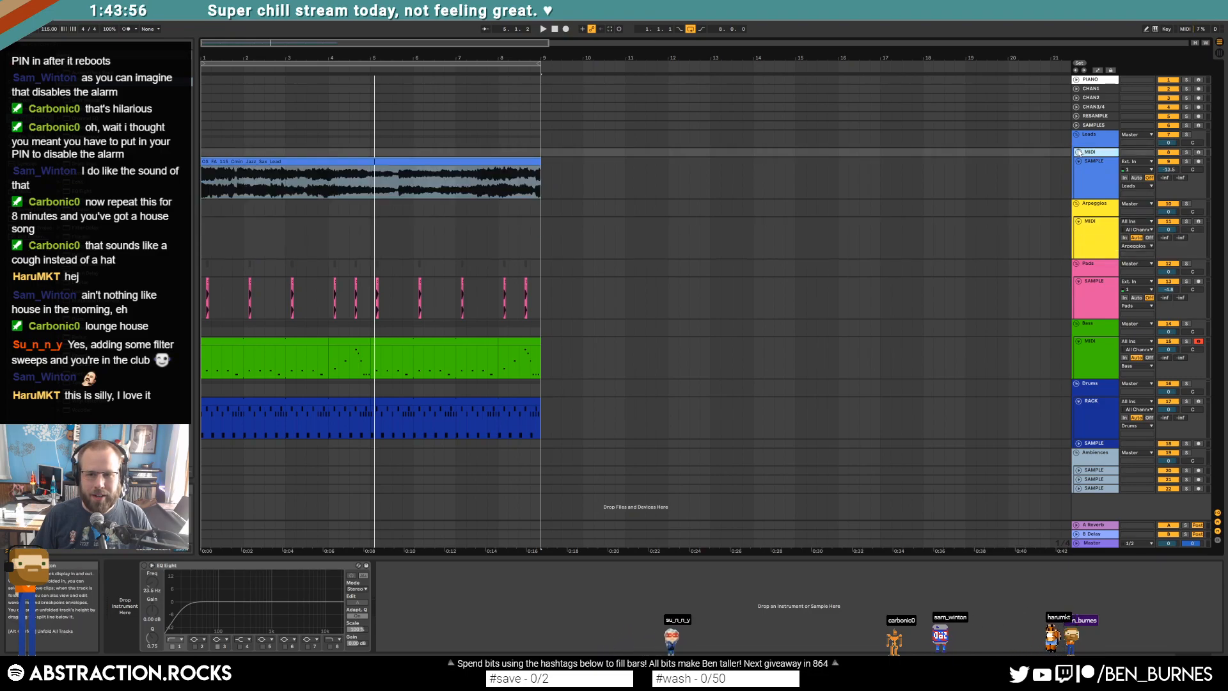
key("Delete")
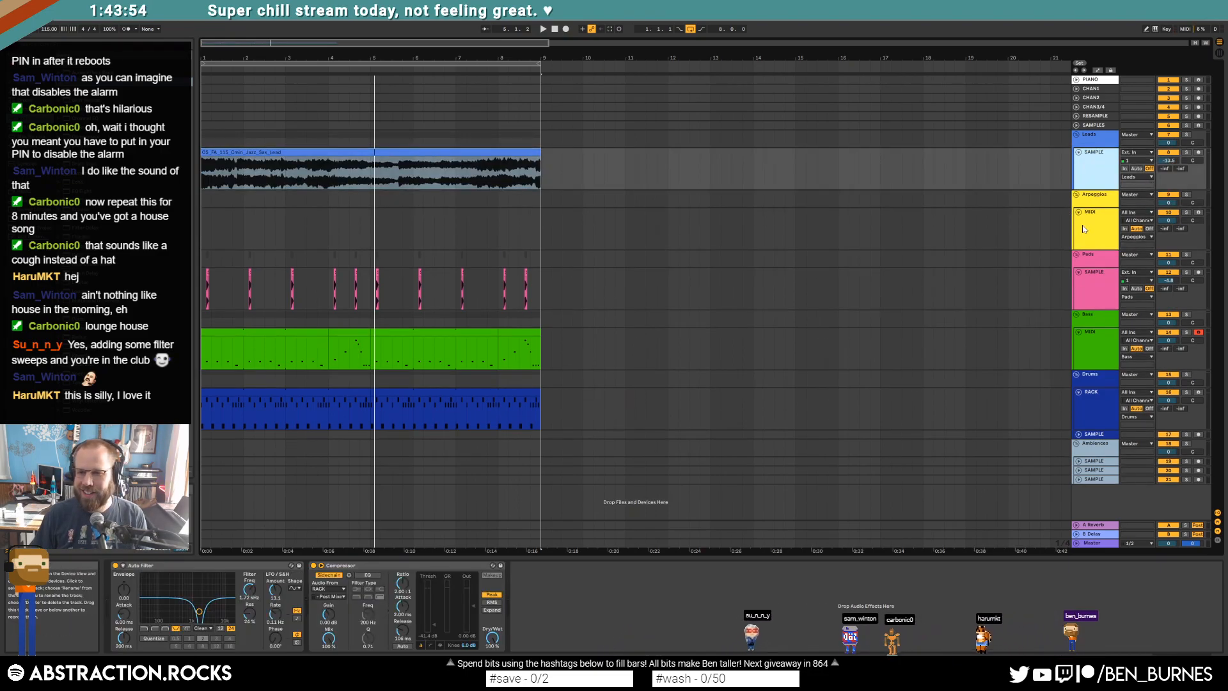
Step: Select all clips in the eight-bar loop and duplicate them repeatedly across the arrangement up to bar 249
left_click(1093, 233)
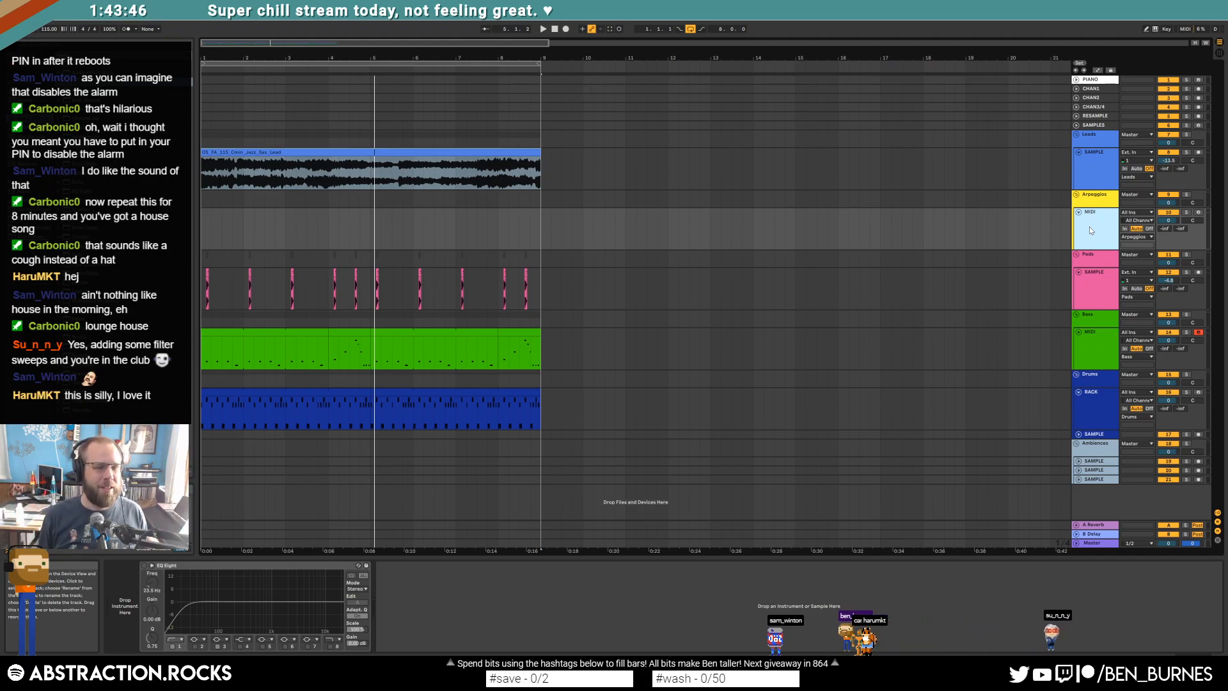
left_click_drag(367, 394, 534, 410)
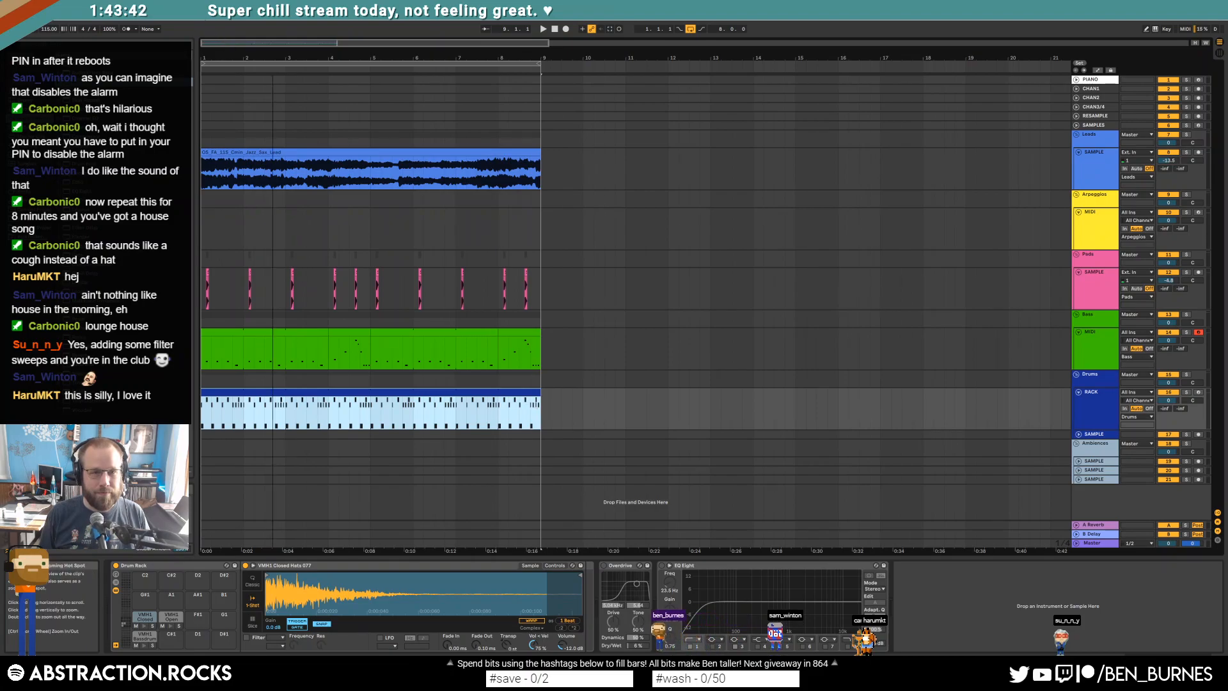
key("minus")
key("minus")
key("minus")
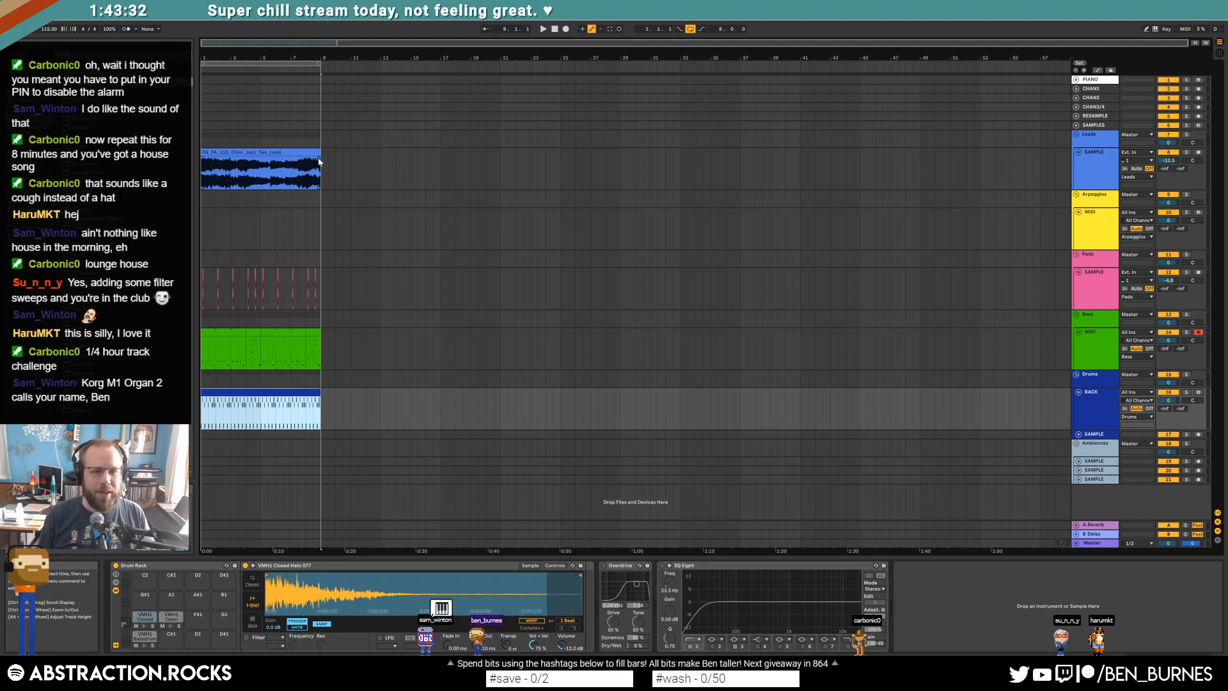
key("ctrl+a")
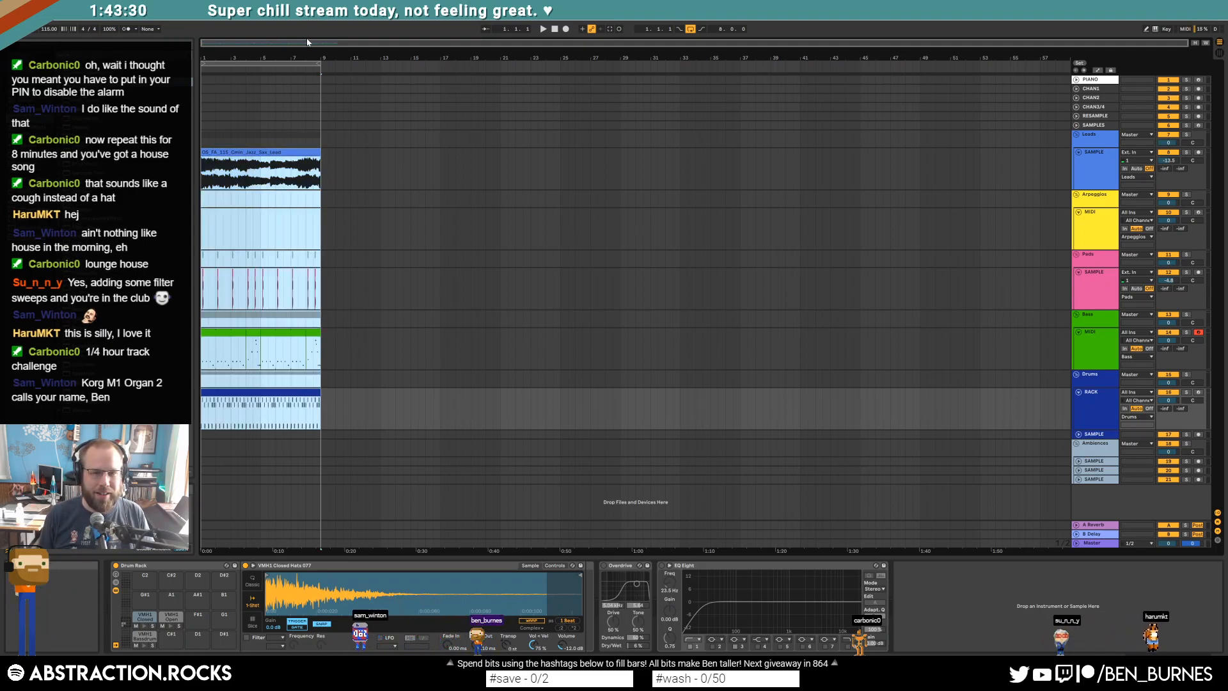
key("ctrl+d")
key("ctrl+d")
key("ctrl+d")
key("ctrl+d")
key("ctrl+d")
key("ctrl+d")
key("ctrl+d")
key("ctrl+d")
key("ctrl+d")
key("ctrl+d")
key("ctrl+d")
key("ctrl+d")
key("ctrl+d")
key("ctrl+d")
key("ctrl+d")
key("ctrl+d")
key("ctrl+d")
key("ctrl+d")
key("ctrl+d")
key("ctrl+d")
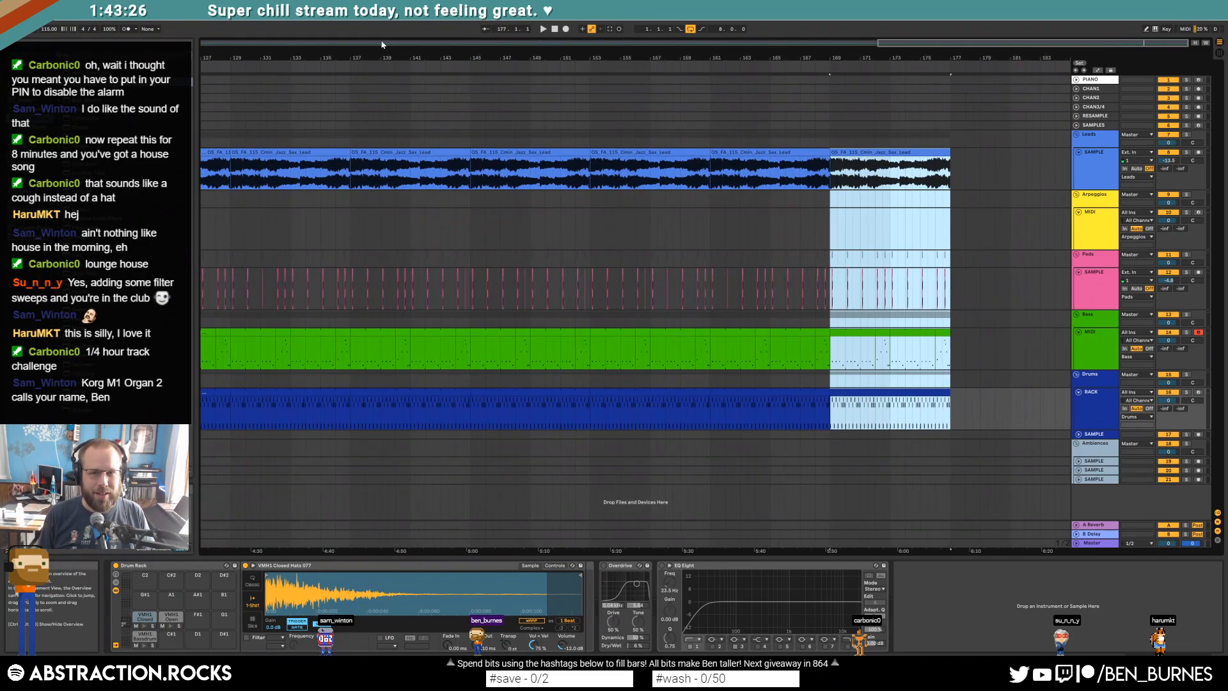
left_click_drag(381, 41, 381, 5)
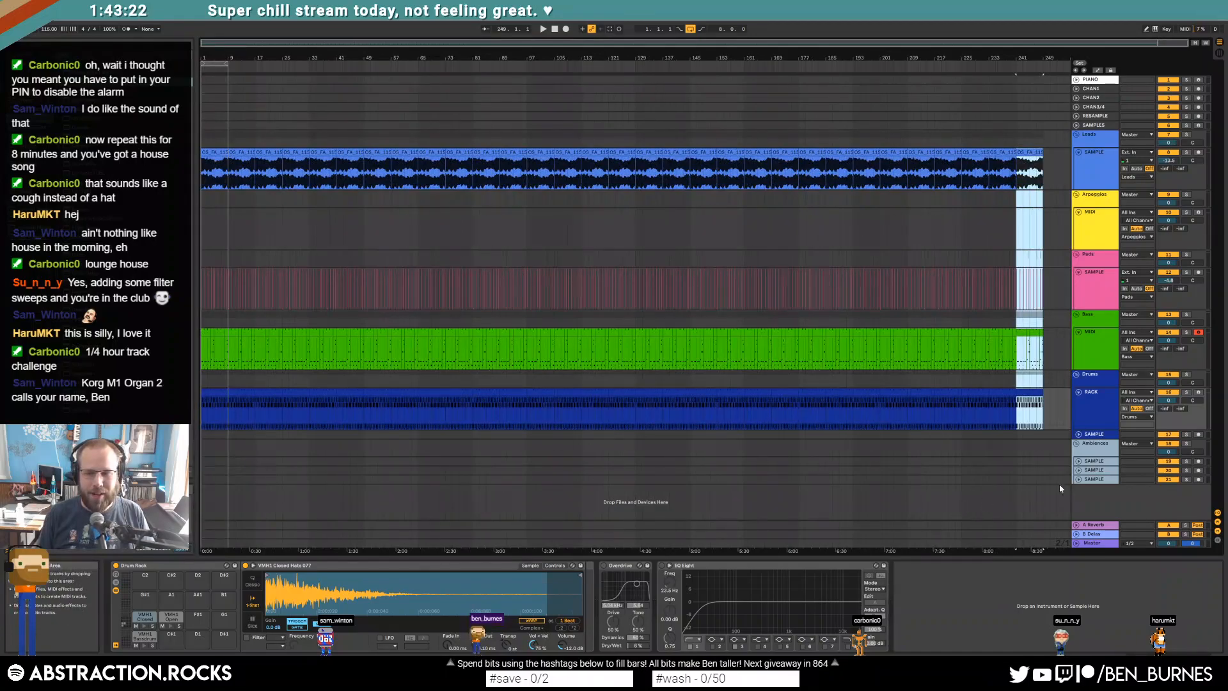
Step: Delete all sax, stab, bass and drum clips from bar 153 to the end of the arrangement
left_click_drag(1041, 413, 717, 162)
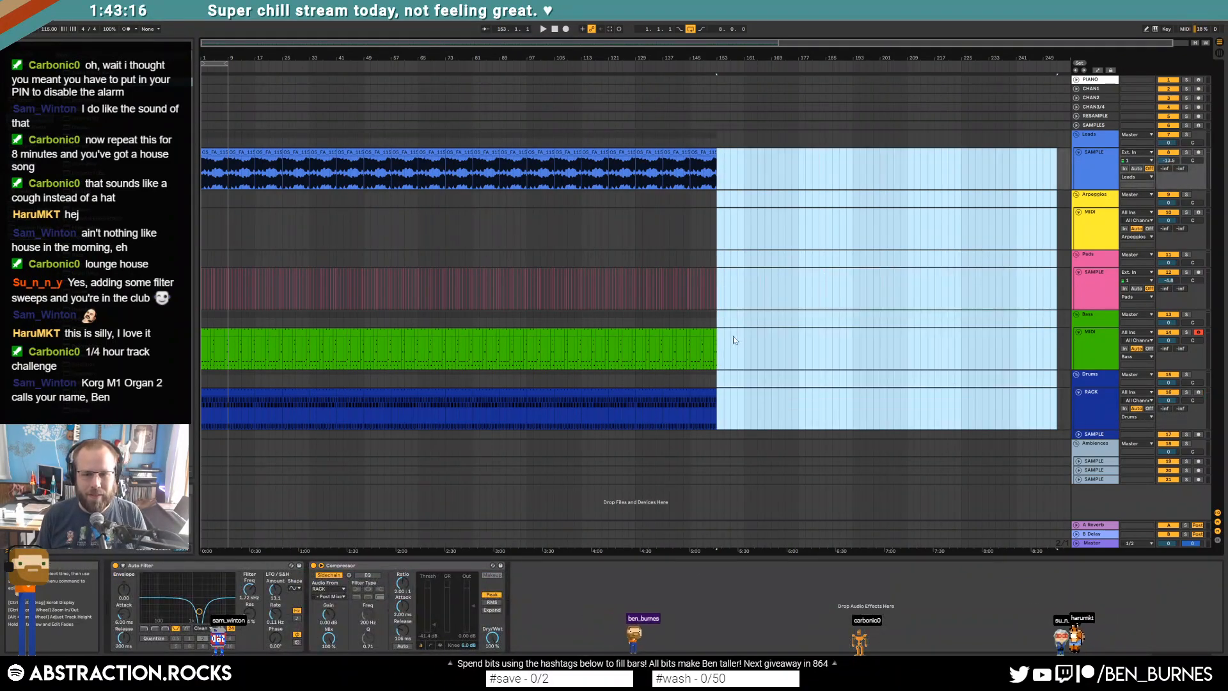
key("Delete")
left_click(738, 370)
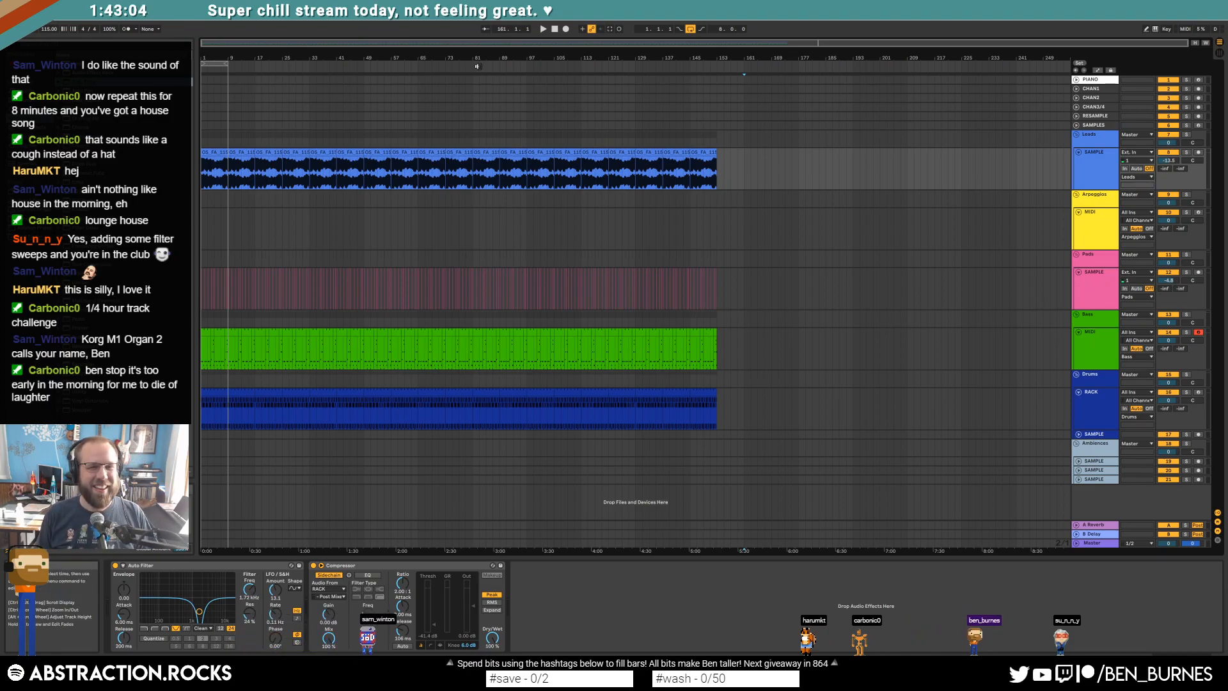
Step: Start saving the Live Set under a new name and browse to Media > Ableton Projects > 2 Hour Tracks 2020 on drive D
key("ctrl+shift+s")
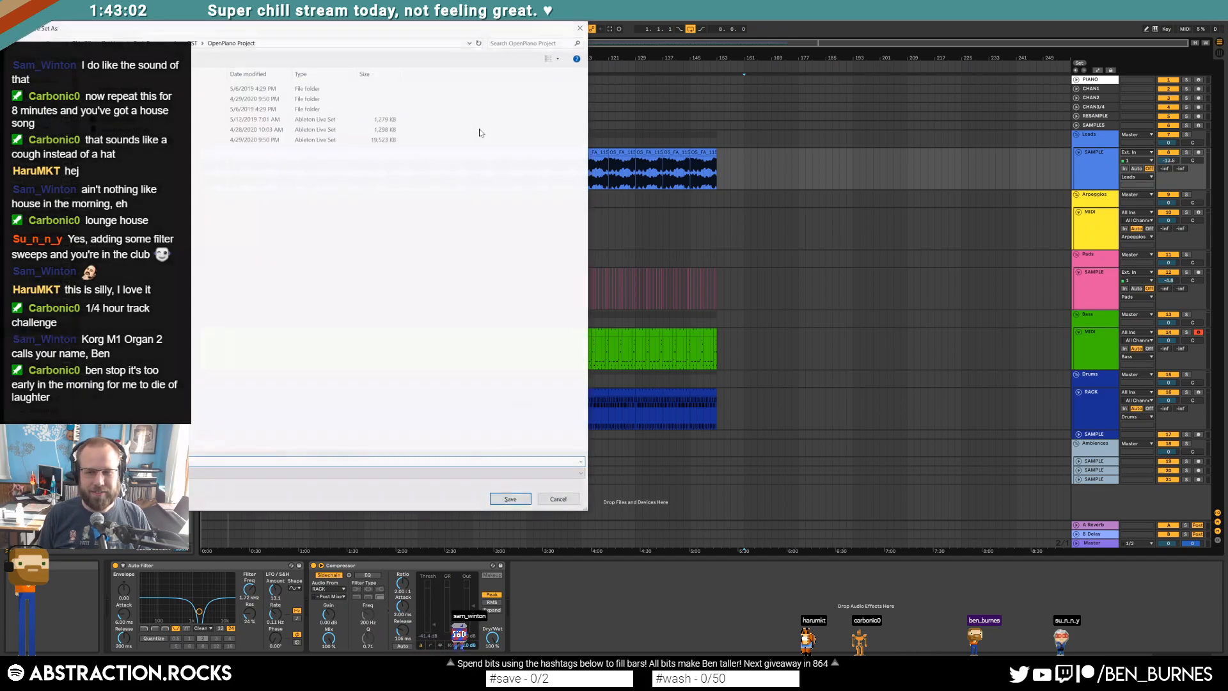
left_click_drag(206, 32, 561, 89)
left_click(502, 102)
left_click(398, 467)
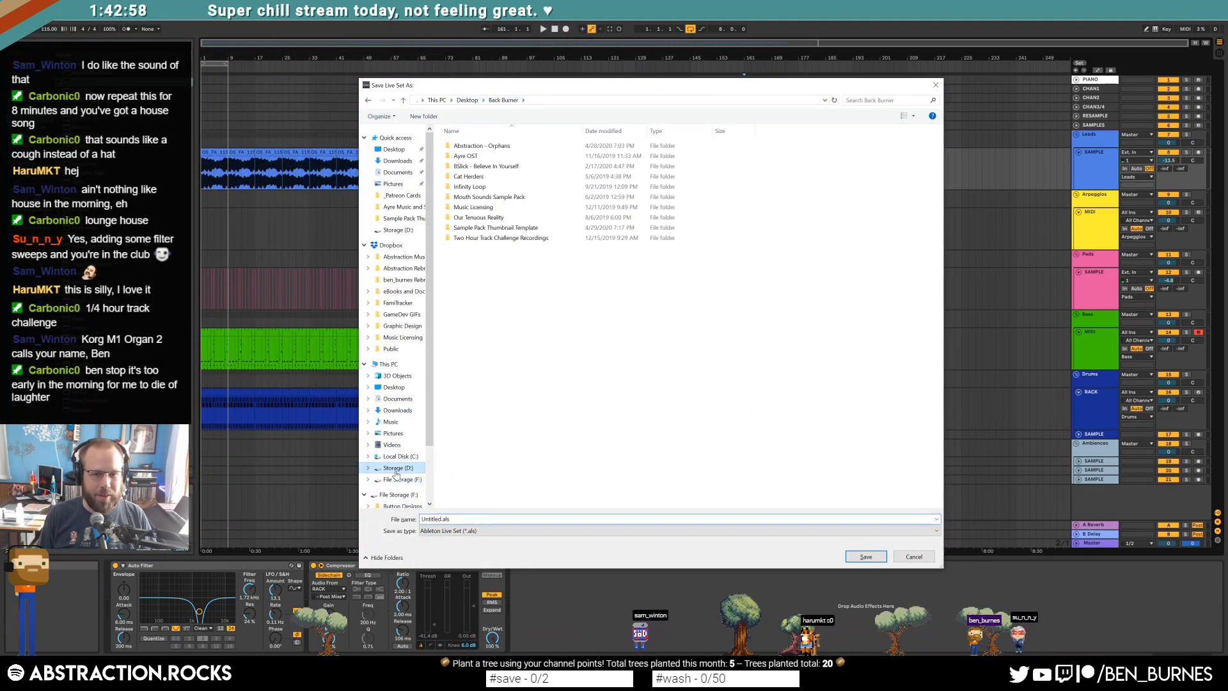
double_click(528, 167)
double_click(528, 168)
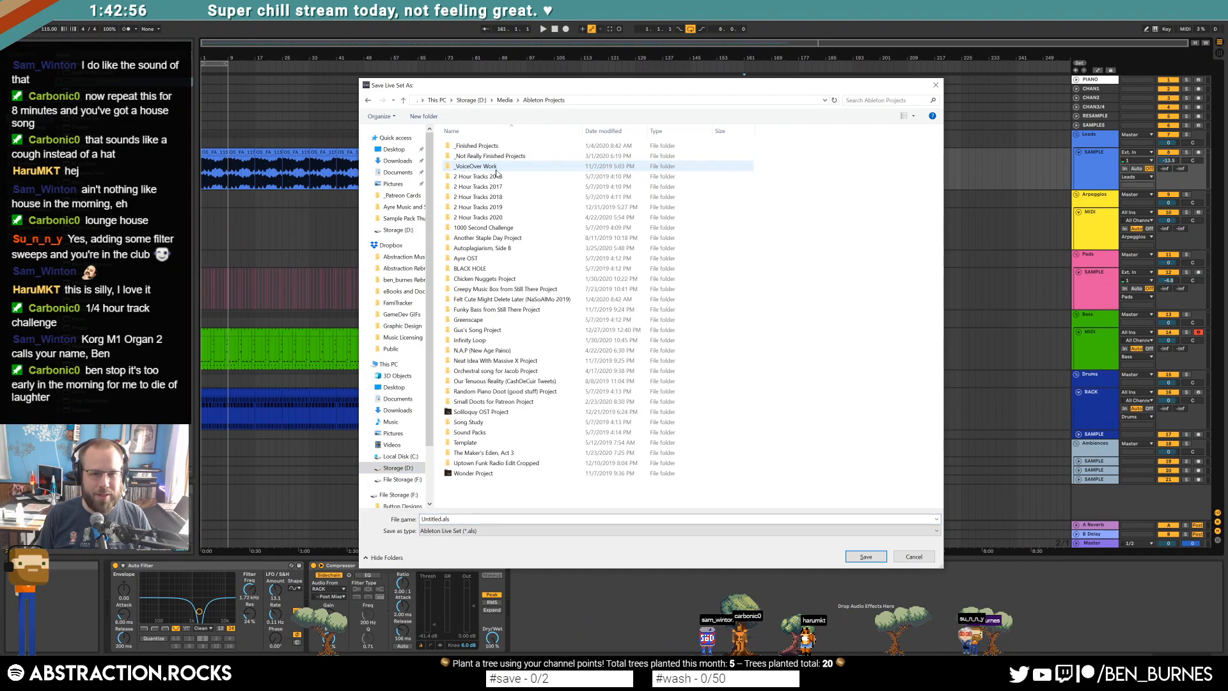
left_click(498, 219)
double_click(497, 221)
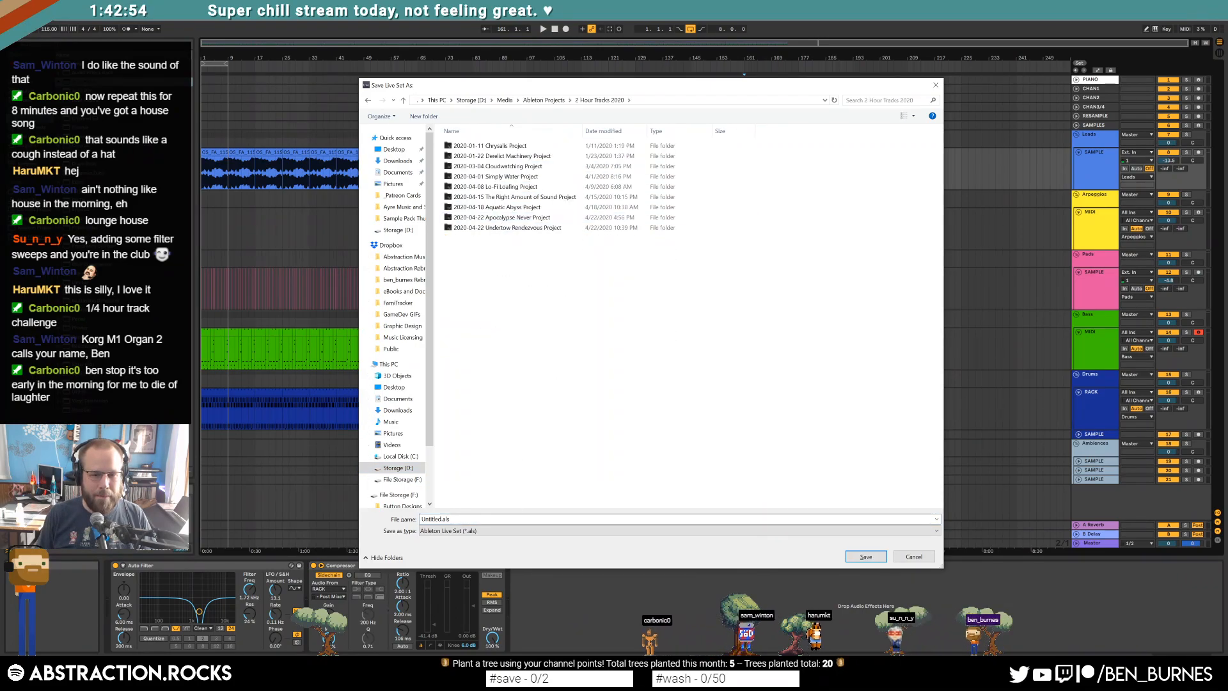
Step: Name the set "2020-05-02 A Pretentious Exploration of Minimal House Music" and save it
left_click(525, 518)
type("2020-")
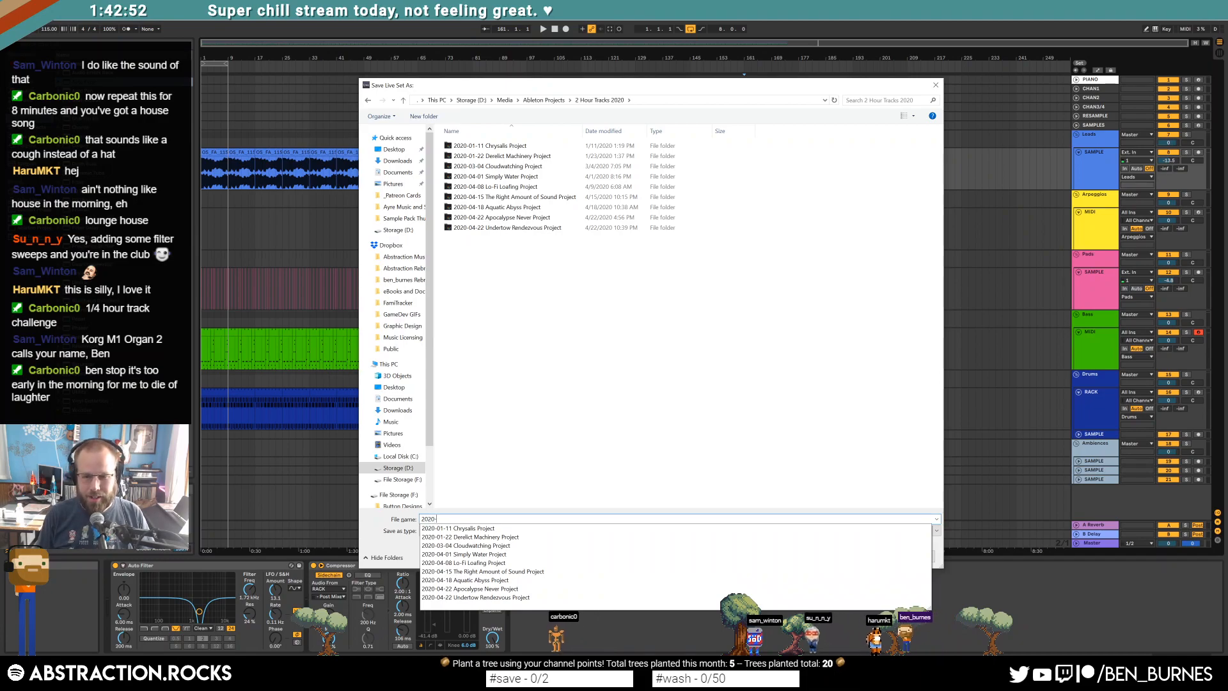
type("05-02 A ")
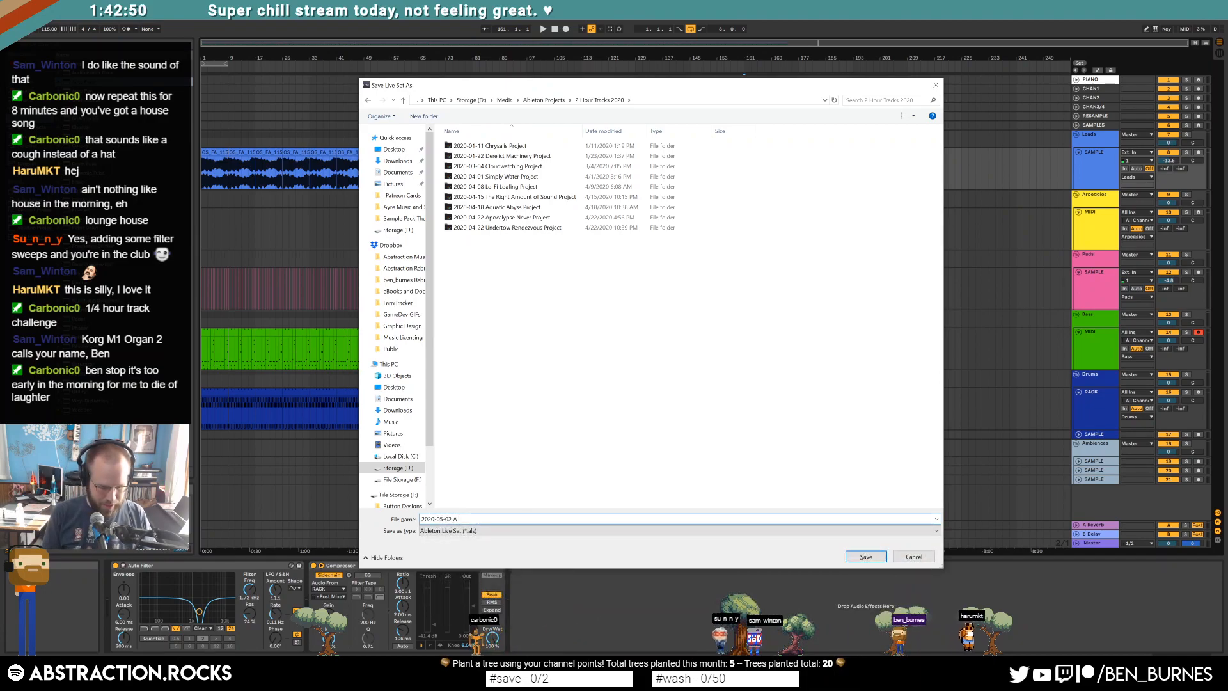
type("Pretentious Exploration of Minimal House Music")
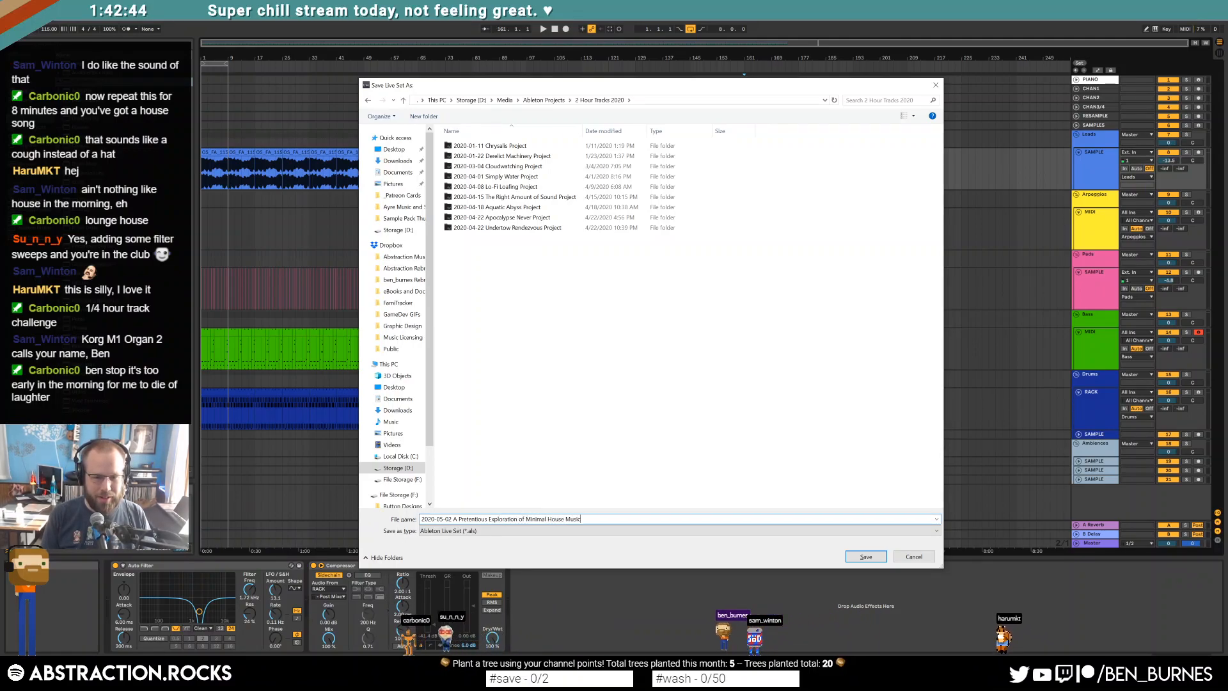
key("Return")
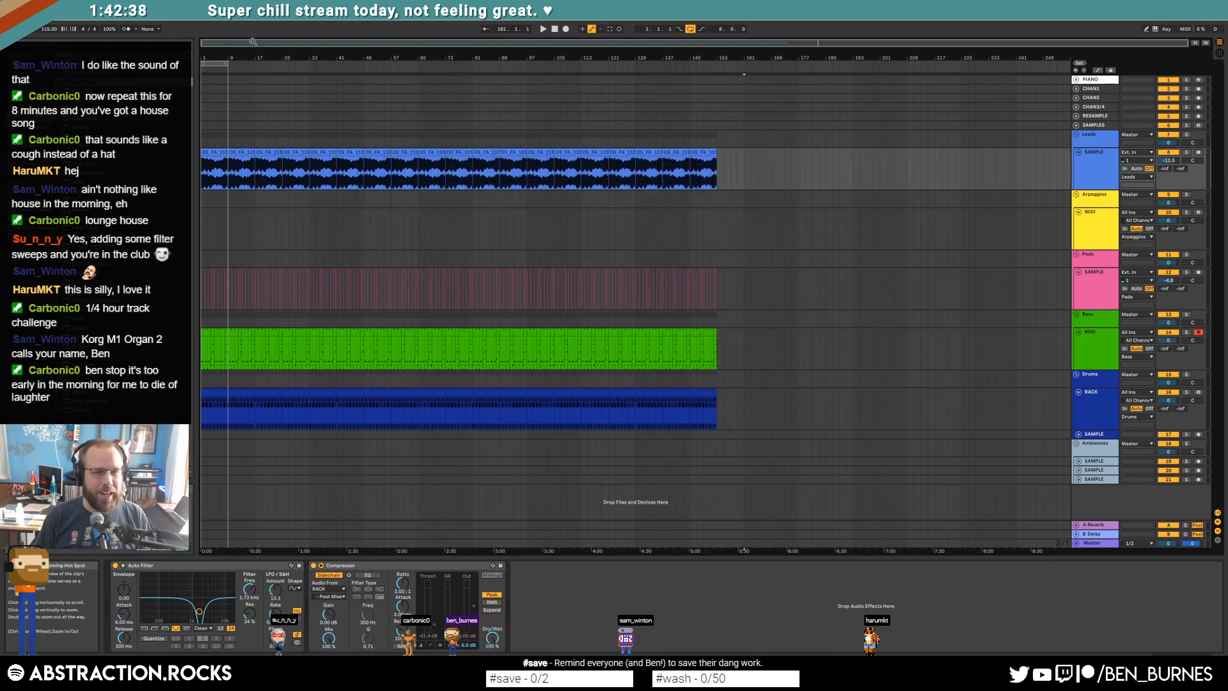
Step: Add an Auto Filter at the start of the Master track's effect chain
left_click_drag(253, 43, 279, 75)
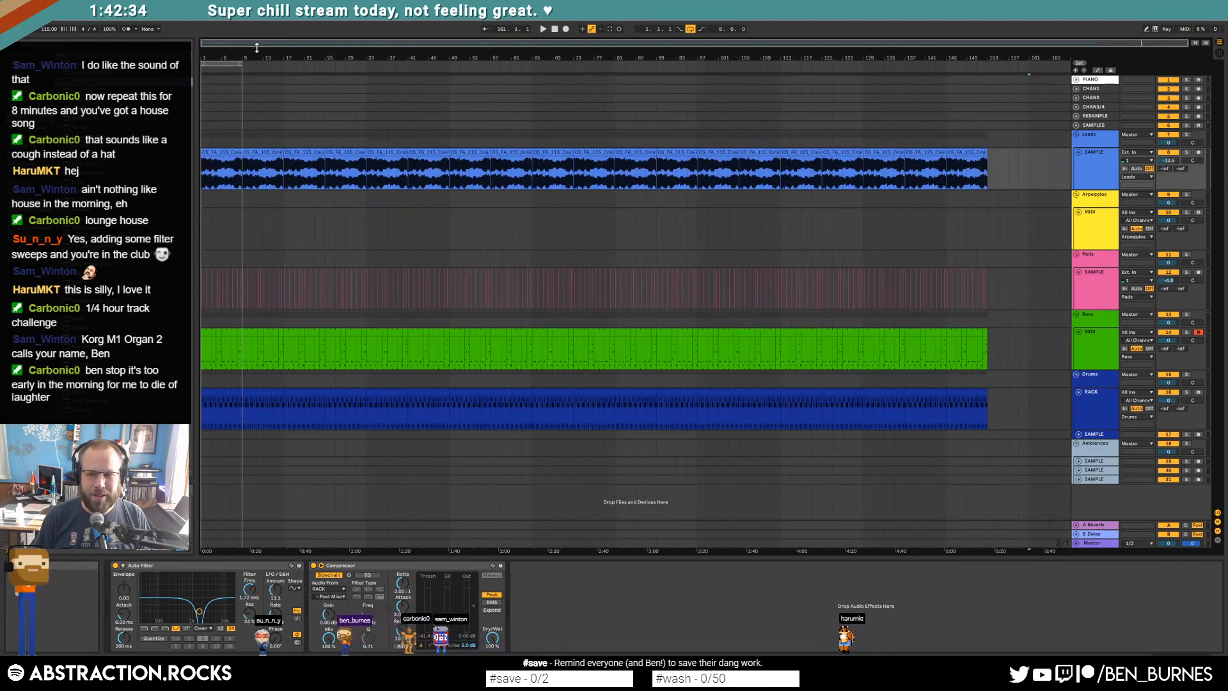
left_click(222, 151)
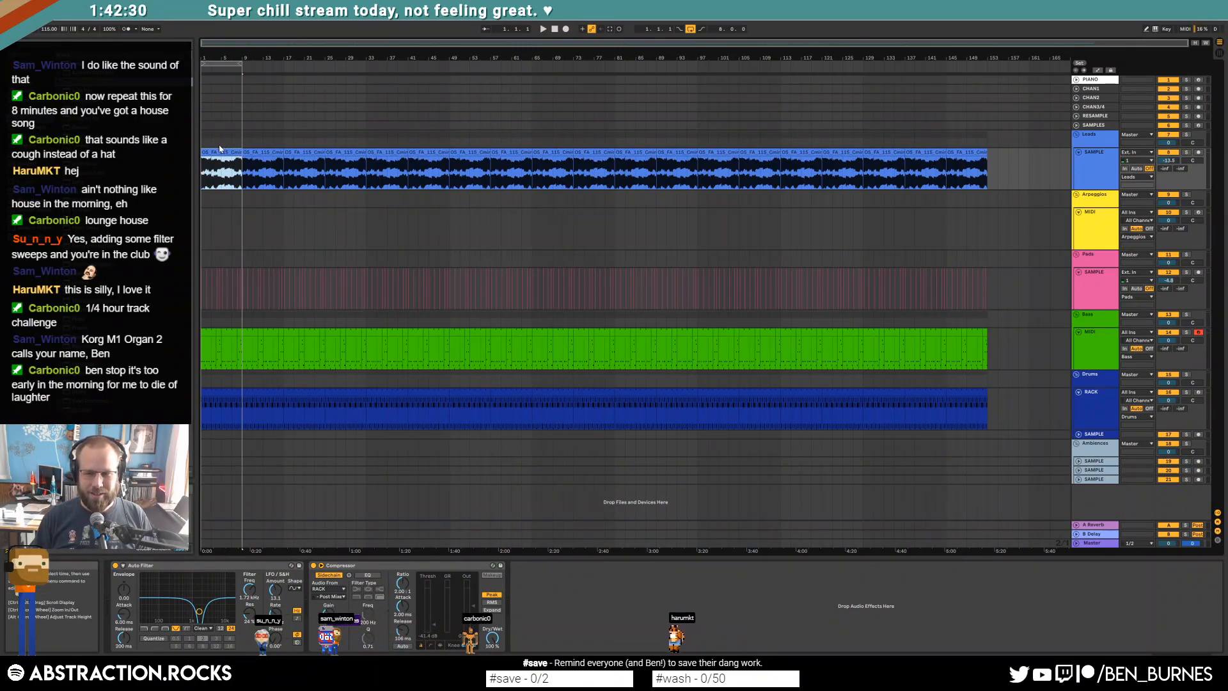
left_click(557, 28)
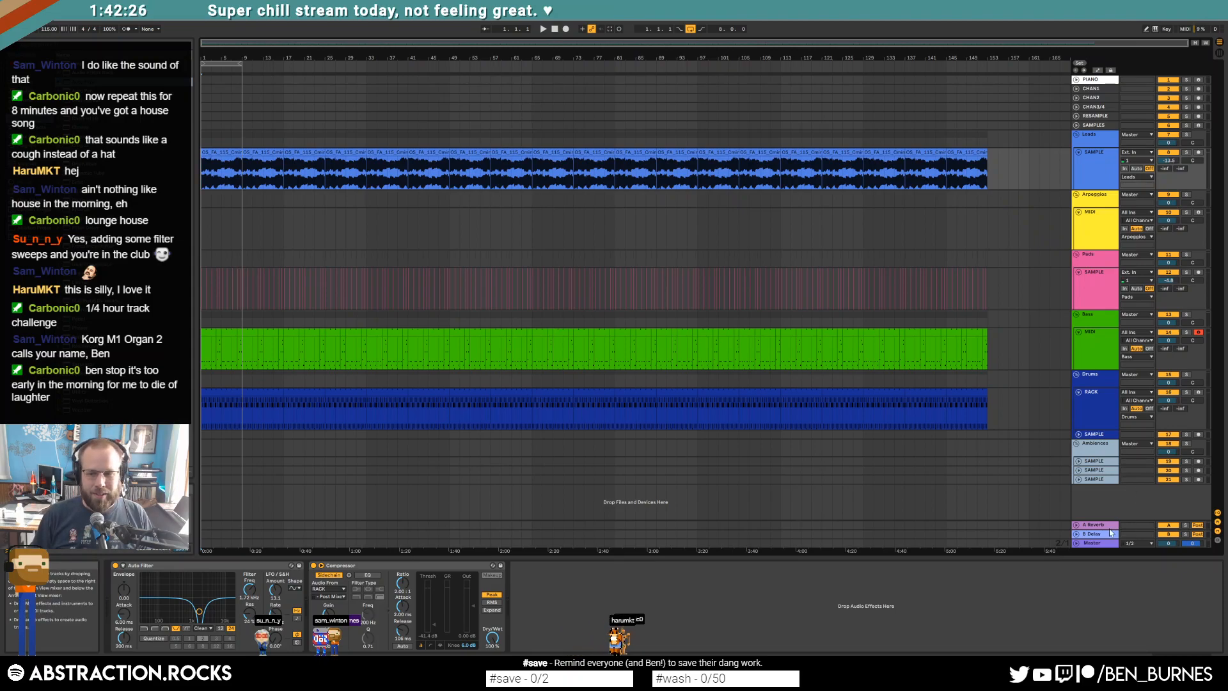
left_click(1092, 543)
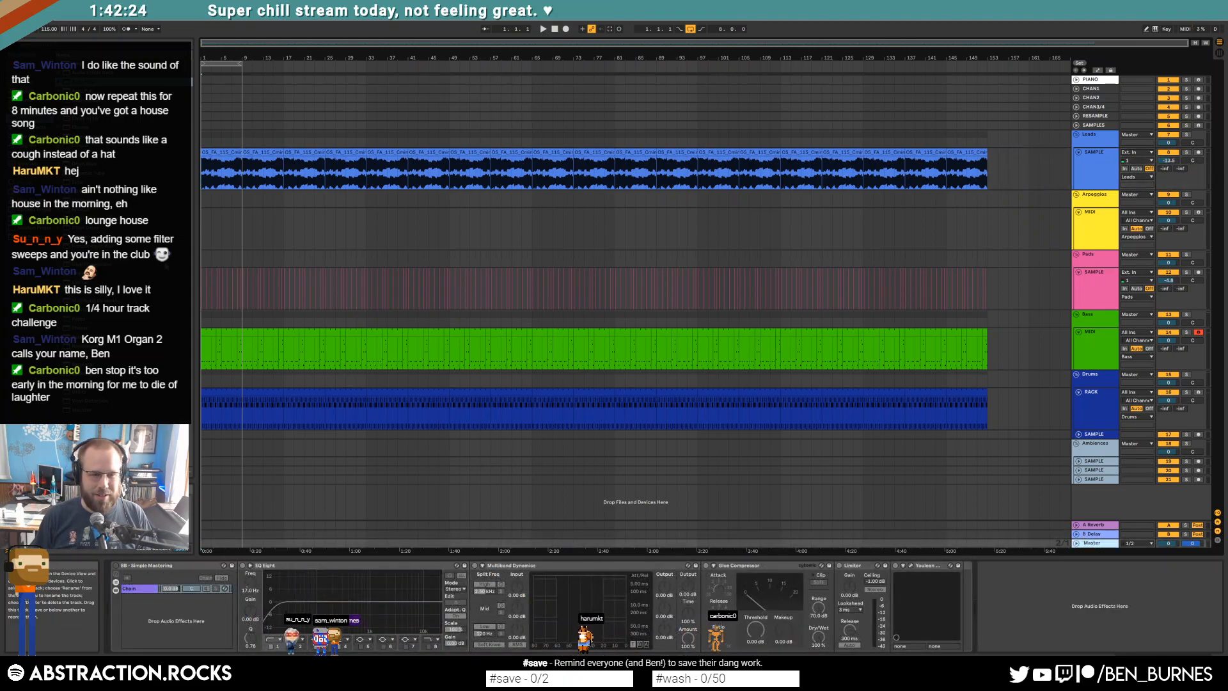
left_click_drag(82, 83, 110, 620)
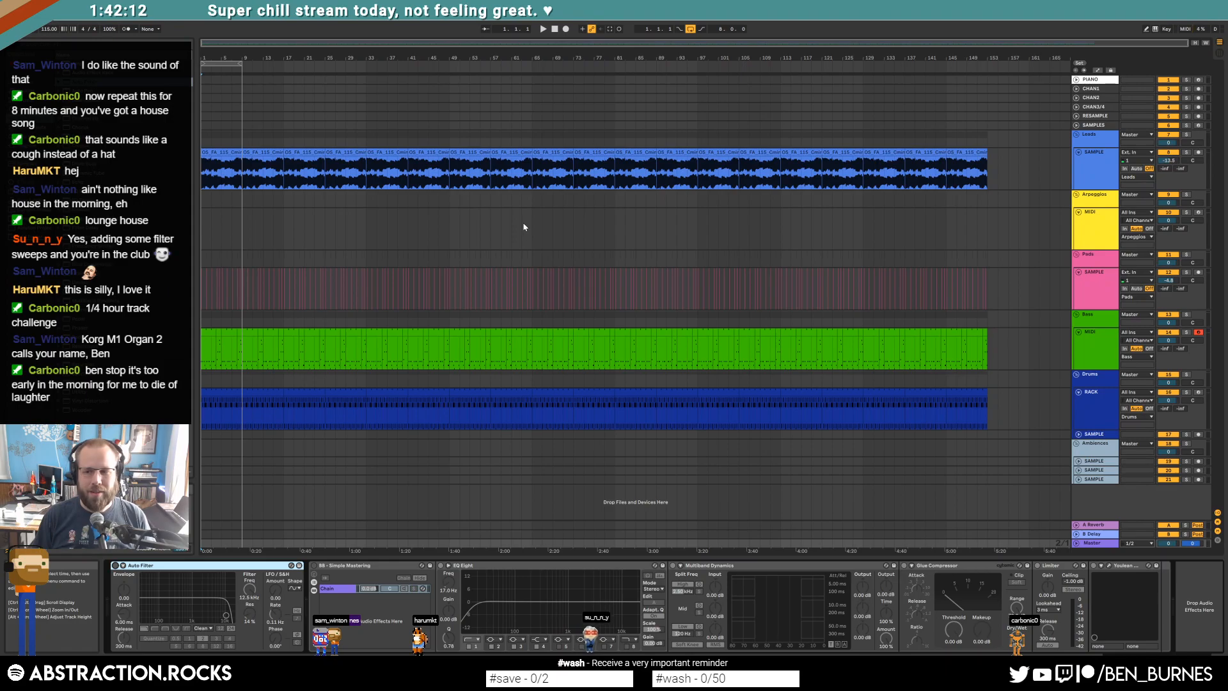
Step: Delete the first four sax clips so the lead enters at bar 33
left_click_drag(200, 174, 990, 418)
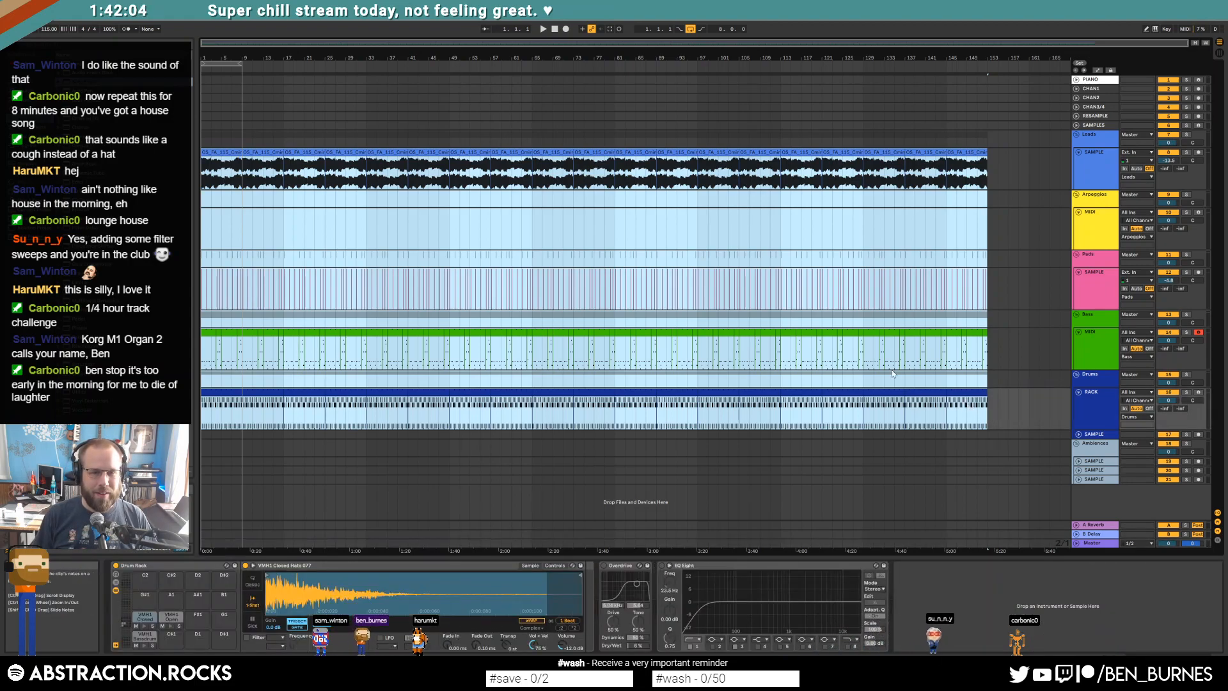
left_click(233, 220)
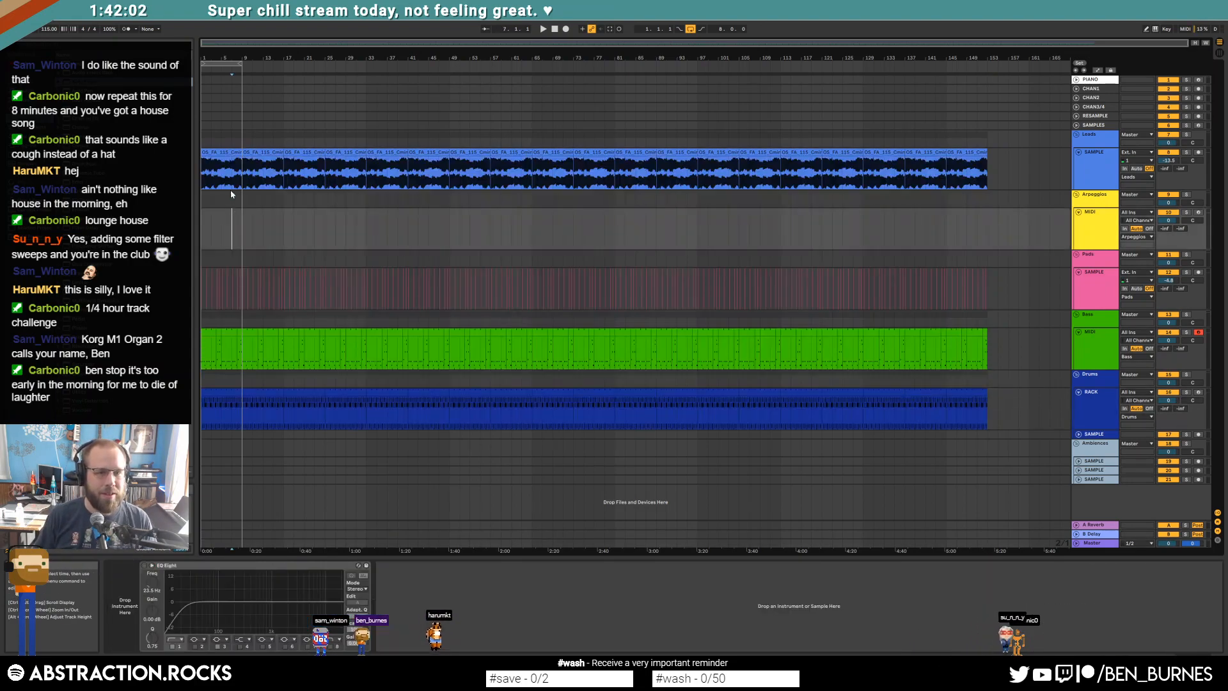
left_click(219, 154)
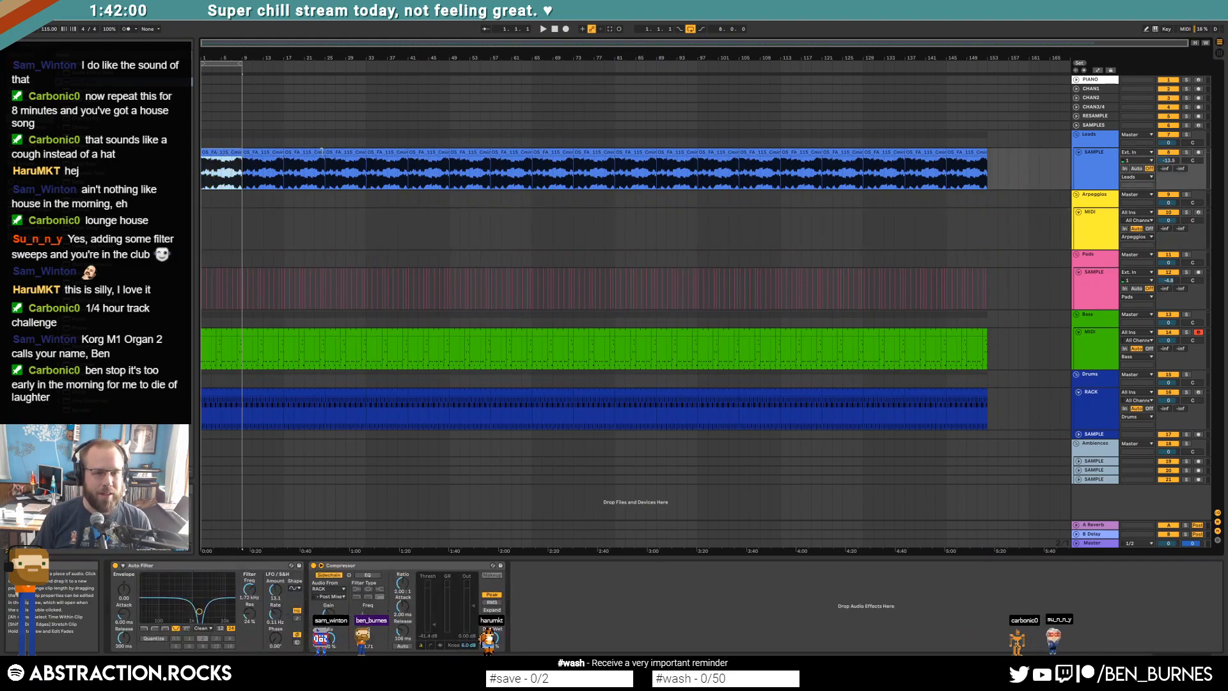
left_click(349, 151, "shift")
key("Delete")
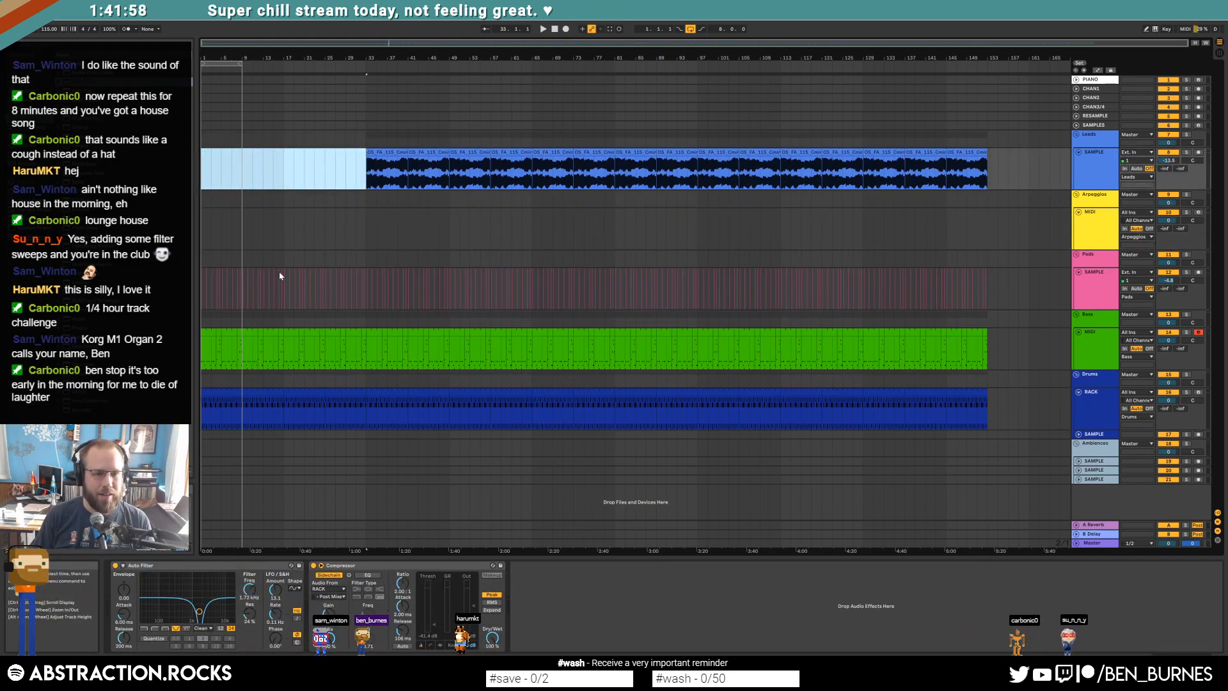
Step: Delete the Pads stabs before bar 17 and the bass clips before bar 33
left_click(208, 285)
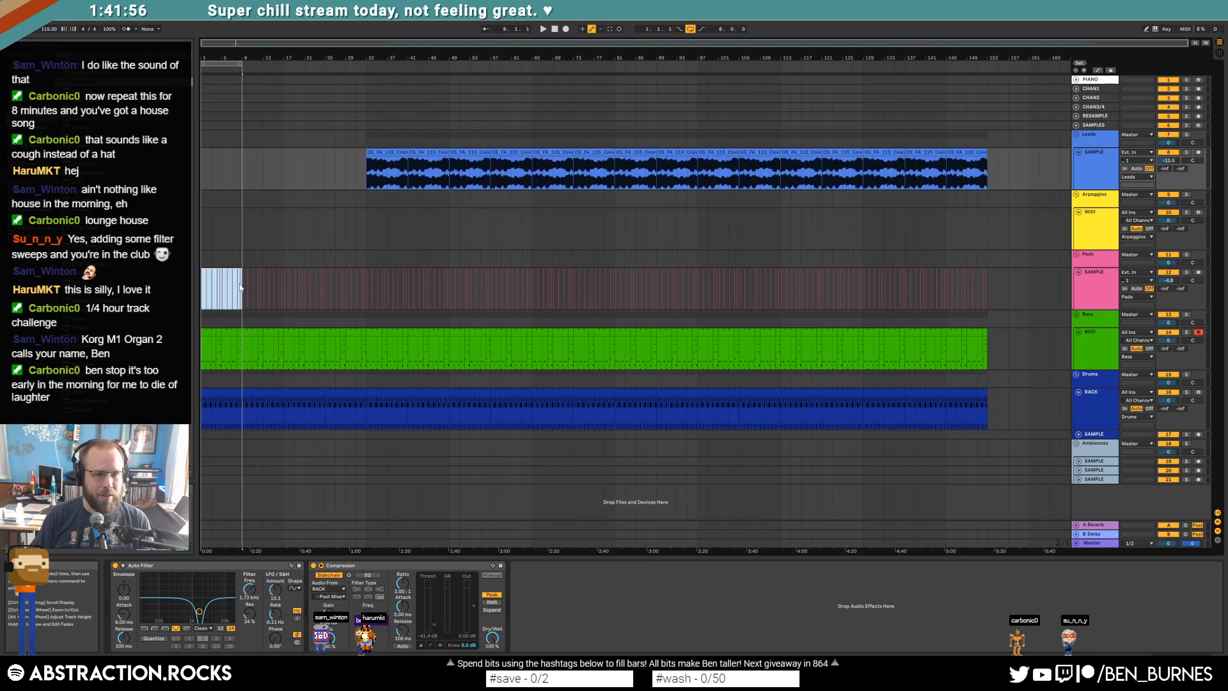
left_click_drag(280, 292, 284, 288)
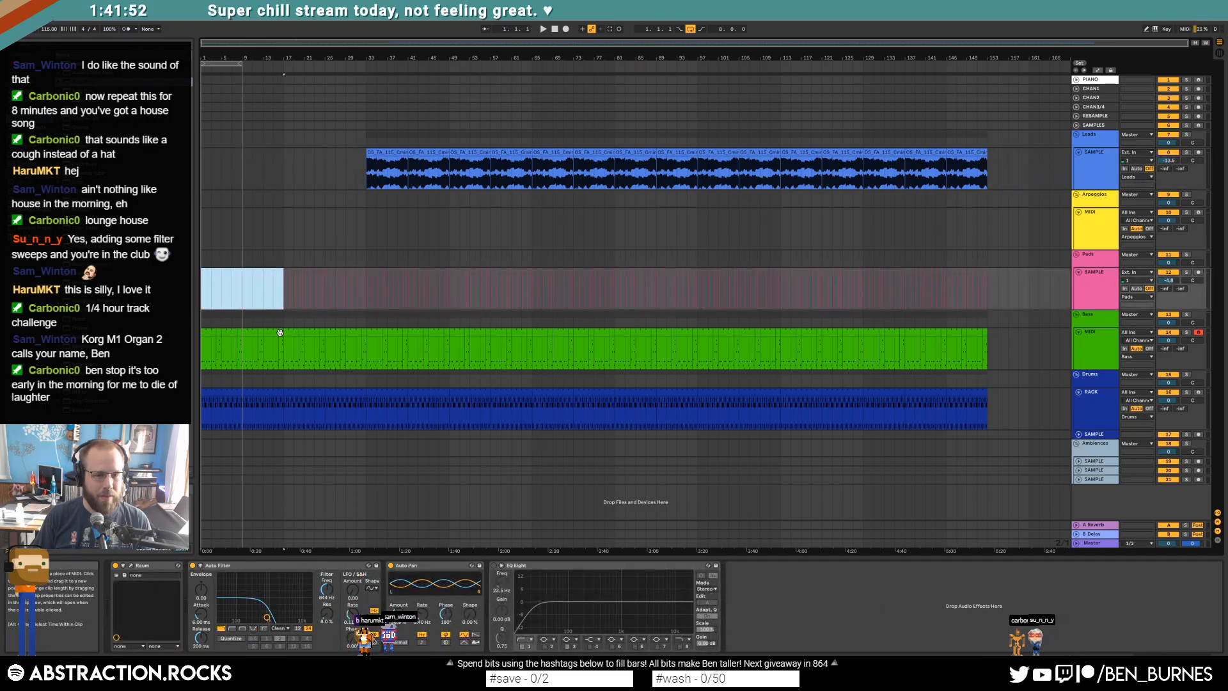
left_click(280, 342)
left_click(210, 333, "shift")
key("Delete")
left_click(302, 342)
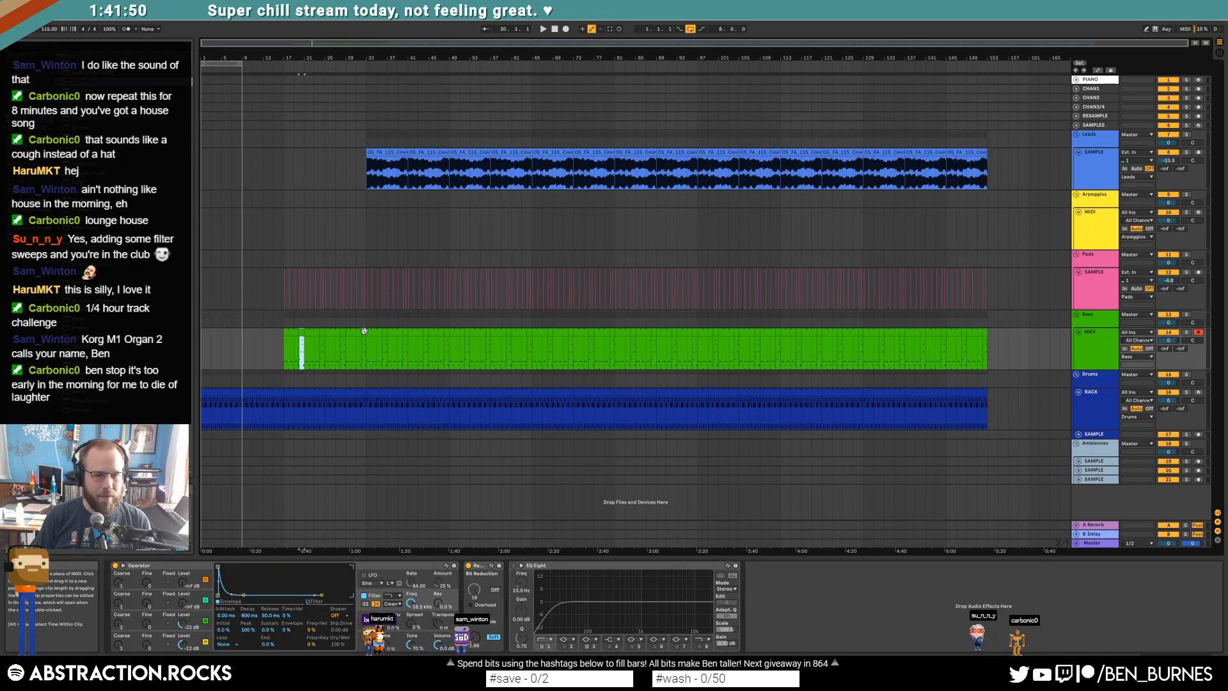
left_click(363, 331)
left_click(289, 332, "shift")
key("Delete")
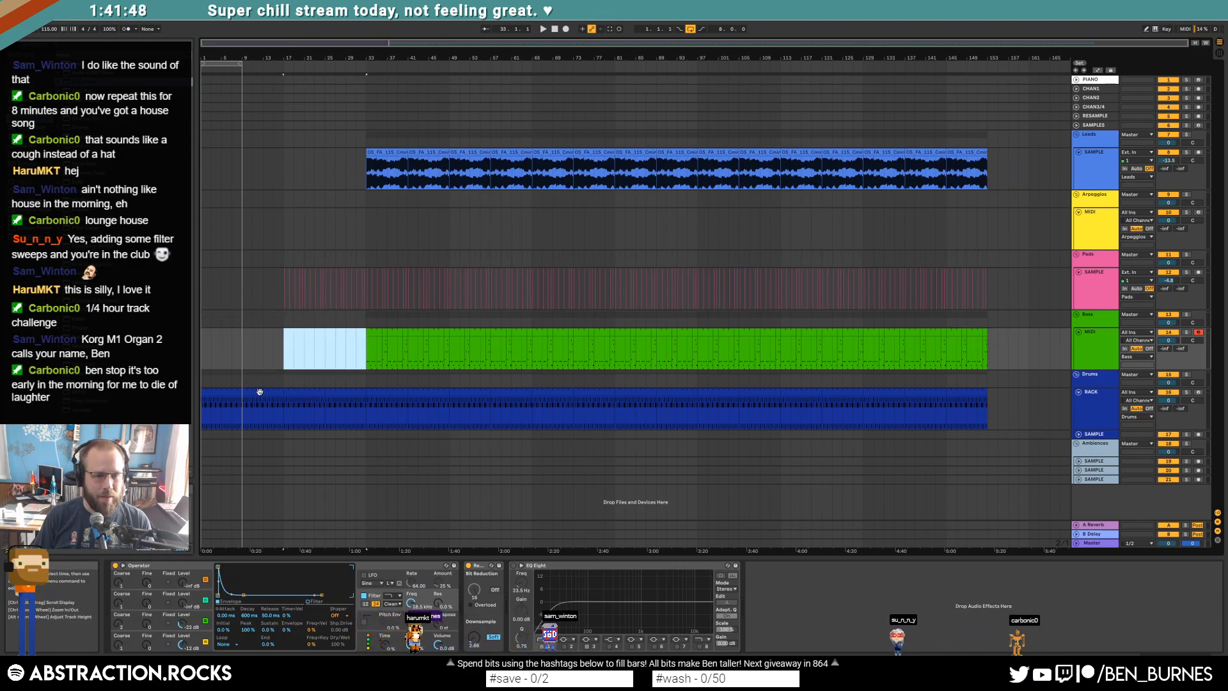
Step: Open the drum clips from bars 1 to 17 and select their closed and open hat notes
left_click(259, 389)
left_click(238, 391)
left_click_drag(238, 390, 280, 390)
double_click(276, 391)
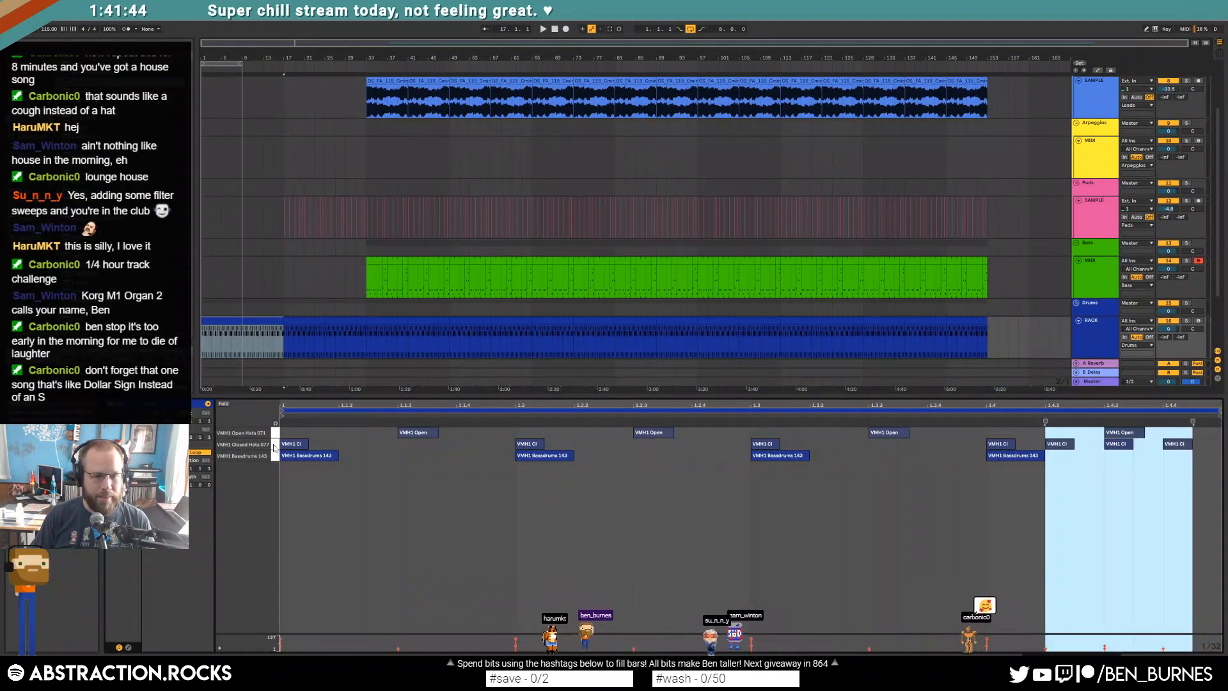
left_click(275, 446)
left_click(274, 432, "shift")
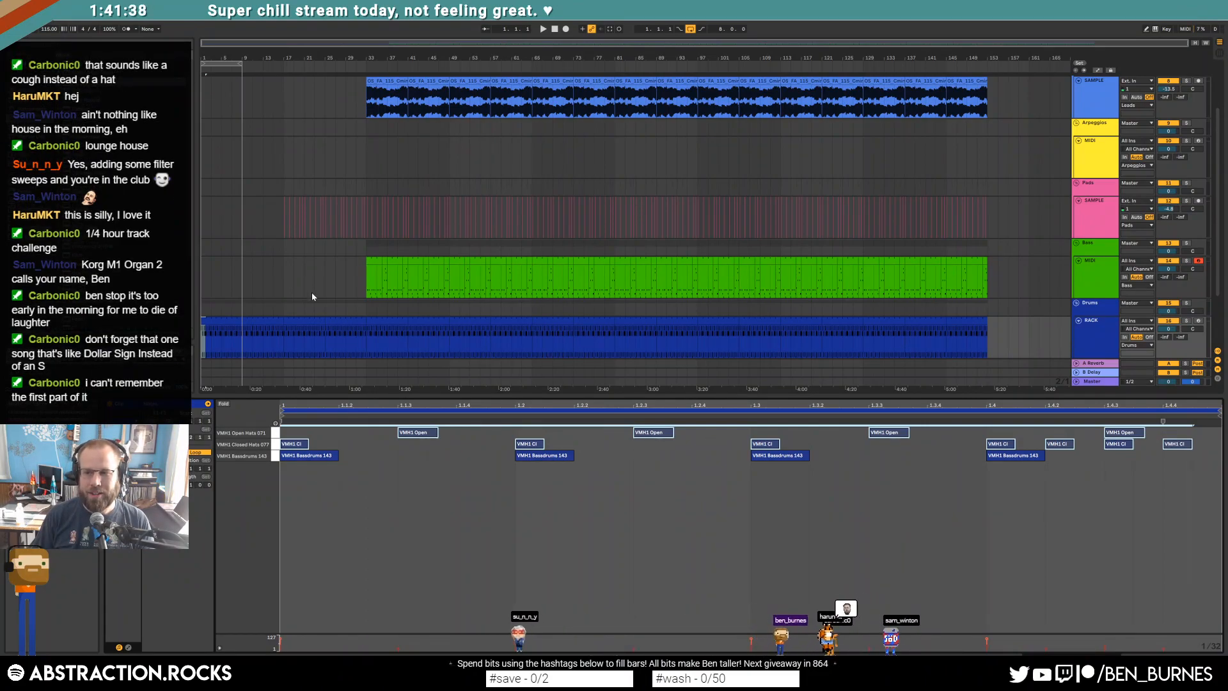
Step: Place the Pads stabs from bars 17–25 at bars 9–17
left_click(294, 272)
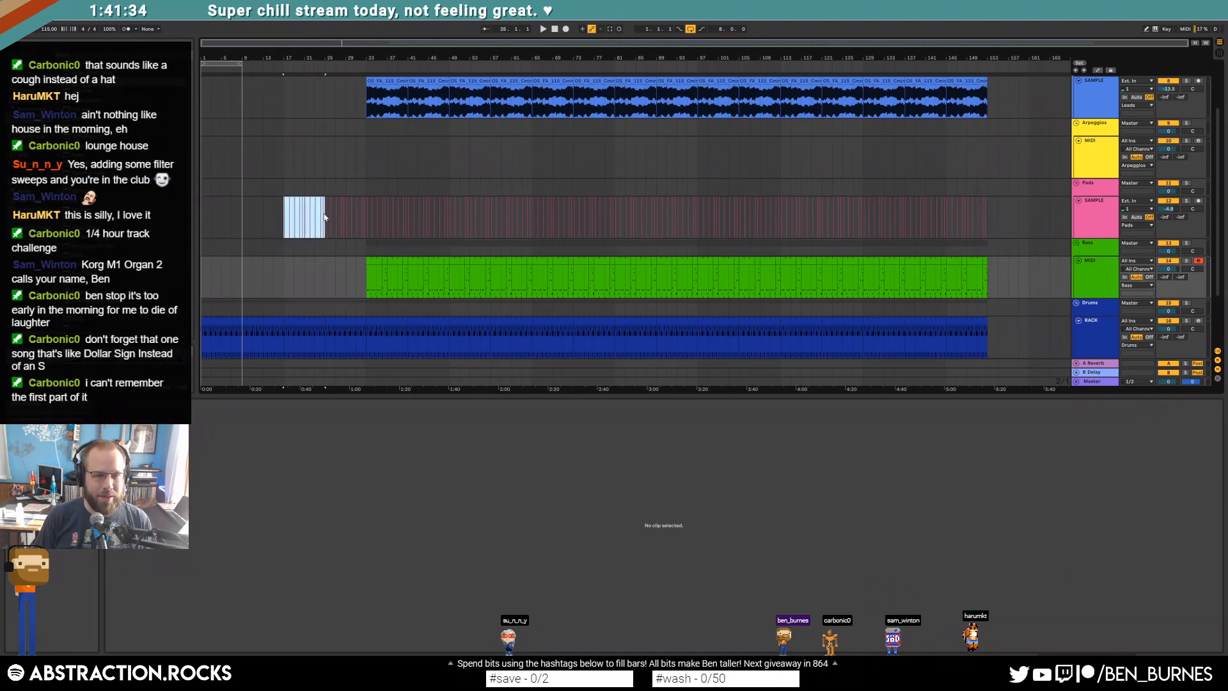
left_click_drag(325, 217, 243, 209)
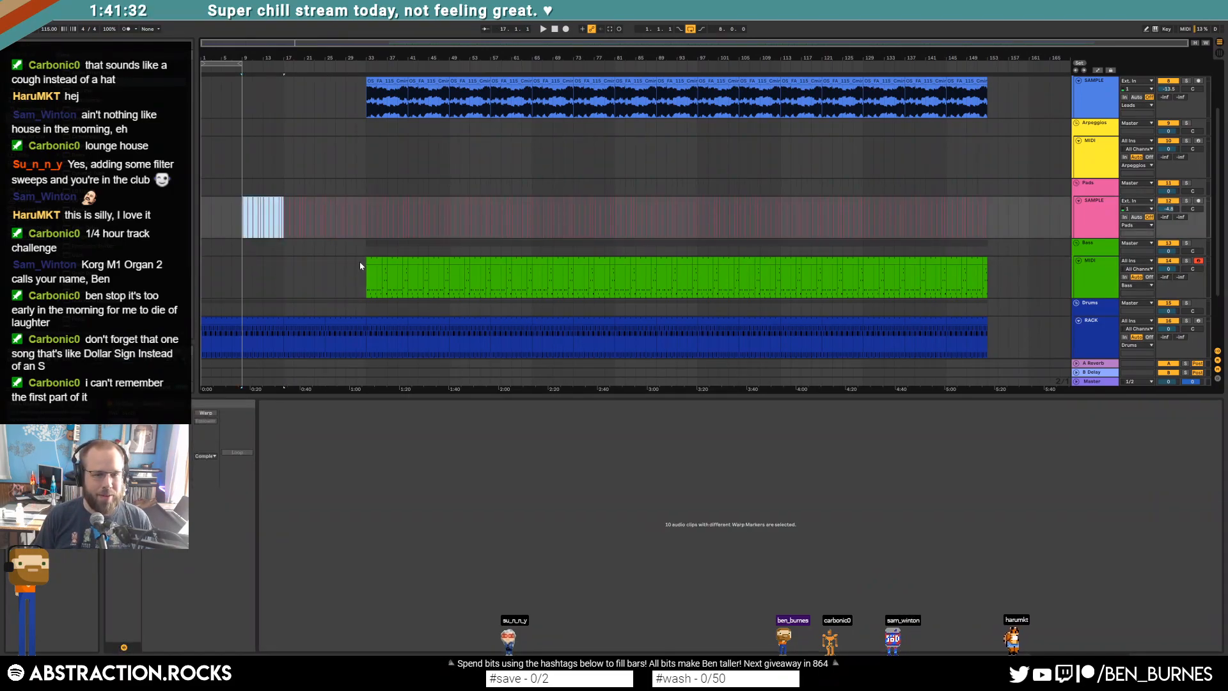
Step: Copy the bass clips from bars 33–49 to bar 17
left_click(378, 262)
left_click(403, 259)
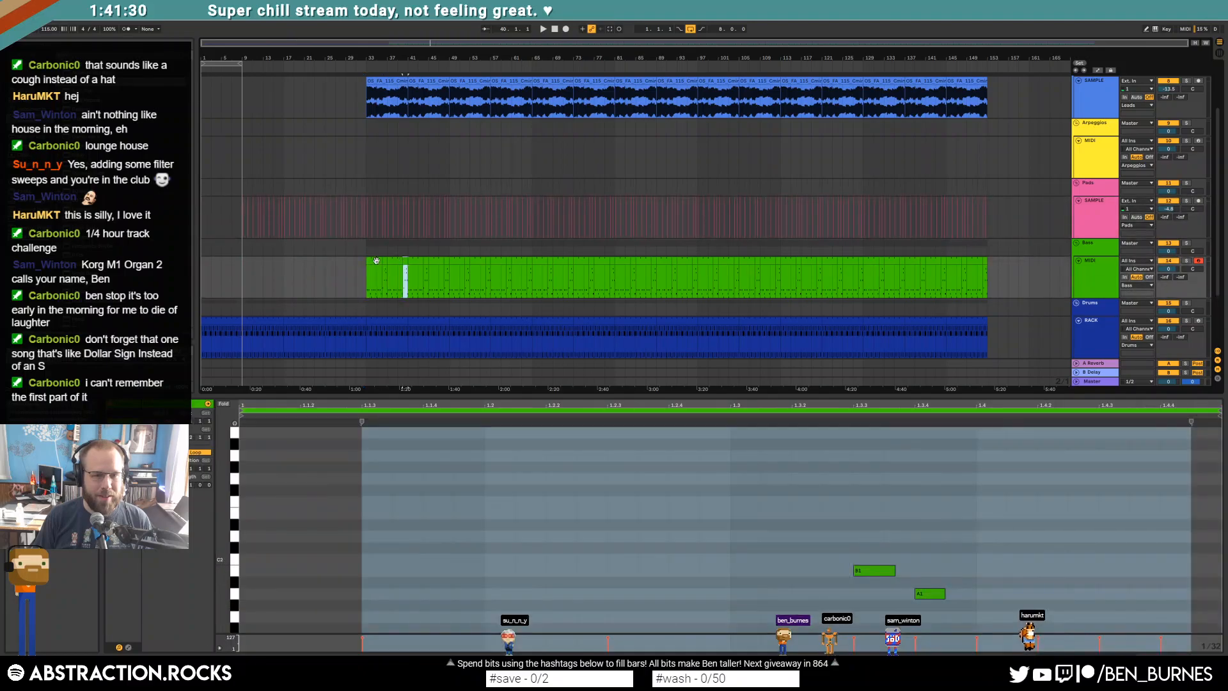
left_click_drag(376, 260, 430, 258)
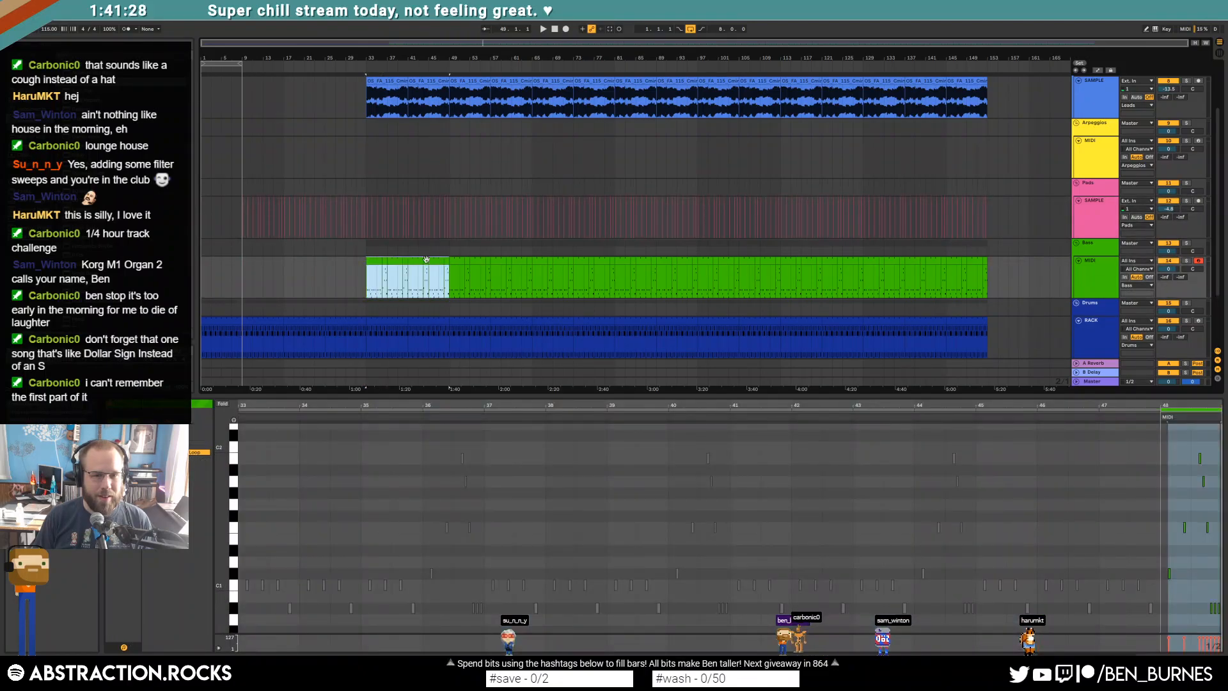
left_click(285, 271)
key("ctrl+v")
left_click(262, 284)
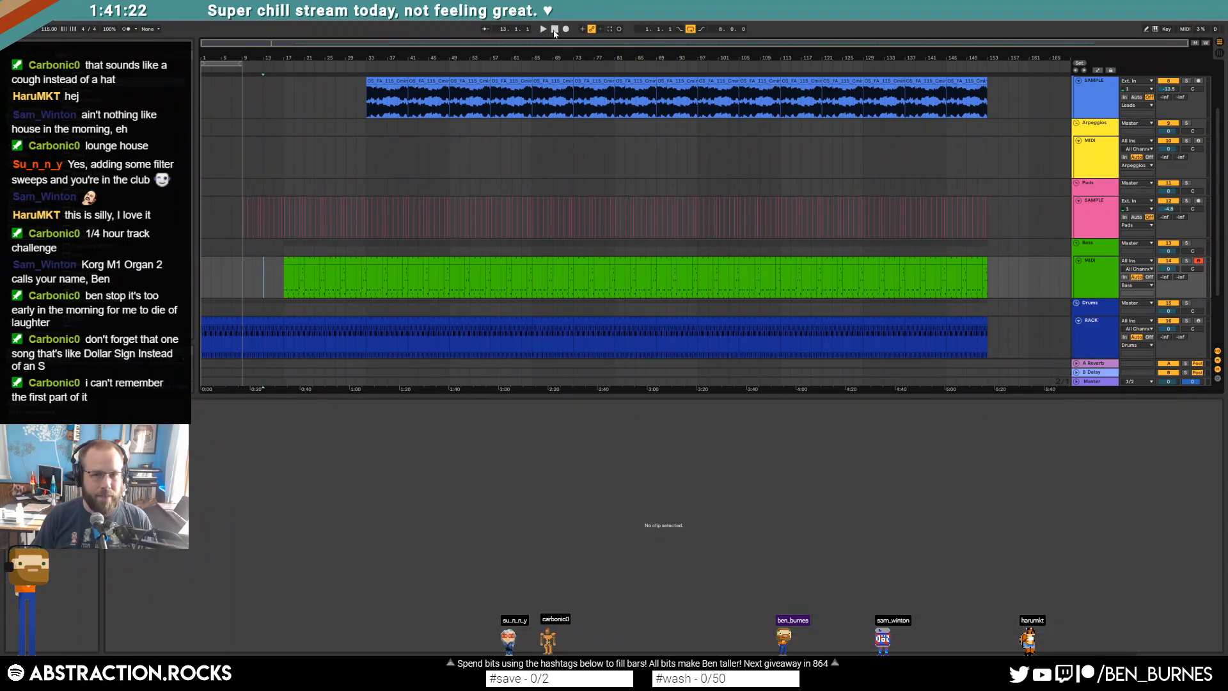
Step: Deactivate the closed hat notes in the drum clips before bar 17 and extend the loop range to bars 1–17
left_click(219, 320)
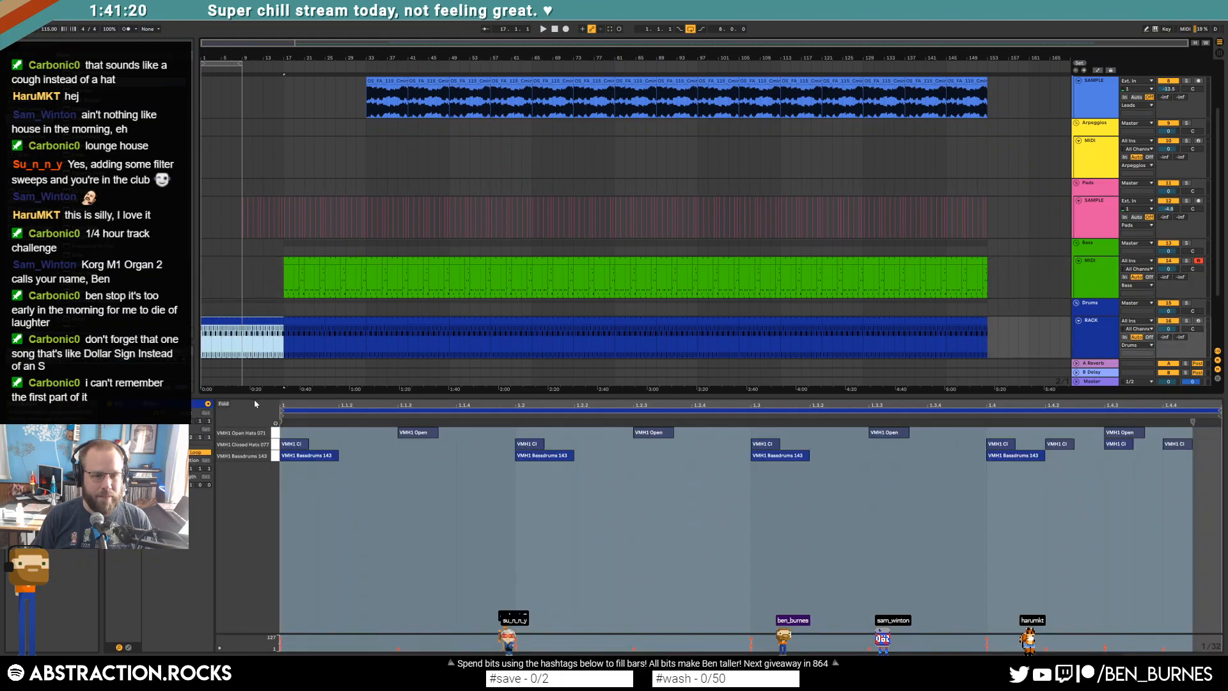
left_click(276, 446)
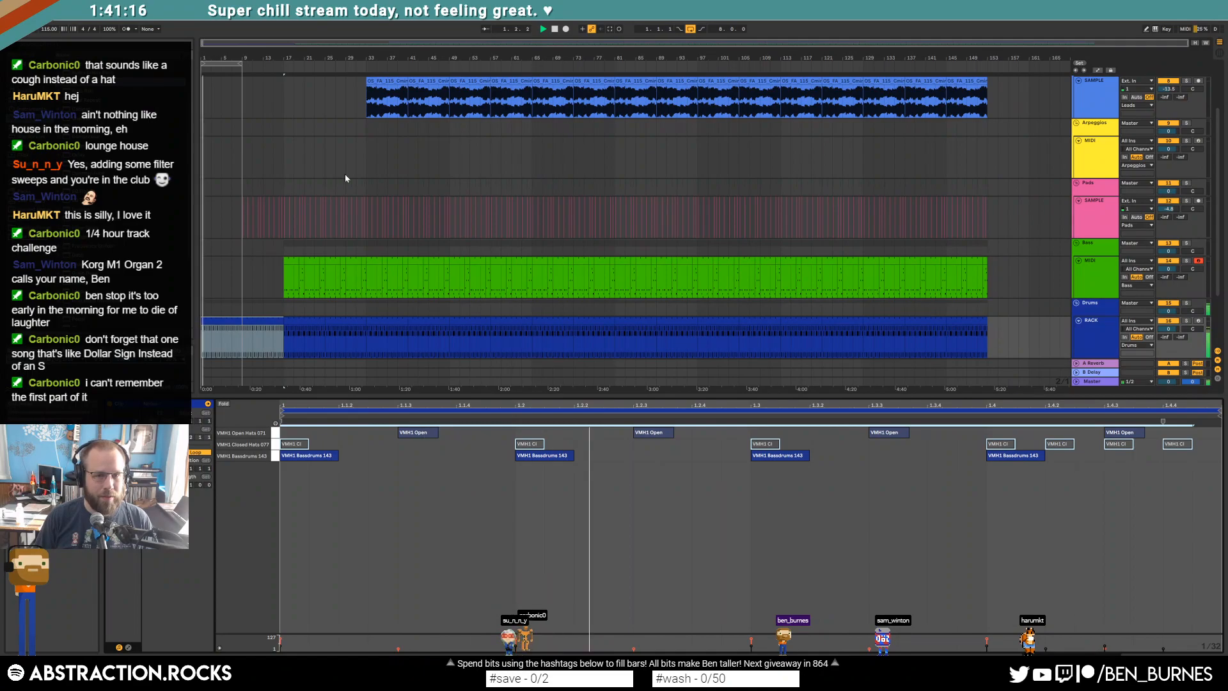
left_click_drag(239, 65, 283, 68)
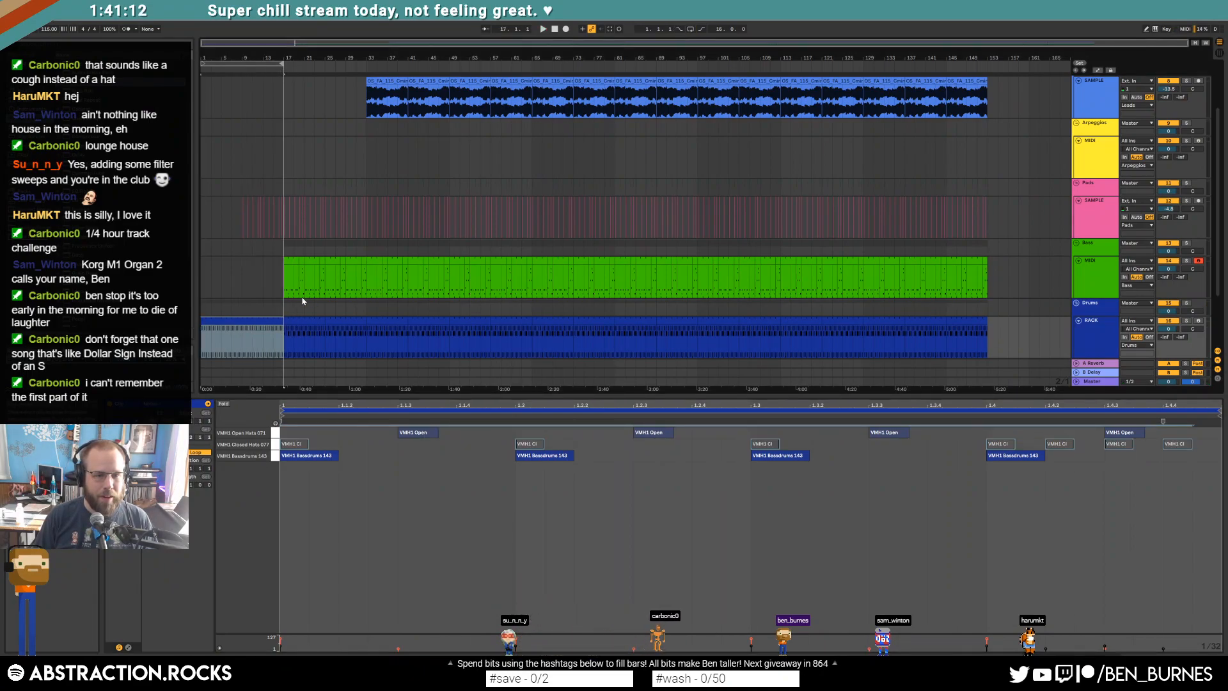
Step: Delete the time between bars 2 and 5 across all tracks to shorten the intro
left_click(276, 434)
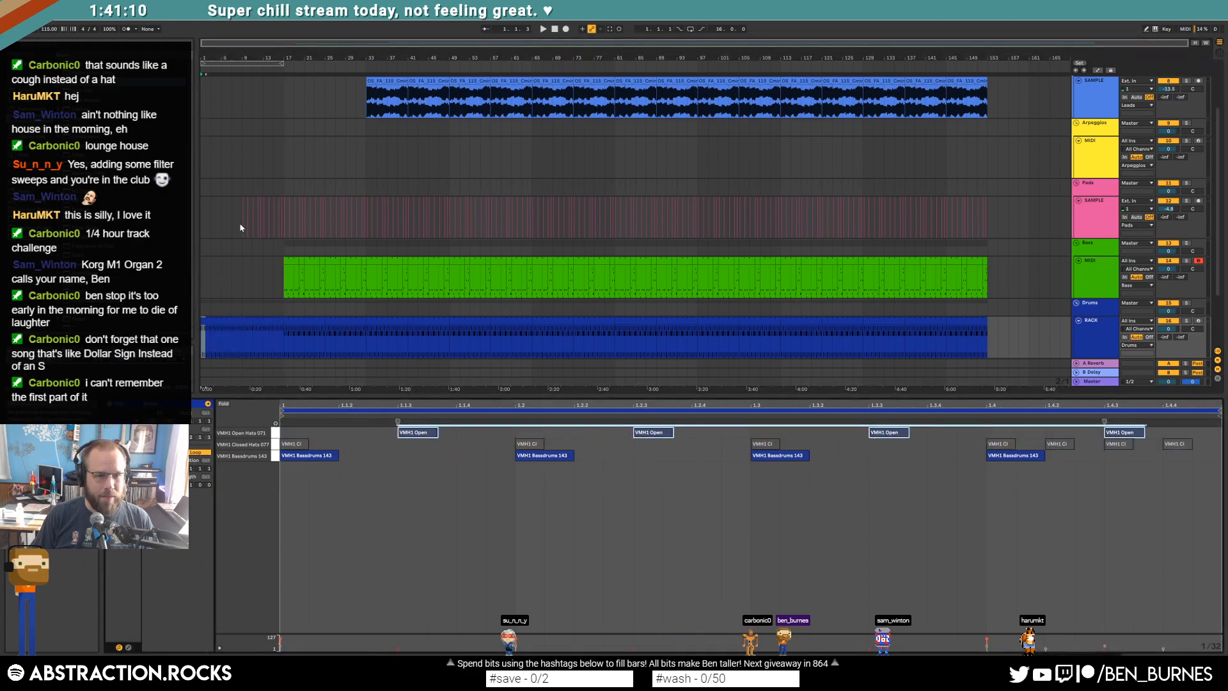
left_click_drag(214, 41, 292, 229)
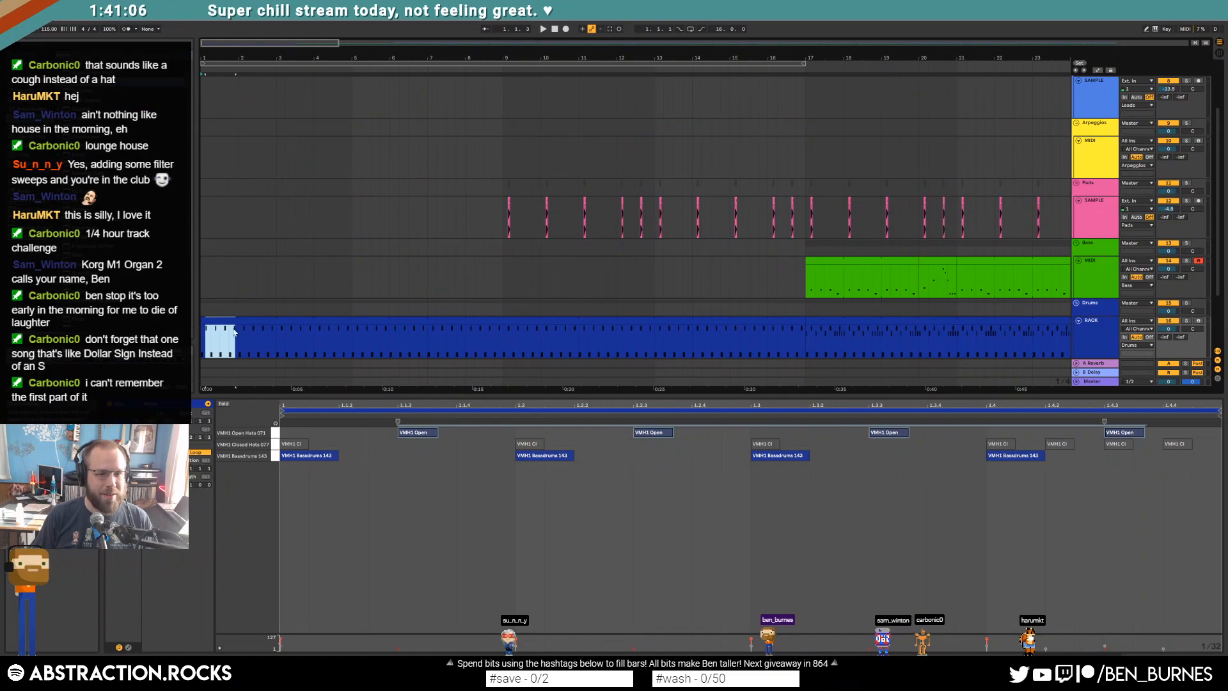
left_click_drag(240, 336, 354, 114)
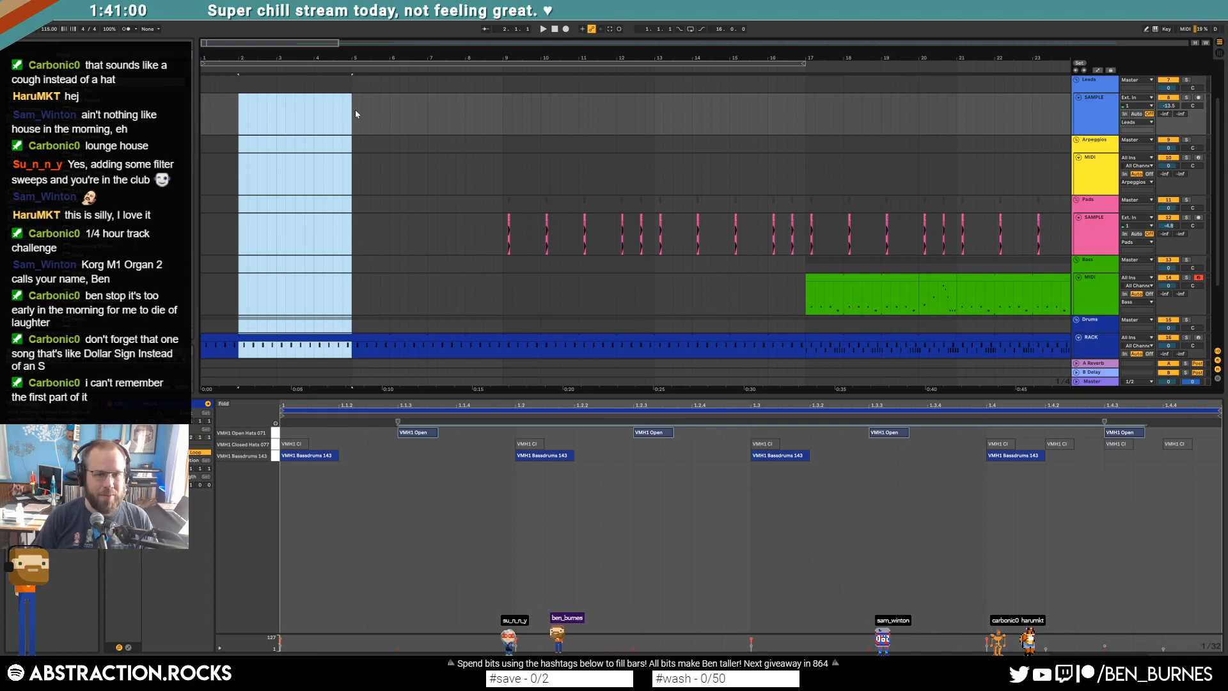
key("ctrl+shift+Delete")
scroll(228, 205, "down", 3)
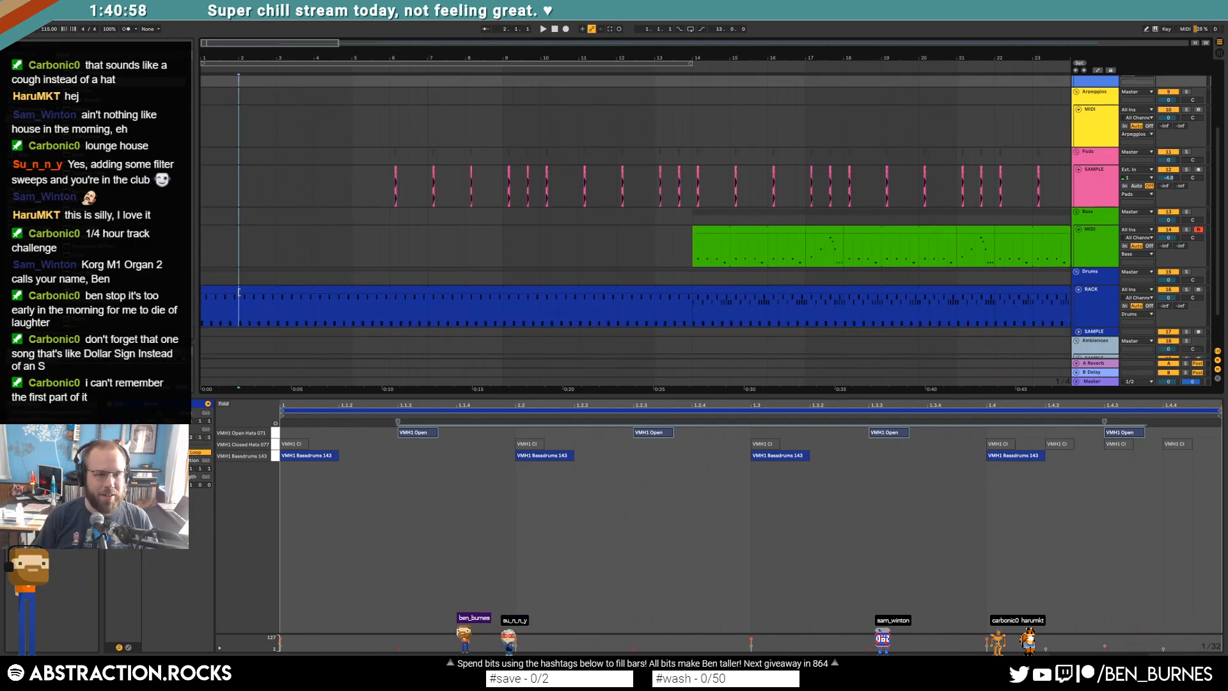
Step: Deactivate the open hat notes in the first bar's drum clip
left_click(227, 292)
left_click(1136, 434)
key("0")
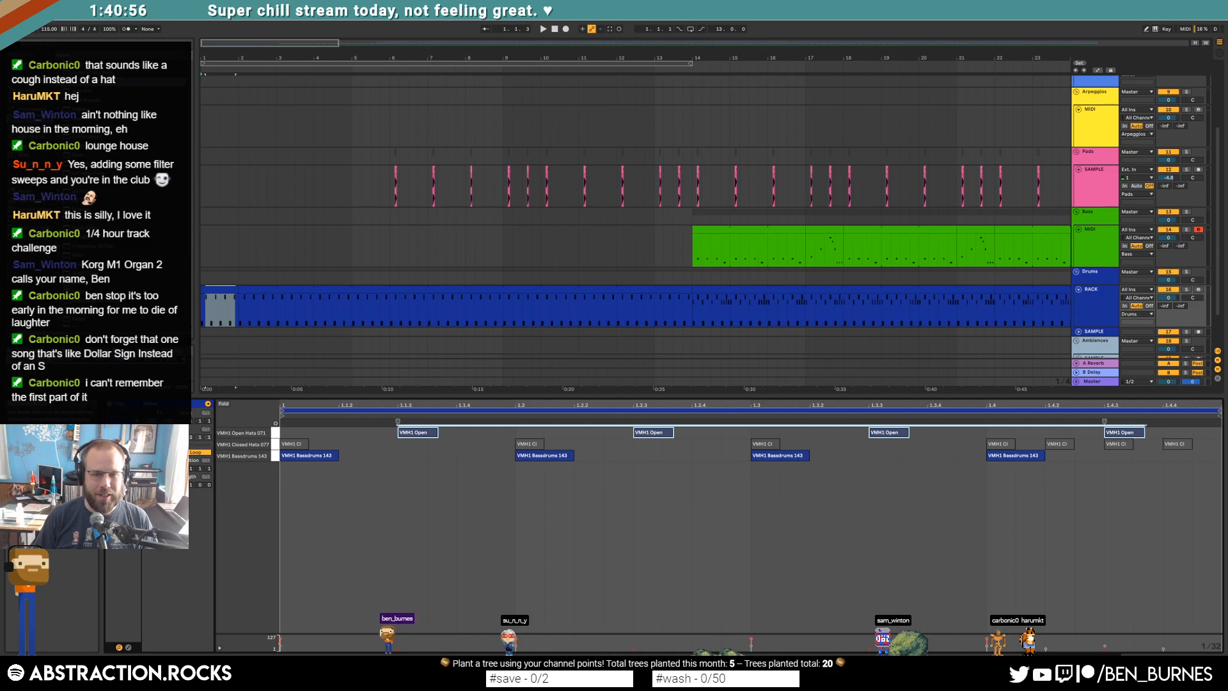
Step: Delete the time between bars 2 and 6 across all tracks and play the shortened intro
left_click_drag(241, 266, 374, 101)
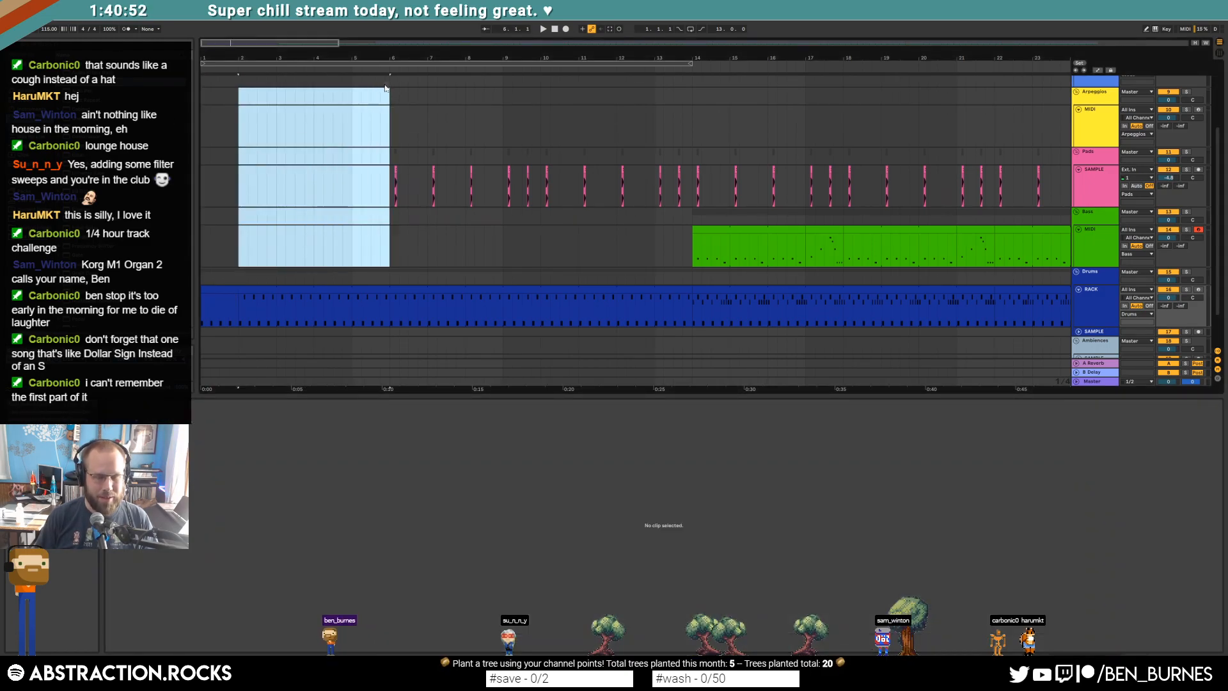
key("ctrl+shift+Delete")
key("space")
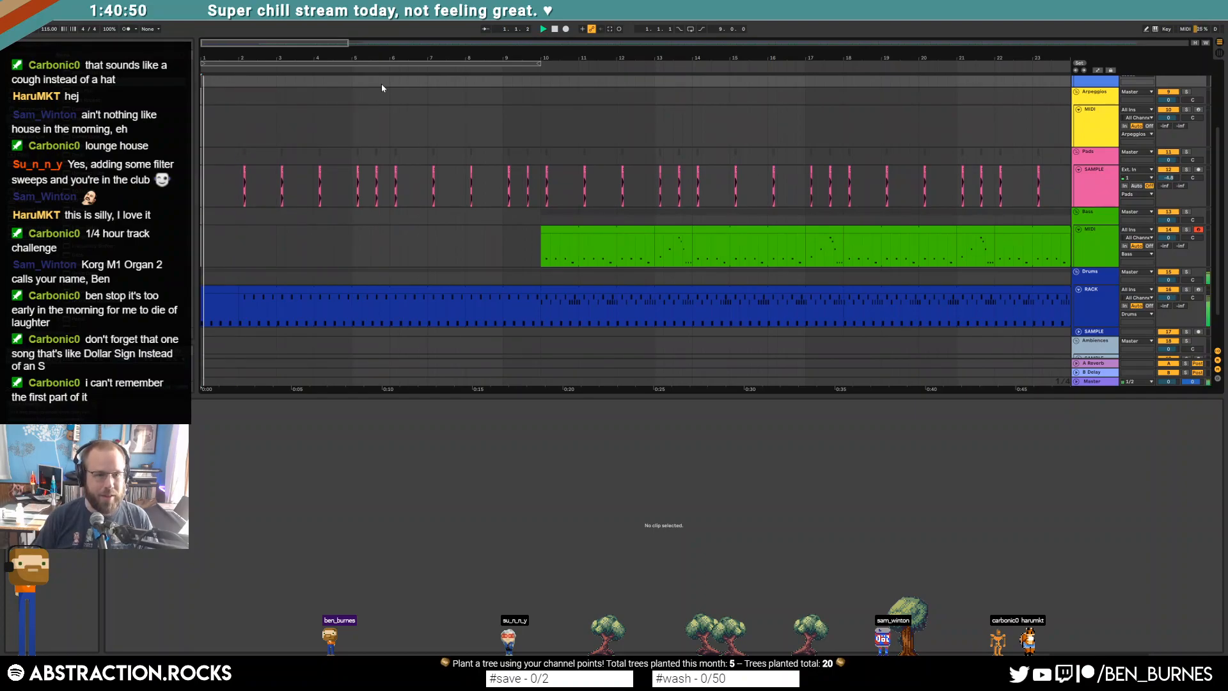
Step: In the bar 5 drum clip, replace the open hat on 1.4.3 with open hats on 1.4.2 and 1.4.4
left_click(220, 290)
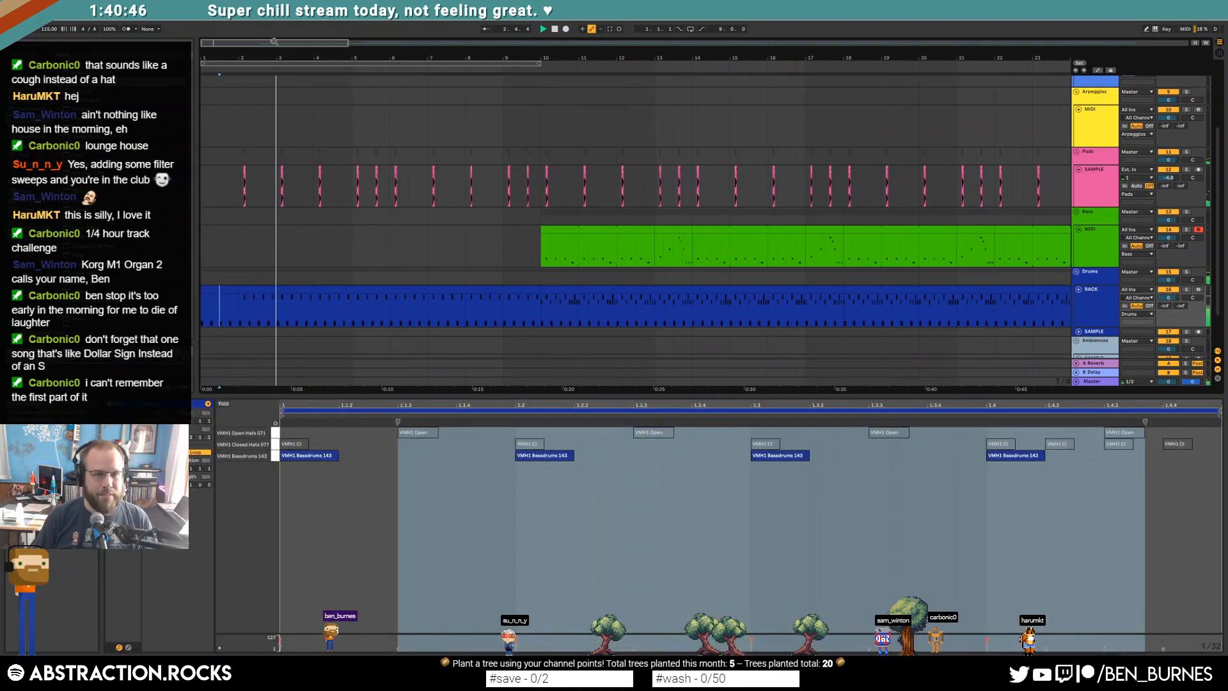
left_click_drag(274, 42, 274, 27)
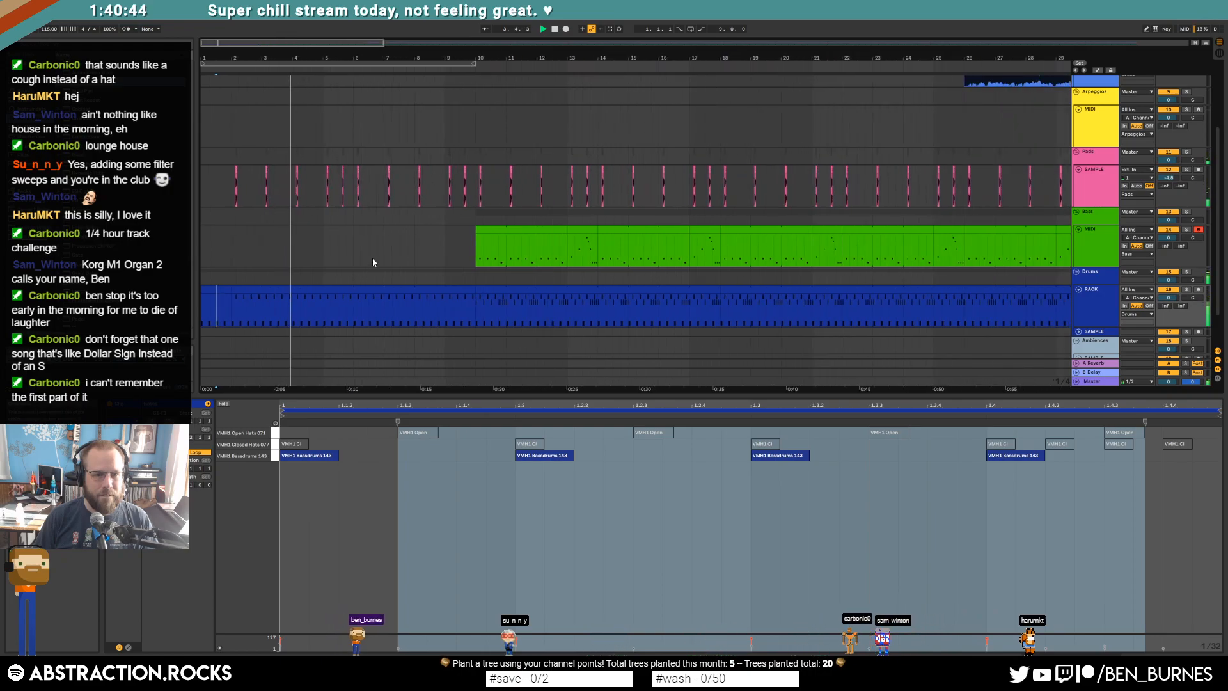
left_click(337, 290)
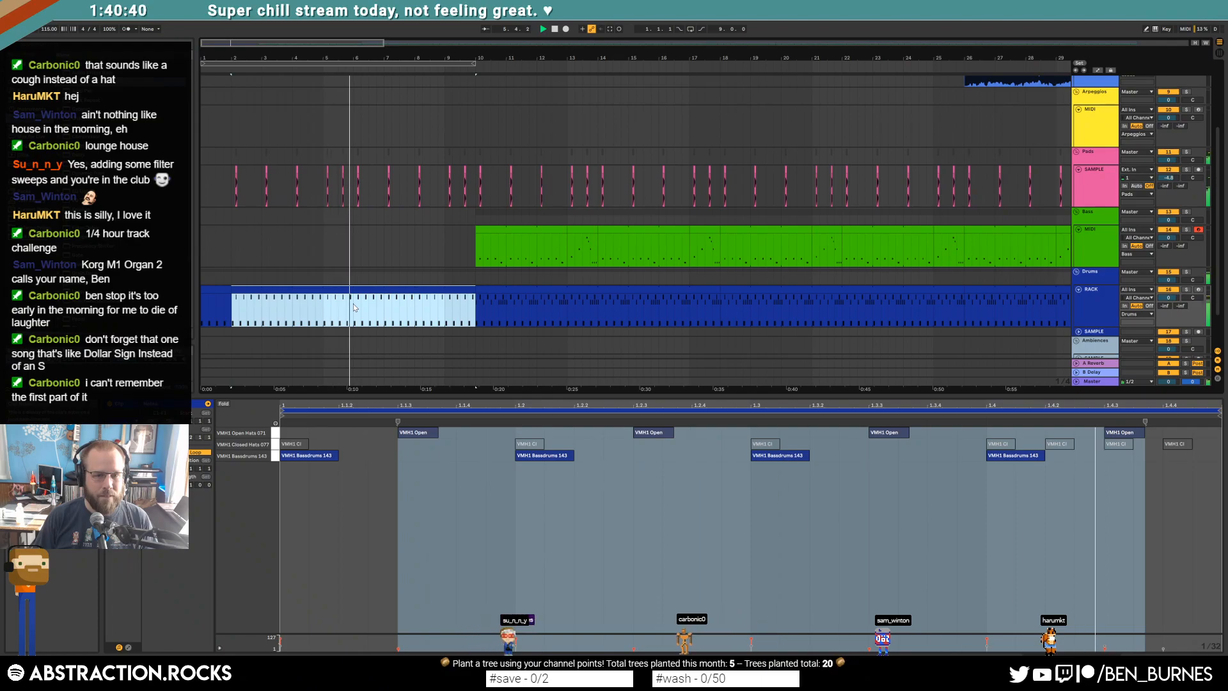
key("space")
left_click_drag(353, 307, 330, 306)
left_click(1077, 439)
left_click_drag(1077, 439, 1074, 434)
left_click(1163, 435)
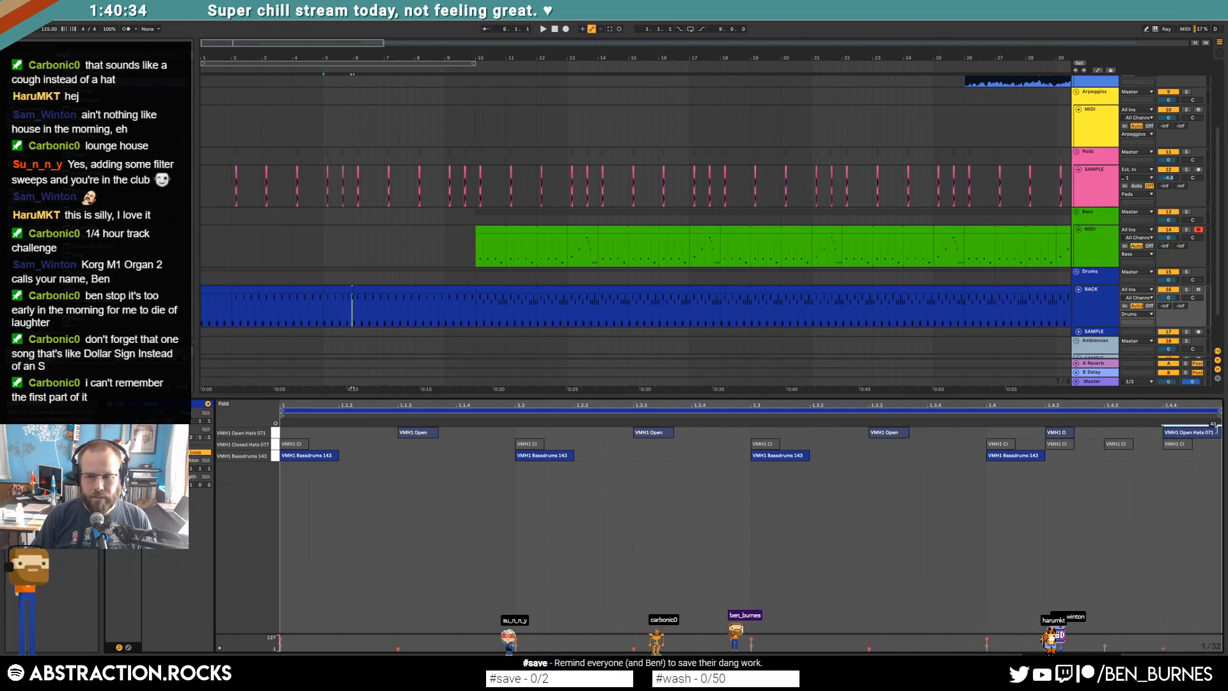
Step: Copy the bar 5 drum clip to bar 9 and play the arrangement from the start
key("space")
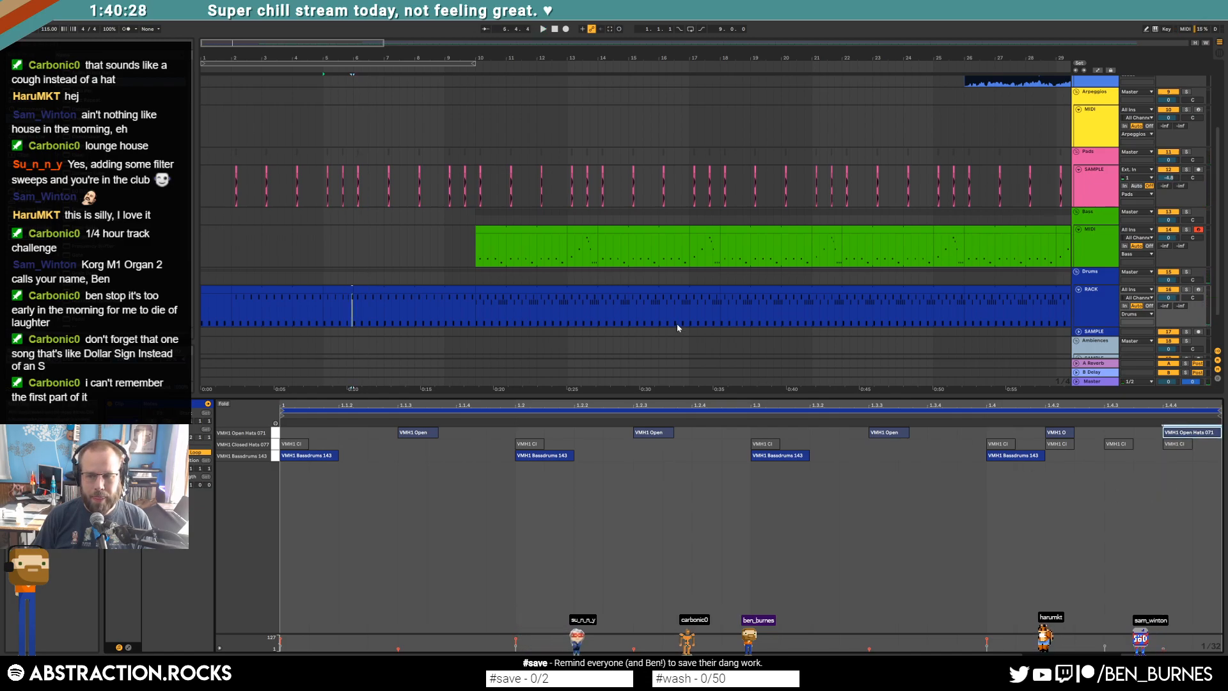
left_click(327, 298)
left_click(459, 305)
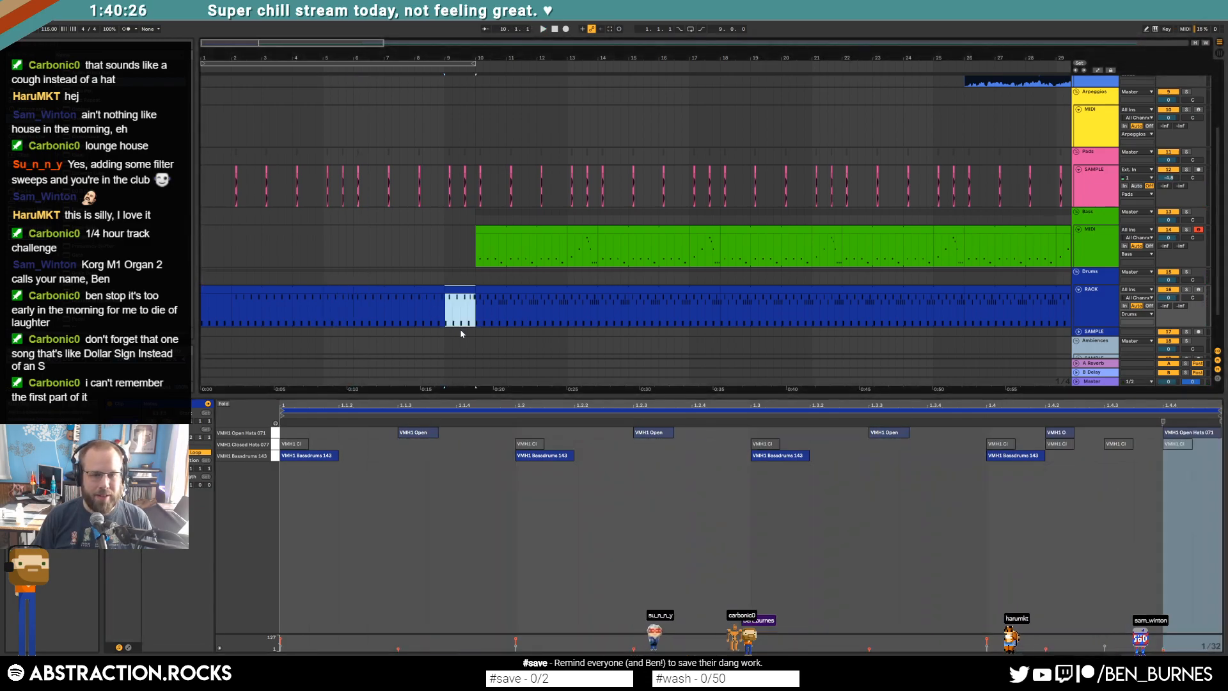
left_click(548, 292)
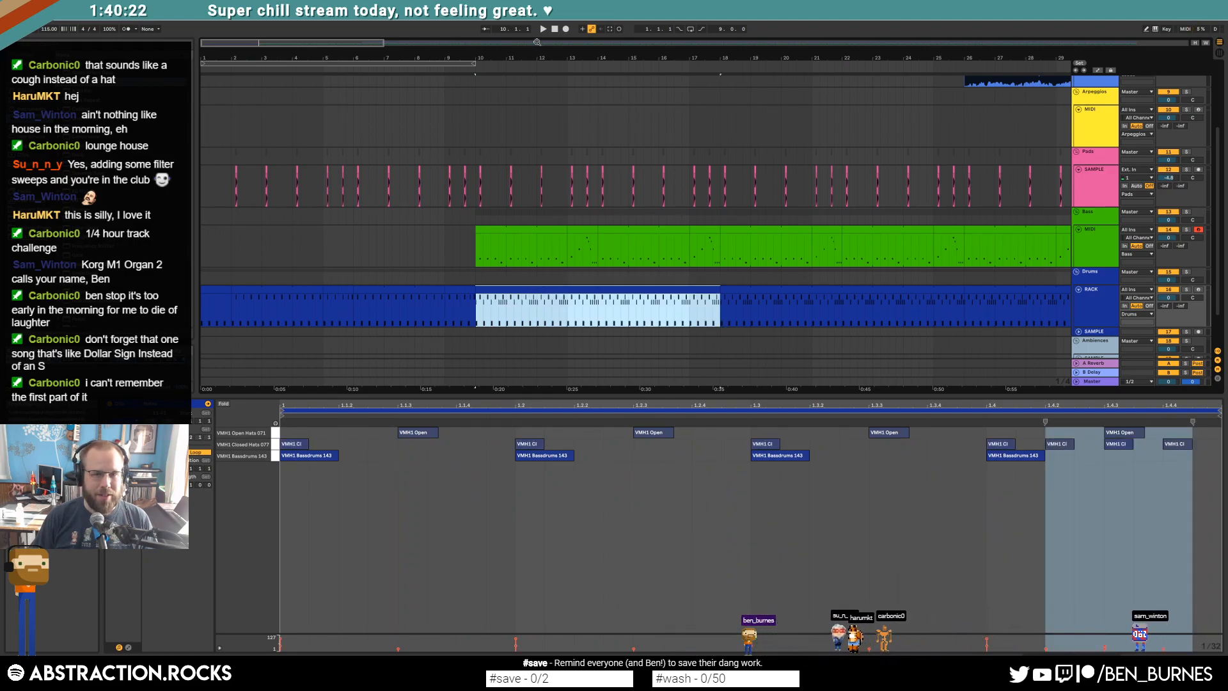
left_click(555, 29)
key("space")
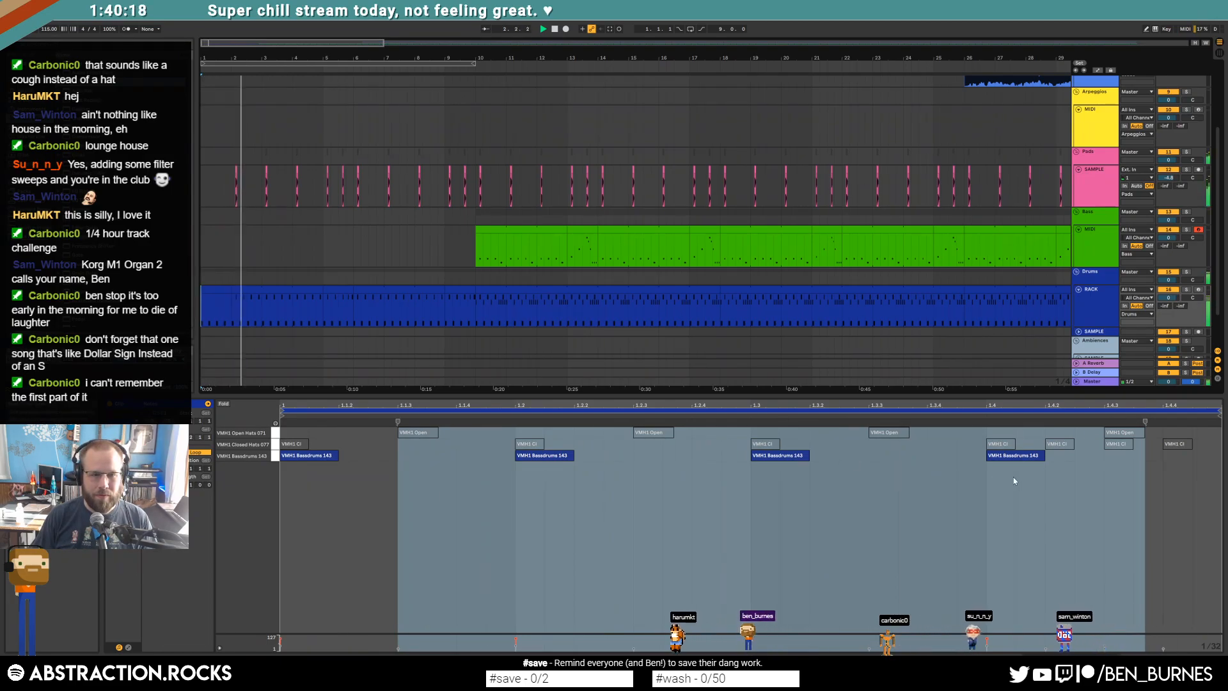
Step: Reopen the bar 5 drum clip at its 1.4.2 open hat and copy the clip over bar 9
key("shift+Tab")
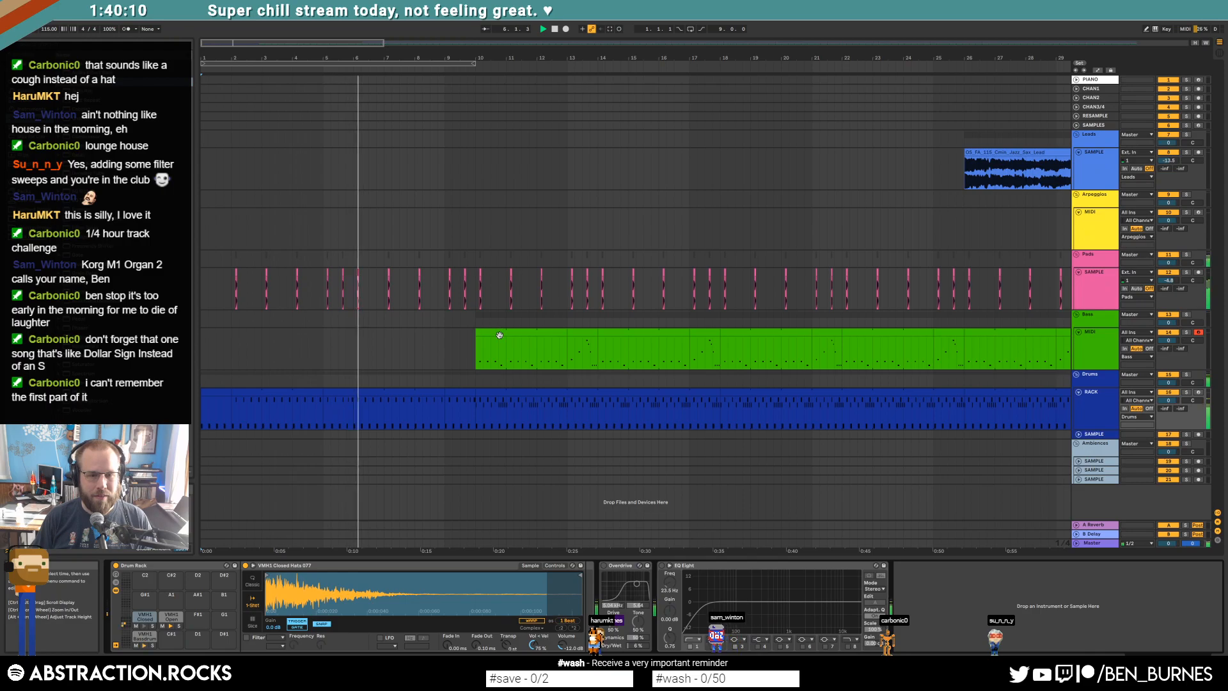
double_click(338, 400)
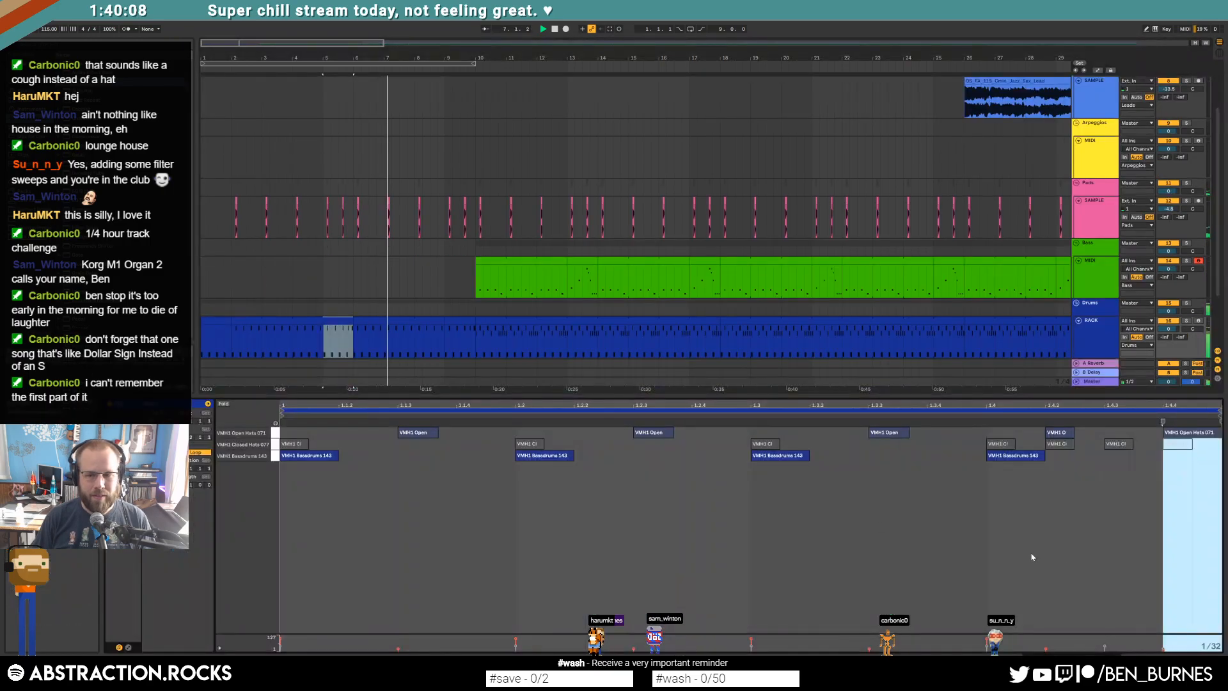
left_click(1060, 432)
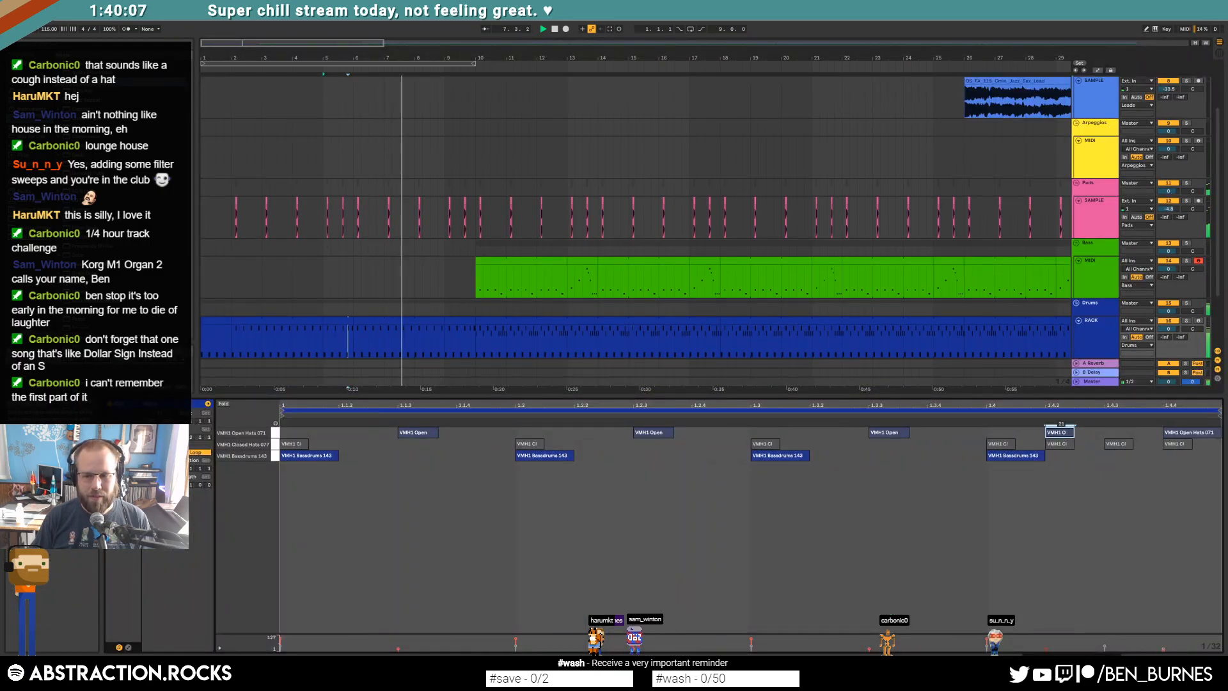
left_click(345, 320)
key("ctrl+c")
left_click(451, 320)
key("ctrl+v")
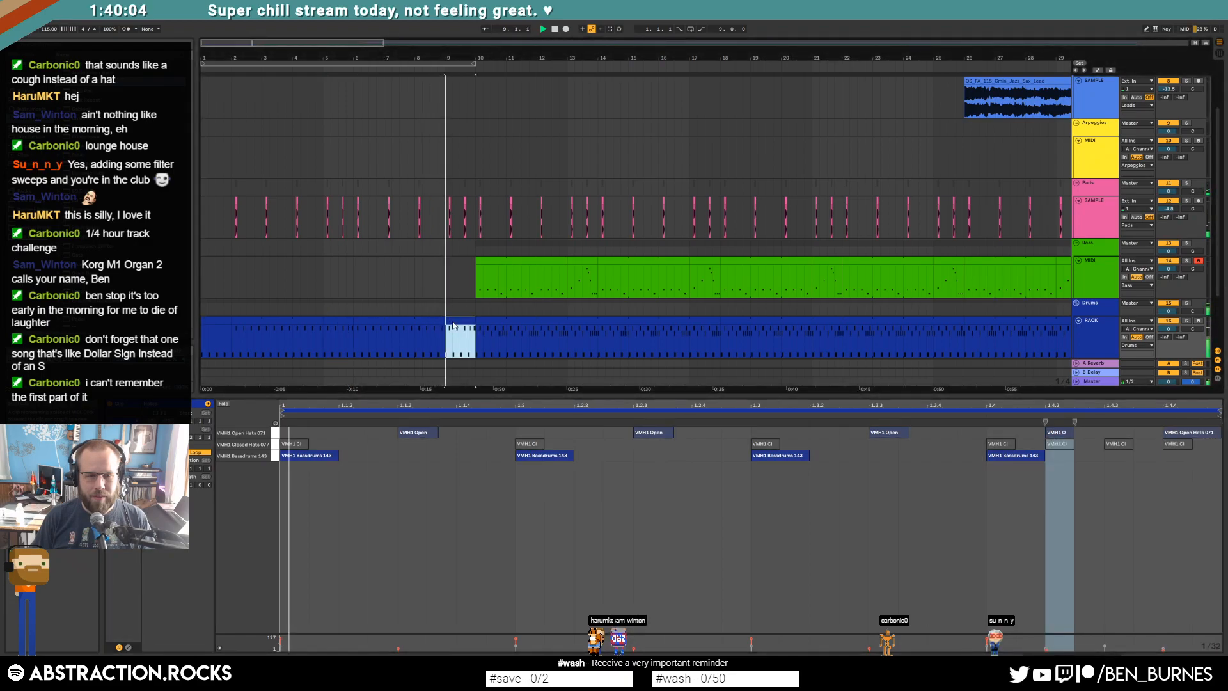
Step: Check the drum rack and the closed hat notes of the drum clip starting at bar 10
key("shift+Tab")
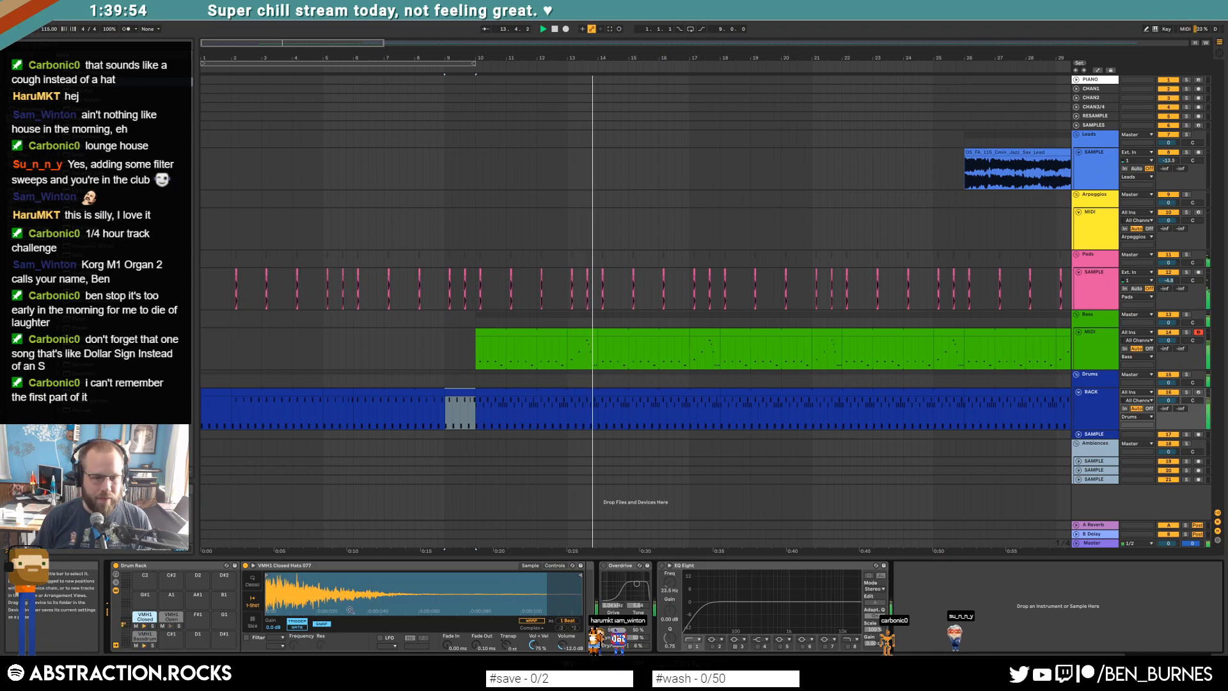
double_click(553, 395)
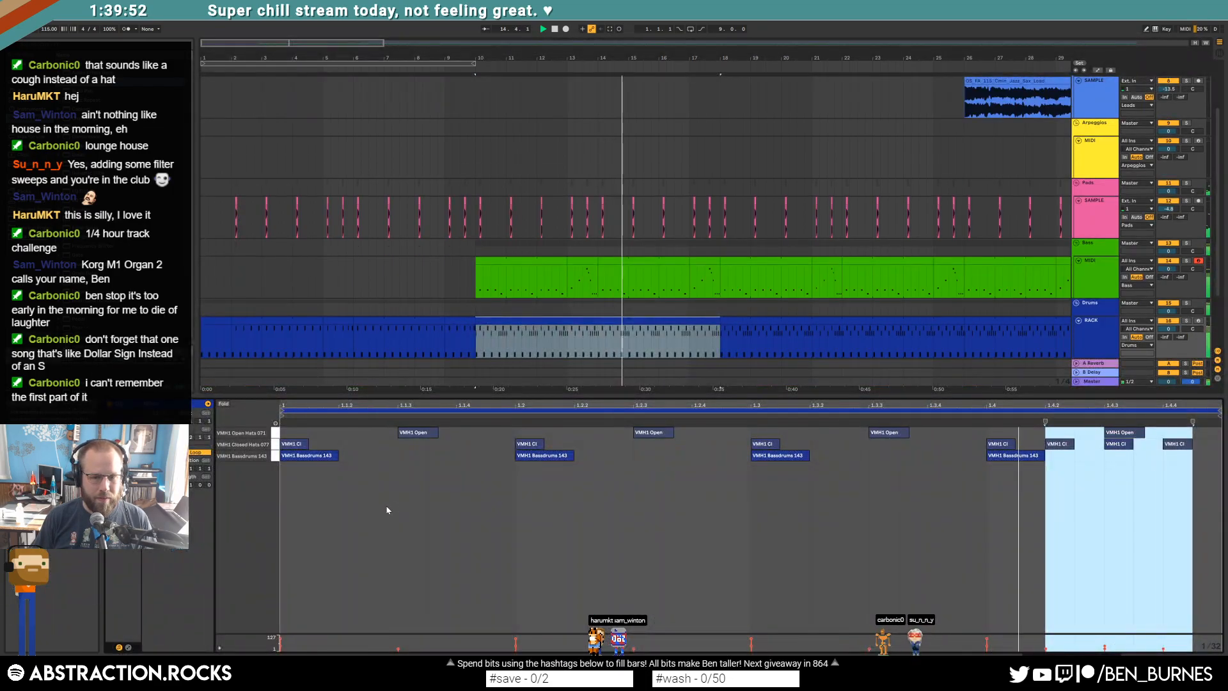
left_click(277, 445)
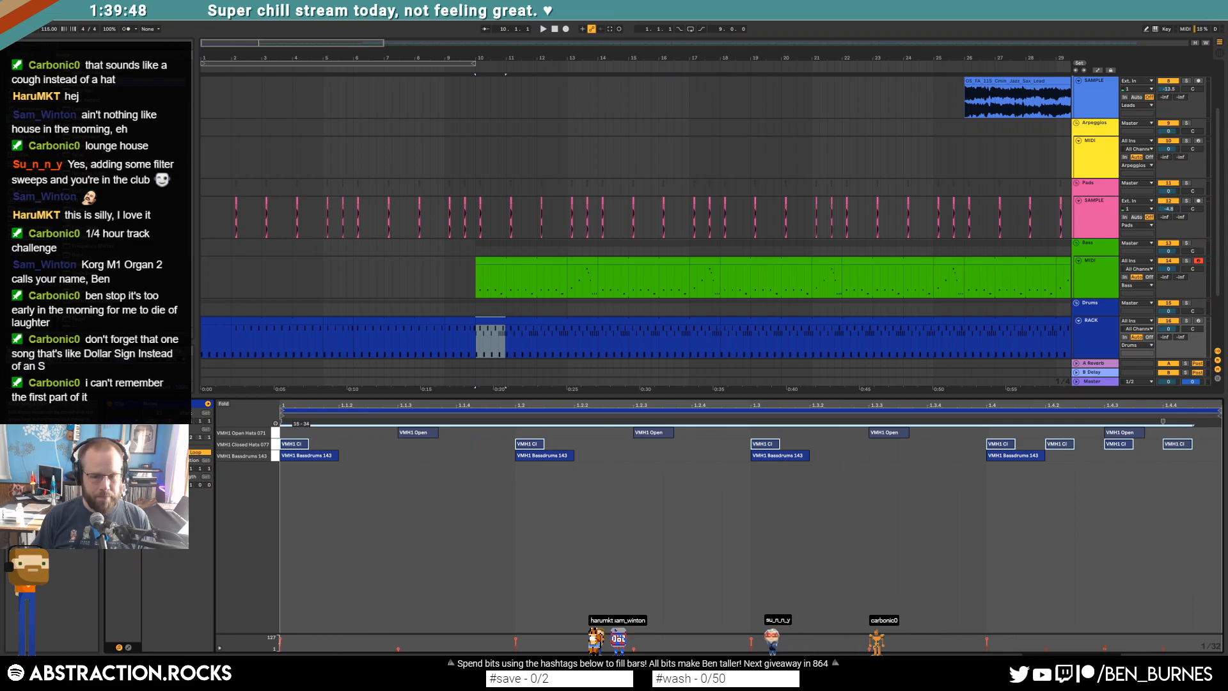
left_click(403, 505)
Step: In the bar 13 drum clip, add closed hats on 1.1.2 and halfway between 1.4.3 and 1.4.4
left_click_drag(570, 337, 596, 338)
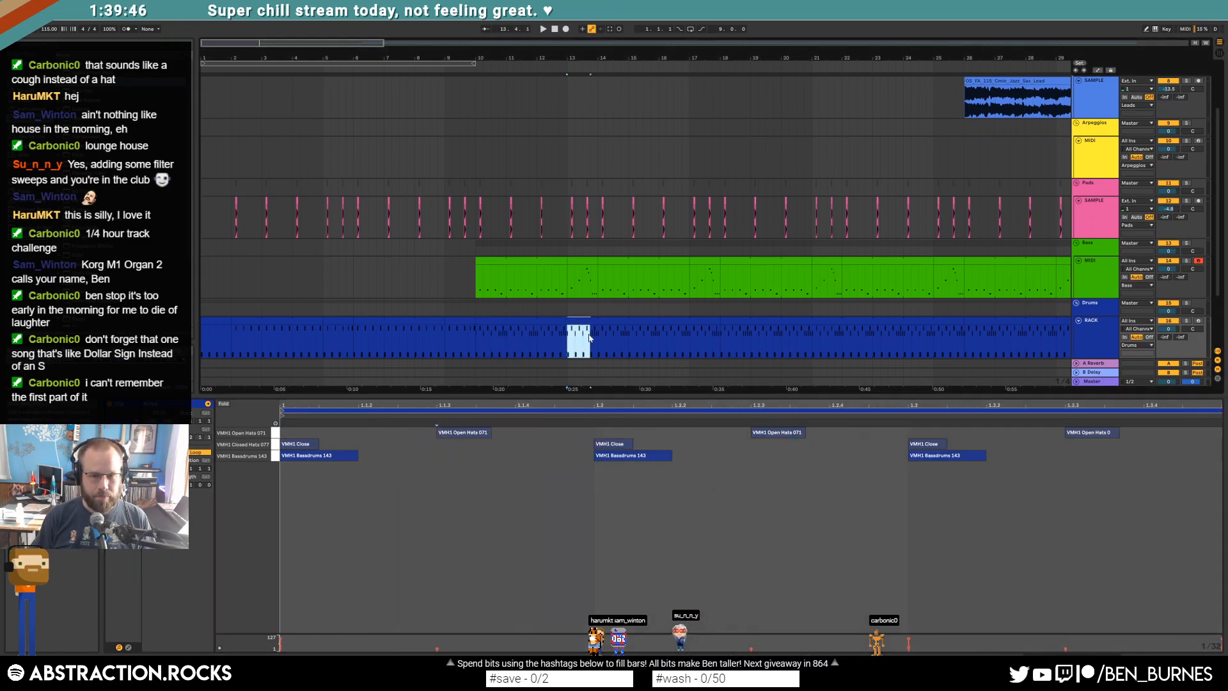
left_click(522, 476)
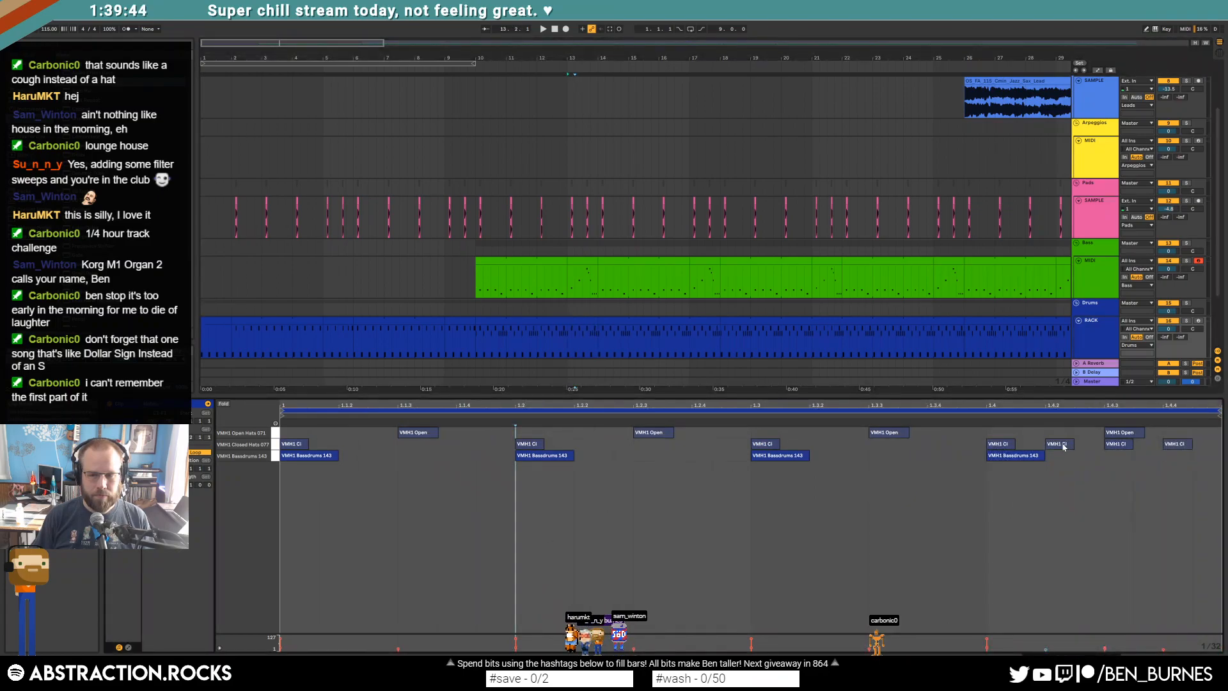
left_click(359, 444)
key("space")
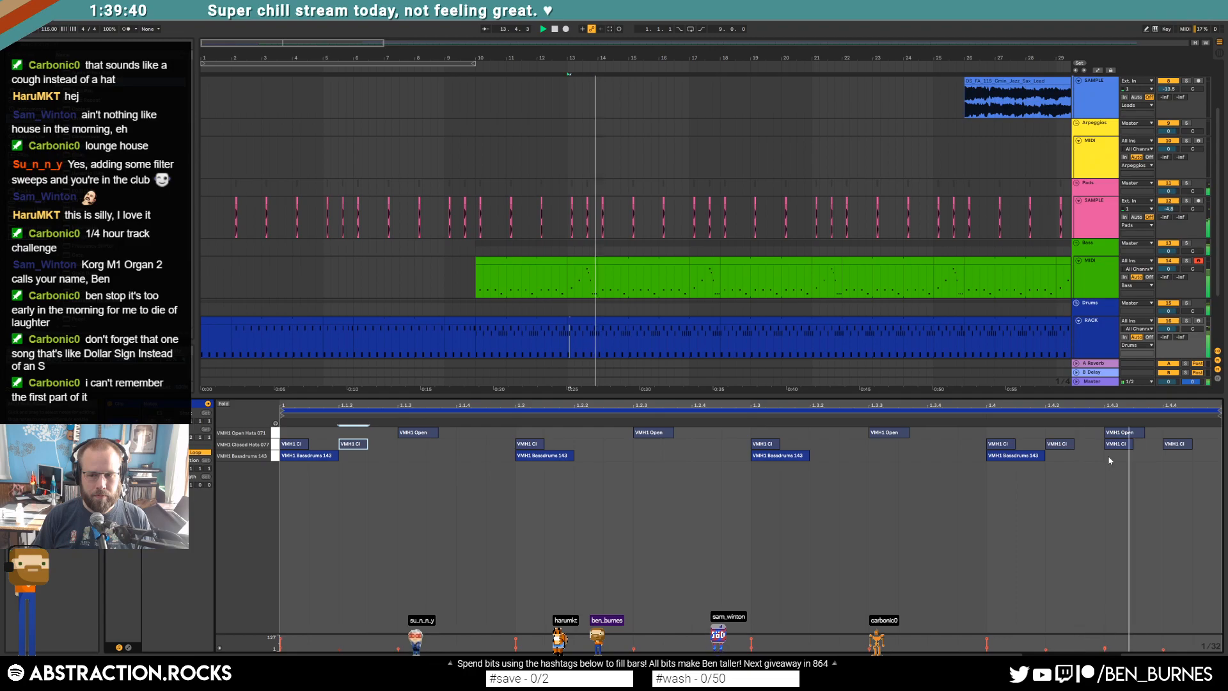
key("space")
double_click(1174, 445)
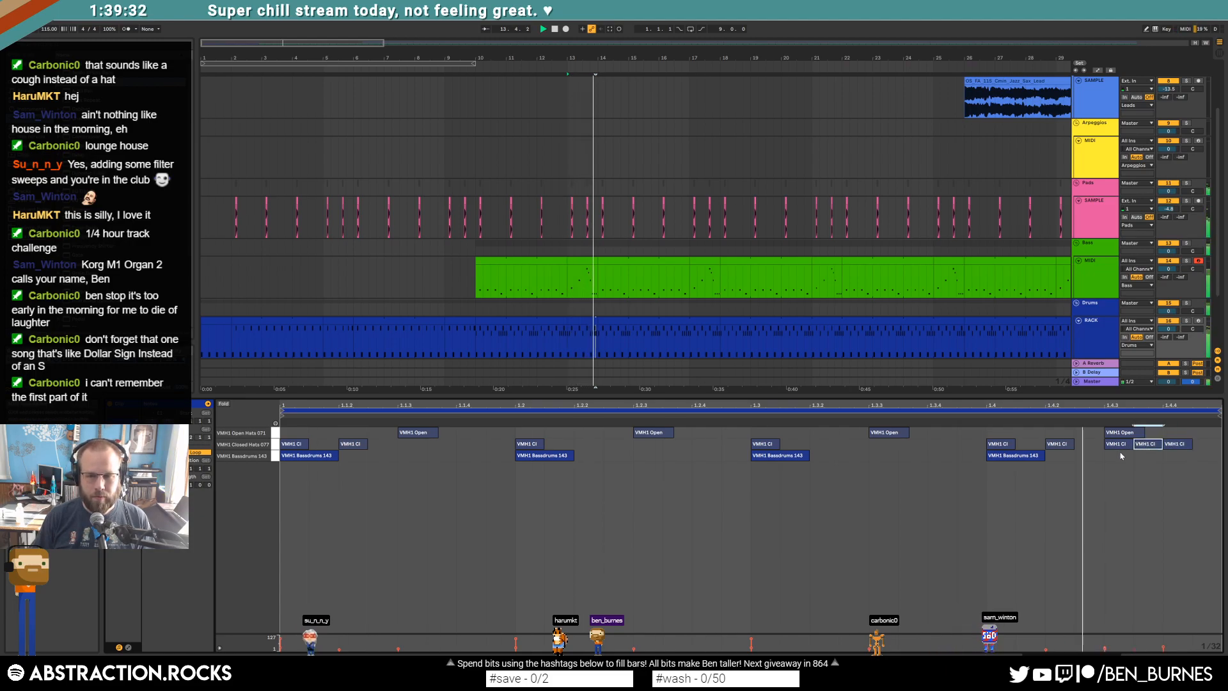
key("space")
Step: Copy the bar 13 drum clip to bar 17 and select the drum clip at bars 10–13
left_click_drag(581, 334, 593, 322)
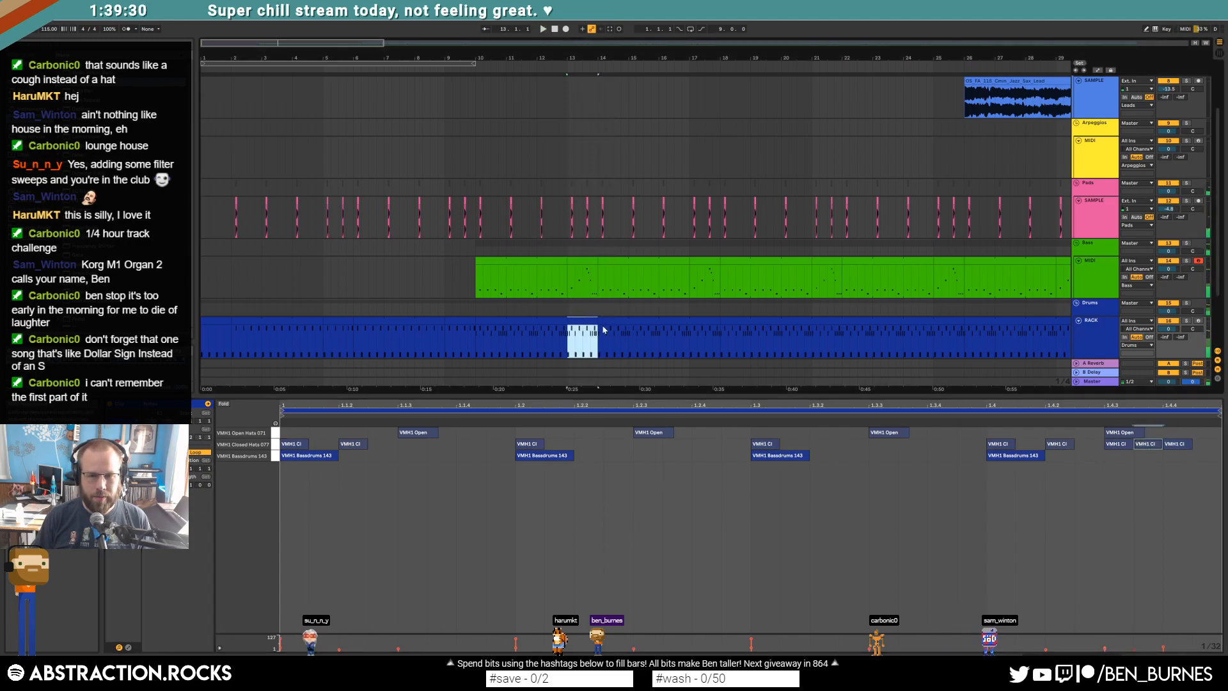
left_click_drag(695, 344, 703, 346)
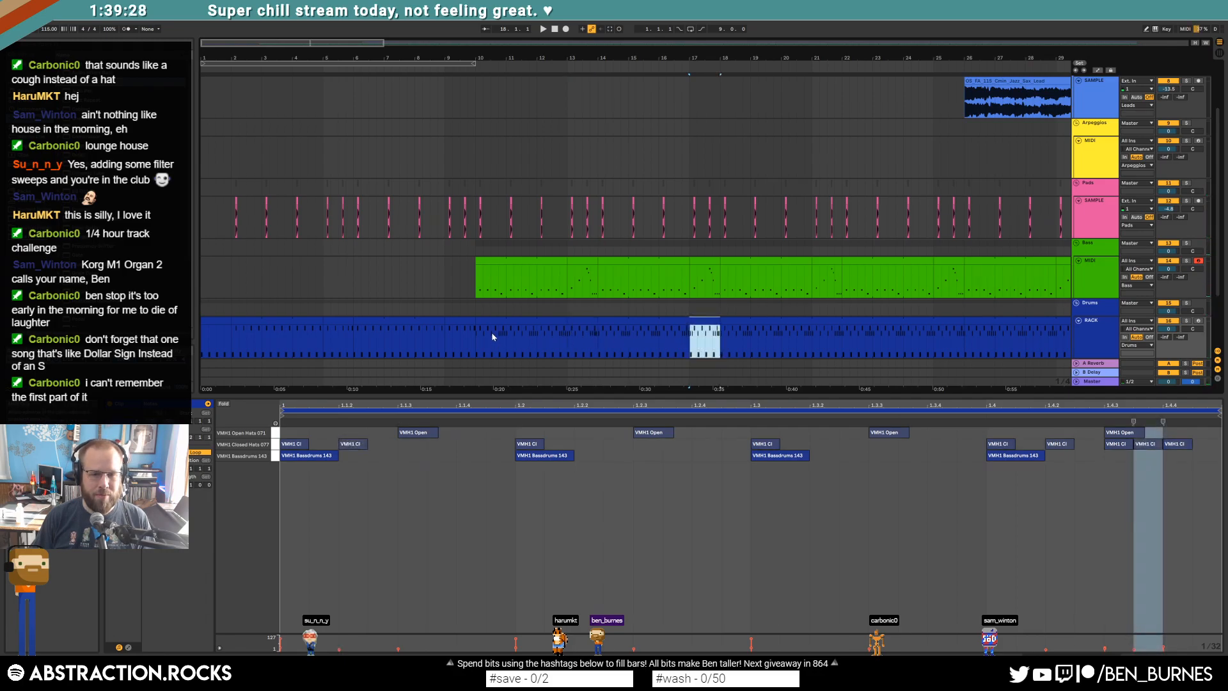
left_click_drag(490, 323, 566, 321)
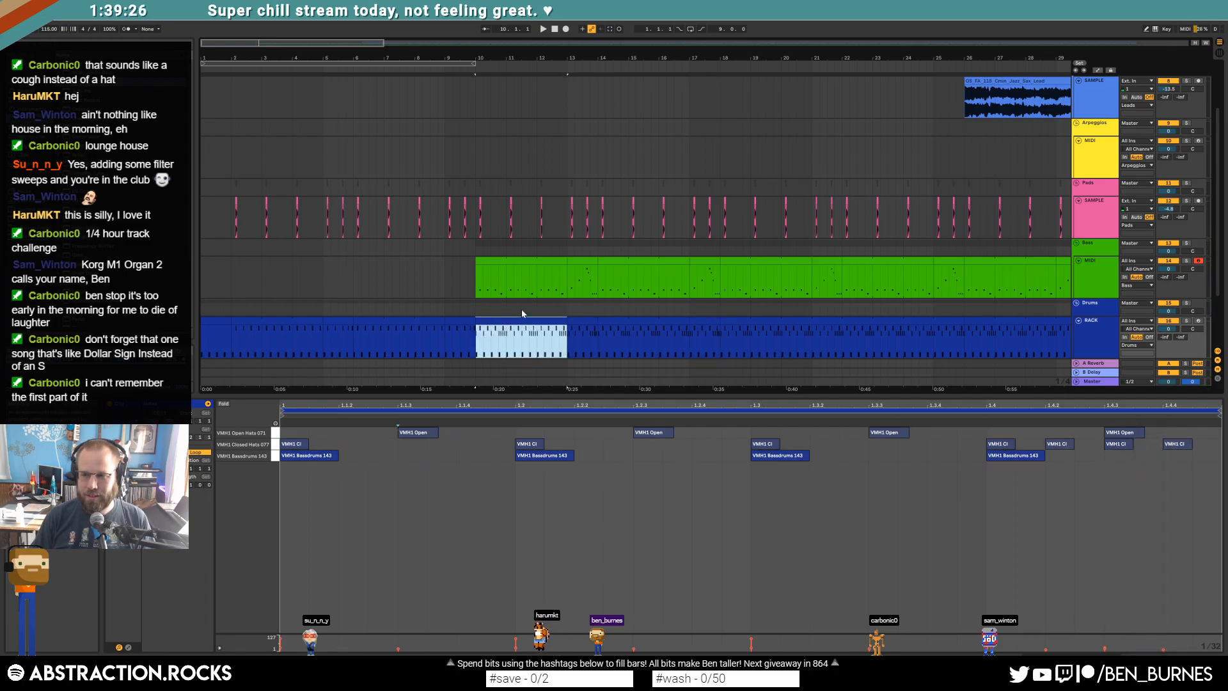
Step: Play the arrangement from bar 10 to check the drum pattern variations
left_click_drag(355, 43, 395, 44)
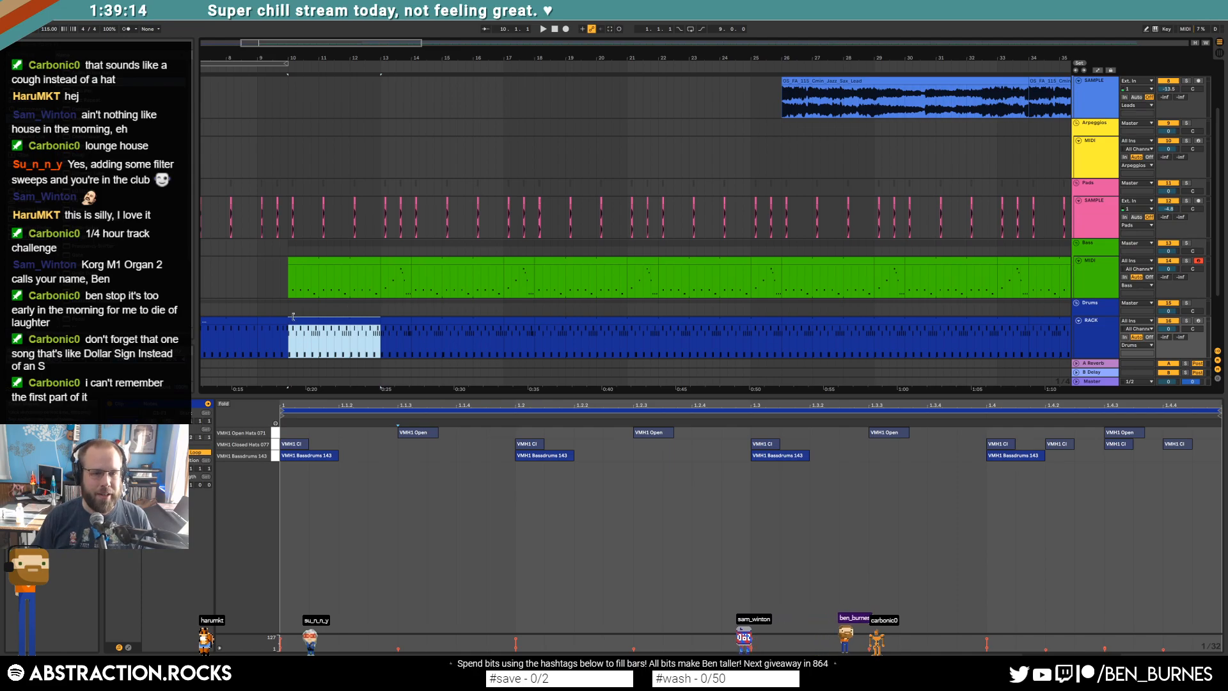
key("space")
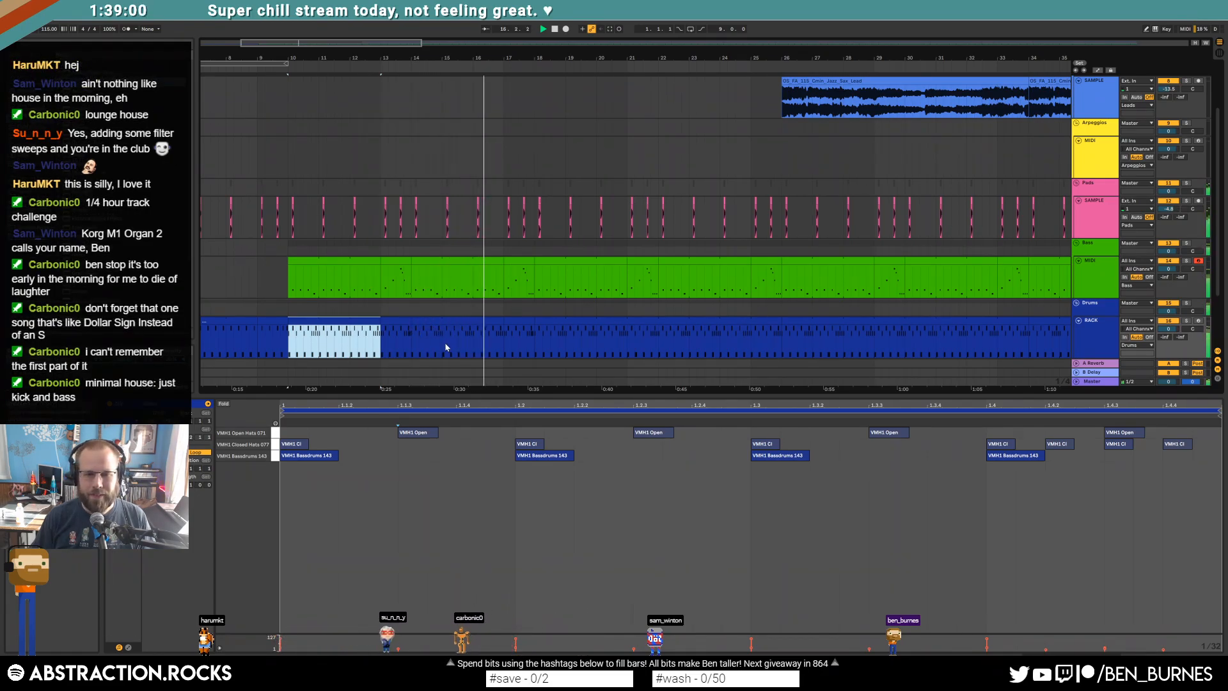
left_click_drag(446, 339, 474, 338)
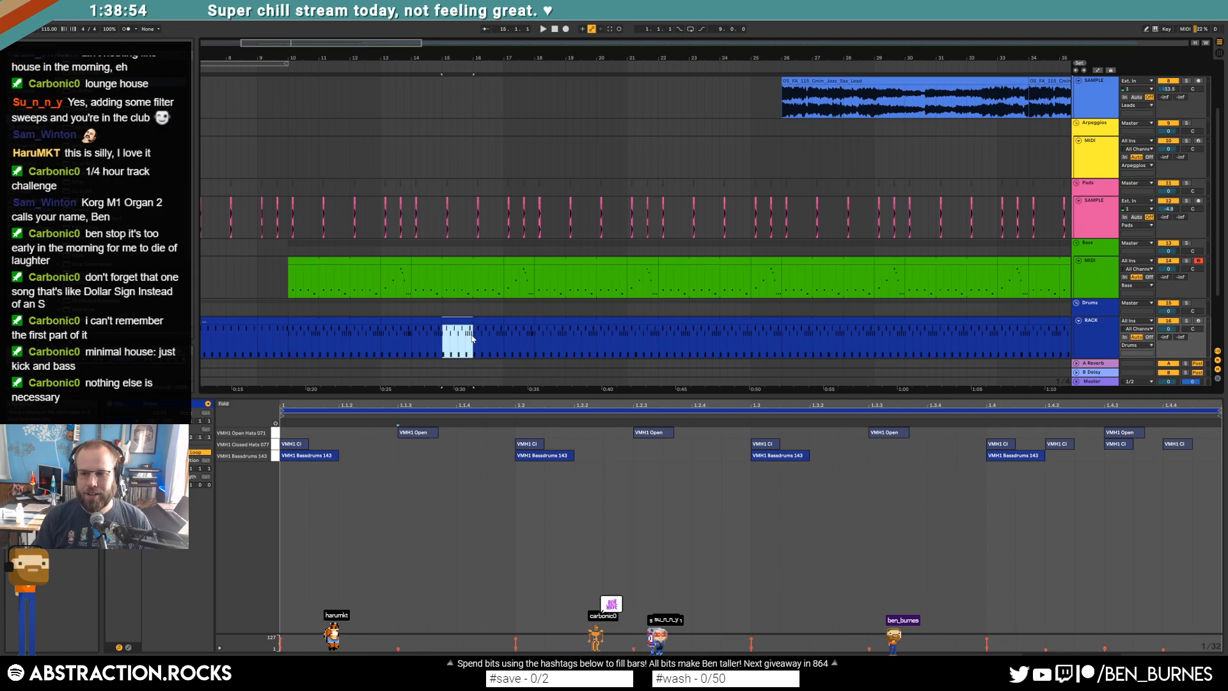
Step: Solo the bass MIDI and drum rack tracks and play them from bar 78
scroll(542, 254, "down", 8)
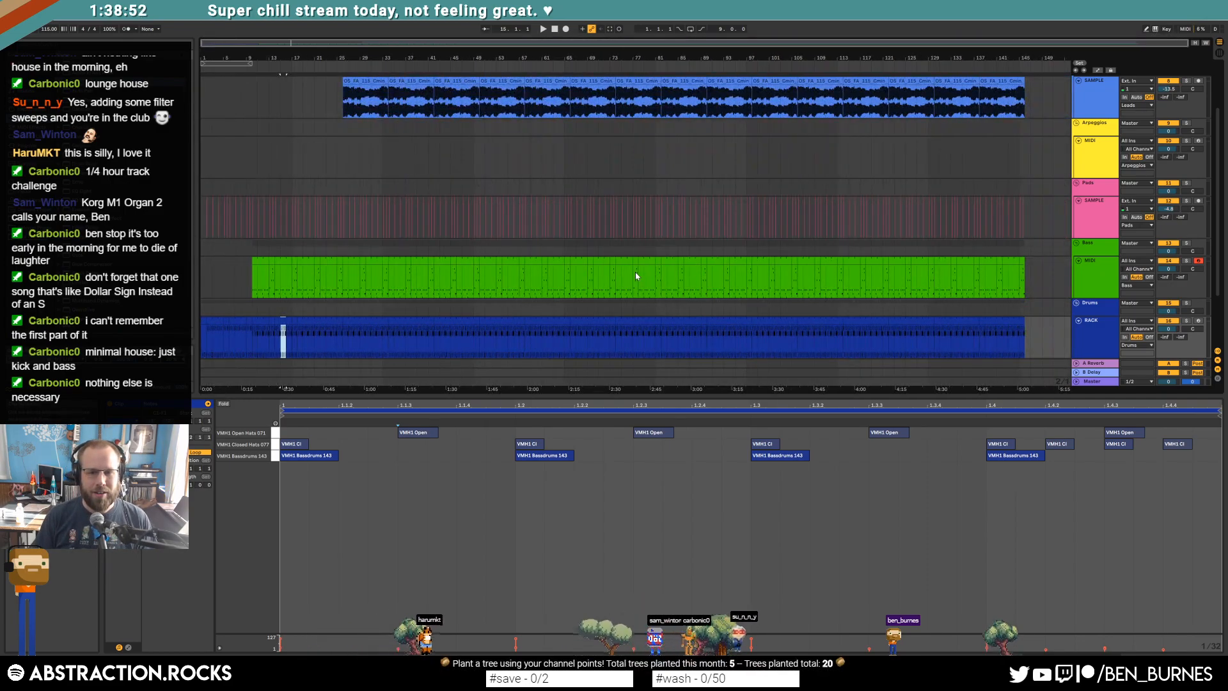
left_click_drag(644, 279, 640, 280)
left_click(718, 334, "shift")
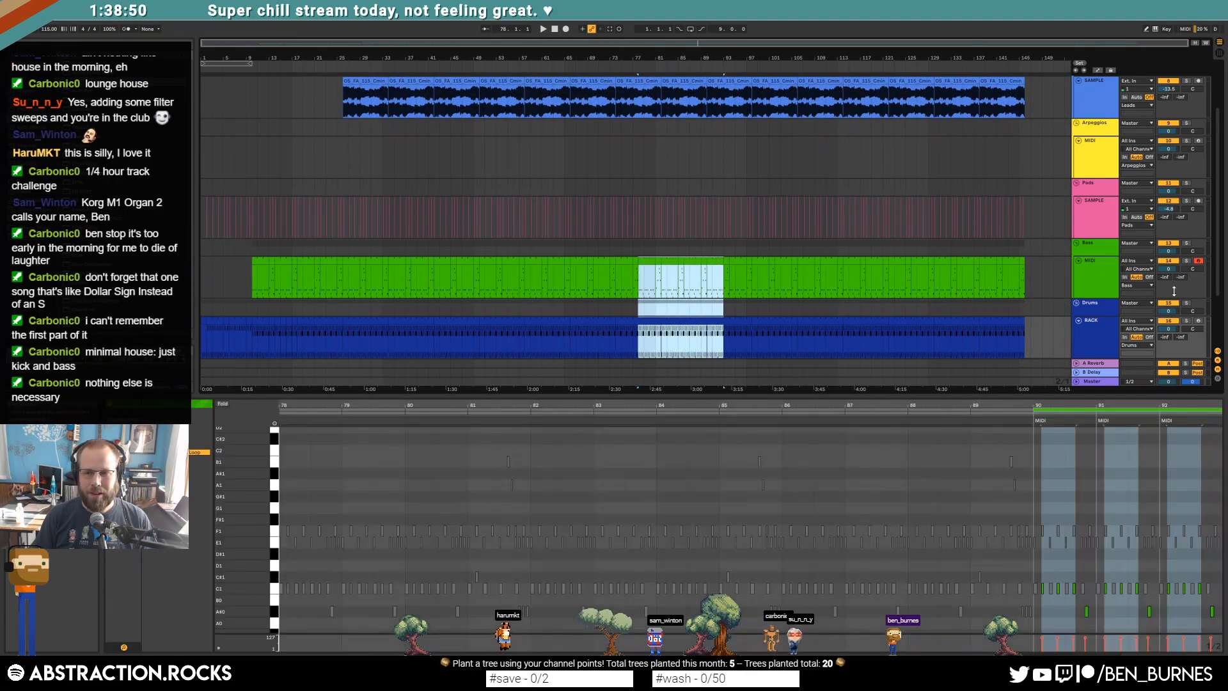
left_click(1185, 261)
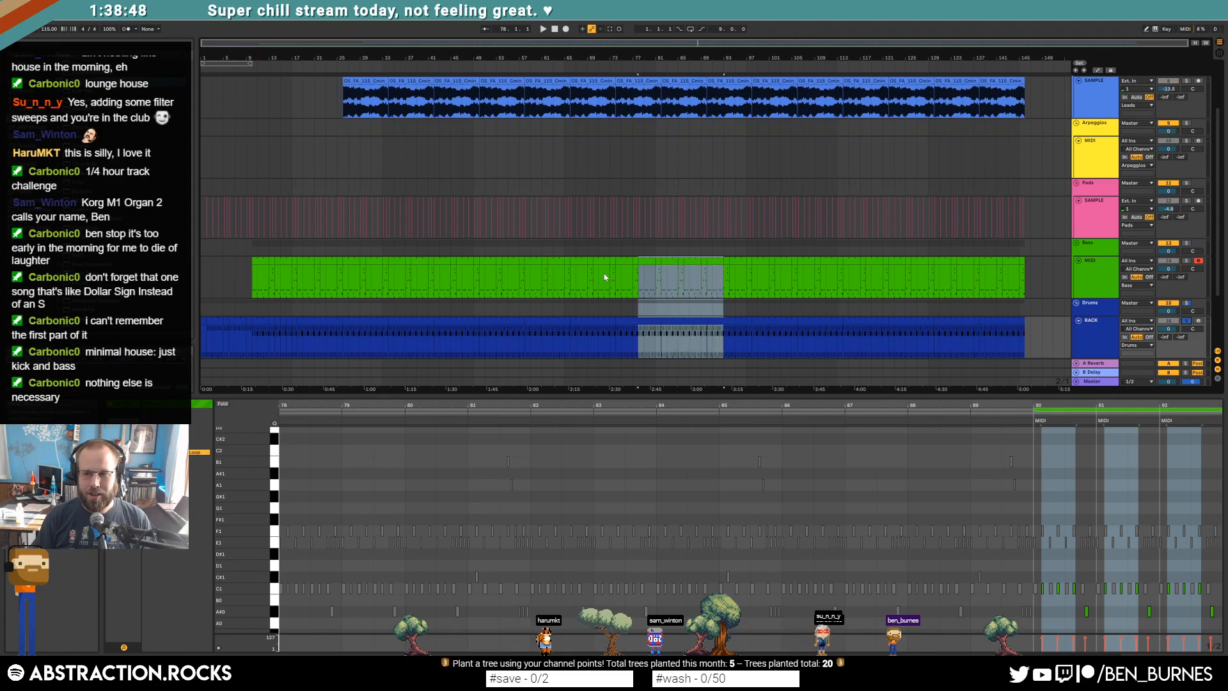
left_click(637, 288)
key("space")
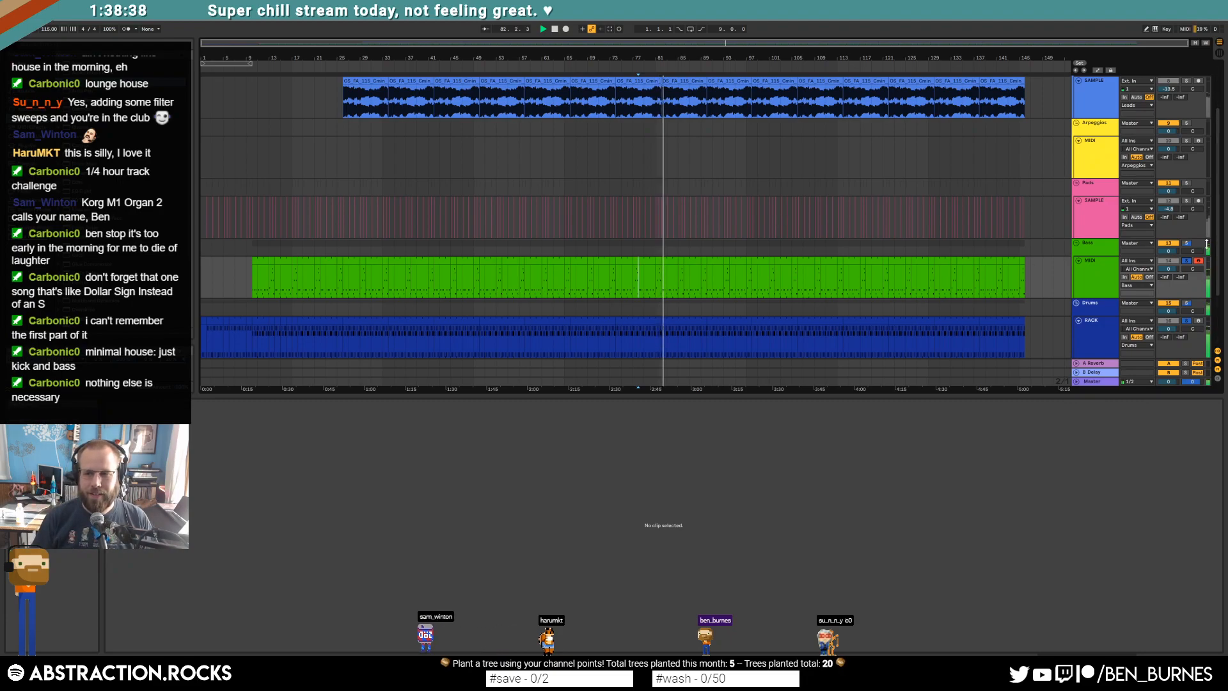
Step: Clear the solos and play the full arrangement from the bass entry at bar 10
left_click(252, 279)
scroll(253, 279, "up", 4)
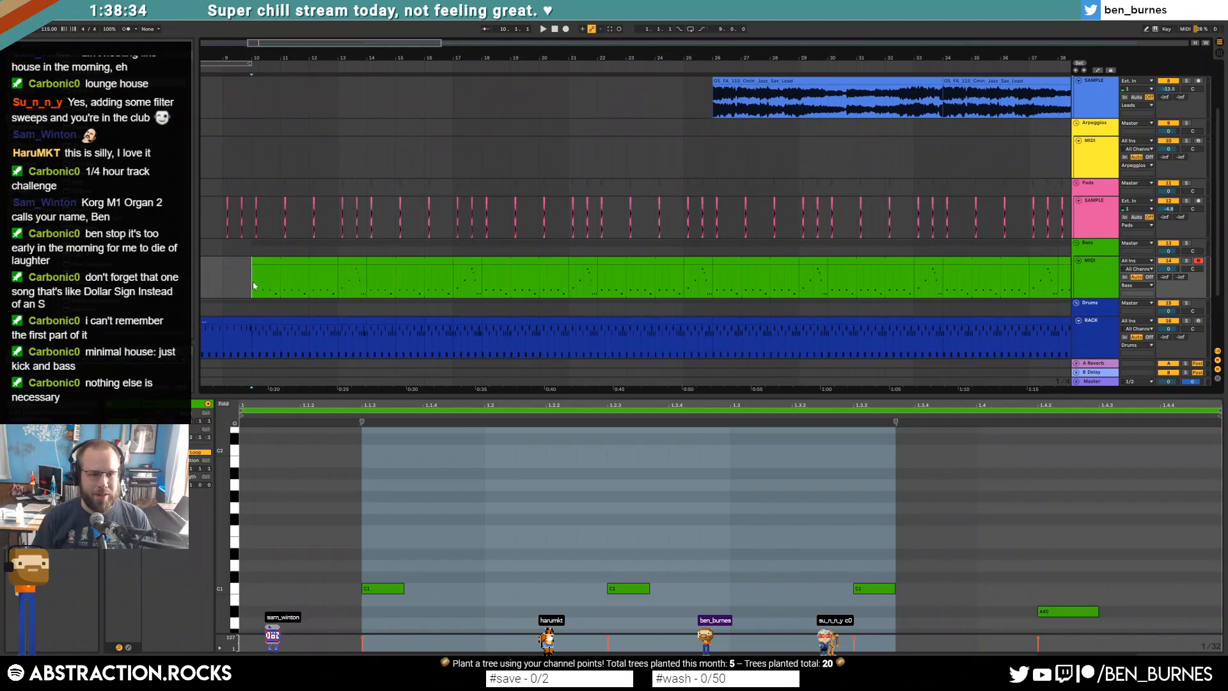
key("space")
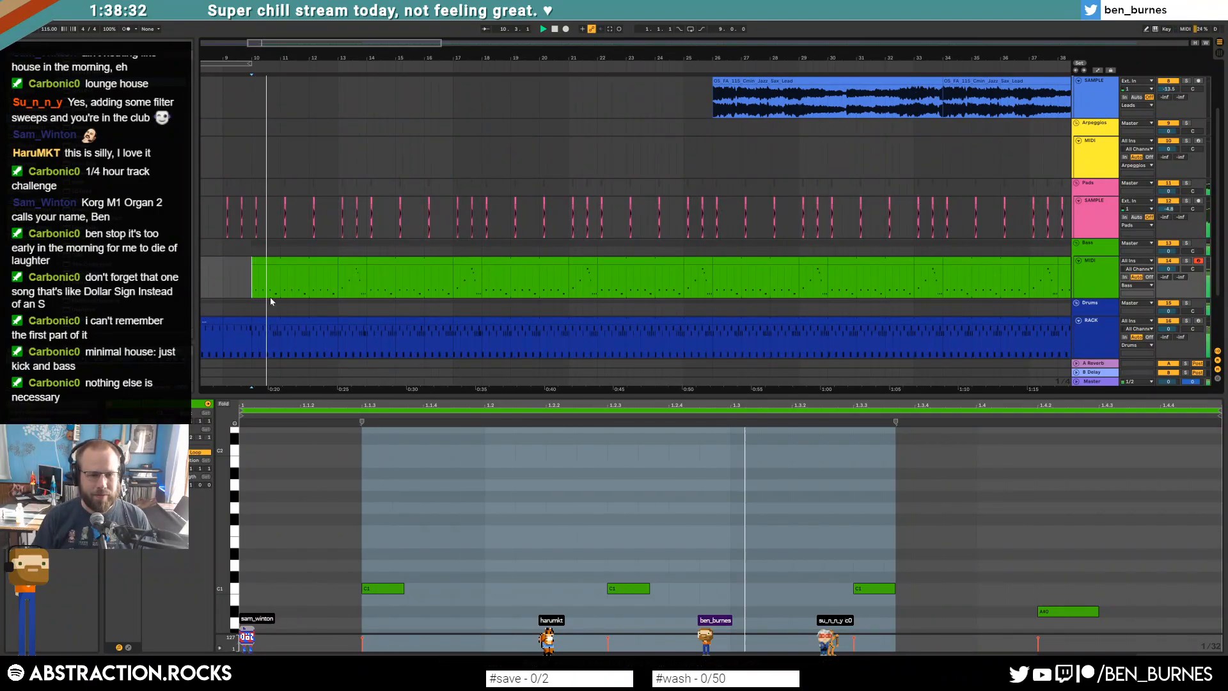
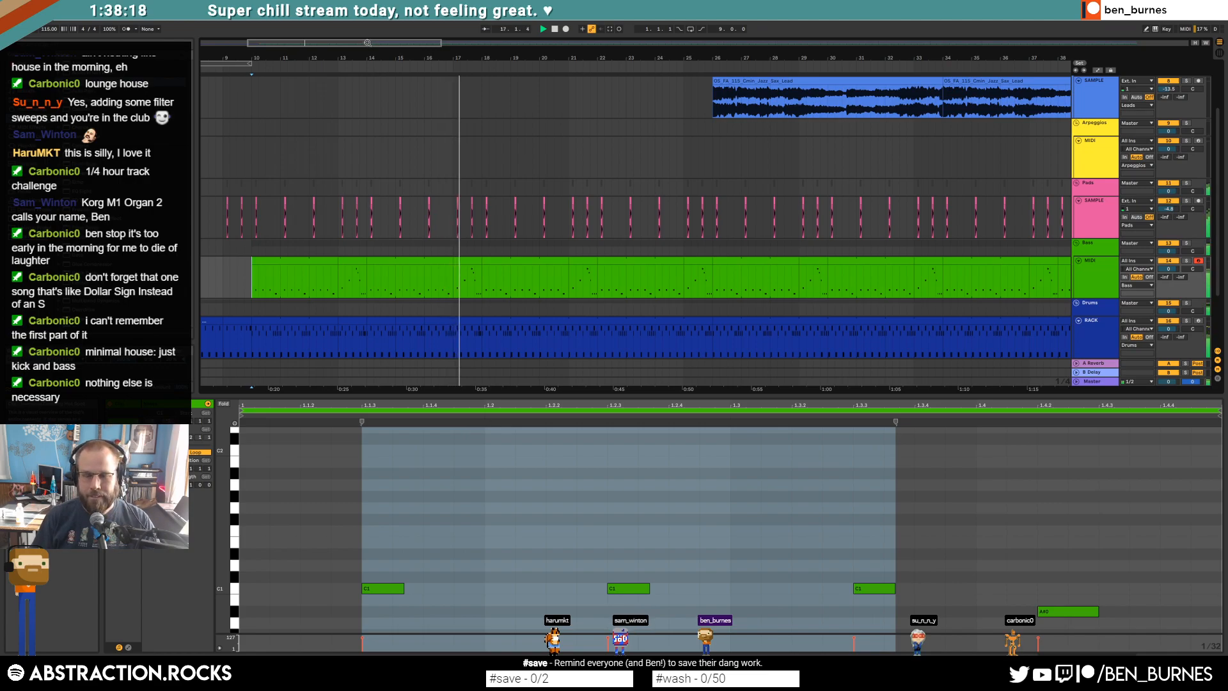
key("space")
Step: In the bar 17 bass clip, raise the A#0 note on 1.4.3 one octave to A#1
left_click(470, 261)
scroll(1028, 532, "down", 5)
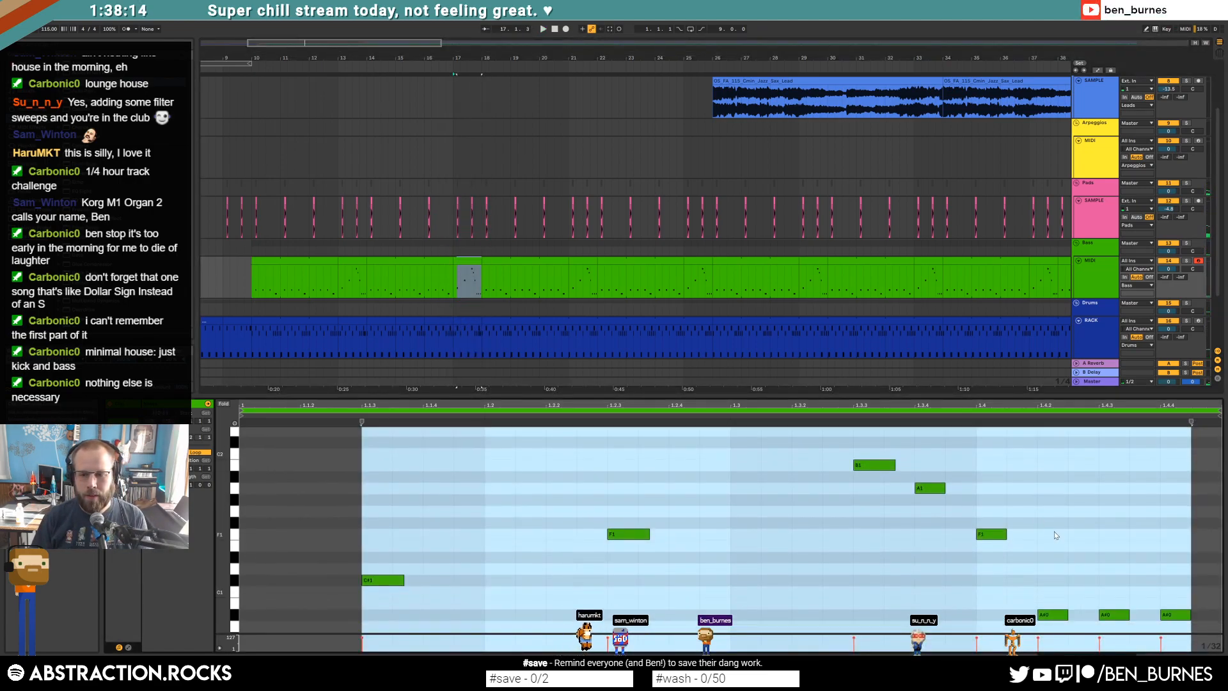
left_click(1105, 568)
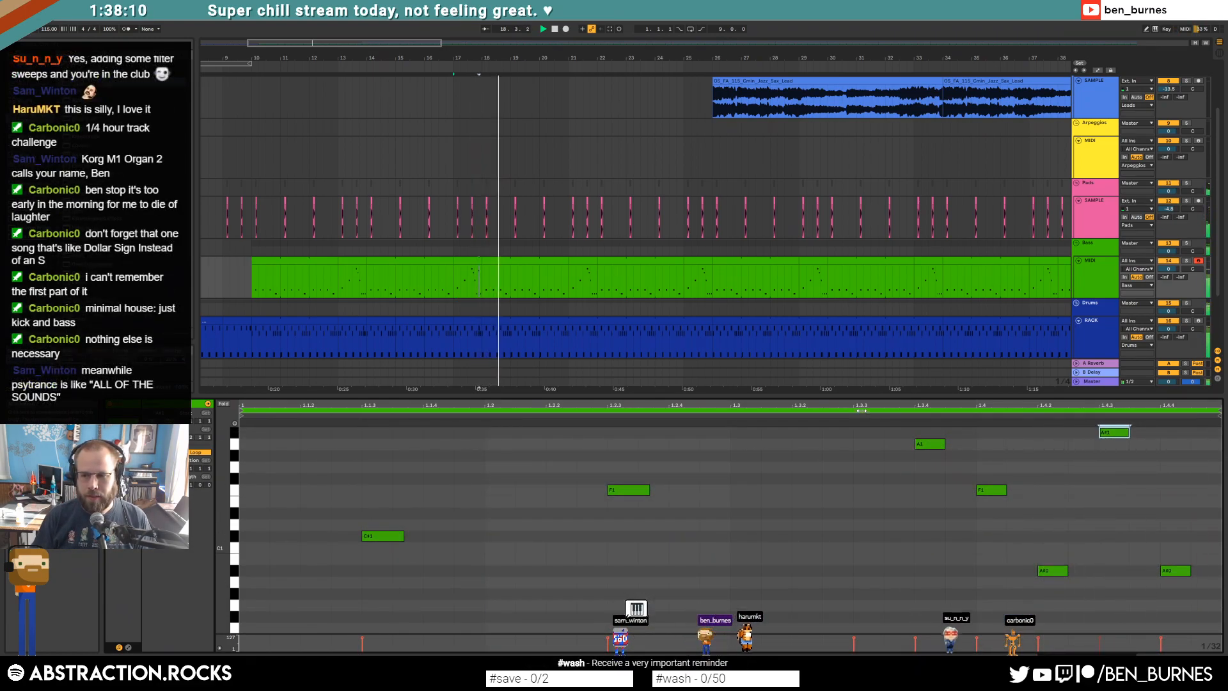
key("shift+Tab")
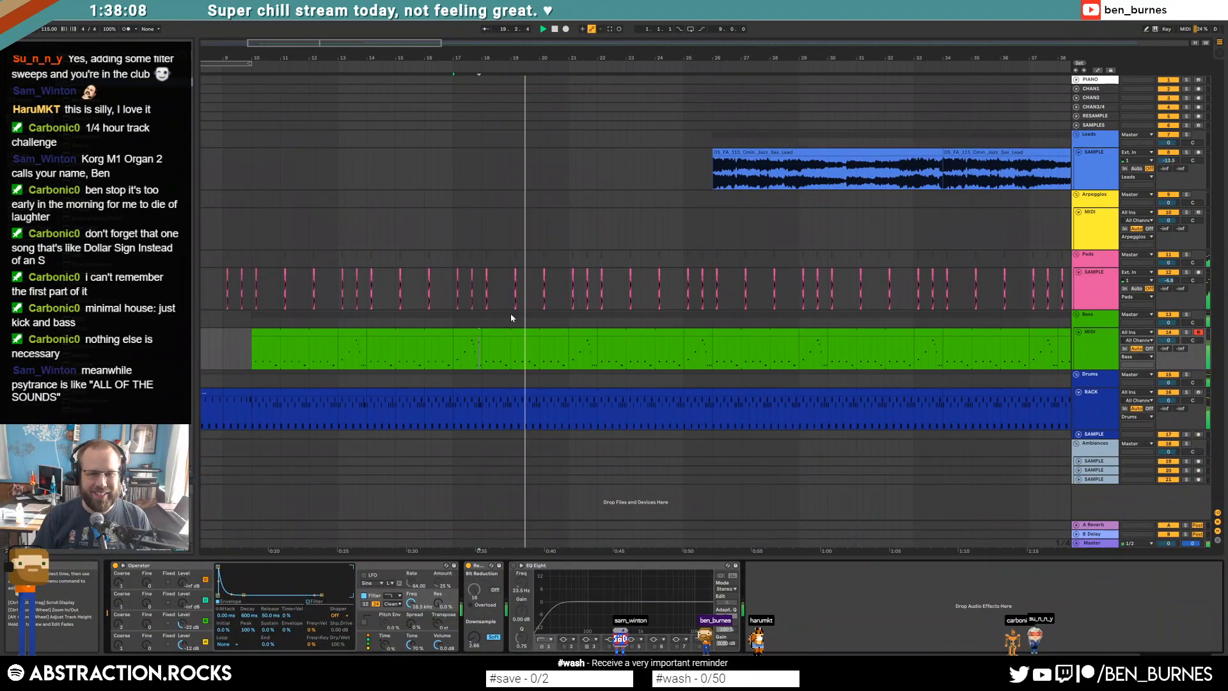
Step: Copy the edited bar 17 bass clip over bar 25 on the bass track
left_click(475, 332)
key("ctrl+c")
left_click(705, 334)
key("ctrl+v")
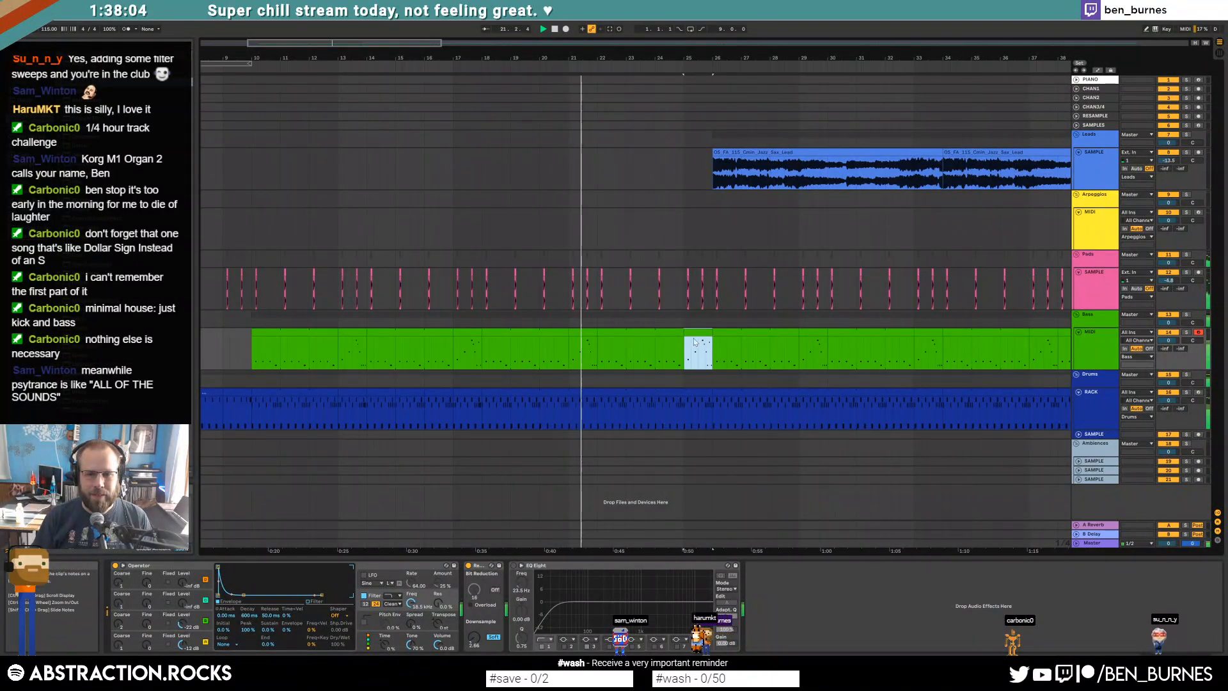
Step: Delete the drums in bar 25, leaving a one-bar gap before the lead sample enters
left_click(709, 392)
left_click_drag(709, 392, 682, 400)
scroll(690, 397, "up", 3)
left_click(691, 404)
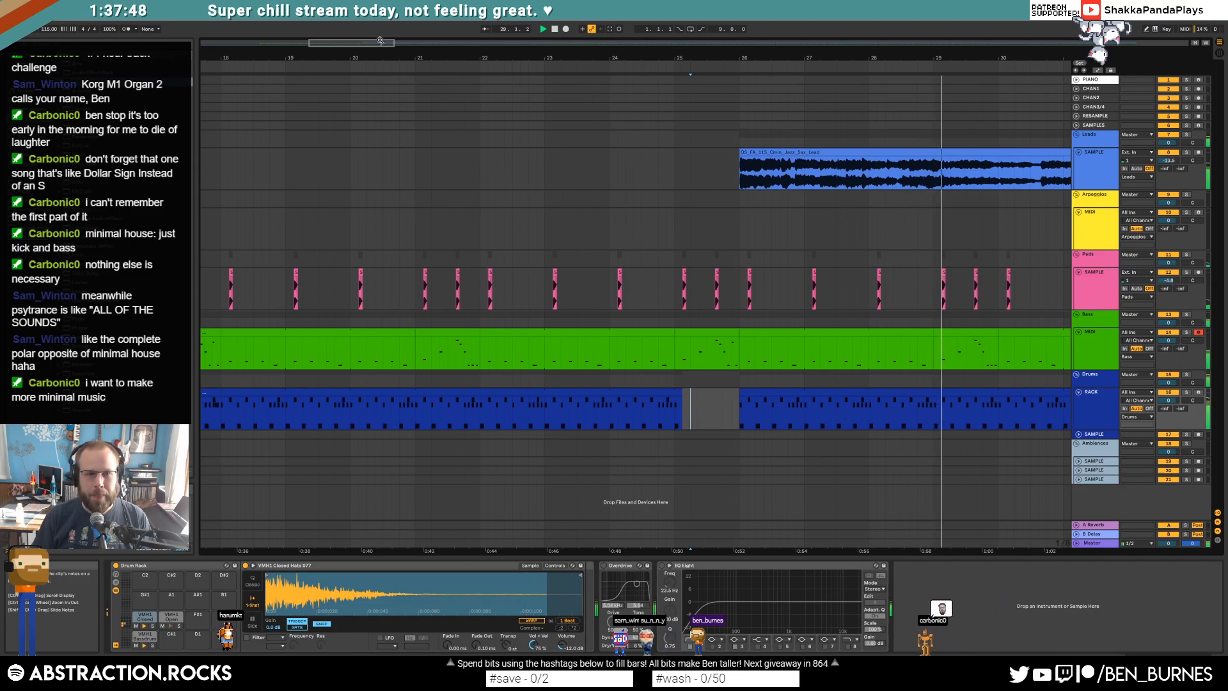
Step: Load an Operator instrument before the EQ Eight on the Arpeggios group's MIDI track
left_click_drag(381, 42, 394, 12)
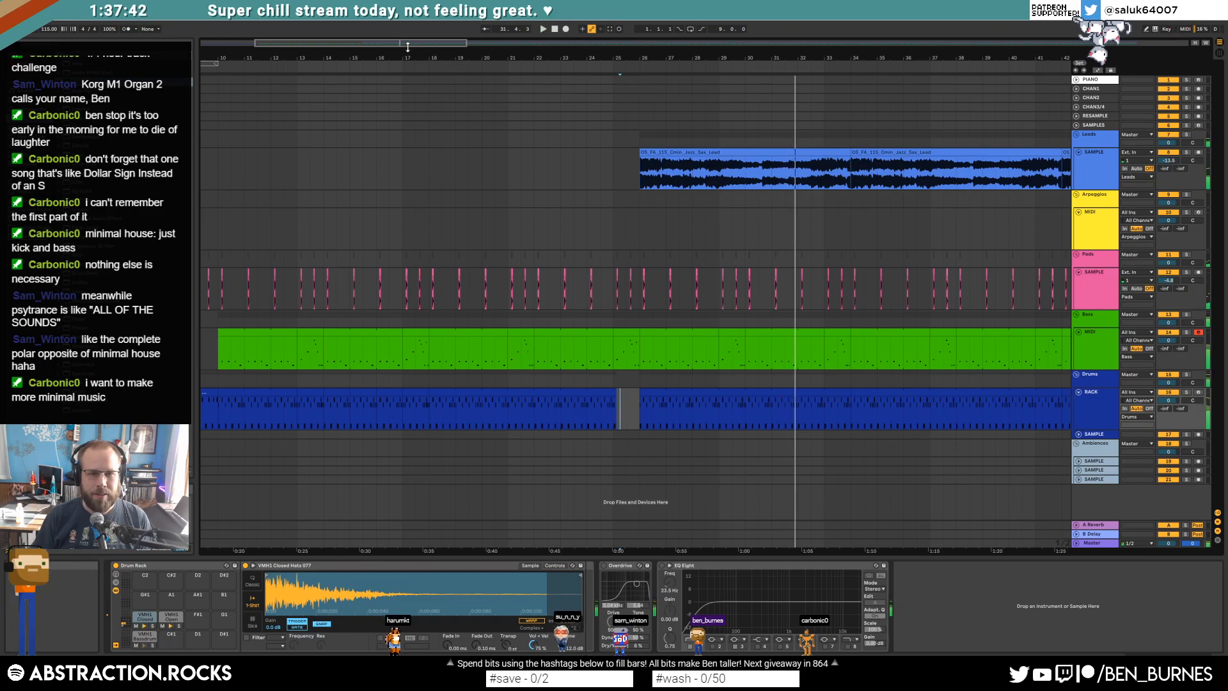
left_click_drag(407, 48, 386, 49)
left_click_drag(659, 239, 580, 236)
left_click(562, 237)
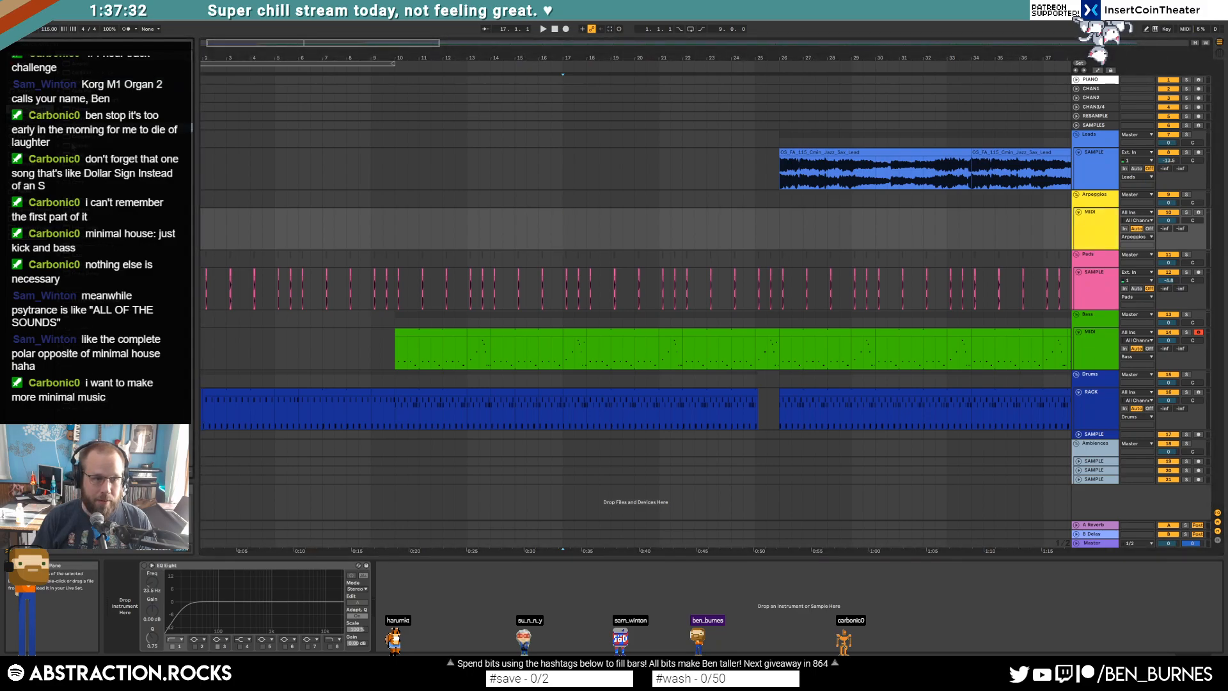
left_click_drag(182, 606, 125, 617)
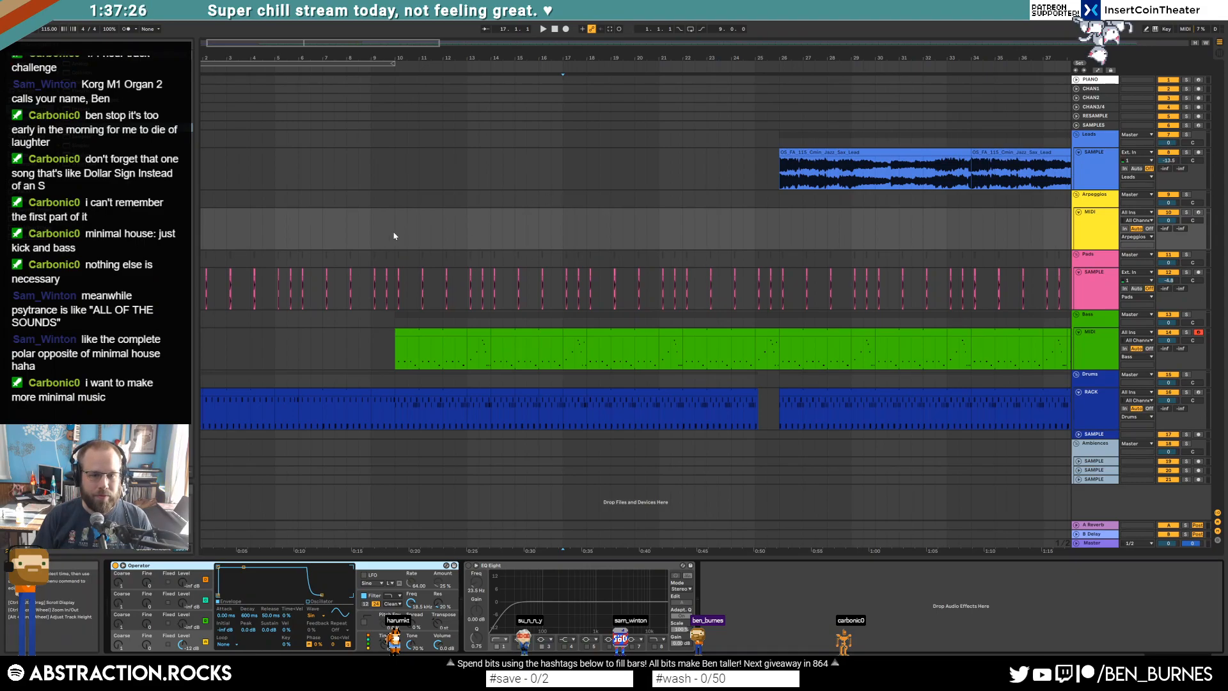
Step: Create a four-bar MIDI clip at bar 10 on the Arpeggios MIDI track and add short notes on 1.4.3
left_click_drag(394, 230, 465, 233)
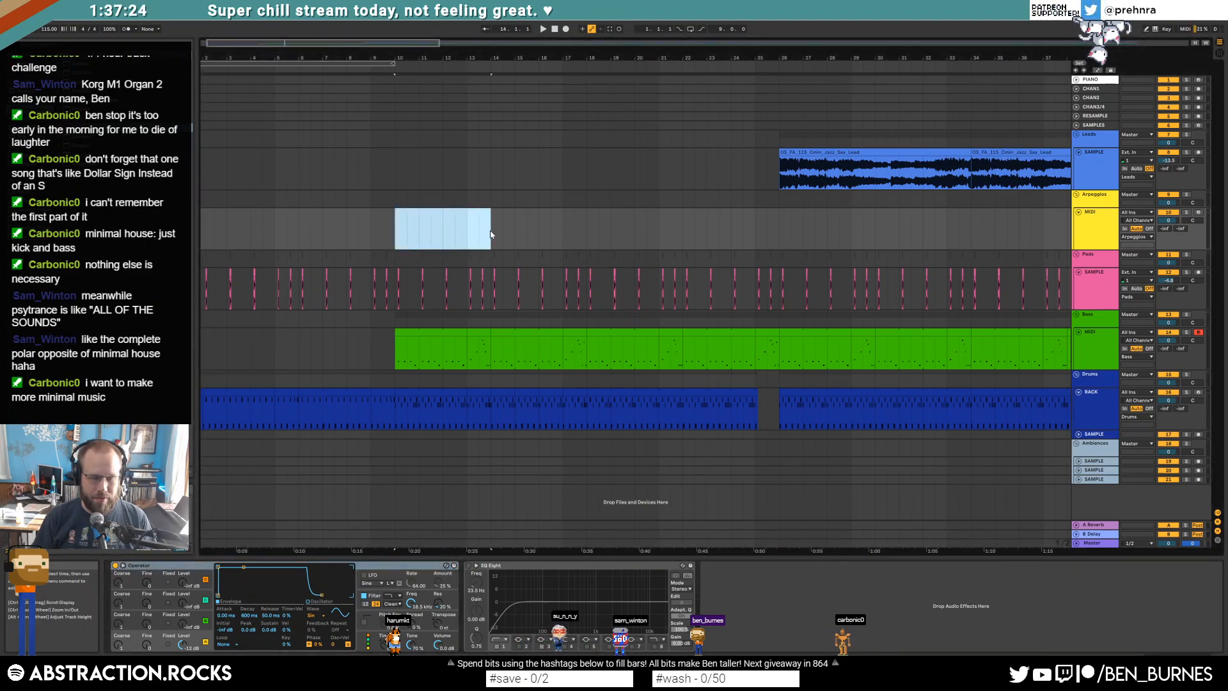
key("ctrl+shift+m")
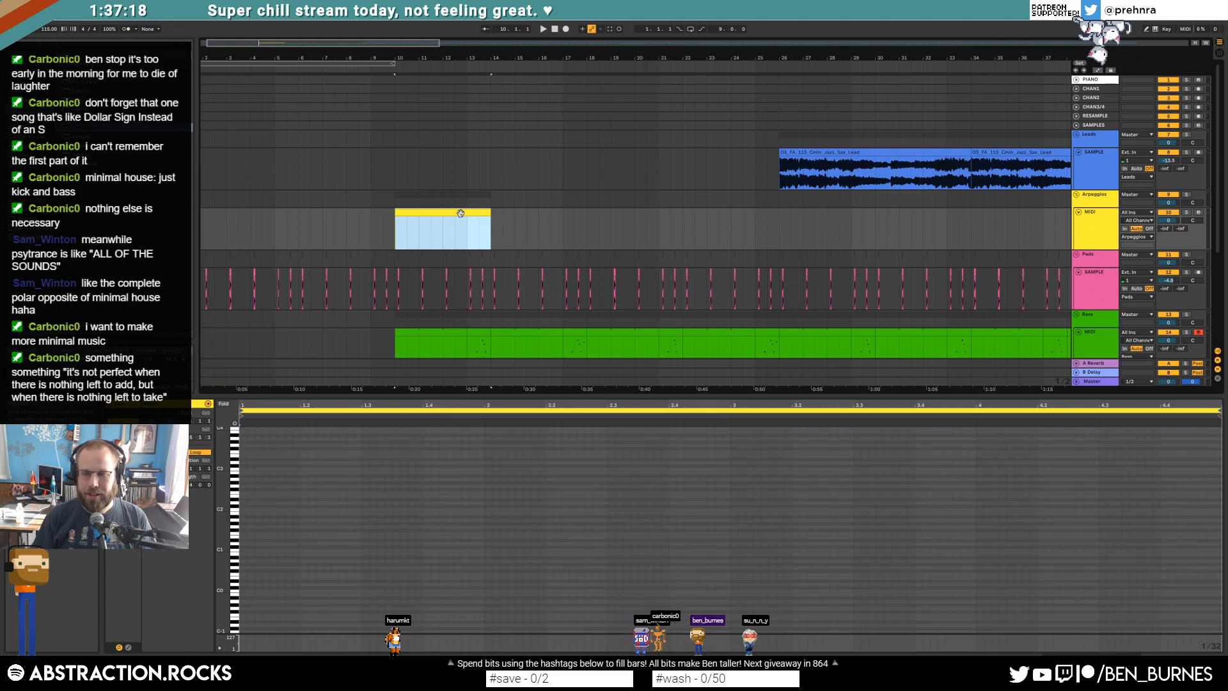
left_click_drag(228, 481, 225, 559)
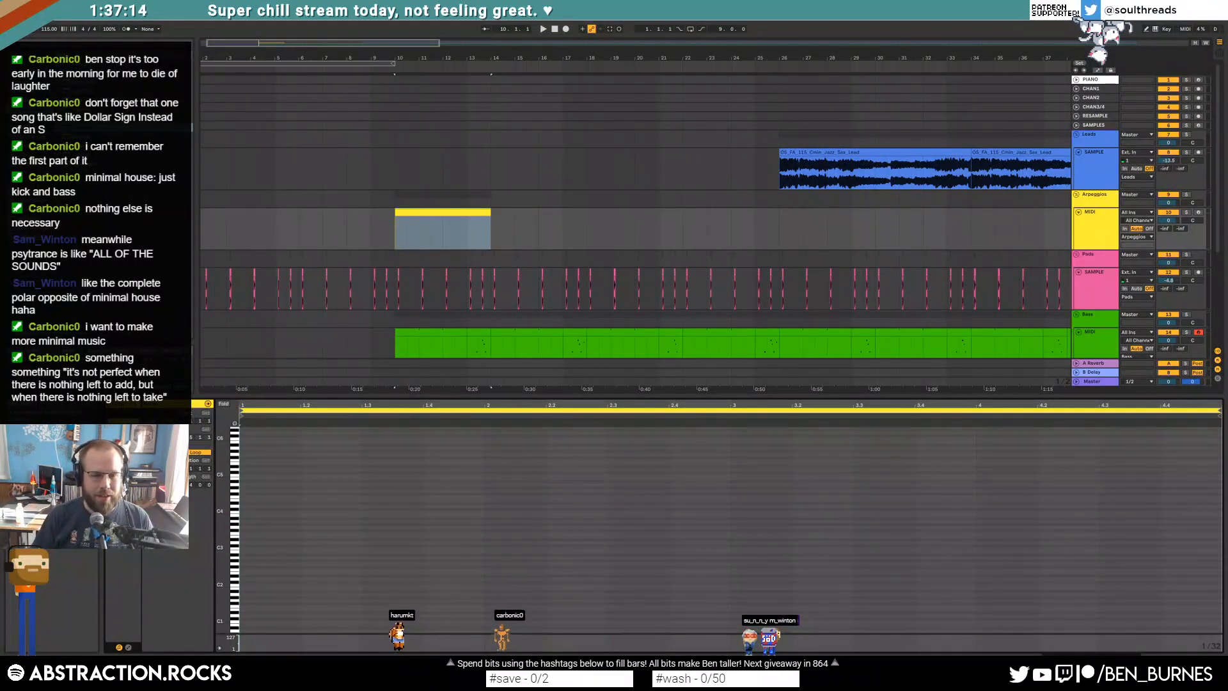
left_click(455, 511)
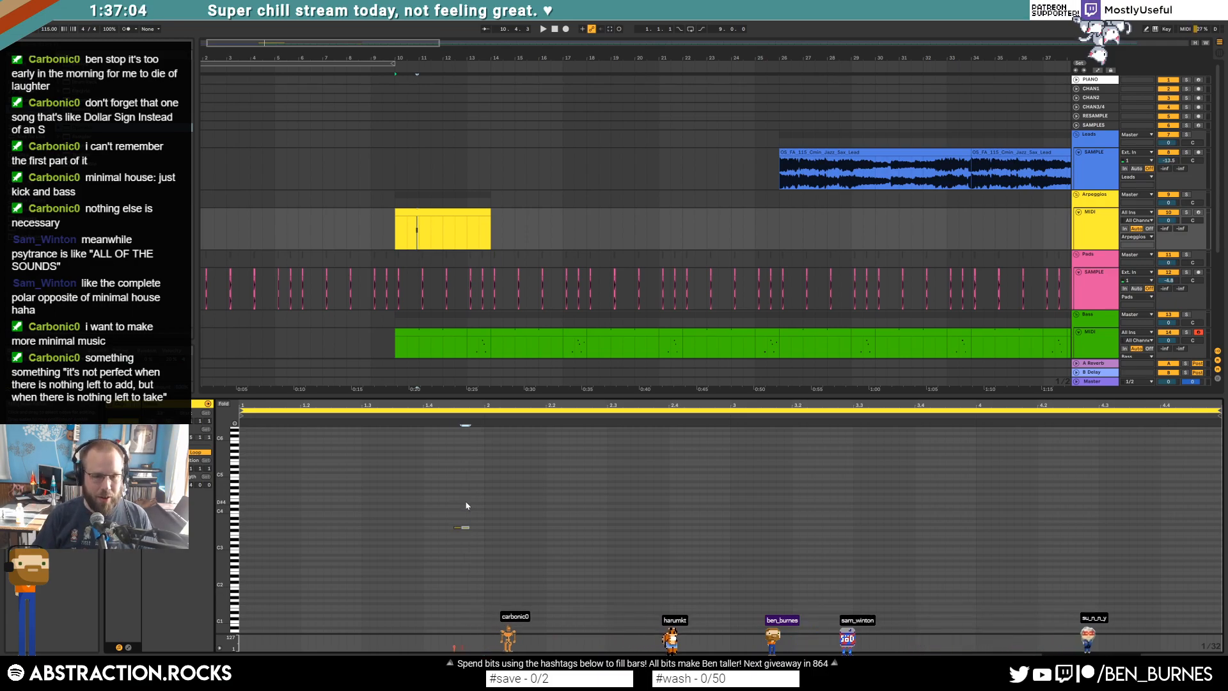
Step: Extend the looped arpeggio clip to the start of bar 26
key("shift+Tab")
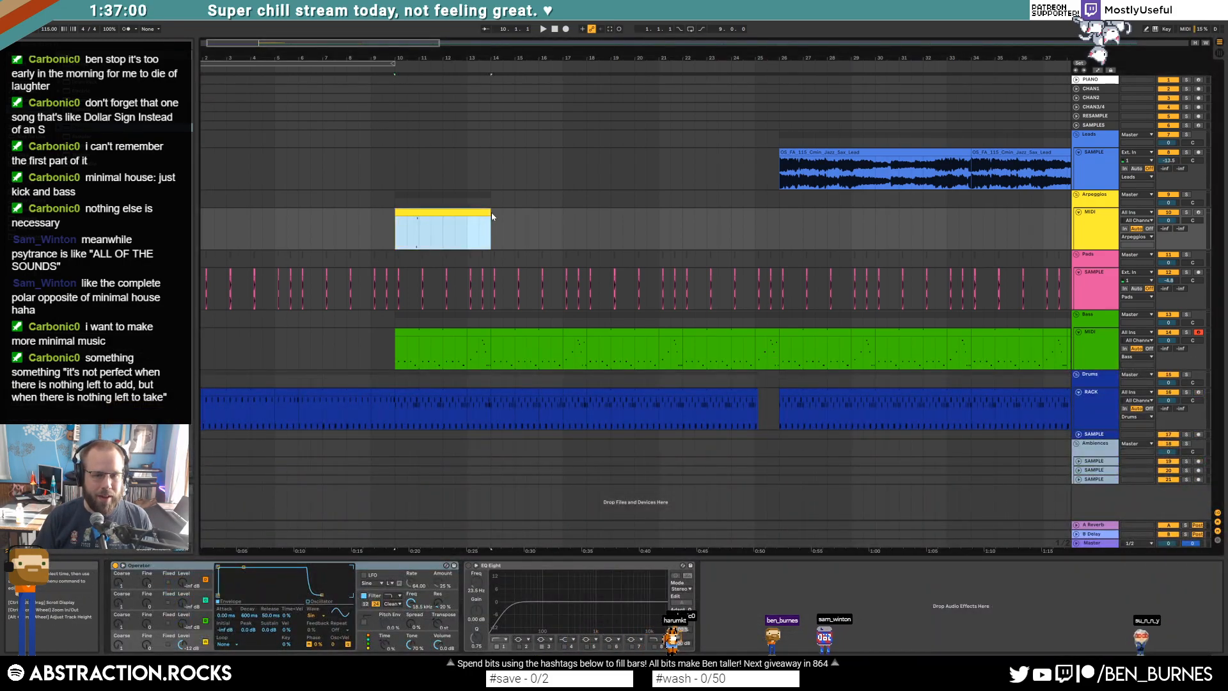
left_click_drag(491, 212, 781, 231)
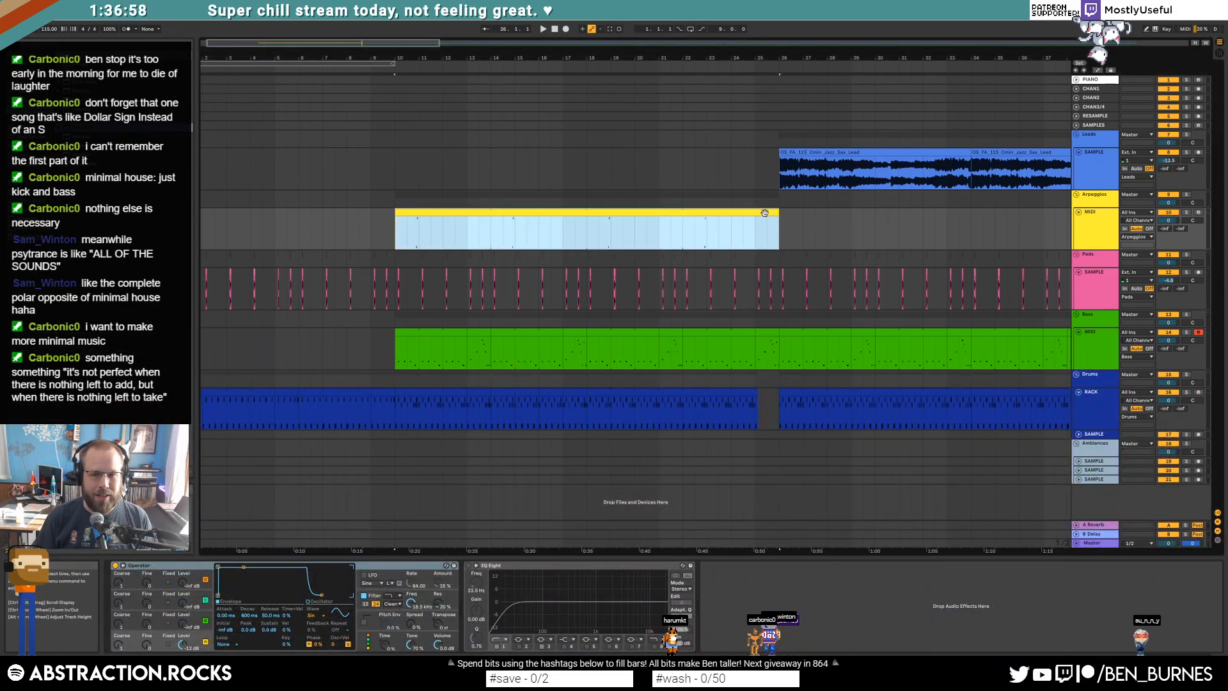
Step: Set the Operator oscillator's waveform to Sin 4 and delete the EQ Eight that follows it
left_click(315, 615)
left_click(327, 458)
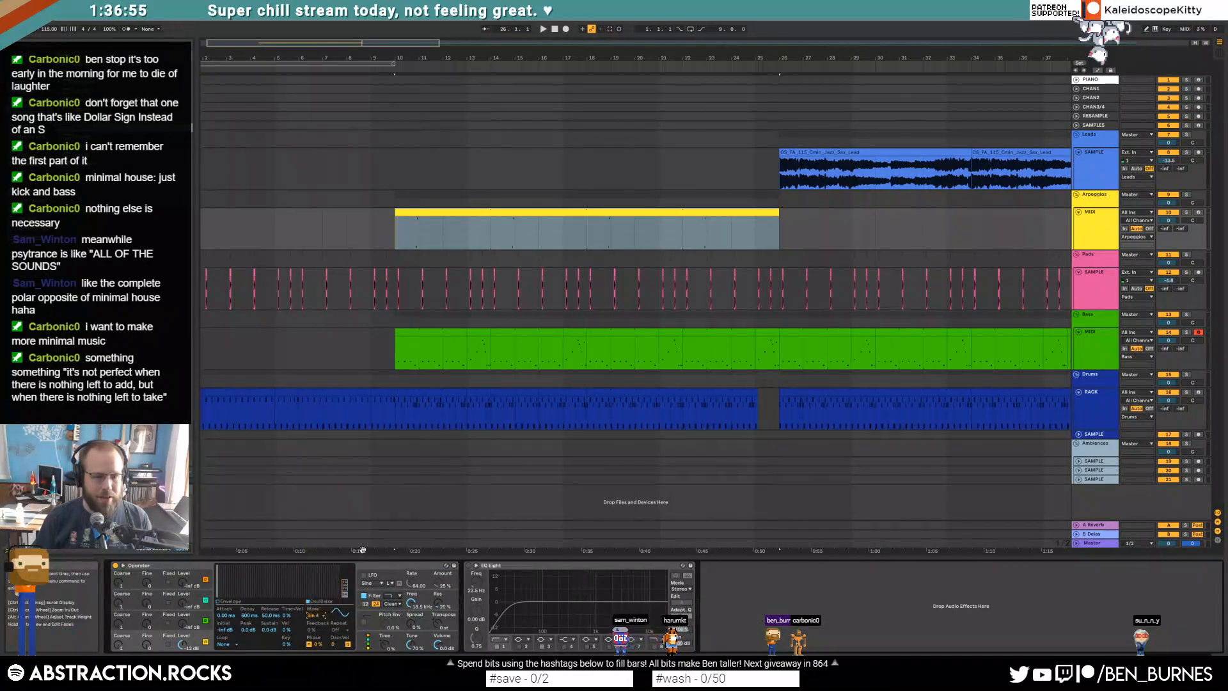
left_click(520, 568)
key("Delete")
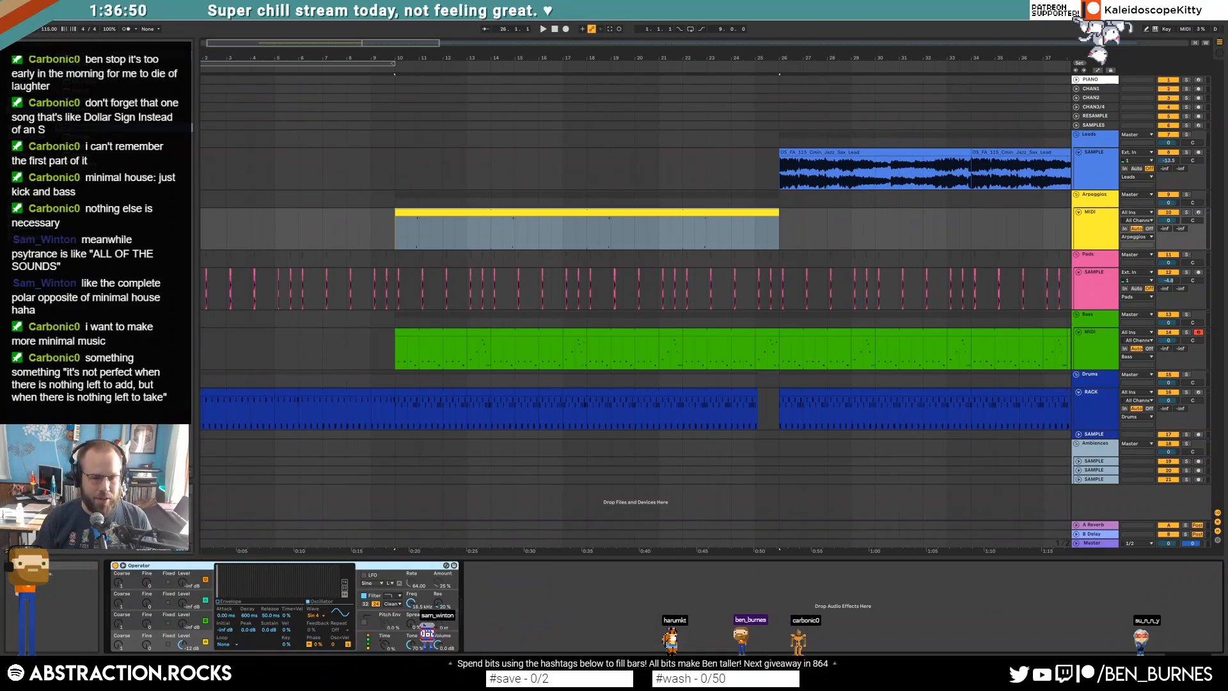
left_click(411, 603)
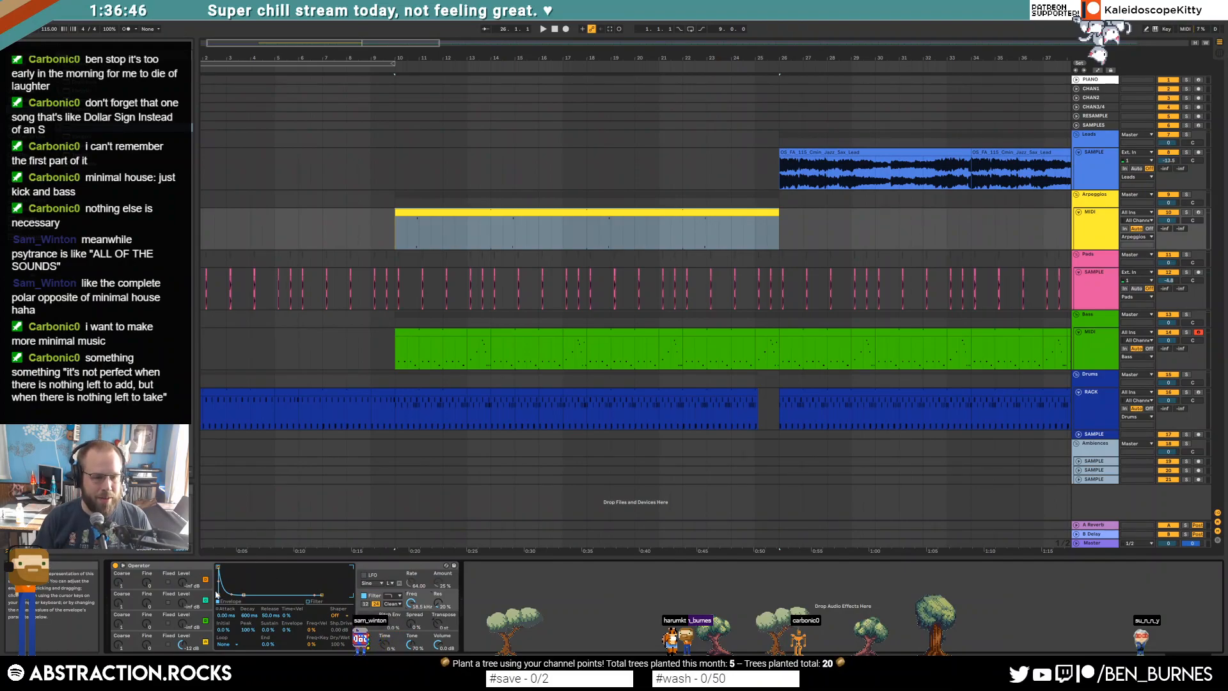
left_click(129, 643)
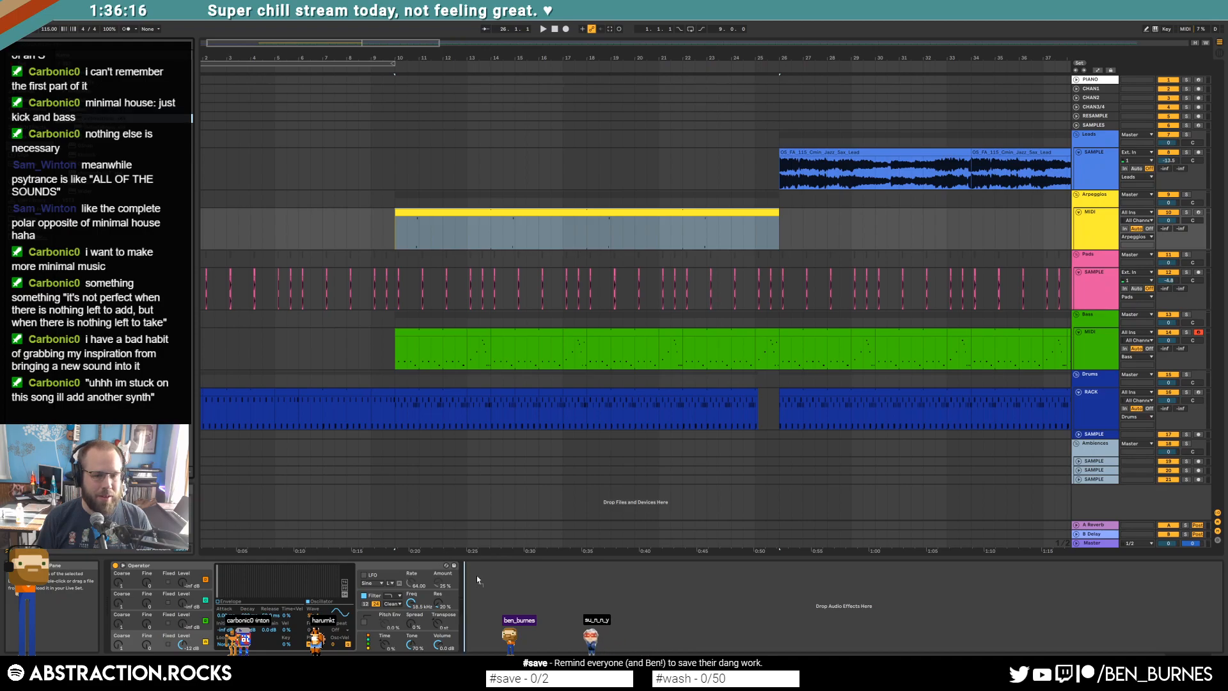
Step: Add ValhallaDelay after Operator on the arpeggio track and set its delay time to 2087 ms
left_click_drag(578, 244, 555, 311)
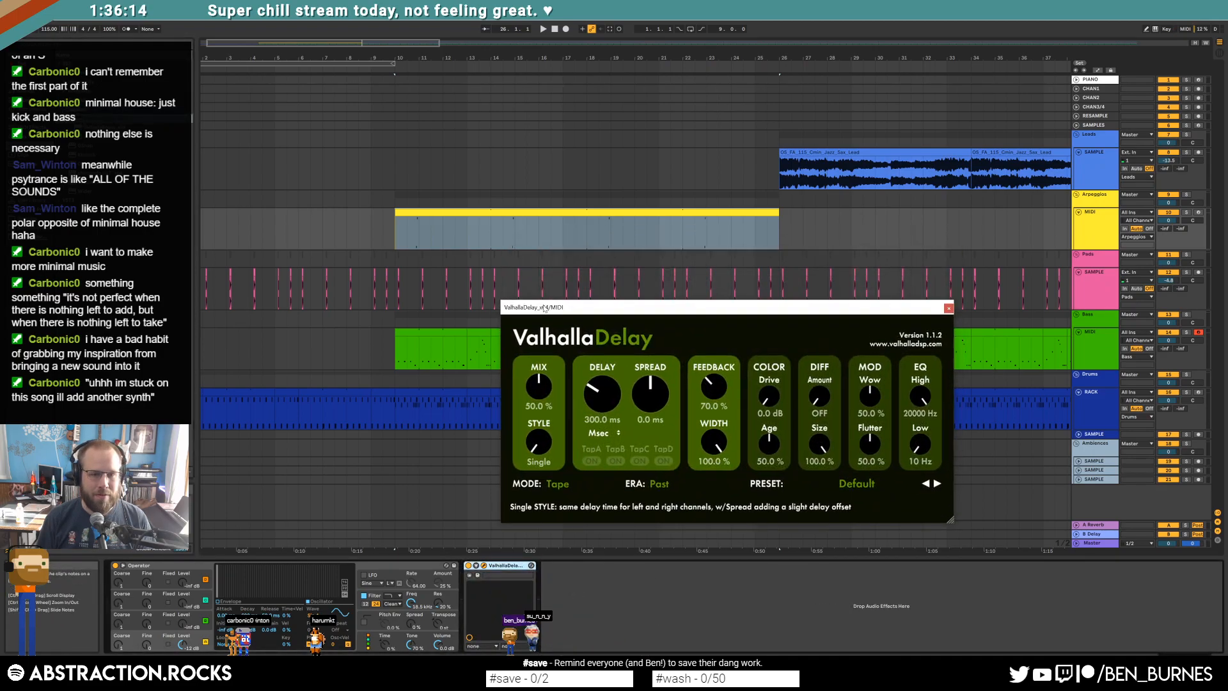
left_click(423, 241)
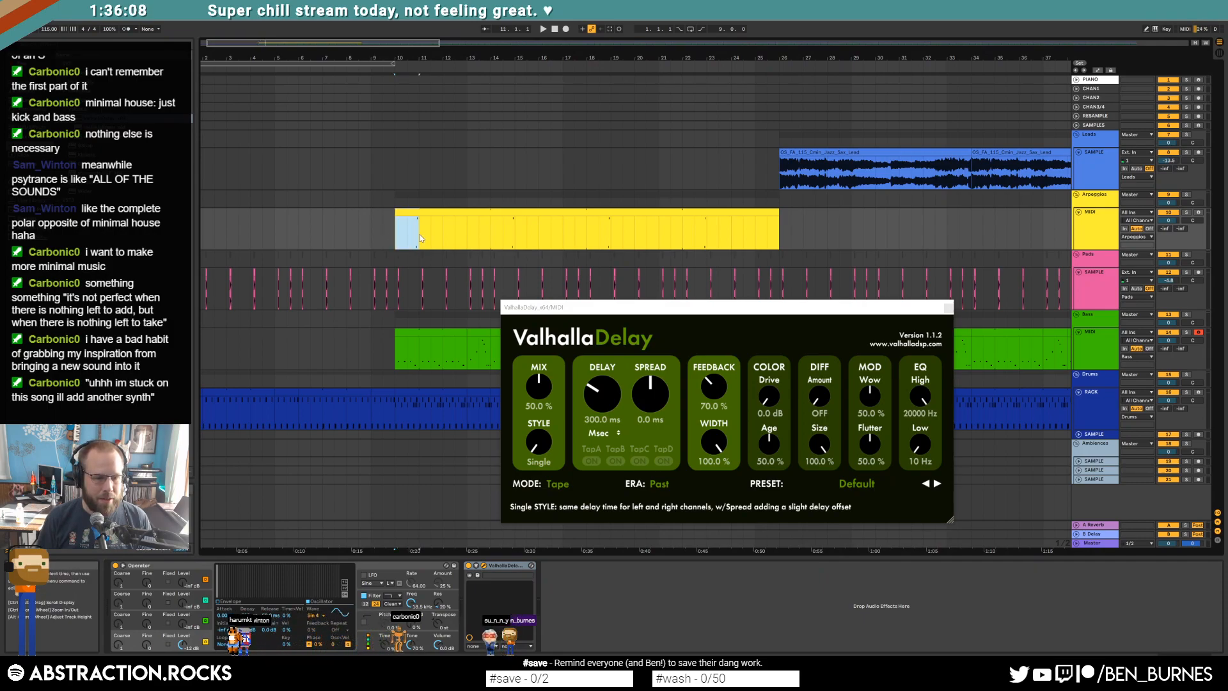
left_click_drag(599, 398, 595, 355)
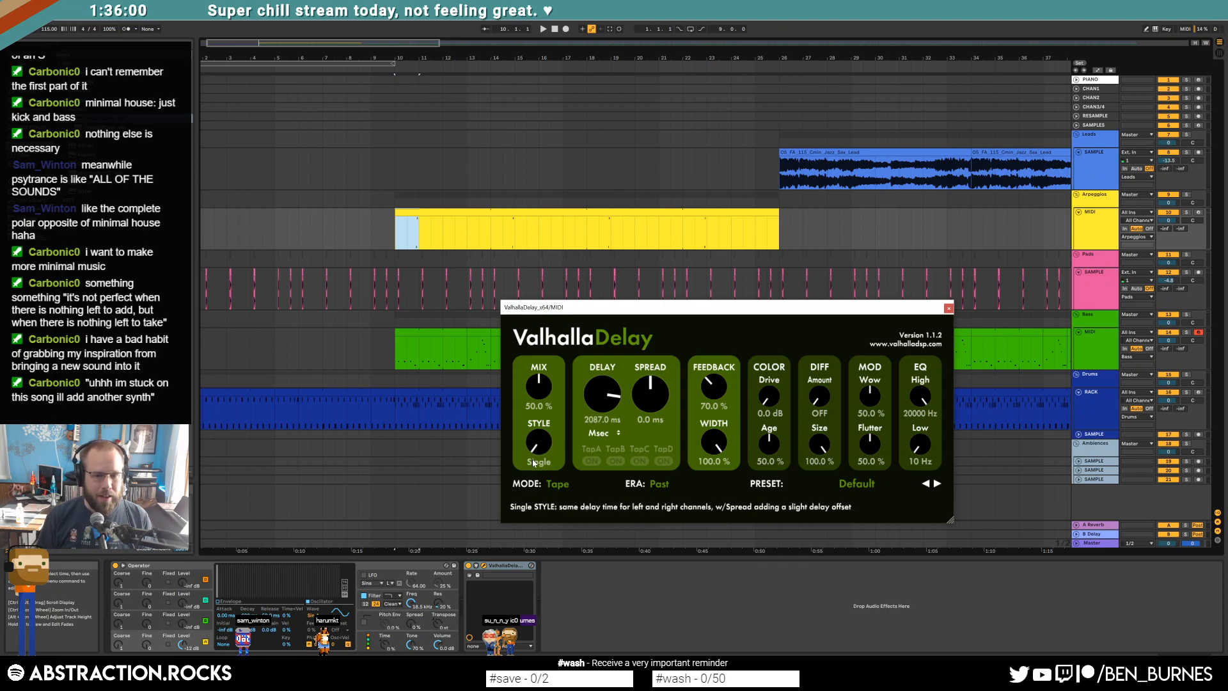
Step: Configure the delay with Dual style, 77.2% feedback, 4.6 dB drive, HiFi mode and Future era
left_click_drag(531, 427, 539, 411)
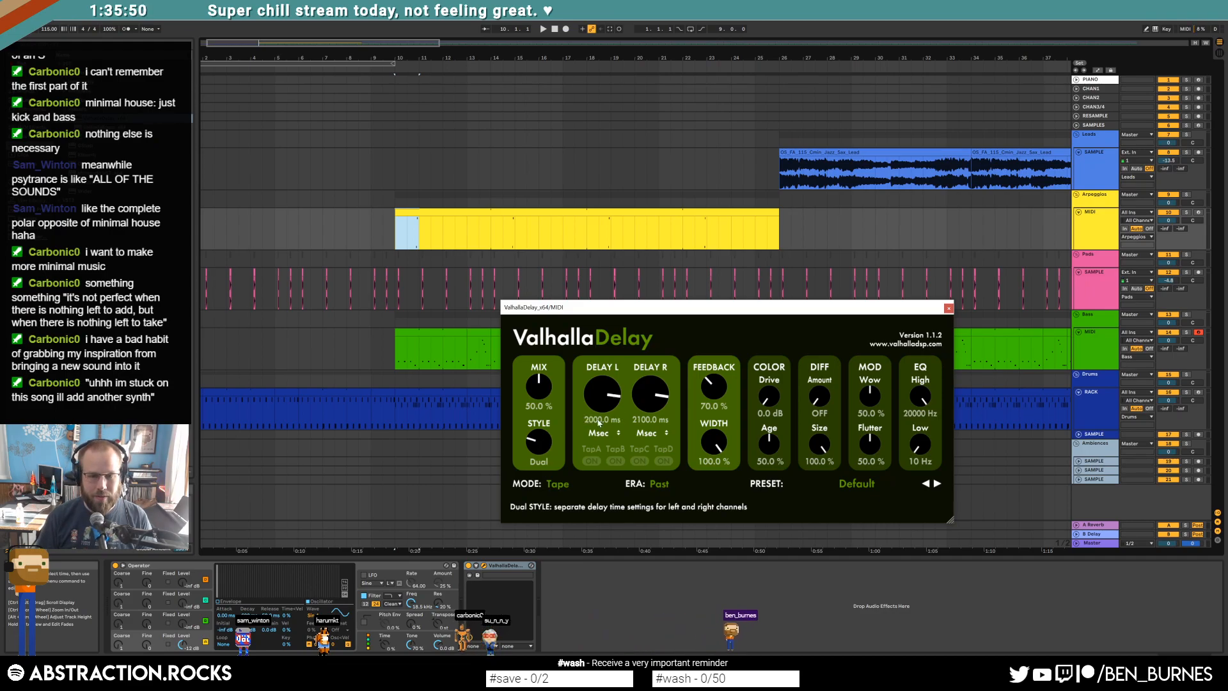
left_click_drag(712, 389, 822, 397)
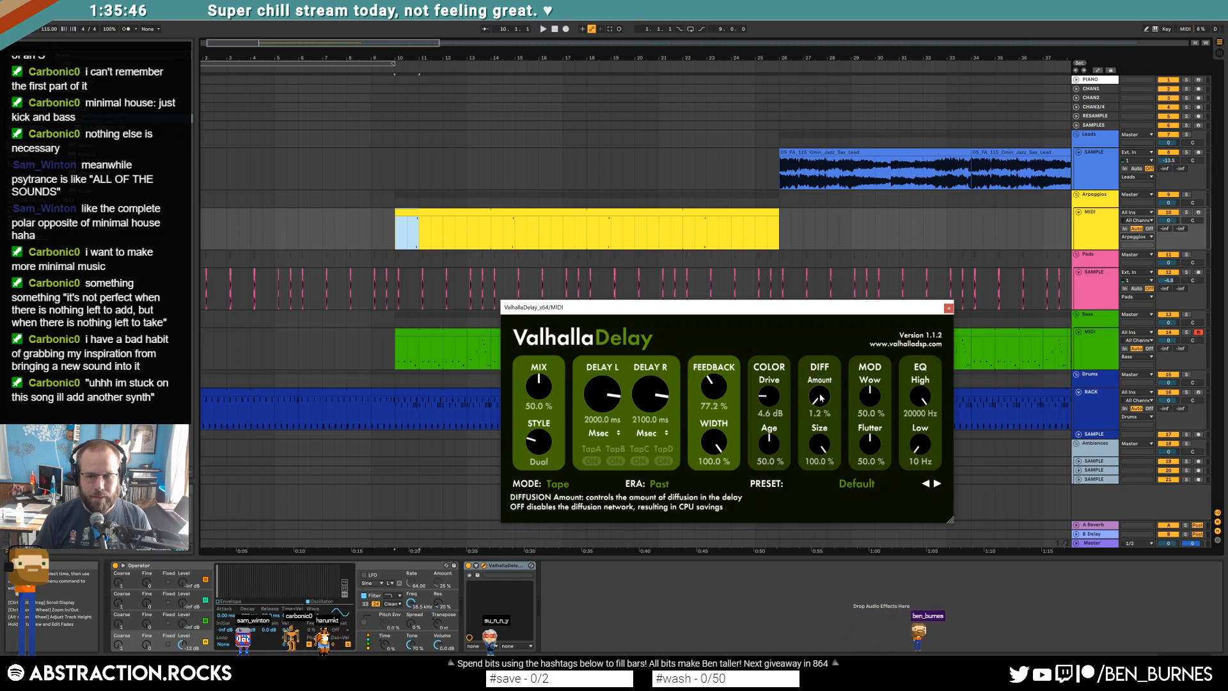
left_click(601, 485)
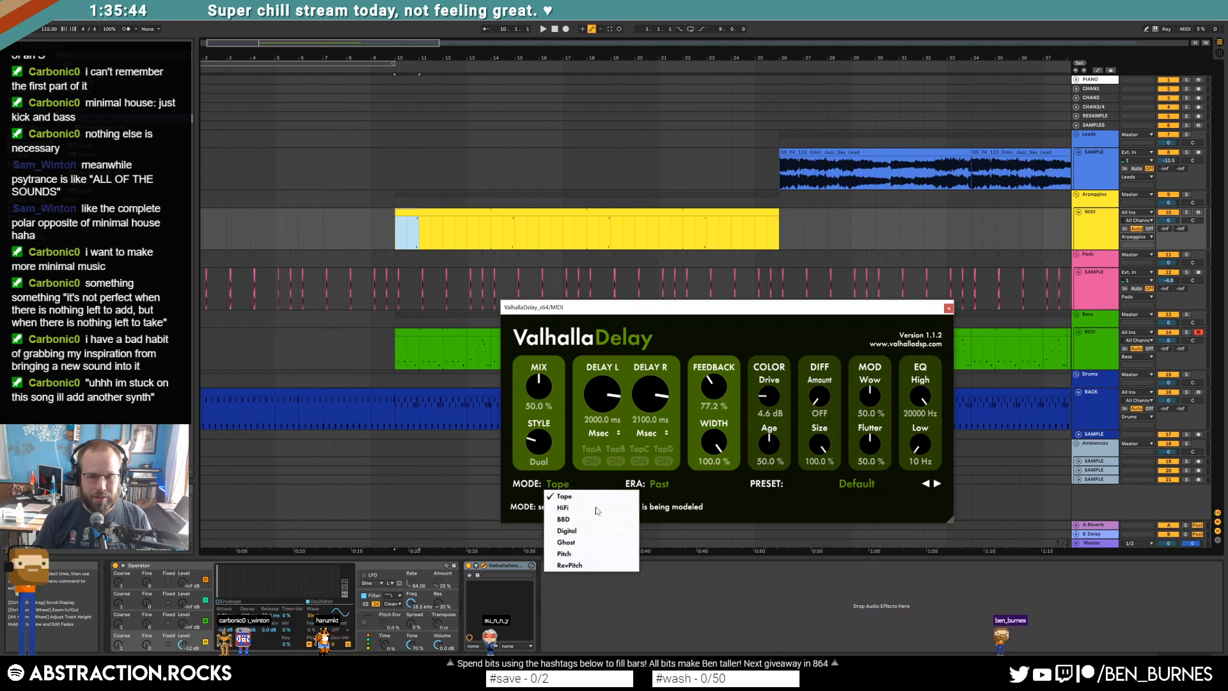
left_click(592, 508)
left_click(659, 484)
left_click(669, 518)
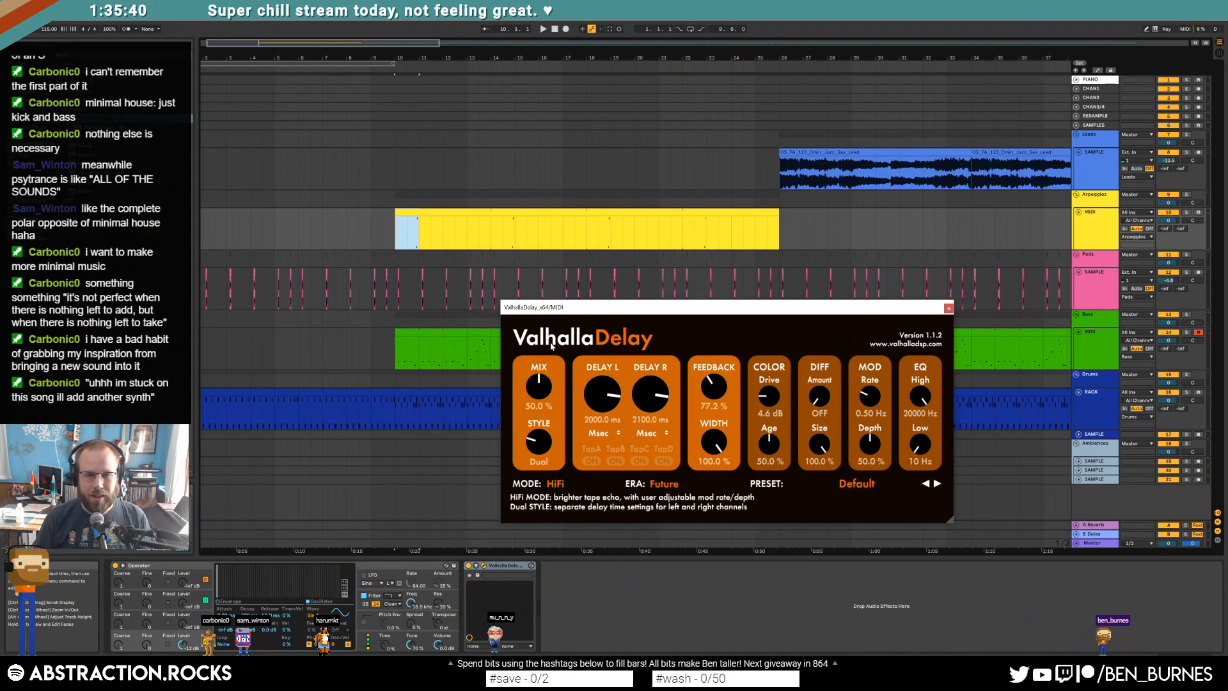
Step: Play the arrangement and lower the delay's feedback to 30.8%
left_click(1170, 223)
key("space")
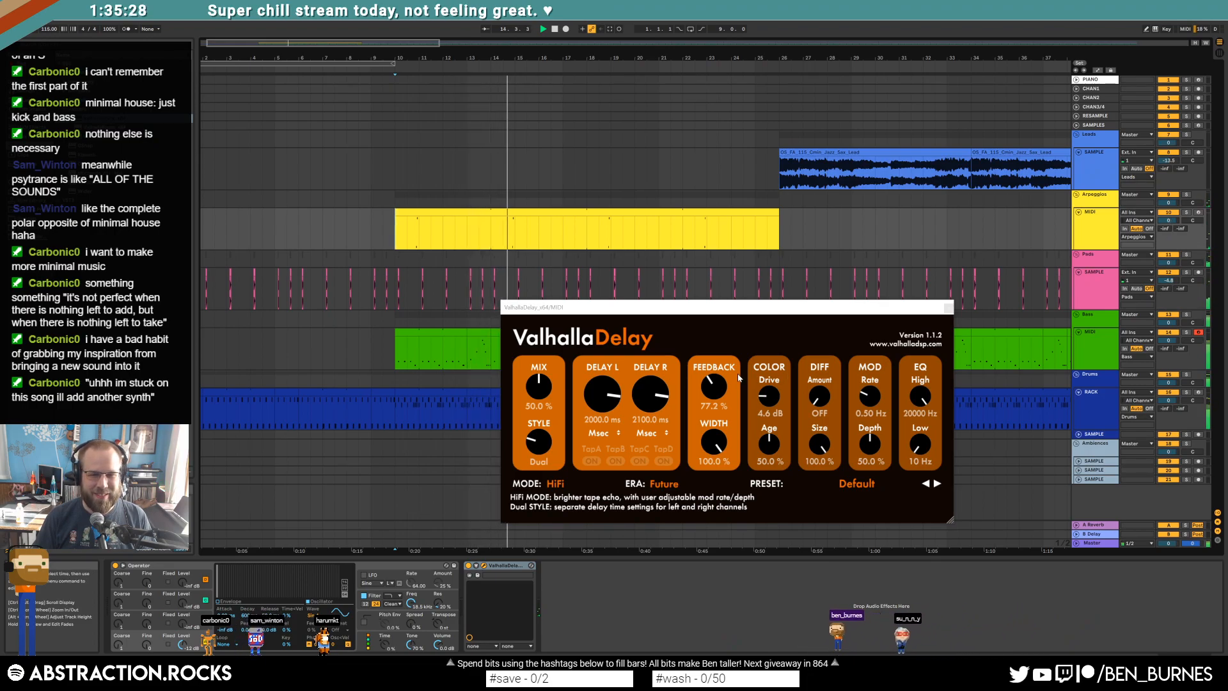
left_click_drag(733, 382, 728, 416)
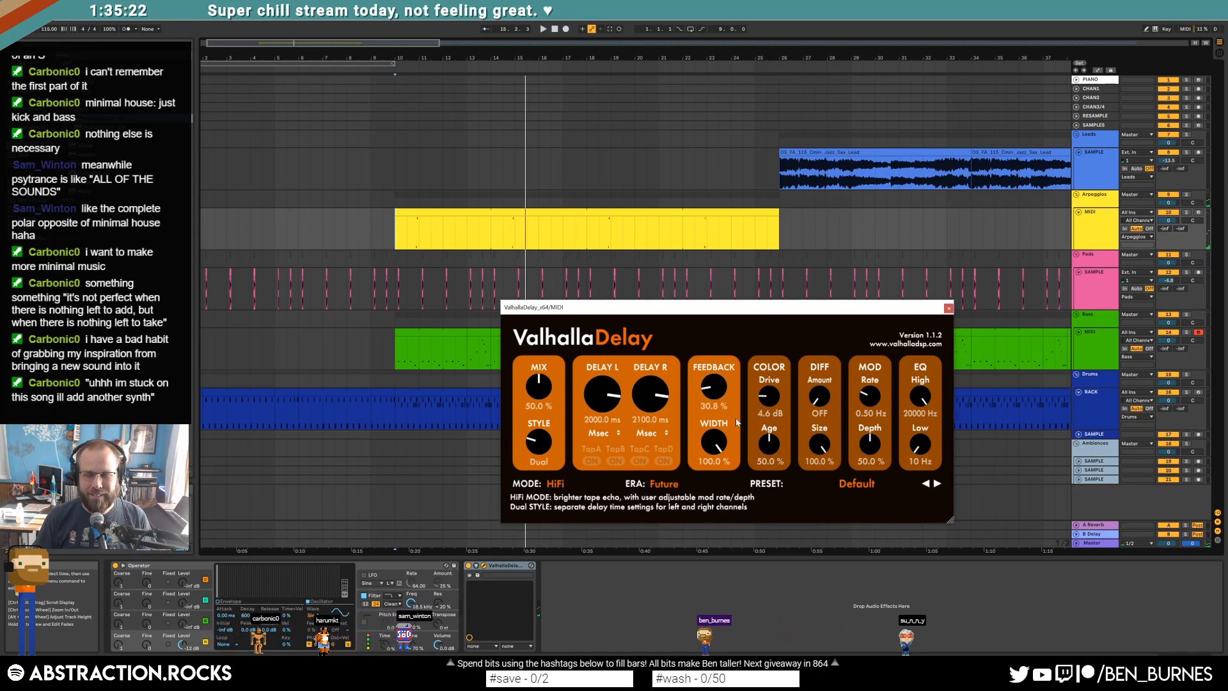
Step: Reshape the arpeggio synth's Operator envelope into a quick decay with sustain at -inf dB and play the result
left_click(247, 574)
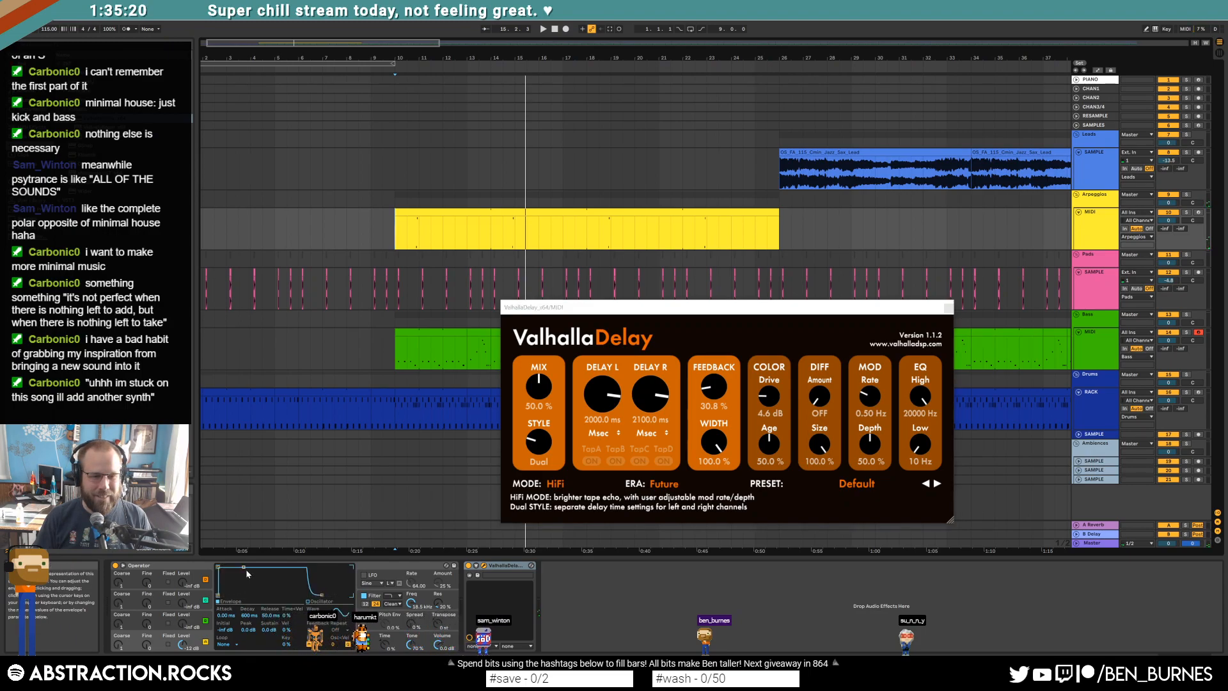
left_click_drag(246, 570, 245, 595)
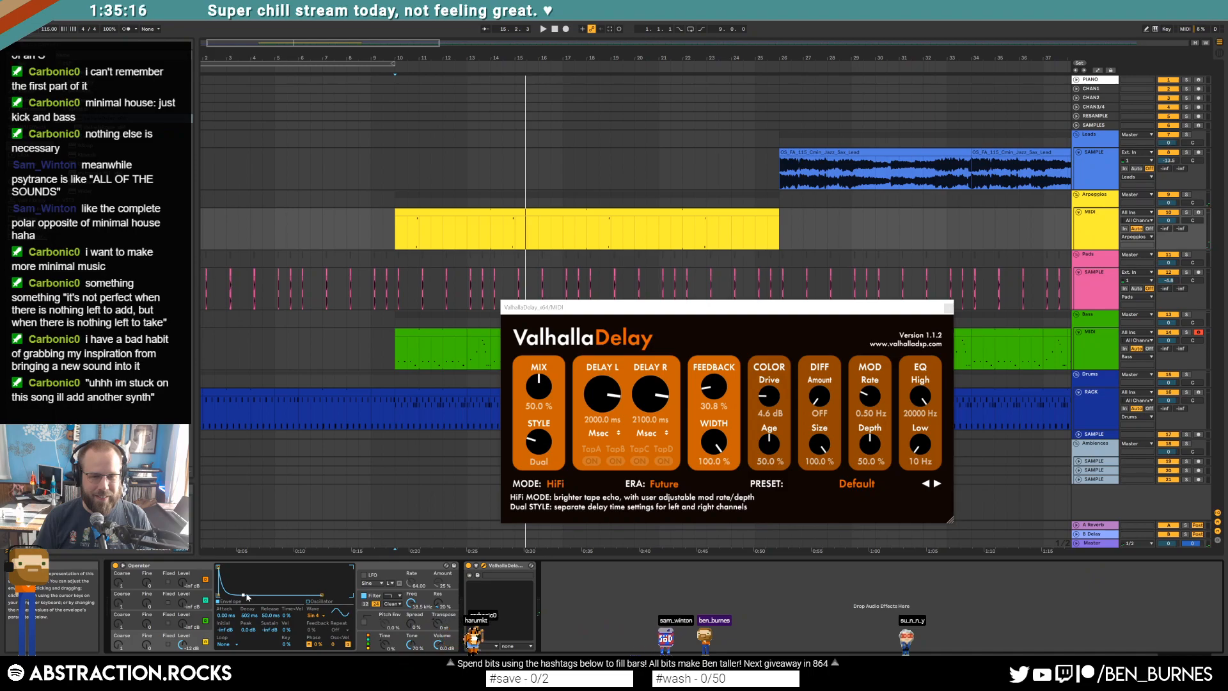
key("space")
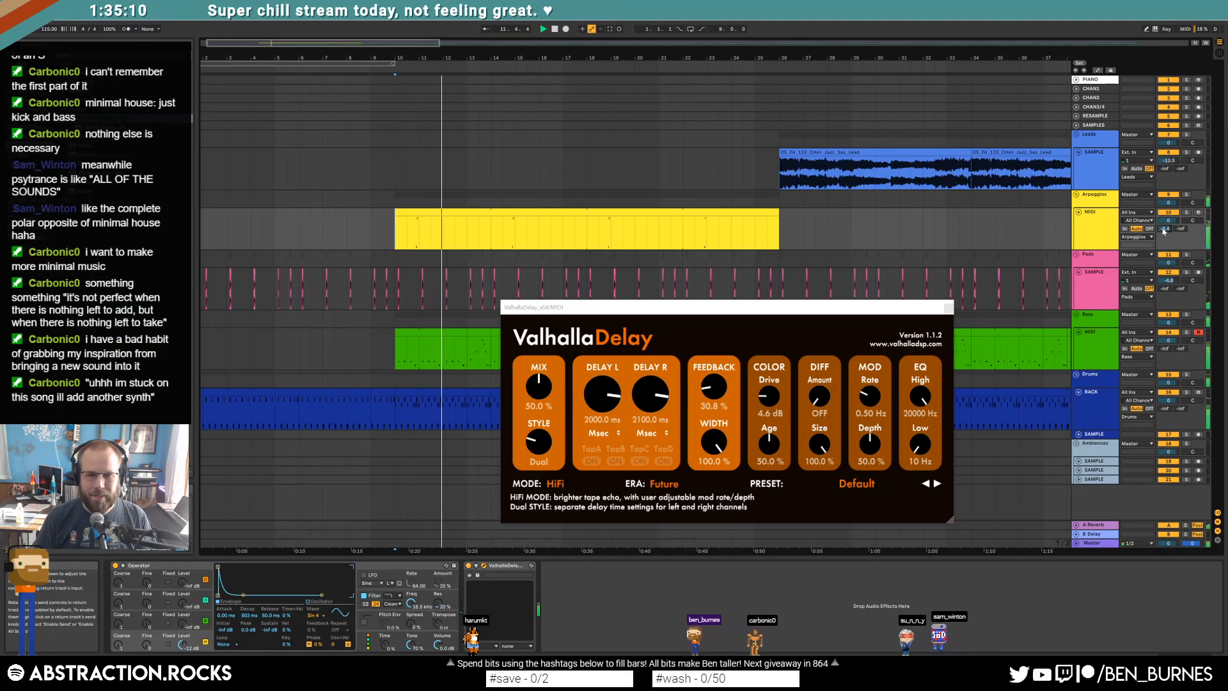
Step: Review the arpeggio clip's notes, raise the Operator oscillator's velocity sensitivity and close the delay window
double_click(714, 229)
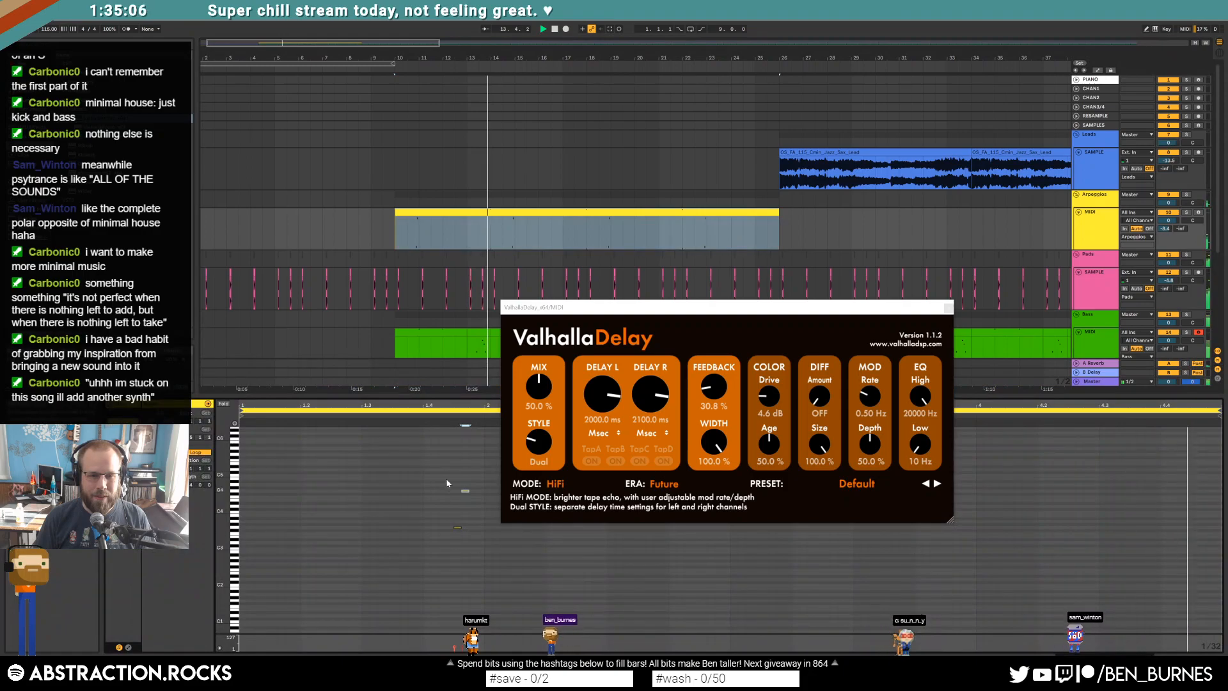
left_click(446, 488)
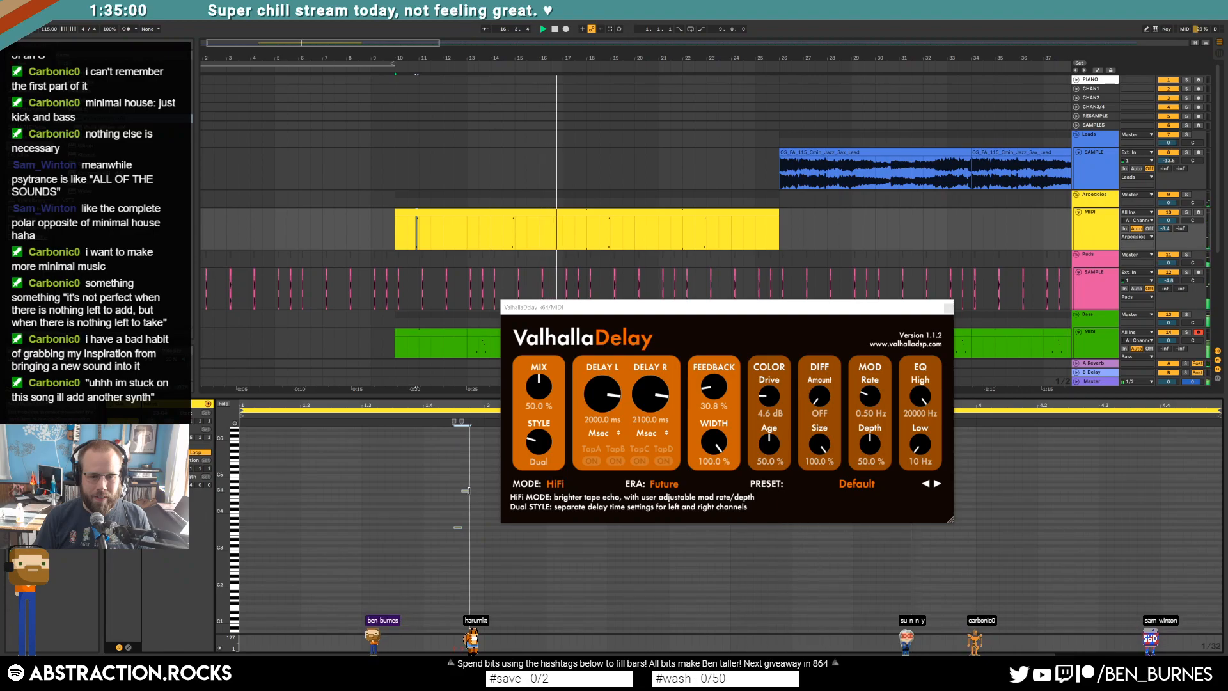
key("shift+Tab")
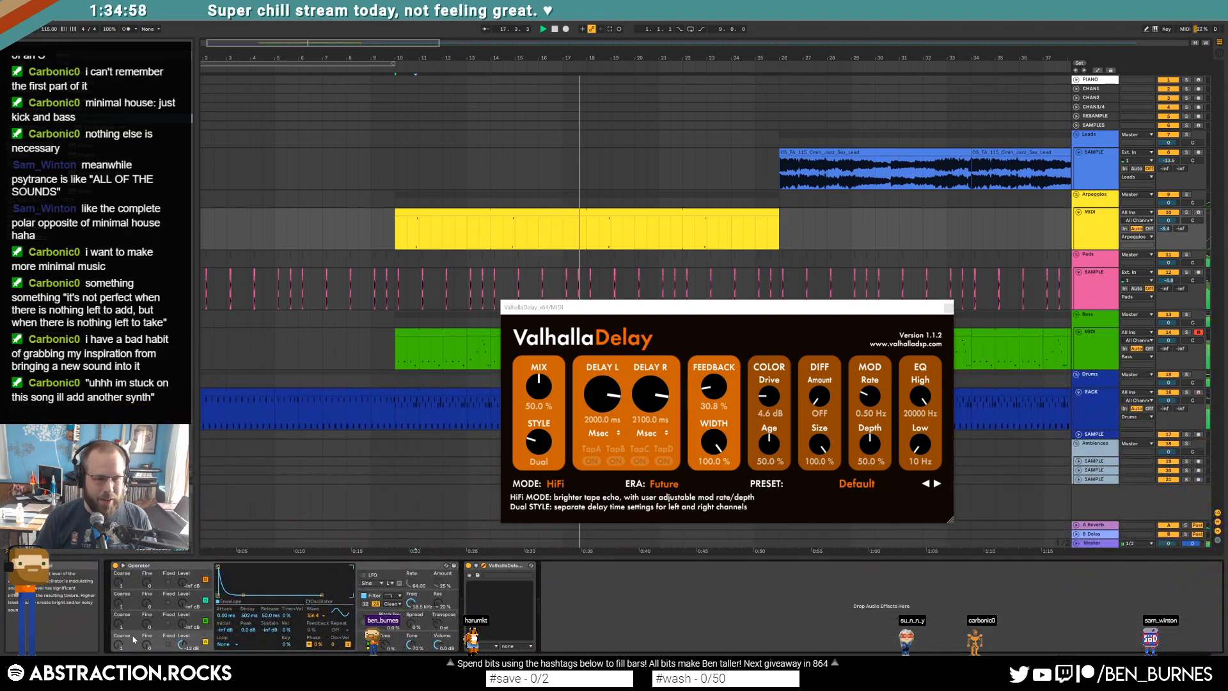
left_click_drag(285, 631, 285, 616)
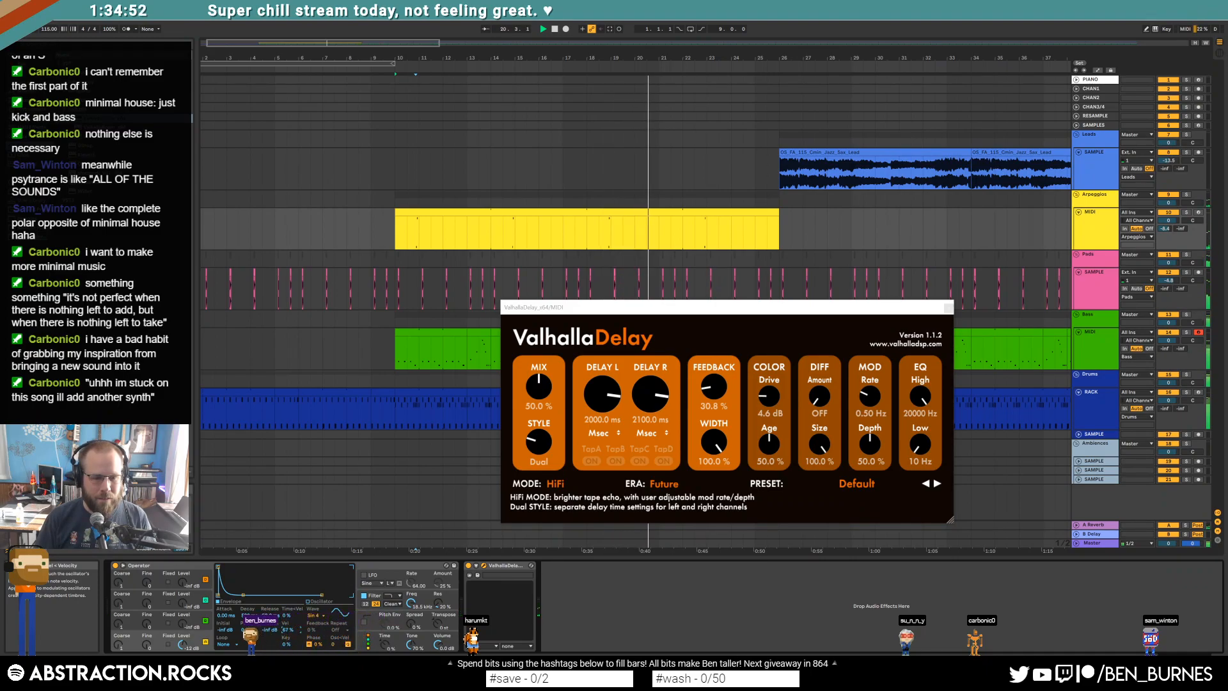
left_click(948, 308)
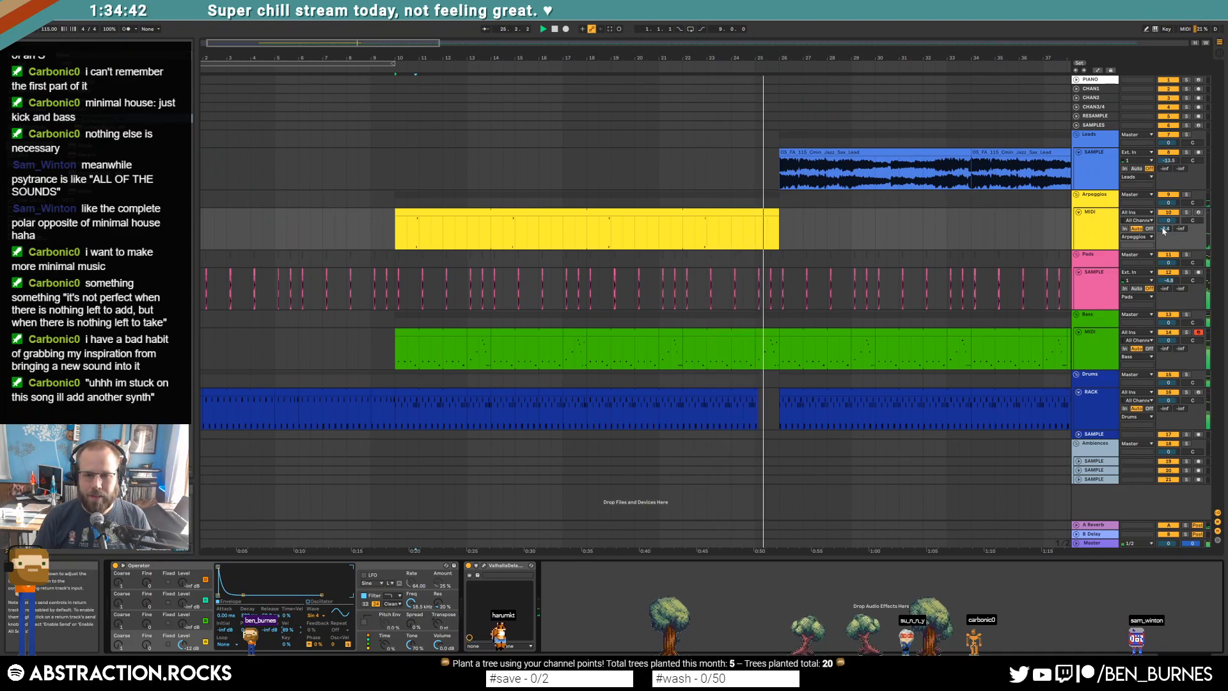
Step: Move the last note of the bass clip just before bar 26 up to B1
double_click(770, 350)
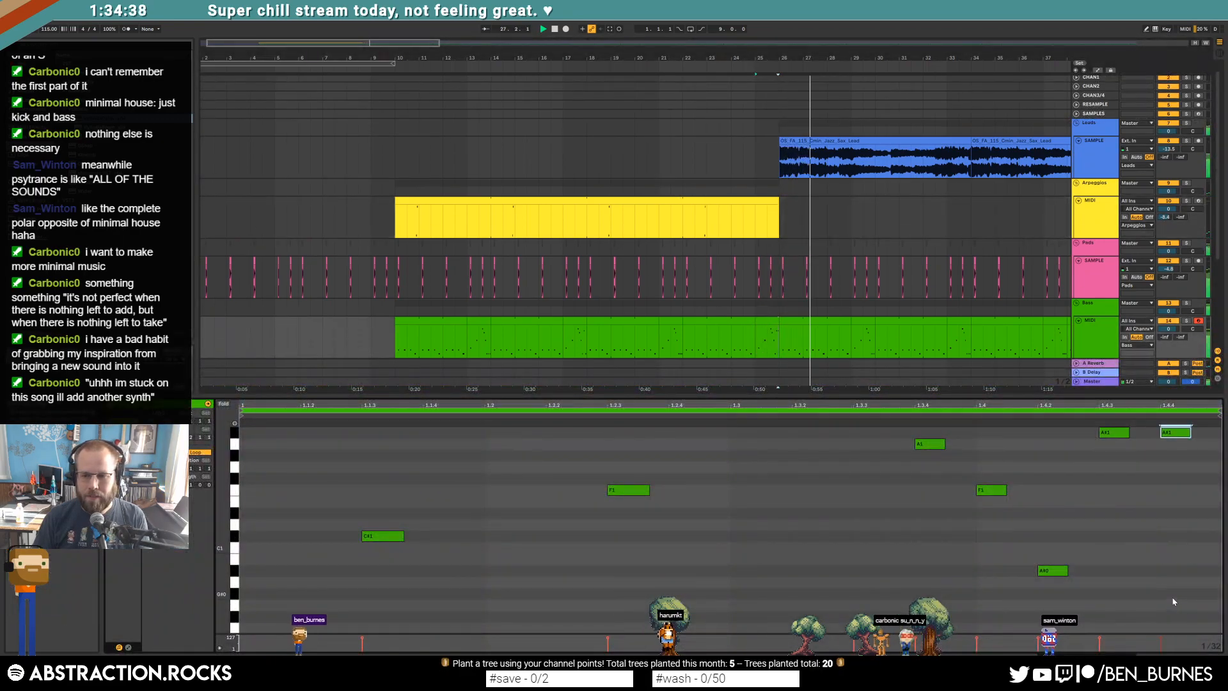
left_click_drag(1176, 571, 1176, 434)
left_click(876, 414)
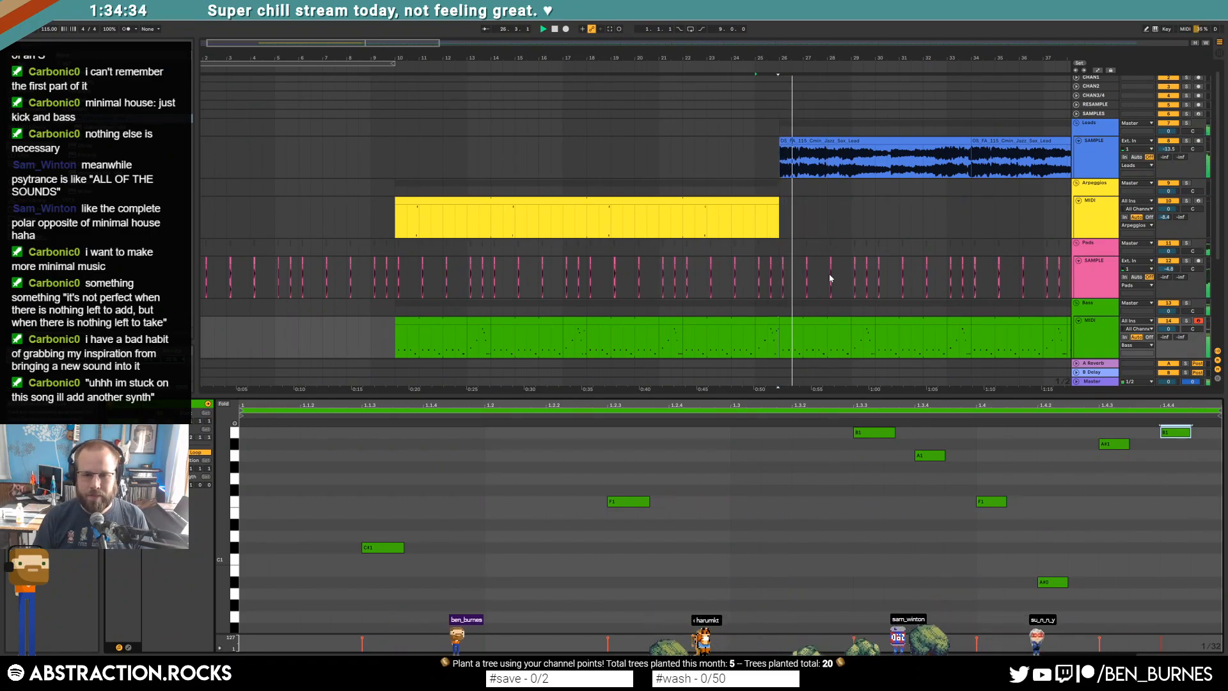
Step: Delete the lead sample clips from bar 58 to bar 90 and from bar 122 to the end
left_click_drag(692, 58, 691, 22)
key("shift+Tab")
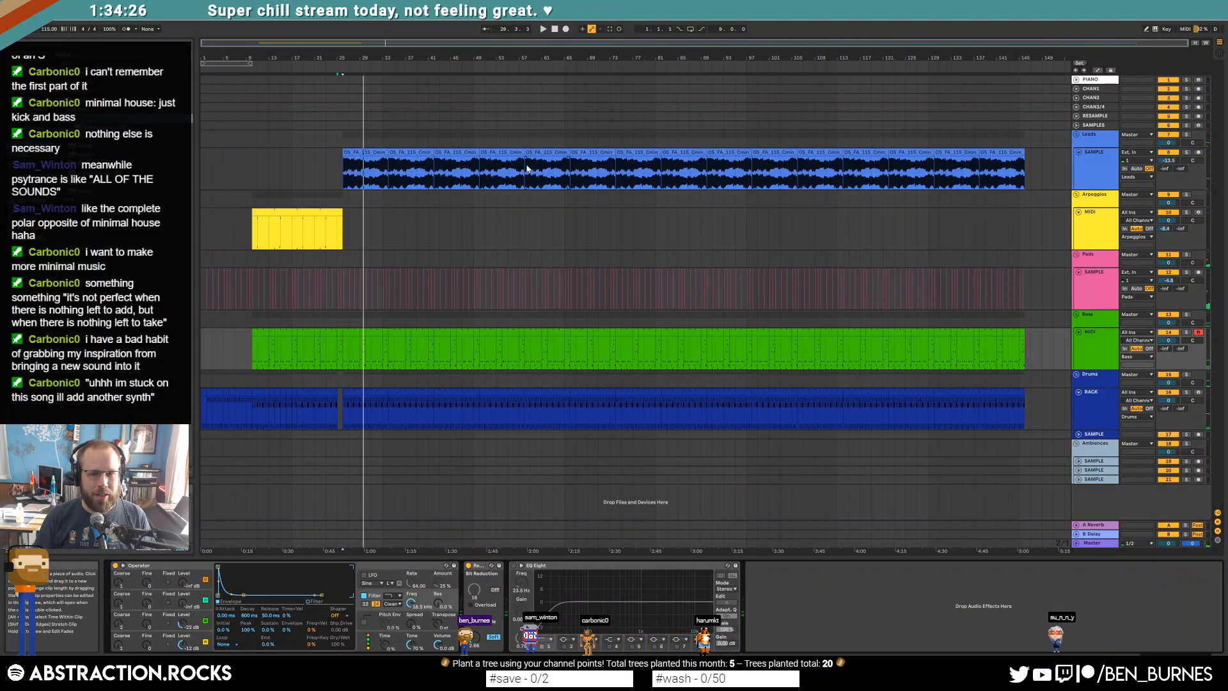
key("space")
left_click_drag(342, 156, 523, 403)
left_click_drag(547, 153, 682, 151)
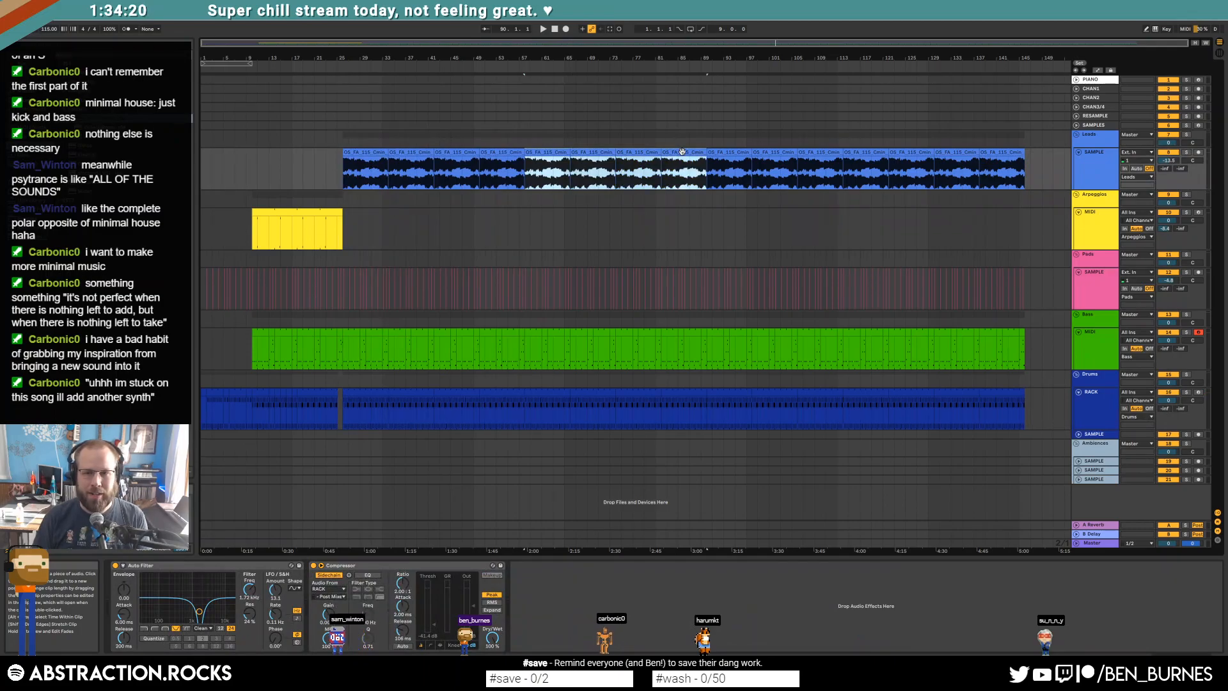
key("Delete")
left_click(907, 152)
left_click(999, 152, "shift")
key("Delete")
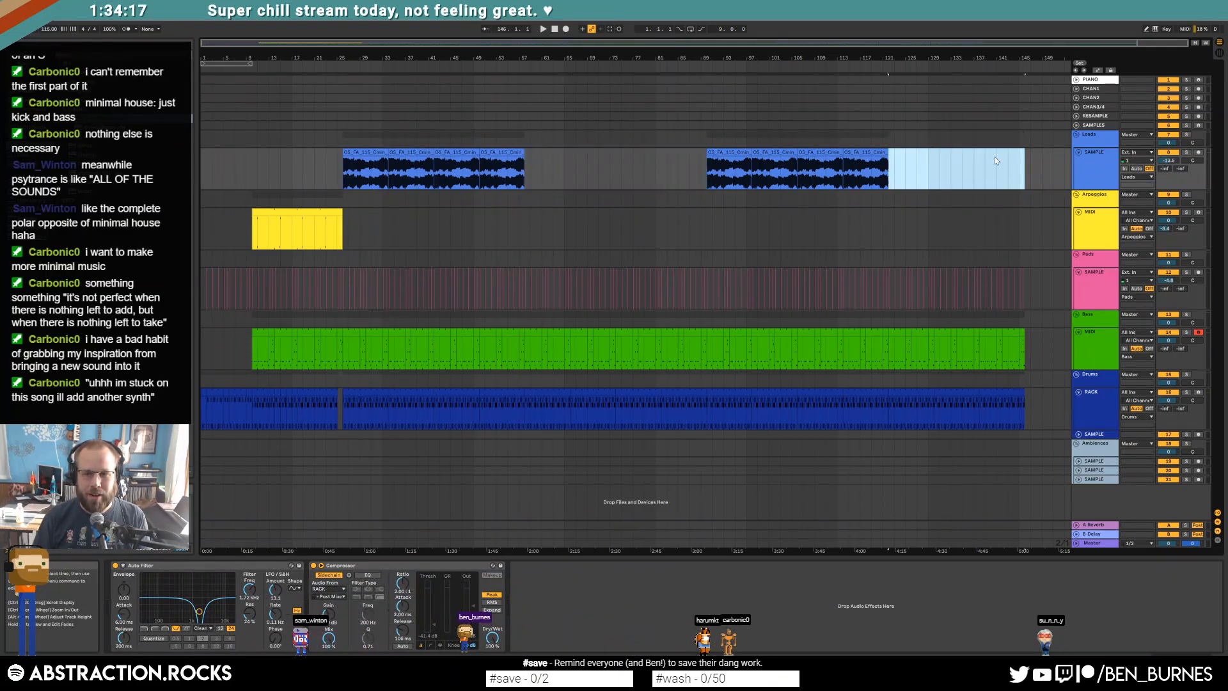
Step: Extend the arpeggio clips to bar 58 and paste a copy of them from bar 90 to bar 122
left_click(526, 168)
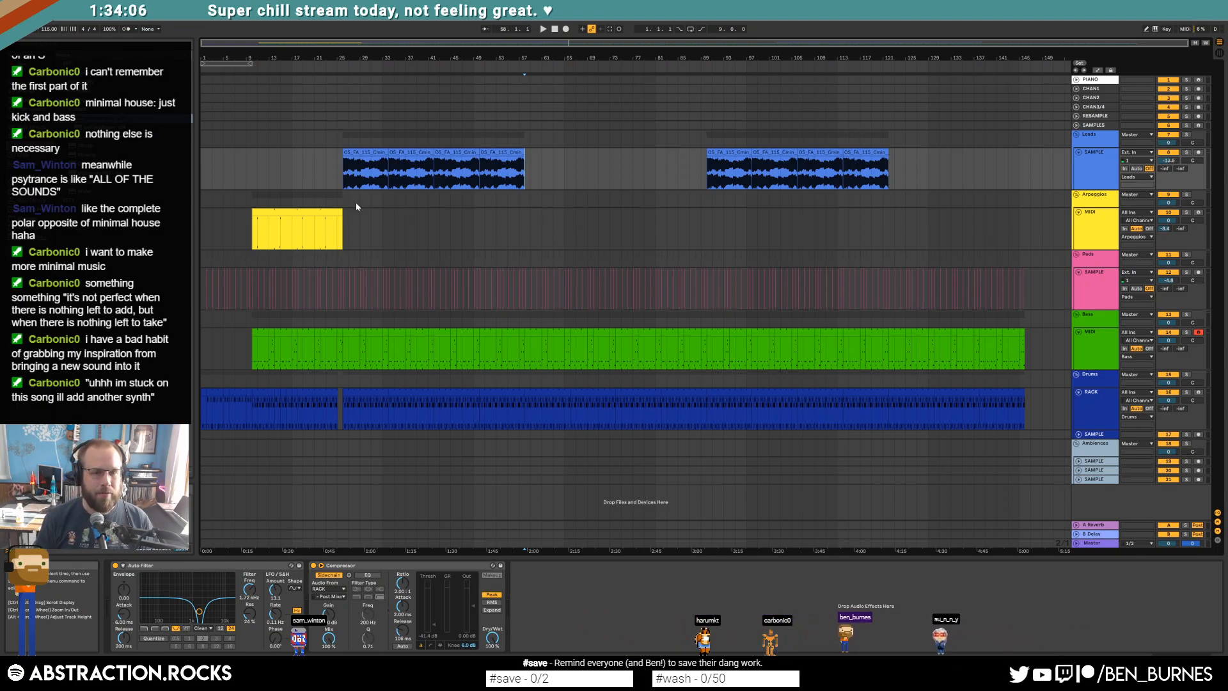
left_click_drag(342, 225, 525, 225)
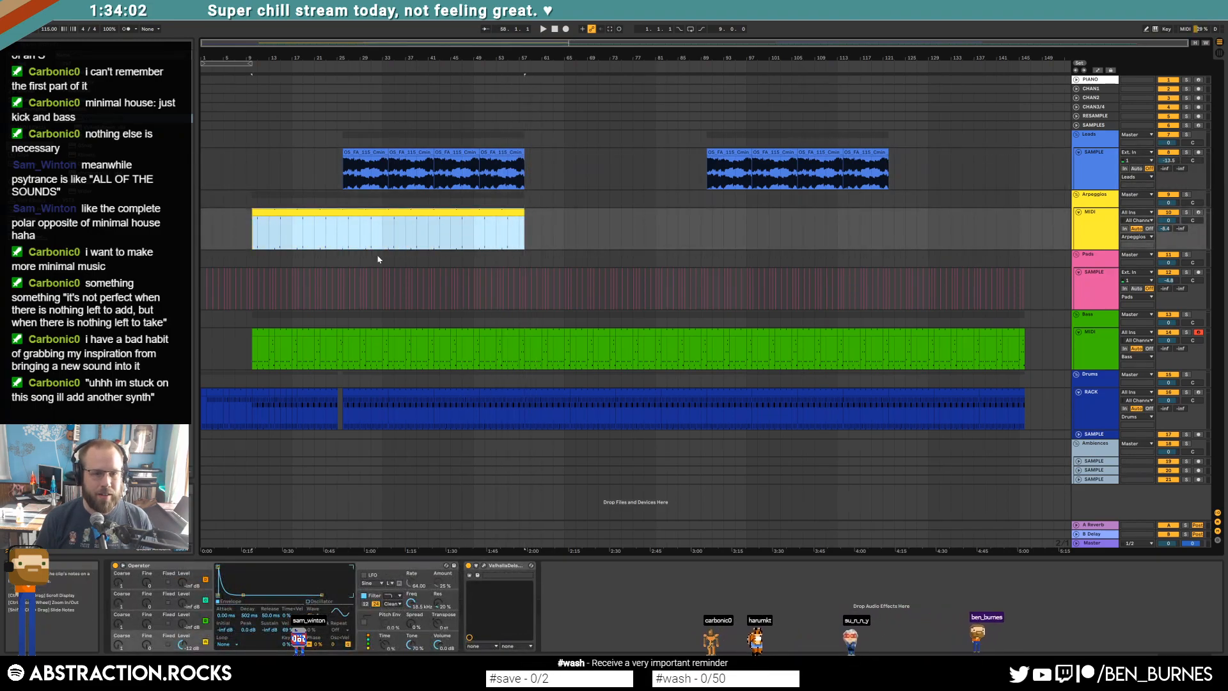
left_click_drag(343, 231, 474, 237)
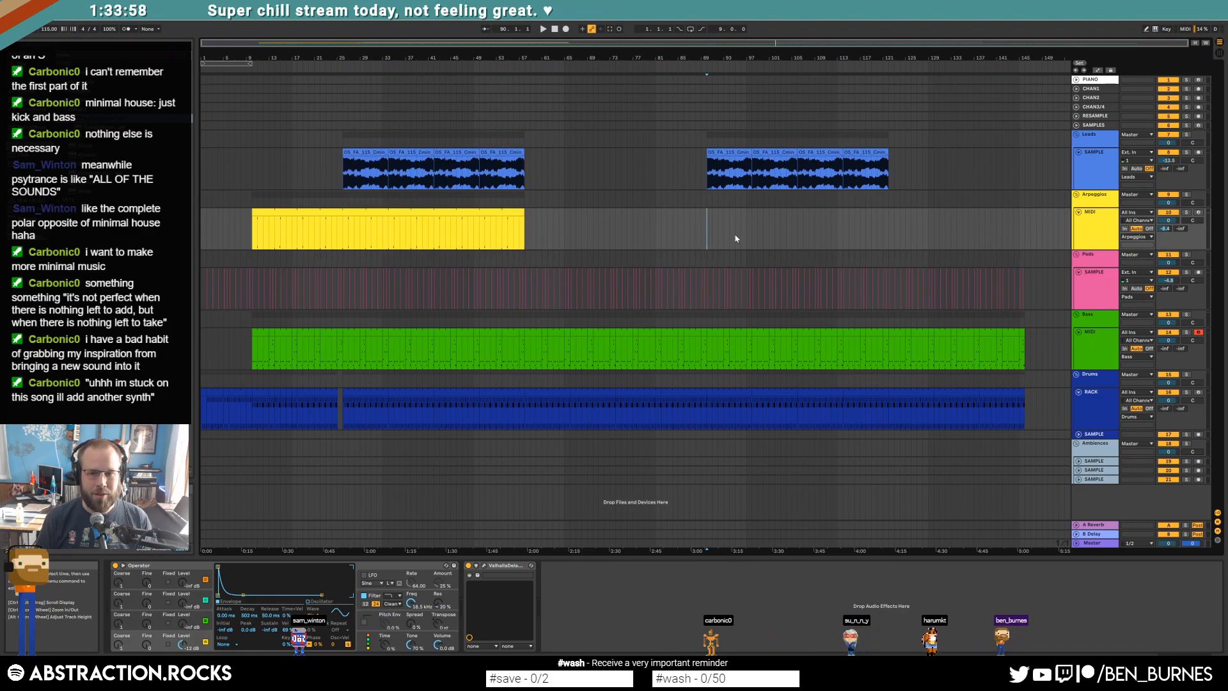
key("ctrl+v")
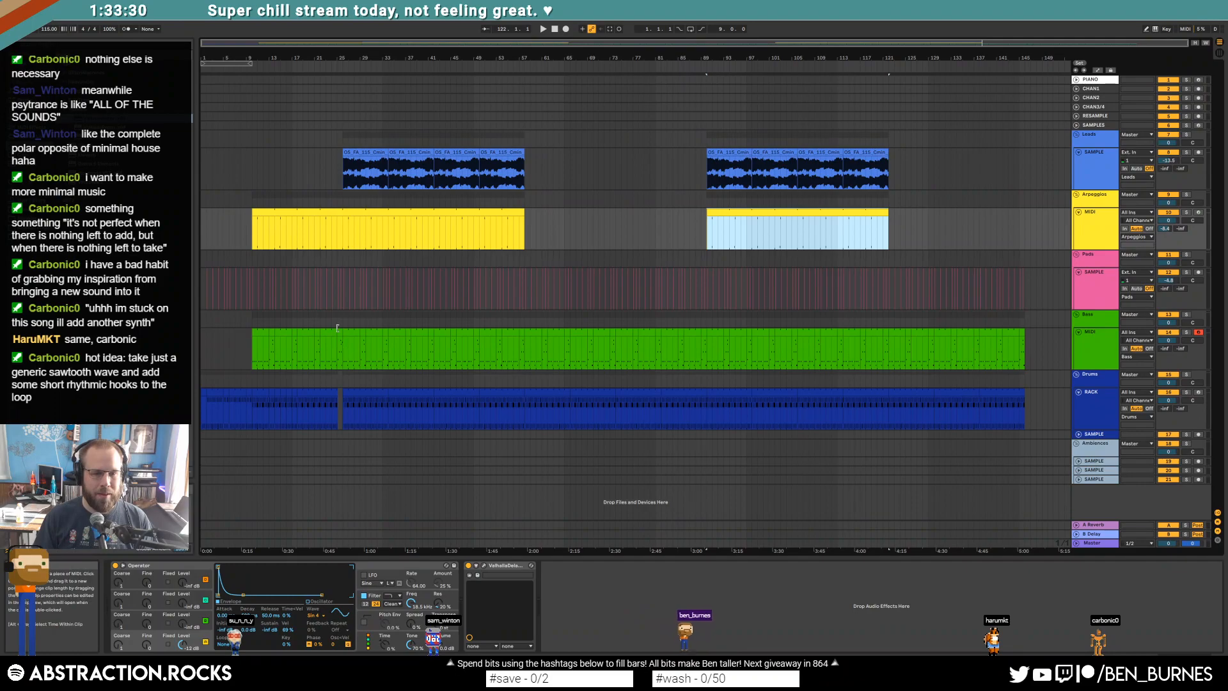
Step: Duplicate the bass section from bars 10 to 26 repeatedly up to bar 138 and delete the bass clips beyond it
left_click(339, 348)
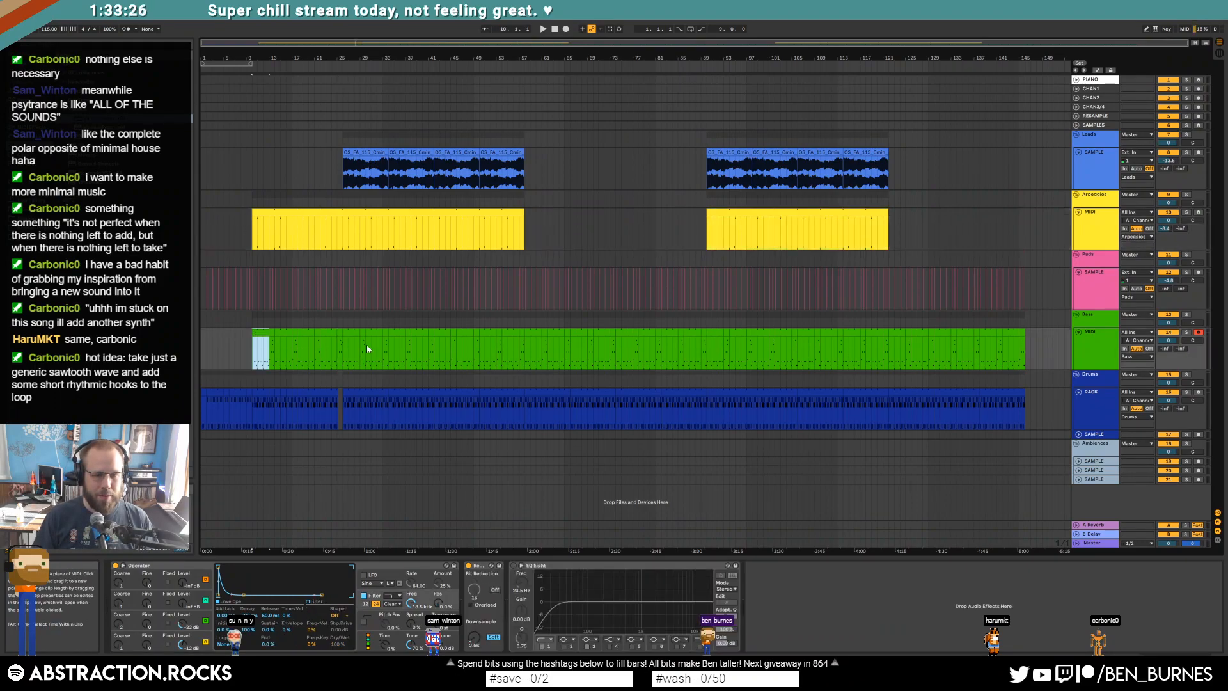
left_click(341, 340, "shift")
key("ctrl+d")
key("ctrl+d")
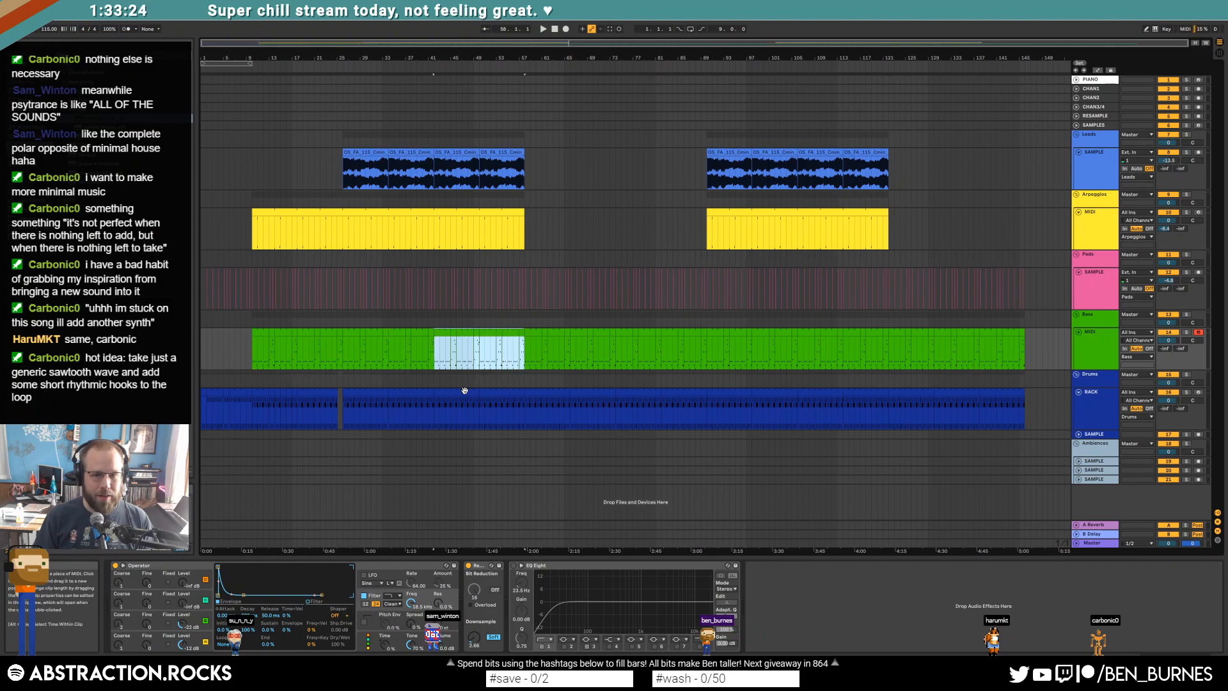
key("ctrl+d")
key("ctrl+d")
key("ctrl+d")
key("ctrl+d")
key("ctrl+d")
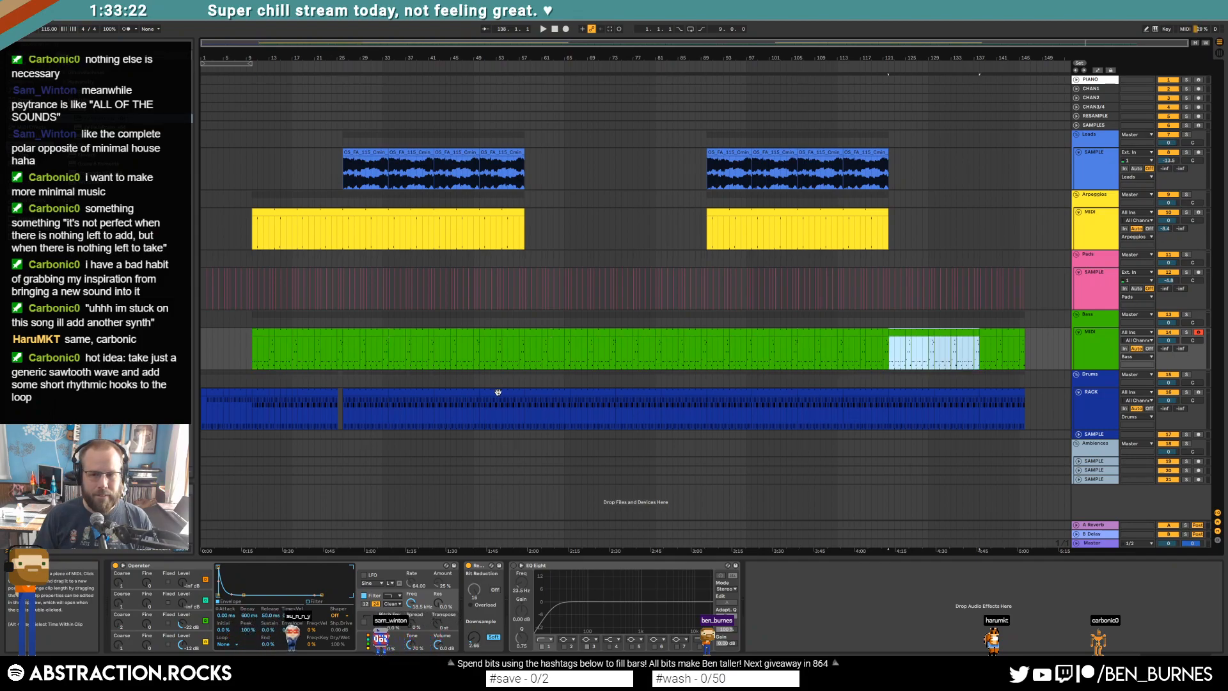
key("ctrl+d")
left_click(985, 342, "shift")
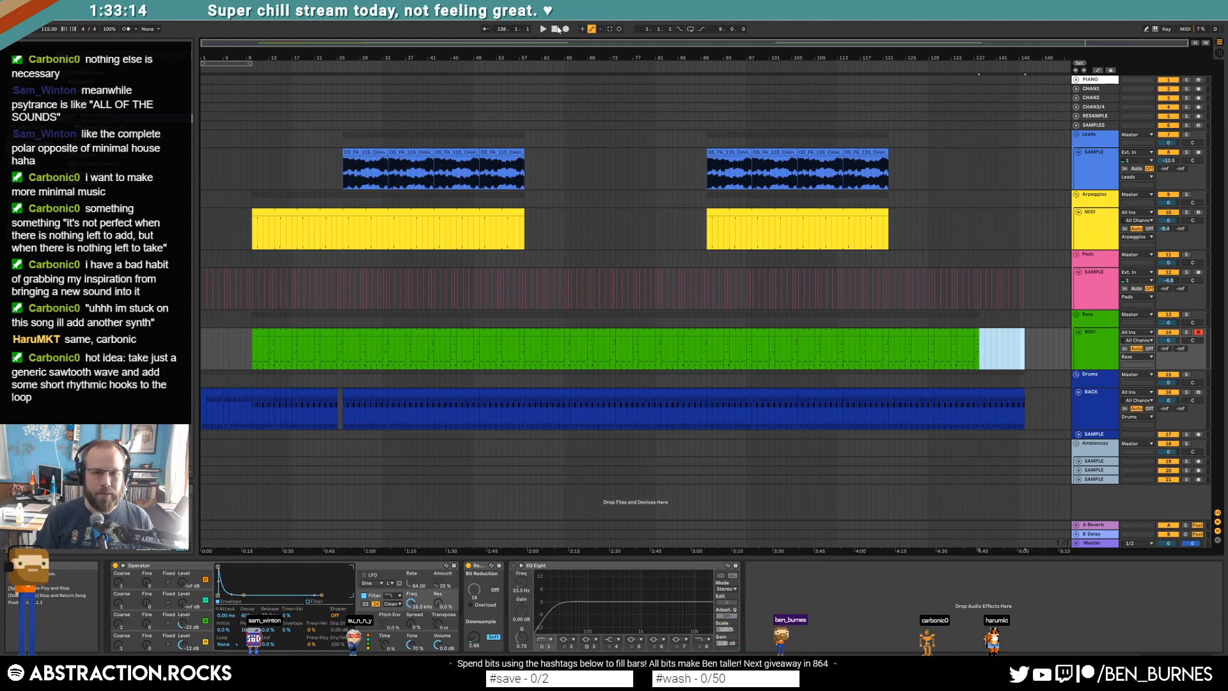
key("Home")
Step: Play the arrangement from the beginning and select the drum clip at bar 10
left_click_drag(389, 168, 434, 162)
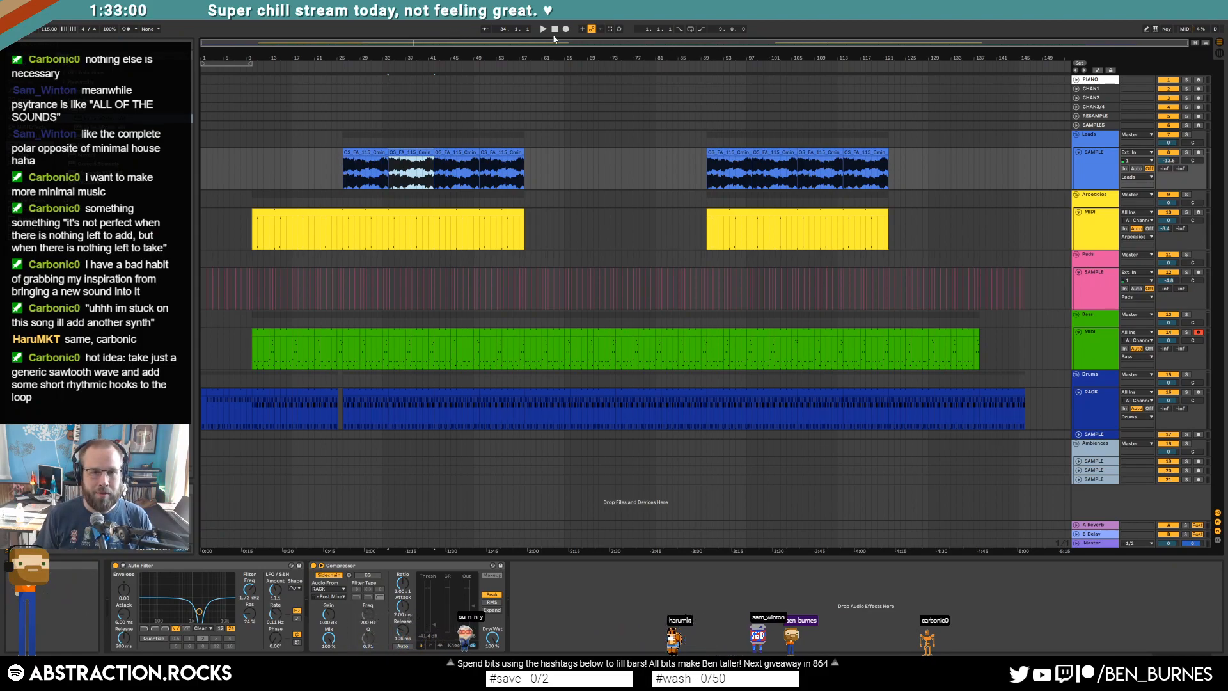
double_click(555, 31)
key("space")
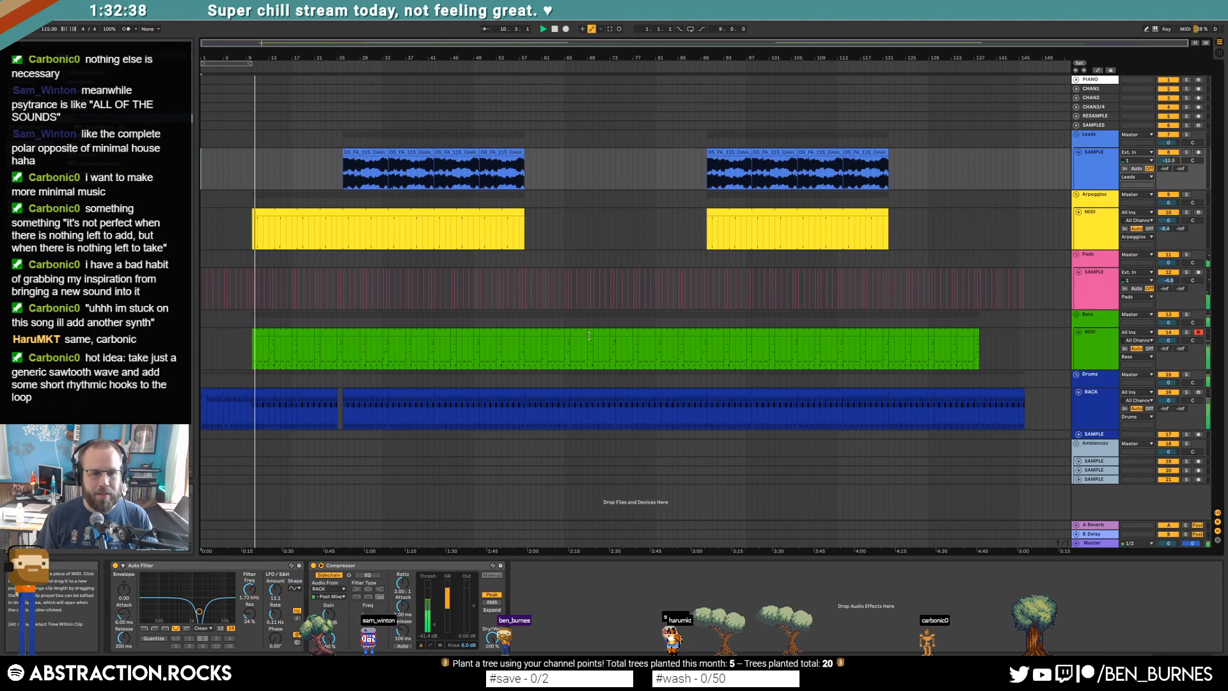
left_click_drag(253, 409, 268, 392)
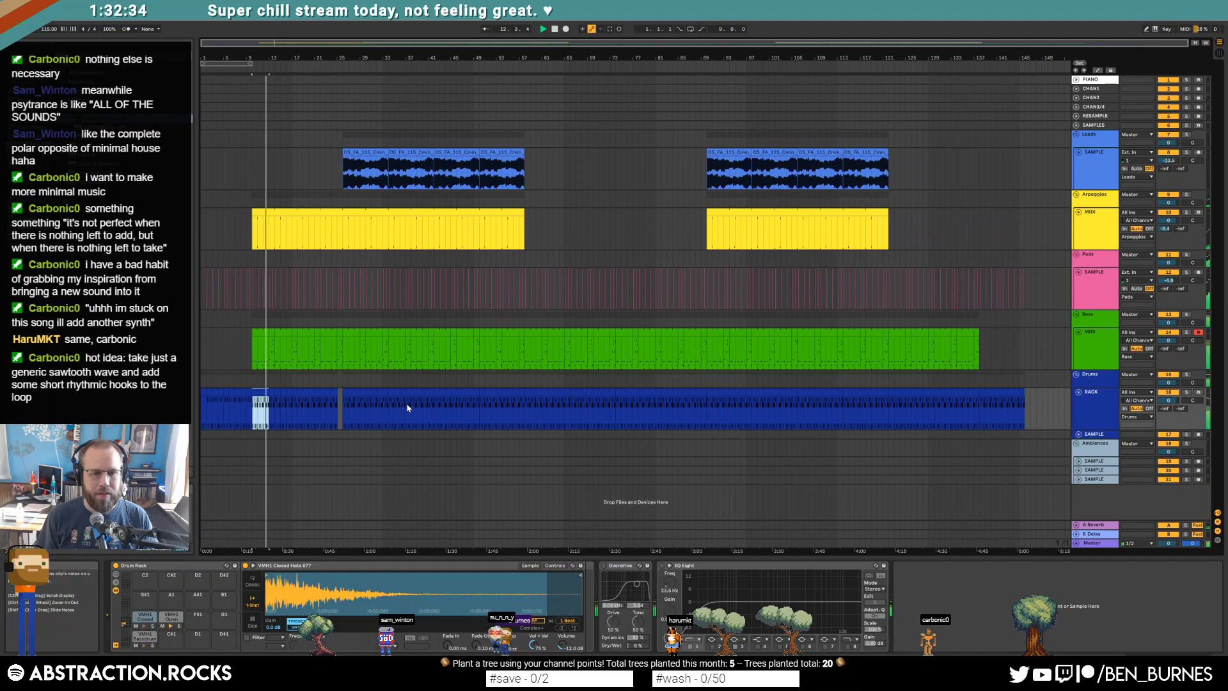
Step: Audition the bass clips from bar 10 and deactivate the A#0 note in the clip at bar 14
double_click(262, 337)
left_click(1067, 611)
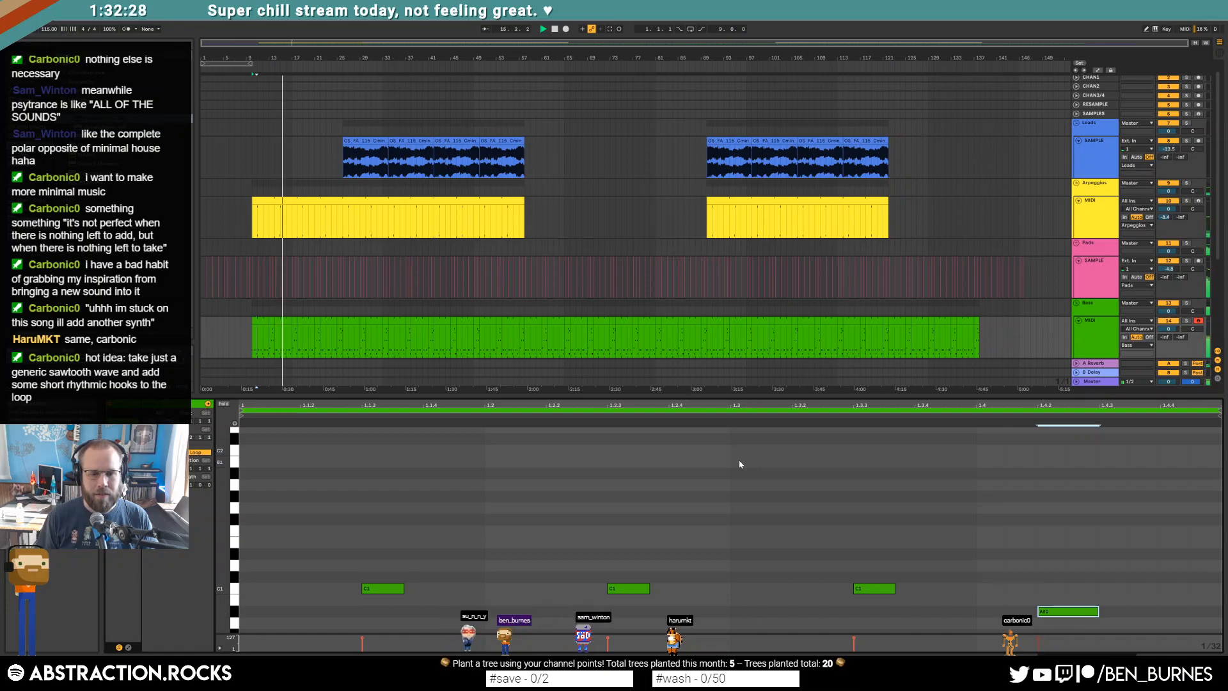
left_click(263, 320)
key("space")
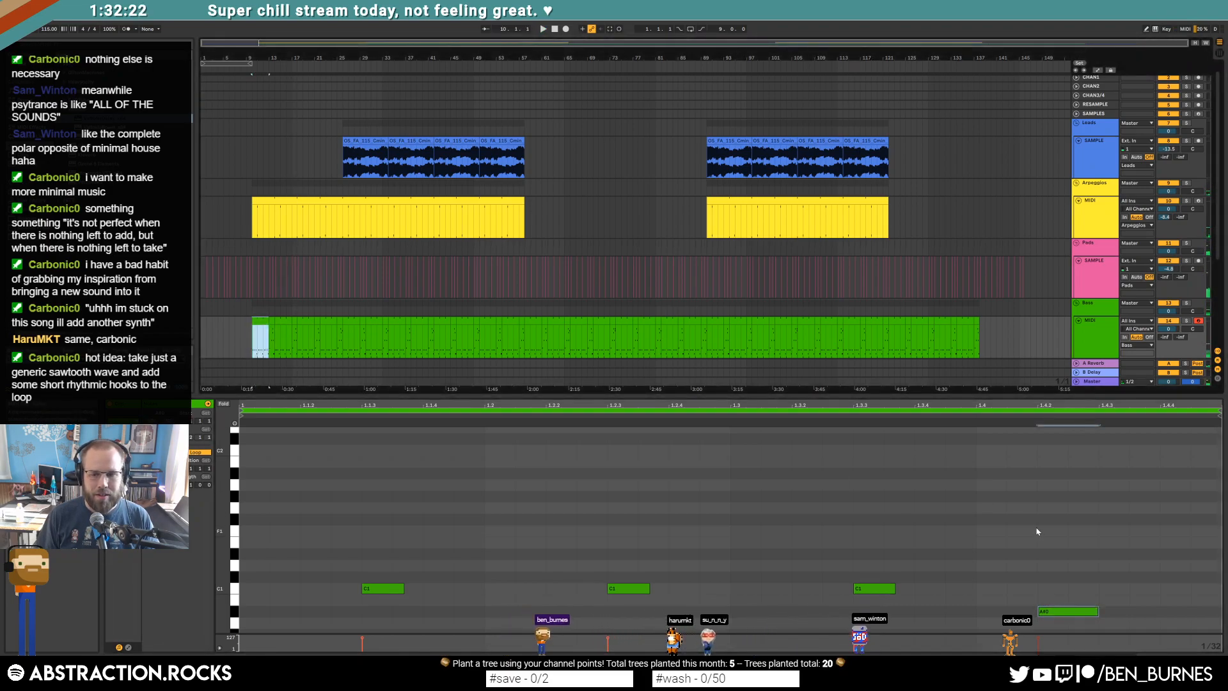
key("space")
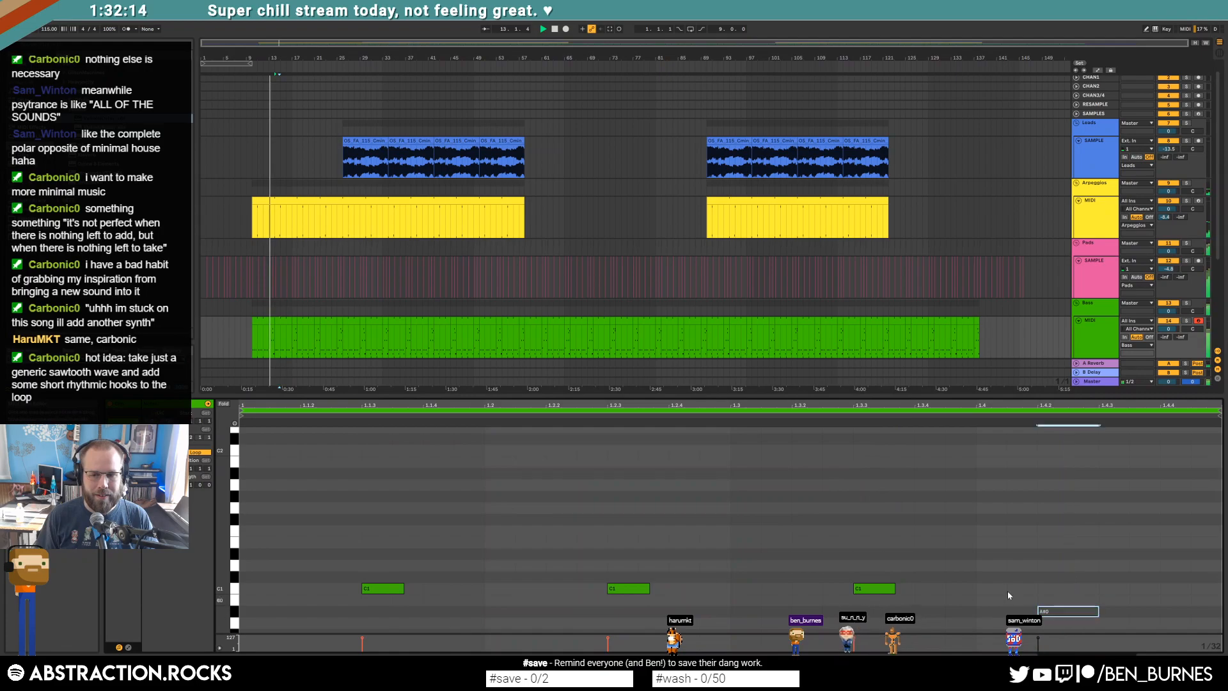
Step: Deactivate the A#0 note in the bass clip at bar 18
left_click(307, 321)
left_click_drag(1053, 559, 1055, 630)
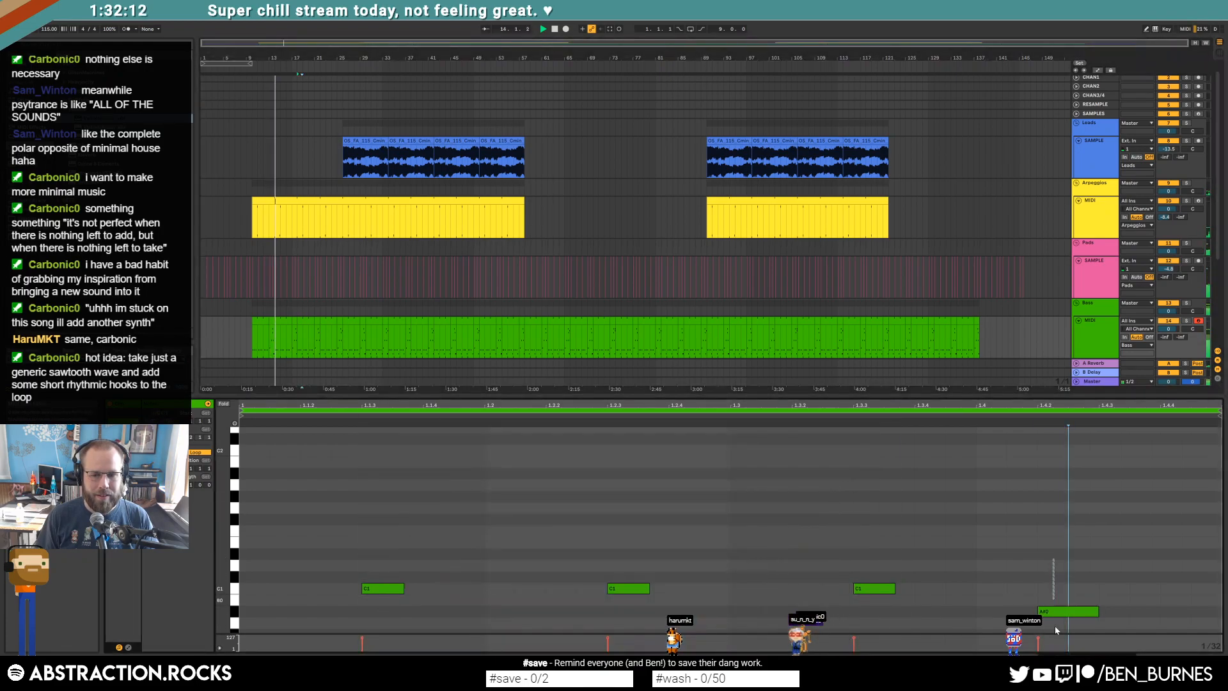
left_click(310, 333)
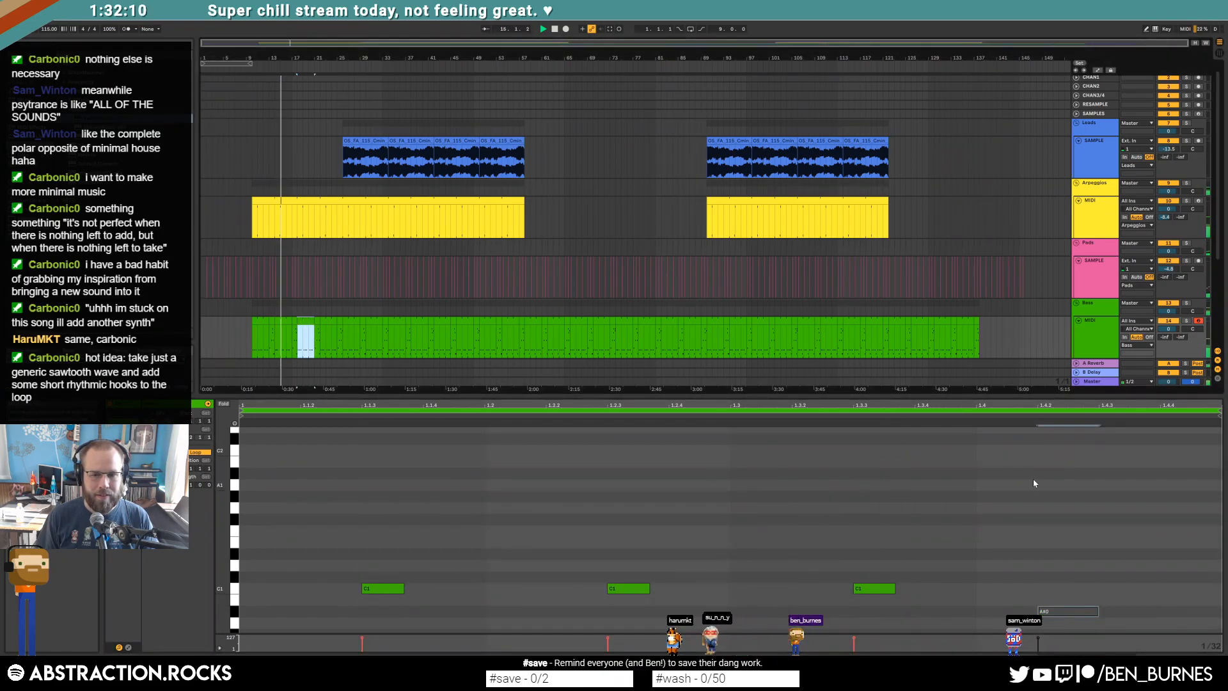
Step: Deactivate the A#0 note in the bass clip at bar 22
left_click(329, 335)
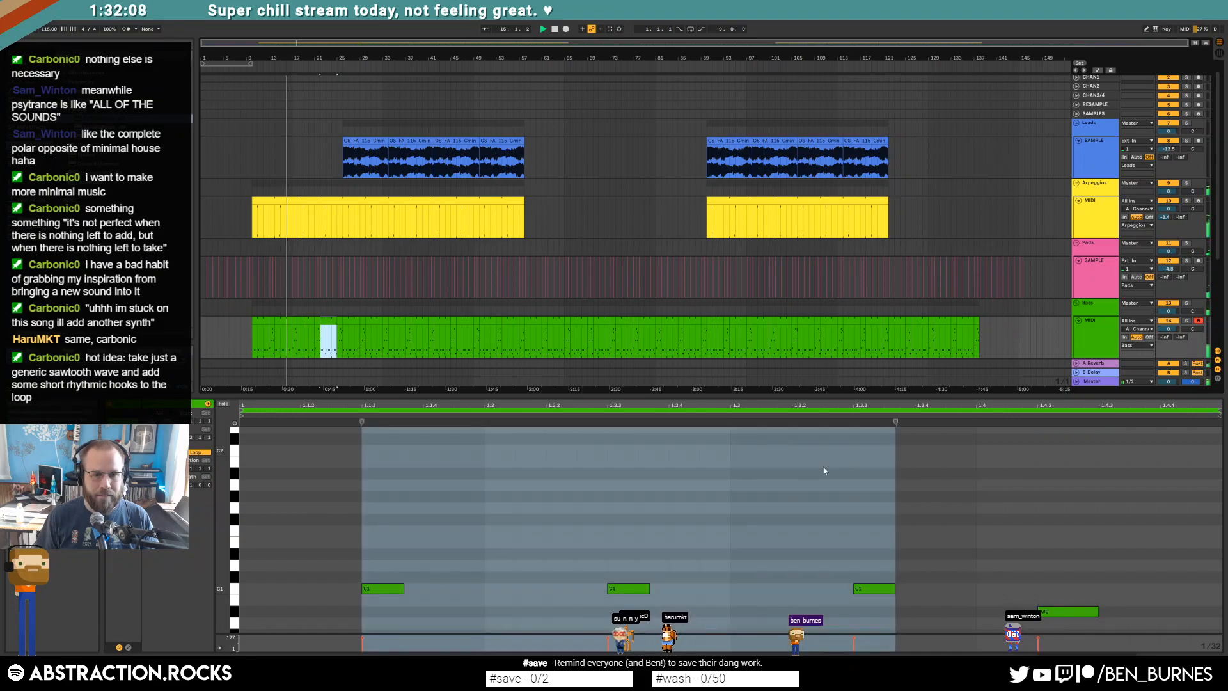
left_click(1079, 611)
key("0")
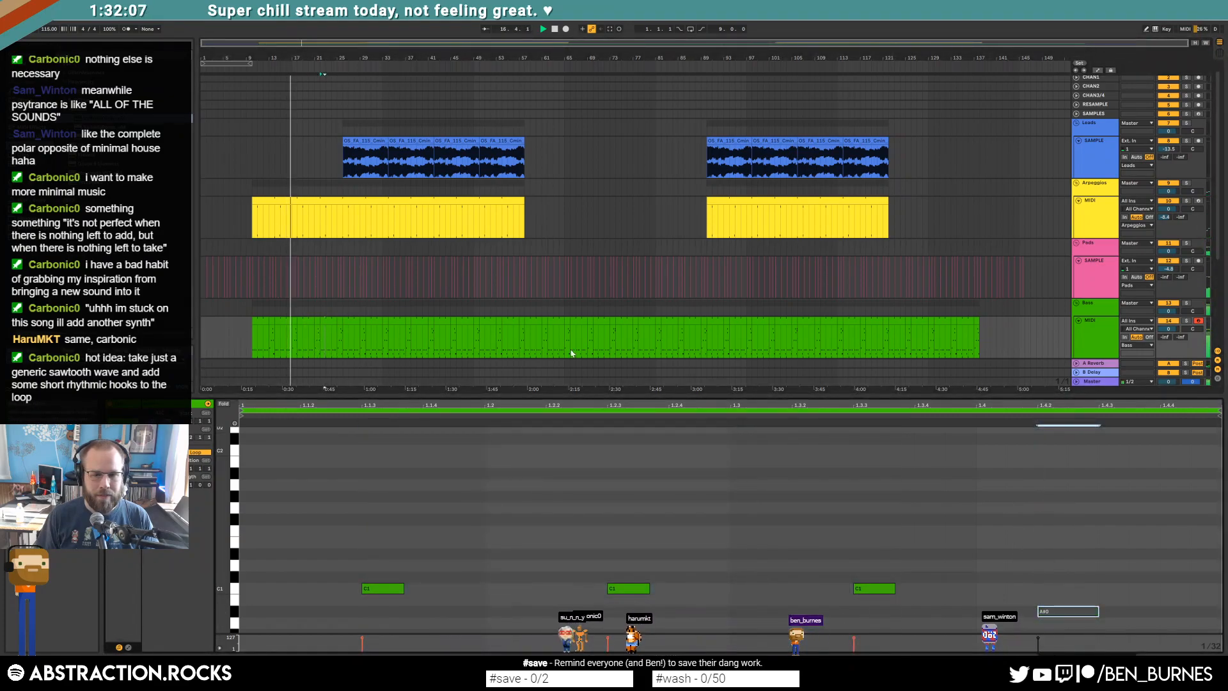
Step: Duplicate the edited bass clips from bars 10 to 26 repeatedly up to bar 138 and return to the device view
left_click(328, 319)
left_click(339, 321)
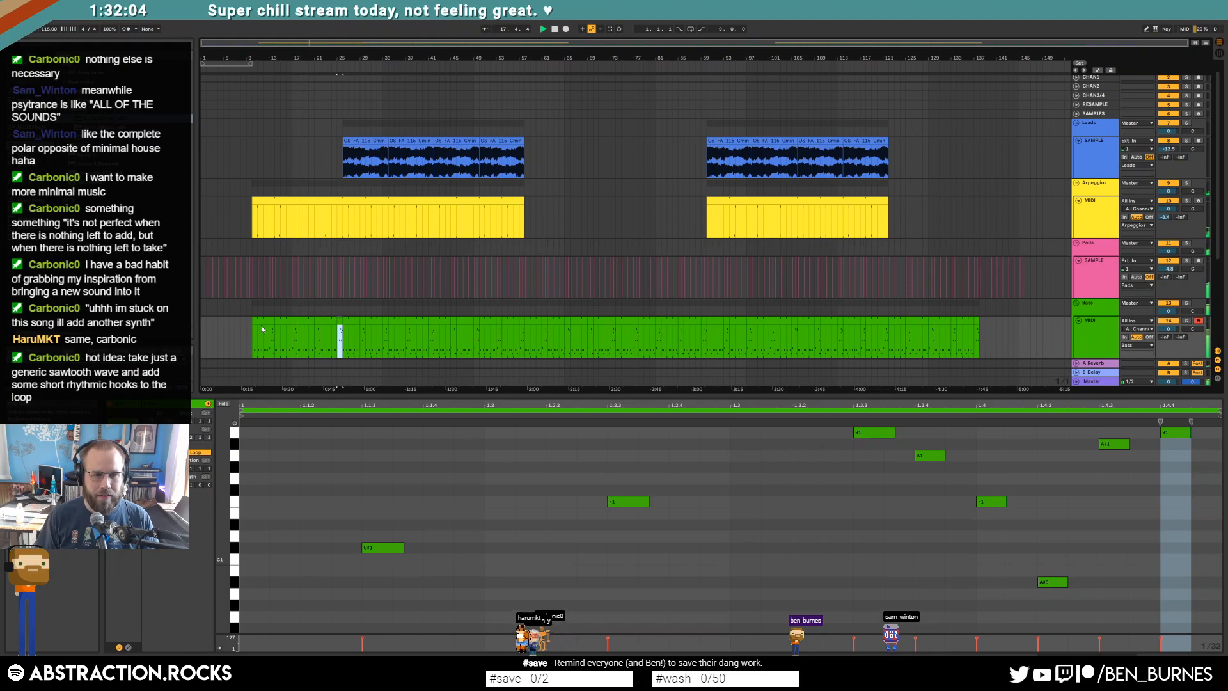
left_click(255, 322, "shift")
key("ctrl+d")
key("ctrl+d")
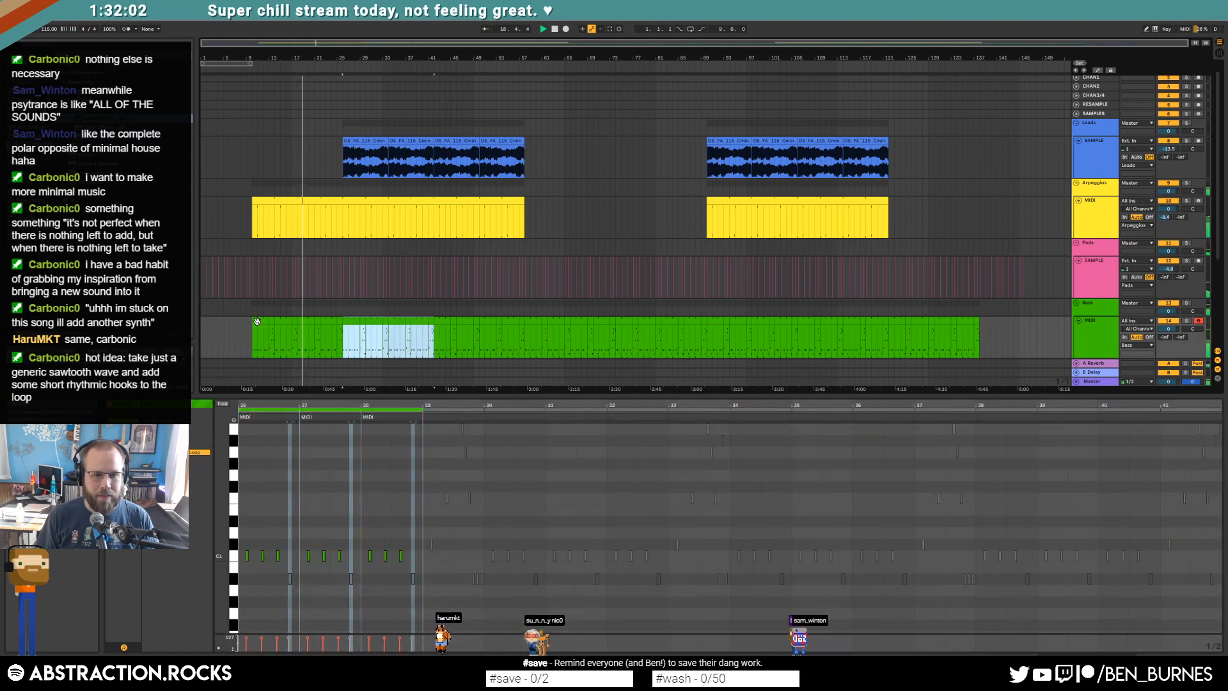
key("ctrl+d")
key("ctrl+d")
key("ctrl+d")
key("ctrl+d")
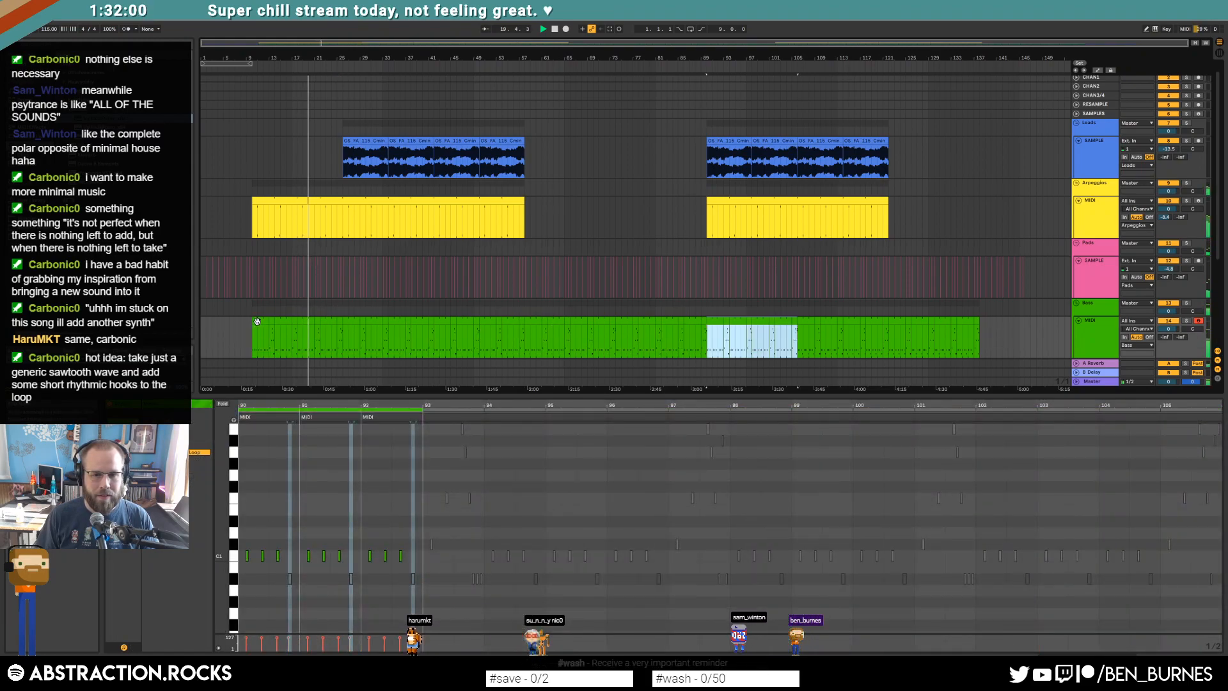
key("ctrl+d")
key("shift+Tab")
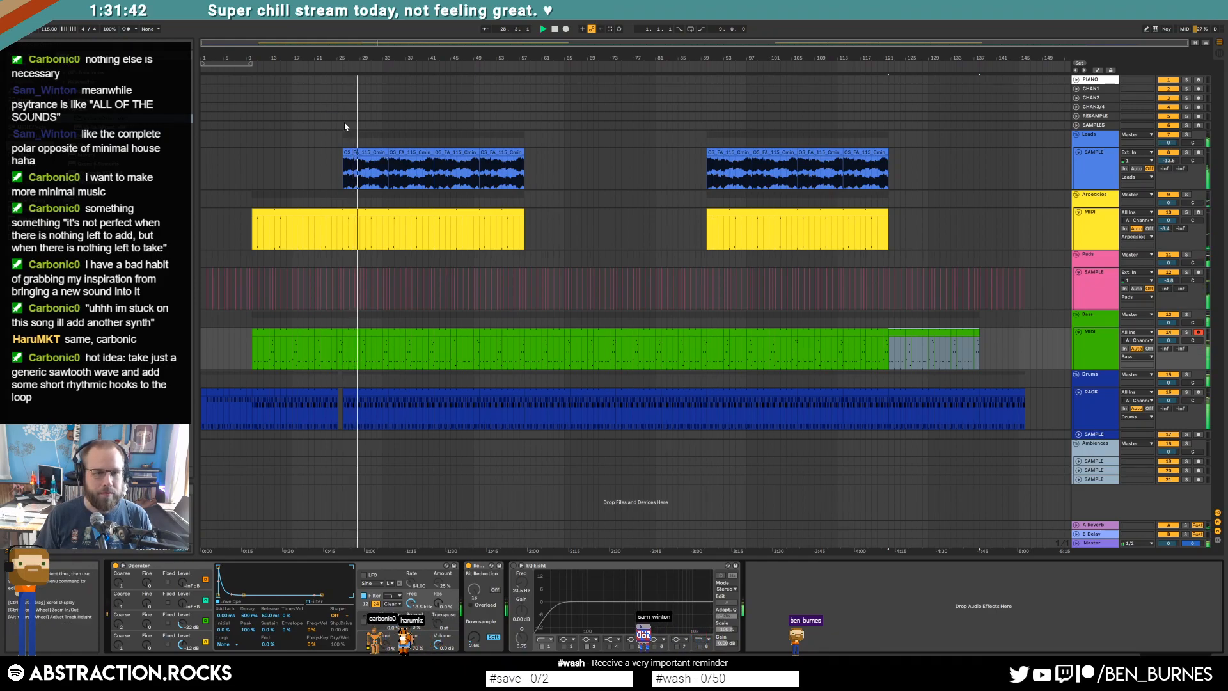
Step: Repeat the first beat of bar 34 in the lead three times and audition the stutter
scroll(385, 167, "up", 5)
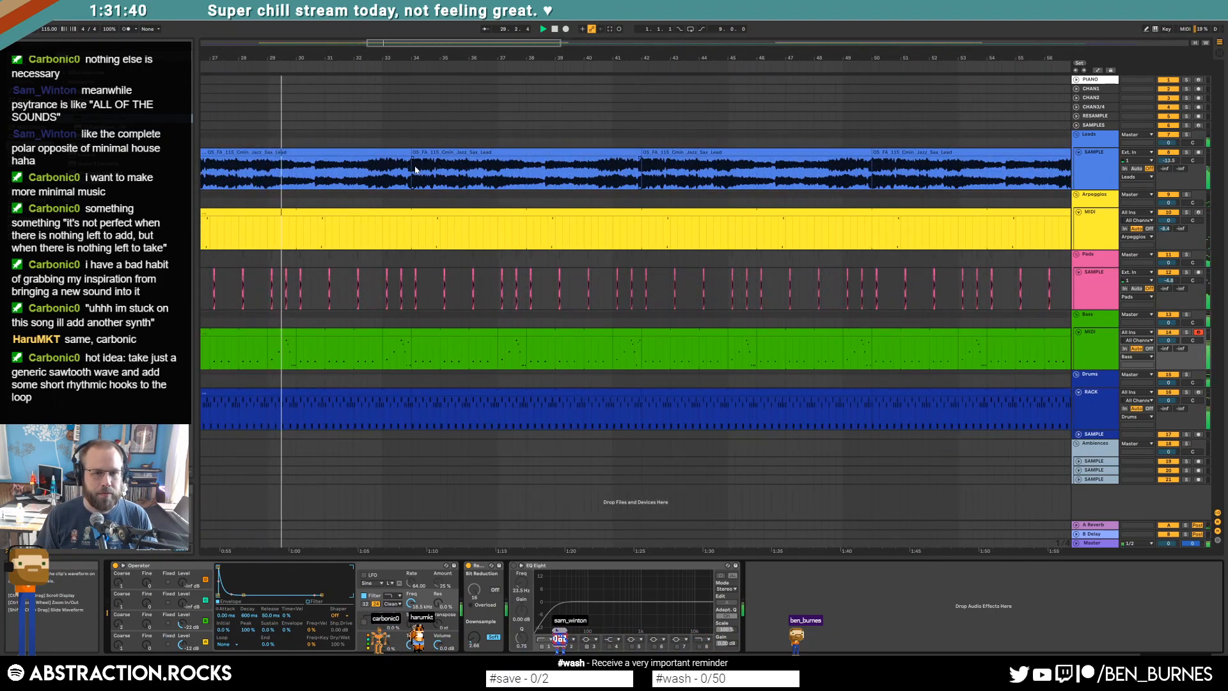
scroll(419, 167, "up", 3)
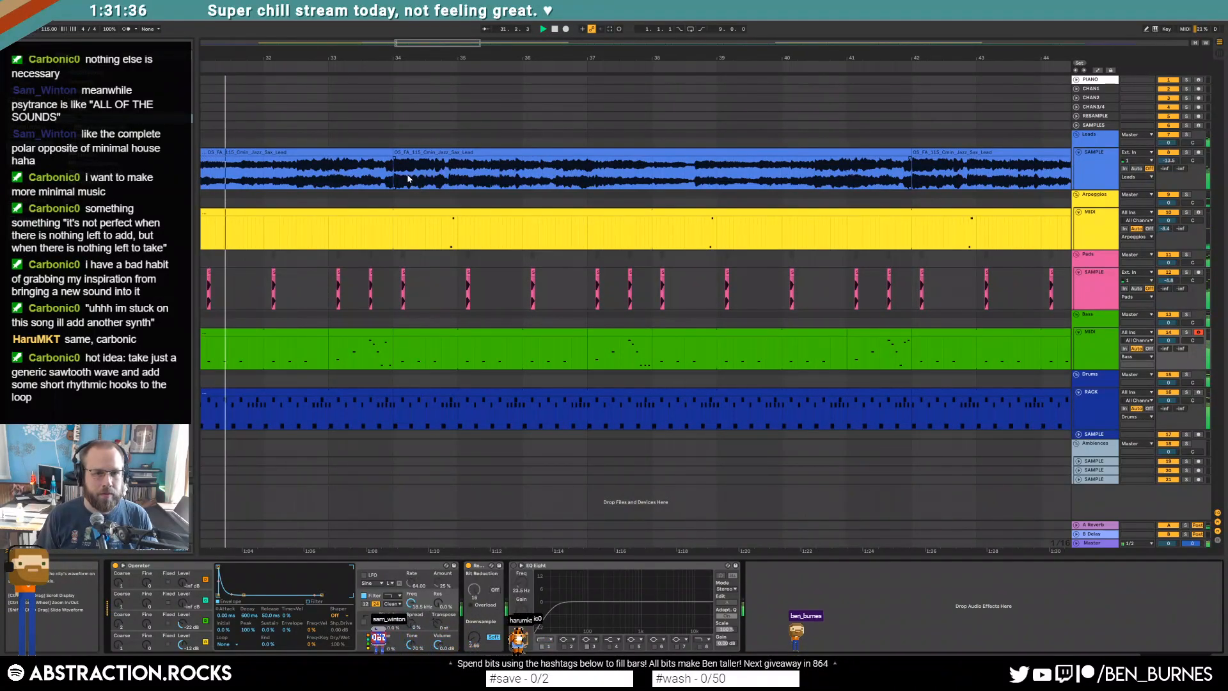
left_click(412, 184)
left_click_drag(411, 176, 399, 174)
key("ctrl+d")
key("ctrl+d")
key("ctrl+d")
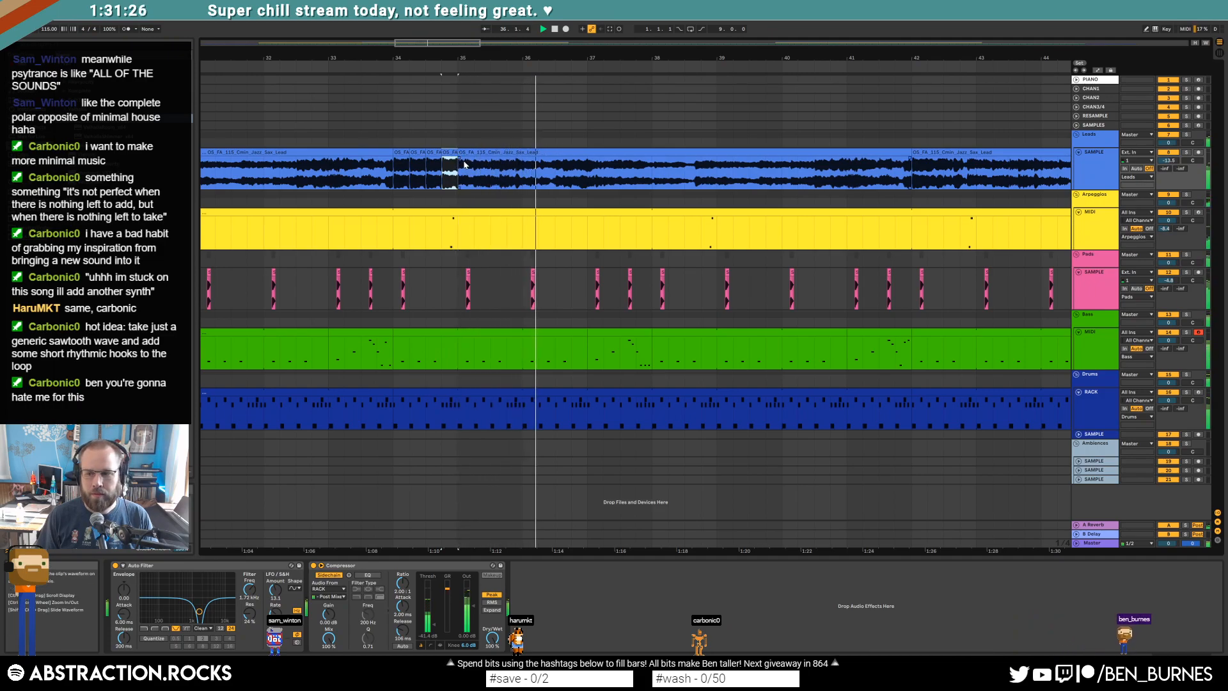
left_click(359, 174)
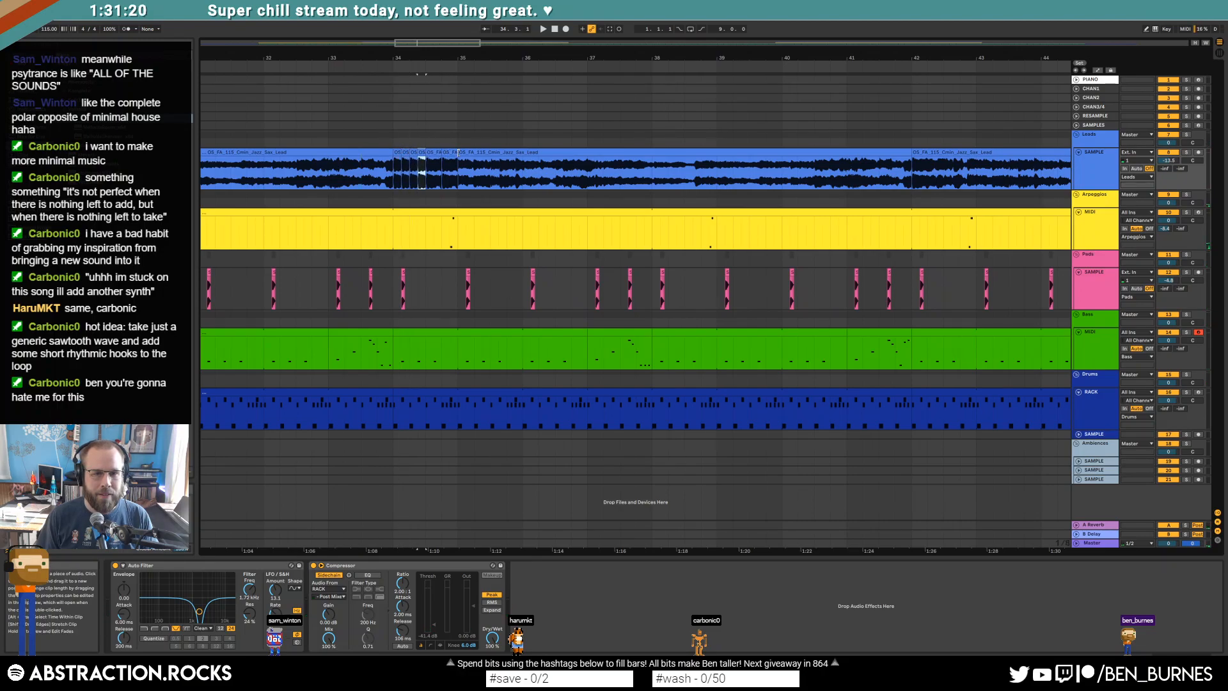
Step: Pull the remaining lead clip back to the half-beat slices in bar 34, lengthen the fourth slice to 34.4.3, and audition the phrase
left_click(458, 153)
left_click(369, 170)
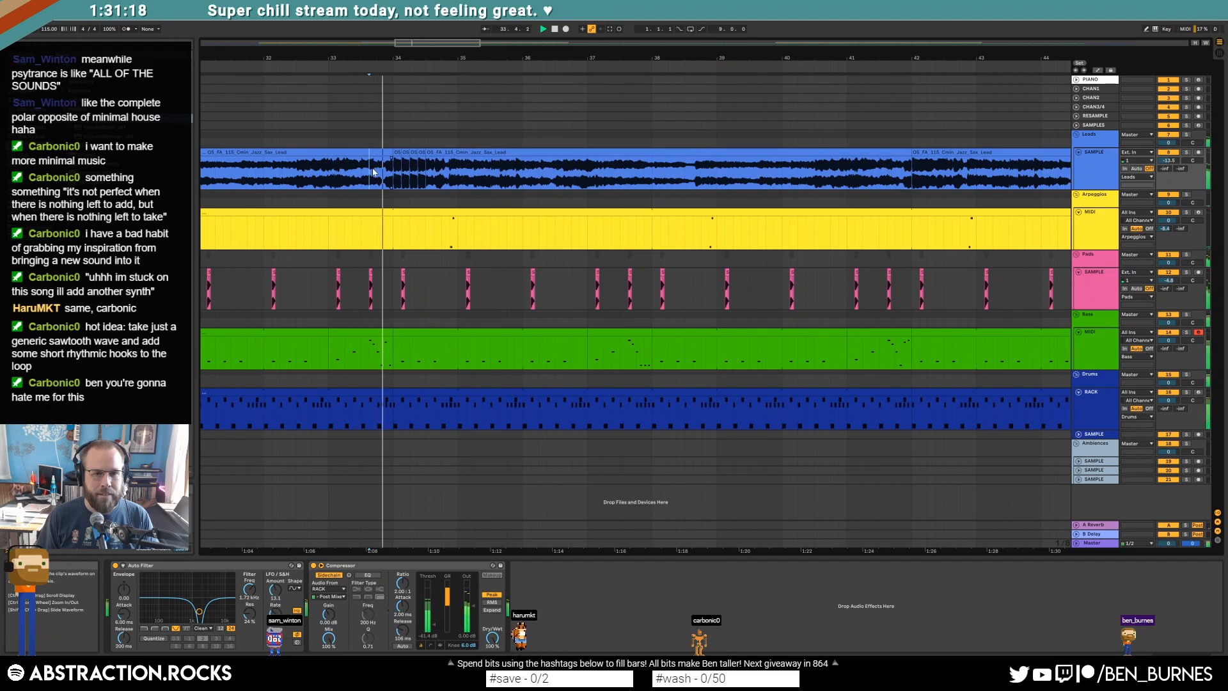
left_click_drag(417, 171, 449, 172)
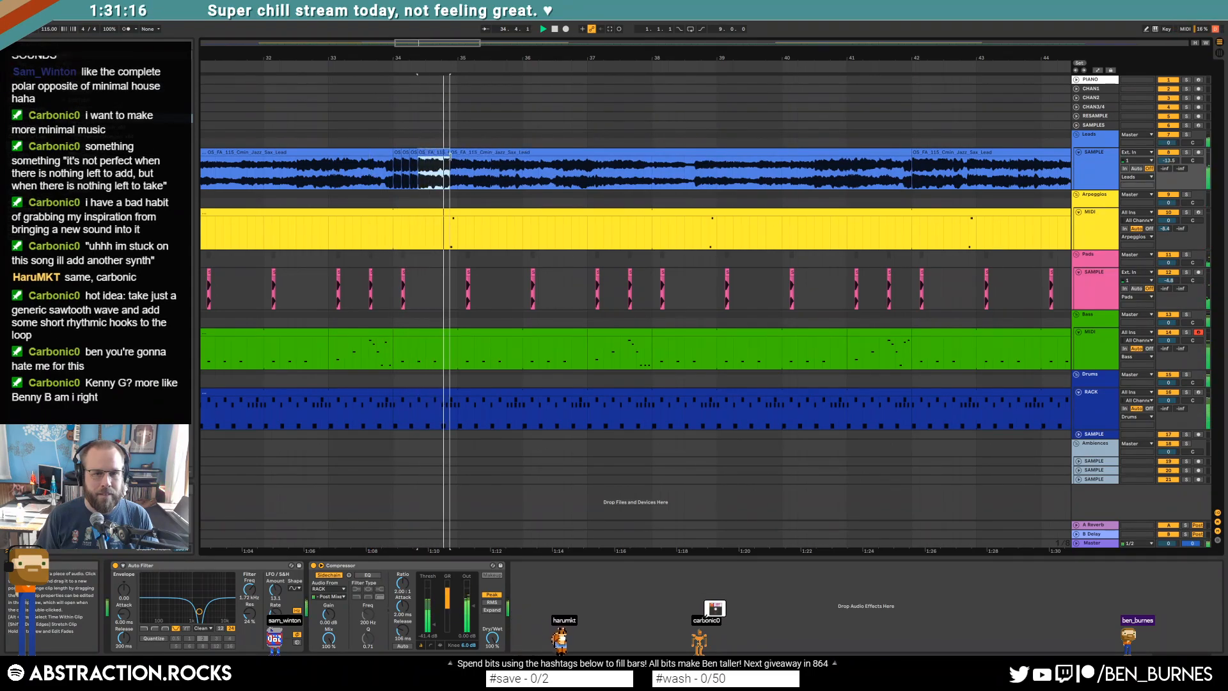
key("space")
left_click(329, 173)
scroll(402, 168, "up", 3)
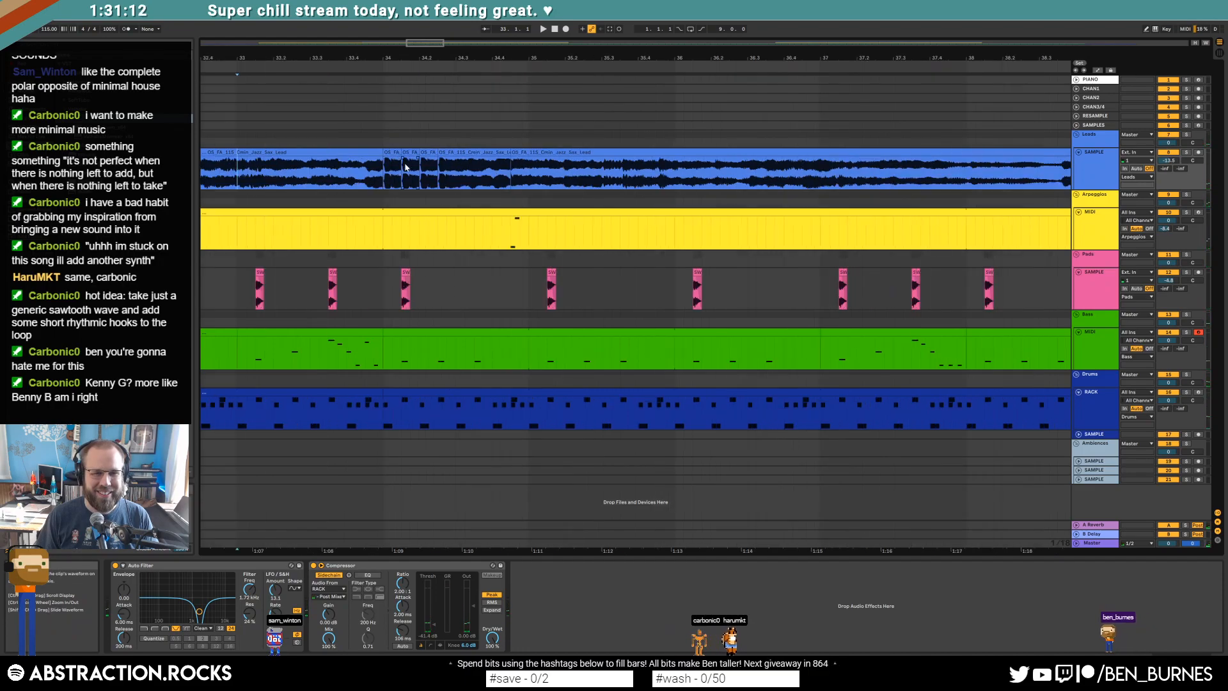
scroll(349, 171, "up", 2)
key("space")
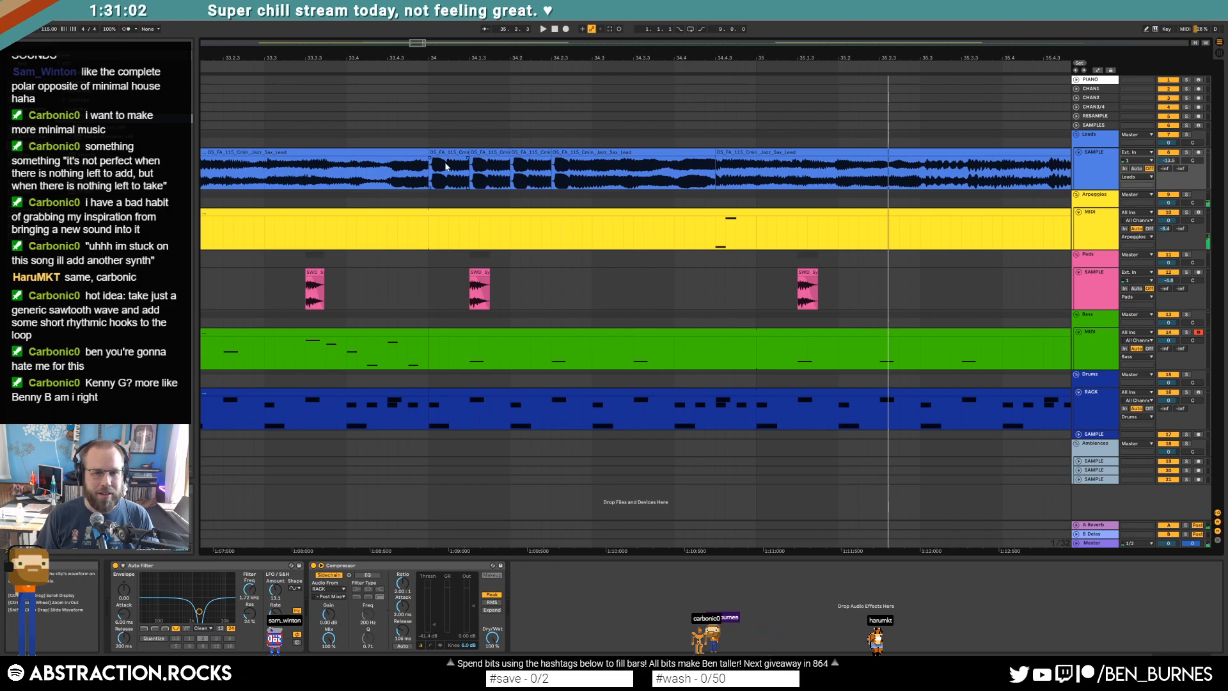
Step: Rework bar 34's lead stutter by duplicating the half-beat before 34.2 twice and starting the remaining clip at 34.3, and audition it
left_click_drag(467, 153, 508, 179)
key("ctrl+d")
key("ctrl+d")
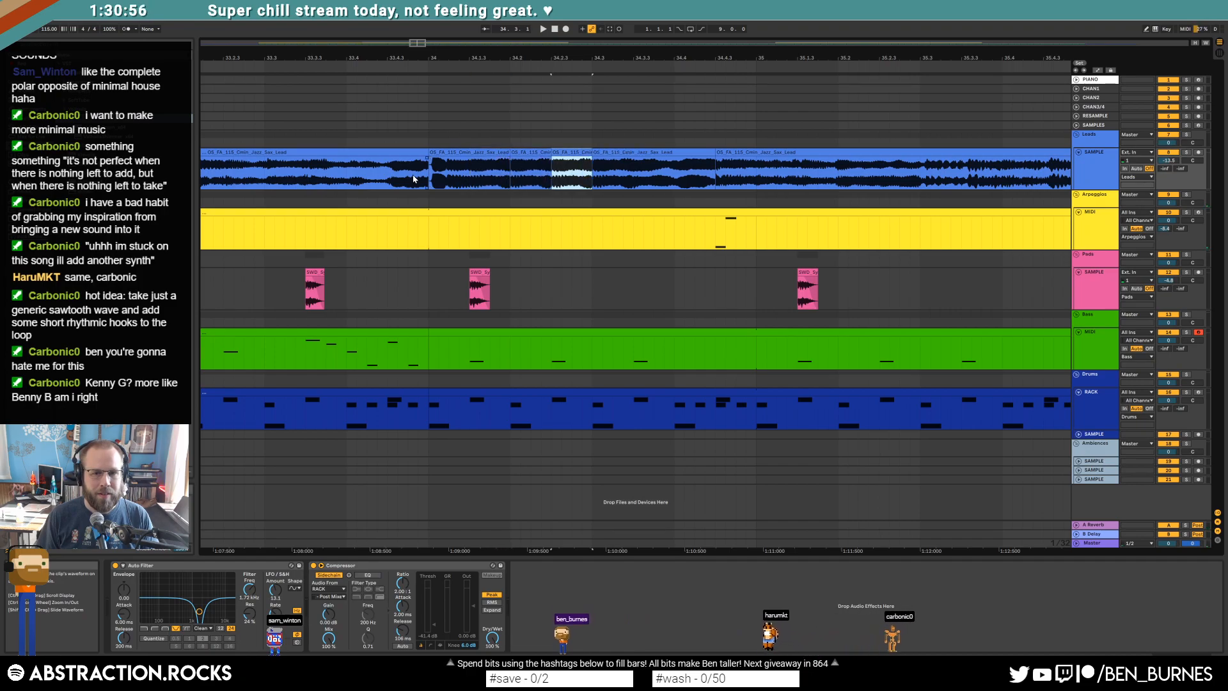
left_click_drag(718, 153, 593, 154)
left_click(329, 167)
key("space")
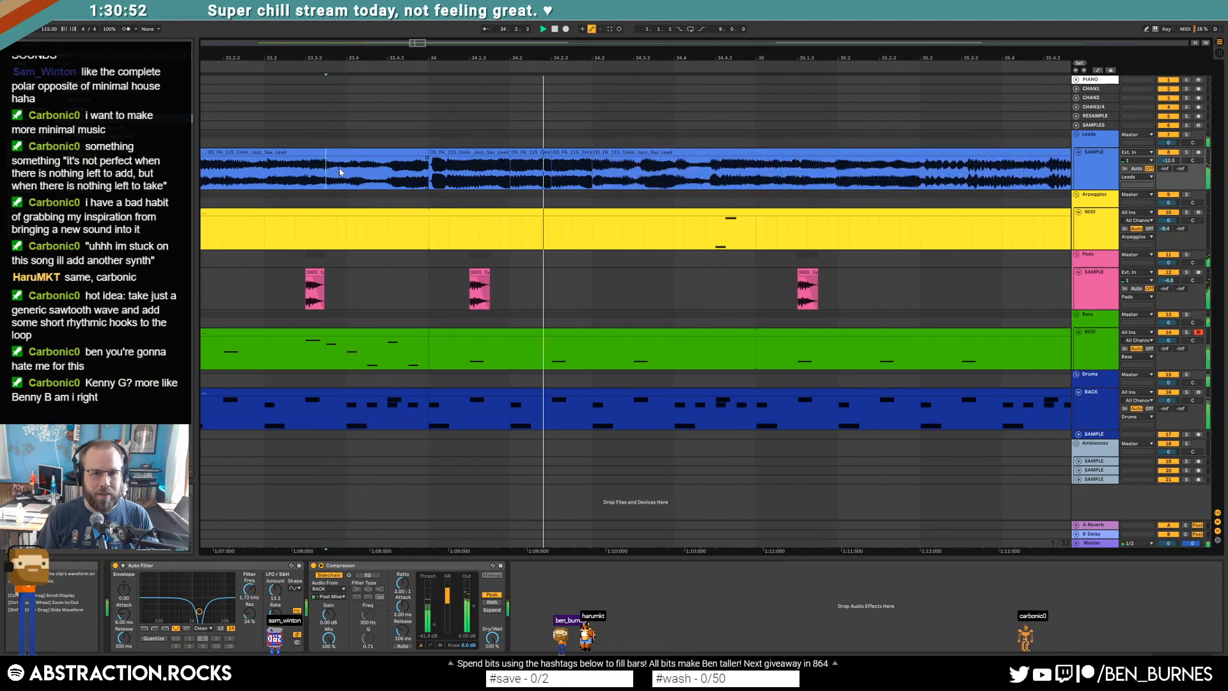
key("space")
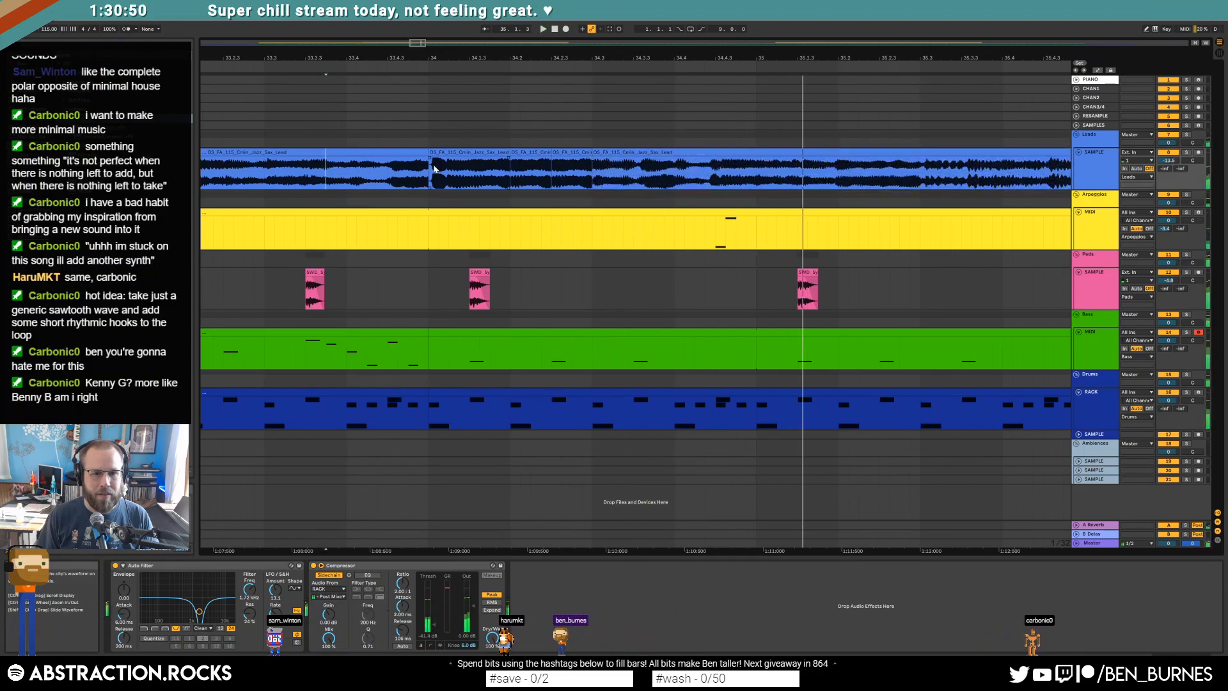
Step: Place a copy of bar 34's opening half-beat lead slice at 34.2 and play the phrase
left_click(518, 153)
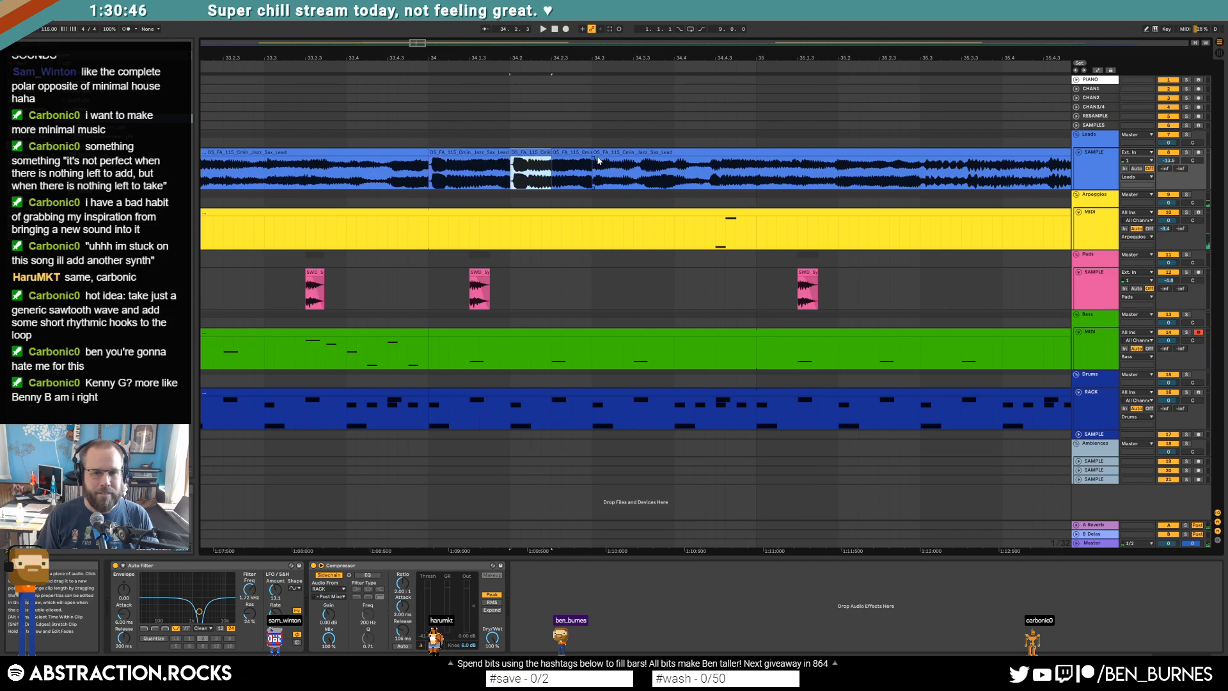
left_click(376, 166)
key("space")
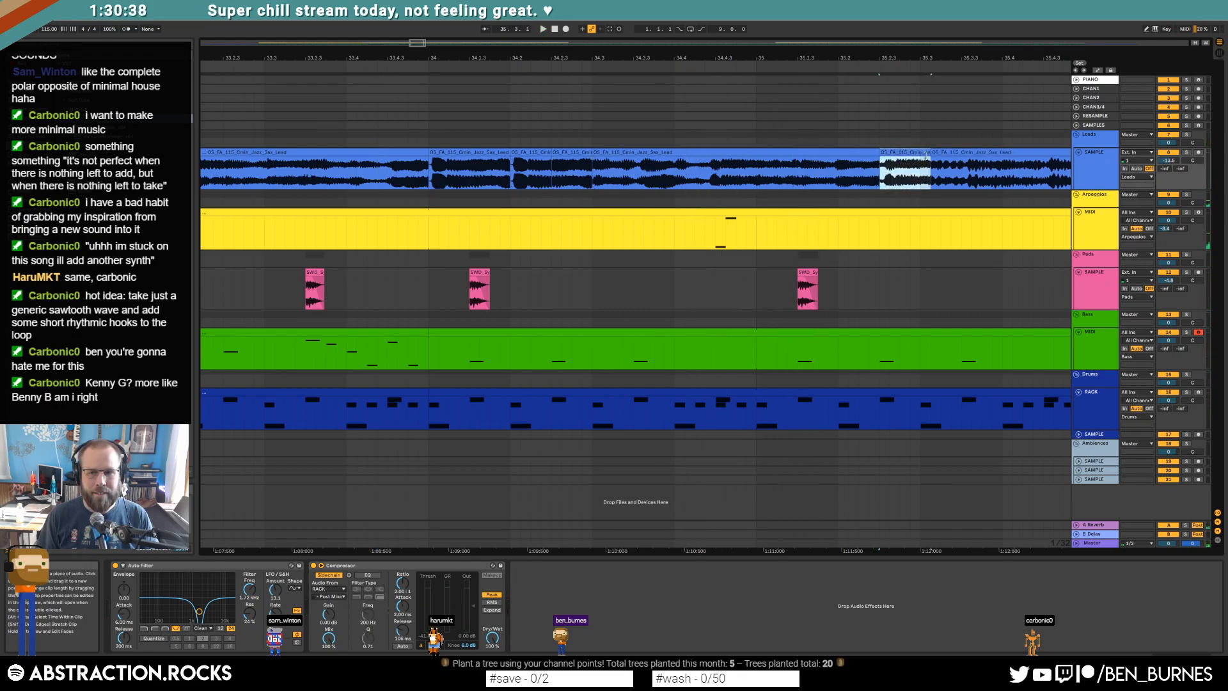
Step: Resize the lead slice at 35.2.3 so it ends at 35.4.3, auditioning the phrase
left_click_drag(932, 153, 921, 153)
left_click(386, 173)
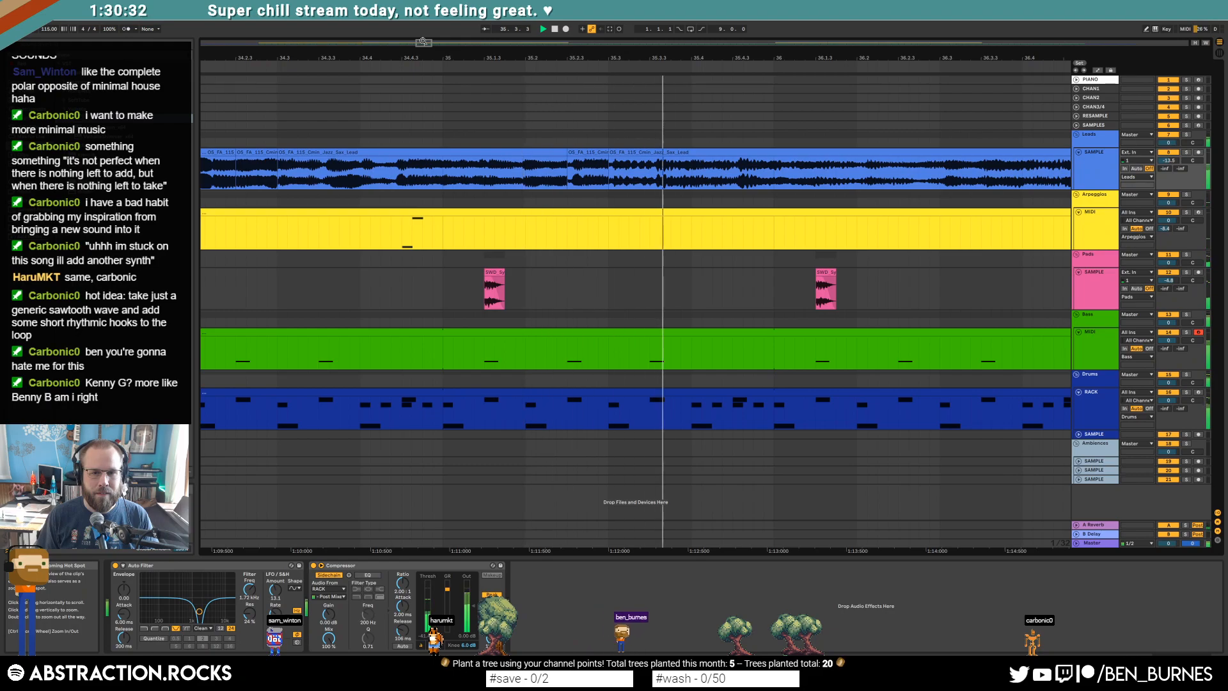
left_click_drag(426, 43, 429, 43)
key("space")
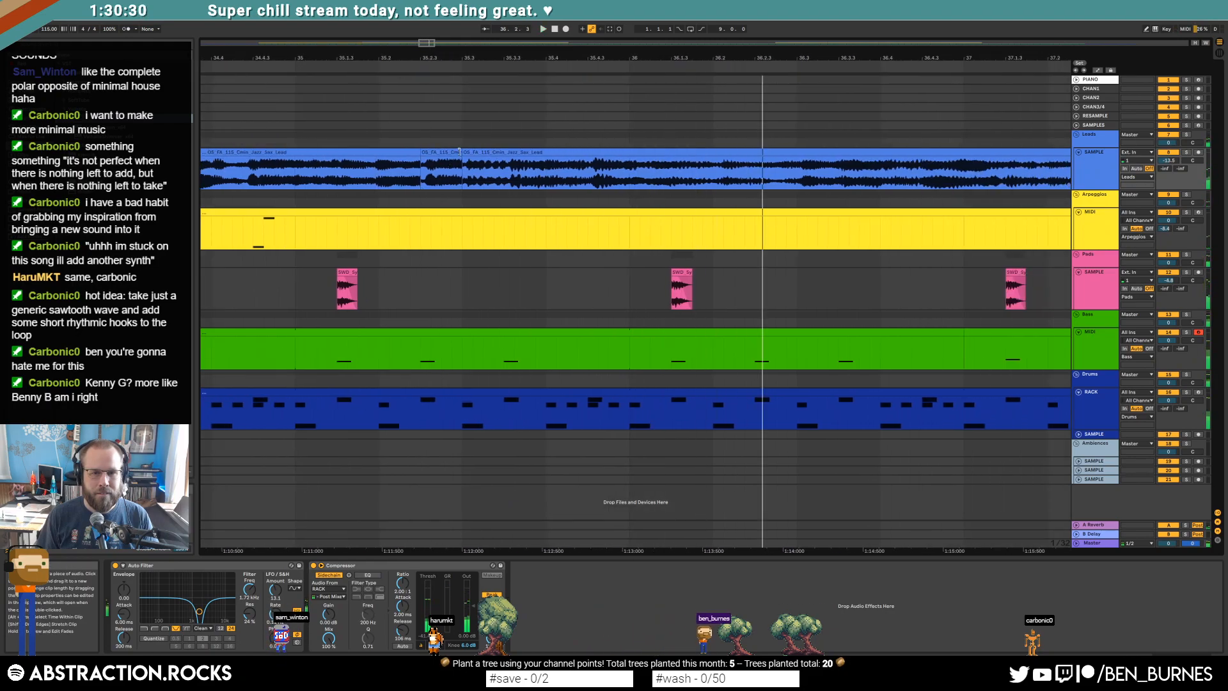
left_click(441, 152)
left_click_drag(485, 152, 587, 152)
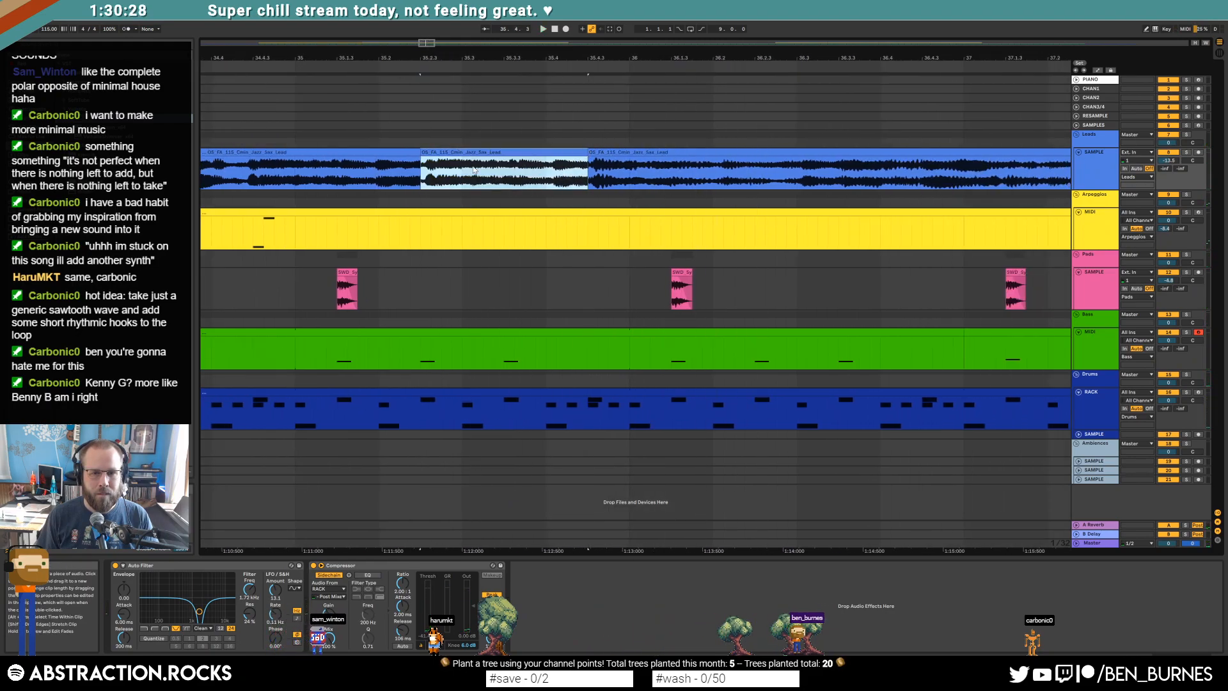
left_click(305, 171)
key("space")
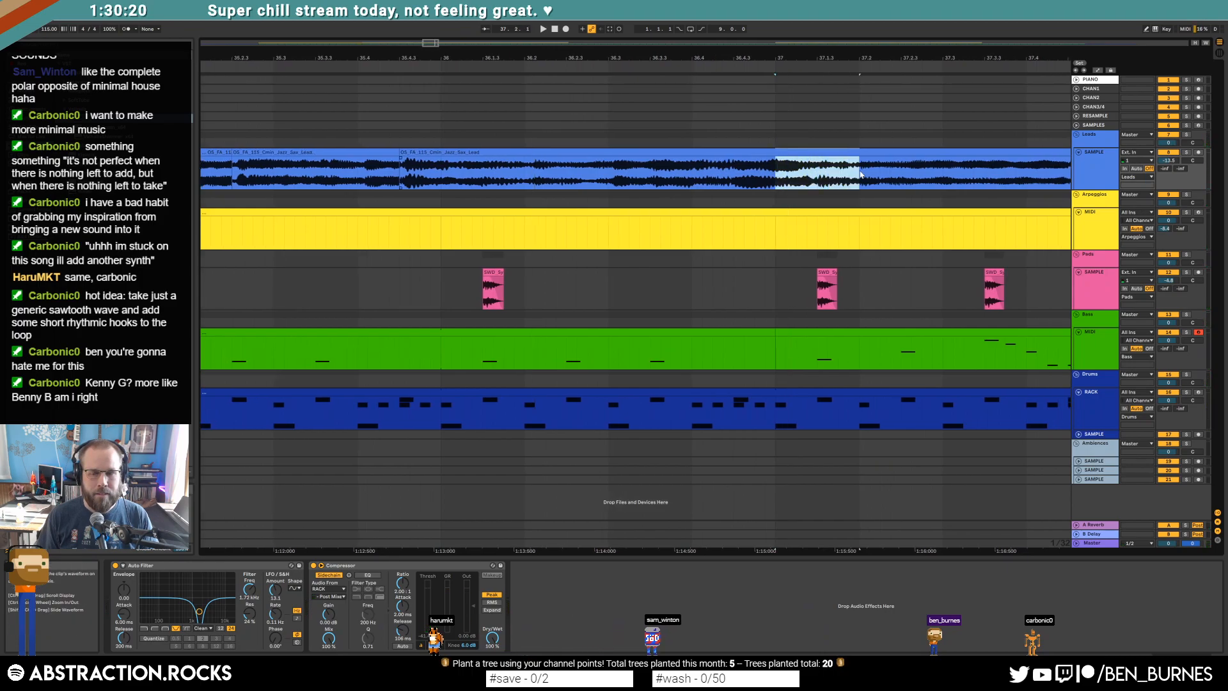
Step: Duplicate the lead section from bar 37 to about 37.2.3 and play on from there
left_click_drag(776, 167, 901, 168)
key("ctrl+d")
key("space")
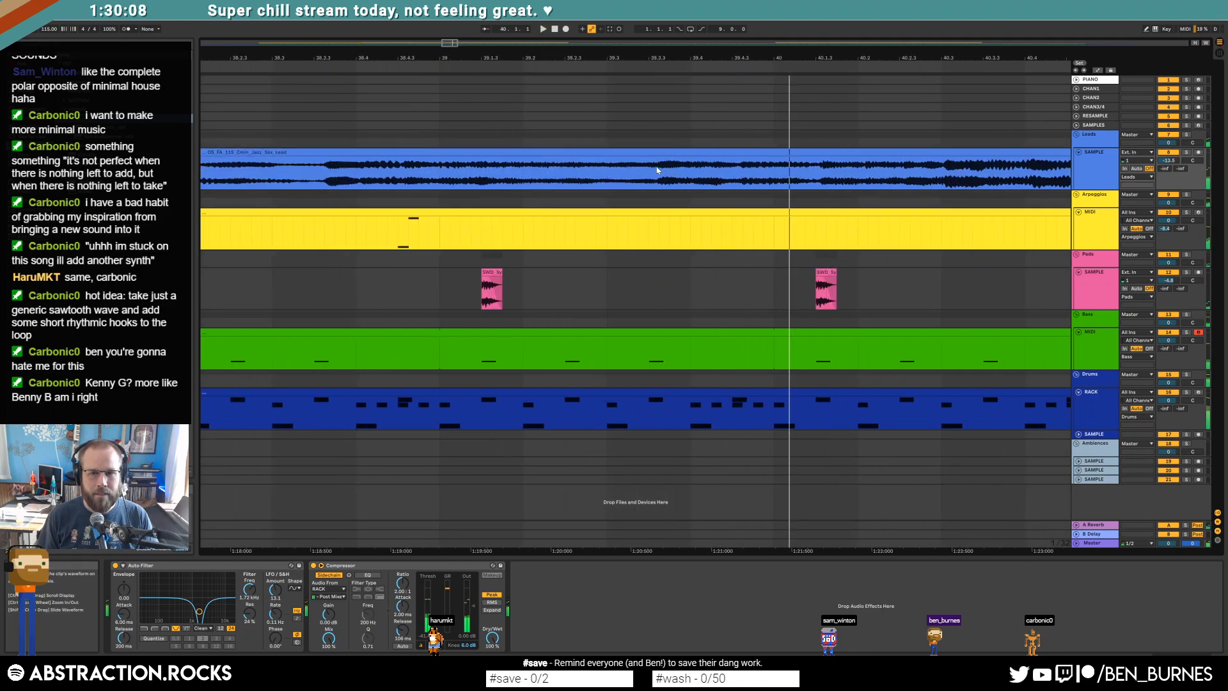
Step: Duplicate the last part of bar 39 in the lead onto the start of bar 40 and audition it
left_click_drag(657, 170, 760, 168)
key("ctrl+d")
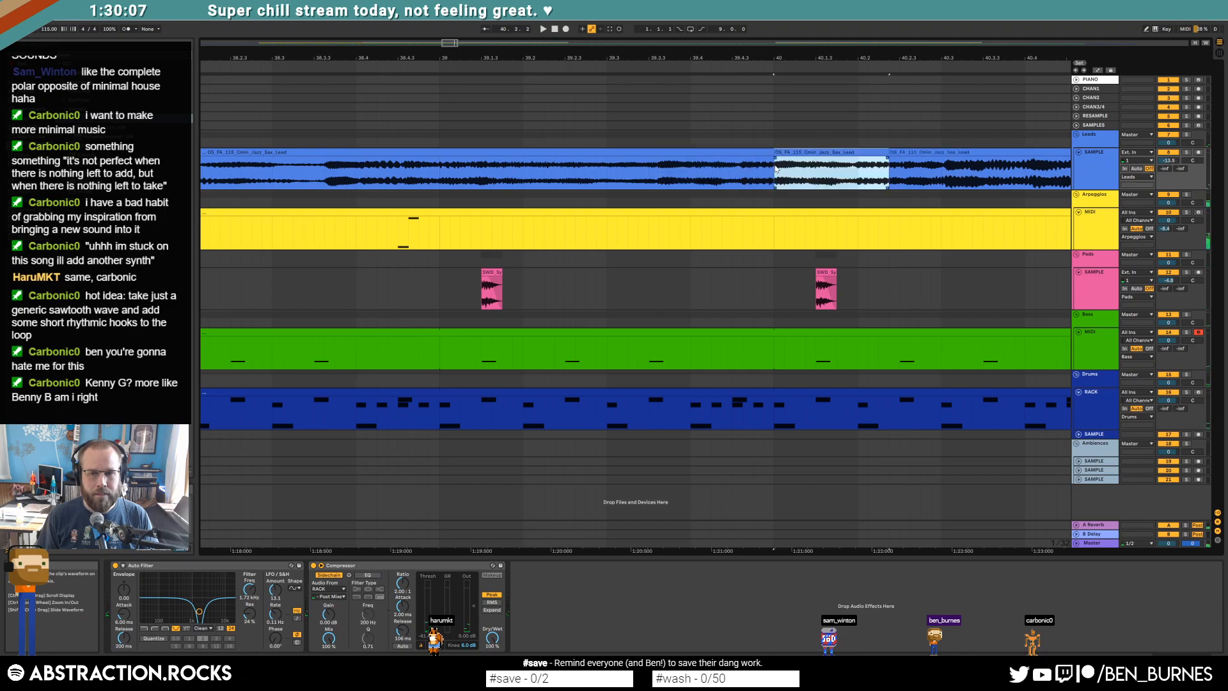
left_click(617, 172)
key("space")
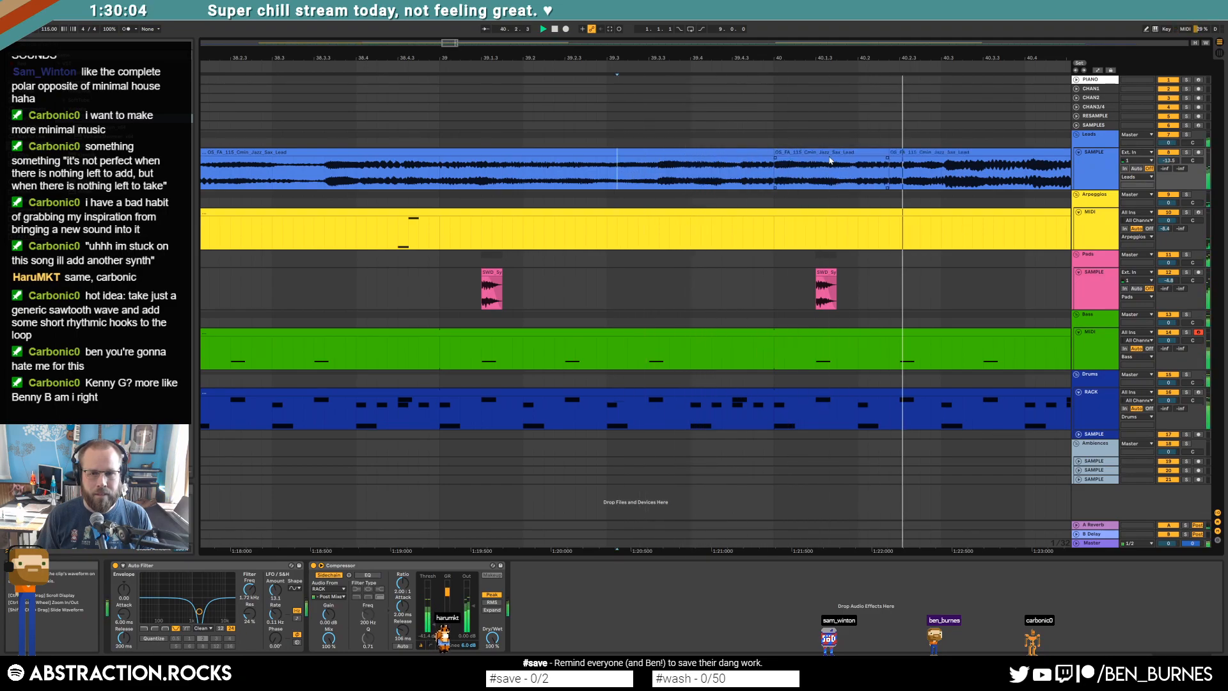
key("space")
Step: Duplicate the repeated lead slice in bar 40 once more and audition the transition
key("ctrl+d")
left_click_drag(450, 43, 459, 43)
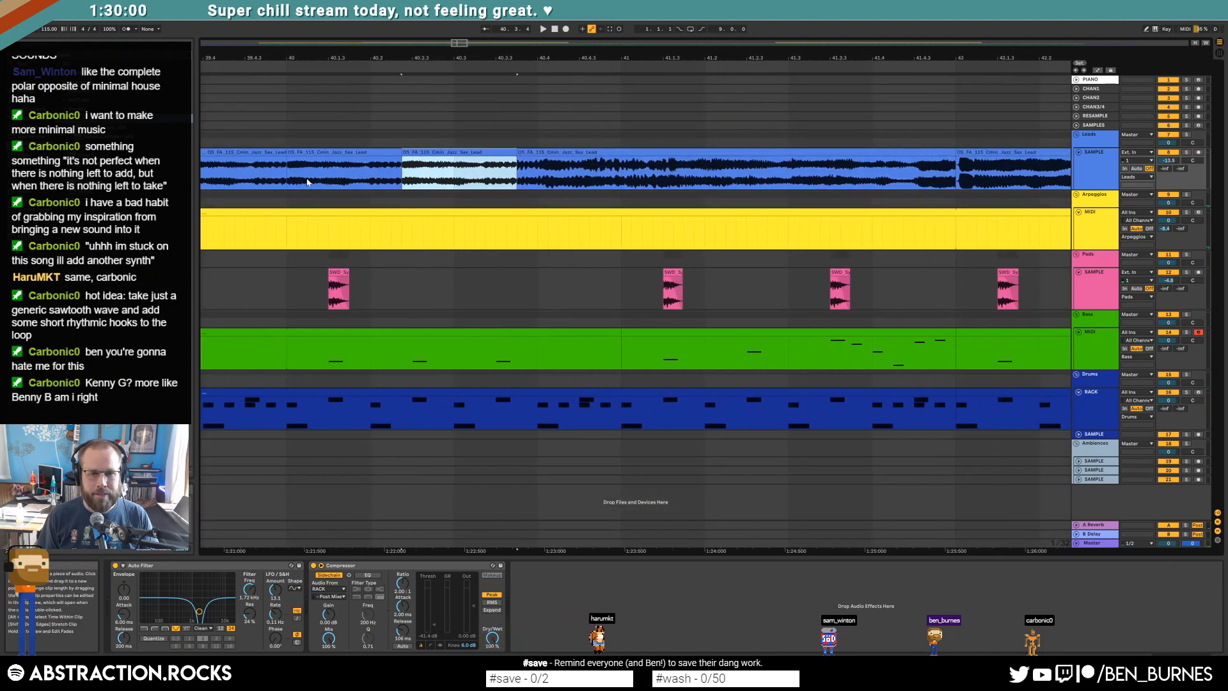
left_click(251, 152)
key("space")
Step: Start the lead clip after the two repeated bar 40 slices slightly earlier and audition it
left_click_drag(456, 43, 450, 39)
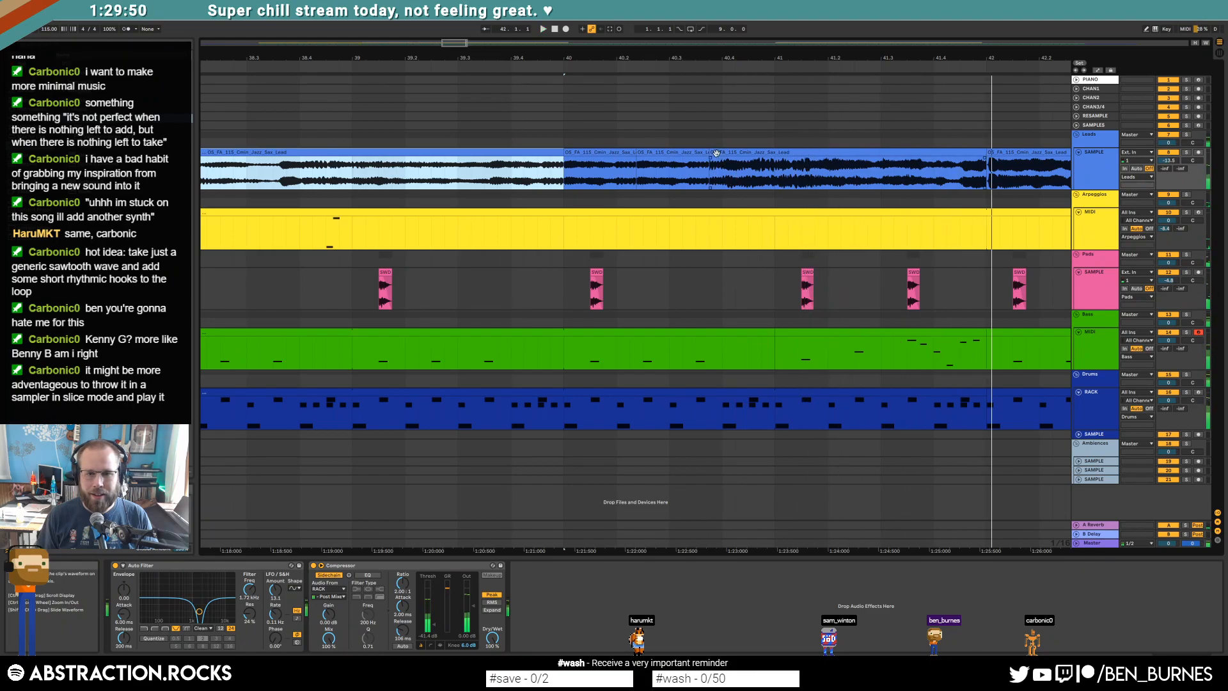
scroll(712, 166, "up", 3)
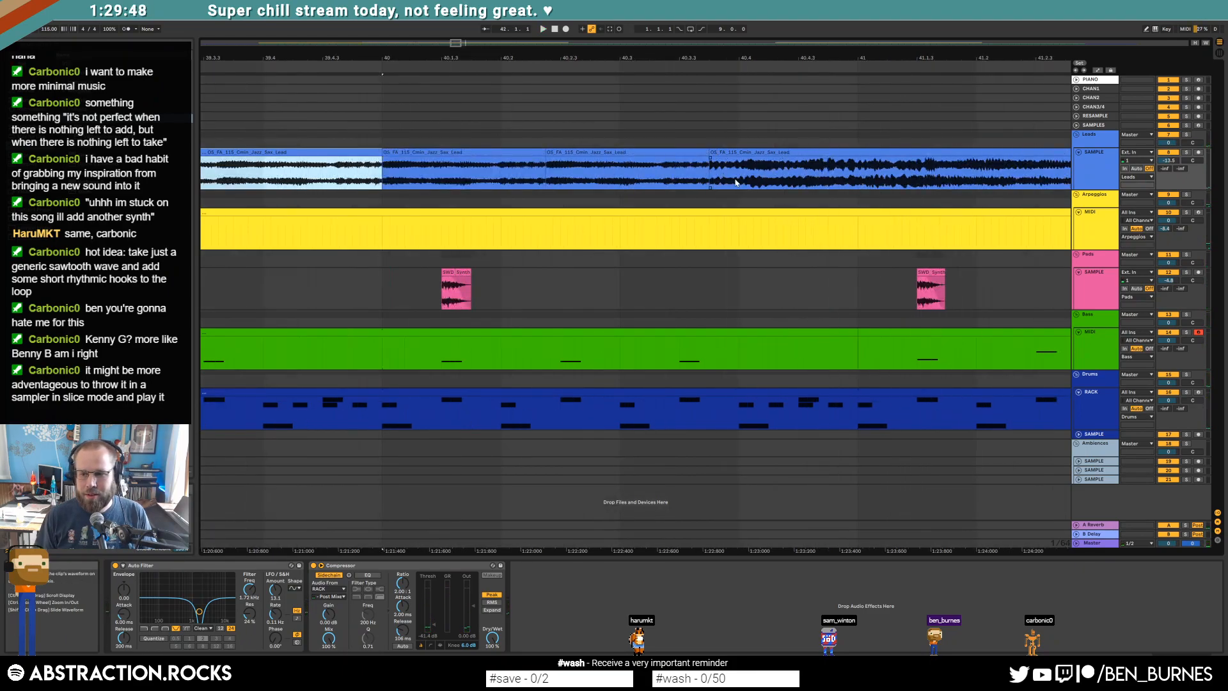
left_click(707, 151)
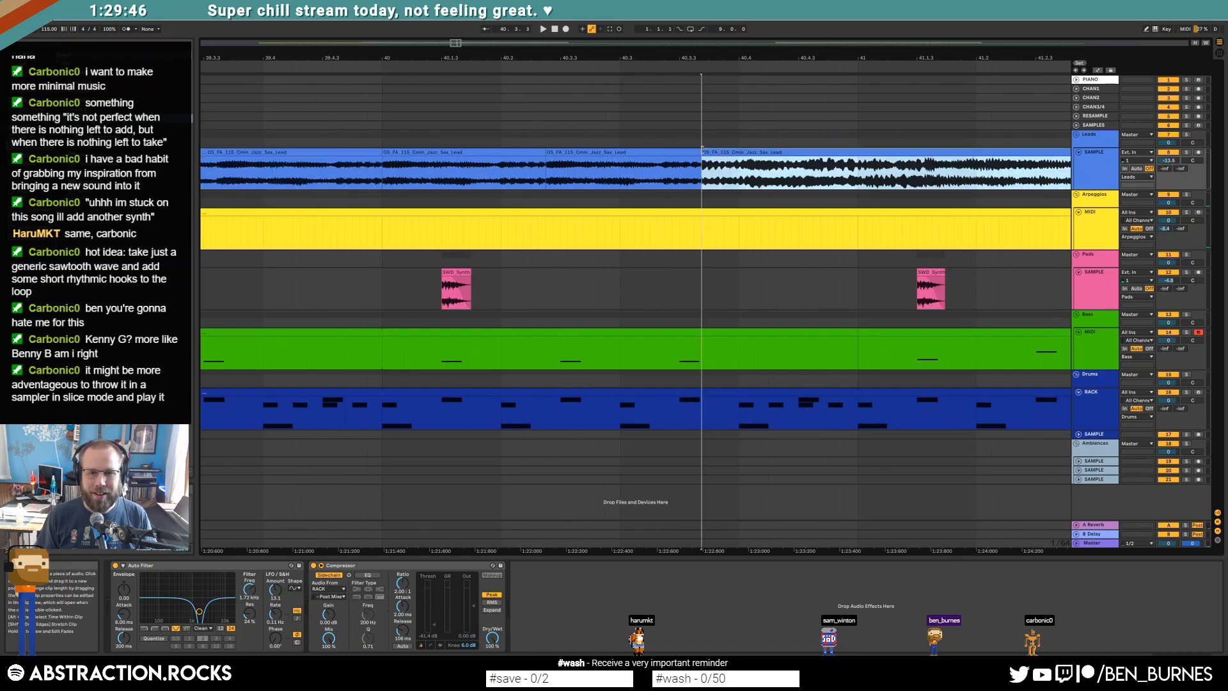
left_click(374, 172)
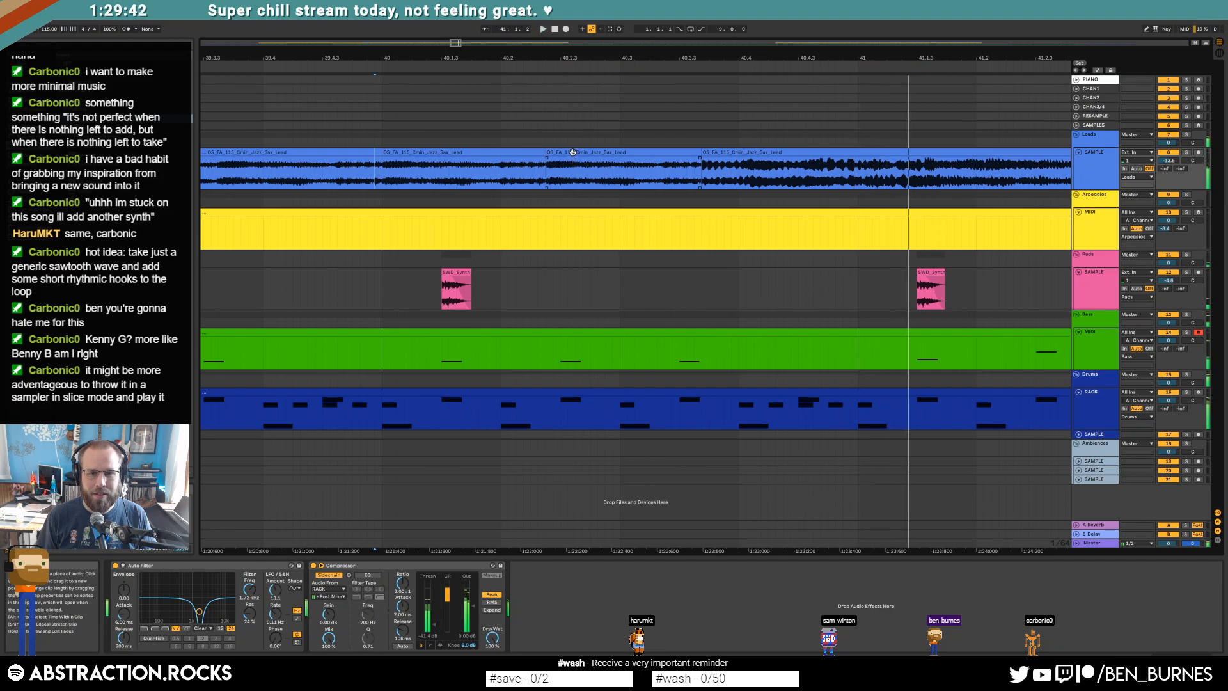
Step: Extend the first repeated lead slice in bar 40 to 40.2.3, move the second slice's end slightly later, and audition
left_click(405, 152)
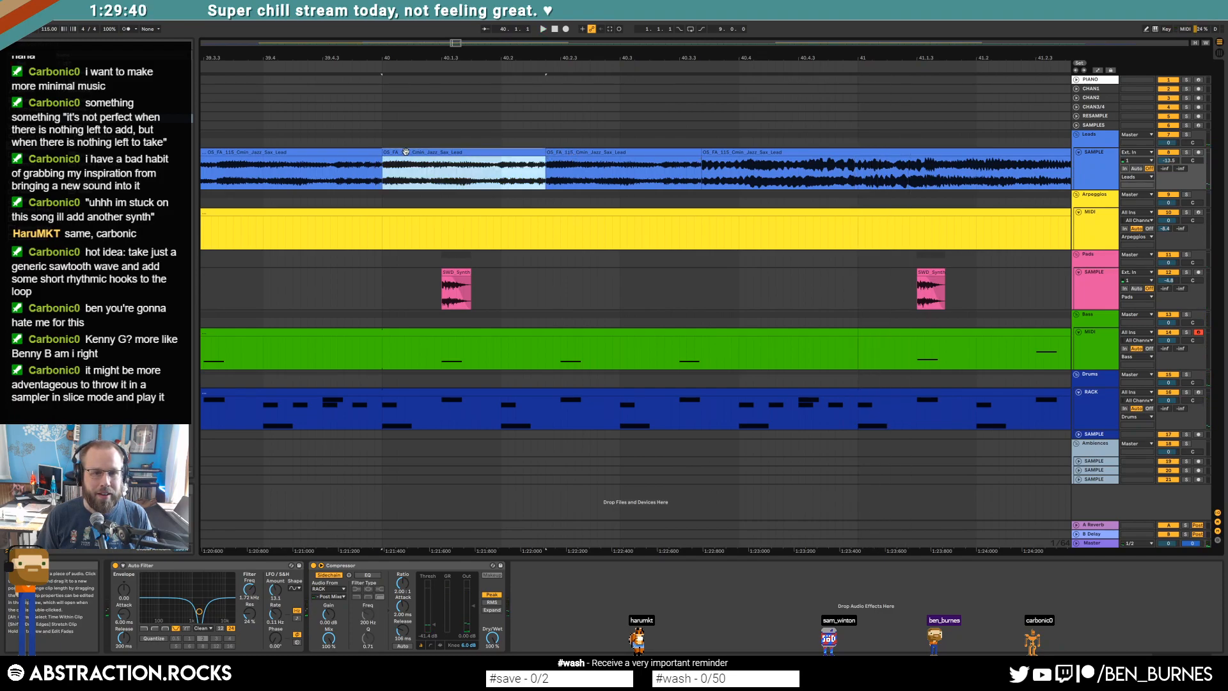
mouse_move(563, 154)
left_mouse_down()
mouse_move(578, 154)
mouse_move(558, 155)
left_mouse_up()
left_click_drag(717, 154, 710, 154)
left_click(331, 173)
key("space")
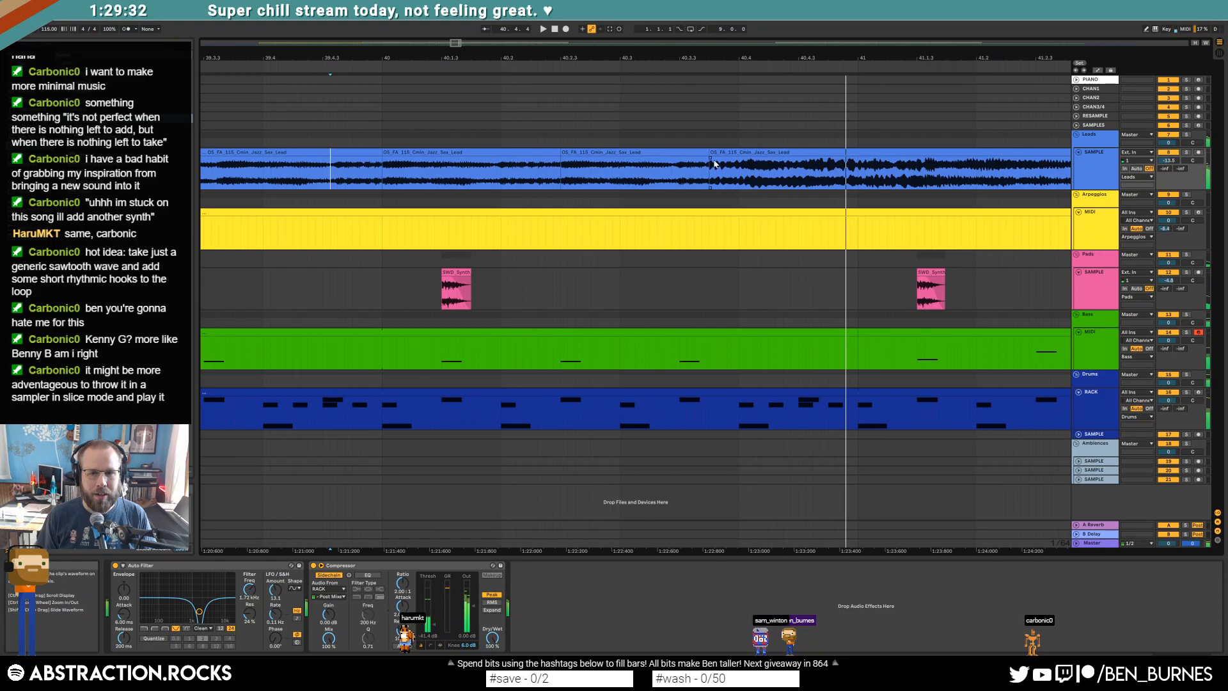
Step: Trim the following lead clip to start at 40.4, then move the second repeated slice to 40.2 and extend it to 40.4
left_click_drag(708, 153, 738, 153)
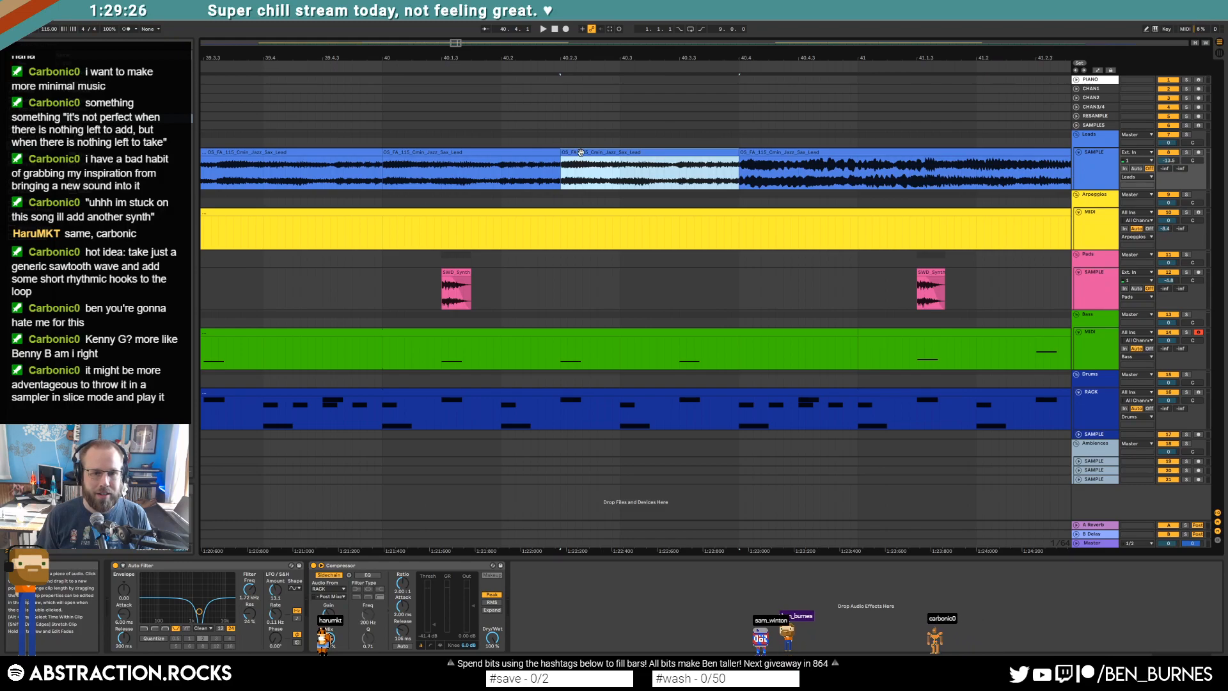
left_click_drag(581, 153, 521, 152)
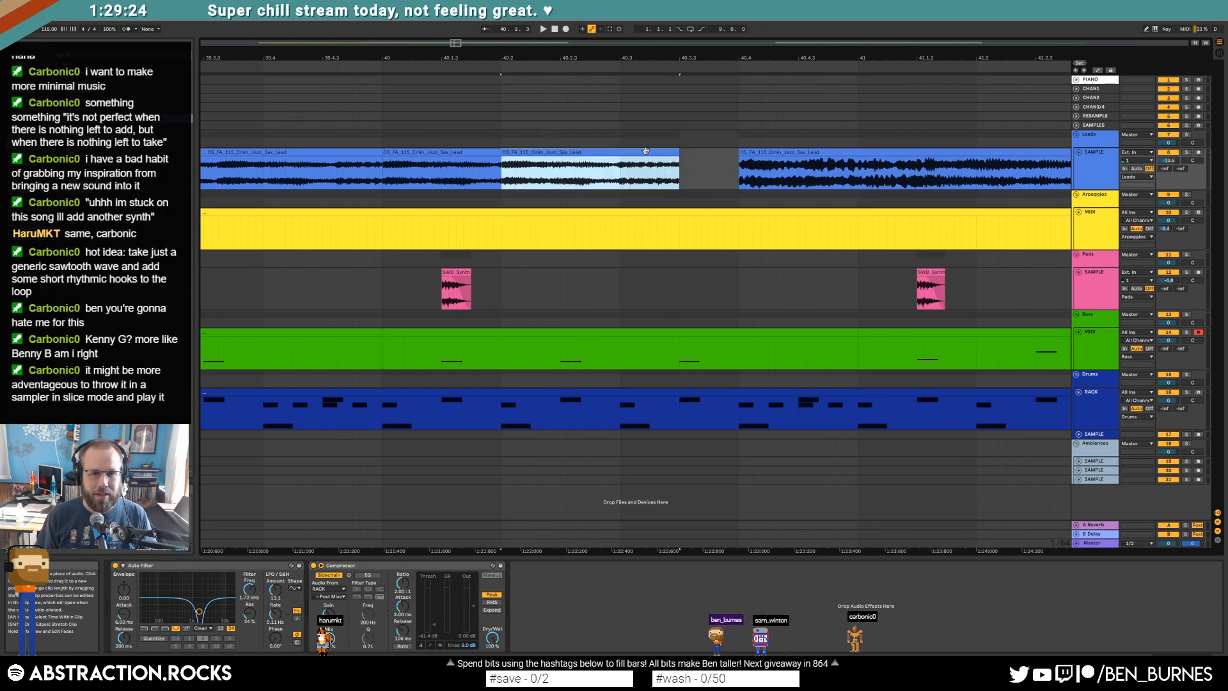
left_click_drag(695, 153, 736, 163)
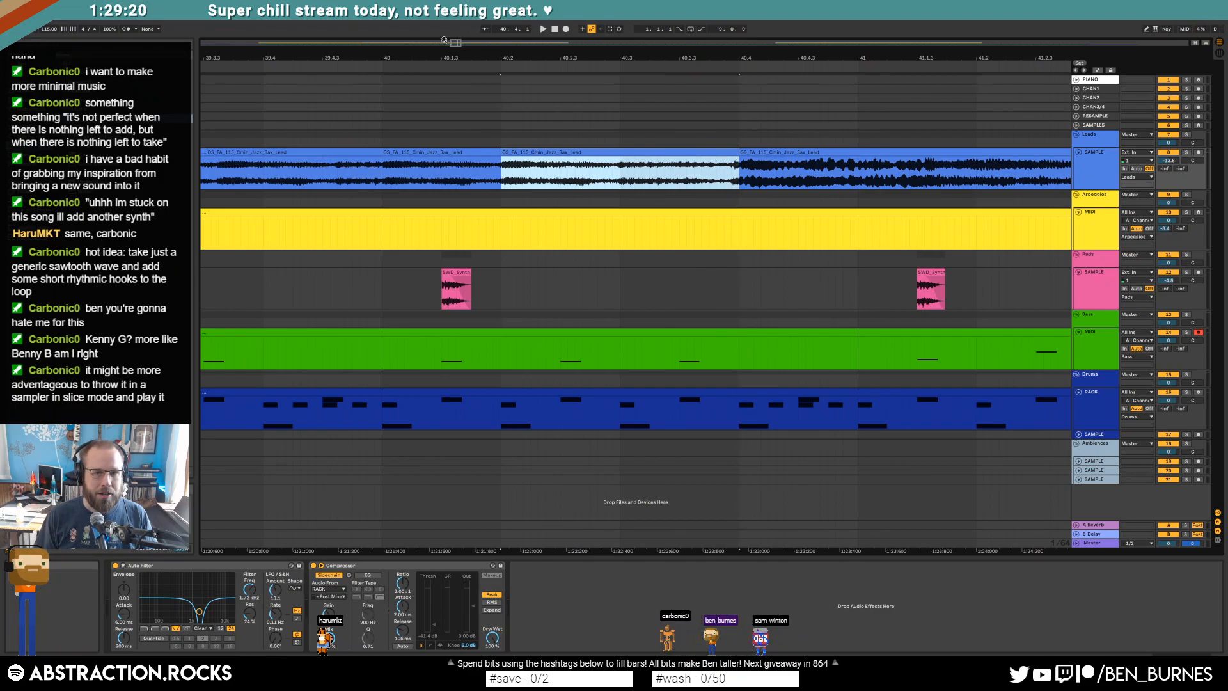
Step: Audition the chopped lead from around bar 33 and again from bar 38
left_click_drag(450, 57, 1007, 37)
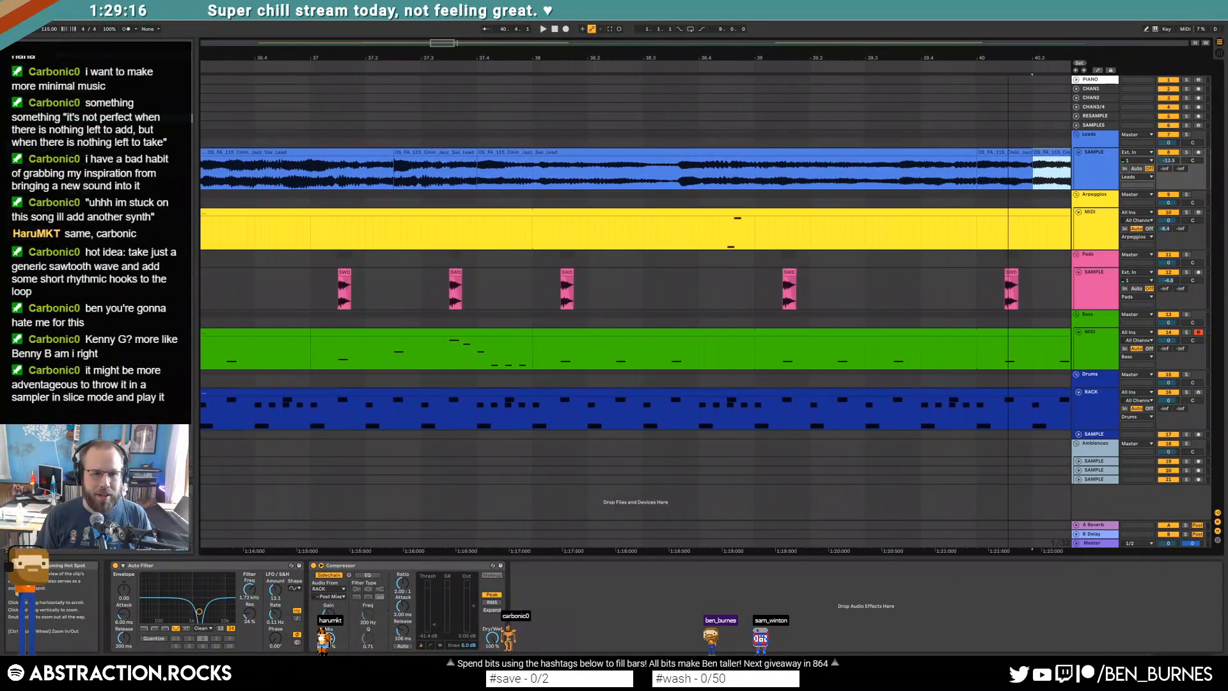
left_click_drag(442, 42, 438, 0)
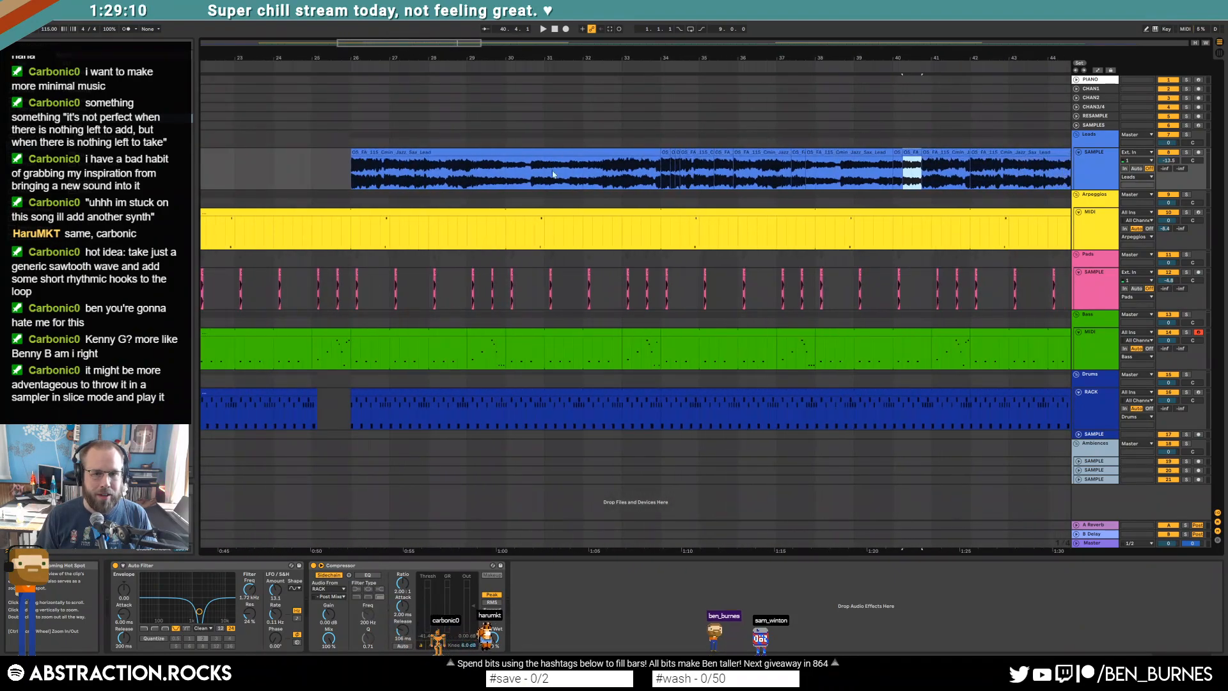
left_click(650, 177)
key("space")
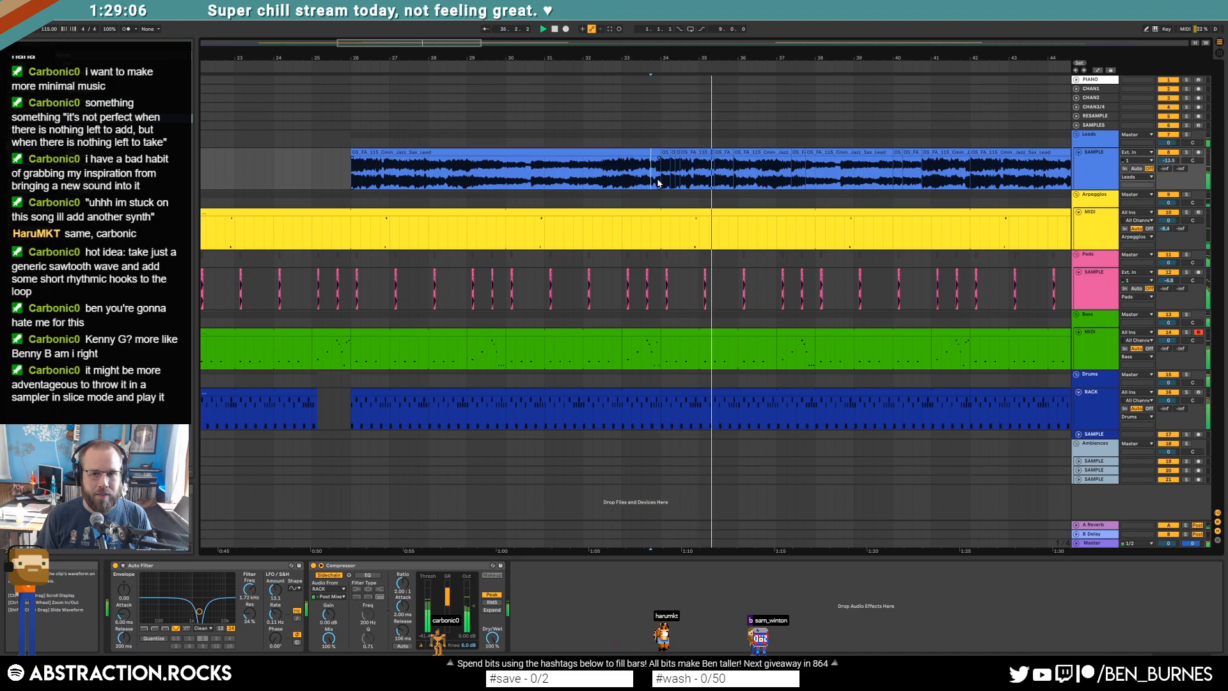
left_click_drag(425, 43, 453, 63)
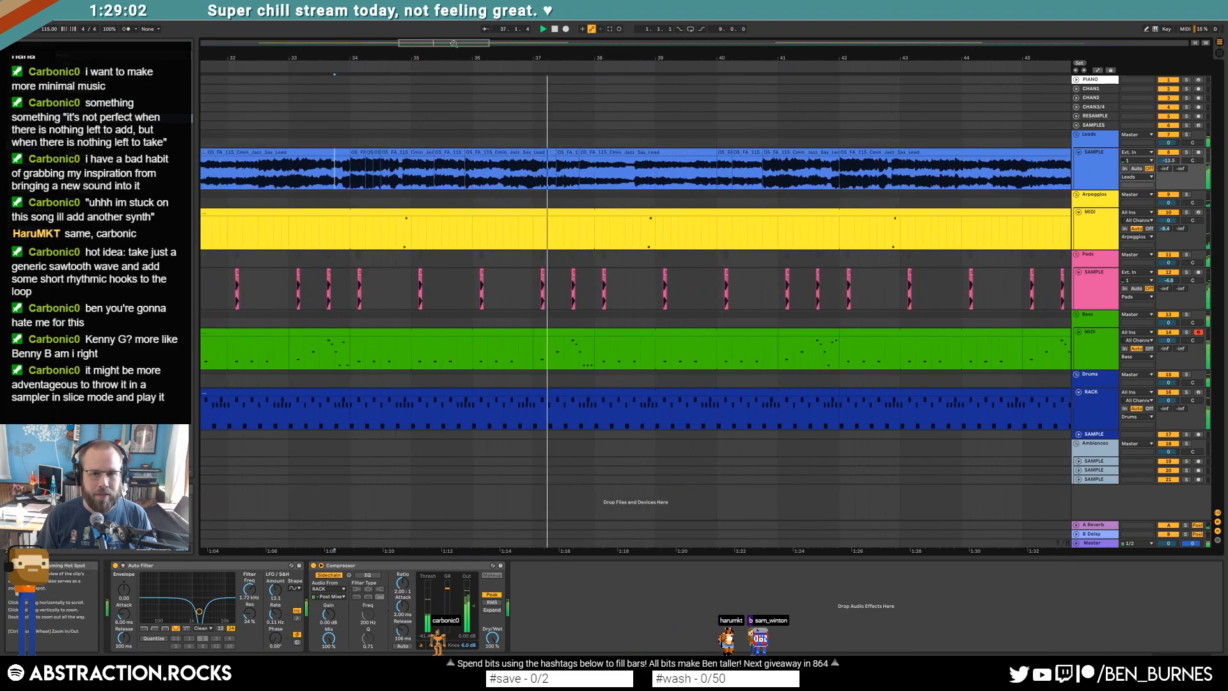
left_click_drag(453, 43, 465, 44)
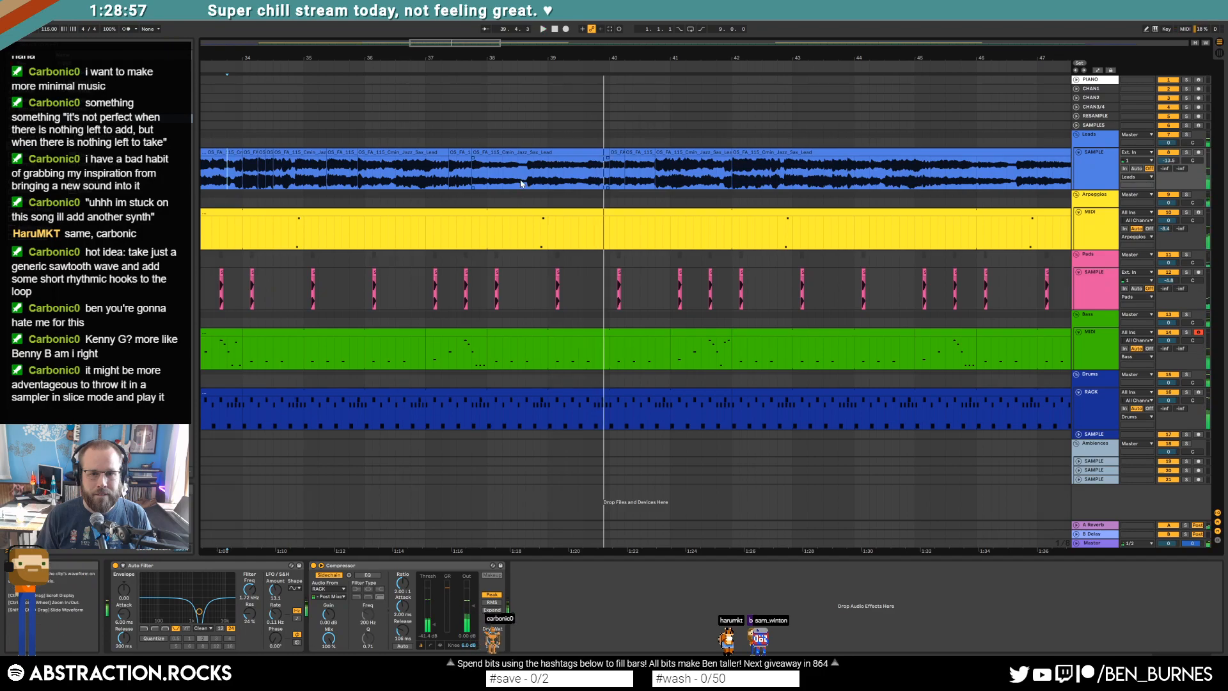
scroll(522, 184, "up", 3)
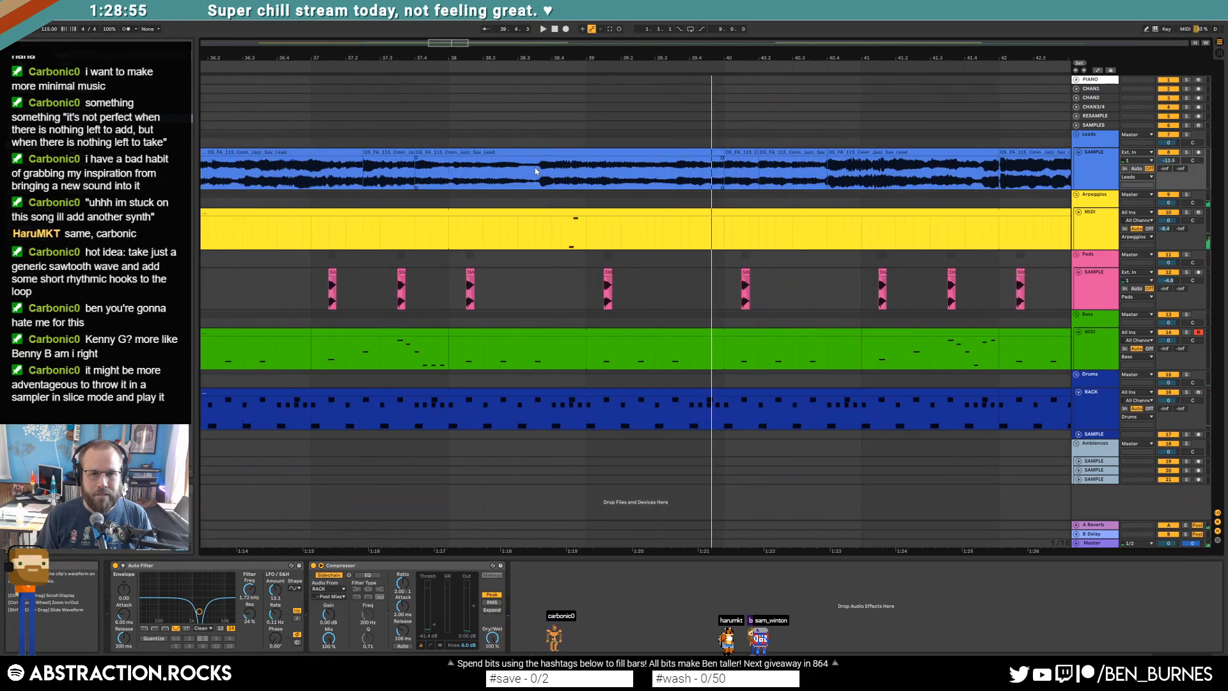
left_click(458, 171)
key("space")
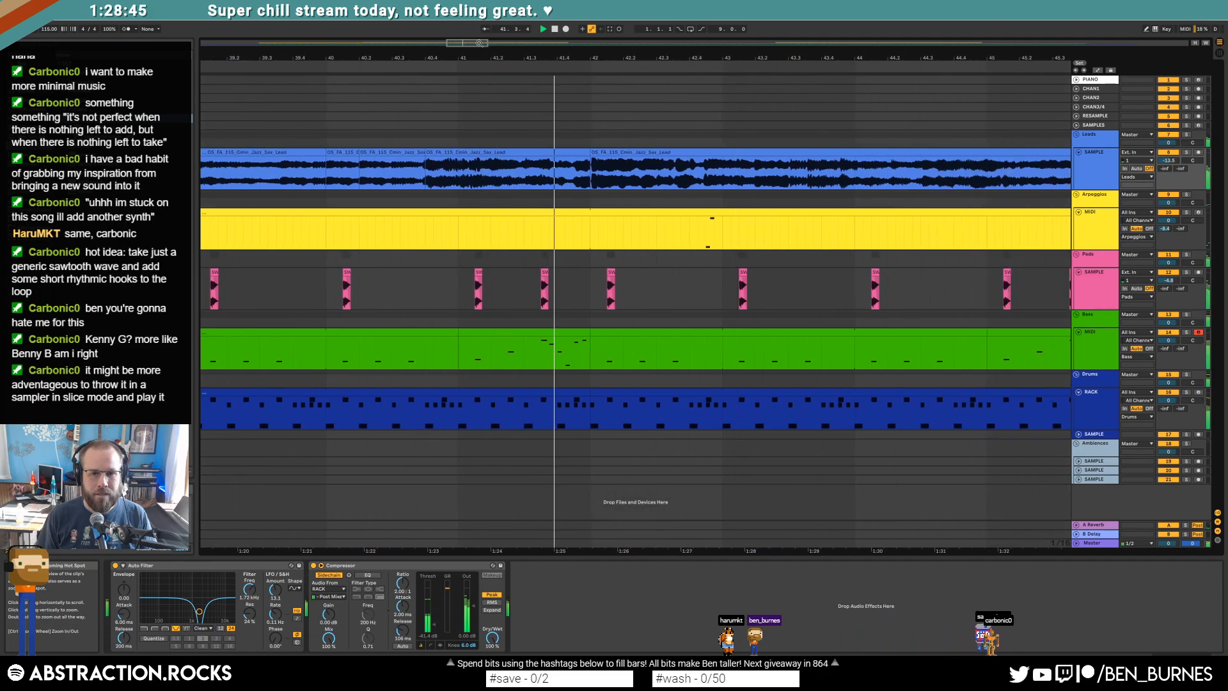
Step: Copy the chopped lead slices of bars 34 to 41 over the last eight bars of the lead section, starting at bar 50
left_click_drag(479, 43, 570, 43)
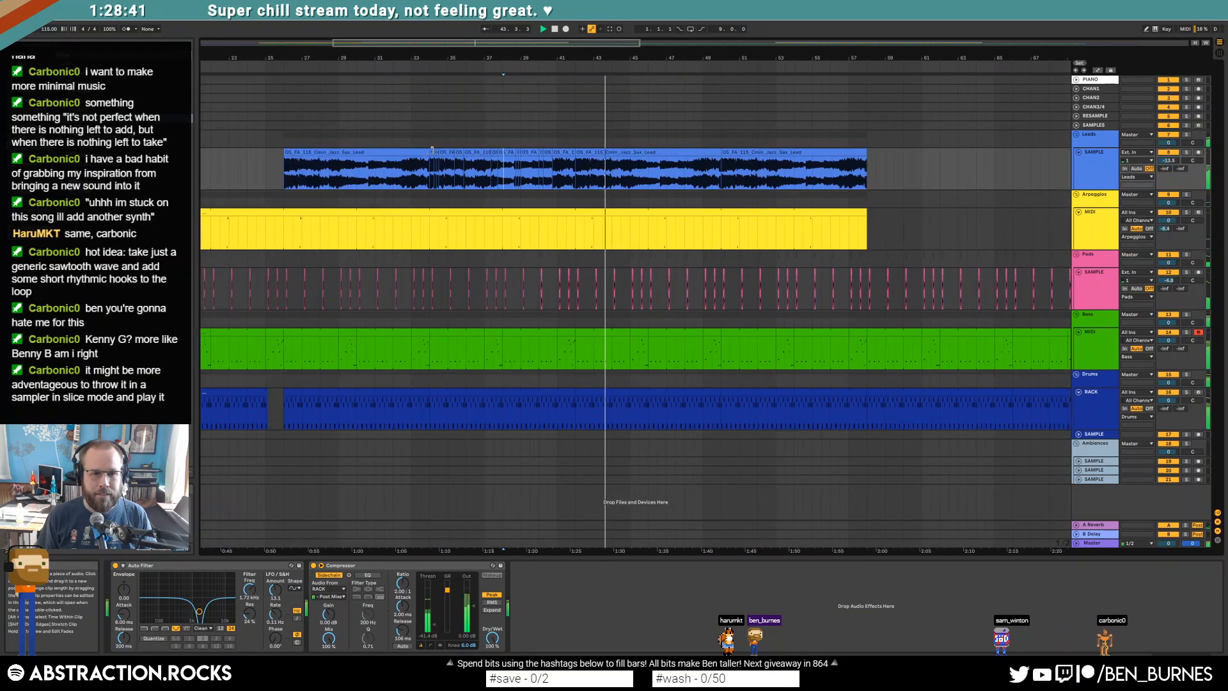
left_click(568, 151, "shift")
key("ctrl+c")
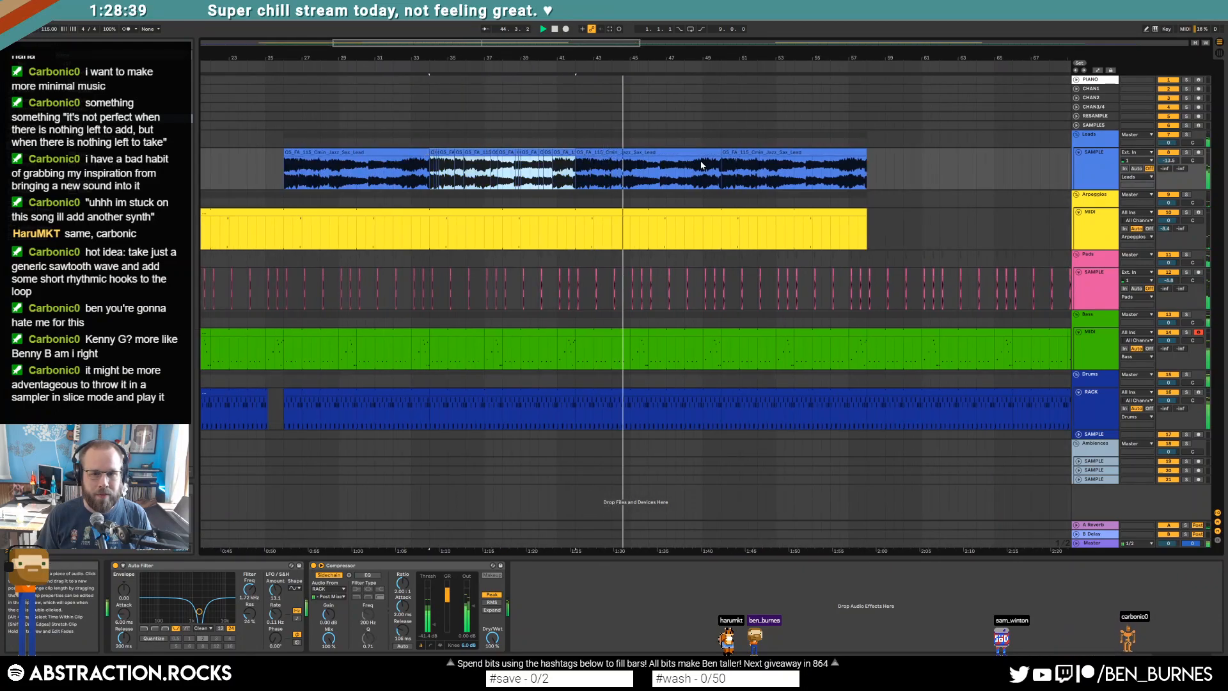
left_click(727, 152)
key("ctrl+v")
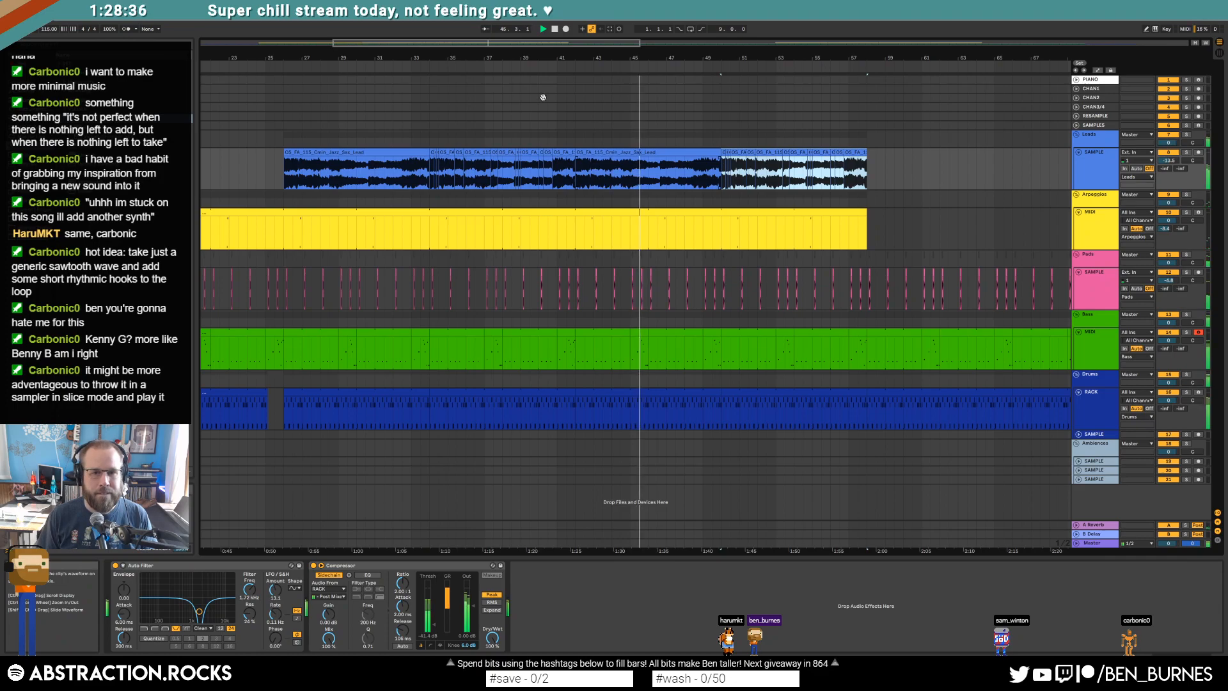
Step: Copy the whole chopped lead section starting at bar 26 over the second lead section at bar 90, and stop playback
left_click_drag(516, 45, 648, 35)
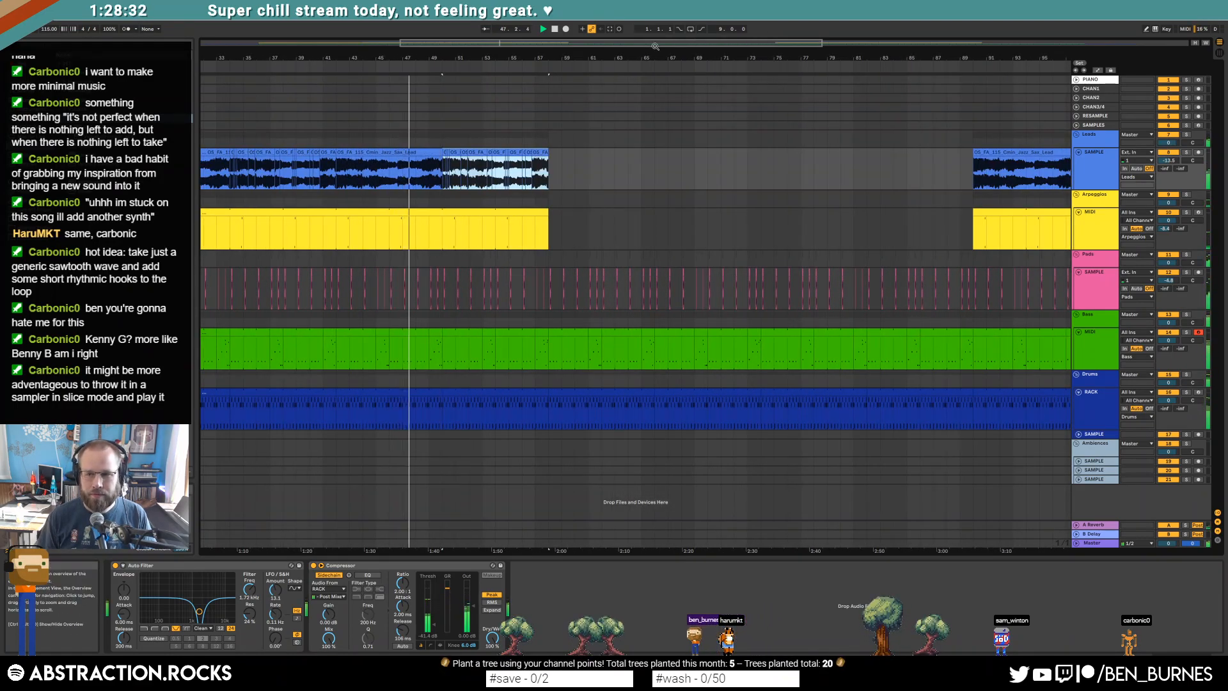
left_click_drag(647, 54, 672, 38)
left_click(326, 136)
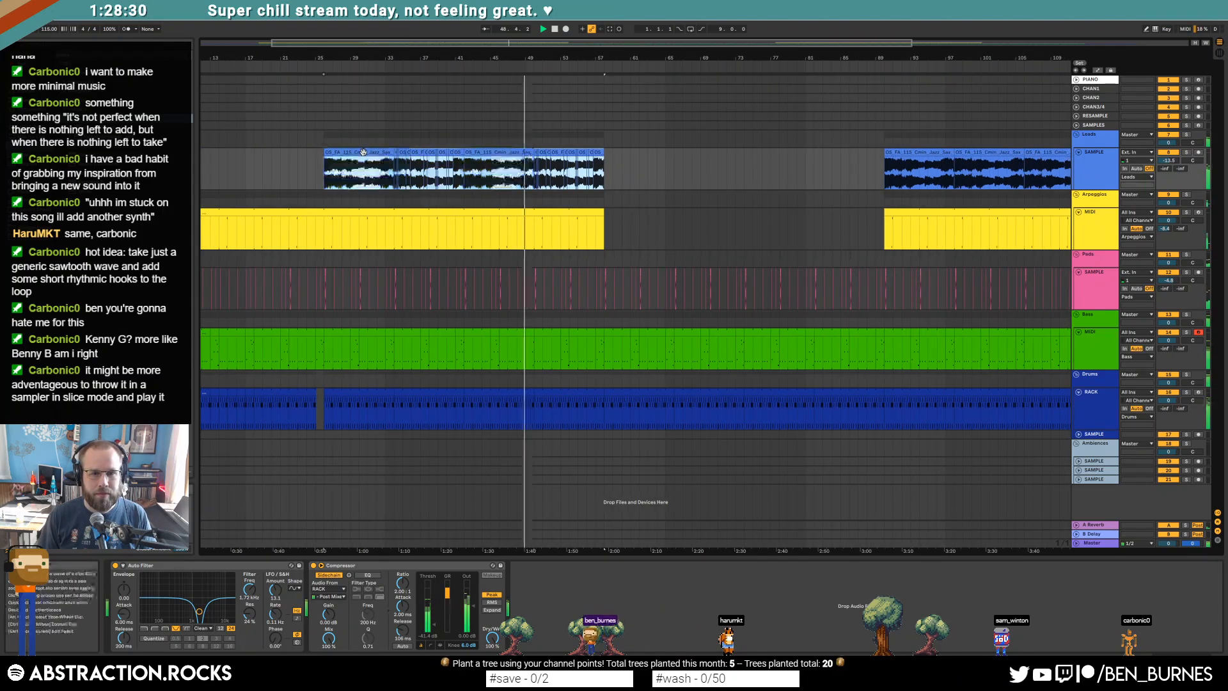
left_click(890, 152)
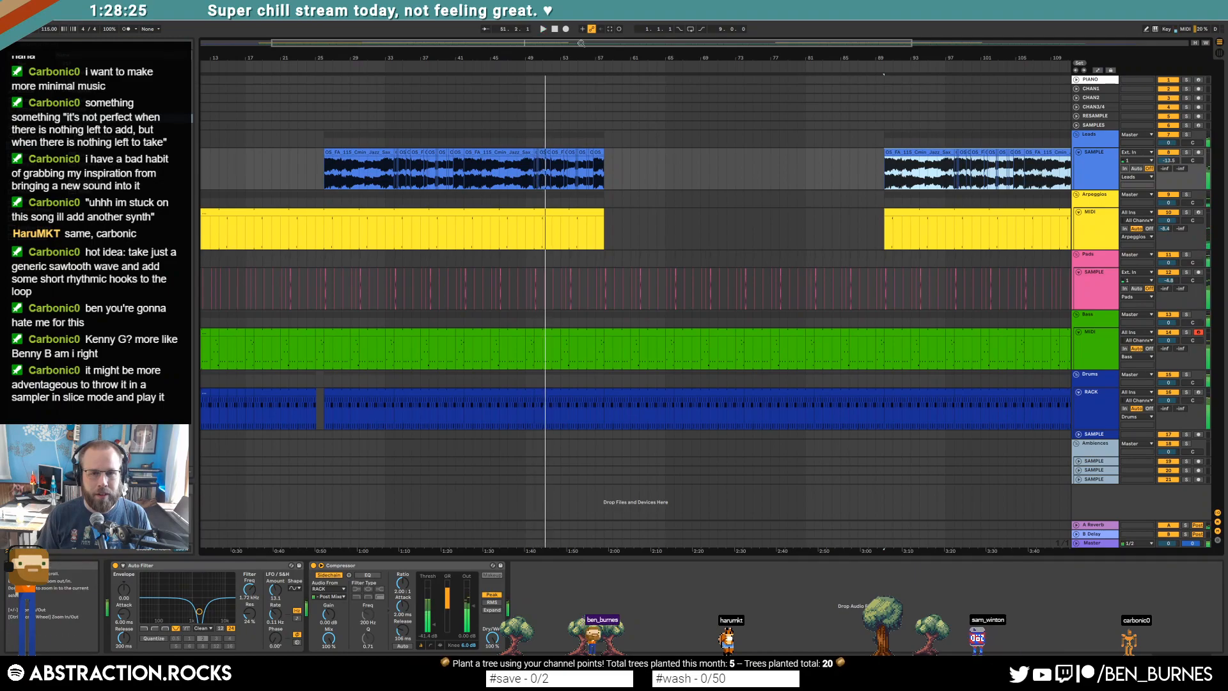
key("space")
left_click_drag(606, 42, 601, 20)
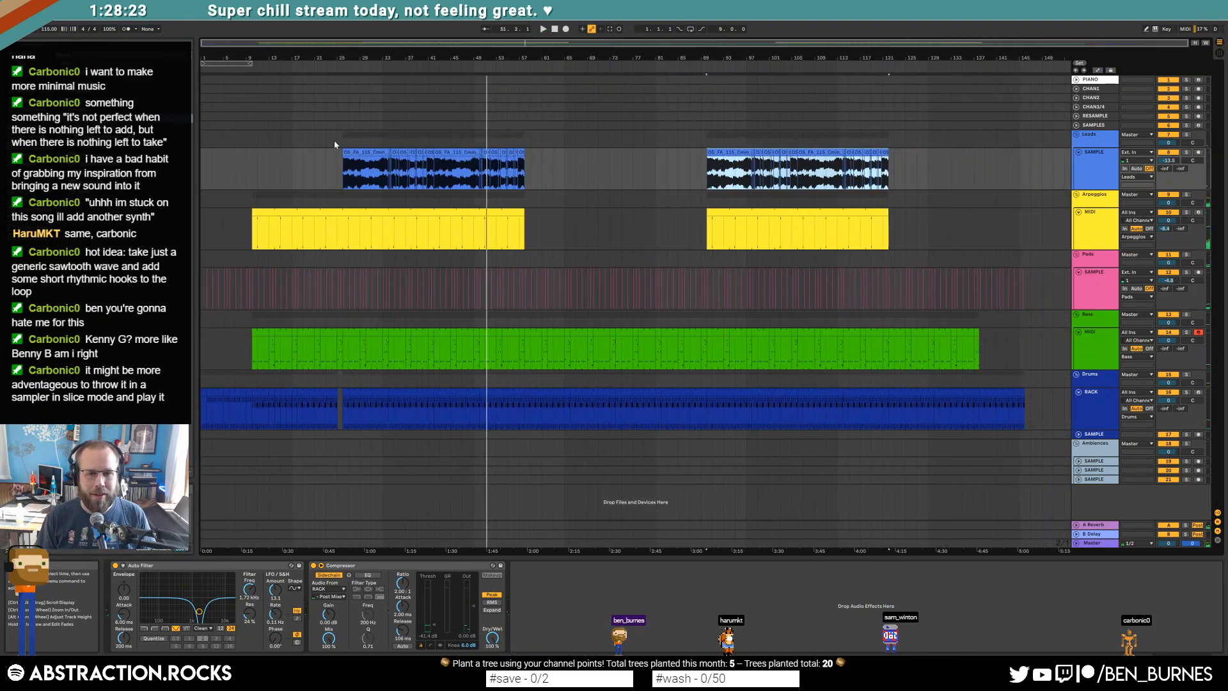
Step: Raise the upper notes near the end of the first bar in the arpeggio clip at bar 90 by an octave
left_click_drag(344, 173, 526, 259)
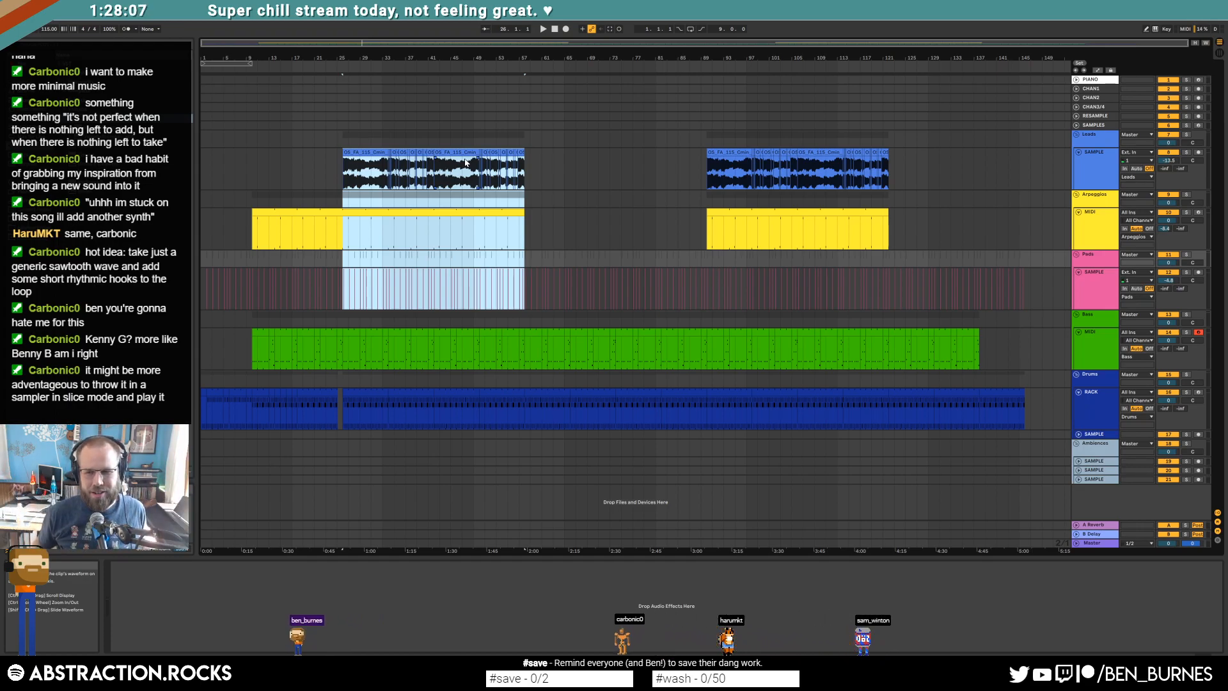
left_click(724, 213)
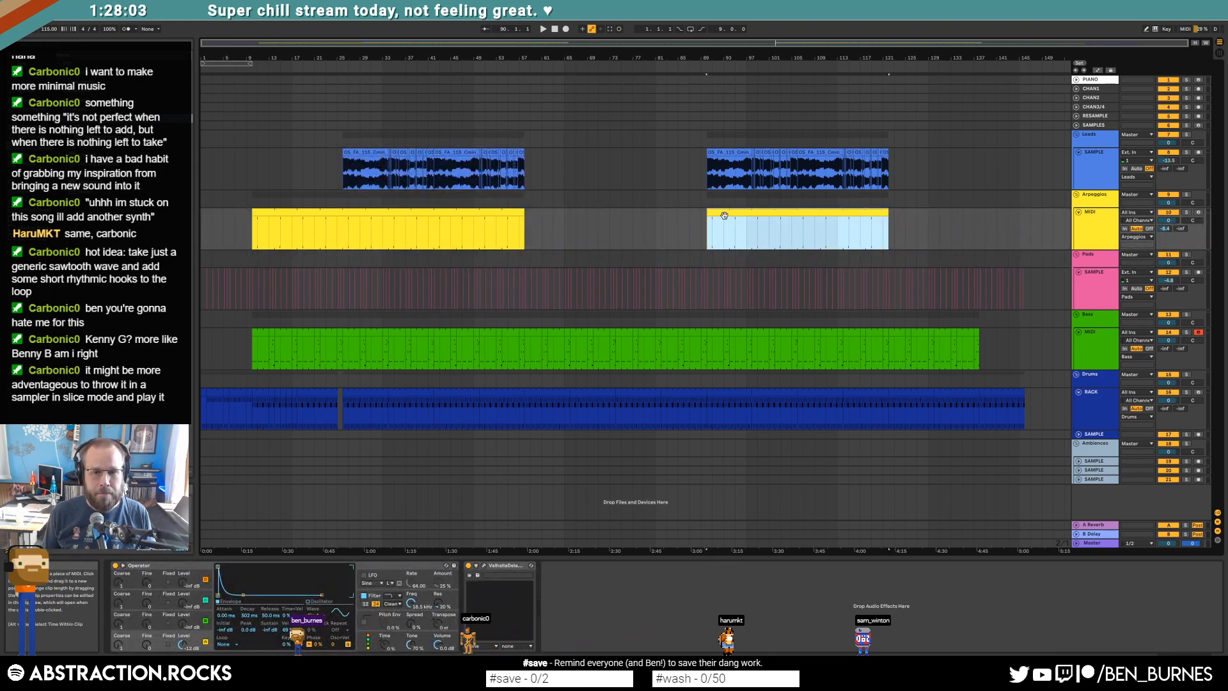
double_click(724, 216)
left_click_drag(405, 471, 580, 500)
key("shift+Up")
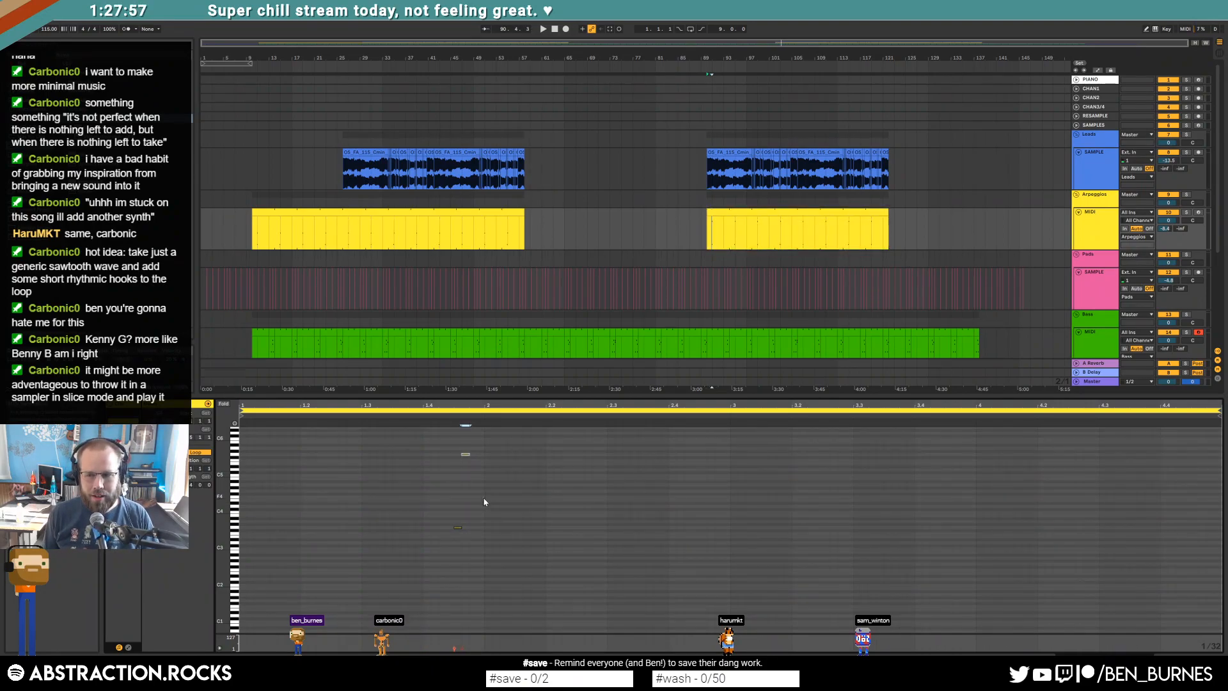
left_click(608, 250)
Step: Play the start of the section without lead from bar 58 to judge what it needs
left_click(523, 223)
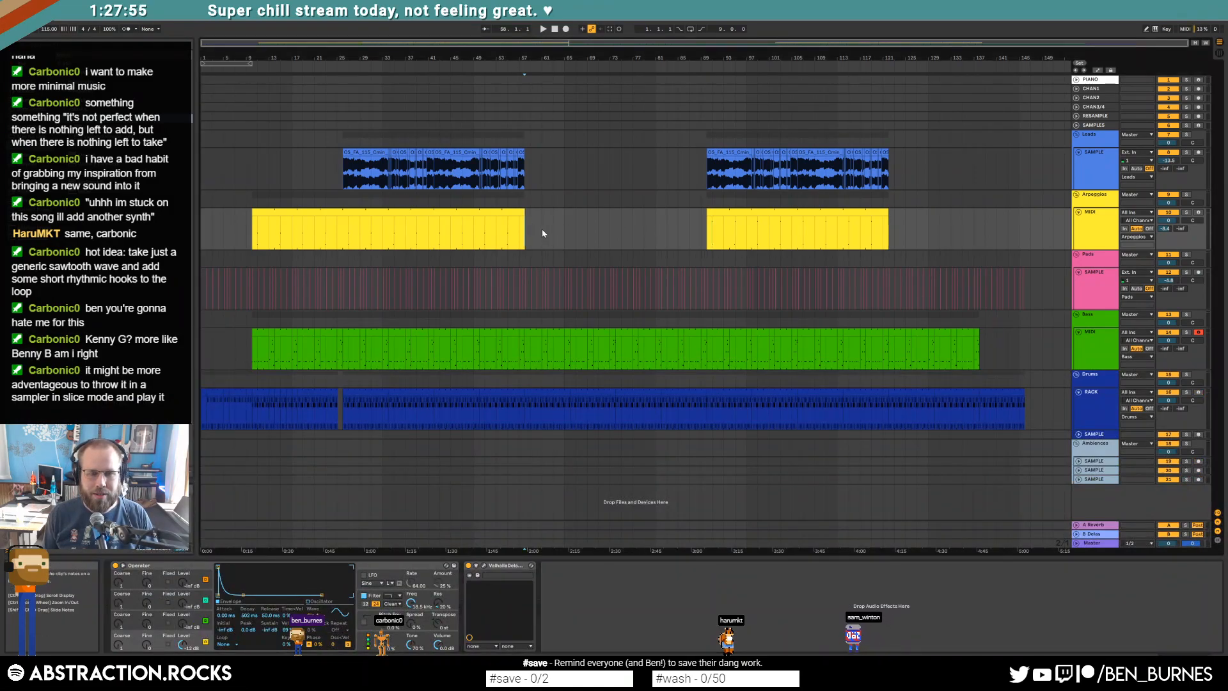
scroll(572, 238, "up", 5)
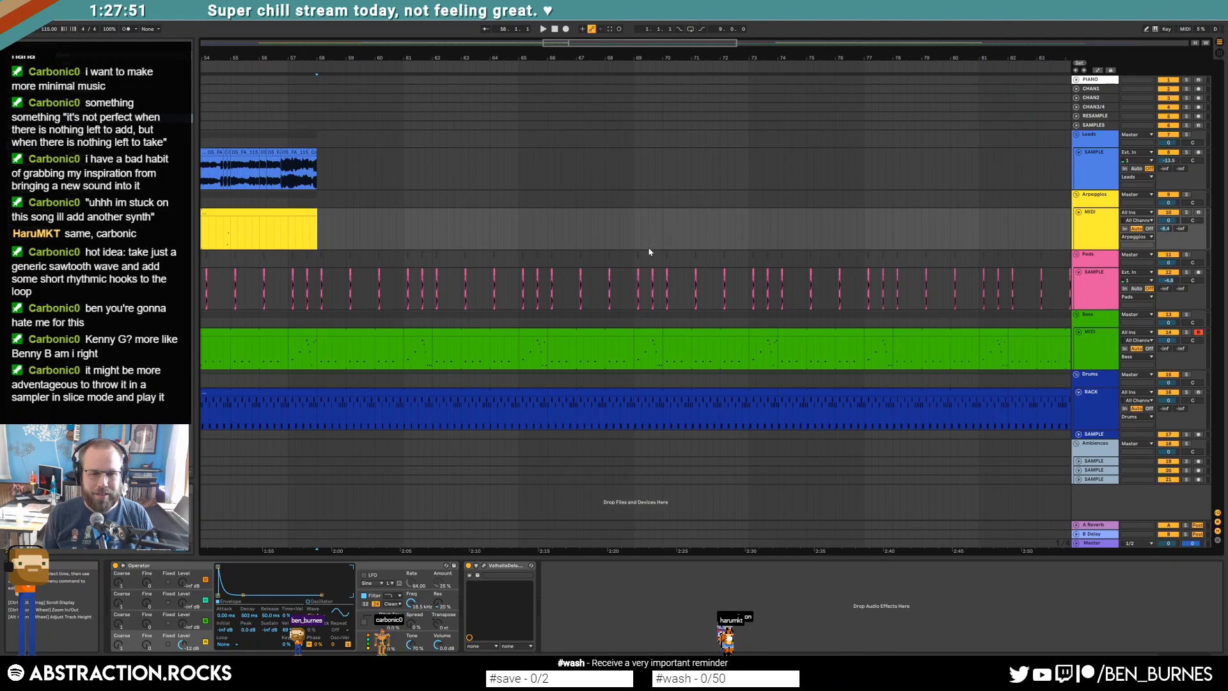
scroll(649, 251, "down", 3)
mouse_move(638, 43)
left_mouse_down()
mouse_move(483, 37)
mouse_move(651, 46)
left_mouse_up()
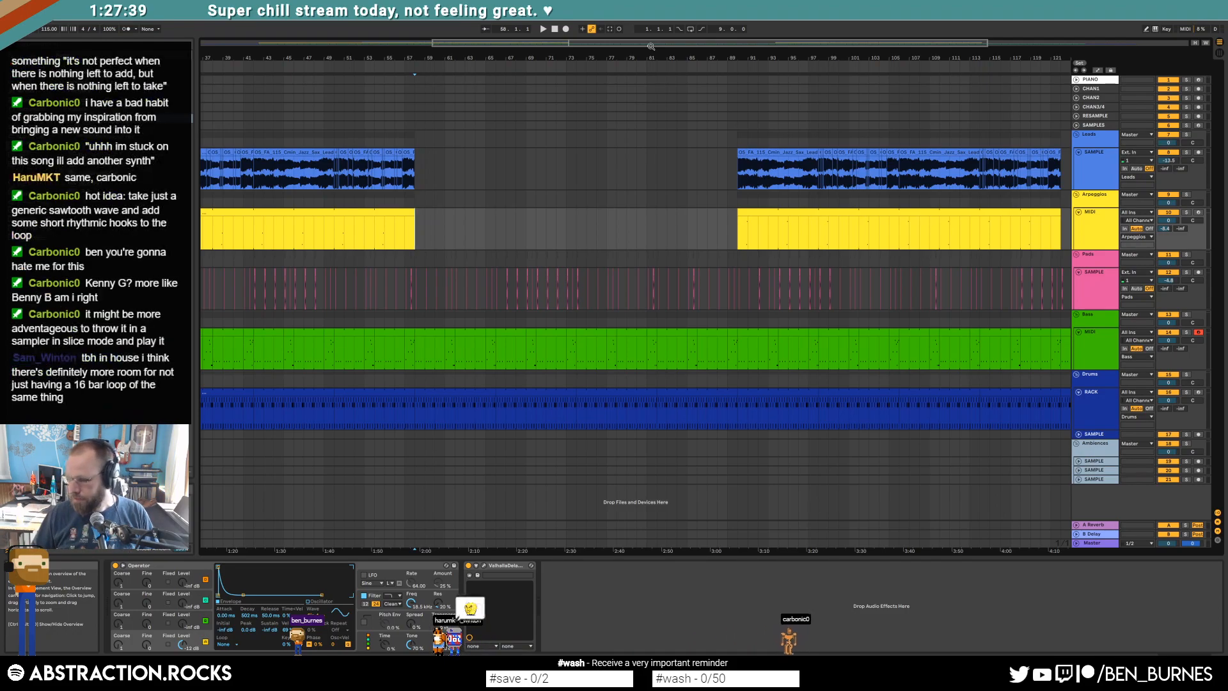
left_click(374, 69)
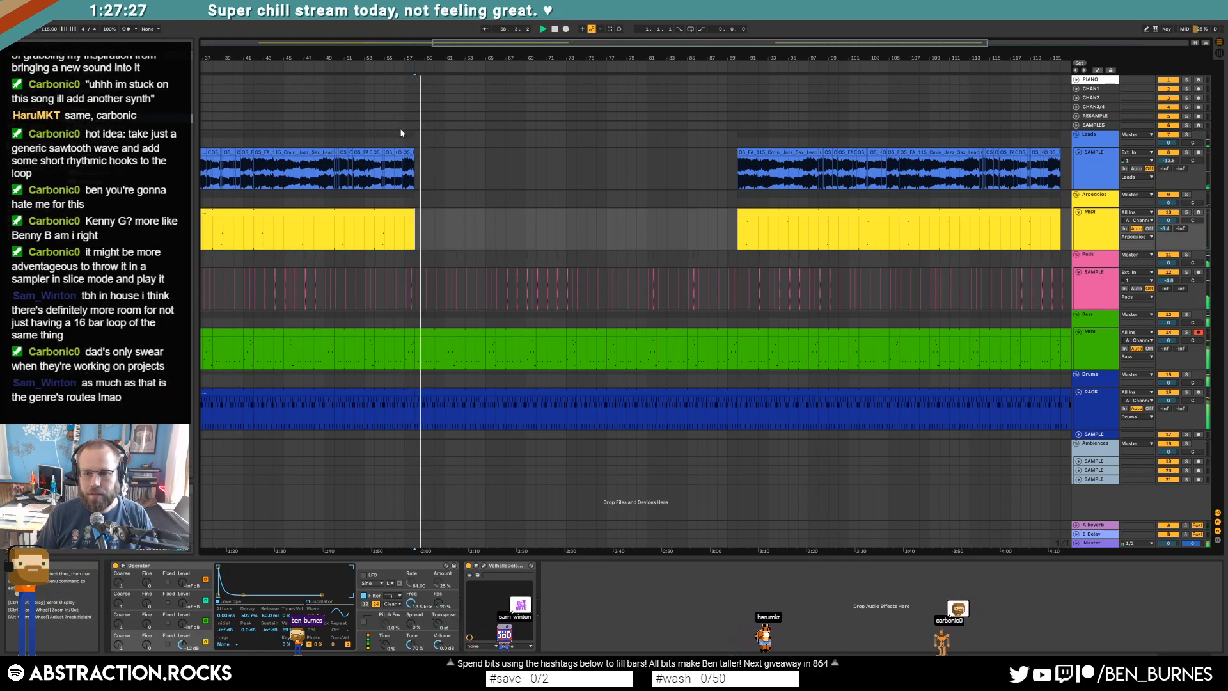
key("space")
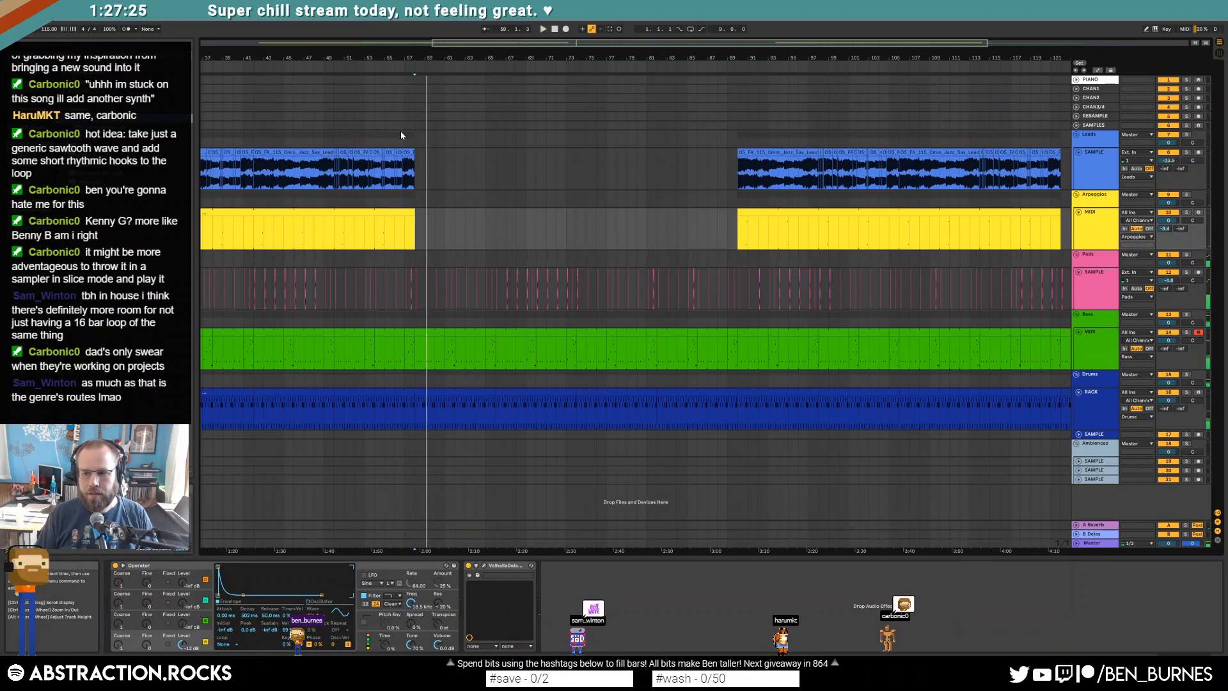
Step: Copy the last eighth note of the lead in bar 57 to the ends of bars 58, 59 and 60, and audition it
scroll(401, 135, "up", 4)
scroll(450, 183, "up", 2)
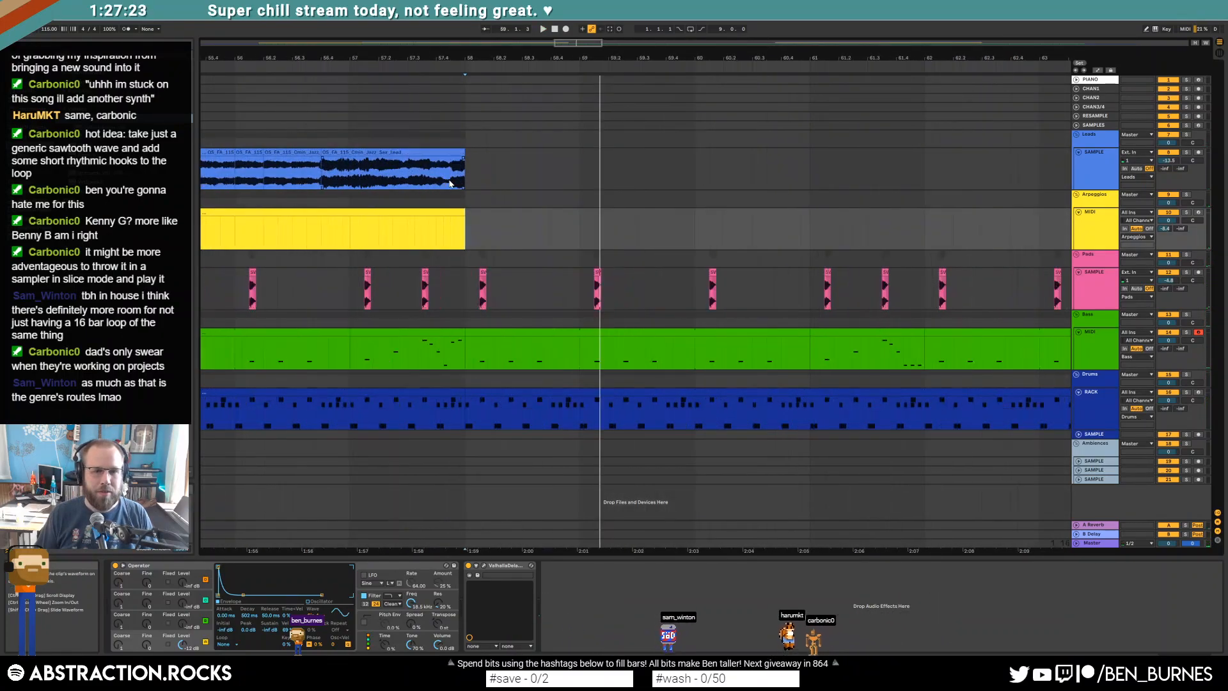
left_click_drag(449, 183, 558, 166)
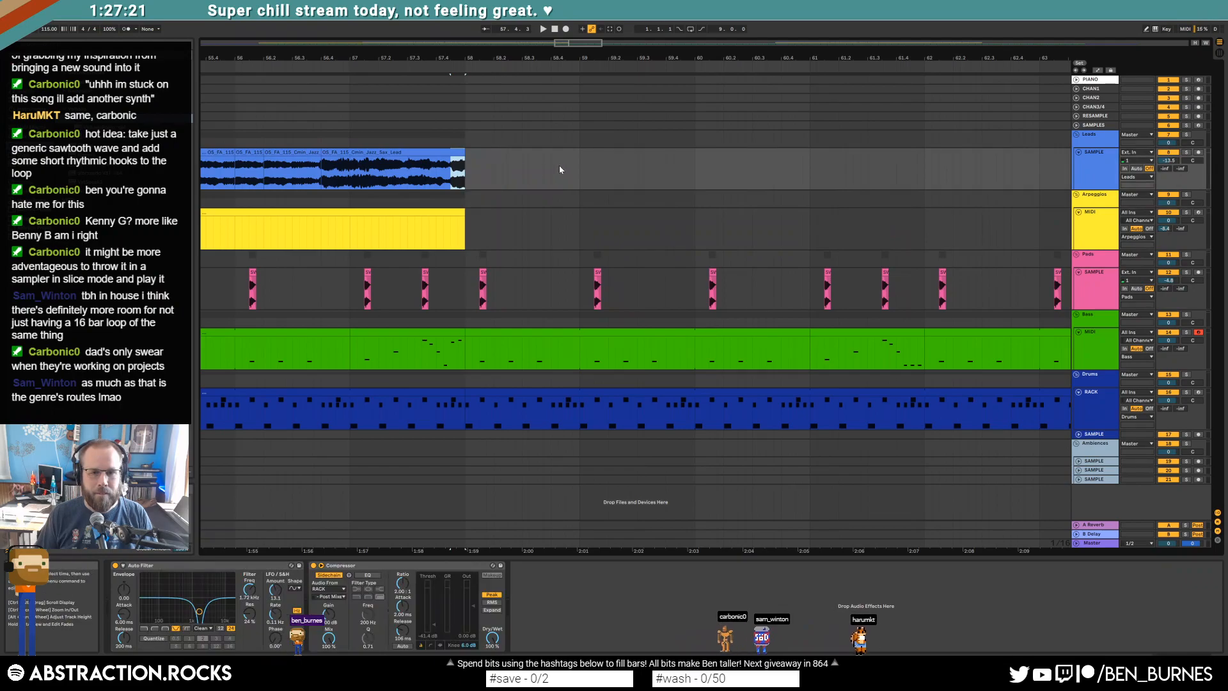
left_click(564, 165)
key("ctrl+v")
left_click(683, 170)
key("ctrl+v")
left_click(794, 165)
key("ctrl+v")
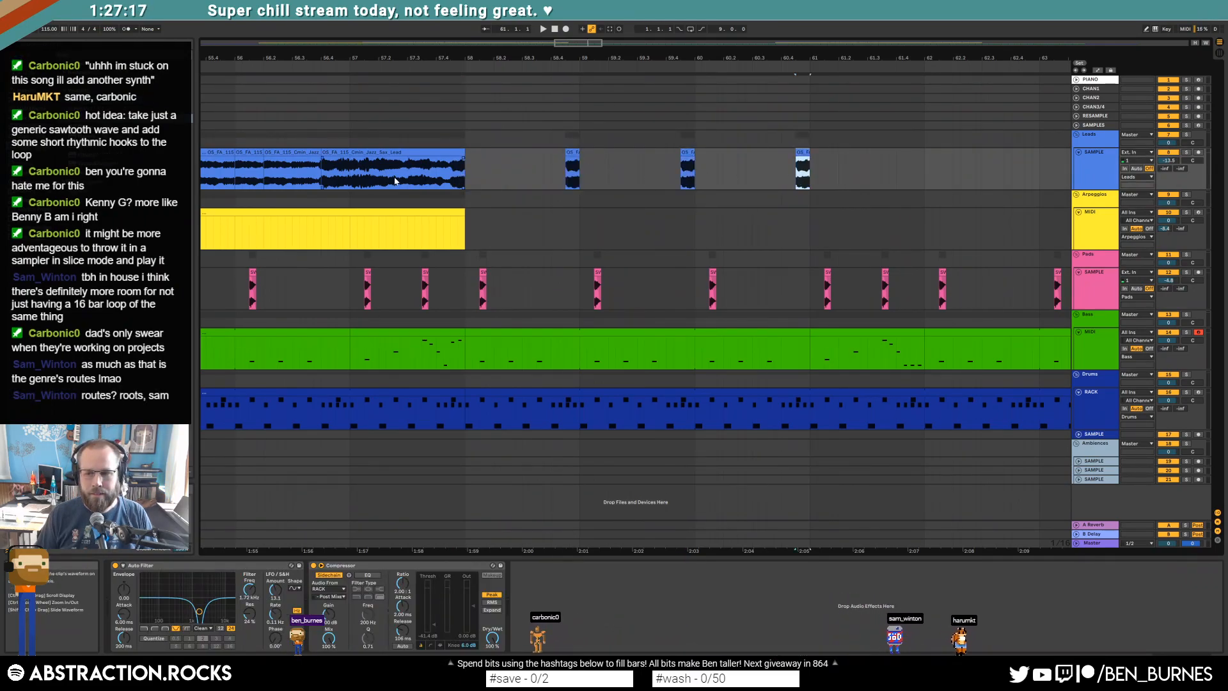
left_click(360, 172)
key("space")
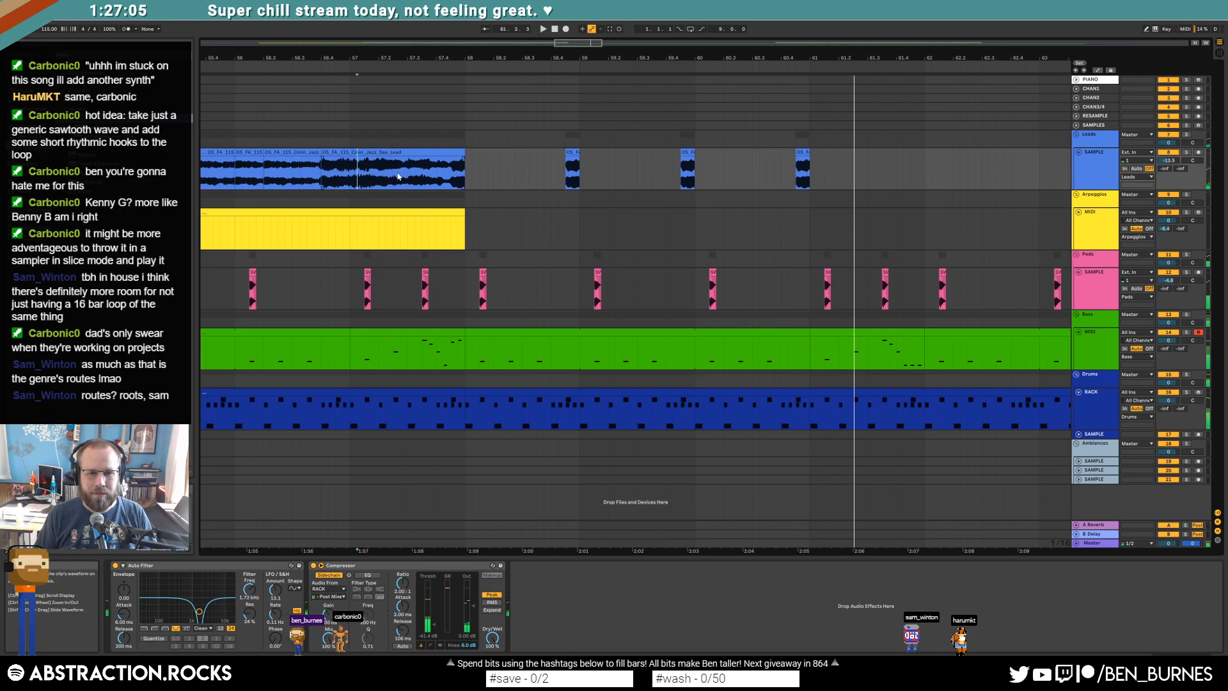
Step: Copy the last one and a half beats of the lead in bar 57 to 61.3.3 and audition it
left_click_drag(427, 170, 464, 169)
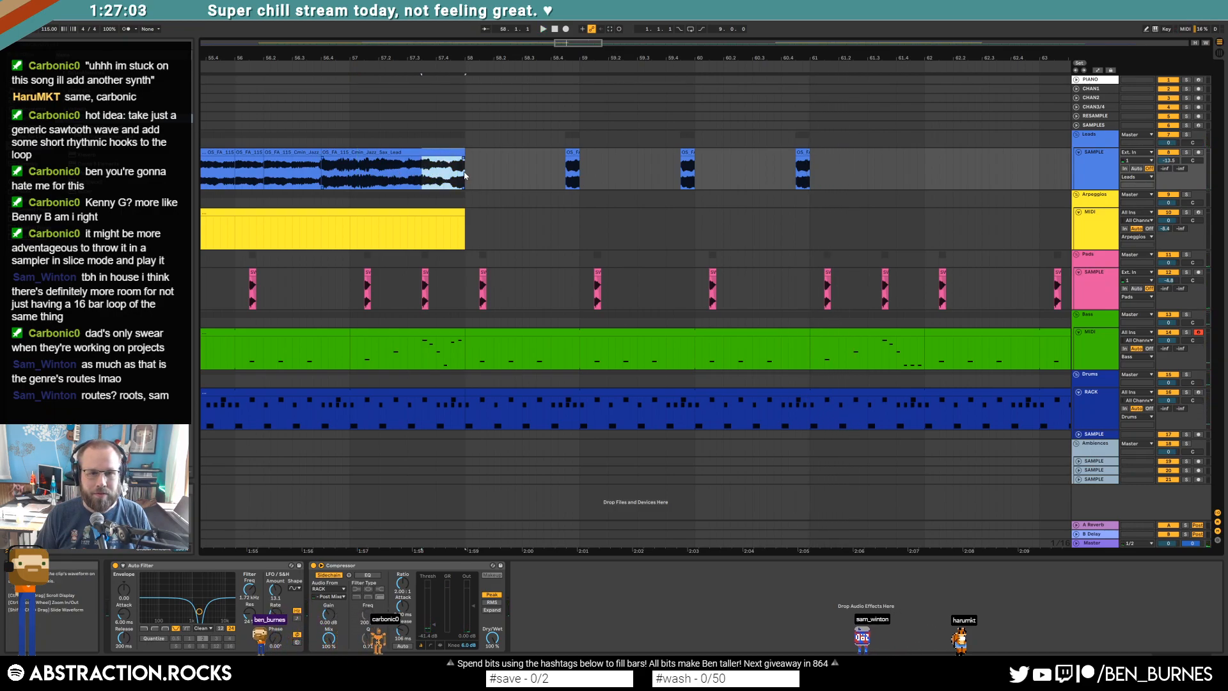
left_click(883, 172)
key("ctrl+v")
key("space")
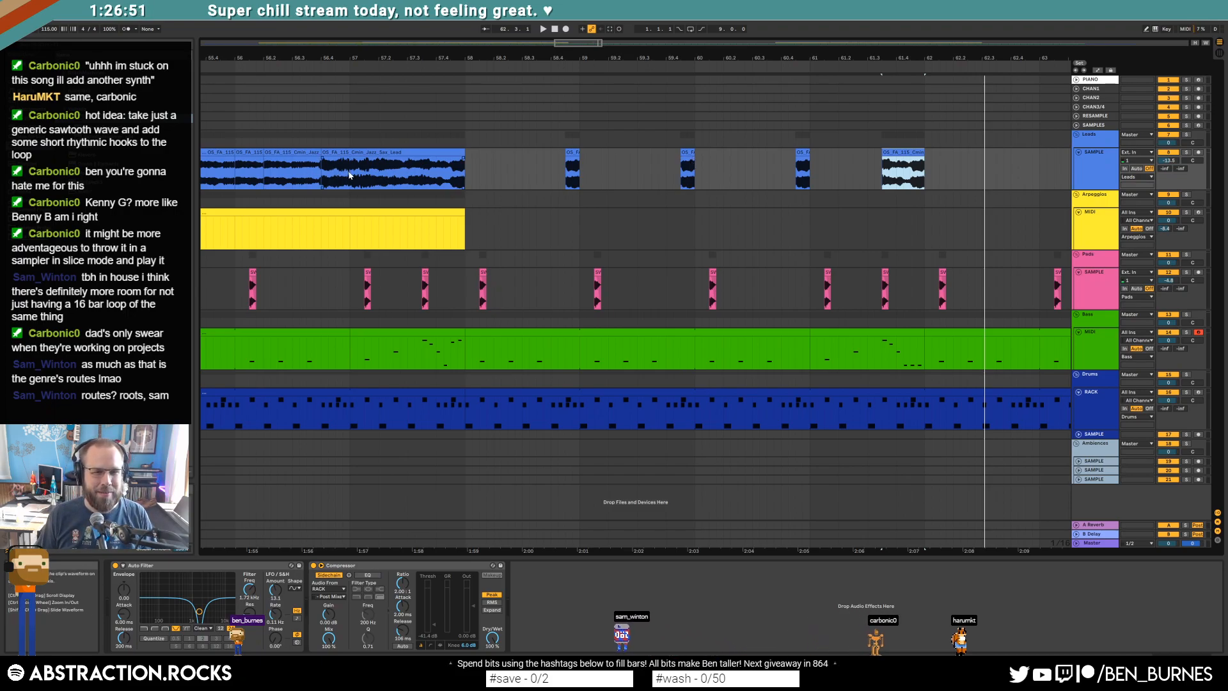
Step: Try a copy of the short lead slice from bar 56 at 58.2, shortened to an eighth note, and audition it
left_click(249, 153)
key("ctrl+c")
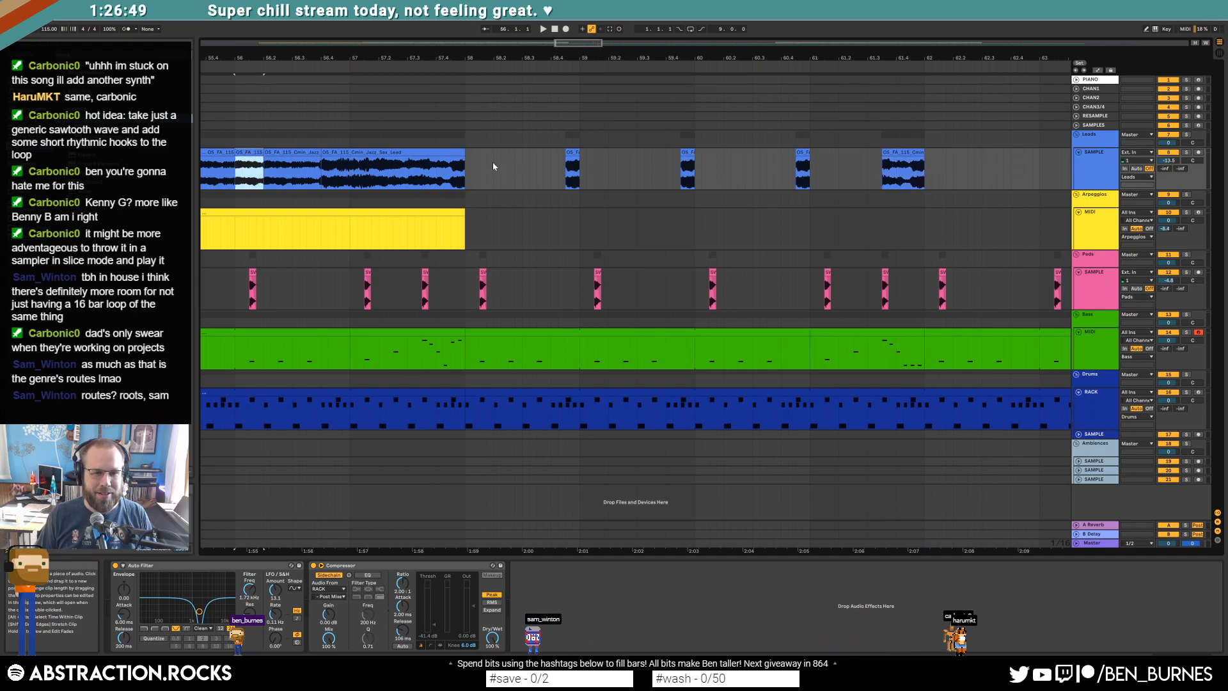
left_click(496, 166)
key("ctrl+v")
left_click_drag(521, 154, 508, 153)
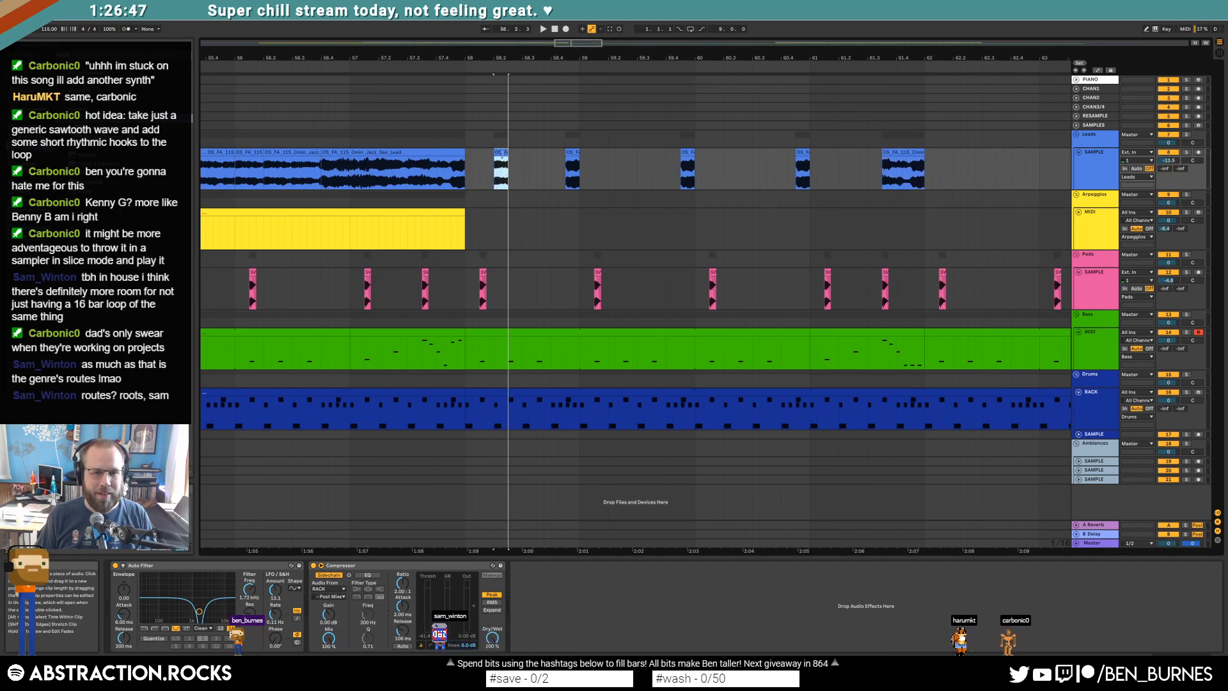
left_click(466, 166)
key("space")
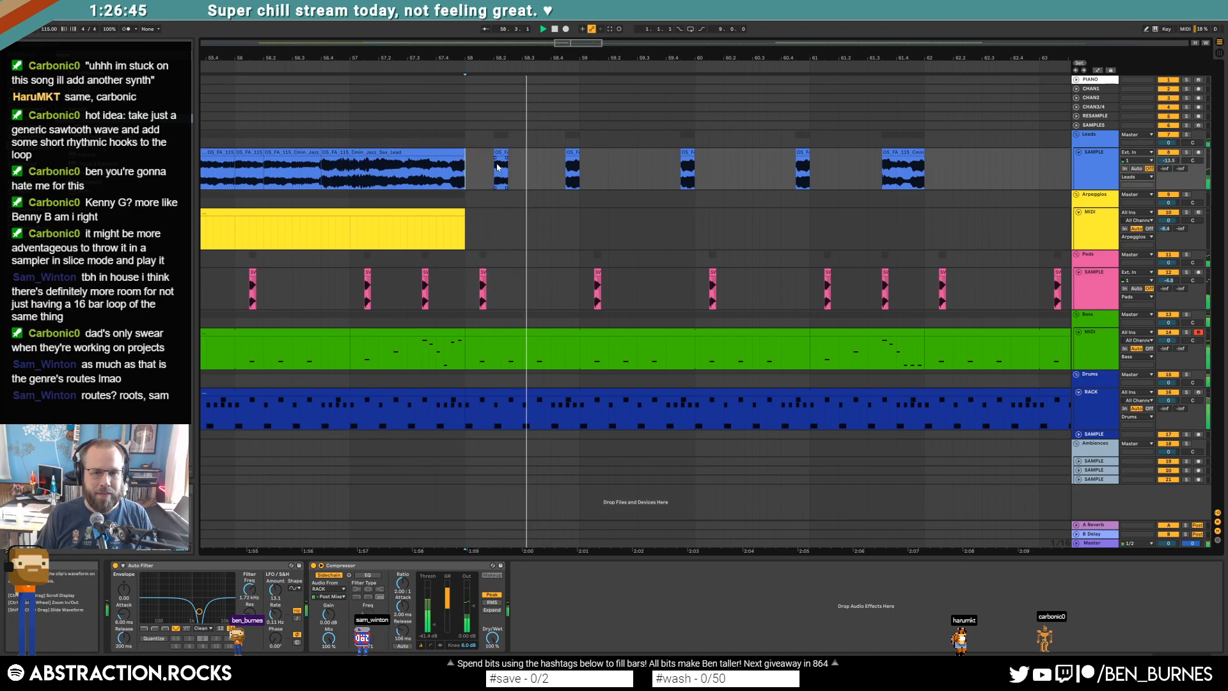
left_click(502, 157)
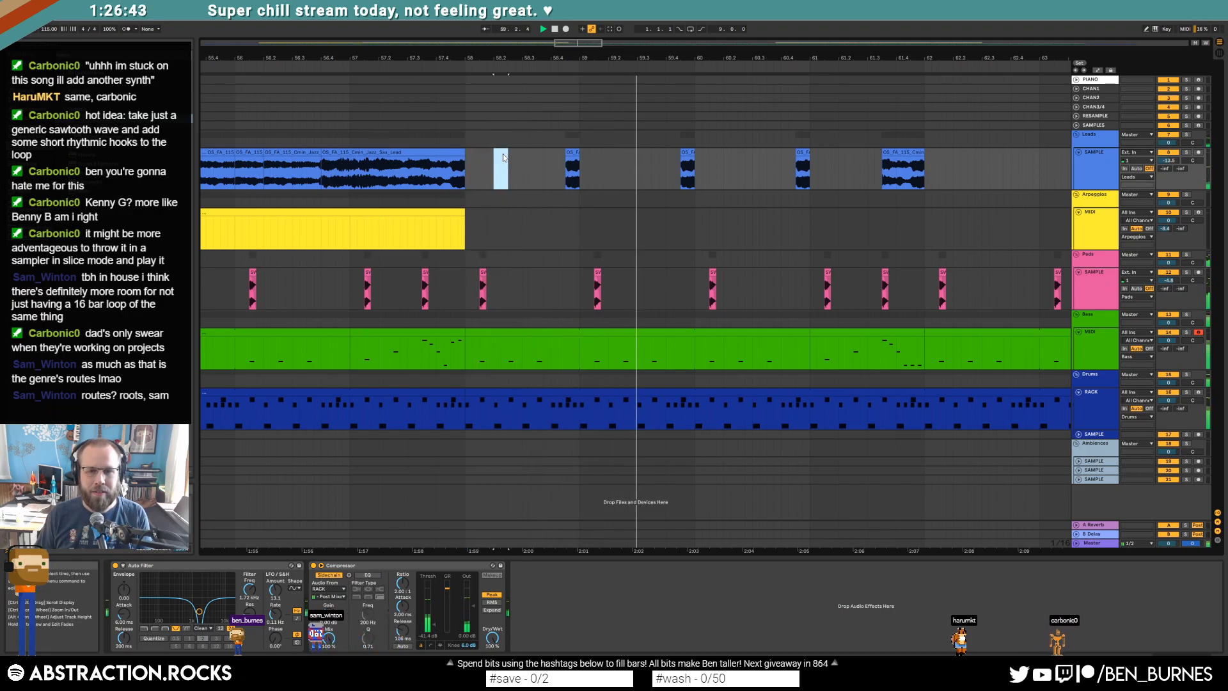
Step: Extend the longer lead slice at the end of bar 61 so it starts at 61.3, and audition it
left_click_drag(580, 46, 573, 9)
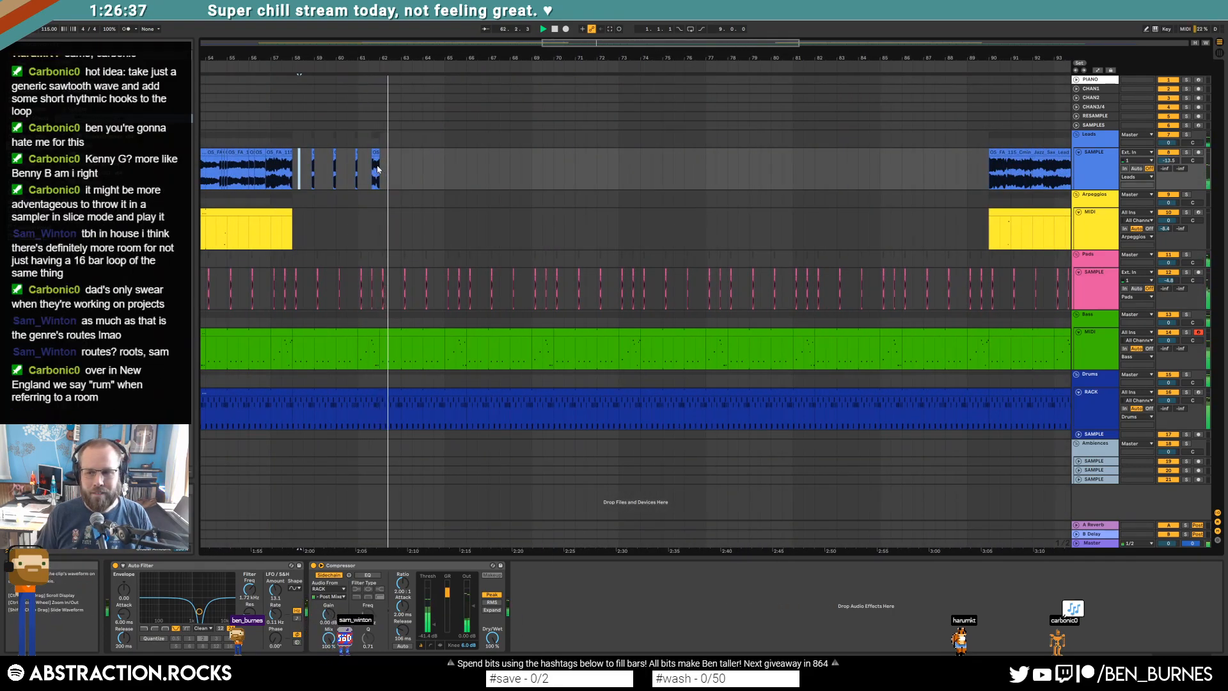
scroll(369, 169, "up", 5, "ctrl")
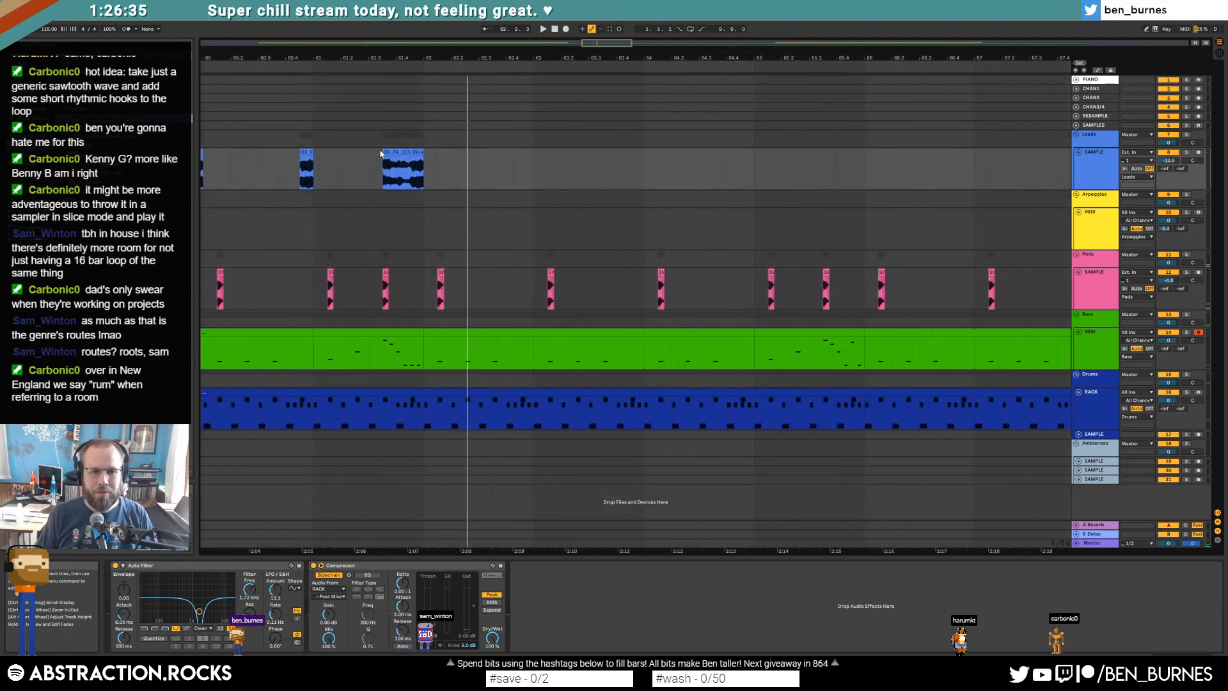
left_click_drag(384, 152, 369, 154)
key("space")
left_click_drag(732, 58, 763, 56)
key("space")
Step: Duplicate the four-bar lead stab pattern in bars 58 to 61 repeatedly until it reaches bar 90
left_click_drag(303, 168, 576, 169)
key("ctrl+d")
key("ctrl+d")
key("ctrl+d")
key("ctrl+d")
key("ctrl+d")
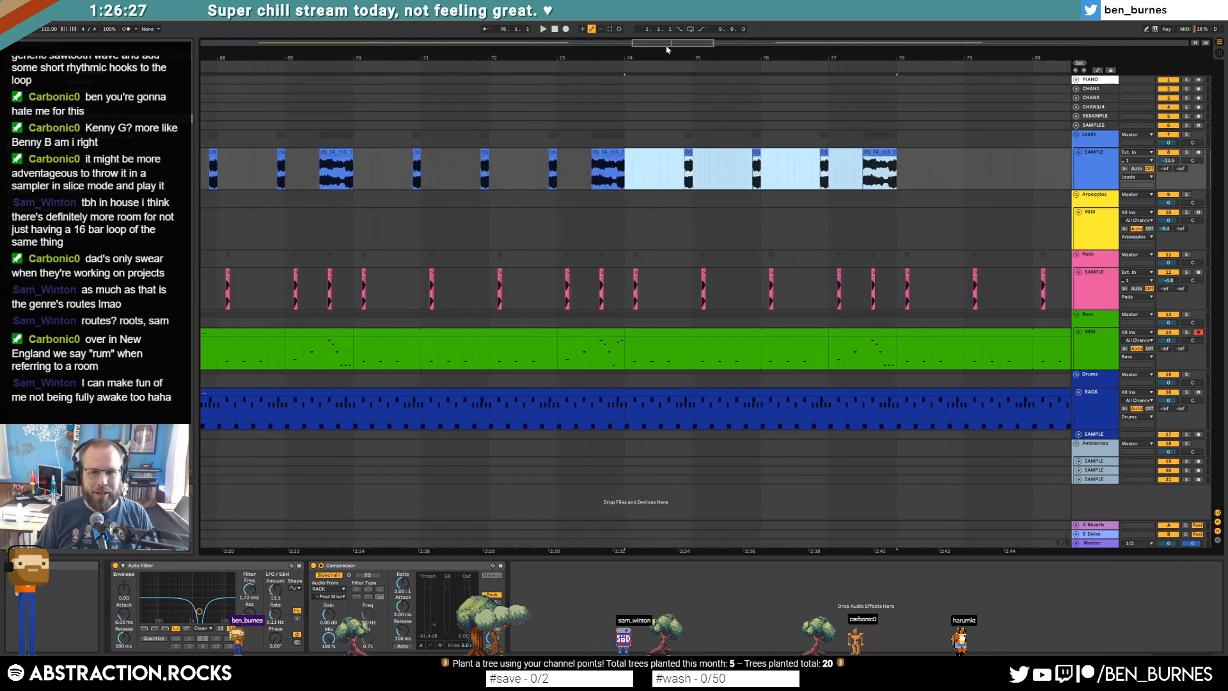
key("ctrl+d")
key("ctrl+d")
left_click_drag(699, 55, 659, 43)
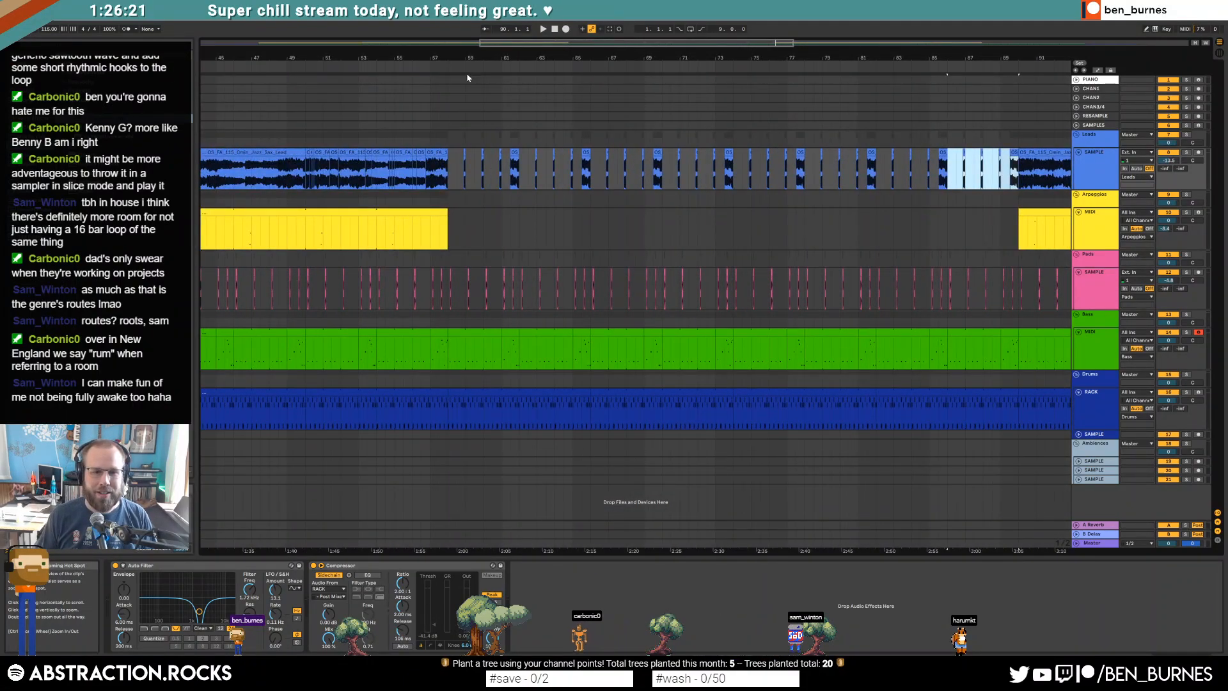
Step: Show the Master track's Auto Filter automation and switch the filter on from bar 57 to bar 90
left_click(442, 182)
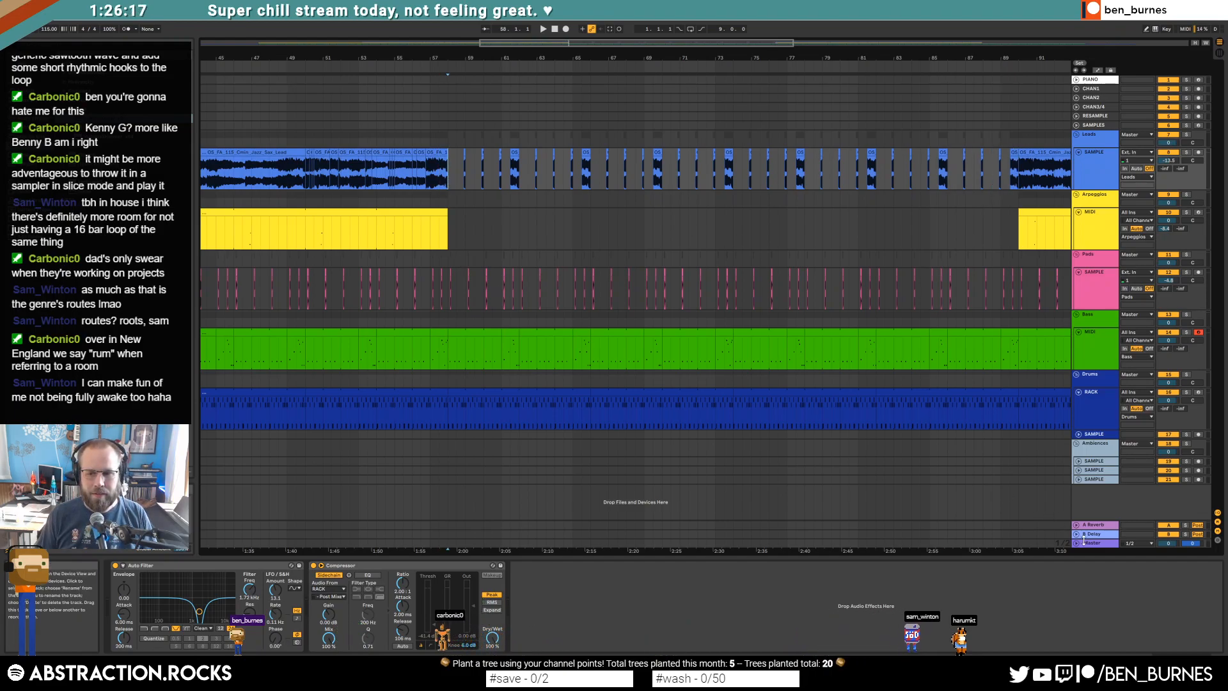
left_click(1063, 541)
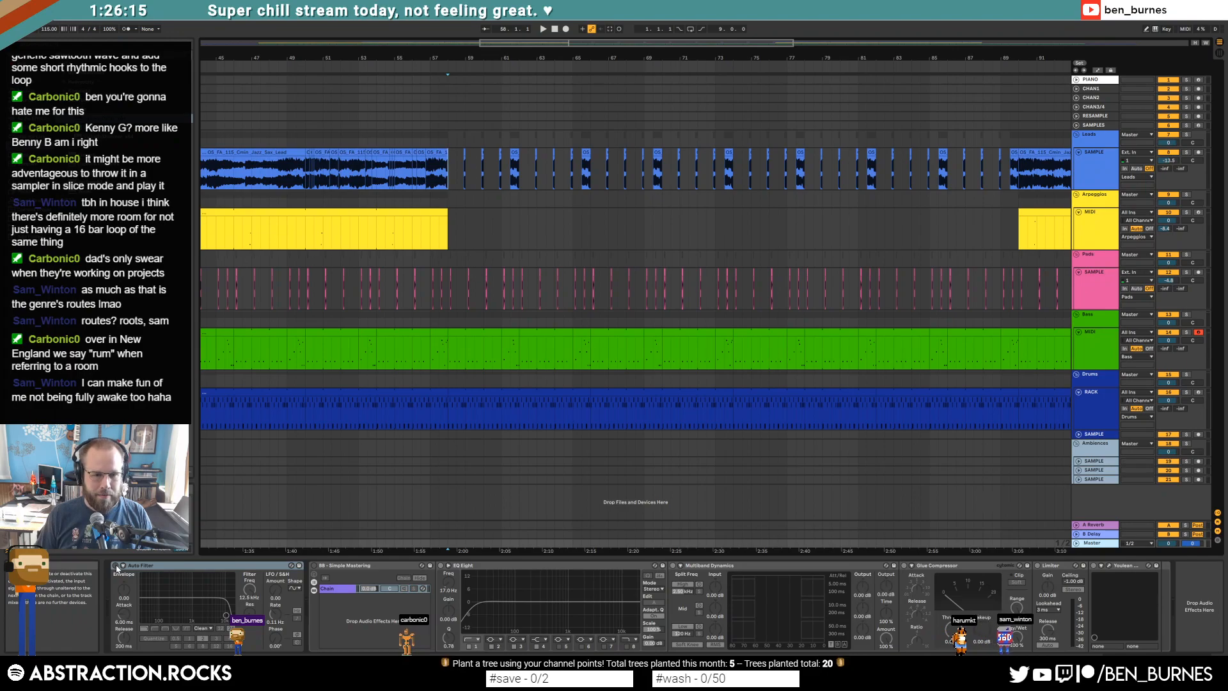
key("q")
left_click(1076, 543)
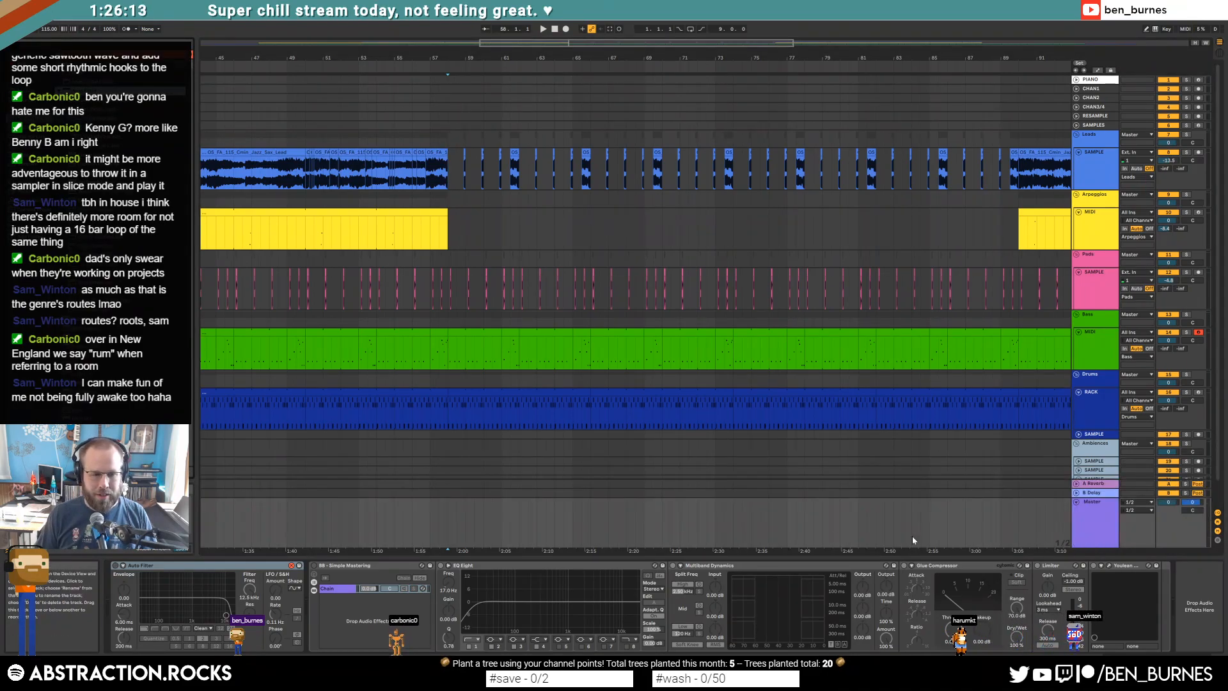
left_click(341, 535)
key("a")
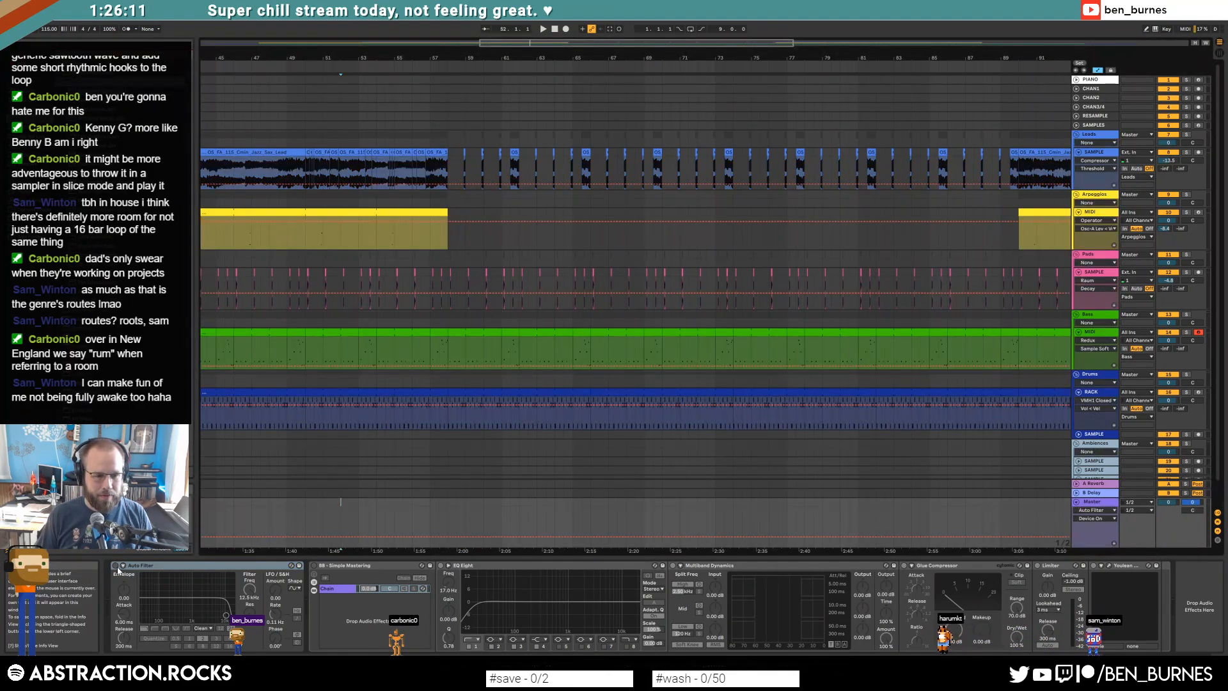
left_click(115, 565)
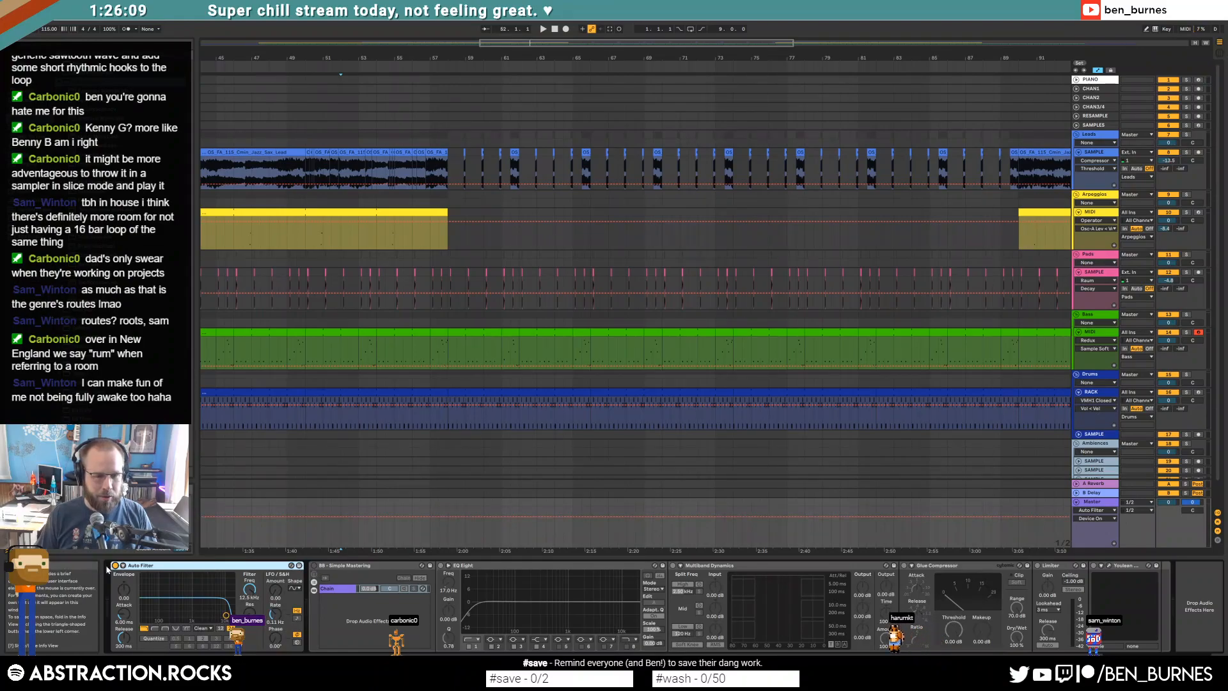
left_click_drag(429, 519, 987, 515)
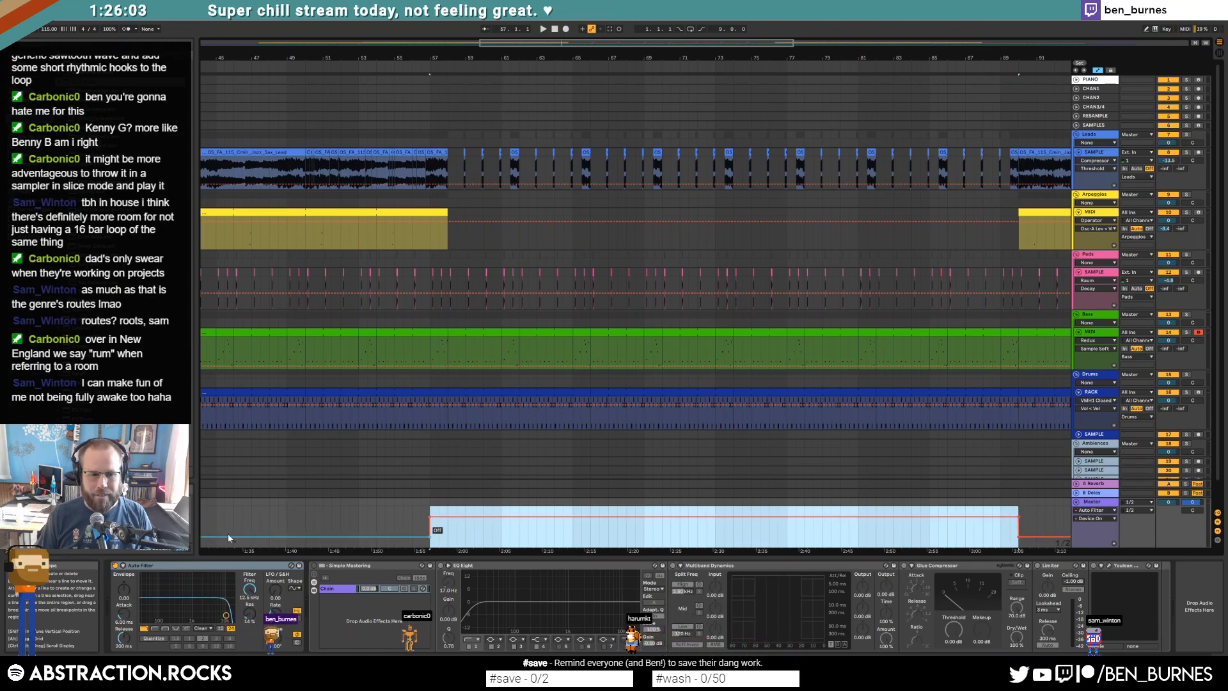
Step: Automate the Master filter's frequency to rise from about 470 Hz at bar 57 to about 18 kHz at bar 74
left_click_drag(249, 589, 249, 630)
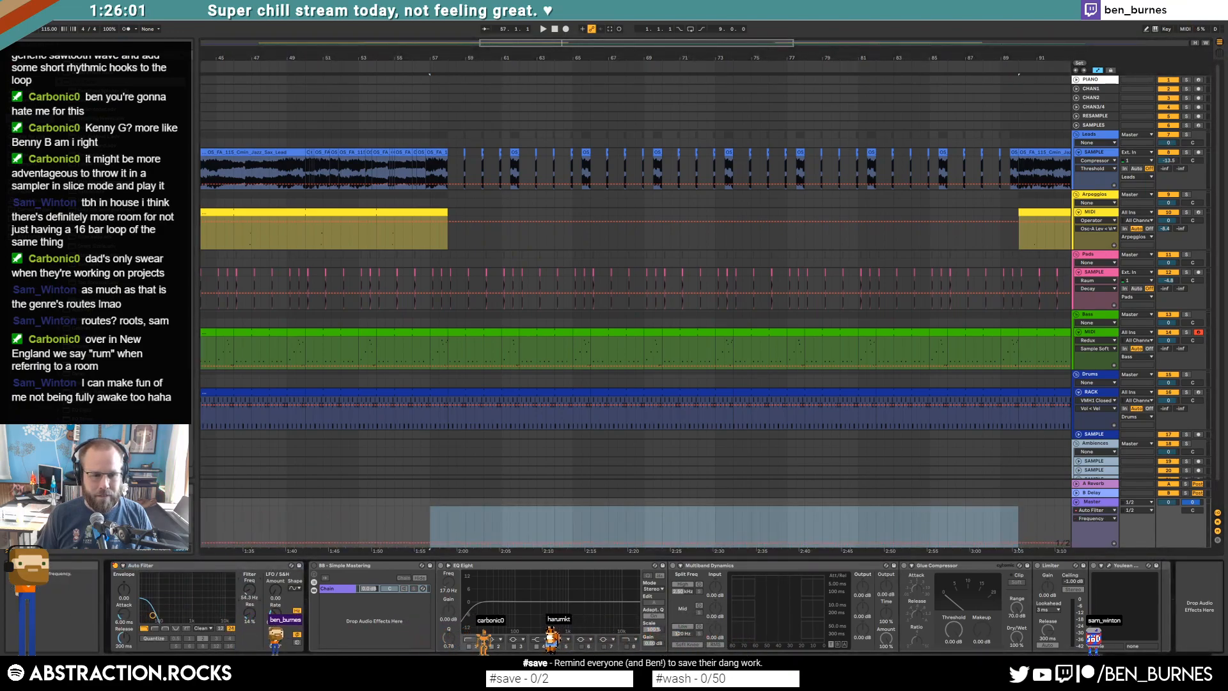
left_click(458, 514)
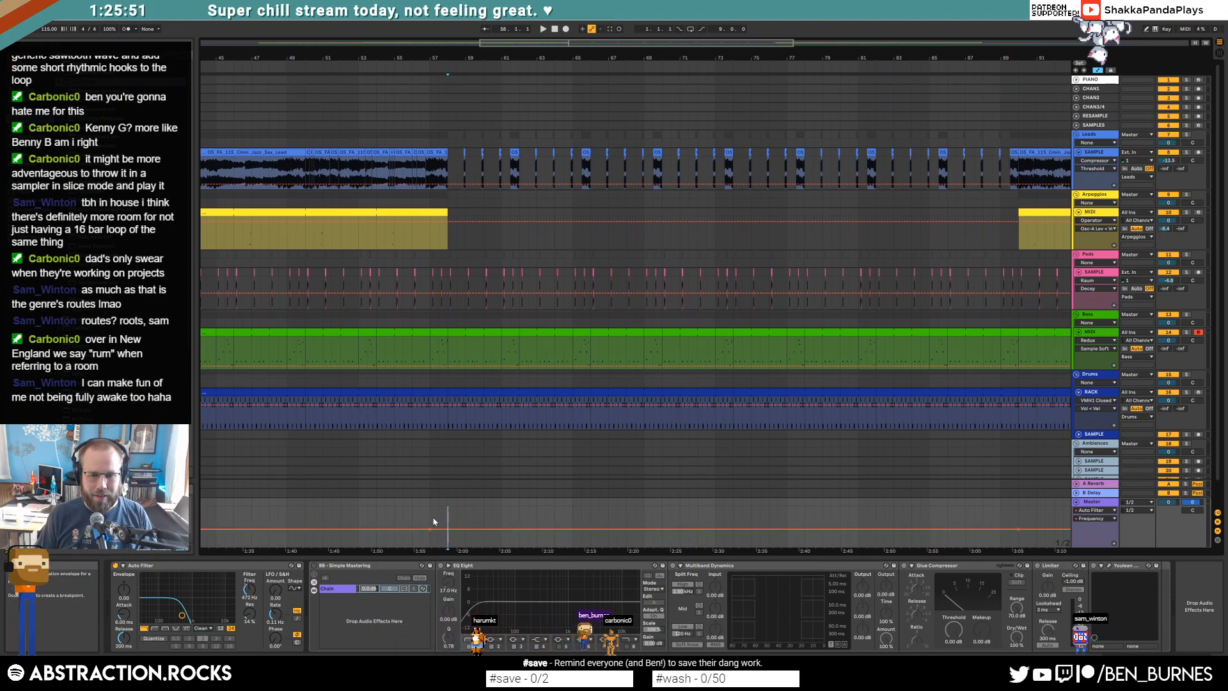
left_click_drag(563, 516, 1013, 526)
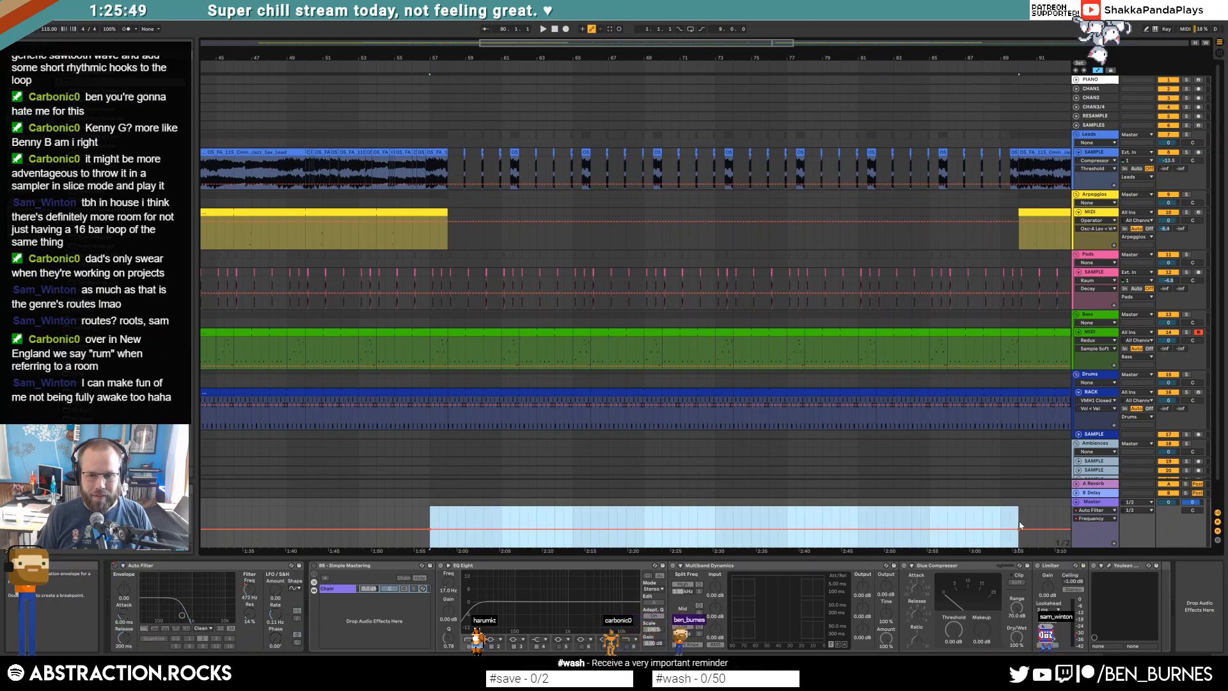
left_click(992, 519)
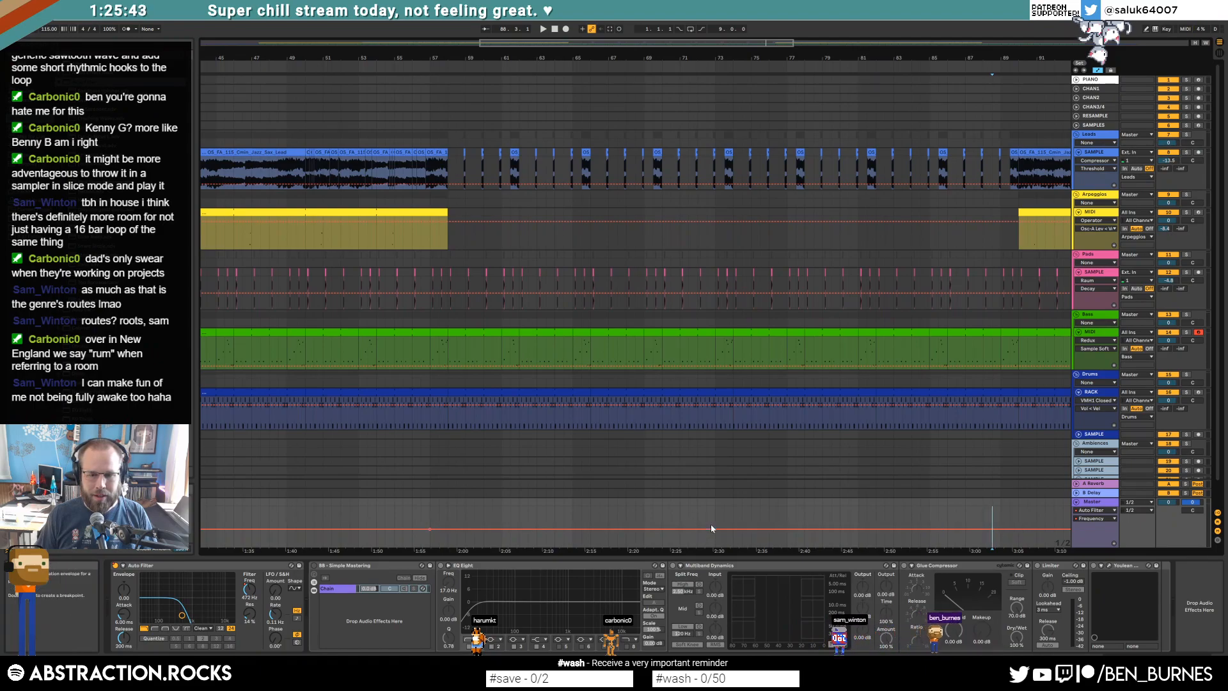
left_click_drag(734, 531, 733, 507)
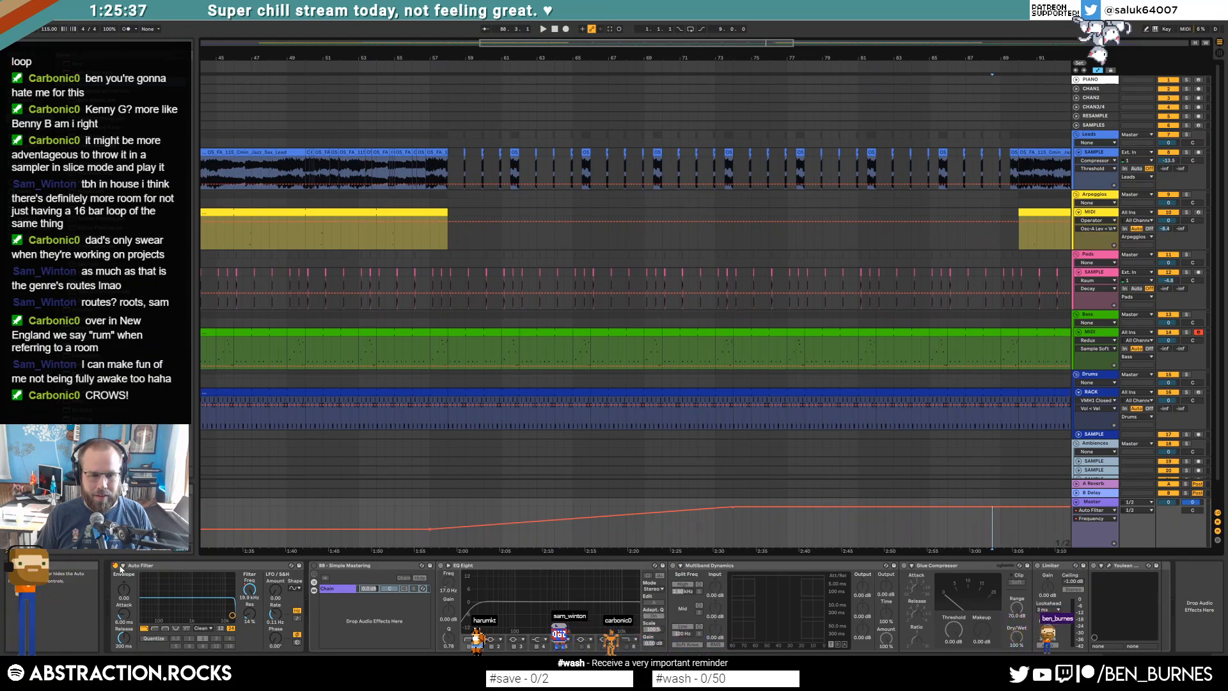
Step: Limit the Auto Filter's Device On automation to bars 58 to 74, remove the leftover spike at bar 90, and audition the transition
right_click(115, 566)
left_click(143, 571)
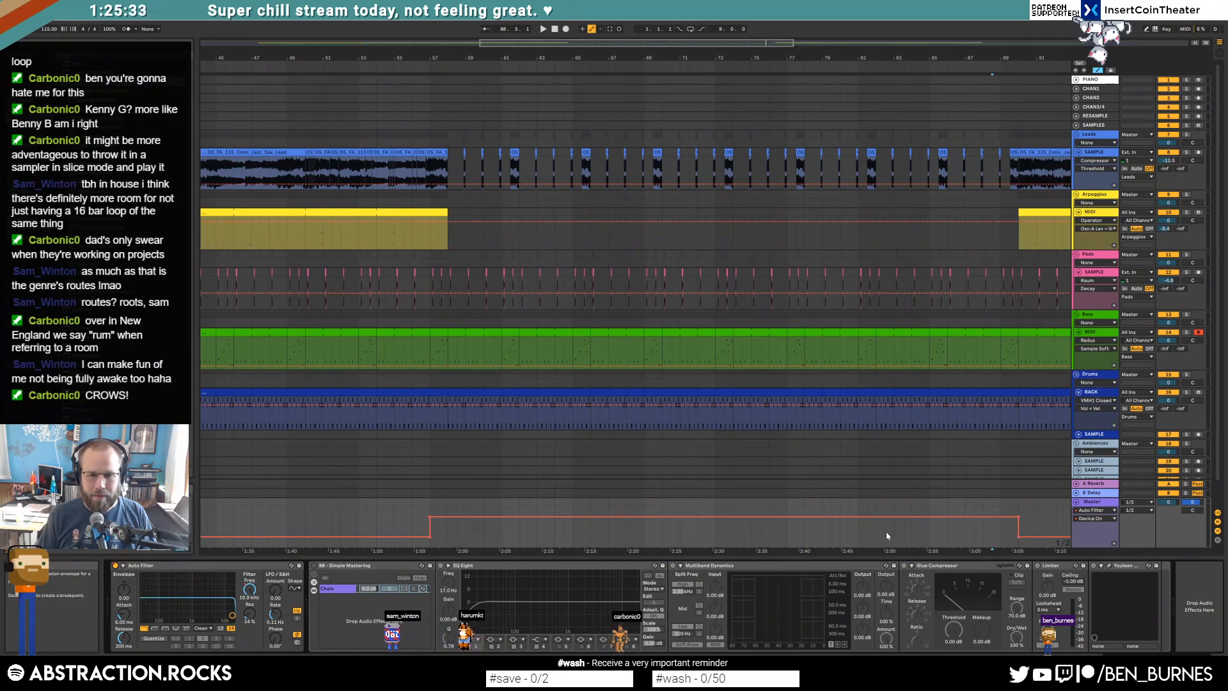
left_click_drag(430, 536, 449, 517)
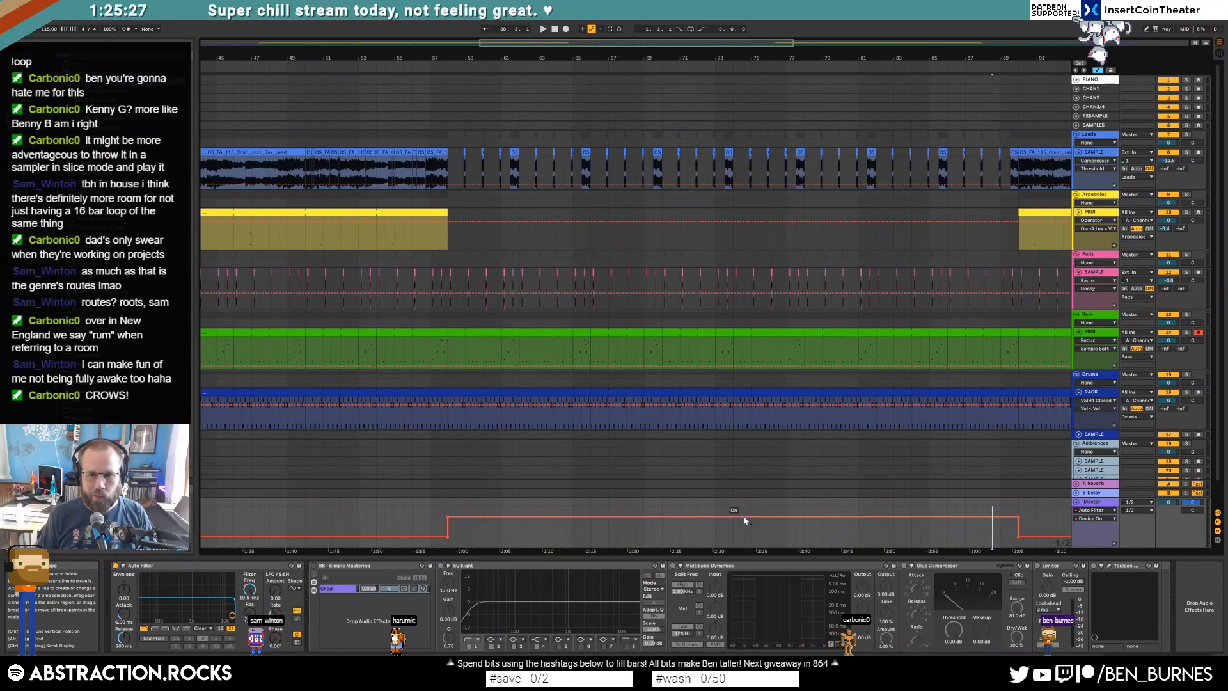
left_click_drag(739, 517, 733, 535)
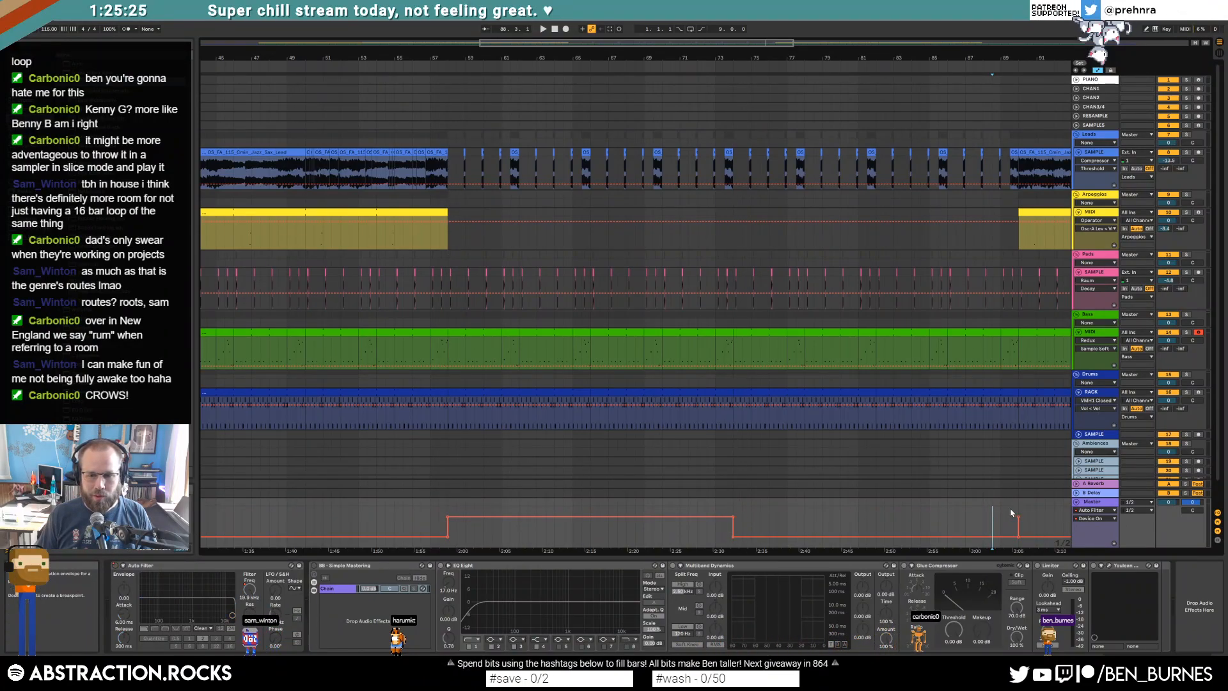
left_click_drag(992, 520, 1035, 520)
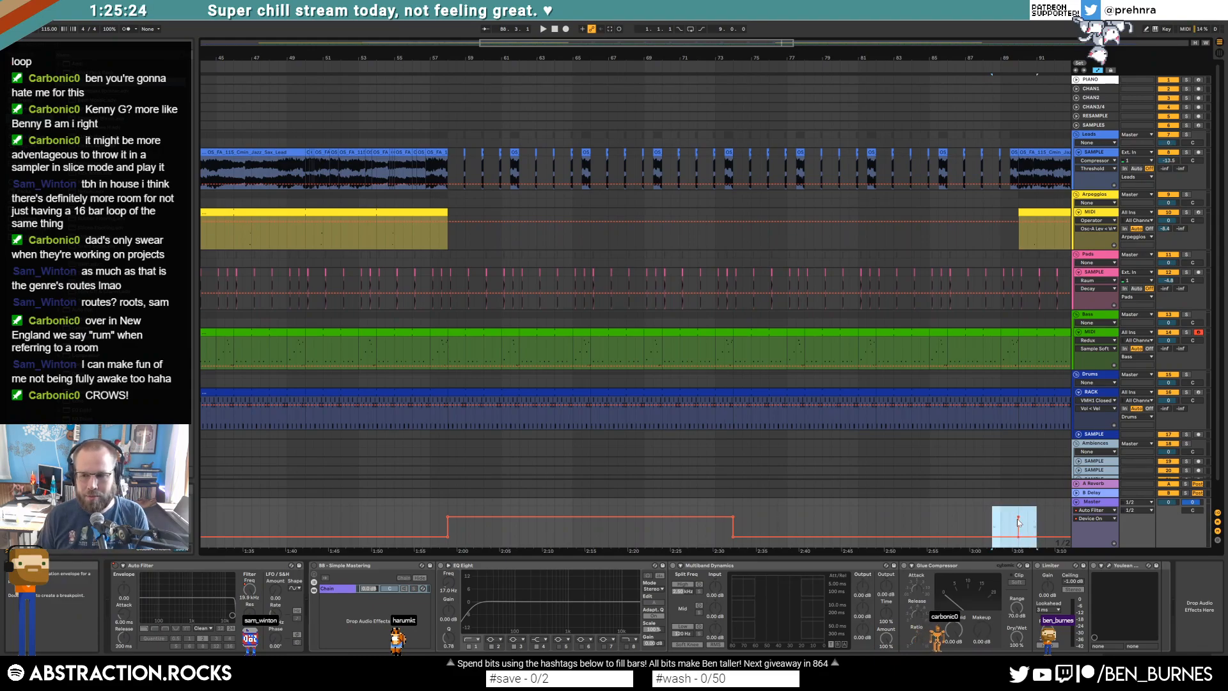
left_click(759, 525)
key("space")
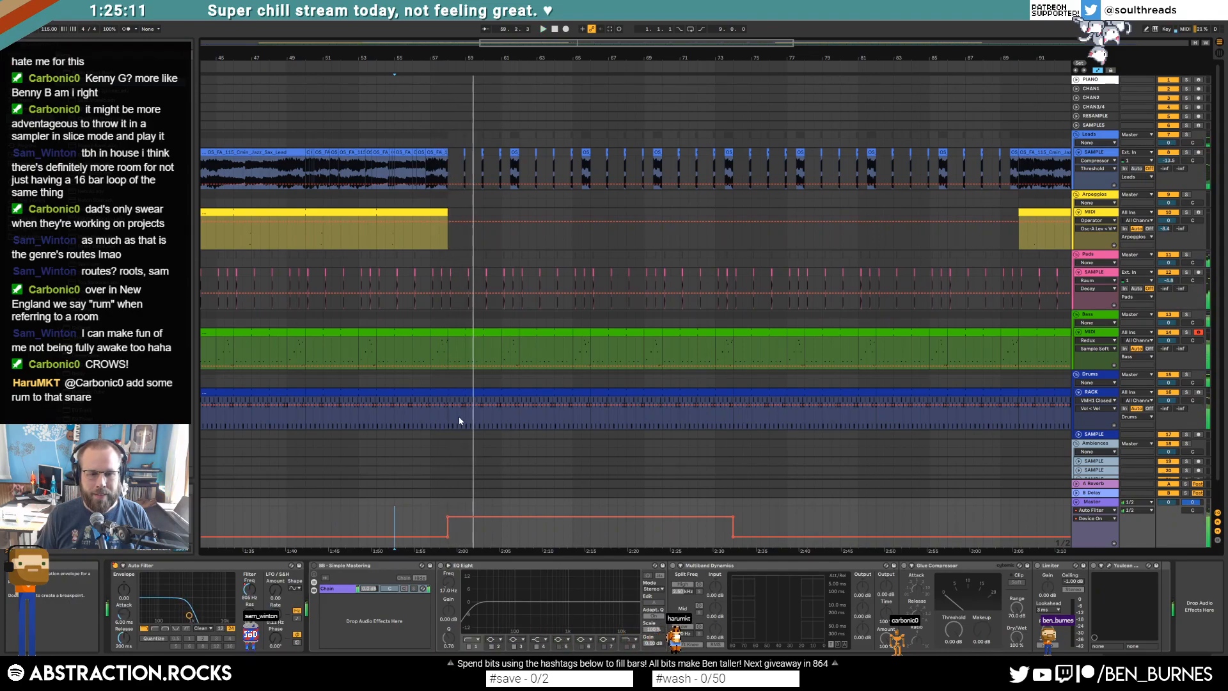
Step: Load VMH1 Minimal Perc 012, Minimal Perc 020 and a Claps & Snares sample onto empty pads of the drum rack
left_click(476, 392)
double_click(476, 392)
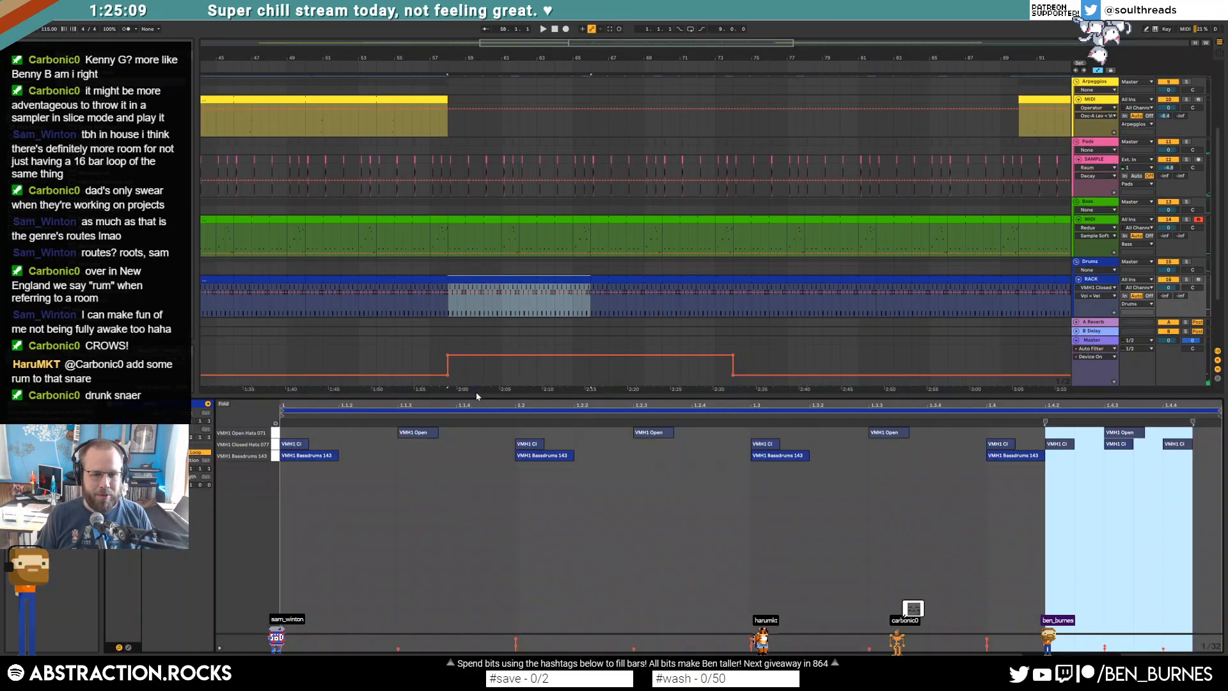
key("a")
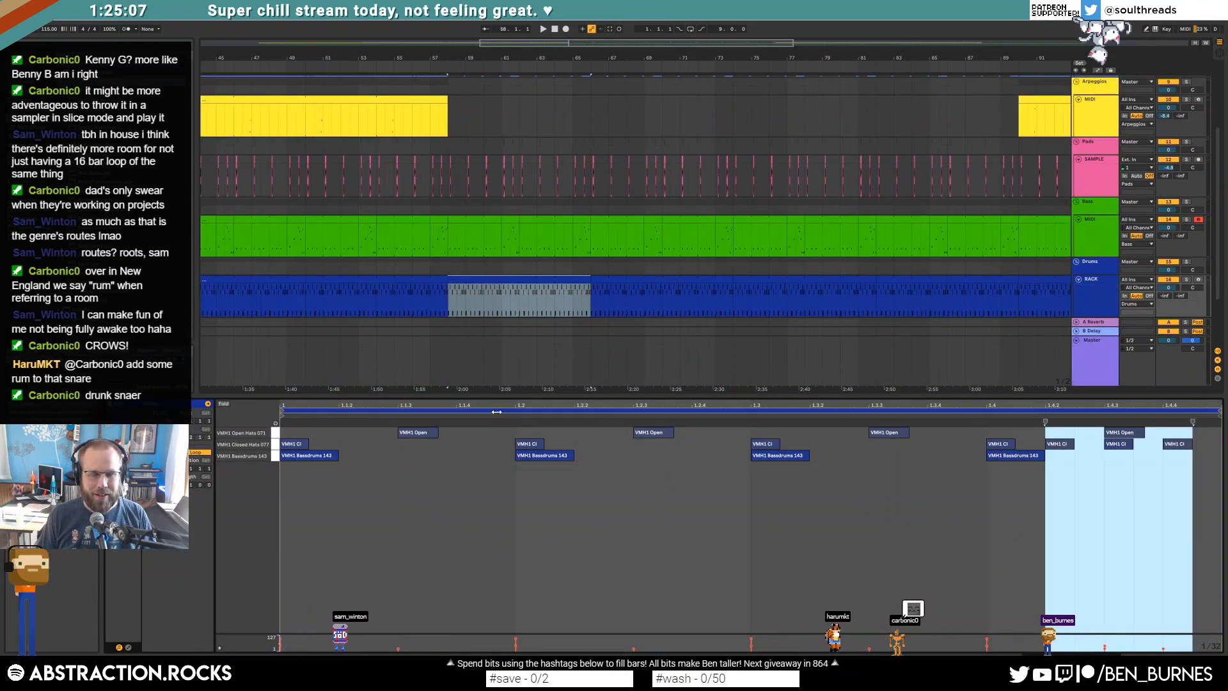
key("shift+Tab")
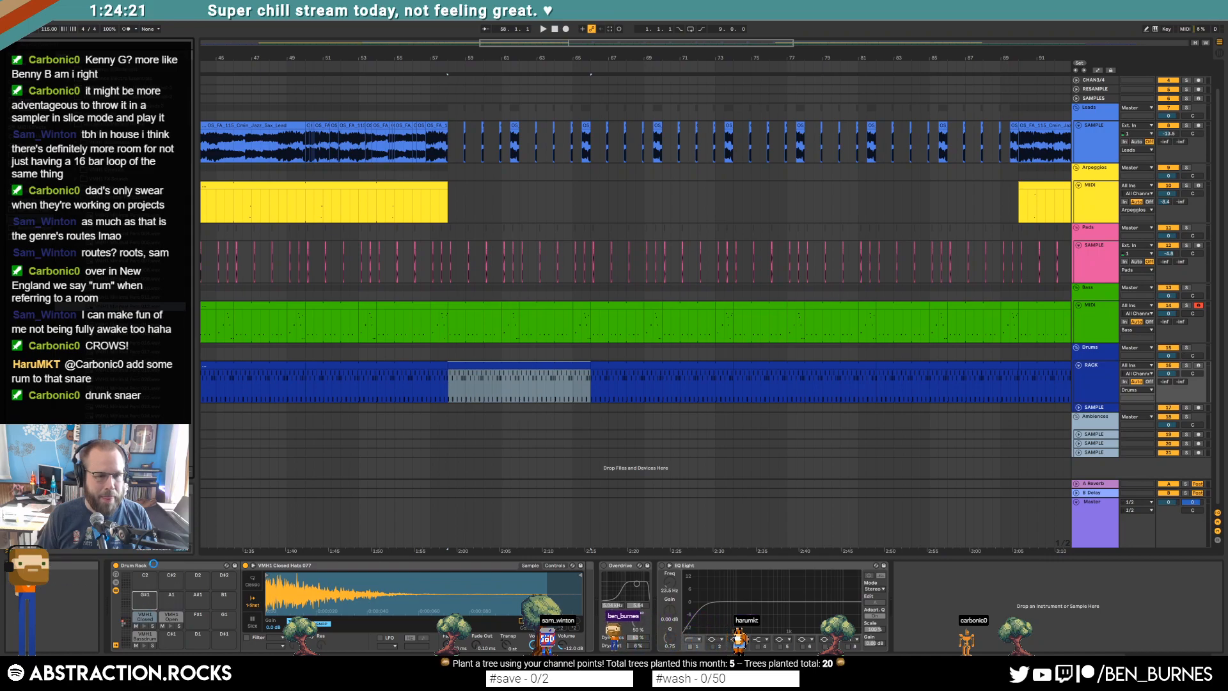
left_click(121, 379)
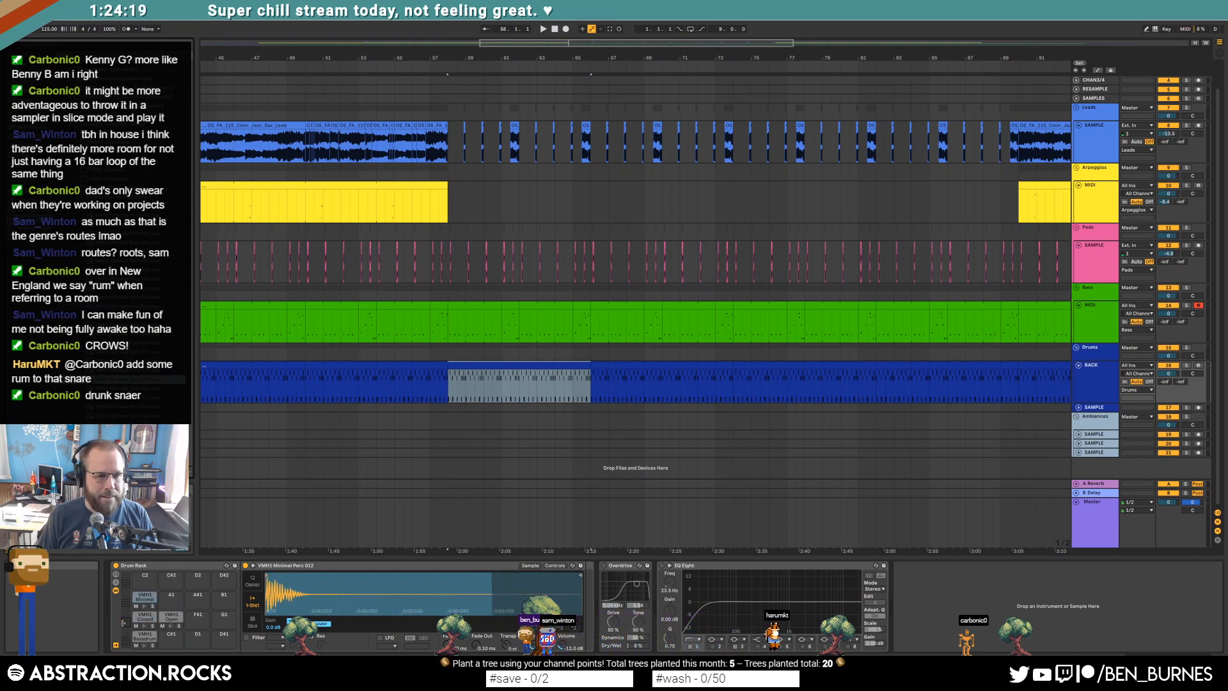
key("Down")
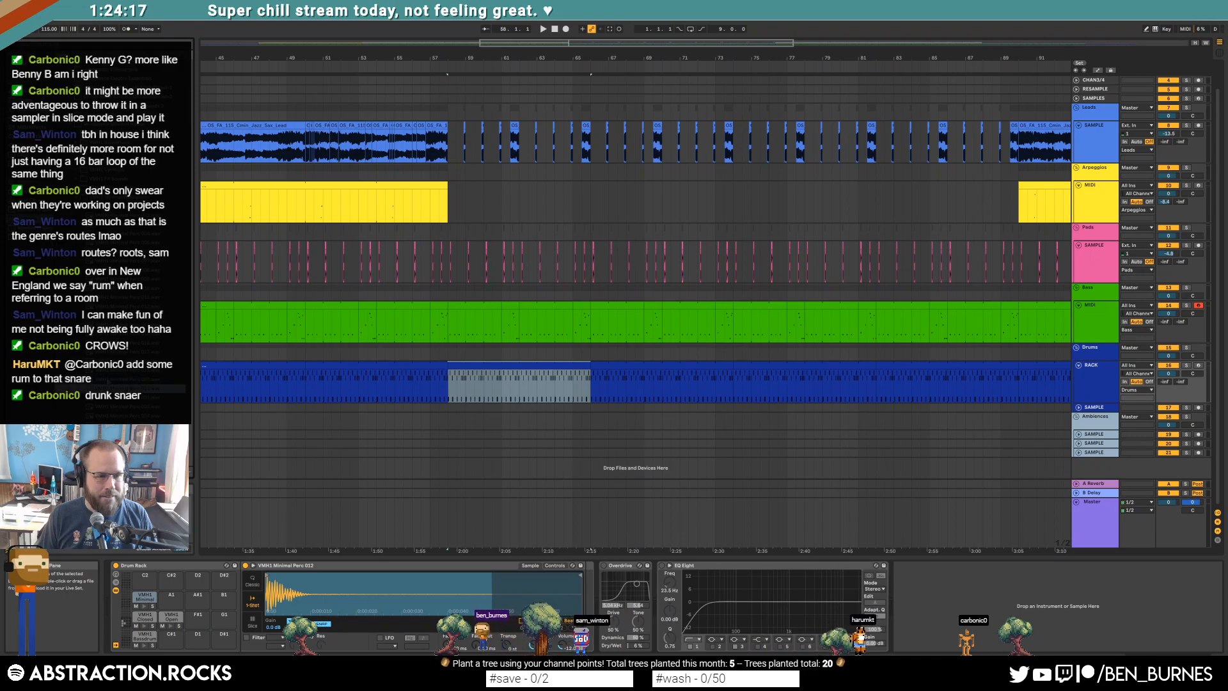
left_click(99, 381)
left_click_drag(98, 382, 170, 575)
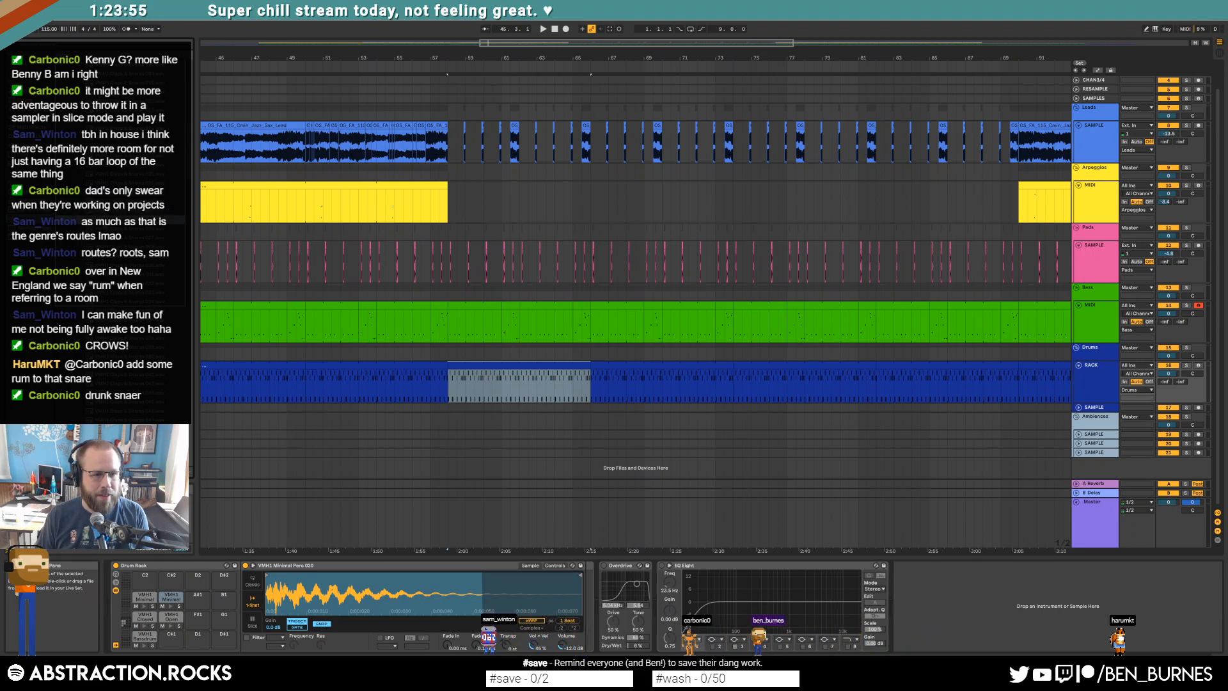
left_click_drag(128, 220, 171, 635)
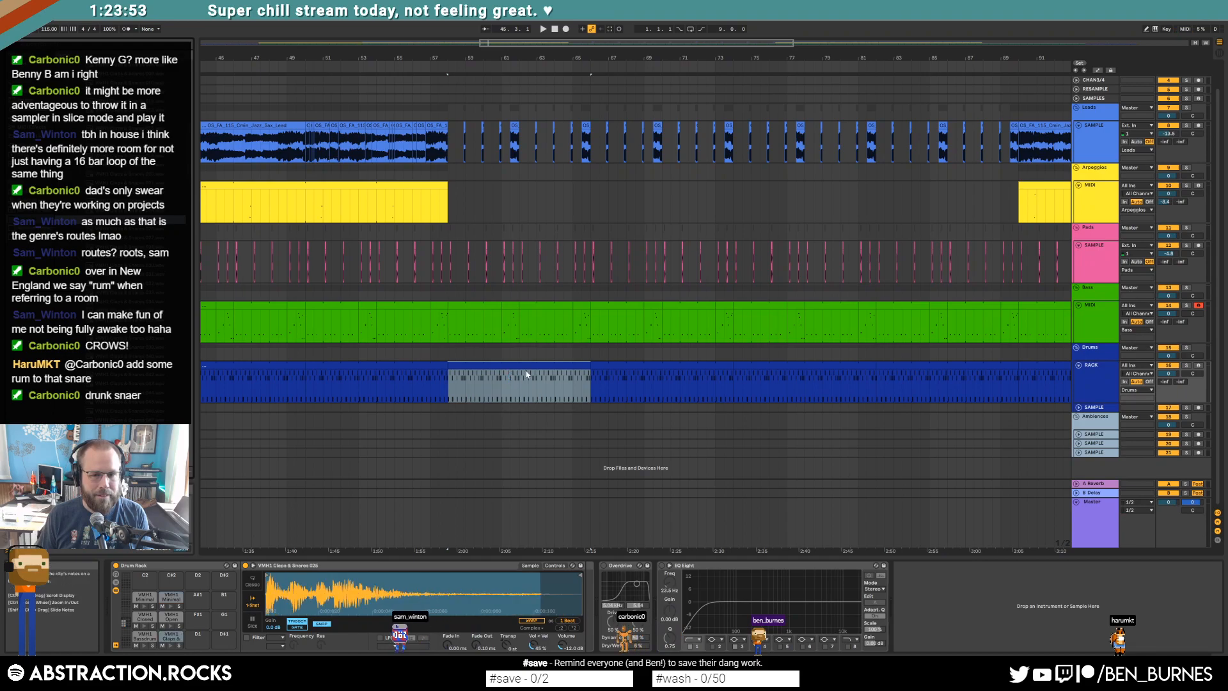
Step: Add clap notes on beats 2 and 4 of the drum clip starting at bar 58, and audition it
double_click(524, 370)
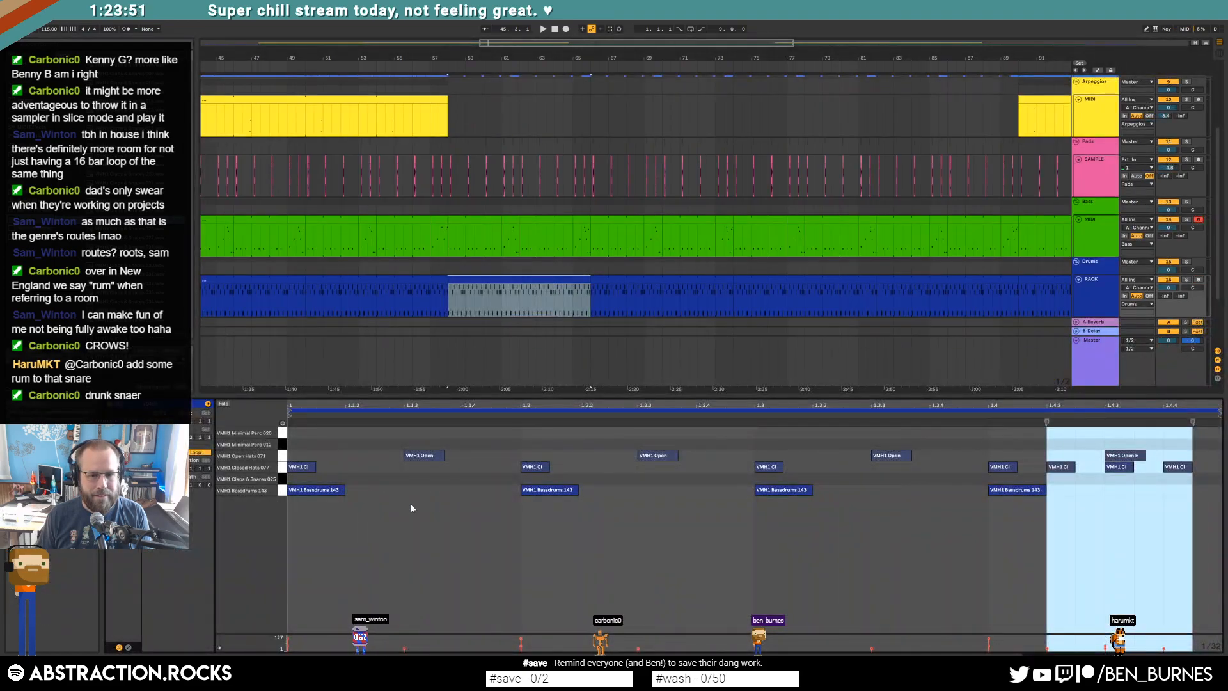
double_click(531, 479)
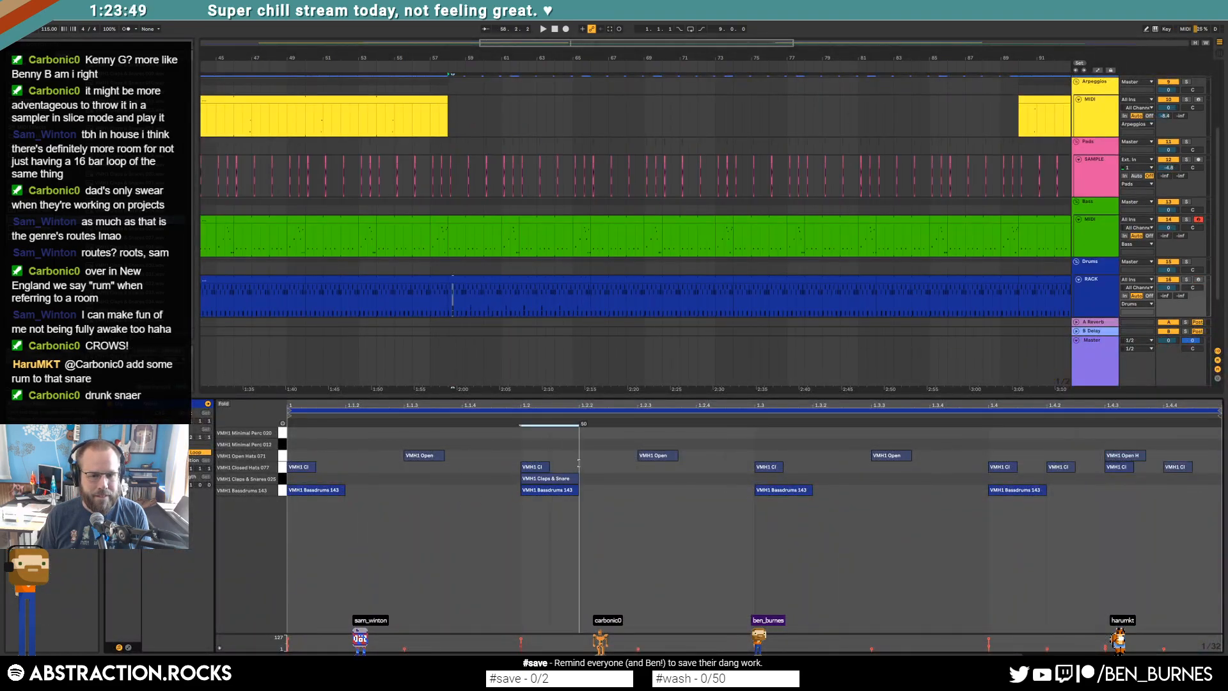
left_click_drag(761, 482, 296, 482)
key("ctrl+d")
key("space")
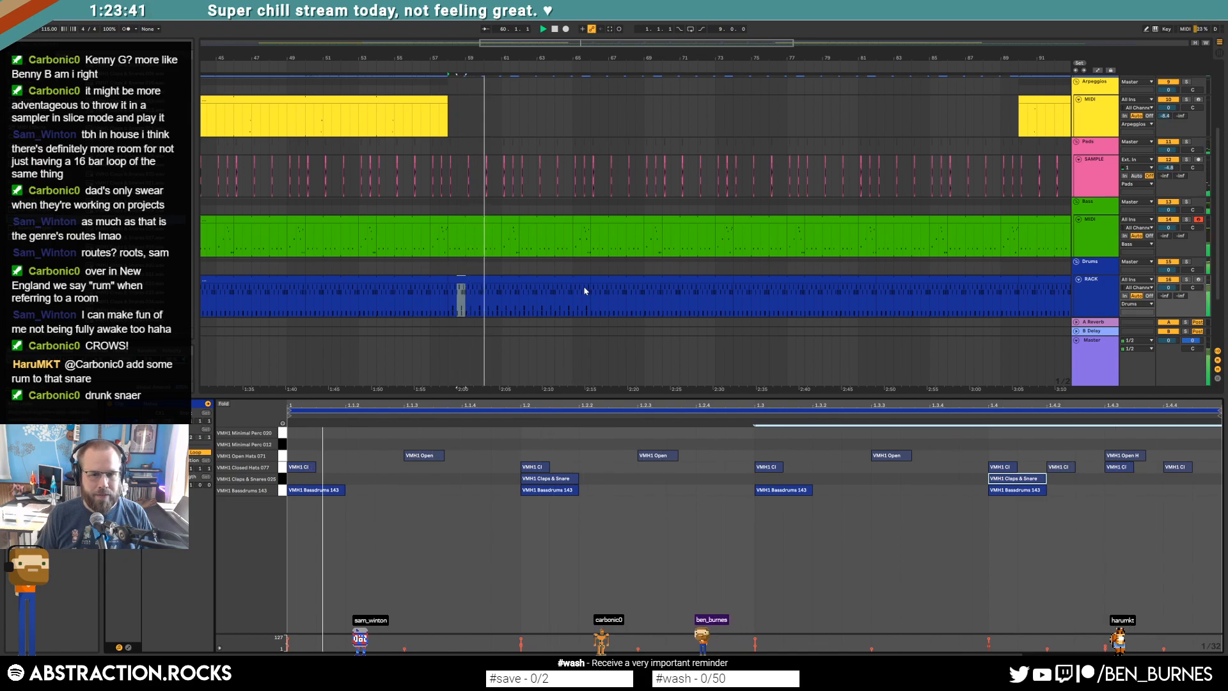
Step: Duplicate the drum part with claps from bars 58 to 74 so it also fills bars 74 to 90
left_click_drag(590, 41, 716, 26)
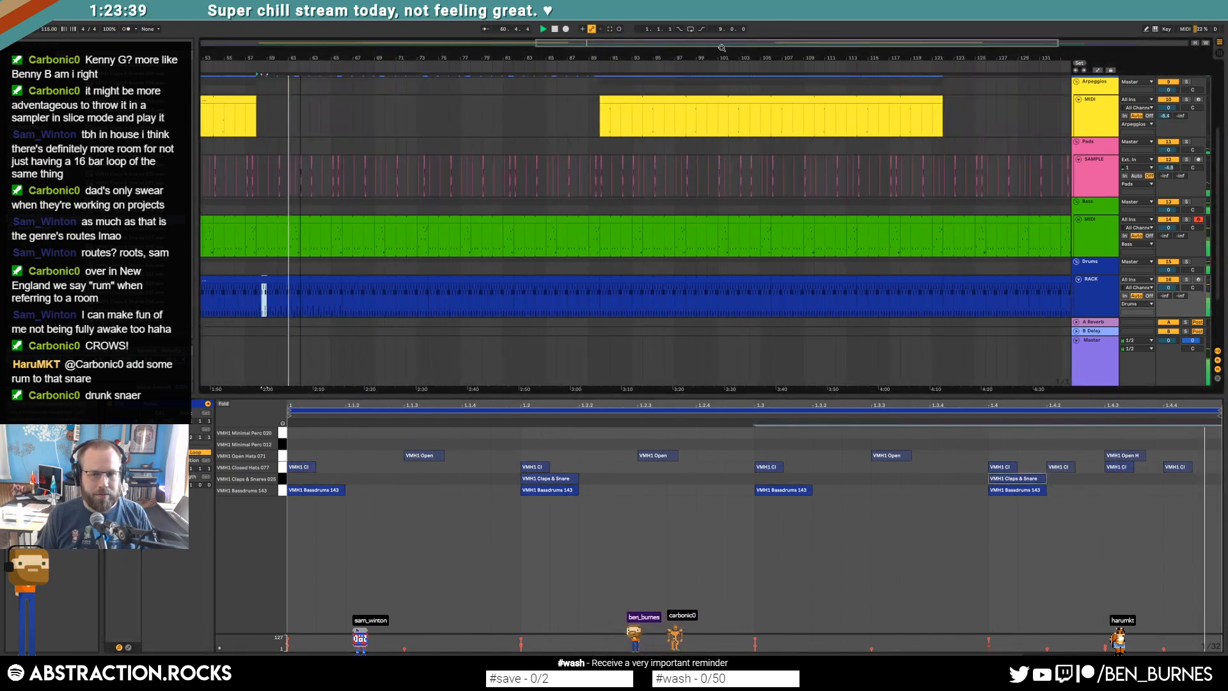
left_click_drag(259, 296, 429, 291)
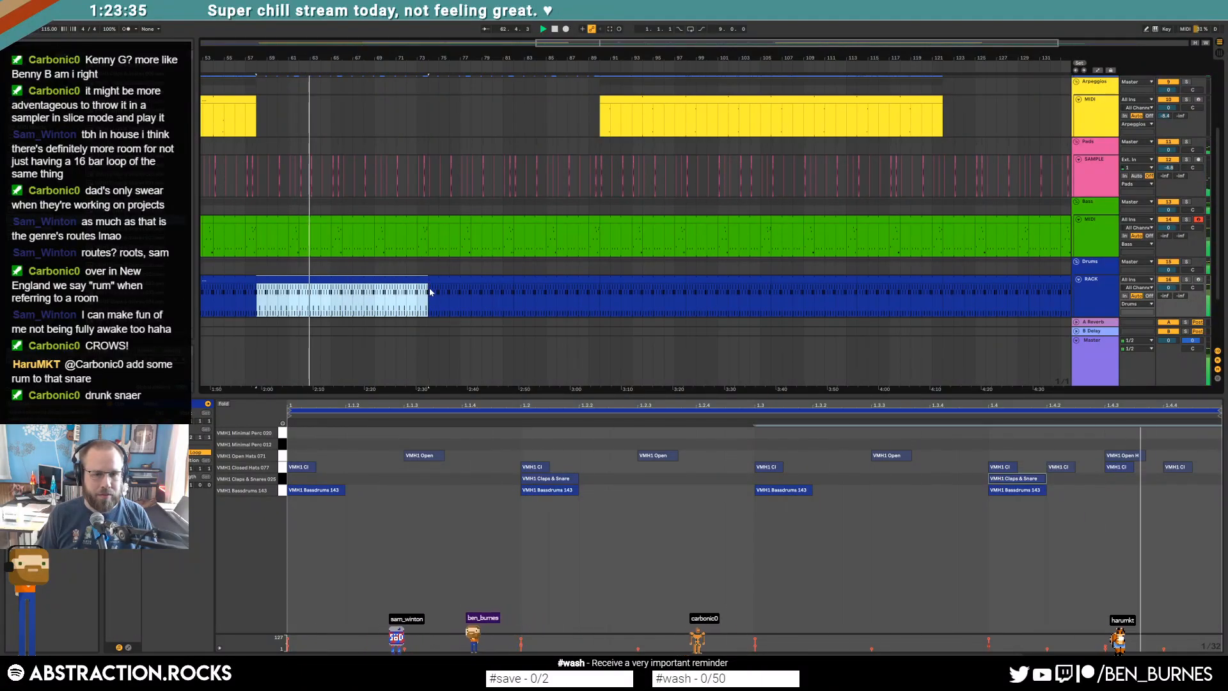
key("ctrl+d")
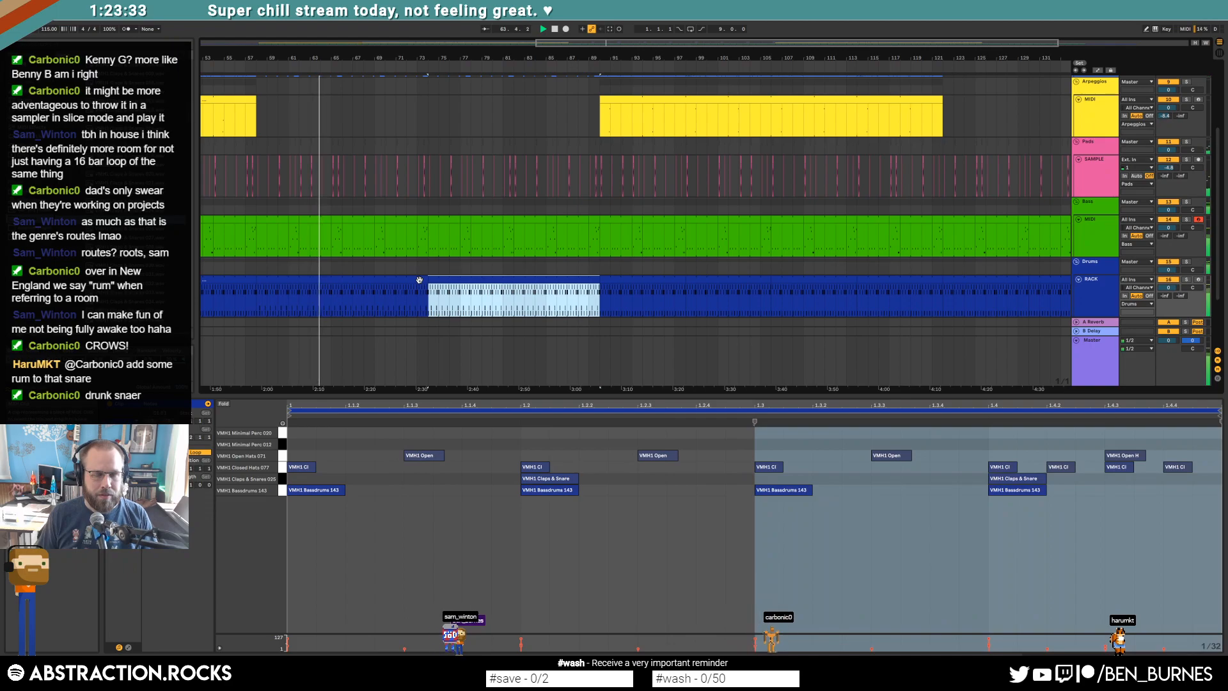
Step: Show the Master track's Auto Filter Frequency automation and bend the rise leading into bar 74 into a slow-starting curve
key("shift+Tab")
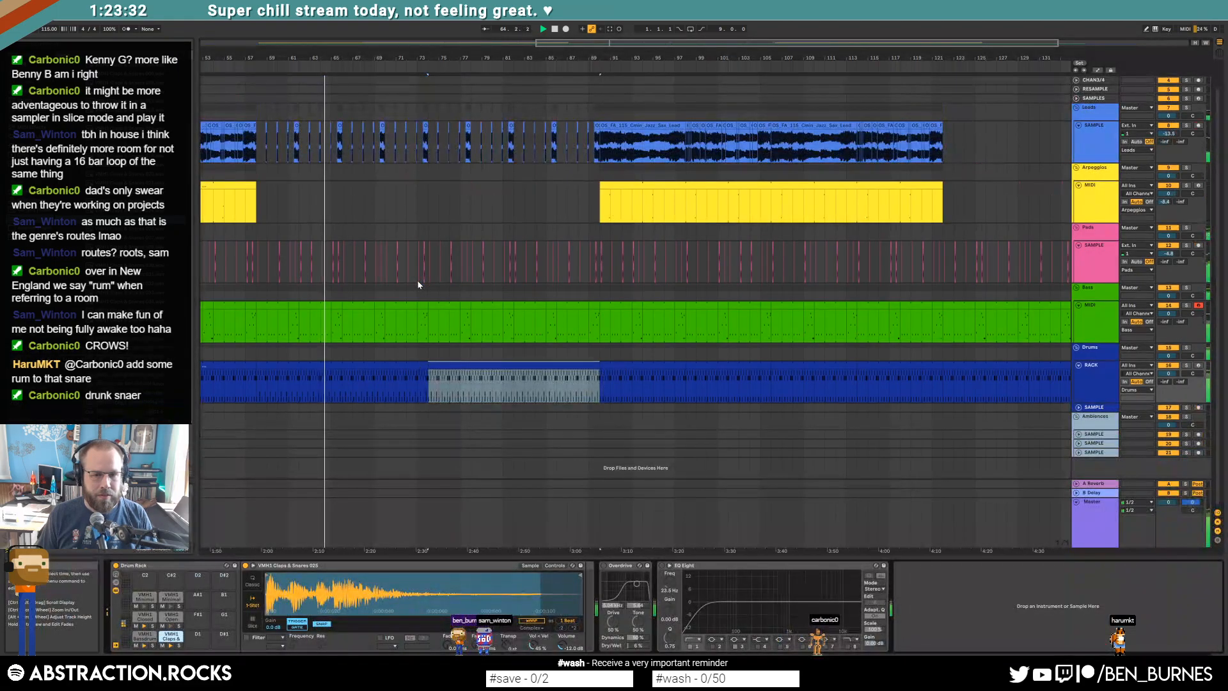
left_click(1110, 510)
key("a")
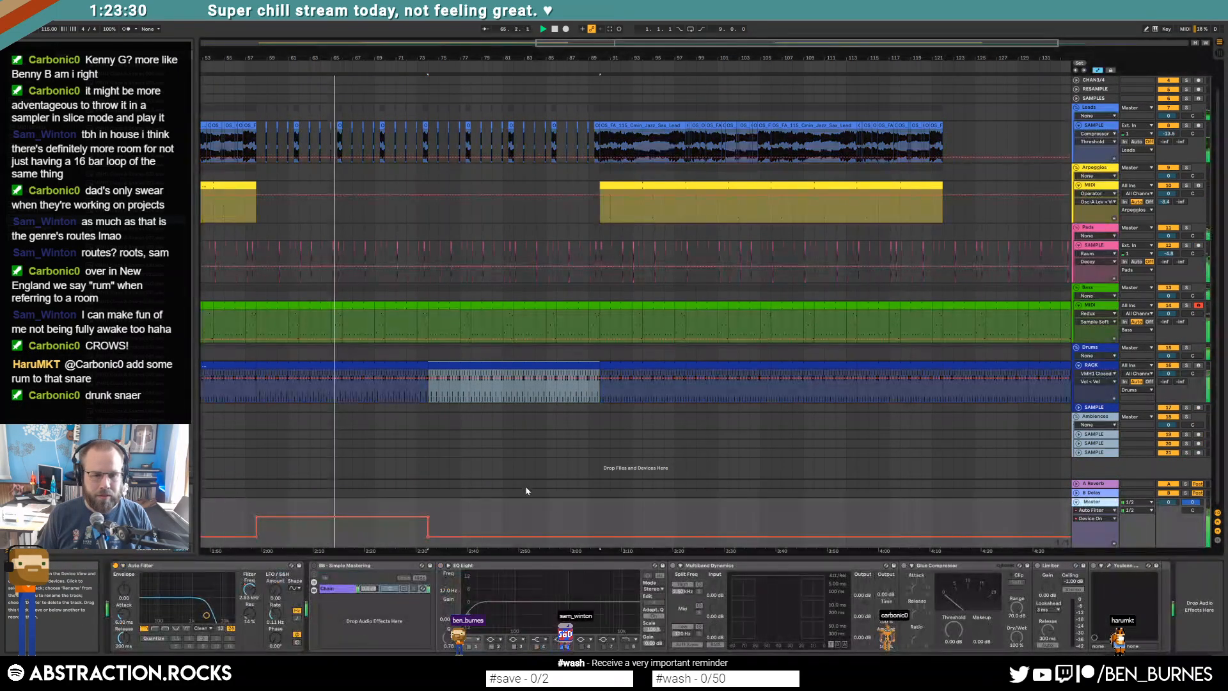
left_click(249, 589)
left_click_drag(358, 522, 359, 536)
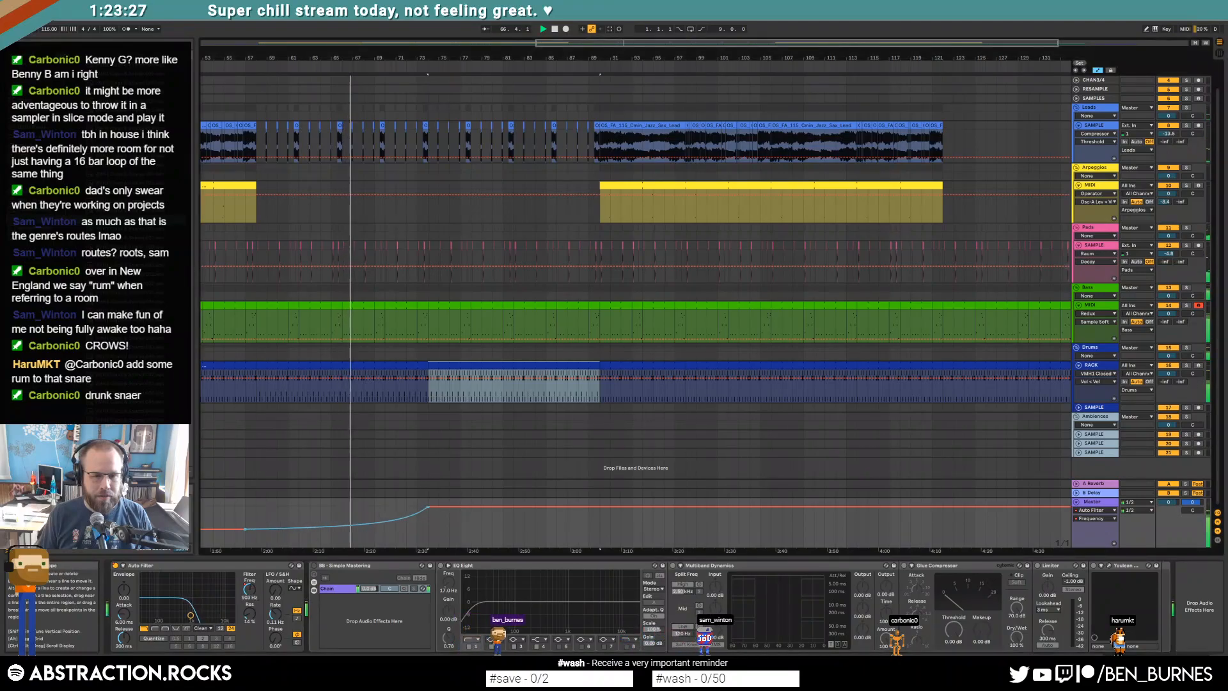
Step: Add two Minimal Perc 012 notes at 1 and 1.1.2 in the drum clip starting at bar 74
double_click(485, 365)
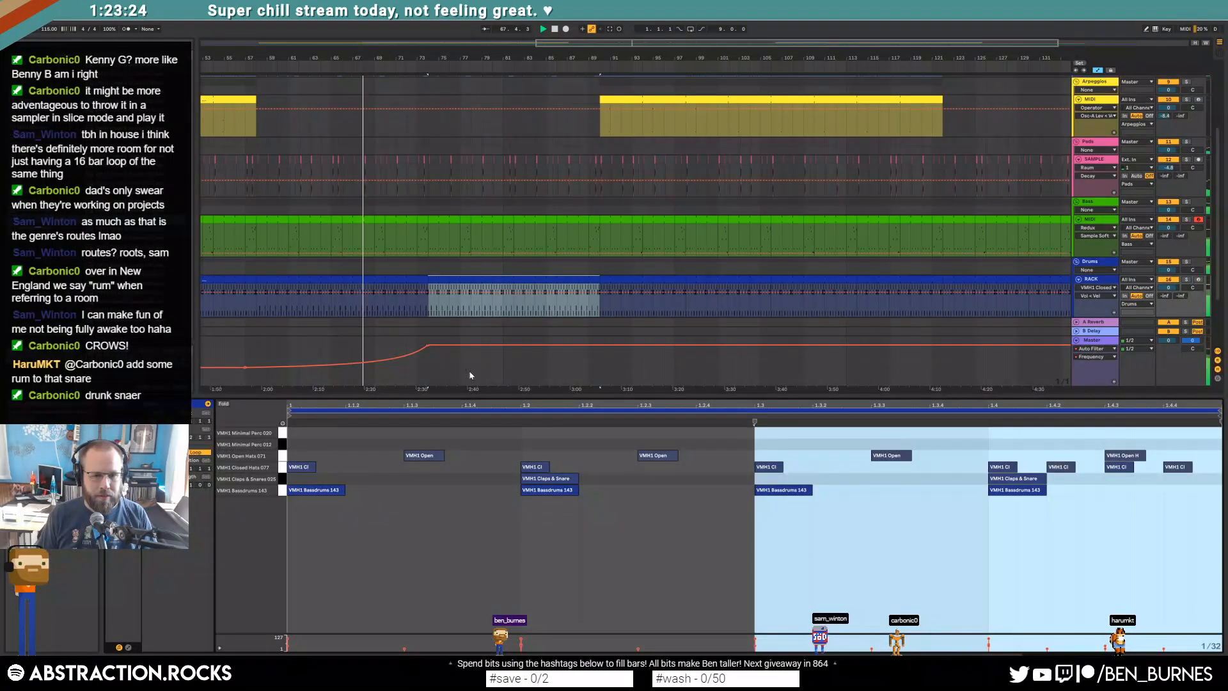
double_click(293, 434)
double_click(358, 435)
left_click(303, 433, "shift")
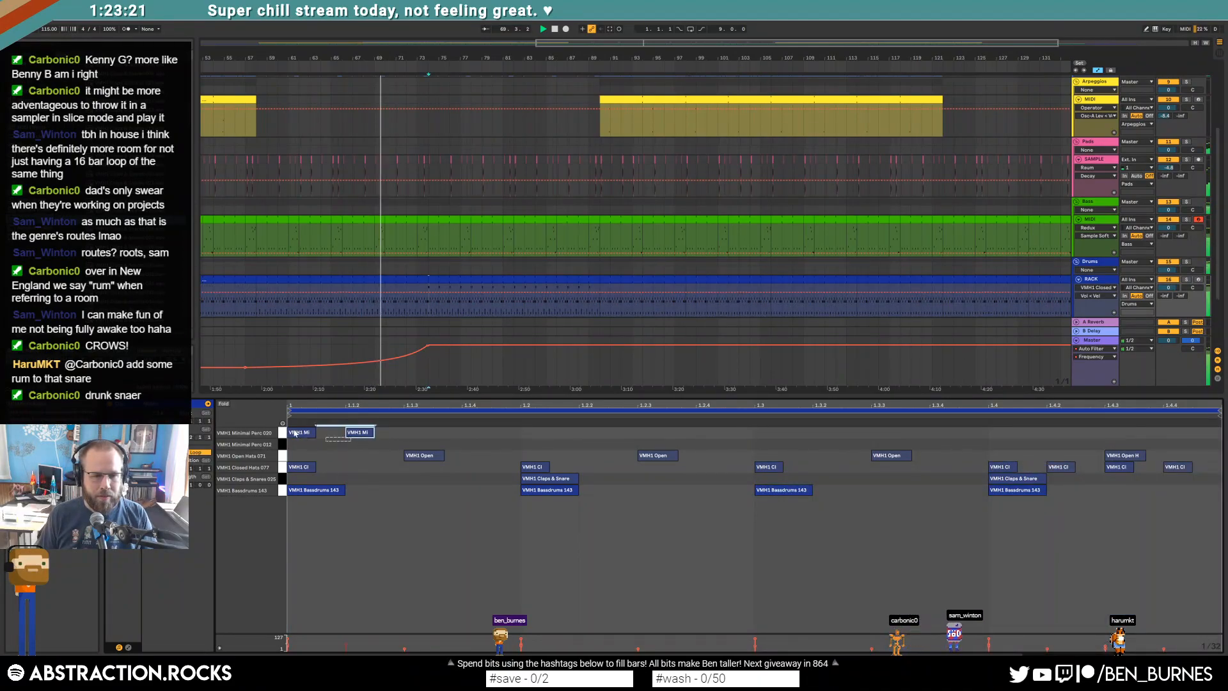
key("Down")
Step: Add Minimal Perc 012 notes at 1.2 and 1.2.2 and a Minimal Perc 020 note at 1.2.3, then duplicate the percussion pattern onto beats 3 and 4
double_click(534, 443)
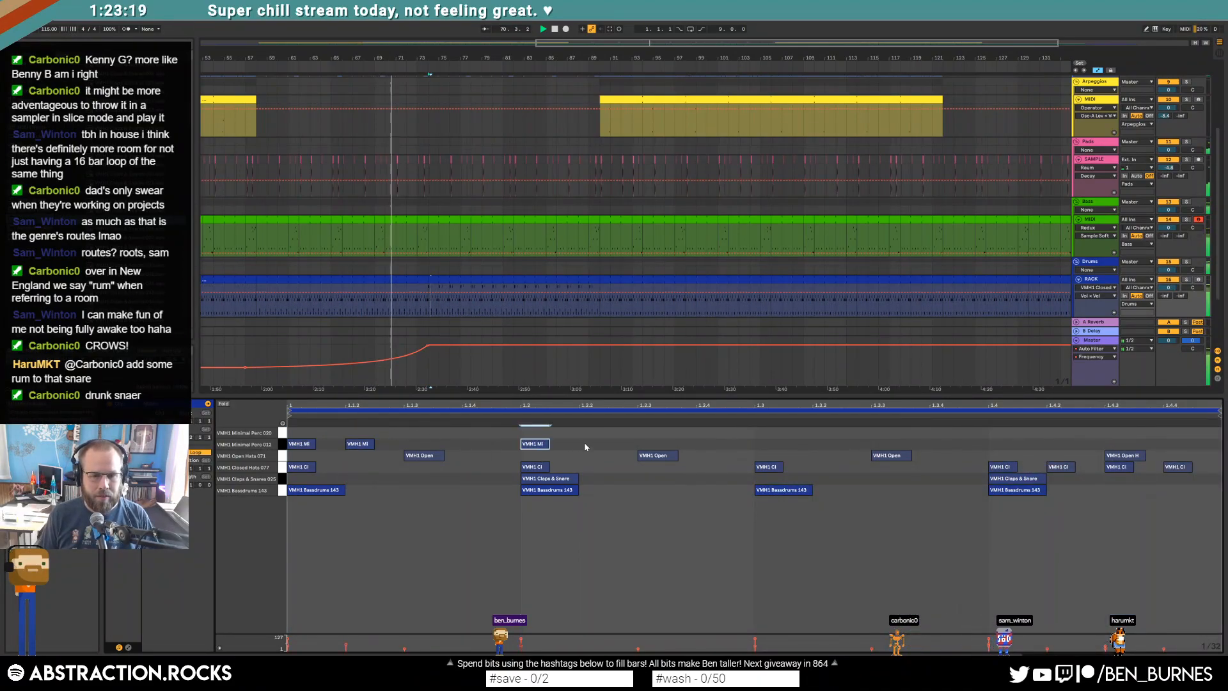
double_click(563, 443)
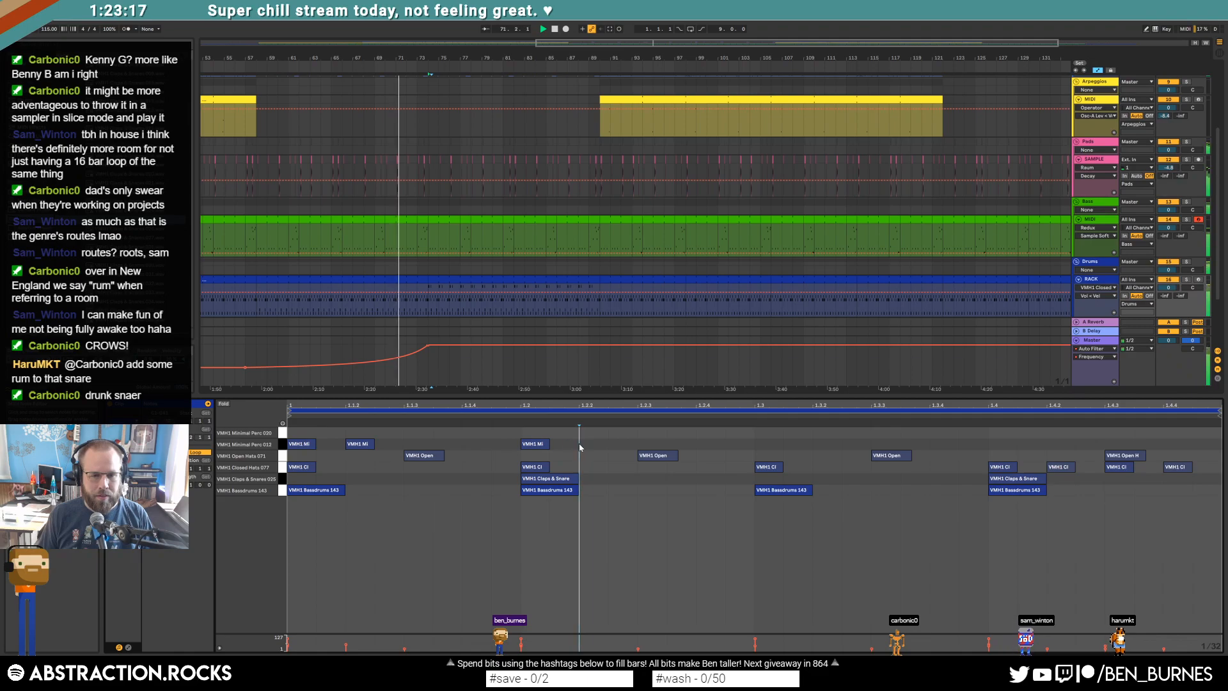
key("Right")
double_click(646, 430)
key("shift+Right")
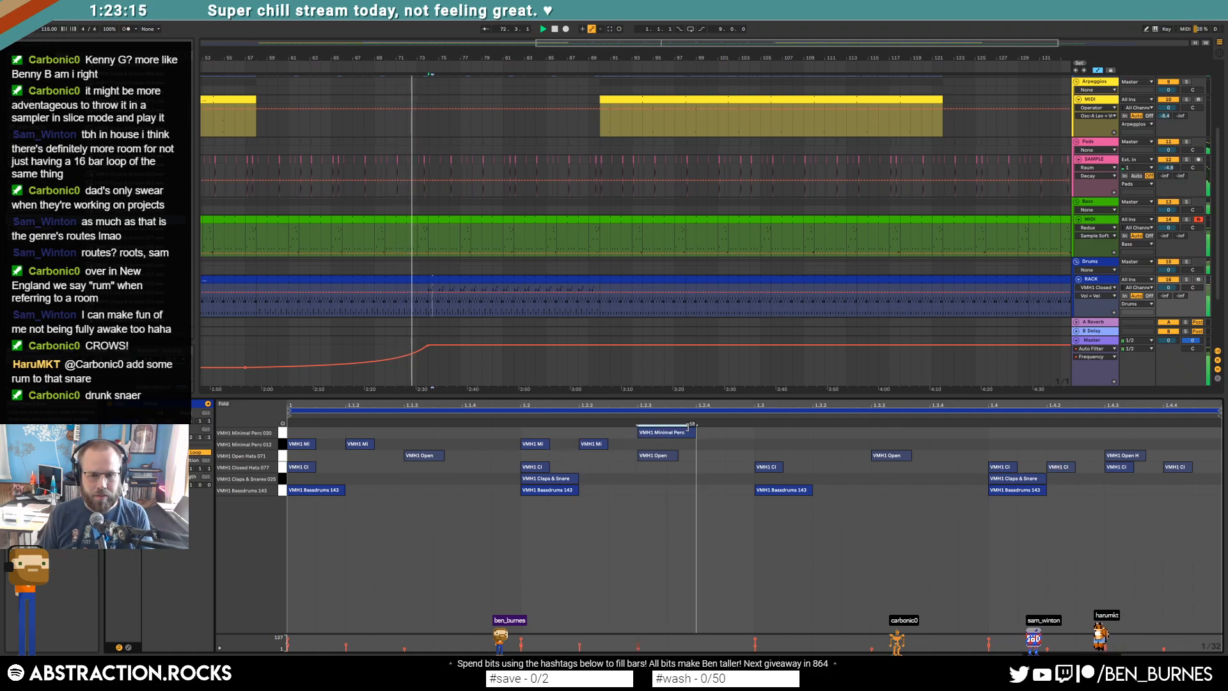
left_click_drag(752, 432, 295, 452)
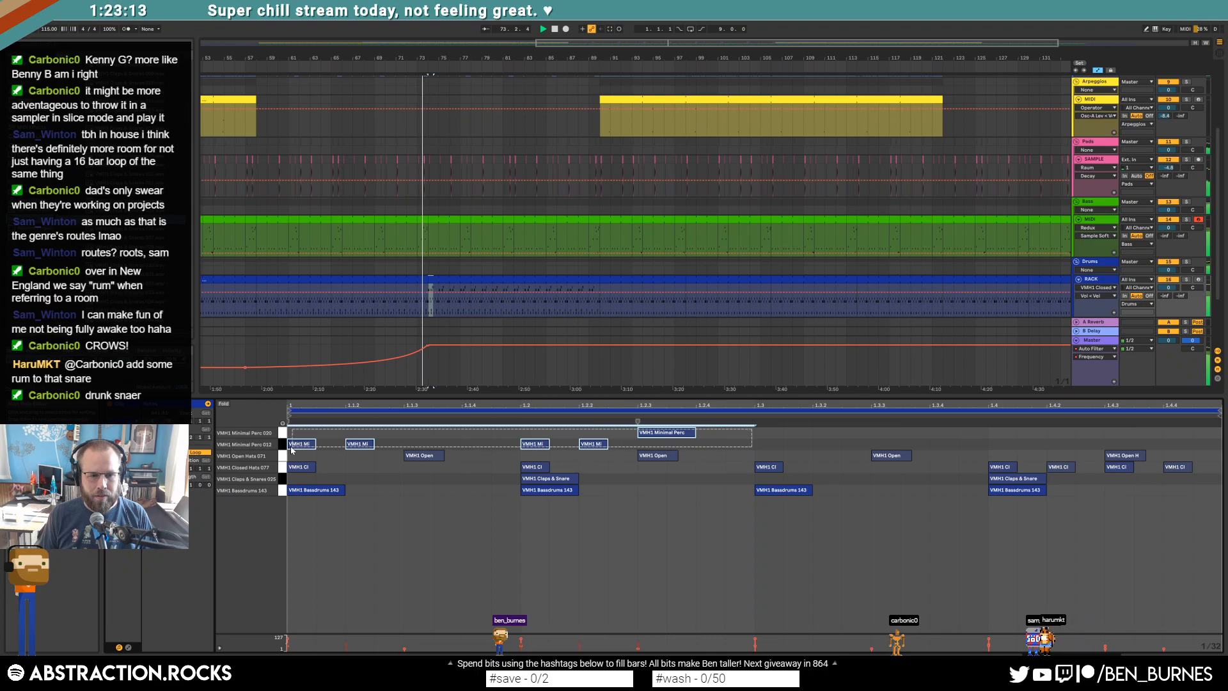
key("ctrl+d")
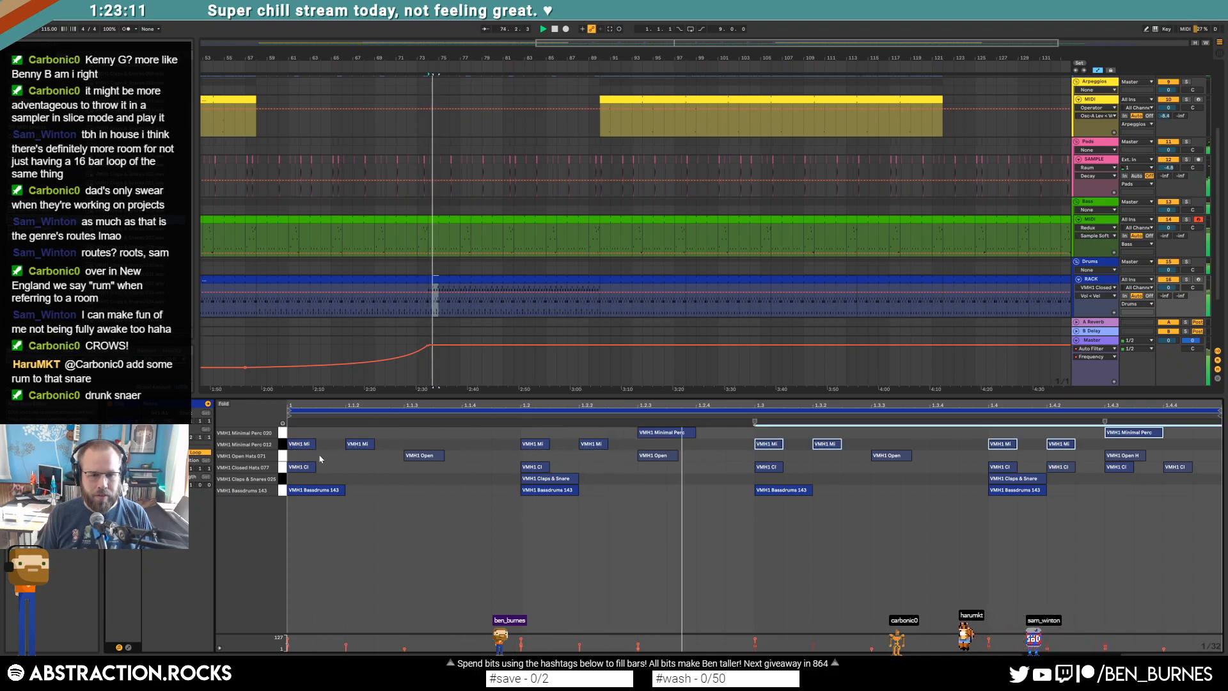
Step: Vary the first half by moving the beat 2 Minimal Perc 012 note to 1.1.4 and deleting the percussion notes at 1.2.2 and 1.2.3
key("space")
left_click(356, 444)
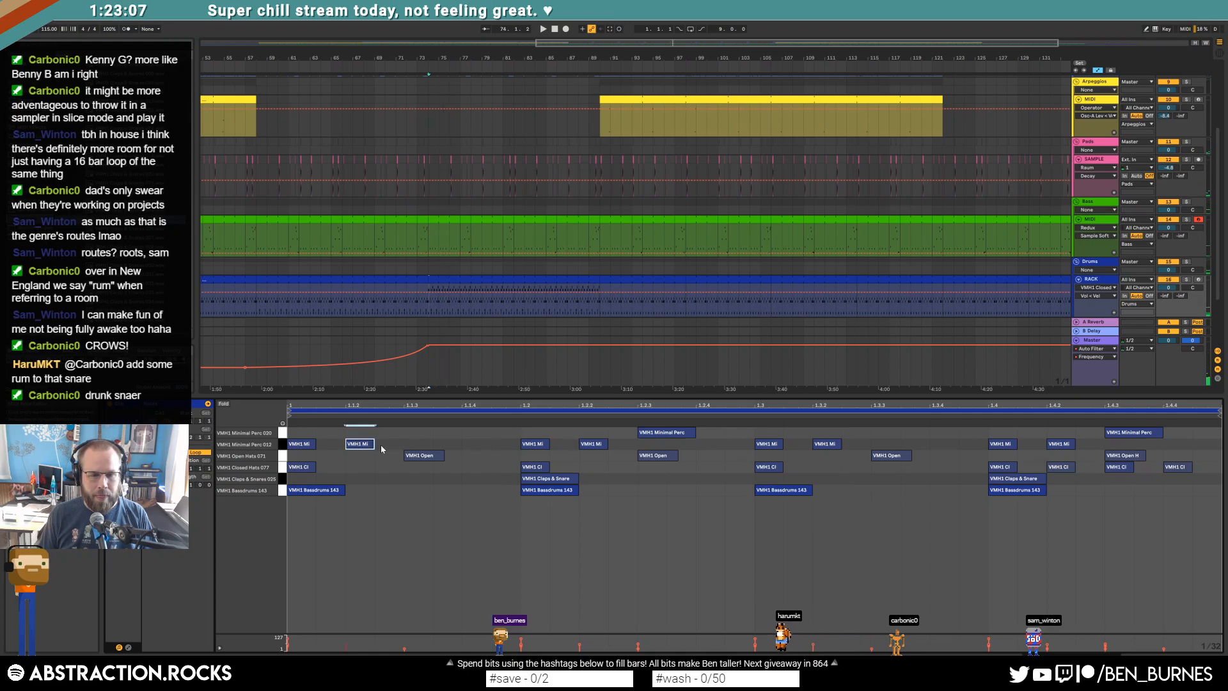
double_click(533, 448)
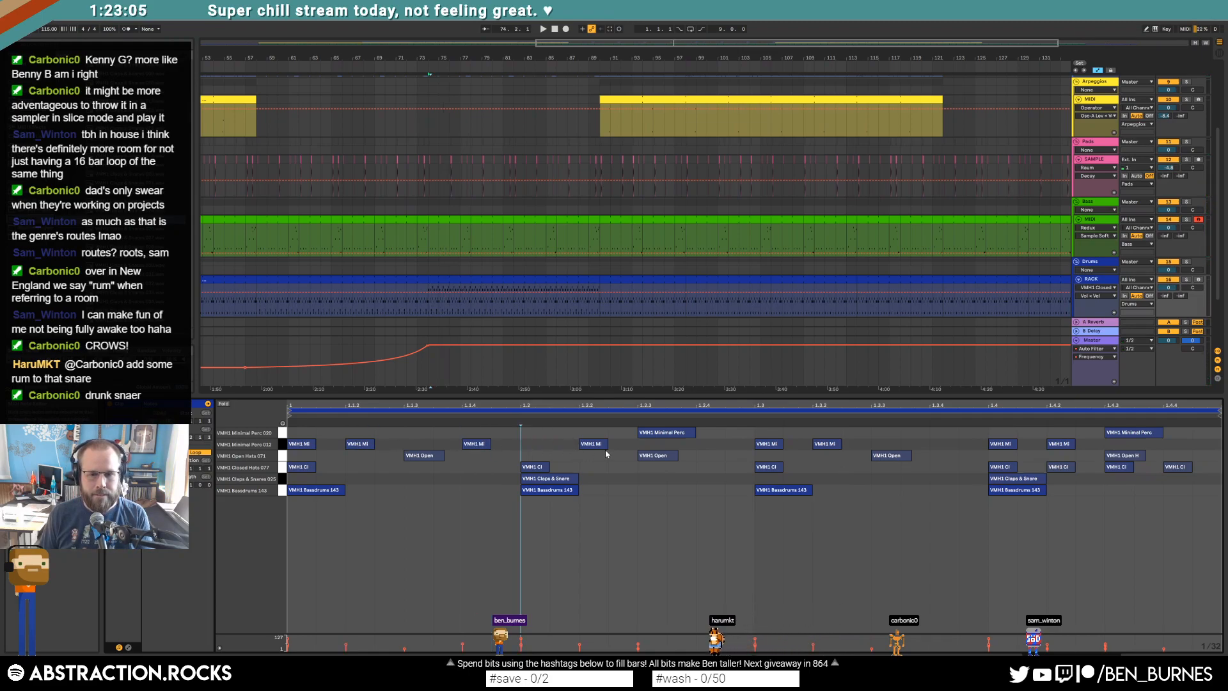
left_click(674, 435)
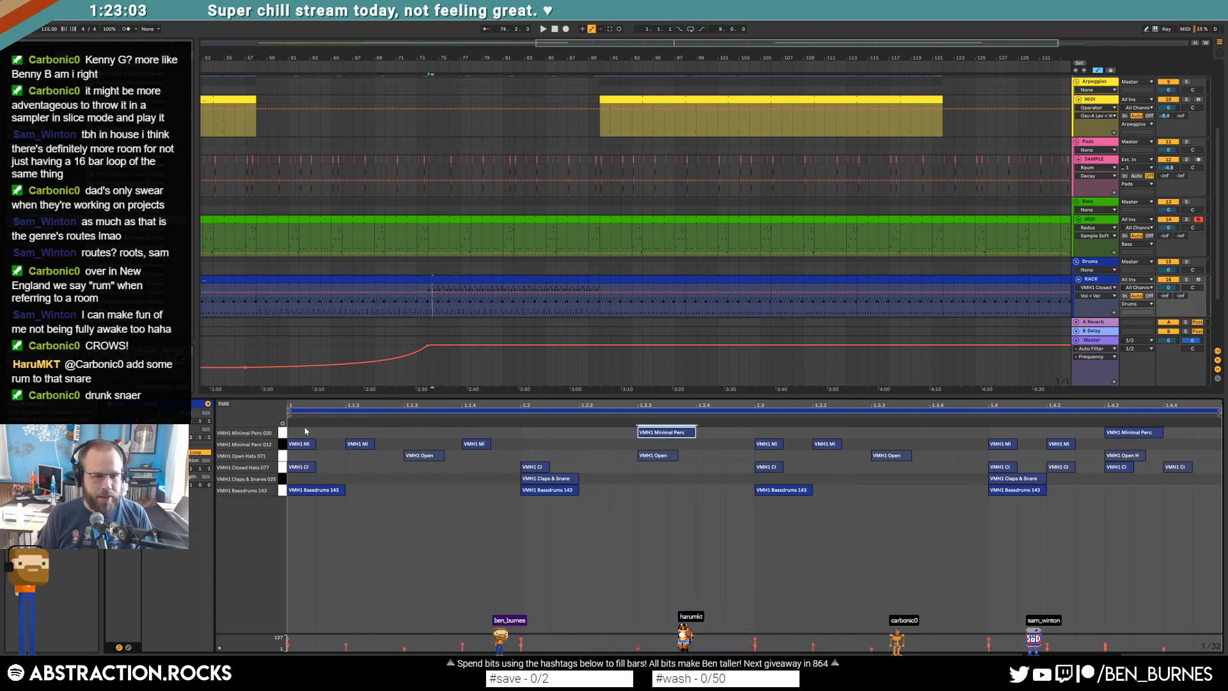
double_click(668, 435)
Step: Arm the CHAN1 track and record a short audio take starting at bar 147, after the end of the arrangement
key("shift+Tab")
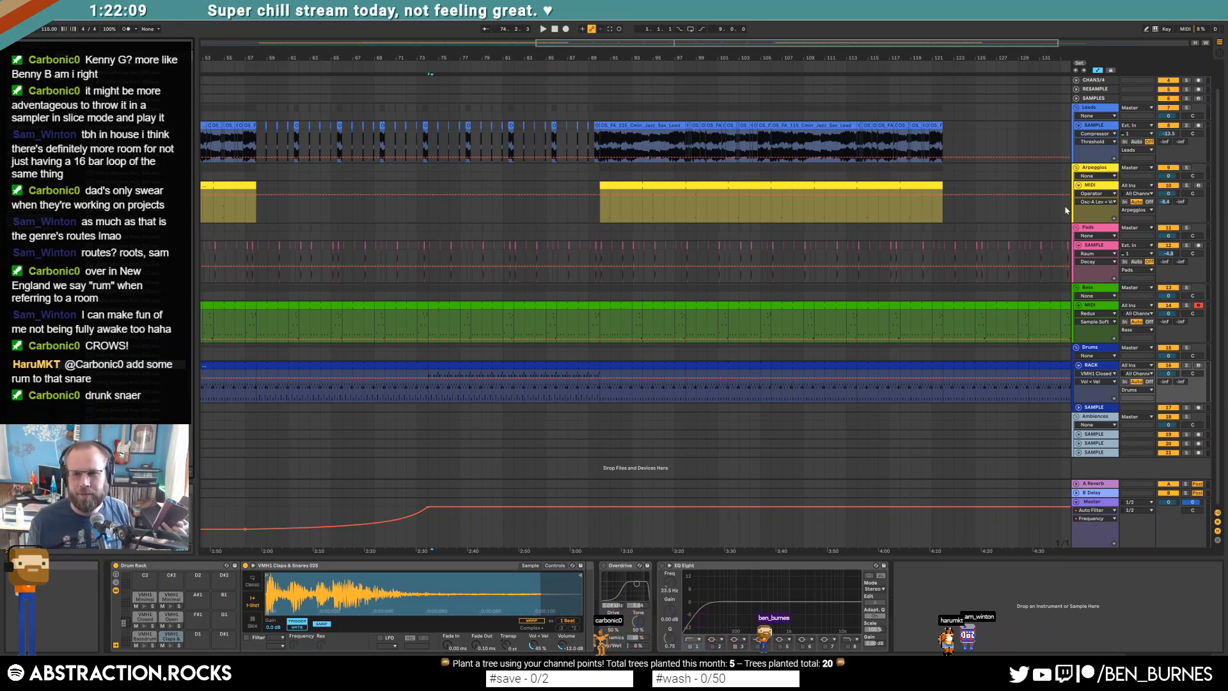
scroll(1097, 96, "up", 3)
left_click(1098, 88)
left_click(1199, 88)
double_click(798, 43)
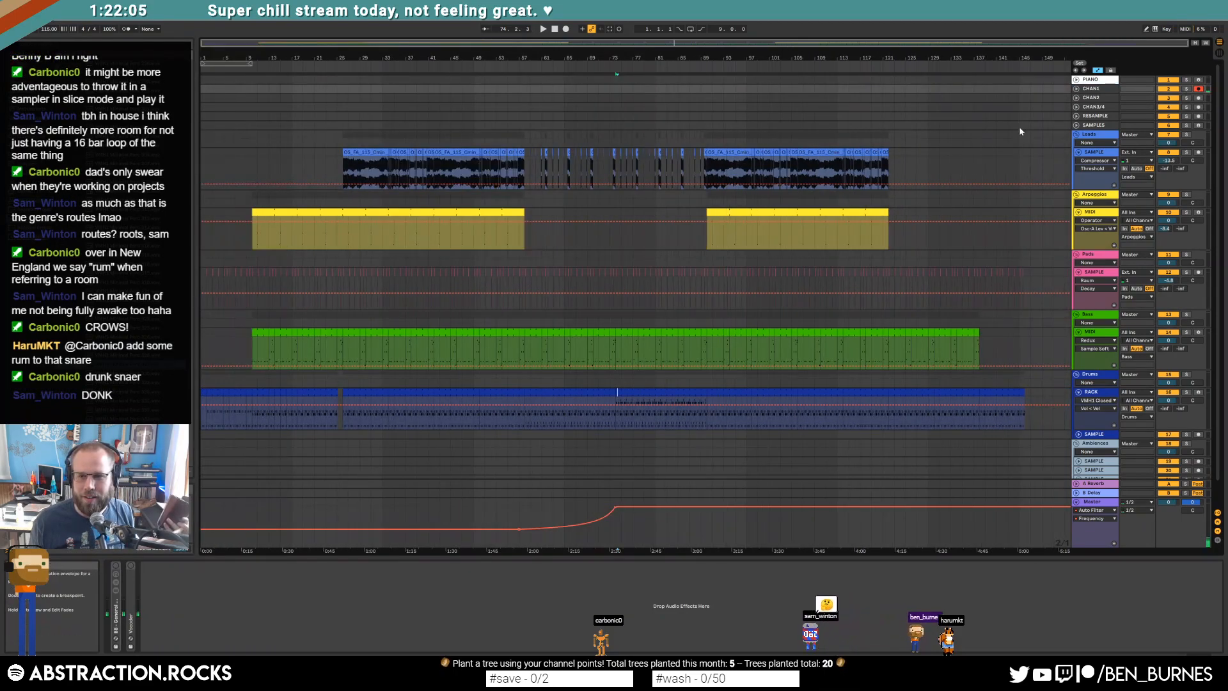
left_click(1031, 410)
left_click(1031, 91)
key("F9")
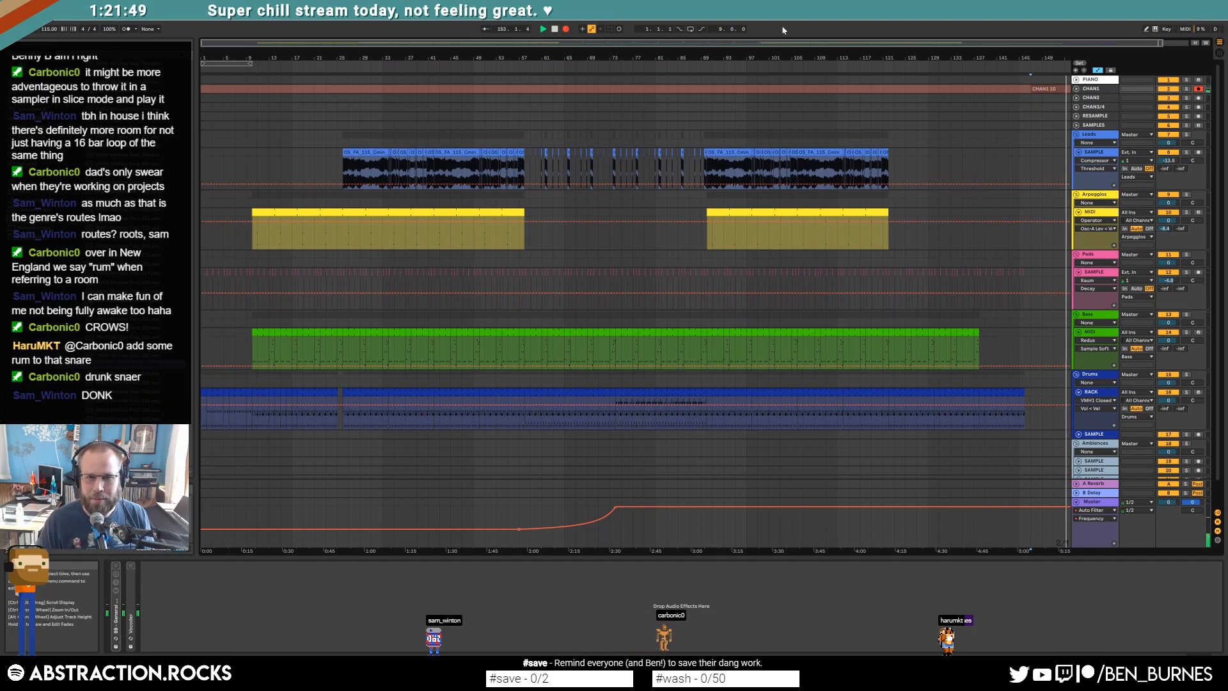
key("space")
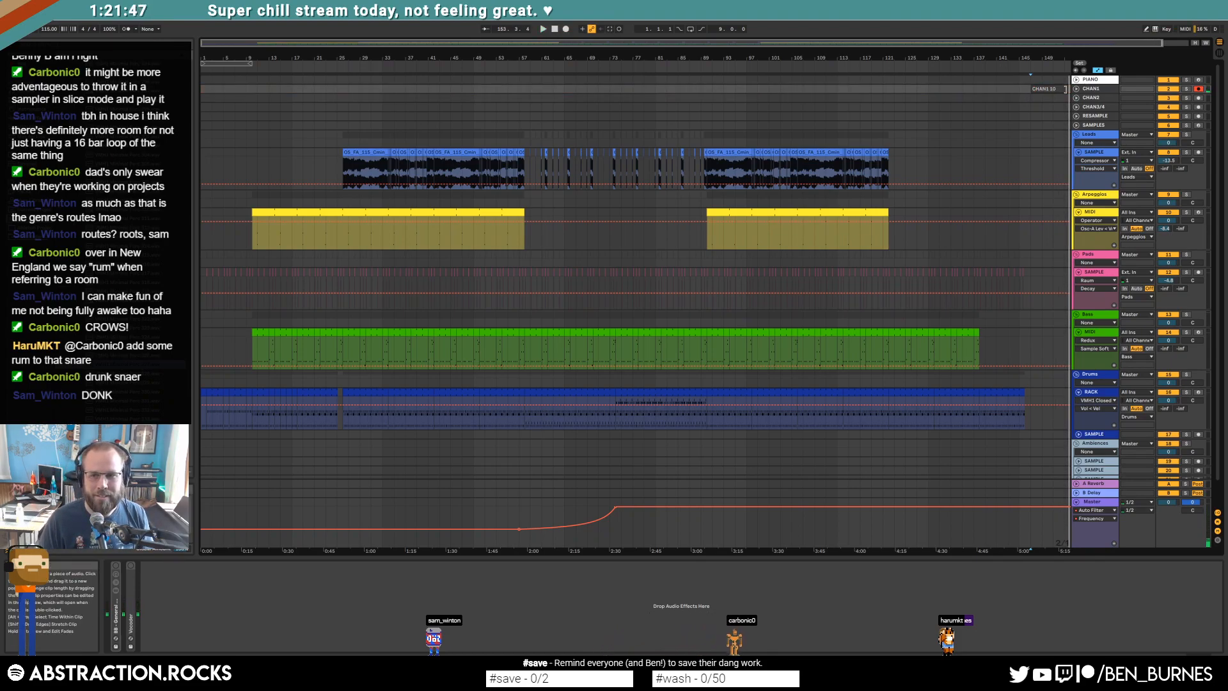
Step: Unfold the CHAN1 track, audition the recorded hits, and isolate the one at bar 148
left_click(1077, 89)
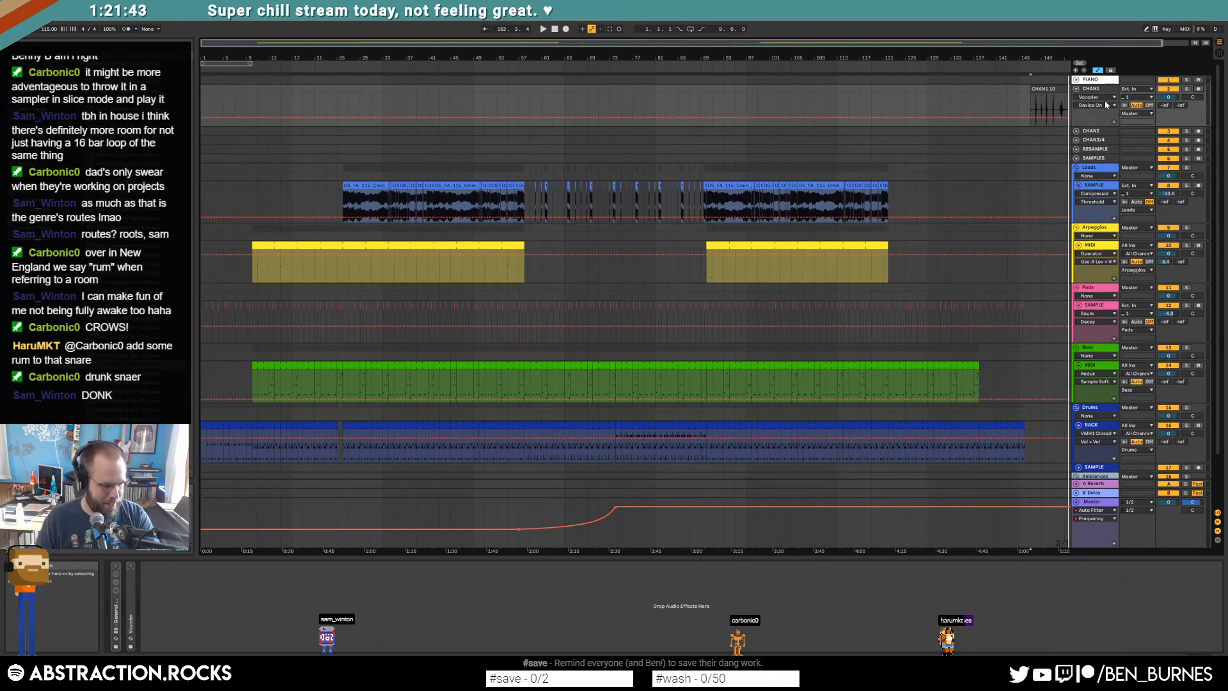
scroll(1061, 104, "up", 5)
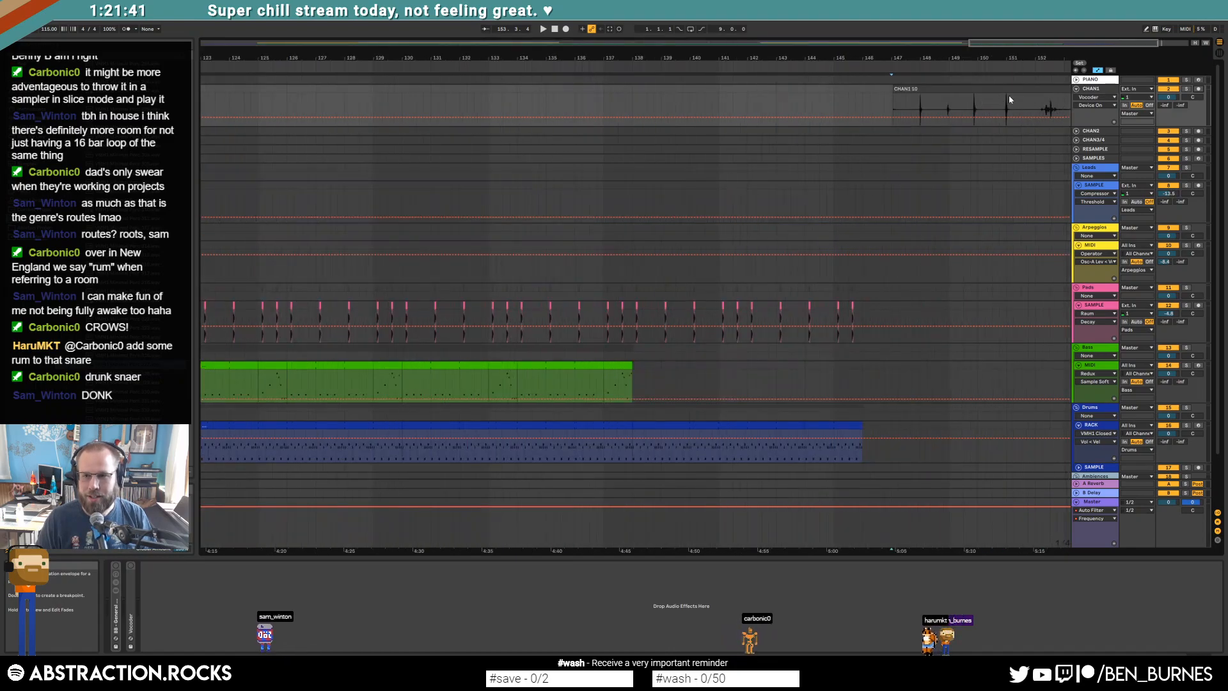
scroll(953, 101, "up", 3)
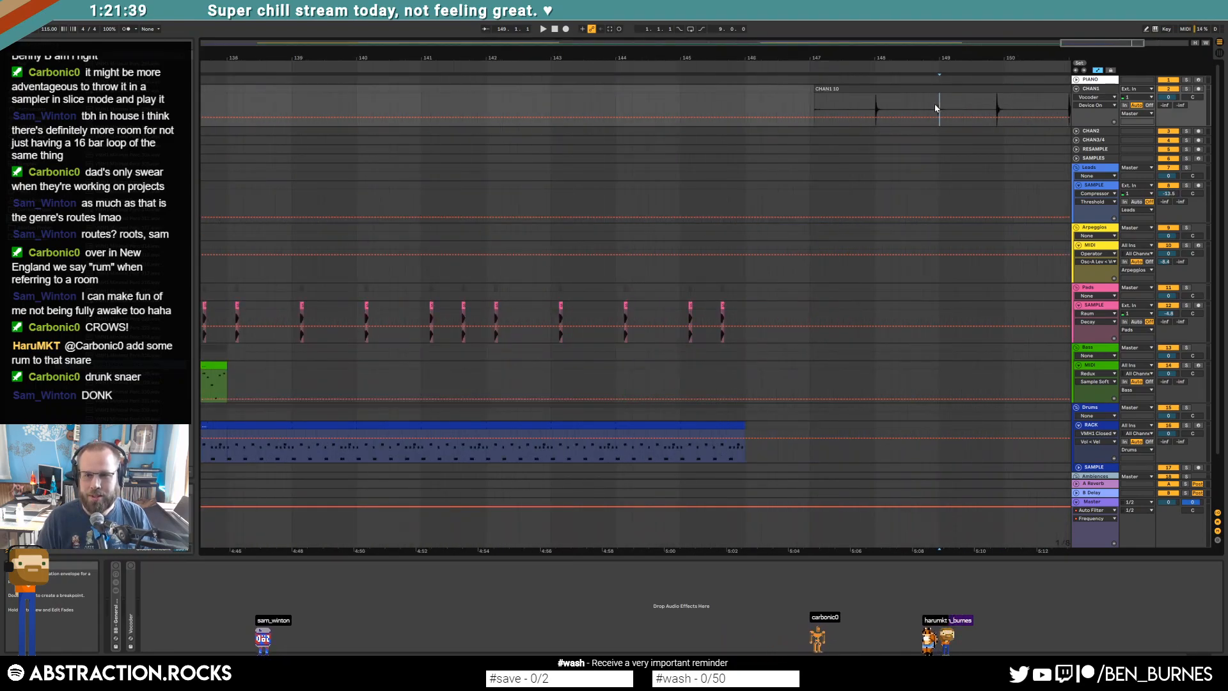
key("space")
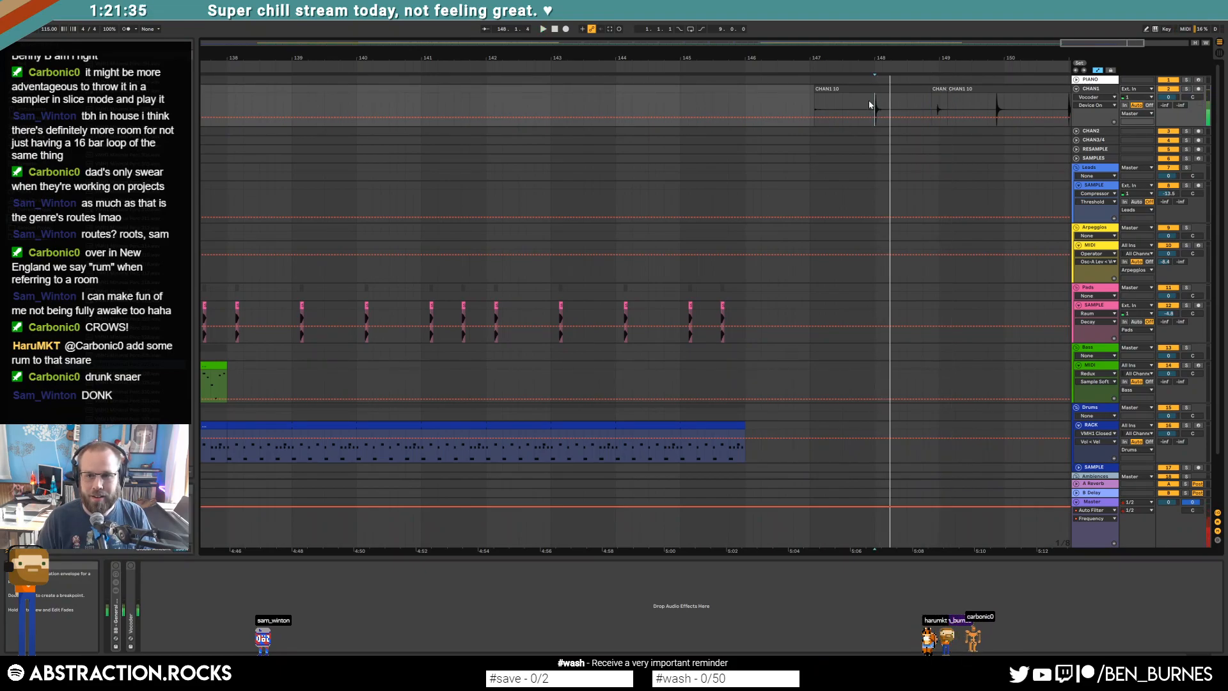
scroll(877, 109, "up", 5)
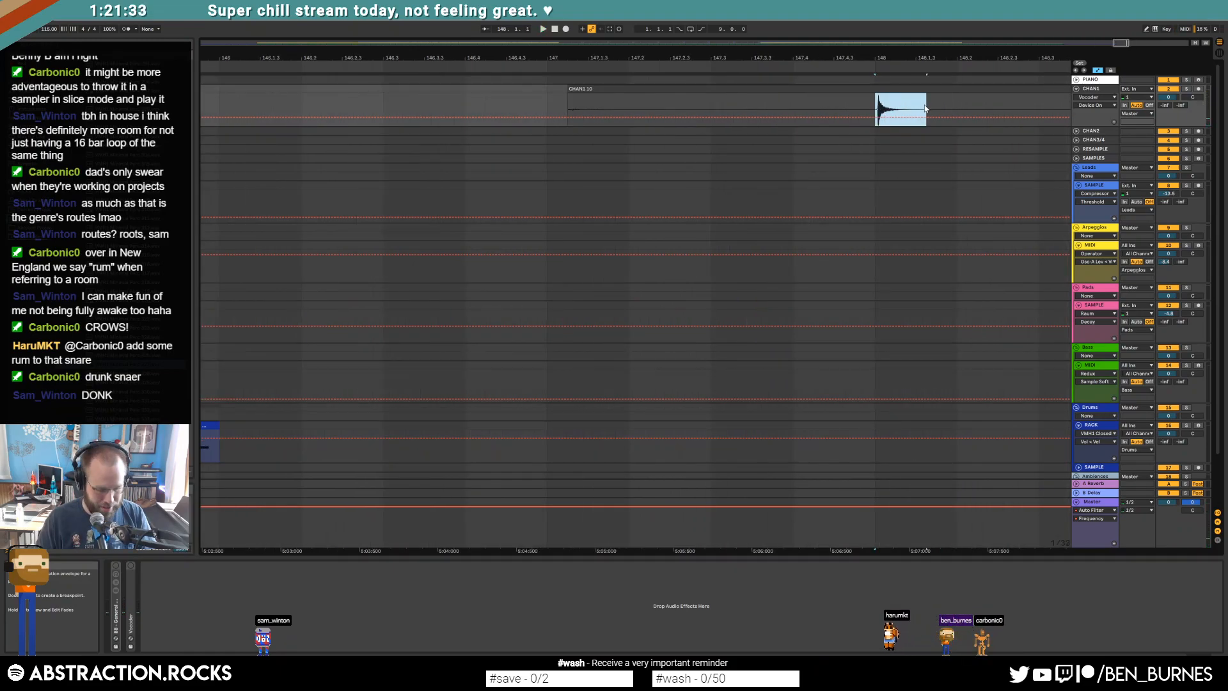
Step: Trim the start of the isolated CHAN1 hit to its transient and consolidate it into its own clip
double_click(911, 97)
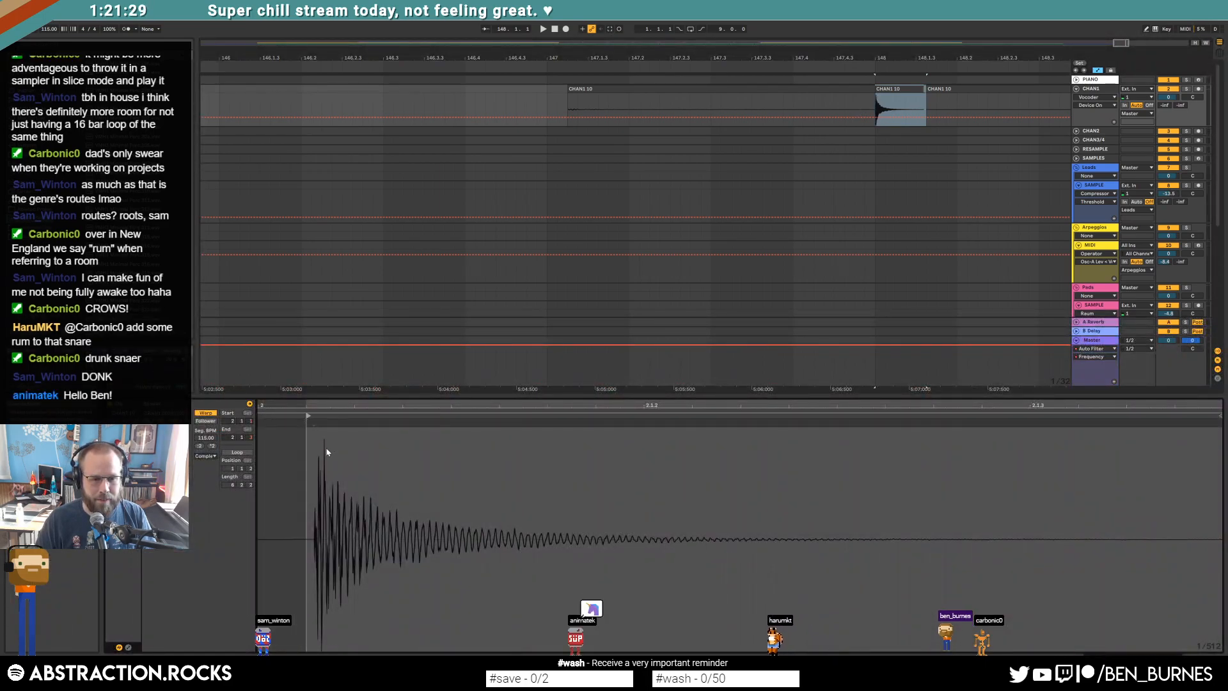
left_click_drag(306, 417, 314, 421)
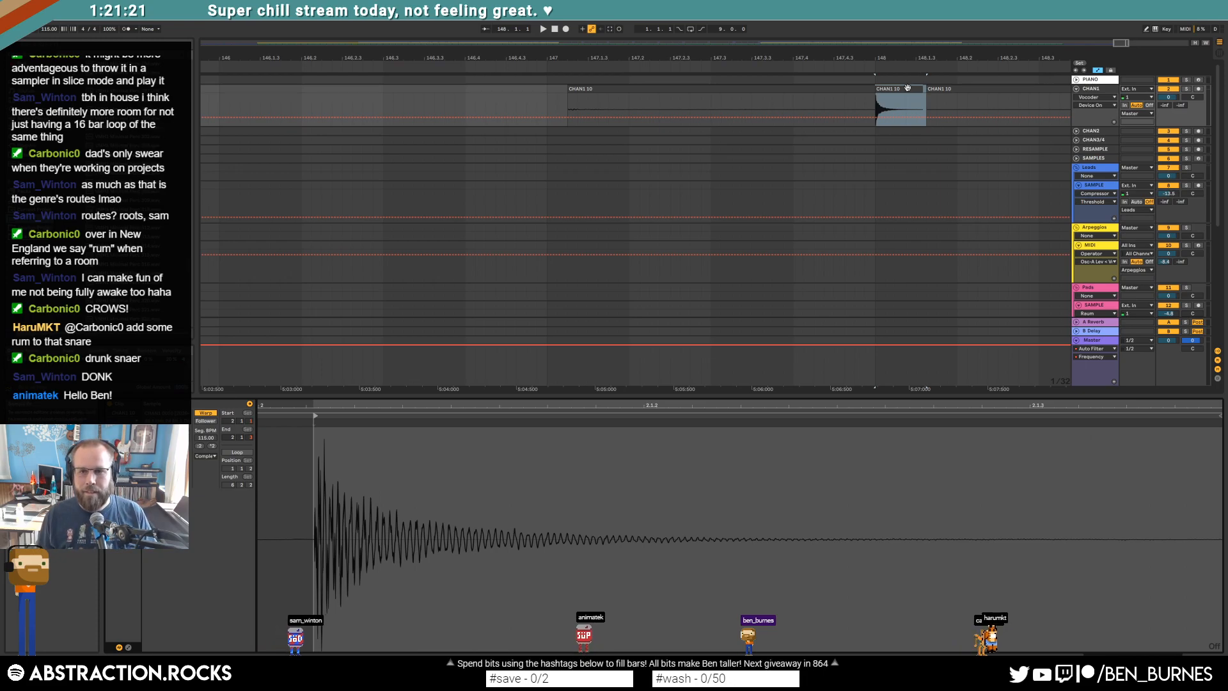
double_click(911, 123)
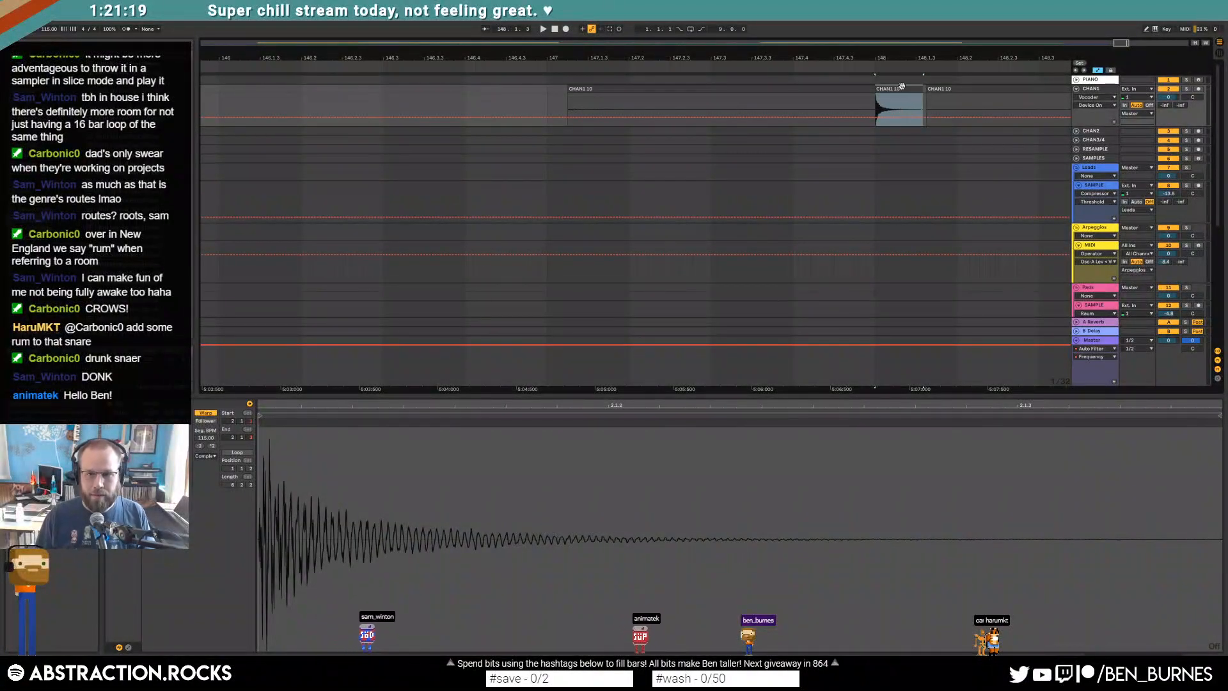
key("ctrl+j")
key("w")
Step: Load the clip cut from the CHAN1 recording near bar 148 onto the empty C2 pad of the drum rack
scroll(926, 221, "down", 3)
scroll(964, 217, "up", 3)
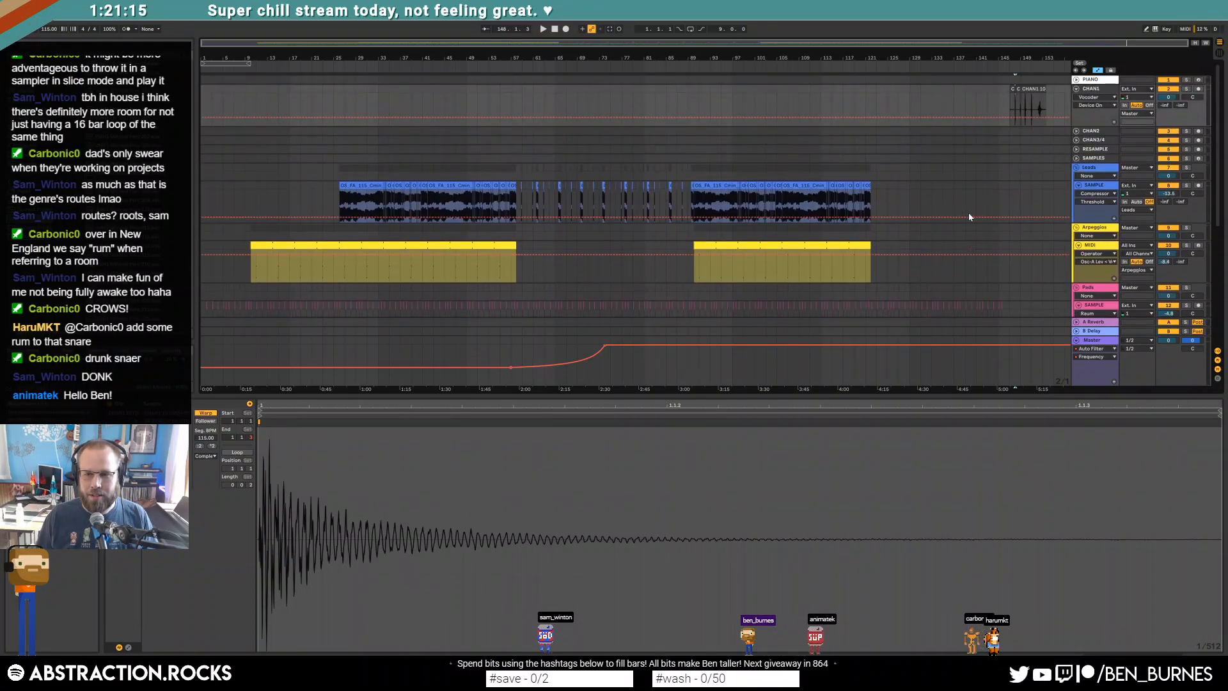
key("shift+Tab")
left_click(1087, 444)
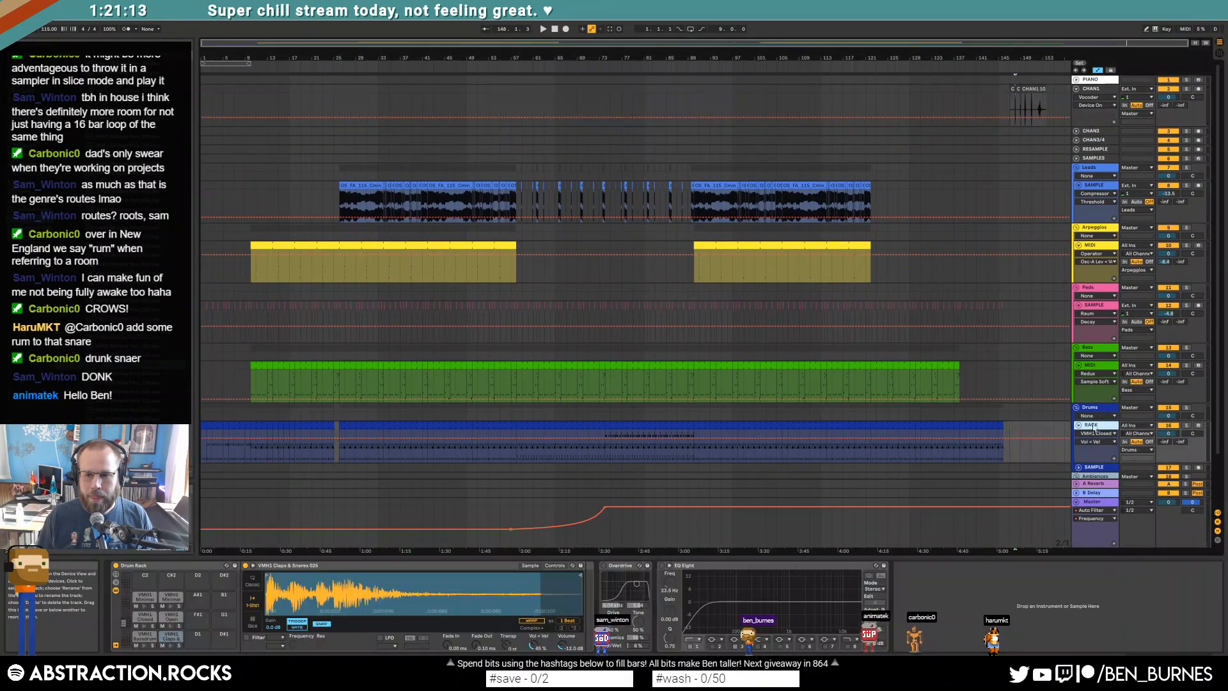
left_click_drag(1018, 89, 186, 607)
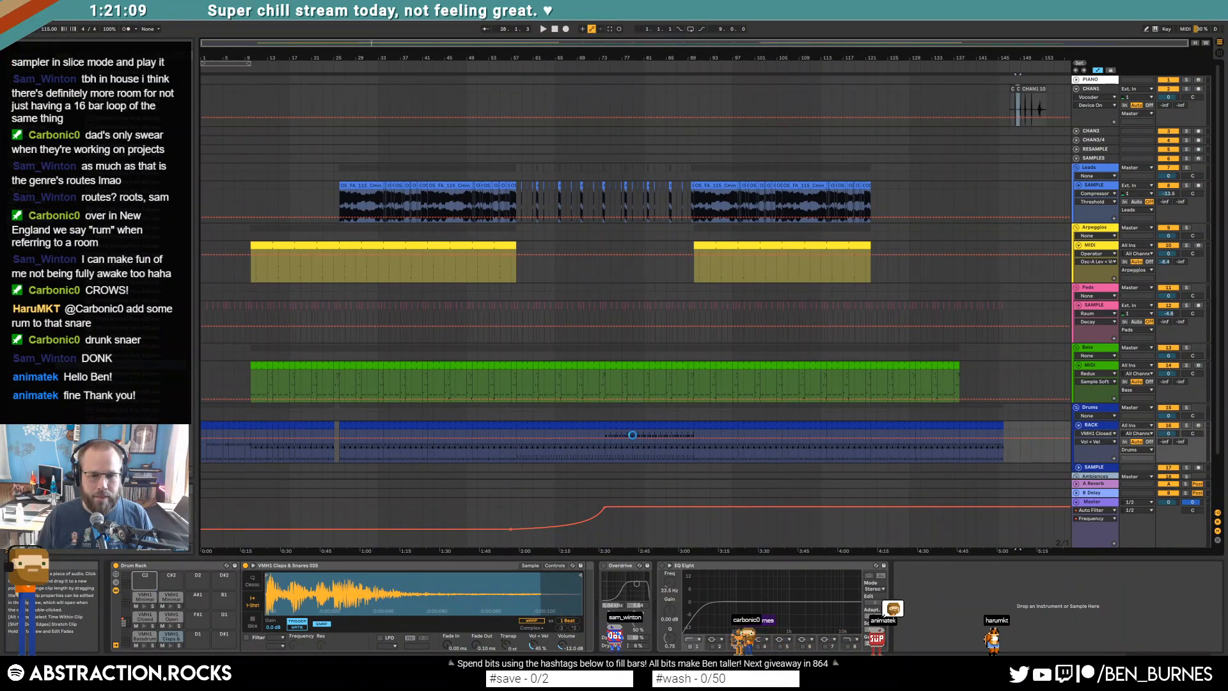
Step: Add notes for the CHAN1 sample on all four beats of the drum clip starting at bar 74, and audition them
left_click(656, 424)
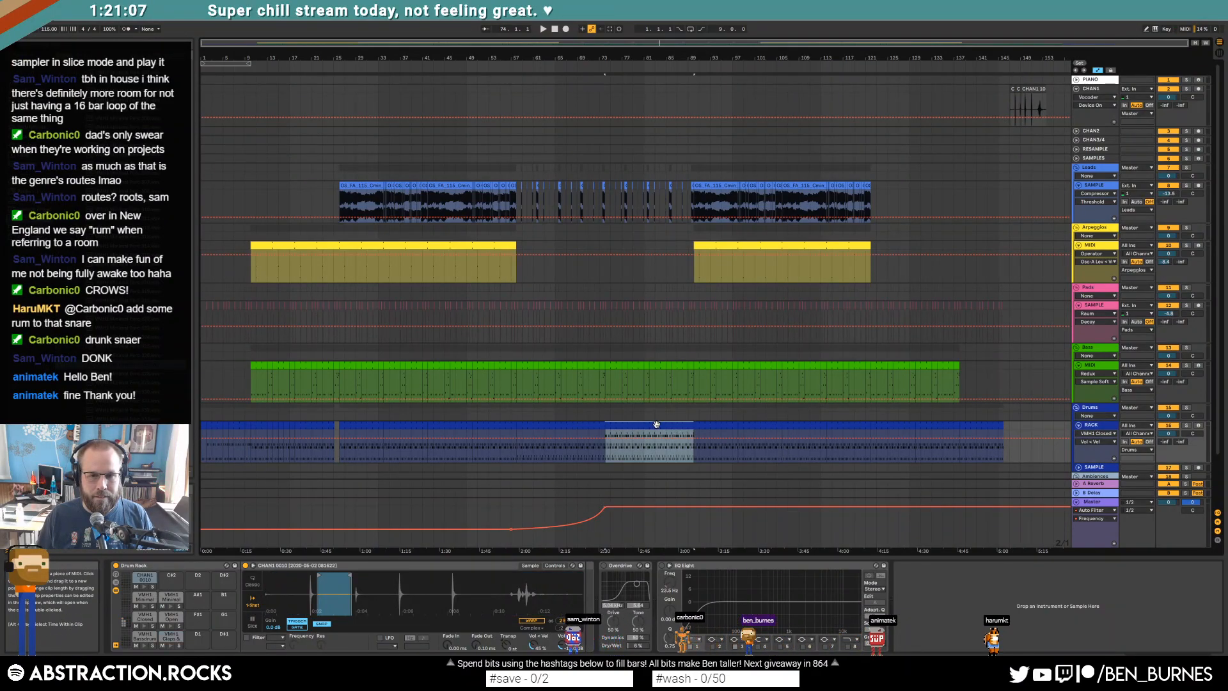
double_click(657, 424)
left_click_drag(319, 433, 351, 426)
key("ctrl+d")
key("ctrl+d")
key("ctrl+d")
key("space")
left_click(284, 433)
left_click_drag(314, 433, 314, 426)
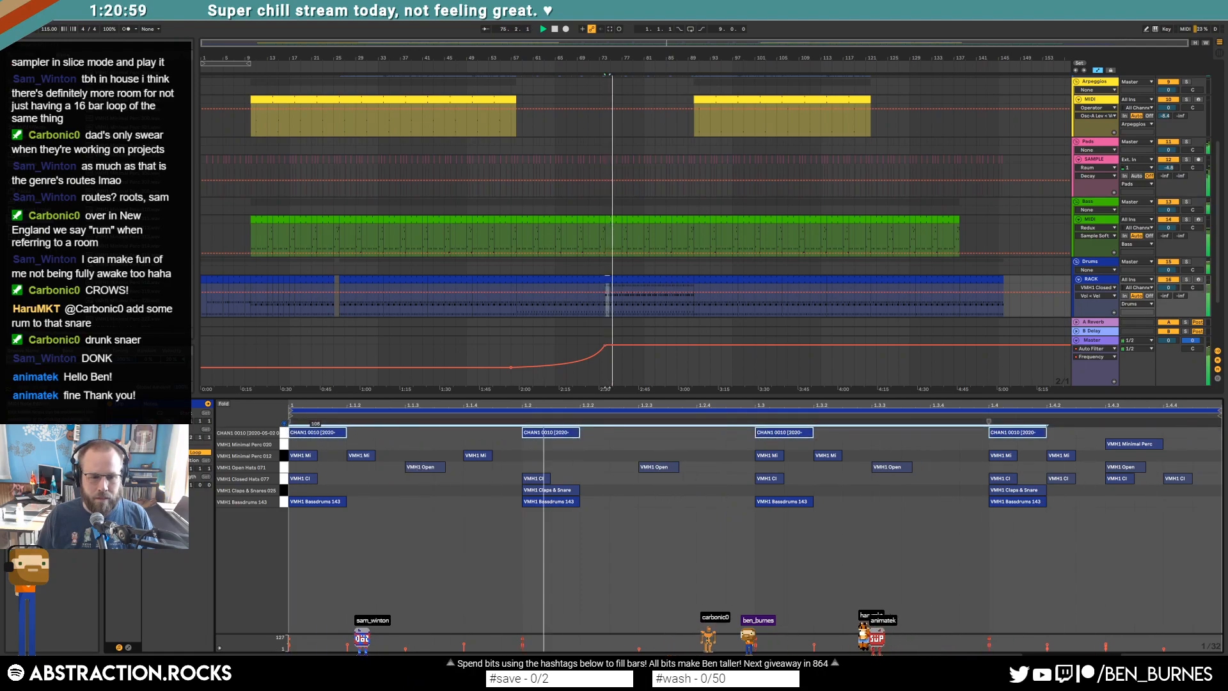
key("space")
Step: Narrow the CHAN1 sample's playback region to a single short hit starting at its transient, and audition it in the drum clip at bar 74
key("shift+Tab")
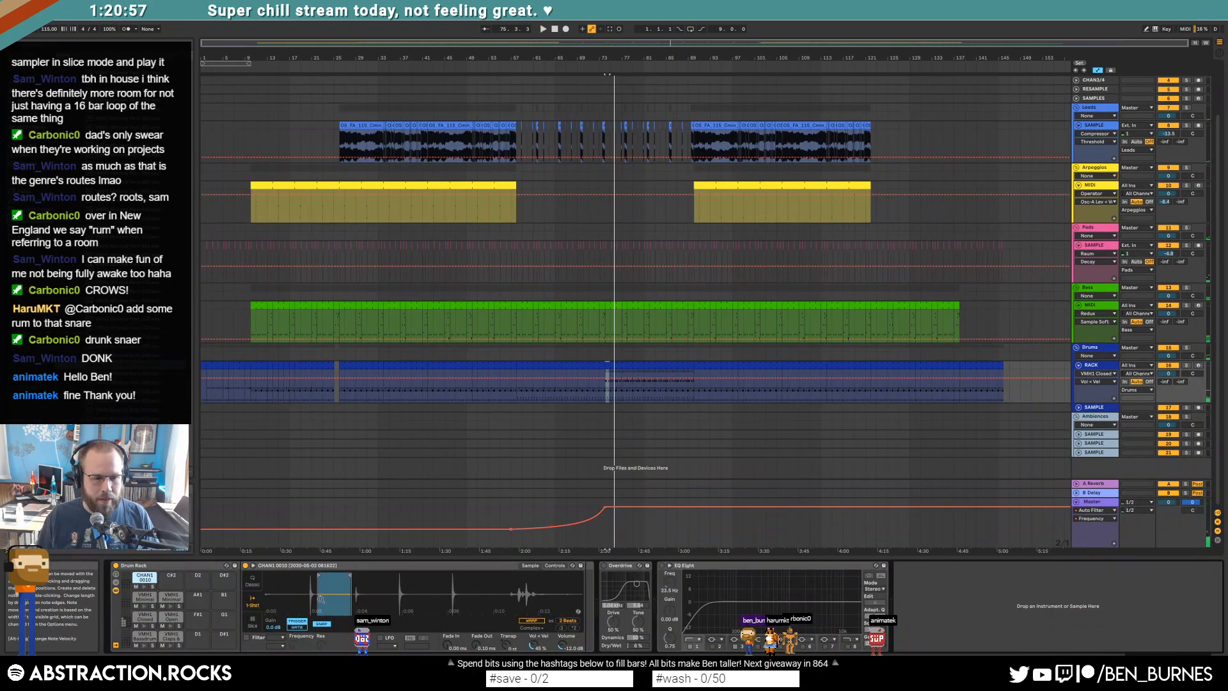
left_click_drag(318, 599, 429, 631)
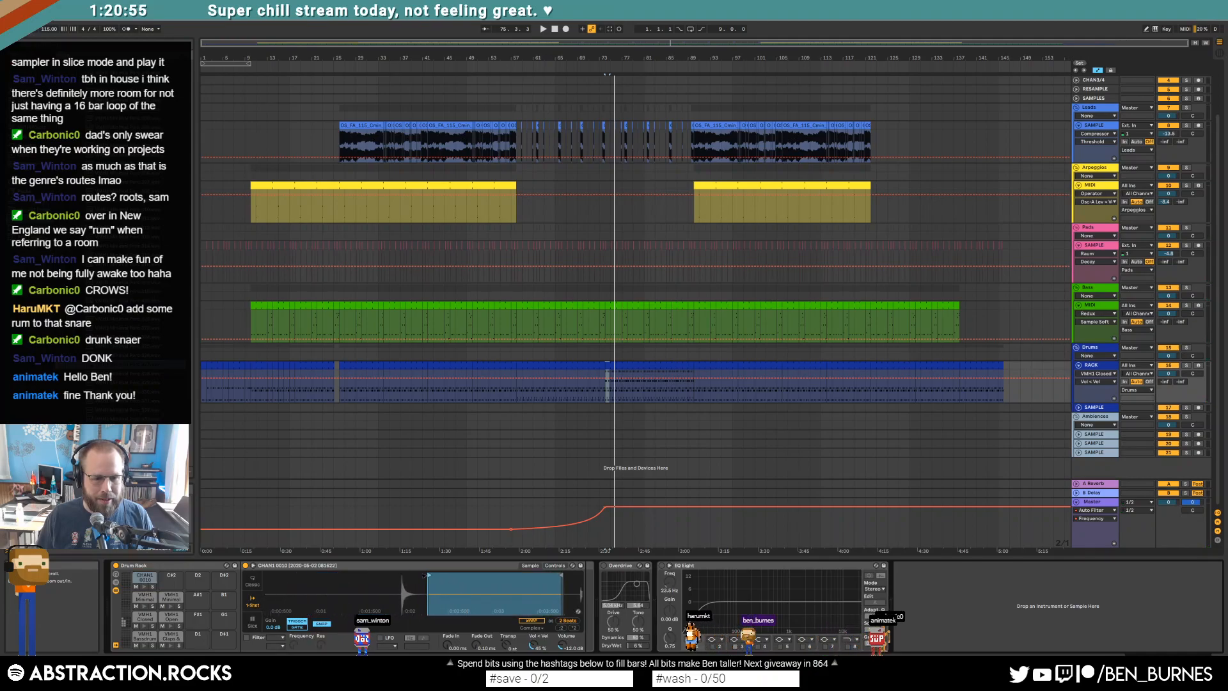
left_click_drag(427, 575, 402, 576)
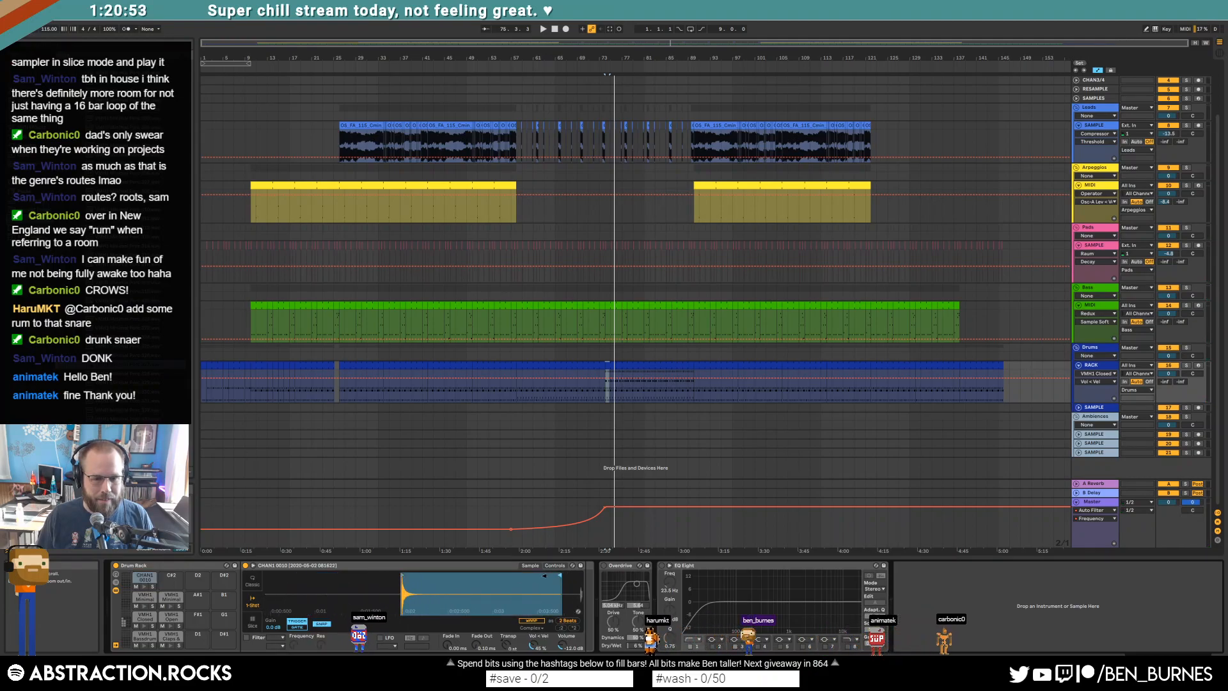
left_click_drag(561, 575, 427, 575)
left_click(144, 590)
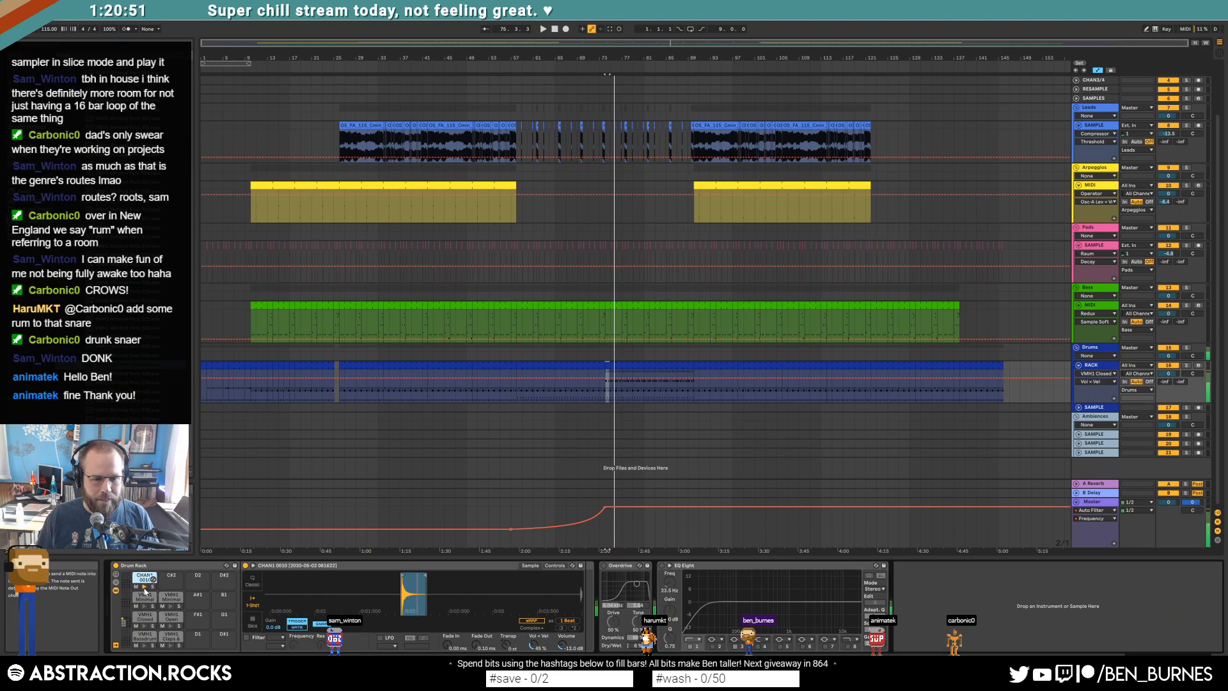
key("space")
double_click(620, 365)
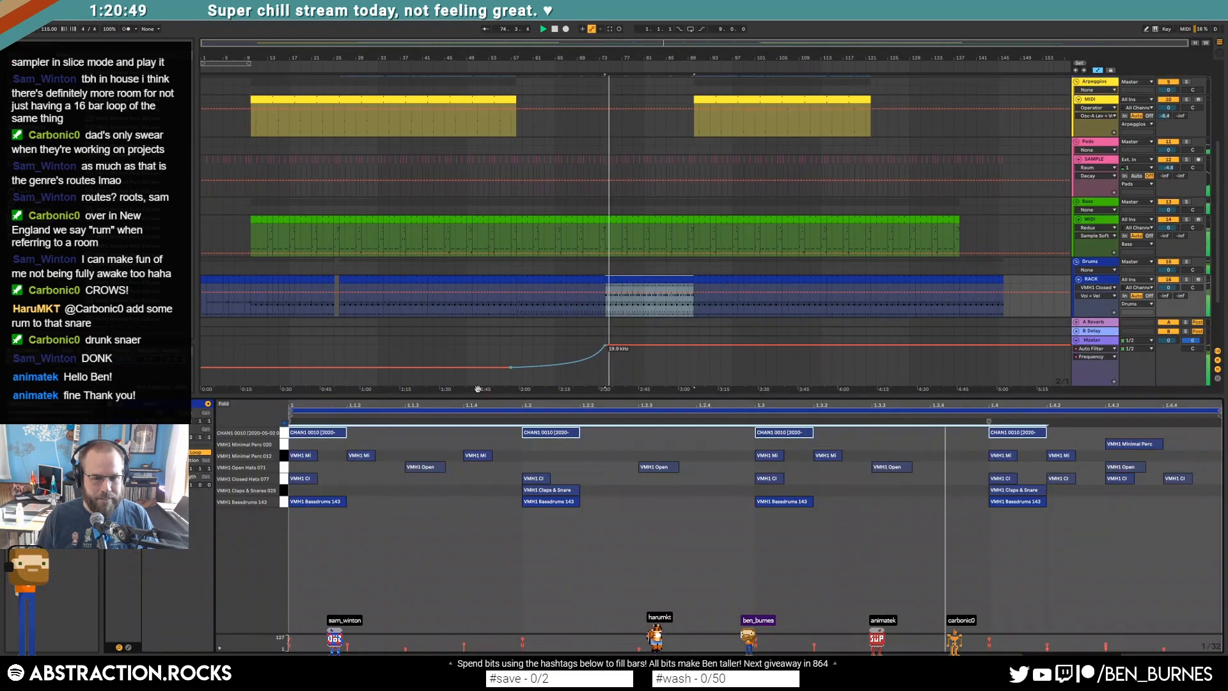
Step: Examine the audio driver and device settings in the preferences, and close them again
left_click_drag(303, 433, 303, 435)
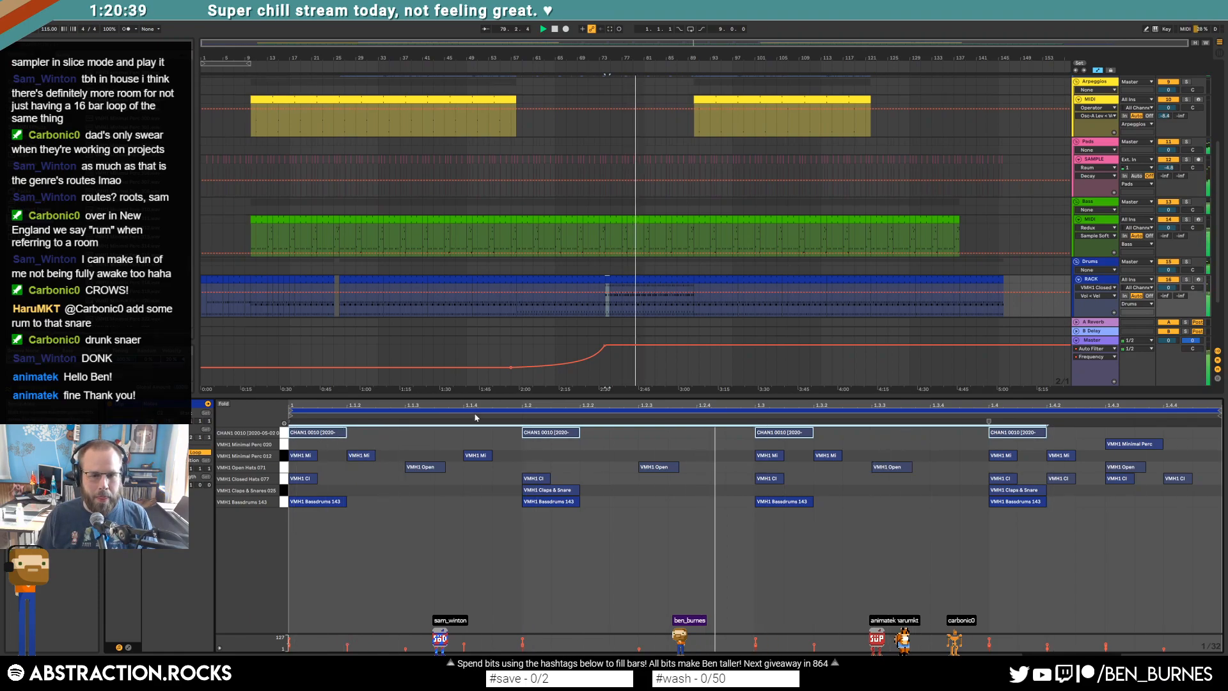
key("shift+Tab")
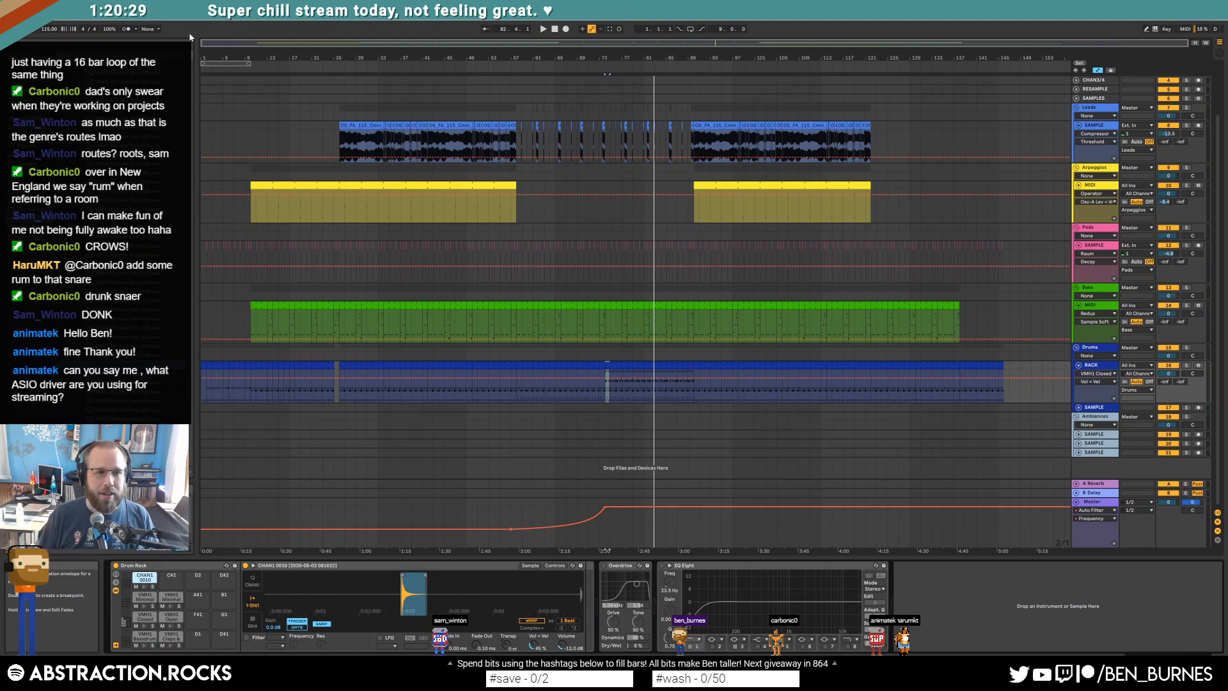
left_click(80, 12)
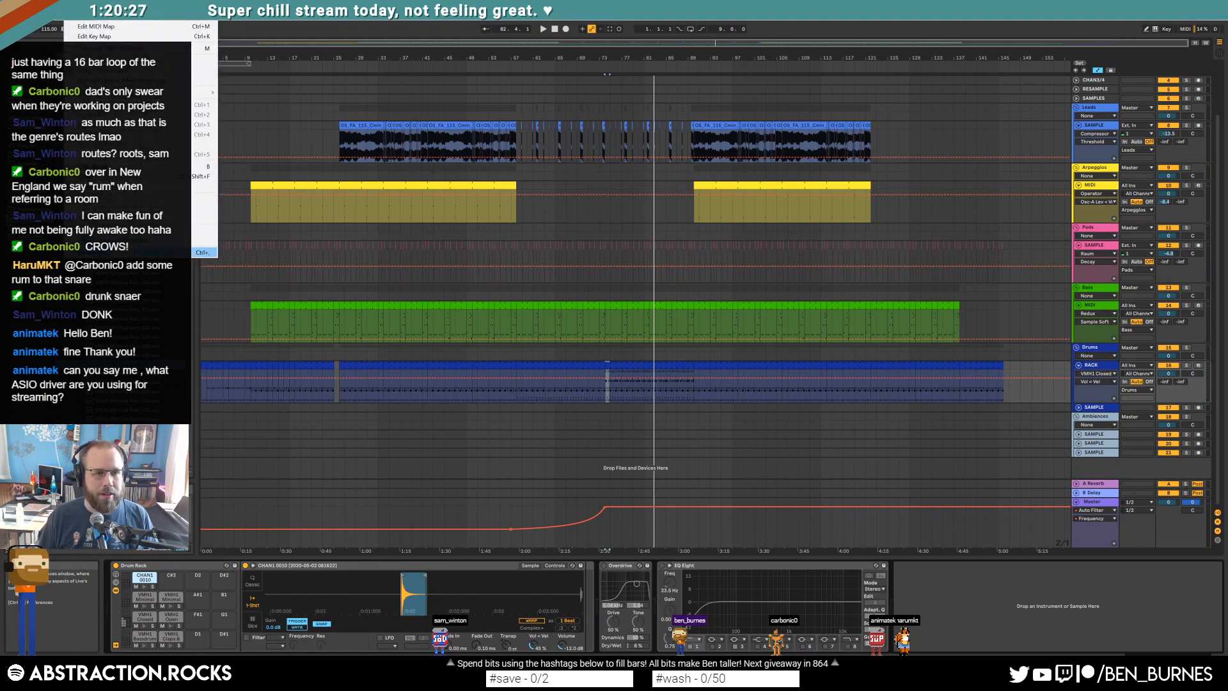
left_click(136, 253)
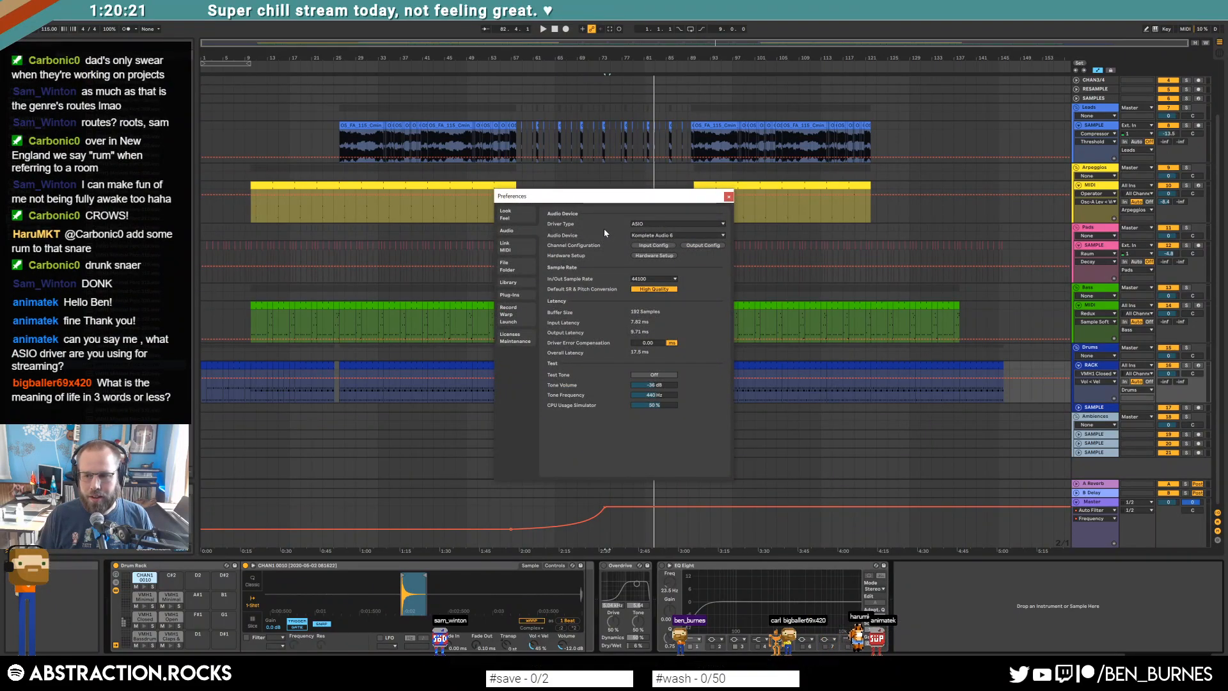
left_click(728, 197)
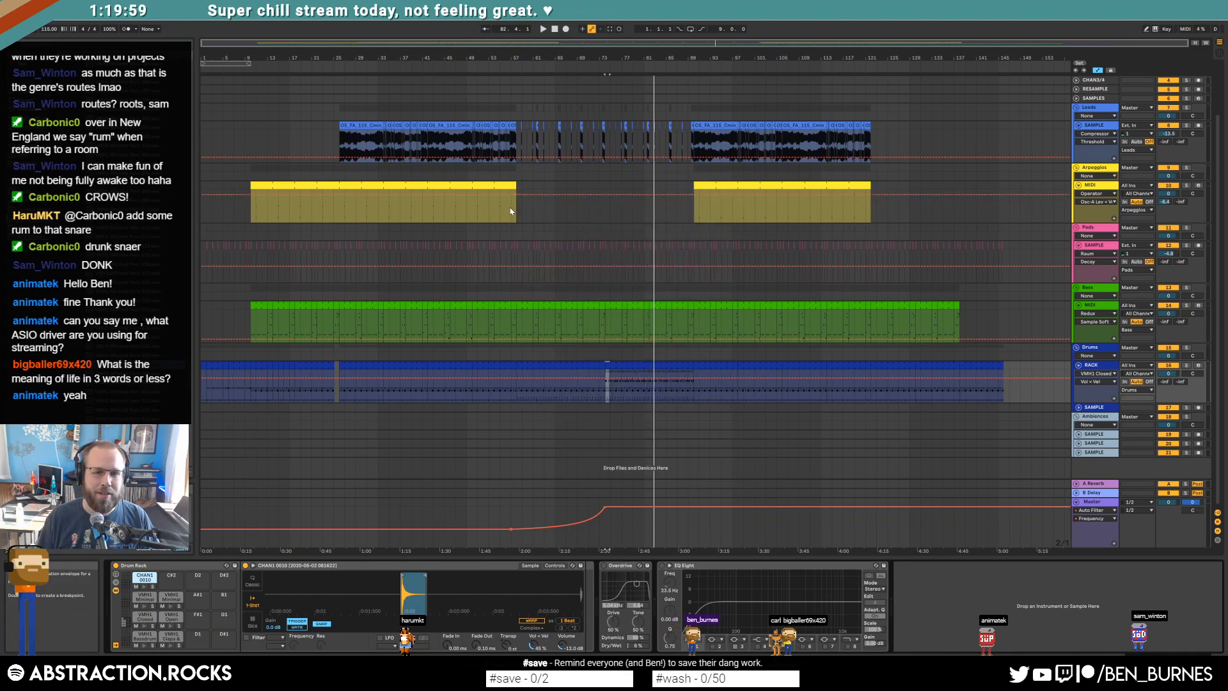
Step: Hide the automation in the arrangement and audition the song from bar 53
left_click(522, 192)
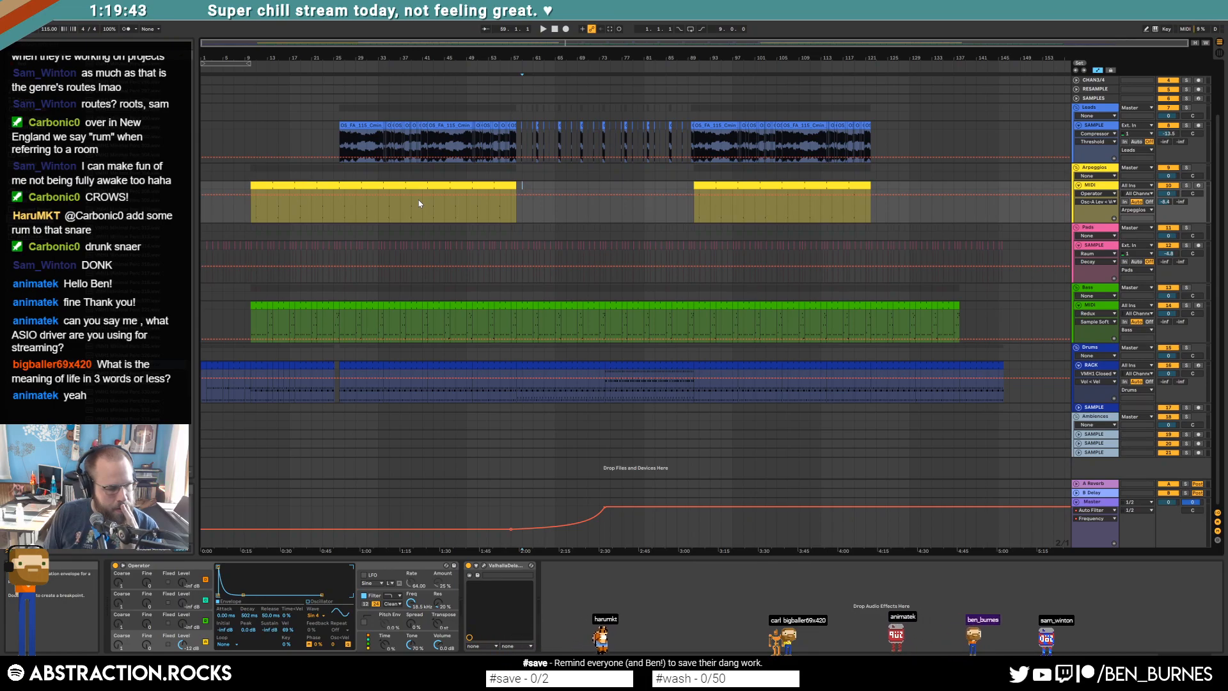
key("a")
left_click(489, 201)
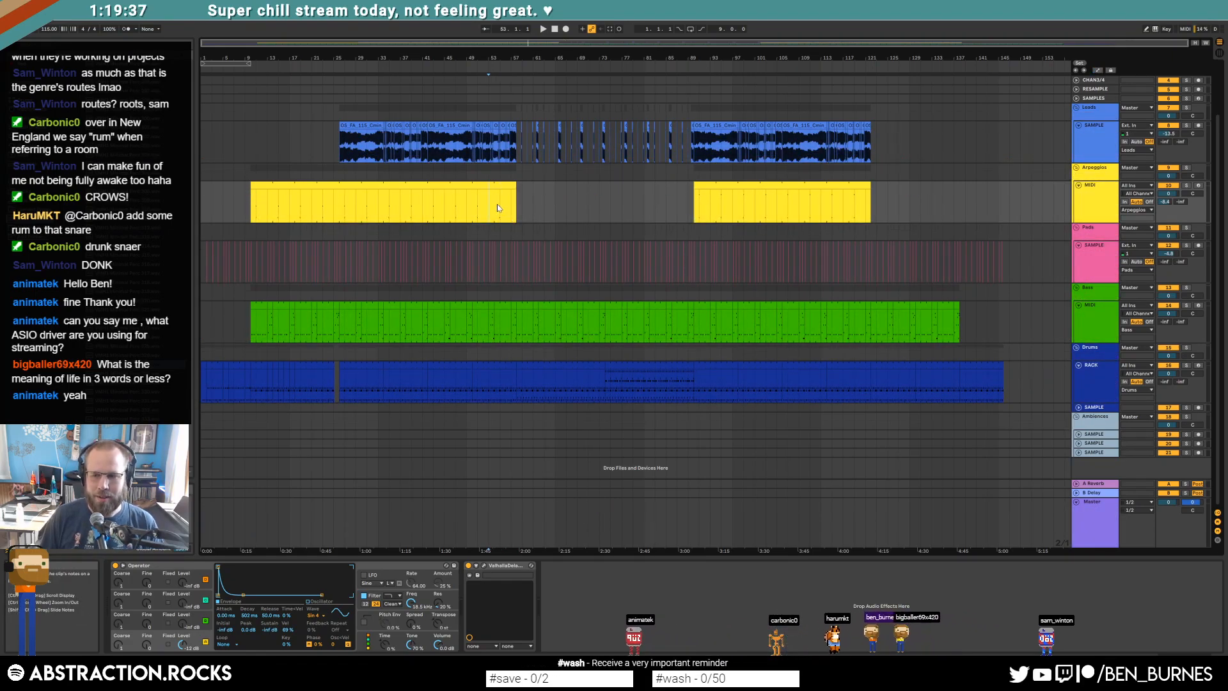
key("space")
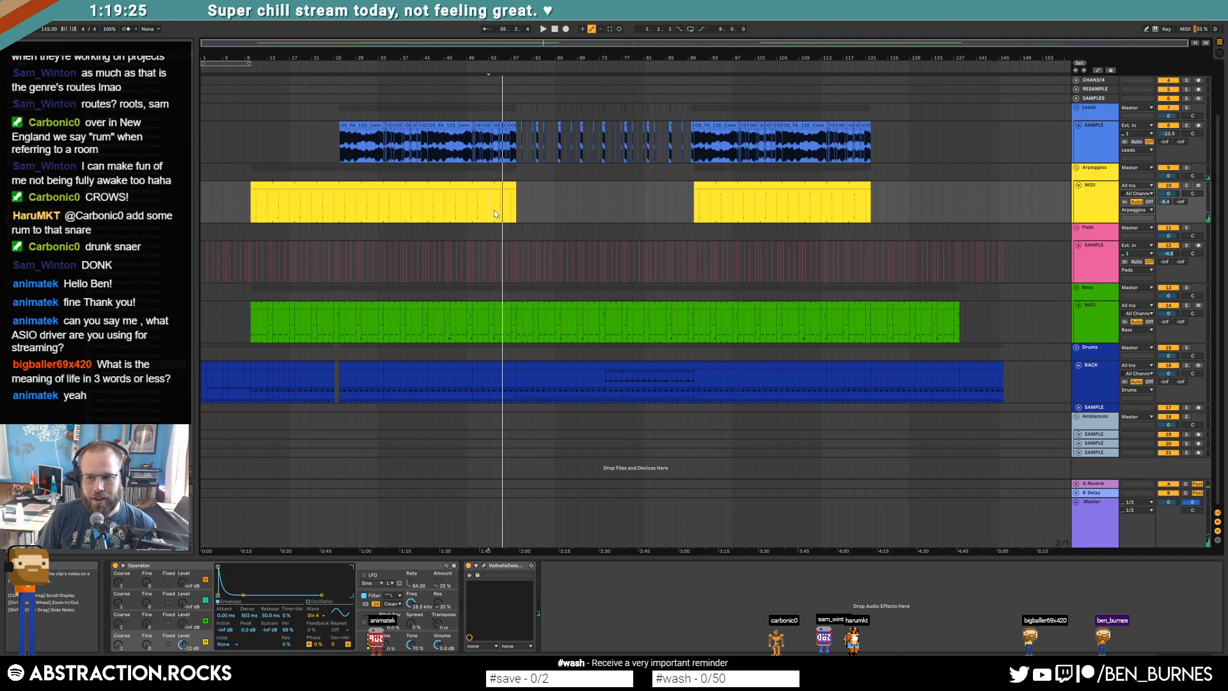
key("space")
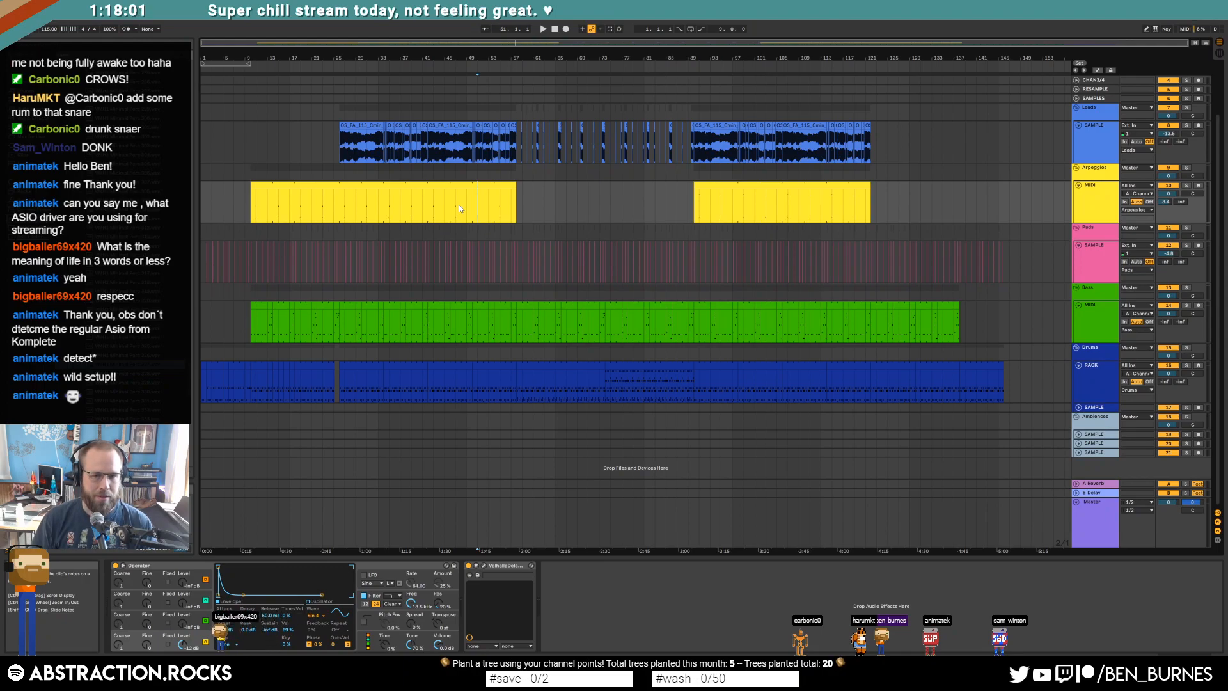
Step: Delete the leftover CHAN1 recordings from bar 143 onward and play the arrangement from bar 57
scroll(765, 241, "up", 3)
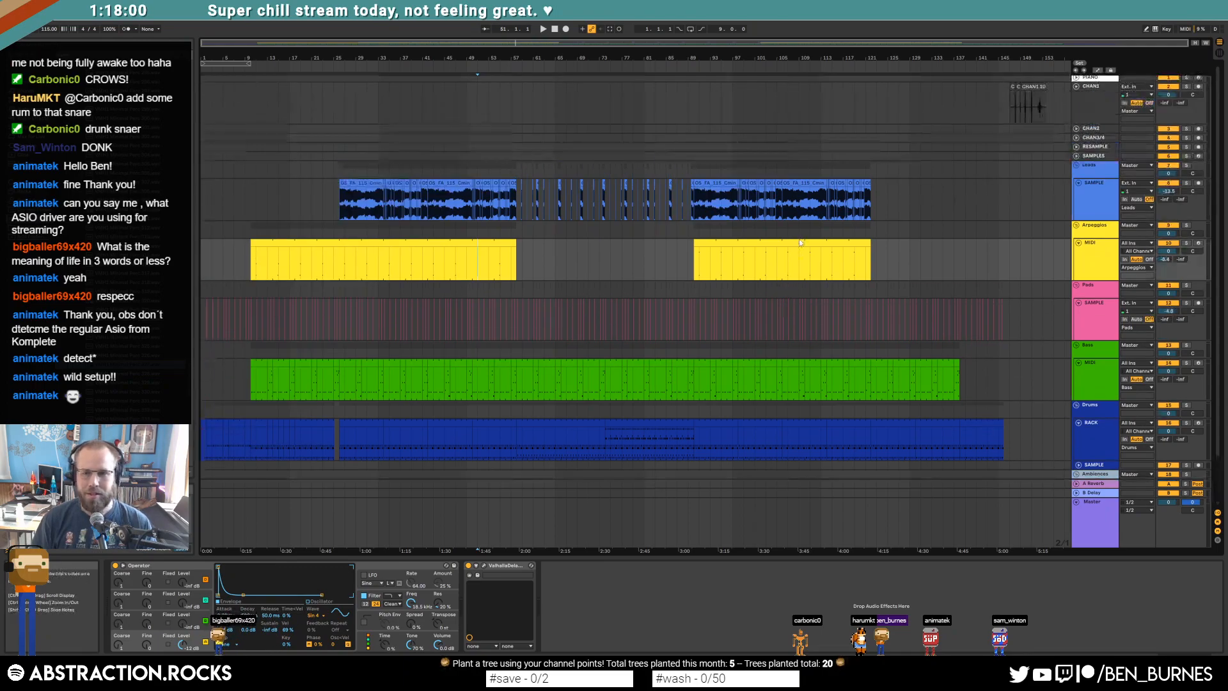
left_click(1039, 102)
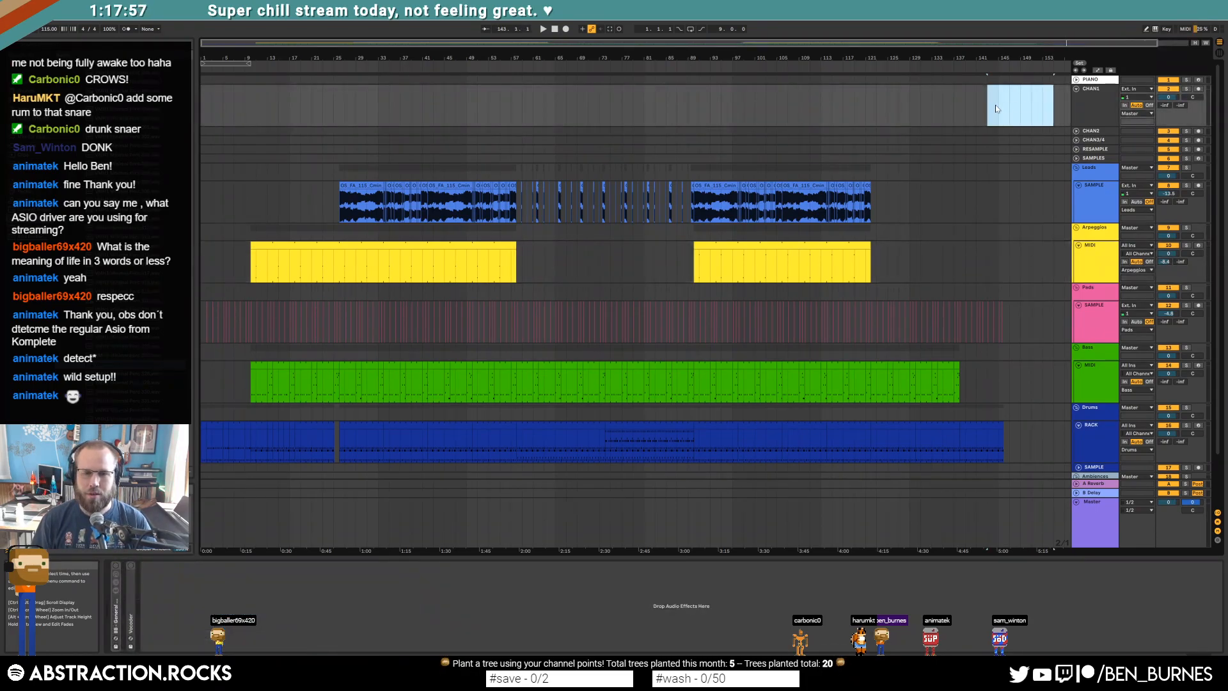
left_click(509, 442)
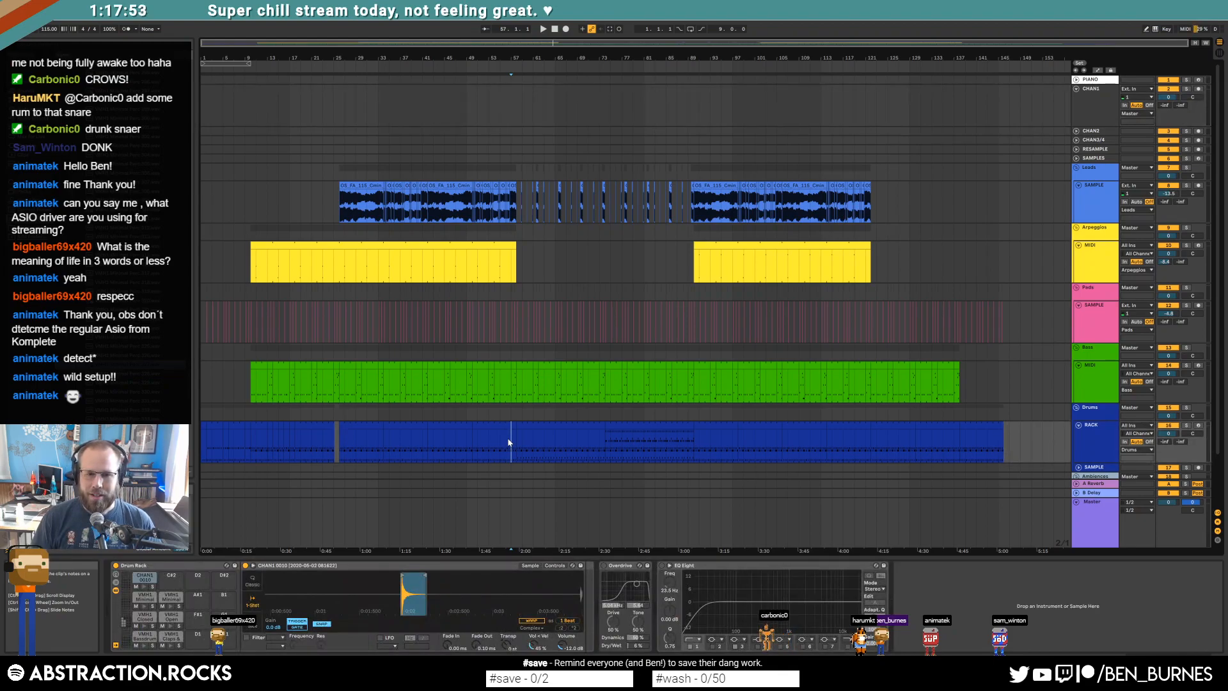
key("space")
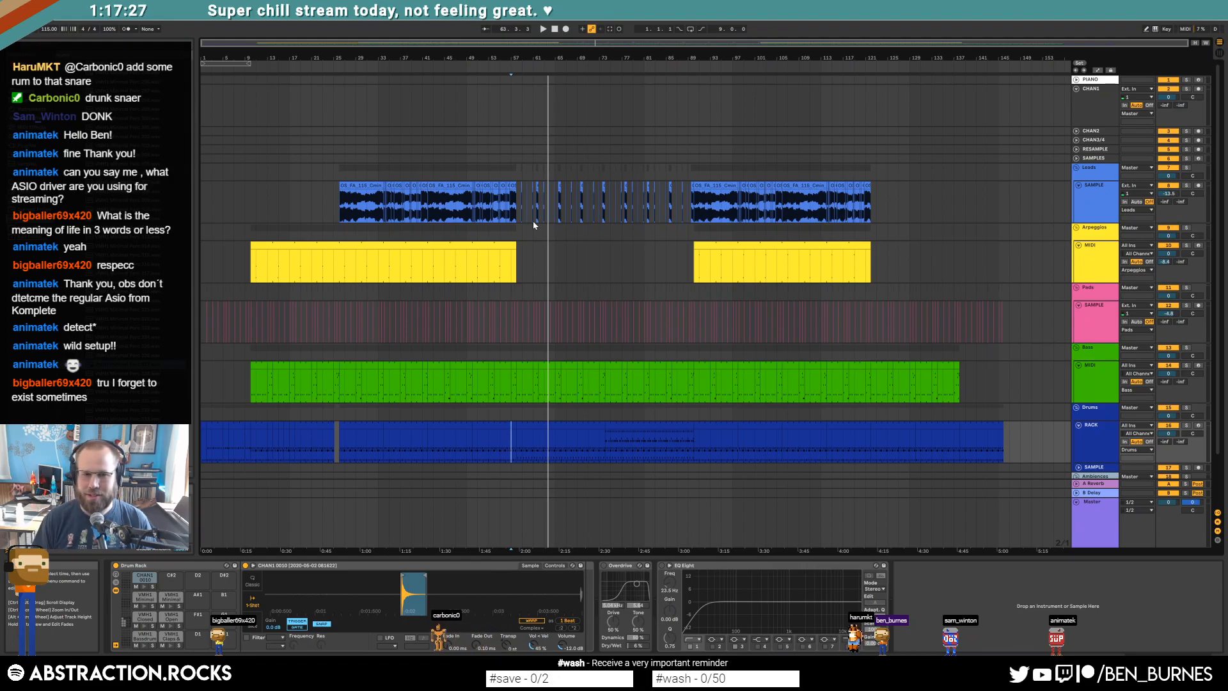
left_click(518, 213)
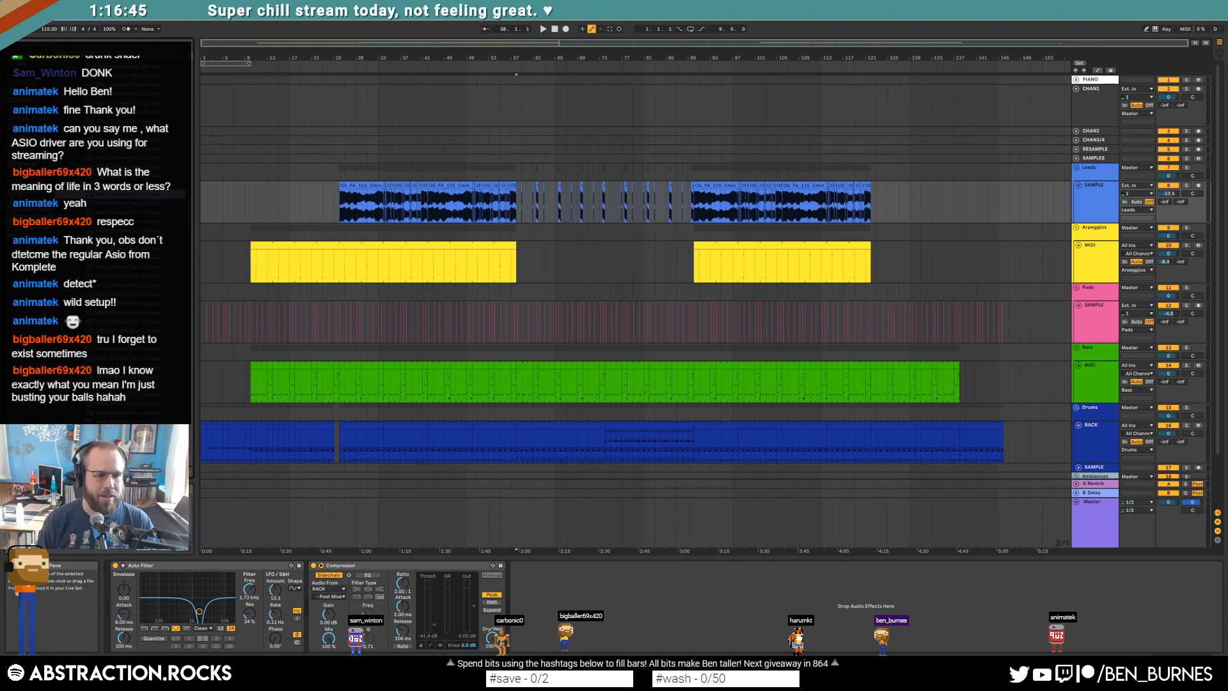
Step: Add short CHAN1 sample notes on every other sixteenth, starting at 1.1.2, in the drum clip at bar 58, and audition them
left_click(593, 424)
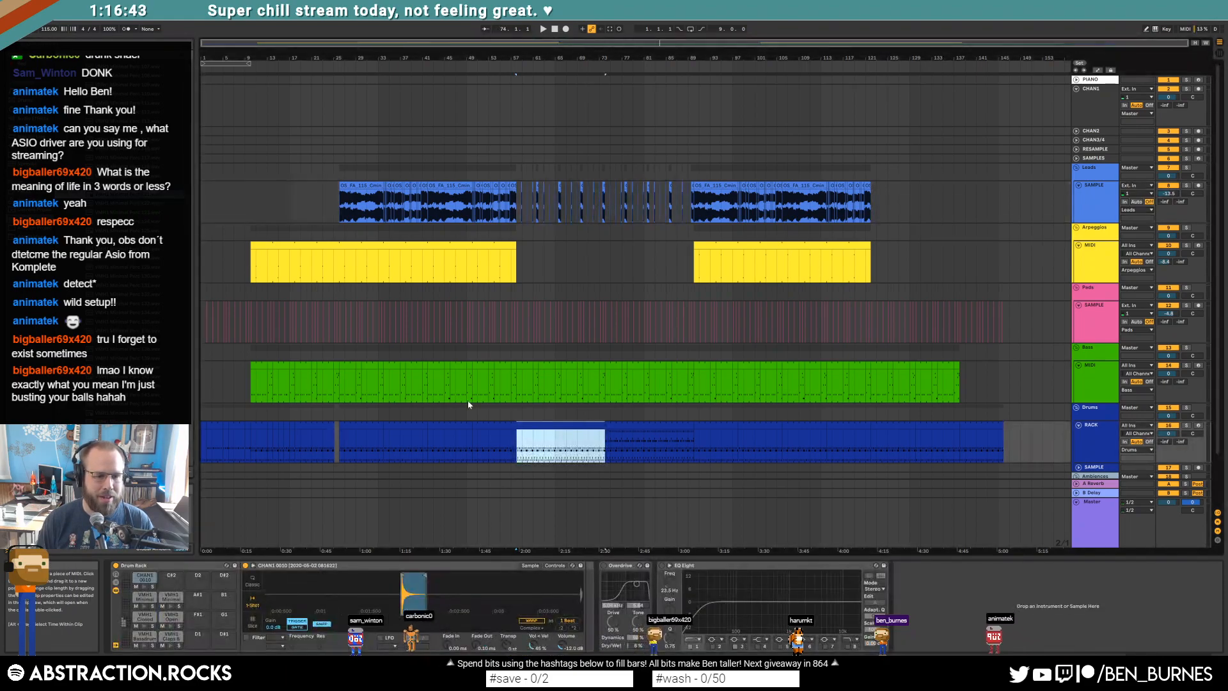
left_click(170, 607)
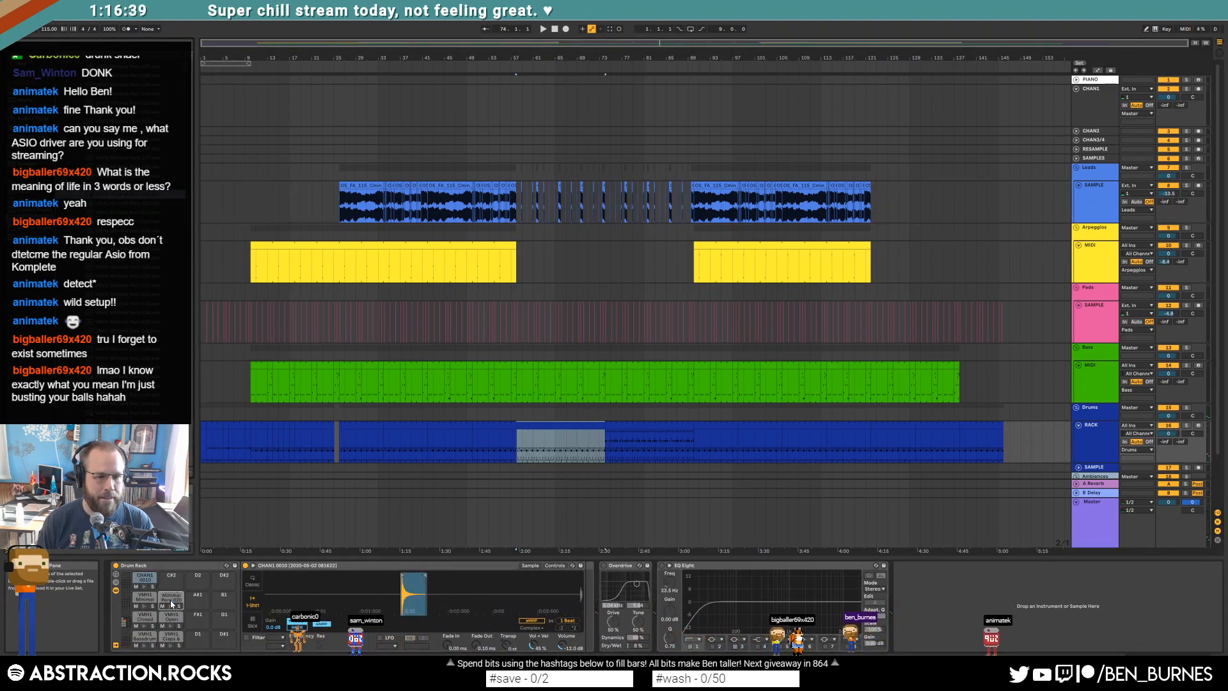
double_click(585, 425)
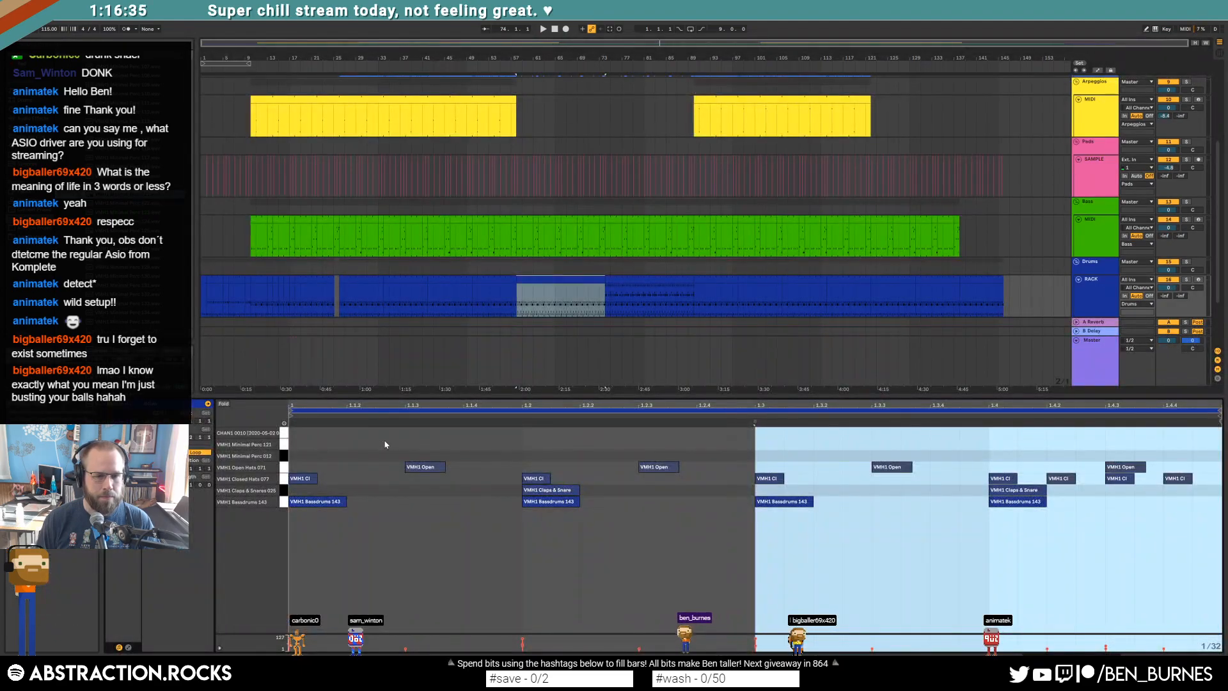
double_click(359, 435)
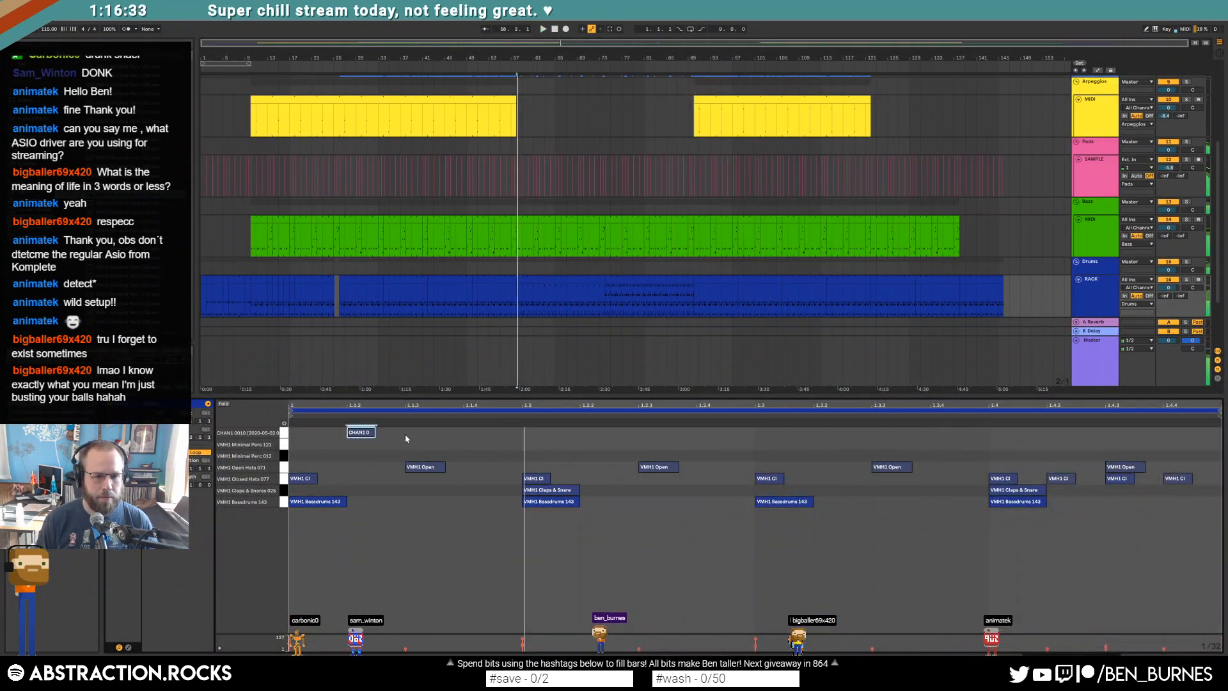
key("ctrl+d")
key("ctrl+d")
key("ctrl+d")
key("ctrl+d")
key("ctrl+d")
key("ctrl+d")
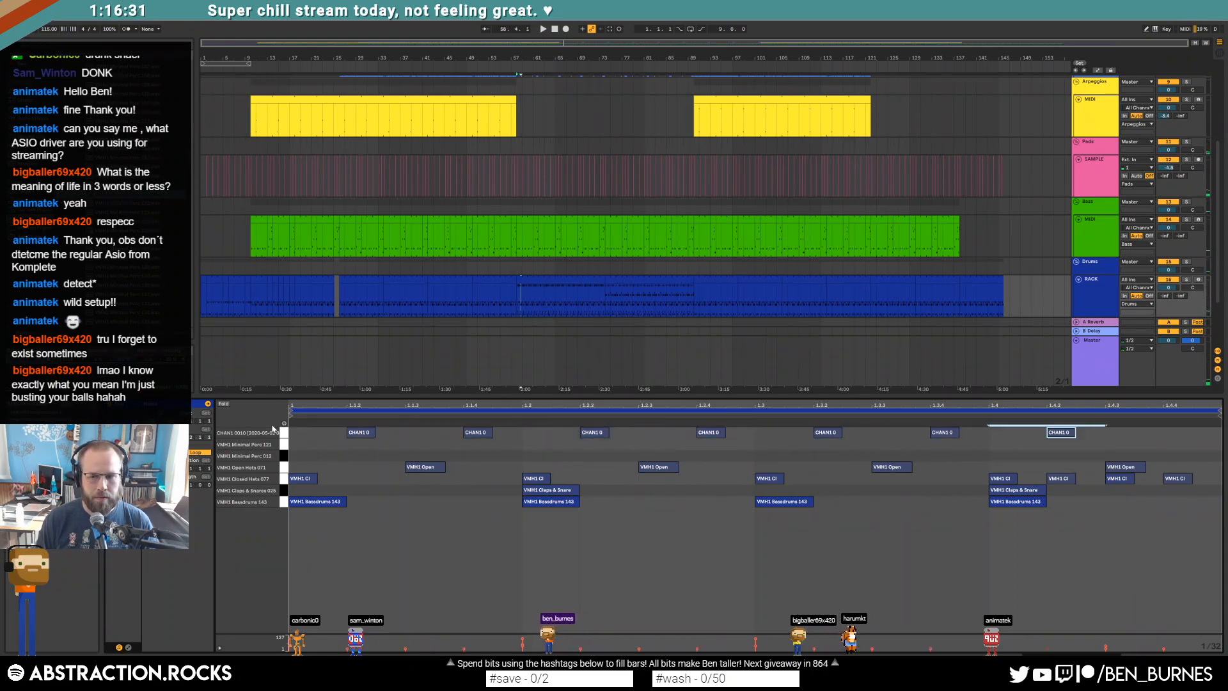
key("ctrl+d")
key("space")
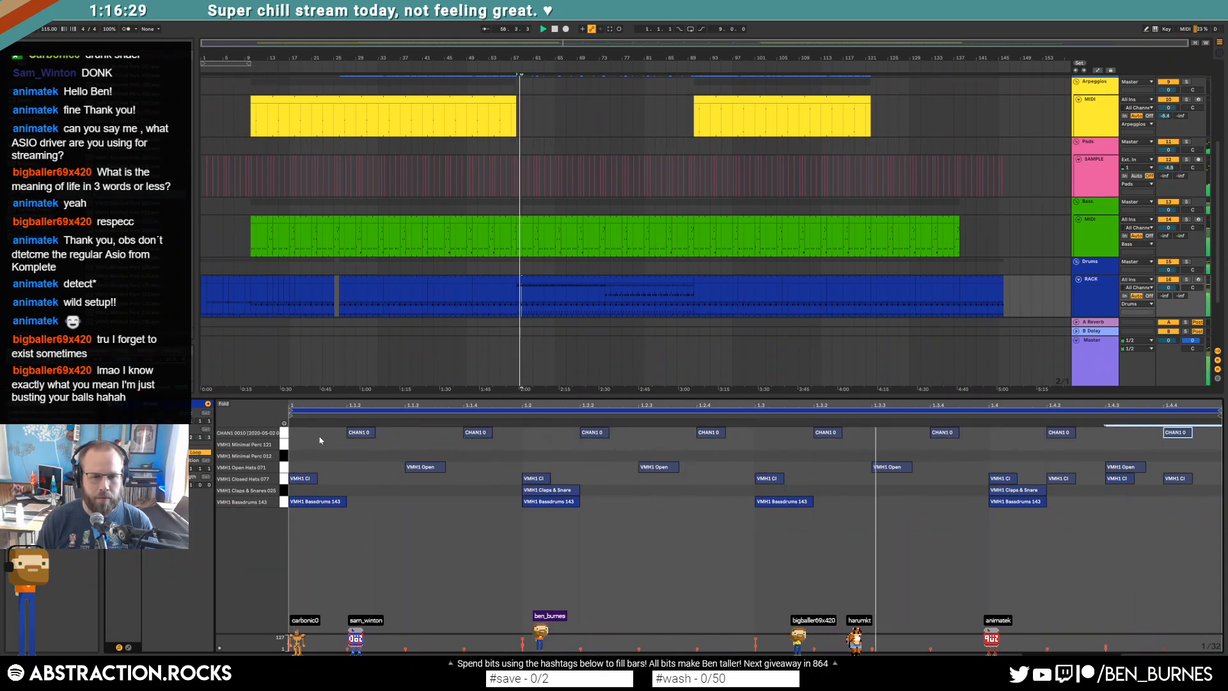
Step: Move all CHAN1 notes in the bar 58 drum clip to the Minimal Perc 121 row, keeping their off-beat timing, and audition them
key("space")
left_click(278, 435)
key("Left")
key("Left")
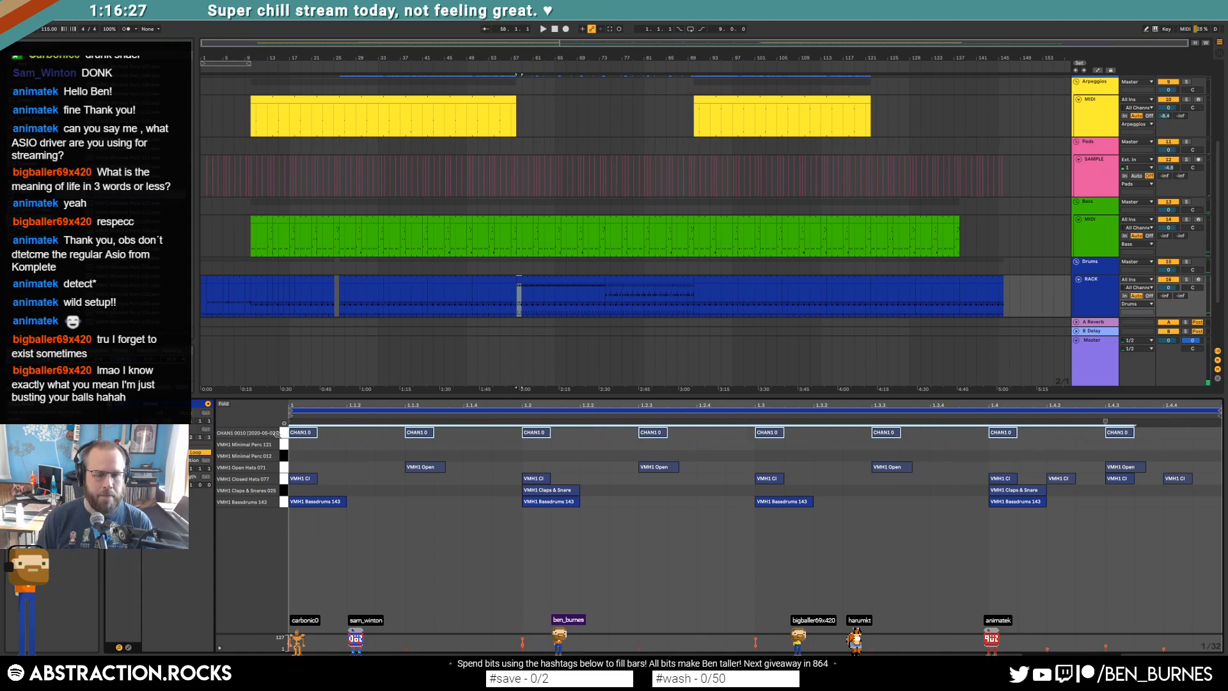
key("Right")
key("Right")
key("Down")
key("space")
key("space")
Step: Rearrange the Minimal Perc 121 notes into a syncopated pattern on 1.1.3, 1.2, 1.2.3, 1.2.4, 1.3.3, 1.4, 1.4.3 and 1.4.4
left_click(347, 451)
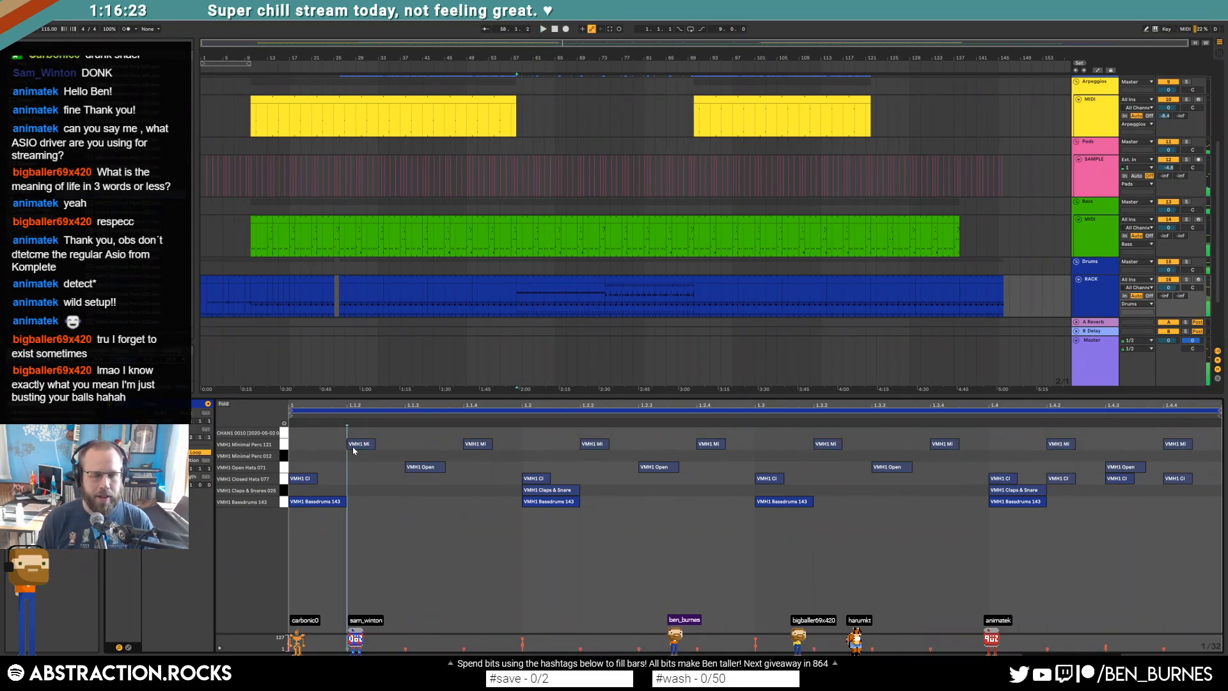
left_click_drag(354, 451, 649, 443)
left_click_drag(826, 450, 1113, 450)
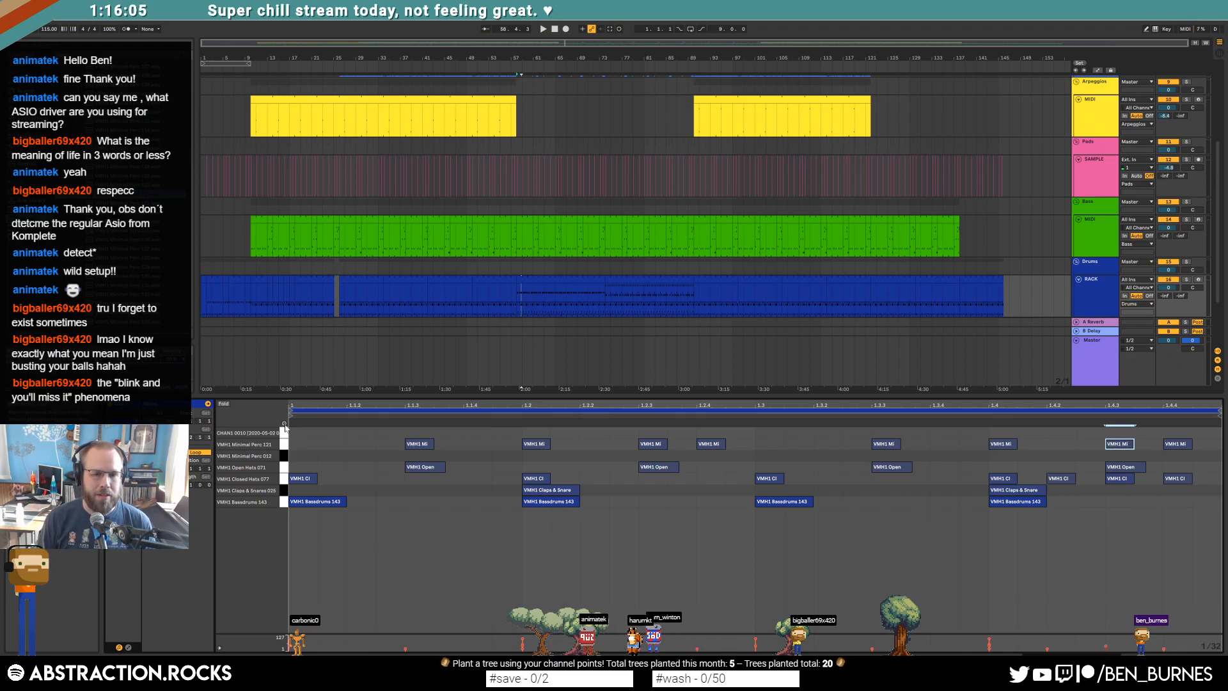
Step: Copy the Minimal Perc 121 pattern into the drum clip at bar 74, with its first note at 1.1.3
left_click(285, 446)
left_click(612, 279)
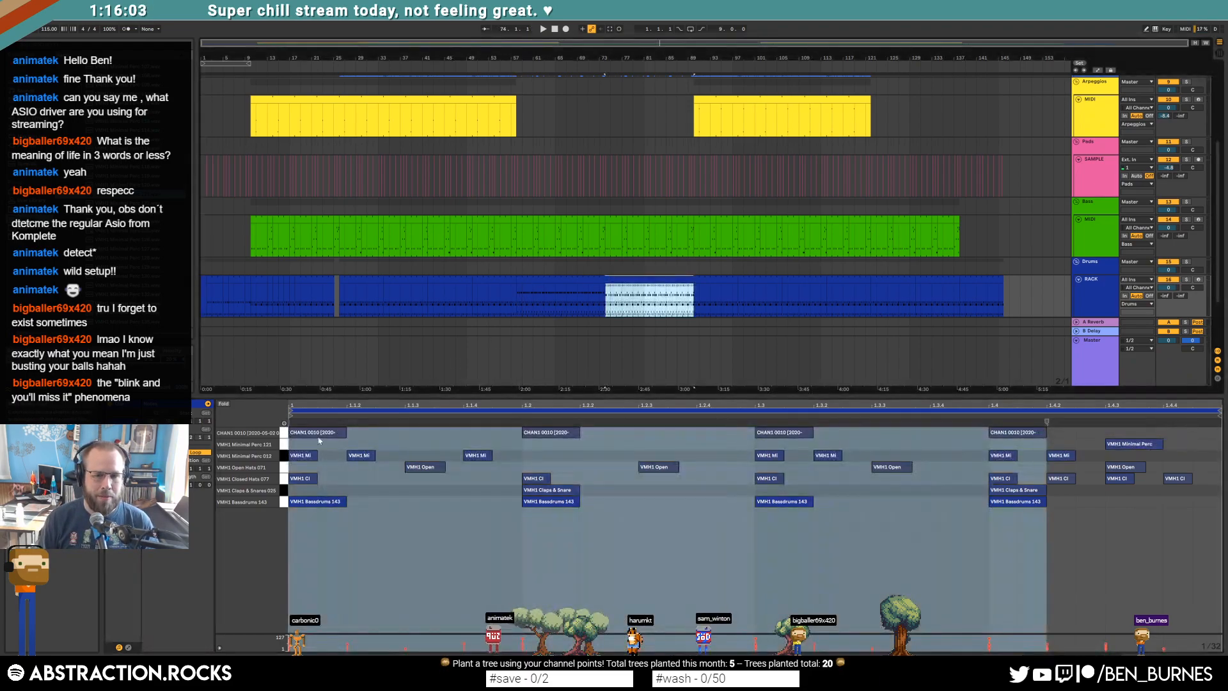
left_click(293, 449)
key("ctrl+v")
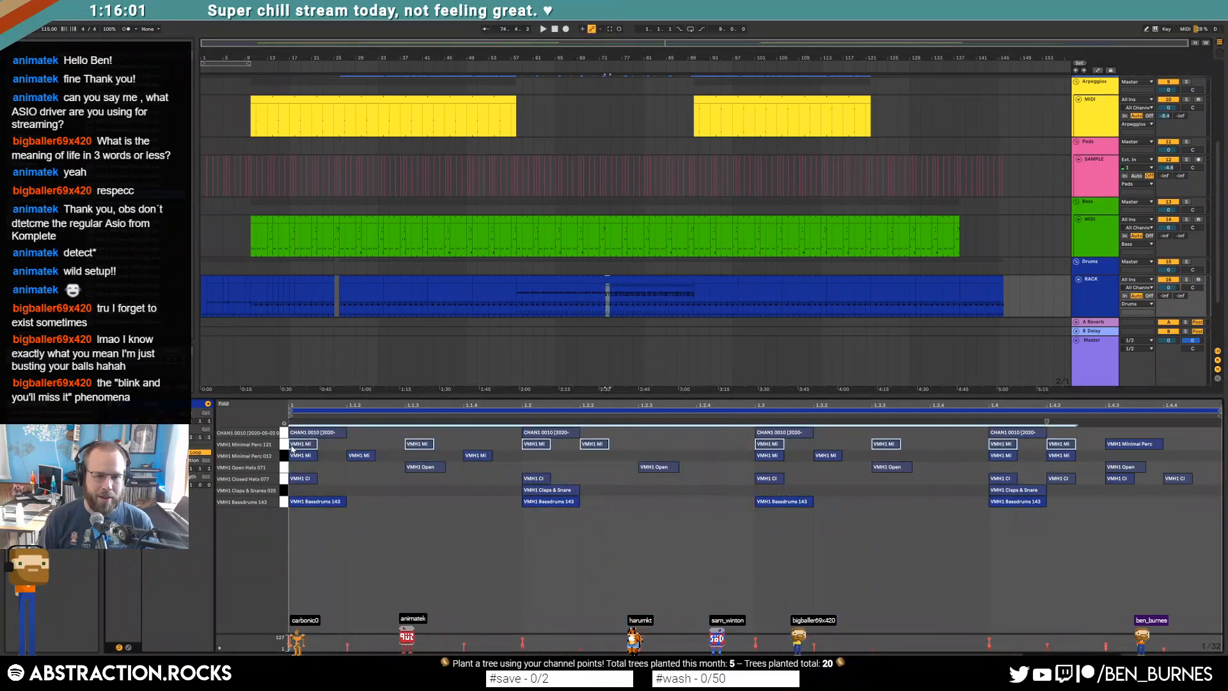
left_click_drag(292, 449, 399, 444)
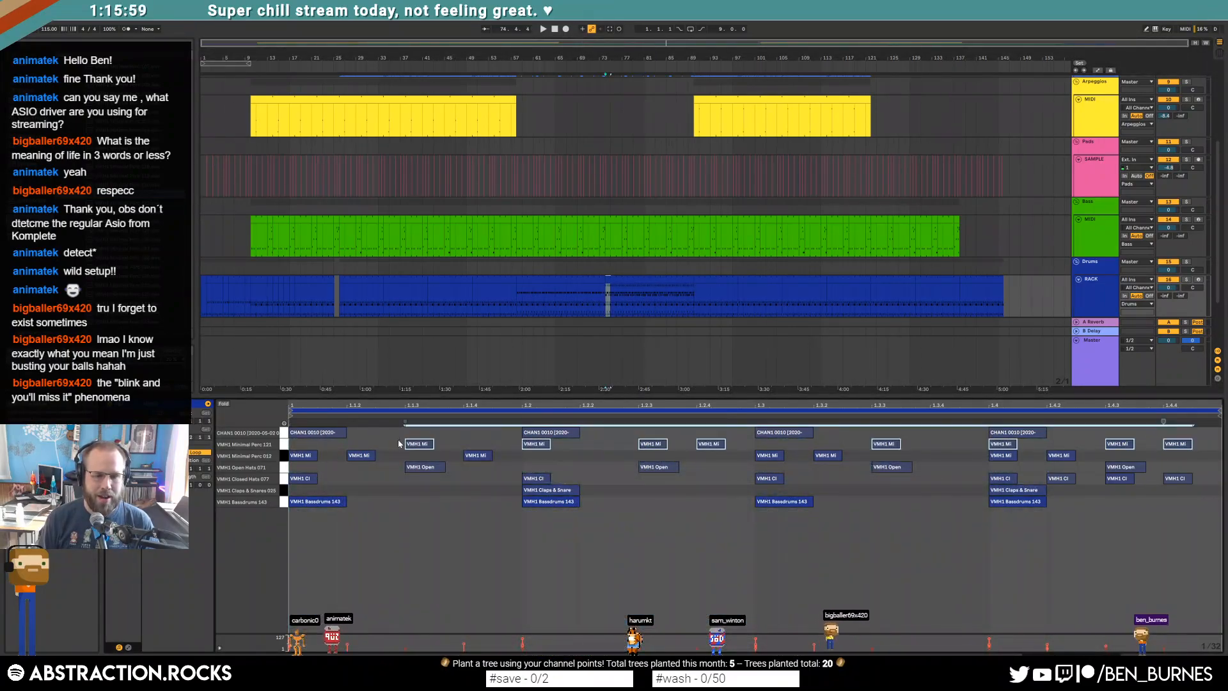
Step: Review the drum clips at bars 58 and 26, and play the arrangement from bar 26
left_click(537, 278)
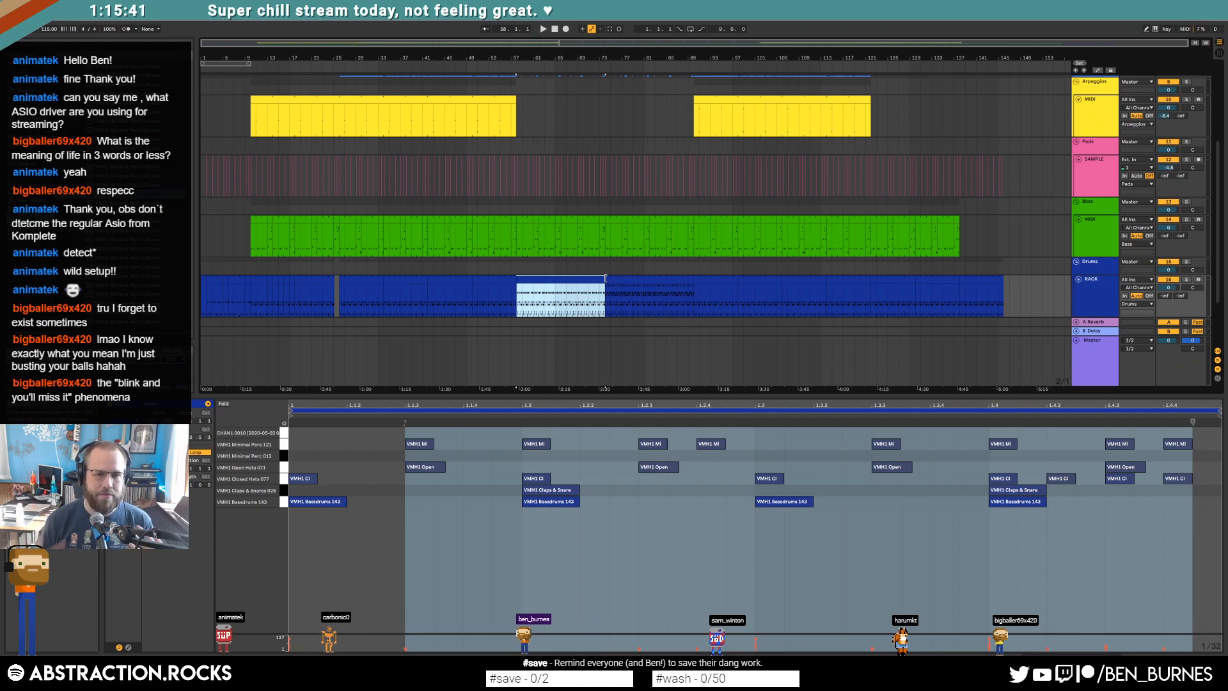
left_click(353, 278)
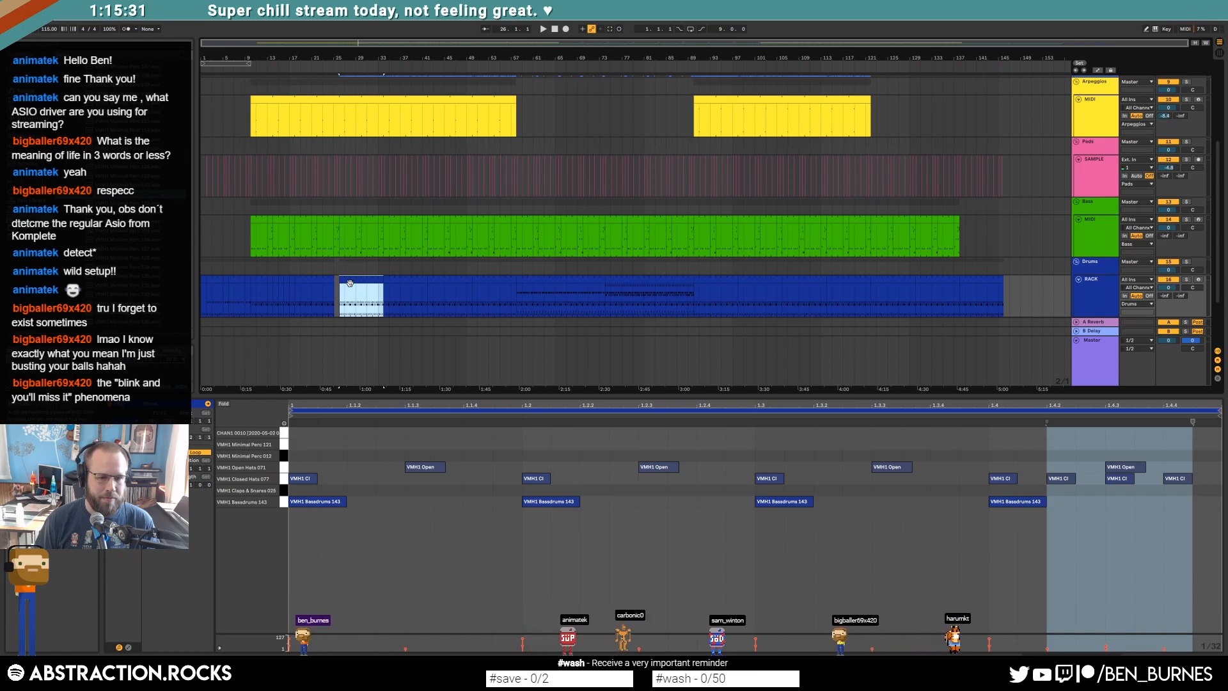
key("shift+Tab")
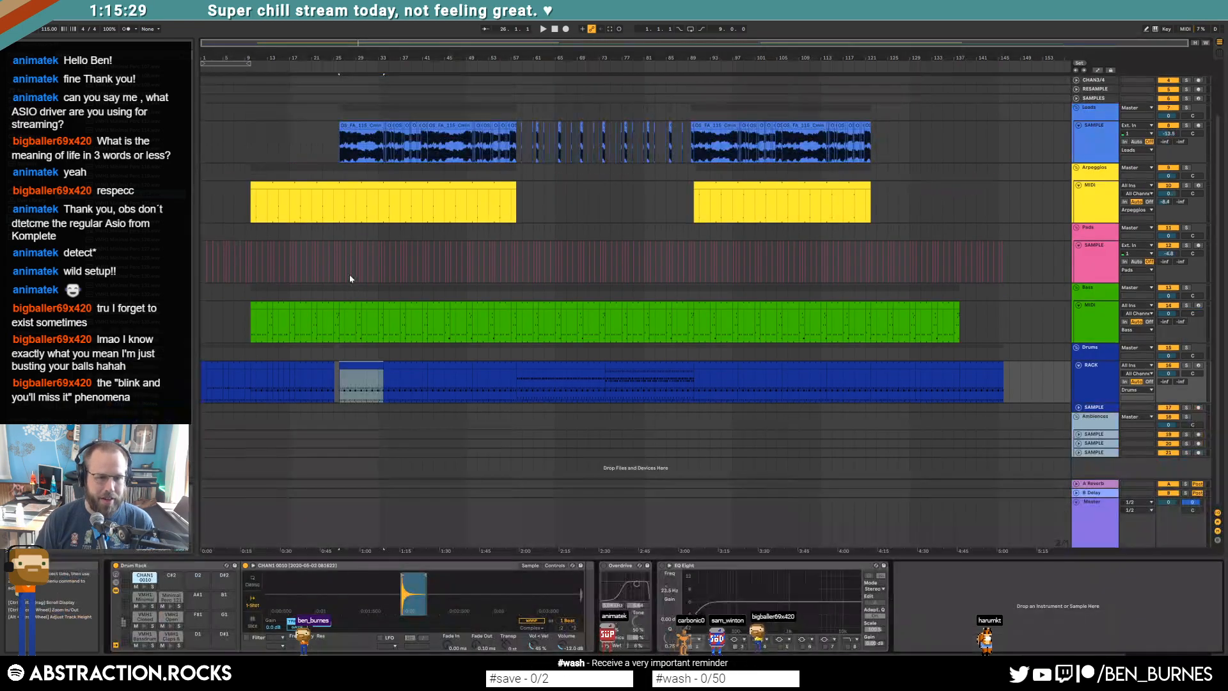
left_click(354, 363)
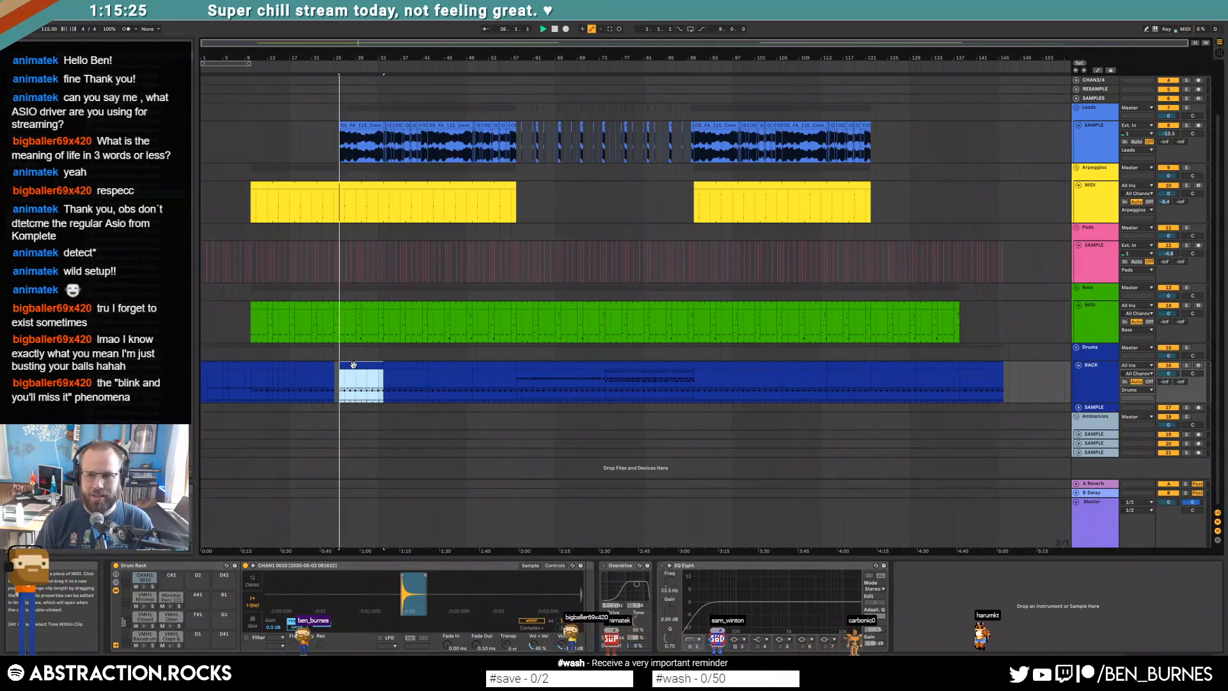
key("space")
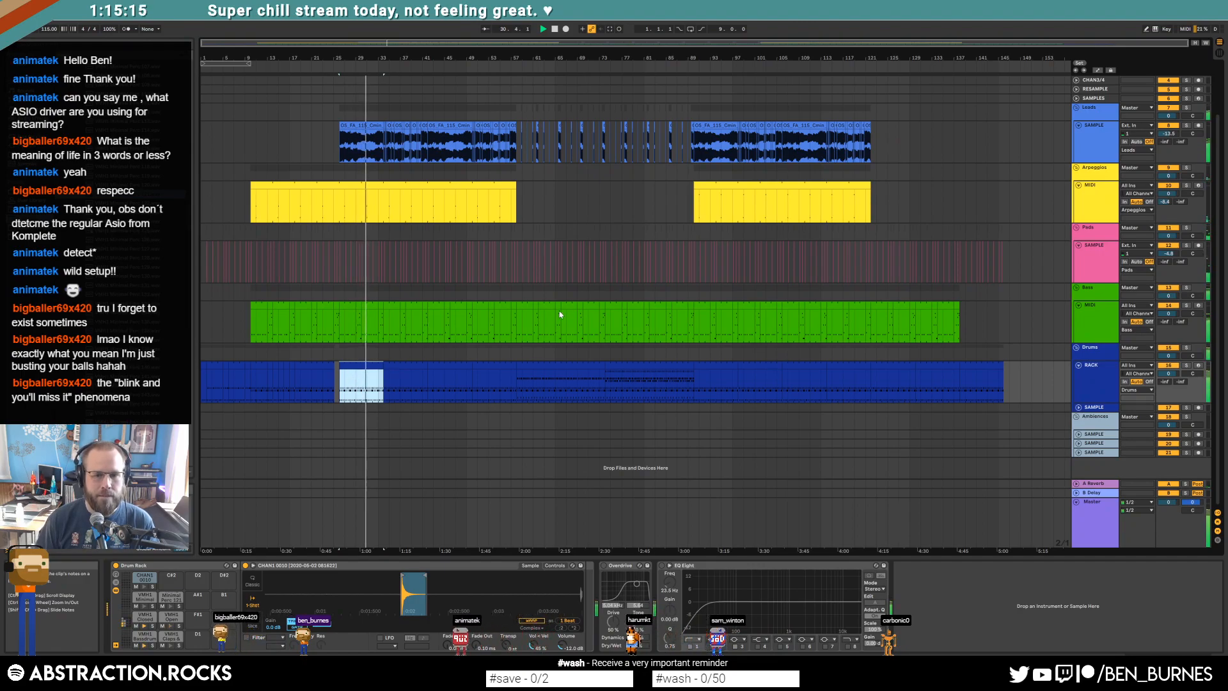
Step: Add a short A#0 note at 1.4.2 and a longer A#1 note at 1.4.3 to the bass clip near bar 58
double_click(525, 309)
double_click(1061, 611)
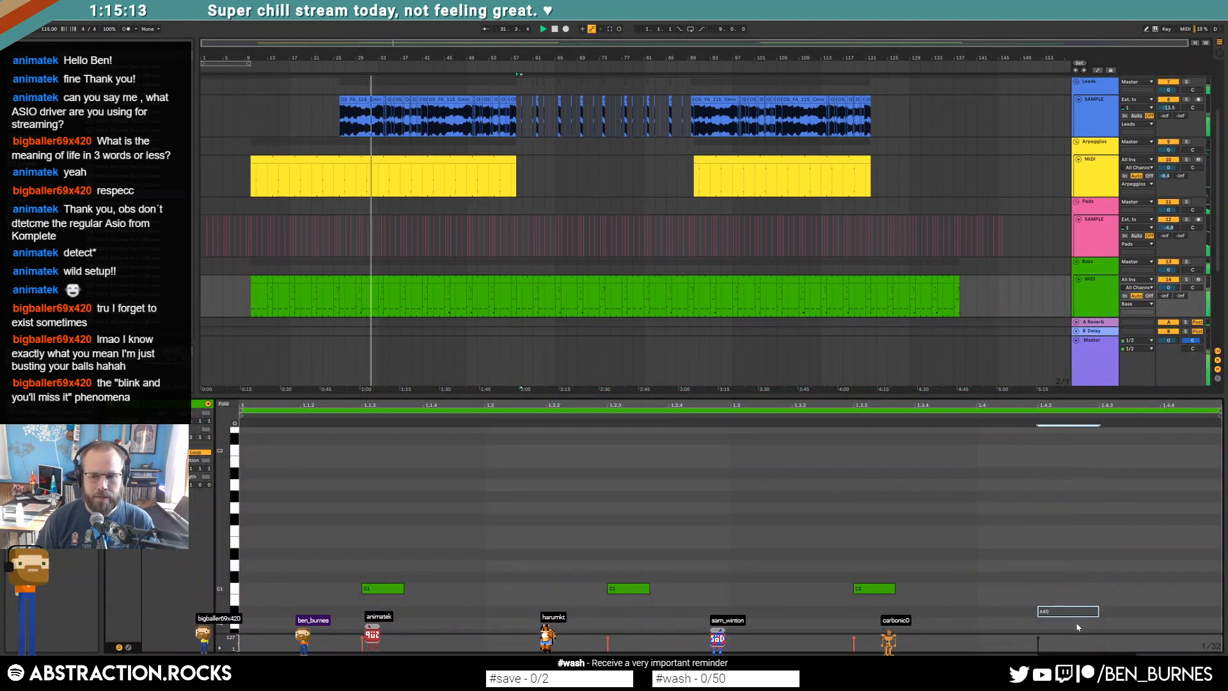
left_click_drag(1097, 613, 1067, 612)
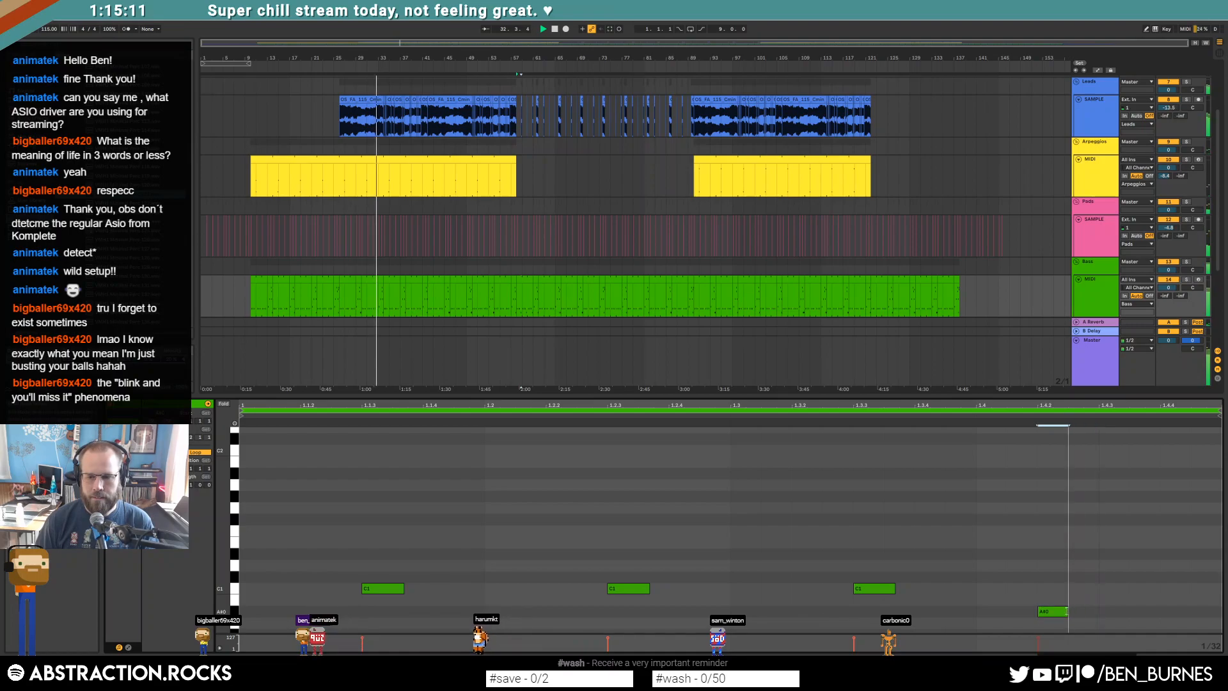
key("ctrl+d")
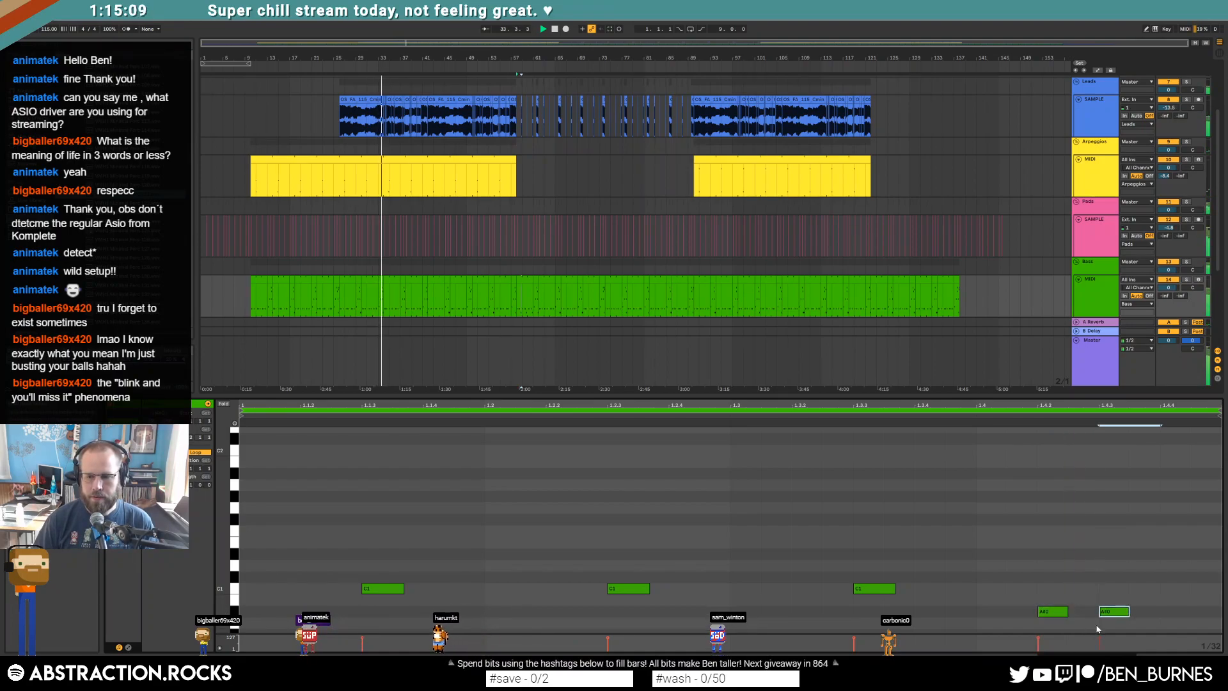
key("shift+Up")
key("shift+Right")
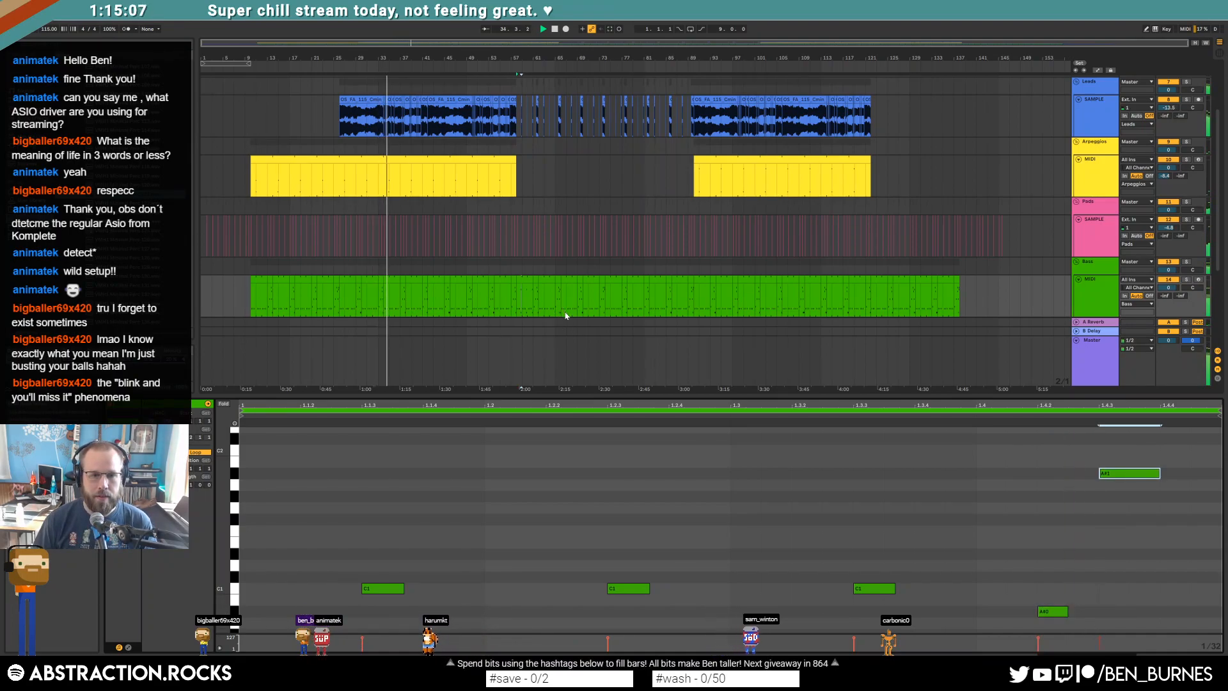
Step: Copy the edited bass clip at bar 58 over the matching three-bar bass clips, up to the one at bar 86
left_click(527, 280)
key("ctrl+c")
left_click(548, 281)
key("ctrl+v")
left_click(570, 280)
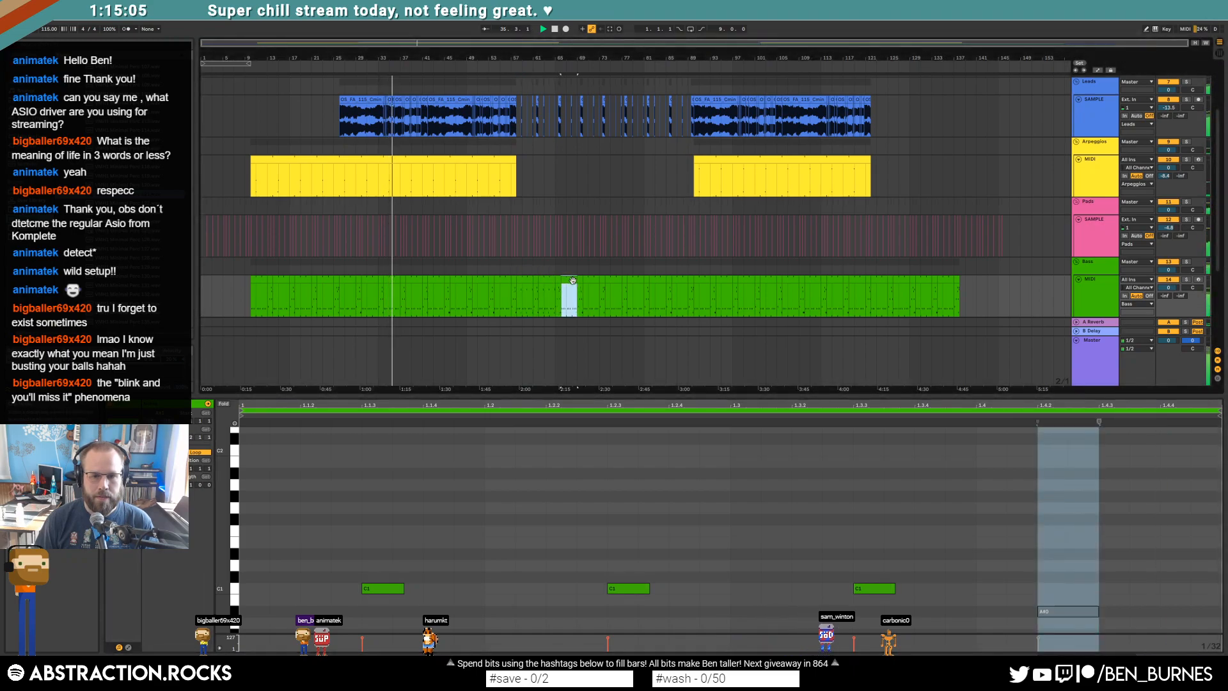
key("ctrl+v")
left_click(590, 280)
key("ctrl+v")
key("ctrl+v")
left_click(640, 278)
key("ctrl+v")
left_click(661, 278)
key("ctrl+v")
left_click(683, 279)
key("ctrl+v")
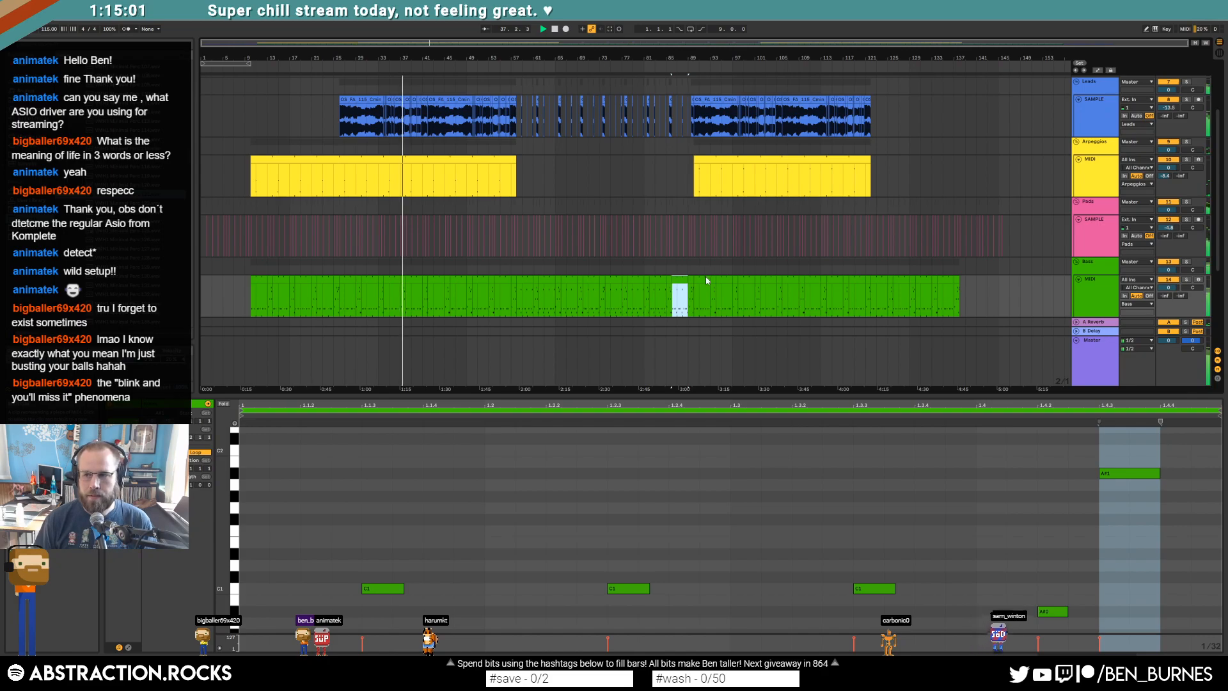
Step: Review the drum clip with its Drum Rack devices and the arpeggio track while the arrangement plays towards bar 58
key("shift+Tab")
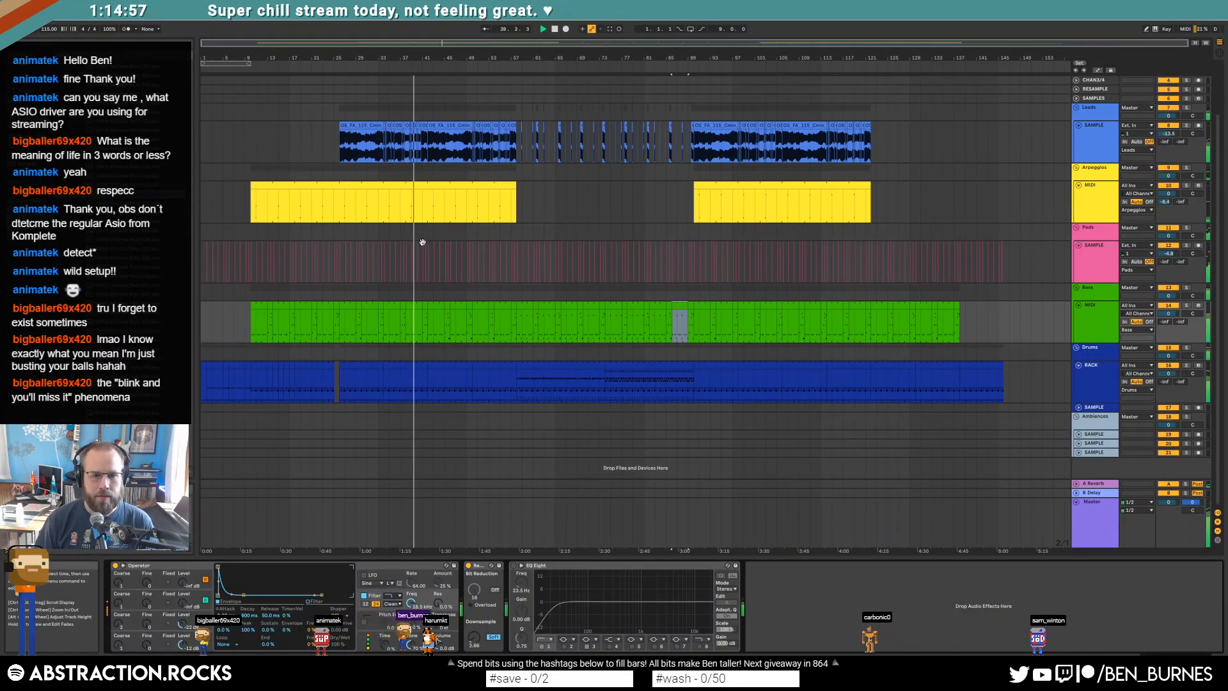
scroll(422, 242, "up", 2)
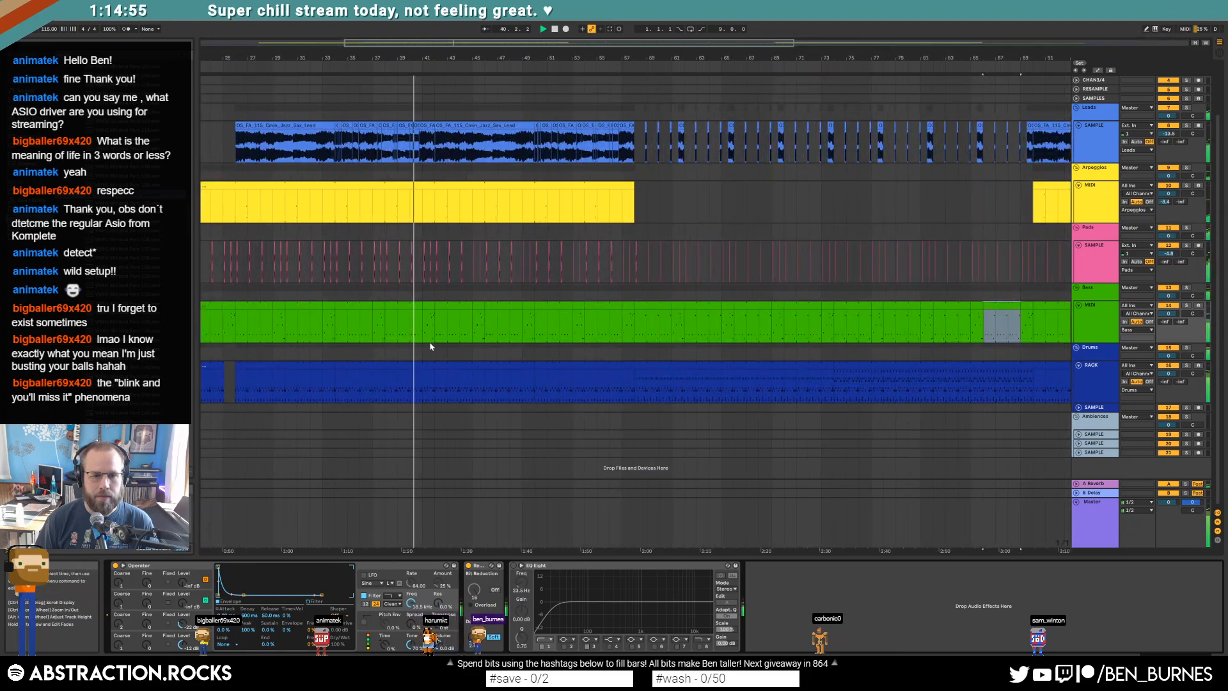
left_click(381, 365)
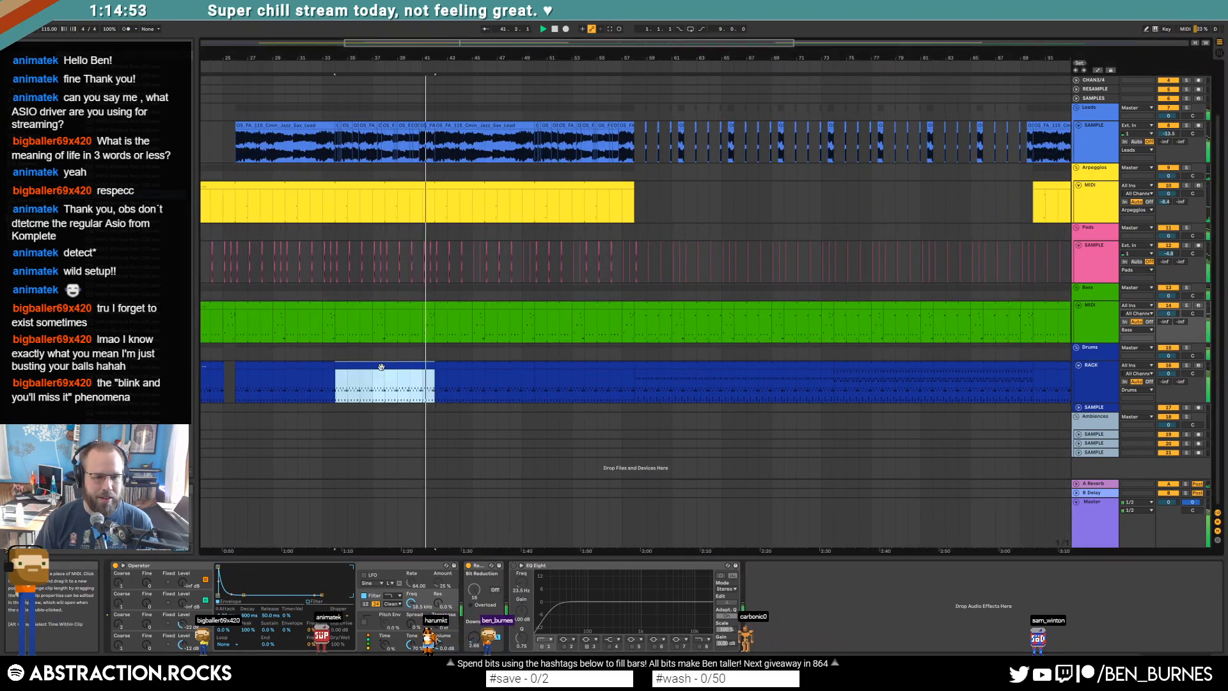
left_click(146, 616)
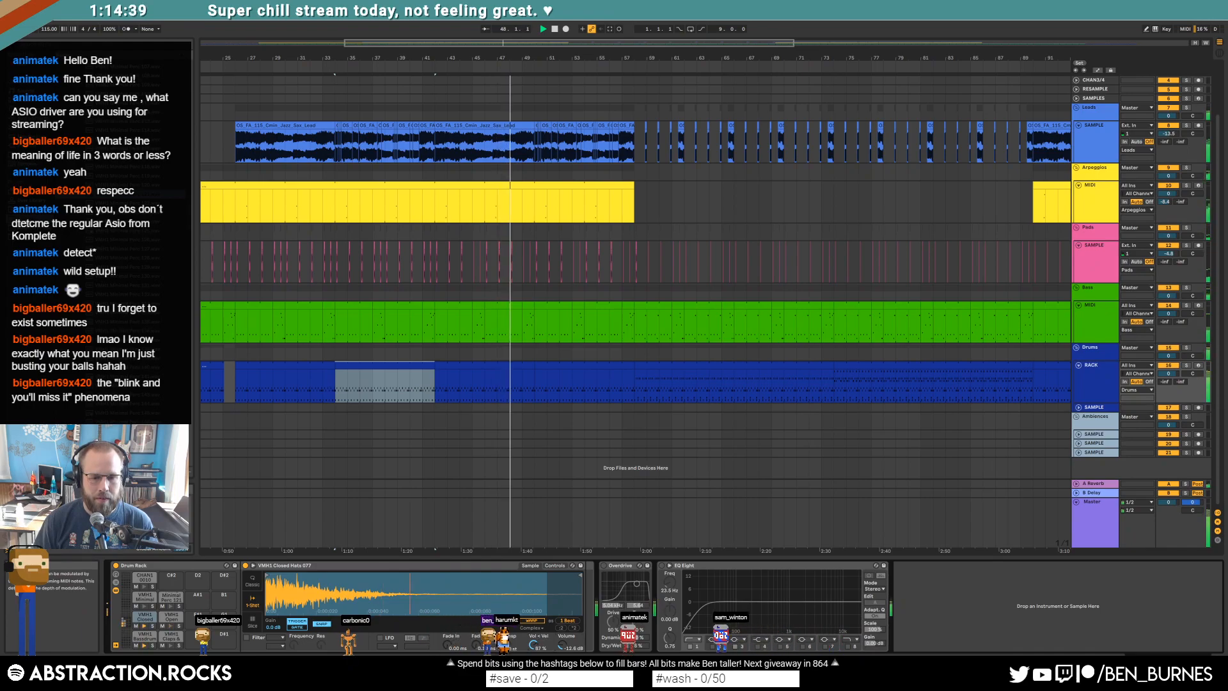
key("shift+Tab")
key("shift+Tab")
left_click_drag(671, 58, 597, 56)
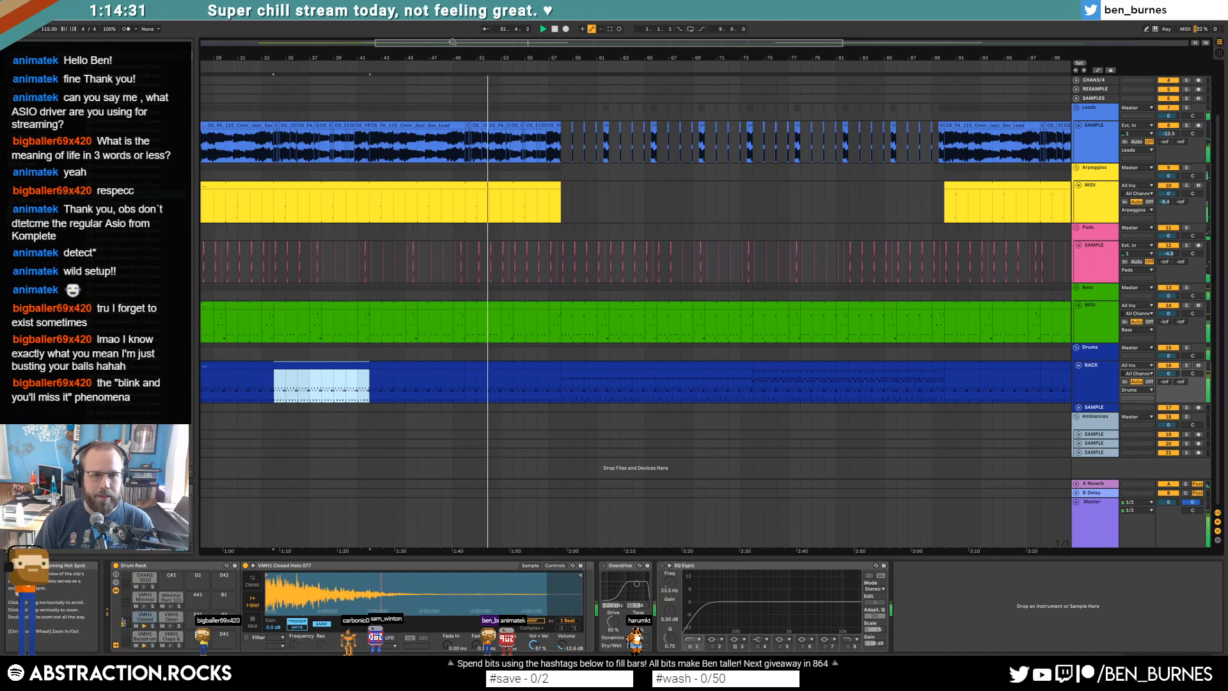
left_click_drag(563, 208, 206, 232)
left_click(333, 206)
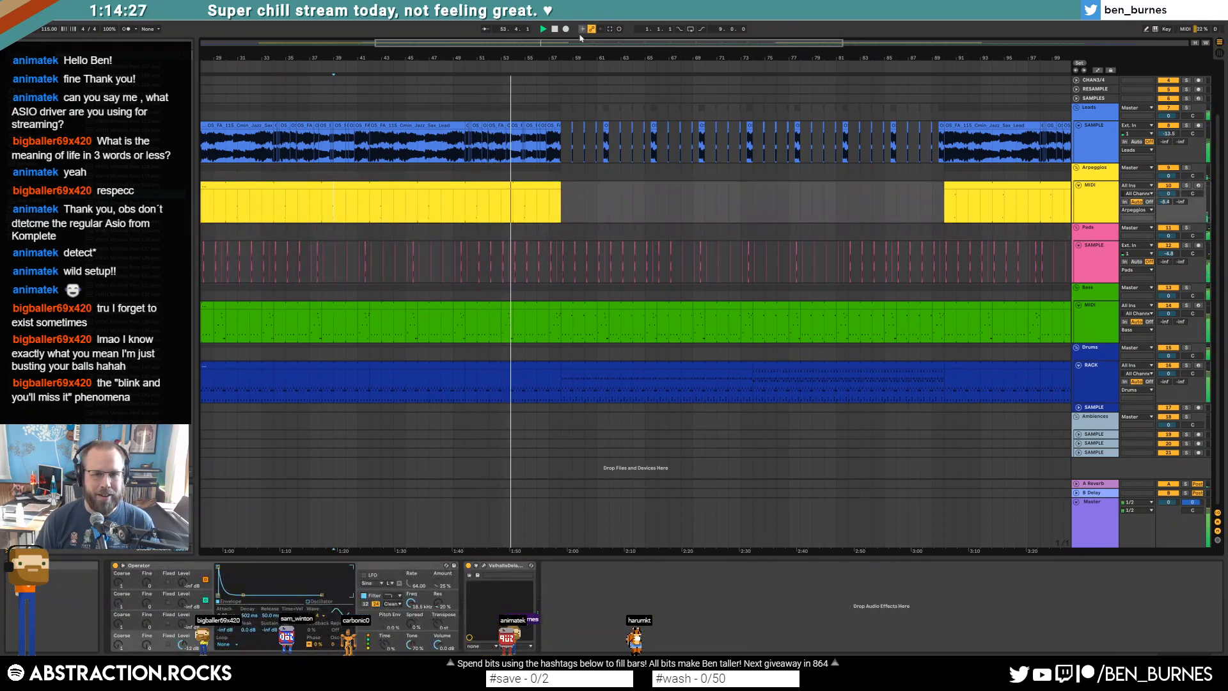
left_click_drag(594, 58, 535, 58)
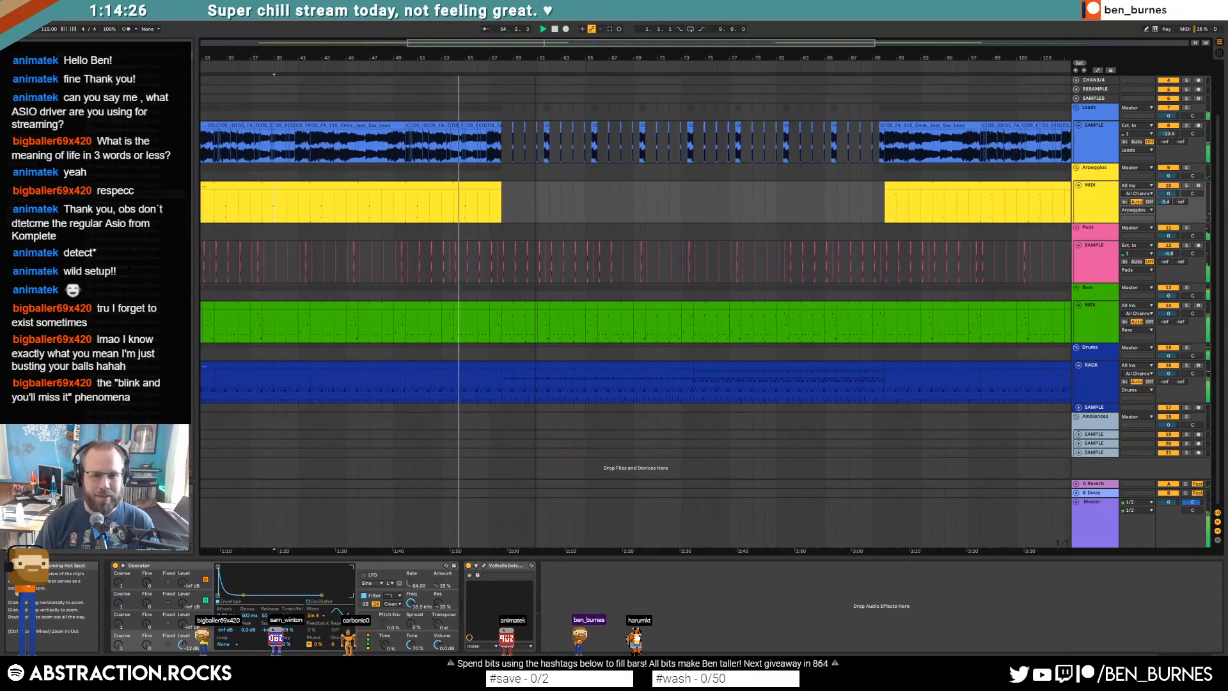
Step: Add short C2 notes to the bass clip at bar 58, at 1.2.2 and shortly after 1.3
double_click(519, 316)
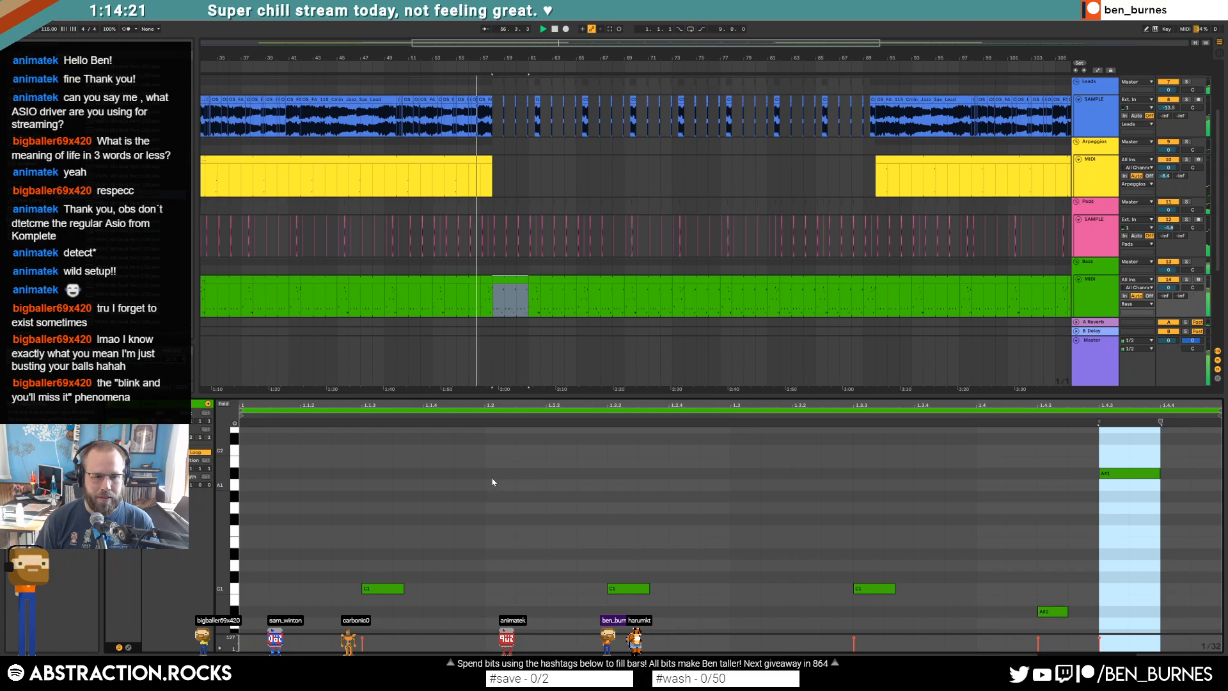
double_click(496, 453)
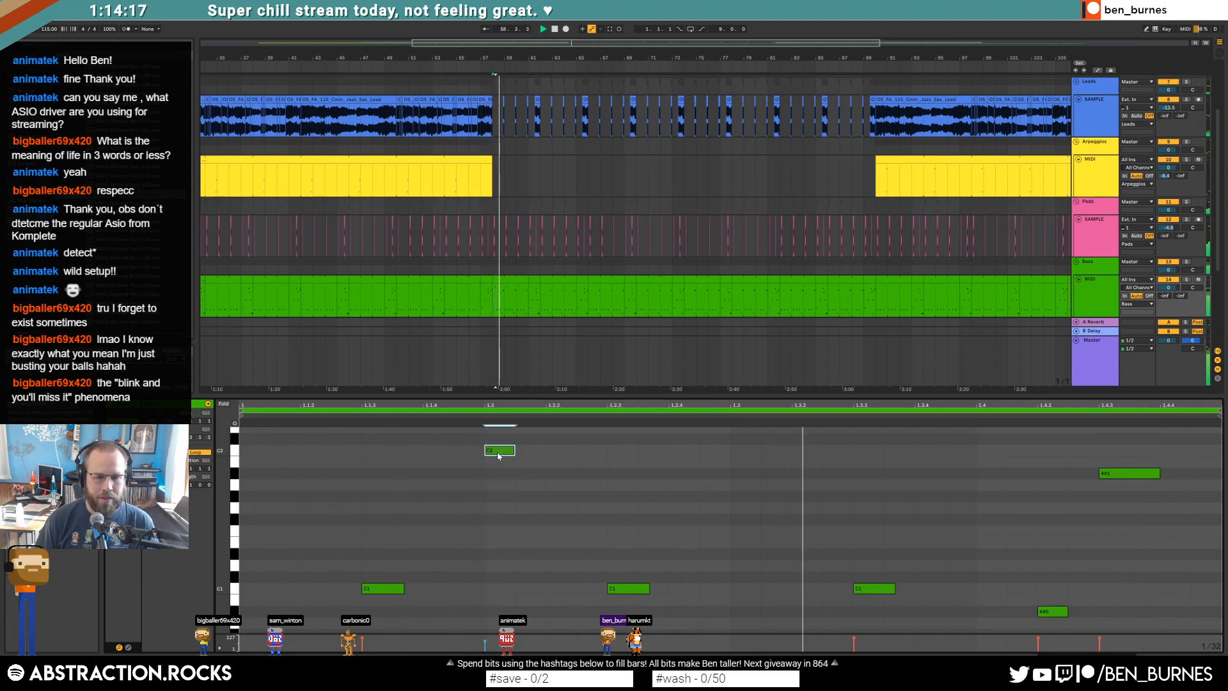
left_click_drag(528, 454, 569, 457)
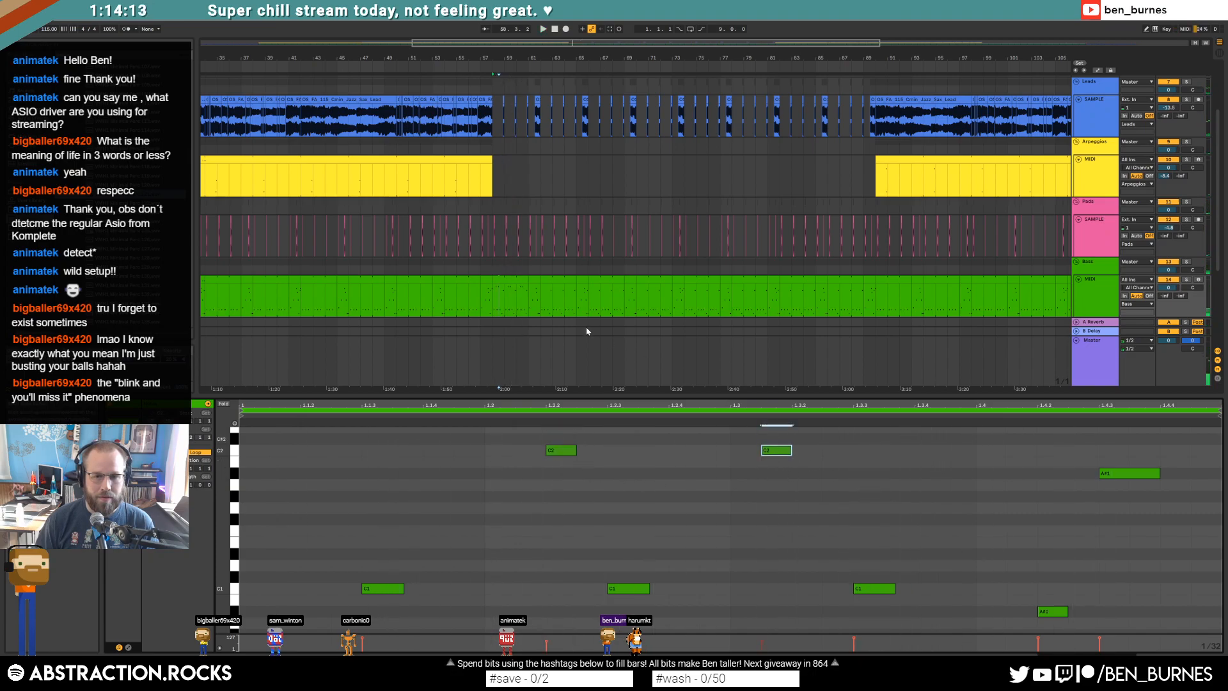
Step: Consolidate the bass clips from bar 58 to bar 62 into one four-bar clip and play it
left_click(520, 279)
left_click(535, 282, "shift")
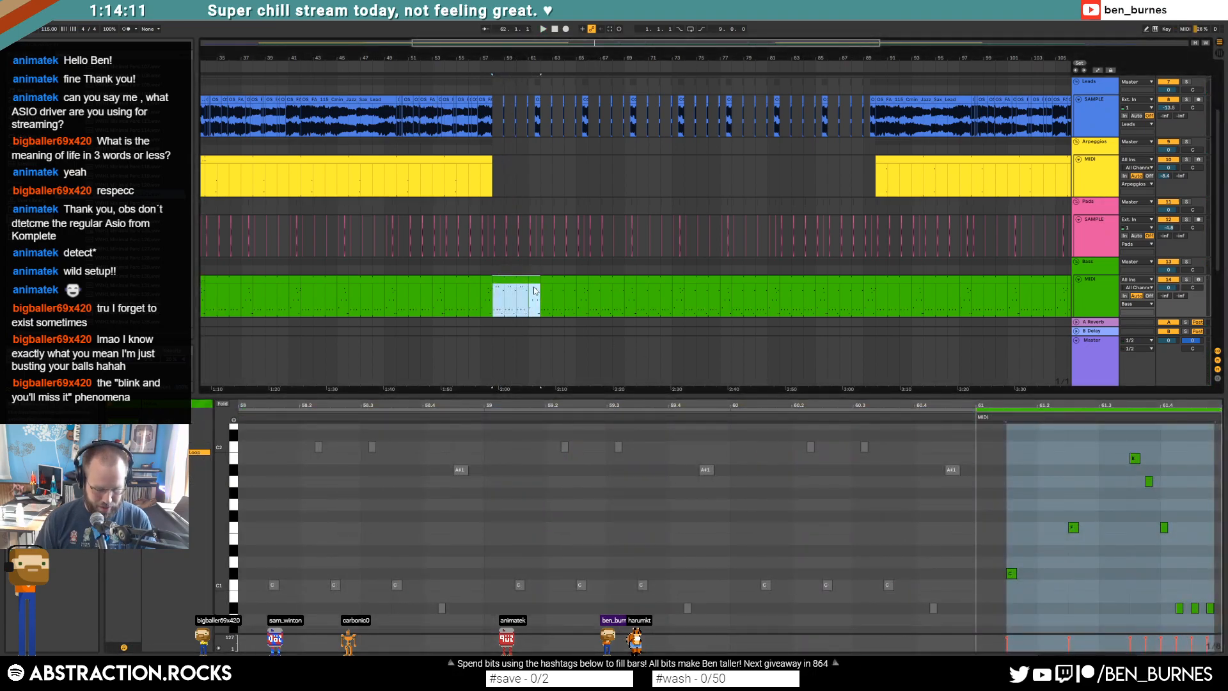
key("ctrl+j")
left_click(408, 499)
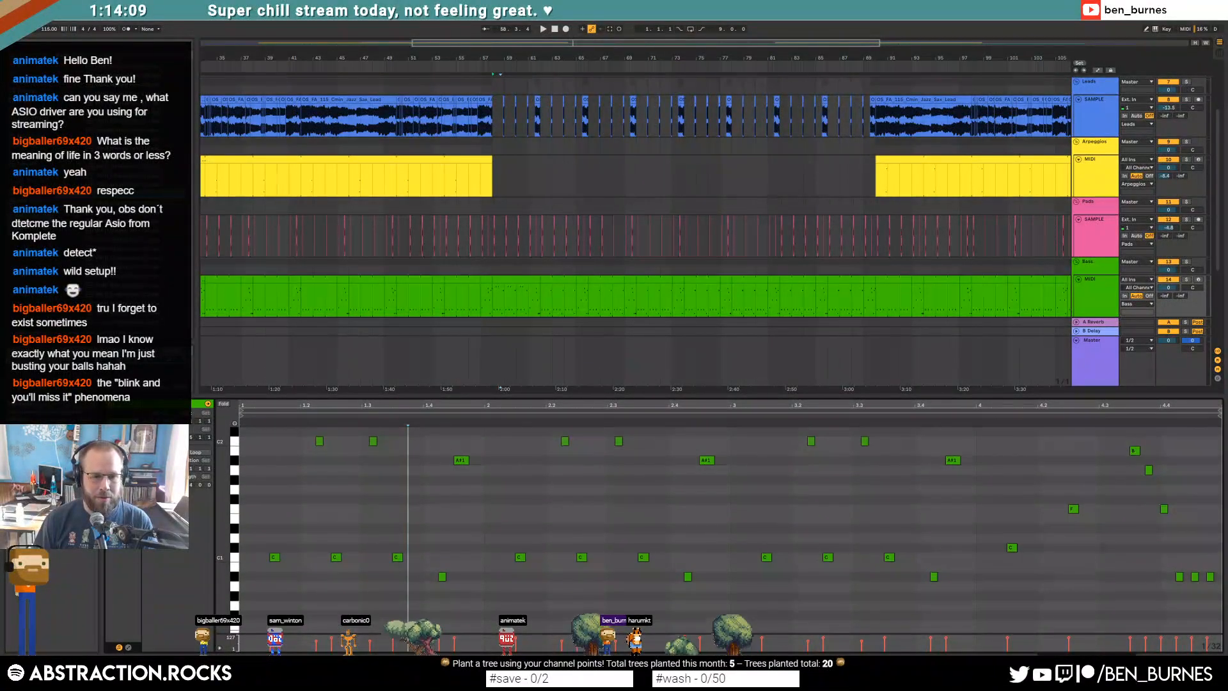
scroll(270, 486, "up", 1)
key("space")
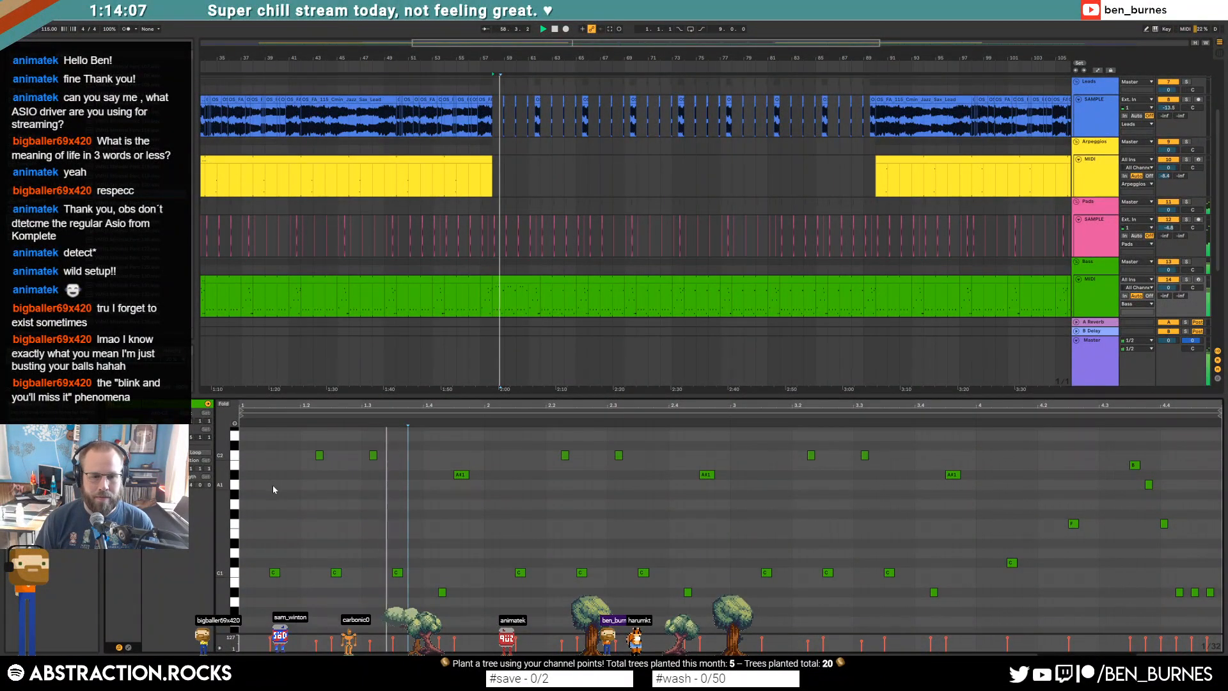
Step: Move the first bar's second C2 note to 1.3 and add a short C1 note at 1.3.4
left_click_drag(373, 456, 366, 455)
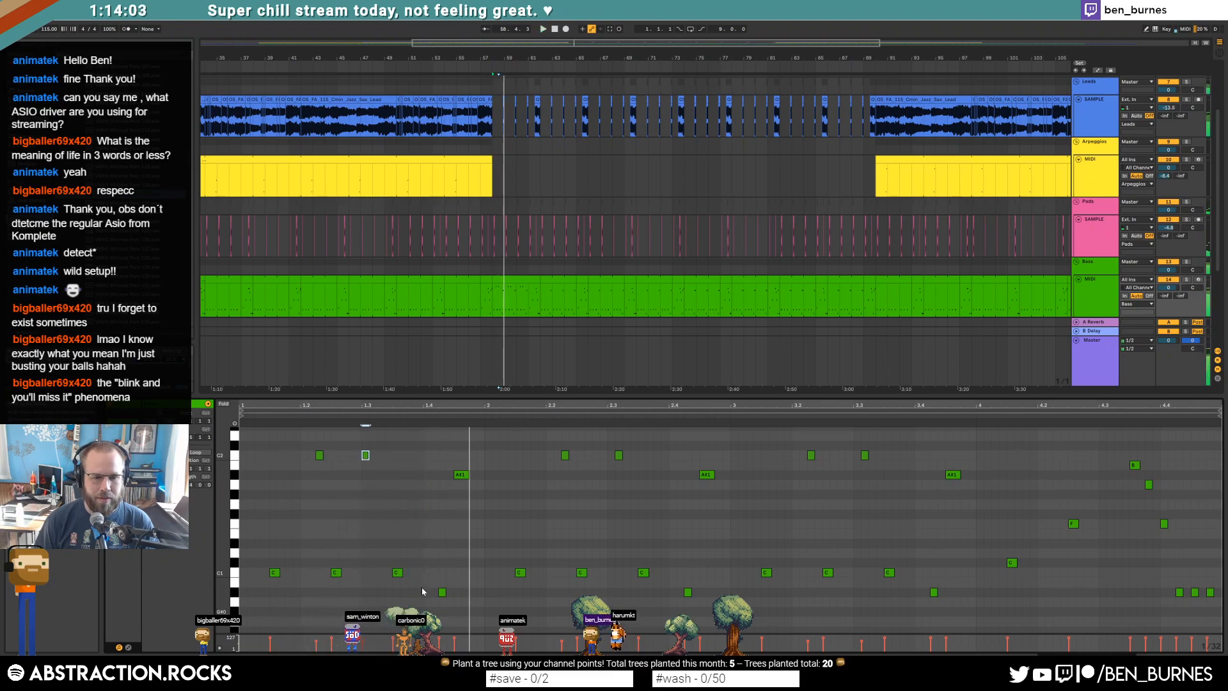
left_click(413, 572)
double_click(411, 572)
key("space")
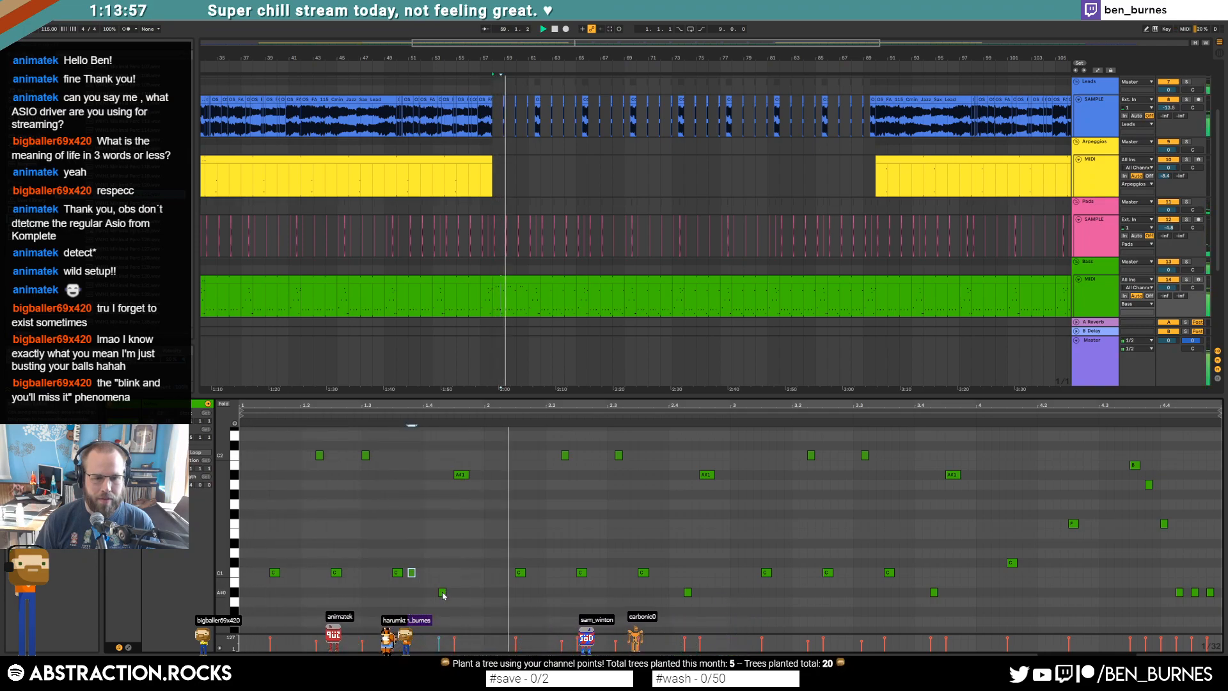
Step: Replace the notes in the second bar of the bass clip with the first bar's pattern
mouse_move(489, 441)
left_mouse_down()
mouse_move(563, 523)
mouse_move(721, 606)
left_mouse_up()
key("Delete")
key("ctrl+z")
left_click(592, 508)
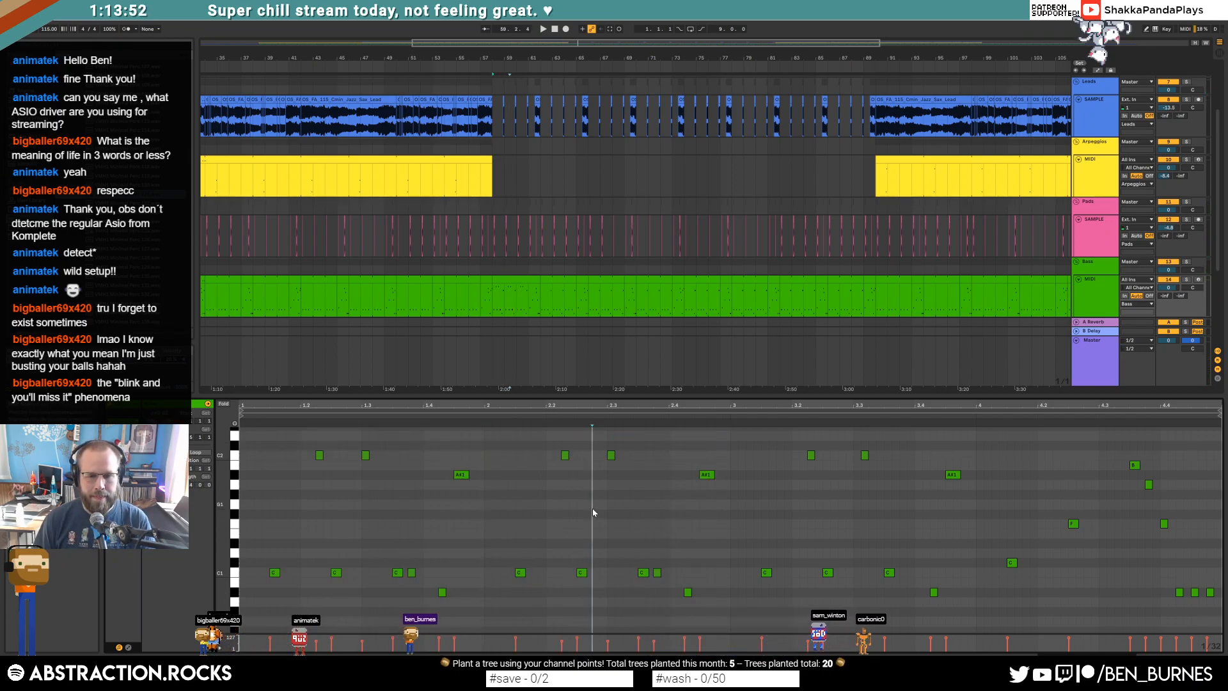
Step: Add a short G#1 note at 2.4.4 in the bass clip and play the passage
double_click(718, 494)
key("space")
left_click_drag(729, 494, 722, 494)
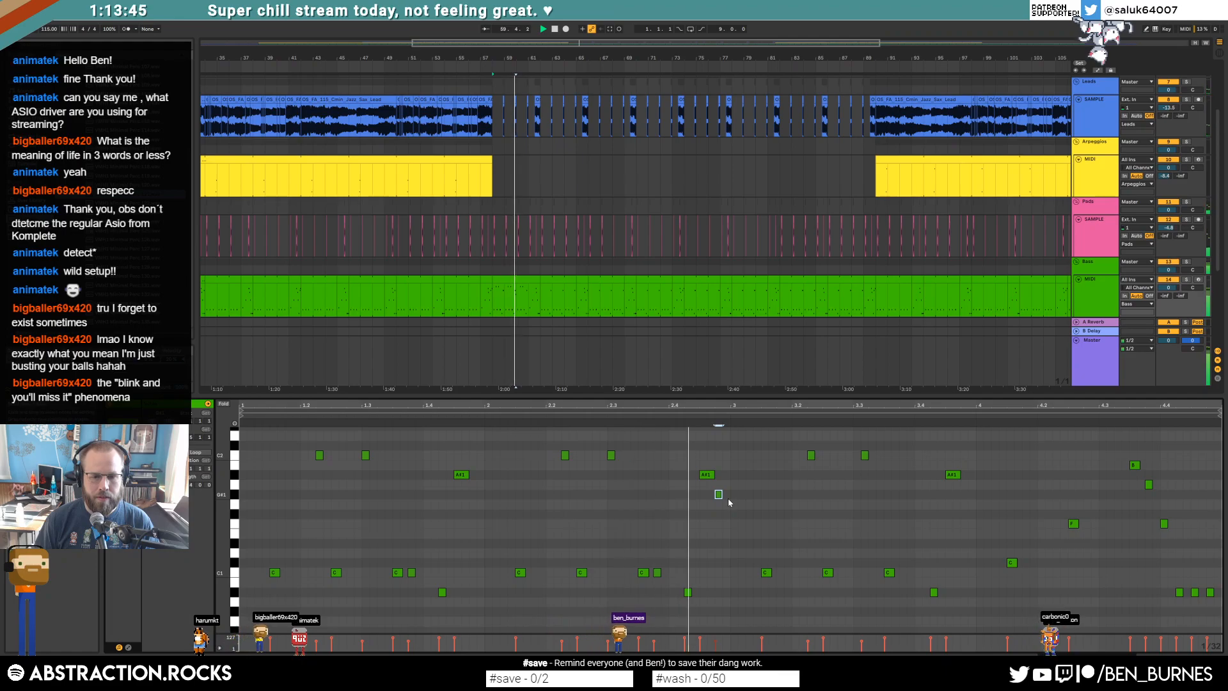
key("space")
Step: Raise the C1 note at 2.3.4 to G1 and the A#0 note at 2.4.2 to A#1, and play the result
left_click(658, 573)
key("shift+Up")
key("Down")
key("Down")
key("Down")
key("Down")
key("Down")
left_click(688, 593)
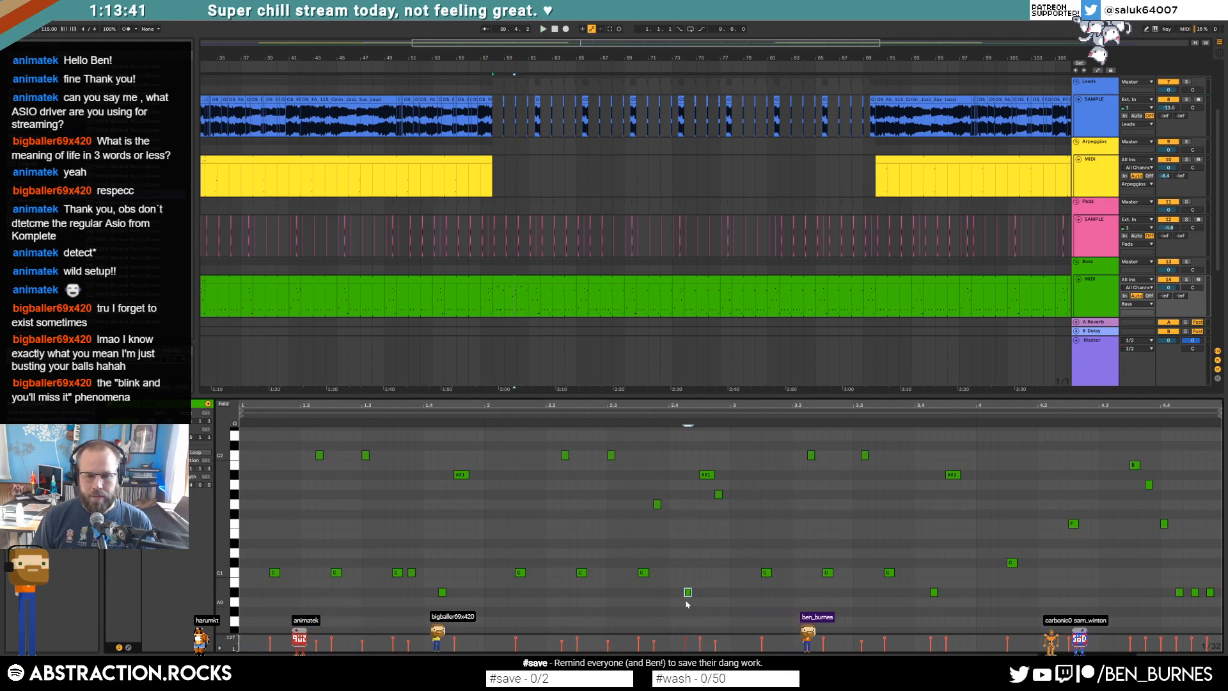
key("space")
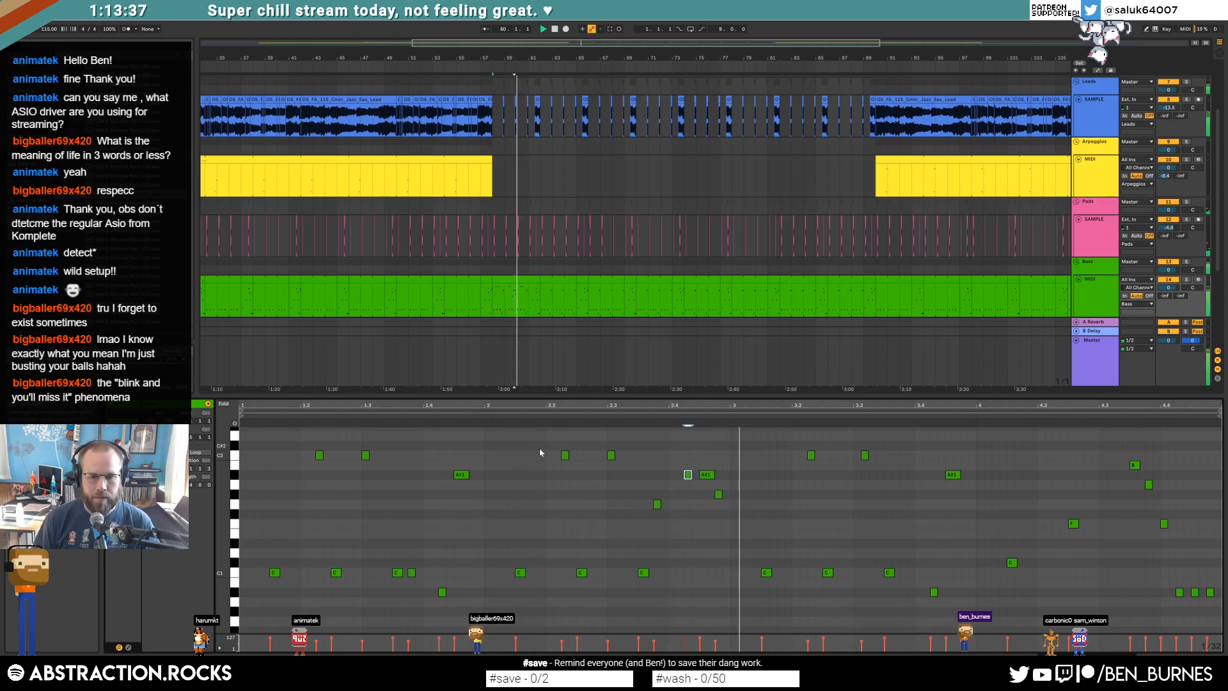
Step: Replace the notes in the third bar of the bass clip with a copy of the first bar's pattern
key("space")
left_click(732, 437)
left_click_drag(733, 432, 977, 615)
key("Delete")
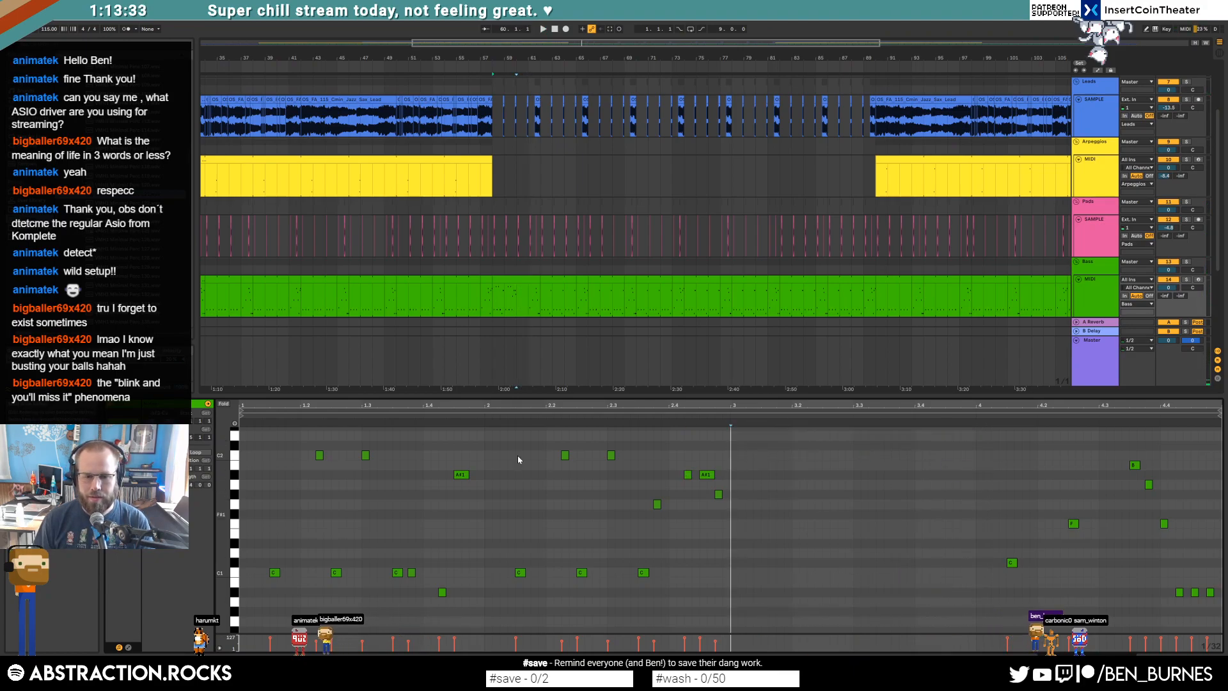
left_click_drag(485, 440, 269, 597)
key("ctrl+d")
key("ctrl+z")
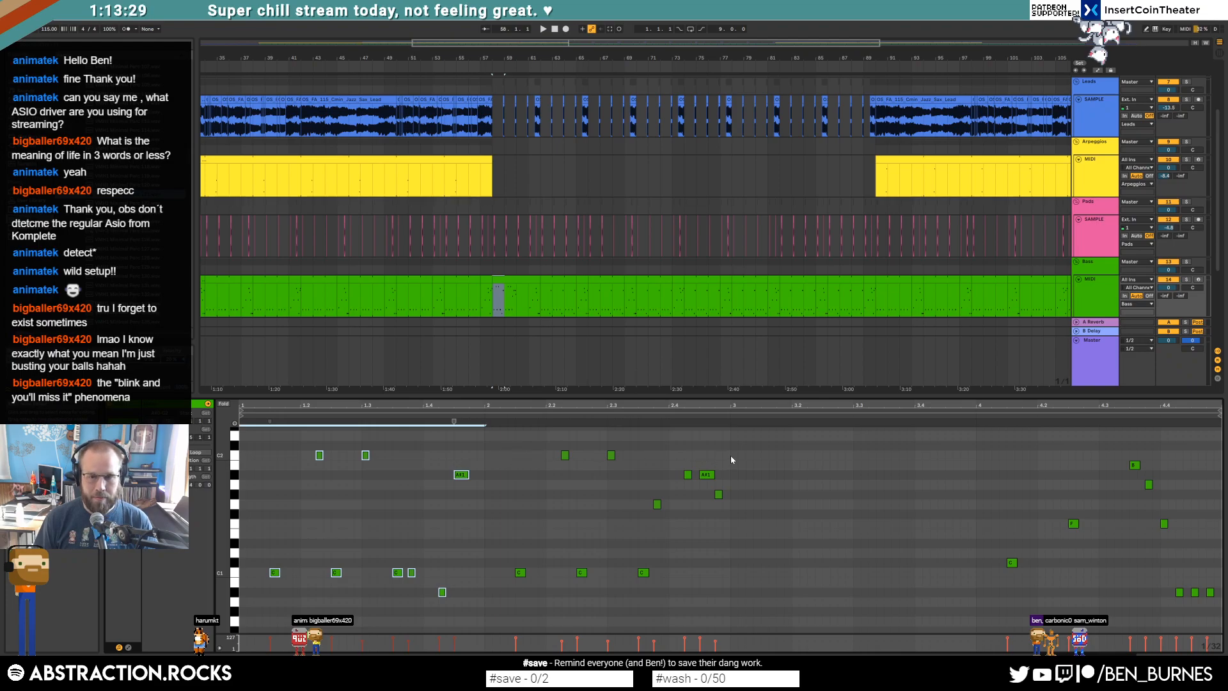
left_click(991, 570)
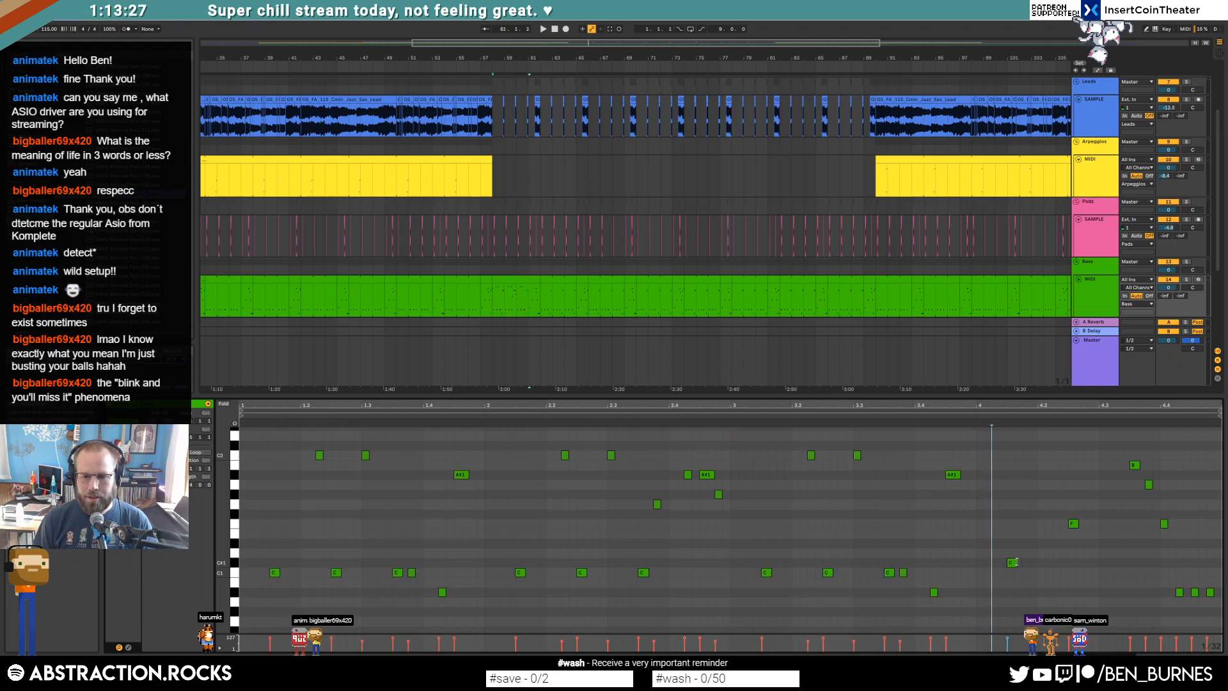
Step: Raise the F1 note at 4.2.3 to G1, return the note at 4.1.3 to C#1, and play the clip
left_click_drag(1011, 566, 1014, 577)
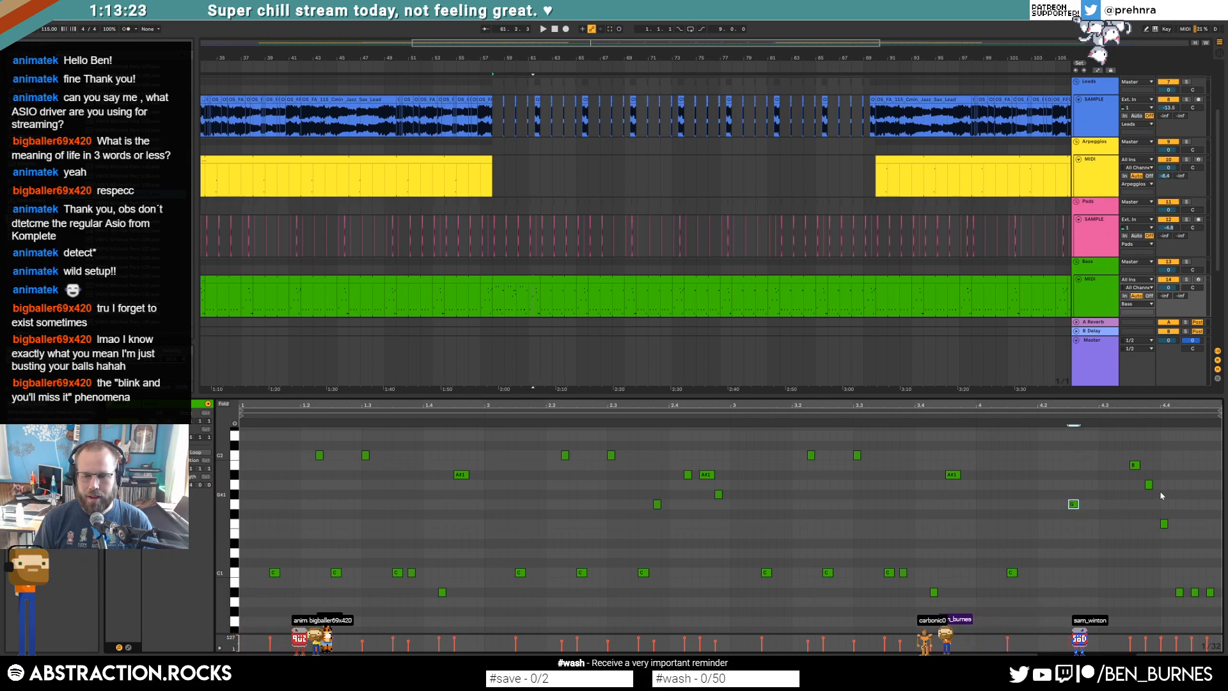
left_click_drag(1012, 573, 1012, 566)
key("space")
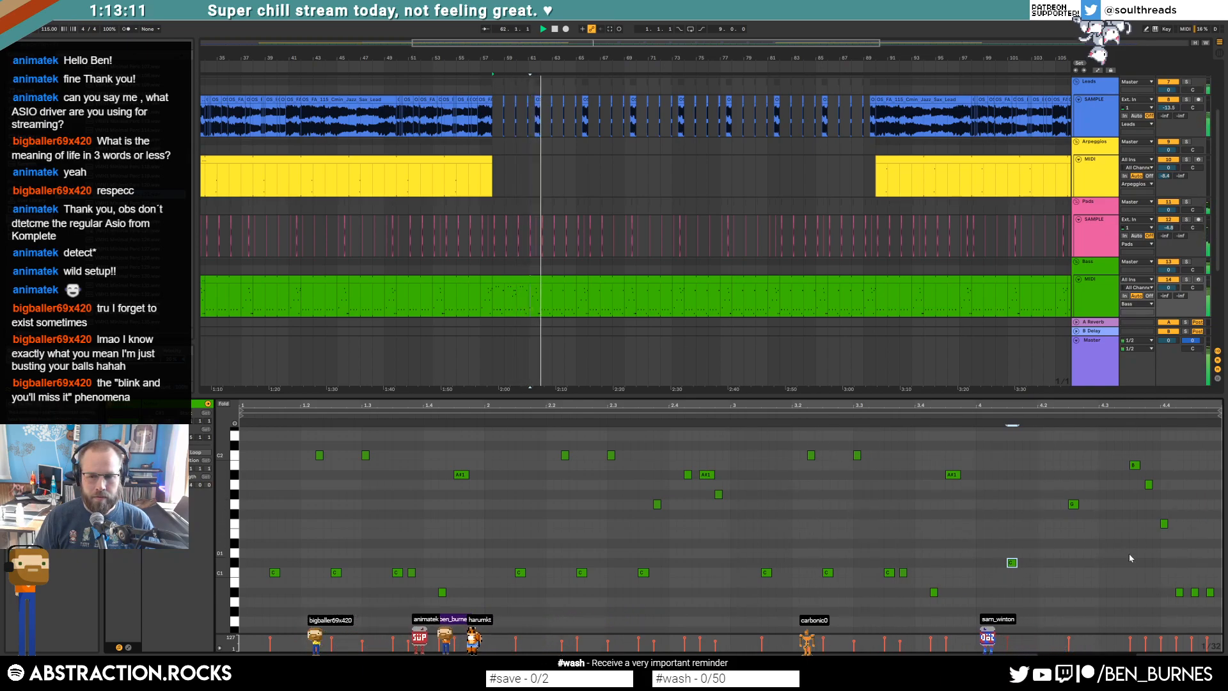
Step: Extend the four-bar bass clip at bar 58 so that it repeats up to bar 90
left_click(524, 280)
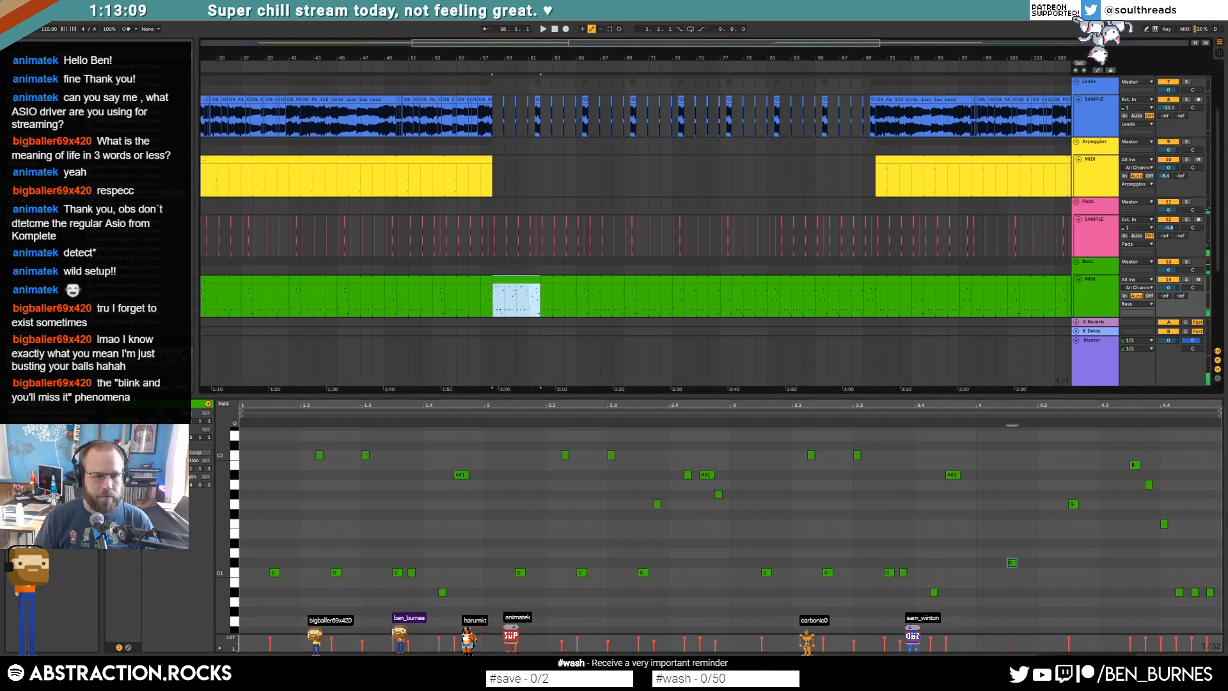
left_click_drag(537, 279, 877, 308)
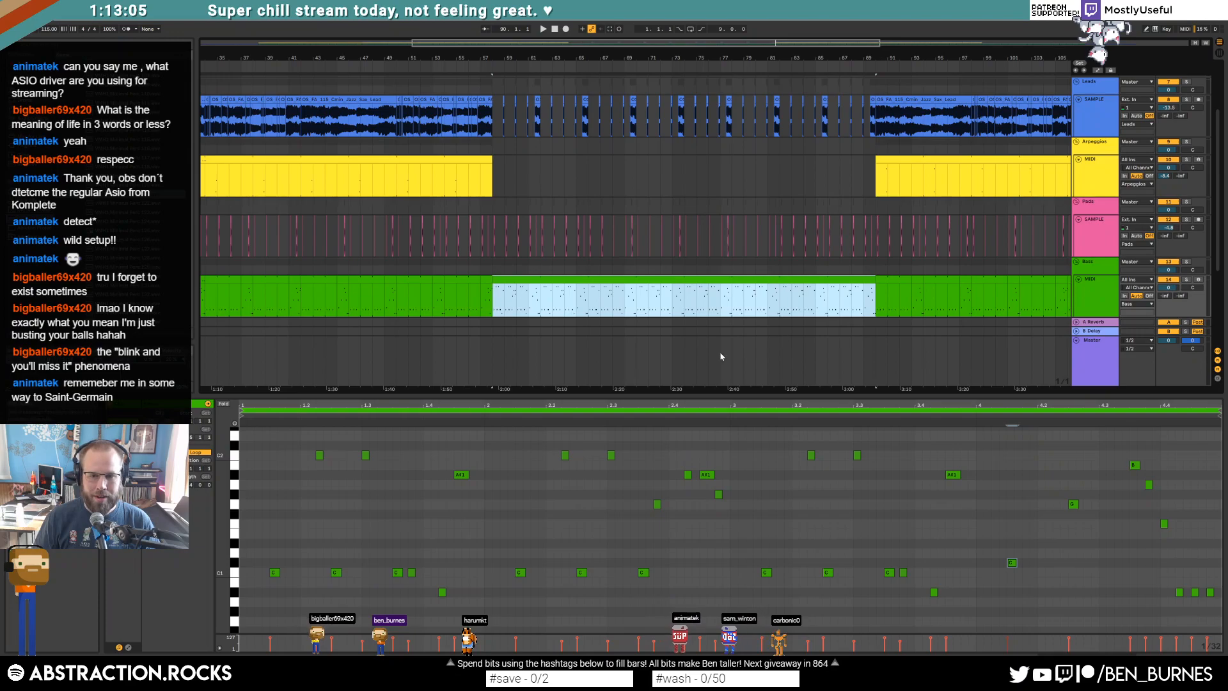
Step: Add a short F1 note at 4.2 in the fourth bar of the bass clip and play it back
left_click(1011, 562)
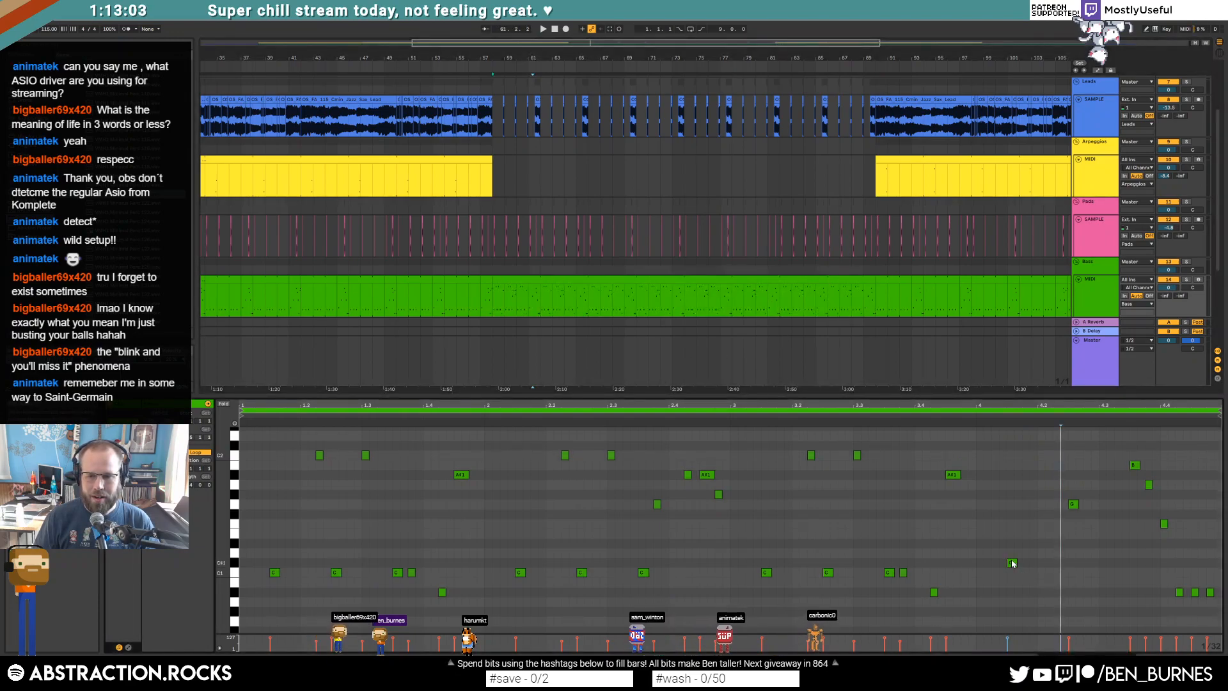
double_click(1058, 523)
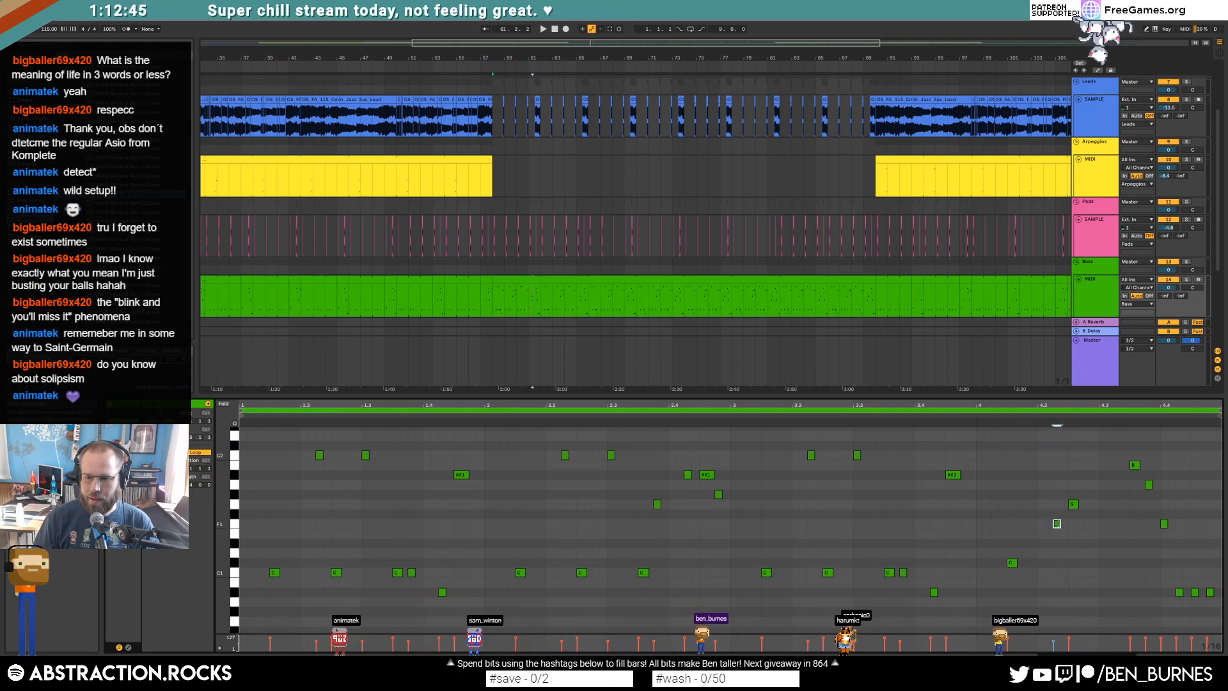
left_click_drag(1056, 523, 1041, 523)
key("space")
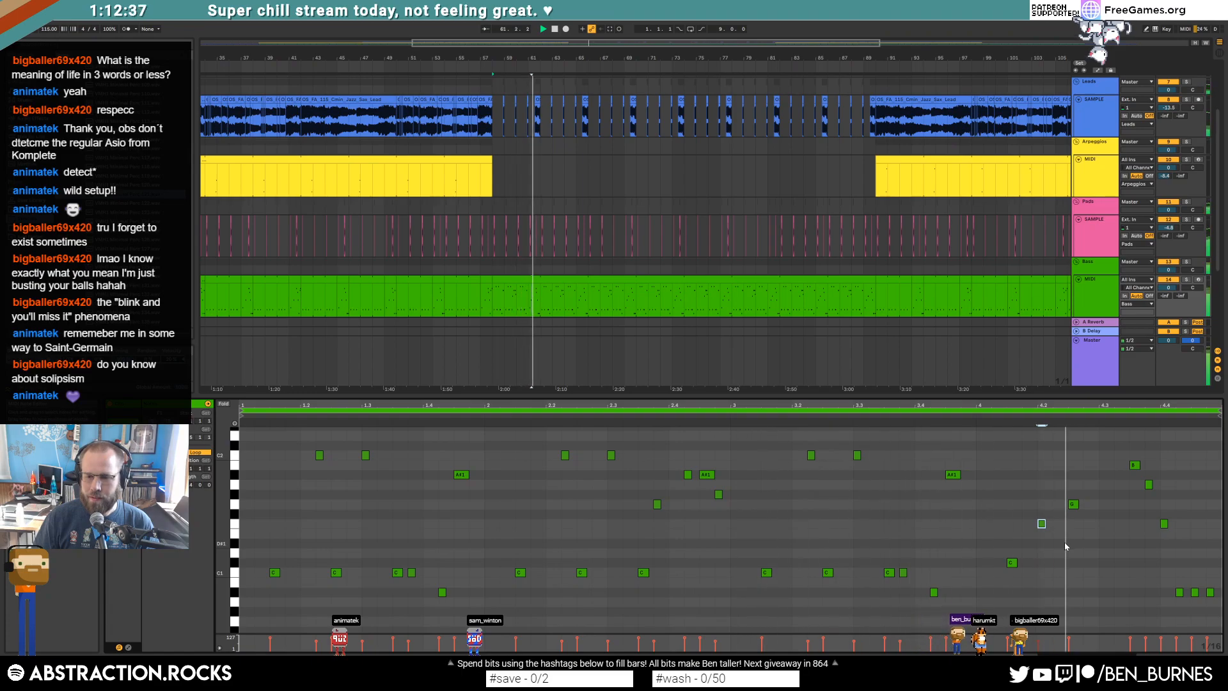
key("space")
Step: Add a G#1 note at 4.3, move the B1 note to 4.3.2, and lower the A1 note at 4.3.4 to G#1
double_click(1107, 484)
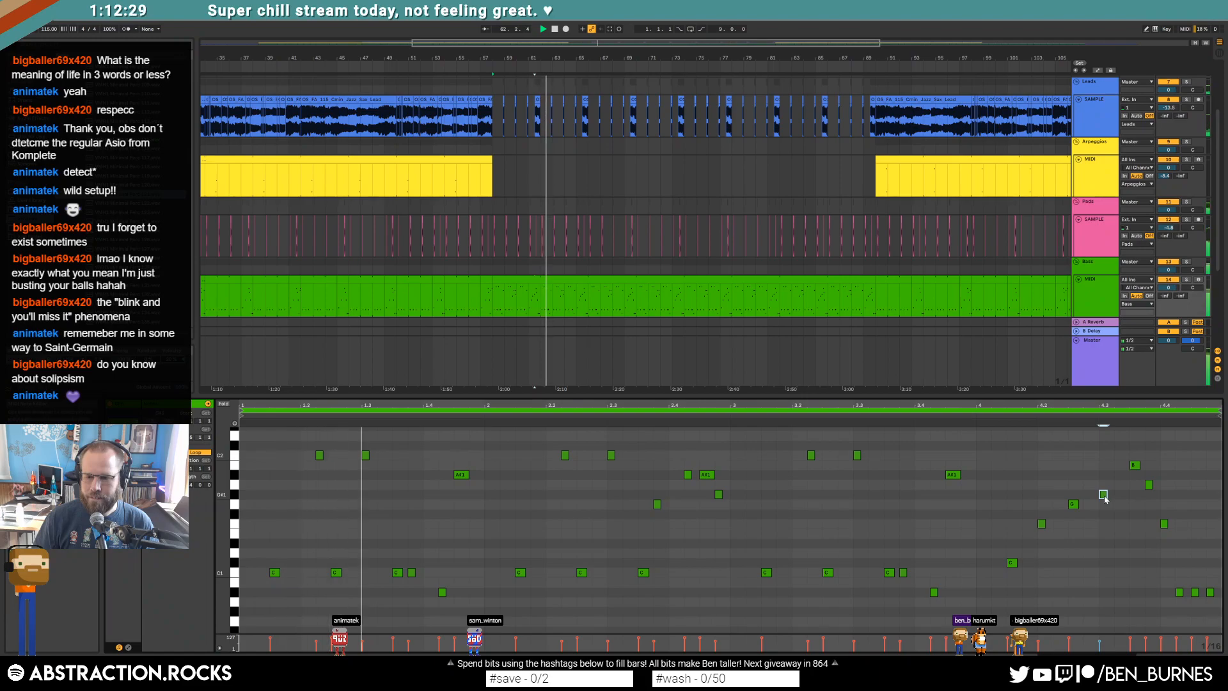
left_click_drag(1130, 468, 1115, 468)
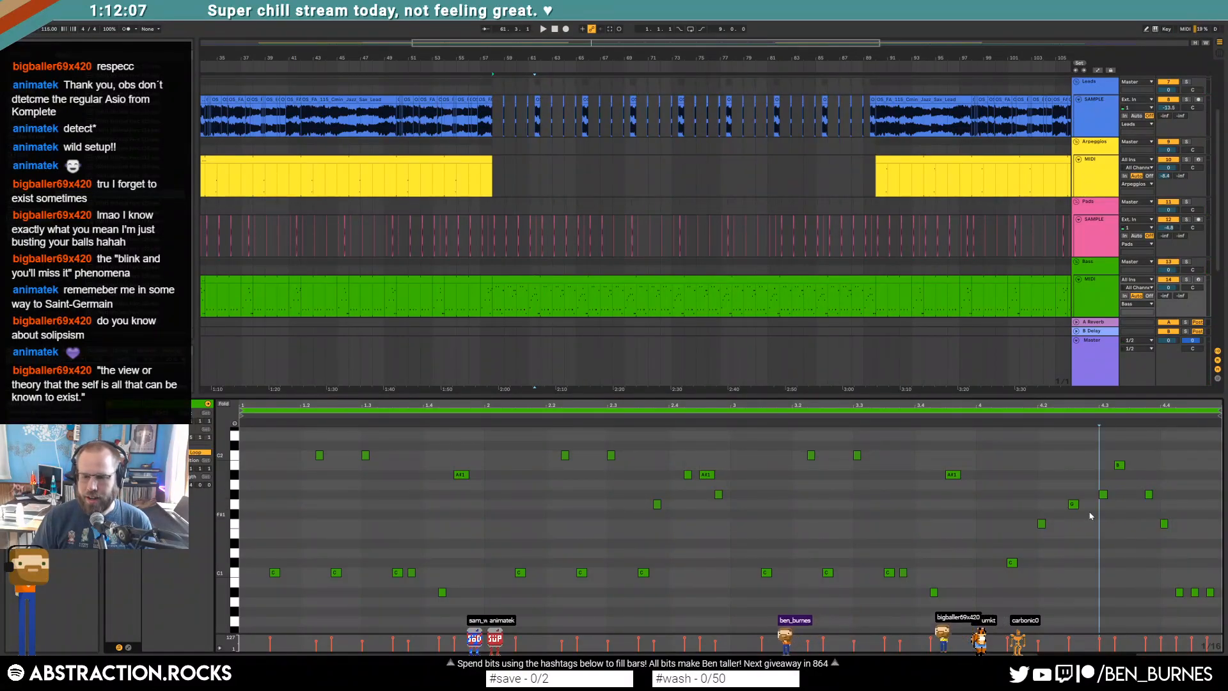
left_click(1041, 523)
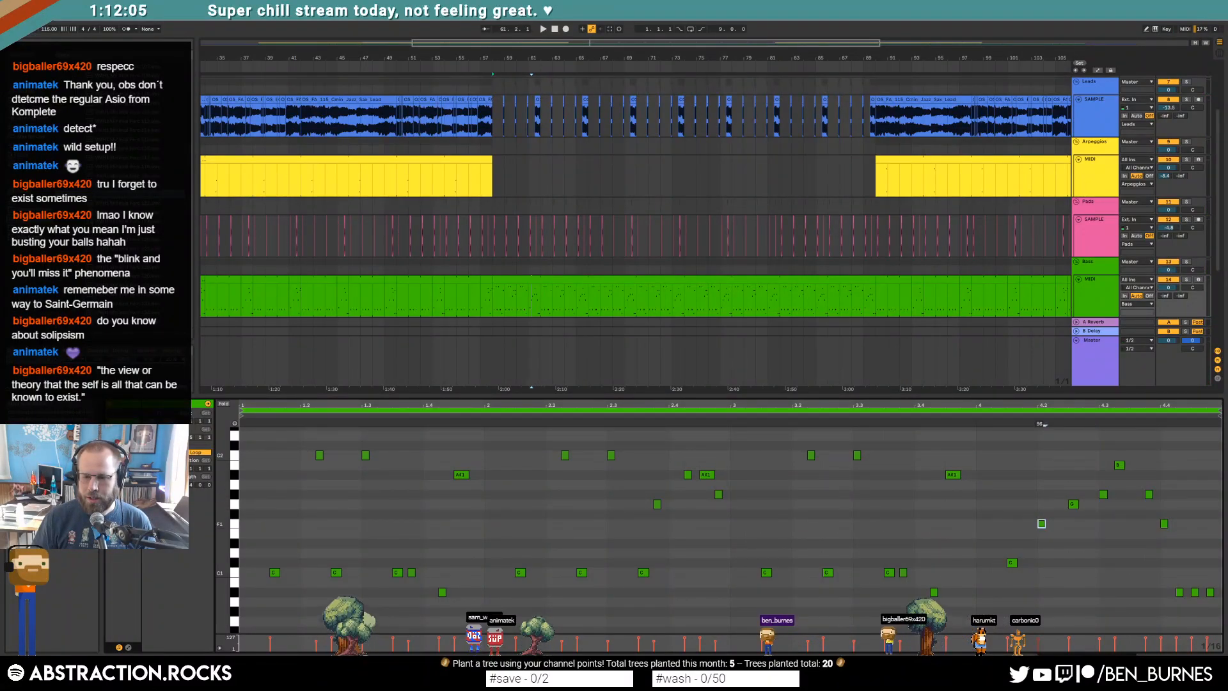
left_click(976, 543)
left_click_drag(976, 577, 1202, 454)
left_click(979, 474)
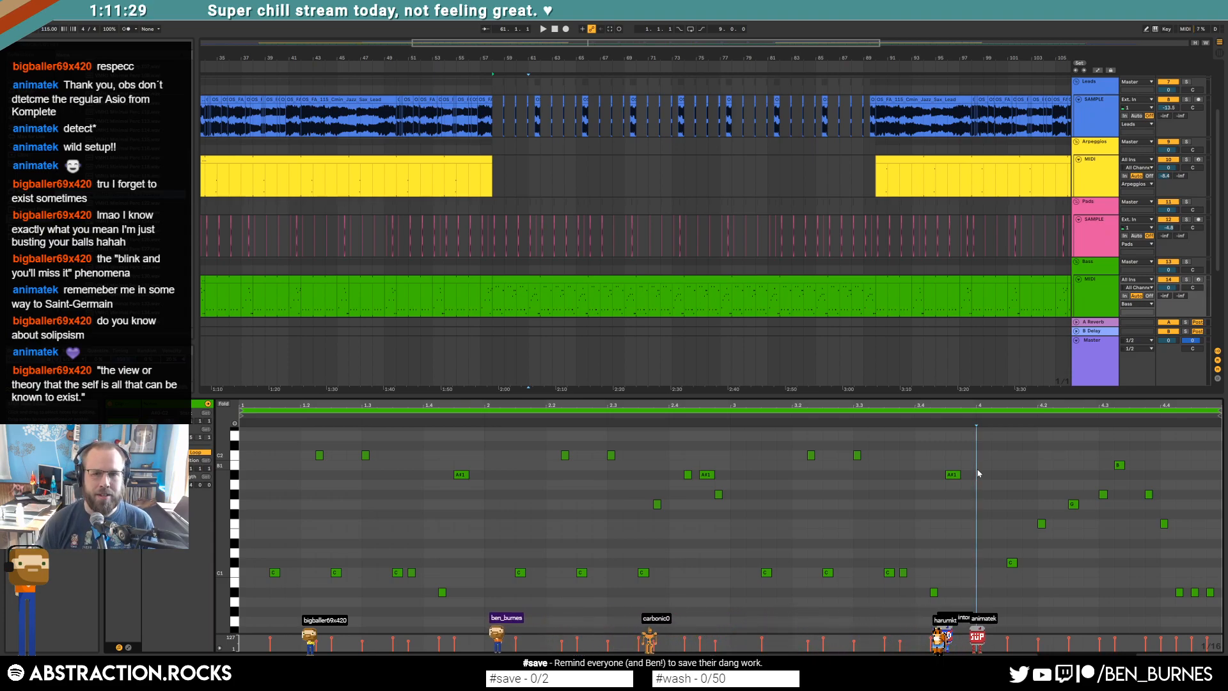
left_click(492, 298)
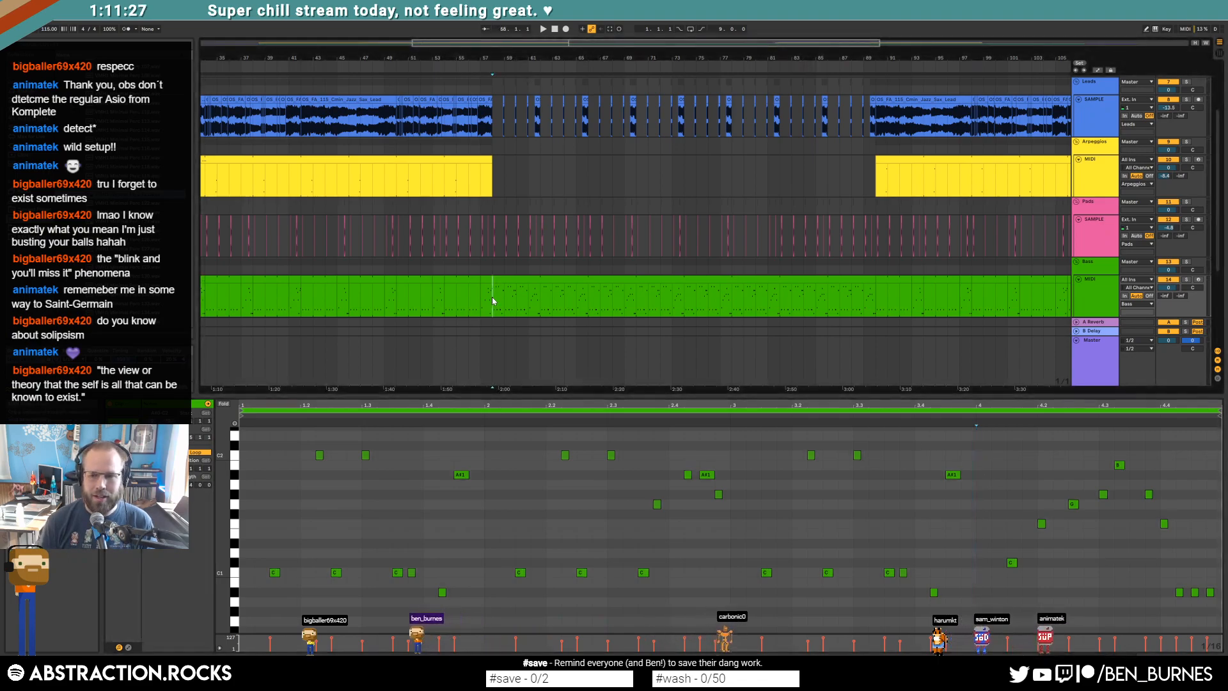
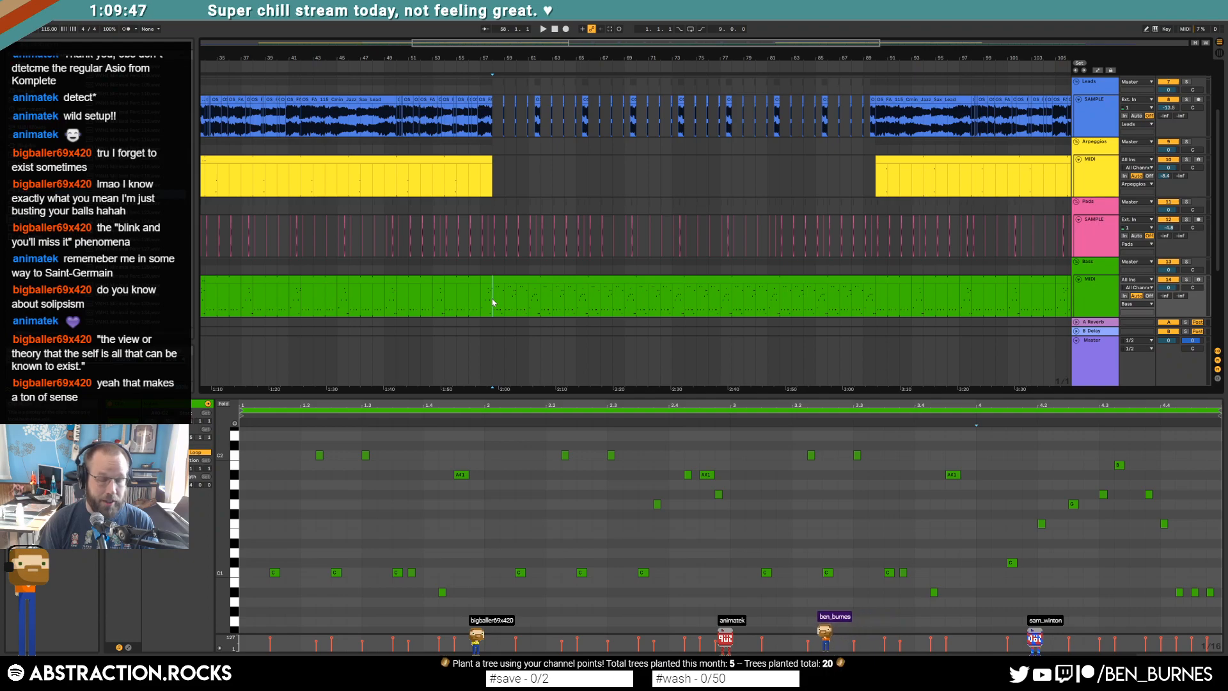
left_click(452, 281)
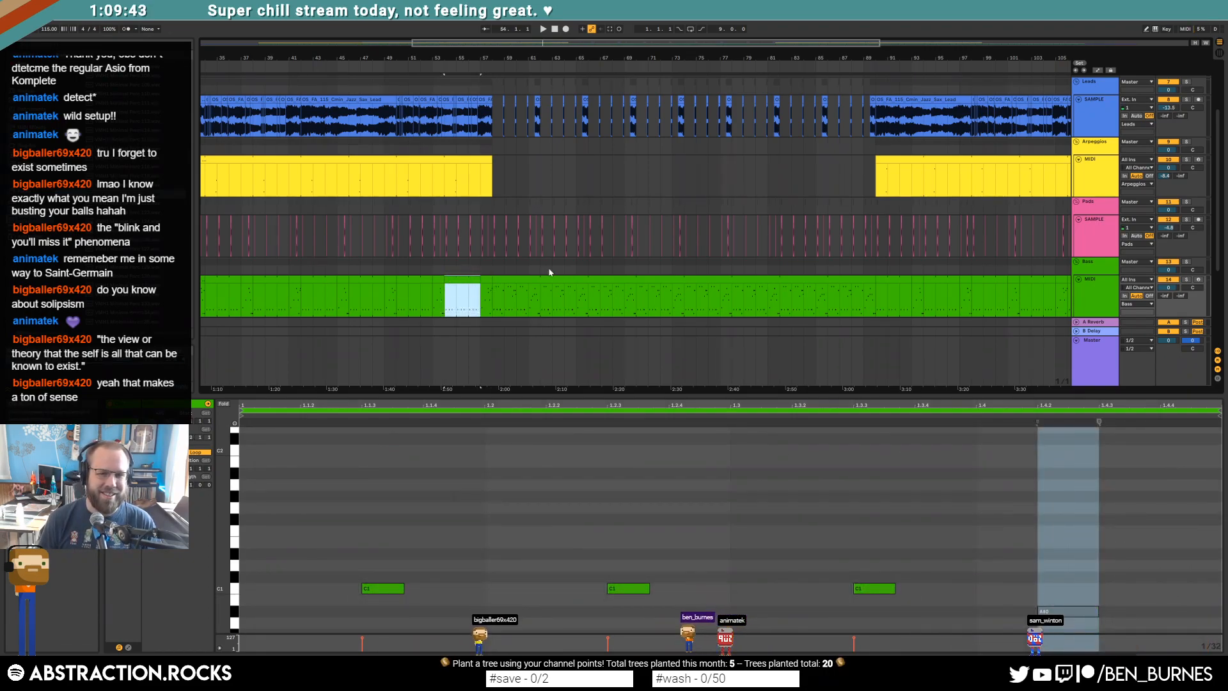
scroll(499, 295, "down", 4)
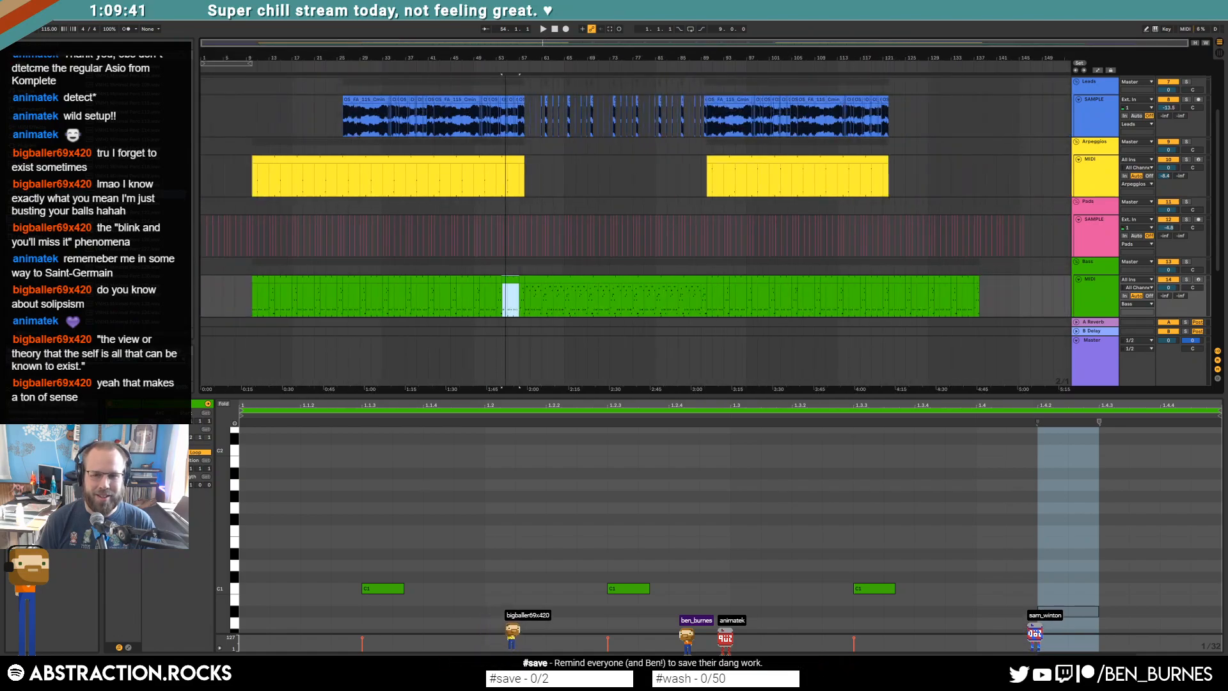
scroll(499, 294, "up", 1)
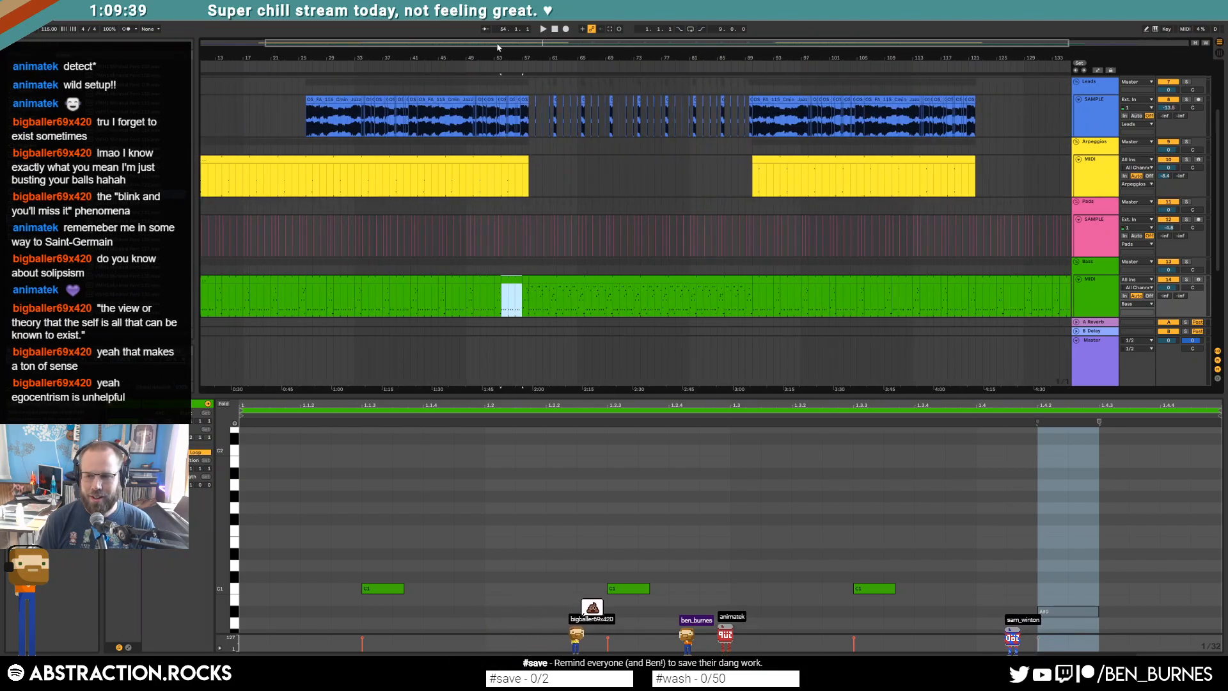
Step: Show the Auto Filter's on/off automation on the Master track and switch the filter on from bar 130 onward
key("shift+Tab")
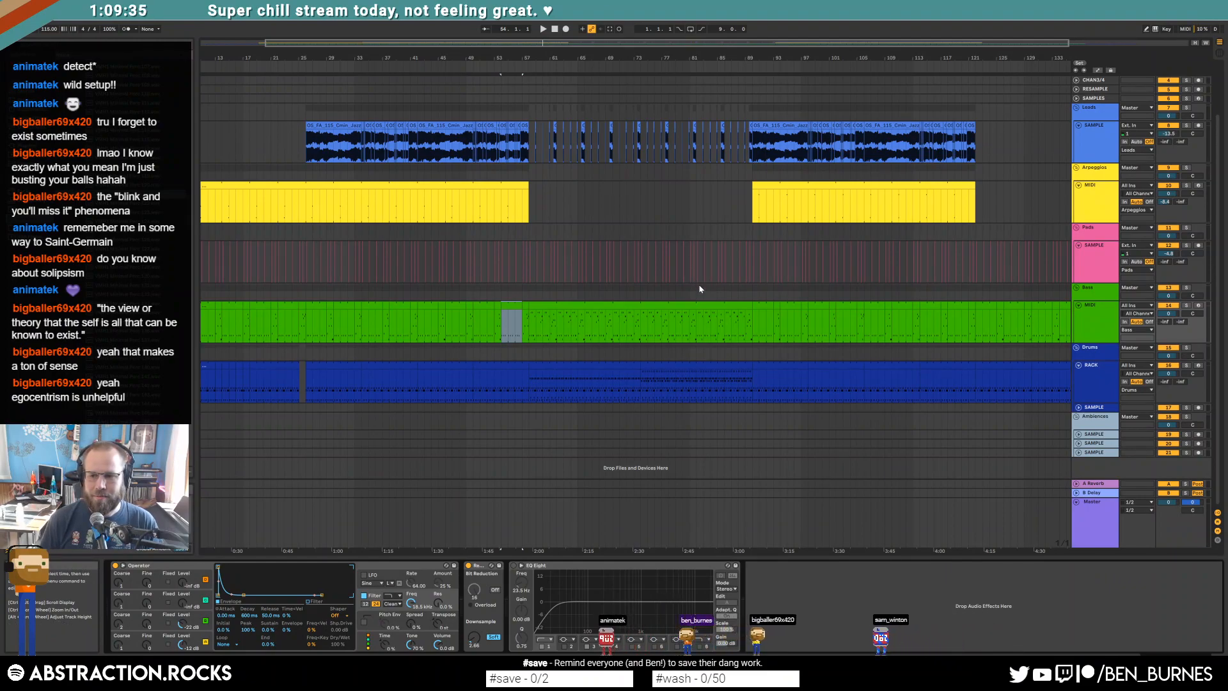
left_click_drag(606, 43, 606, 20)
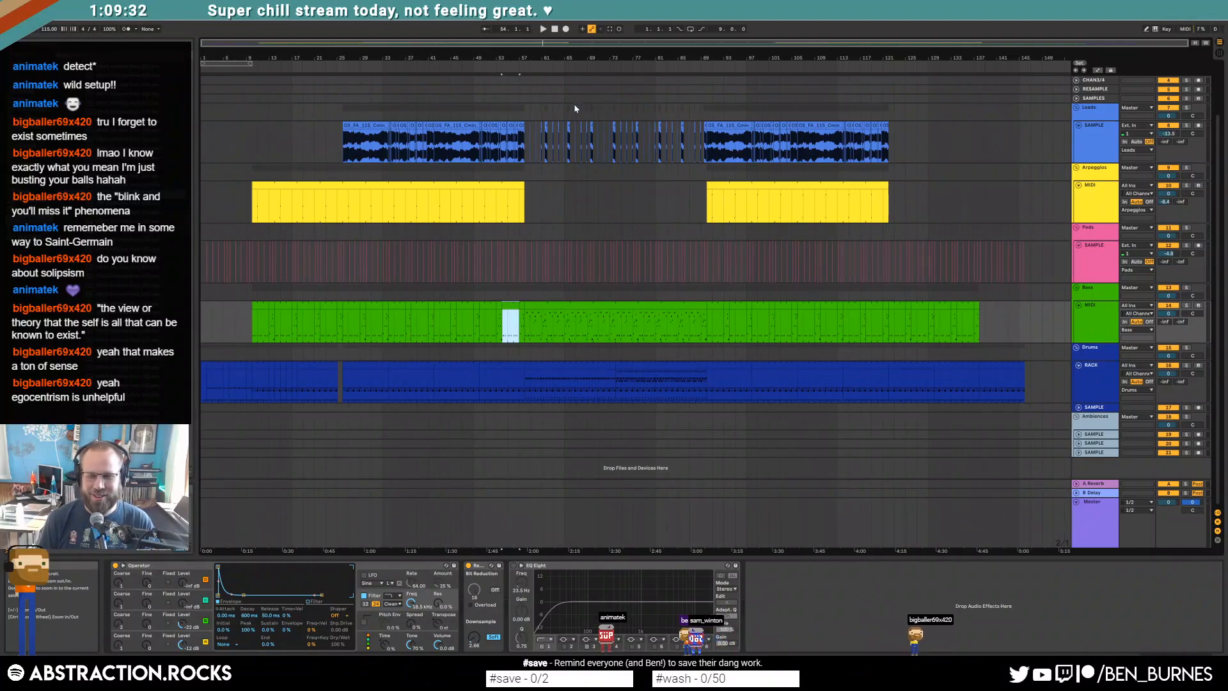
left_click(977, 376)
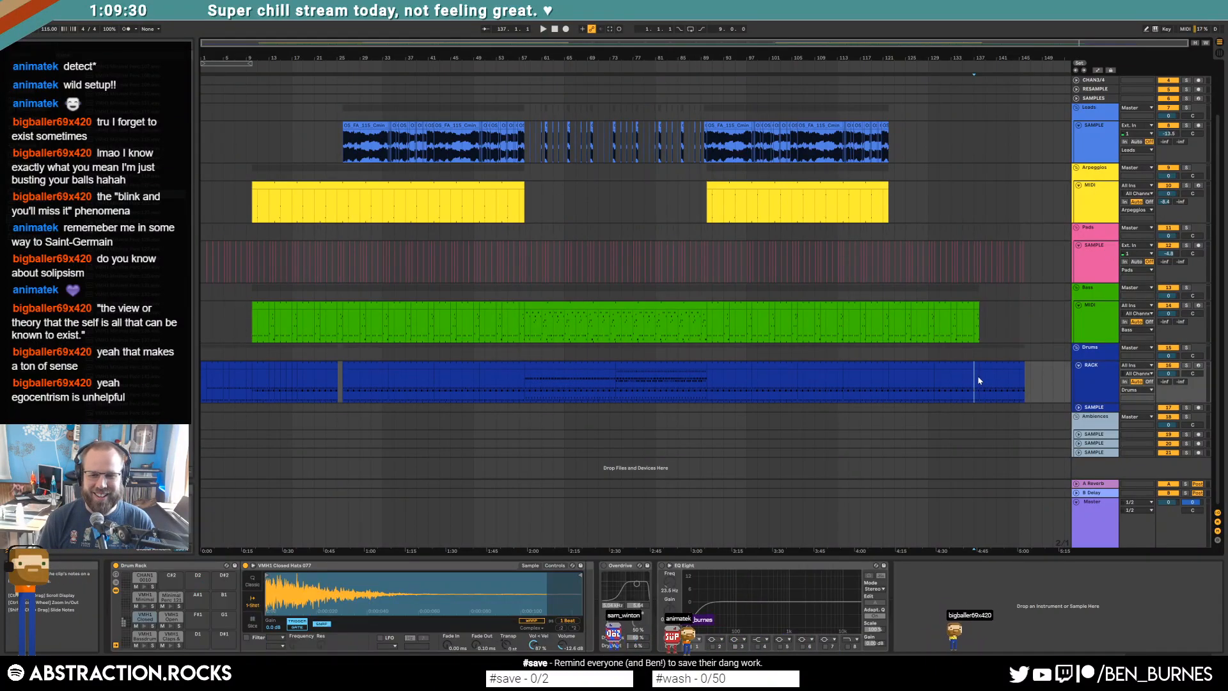
left_click(1105, 515)
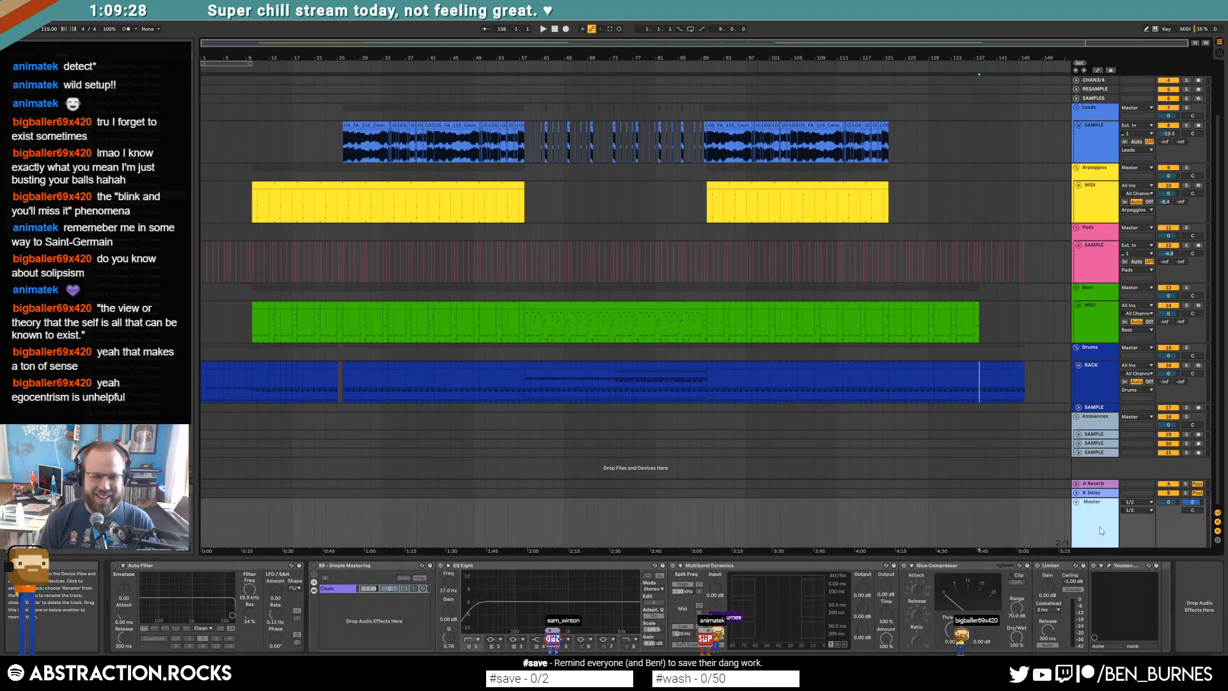
left_click(140, 566)
right_click(193, 569)
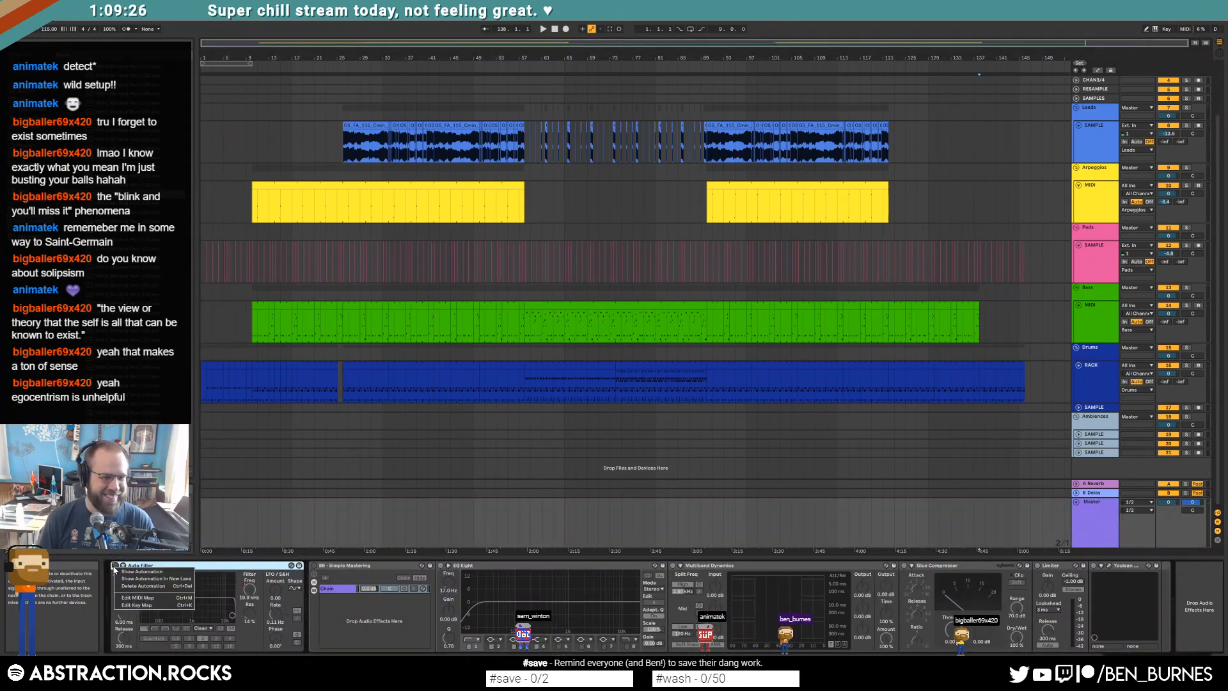
left_click(191, 571)
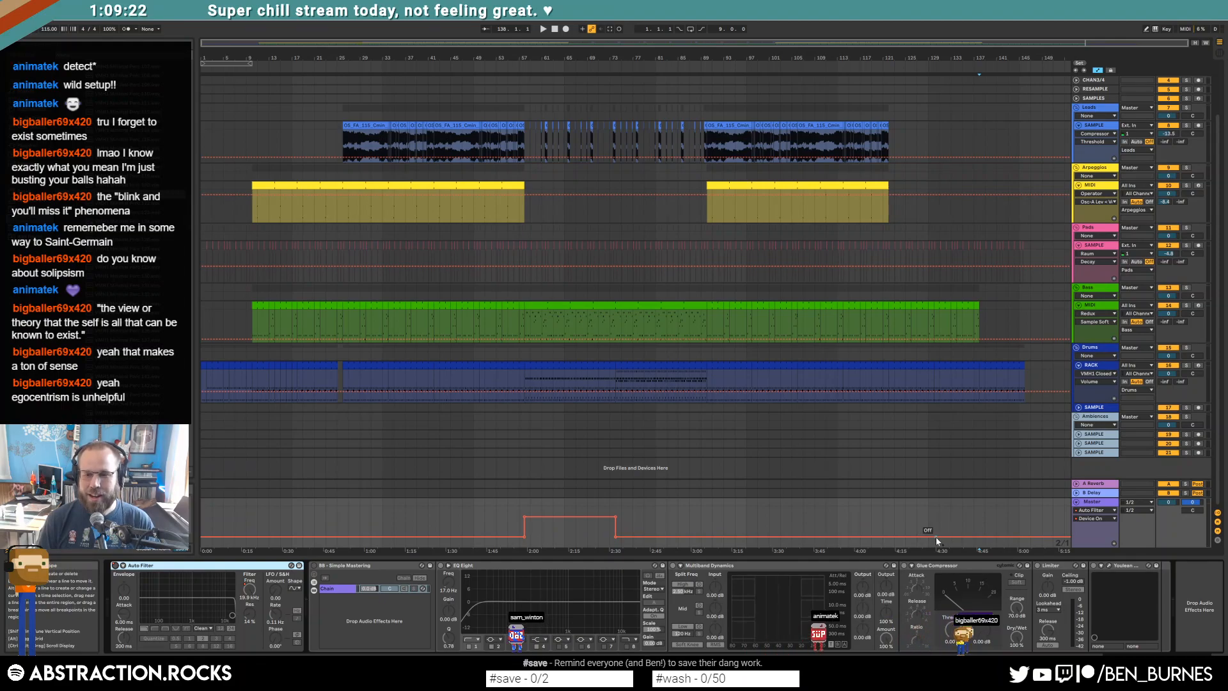
scroll(944, 536, "up", 3)
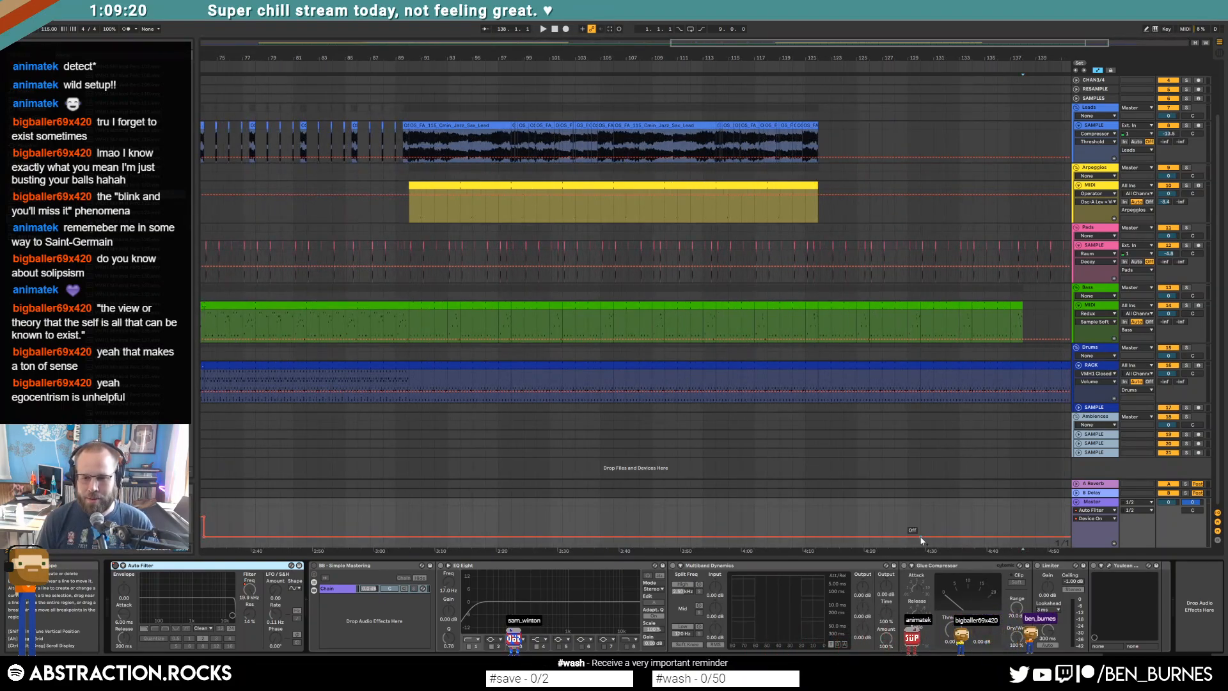
left_click(922, 537)
left_click_drag(925, 537, 925, 516)
left_click_drag(1011, 501, 854, 501)
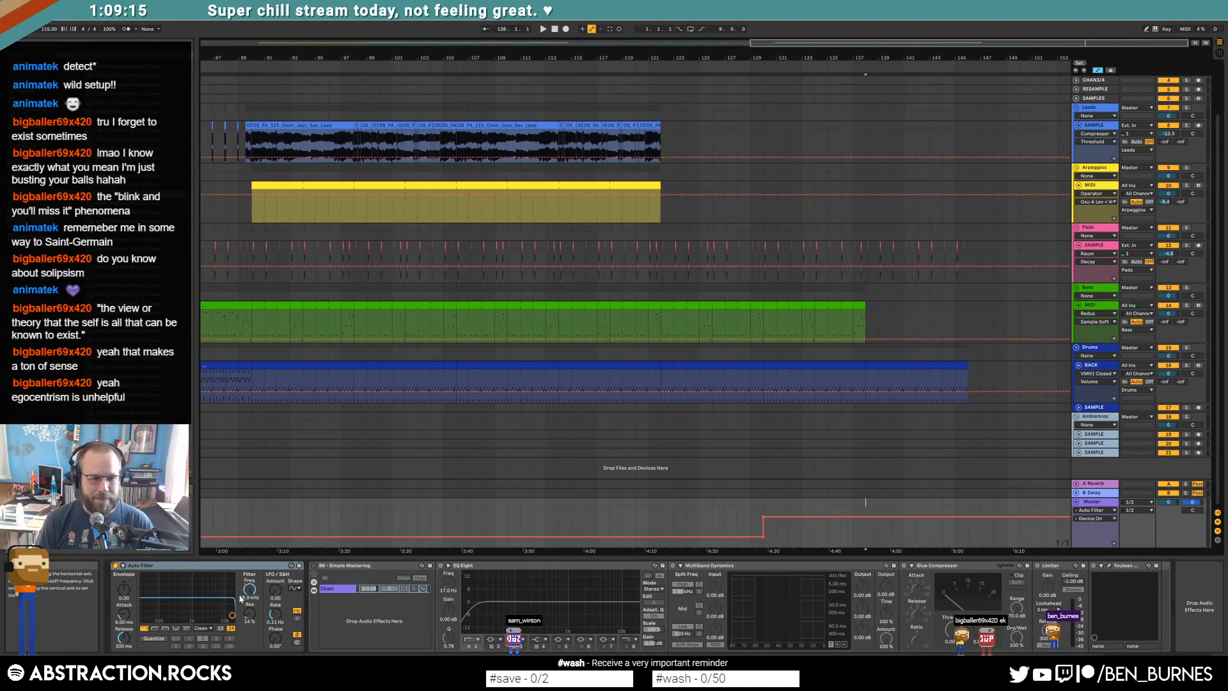
Step: Automate the master Auto Filter's frequency to curve down from bar 130 to its minimum at bar 146, and play from bar 129
left_click(232, 616)
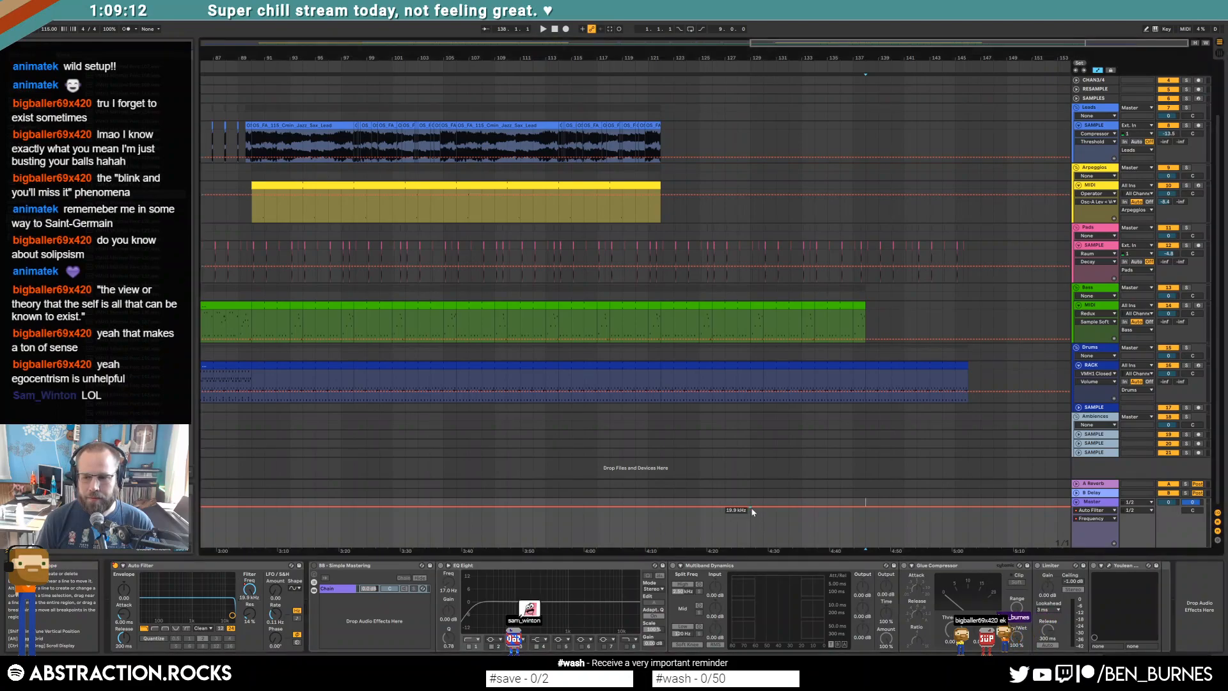
left_click_drag(967, 509, 967, 546)
left_click_drag(870, 528, 870, 500)
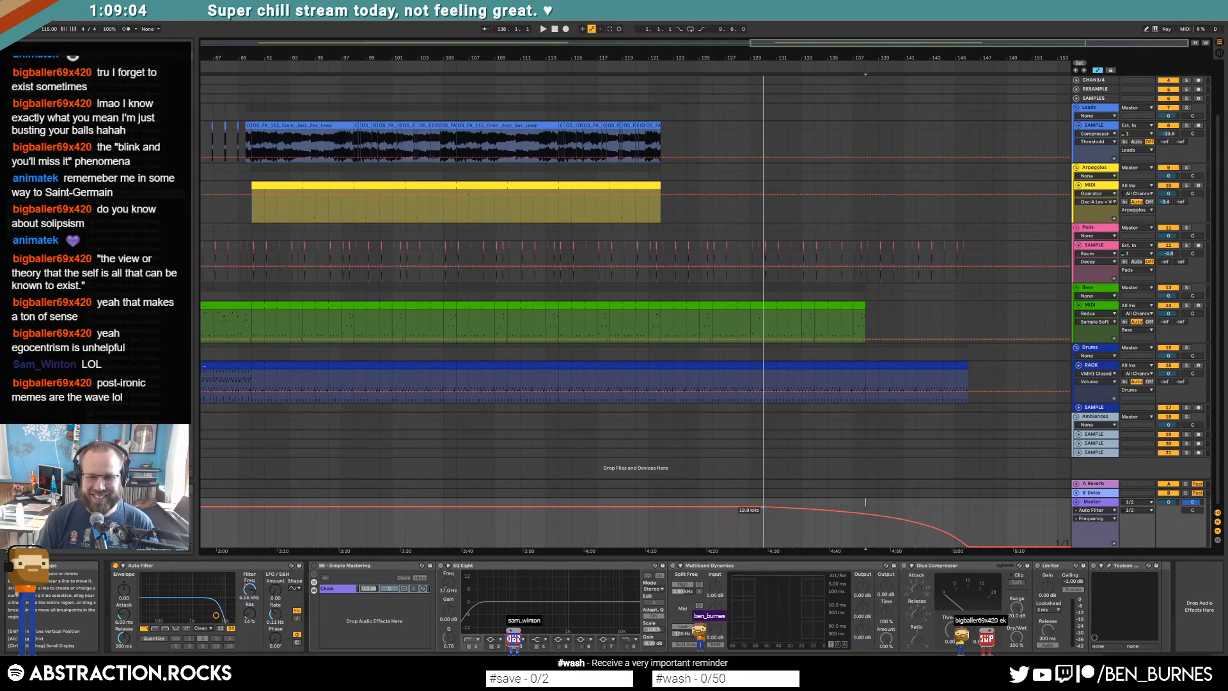
left_click(750, 521)
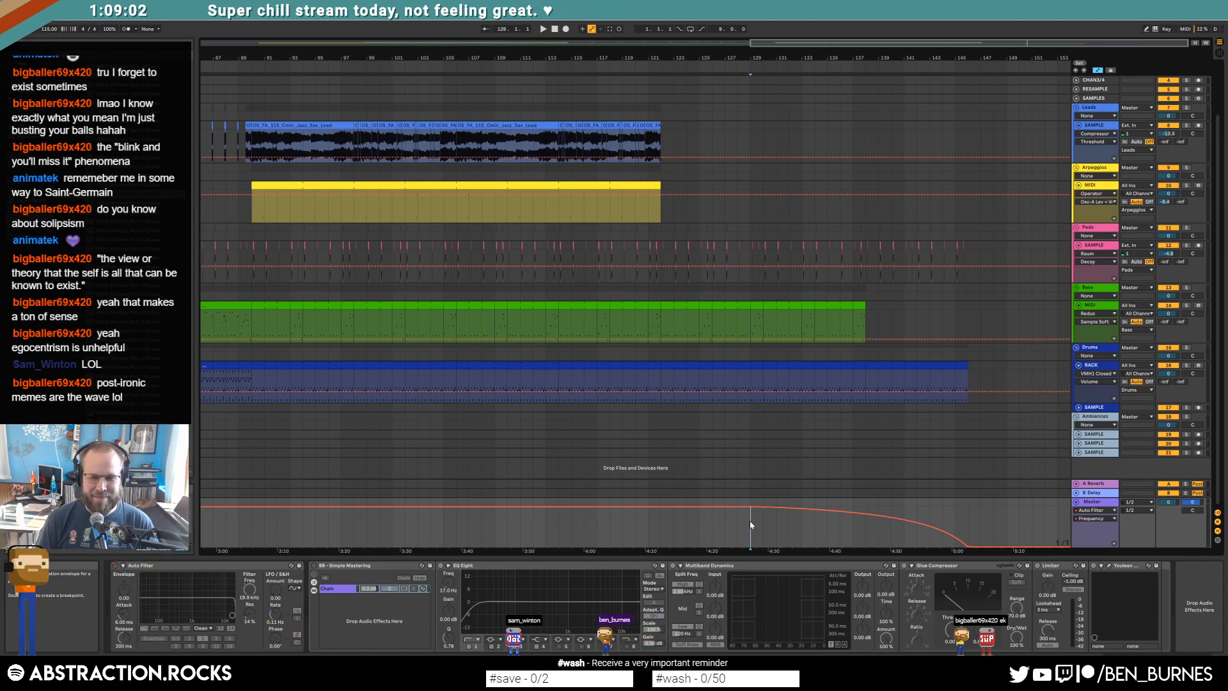
key("space")
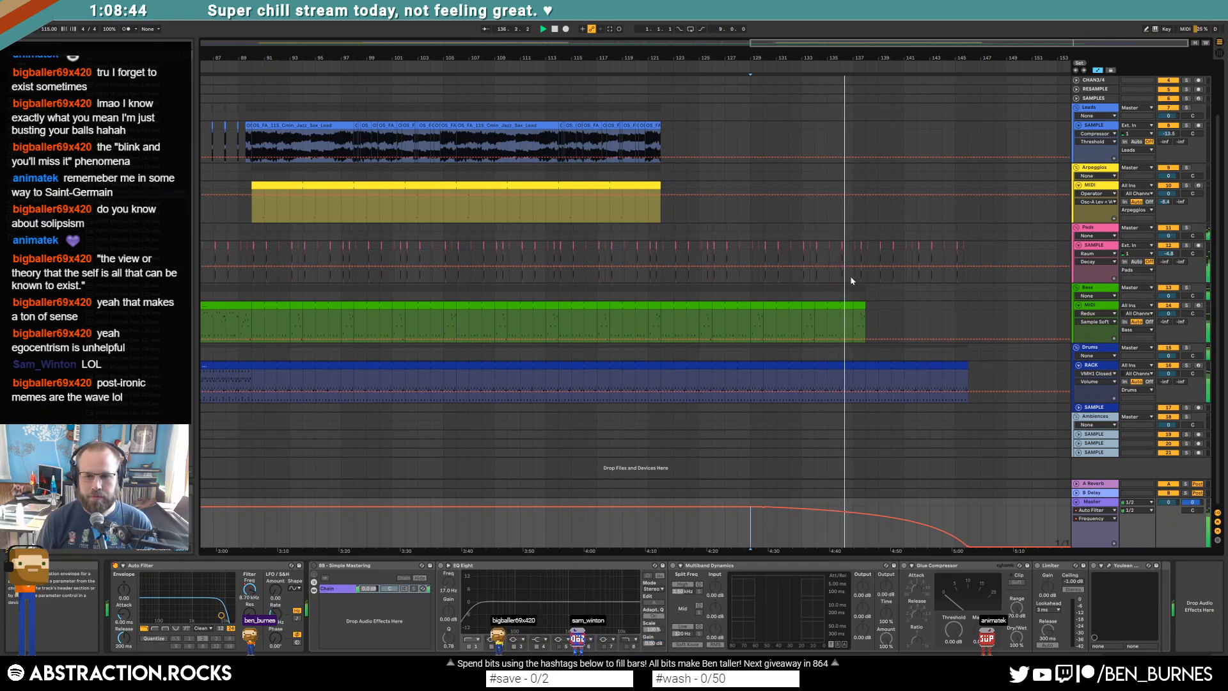
Step: Copy eight bars of the bass and paste them at bar 138 so the bass line runs to bar 146
left_click_drag(814, 320, 961, 309)
key("ctrl+c")
left_click(868, 312)
key("ctrl+v")
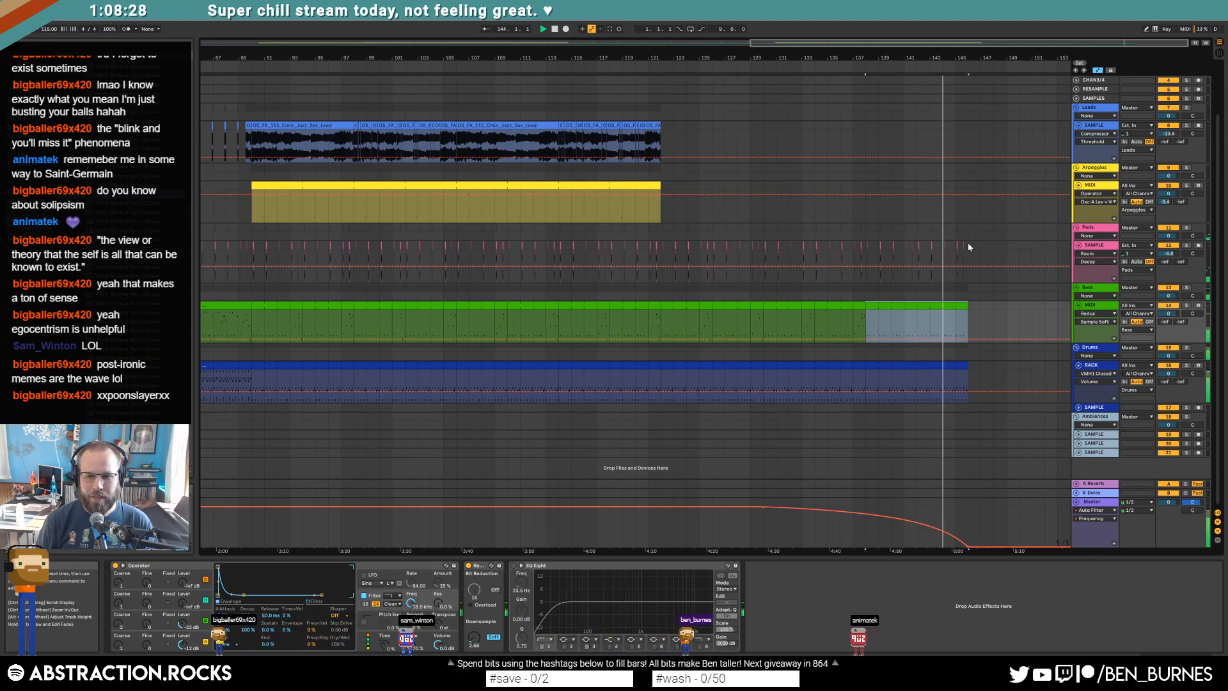
Step: Inspect the last pad samples before bar 146, hide the automation lanes and stop playback
scroll(970, 246, "up", 3)
scroll(969, 249, "up", 5)
left_click(904, 250)
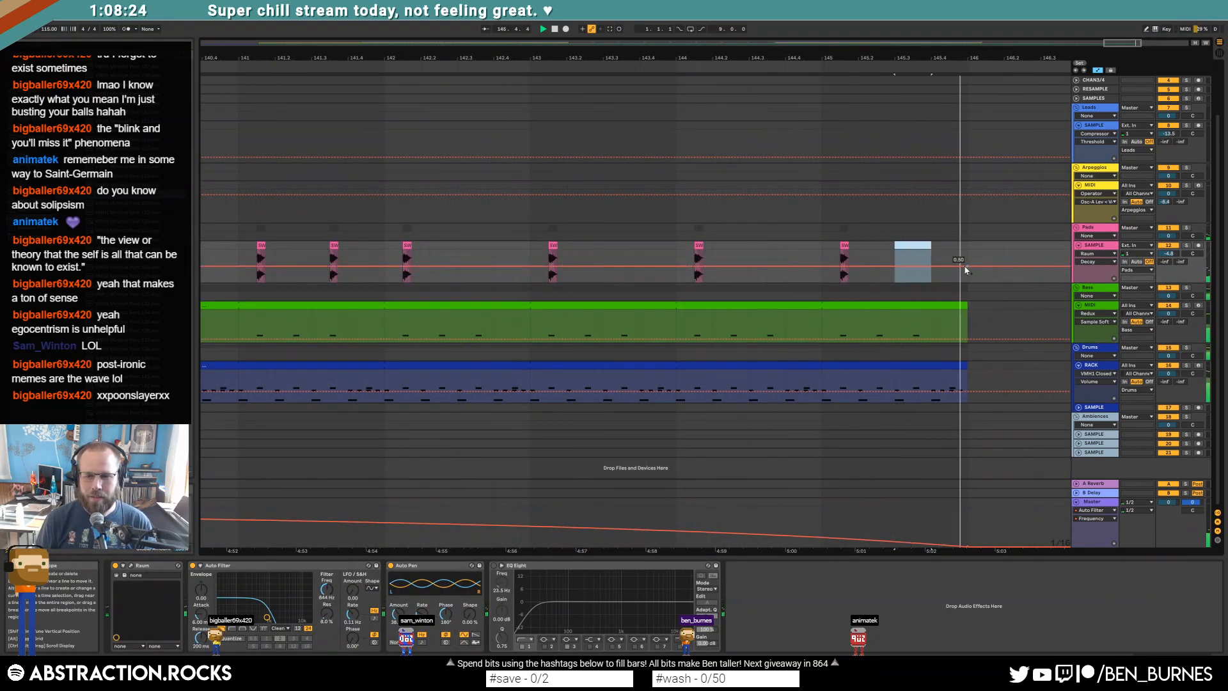
key("w")
key("a")
left_click(953, 243)
key("space")
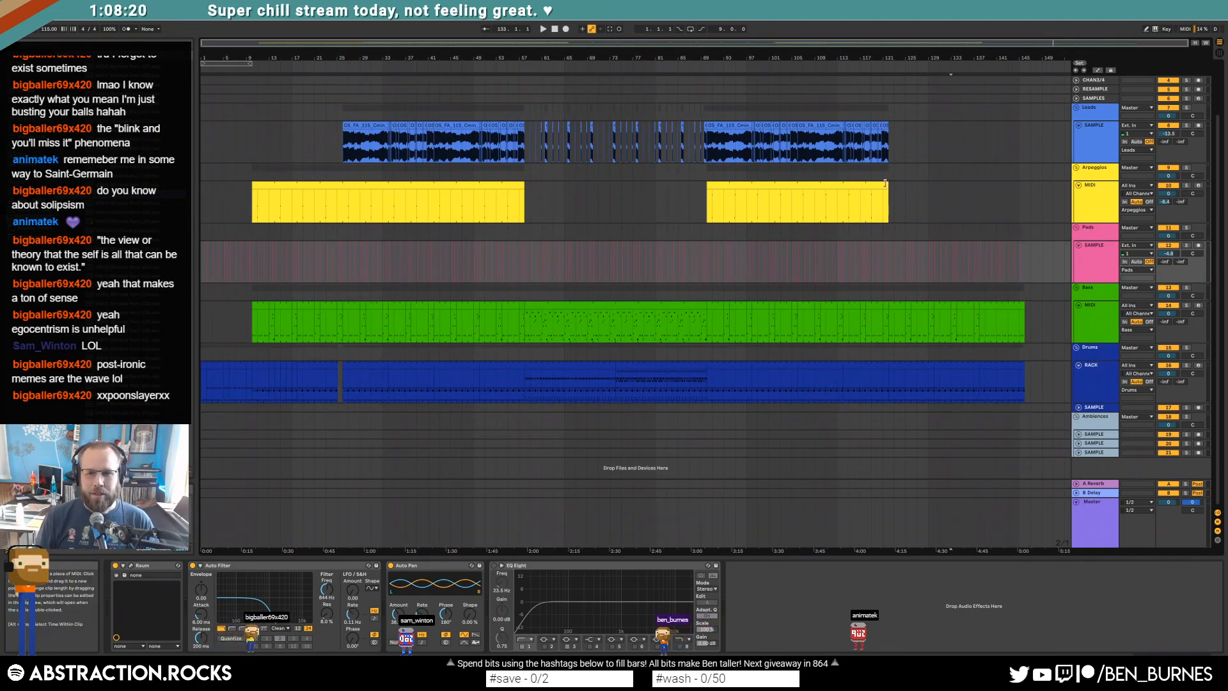
Step: Extend the second arpeggio clip to bar 138 and return to the start of the arrangement
scroll(891, 190, "up", 2)
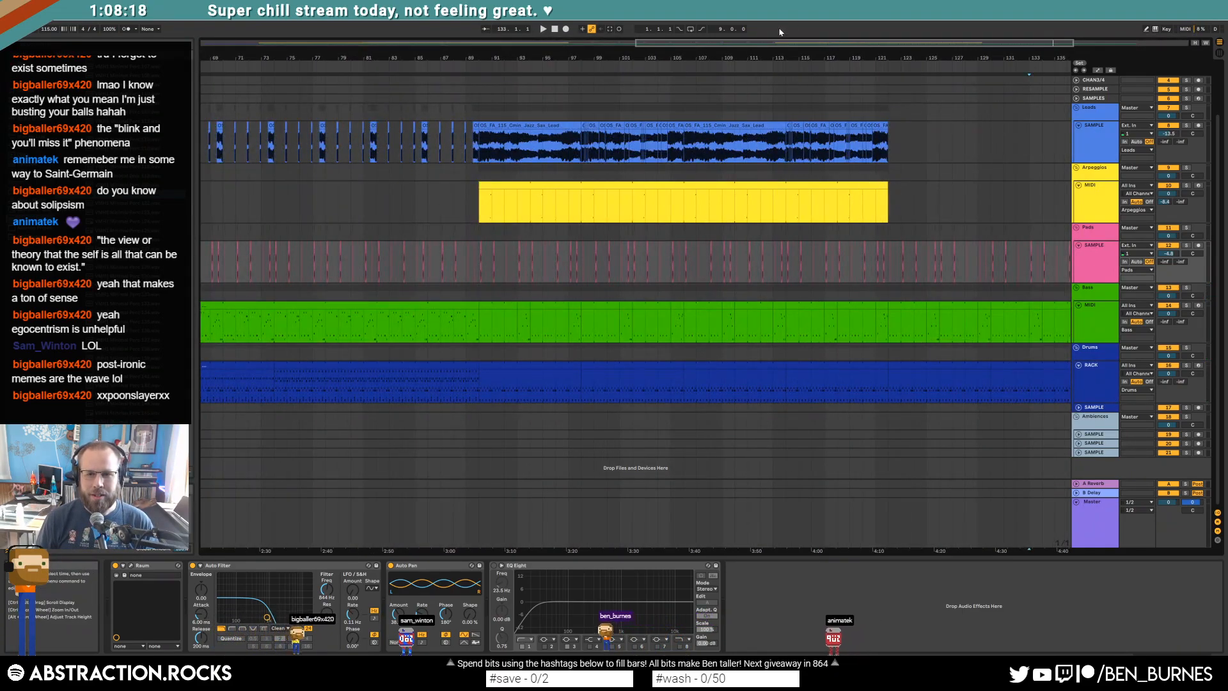
left_click_drag(1015, 160, 787, 148)
mouse_move(660, 187)
left_mouse_down()
mouse_move(891, 187)
mouse_move(867, 189)
left_mouse_up()
left_click(846, 207)
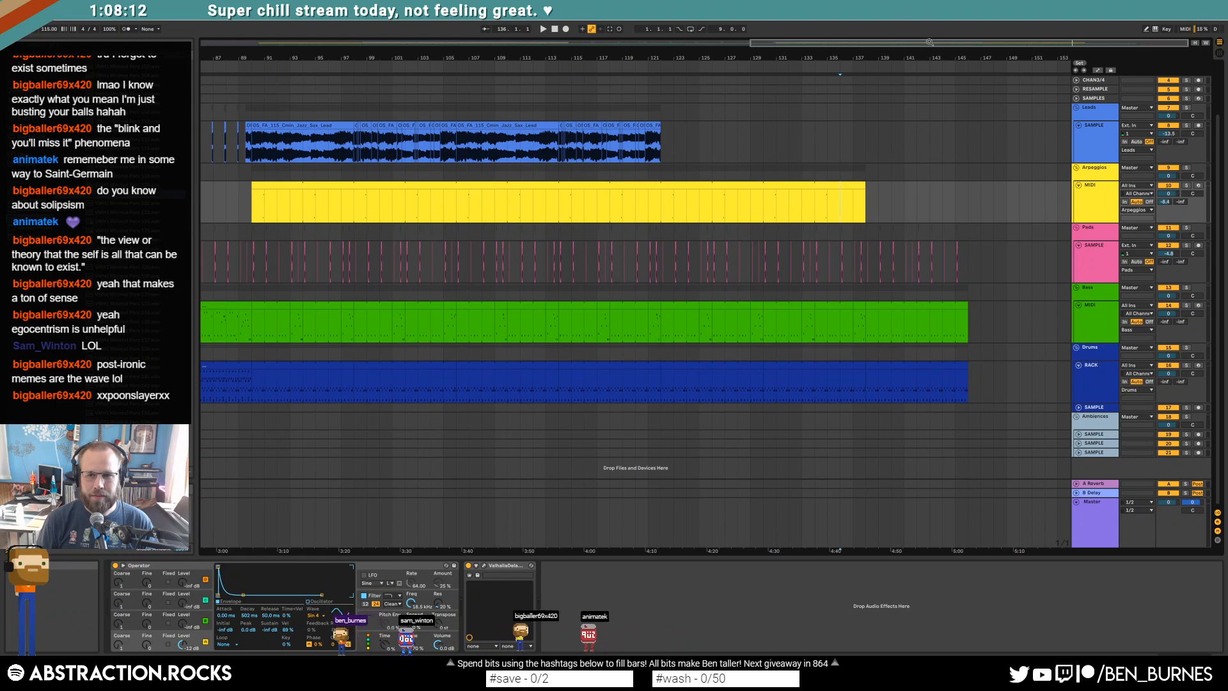
double_click(910, 43)
left_click(202, 194)
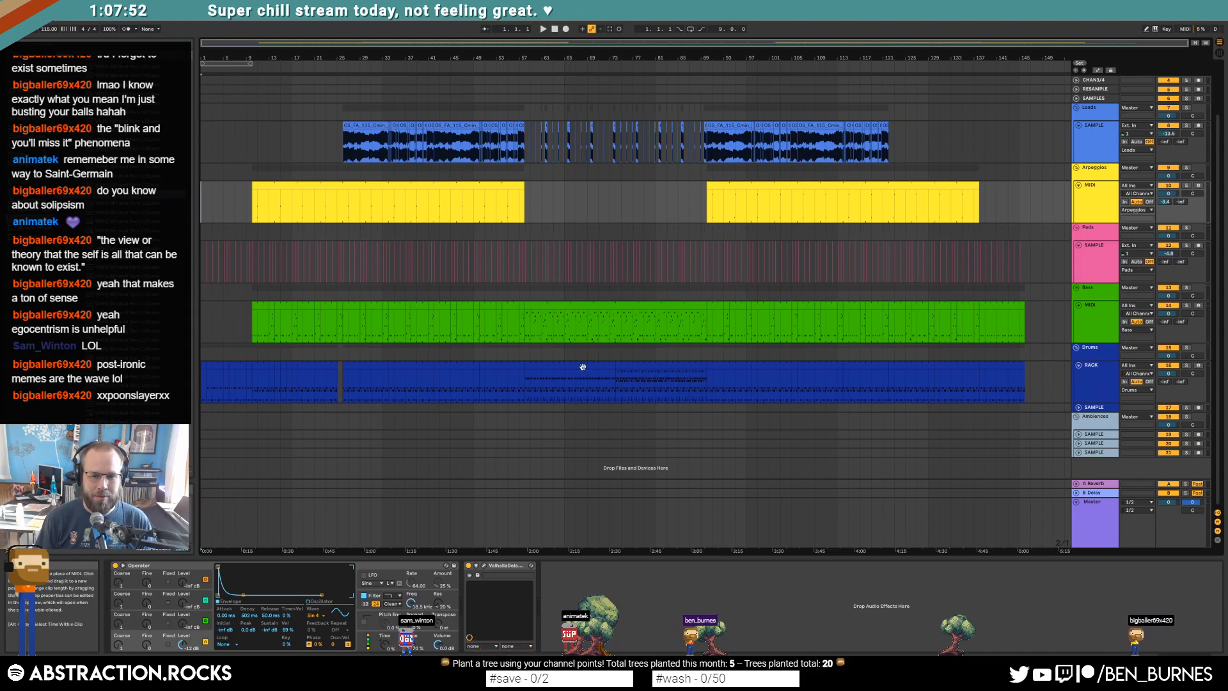
Step: Separate bar 89 of the drum rack clip into its own one-bar clip and open its notes for editing
left_click(733, 364)
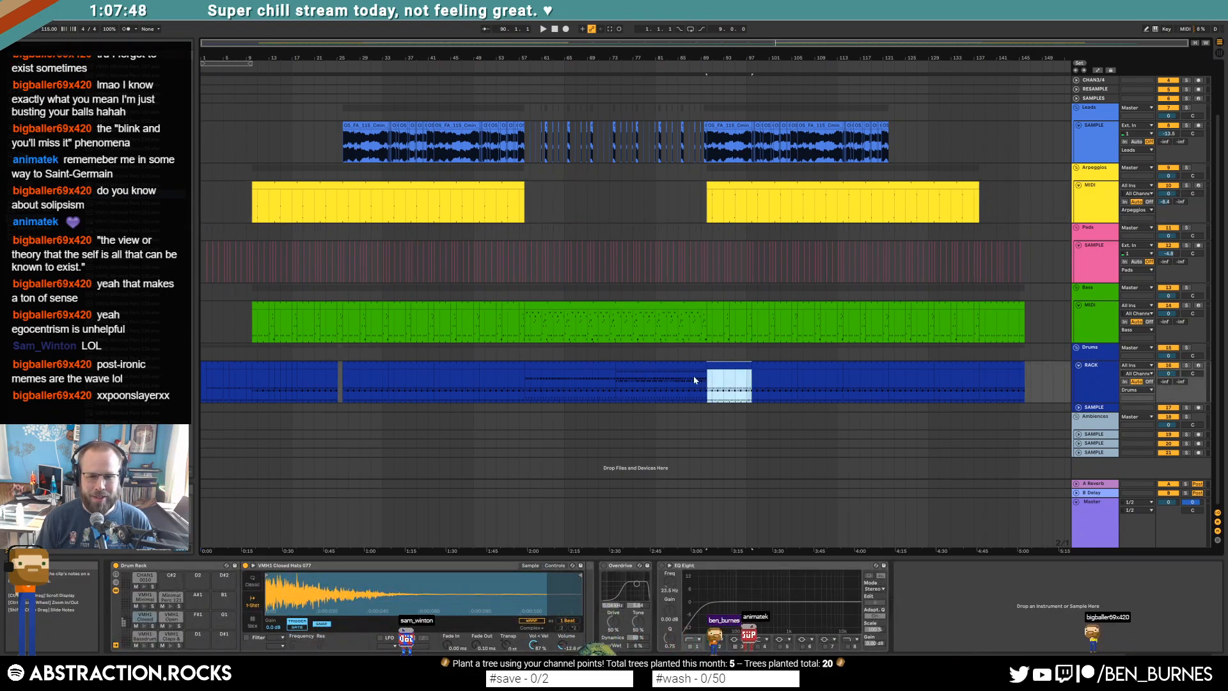
scroll(703, 376, "up", 8)
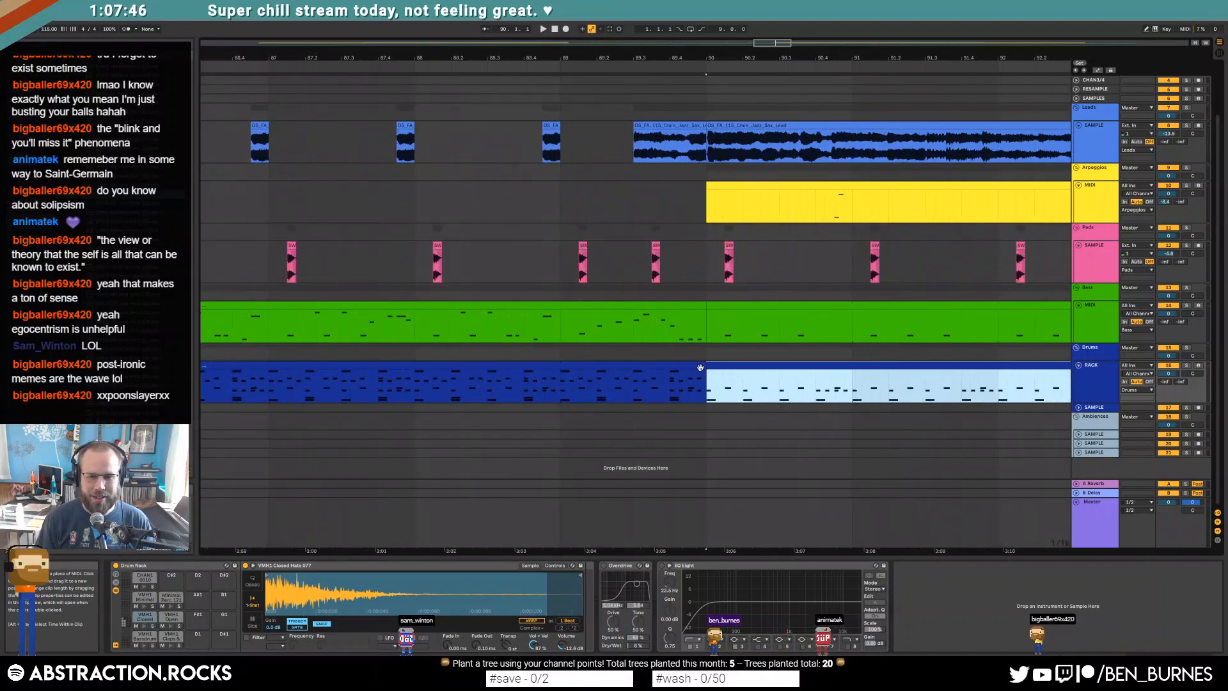
left_click(582, 390)
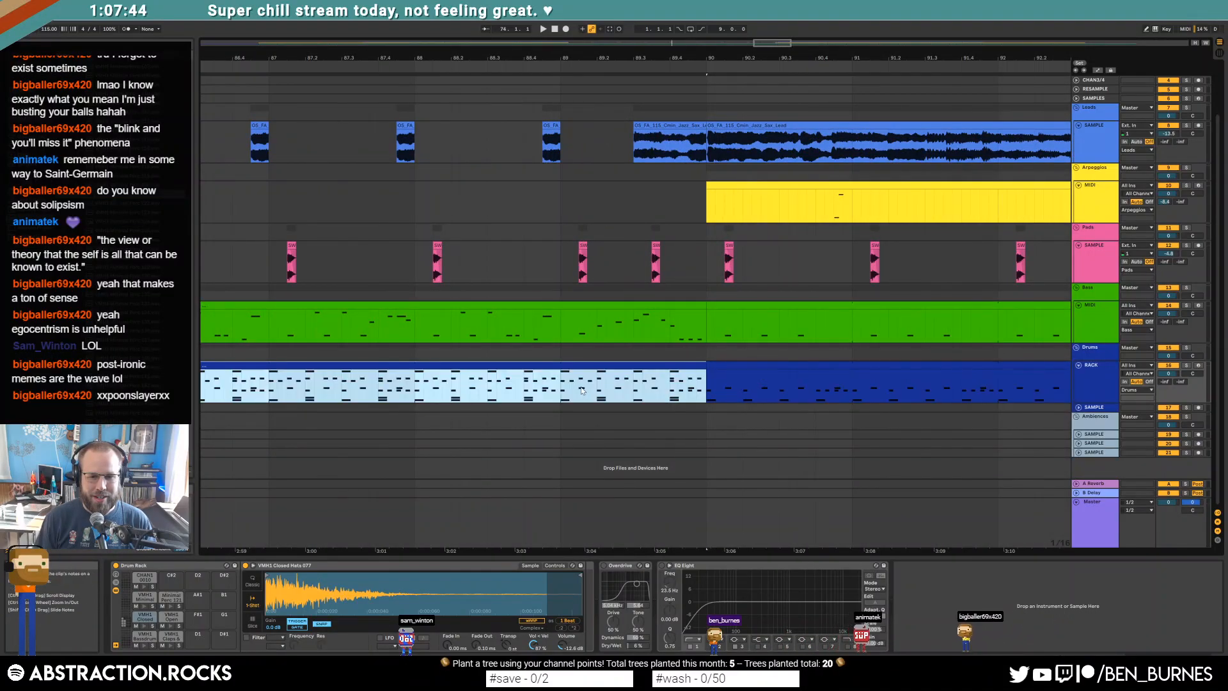
left_click_drag(563, 386, 702, 377)
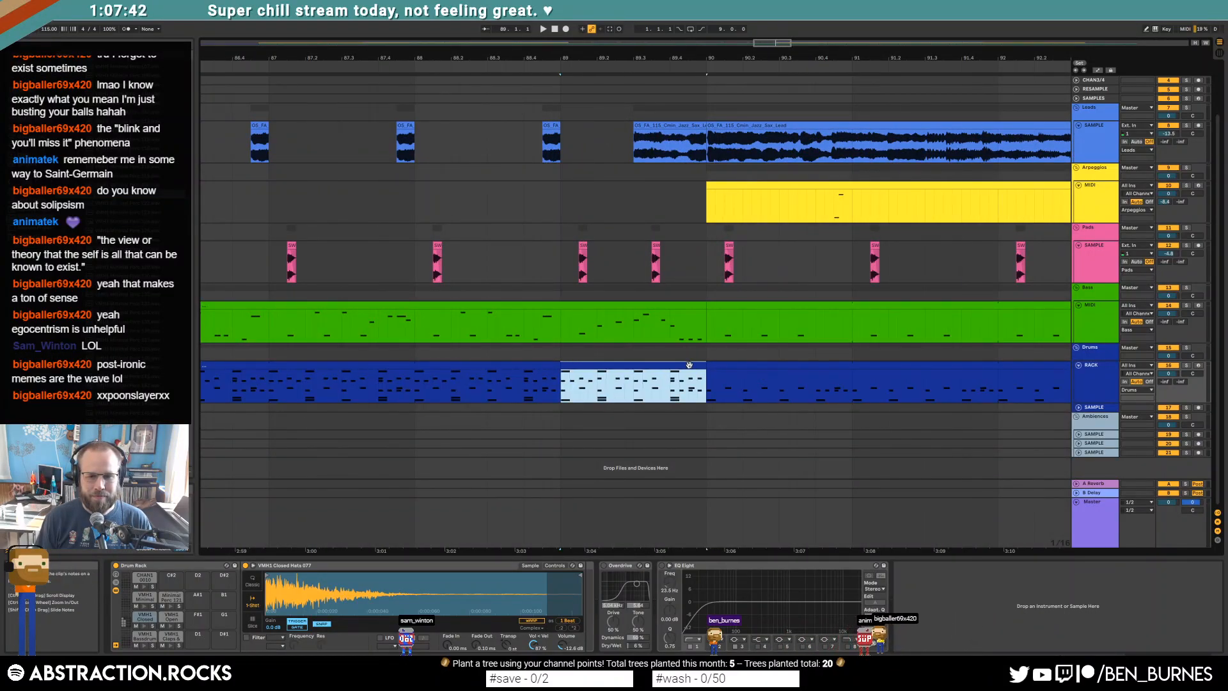
double_click(690, 364)
left_click(930, 603)
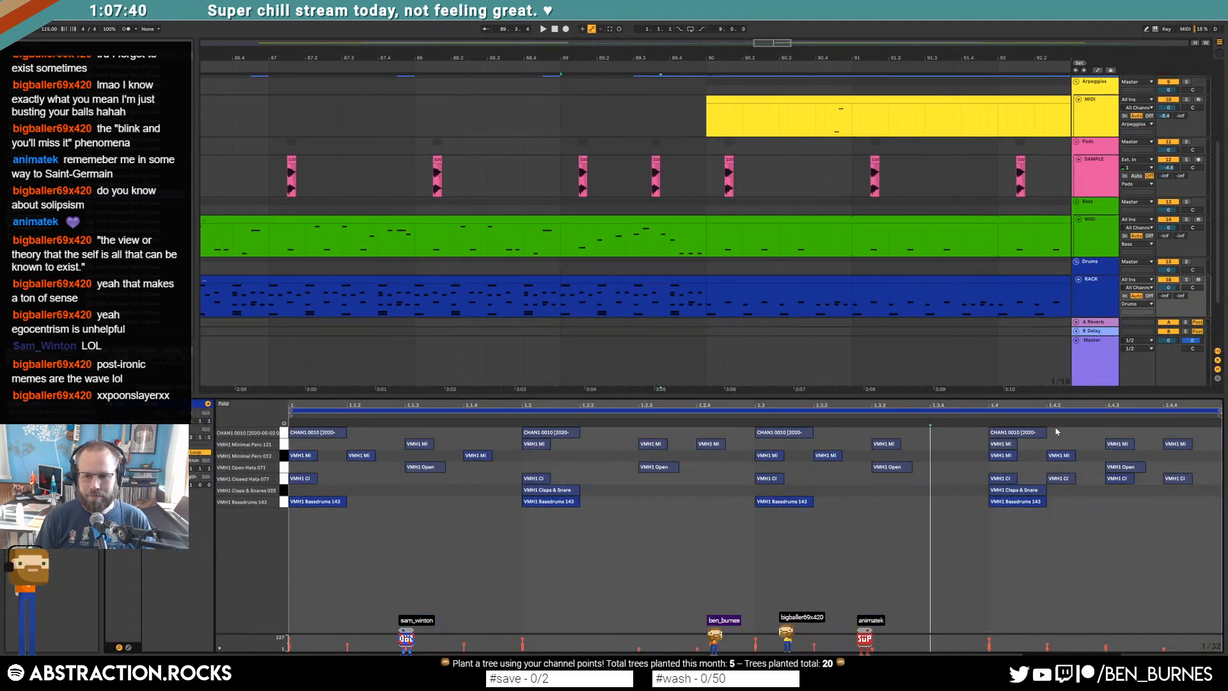
Step: Rearrange the CHAN1 hits in the second half of bar 89 so they fall on 1.3.3, 1.4 and 1.4.3
left_click_drag(1038, 433, 914, 432)
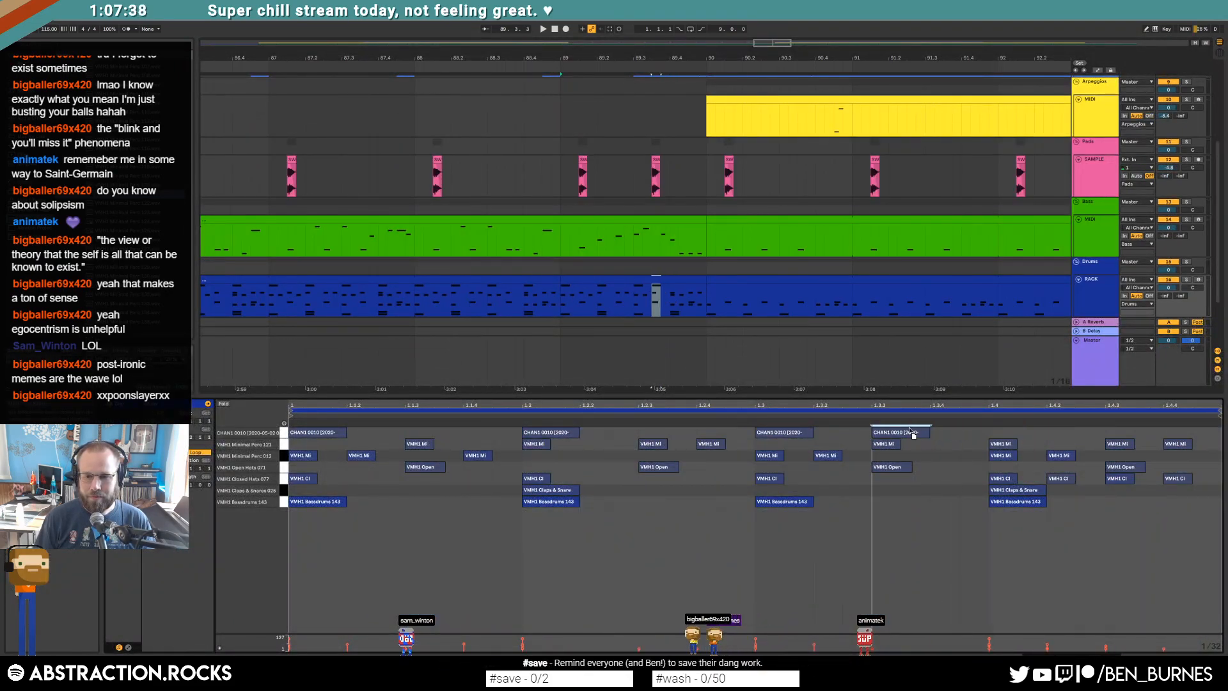
left_click_drag(987, 435, 932, 432)
left_click_drag(795, 434, 1127, 448)
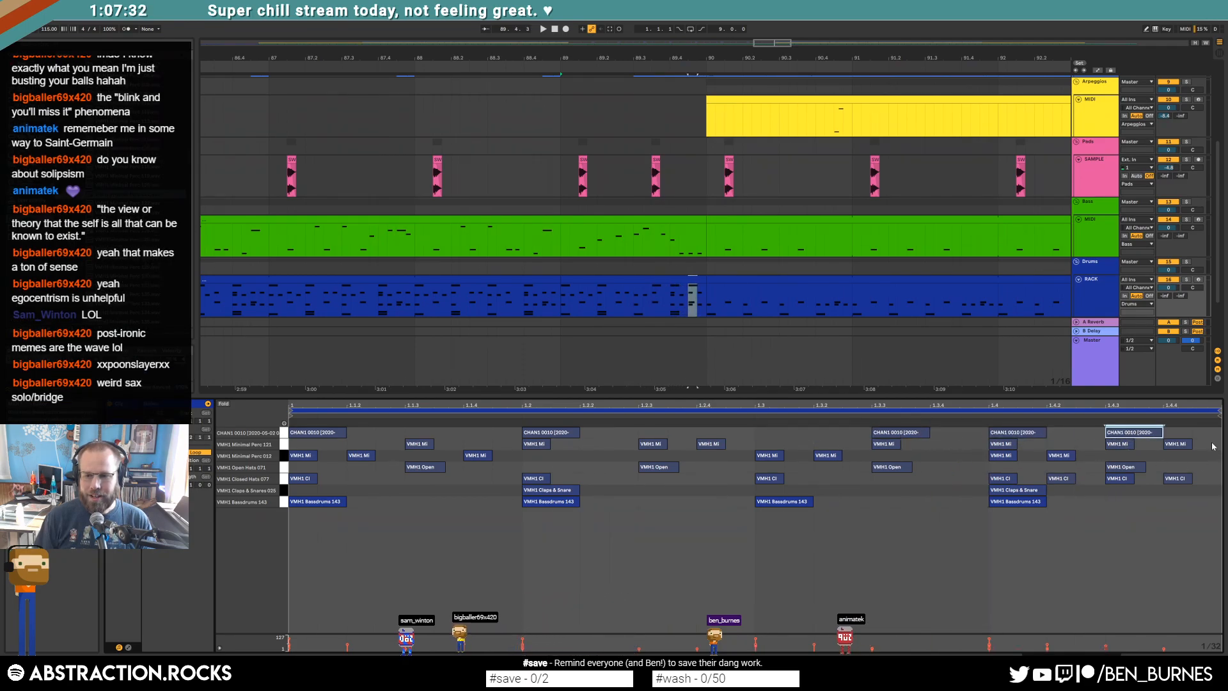
Step: Delete the other drum notes in bar 89, keeping the opening CHAN1 and bass drum hits and the three closing CHAN1 hits
left_click_drag(1212, 442, 366, 515)
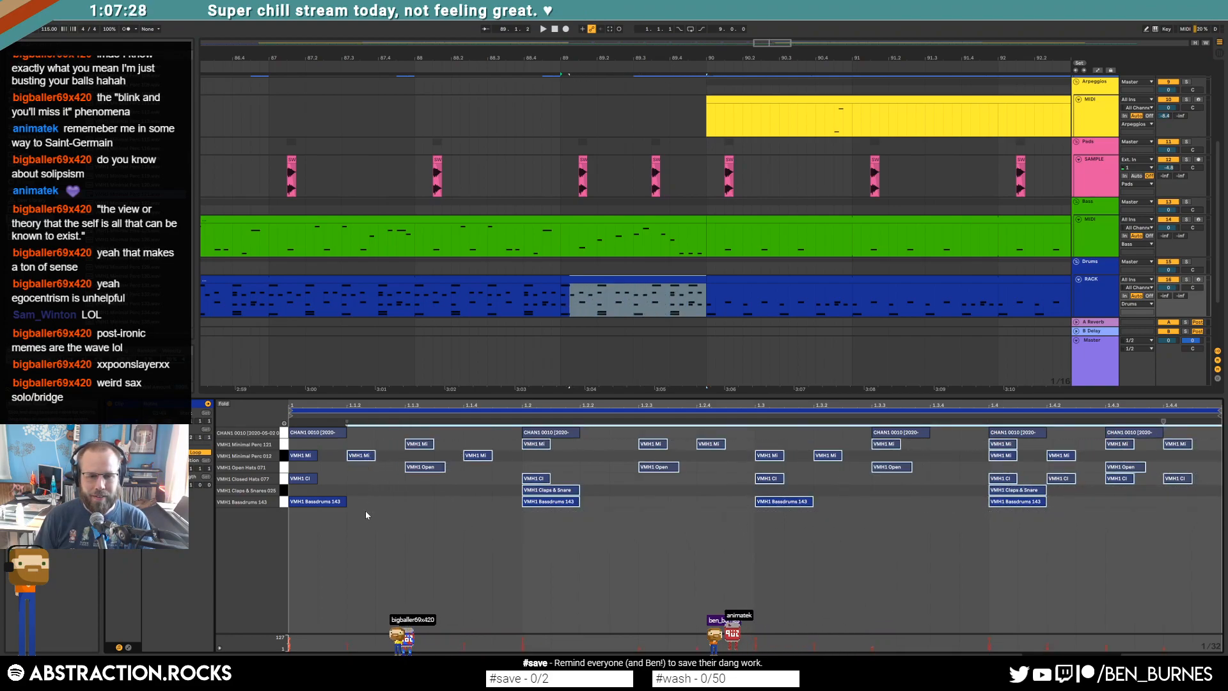
key("Delete")
left_click(519, 453)
key("Delete")
left_click(435, 453)
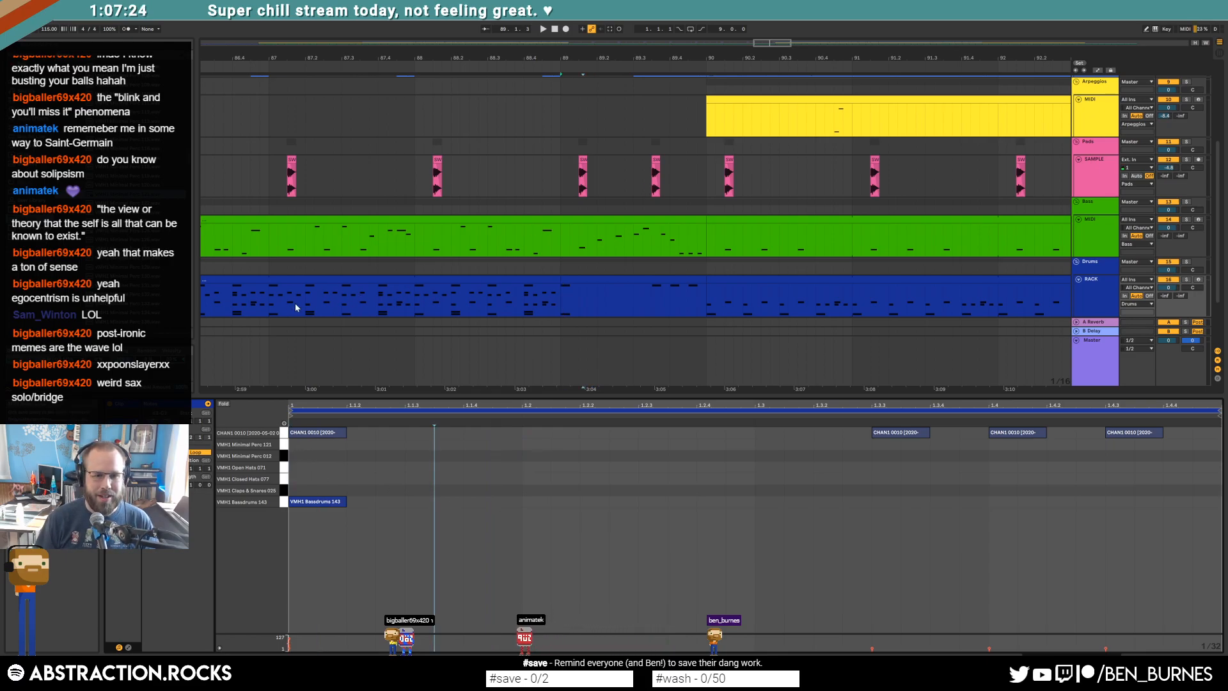
Step: Play the arrangement from just before bar 87 to check the drum break into bar 90, and switch back to the device chain
left_click(263, 296)
key("space")
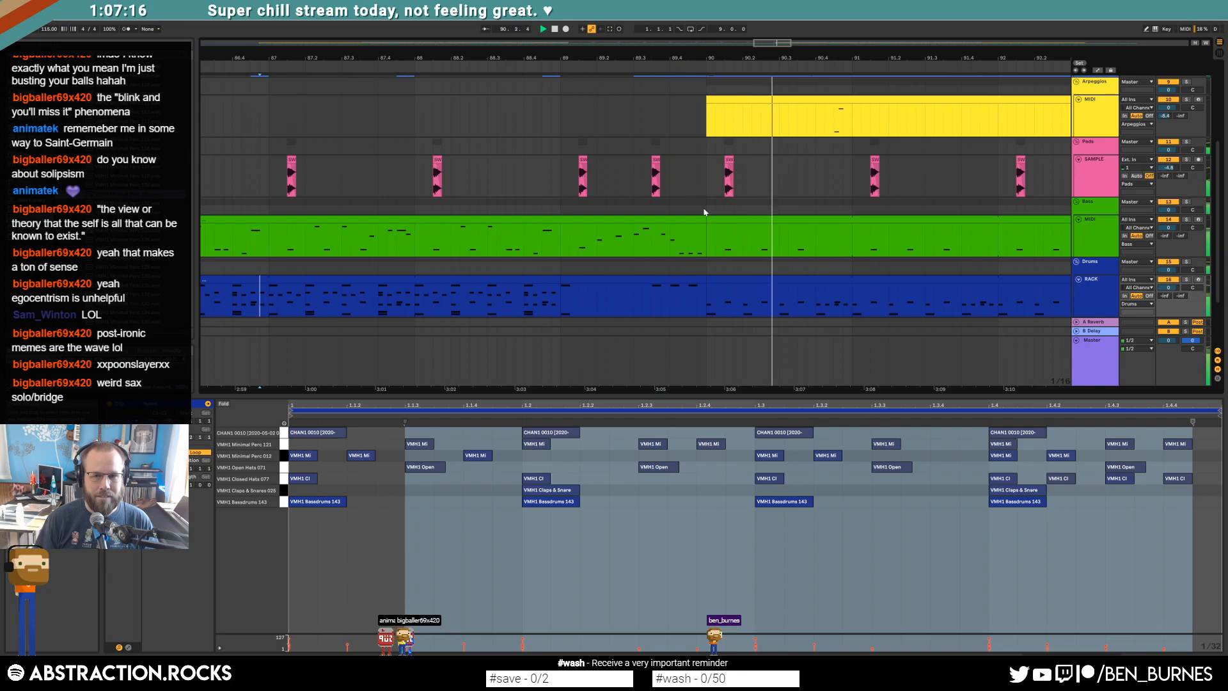
left_click_drag(726, 58, 556, 47)
scroll(540, 258, "up", 2)
scroll(541, 259, "down", 3)
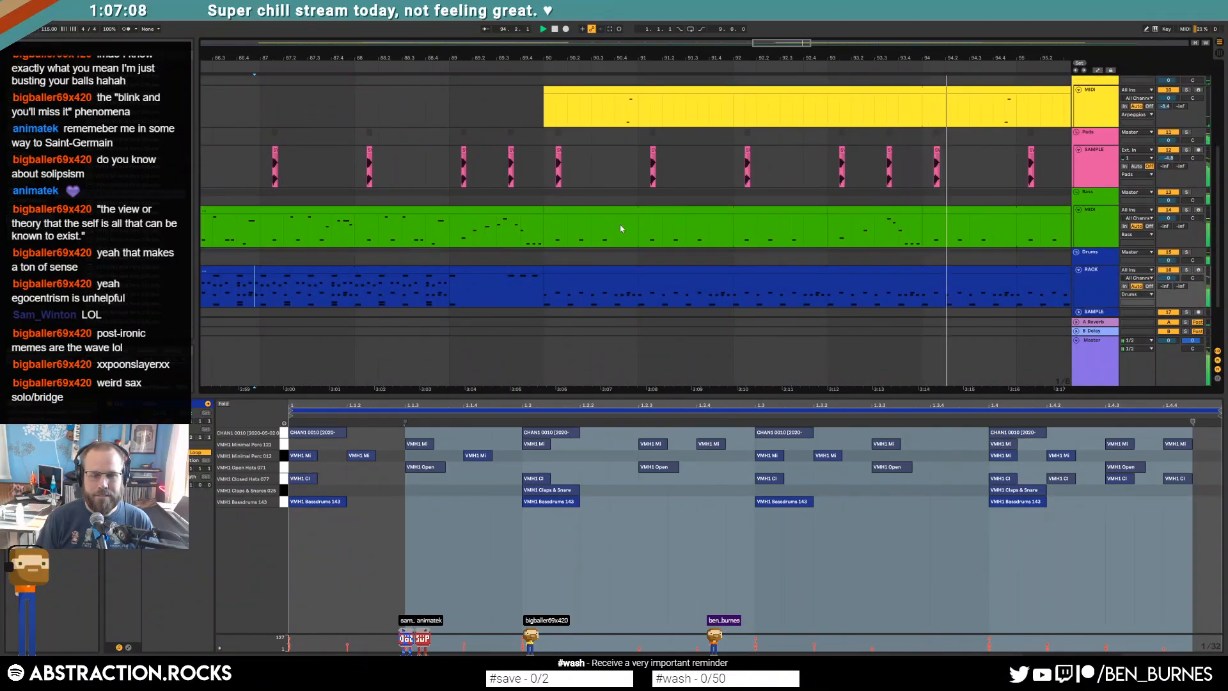
scroll(735, 253, "down", 5)
scroll(863, 261, "up", 3)
key("shift+Tab")
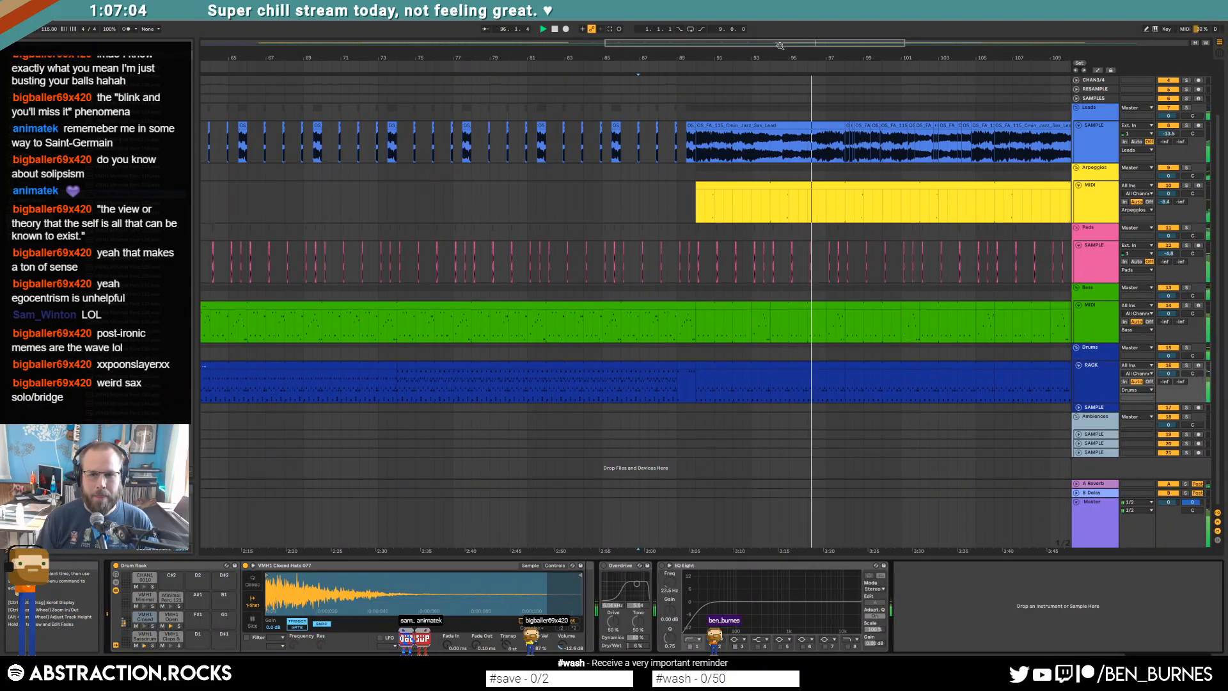
Step: Thin out bar 89 by deactivating the lead clip in its second half, deleting the second pad hit and clearing the bass from 89.2 to 90
left_click_drag(778, 44, 848, 44)
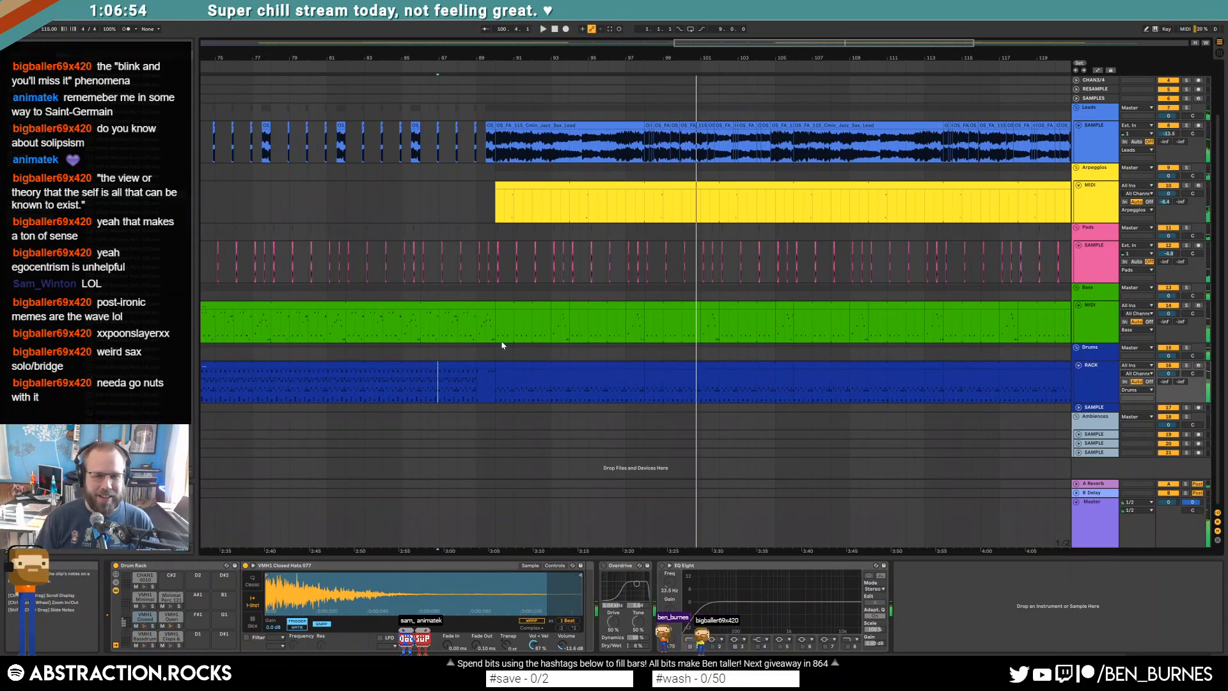
left_click(490, 126)
scroll(479, 345, "up", 5)
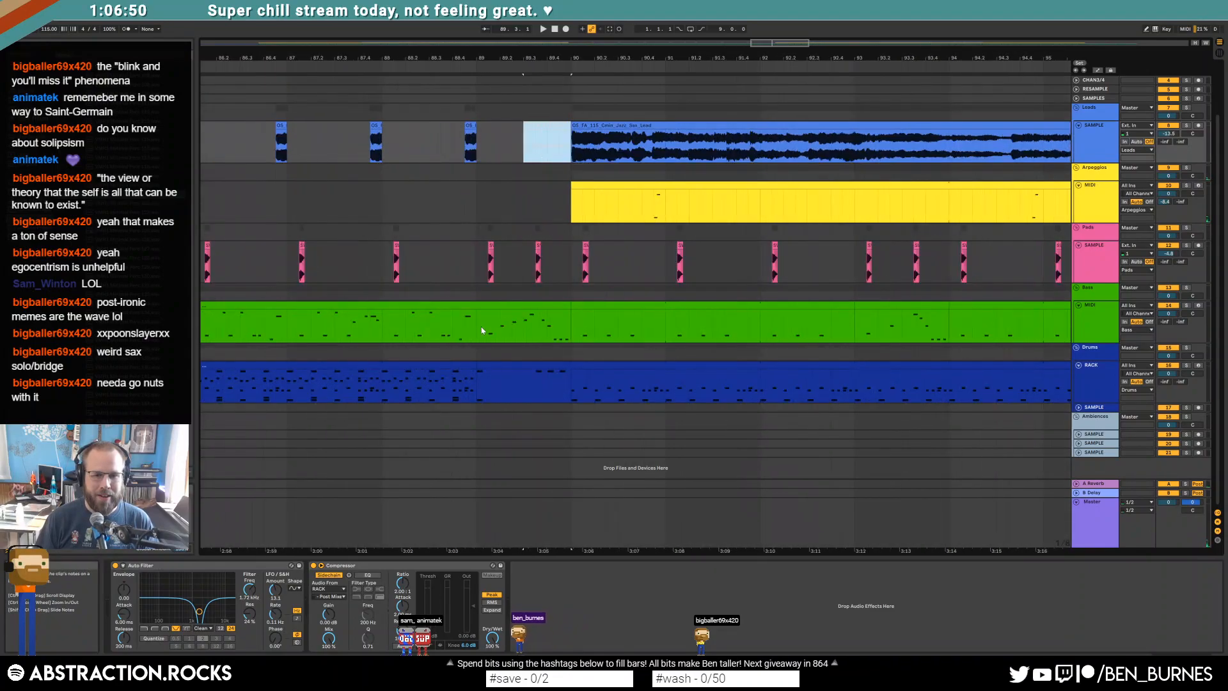
left_click_drag(512, 248, 508, 260)
key("Delete")
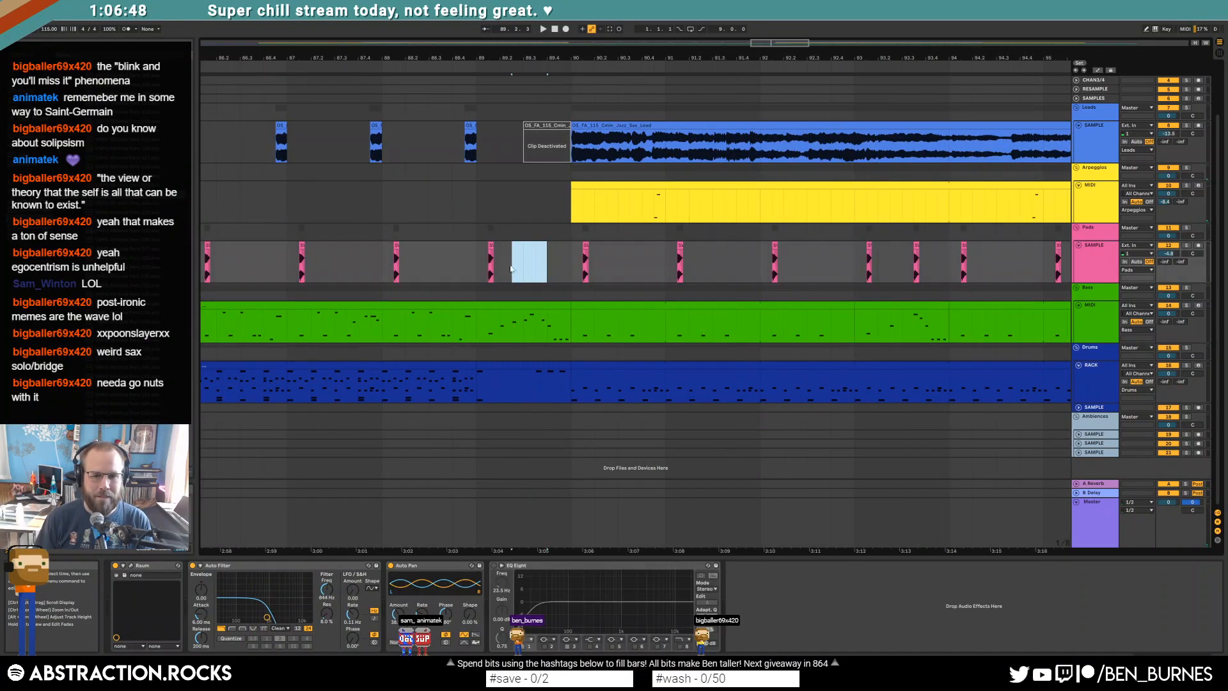
left_click_drag(568, 308, 498, 313)
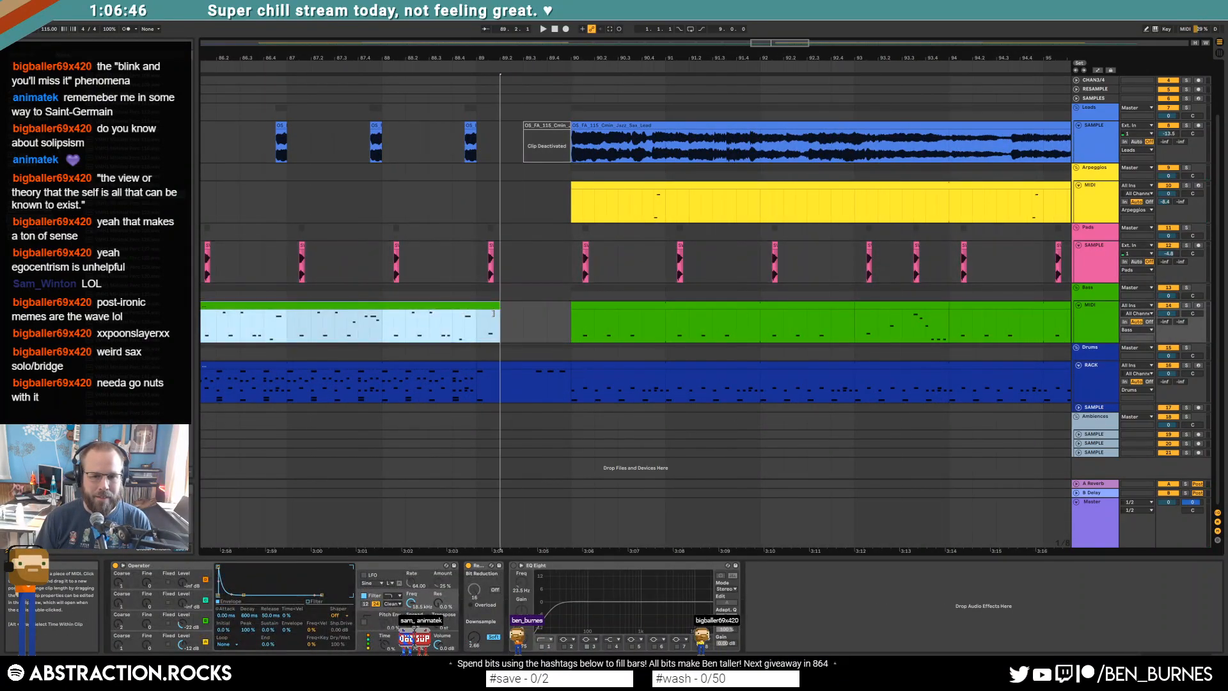
Step: Move the bar 89 CHAN1 hit at 1.3.3 to 1.4.2 so three consecutive hits start at 1.4, and play the break
left_click(360, 387)
double_click(528, 365)
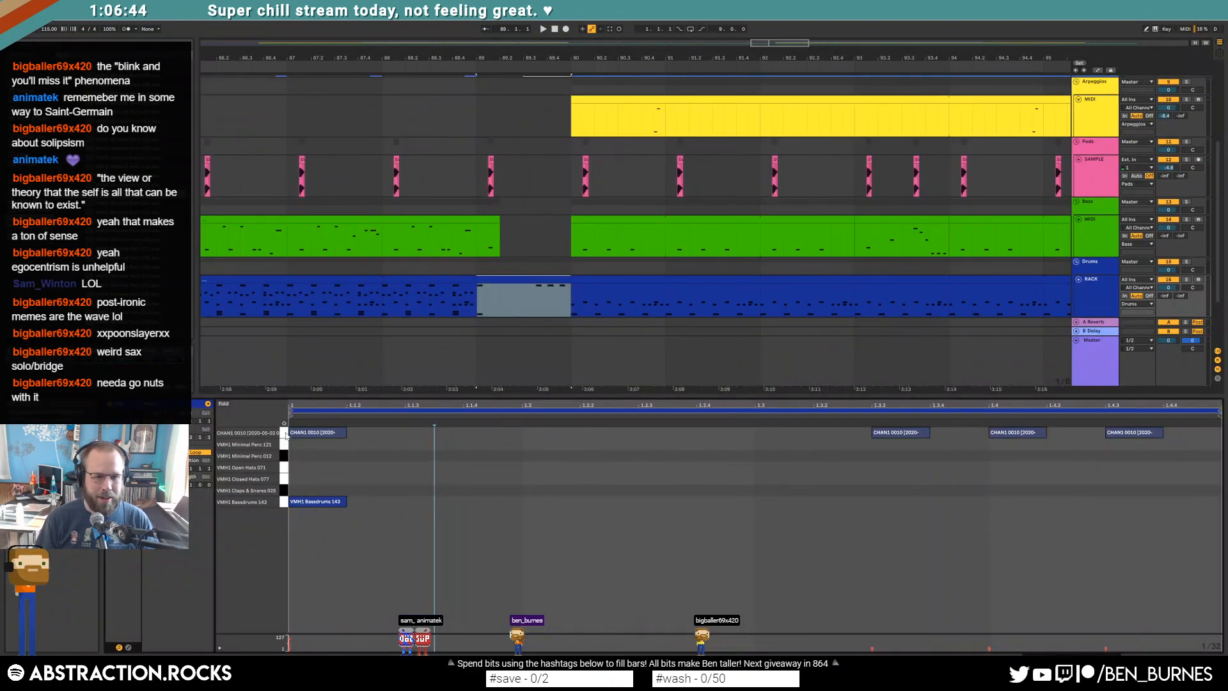
left_click_drag(846, 453, 1189, 426)
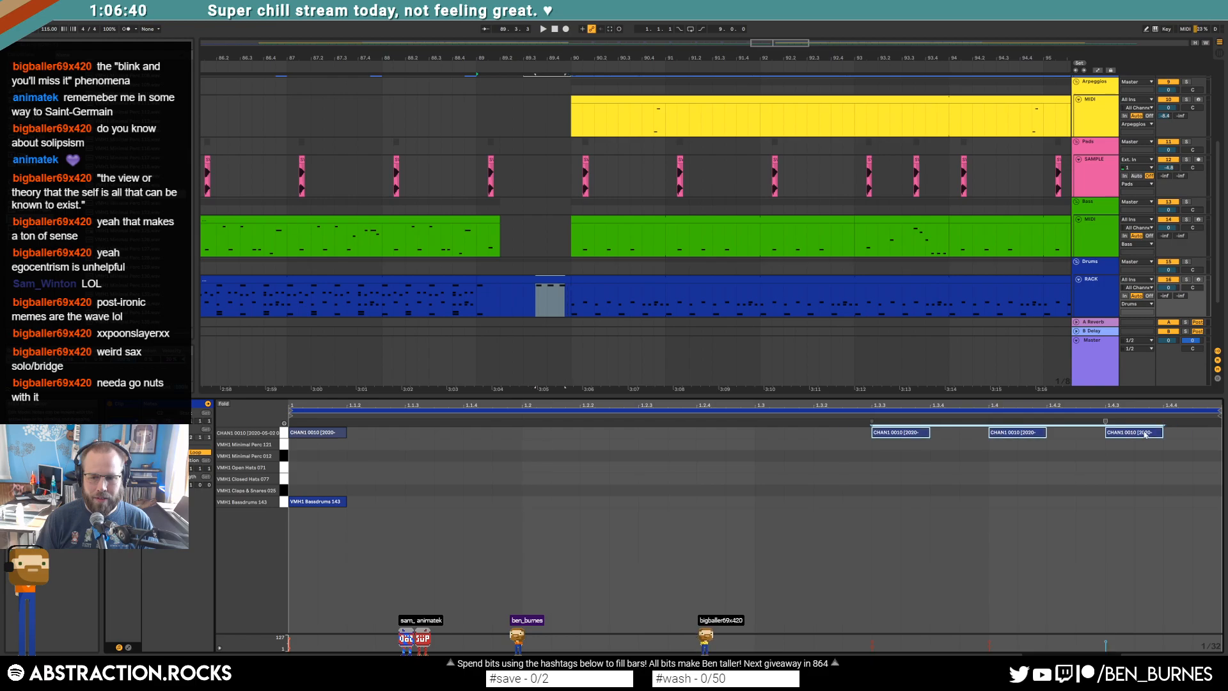
left_click_drag(905, 432, 1081, 435)
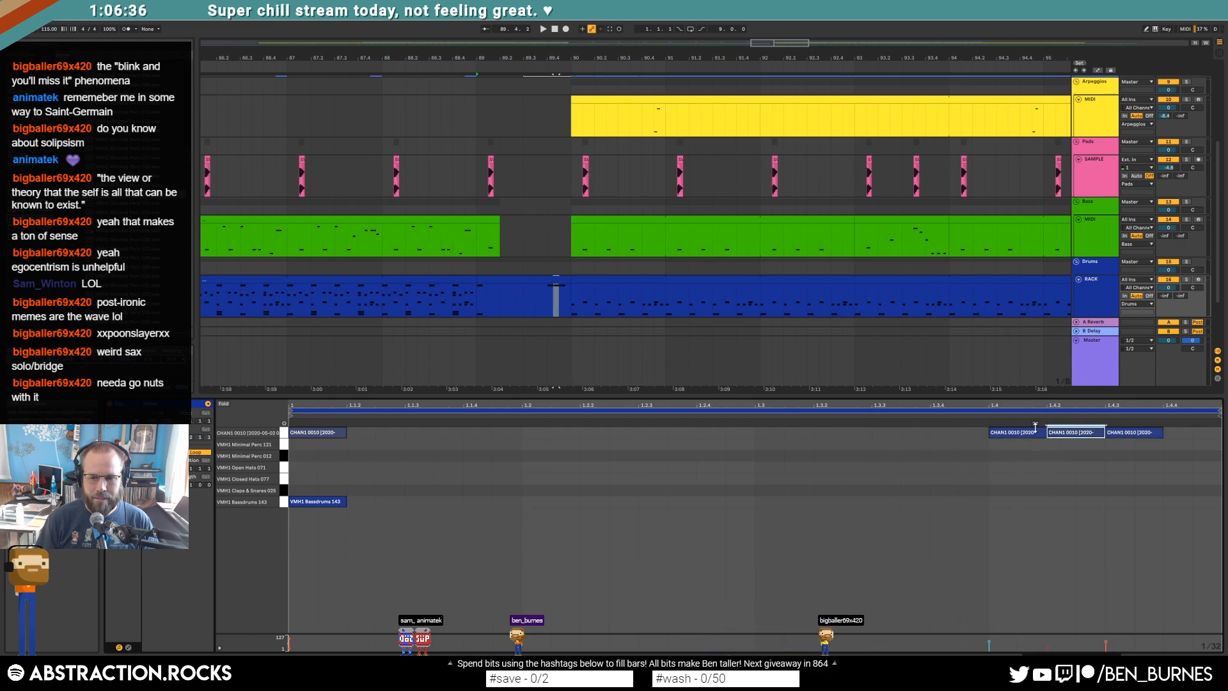
key("space")
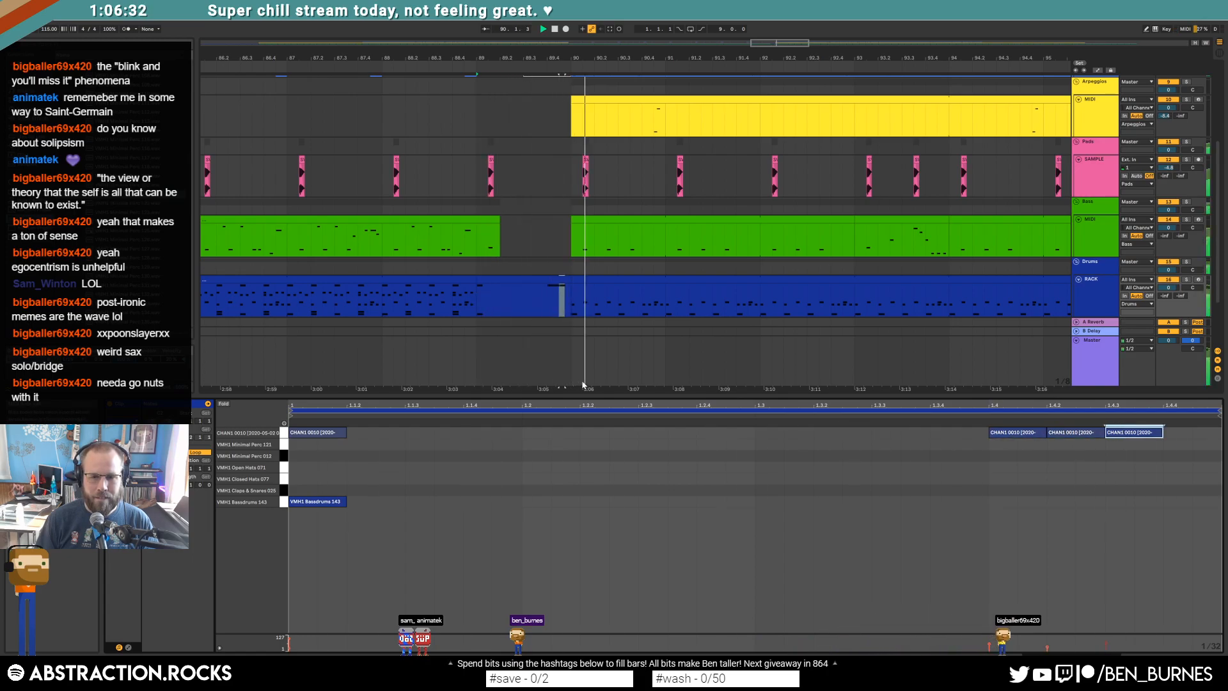
key("space")
Step: Try shifting the three closing CHAN1 hits in bar 89 to start at 1.3.3, listen from bar 88, and return them to 1.4
left_click_drag(1008, 465, 966, 429)
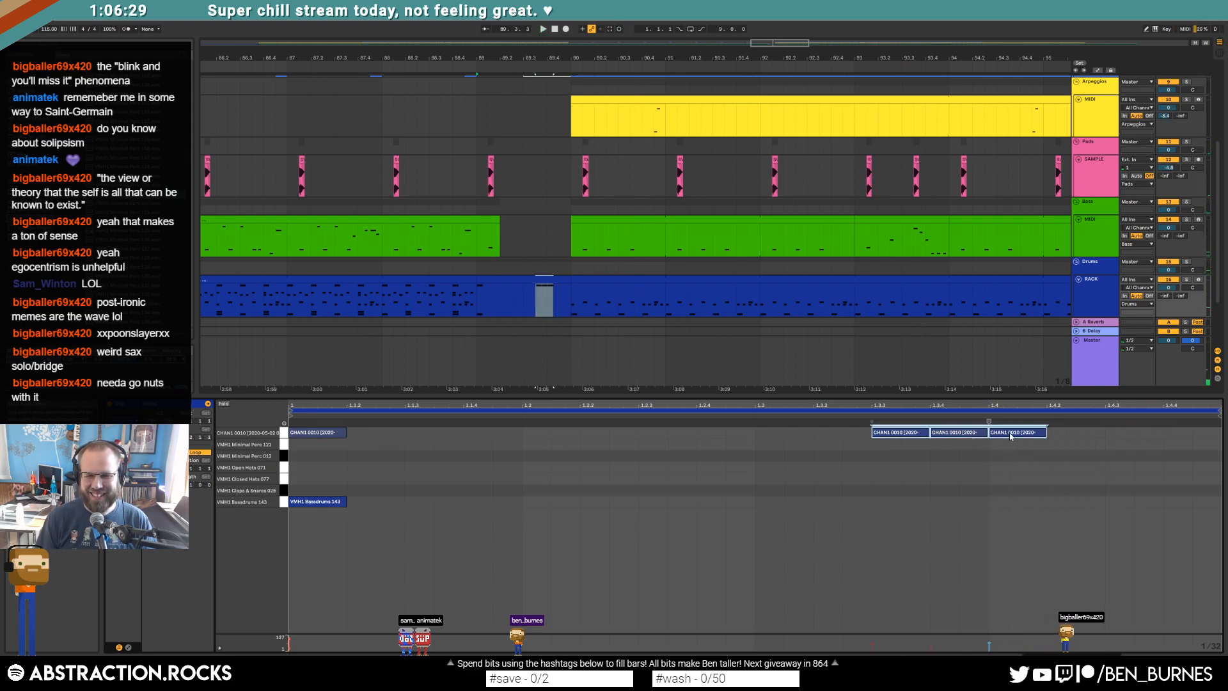
left_click(476, 293)
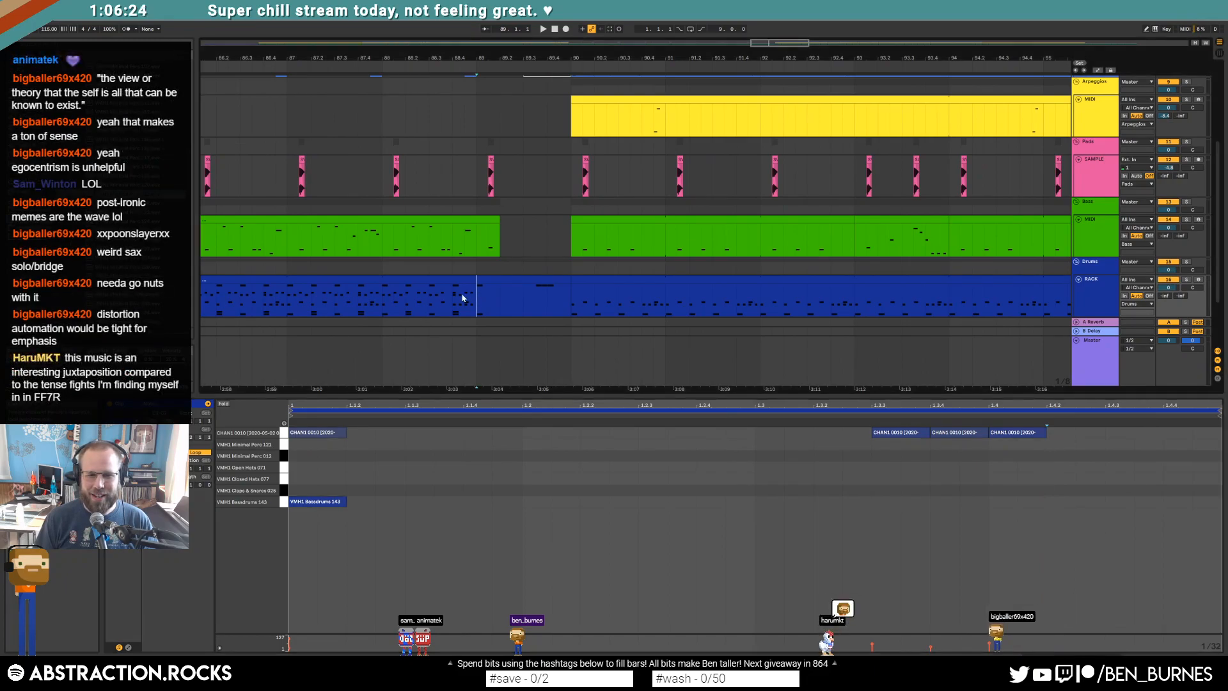
left_click(382, 294)
key("space")
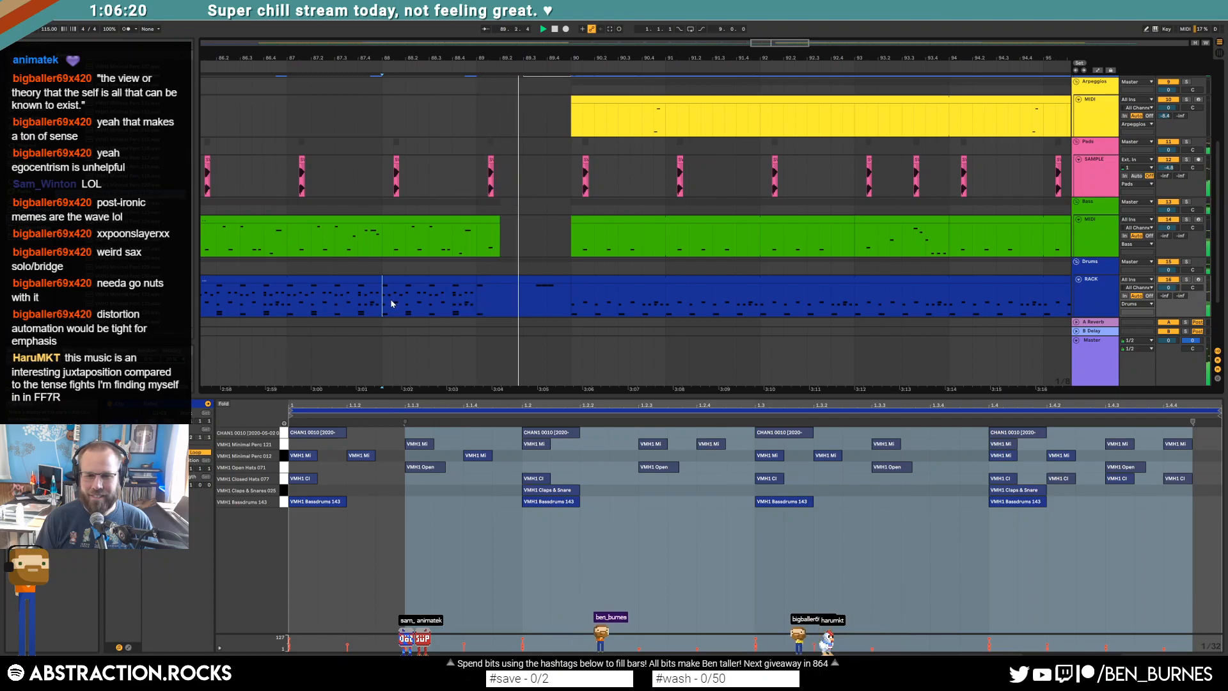
left_click(532, 278)
left_click_drag(1029, 432, 1147, 432)
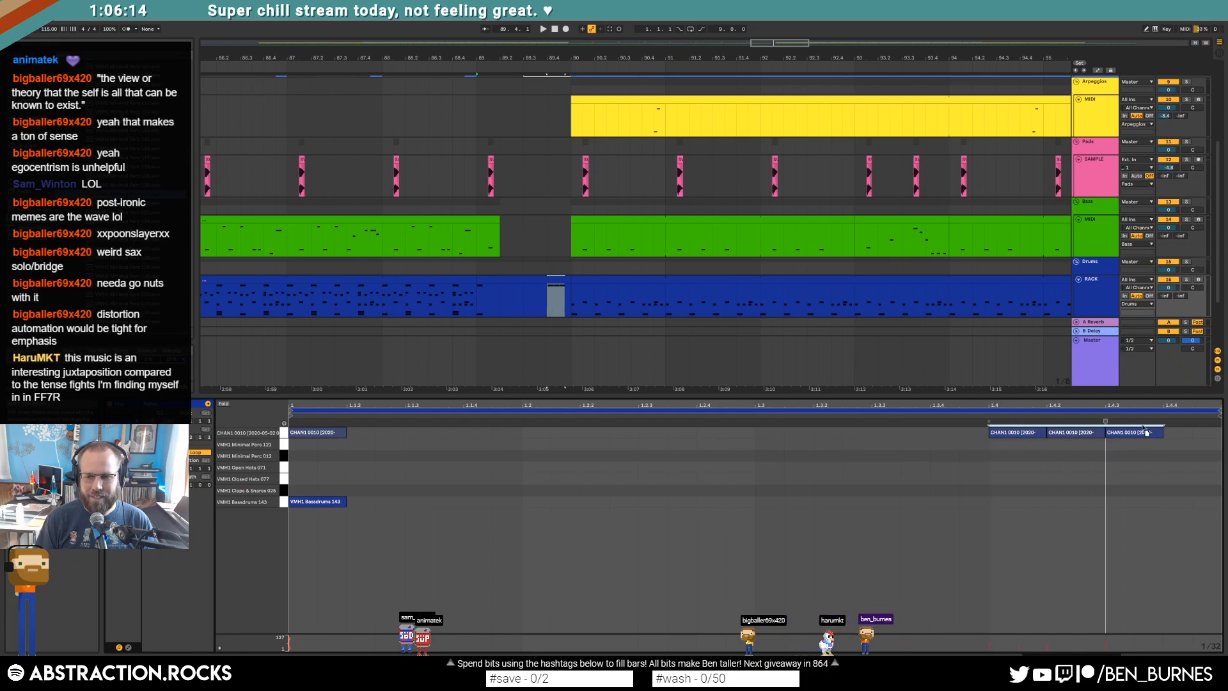
Step: Delete the opening CHAN1 hit of bar 89, play the break into the following section, and switch back to the device chain
left_click(761, 472)
key("space")
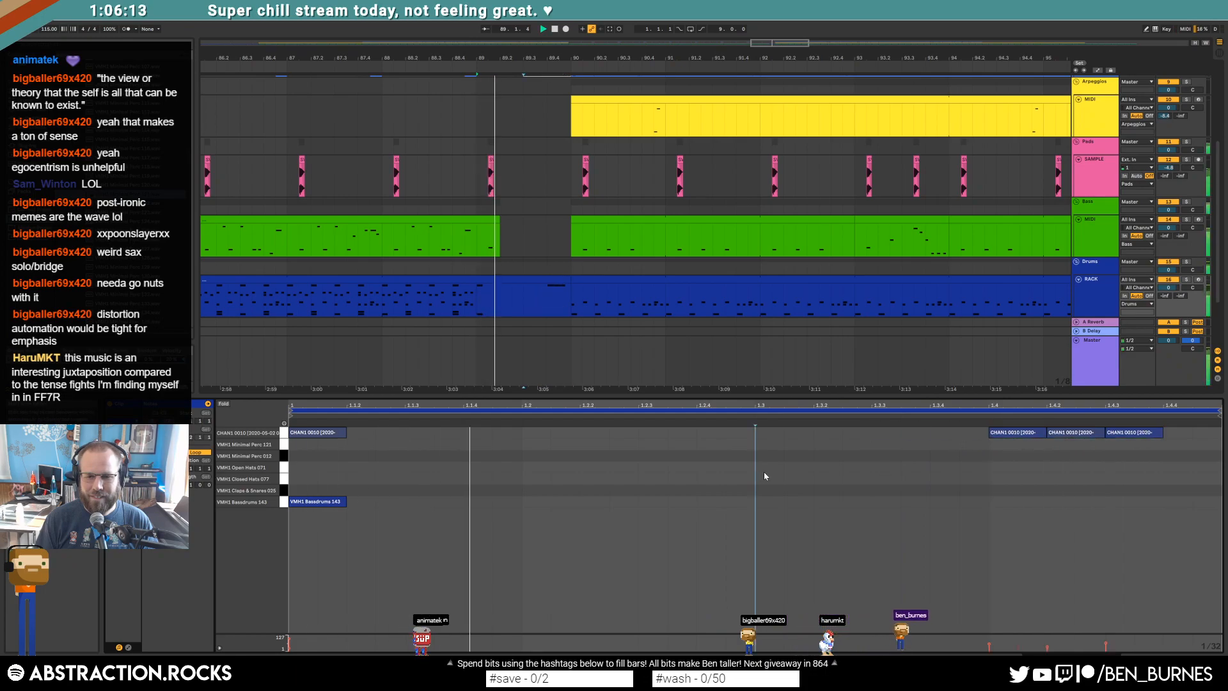
double_click(330, 432)
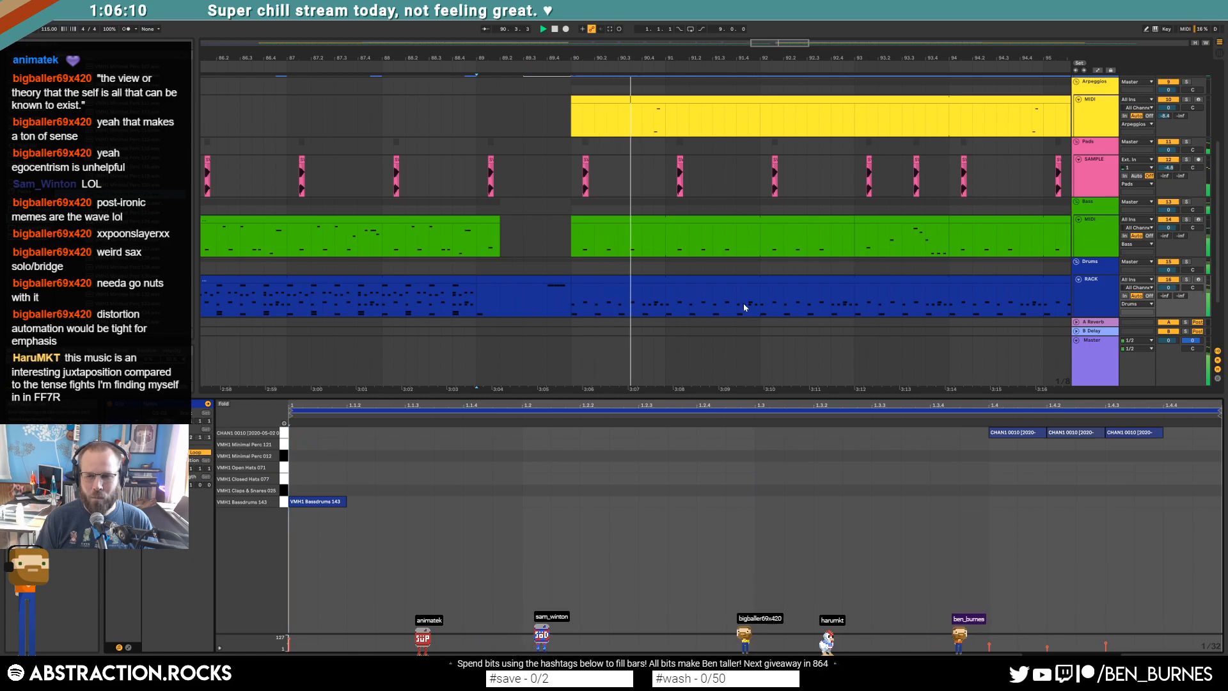
key("shift+Tab")
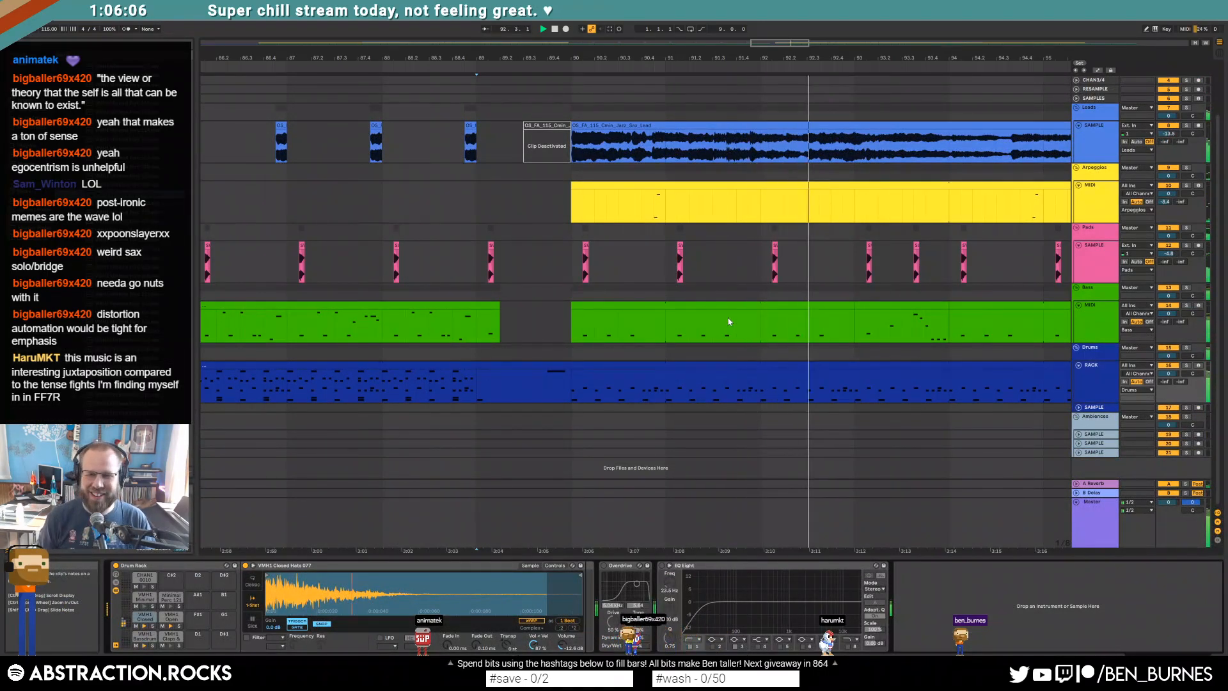
left_click_drag(787, 43, 786, 11)
key("space")
Step: Examine the master track's Auto Filter and the earlier arrangement, including the arpeggio gap between bars 58 and 90
left_click(1086, 522)
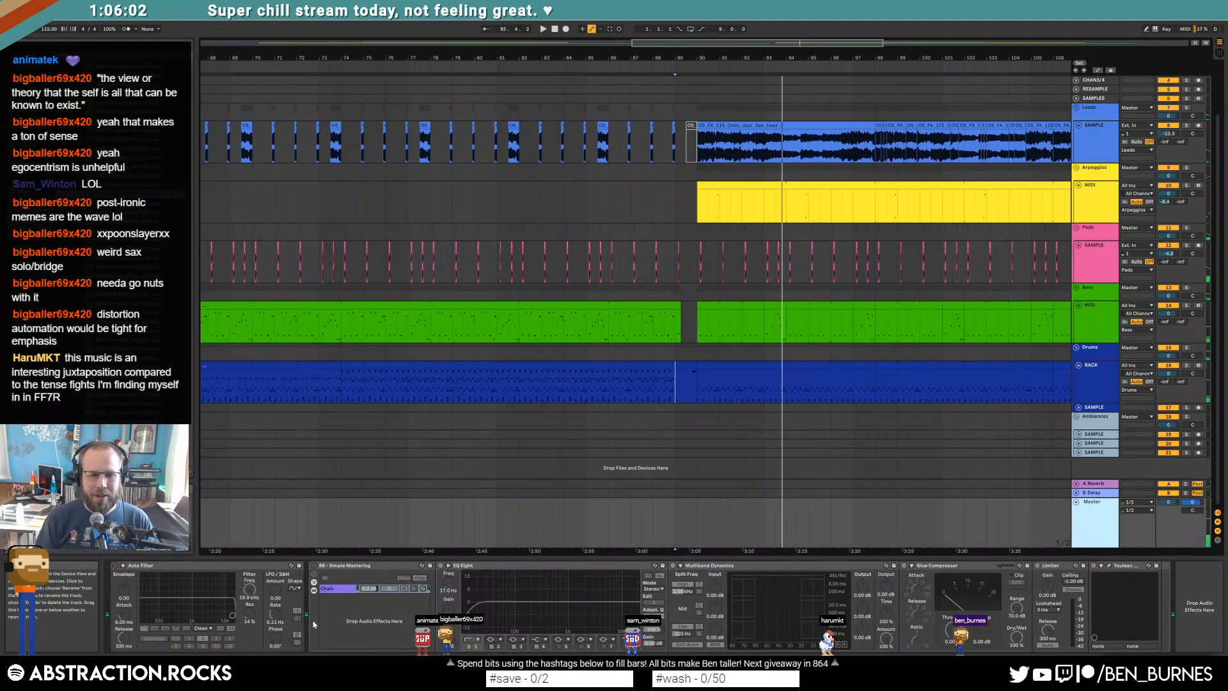
left_click(223, 569)
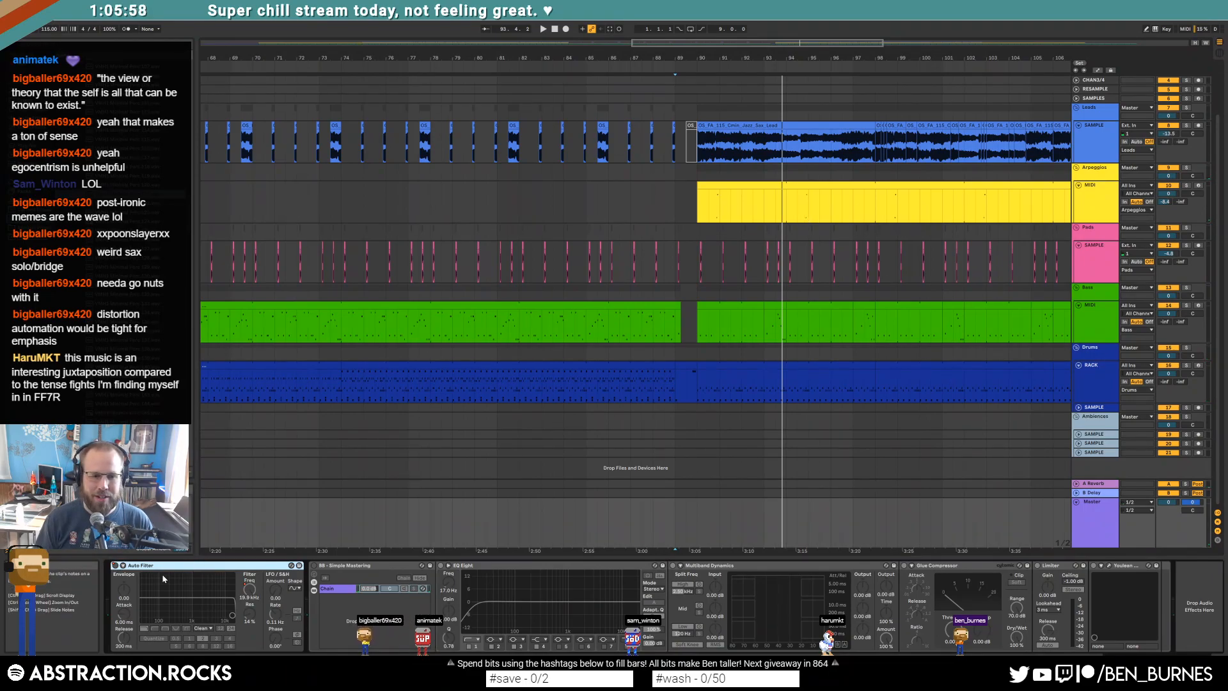
left_click_drag(758, 40, 601, 41)
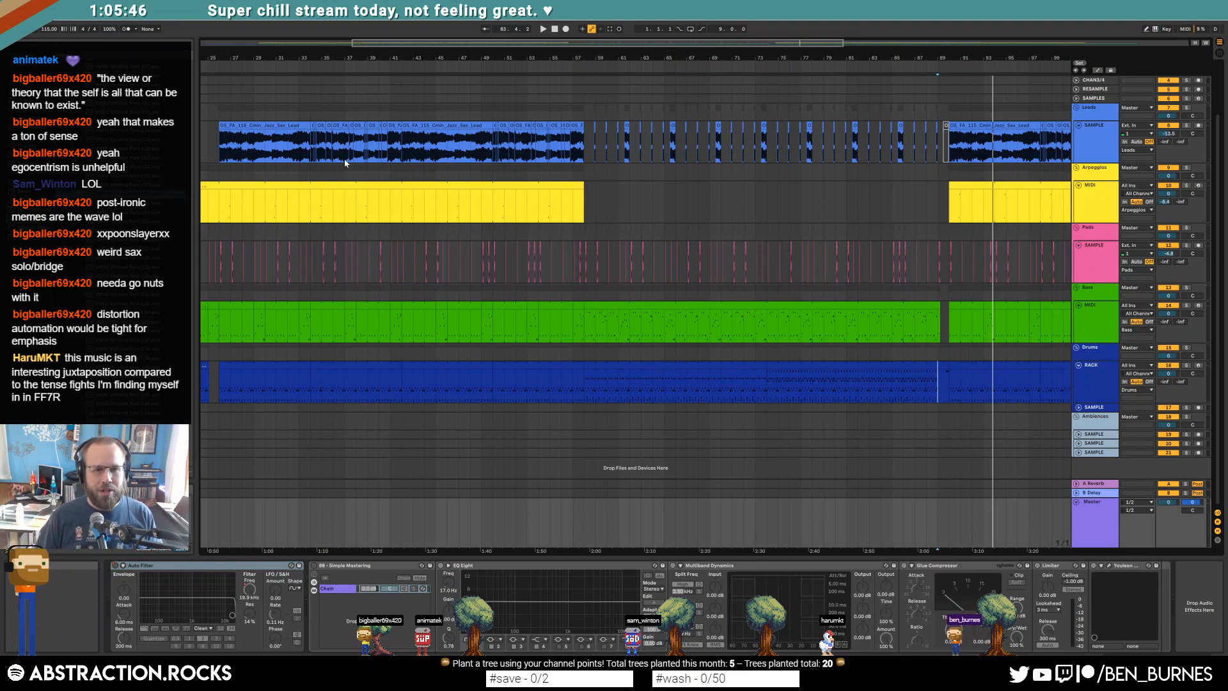
mouse_move(245, 152)
left_mouse_down()
mouse_move(447, 296)
mouse_move(601, 383)
mouse_move(588, 379)
left_mouse_up()
left_click(609, 204)
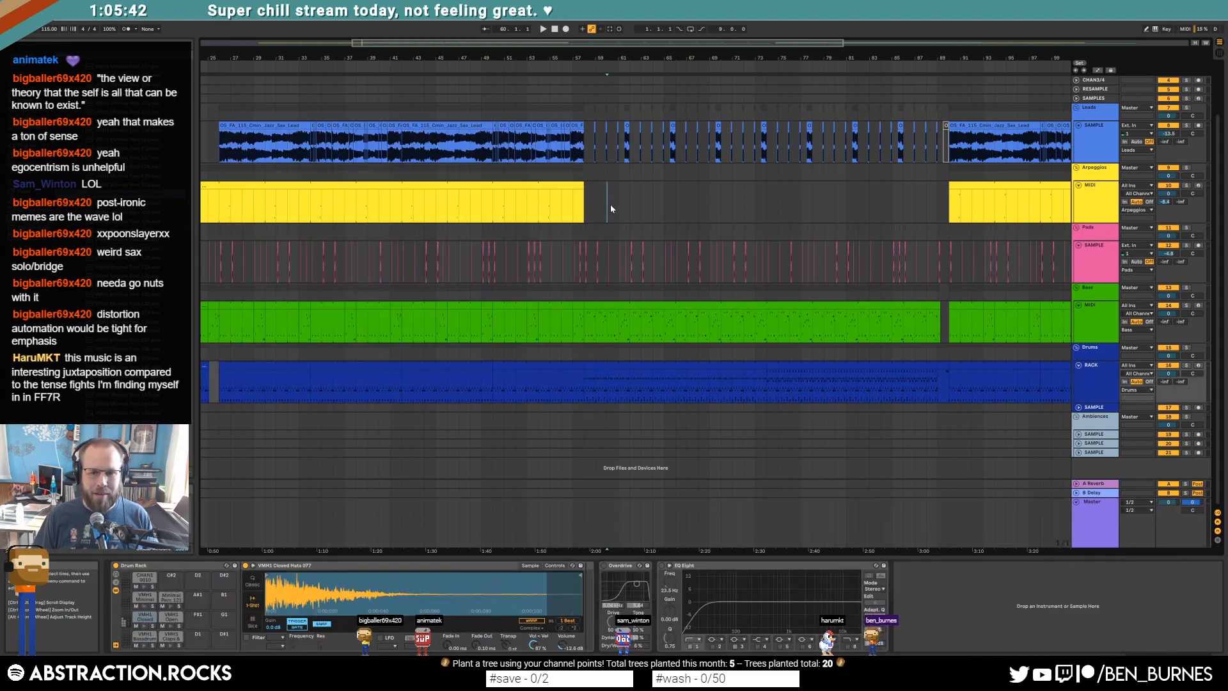
left_click_drag(585, 205, 949, 213)
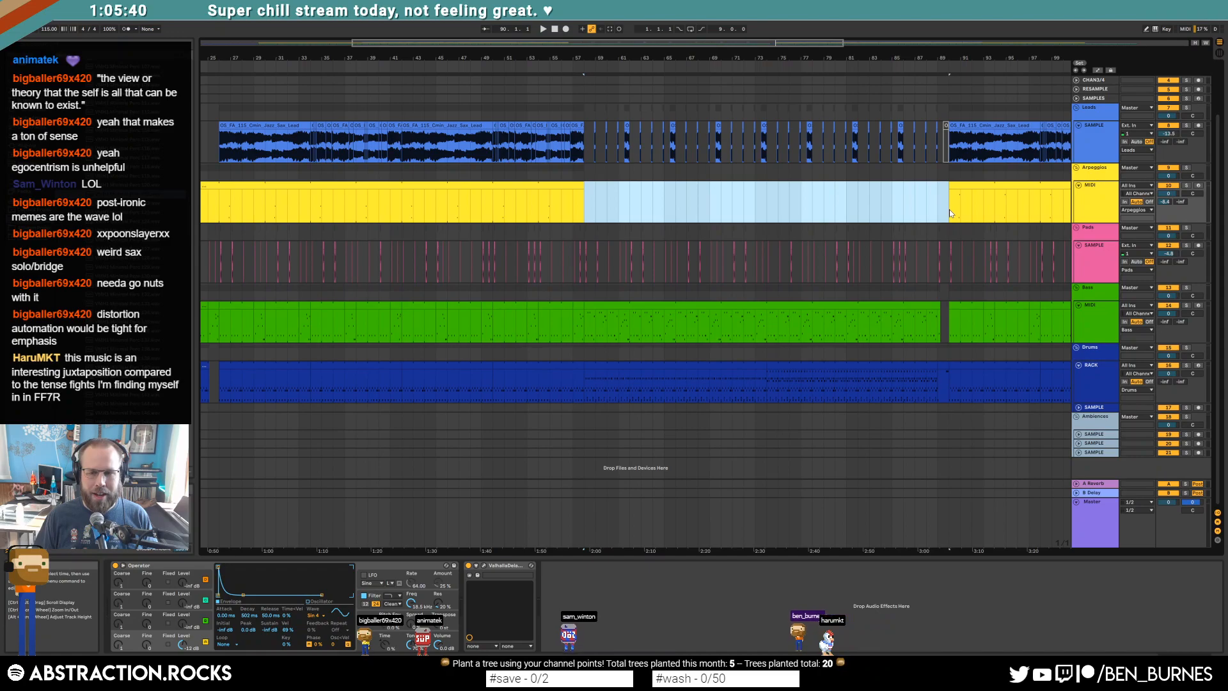
left_click(584, 206)
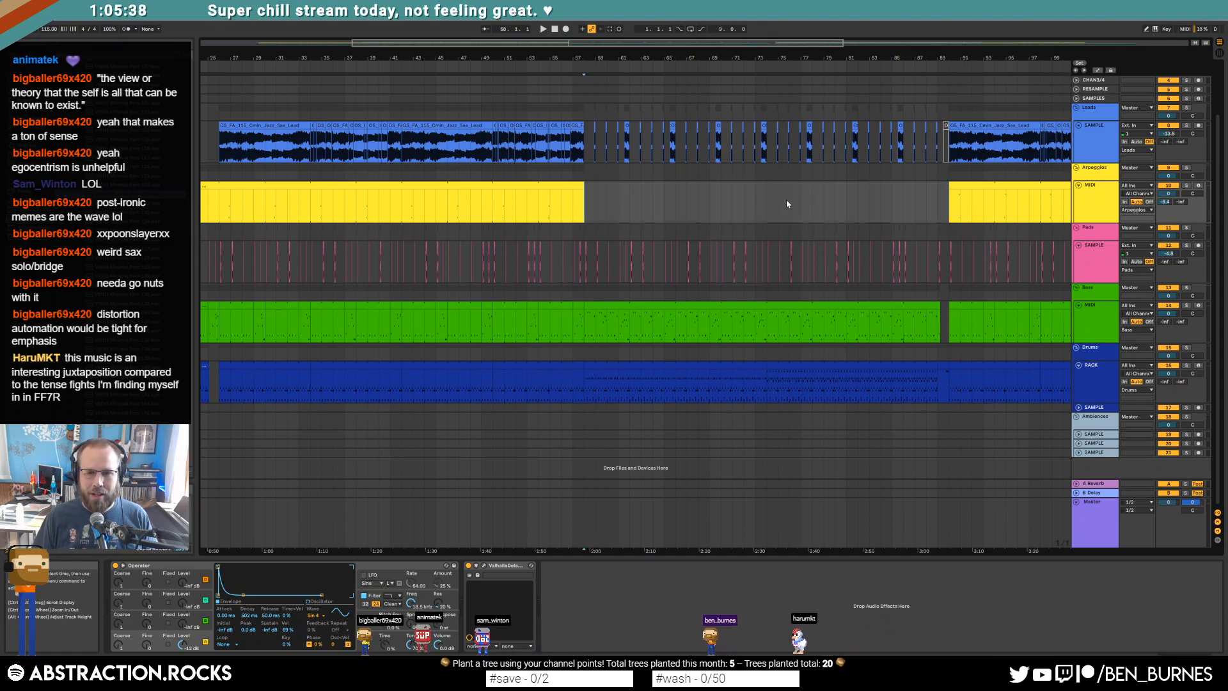
left_click(949, 202)
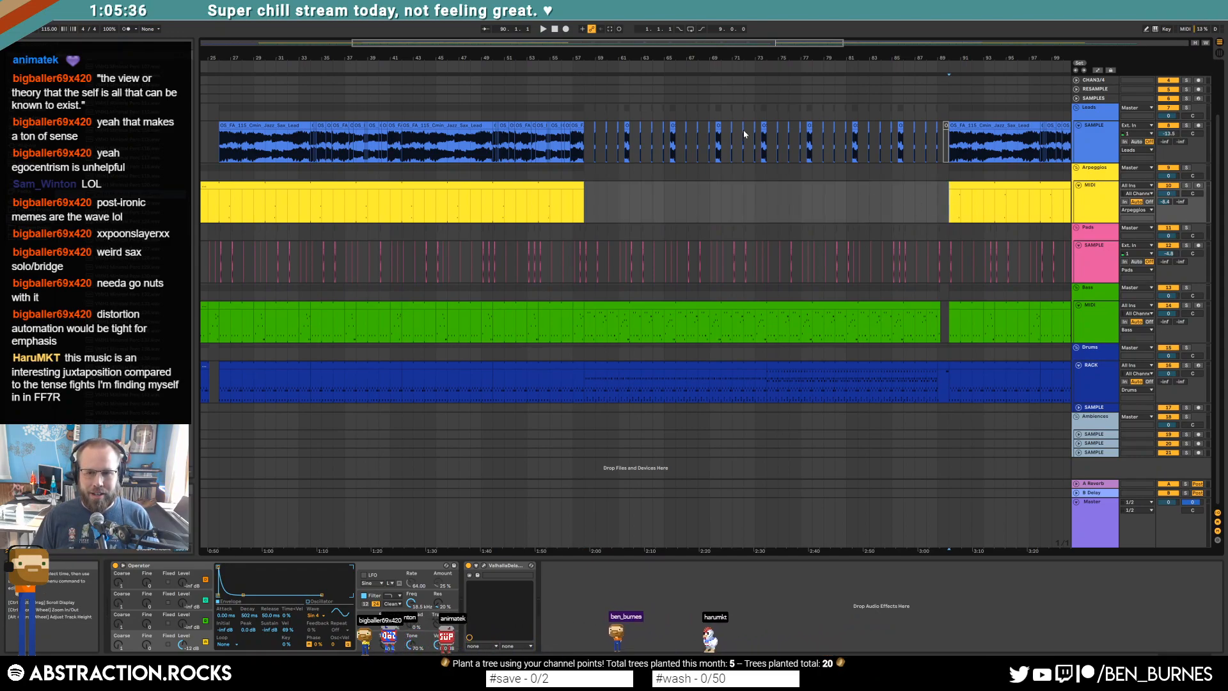
Step: Create a break in bar 73 by deactivating its closing lead and pad clips and clearing the drums up to bar 74, and play from bar 72
left_click(763, 140)
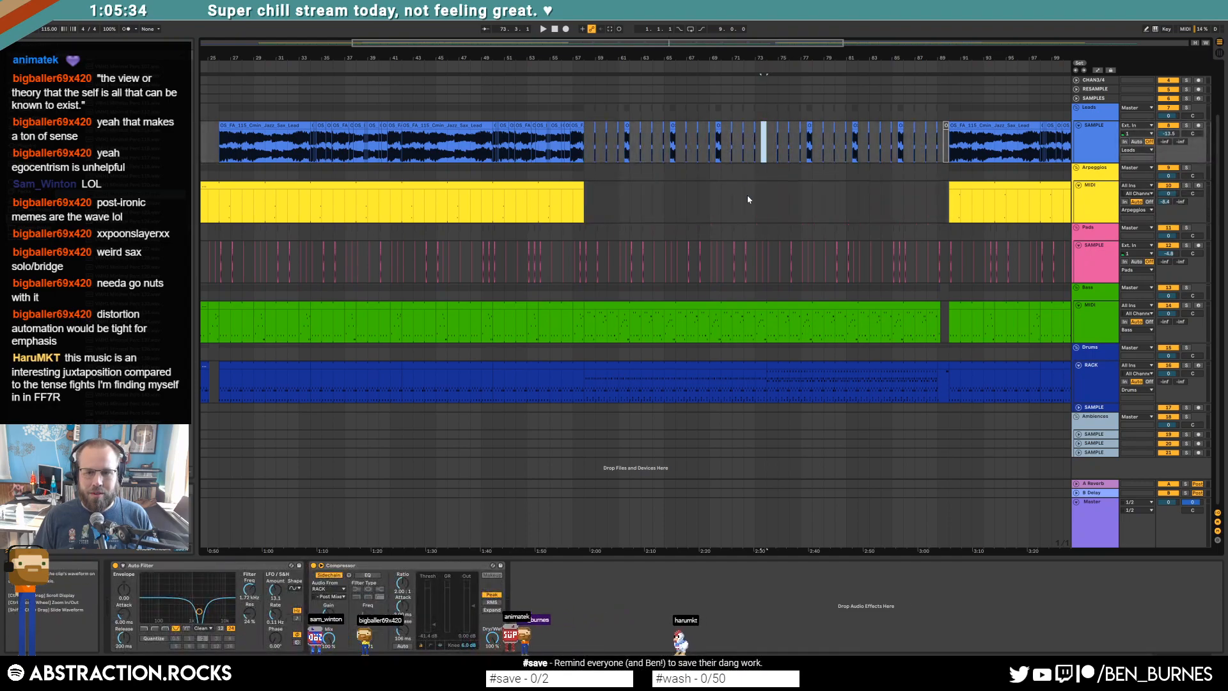
scroll(766, 319, "up", 5, "ctrl")
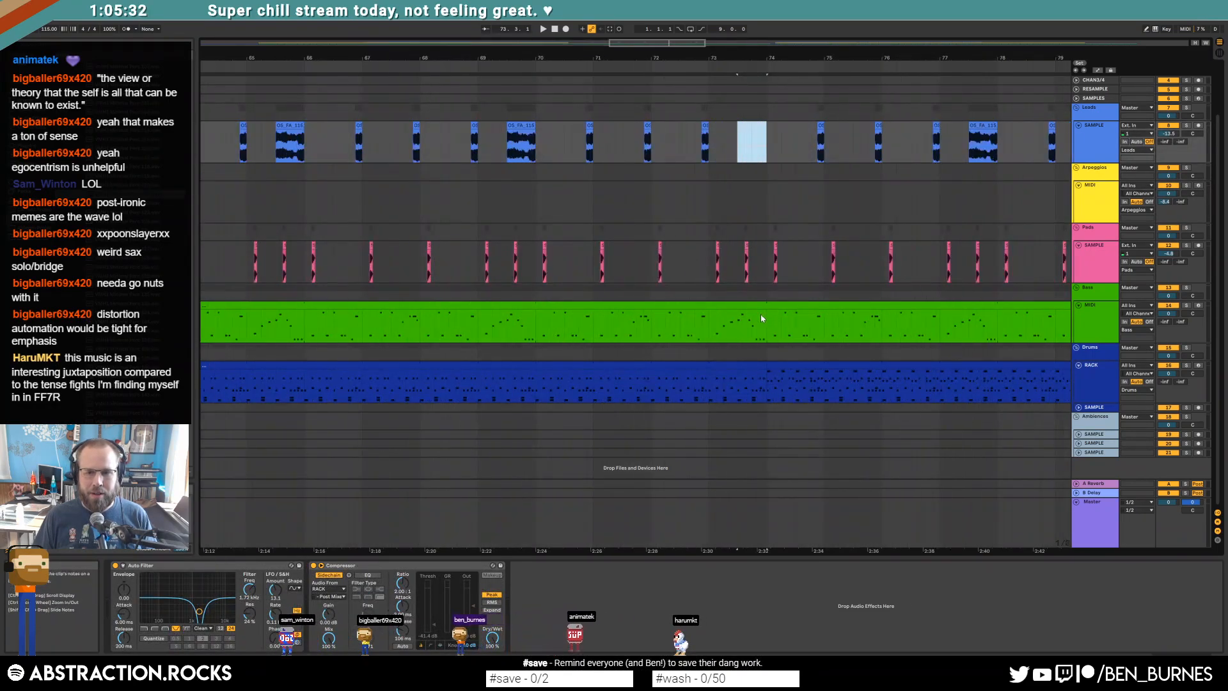
left_click(761, 267)
left_click_drag(763, 367, 715, 374)
left_click(654, 391)
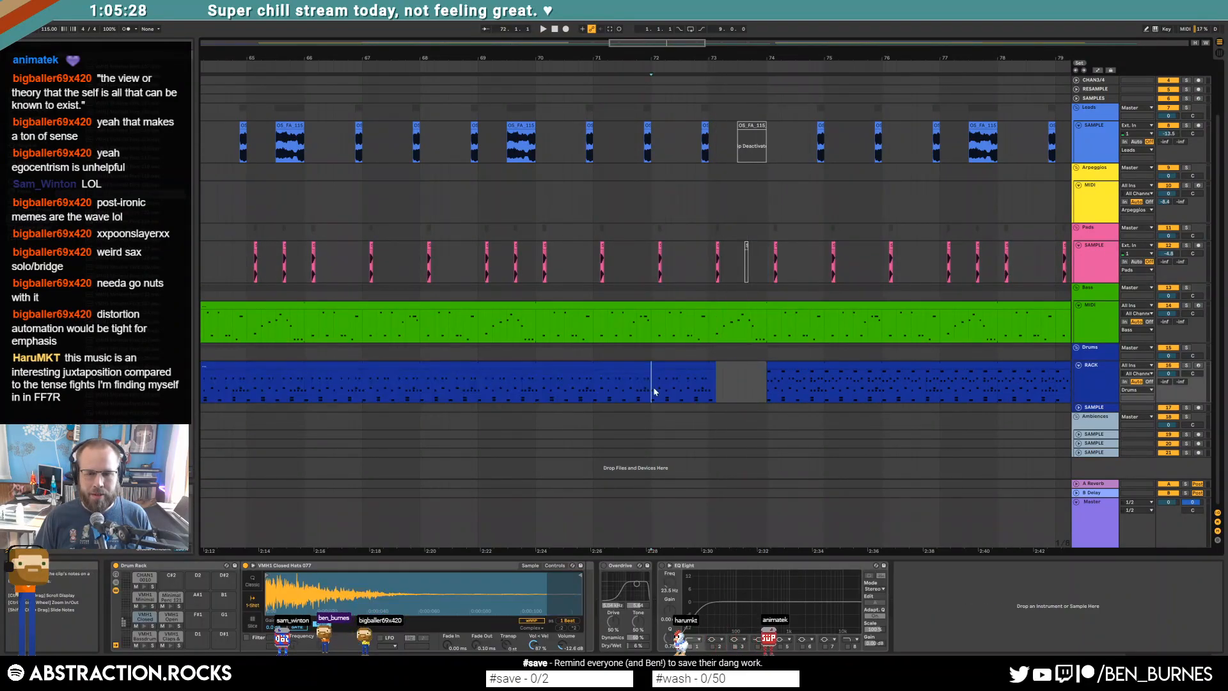
key("space")
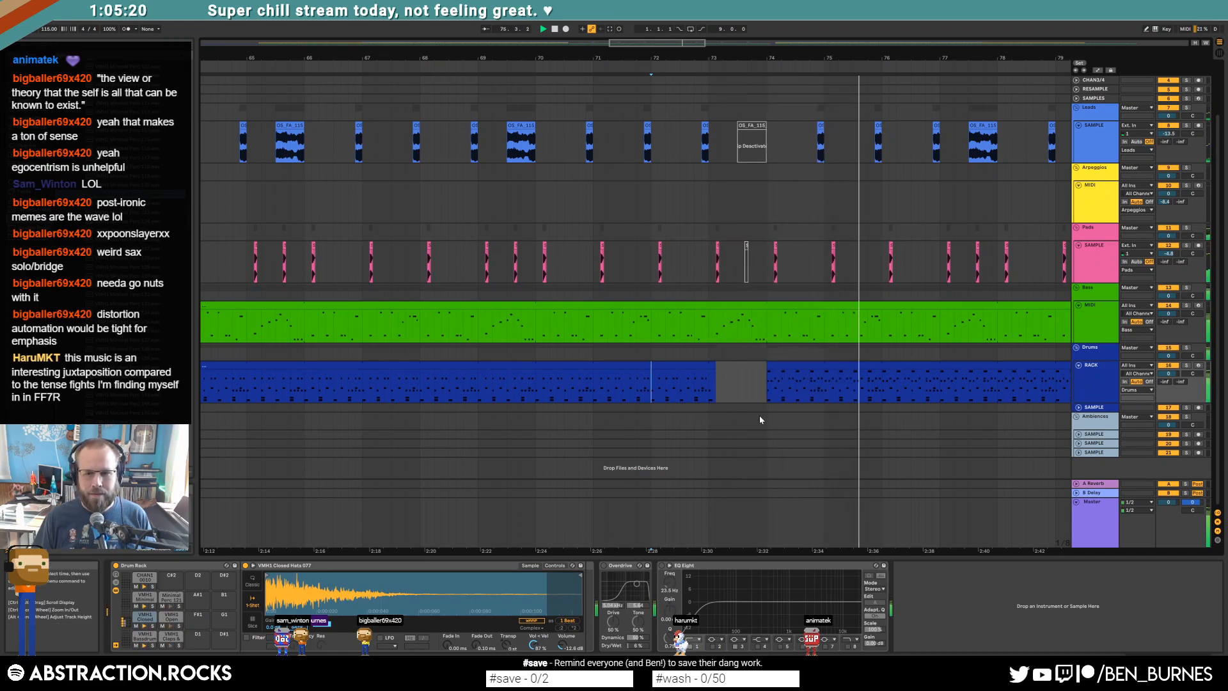
left_click_drag(672, 43, 899, 37)
key("space")
Step: Copy the lead slice at bar 47, paste it just ahead of the short lead stab ending bar 75, and play from there
left_click(368, 146)
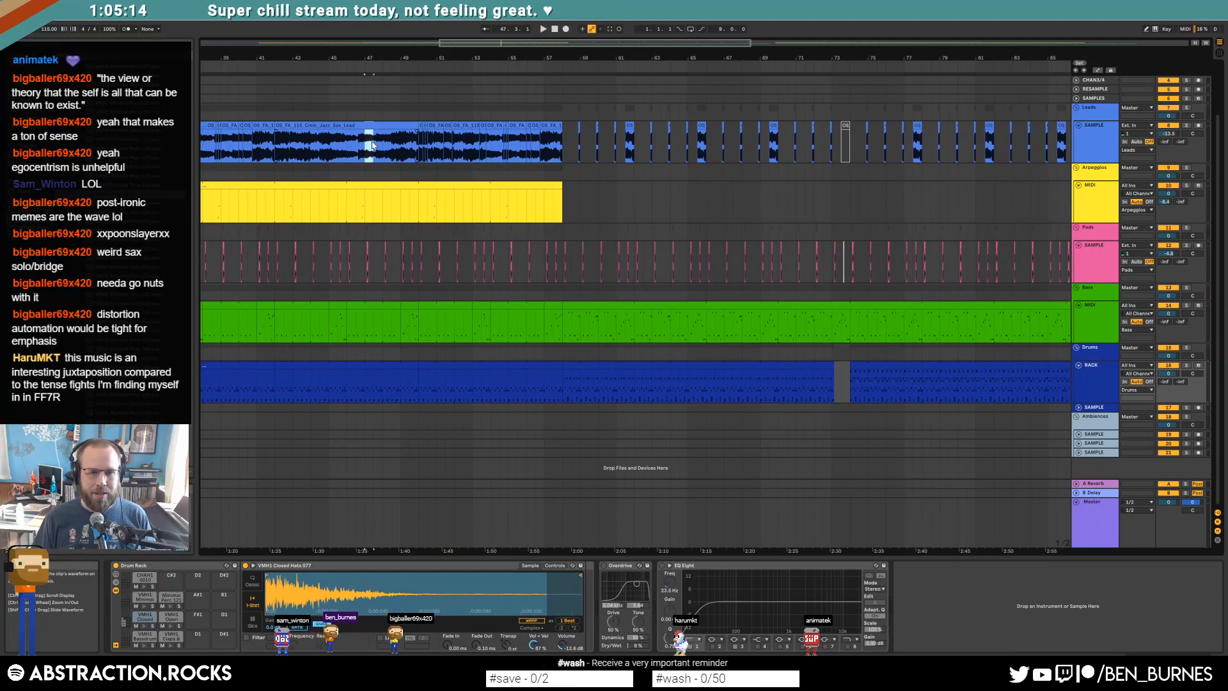
scroll(895, 138, "up", 4)
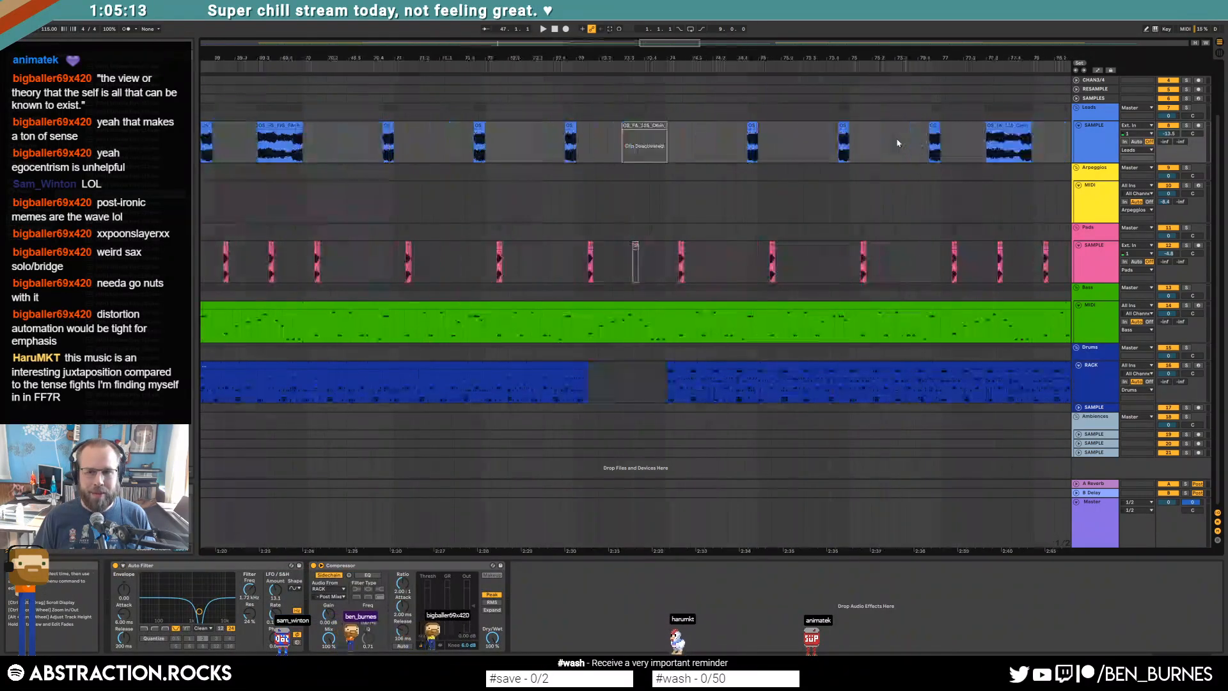
left_click(795, 141)
key("ctrl+v")
mouse_move(837, 127)
left_mouse_down()
mouse_move(805, 134)
mouse_move(833, 130)
left_mouse_up()
left_click(800, 136)
key("space")
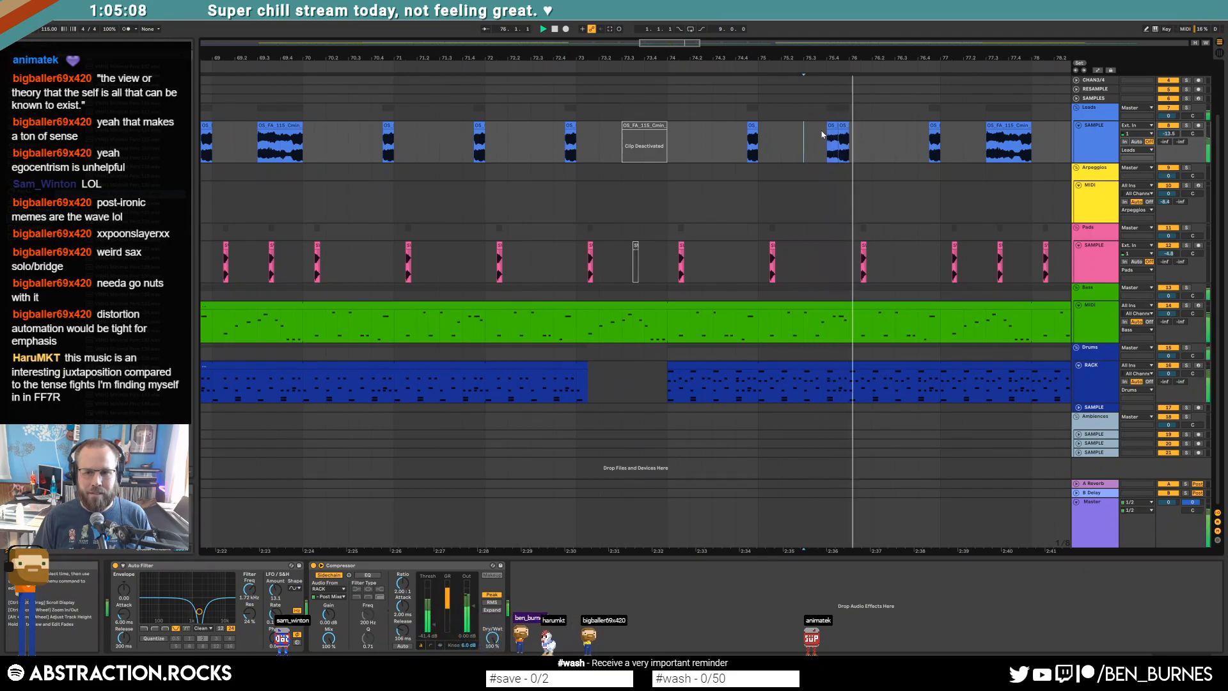
Step: Delete the extra slice directly before the short sax clip near bar 75.4 on the Leads sample track
left_click(830, 126)
key("space")
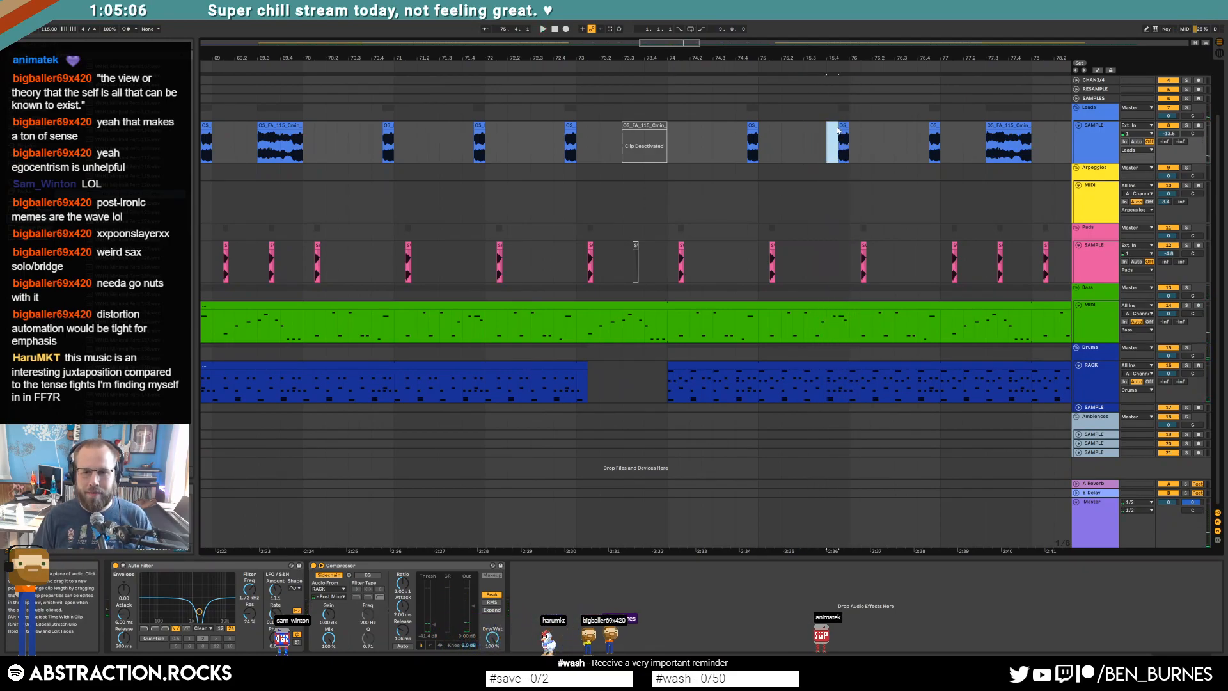
key("space")
key("space")
Step: Try starting the remaining short sax clip near bar 75.4 slightly earlier and audition it
mouse_move(840, 124)
left_mouse_down()
mouse_move(782, 131)
mouse_move(832, 128)
left_mouse_up()
key("space")
key("space")
key("space")
key("space")
key("space")
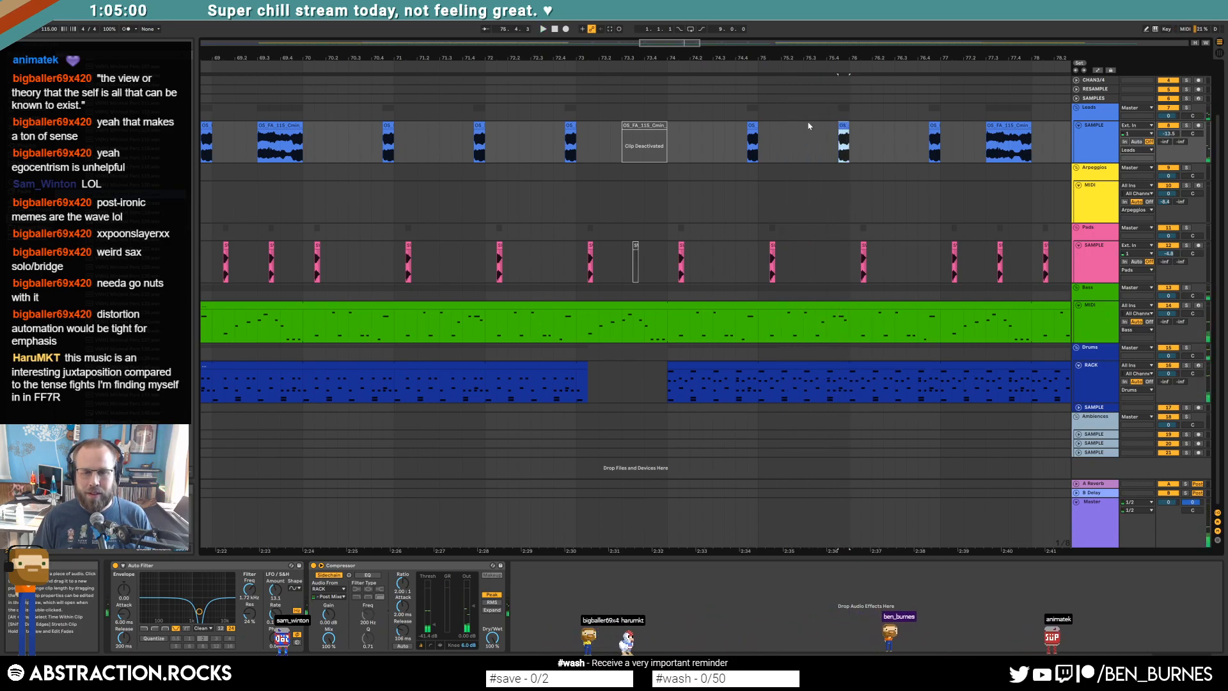
Step: Audition the long sax lead that starts at bar 26 and pick out a short slice at about bar 33.3 for copying
left_click_drag(288, 44, 398, 41)
left_click(425, 152)
key("space")
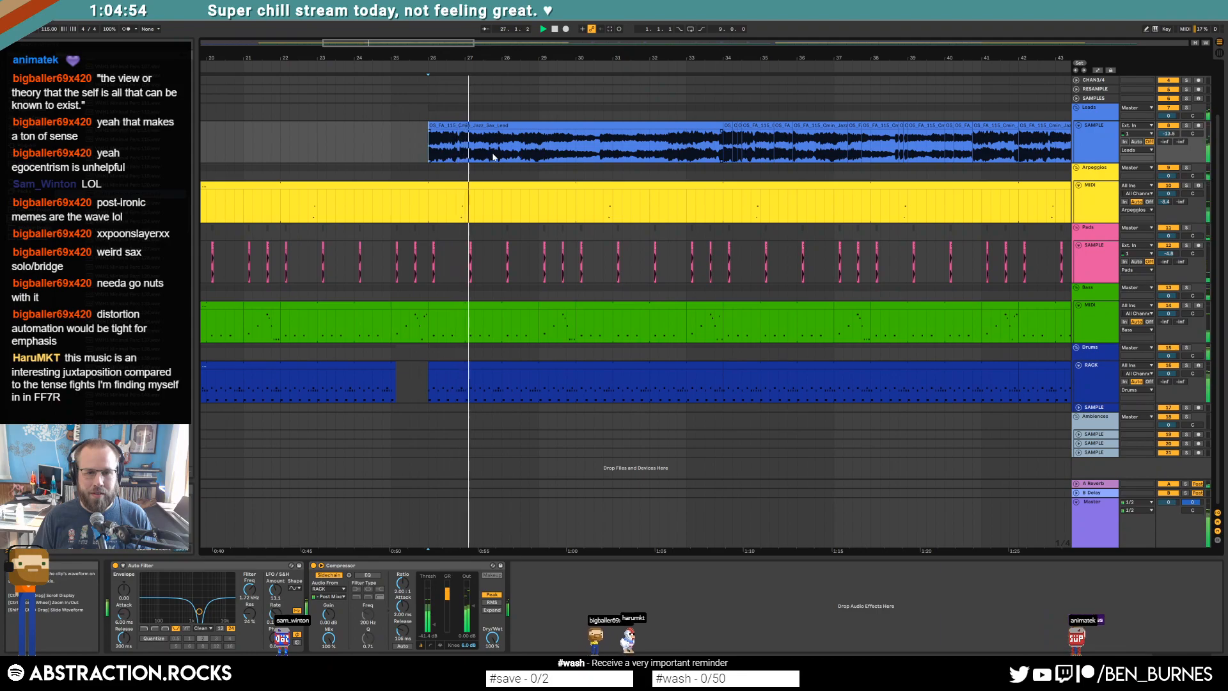
left_click(529, 152)
left_click(676, 149)
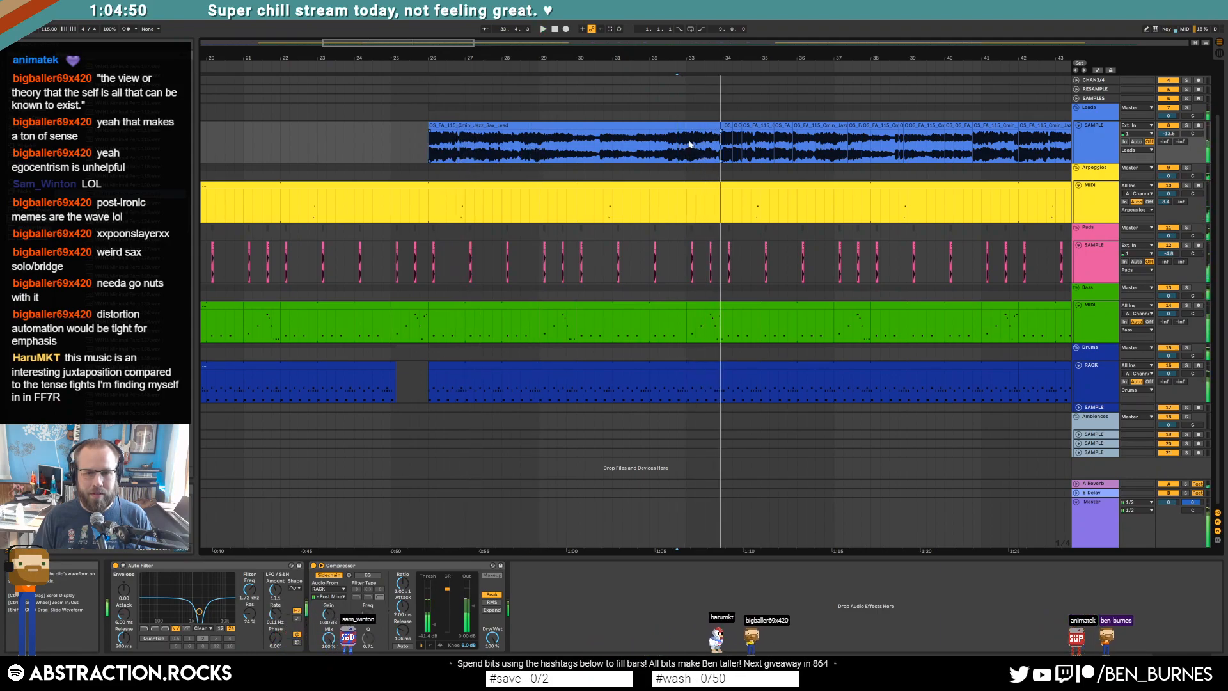
scroll(705, 145, "up", 5)
left_click(696, 143)
key("space")
key("space")
key("space")
left_click_drag(705, 143, 723, 144)
key("space")
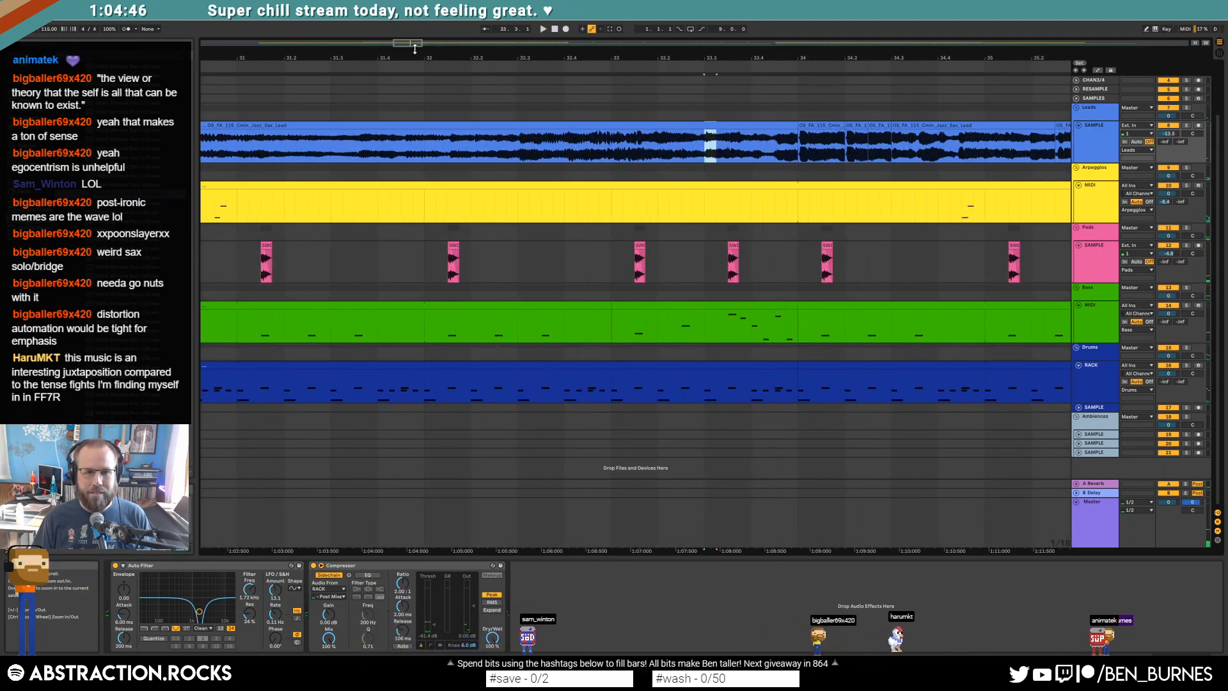
Step: Paste the short sax slice at bar 75.4, directly before the existing clip, and play the section back
left_click_drag(619, 41, 681, 25)
key("ctrl+v")
scroll(646, 137, "up", 5)
left_click_drag(619, 121, 689, 126)
left_click(224, 176)
key("space")
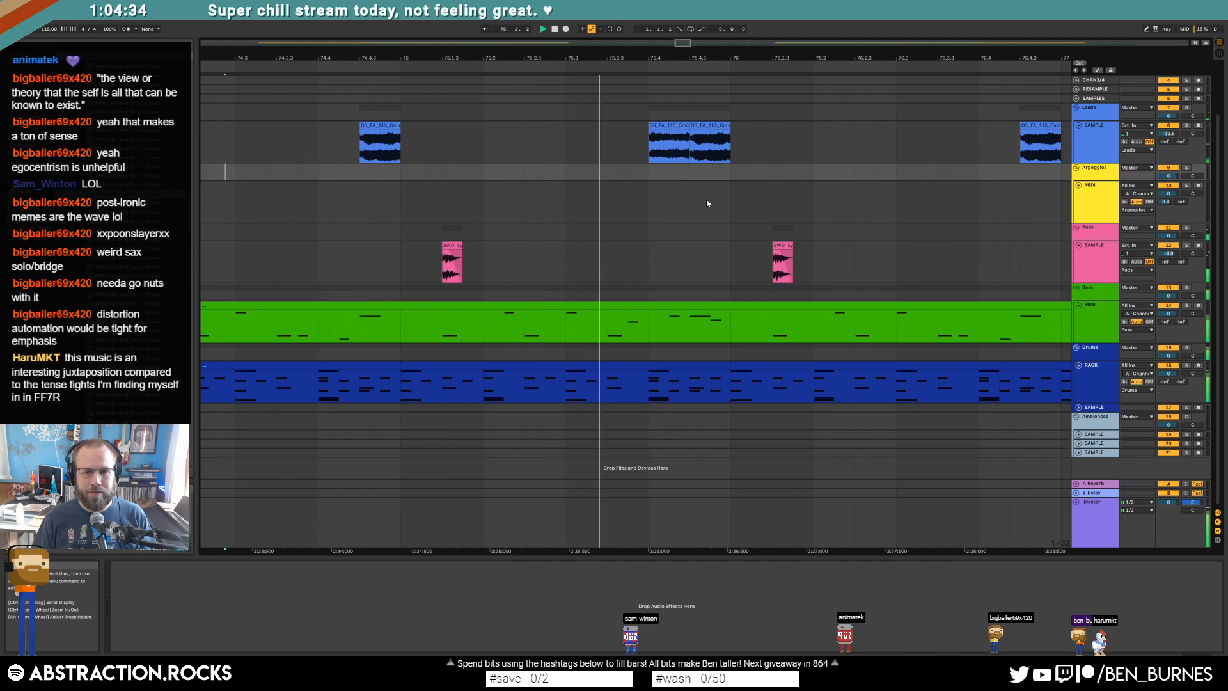
Step: Paste the same sax slice before the matching short clips in bars 79.4, 83.4 and 87.4
left_click(668, 142)
left_click_drag(689, 44, 695, 37)
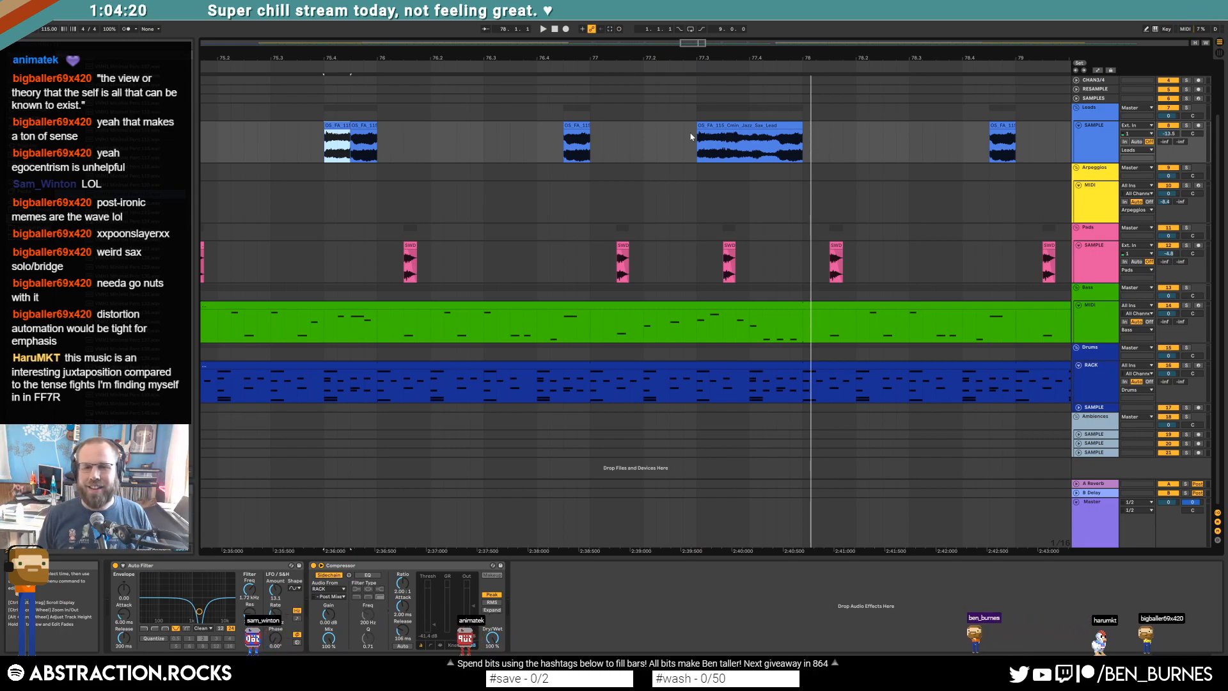
left_click_drag(688, 42, 690, 43)
left_click(711, 136)
key("ctrl+v")
scroll(812, 105, "right", 5)
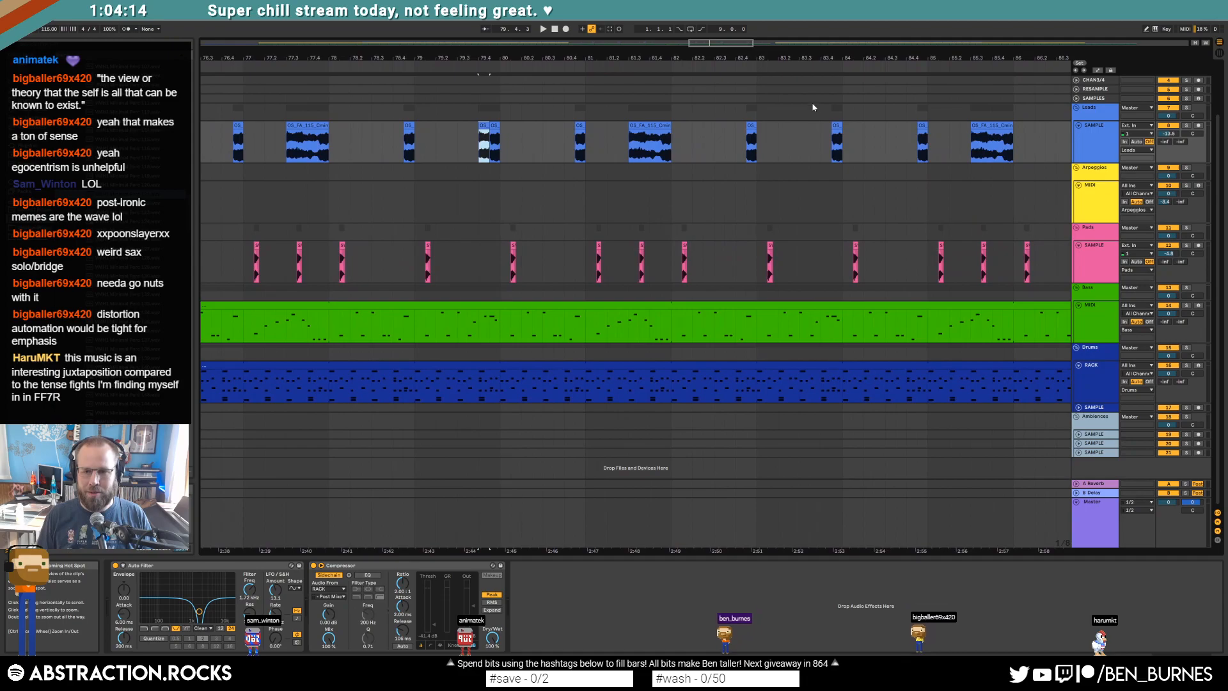
scroll(795, 108, "right", 8)
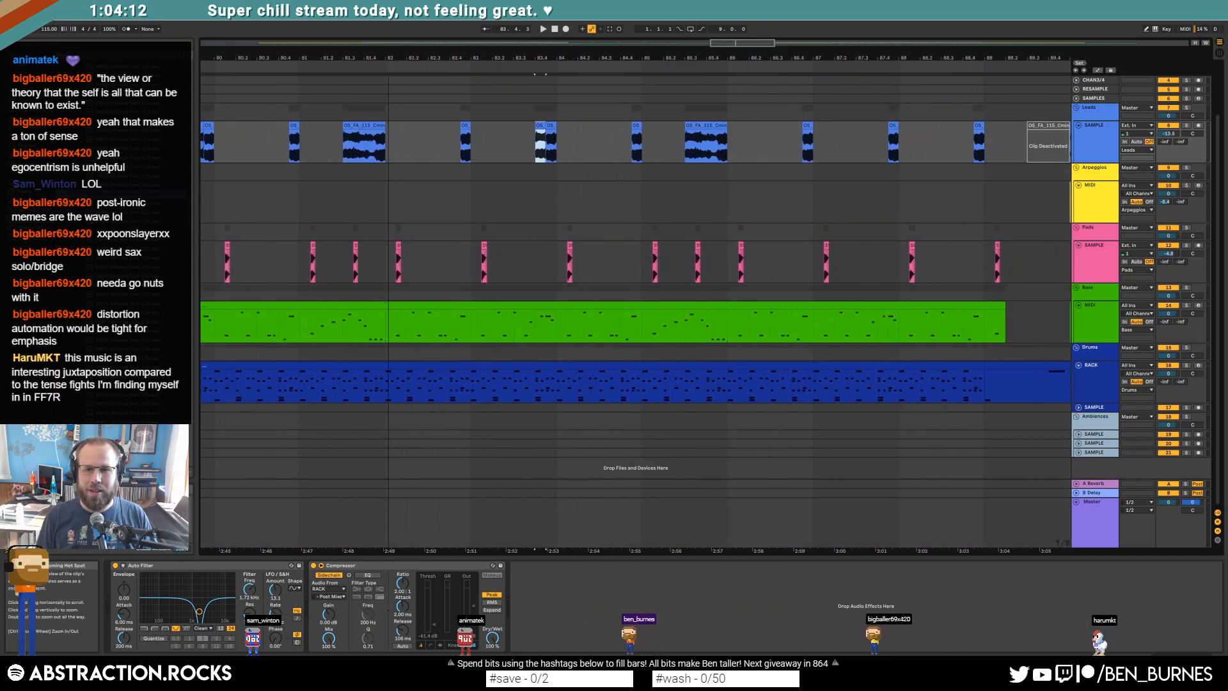
key("ctrl+v")
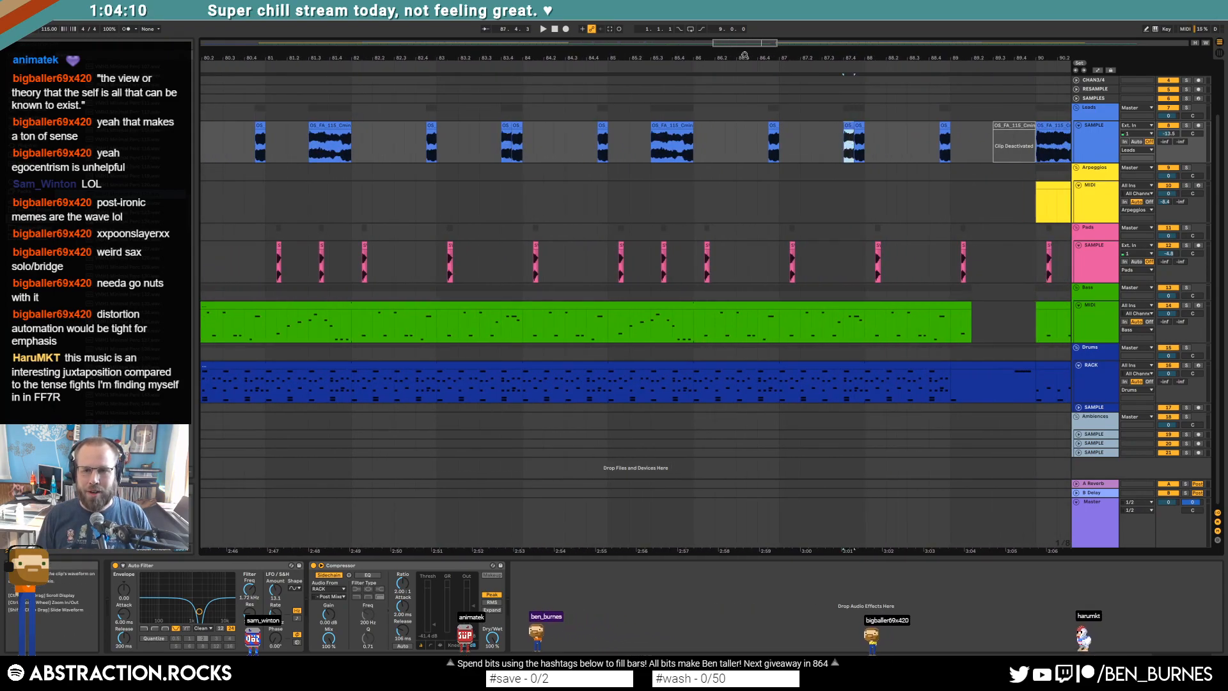
Step: Copy the opening of the sax lead at bar 90 to bar 88.1.3 on the Leads sample track and audition it
left_click_drag(743, 43, 773, 22)
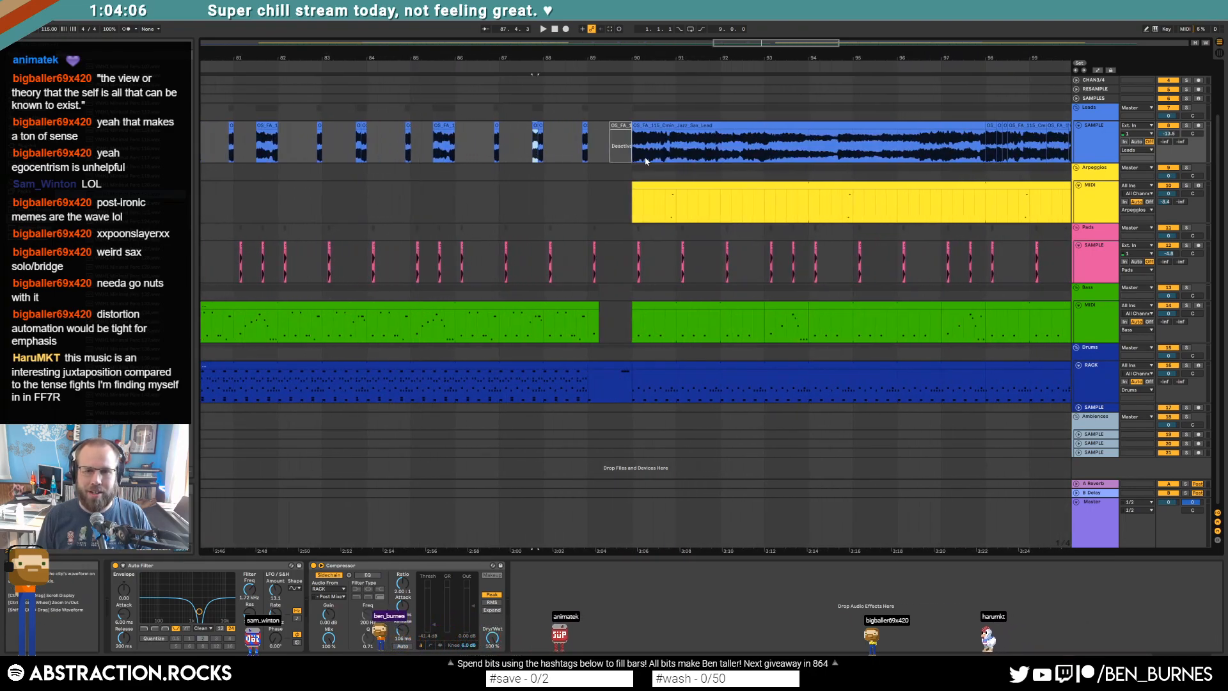
left_click_drag(635, 151, 641, 148)
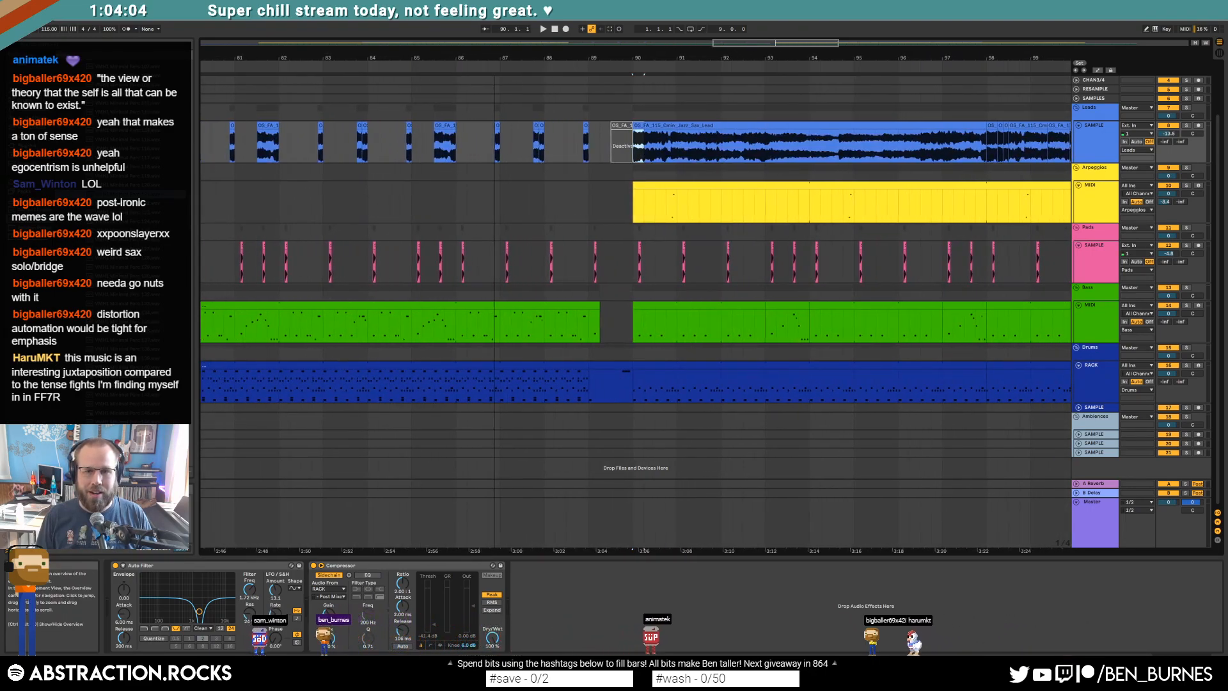
left_click_drag(745, 45, 731, 48)
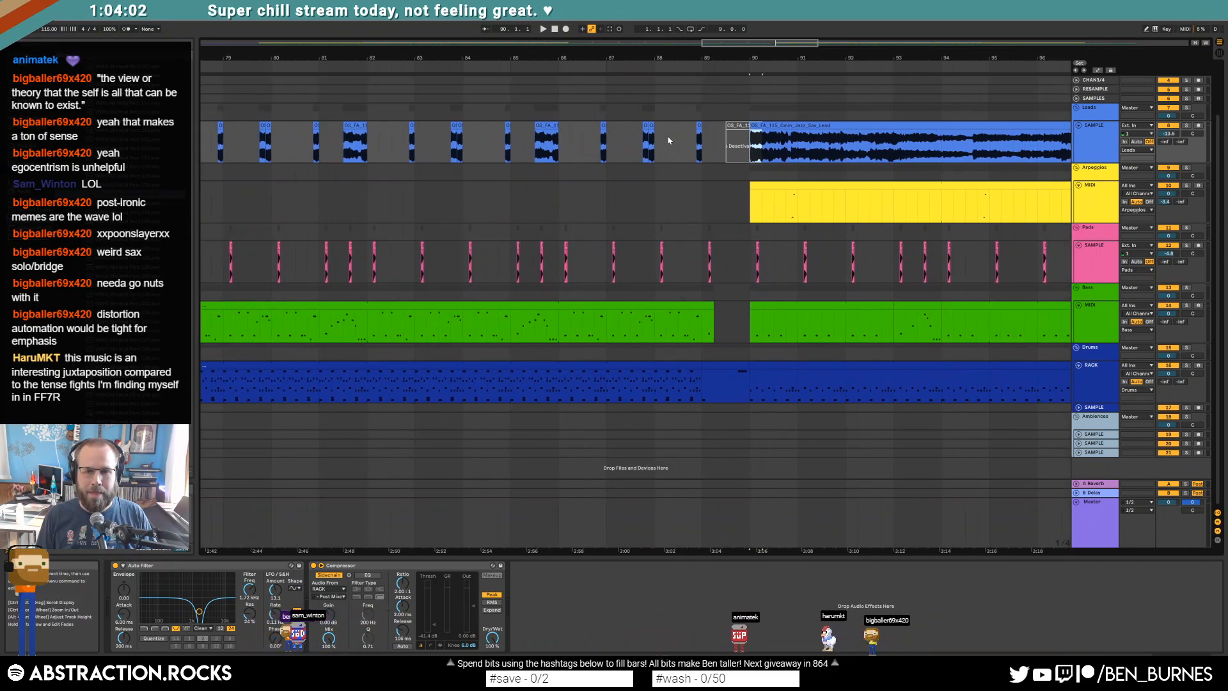
scroll(652, 137, "up", 10)
left_click(639, 138)
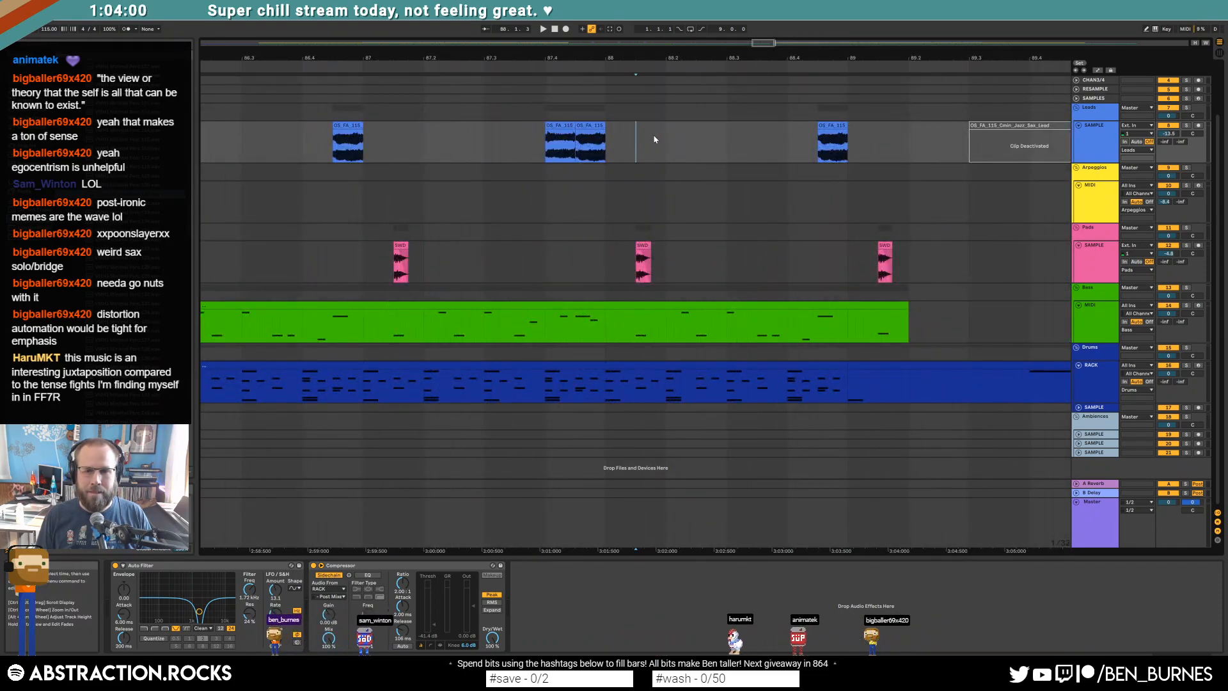
key("ctrl+v")
left_click(496, 157)
key("space")
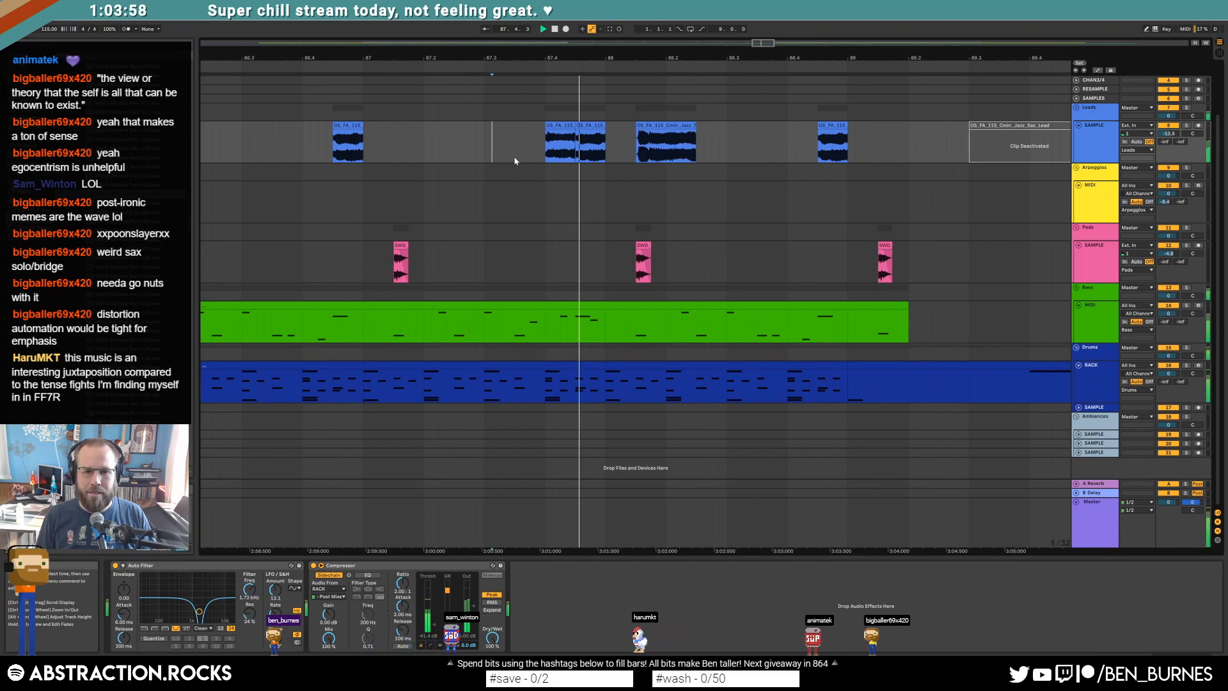
Step: Shorten the pasted sax clip at bar 88 to about half a beat and move its sample start to the note's attack
left_click(690, 124)
key("space")
left_click_drag(695, 125, 665, 125)
double_click(656, 125)
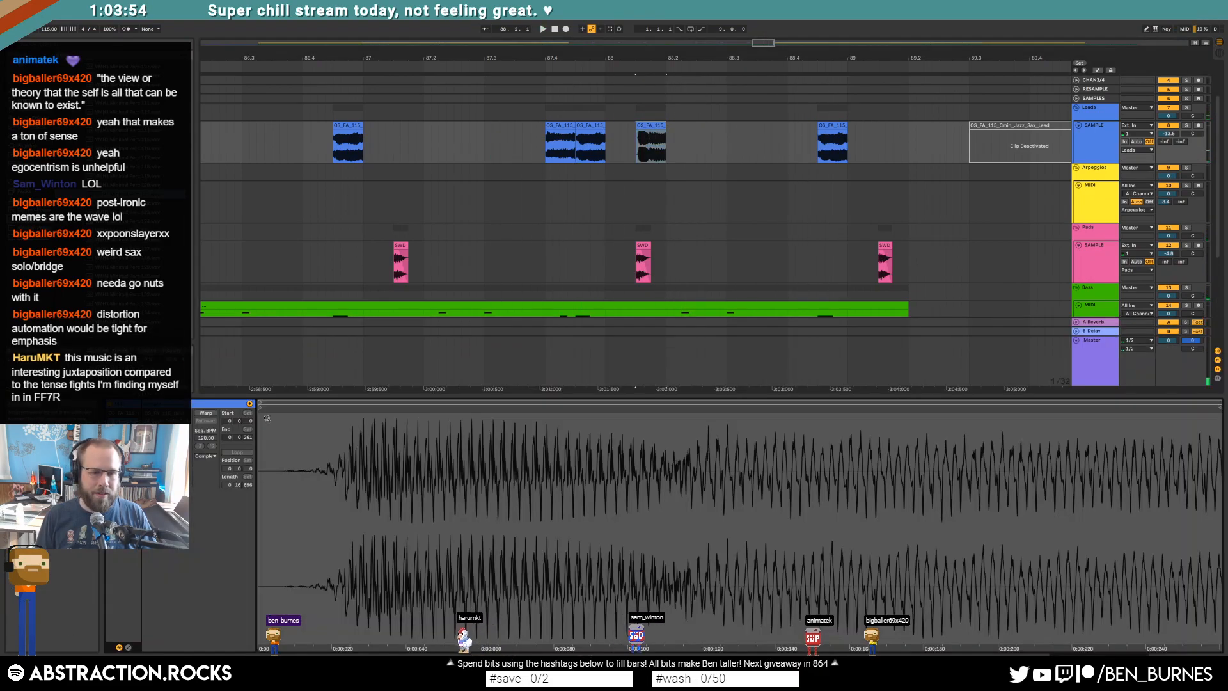
left_click_drag(279, 407, 328, 407)
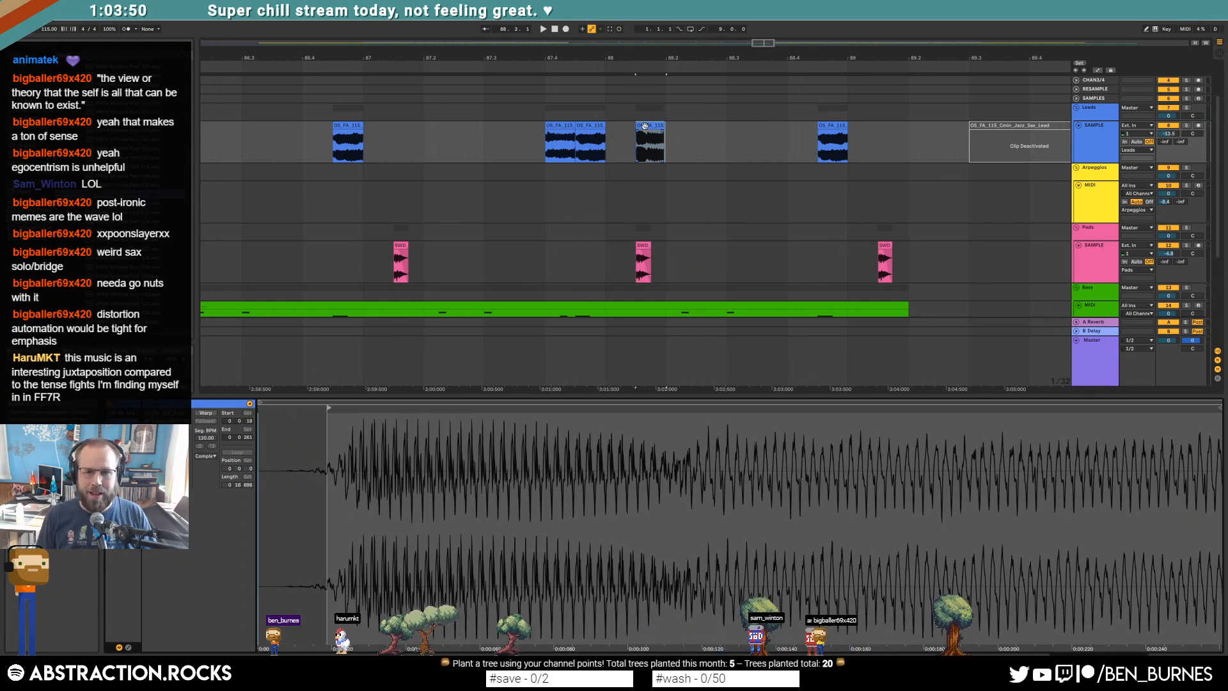
double_click(658, 125)
left_click_drag(663, 128, 666, 127)
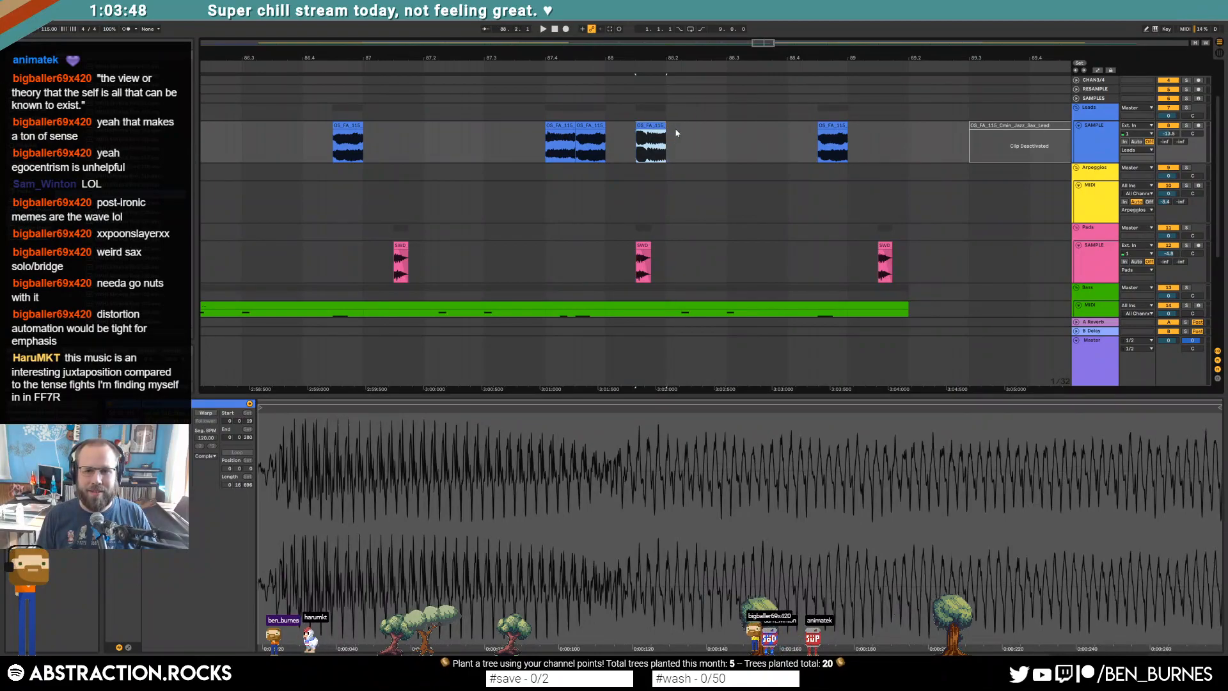
Step: Move the trimmed sax slice about one and a half beats later in bar 88, and play the arrangement from bar 74
left_click_drag(764, 42, 726, 39)
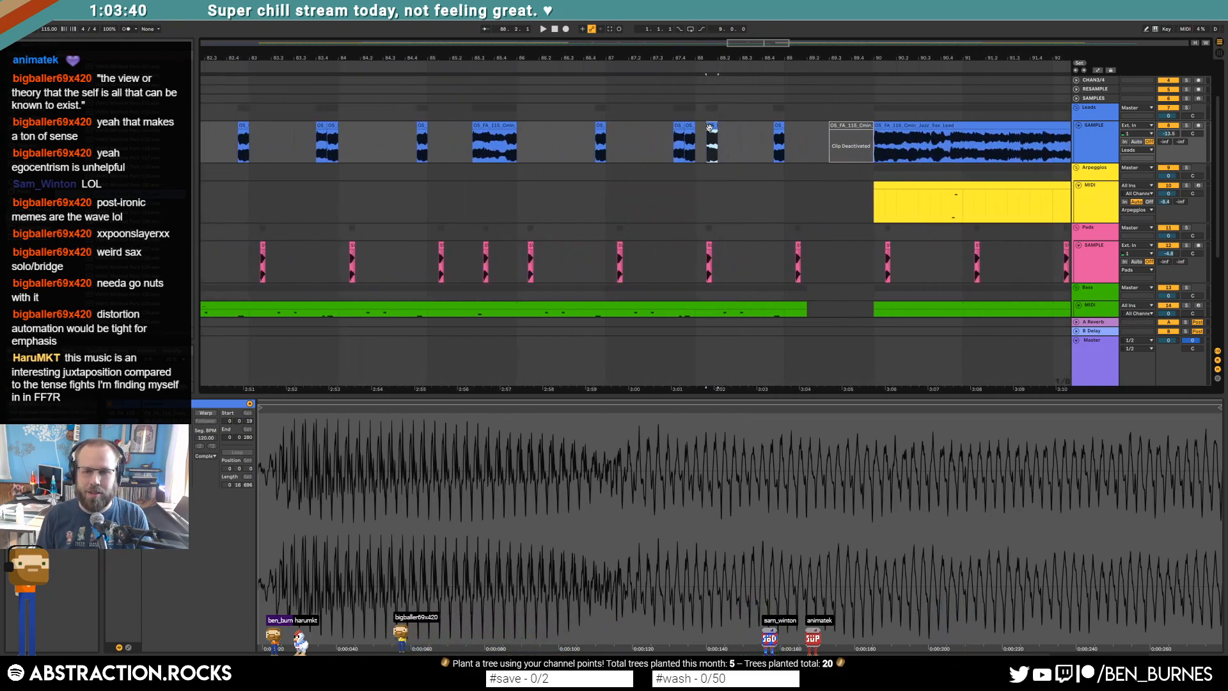
left_click_drag(715, 130, 745, 126)
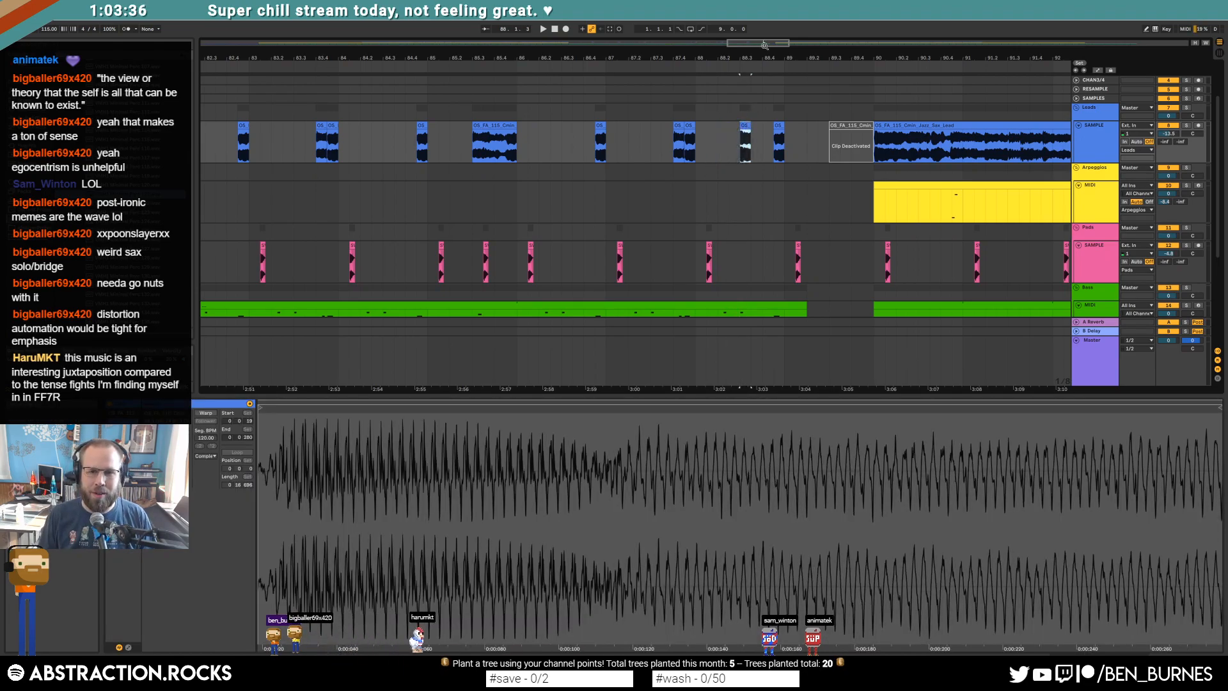
left_click_drag(765, 41, 716, 32)
left_click(337, 139)
key("space")
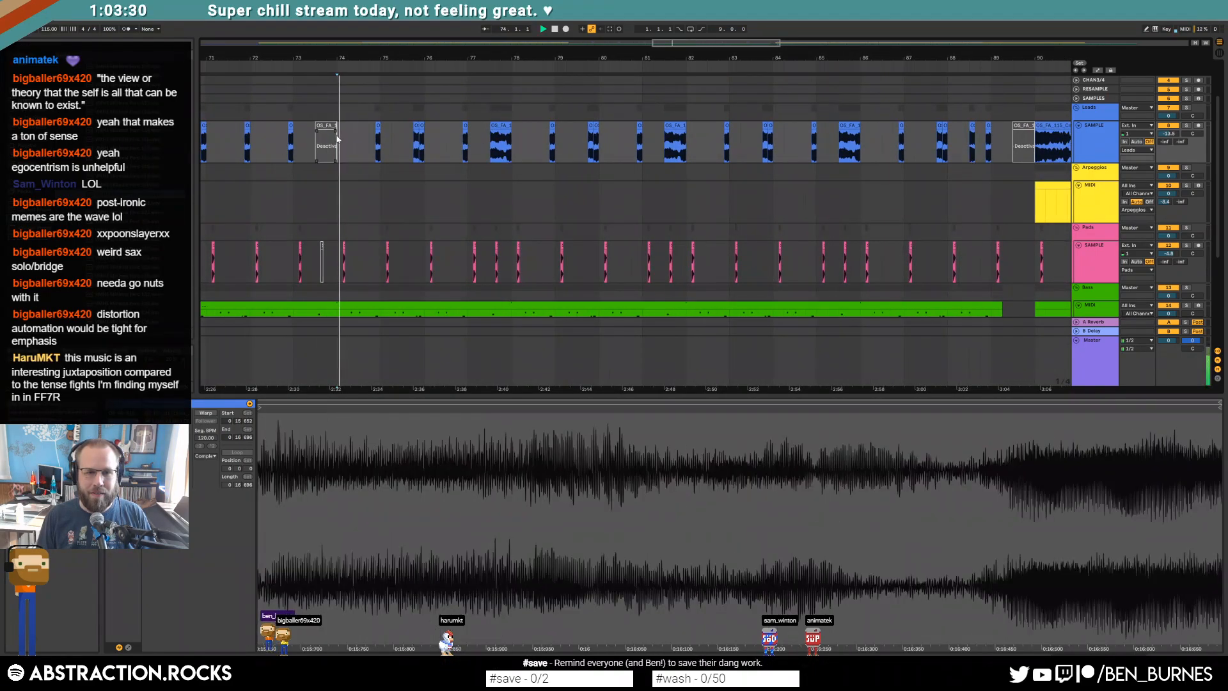
scroll(402, 207, "down", 1)
key("shift+Tab")
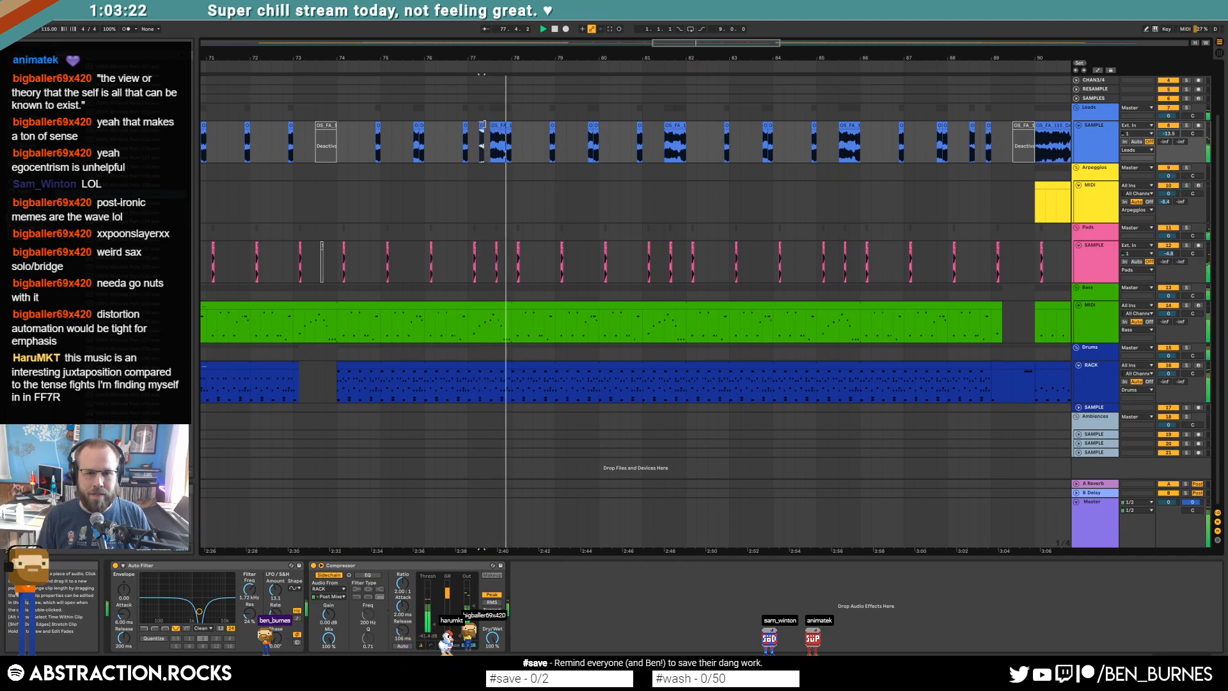
Step: Copy the sax slice at bar 77.2 to bars 81.2 and 85.2, and delete the leftover slice in bar 88
left_click(486, 124)
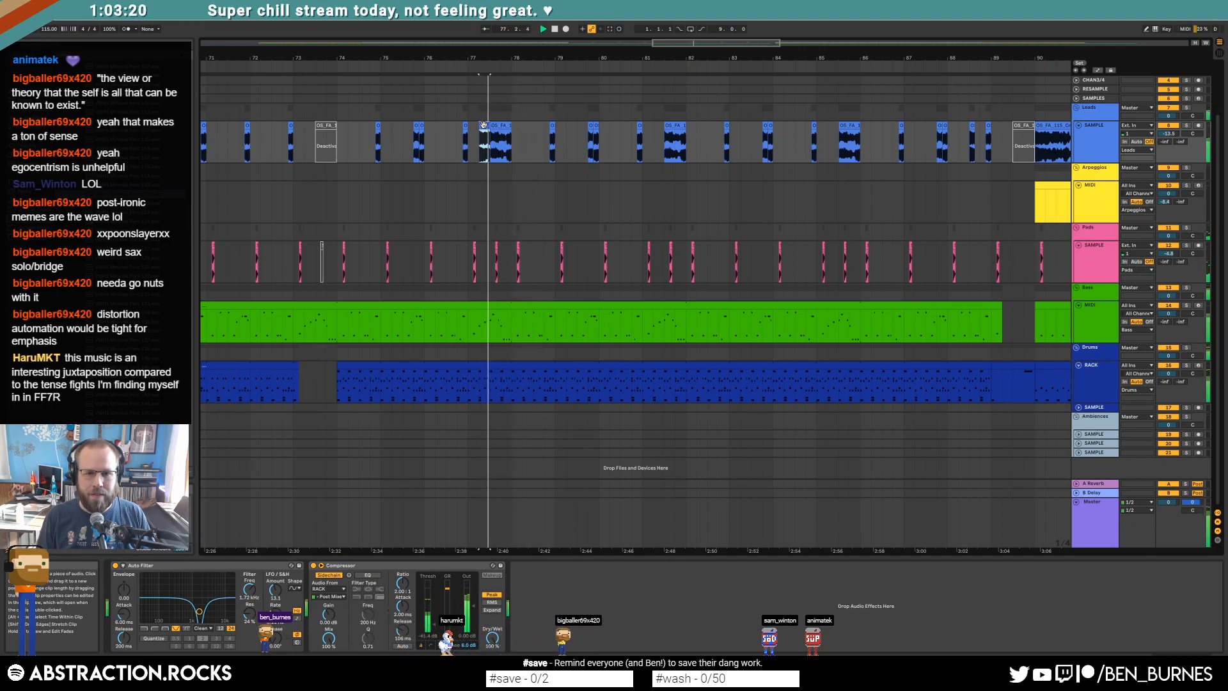
key("ctrl+c")
left_click(654, 133)
key("ctrl+v")
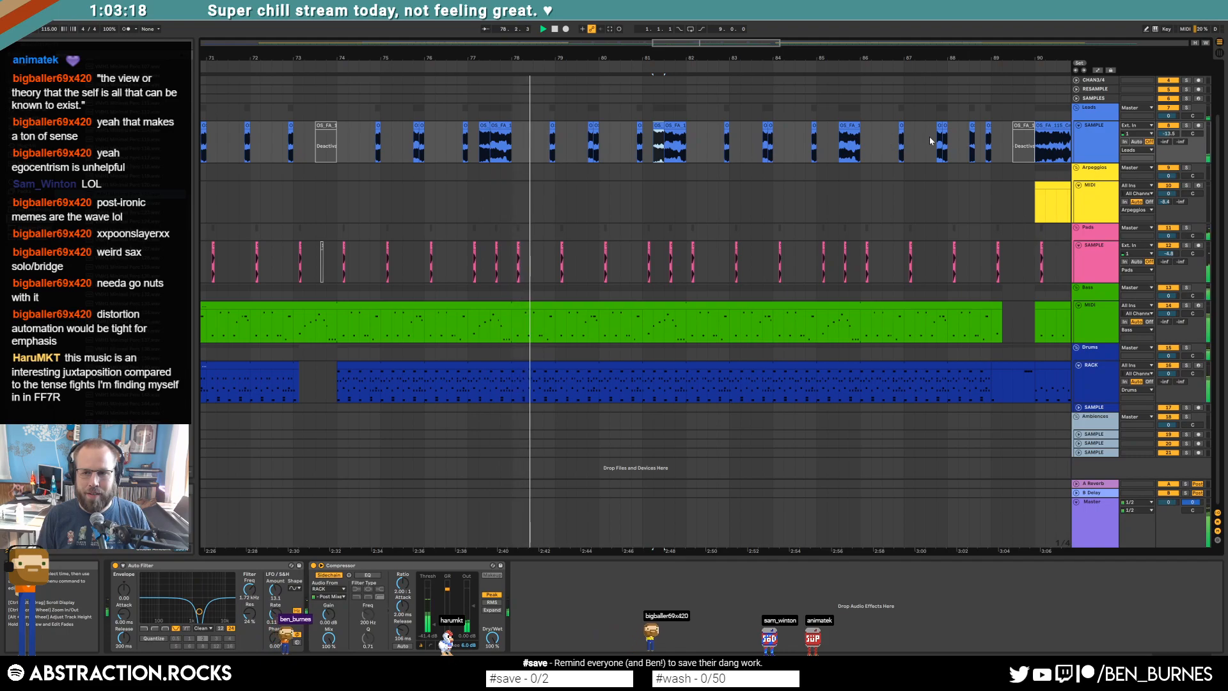
left_click(827, 136)
key("ctrl+v")
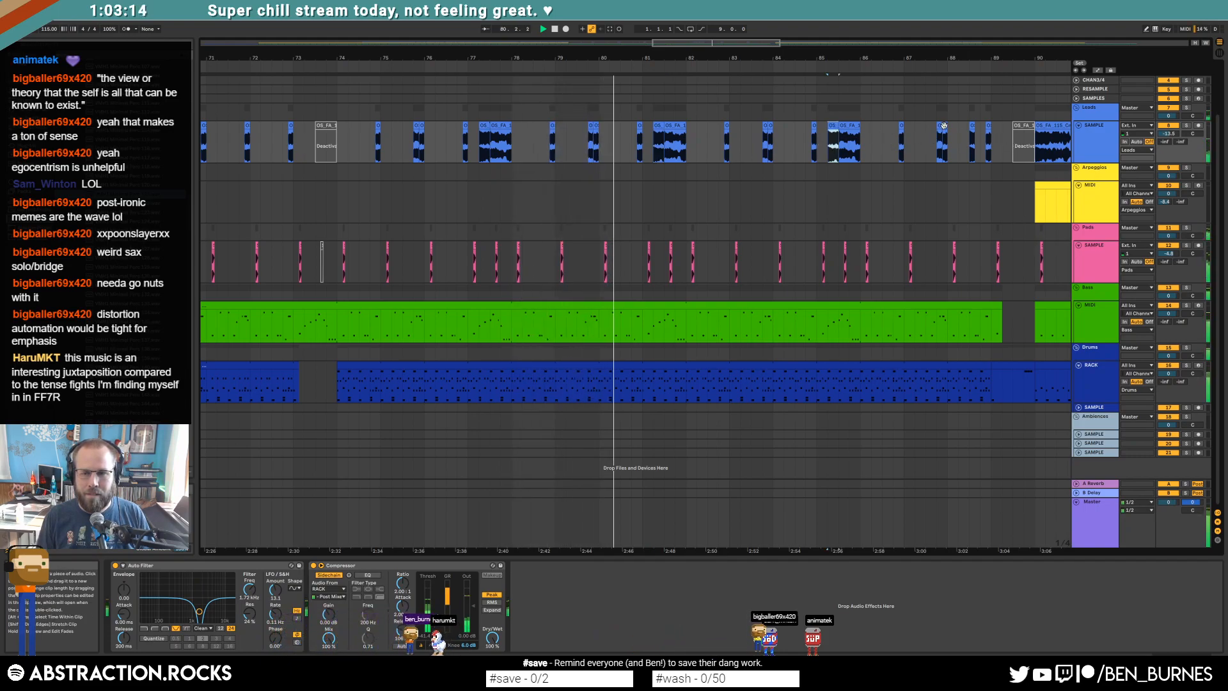
left_click(971, 126)
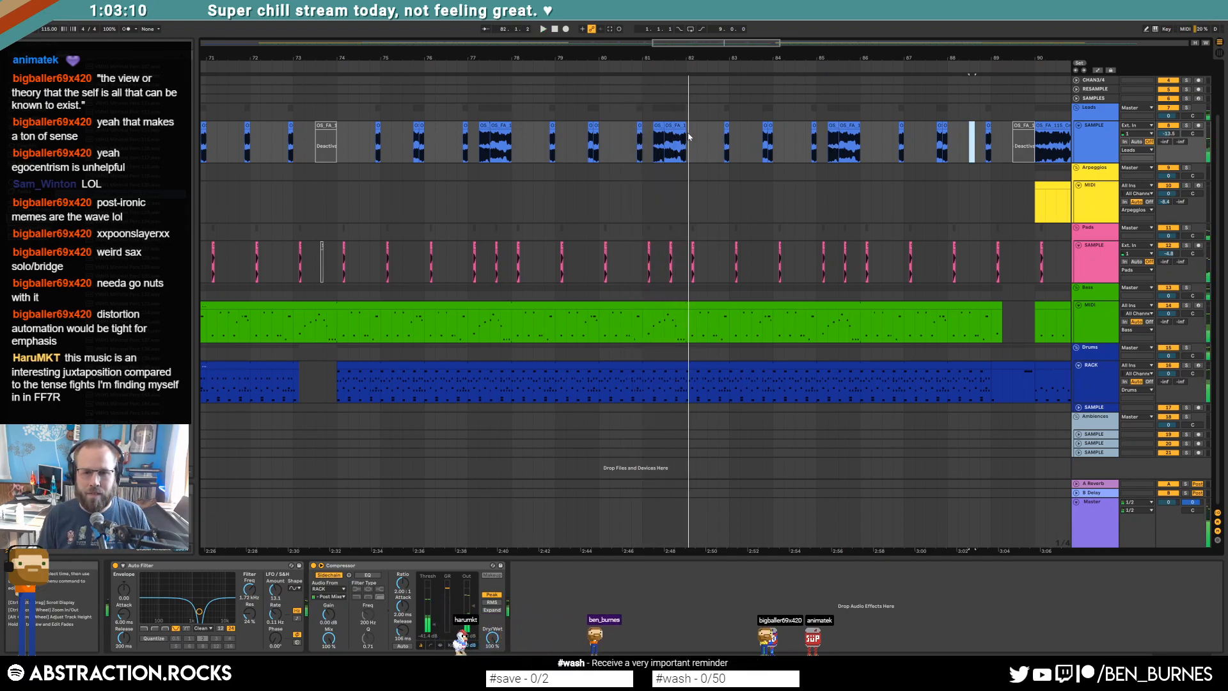
Step: Cut up the tail of the sax clip in bar 81.4, leaving a gap and a short stutter slice ending at bar 82
scroll(689, 136, "up", 6)
mouse_move(684, 122)
left_mouse_down()
mouse_move(637, 123)
mouse_move(655, 142)
left_mouse_up()
key("ctrl+d")
left_click(585, 153)
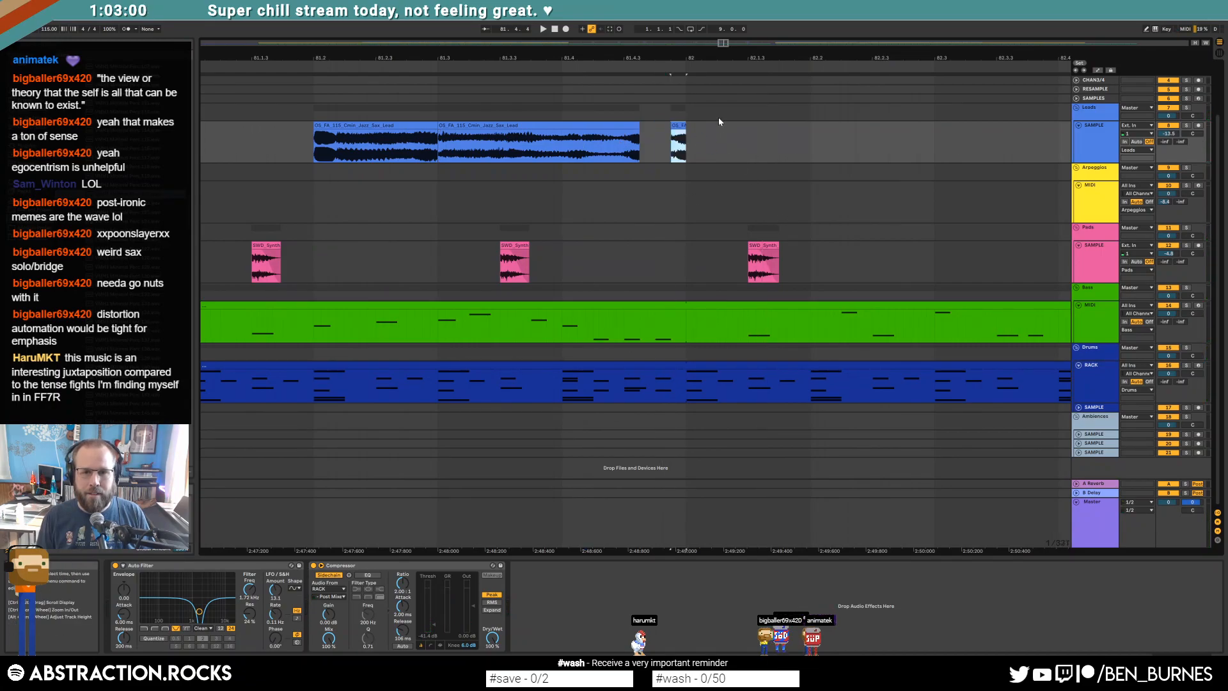
mouse_move(671, 126)
left_mouse_down()
mouse_move(646, 130)
mouse_move(686, 126)
left_mouse_up()
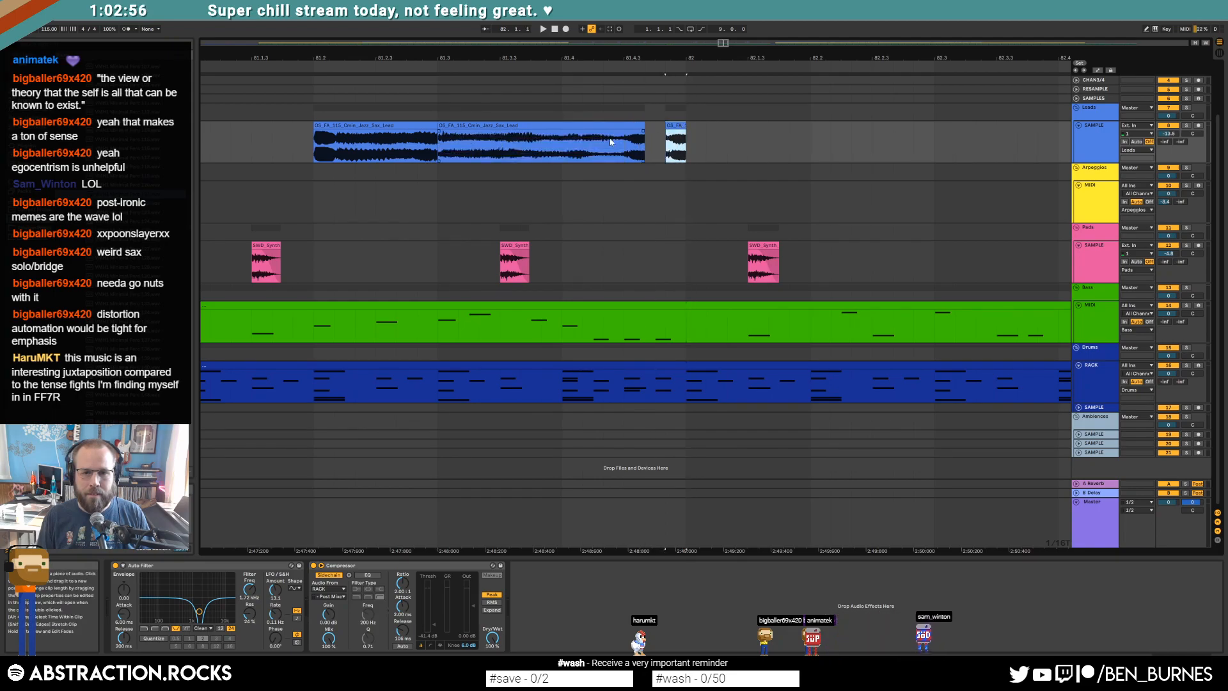
Step: Extend the sax section before the gap in bar 81.4 slightly and audition the stutter
key("space")
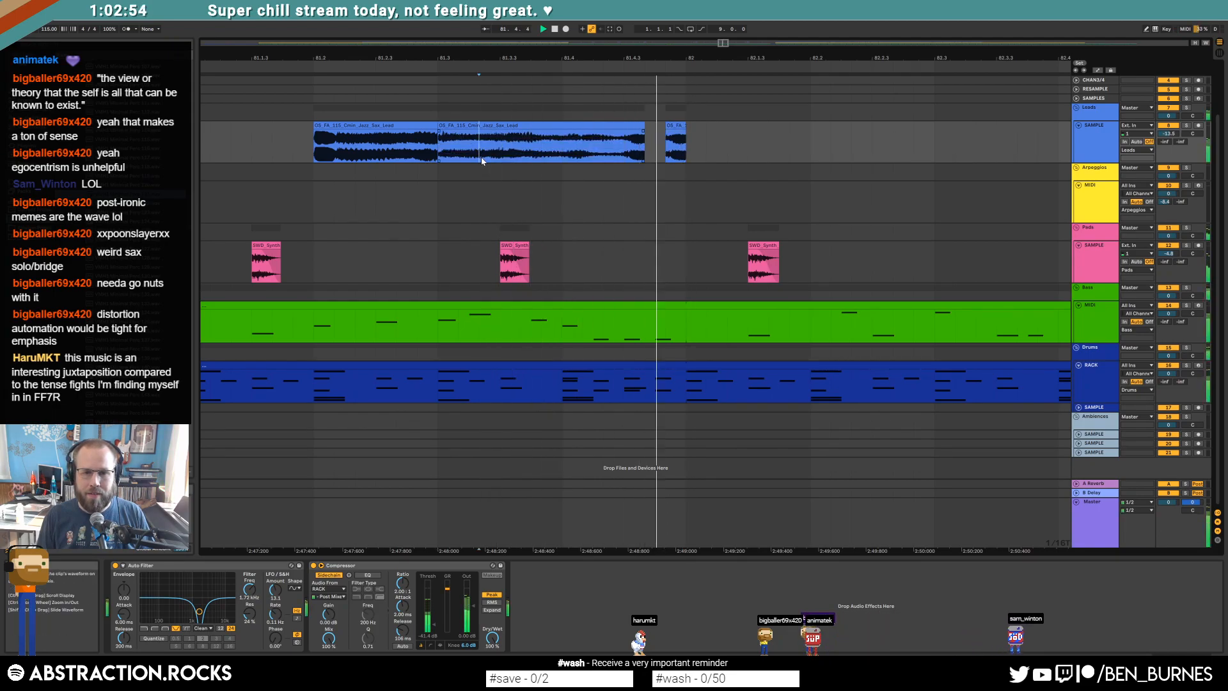
left_click_drag(644, 126, 655, 126)
left_click(562, 142)
key("space")
key("space")
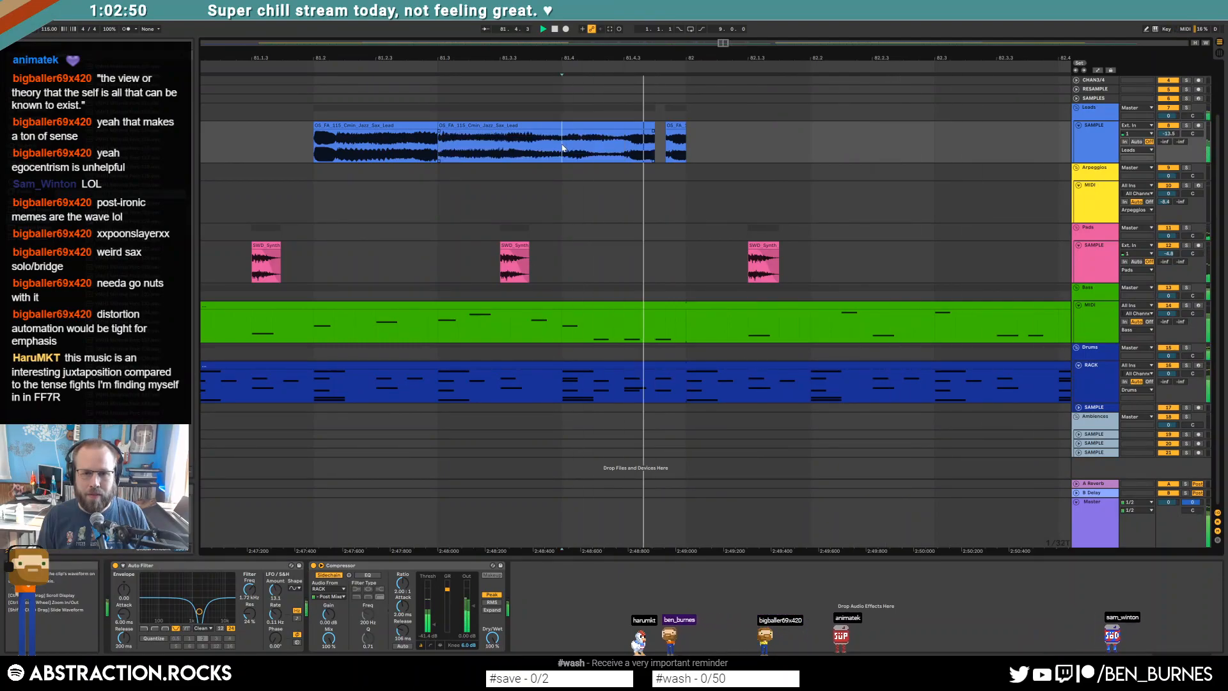
Step: Insert a new MIDI track below the sax sample track in the Leads group and arm it for recording
left_click_drag(707, 58, 625, 16)
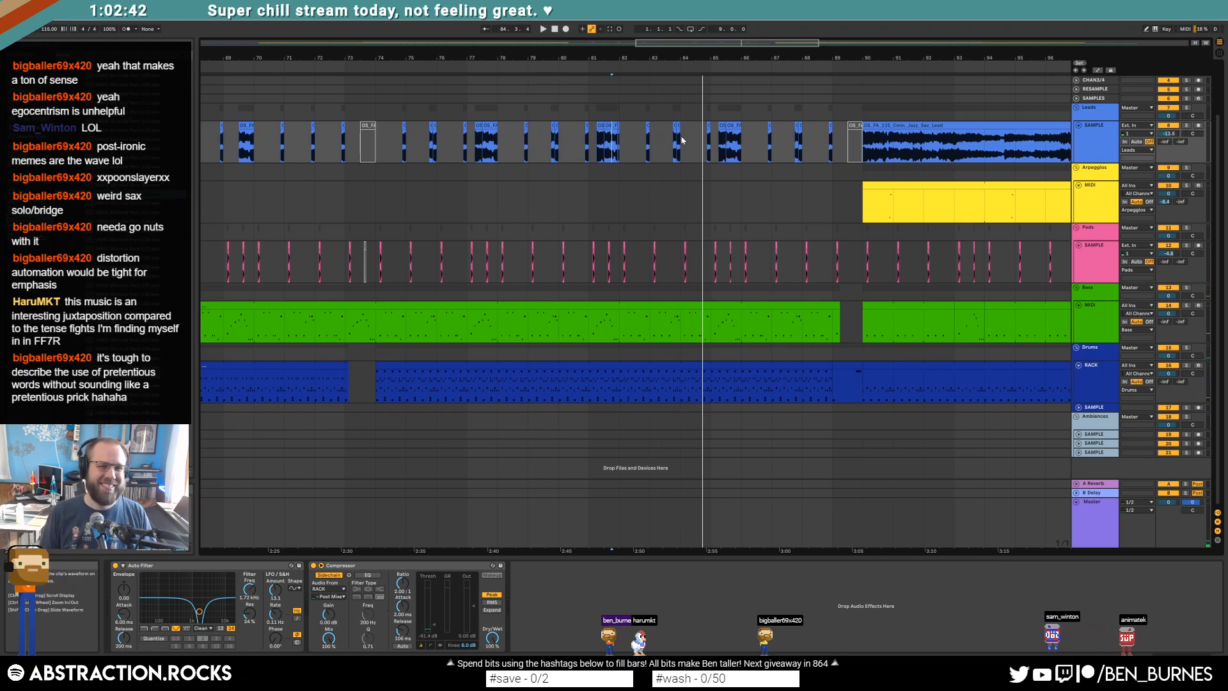
mouse_move(362, 57)
left_mouse_down()
mouse_move(362, 20)
mouse_move(563, 6)
mouse_move(372, 45)
left_mouse_up()
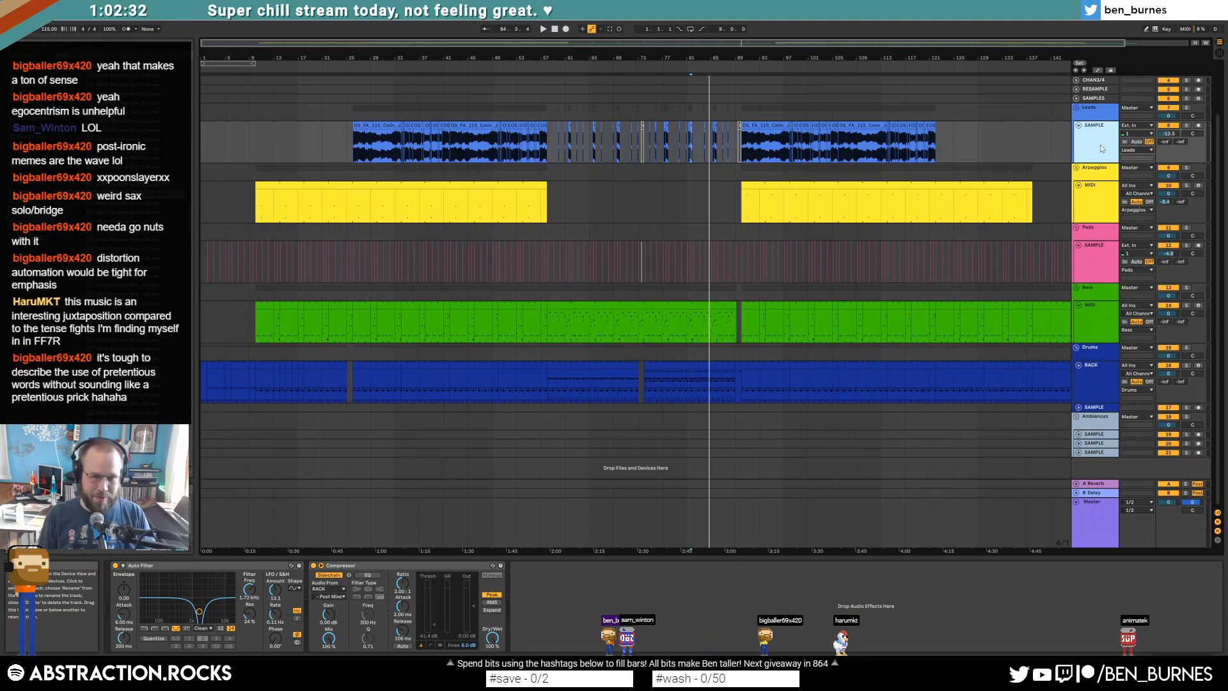
key("ctrl+shift+t")
left_click(1079, 168)
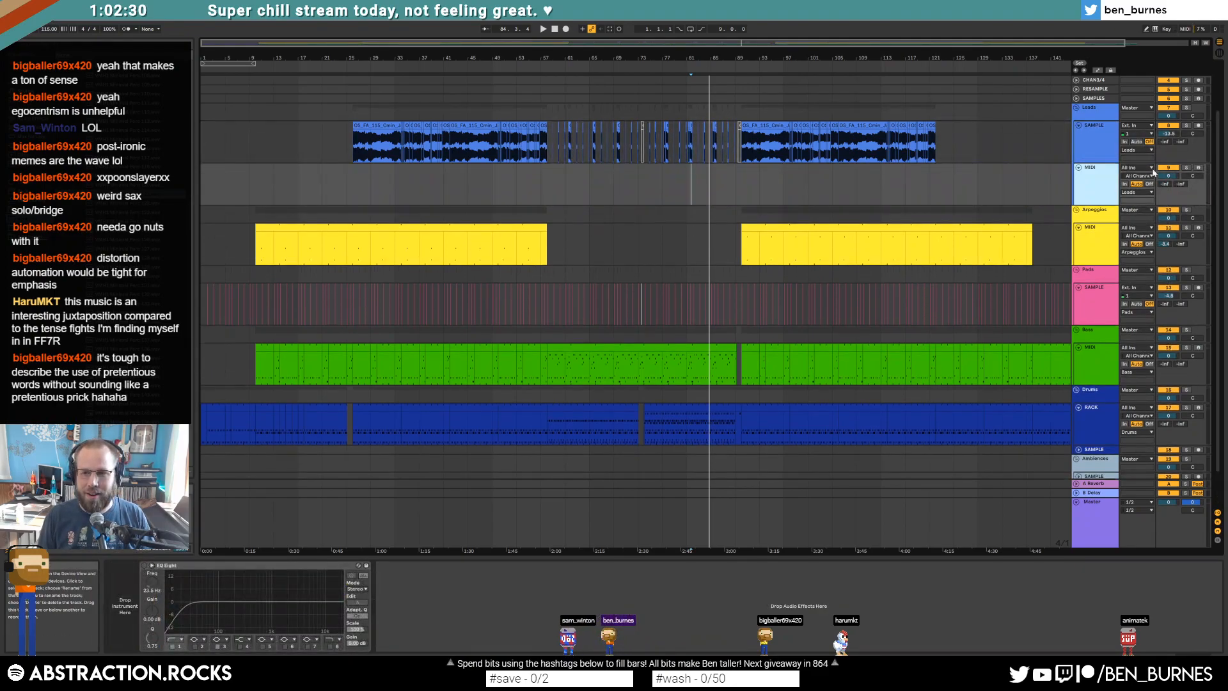
left_click(1197, 168)
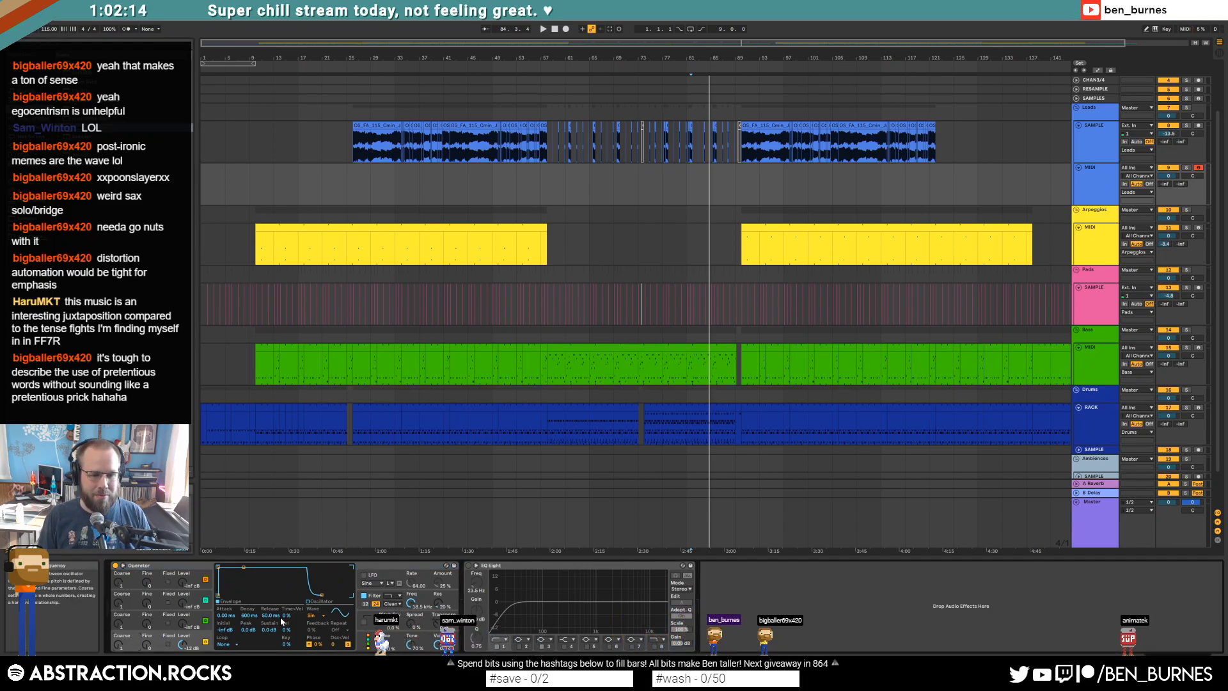
Step: Change the oscillator waveform in the Operator instrument on the new Leads MIDI track
left_click(320, 616)
left_click(319, 470)
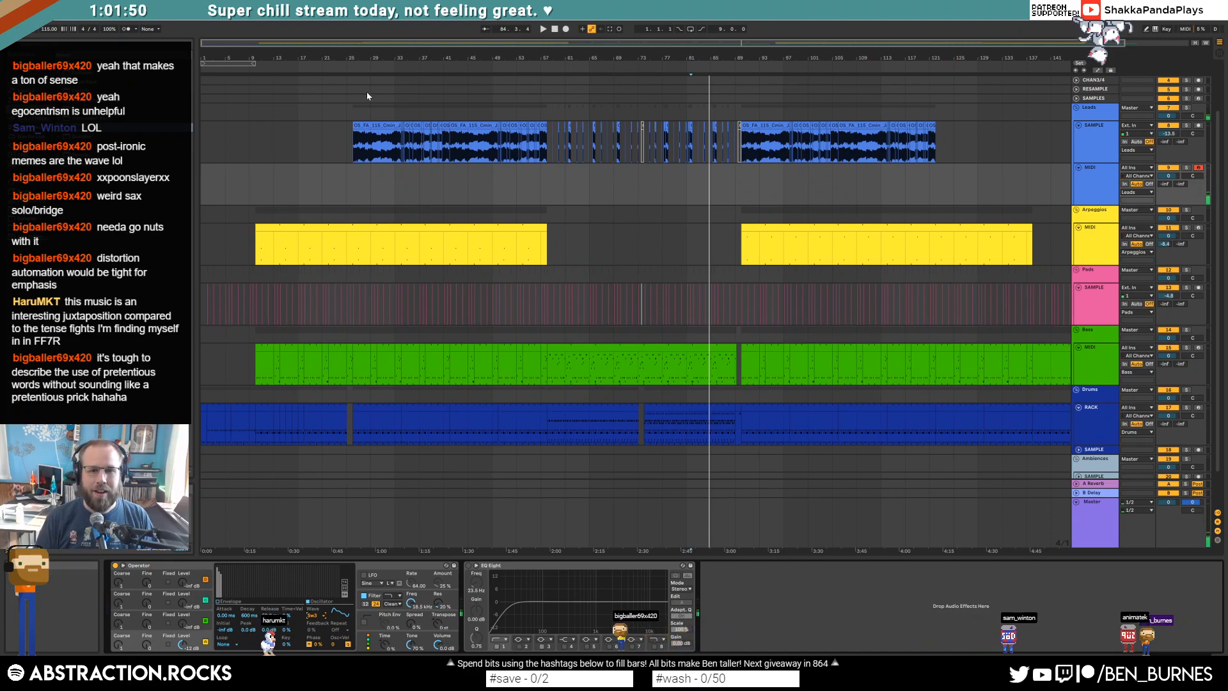
Step: Try different saw waveforms on the new lead track's Operator oscillator and settle on Saw 4
left_click(540, 184)
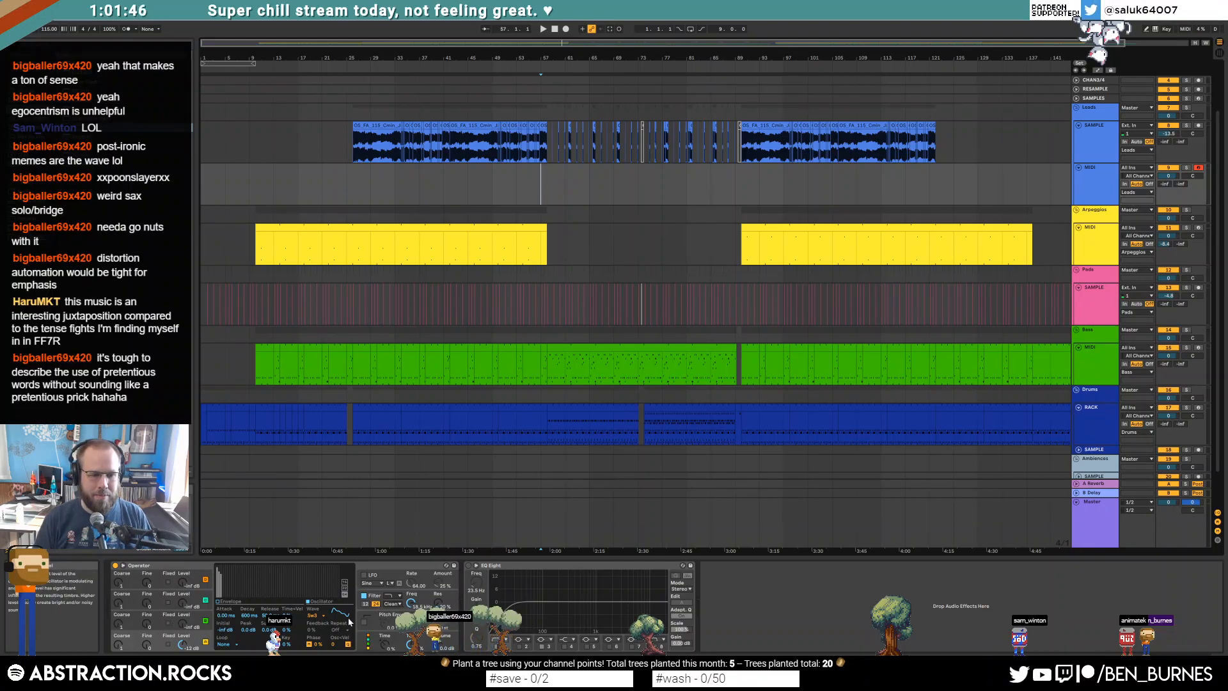
left_click(320, 616)
left_click(330, 515)
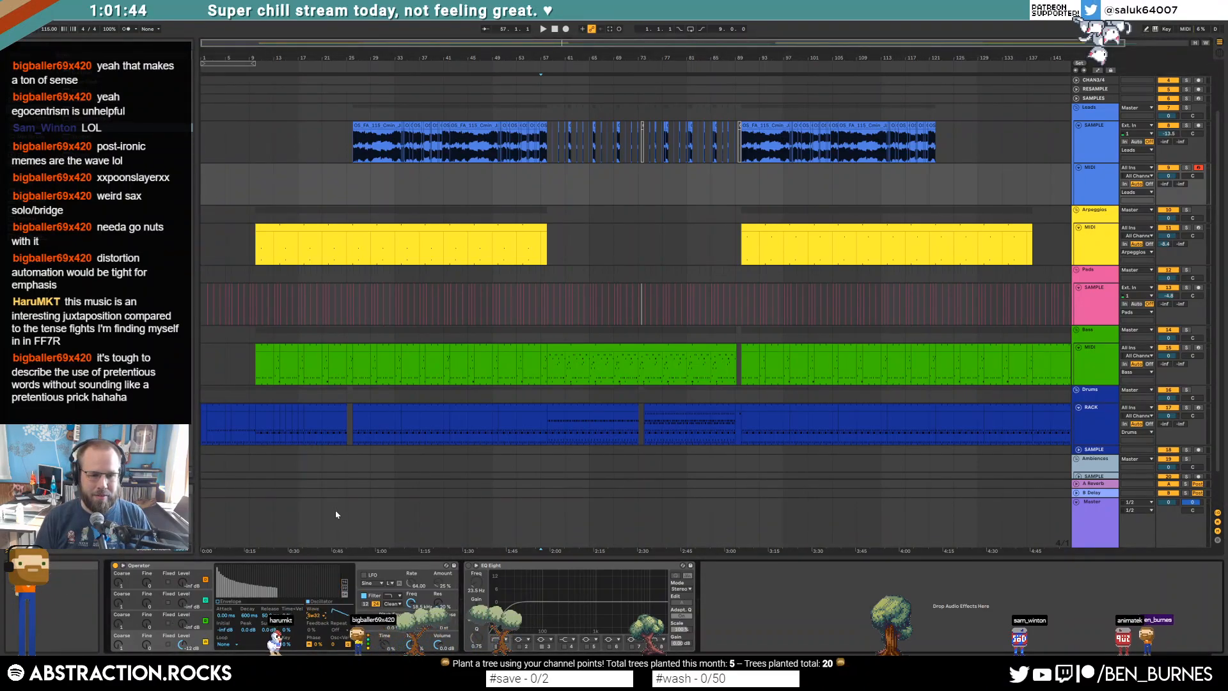
left_click(541, 187)
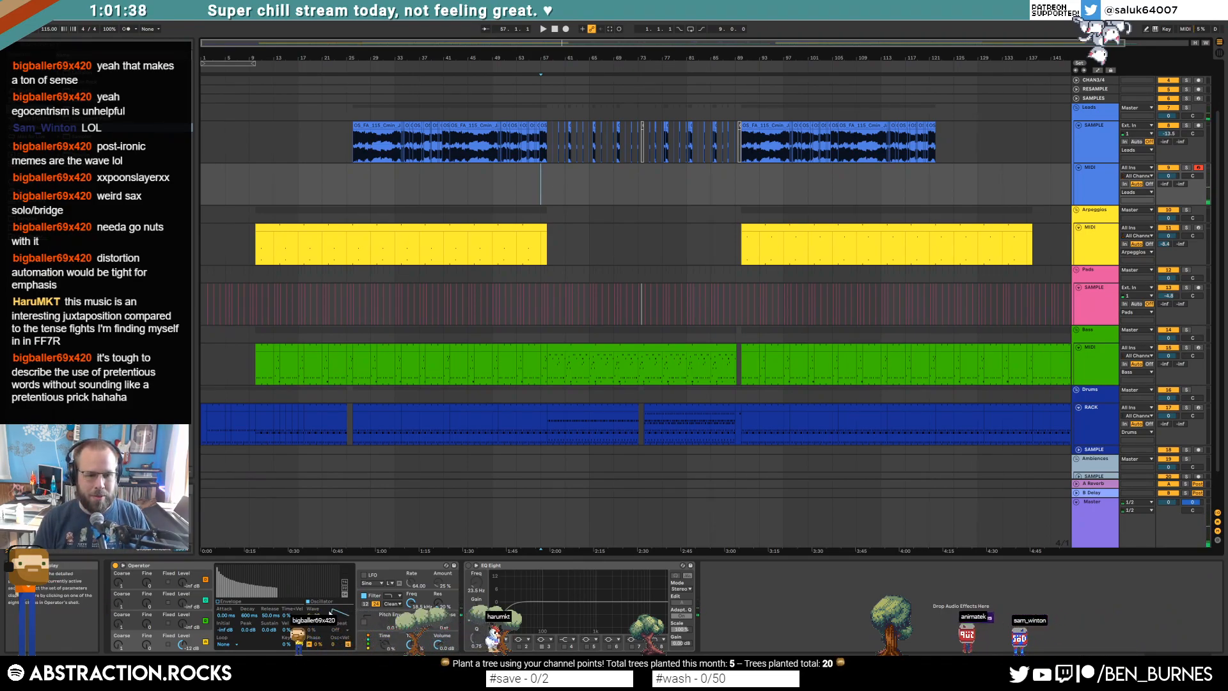
left_click(318, 615)
left_click(324, 493)
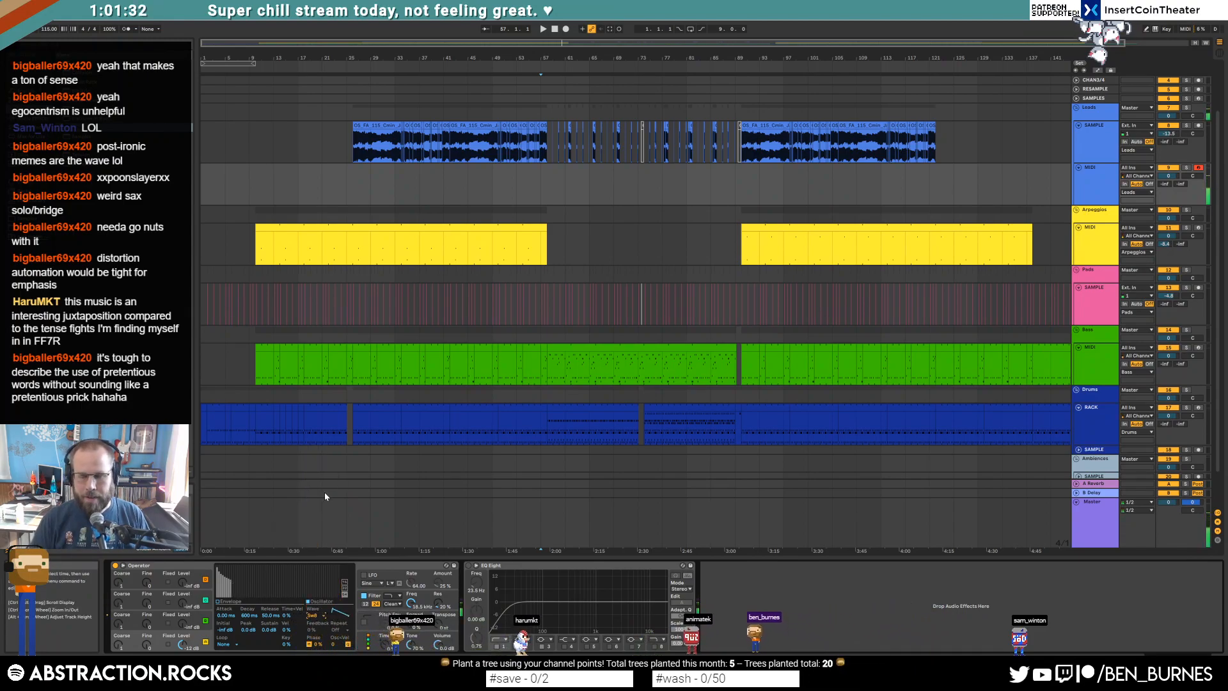
left_click(319, 615)
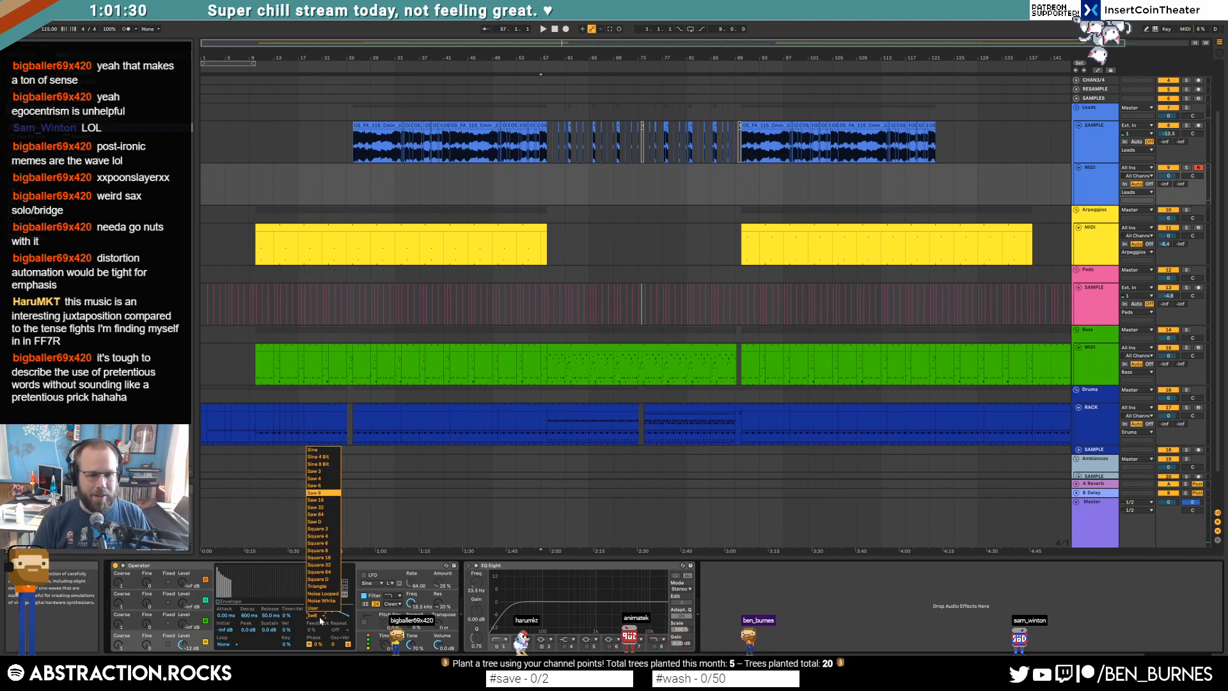
left_click(335, 478)
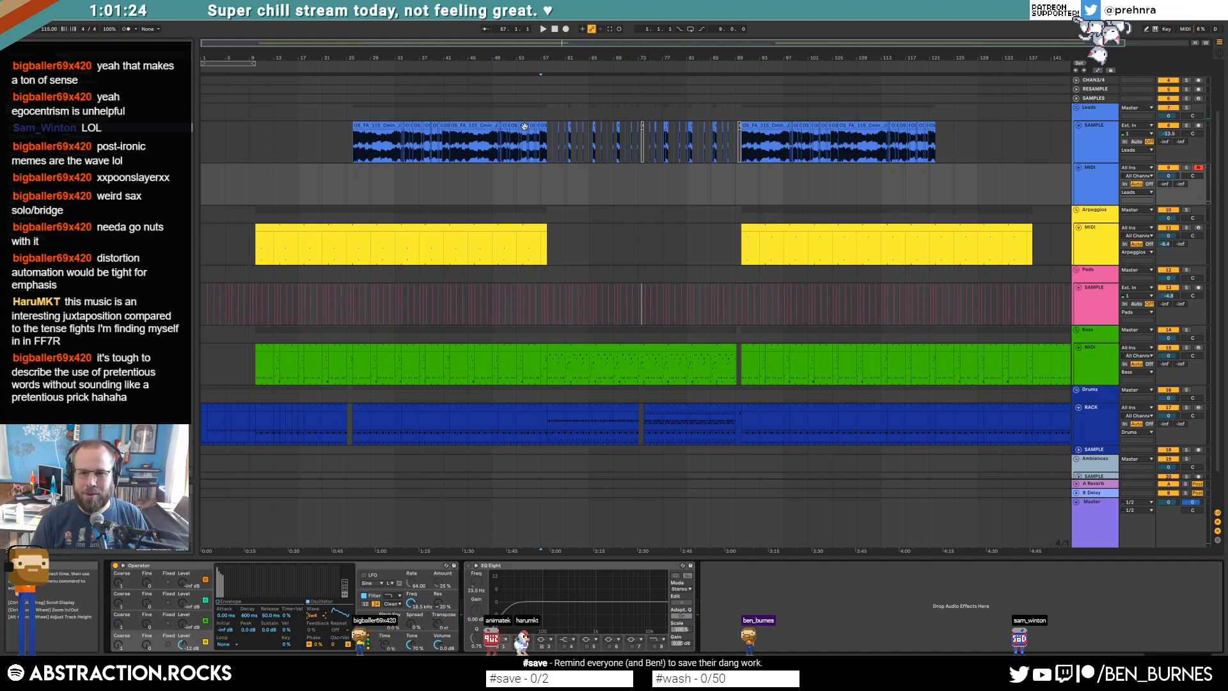
Step: Play the bridge from around bar 57 to try the new lead sound against the arrangement
left_click(540, 188)
key("space")
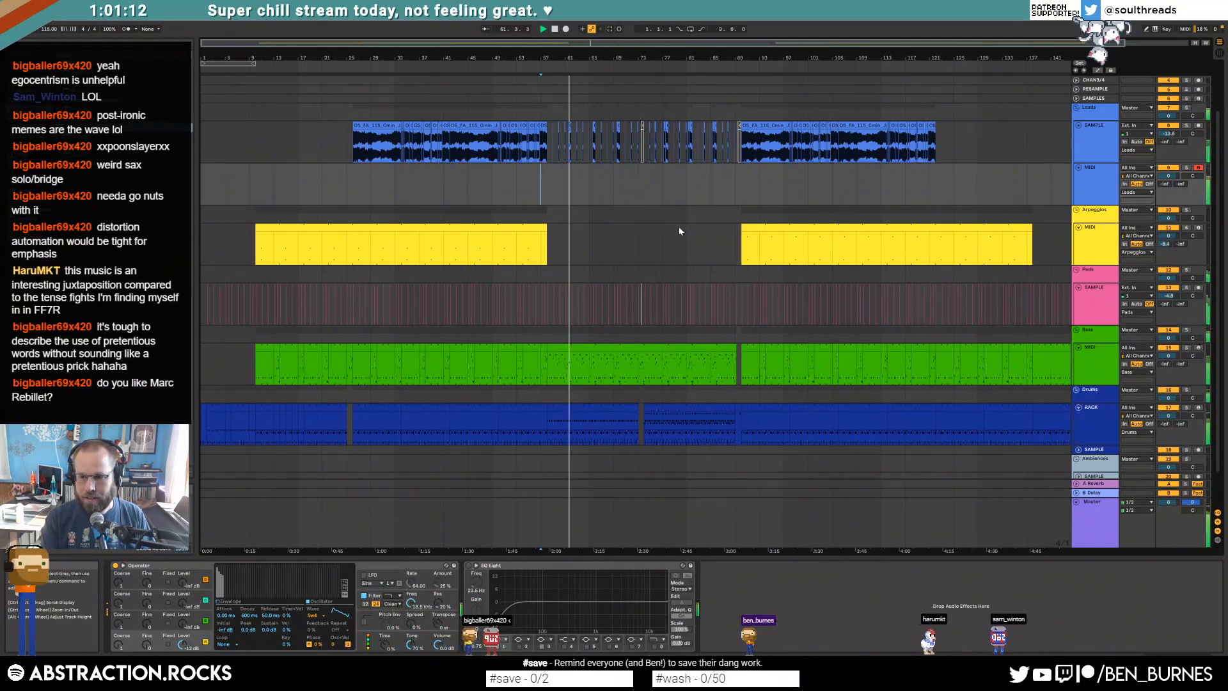
key("space")
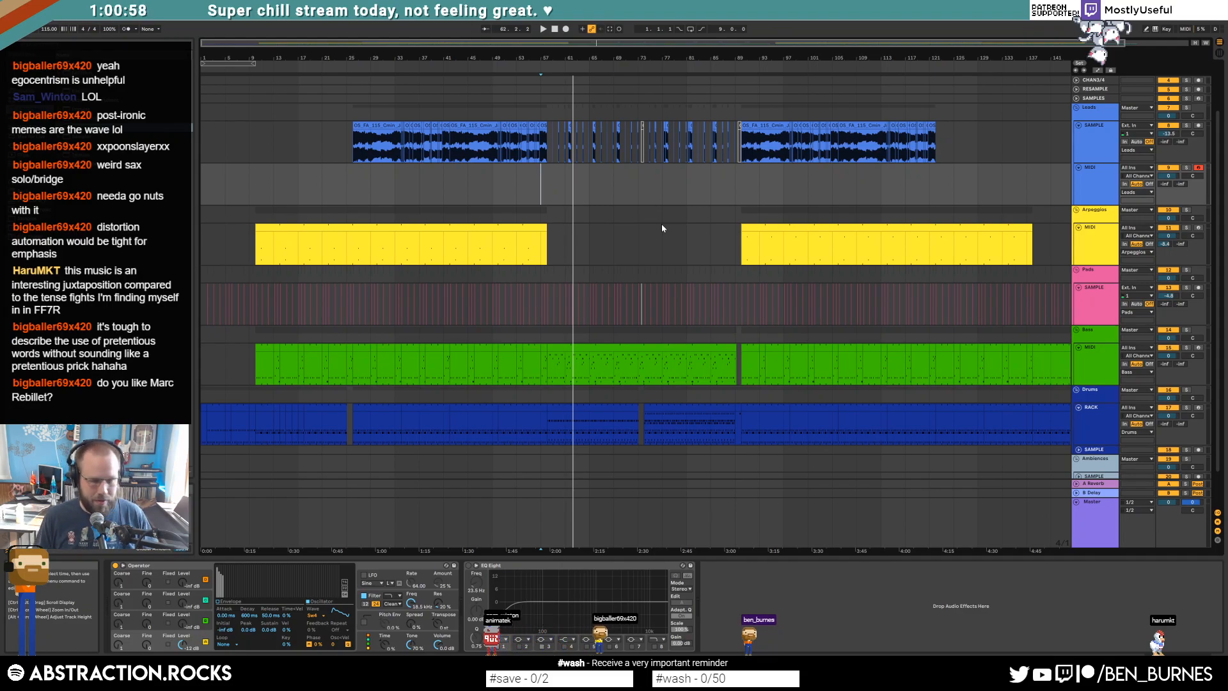
Step: Record a MIDI lead part on the new Leads track from bar 58 to about bar 70
scroll(588, 203, "up", 4)
left_click(374, 192)
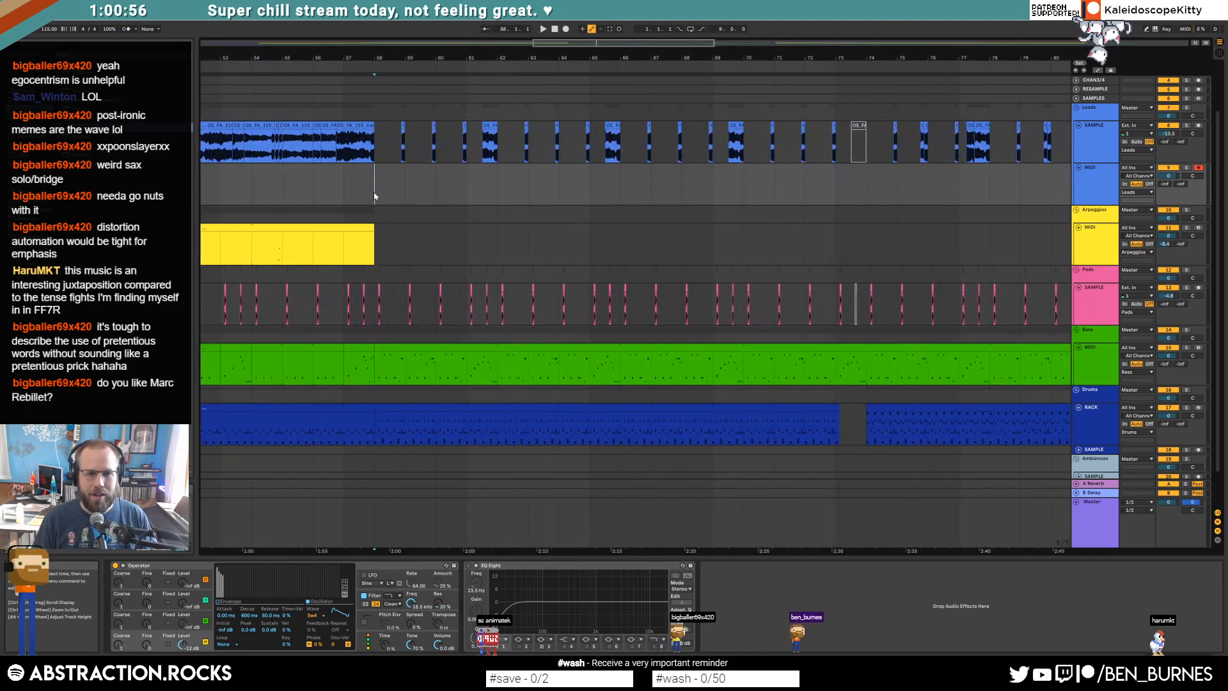
key("F9")
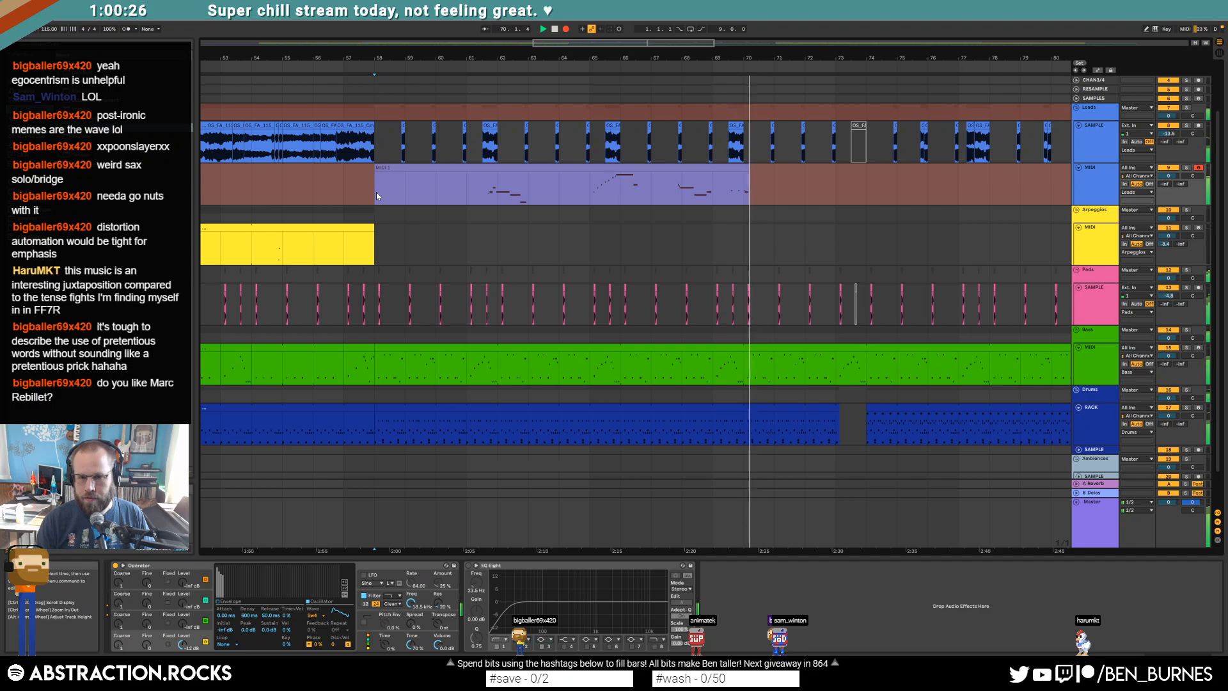
key("space")
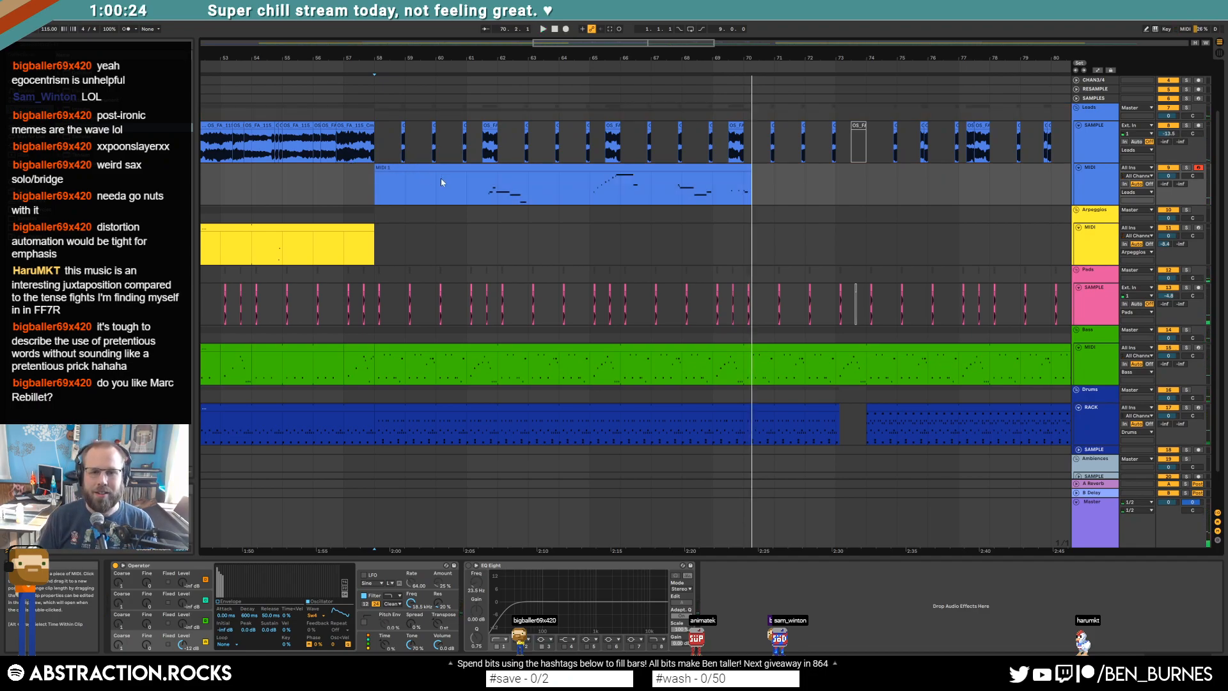
Step: Insert the Raum reverb between Operator and EQ Eight on the MIDI lead track and lower its mix
left_click(476, 190)
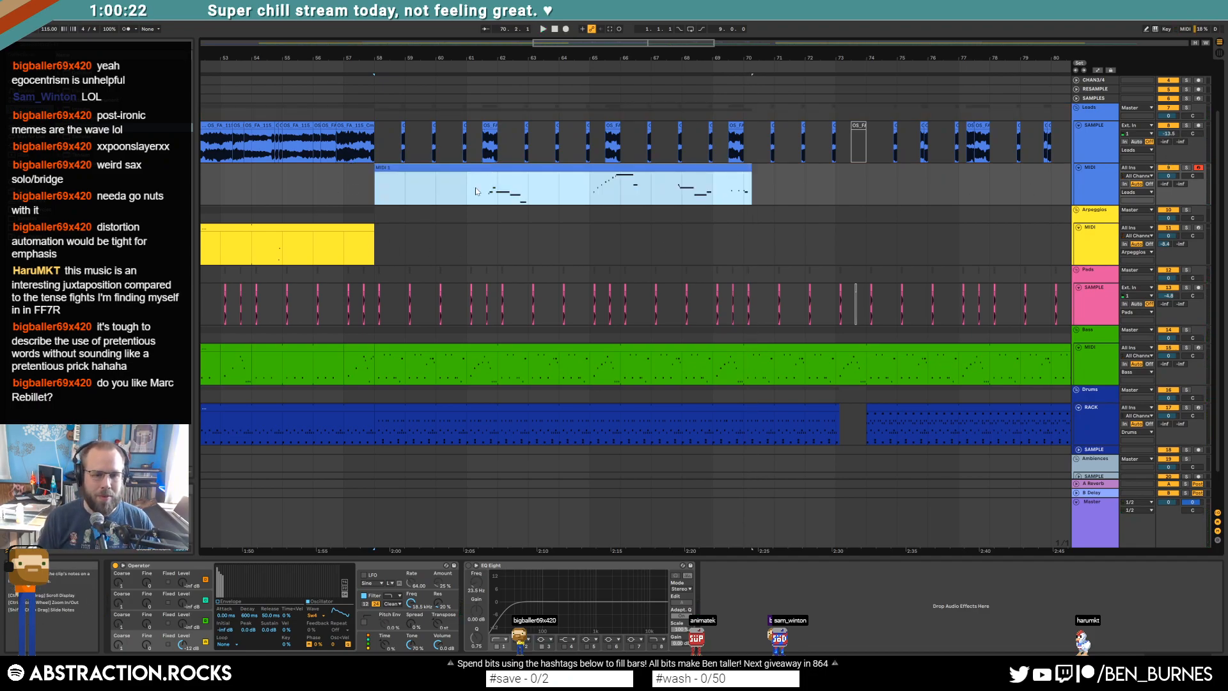
left_click(29, 219)
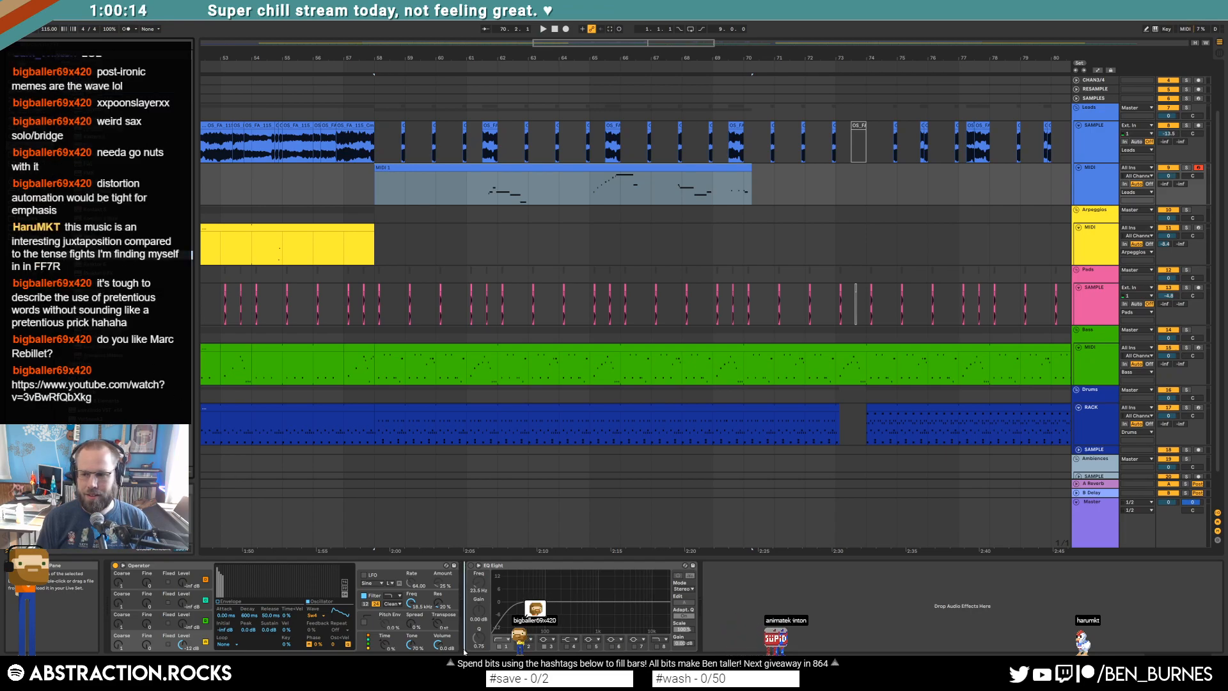
left_click_drag(474, 639, 474, 639)
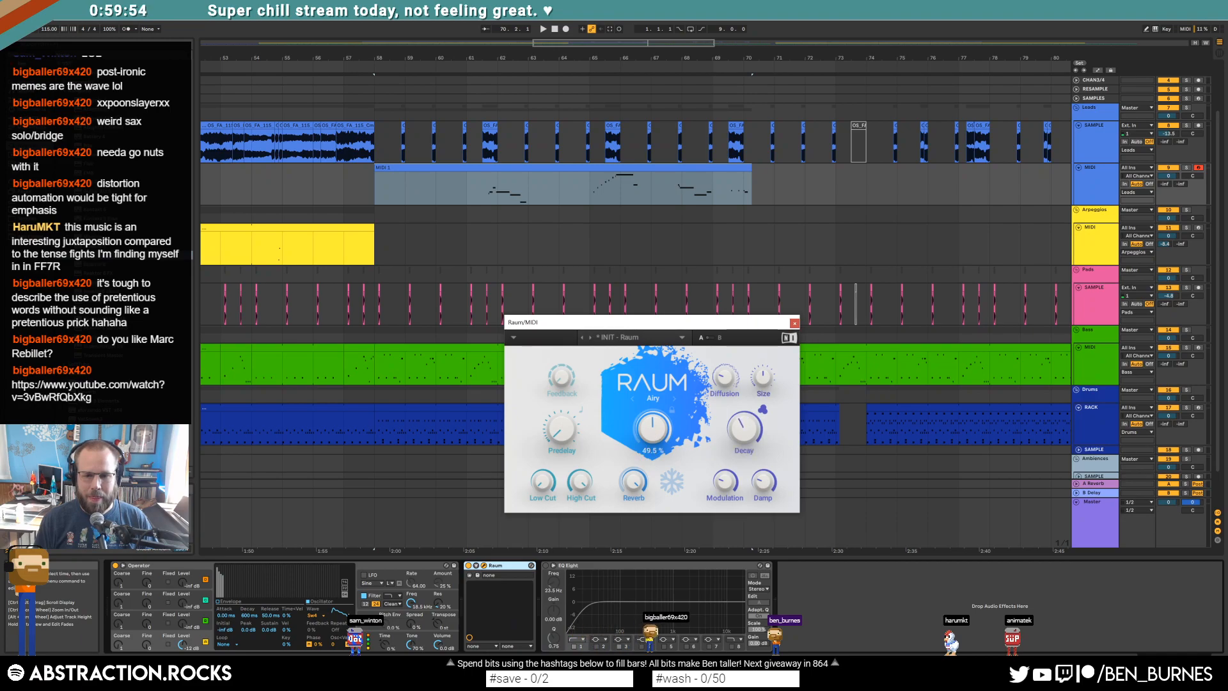
left_click(481, 195)
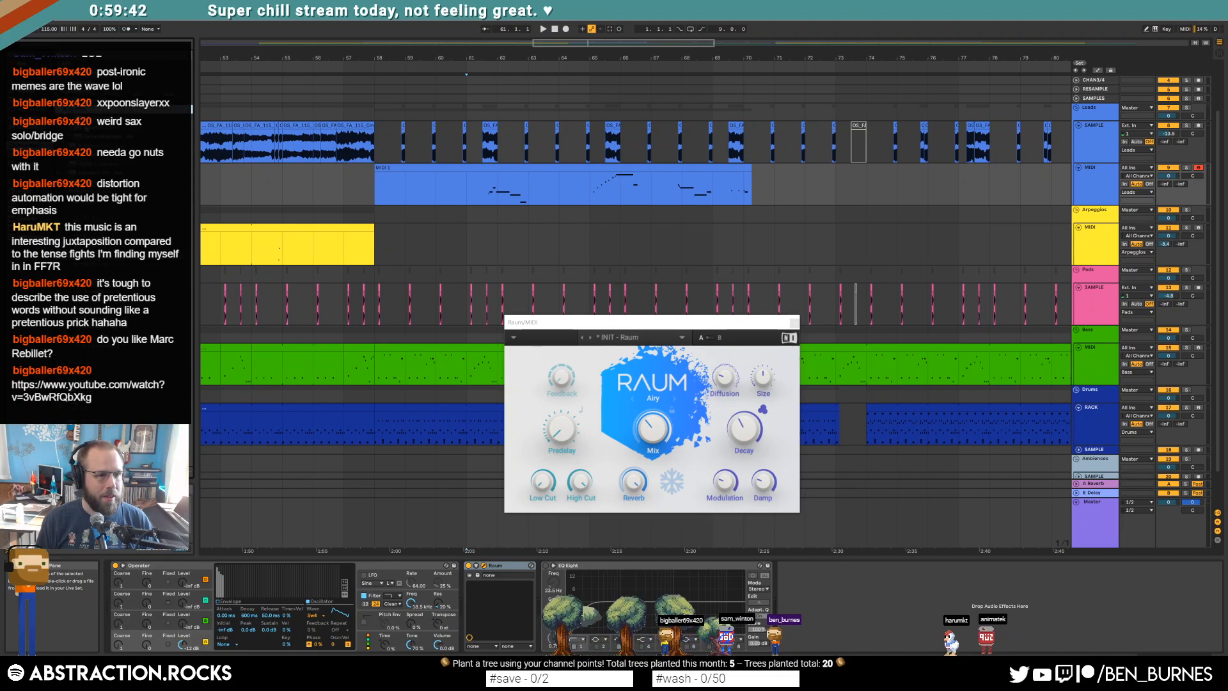
Step: Add ValhallaDelay after Raum with 45.2% mix, 232 ms delay, 5.4 ms spread and 117.2% feedback
left_click_drag(536, 622, 535, 622)
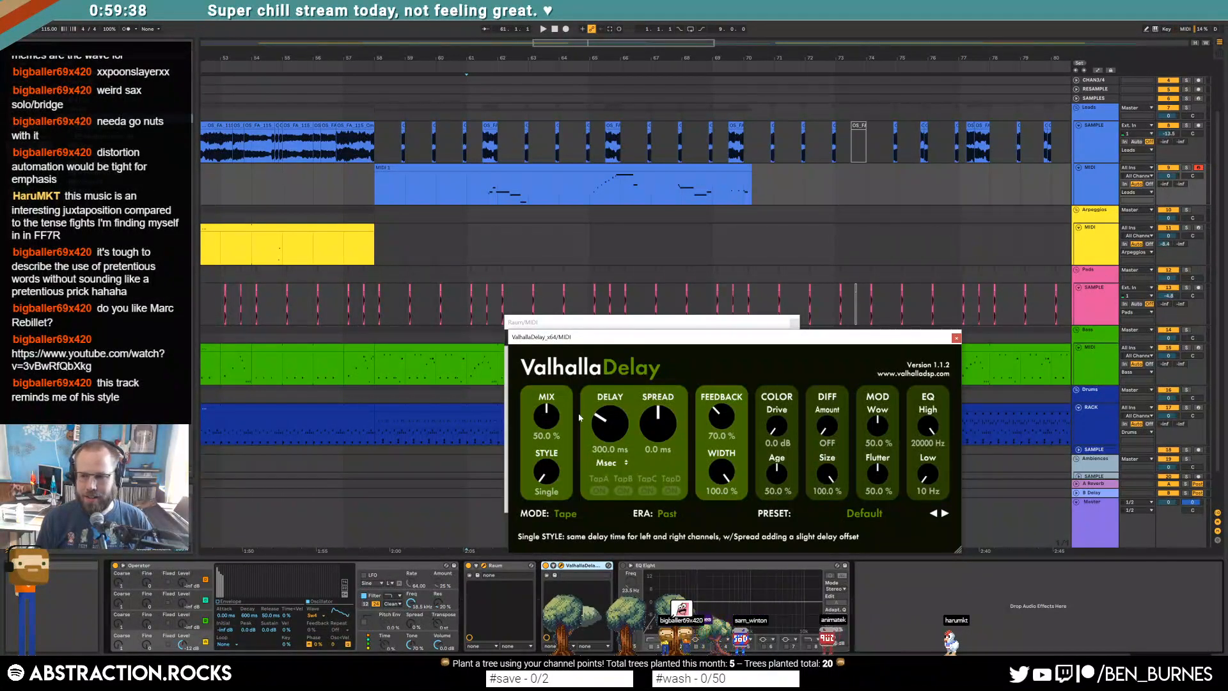
left_click_drag(547, 419, 548, 427)
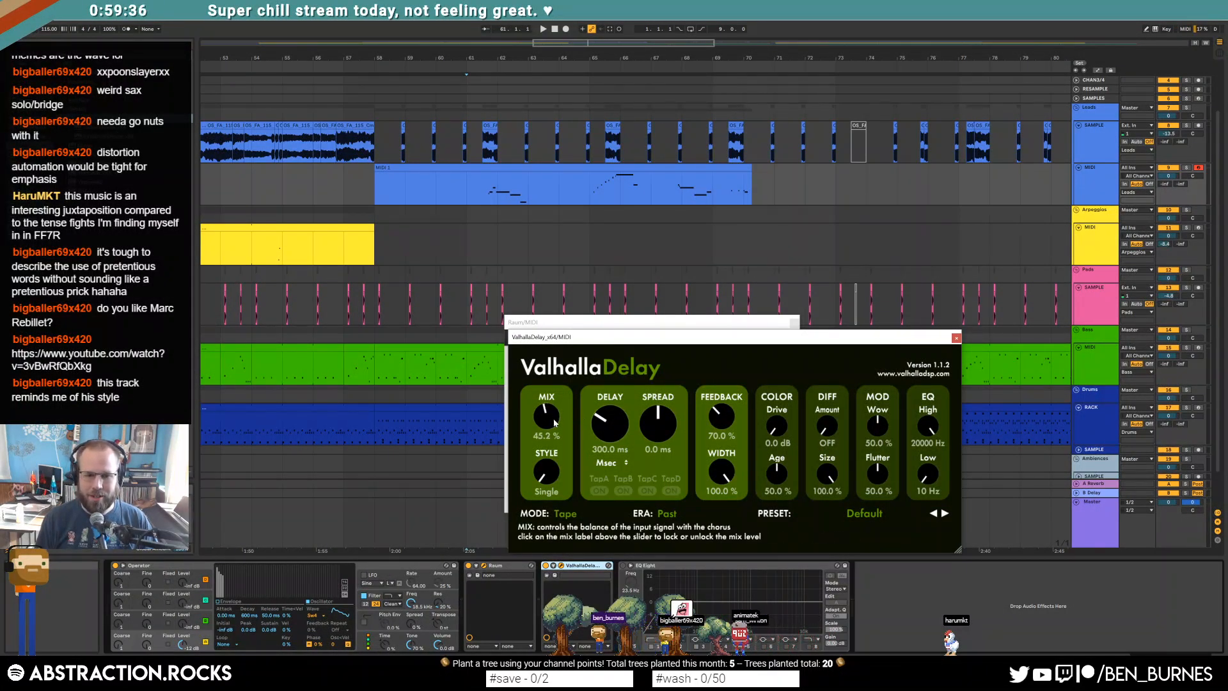
left_click_drag(546, 474, 568, 512)
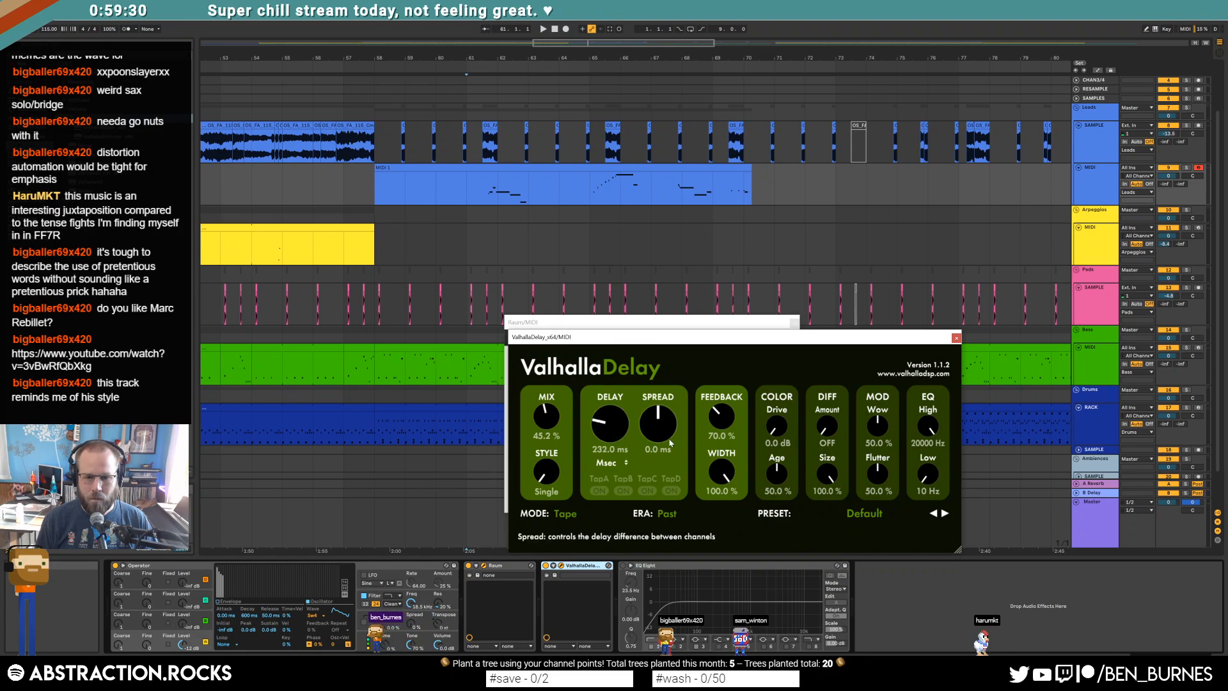
left_click_drag(720, 417, 722, 400)
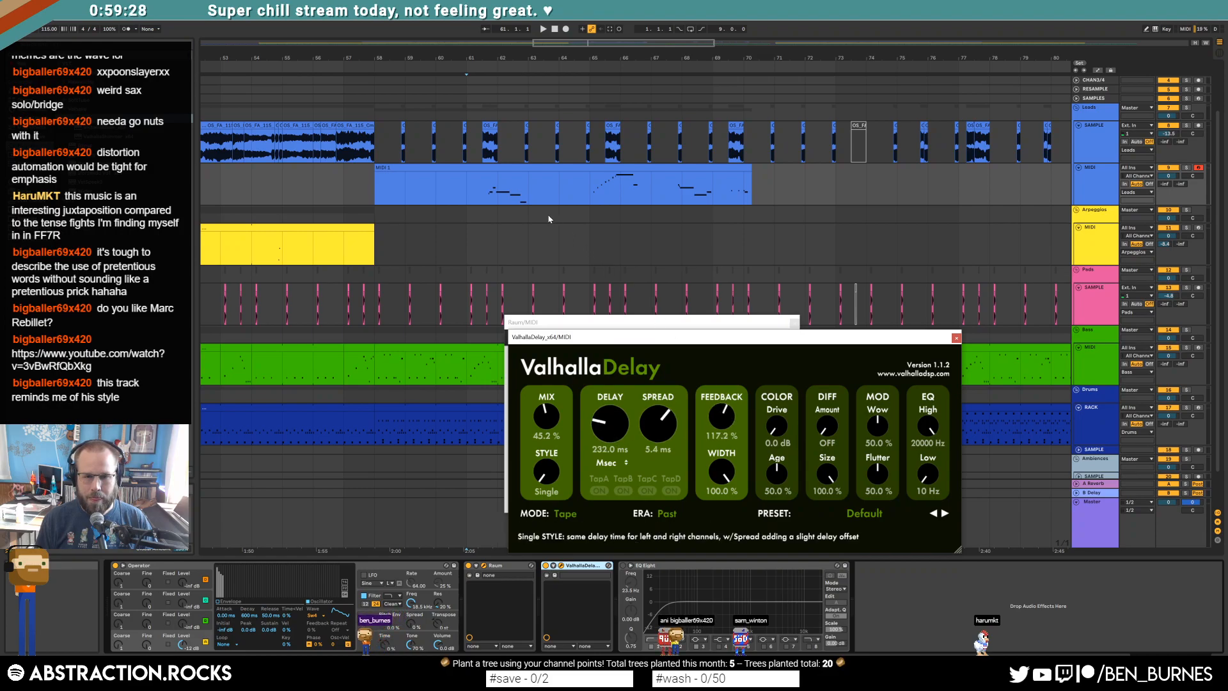
Step: Lower the MIDI lead track's volume and audition the recorded lead with its delay from bar 61
left_click(469, 192)
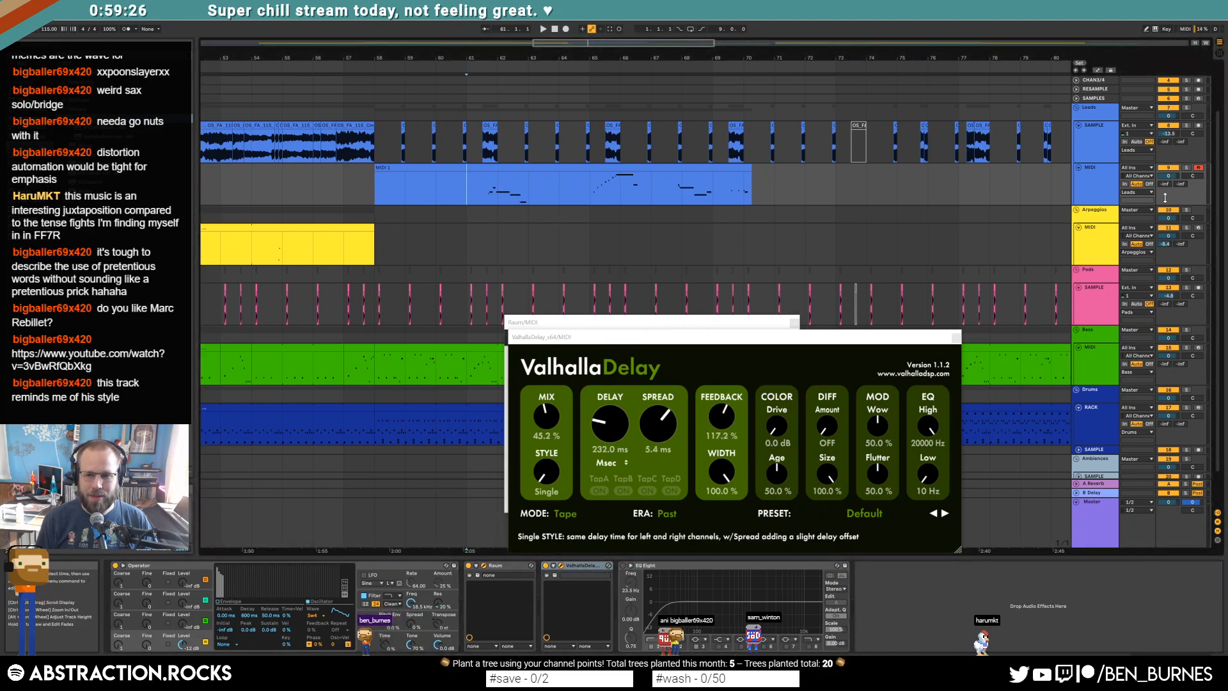
key("space")
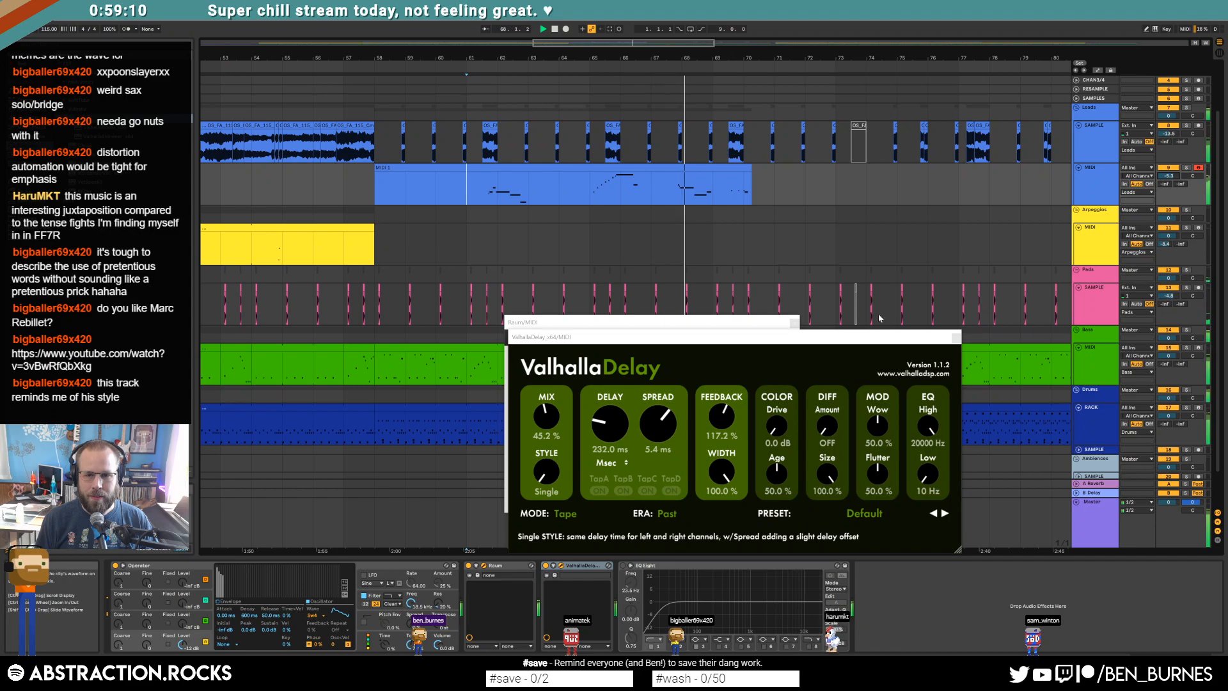
key("space")
key("space")
key("space")
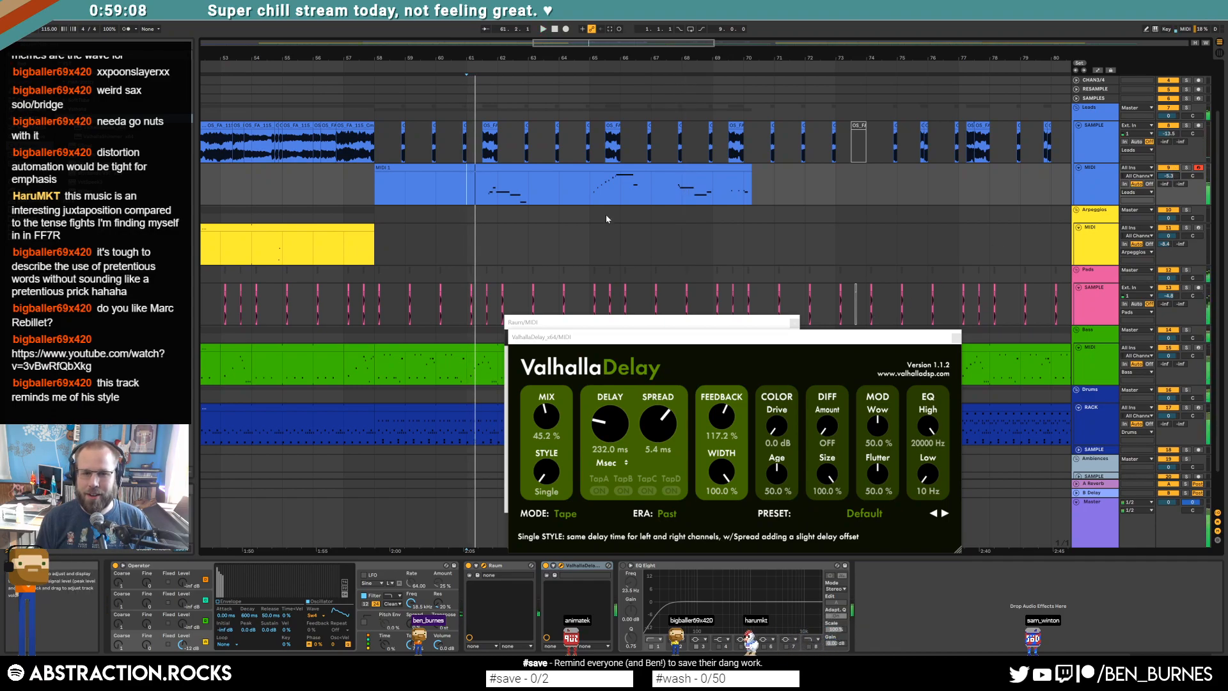
Step: Set ValhallaDelay's feedback to 118%, drive to 0.9 dB and low EQ to 1270 Hz
left_click(451, 168)
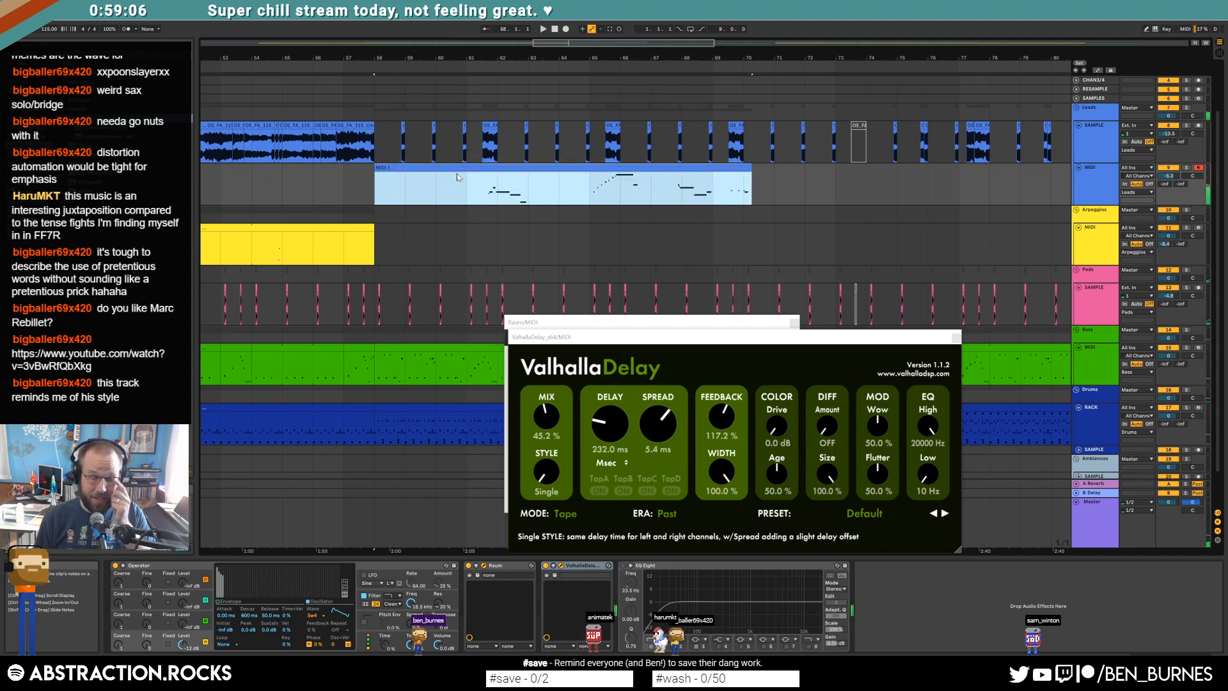
left_click_drag(721, 418, 771, 419)
left_click_drag(929, 474, 927, 396)
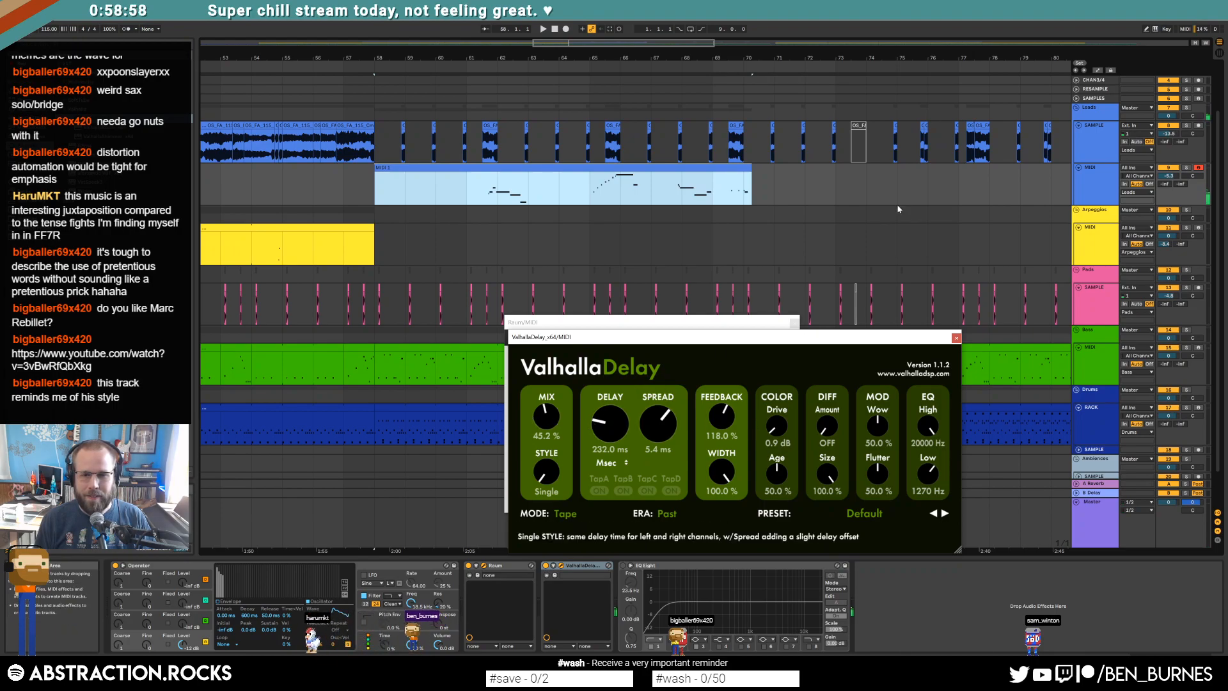
Step: Move the ValhallaDelay window away from the lead track and close the Raum window
scroll(895, 211, "down", 3, "ctrl")
left_click_drag(910, 340, 552, 314)
left_click_drag(658, 322, 609, 302)
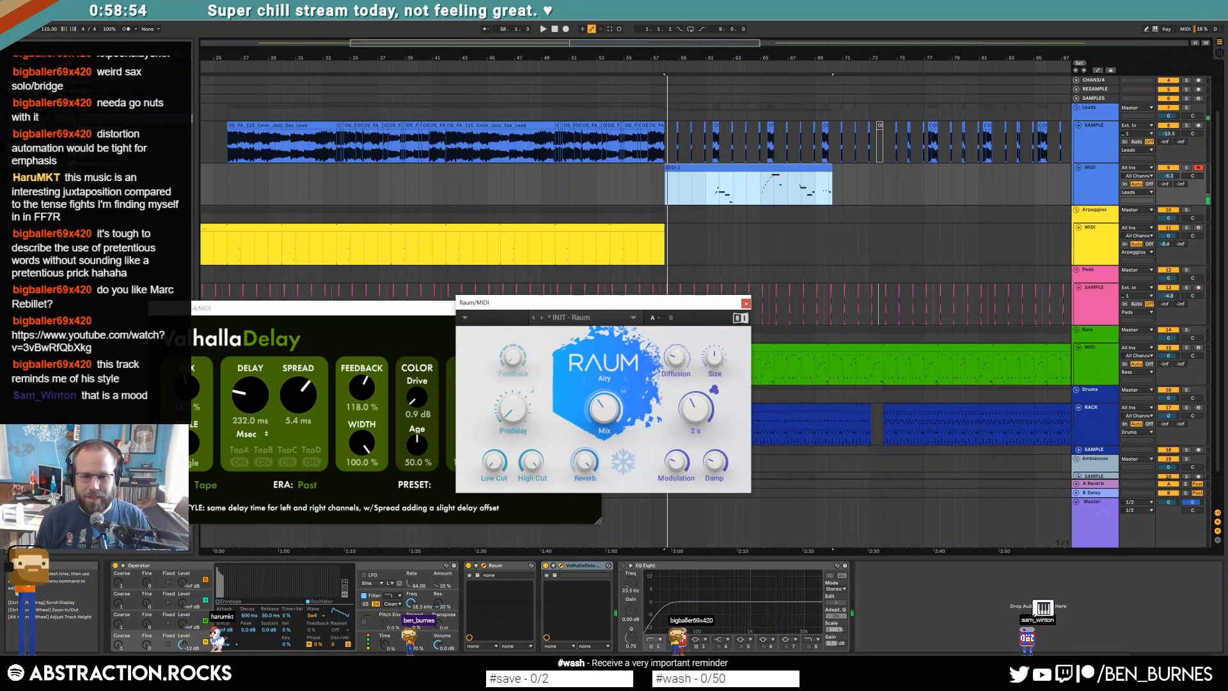
left_click(746, 303)
Step: Automate ValhallaDelay's mix and feedback on the MIDI lead track to drop to 0% at bar 74
left_click(869, 178)
key("a")
left_click(883, 179)
left_click(215, 400)
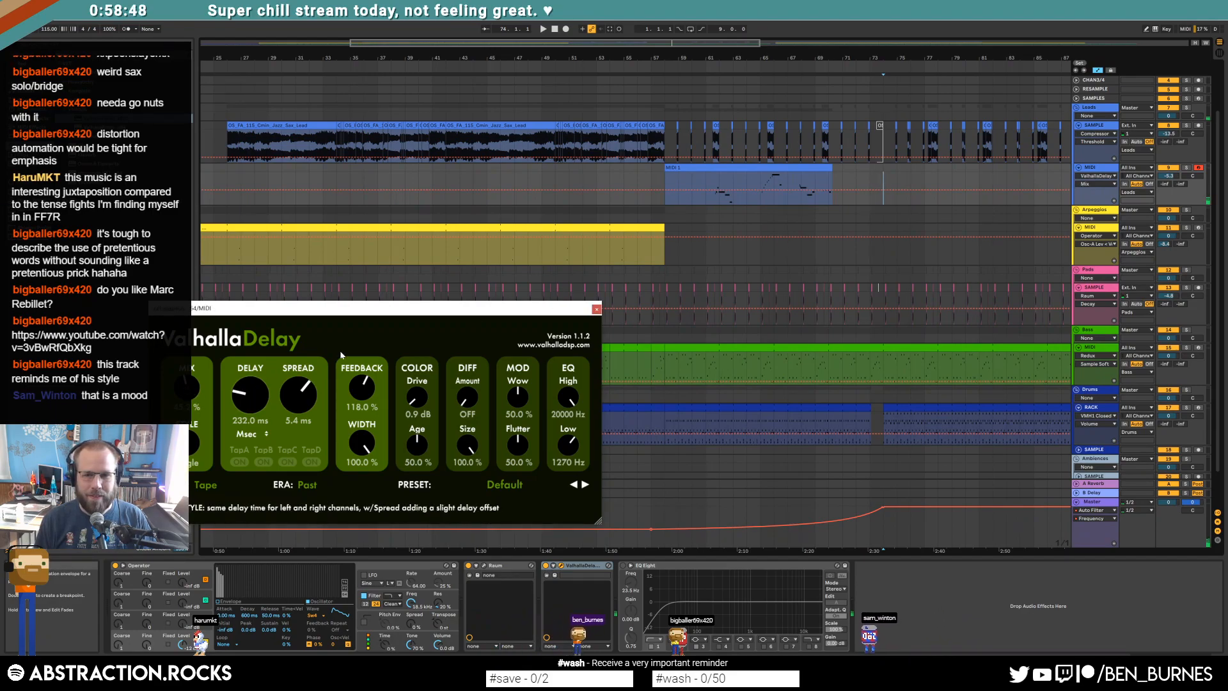
left_click(884, 190)
left_click_drag(885, 191, 884, 203)
left_click(366, 396)
left_click(883, 187)
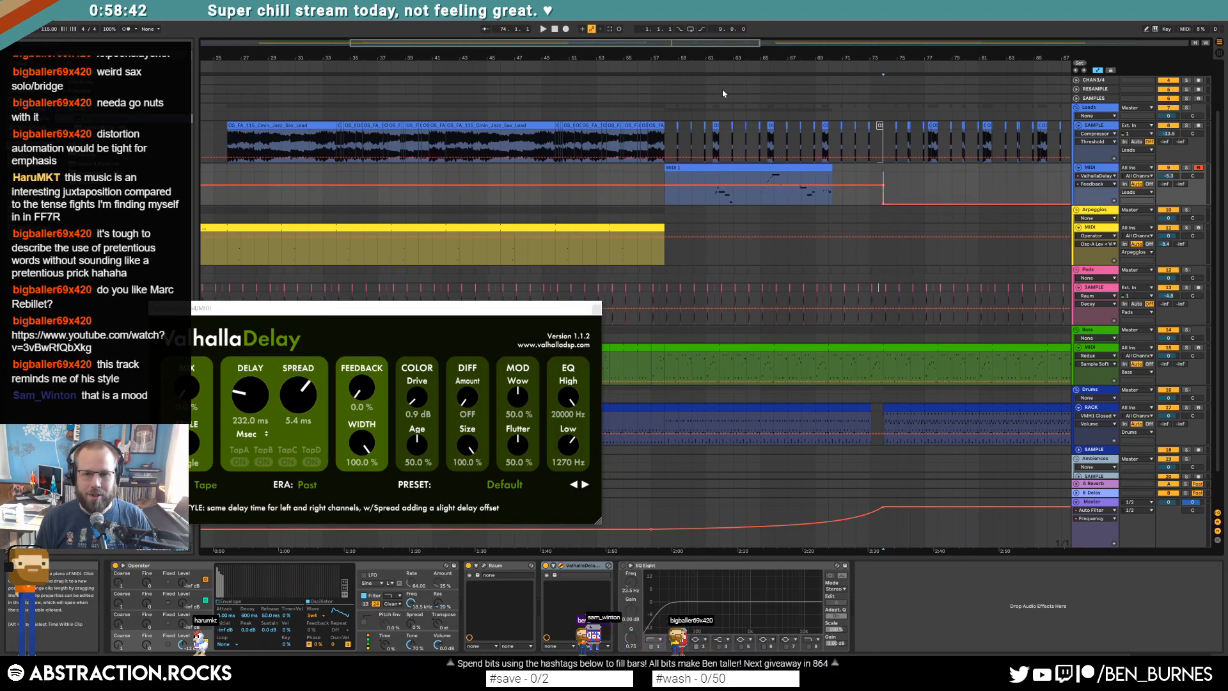
Step: Play the lead from bar 61, hide the automation, and set ValhallaDelay's low EQ to 480 Hz and delay time to 264 ms
left_click_drag(653, 44, 823, 44)
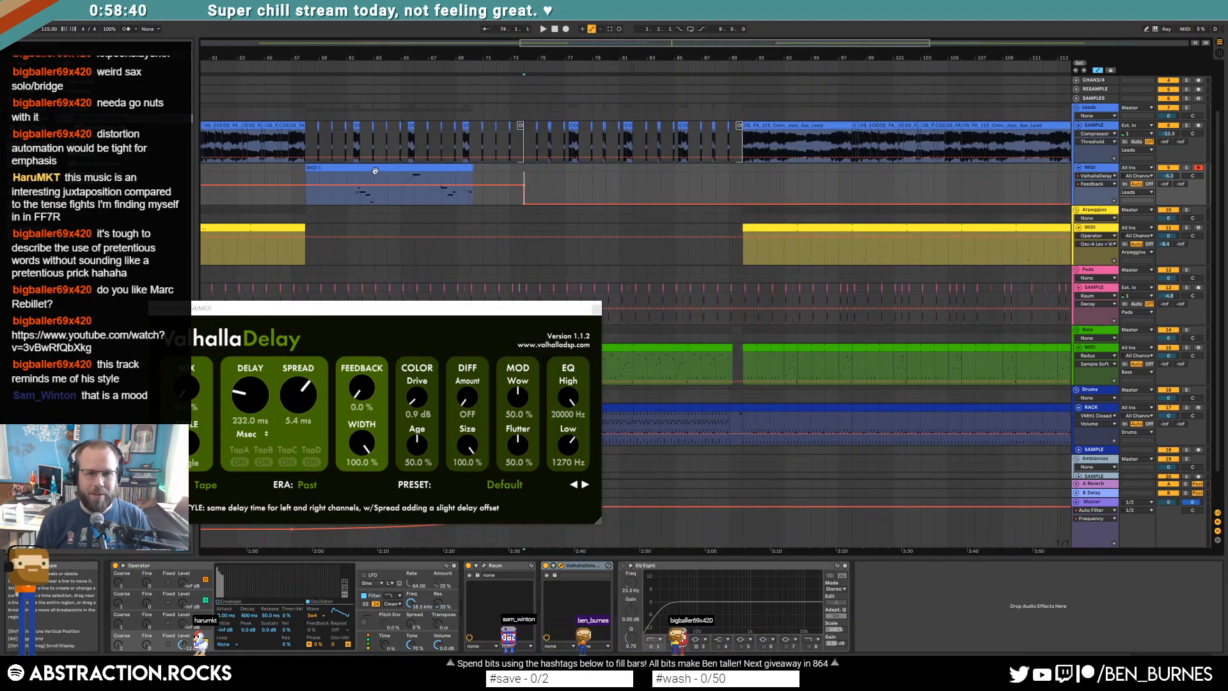
left_click(315, 168)
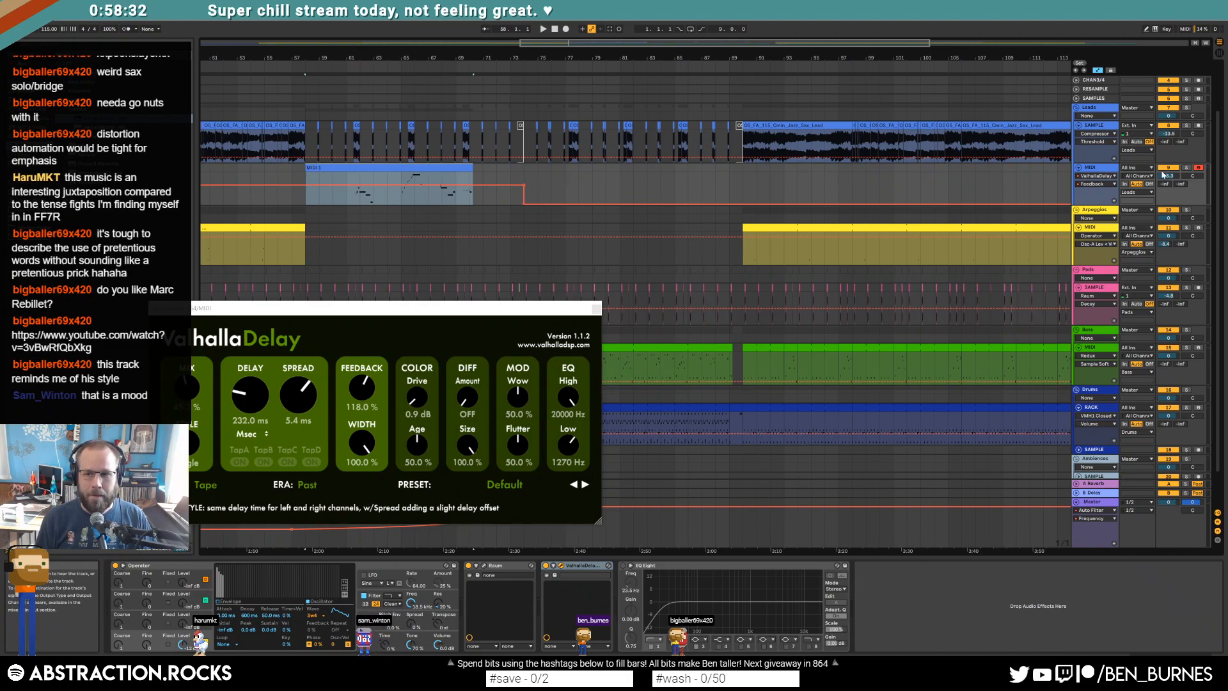
left_click(348, 201)
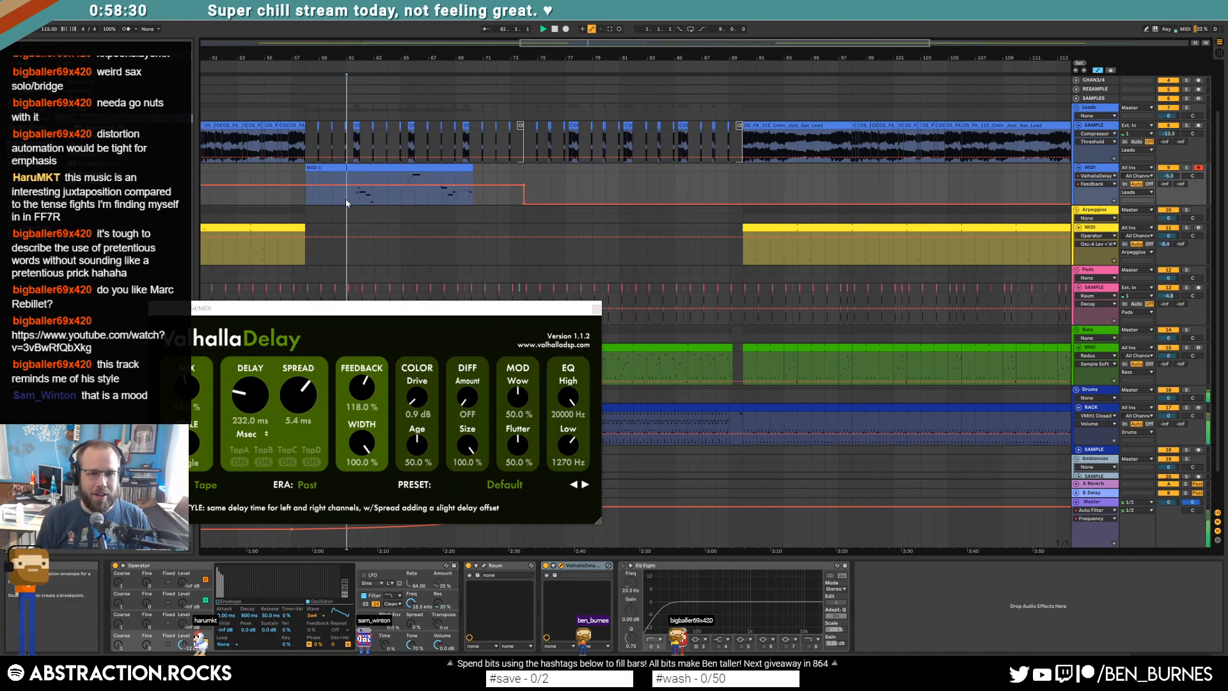
key("space")
key("a")
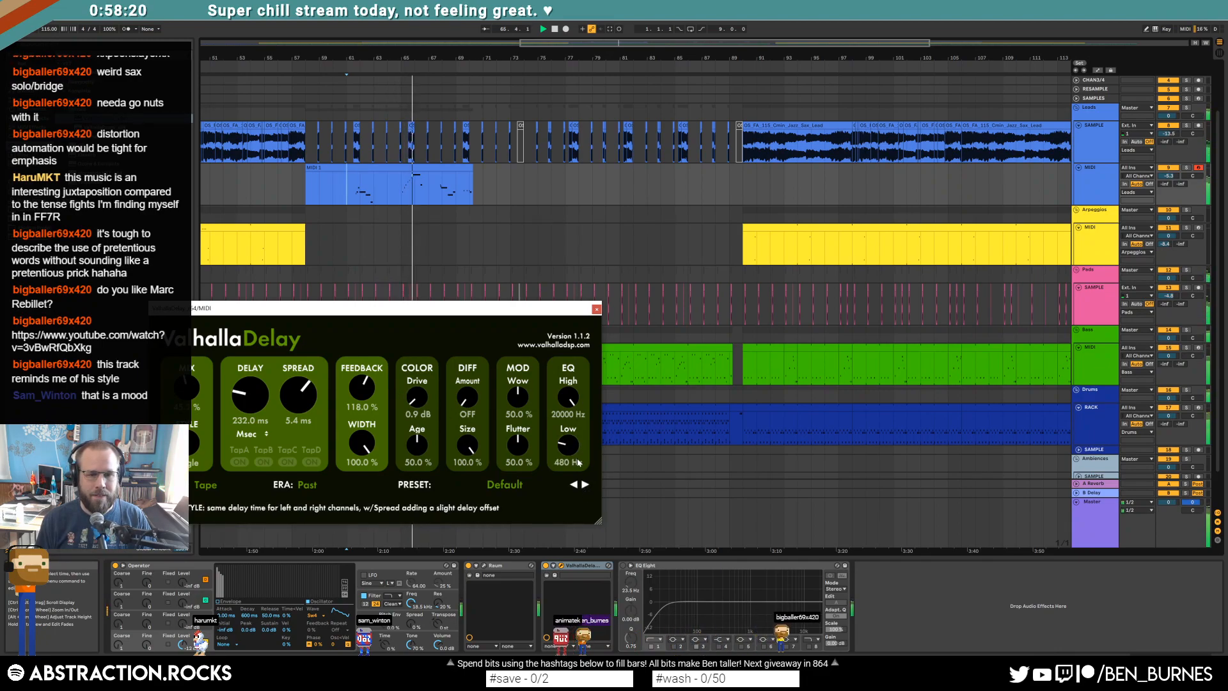
left_click_drag(253, 401, 254, 396)
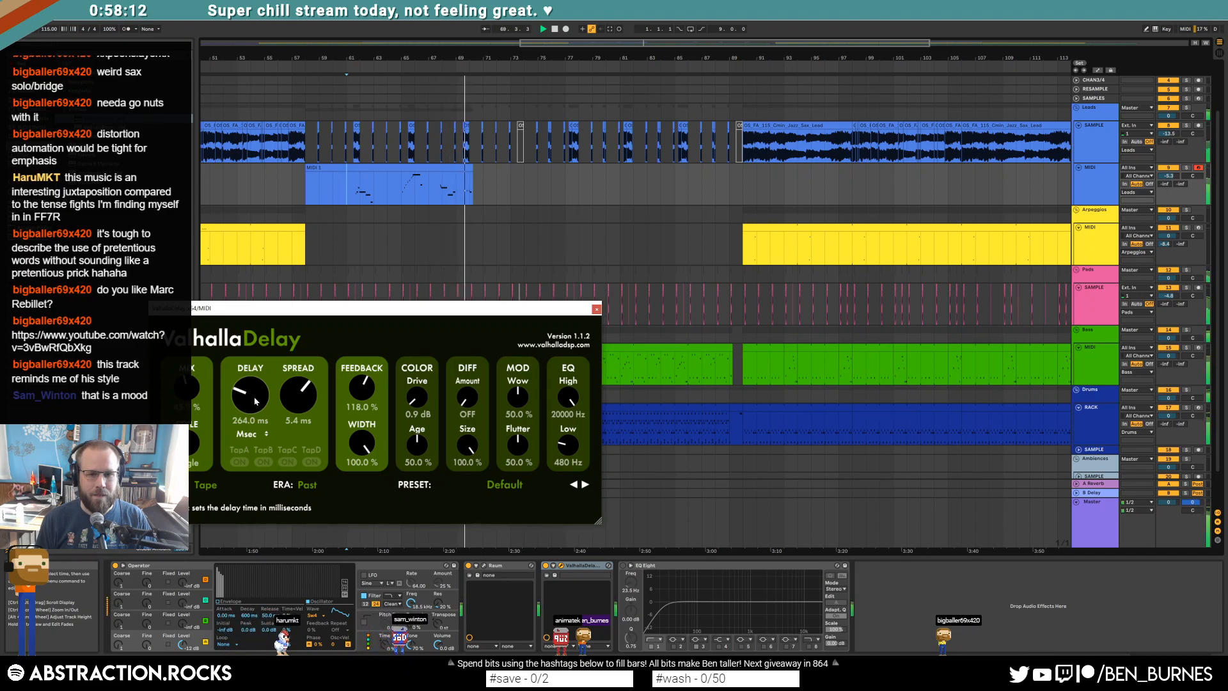
Step: Move the ValhallaDelay window clear of the recorded lead clip, select the clip, and re-enable the overridden automation
left_click_drag(515, 310, 973, 213)
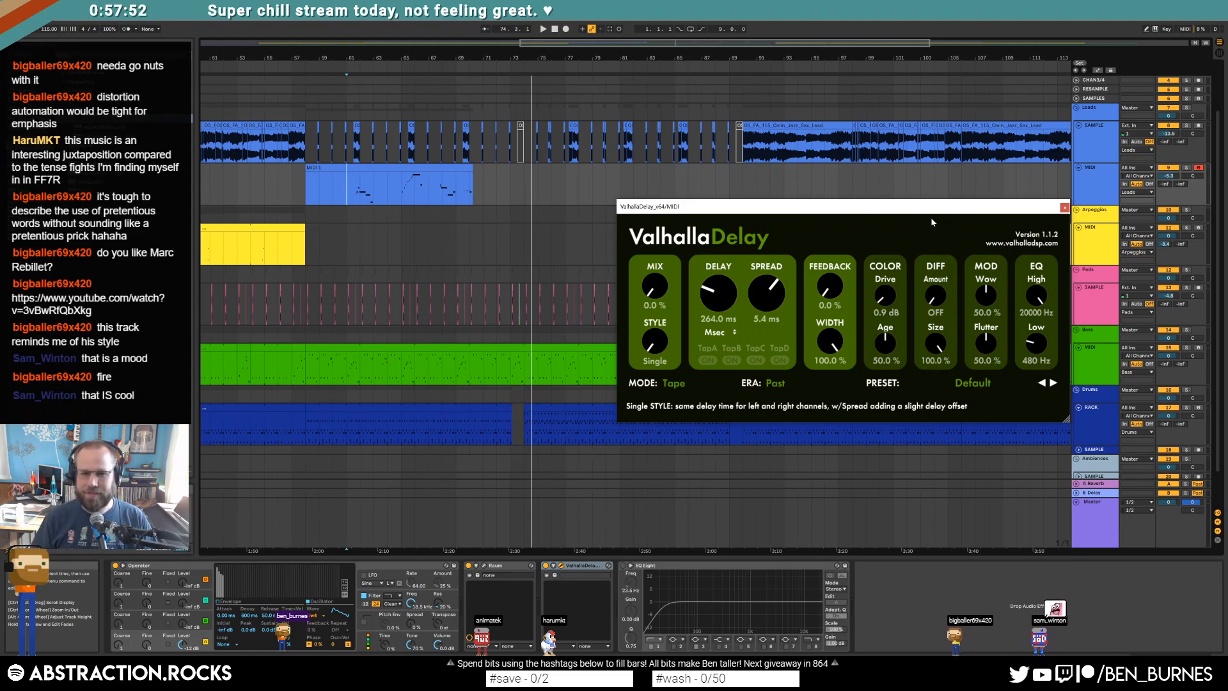
left_click(458, 168)
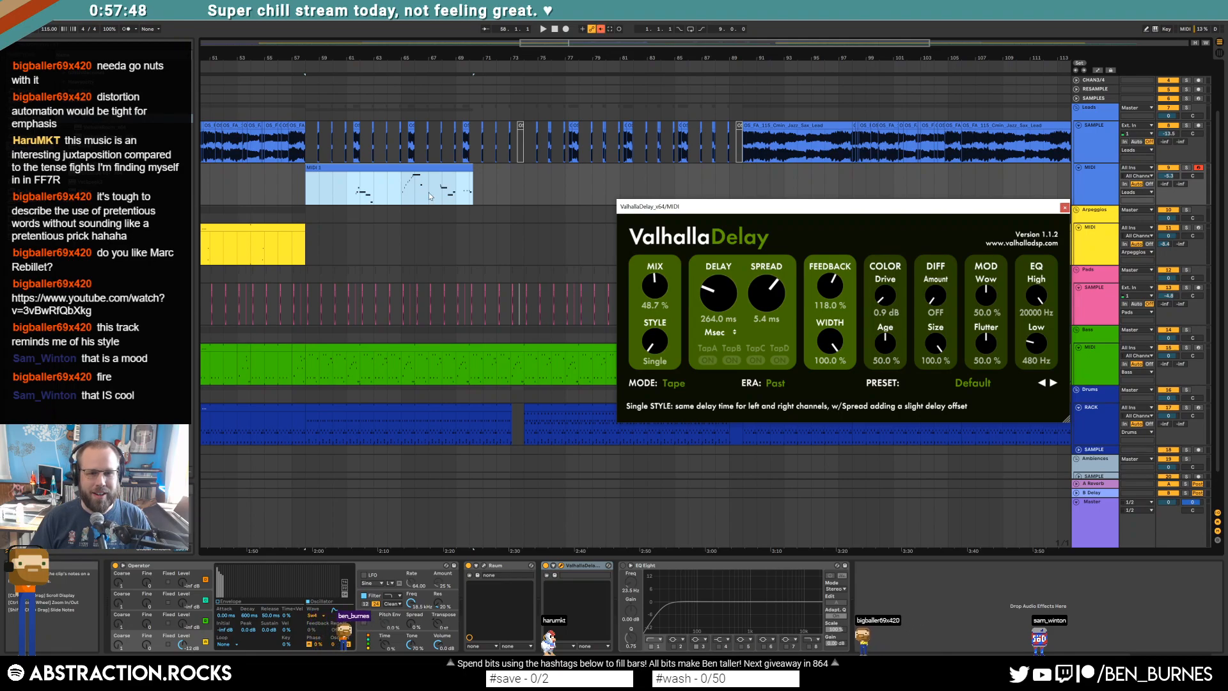
left_click(601, 29)
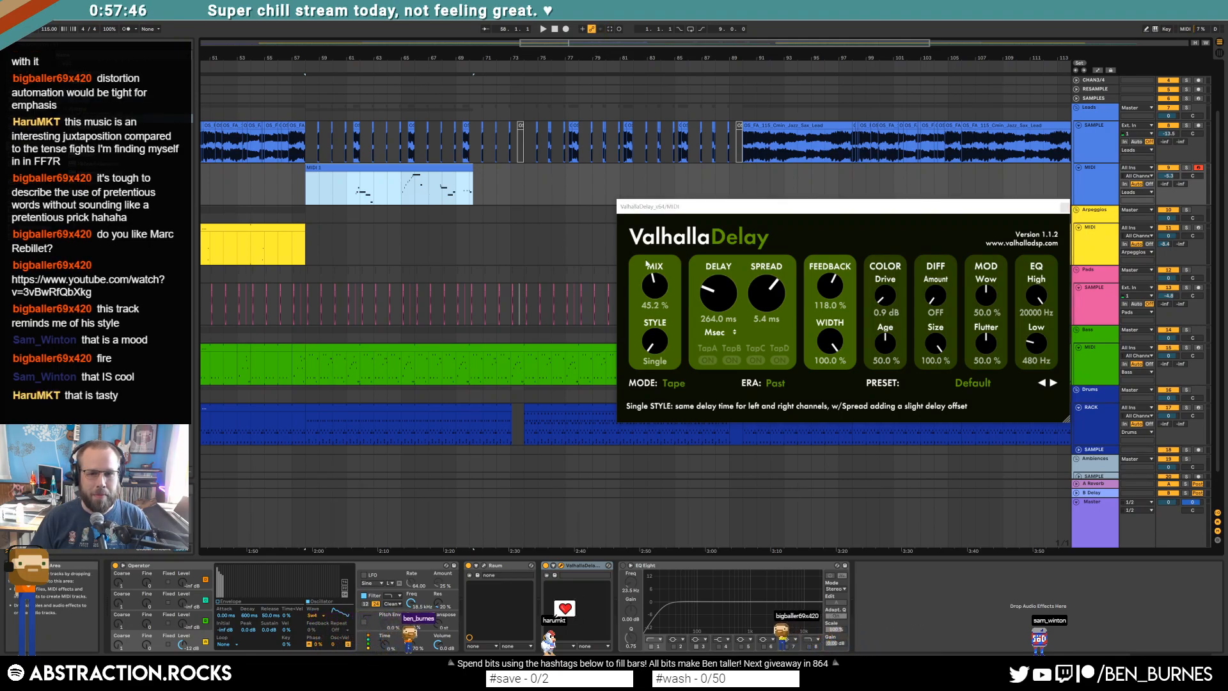
Step: Show ValhallaDelay's delay-time automation on the MIDI lead track and set the delay time to 328 ms
key("a")
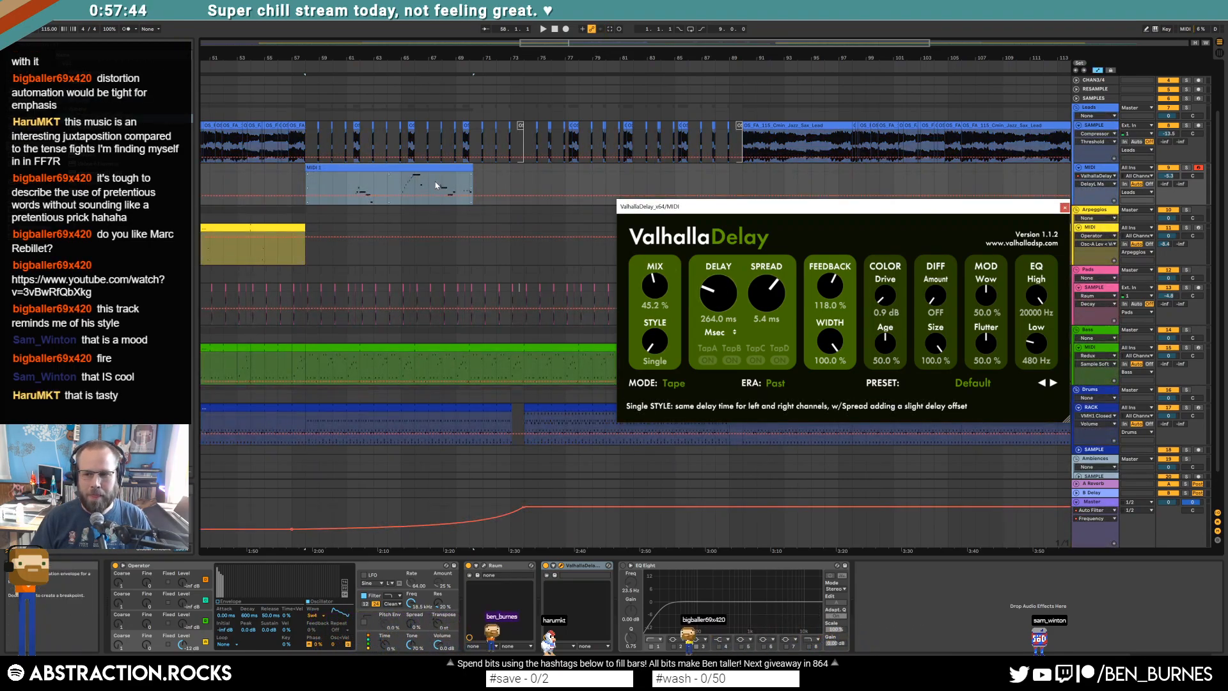
left_click(433, 186)
key("ctrl+z")
key("ctrl+z")
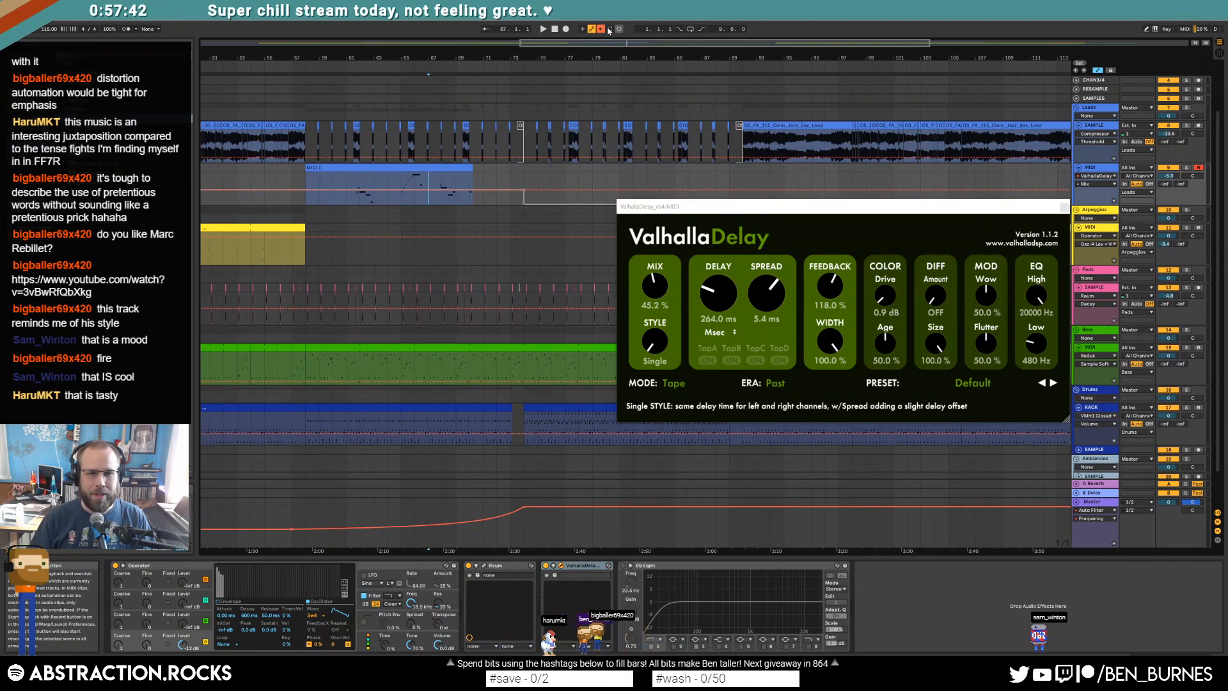
left_click(719, 293)
left_click(450, 165)
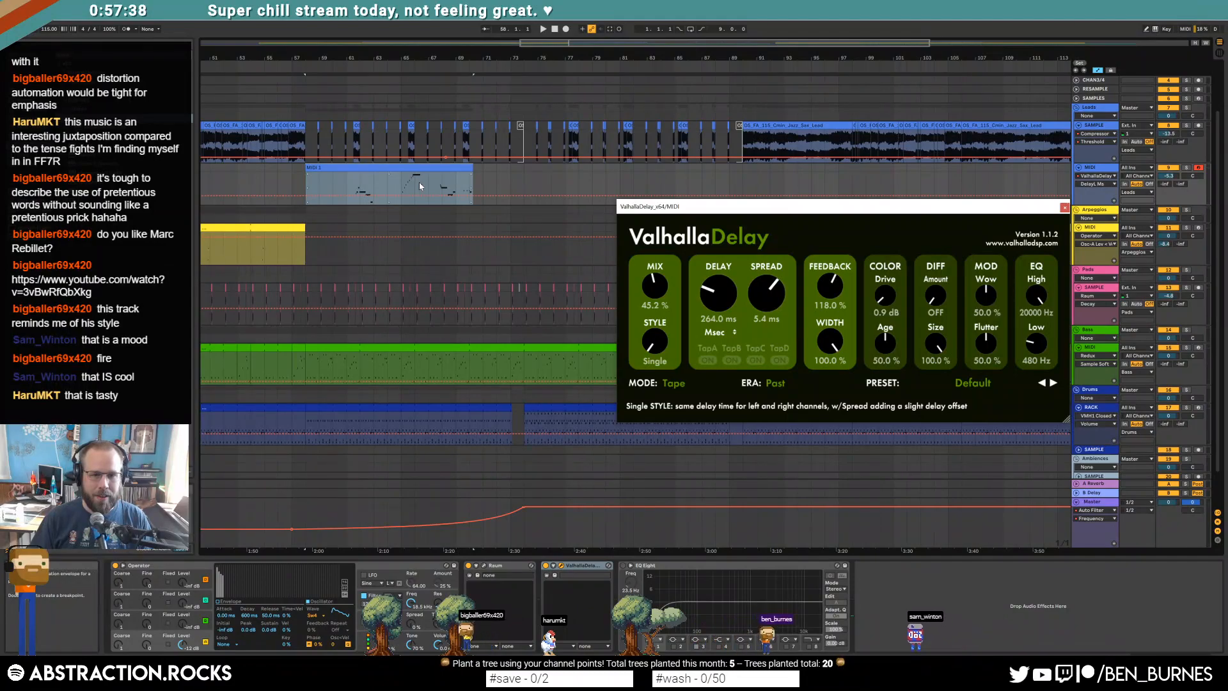
left_click(419, 184)
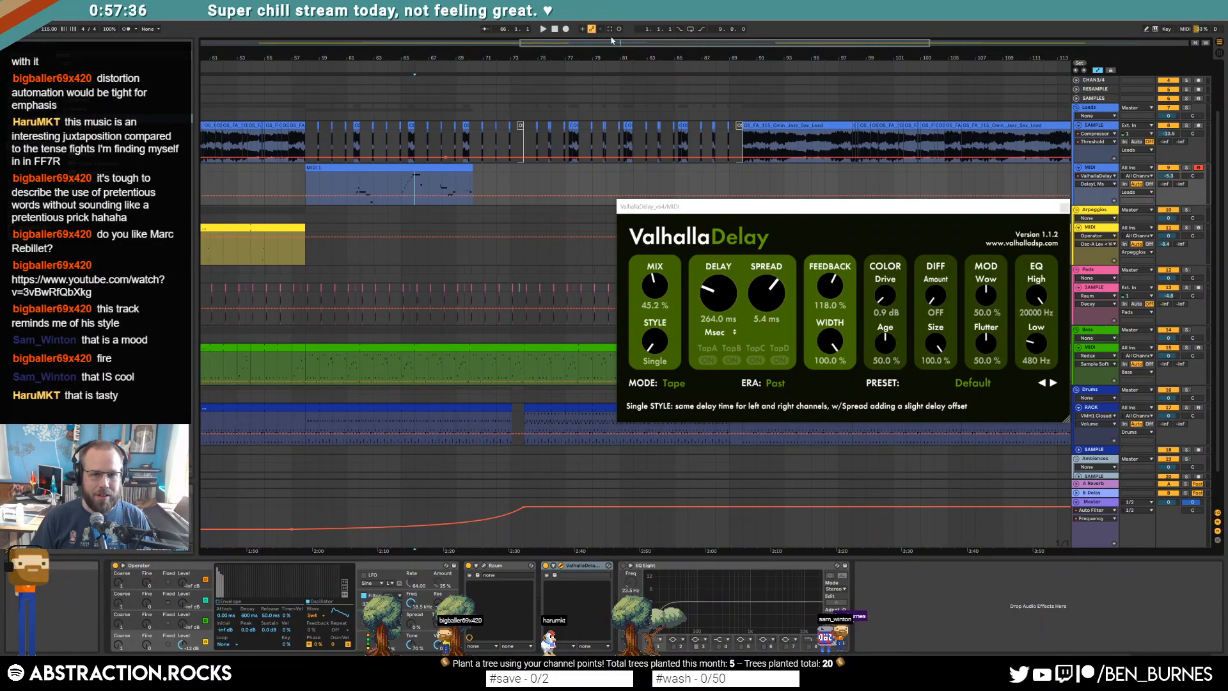
left_click_drag(620, 43, 620, 111)
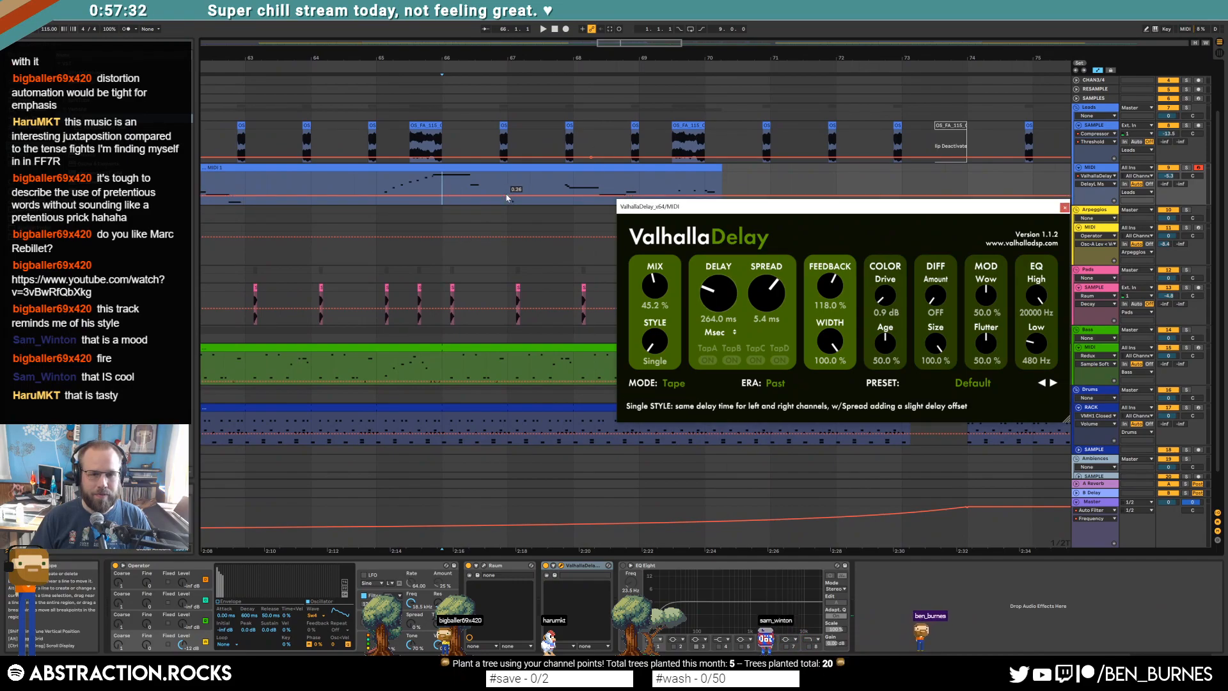
left_click_drag(720, 292, 716, 289)
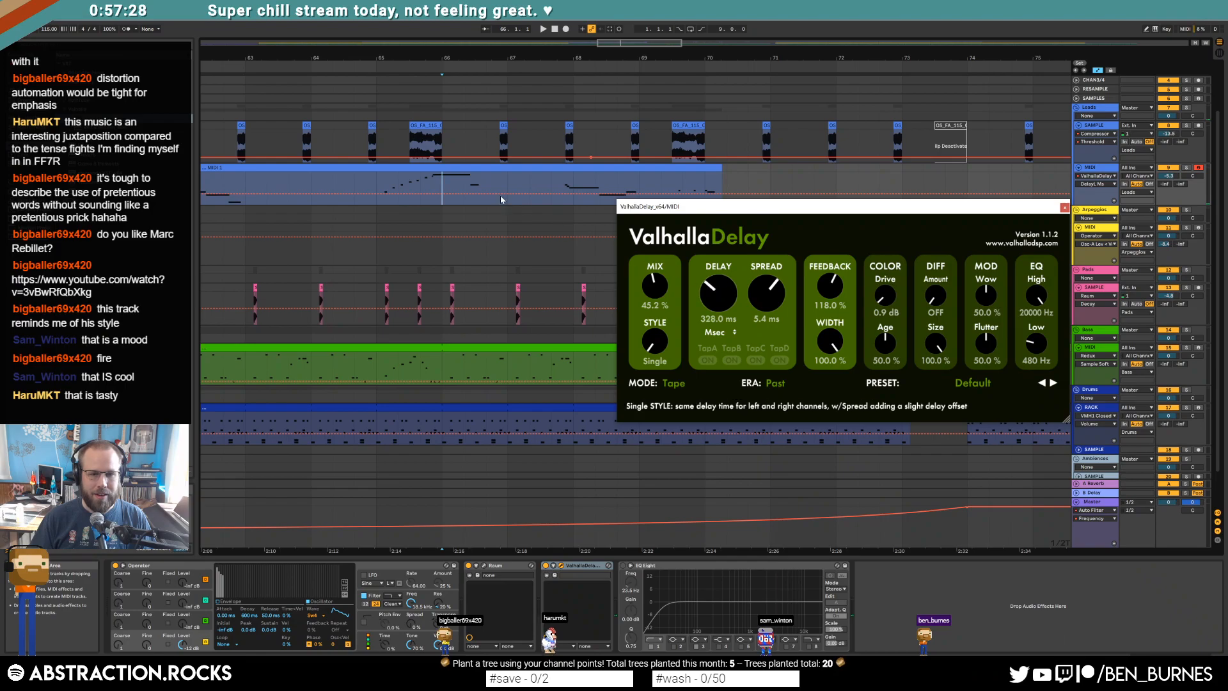
Step: Automate a delay-time change near bar 67 on the MIDI lead track, auditioning it and raising the level after the breakpoint to 0.37
left_click(503, 194)
mouse_move(511, 193)
left_mouse_down()
mouse_move(530, 198)
mouse_move(511, 198)
left_mouse_up()
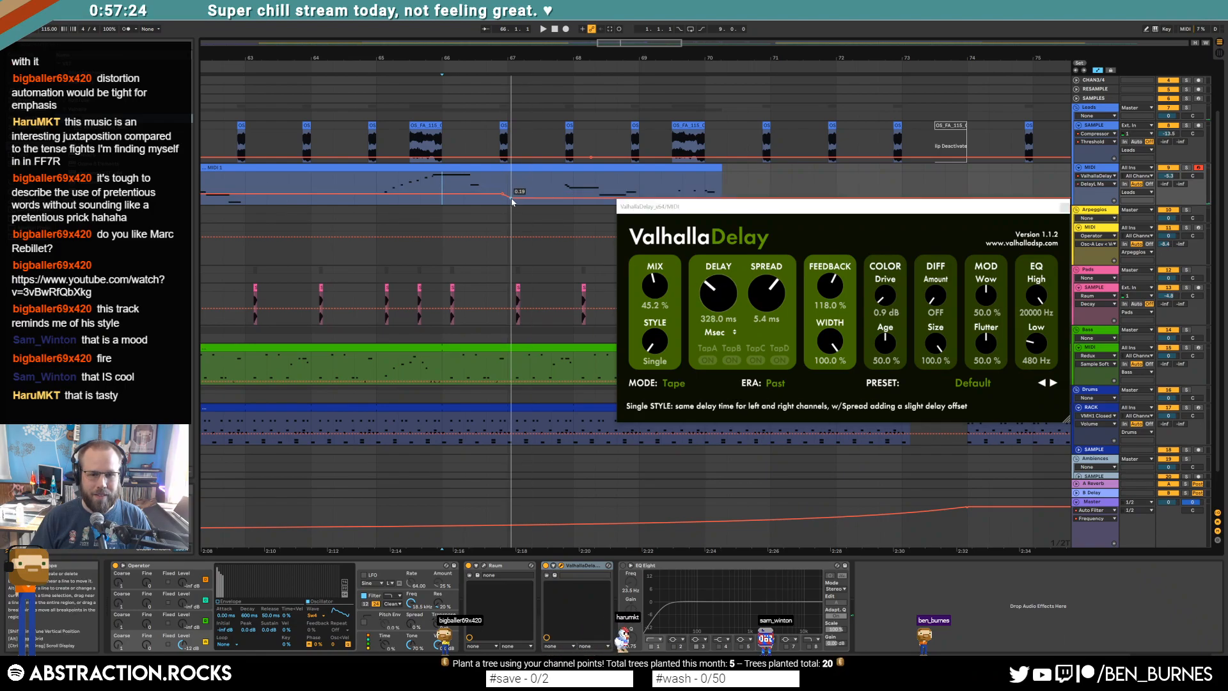
left_click(375, 180)
key("space")
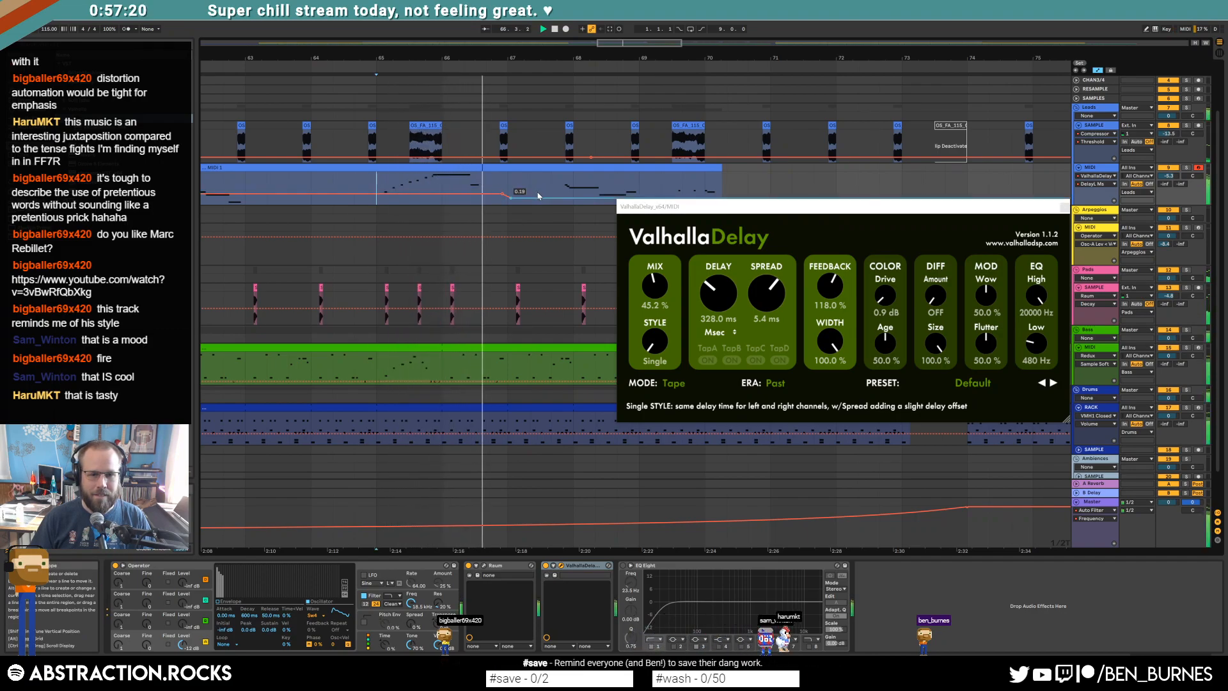
left_click_drag(539, 195, 538, 190)
key("space")
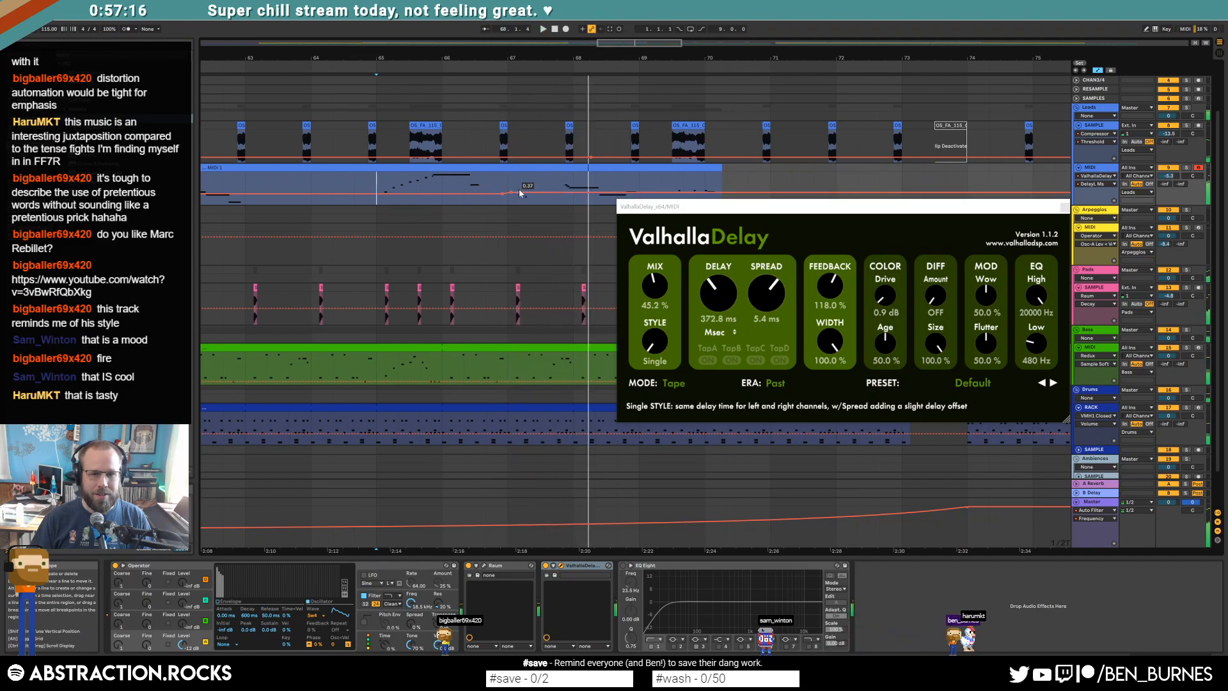
left_click(521, 187)
left_click_drag(616, 49, 614, 46)
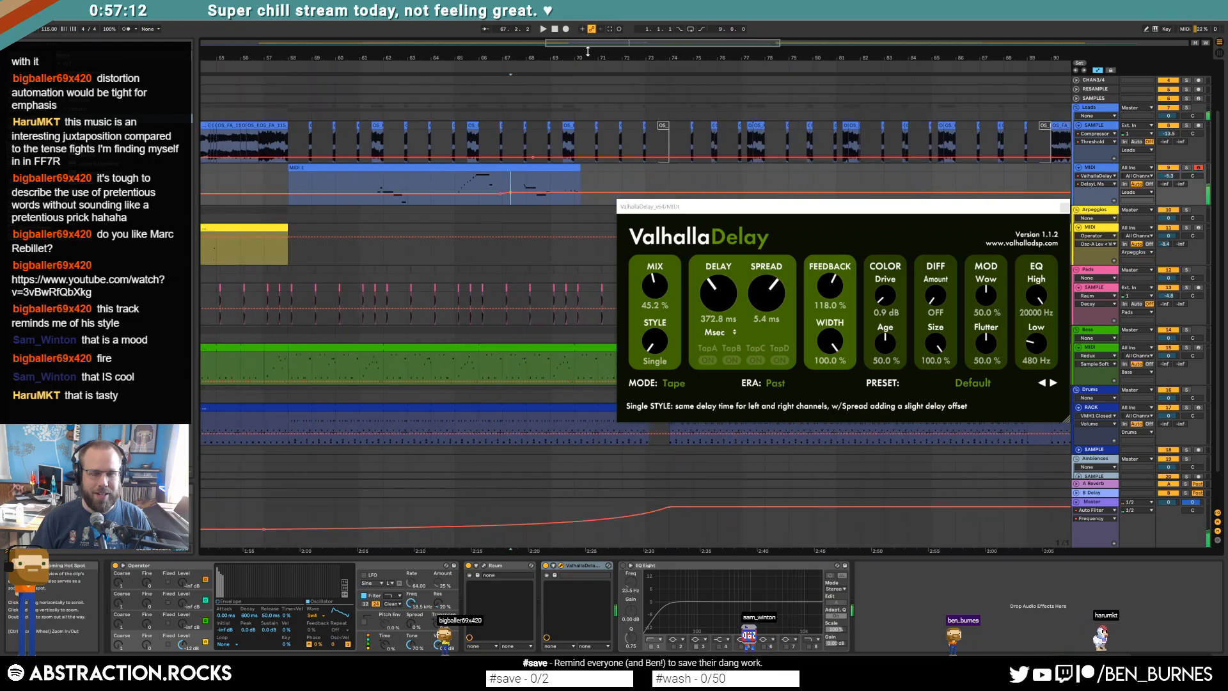
Step: Close the ValhallaDelay window and open the recorded lead clip's notes for editing at its first phrase
left_click(289, 183)
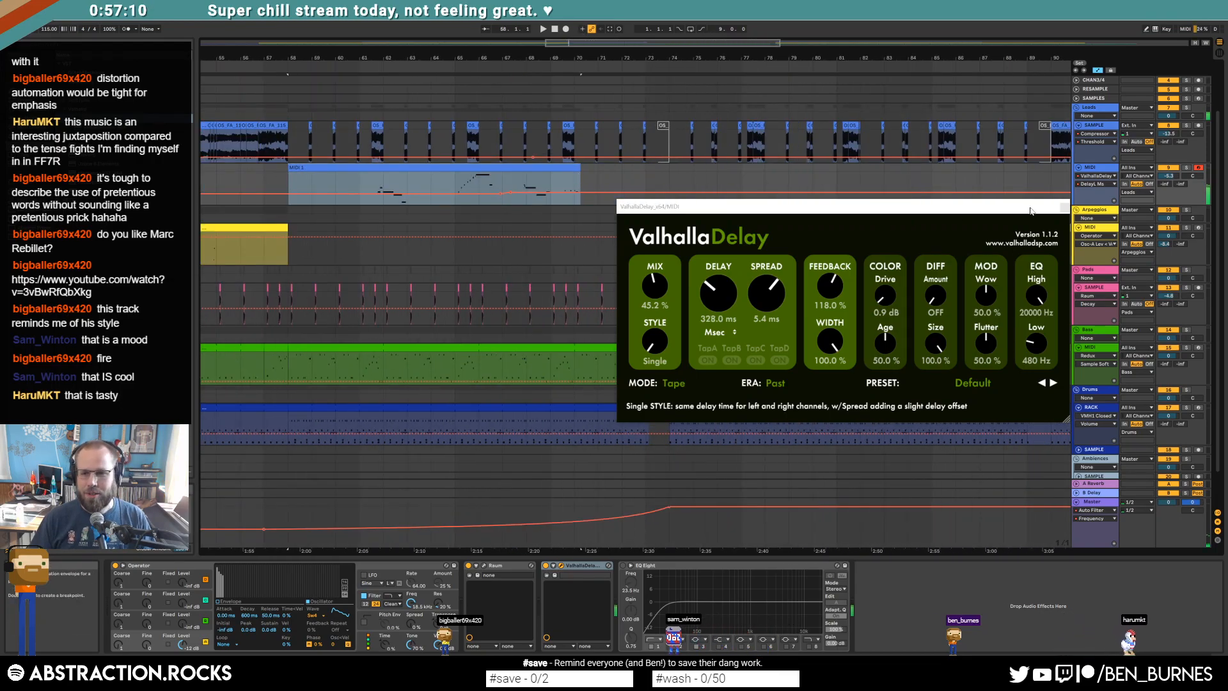
left_click(1063, 207)
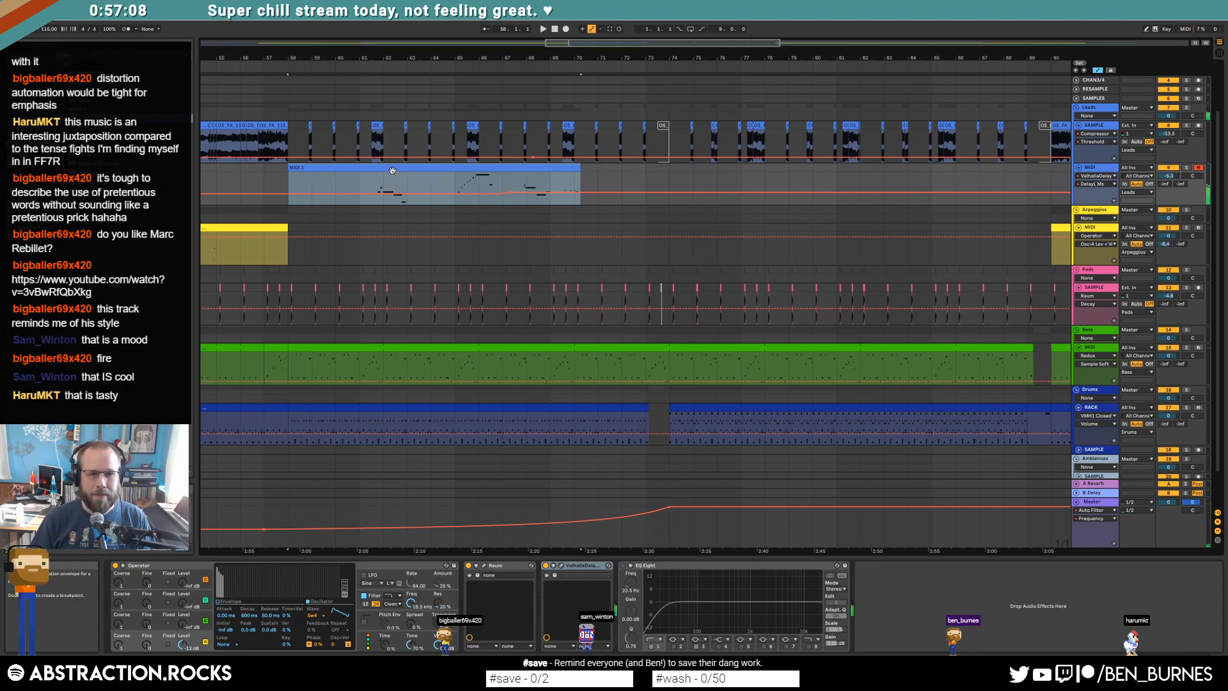
double_click(416, 203)
left_click(551, 513)
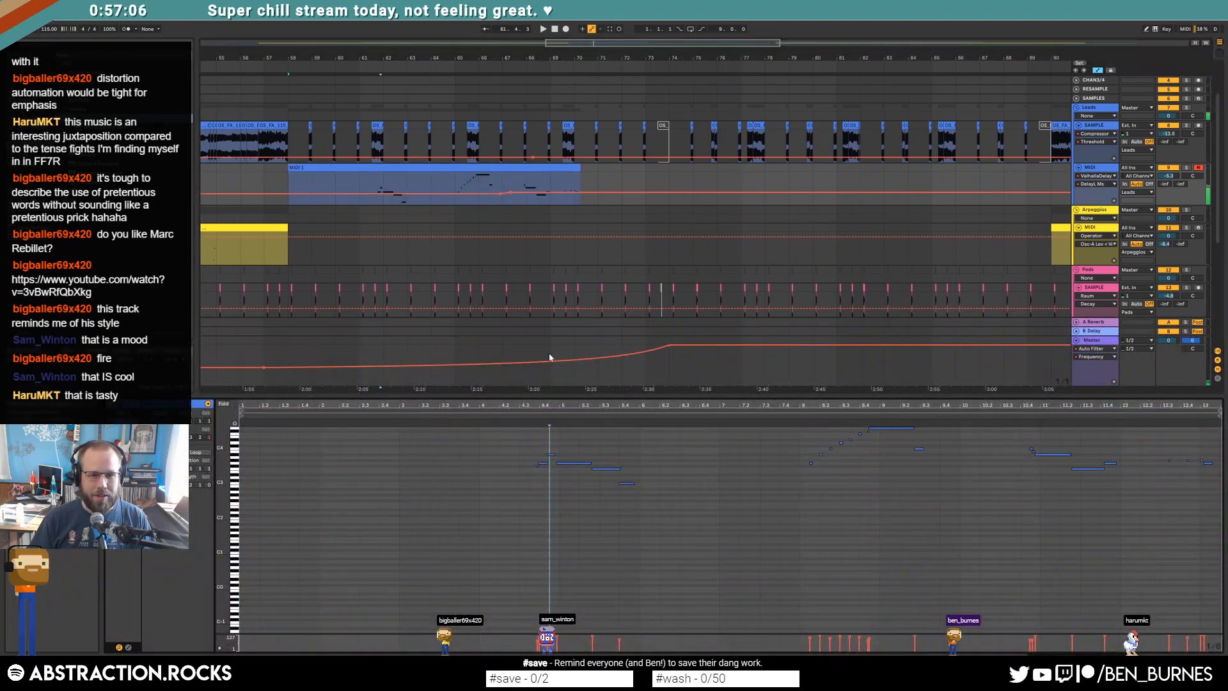
left_click(370, 179)
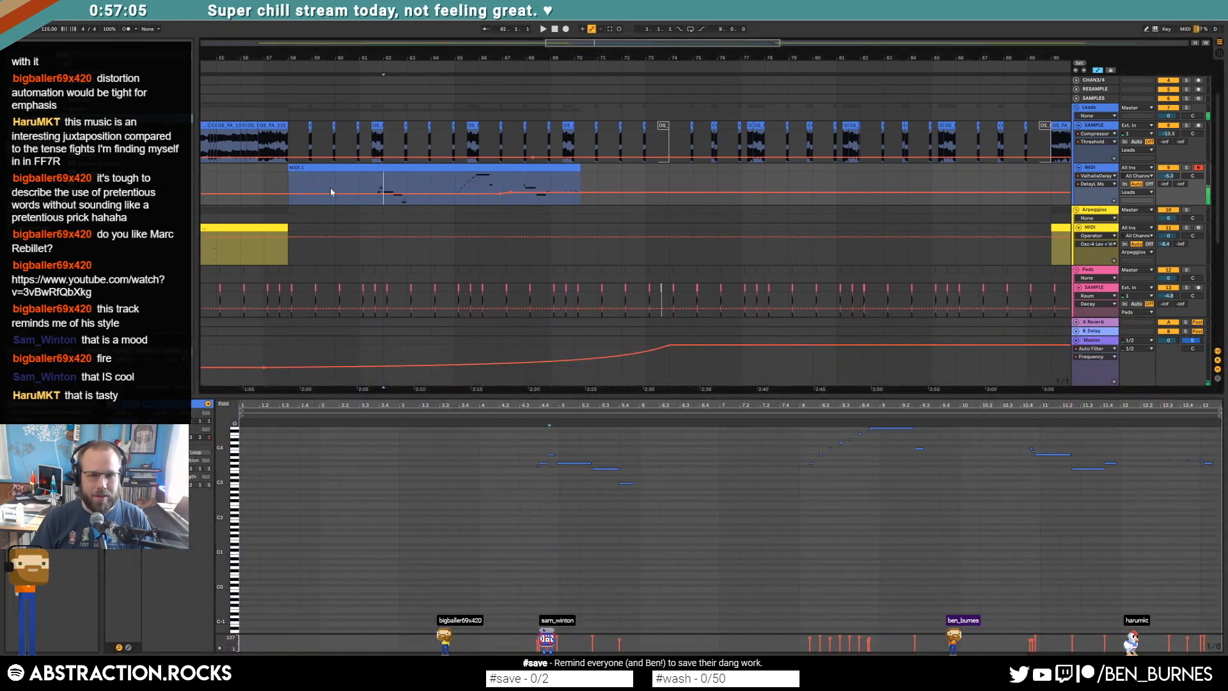
left_click(618, 185)
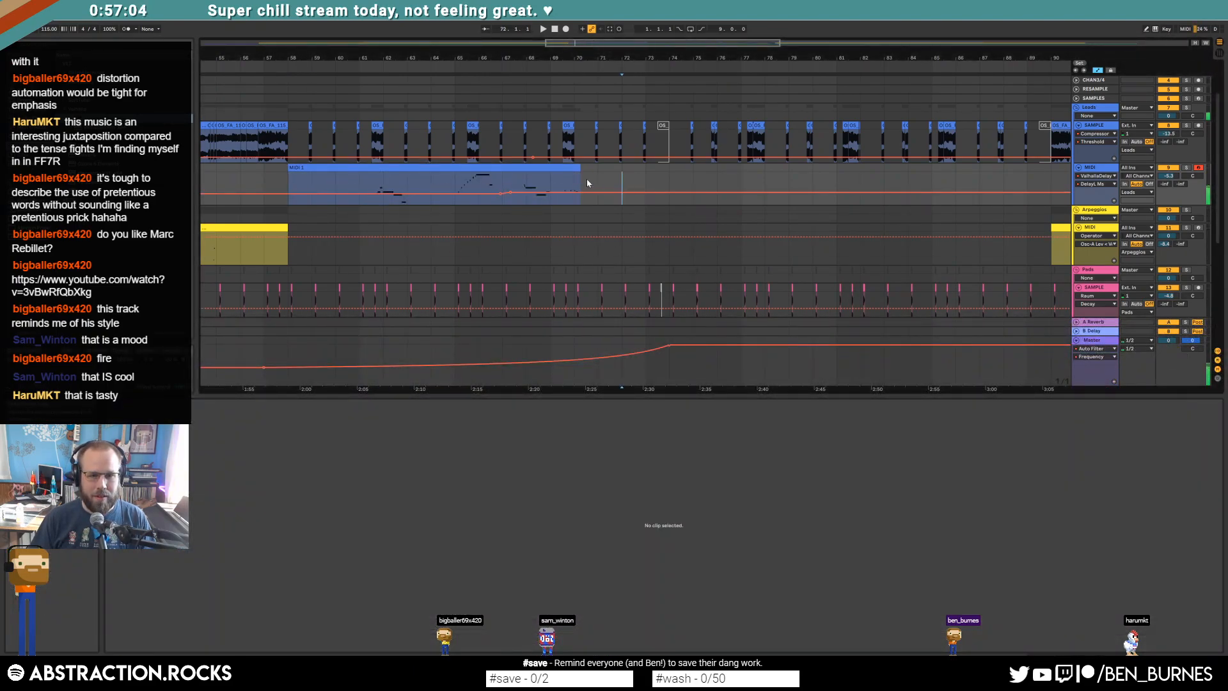
left_click(511, 169)
scroll(582, 477, "up", 5)
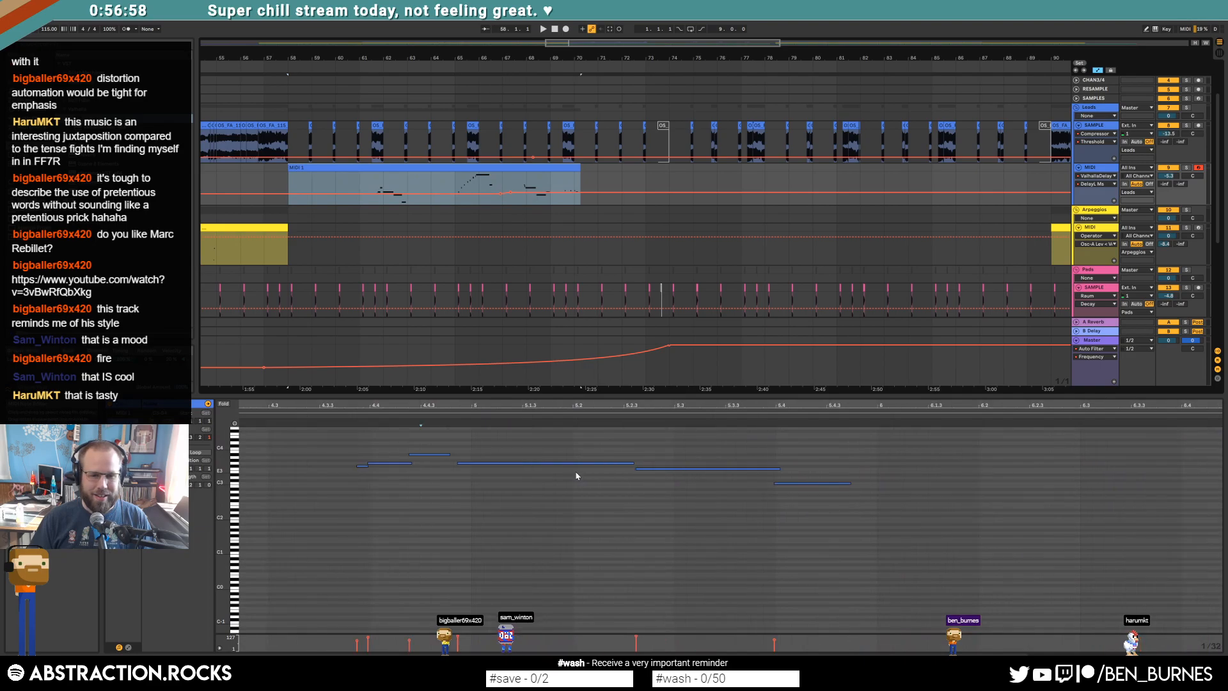
Step: Tighten the first phrase's timing by shifting its notes later and adjusting the long notes so they meet end to end
left_click(448, 495)
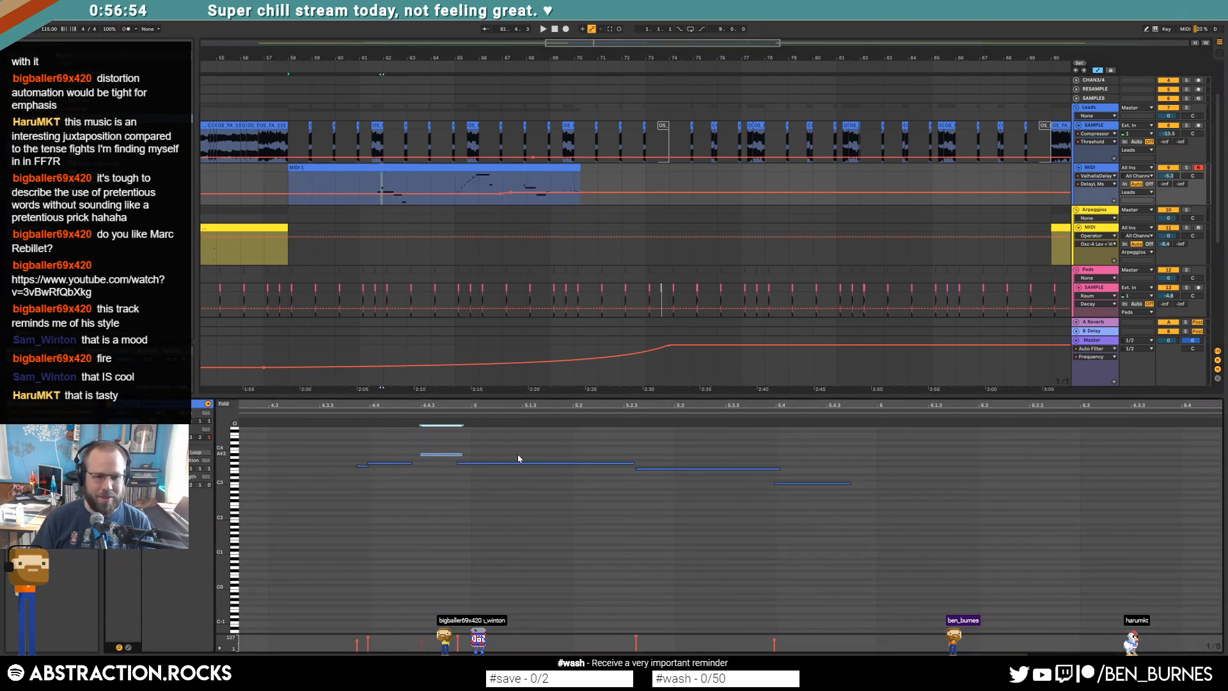
left_click_drag(519, 463, 534, 462)
left_click(680, 469)
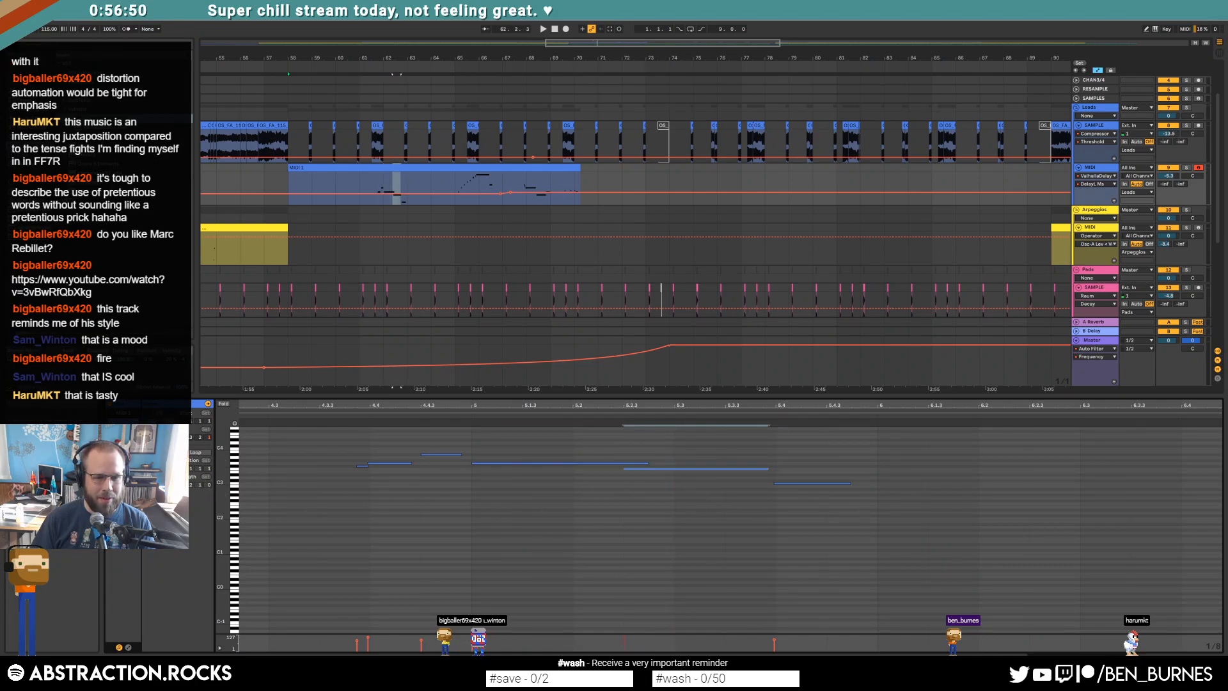
left_click(783, 482)
left_click_drag(632, 464, 624, 464)
left_click(769, 476)
left_click_drag(768, 468, 775, 469)
left_click(799, 483)
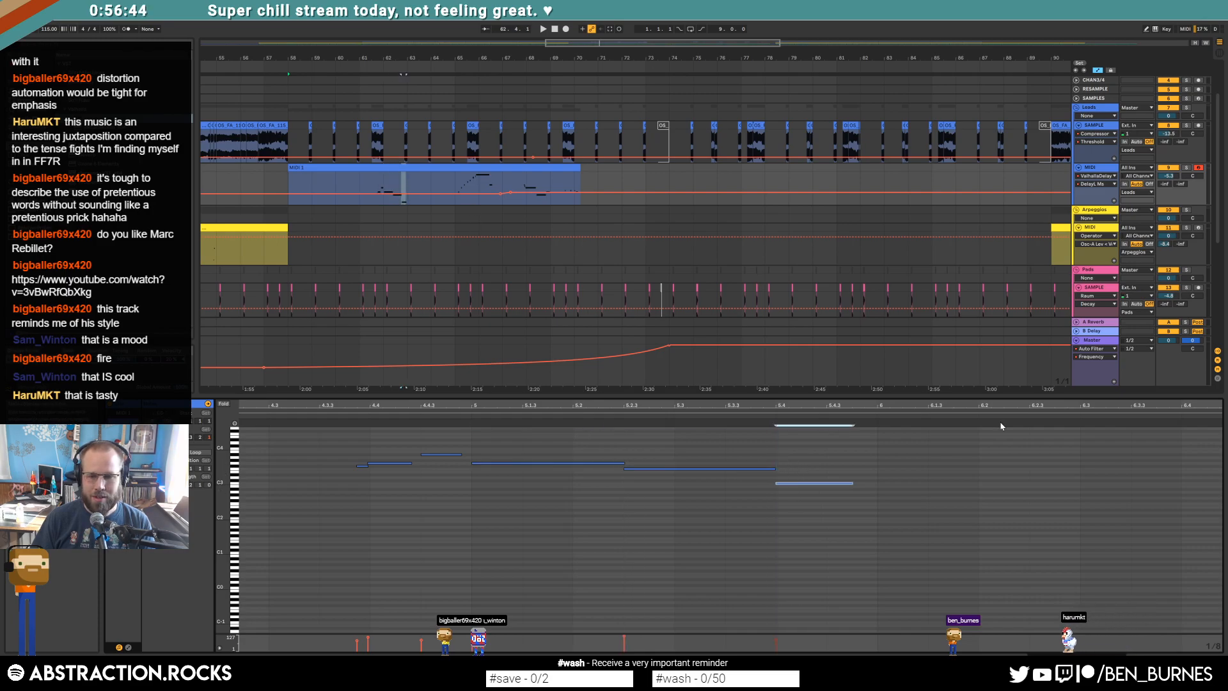
Step: Quantize the rising short notes in bar 8 of the lead clip
left_click_drag(1011, 406, 297, 451)
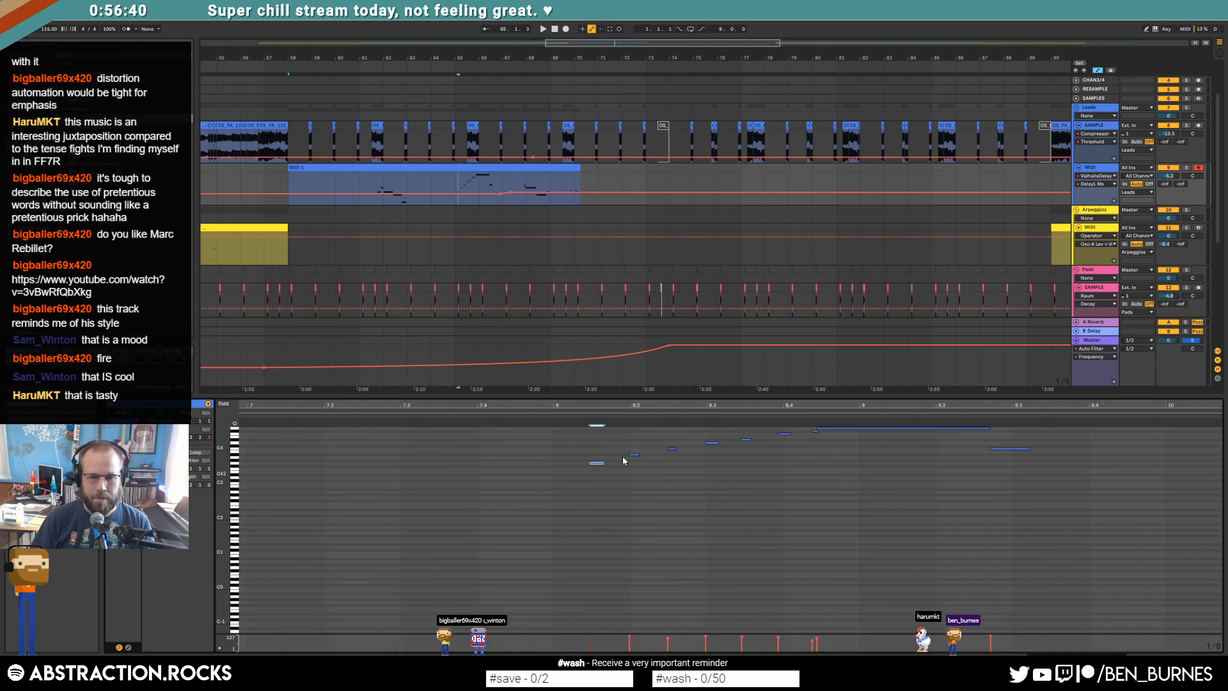
left_click_drag(637, 468, 639, 468)
key("ctrl+u")
left_click_drag(665, 444, 715, 452)
key("ctrl+u")
key("ctrl+u")
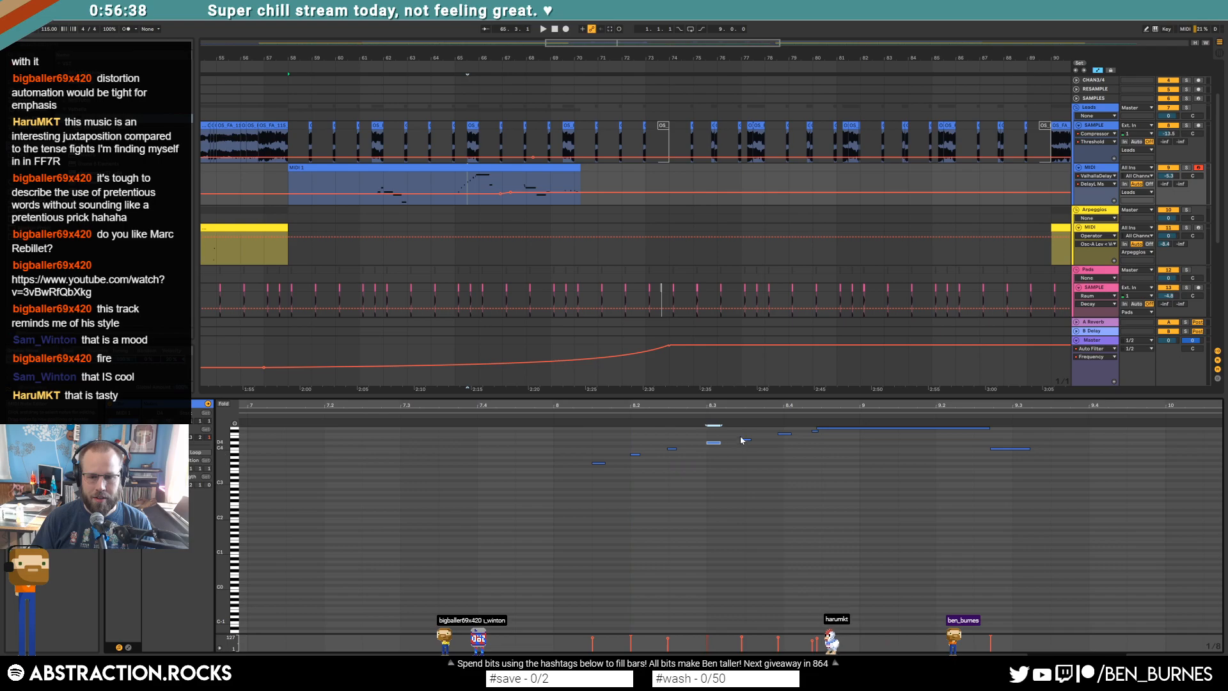
scroll(837, 474, "up", 1)
Step: Nudge the held top note around bar 9 with its grace note, and the closing note, slightly later
left_click_drag(810, 447, 832, 477)
key("Right")
left_click(1017, 495)
left_click_drag(1017, 495, 1005, 471)
key("Right")
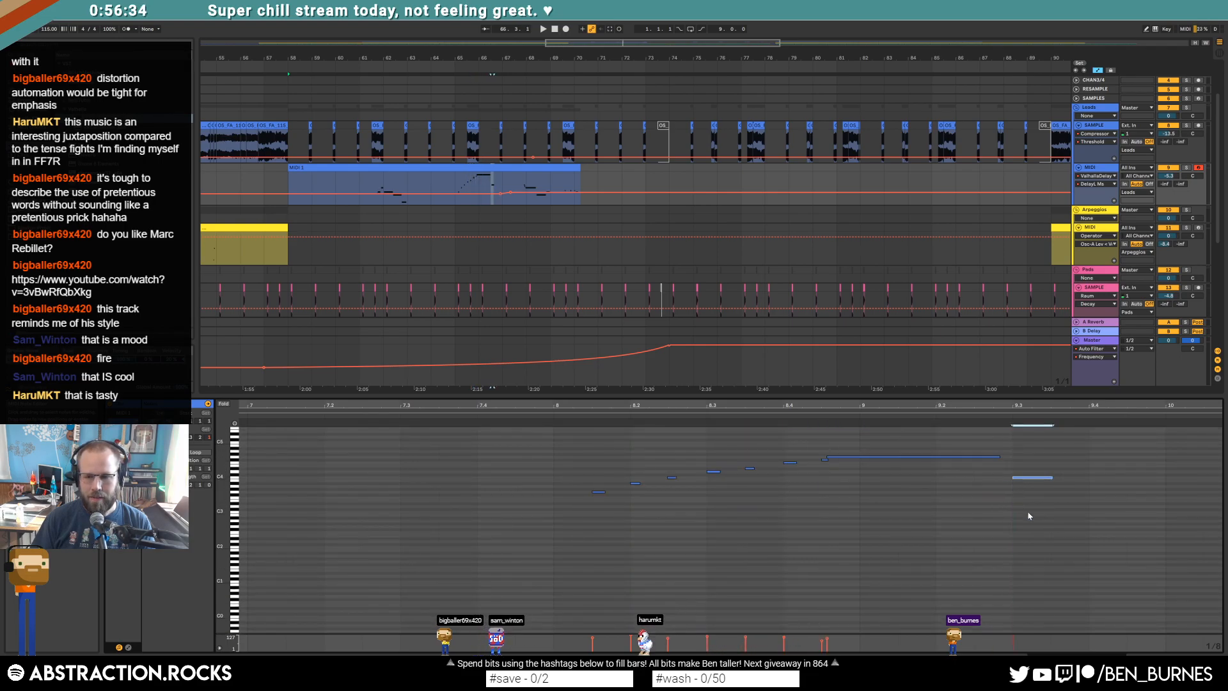
Step: Correct the timing of the third phrase by nudging the bar 11 notes earlier and adjusting the short notes up to bar 13
left_click_drag(1052, 405, 298, 406)
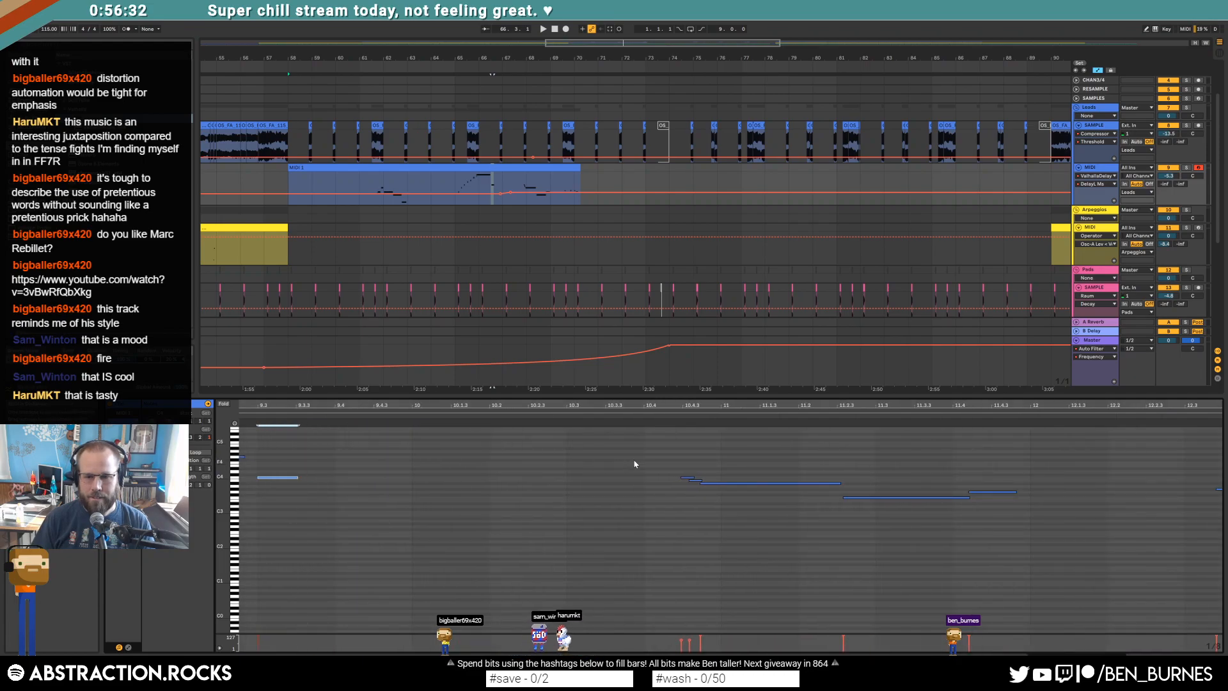
left_click_drag(876, 501, 902, 484)
key("Left")
key("Left")
mouse_move(978, 474)
left_mouse_down()
mouse_move(995, 505)
mouse_move(1027, 493)
left_mouse_up()
left_click(1070, 419)
scroll(987, 472, "right", 5)
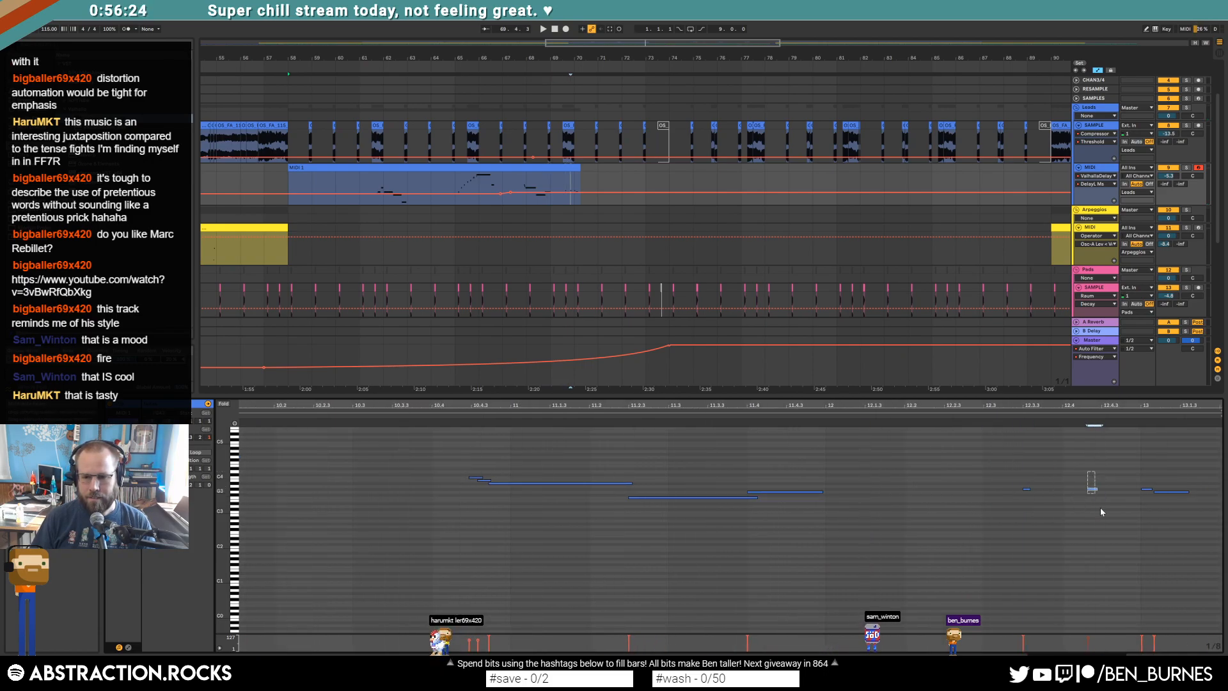
left_click_drag(1175, 491, 1149, 491)
left_click(1149, 485)
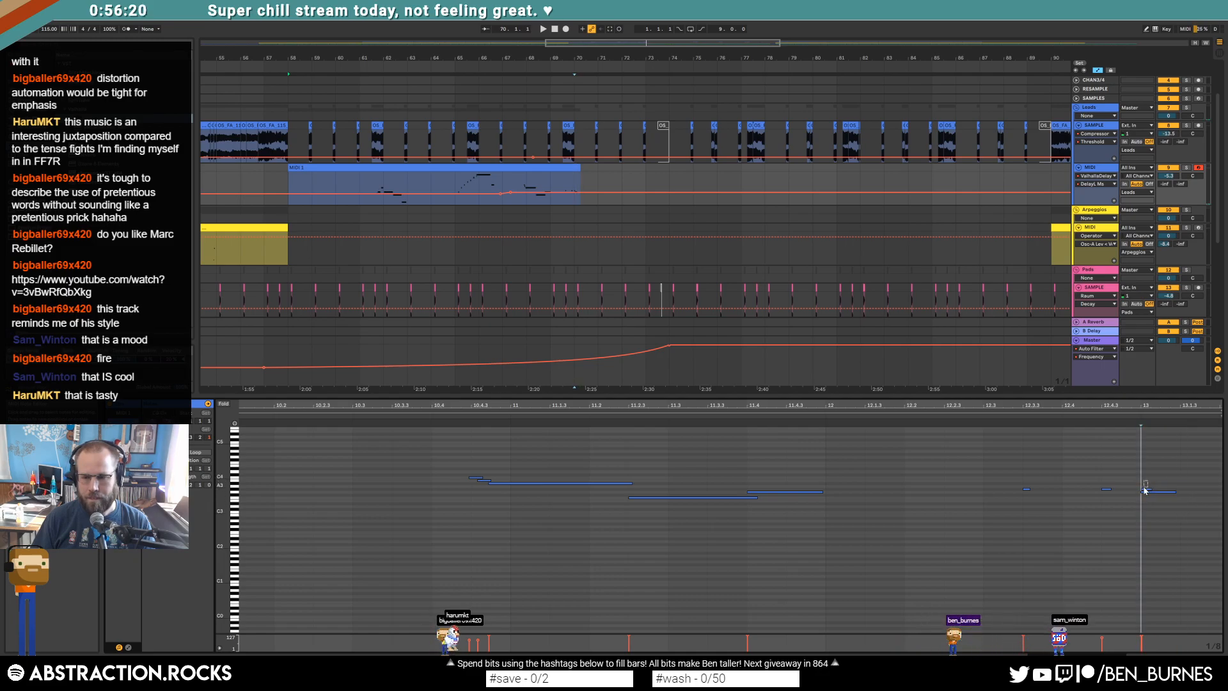
Step: Record another lead phrase on the MIDI track from the end of the existing clip to about bar 74
left_click(583, 170)
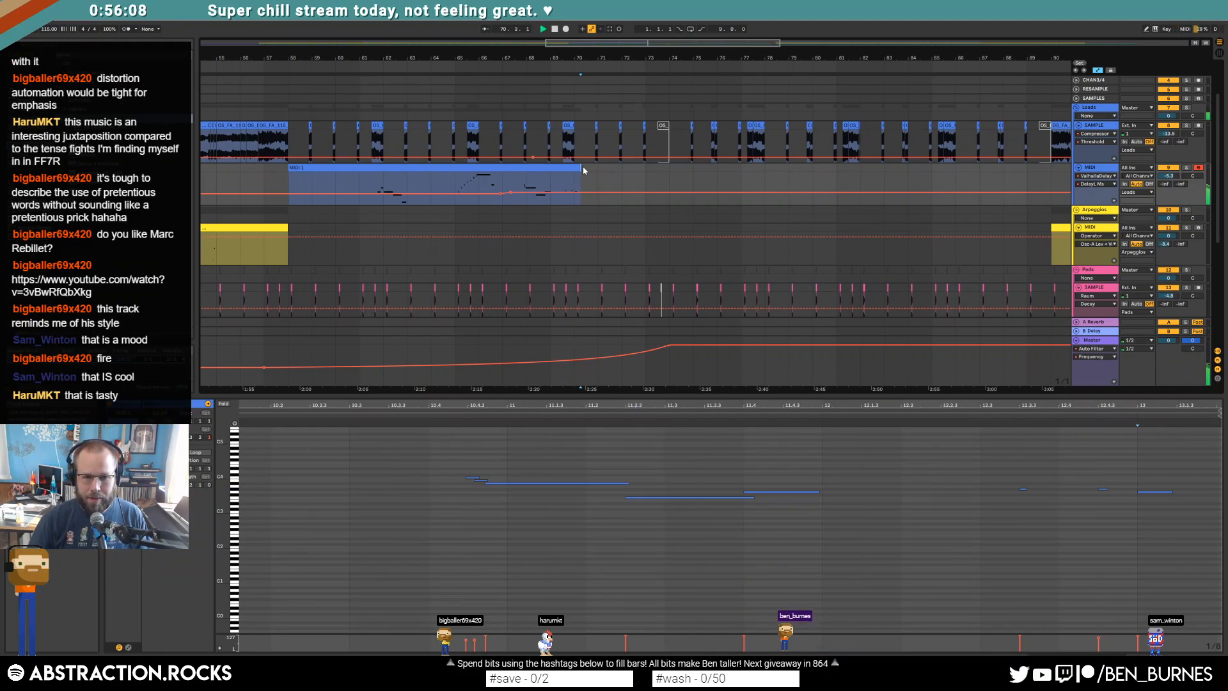
left_click(554, 29)
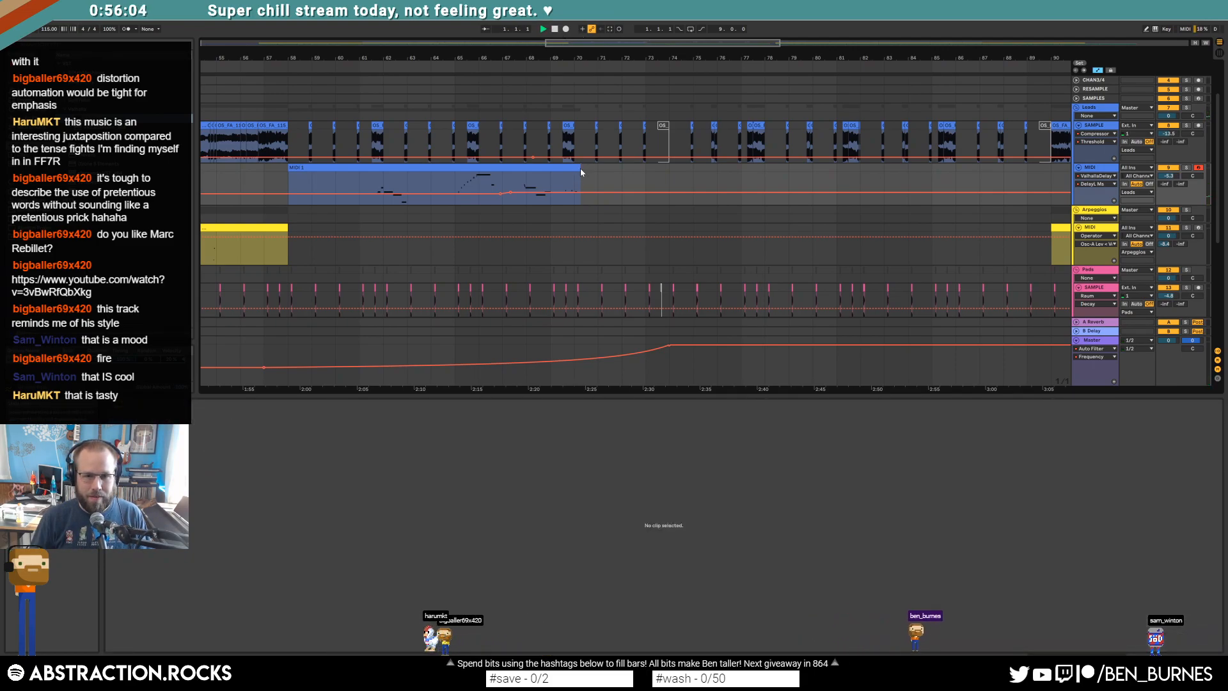
left_click(580, 172)
left_click(566, 29)
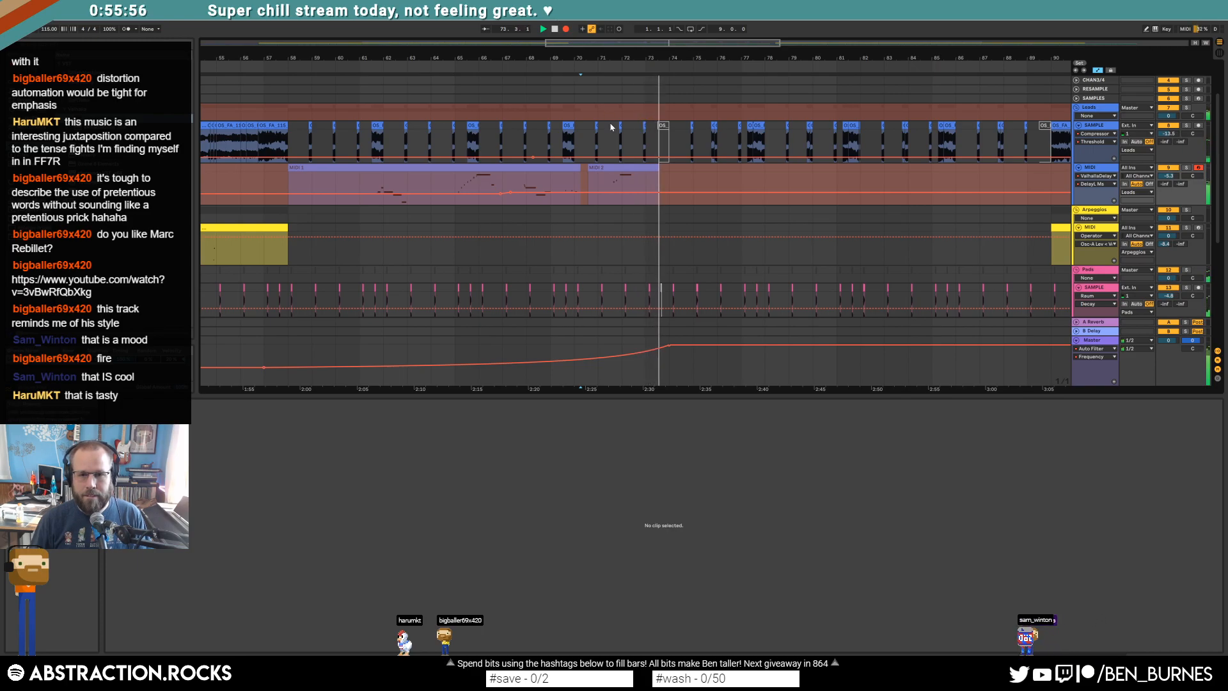
key("space")
Step: Open the newly recorded clip and nudge its short middle note and long top note earlier
left_click(667, 170)
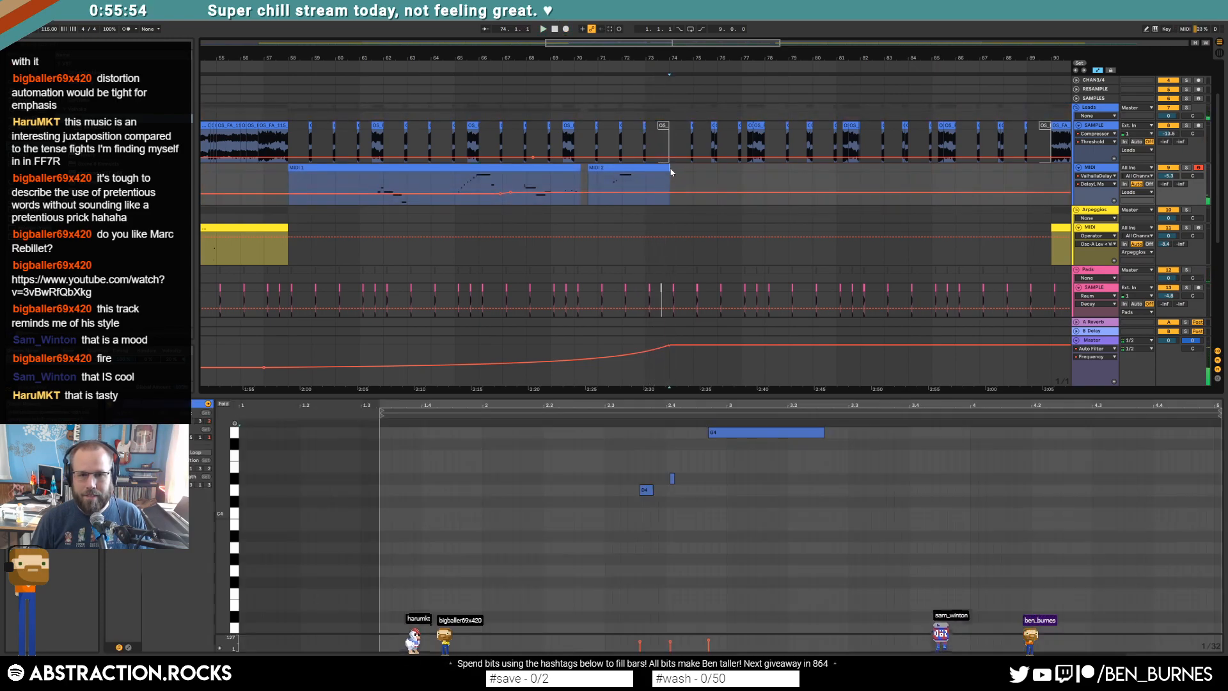
left_click_drag(541, 465, 592, 491)
key("Left")
key("Left")
key("Left")
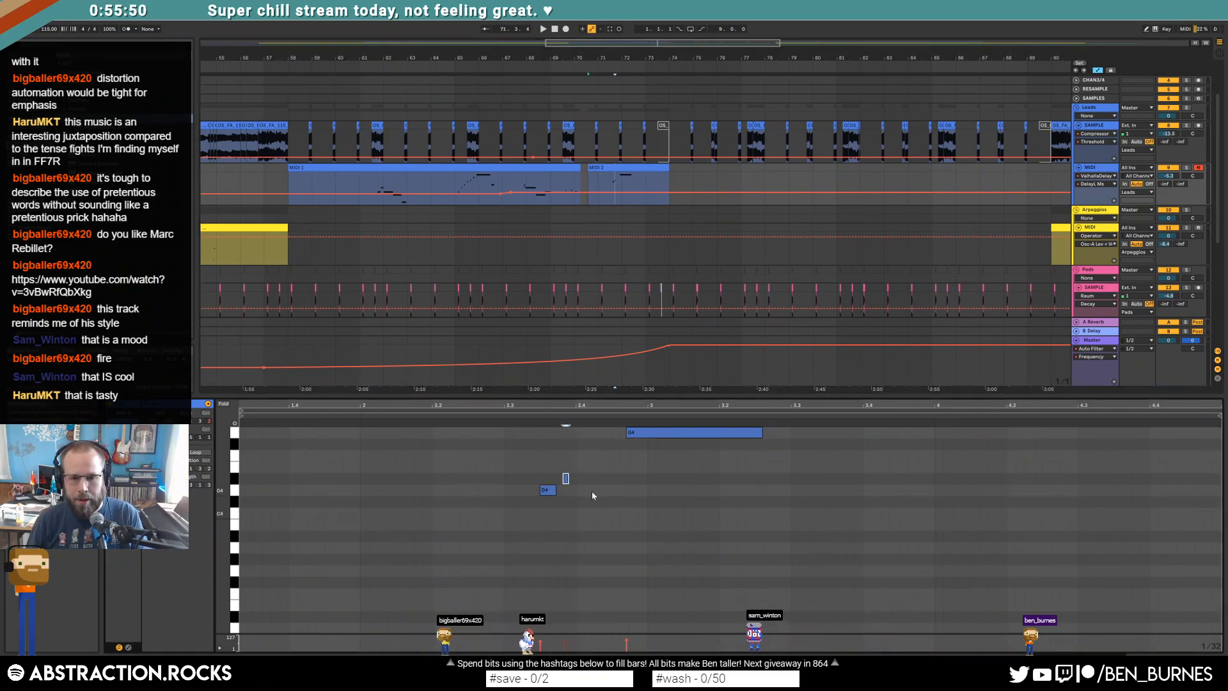
key("Left")
left_click_drag(589, 493, 687, 406)
key("Left")
key("Left")
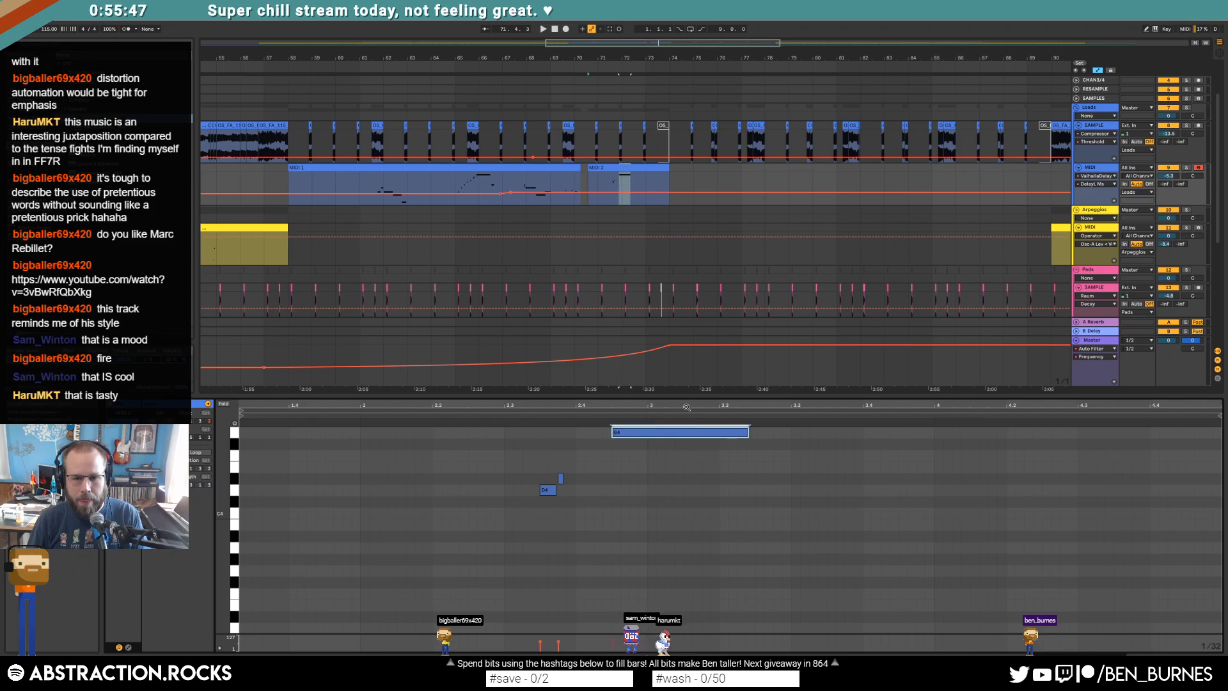
Step: Consolidate the two recorded lead clips on the MIDI track into one clip ending at bar 74
left_click(635, 168)
left_click(507, 168, "shift")
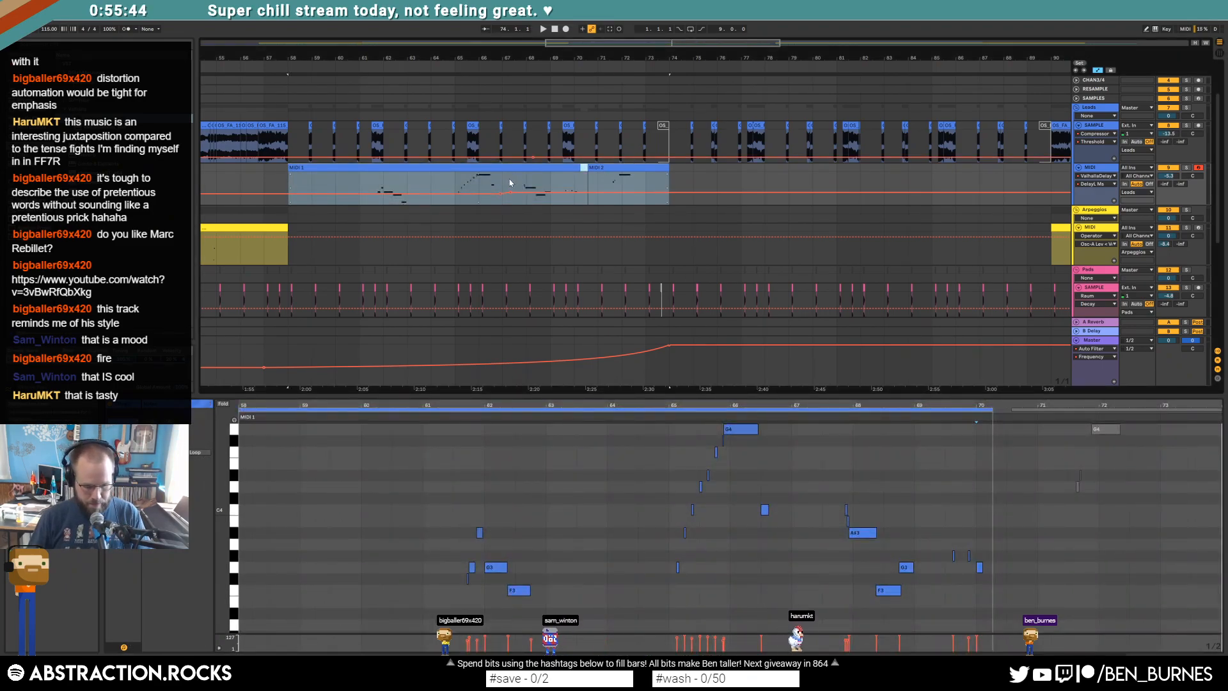
key("ctrl+j")
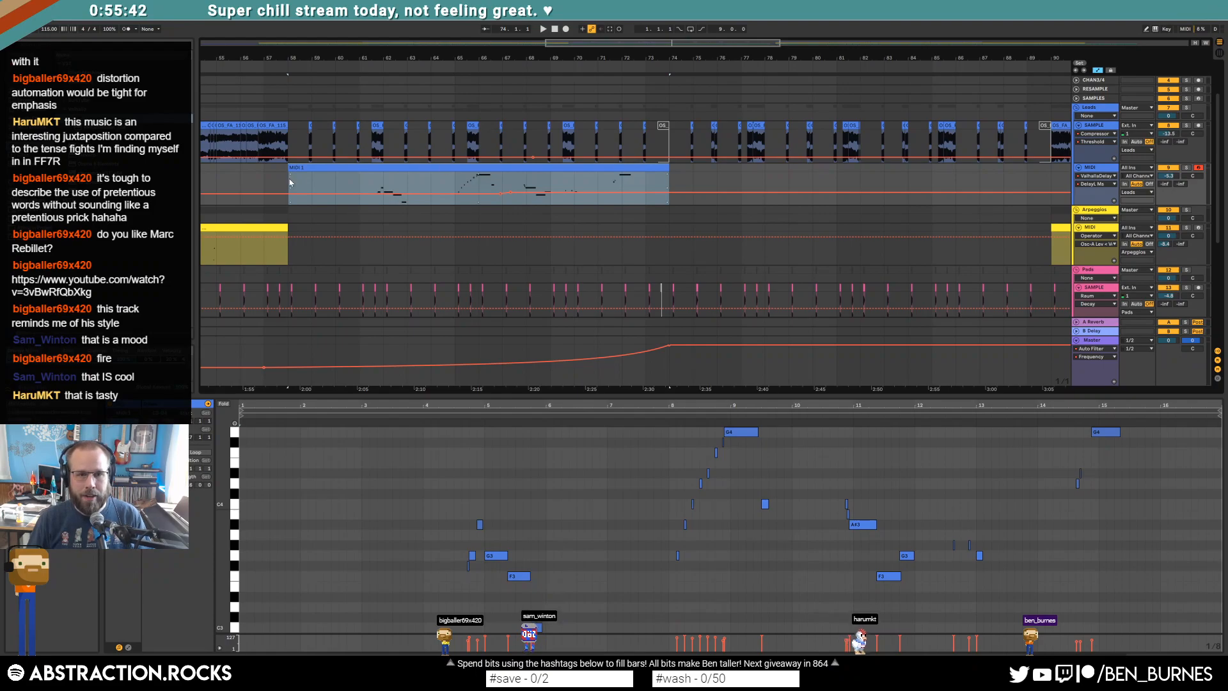
Step: Play back the consolidated lead, hide the automation, and select the lead clip
key("space")
left_click(718, 178)
key("a")
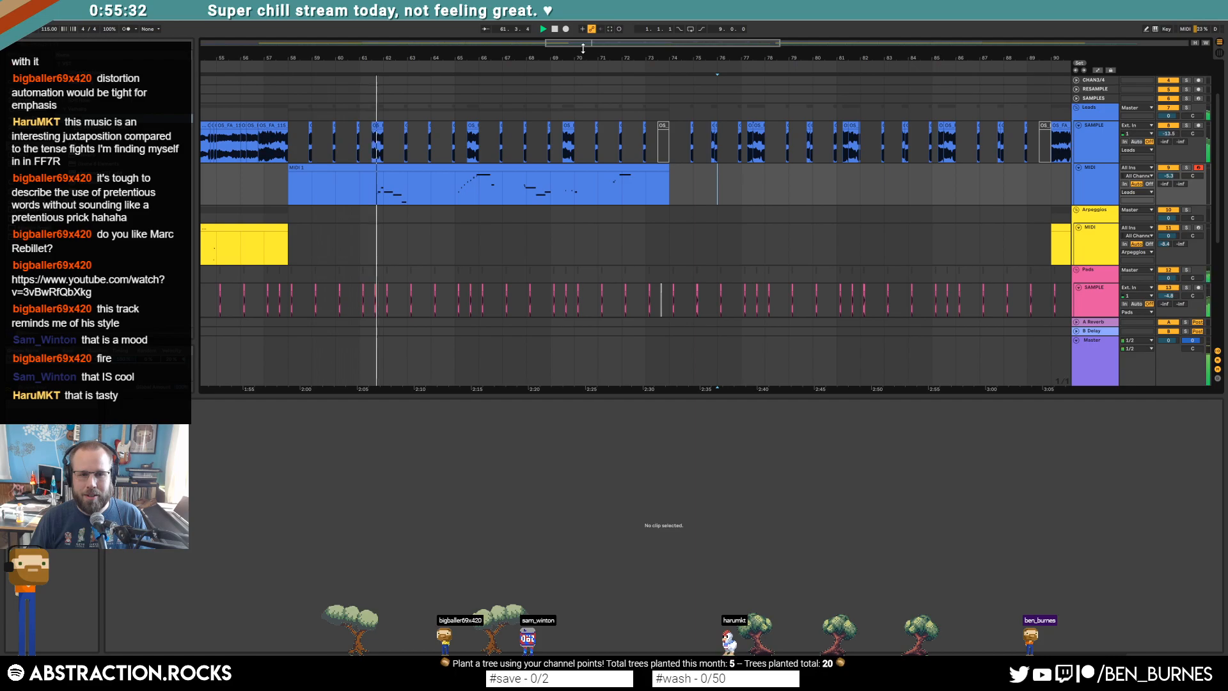
left_click(583, 169)
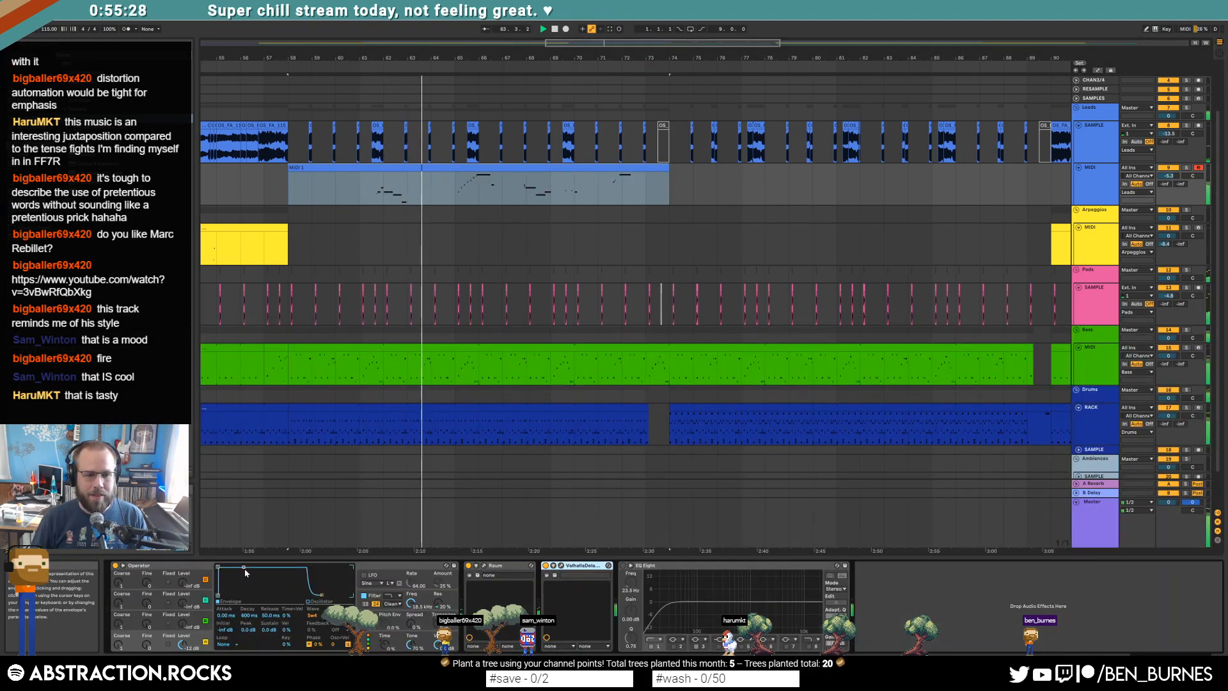
Step: Reshape Operator's envelope to a decay of about 1.18 s with the sustain level just below the peak
left_click_drag(243, 568, 244, 579)
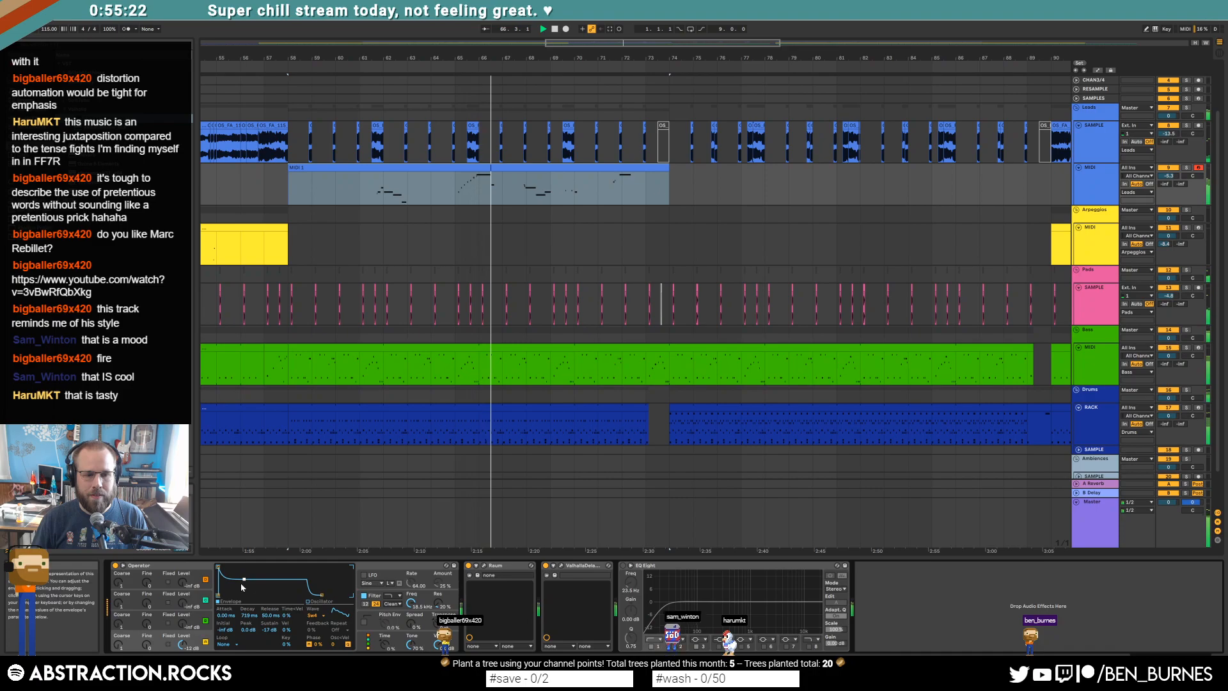
left_click_drag(243, 579, 247, 570)
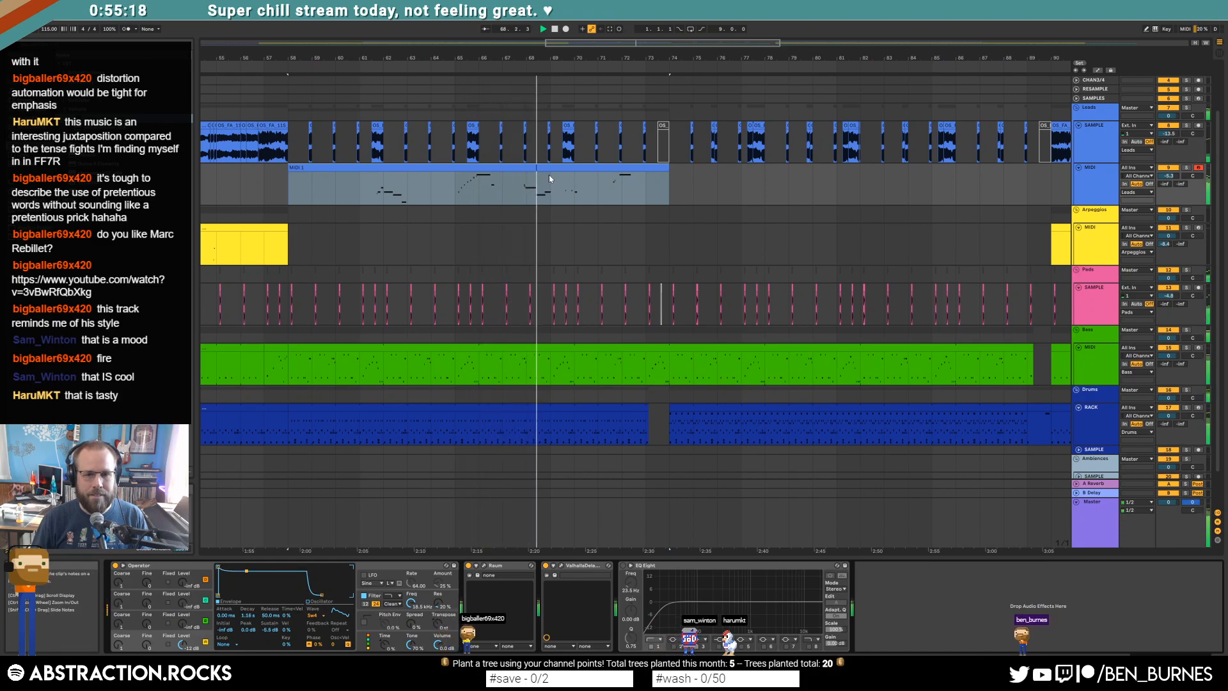
Step: Automate the MIDI lead track's B-Delay send to curve from silence up to 0 dB at the clip's end near bar 74, and play it back
key("a")
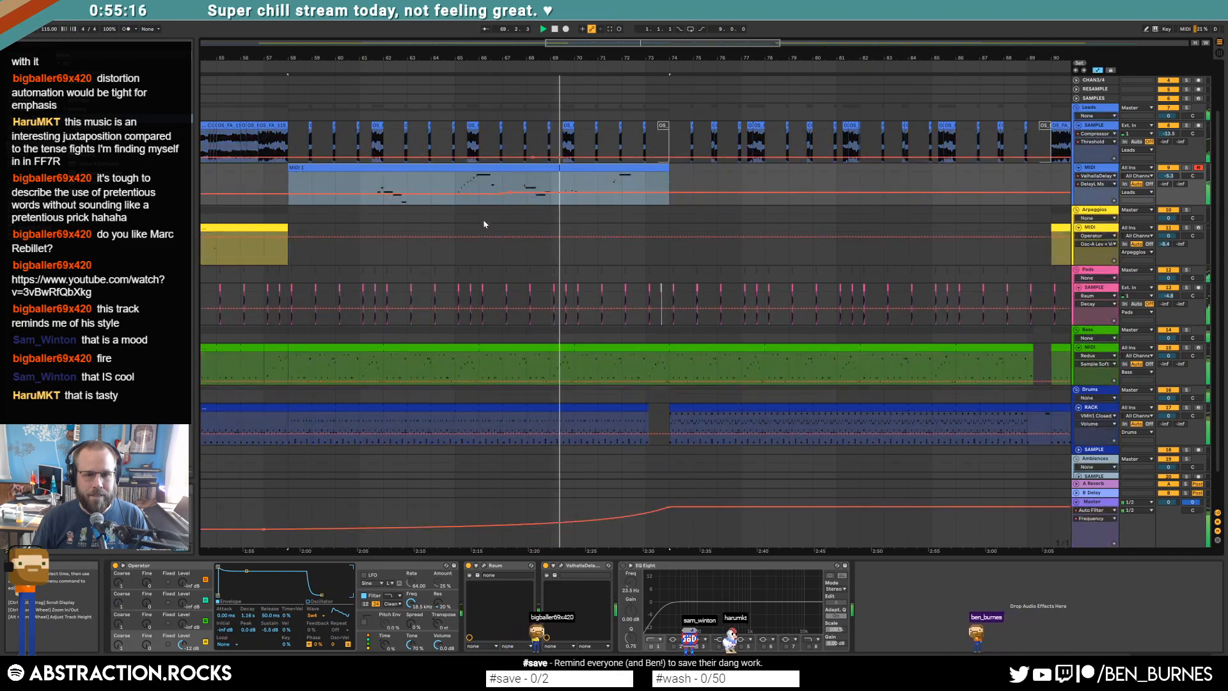
scroll(460, 198, "up", 5)
left_click_drag(450, 187, 571, 191)
left_click(621, 182)
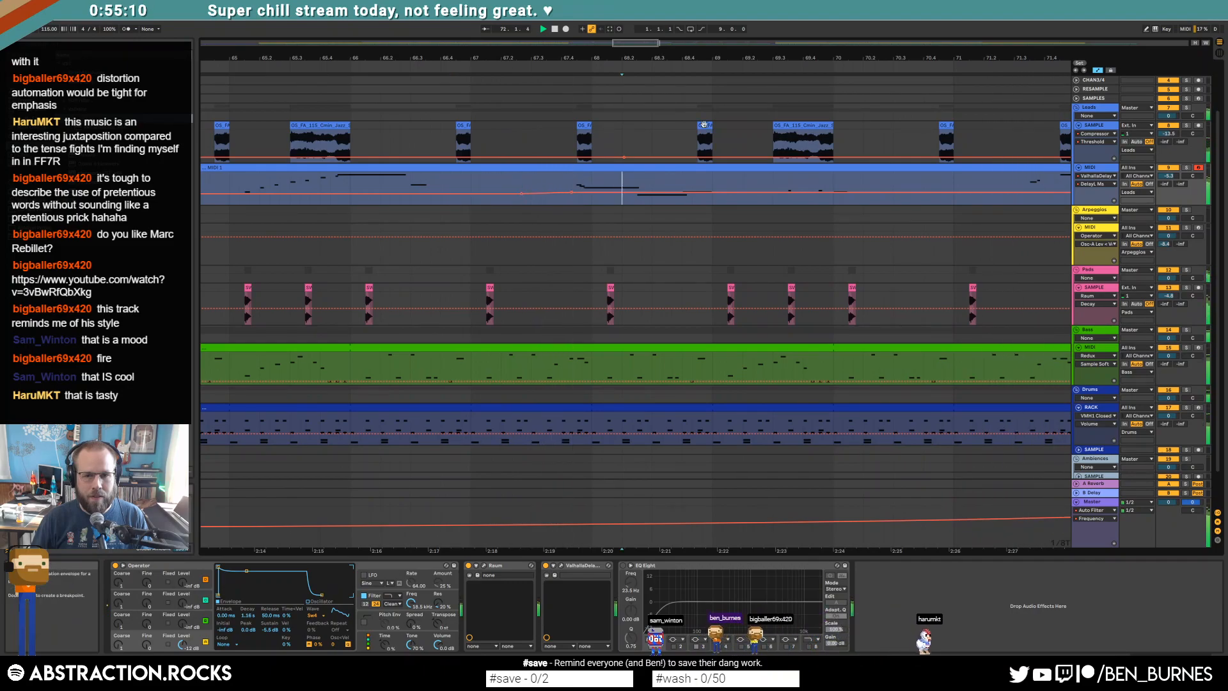
left_click_drag(660, 44, 679, 44)
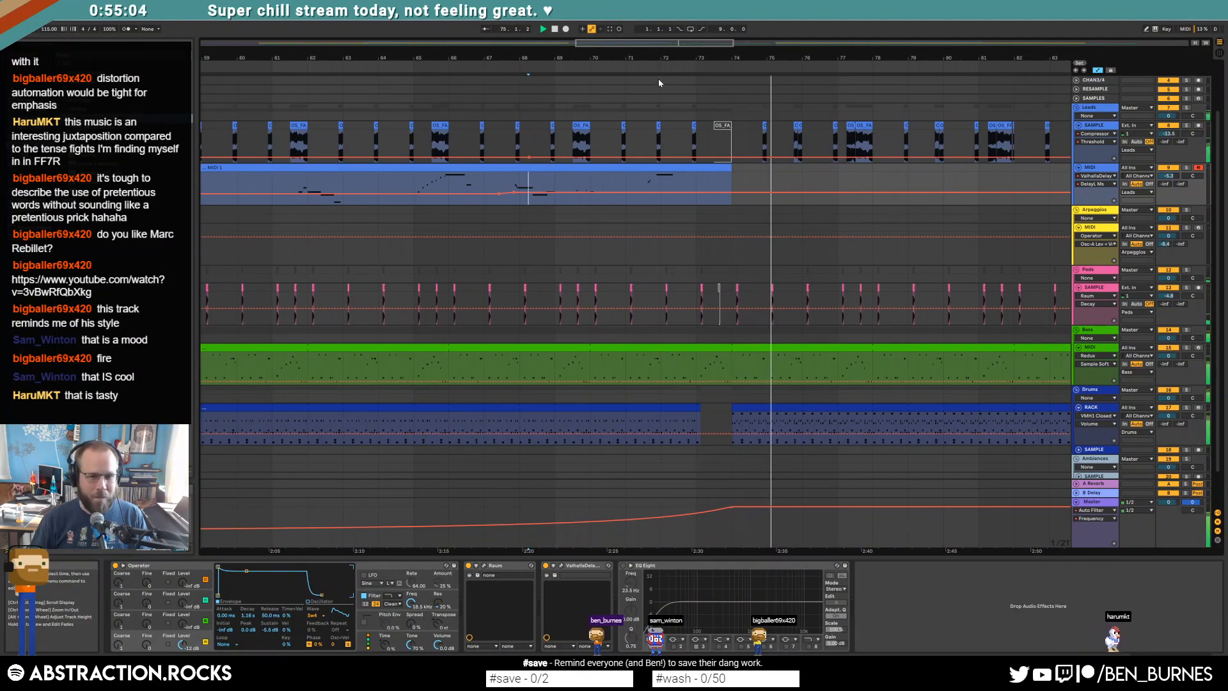
left_click(1180, 184)
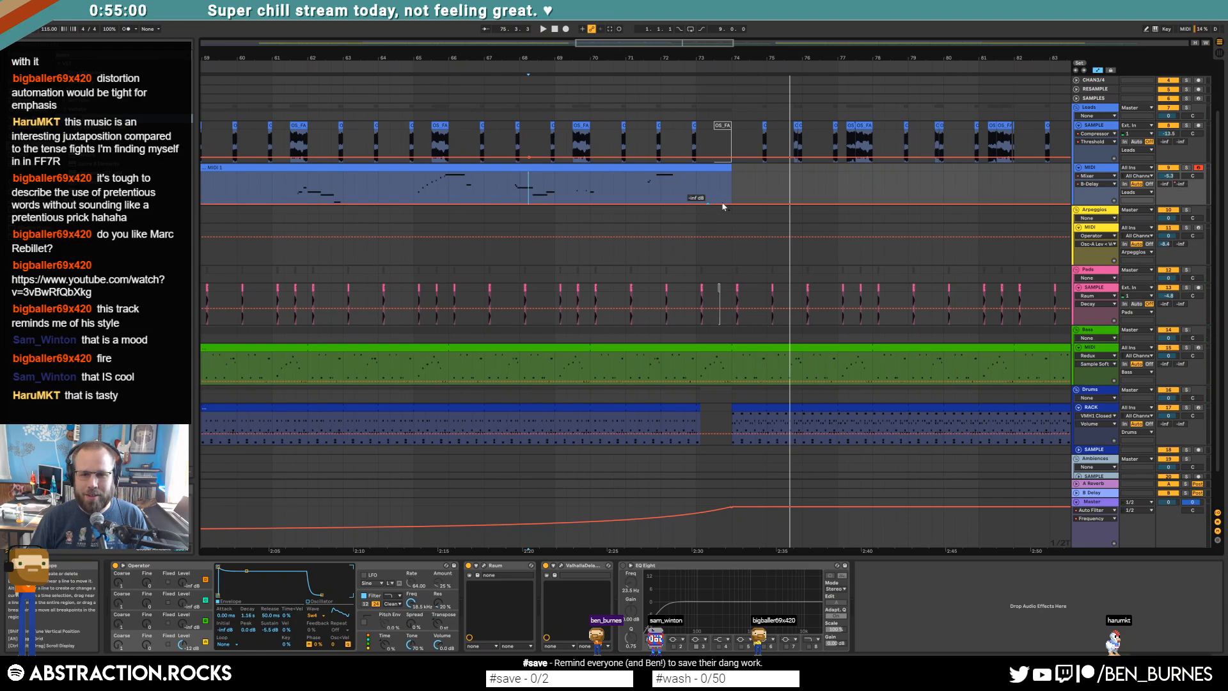
left_click_drag(731, 203, 731, 177)
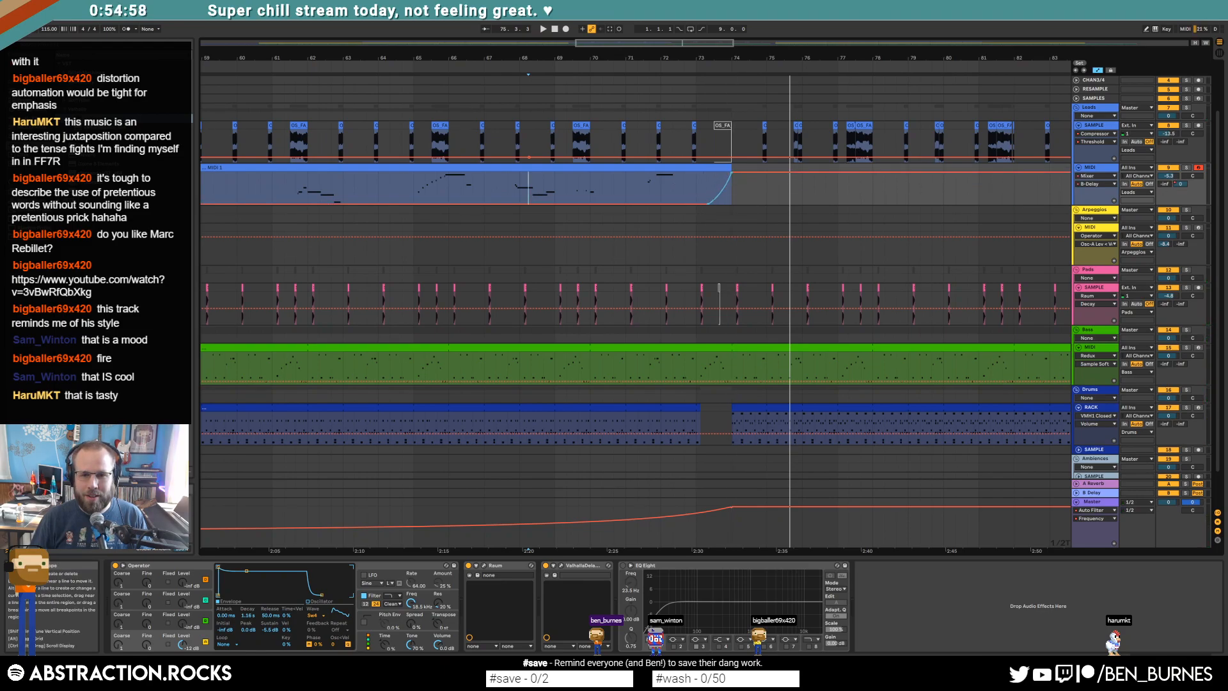
key("space")
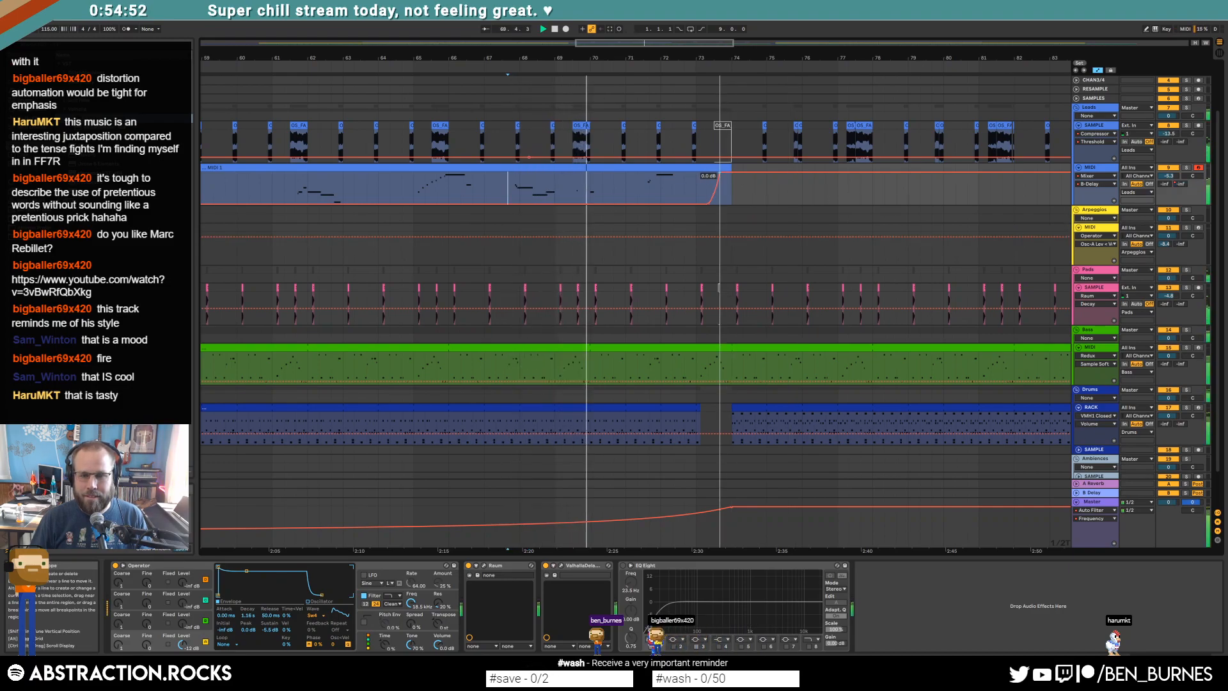
scroll(727, 175, "up", 3)
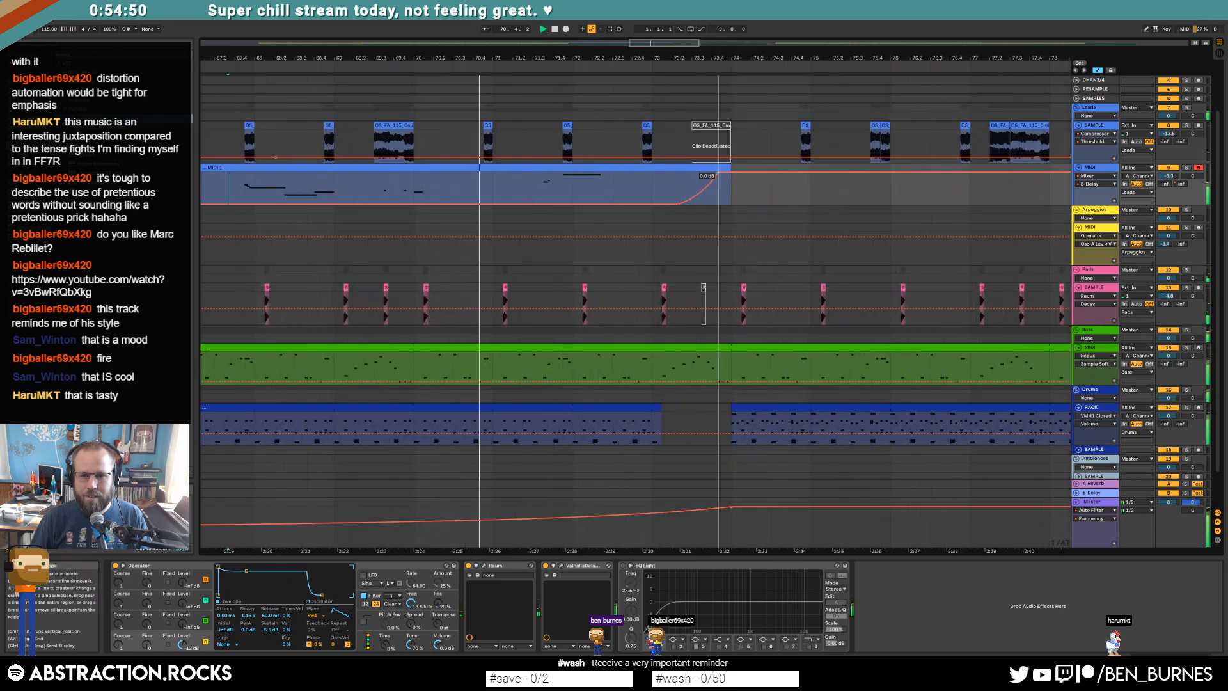
Step: Adjust the feedback of the Delay on the B Delay return track
left_click(1085, 494)
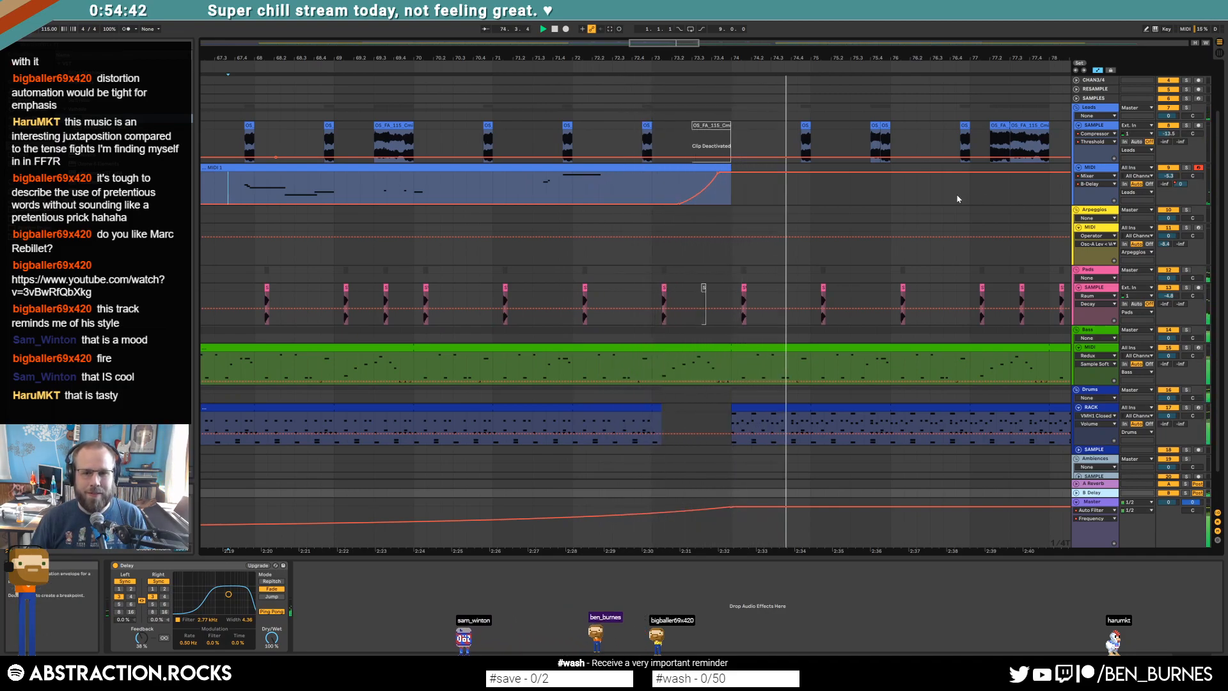
left_click_drag(679, 46, 753, 91)
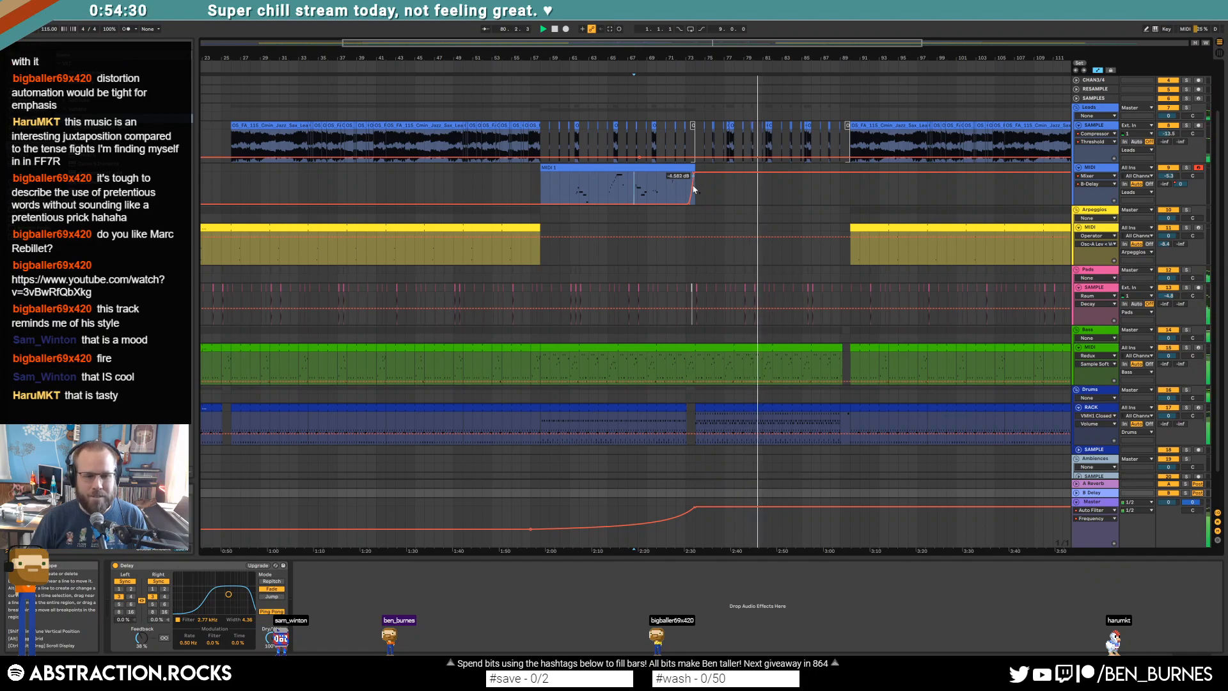
left_click_drag(142, 637, 141, 636)
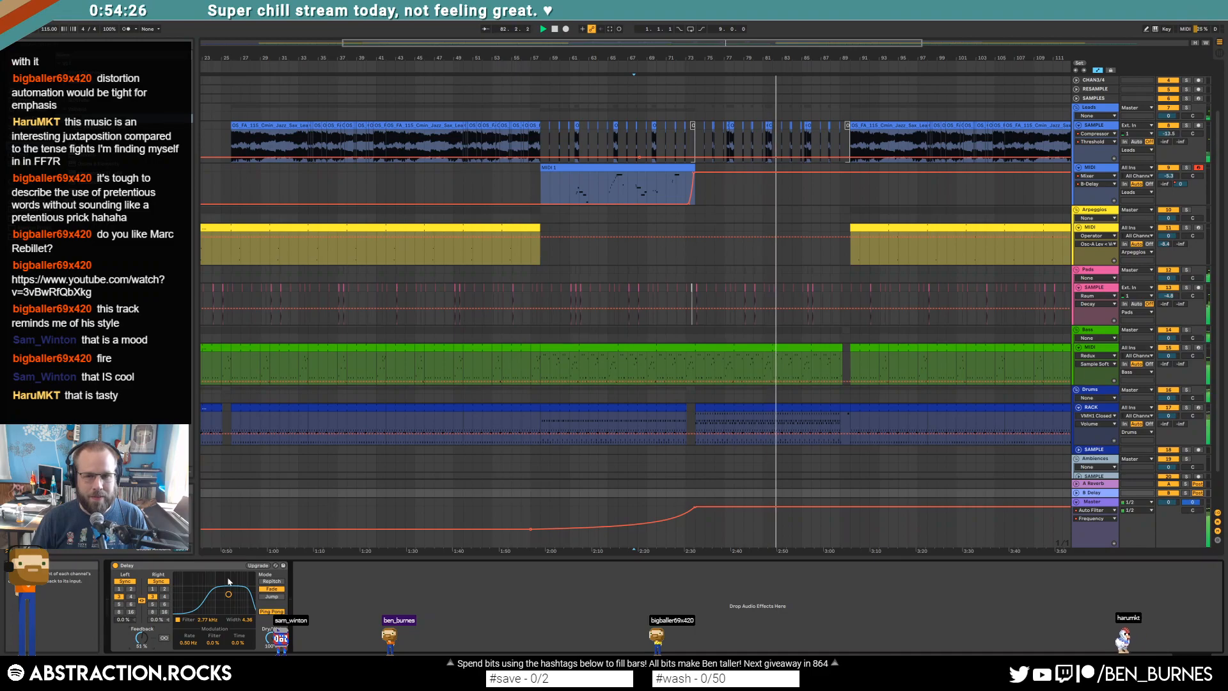
Step: Adjust the upper end handle of the short sax chop ending at bar 82 and listen to the passage through the bridge
scroll(771, 122, "up", 5)
scroll(770, 122, "up", 8)
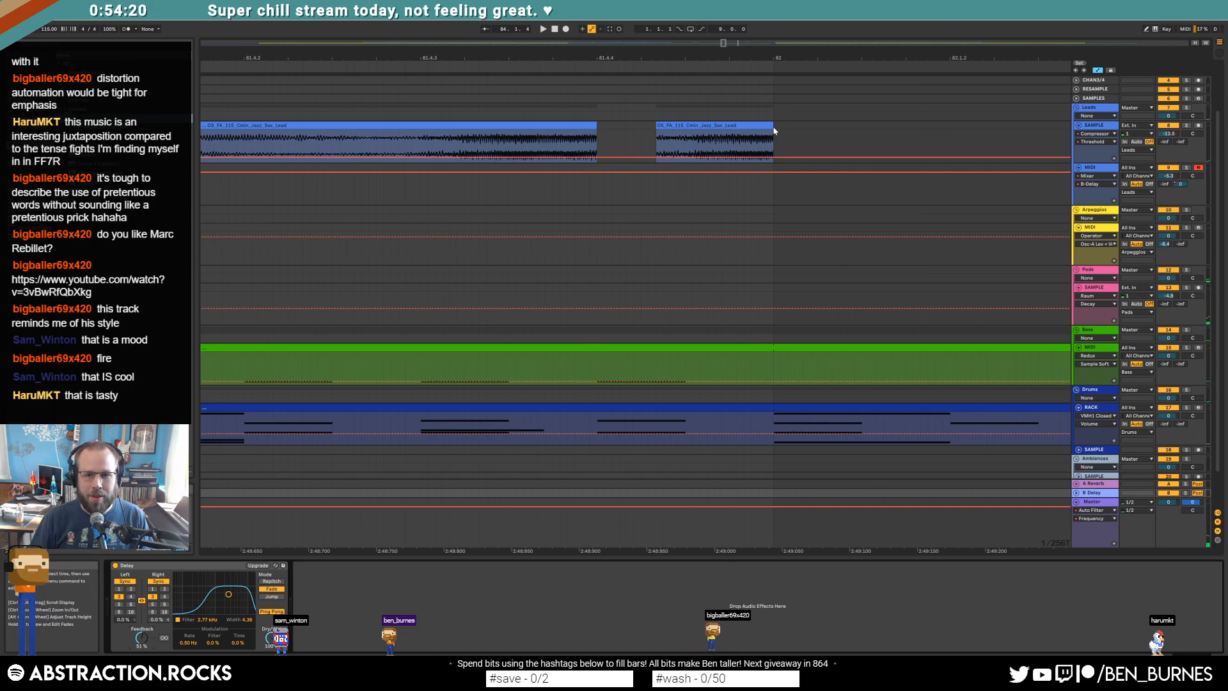
left_click(767, 123)
mouse_move(765, 125)
left_mouse_down()
mouse_move(719, 125)
mouse_move(774, 126)
left_mouse_up()
left_click(333, 144)
key("space")
left_click(339, 140)
key("space")
scroll(793, 140, "down", 10)
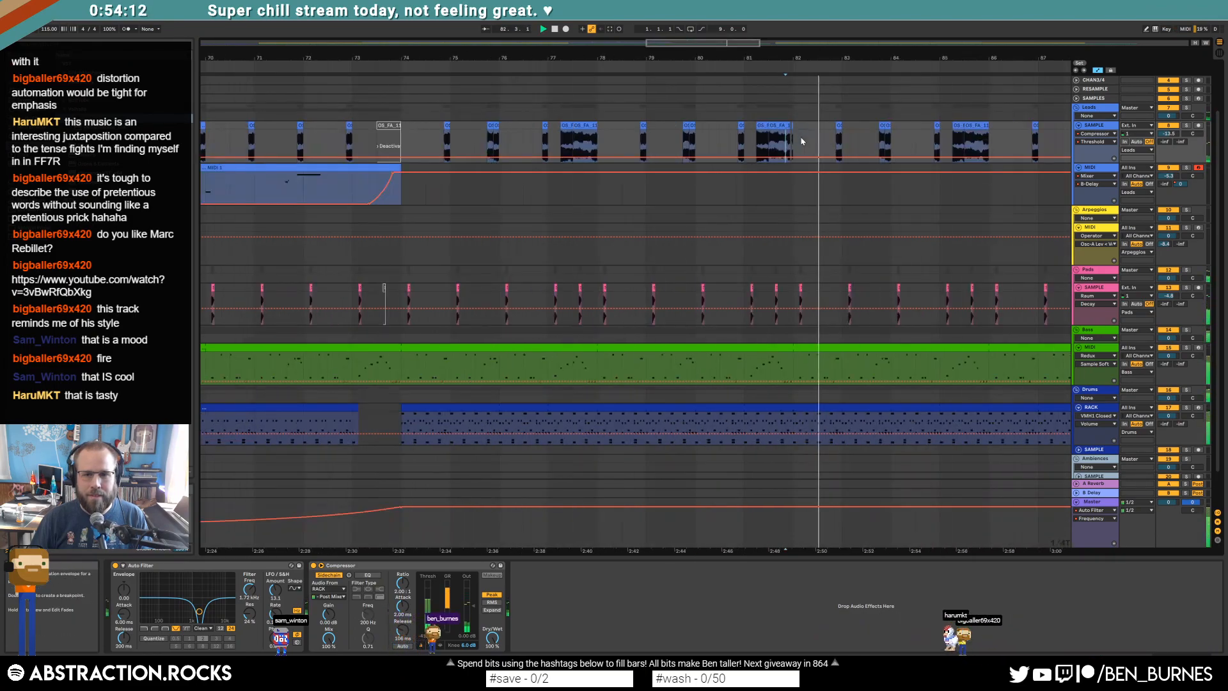
left_click_drag(714, 58, 599, 19)
left_click_drag(770, 44, 770, 26)
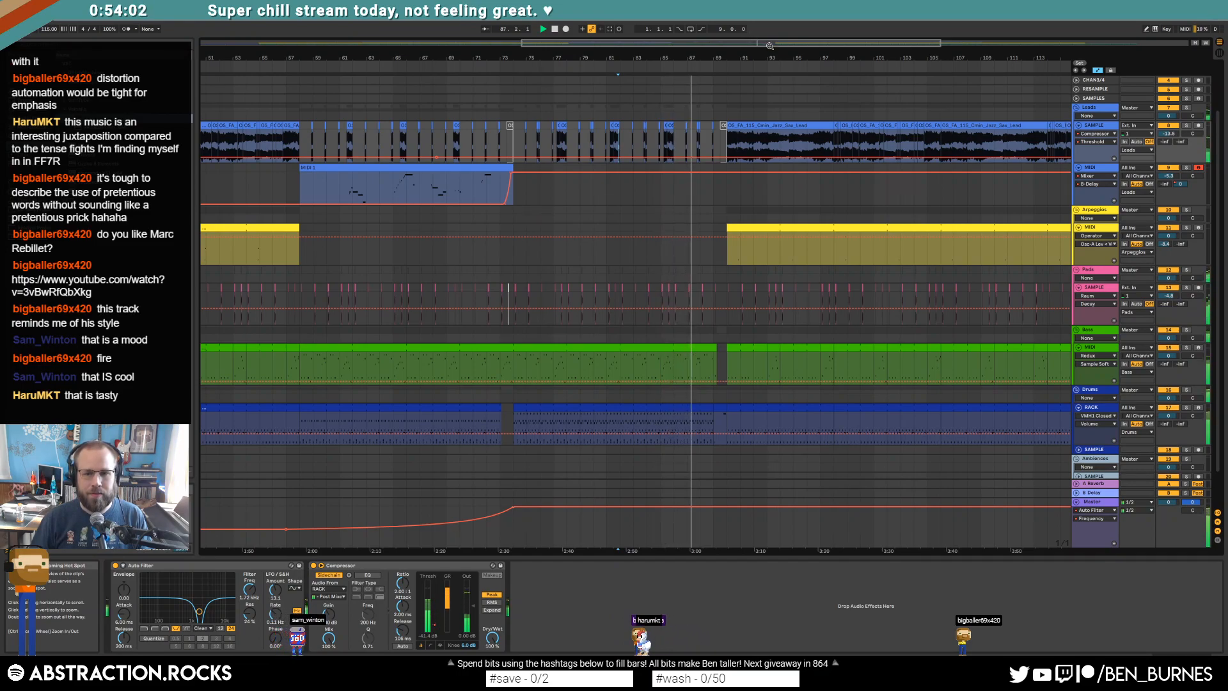
key("space")
left_click_drag(300, 151, 732, 146)
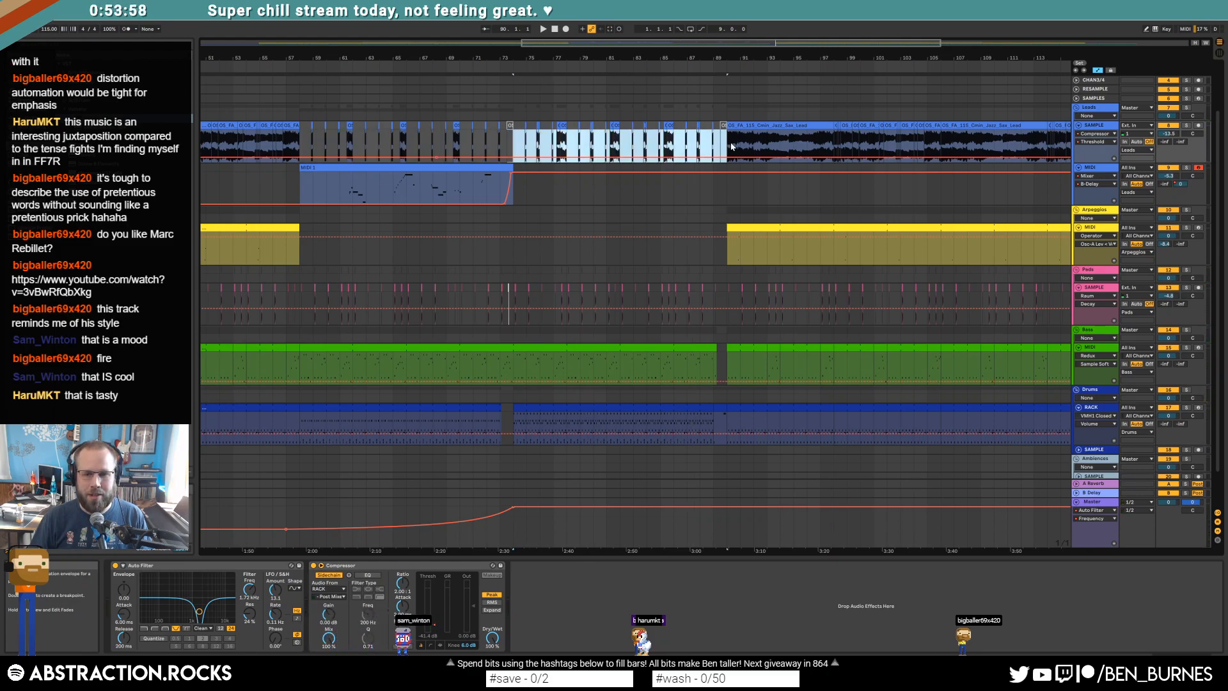
left_click(727, 145)
scroll(1072, 426, "down", 2)
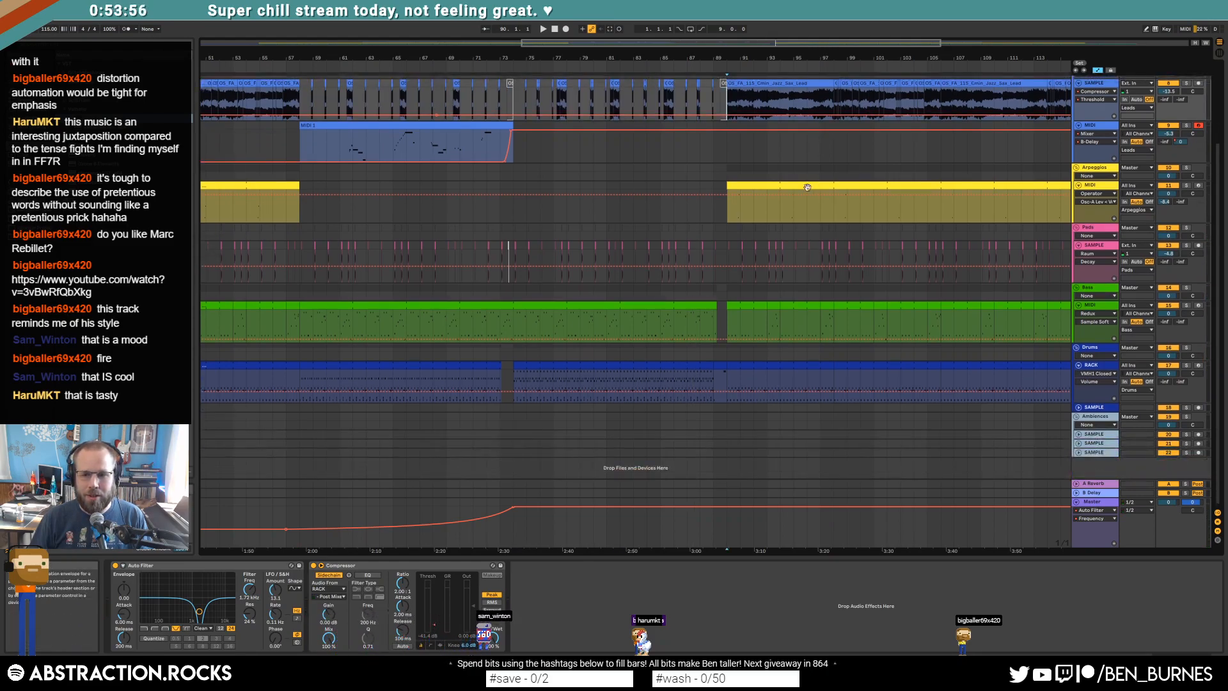
left_click(679, 392)
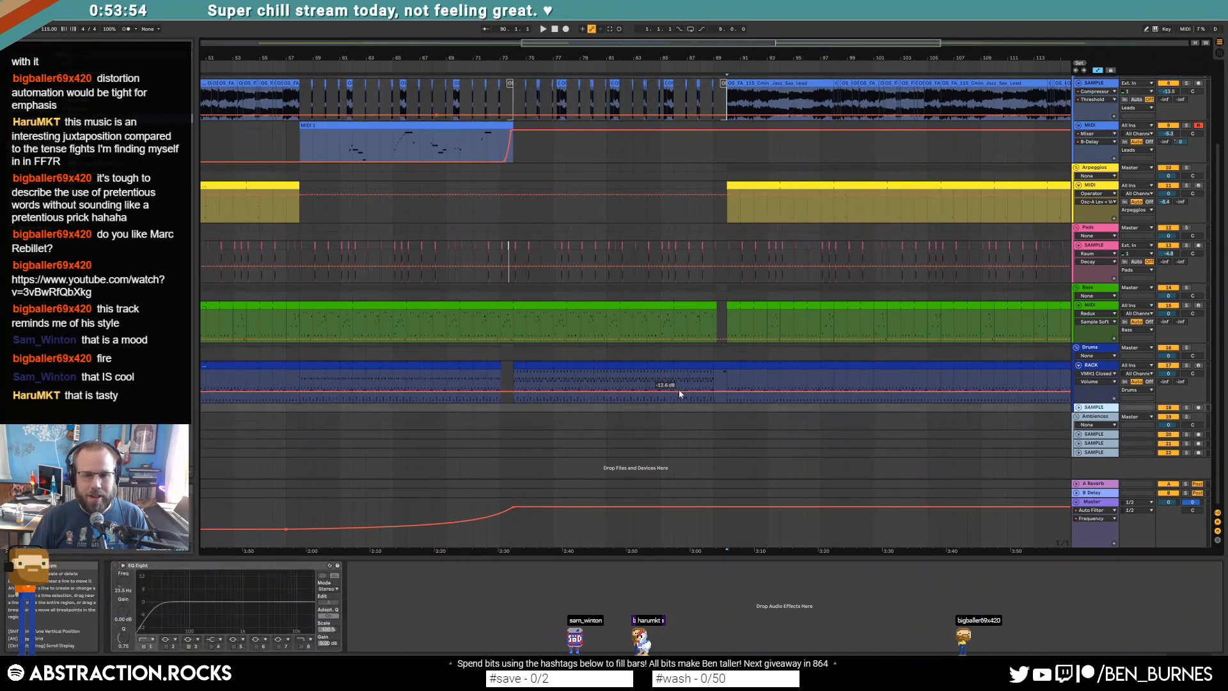
left_click(40, 252)
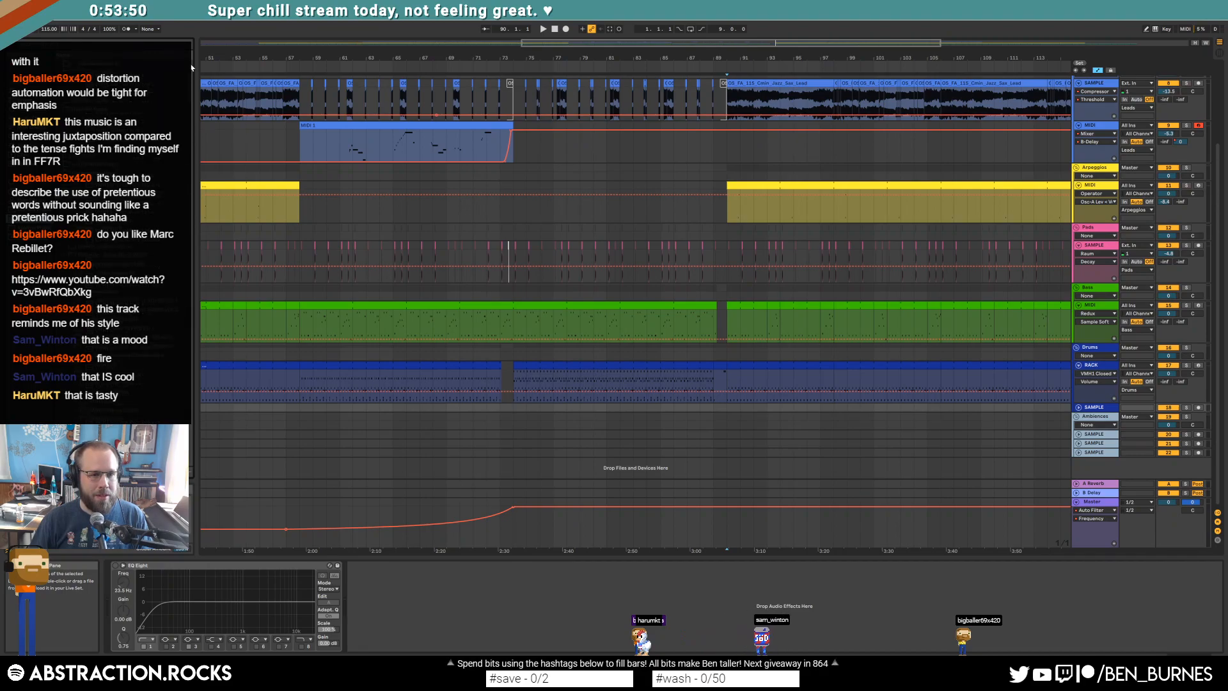
Step: Separate bars 86 to 89 of the drum RACK track into their own clip and open its notes
left_click(706, 366)
scroll(706, 373, "up", 2)
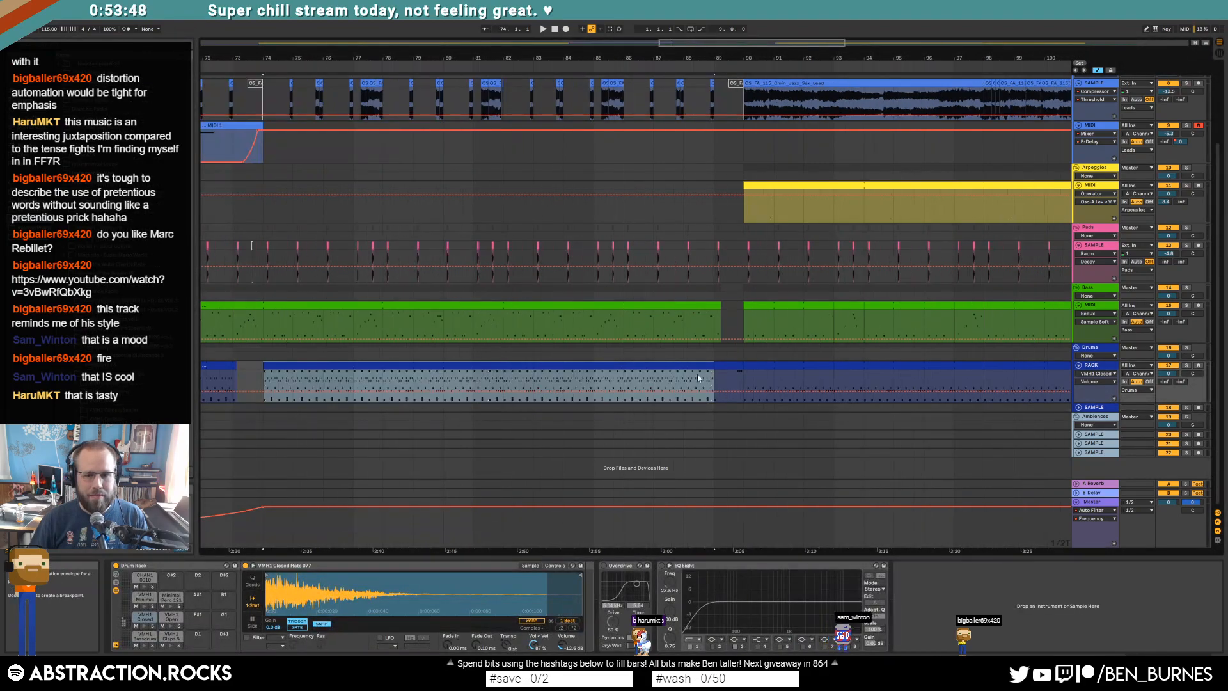
left_click_drag(627, 384, 721, 376)
key("a")
left_click(710, 375)
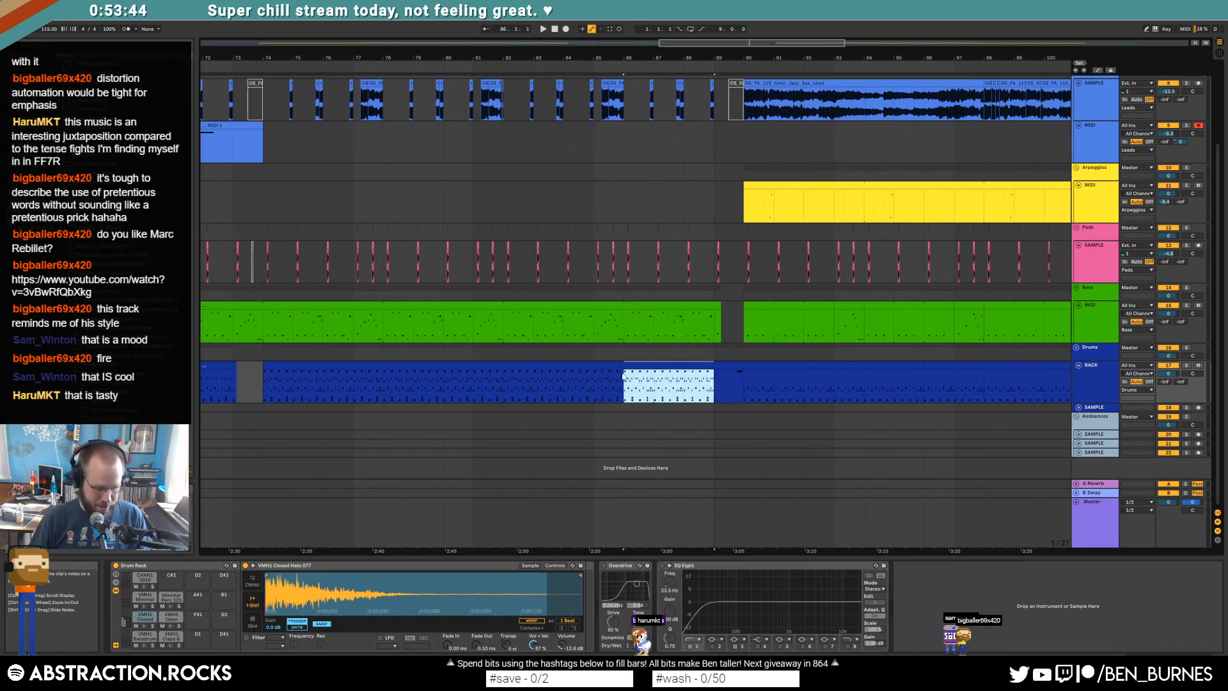
double_click(653, 364)
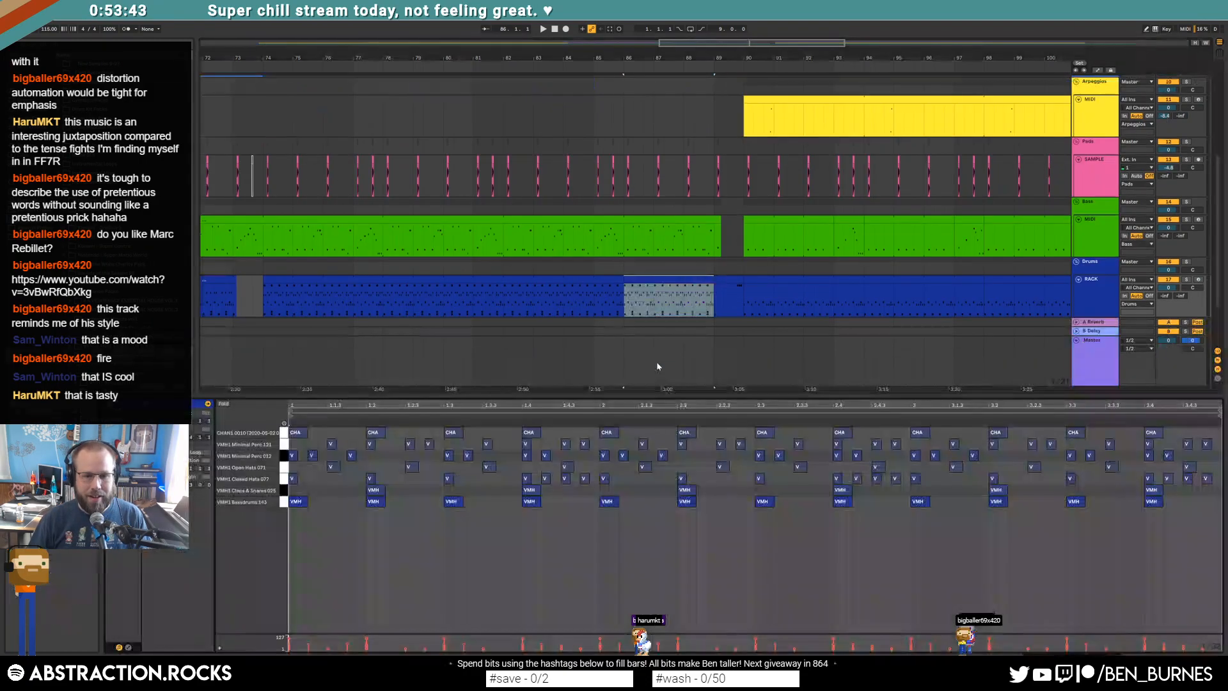
Step: Reopen the three-bar drum clip and place a sixteenth-long Roland808 note on every beat of its first bar and the second bar's downbeat
left_click(422, 588)
key("shift+Tab")
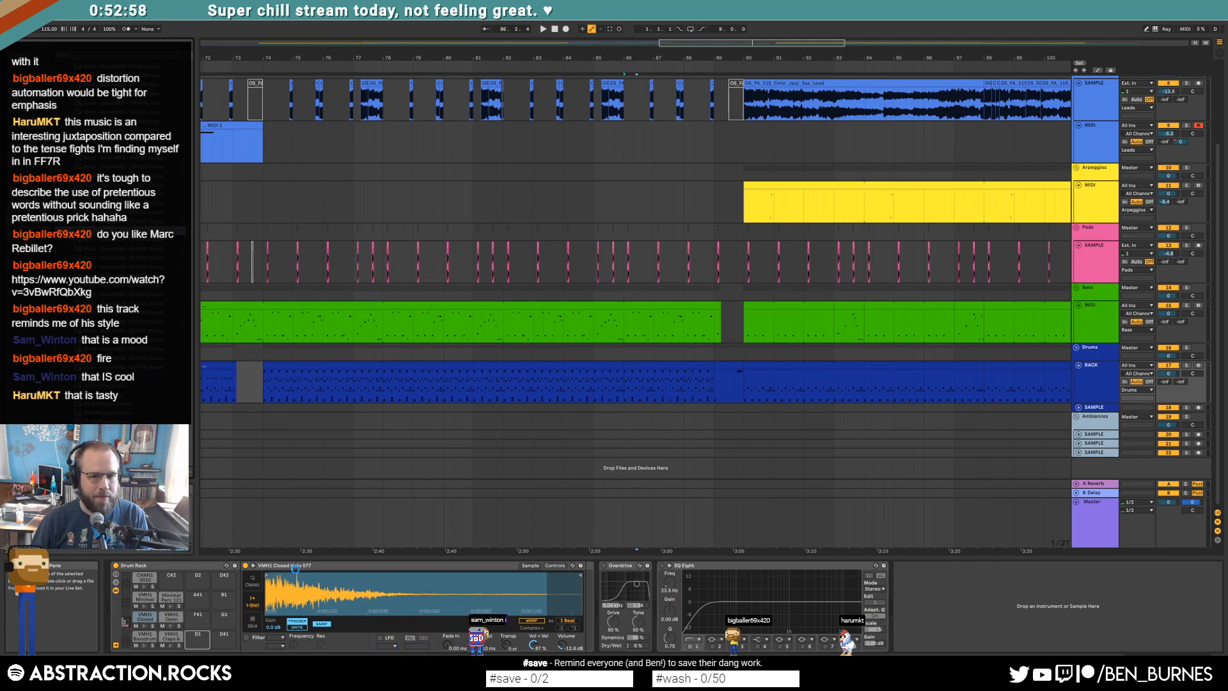
double_click(652, 365)
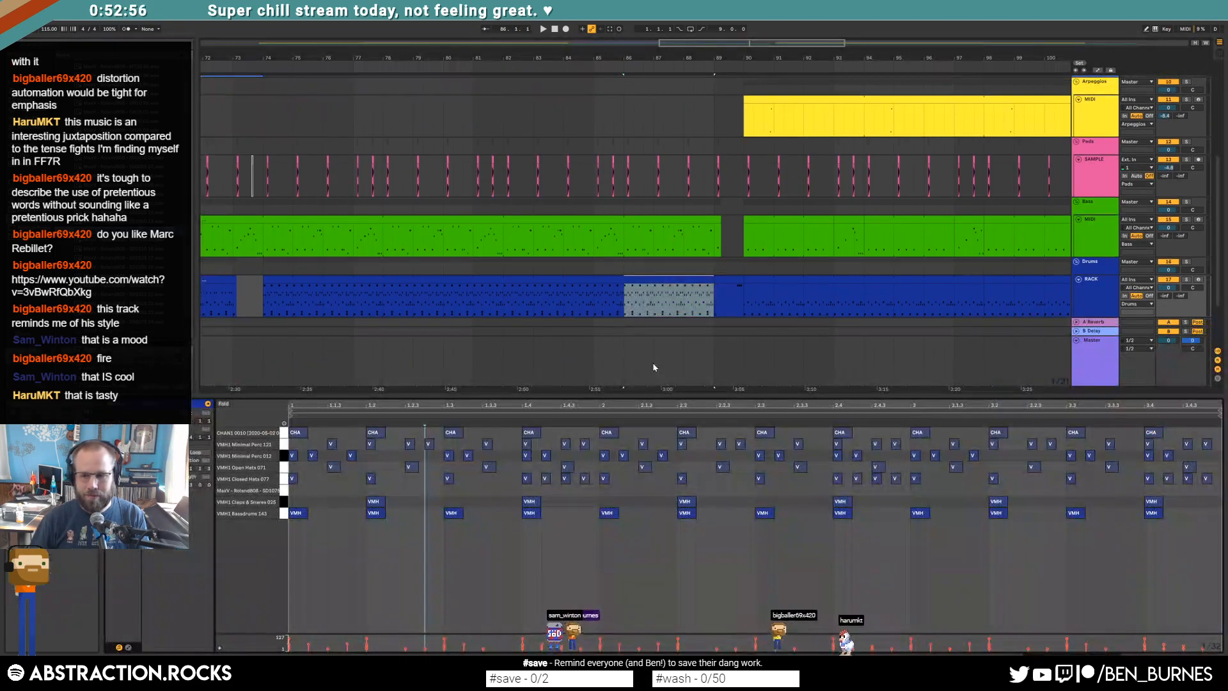
double_click(296, 491)
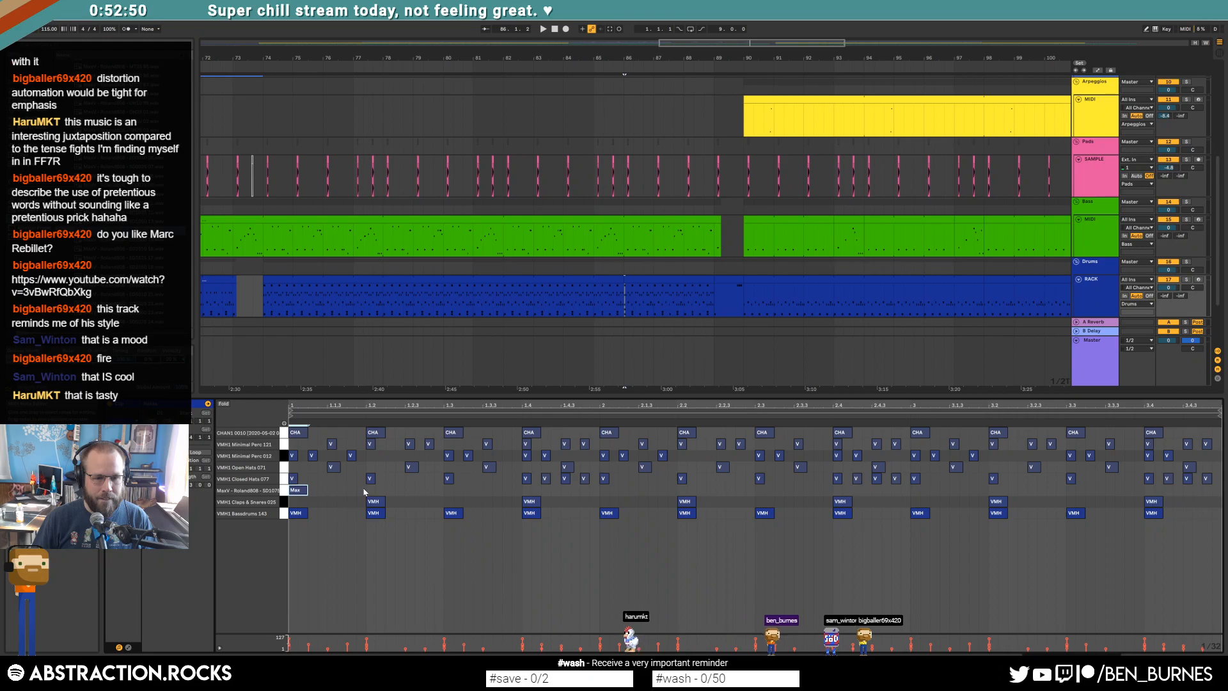
key("ctrl+d")
key("ctrl+d")
key("ctrl+d")
key("ctrl+d")
Step: Fill the clip's second bar with continuous sixteenth notes on the Roland808 row
left_click(623, 495)
key("ctrl+d")
key("ctrl+d")
key("ctrl+d")
key("ctrl+d")
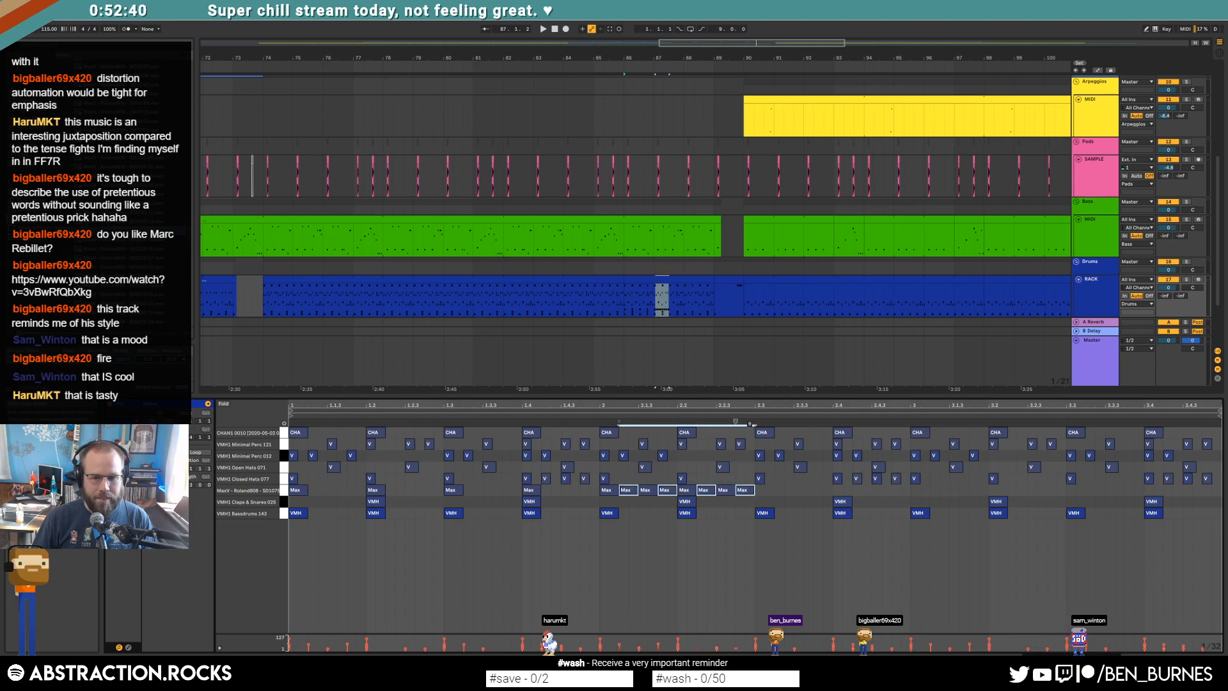
left_click_drag(596, 493, 747, 497)
key("ctrl+d")
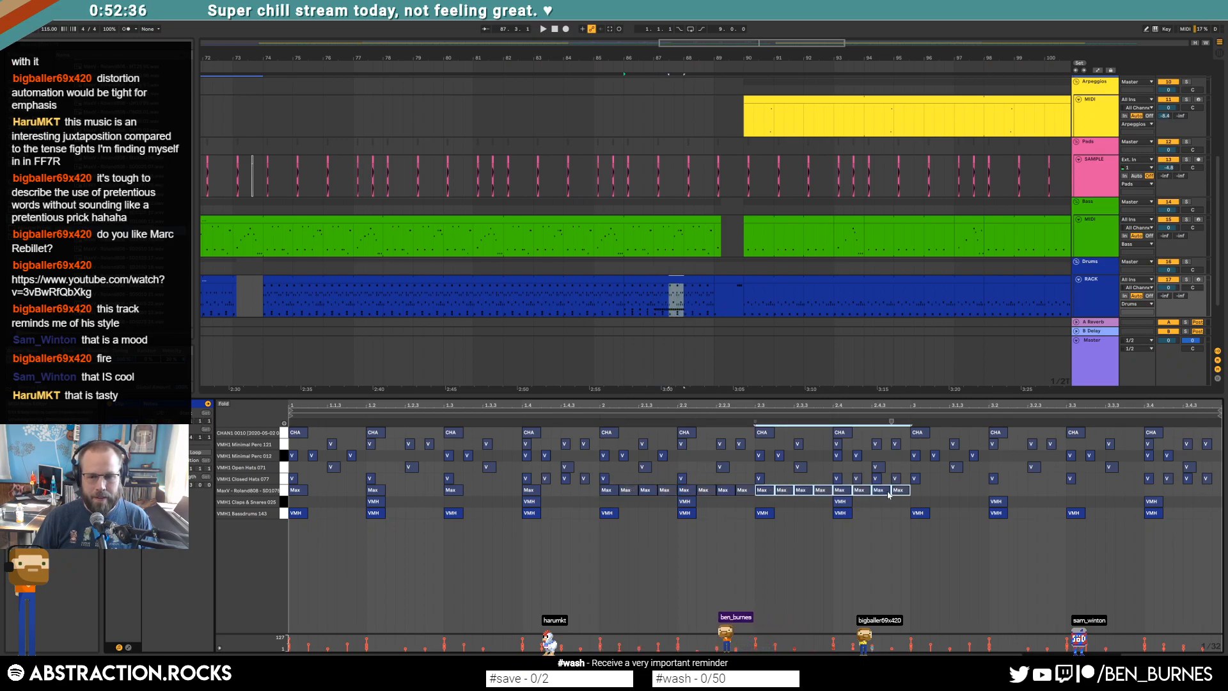
Step: Fill the clip's third bar with Roland808 groups of three 1/32 notes, one group per eighth, and play the buildup
left_click(914, 491)
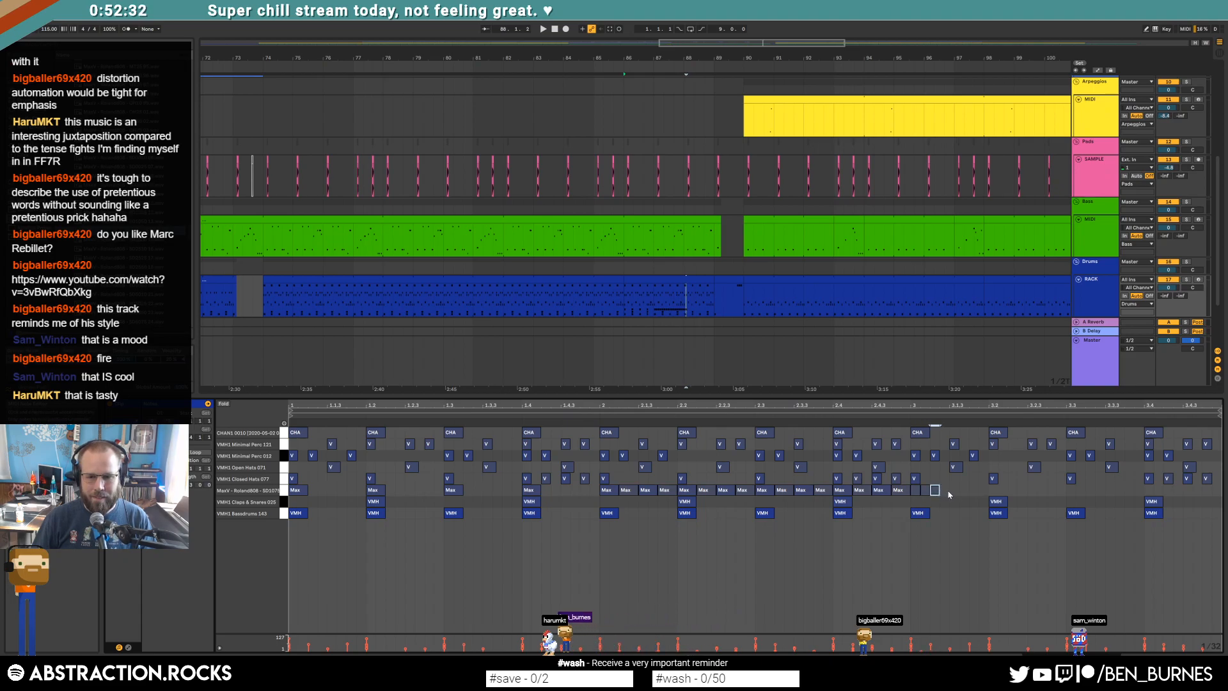
key("ctrl+d")
key("ctrl+d")
key("ctrl+d")
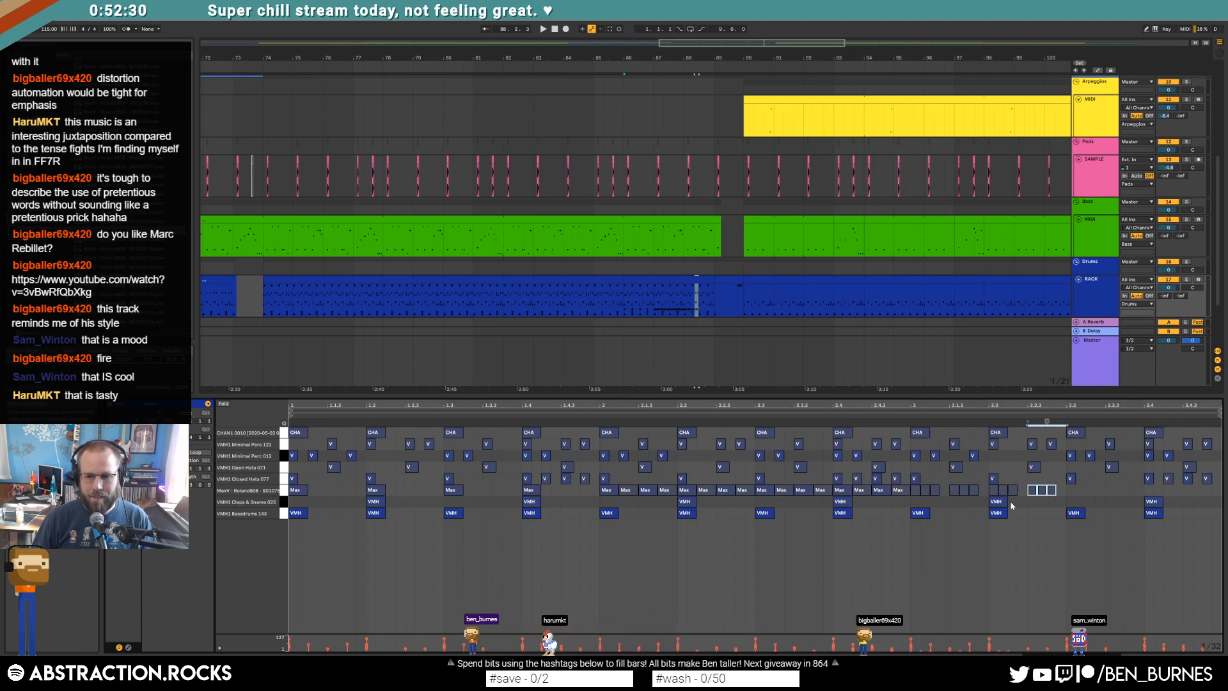
key("ctrl+d")
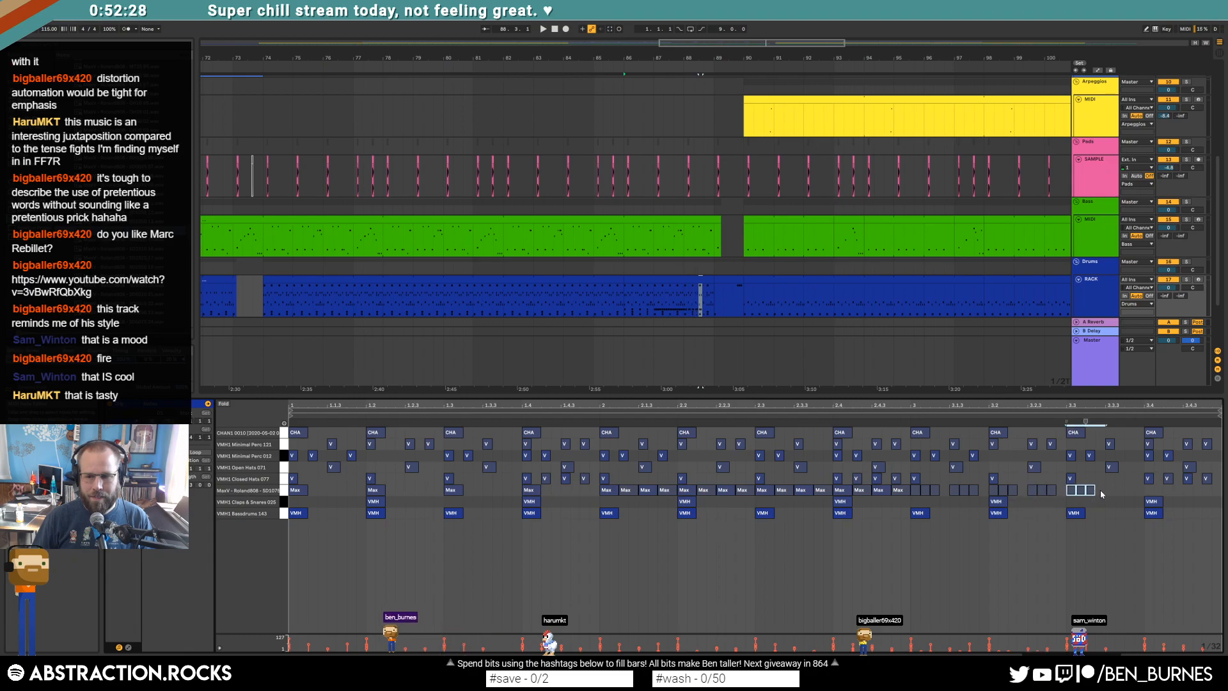
left_click(1104, 491)
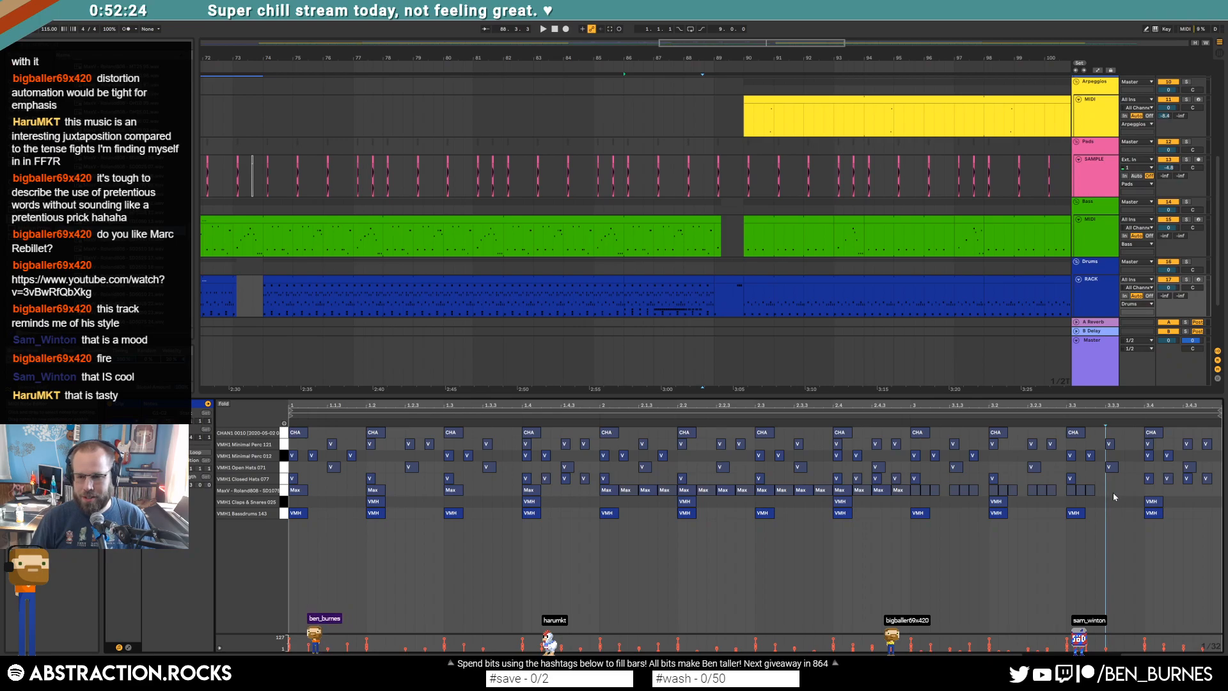
left_click_drag(1104, 490, 915, 491)
key("ctrl+d")
key("space")
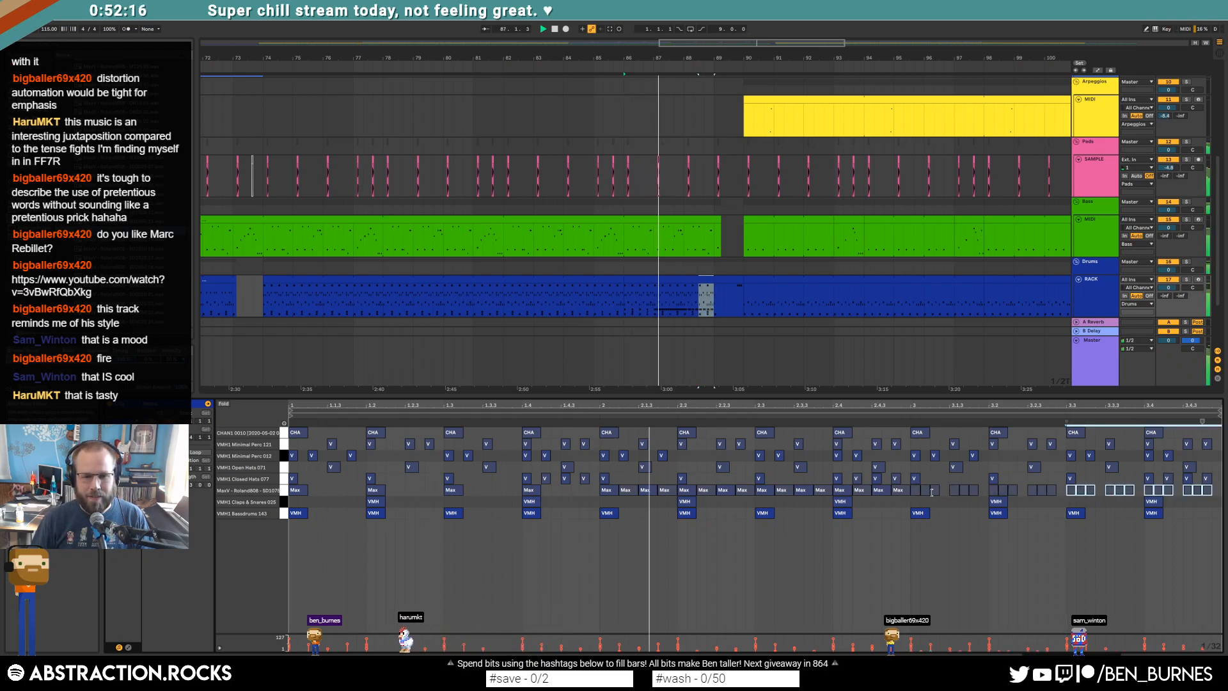
left_click(977, 534)
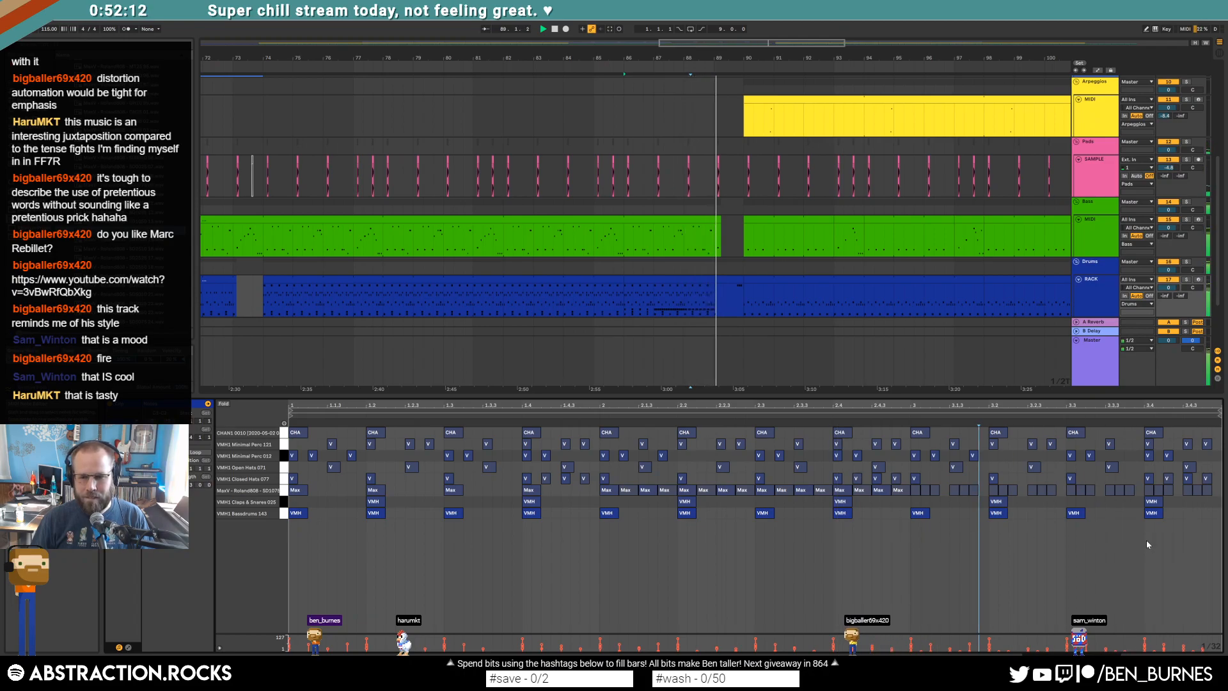
Step: Add a Roland808 note at the start of the one-bar drum clip at bar 89
left_click(729, 279)
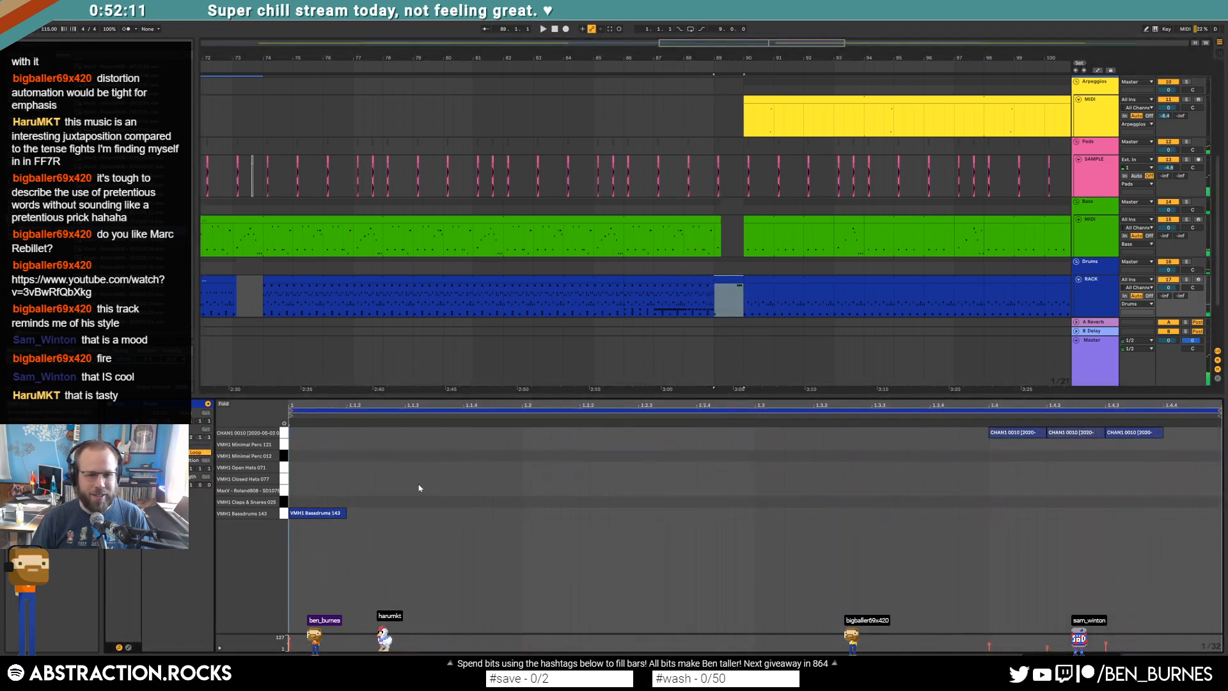
double_click(291, 494)
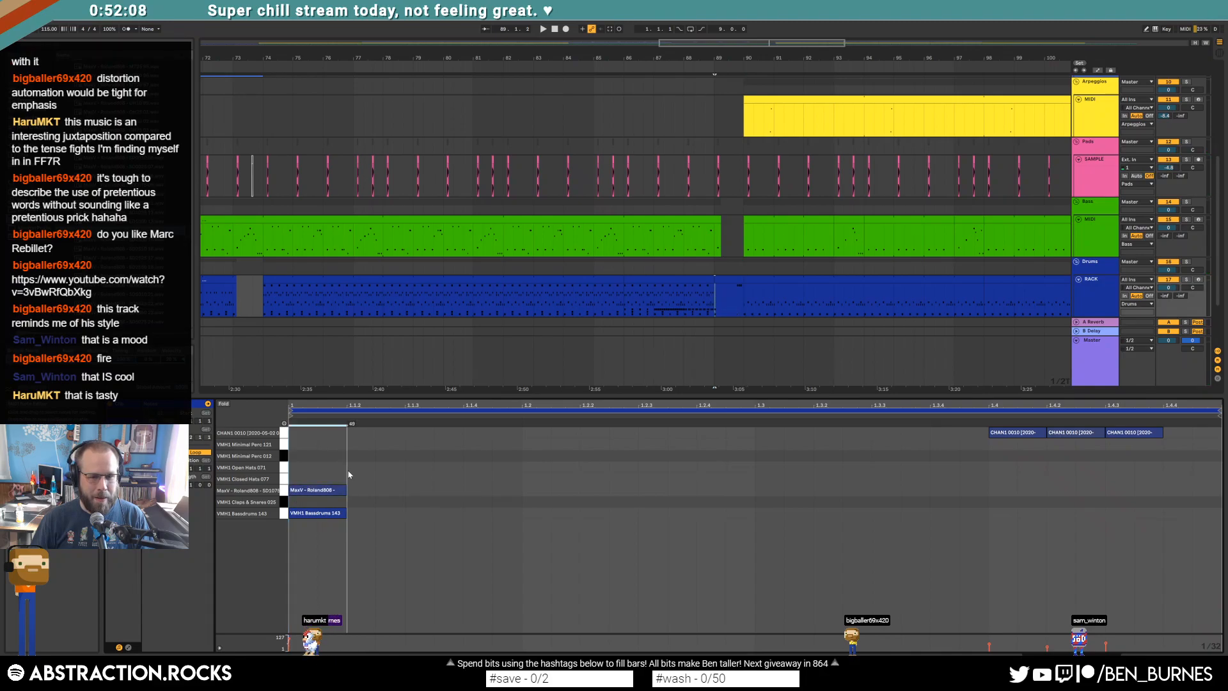
Step: Adjust the 1/32 Roland808 notes in the third bar of the three-bar drum clip and play the buildup
left_click(688, 282)
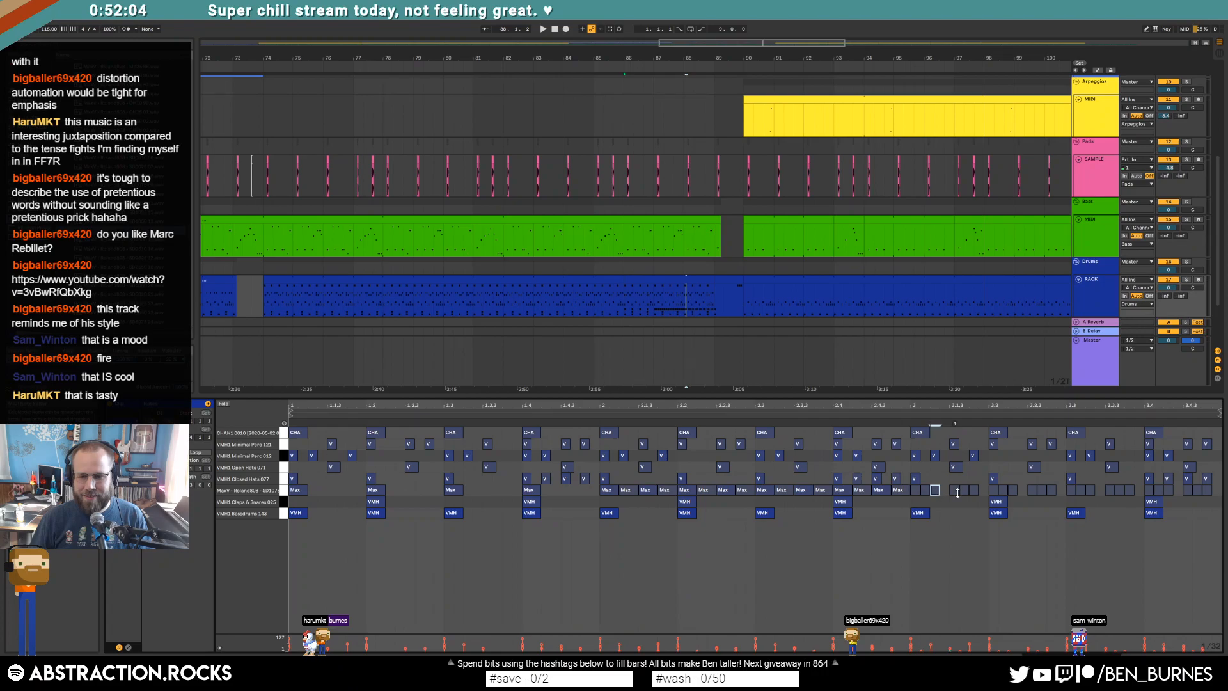
key("space")
key("space")
left_click_drag(948, 489, 919, 497)
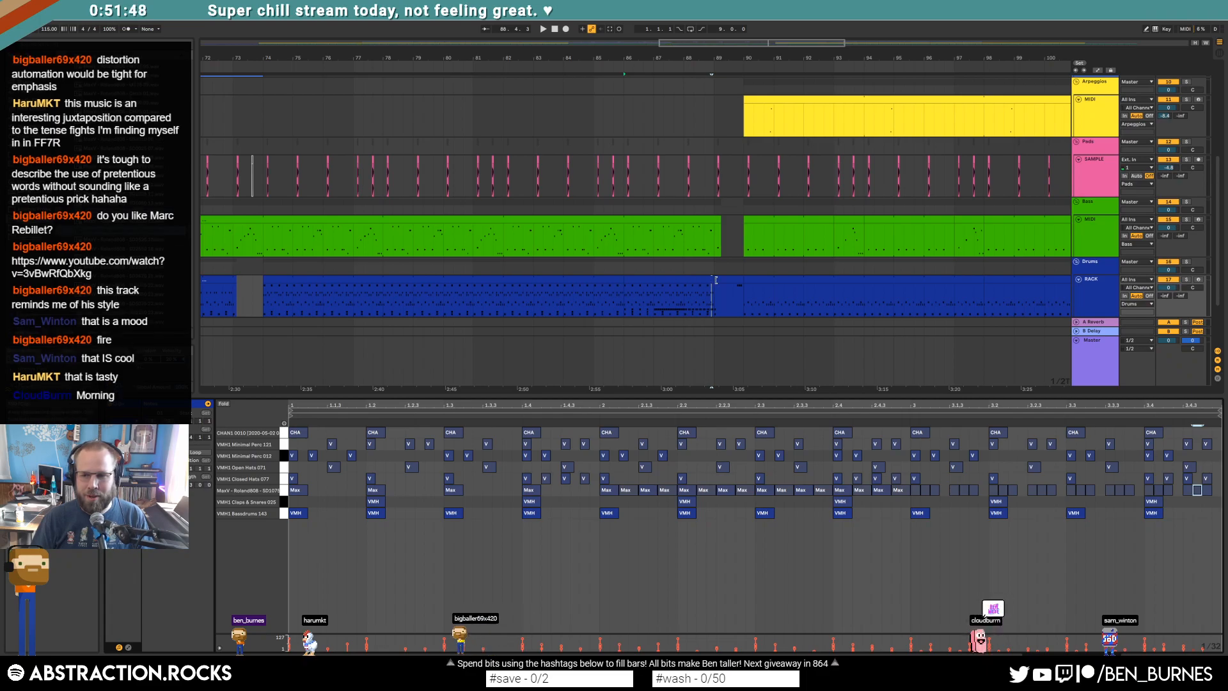
left_click(652, 276)
key("space")
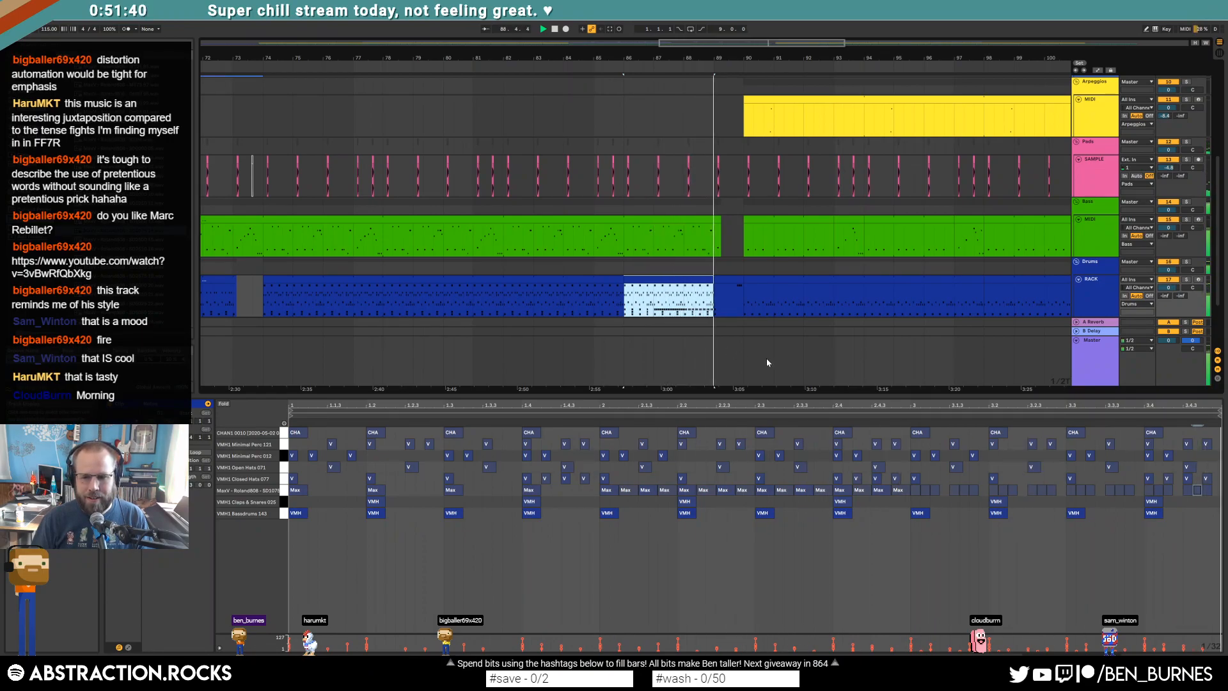
key("space")
Step: Find the ride2_OH_MP_S sample and load it onto a free pad of the drum rack
left_click(763, 280)
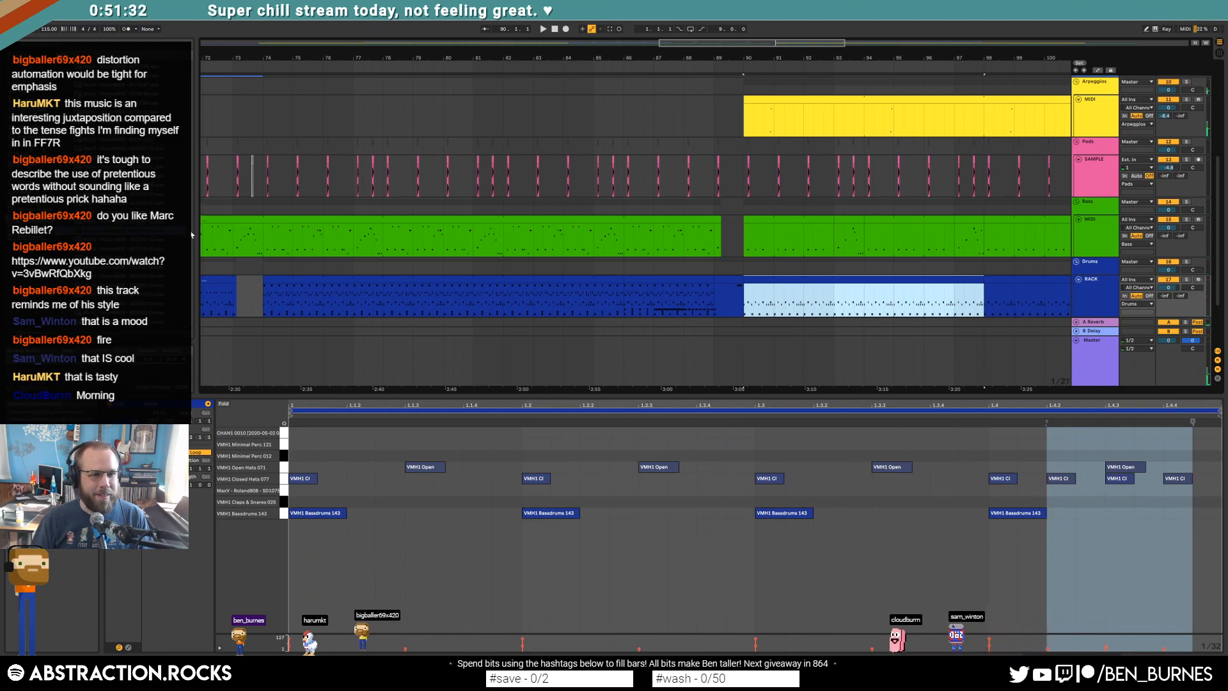
key("ctrl+f")
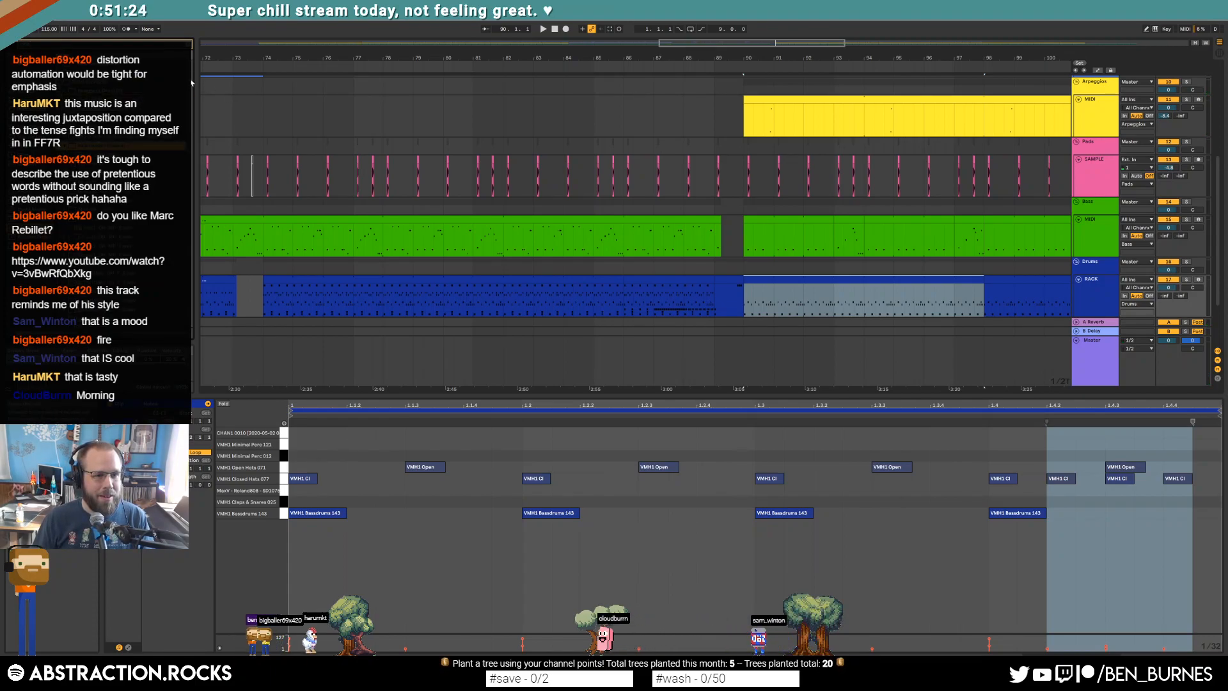
key("shift+Tab")
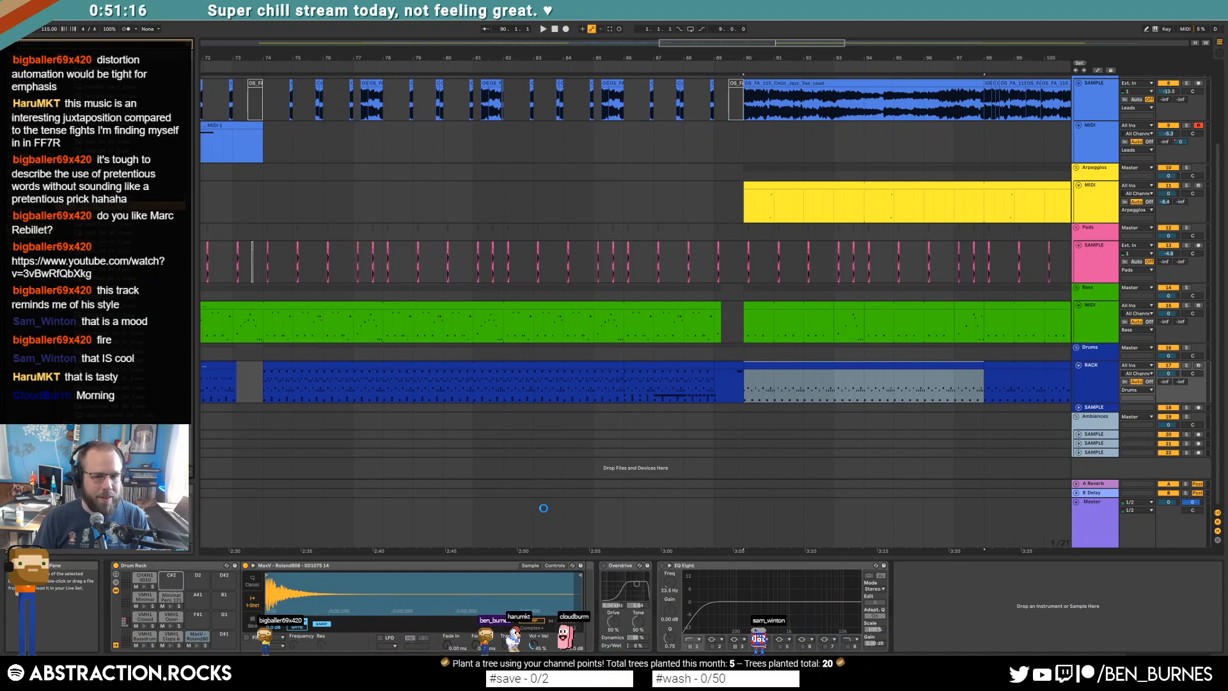
Step: Place a quarter-long ride2_OH_MP_S note on every beat of the drum clip starting at bar 90 and play it with the track
double_click(794, 365)
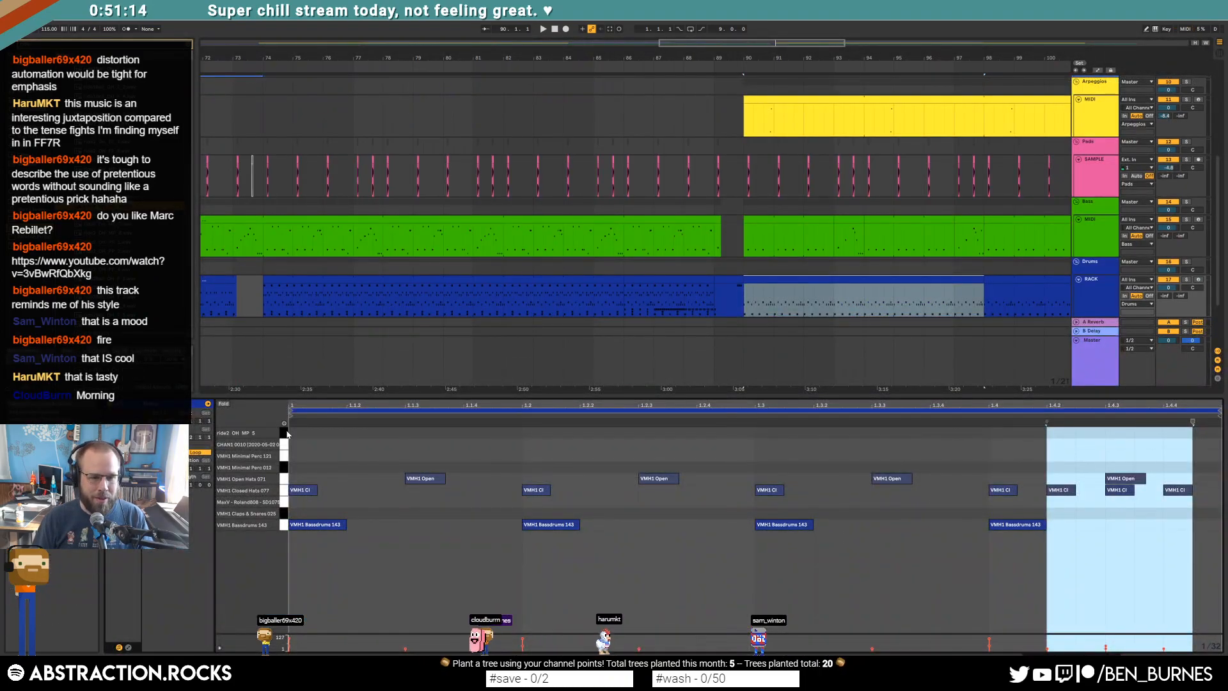
left_click_drag(292, 434, 502, 432)
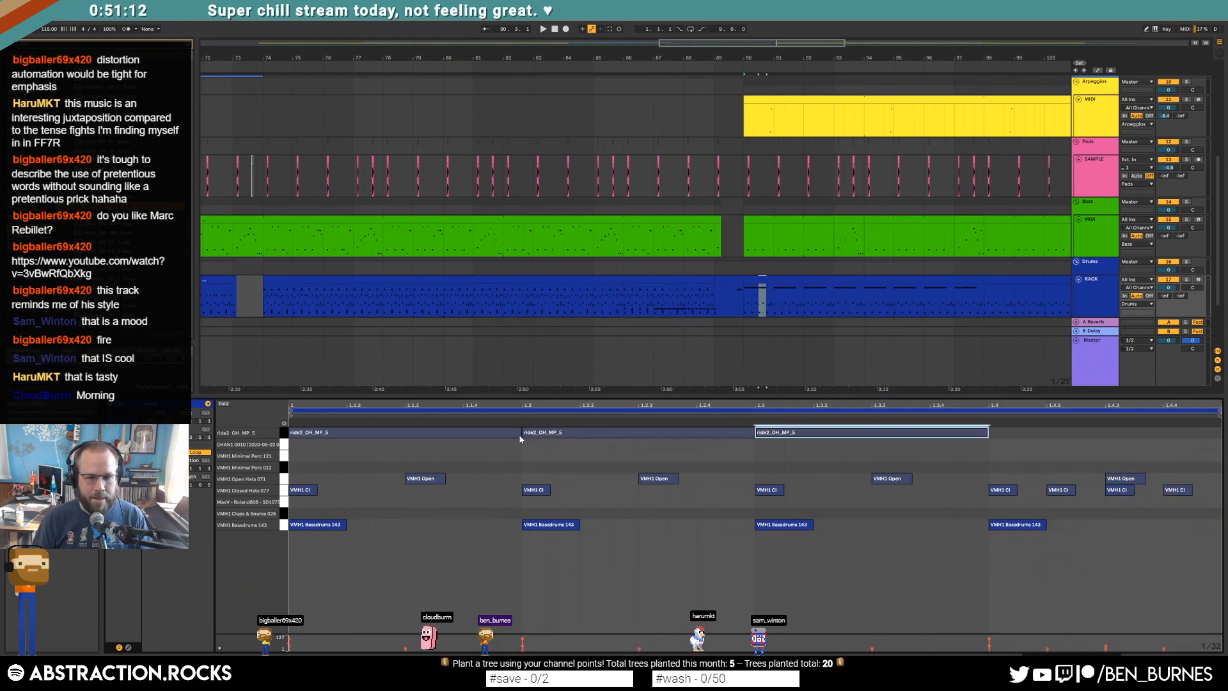
key("shift+Tab")
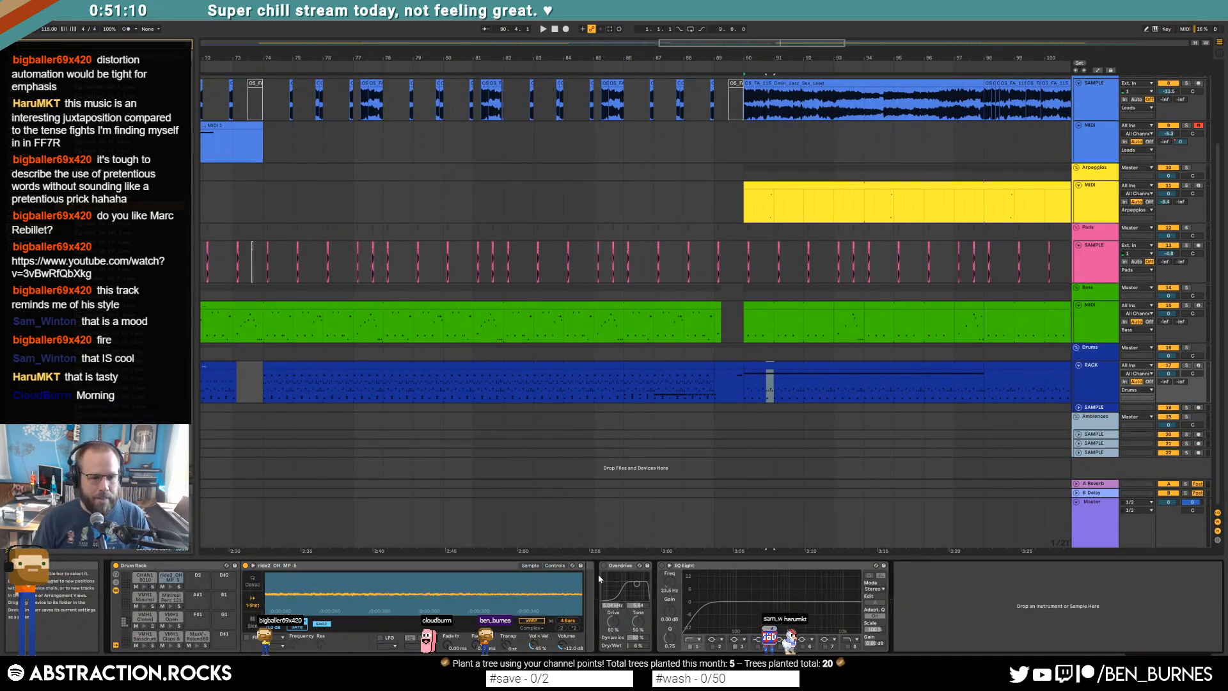
left_click_drag(581, 600, 578, 611)
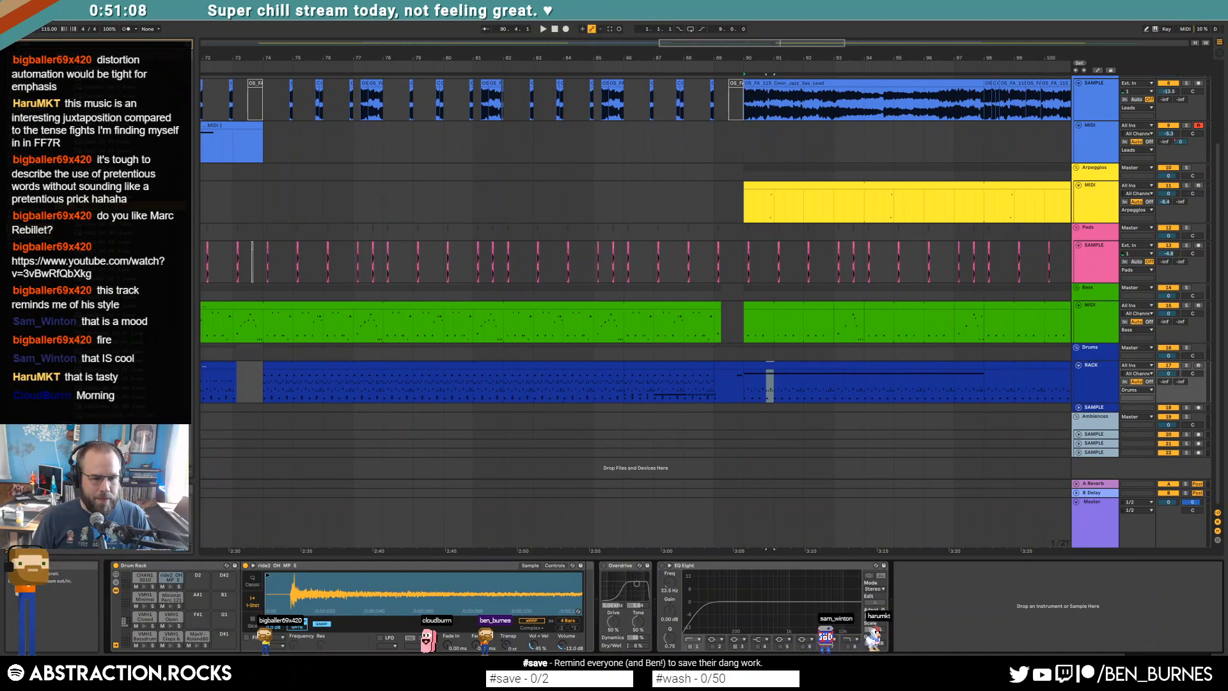
key("space")
double_click(786, 368)
left_click(284, 433)
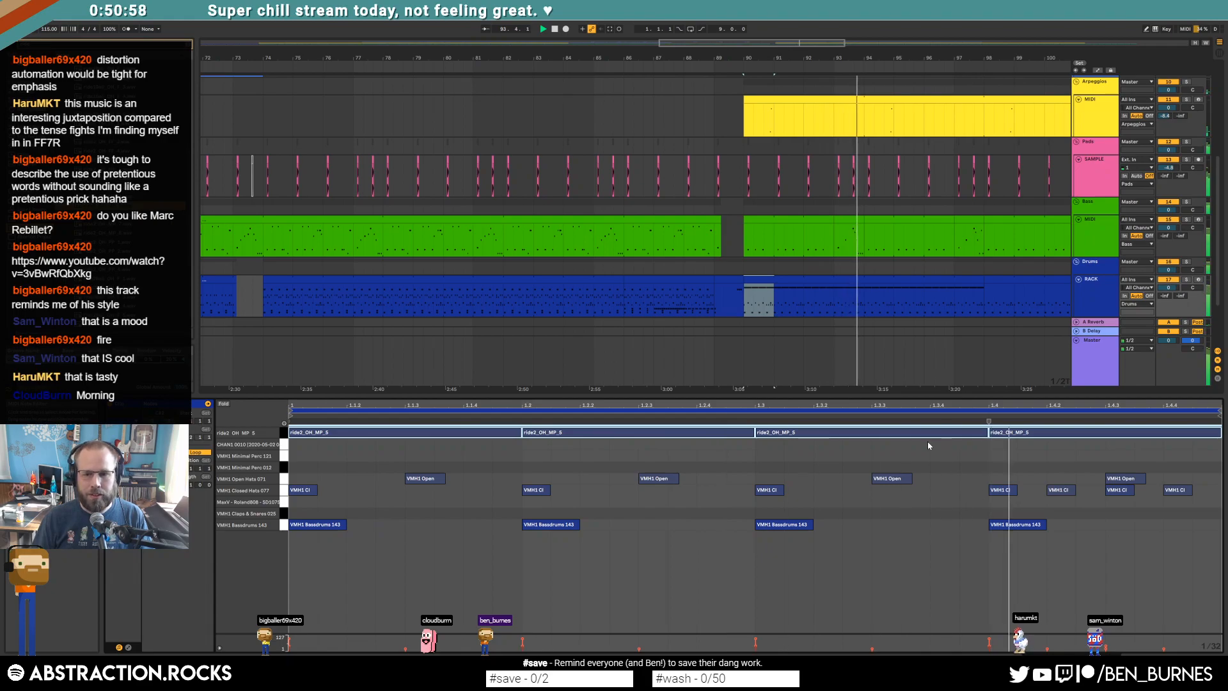
Step: Consolidate the drums from bar 90 into a four-bar clip and replace its last two ride notes with offbeat eighths
left_click_drag(863, 304, 743, 301)
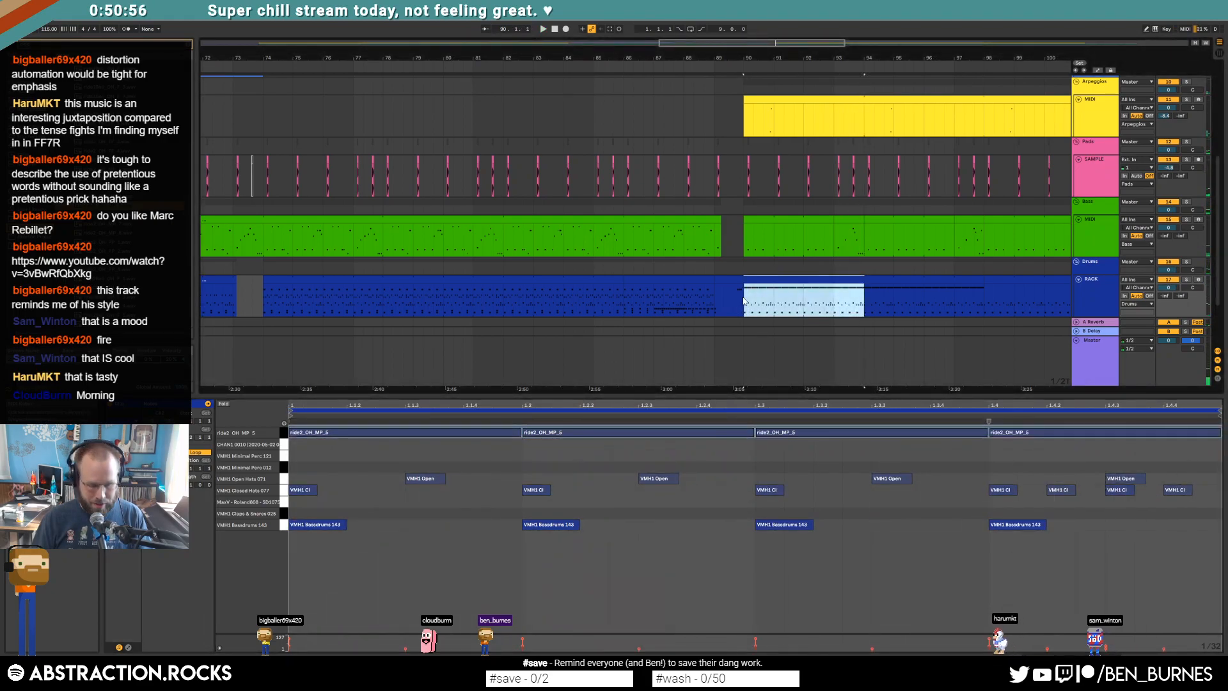
left_click_drag(1130, 452, 1213, 431)
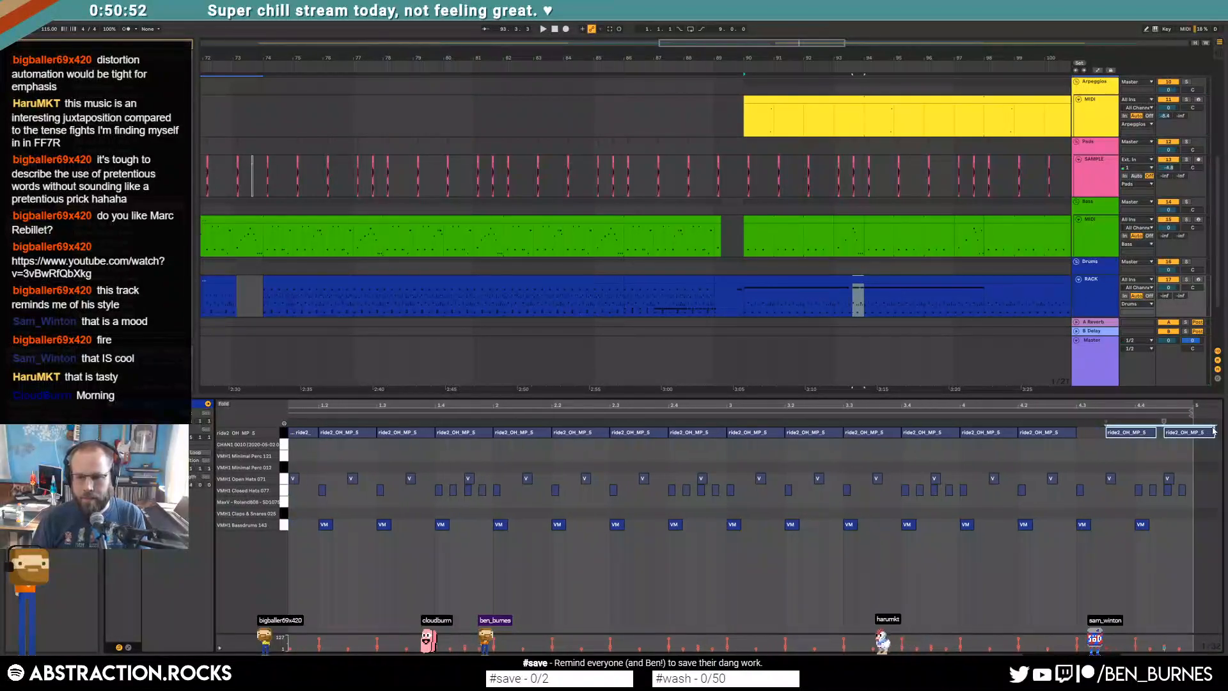
left_click(854, 279)
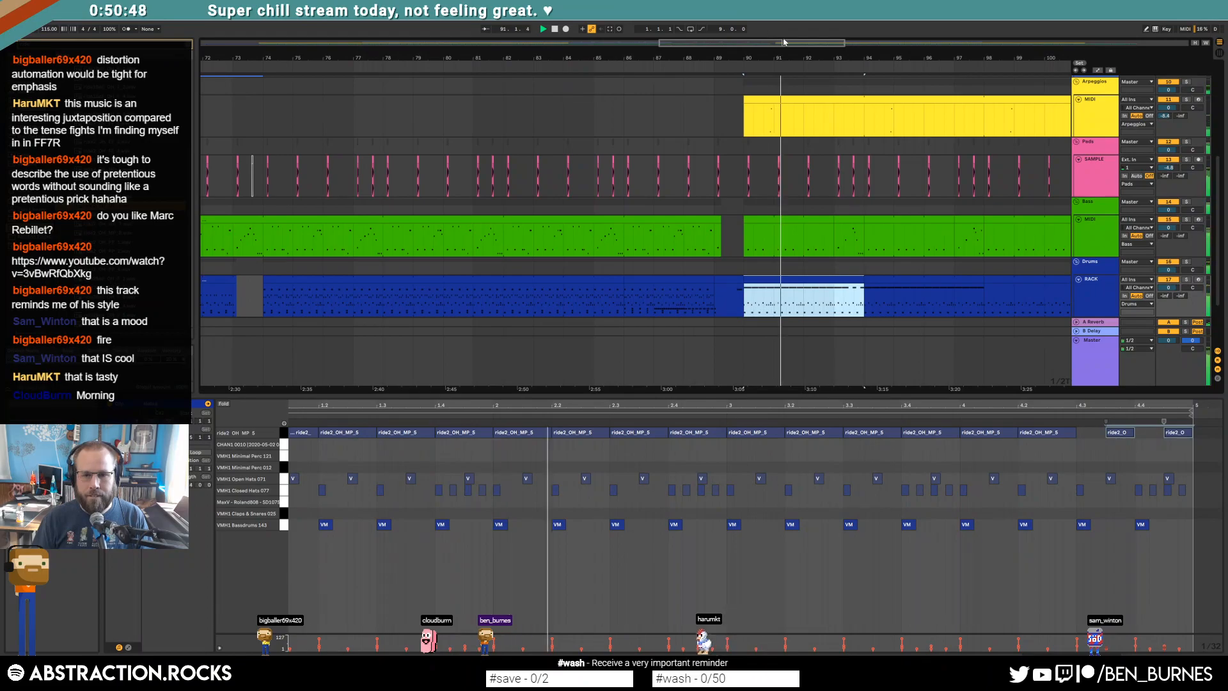
Step: Repeat the four-bar drum clip from bar 94 to the end of the second arpeggio clip
scroll(762, 238, "down", 2)
left_click_drag(725, 238, 521, 238)
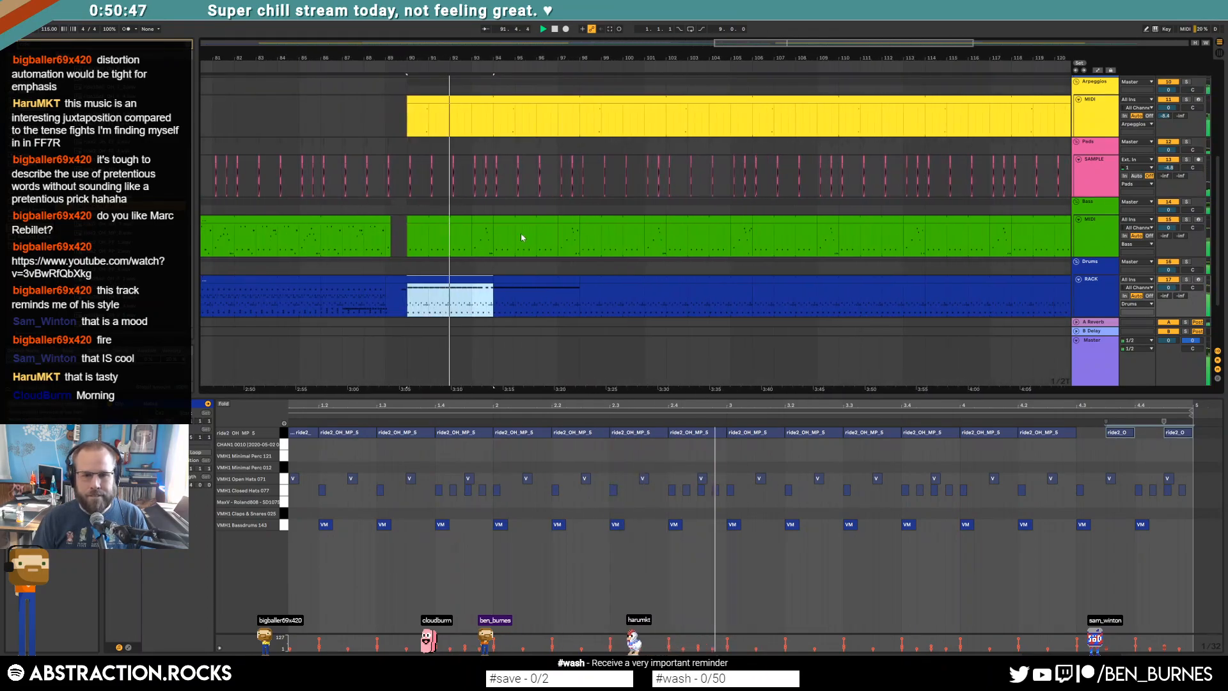
left_click(485, 276)
left_click(487, 279)
left_click(198, 452)
left_click_drag(491, 282, 946, 292)
left_click_drag(795, 47, 784, 9)
left_click_drag(766, 279, 946, 281)
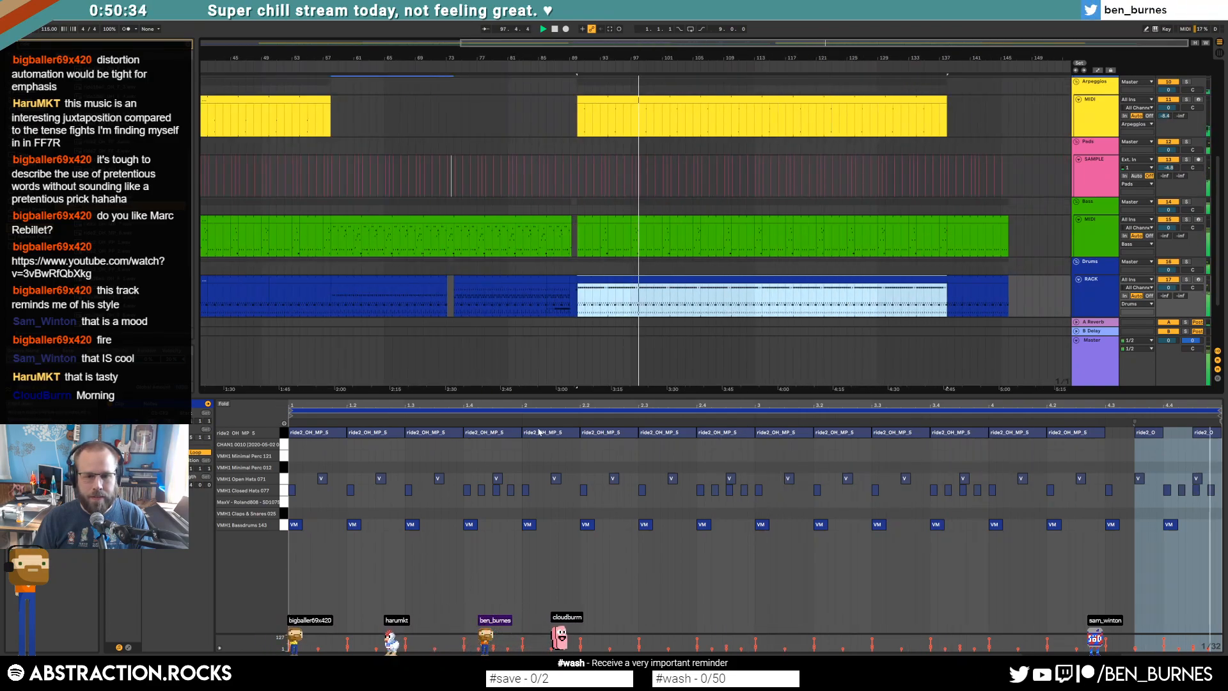
key("space")
Step: Place a sixteenth-long Claps & Snares note on beat two of the drum clip and repeat it on every second and fourth beat
double_click(351, 502)
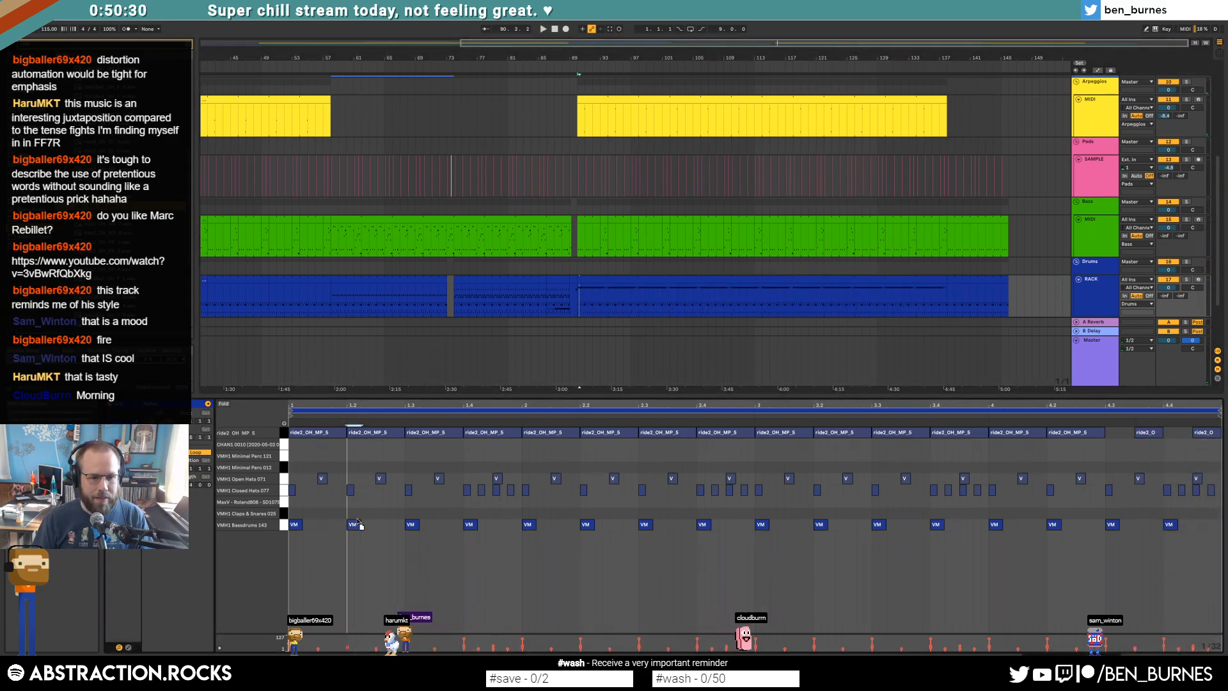
mouse_move(359, 523)
left_mouse_down()
mouse_move(359, 502)
mouse_move(359, 514)
left_mouse_up()
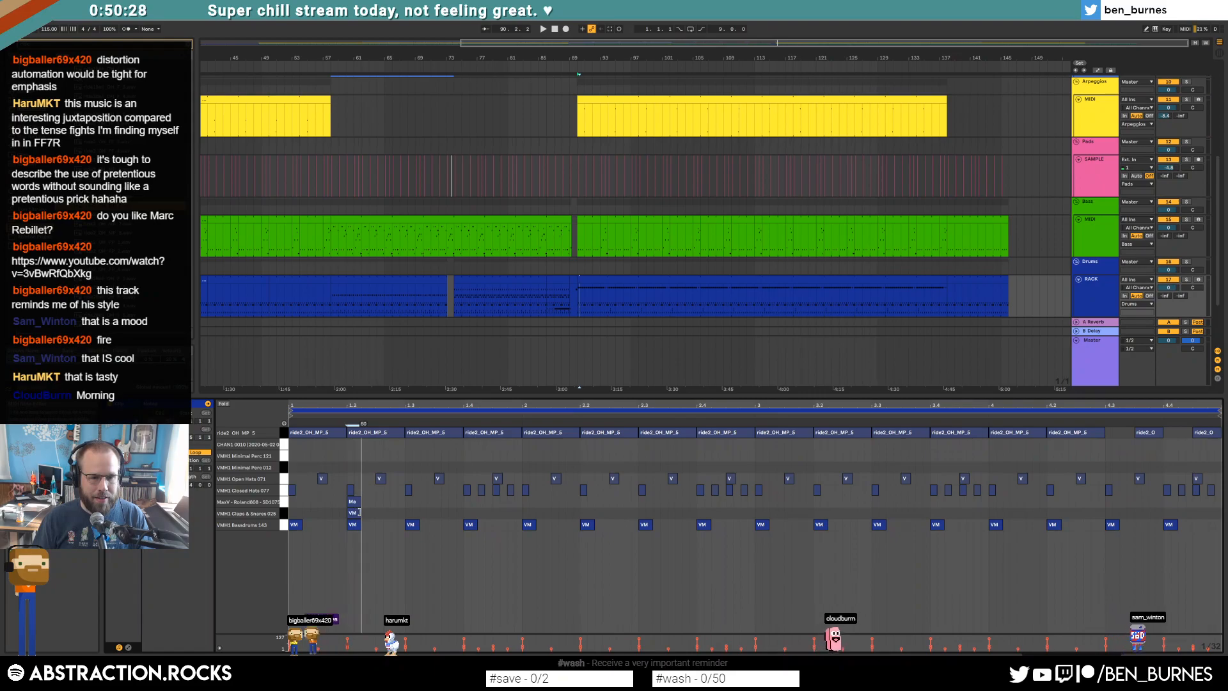
double_click(355, 502)
left_click_drag(406, 514, 242, 525)
key("ctrl+d")
key("ctrl+d")
key("ctrl+d")
key("ctrl+d")
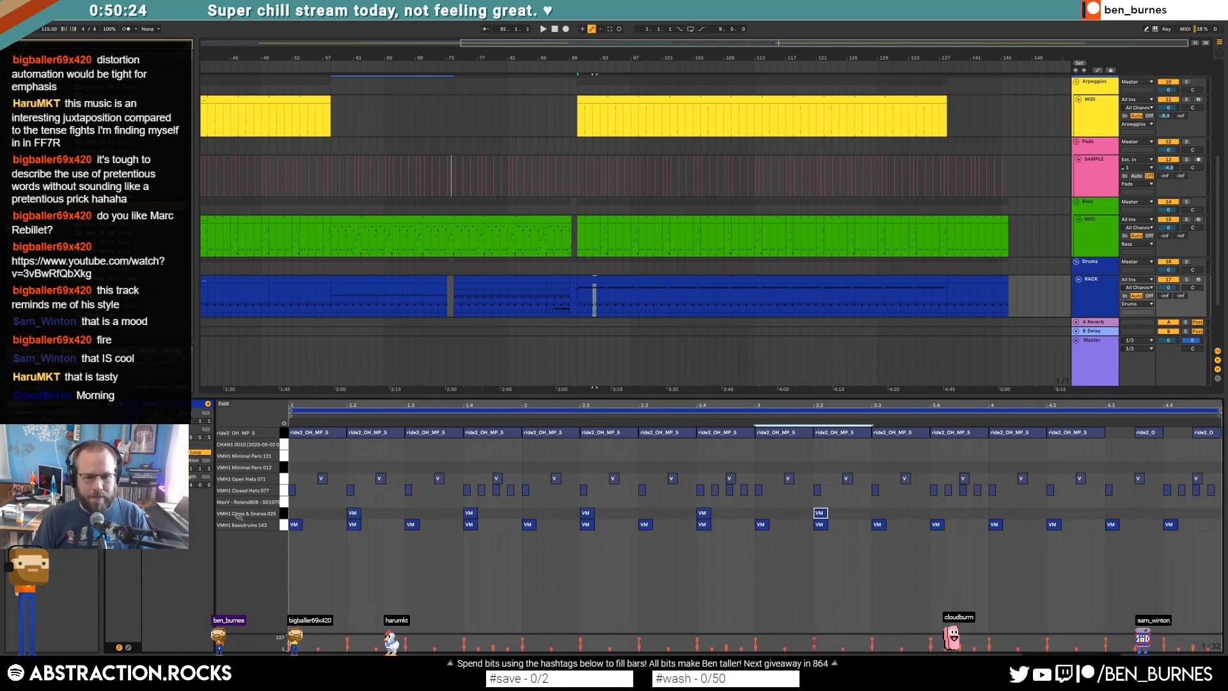
Step: Copy all the Claps & Snares notes onto the Roland808 row and play the layered hits
left_click(284, 513)
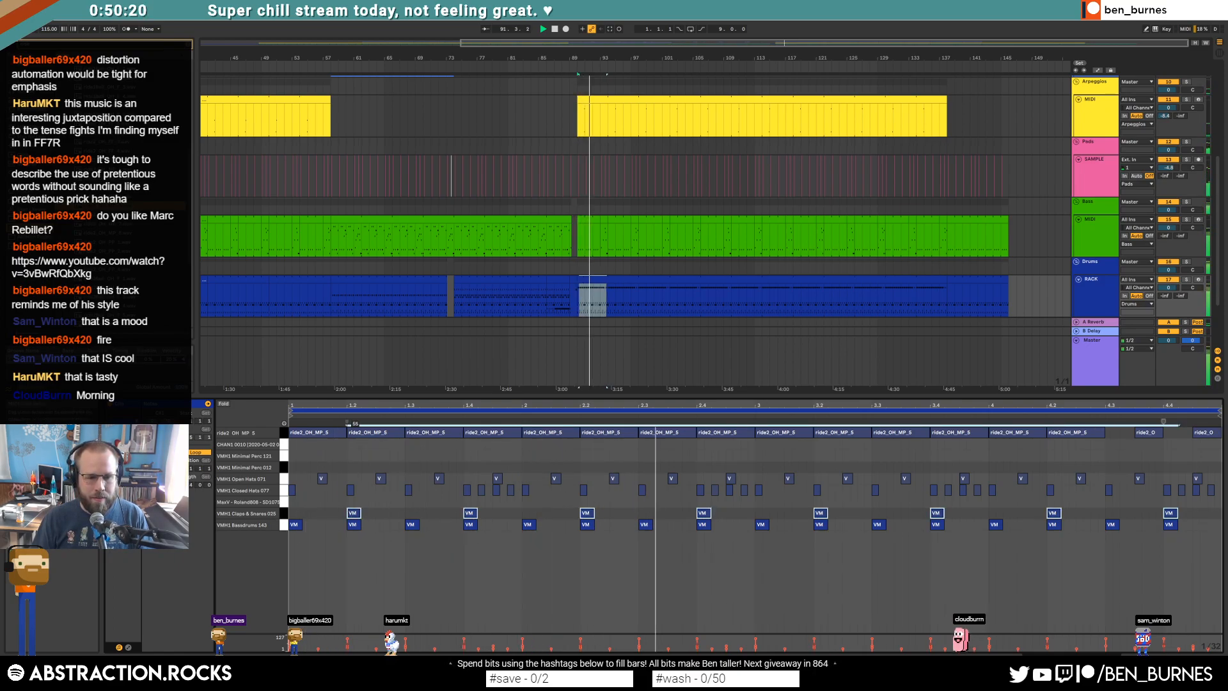
left_click_drag(352, 516, 353, 504)
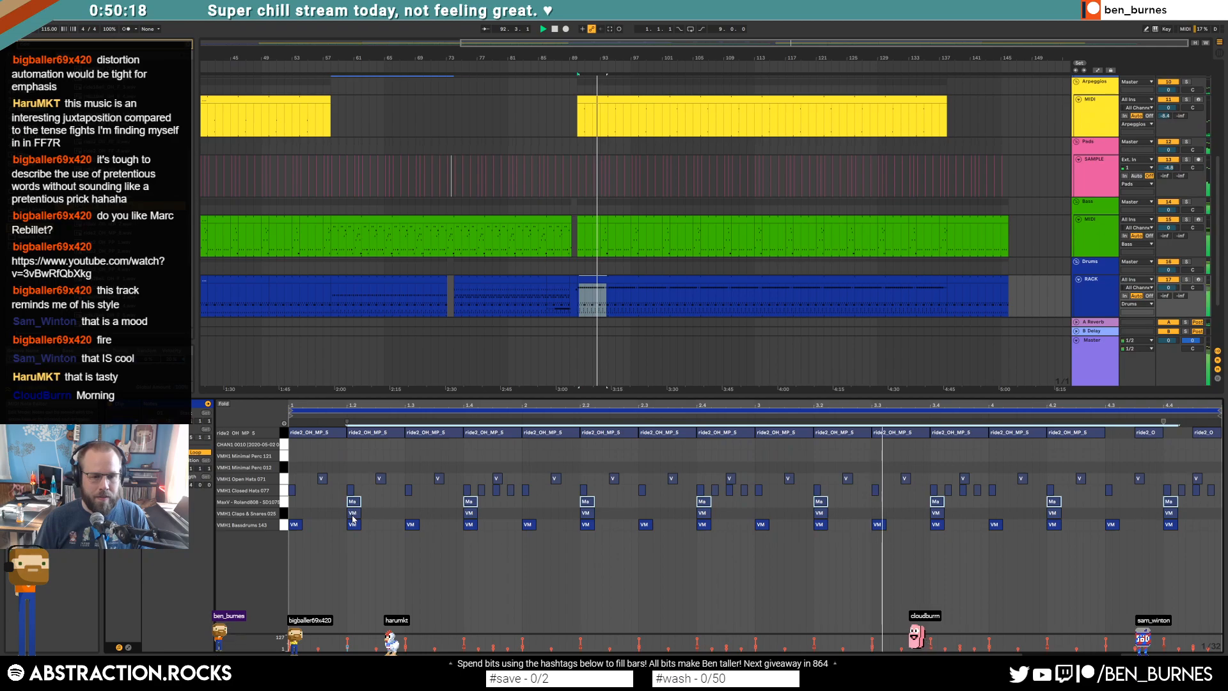
left_click(283, 513)
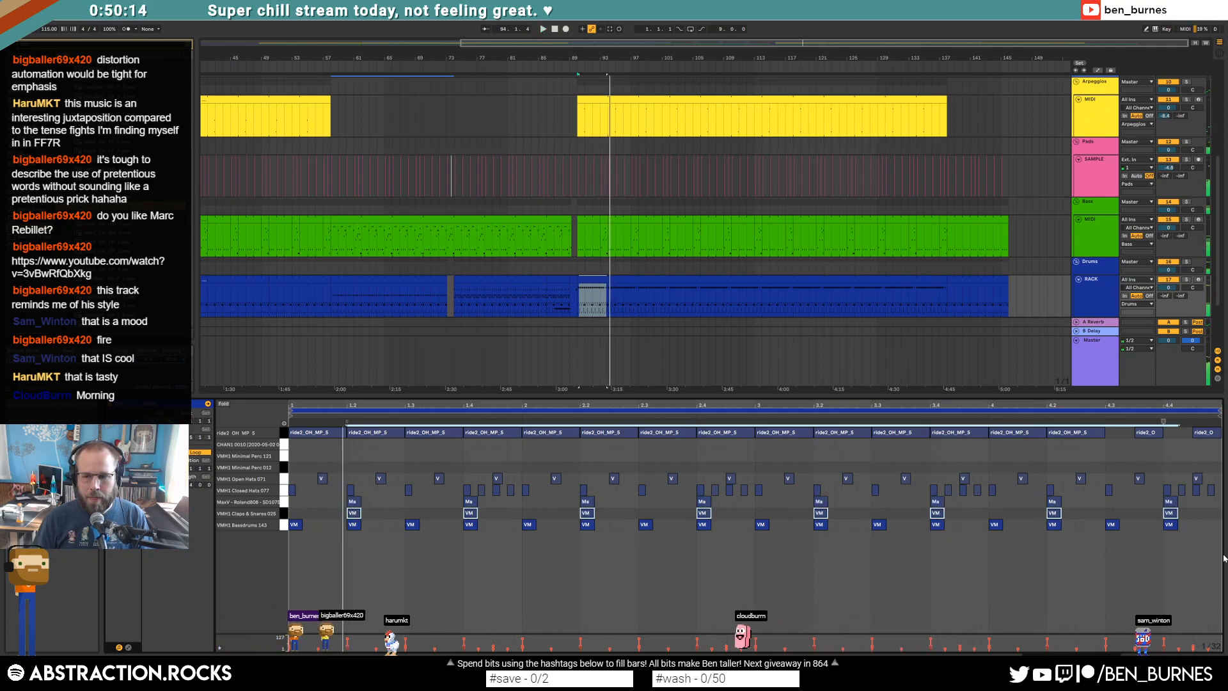
Step: Add an extra Roland808 and Claps & Snares hit on the last sixteenth of the clip's fourth bar
left_click(1182, 504)
key("space")
left_click_drag(1182, 504, 1173, 512)
key("ctrl+d")
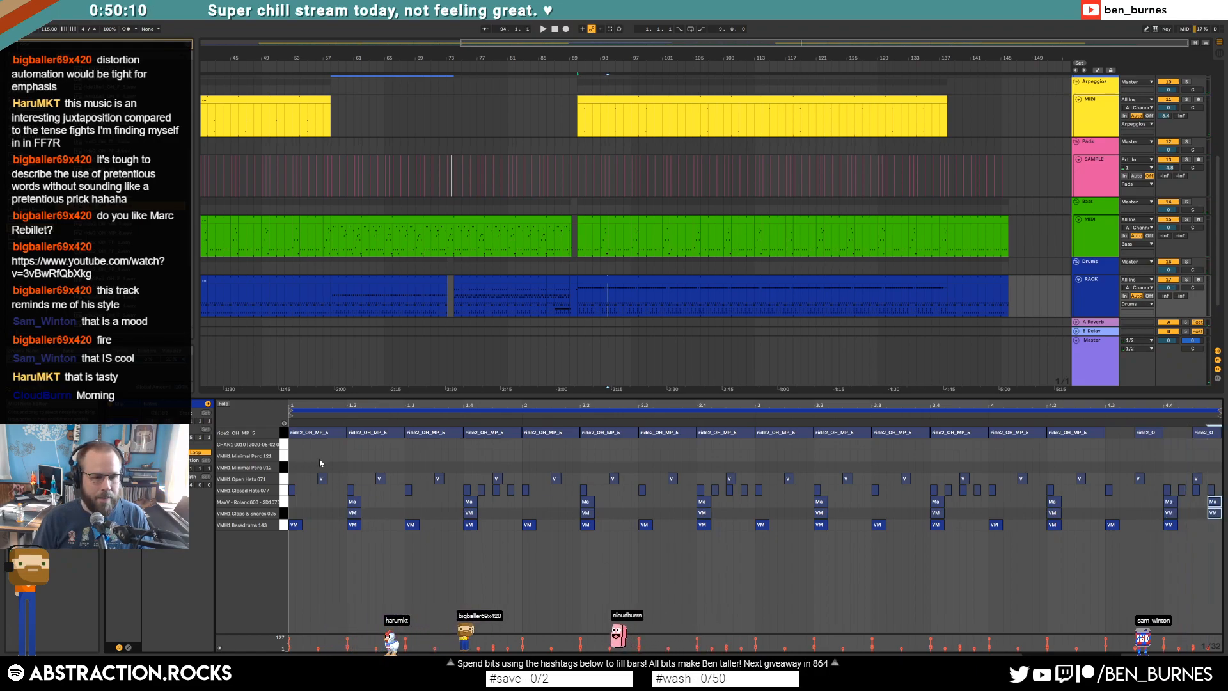
Step: Place an eighth-long CHAN1 0010 note on the first beat's offbeat, repeat it every beat up to bar four's second beat, and play it
left_click(286, 454)
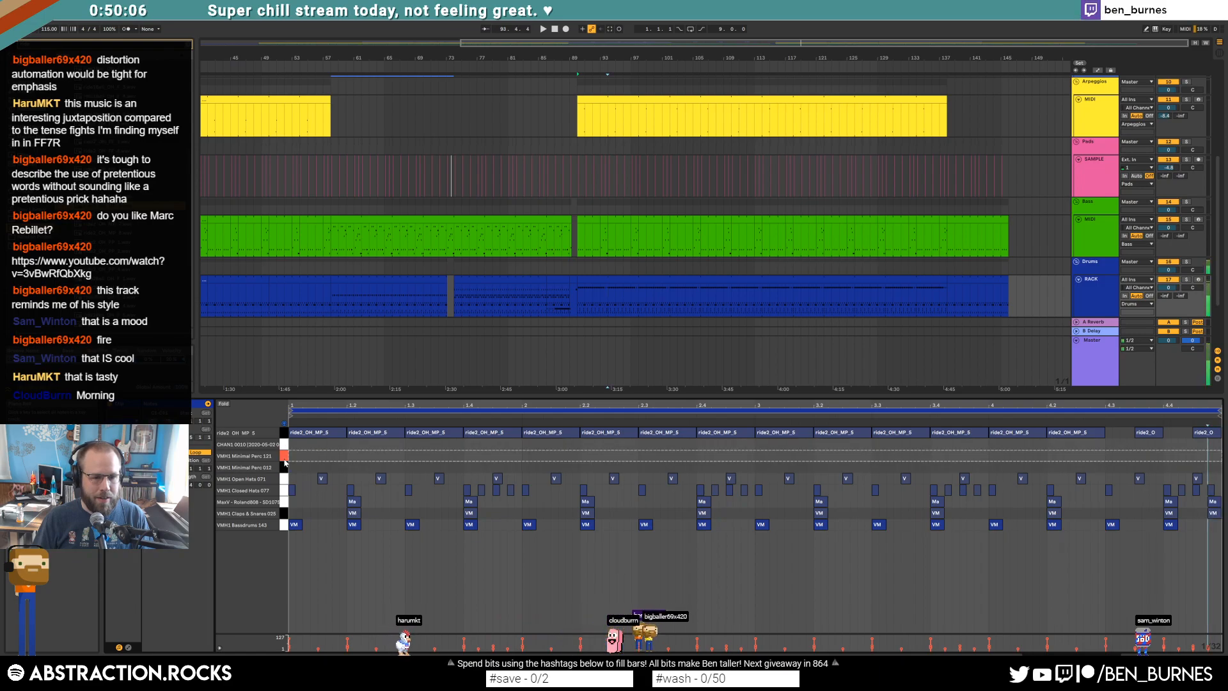
mouse_move(319, 443)
left_mouse_down()
mouse_move(346, 448)
mouse_move(324, 448)
left_mouse_up()
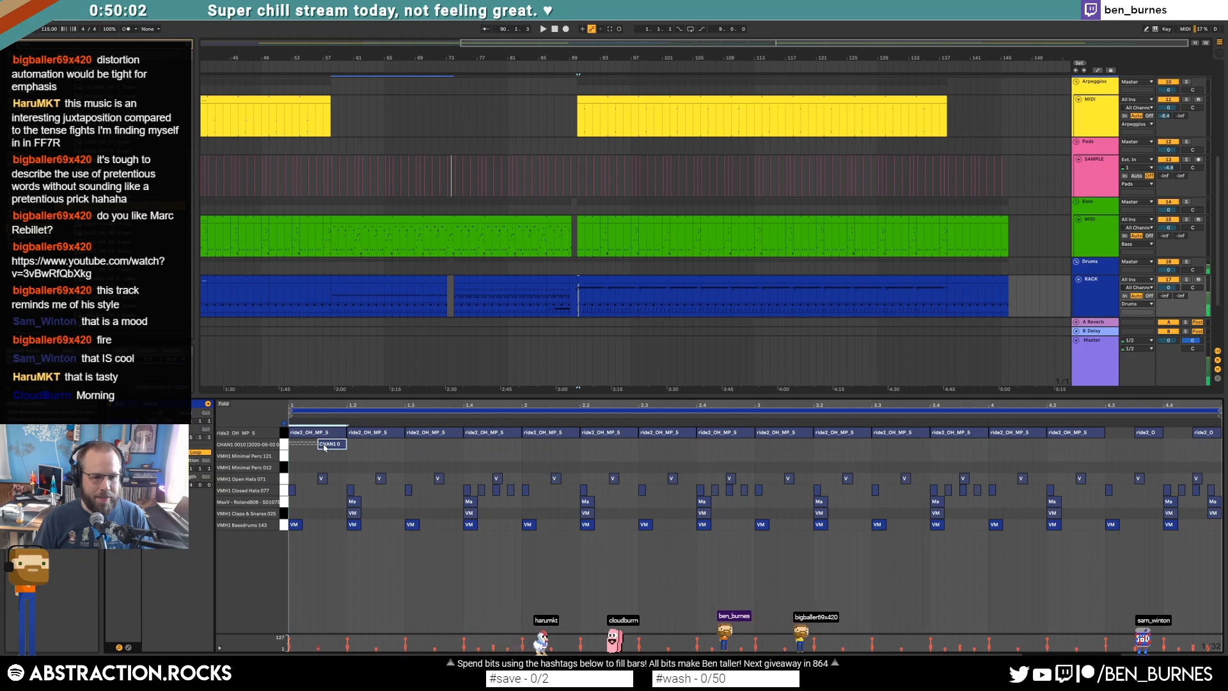
key("ctrl+d")
key("ctrl+d")
key("ctrl+d")
key("ctrl+d")
key("ctrl+d")
key("ctrl+d")
key("ctrl+d")
key("ctrl+d")
key("ctrl+d")
key("ctrl+d")
key("ctrl+d")
key("ctrl+d")
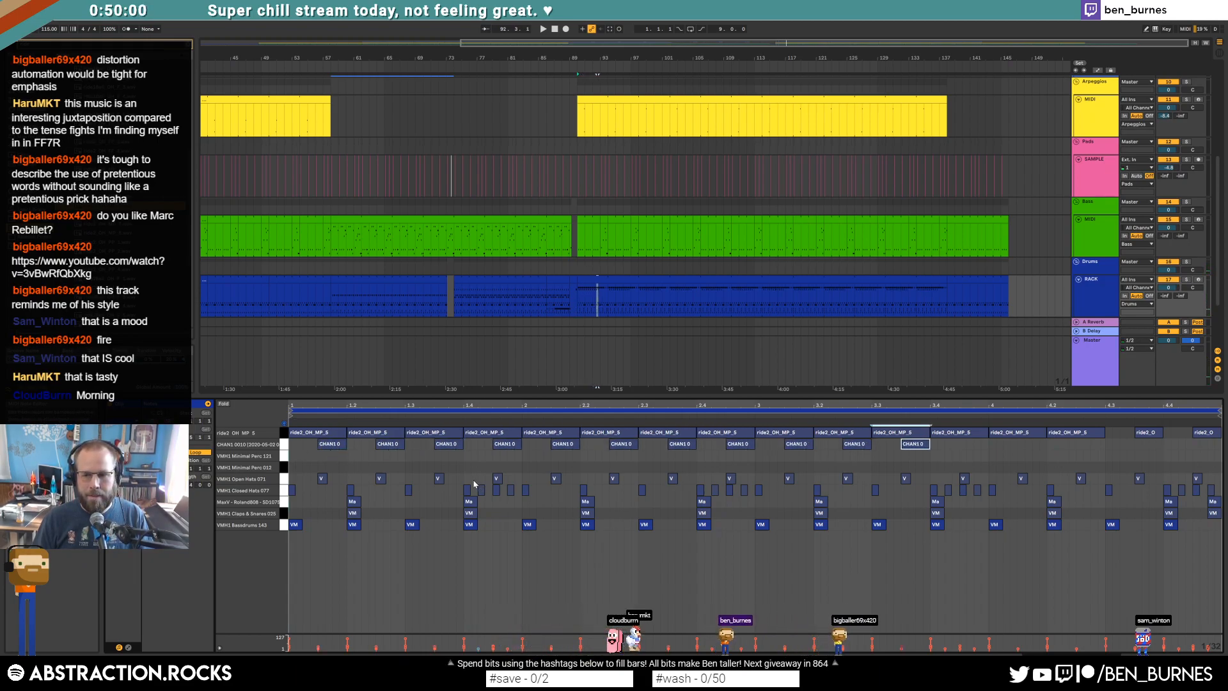
key("ctrl+d")
key("space")
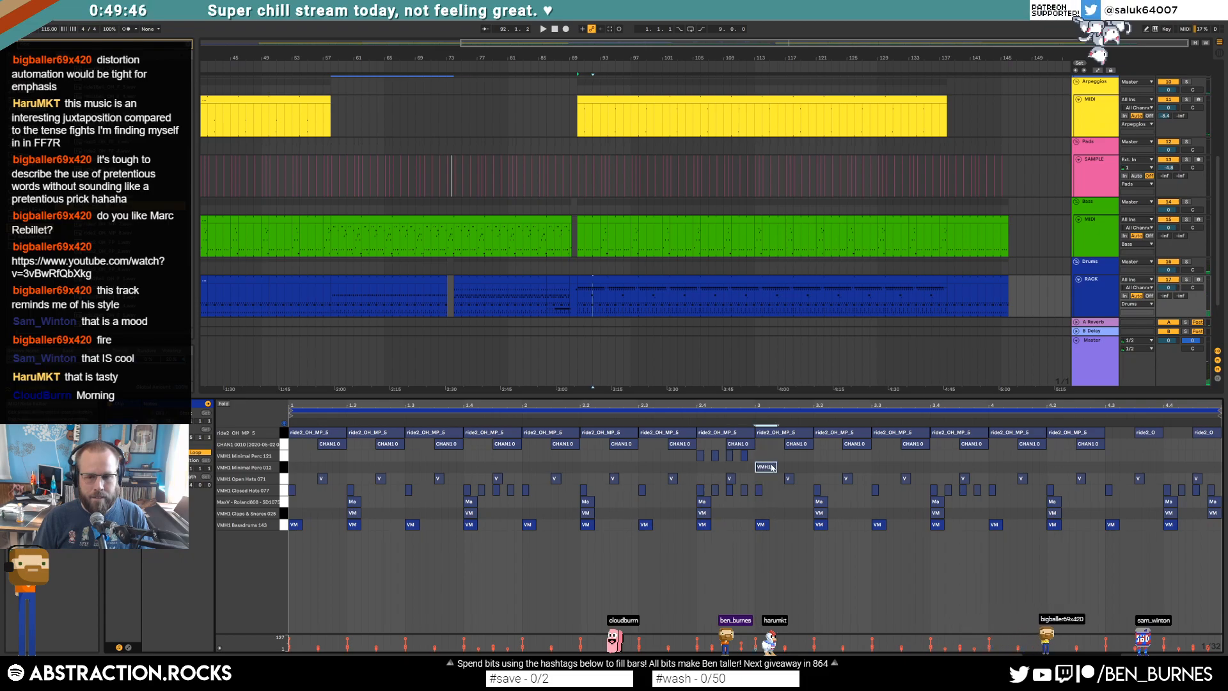
Step: Put four sixteenth Minimal Perc 121 hits on bar two's last beat, copy them to bar four's last beat, and play
left_click_drag(744, 460, 245, 449)
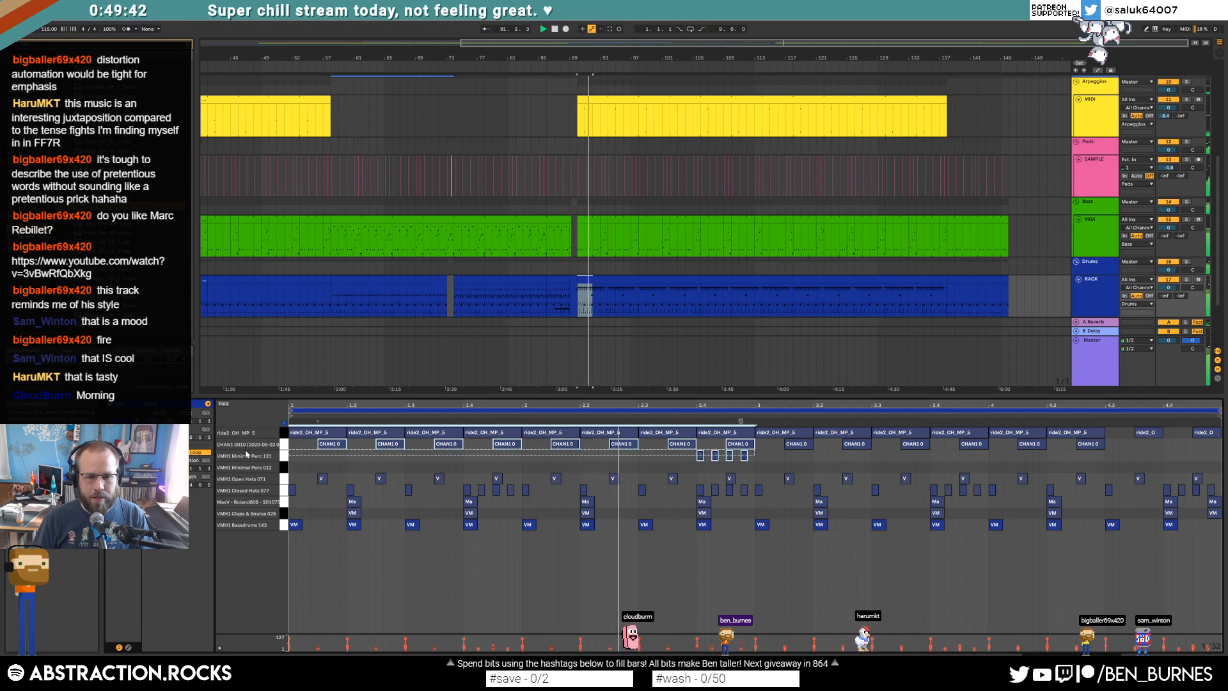
key("ctrl+d")
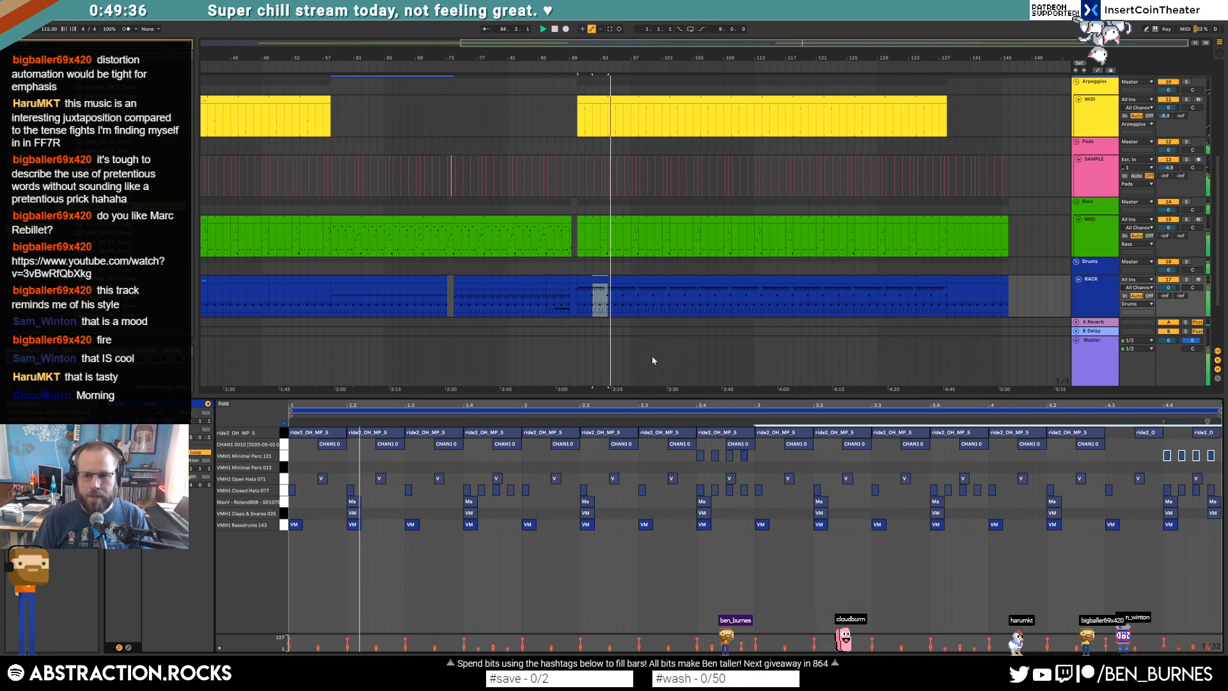
key("space")
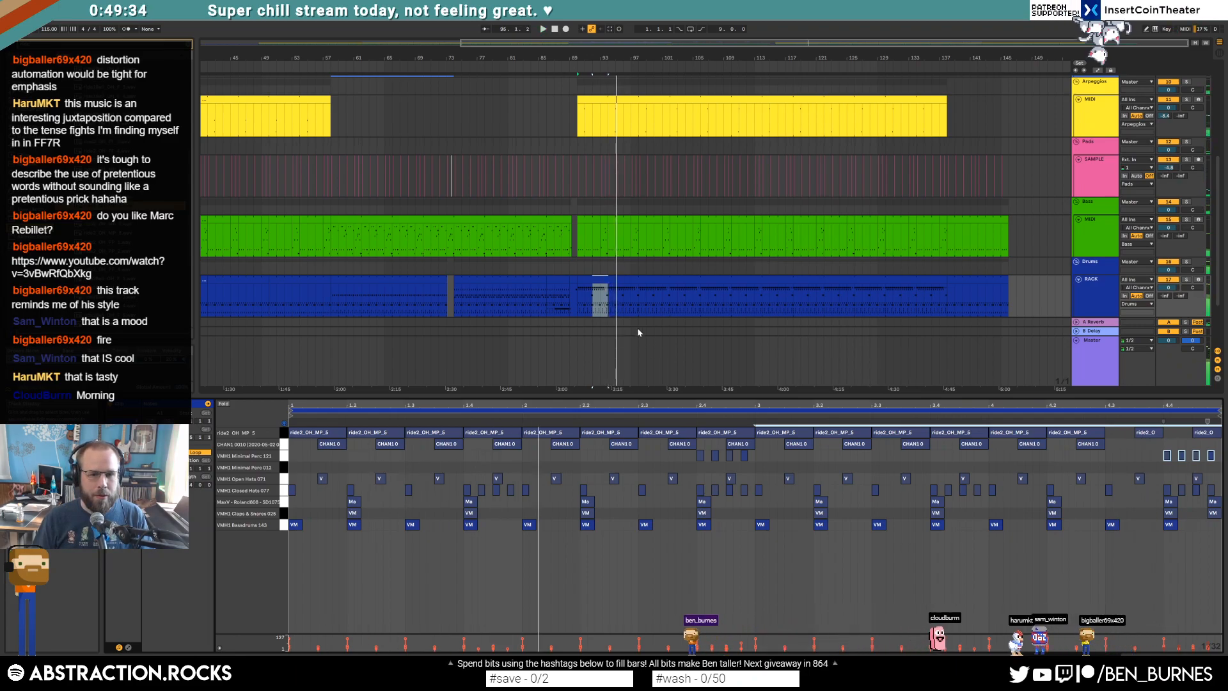
Step: Show the entire arrangement from start to end and play from a few bars before the bridge
key("shift+Tab")
scroll(563, 236, "up", 3)
scroll(580, 259, "up", 1)
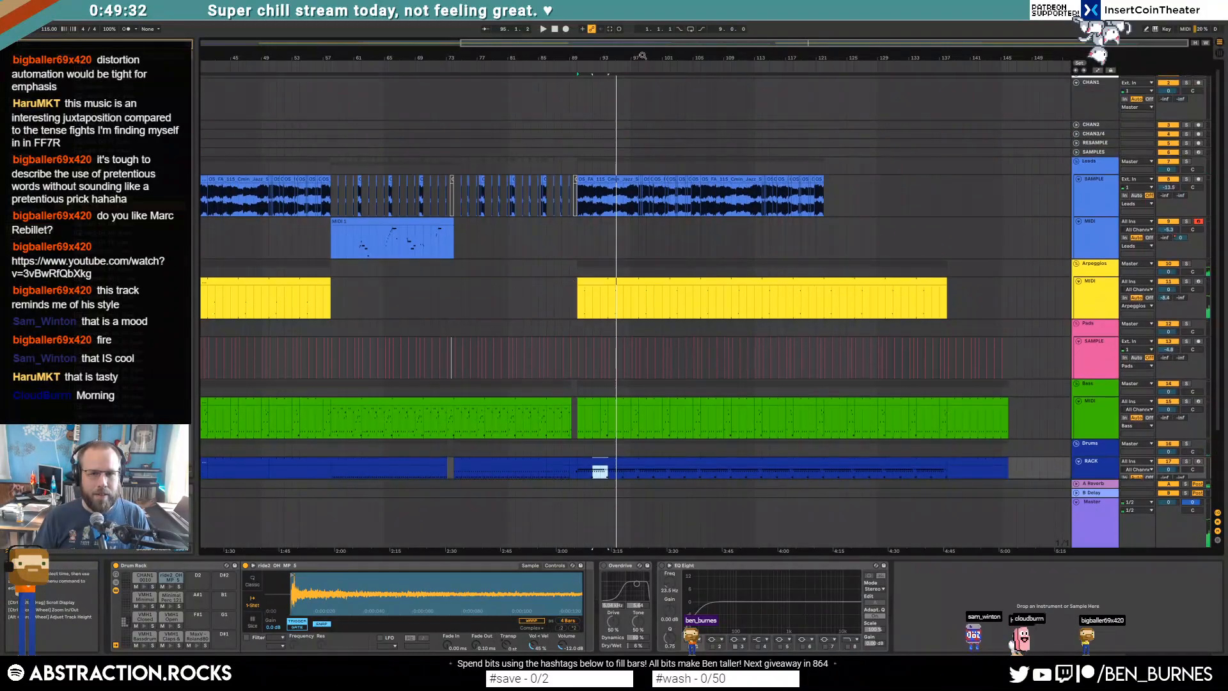
left_click_drag(667, 43, 667, 20)
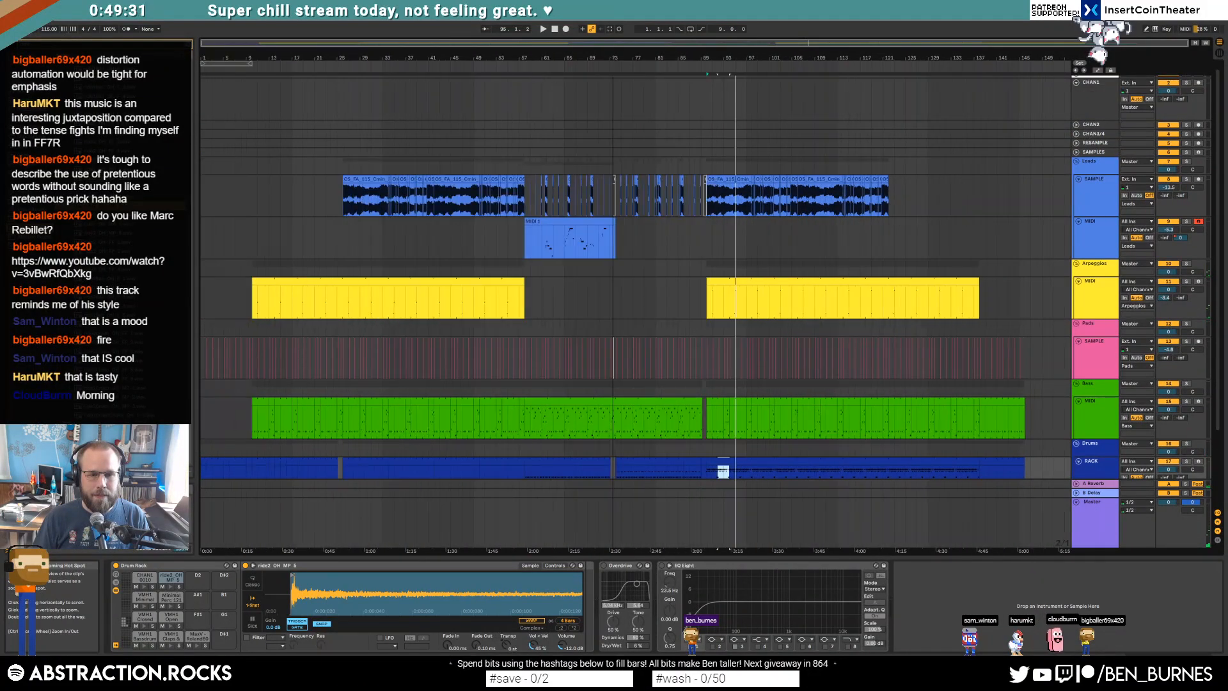
left_click(494, 64)
Step: Show the automation lanes and examine the master's Auto Filter frequency curve around the bridge
left_click(581, 225)
key("a")
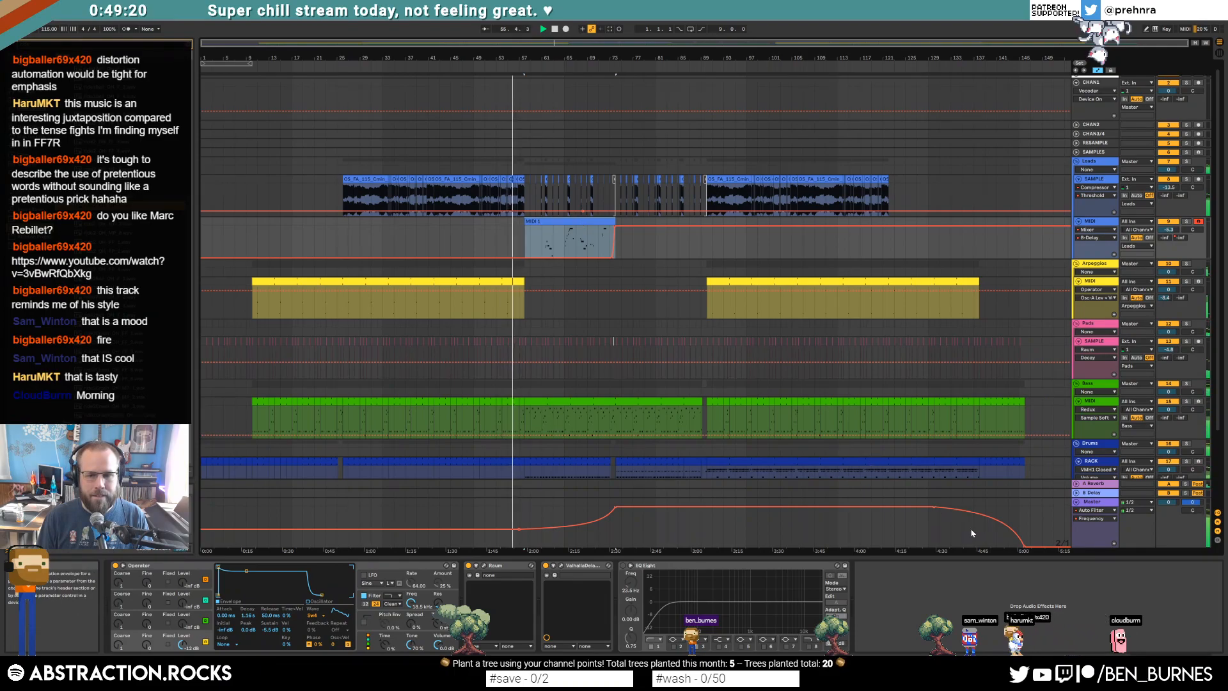
left_click(1041, 523)
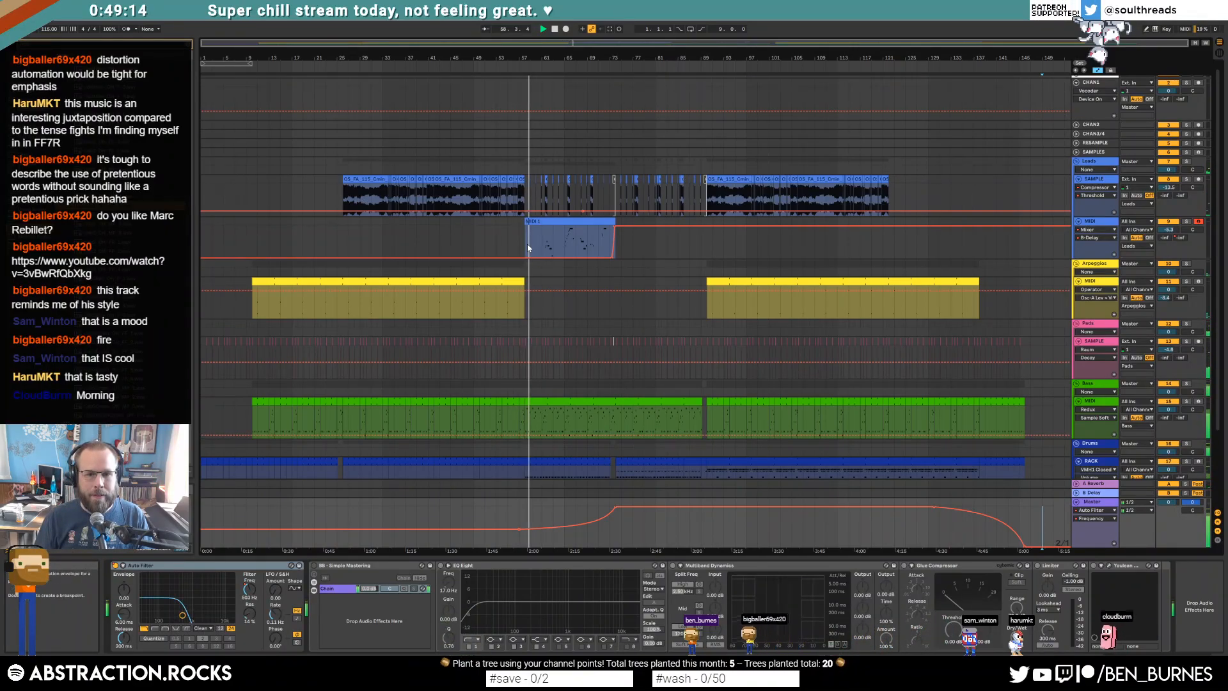
key("a")
key("a")
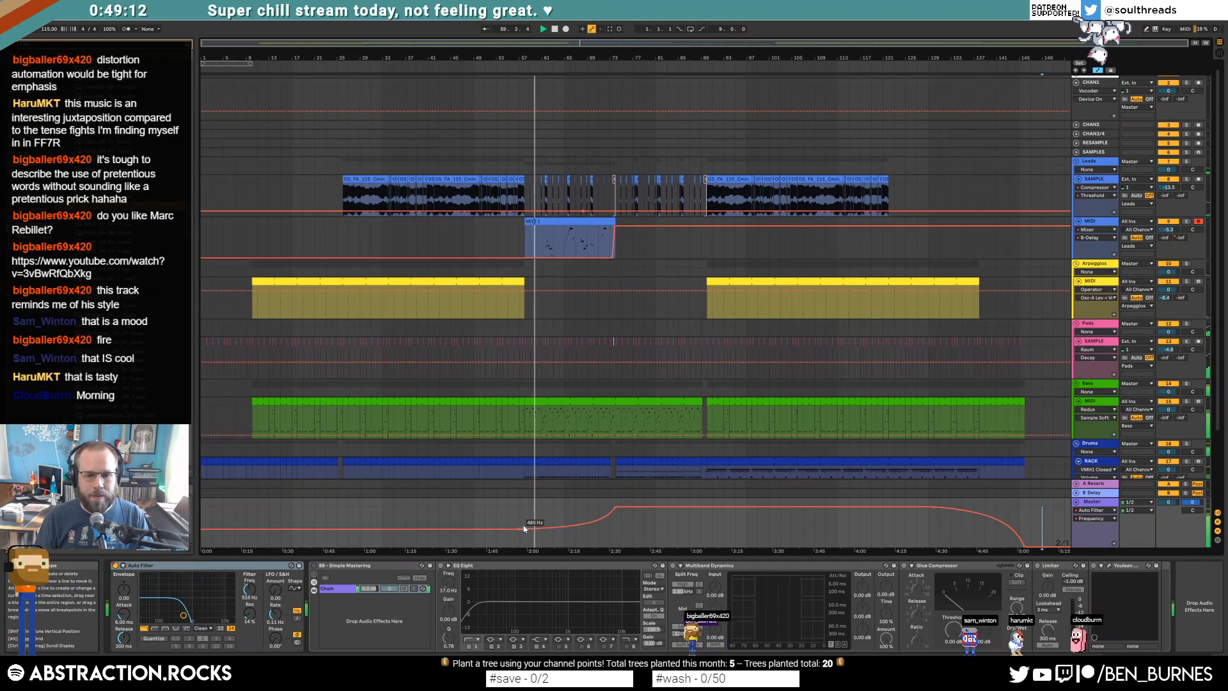
Step: Show the Device On automation of the master's Auto Filter and move its switch-on point to bar 57
scroll(489, 526, "up", 4)
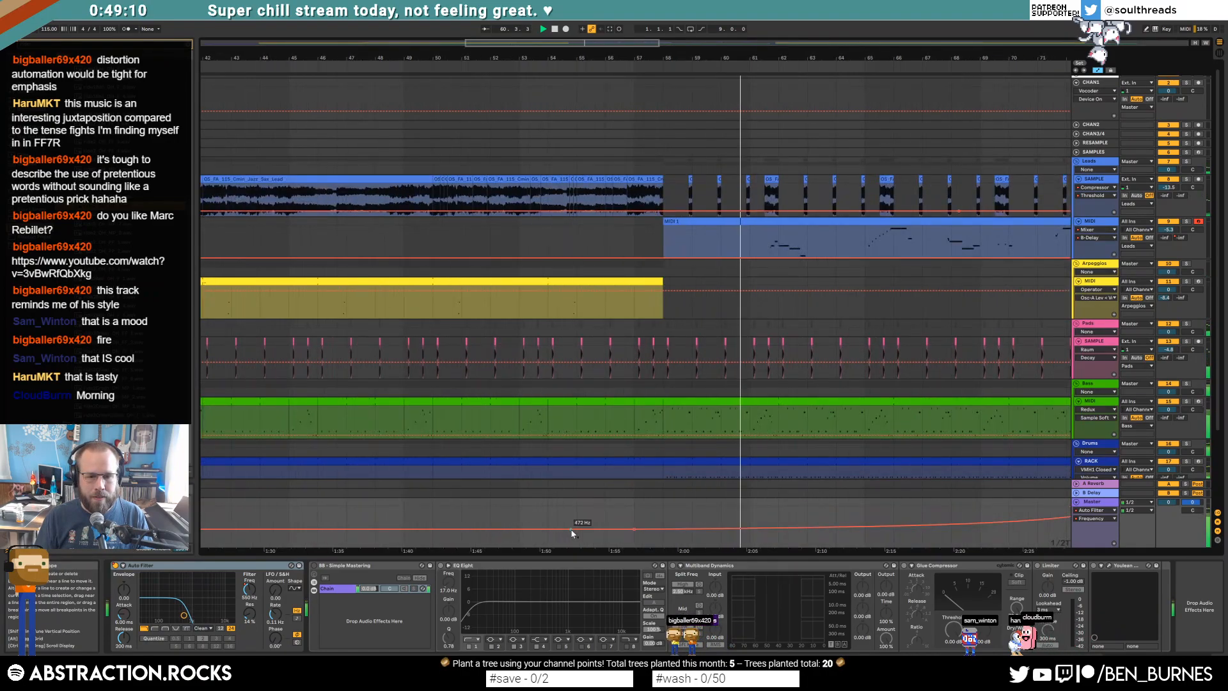
right_click(115, 565)
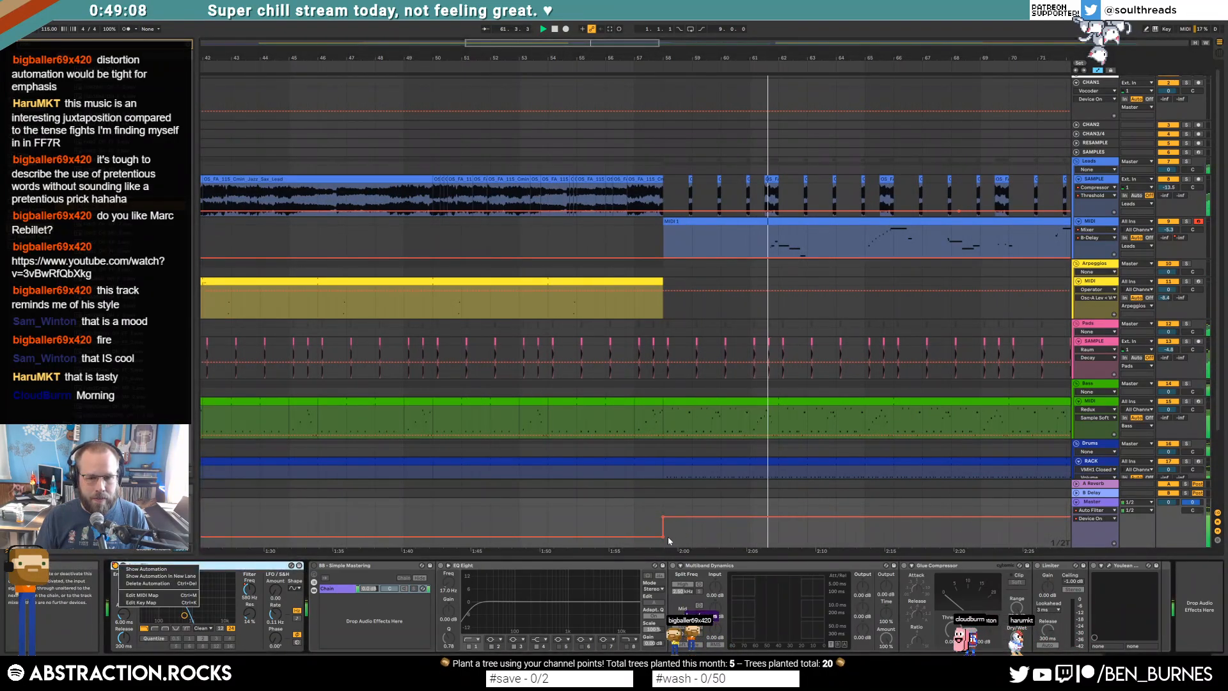
left_click(665, 523)
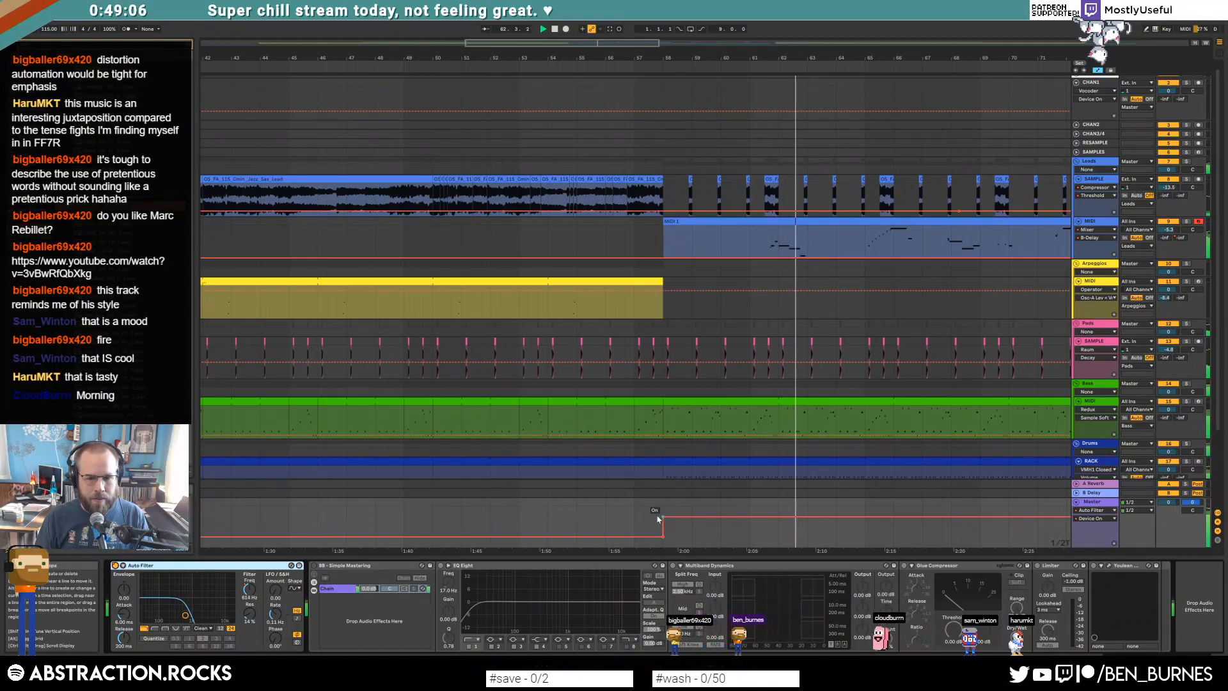
left_click(662, 515)
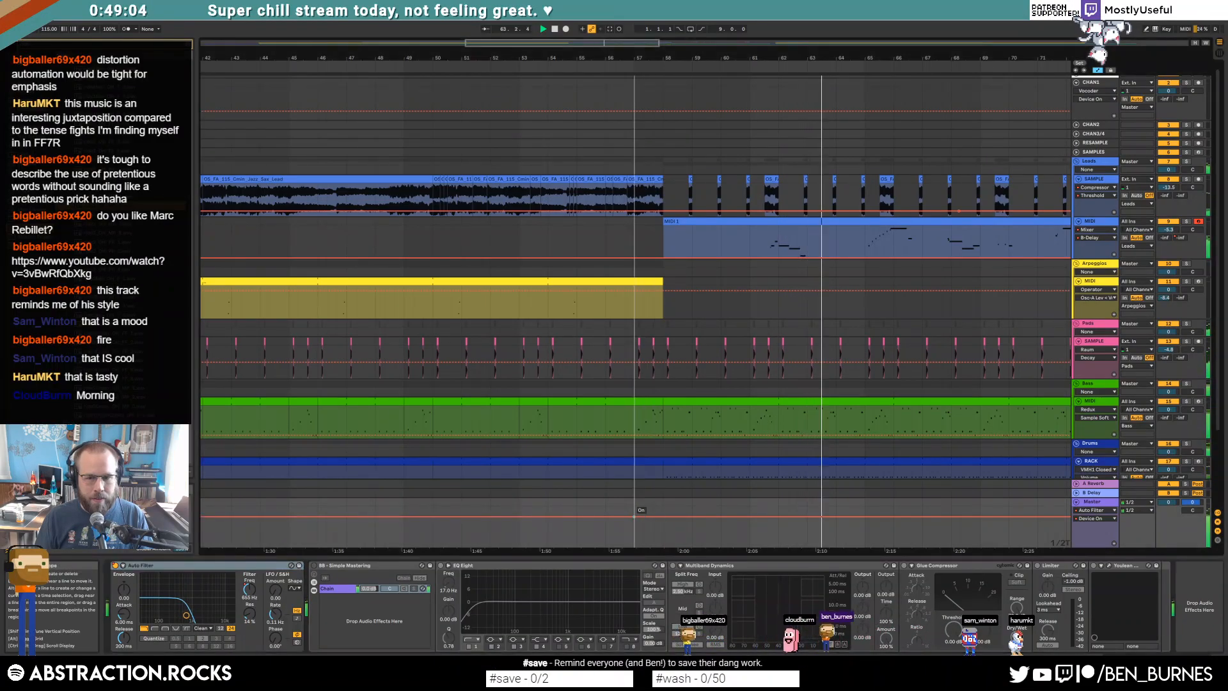
left_click(632, 516)
left_click_drag(624, 516, 634, 537)
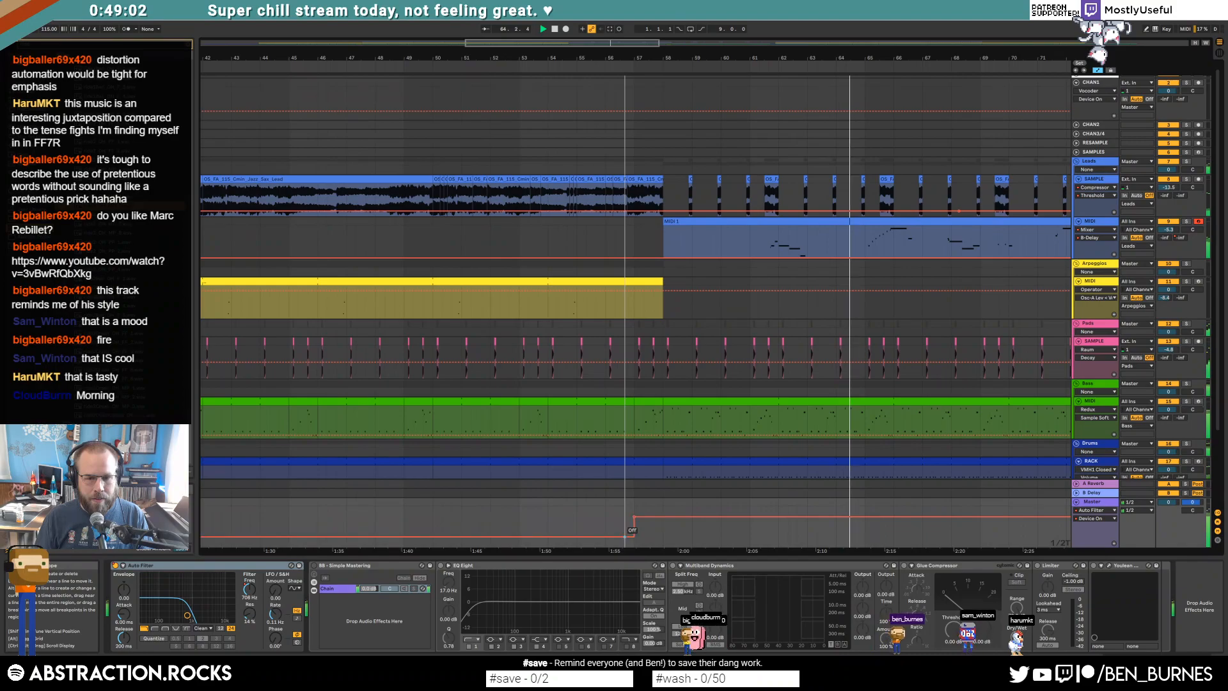
Step: In the master Auto Filter's Frequency automation, anchor the low value at bar 58 and raise bar 57, making a curved drop between them
left_click(250, 589)
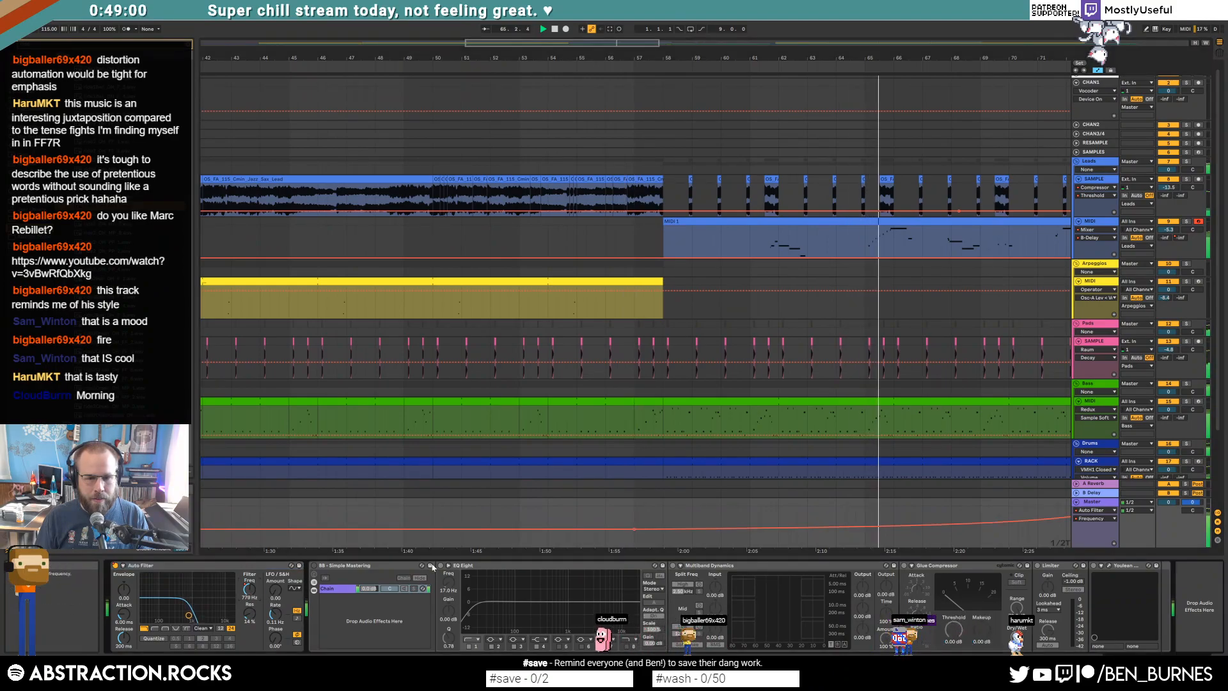
left_click(664, 528)
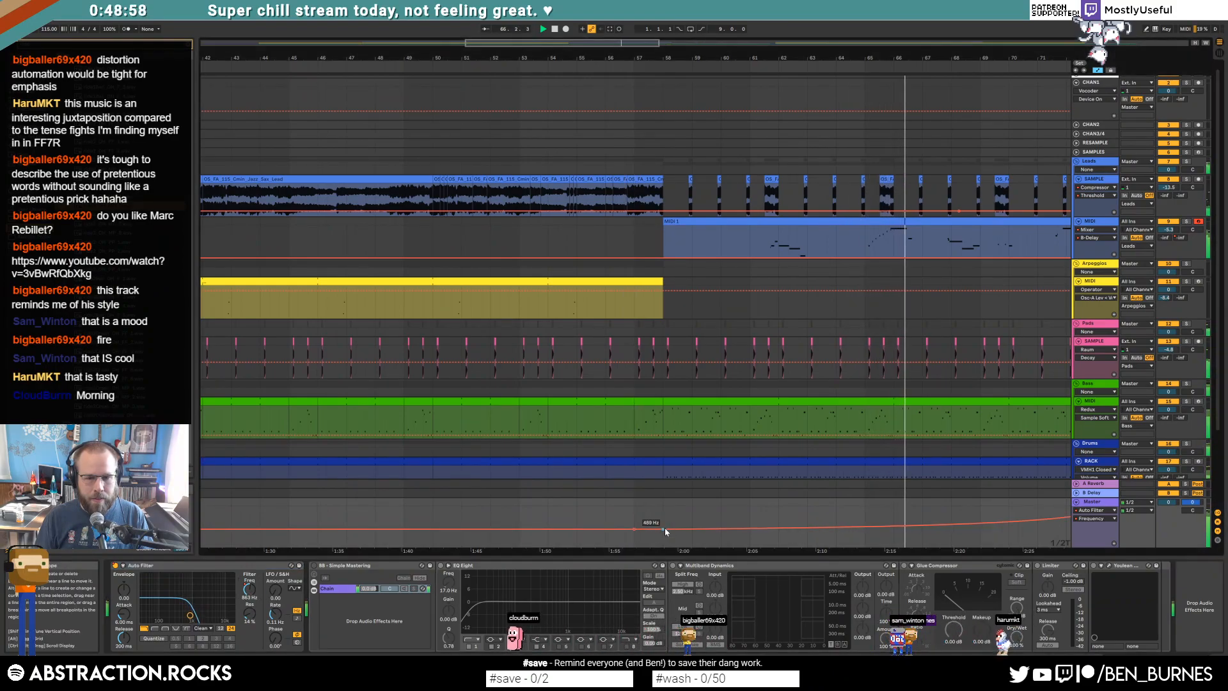
left_click_drag(635, 530, 634, 506)
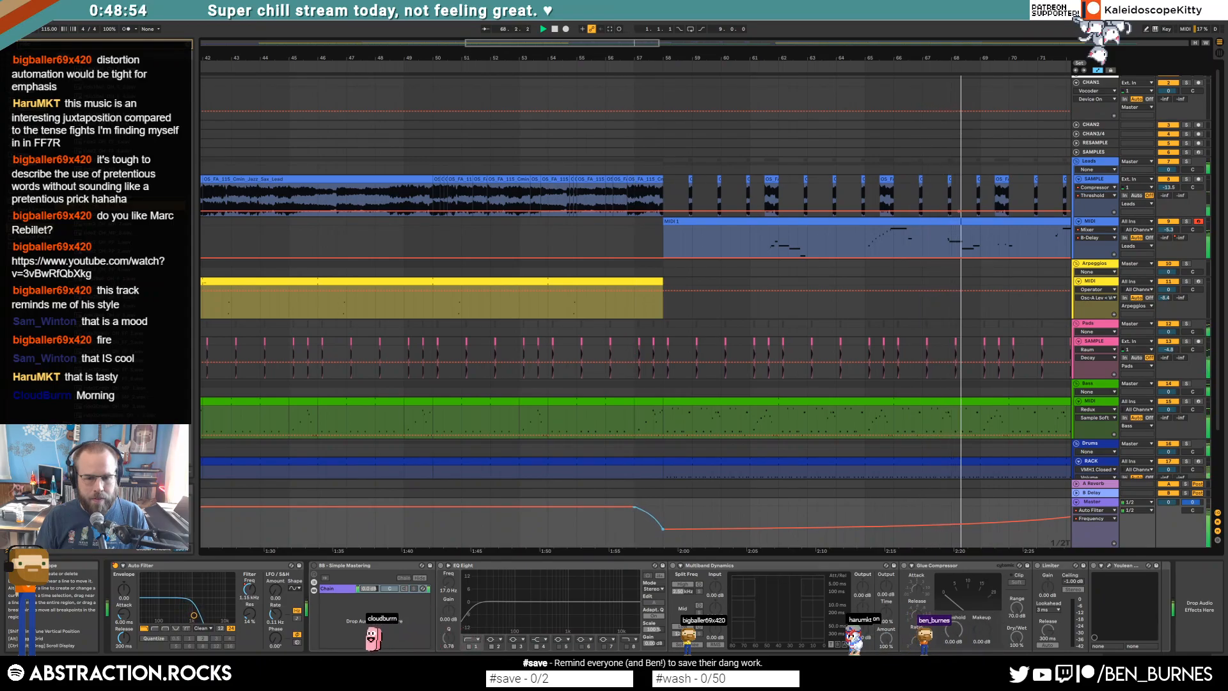
left_click(703, 517)
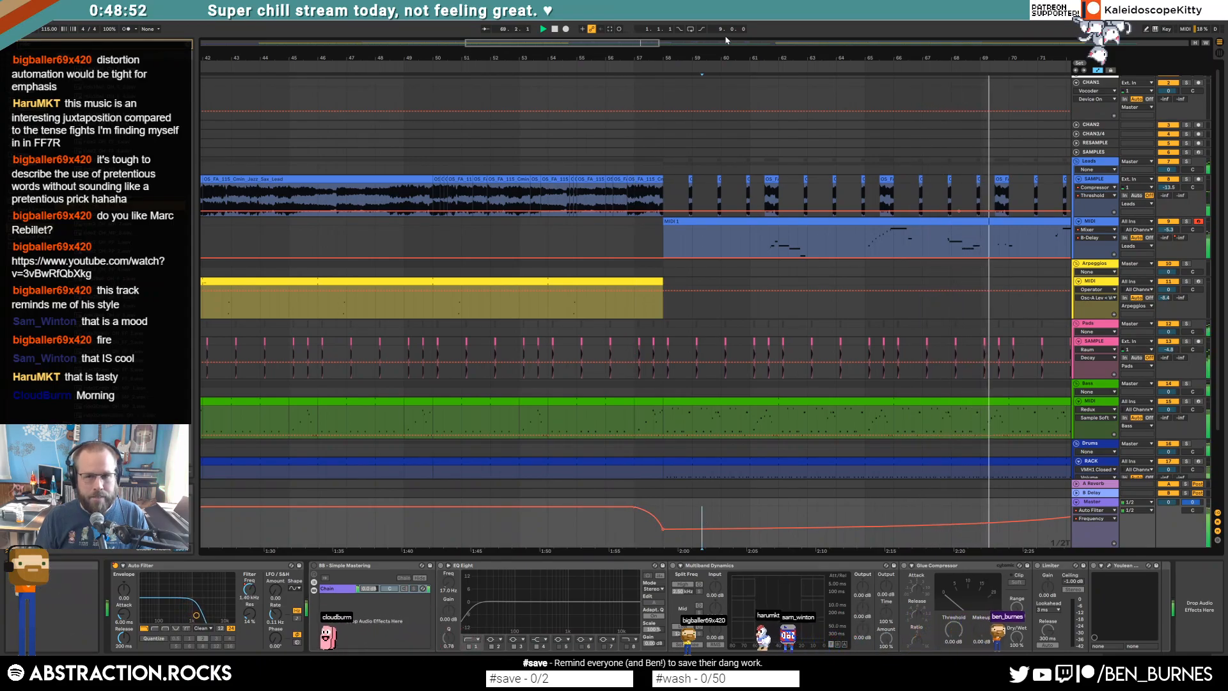
Step: Raise the lead MIDI track's volume to about -3.5 dB and set its Raum reverb decay to about 3.1 s
left_click_drag(611, 44, 733, 39)
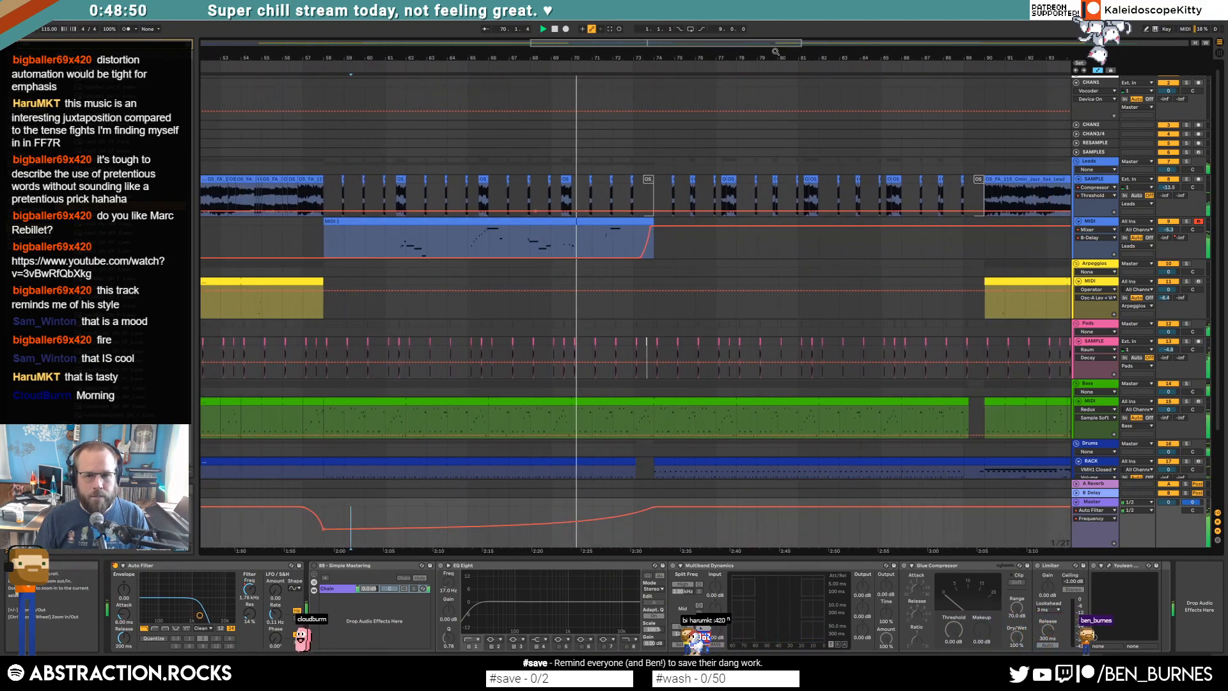
left_click_drag(1169, 230, 1169, 227)
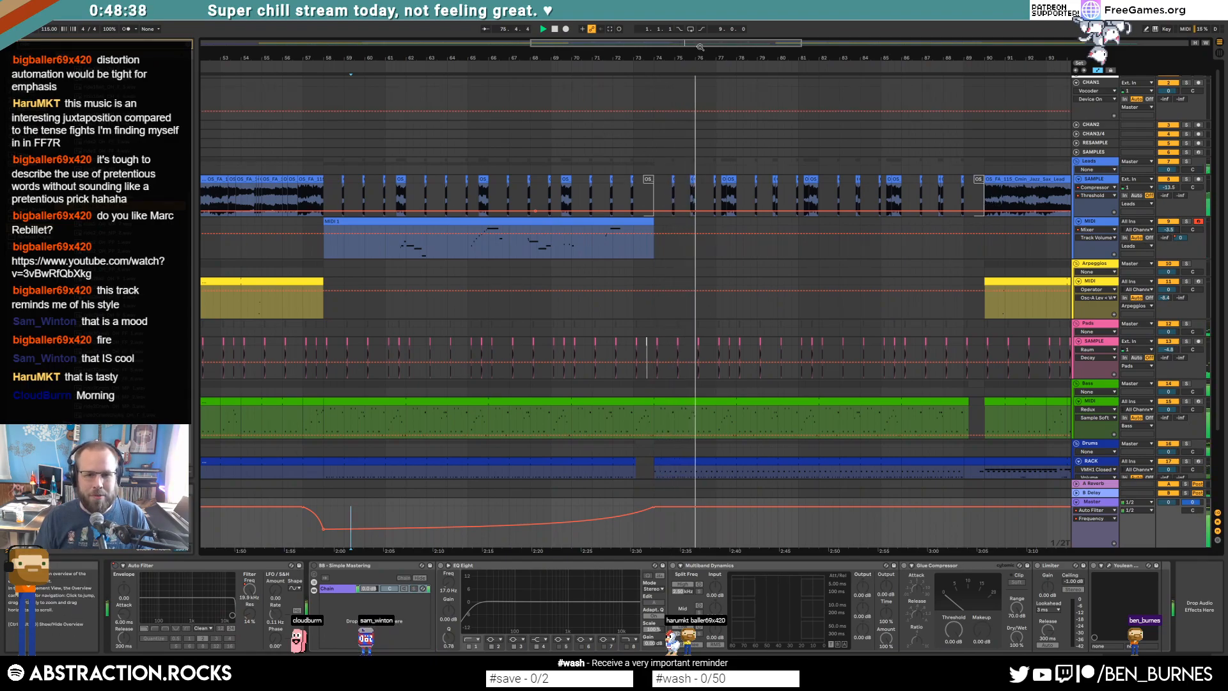
left_click(567, 221)
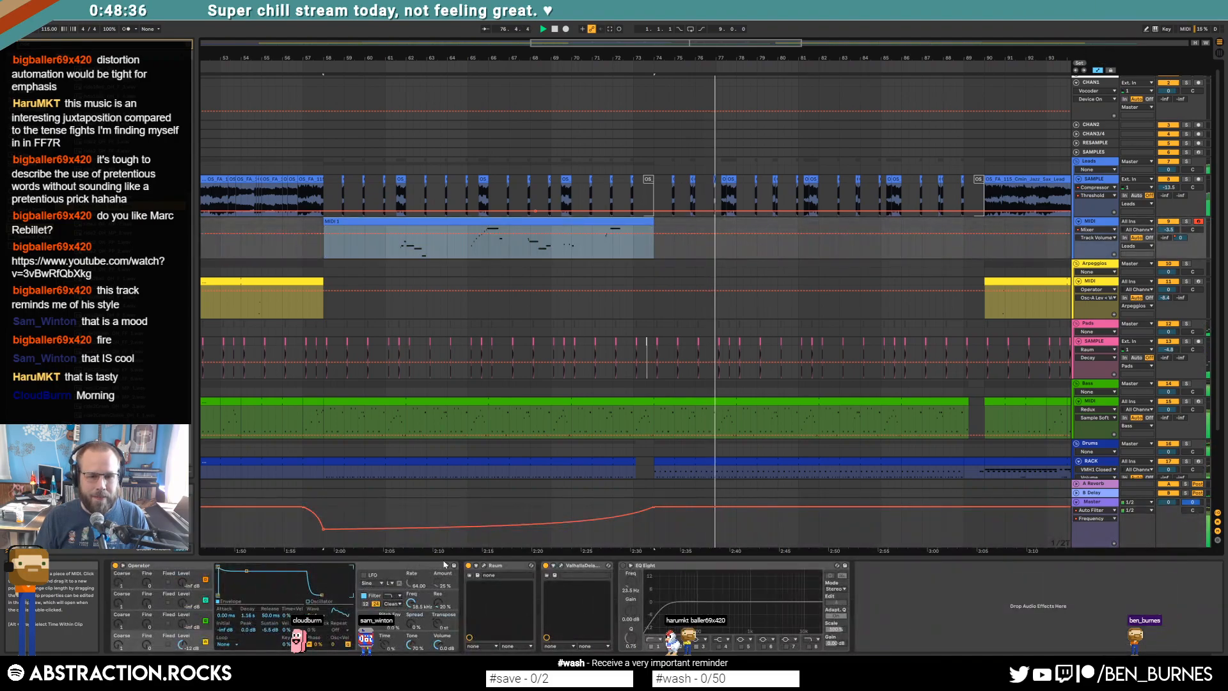
left_click(484, 566)
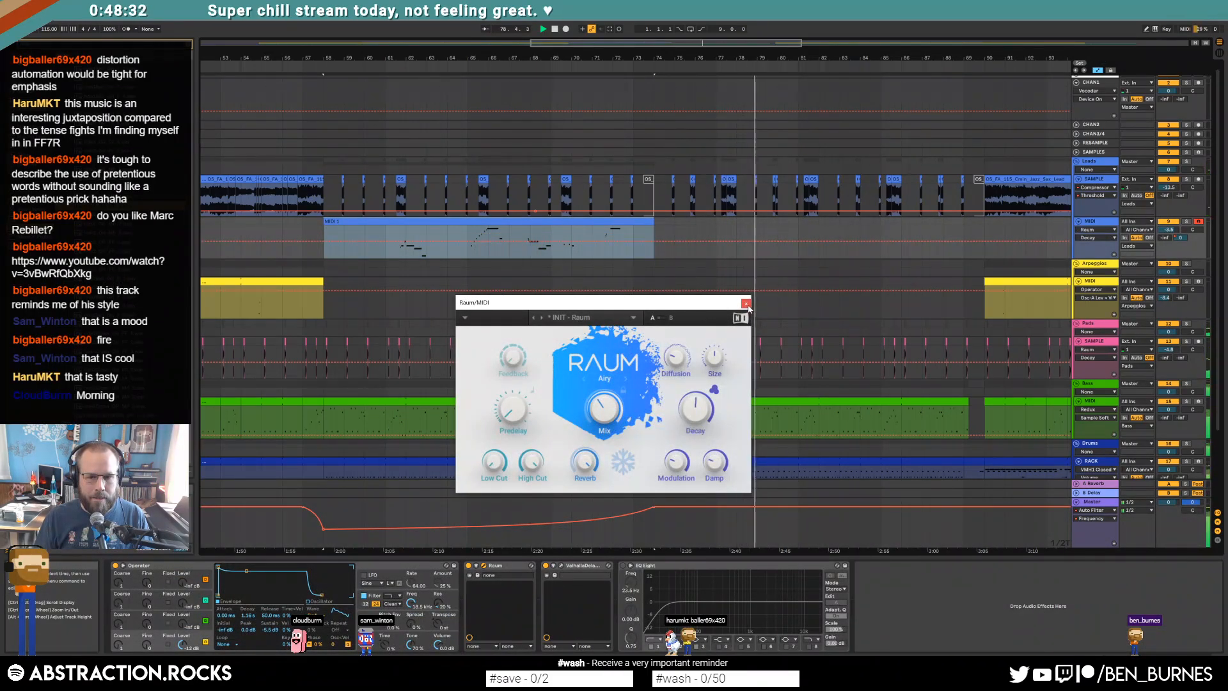
left_click_drag(695, 408, 696, 406)
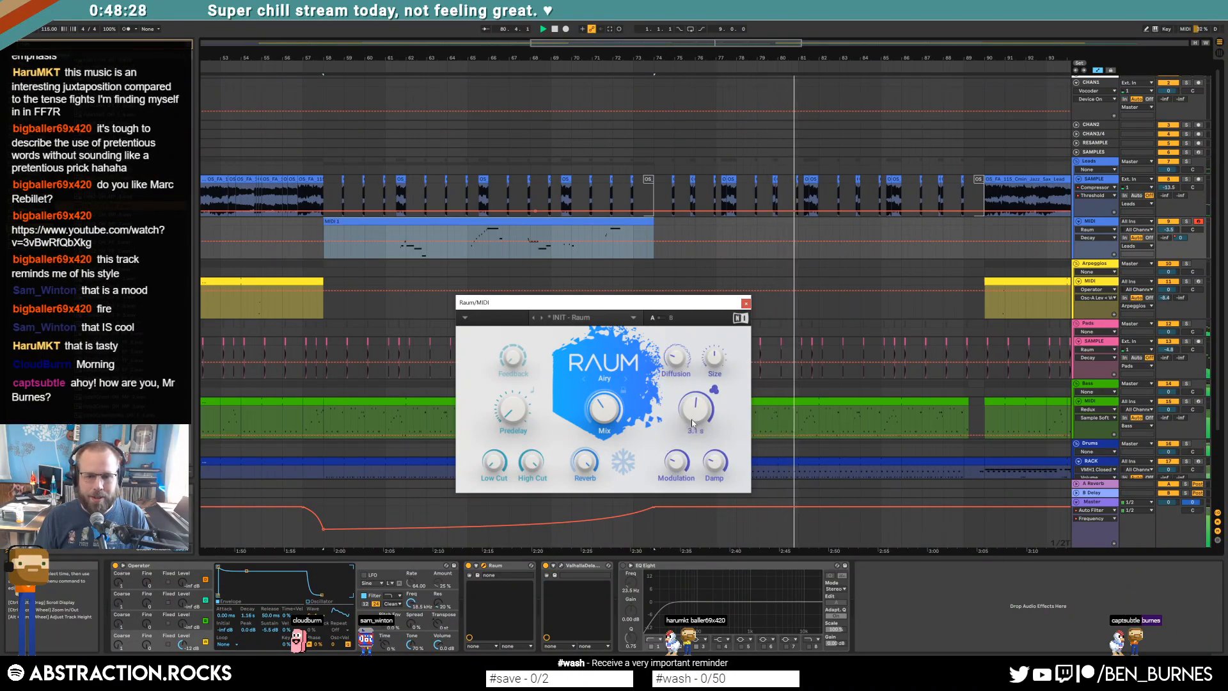
left_click(746, 304)
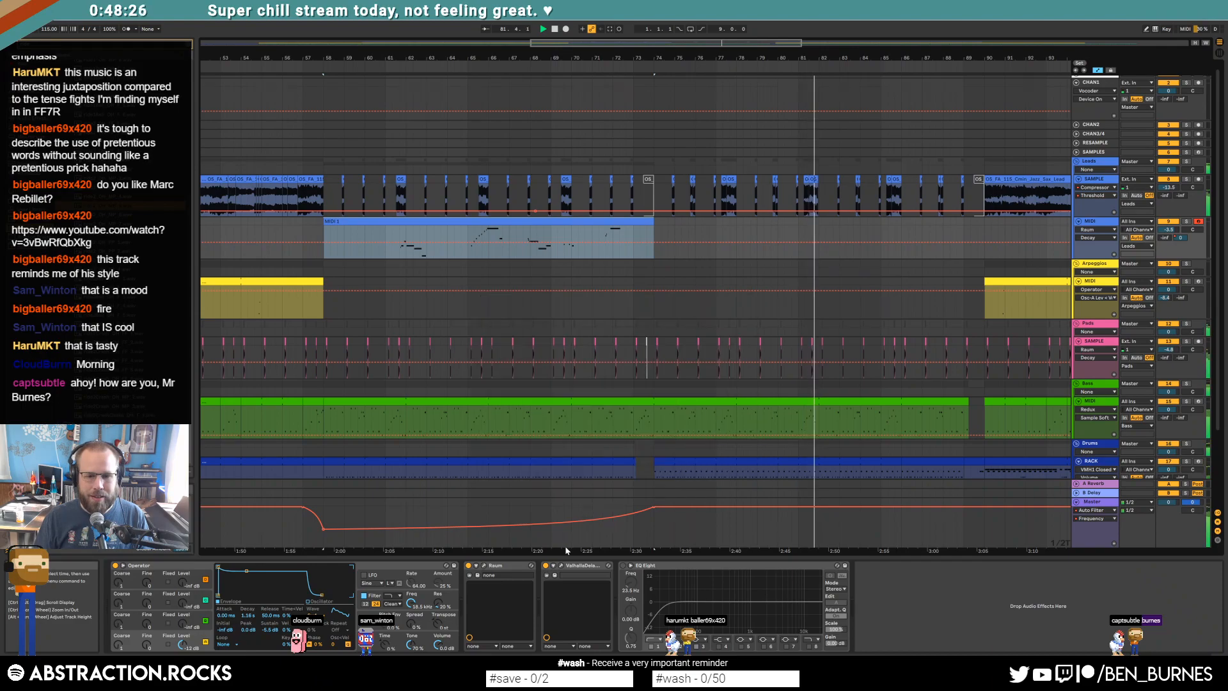
Step: Open the lead MIDI track's ValhallaDelay and examine its Feedback automation around the end of the bridge clip
left_click(561, 566)
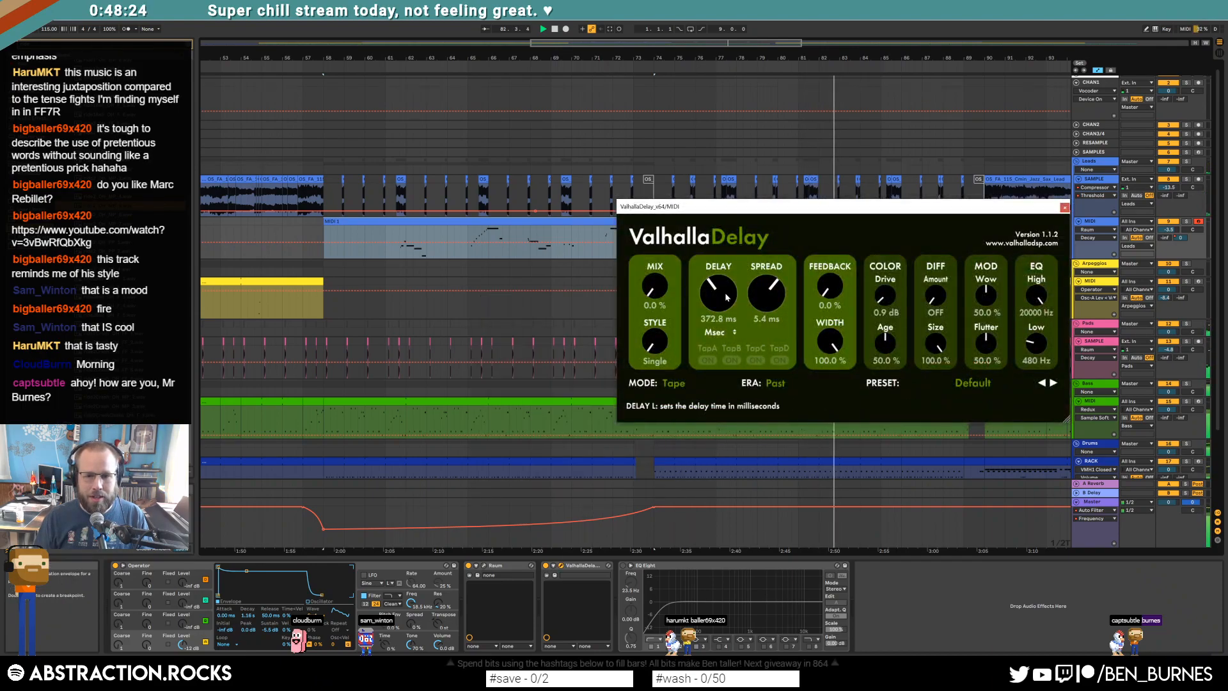
left_click_drag(772, 212, 583, 320)
left_click(642, 396)
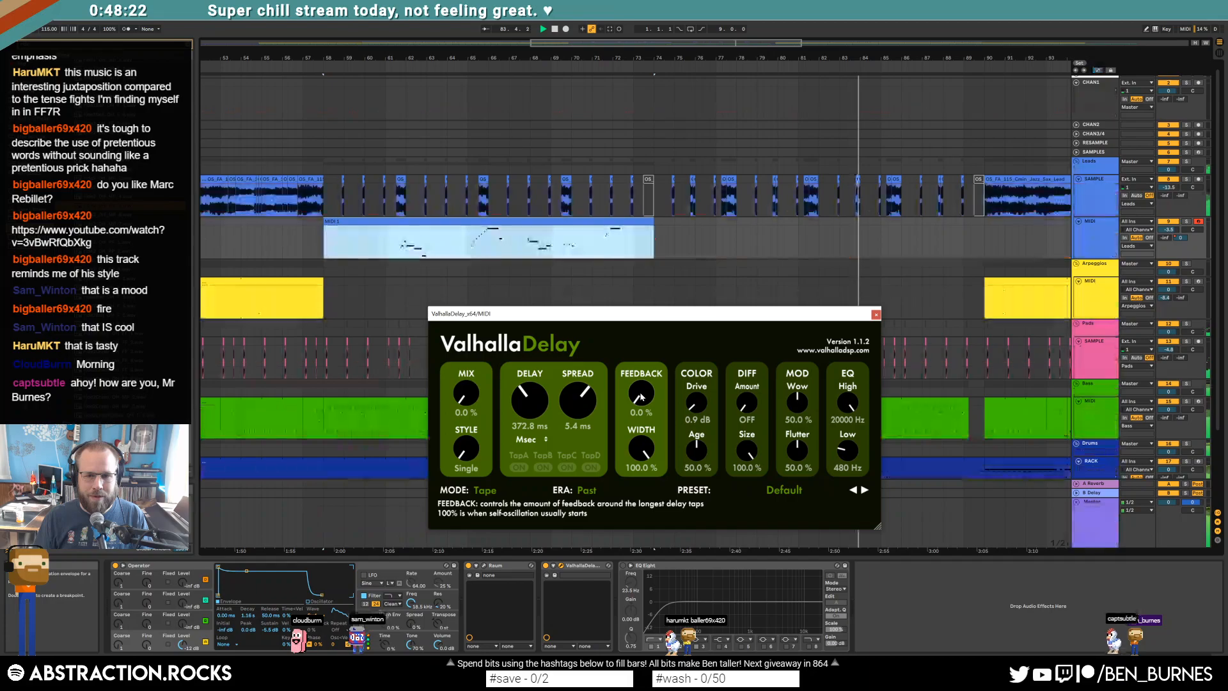
left_click(642, 234)
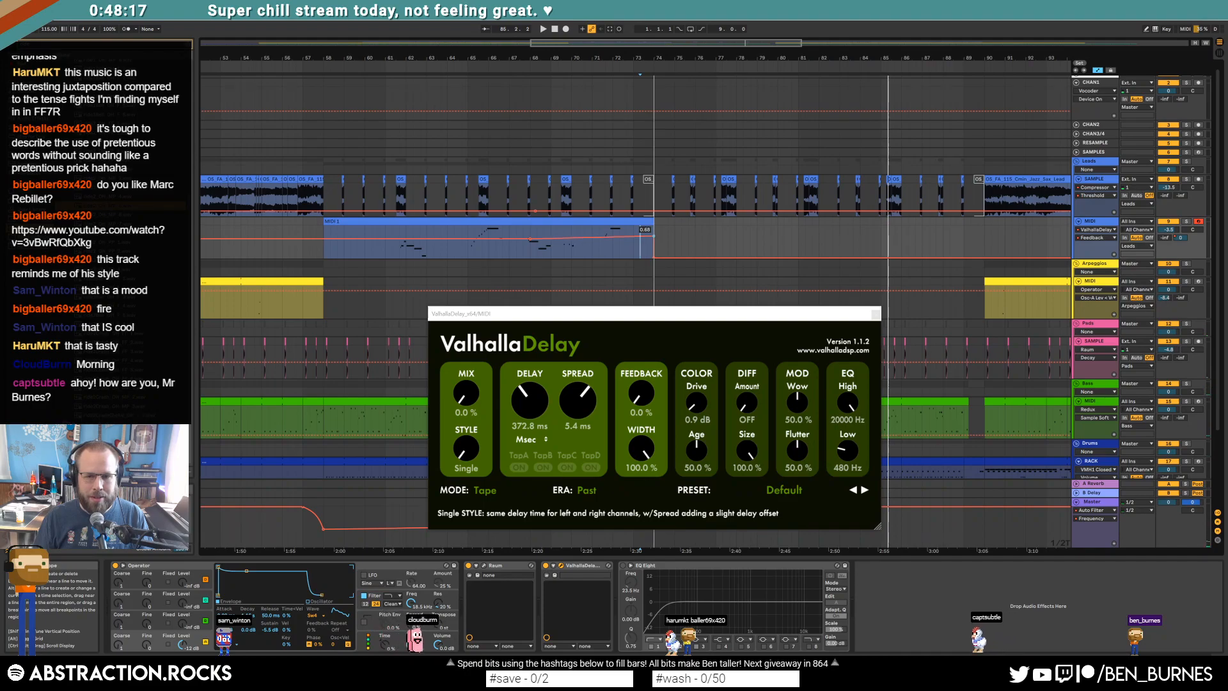
left_click(667, 243)
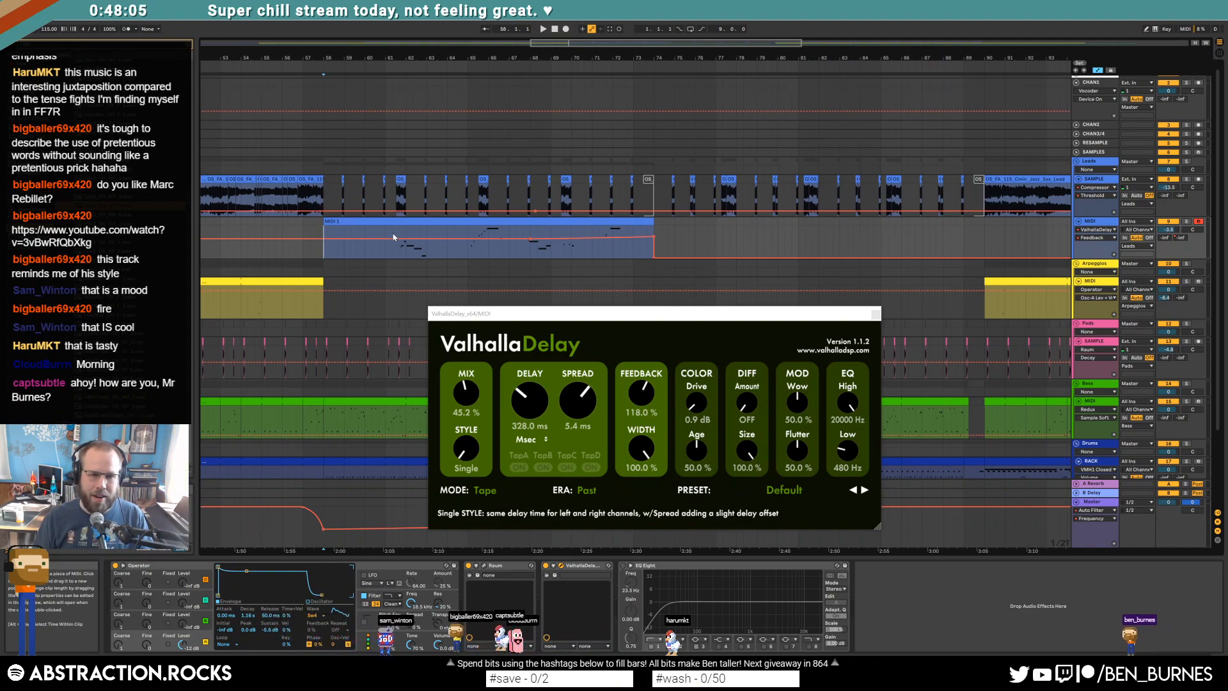
Step: Play the bridge from about bar 61, hide the automation lanes and close the ValhallaDelay window
key("space")
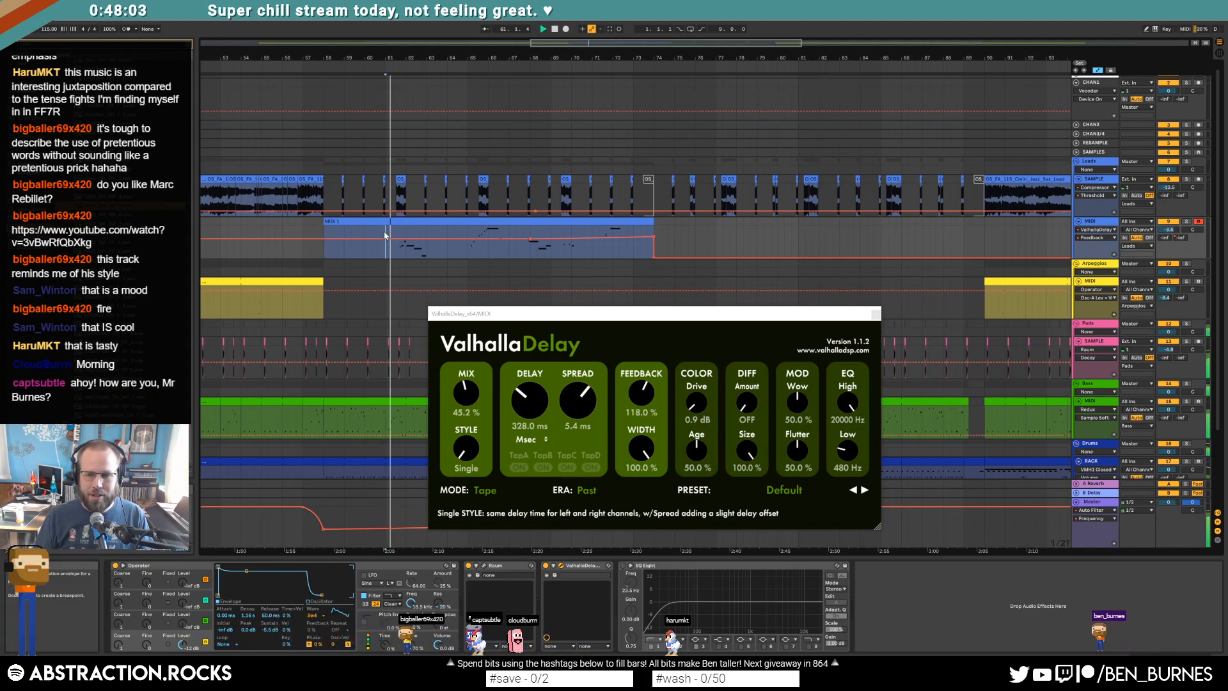
key("a")
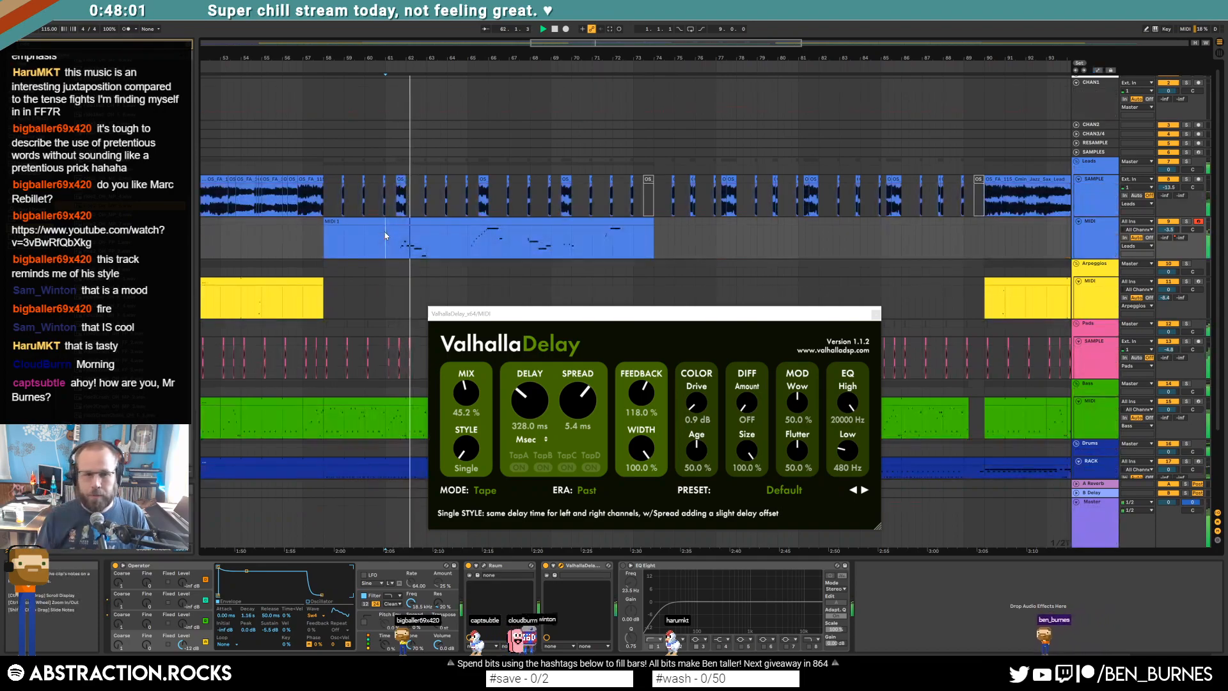
left_click(875, 315)
left_click(1094, 251)
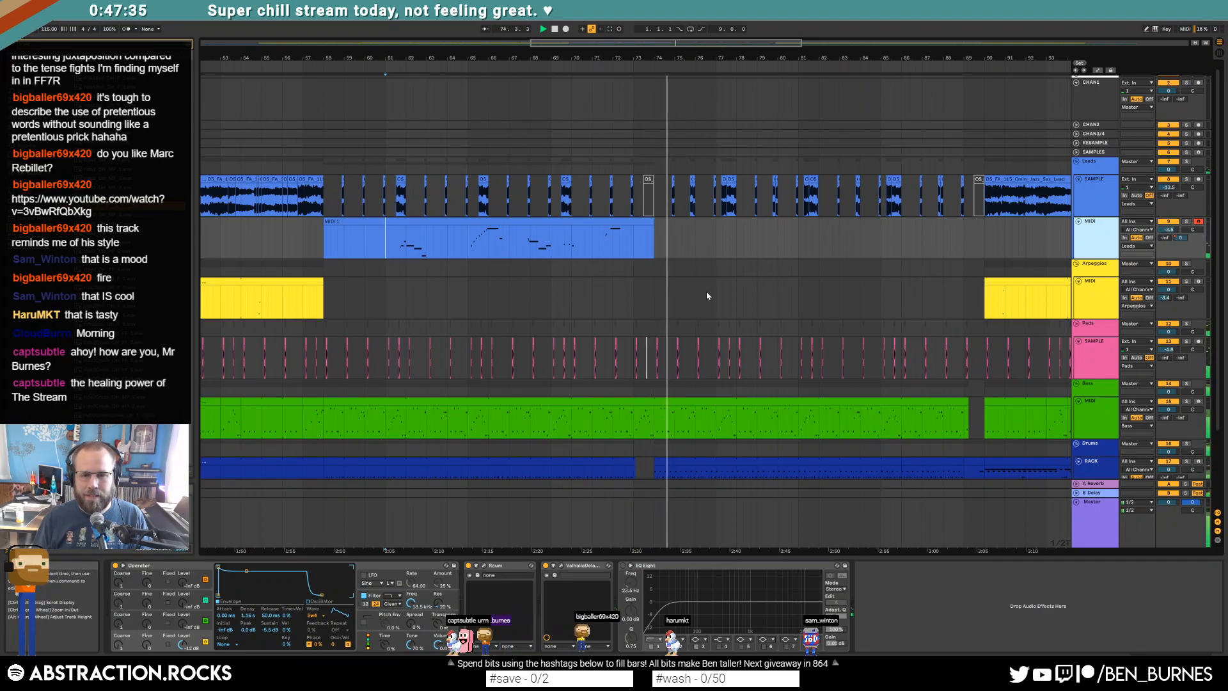
Step: Review all tracks from the bridge to the end of the song while playback continues past bar 90
left_click_drag(896, 58, 896, 49)
left_click_drag(748, 44, 803, 43)
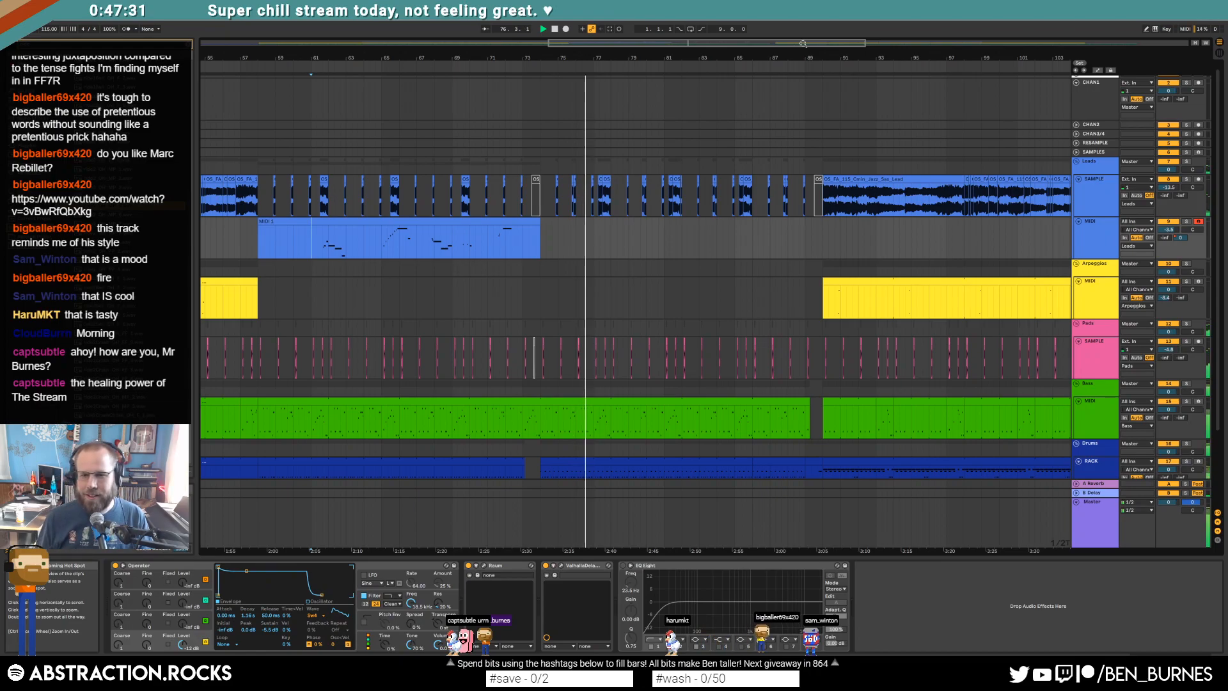
left_click_drag(803, 43, 936, 47)
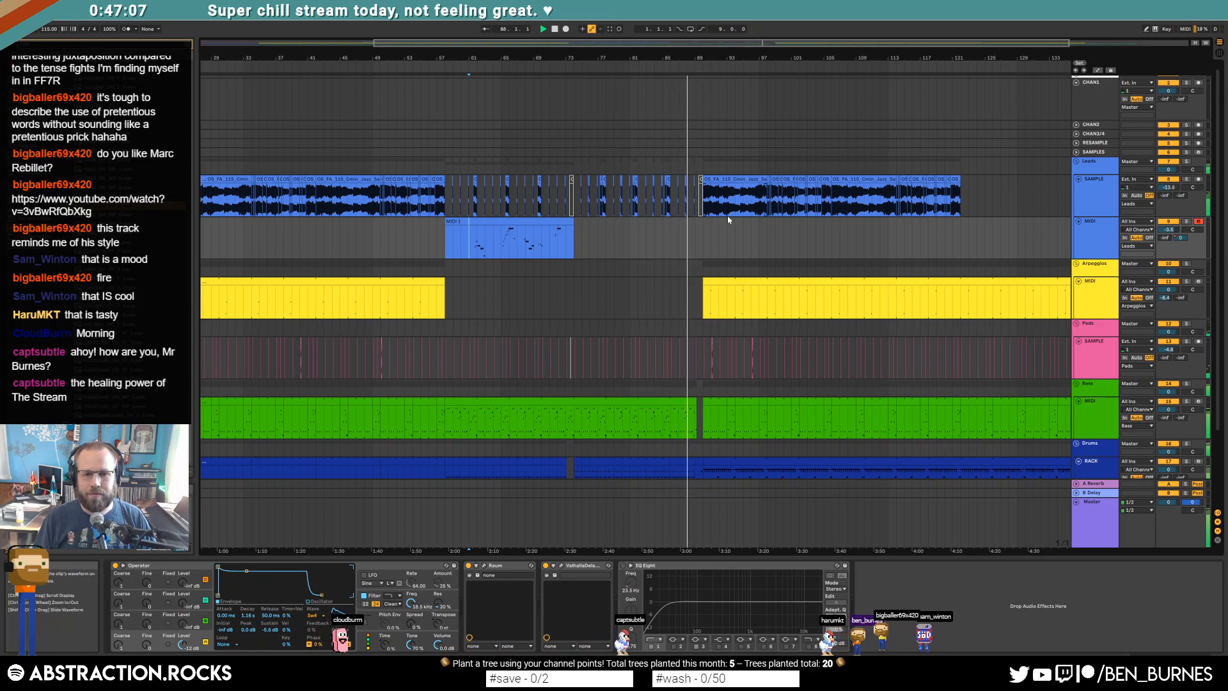
scroll(728, 218, "down", 3)
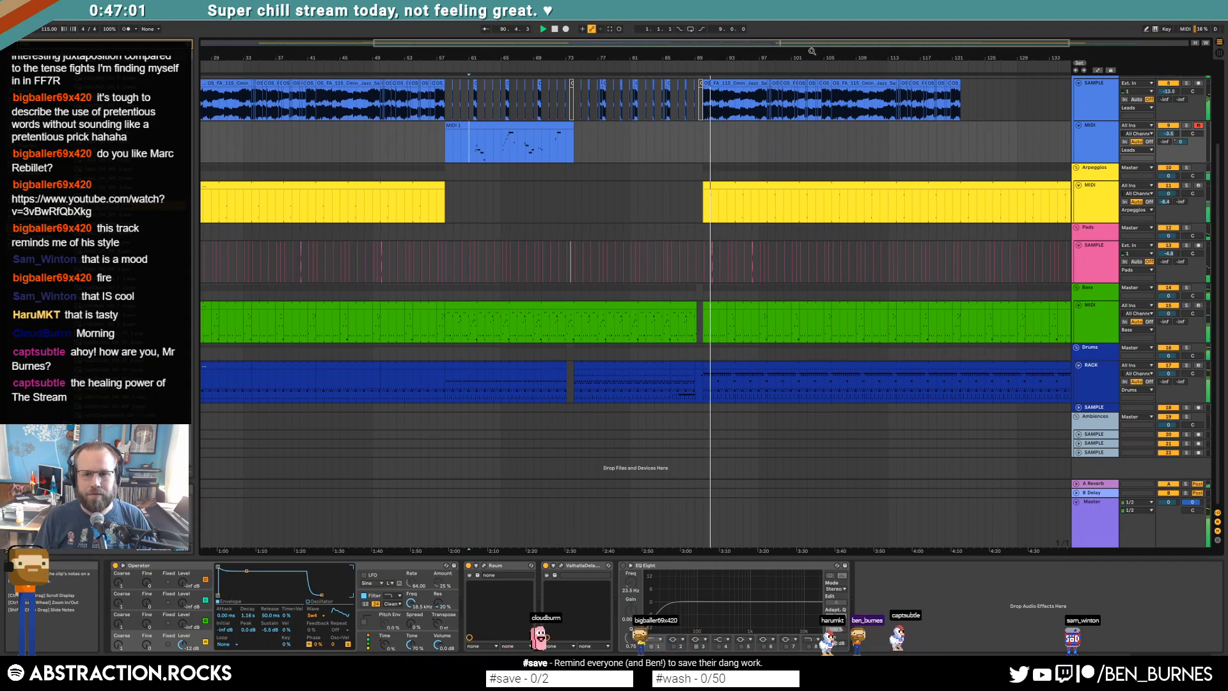
left_click_drag(734, 44, 853, 43)
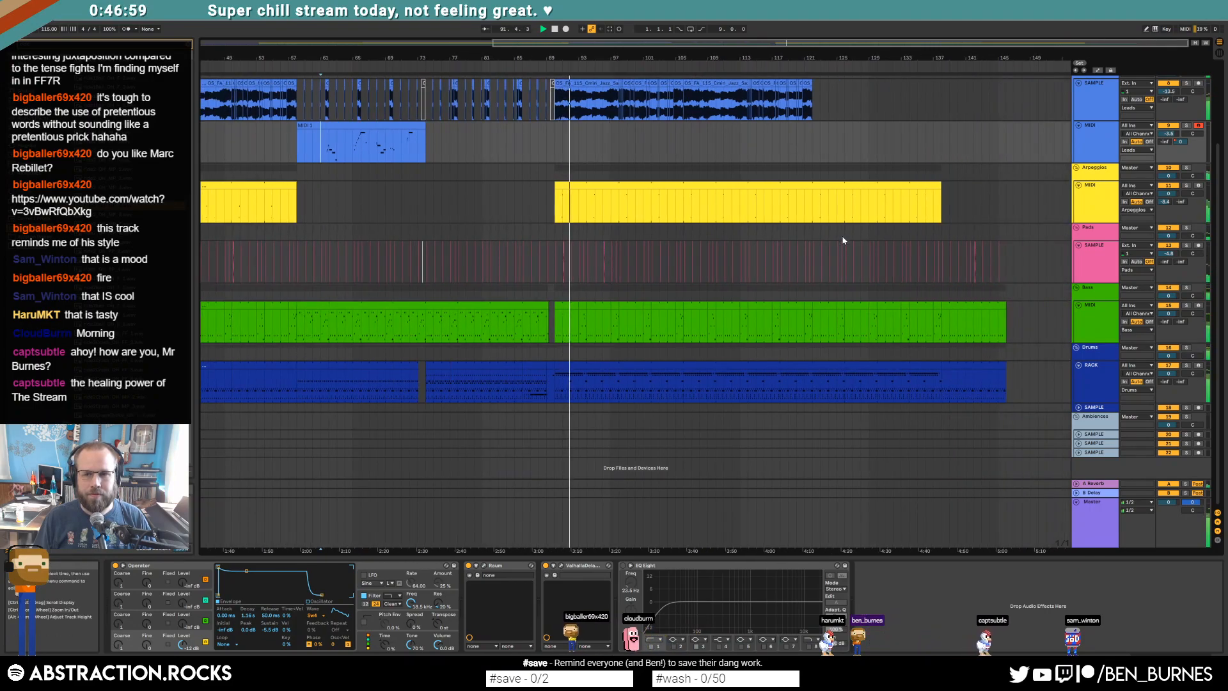
scroll(846, 240, "up", 2)
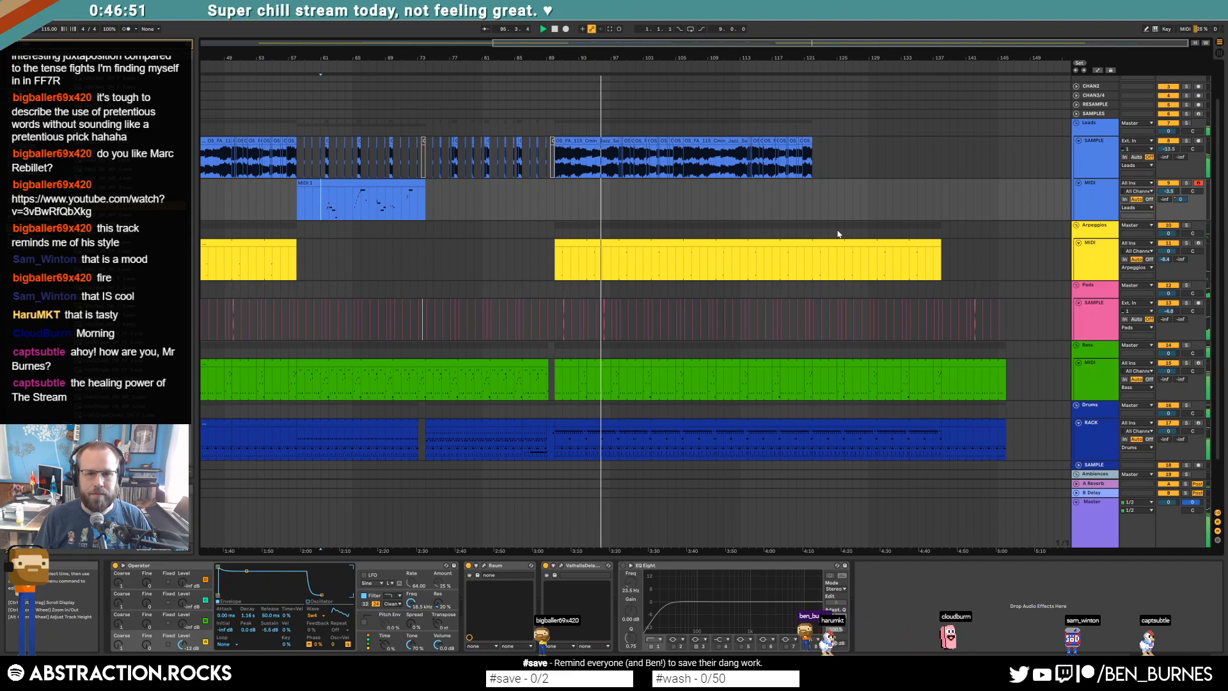
Step: Insert a second Compressor on the lead SAMPLE track ahead of the sidechained one, adjust its threshold and ratio, and stop playback
left_click(600, 168)
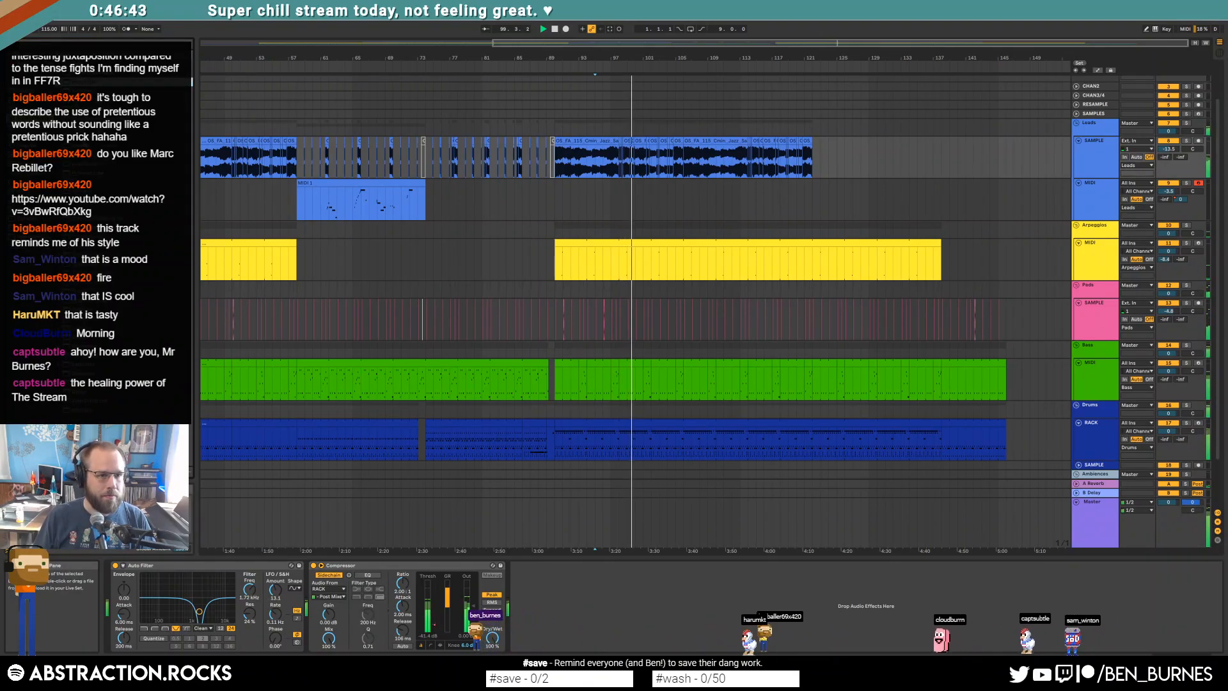
left_click_drag(89, 136, 321, 569)
left_click_drag(352, 609, 323, 585)
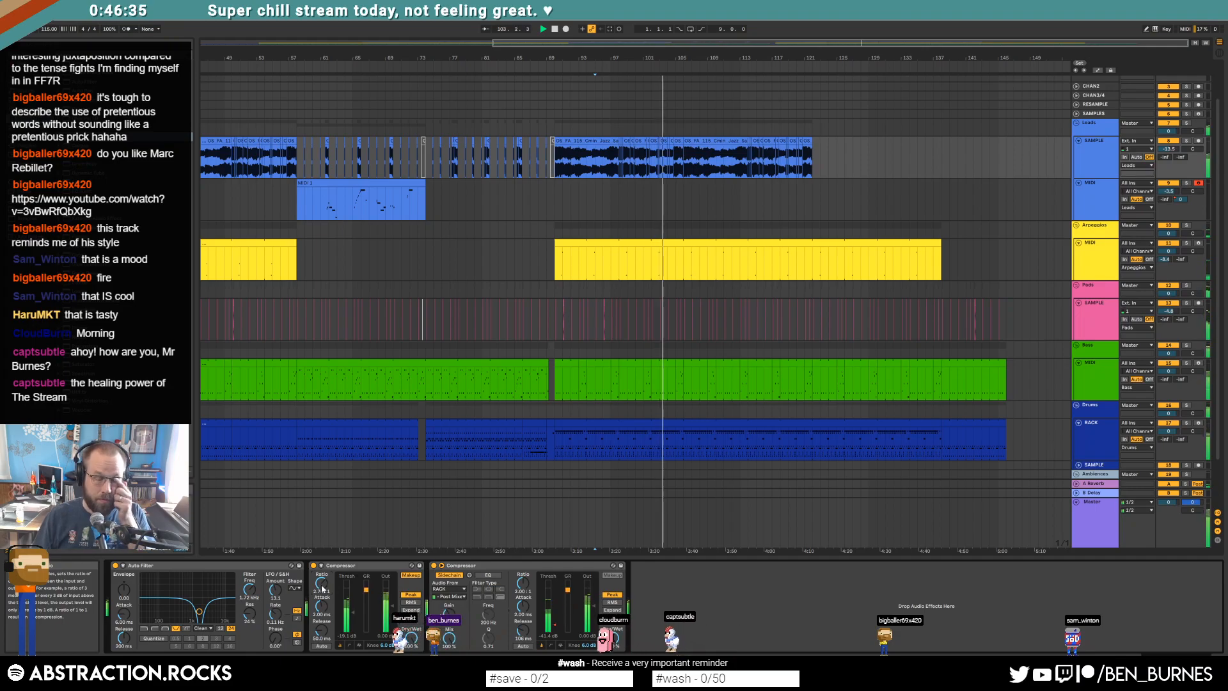
key("space")
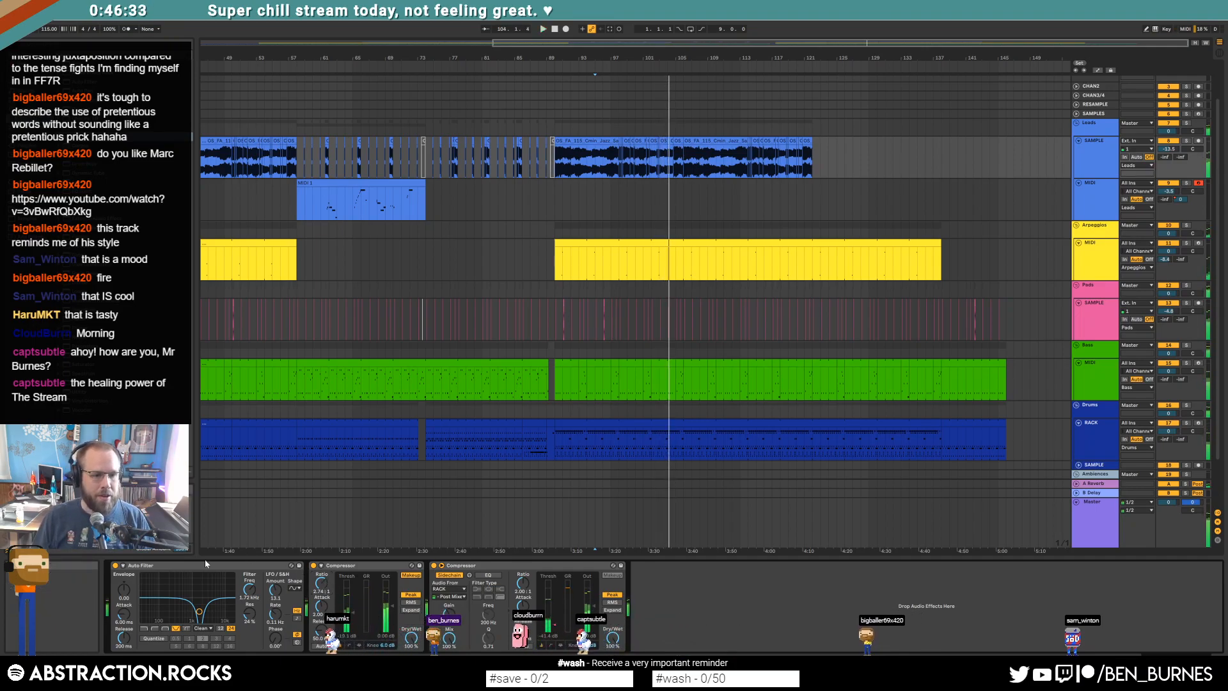
Step: Lower the new Compressor's threshold, play from about bar 98 and slightly raise the lead SAMPLE track's volume
left_click(236, 566)
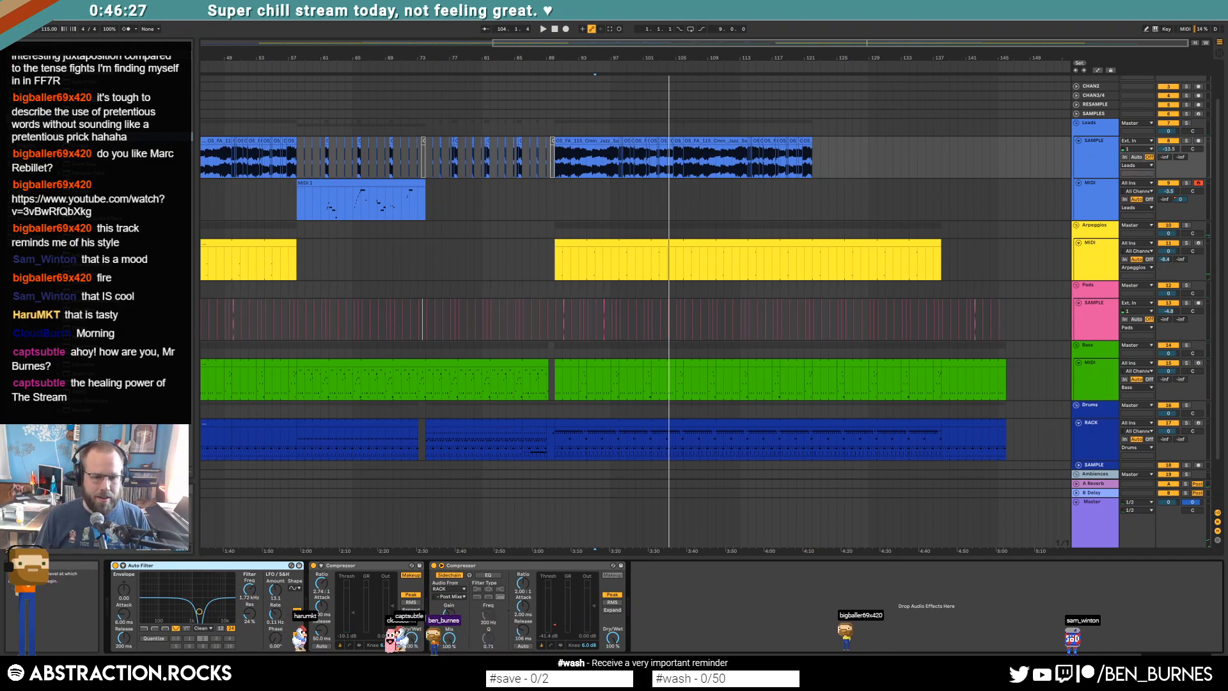
left_click_drag(352, 612, 353, 614)
left_click(347, 566)
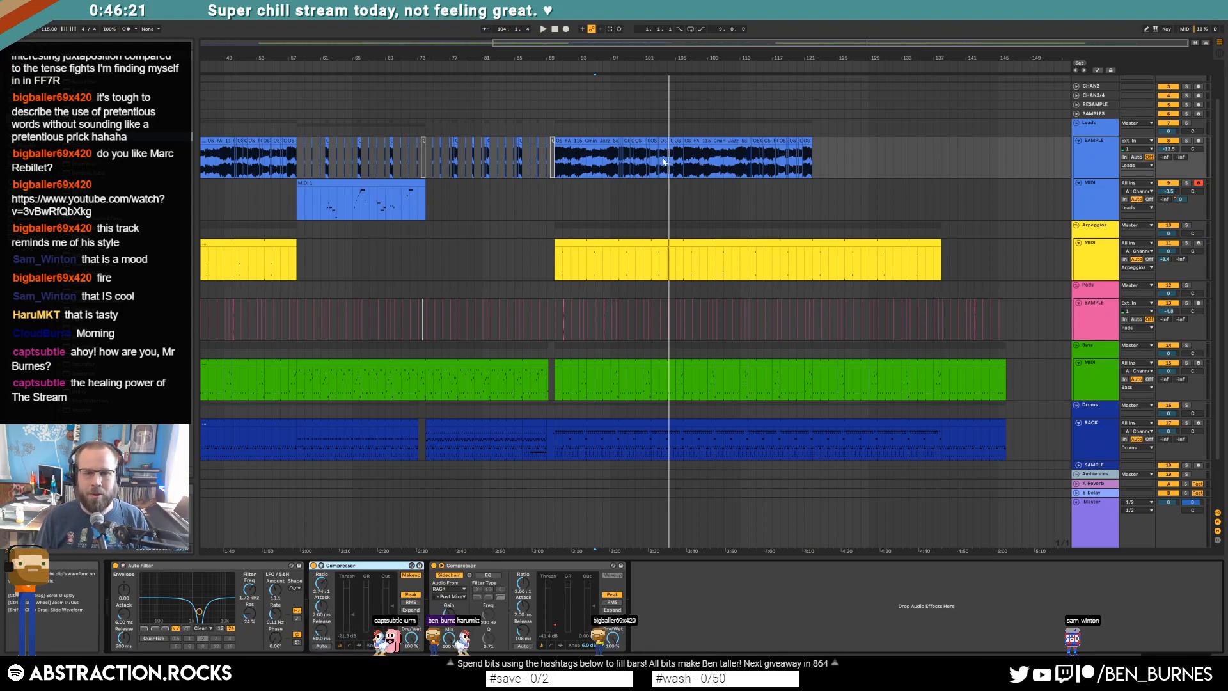
left_click(619, 166)
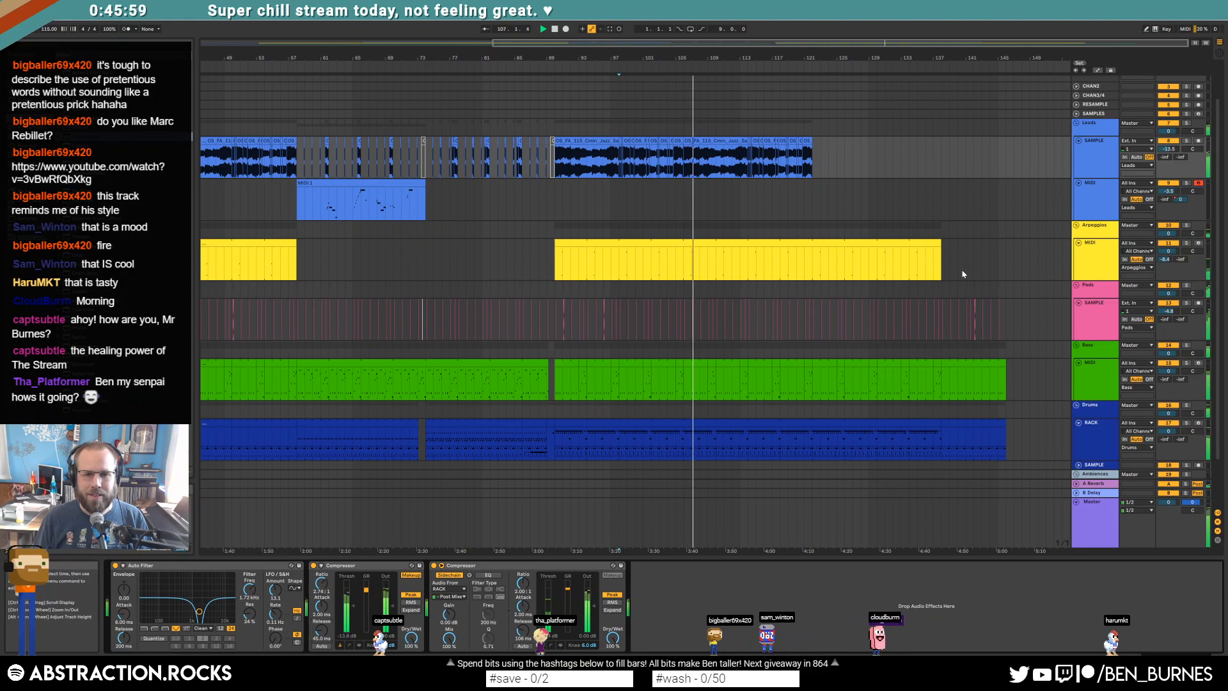
left_click_drag(1173, 150, 1173, 147)
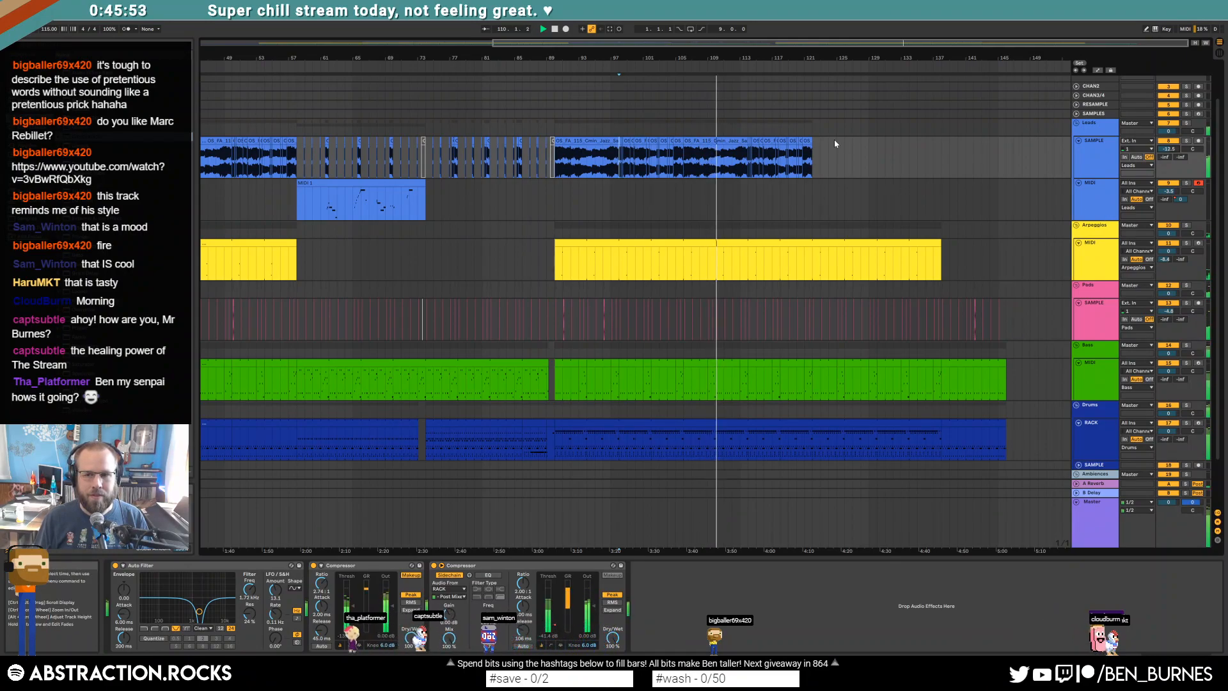
Step: Show the automation lanes, unfold the B Delay return and add a small Feedback rise just before the lead sample ends near bar 122
scroll(815, 157, "up", 10)
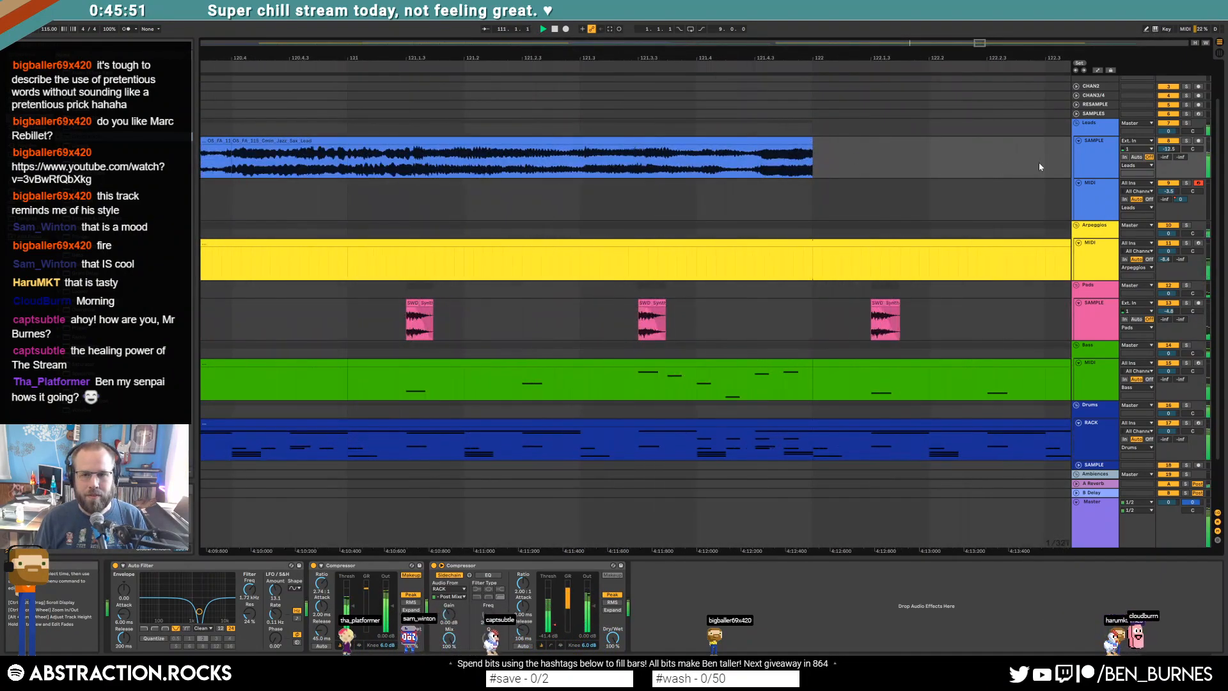
key("a")
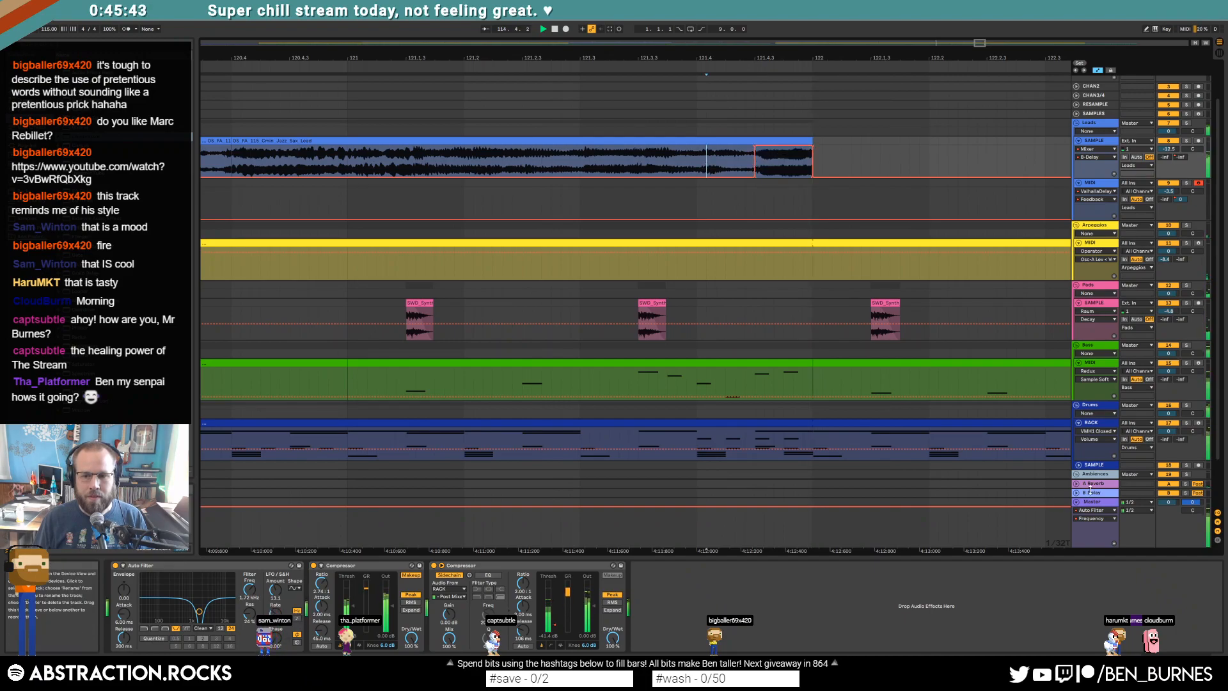
left_click(1091, 492)
left_click_drag(137, 639, 138, 636)
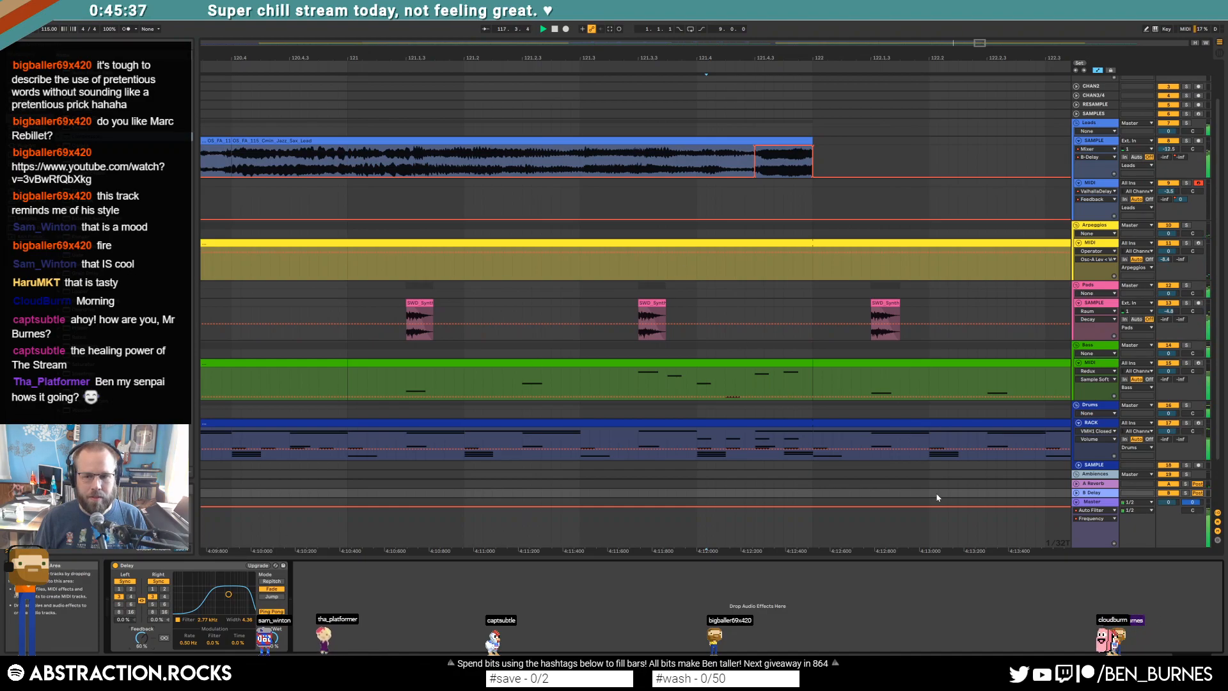
left_click(1076, 492)
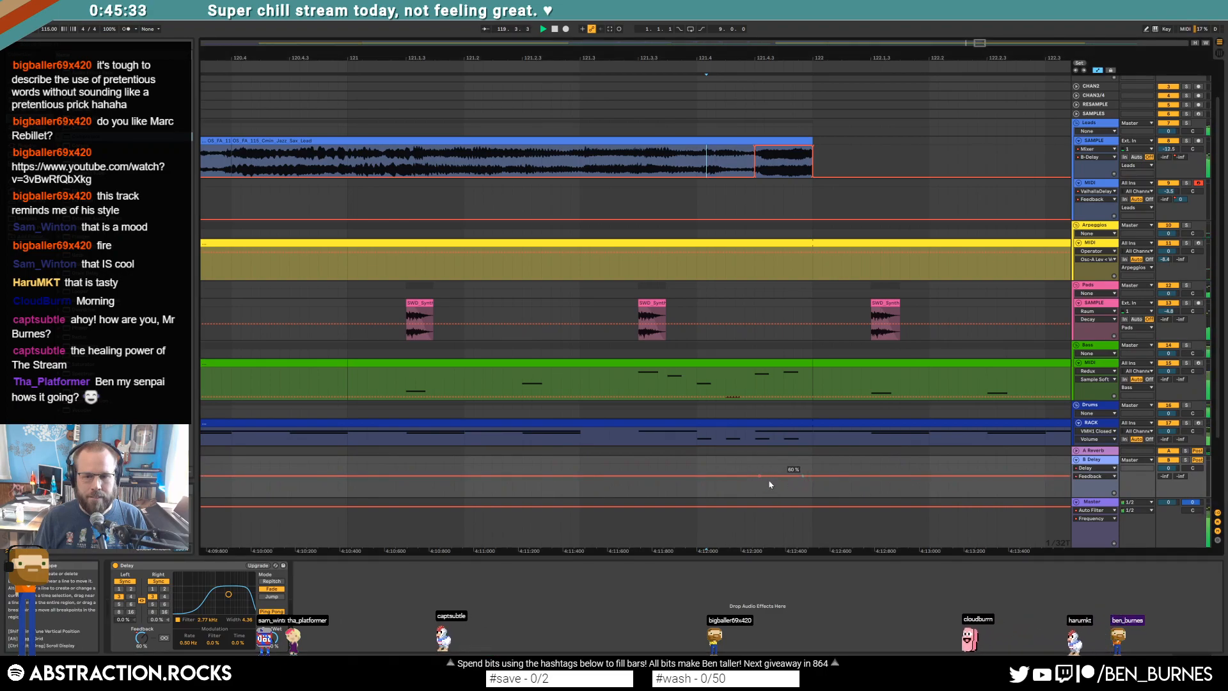
mouse_move(768, 476)
left_mouse_down()
mouse_move(736, 489)
mouse_move(779, 480)
mouse_move(778, 466)
left_mouse_up()
left_click(781, 485)
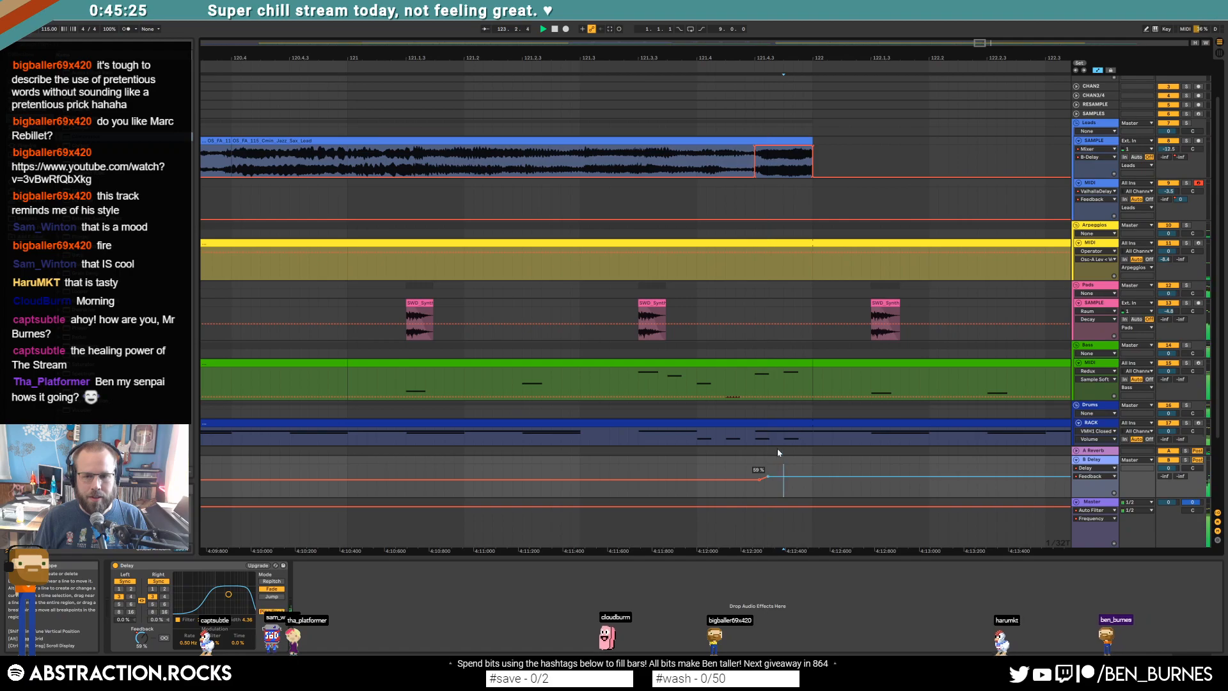
Step: Set the raised B-Delay send automation at the end of the lead SAMPLE clip to about -13.0 dB while replaying the passage
left_click(788, 156)
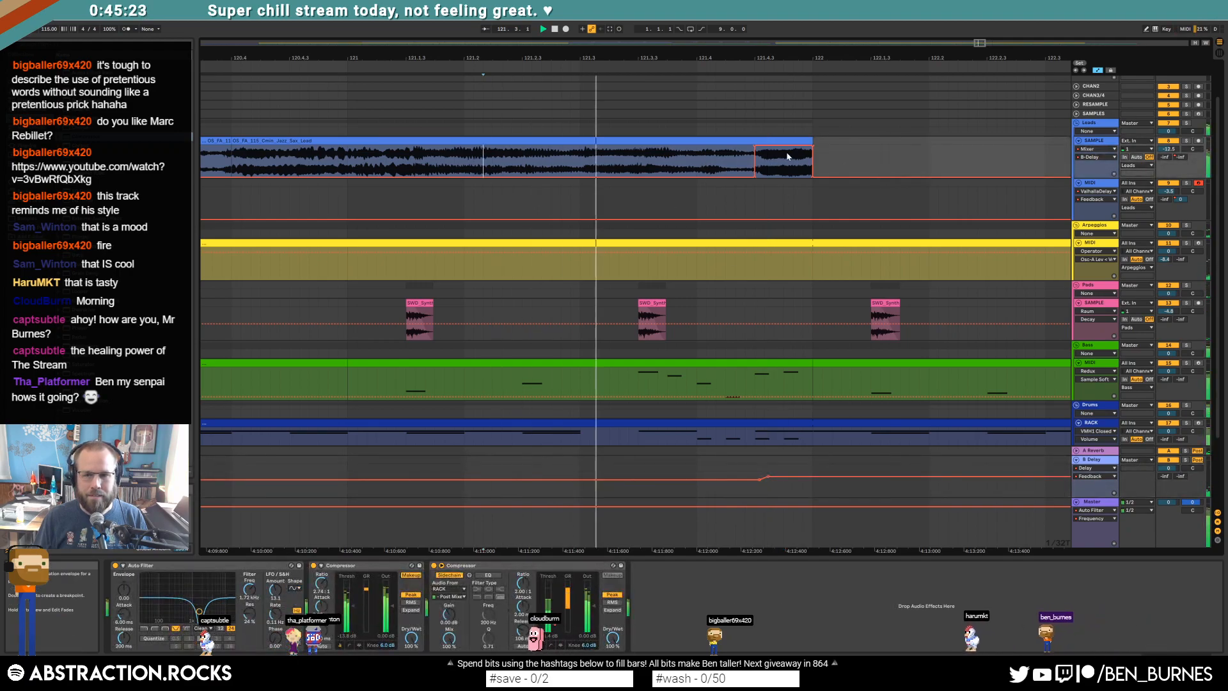
left_click_drag(789, 147, 790, 157)
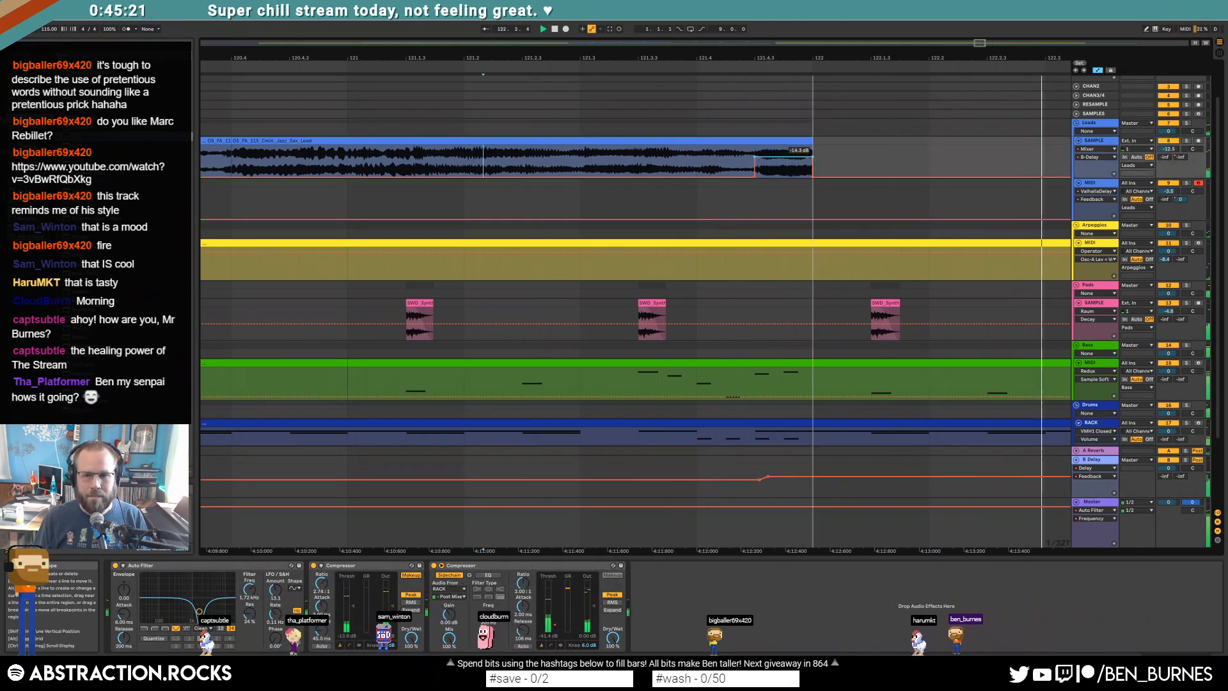
left_click(230, 157)
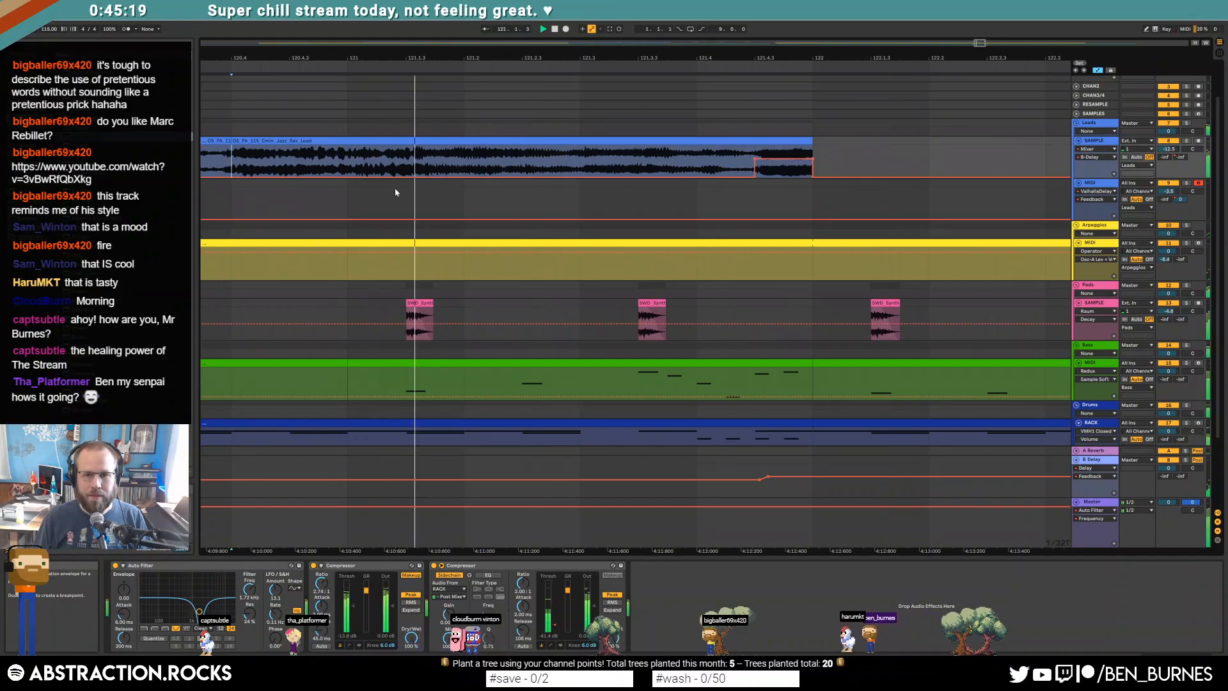
left_click_drag(776, 159, 776, 155)
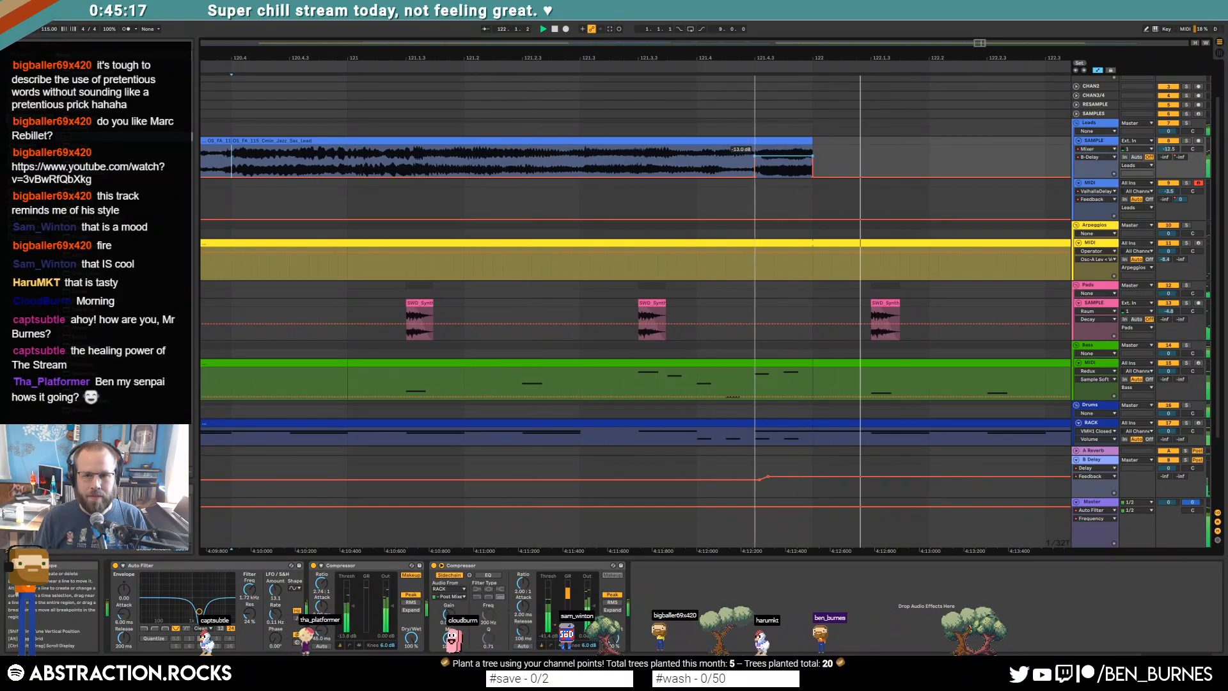
Step: Stop playback and hide the automation lanes across the whole arrangement
scroll(817, 231, "down", 10)
scroll(786, 239, "down", 4)
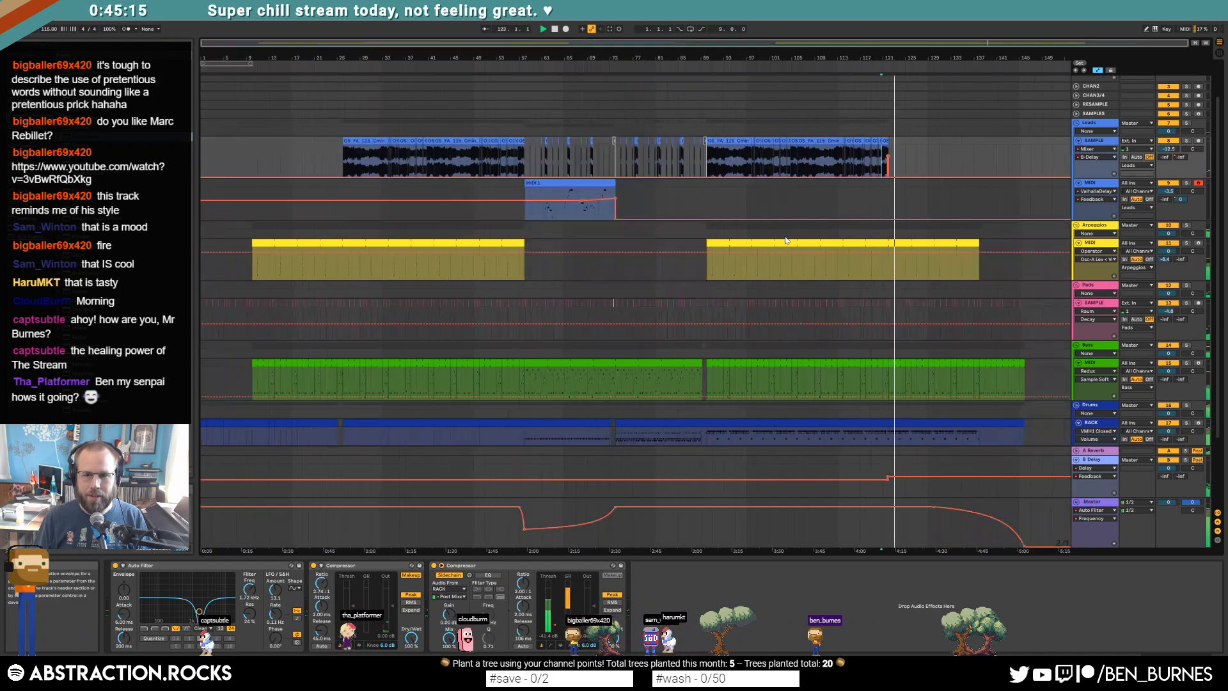
left_click(557, 27)
key("shift+Tab")
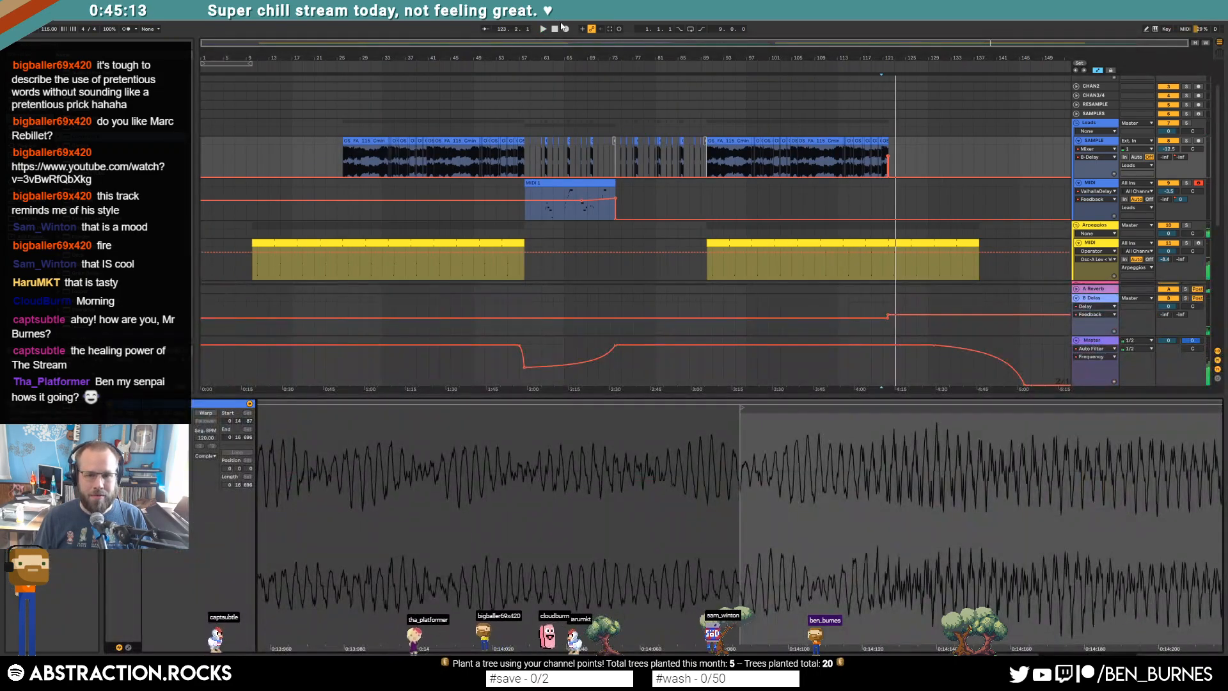
key("shift+Tab")
key("a")
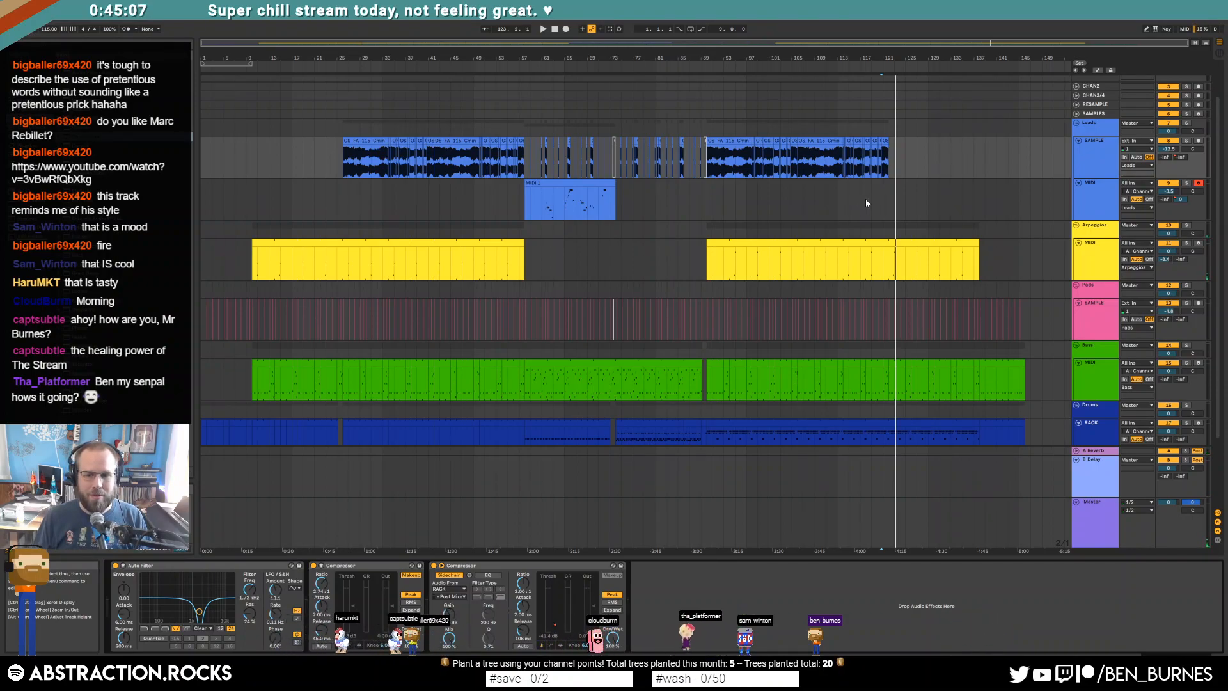
Step: Fold the B Delay and Master tracks and delete the empty Ambiences group
scroll(1155, 448, "down", 3)
left_click(1077, 461)
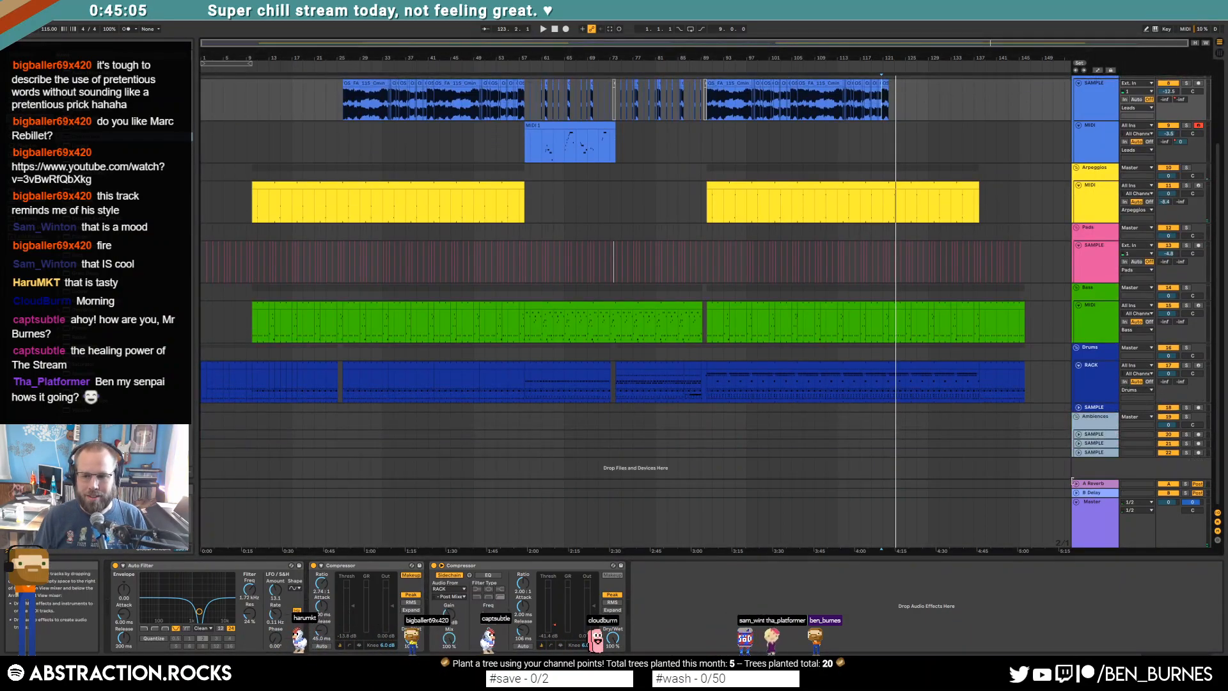
left_click(1074, 503)
left_click(1093, 423)
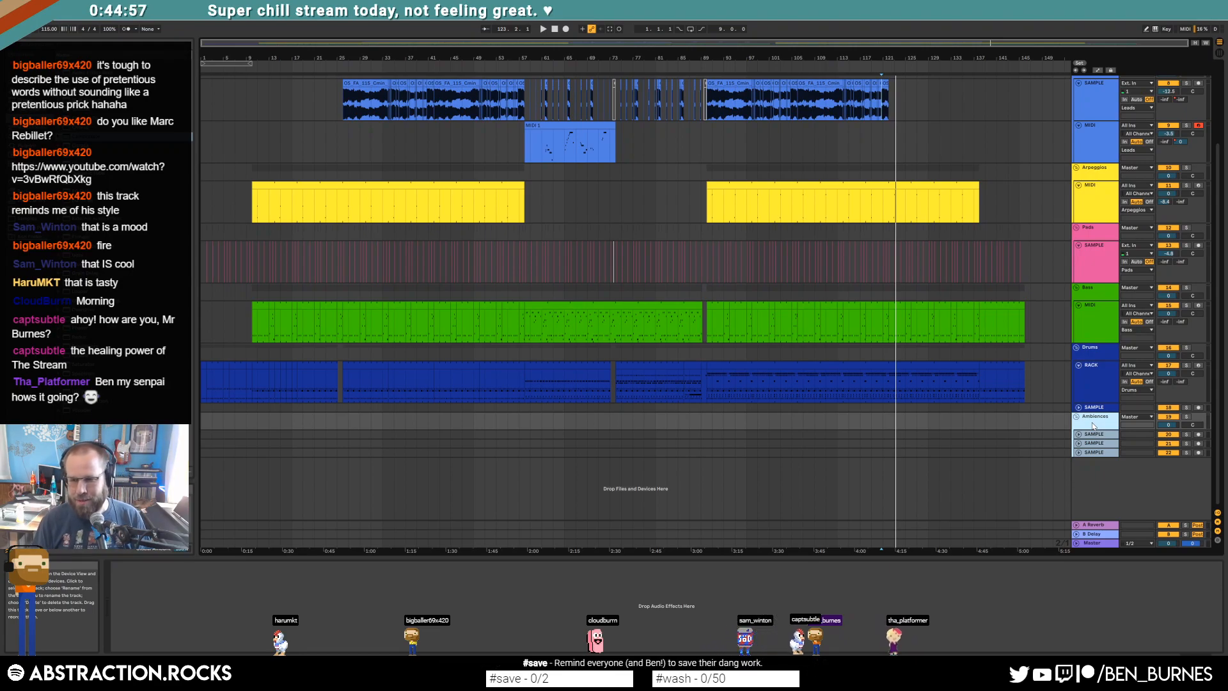
key("Delete")
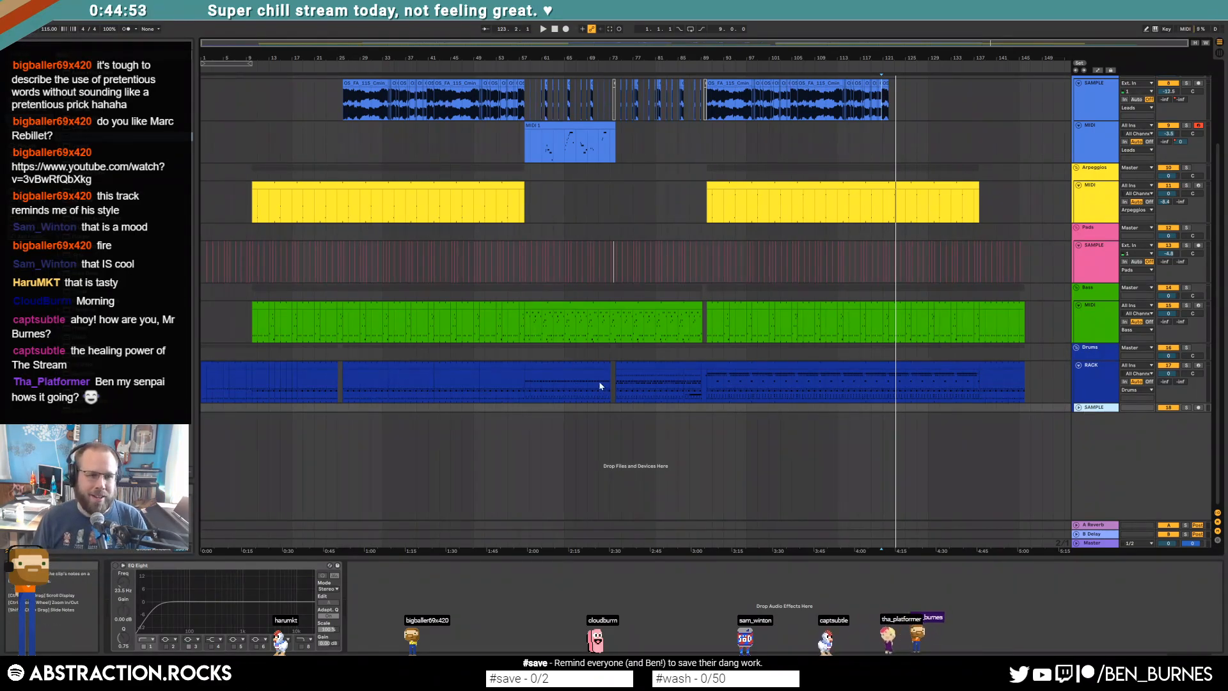
Step: Fold the CHAN1 track and play the song from the beginning
left_click(554, 29)
scroll(741, 255, "up", 2)
scroll(741, 256, "up", 2)
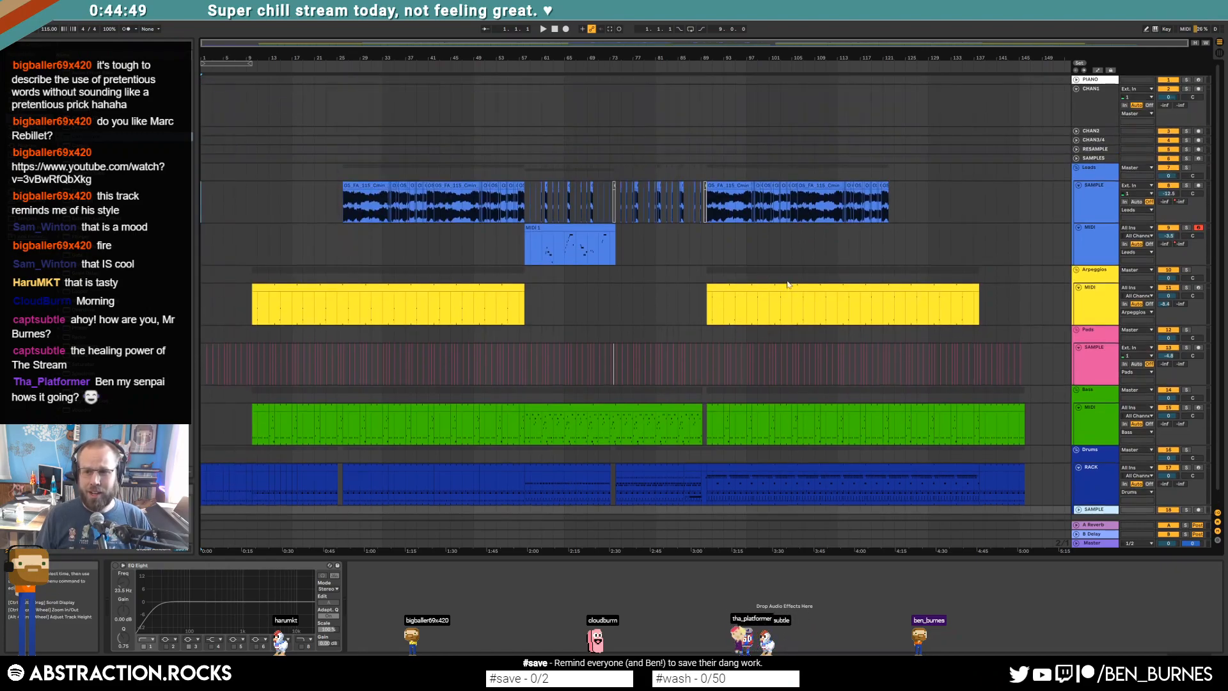
left_click(1076, 89)
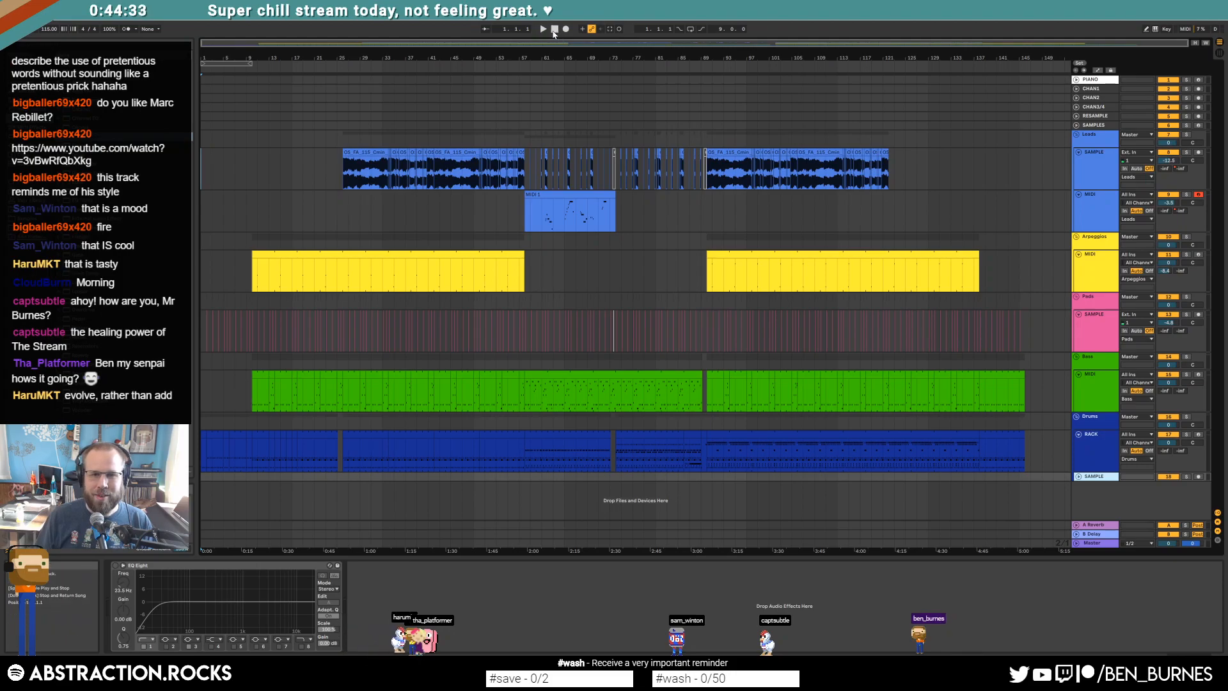
left_click_drag(709, 173, 889, 212)
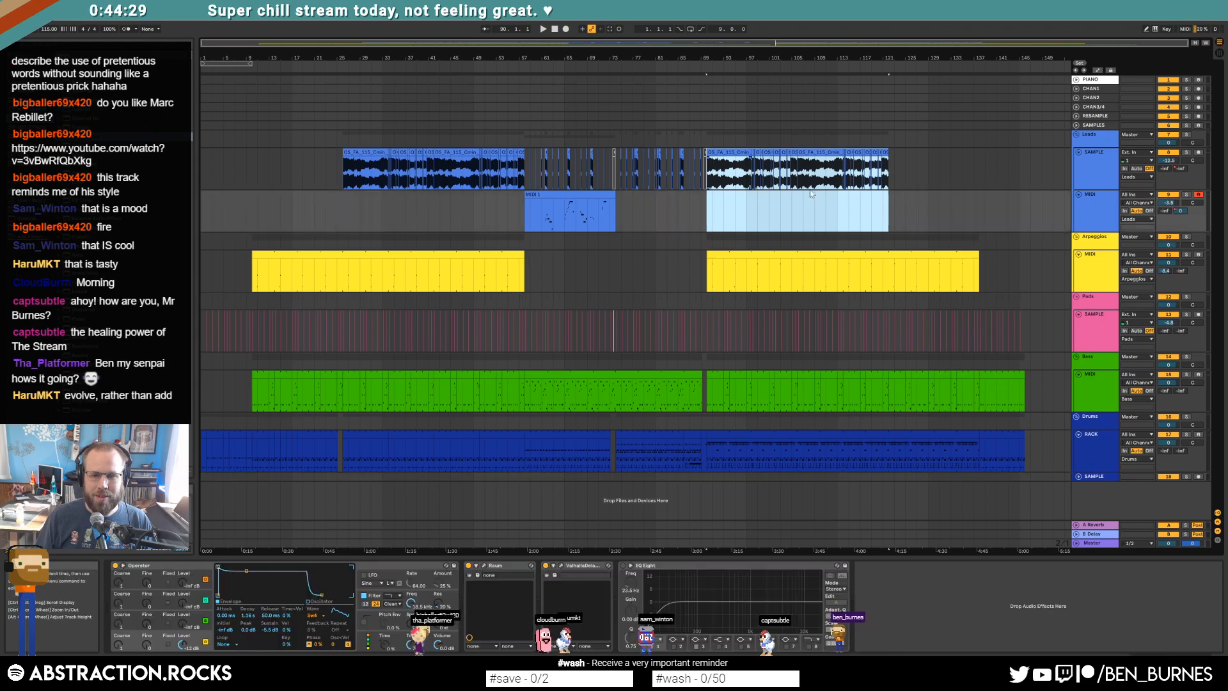
left_click(555, 30)
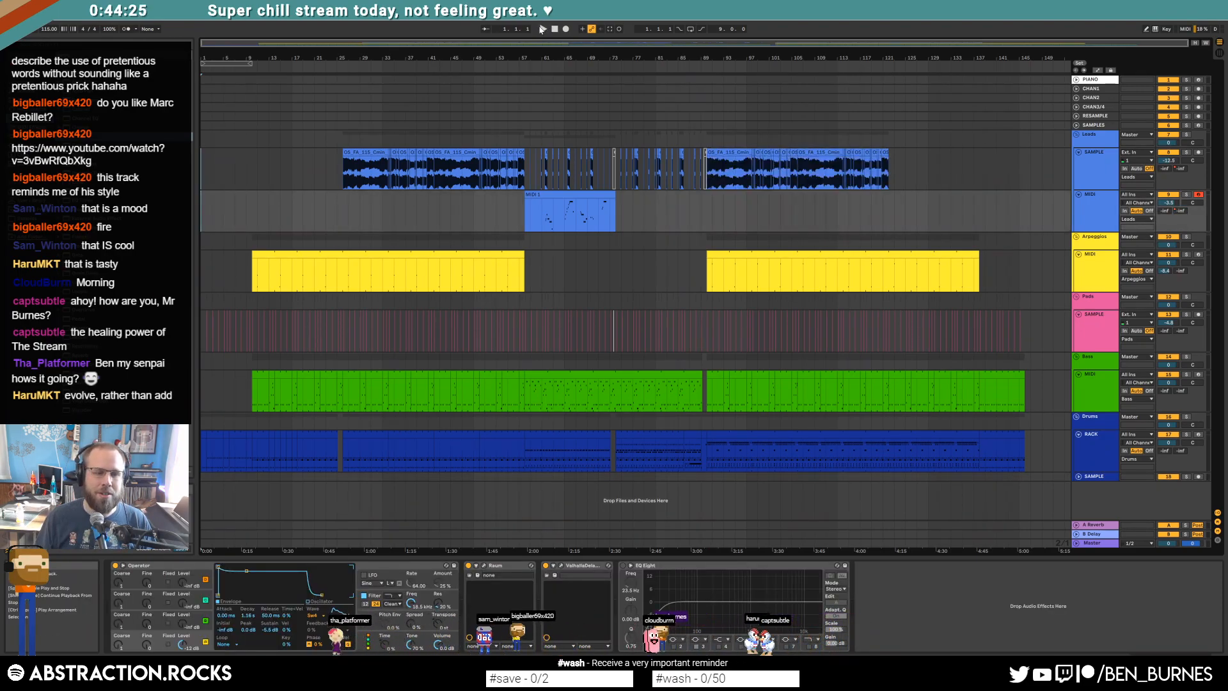
left_click(541, 30)
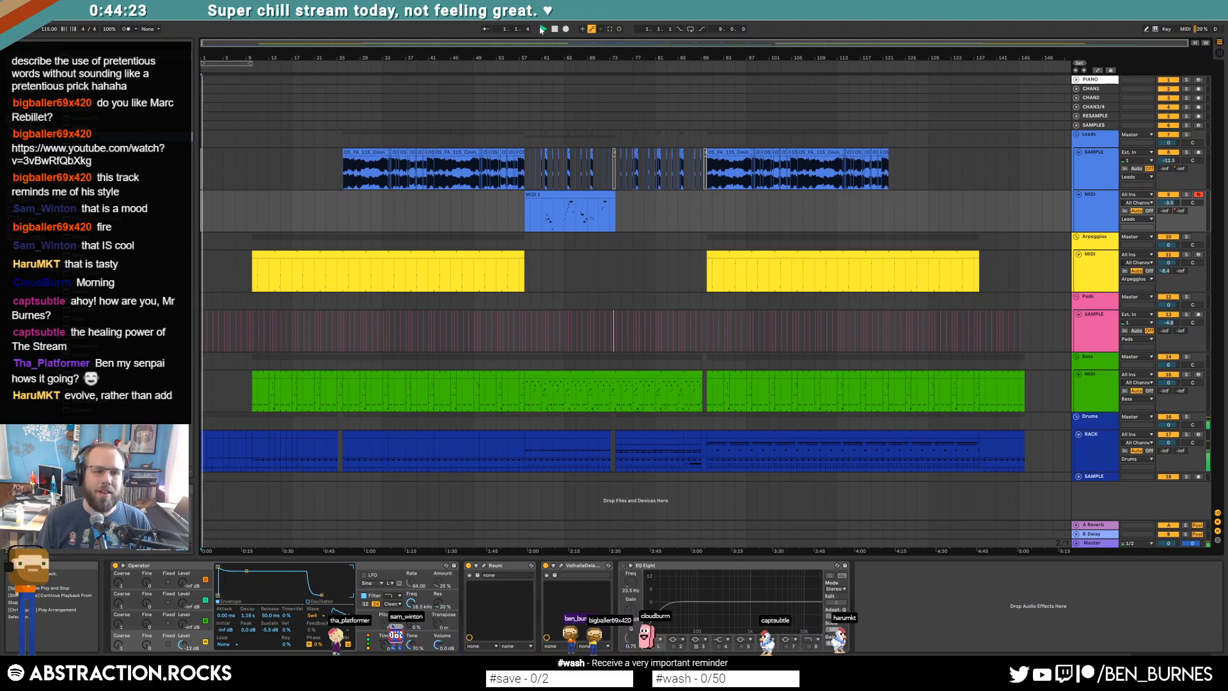
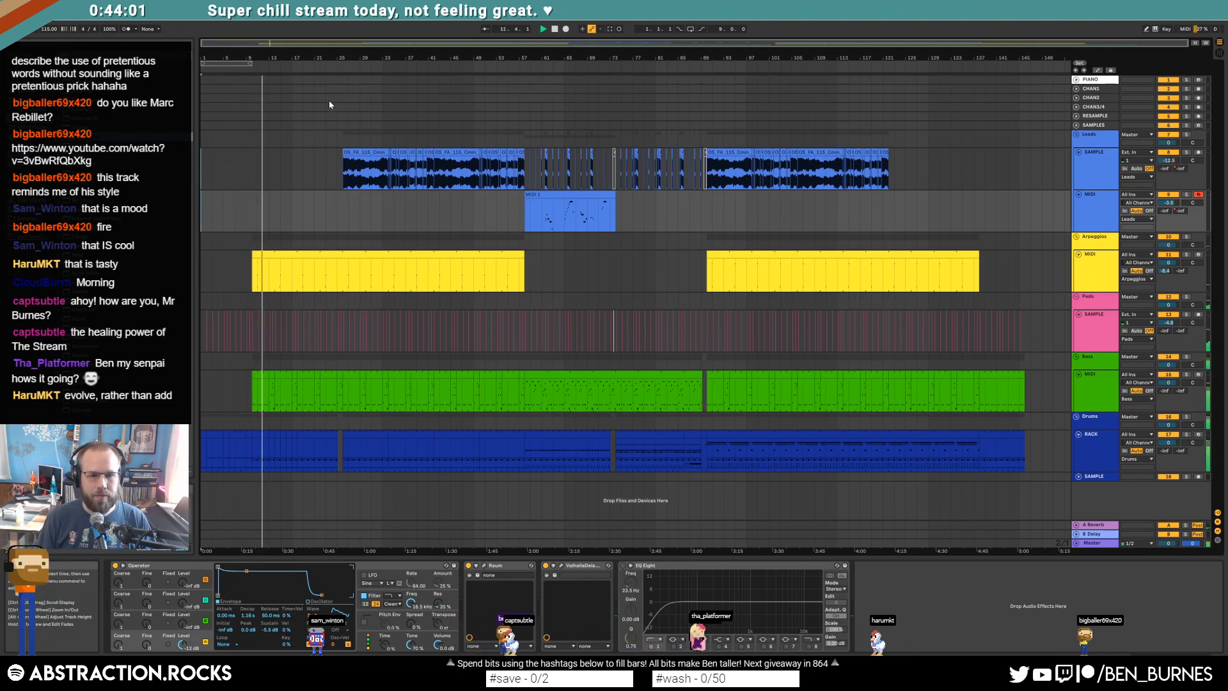
Step: Review the arpeggio and drum clips in the song's opening section during playback, up to the first lead entry
left_click(289, 252)
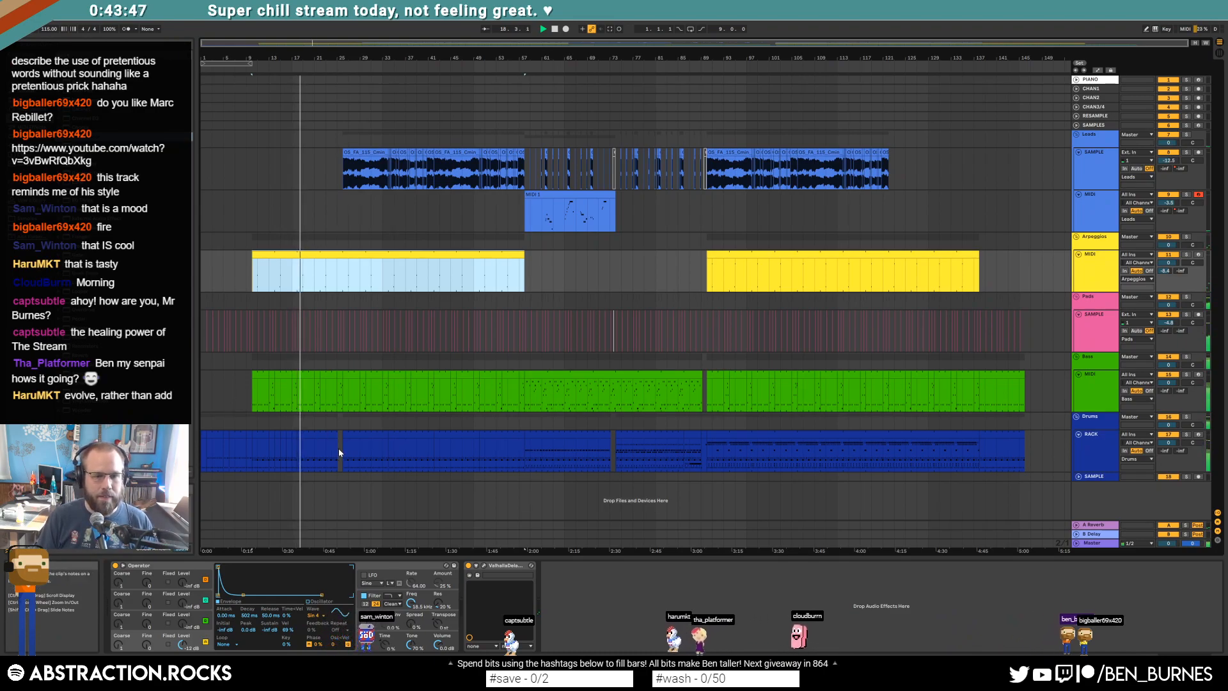
scroll(383, 460, "up", 2)
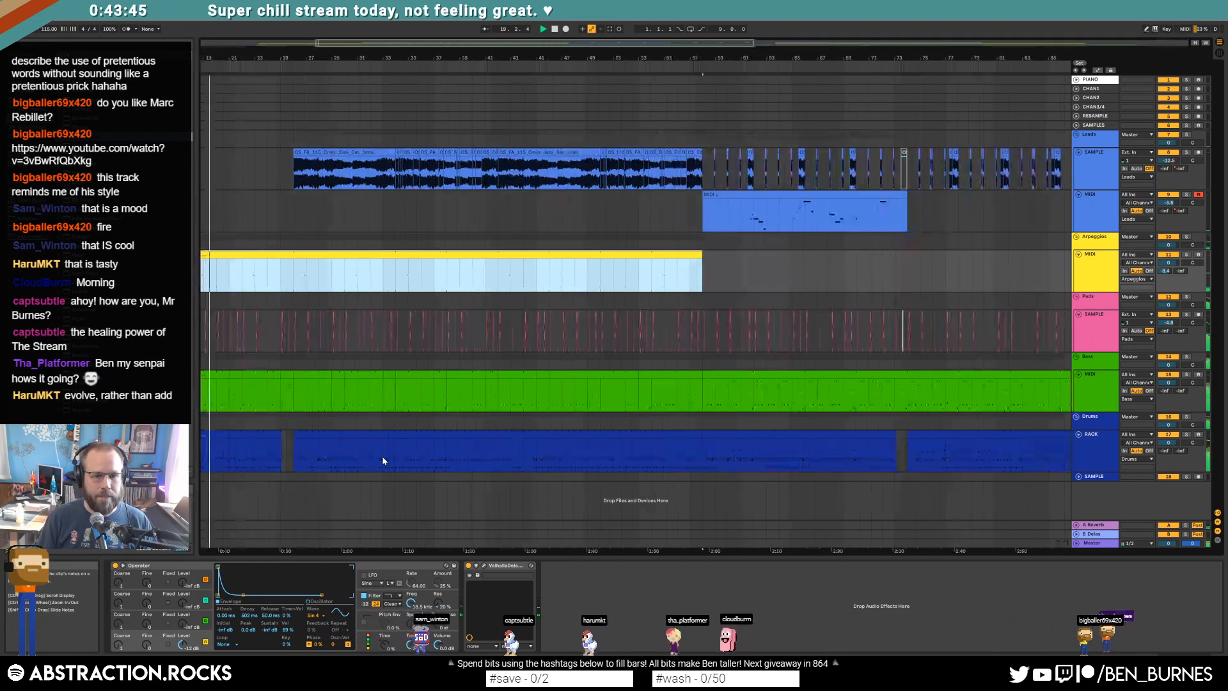
left_click_drag(449, 48, 331, 48)
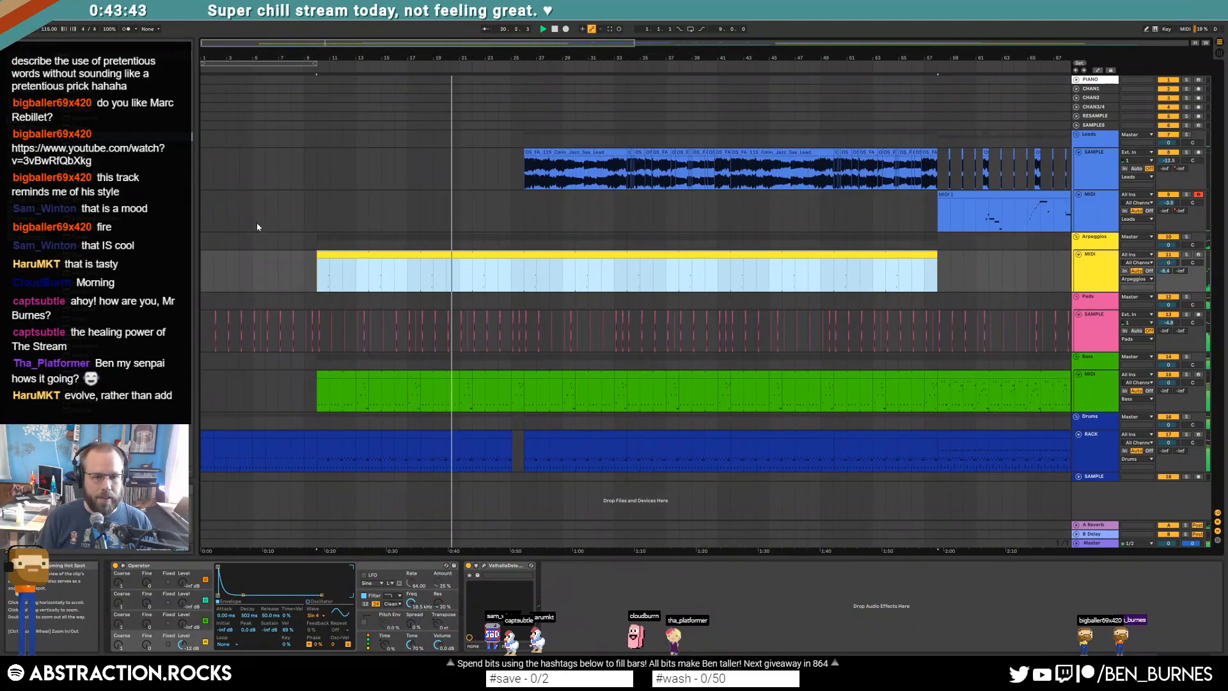
left_click(351, 443)
left_click(414, 436, "shift")
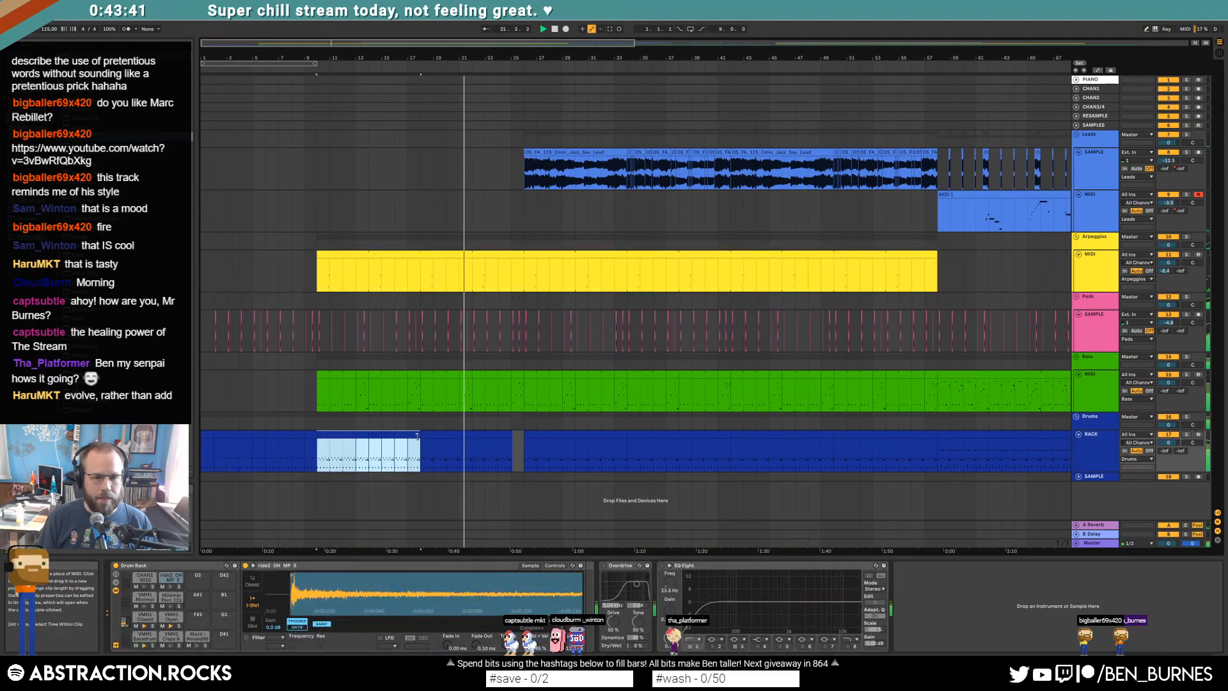
left_click(400, 436)
left_click(342, 435, "shift")
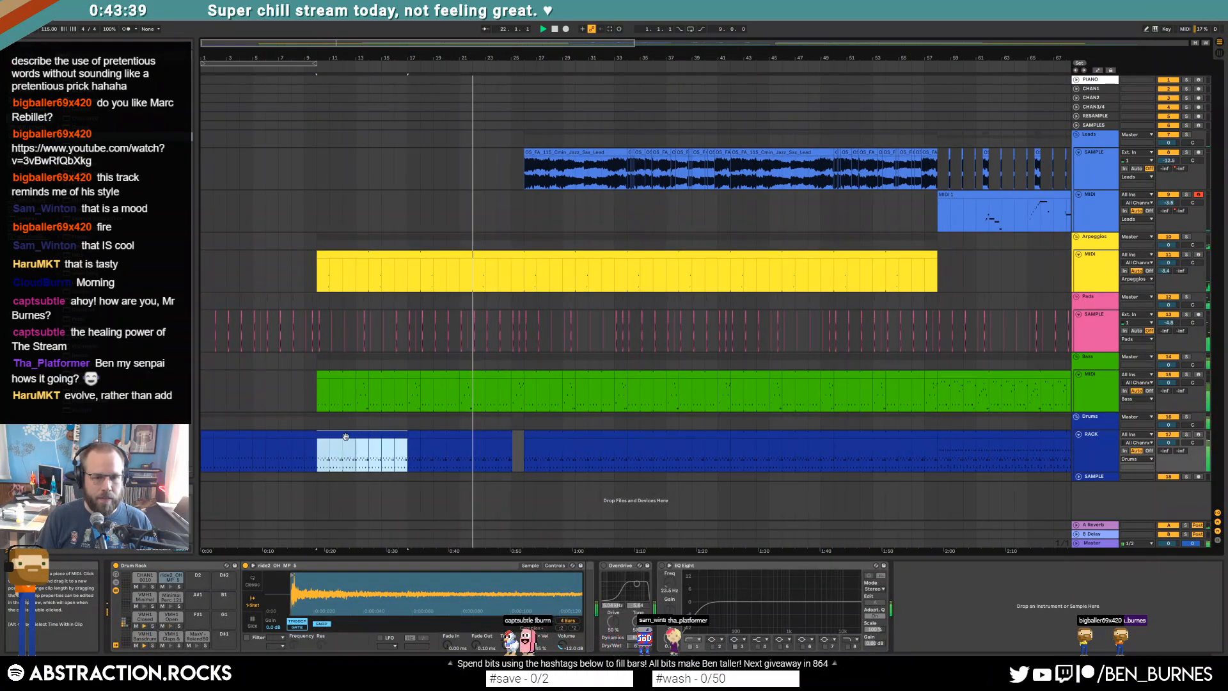
left_click(420, 454)
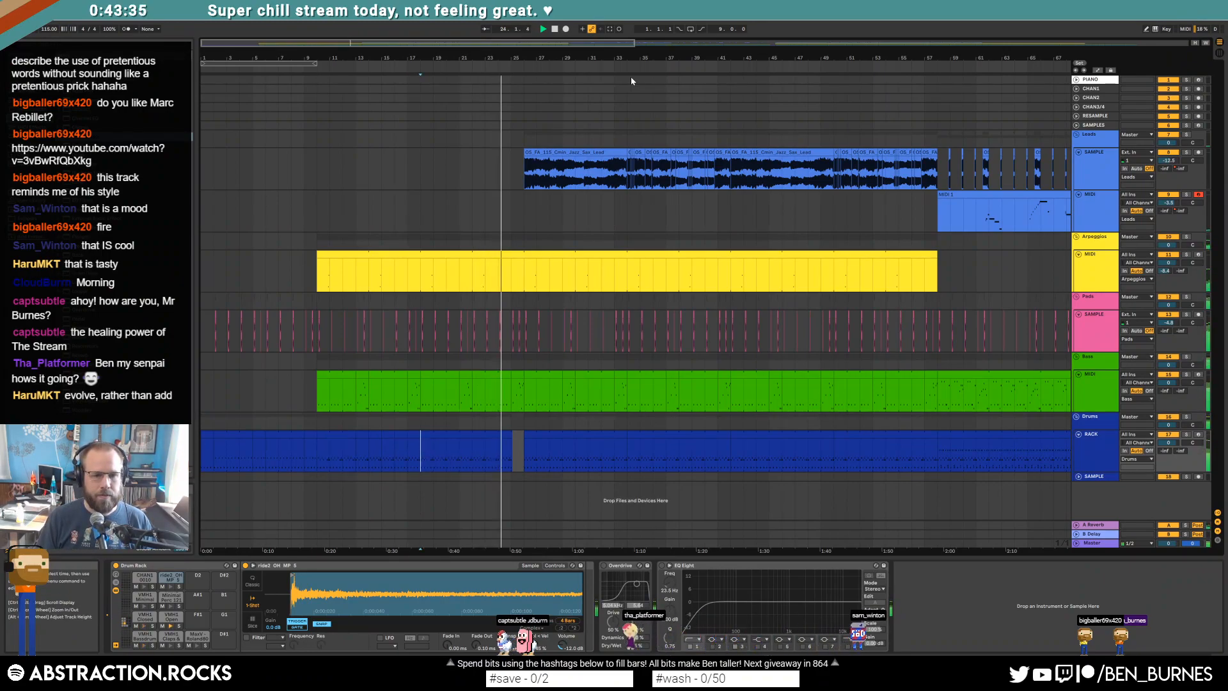
left_click_drag(571, 43, 596, 41)
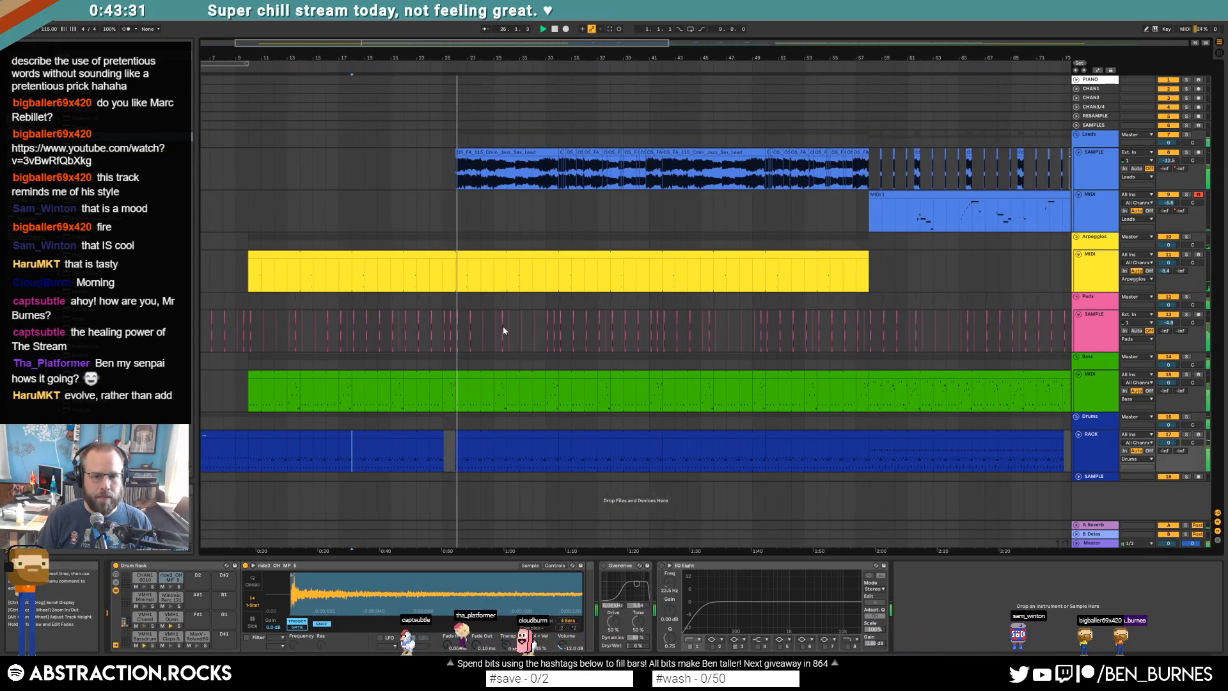
Step: Rework the bass clip just before the first lead entry with F1 notes at 1.1.4, 1.2.2 and 1.2.4
double_click(449, 374)
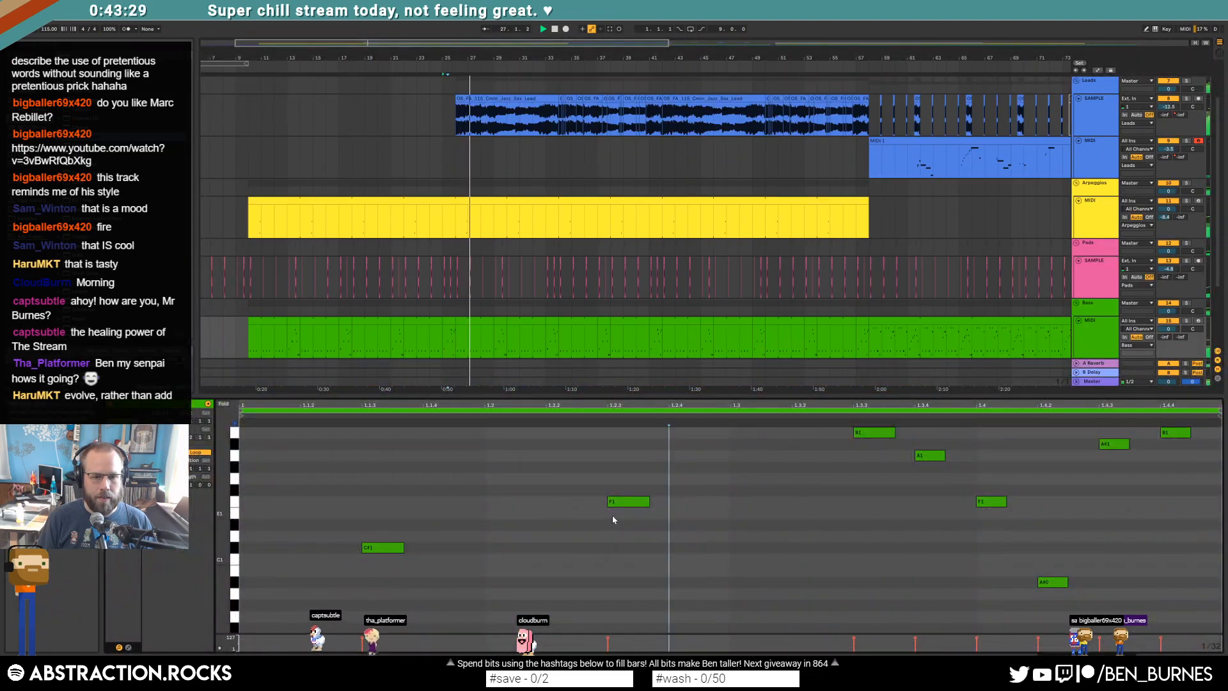
left_click_drag(626, 506, 663, 528)
key("space")
key("space")
key("ctrl+d")
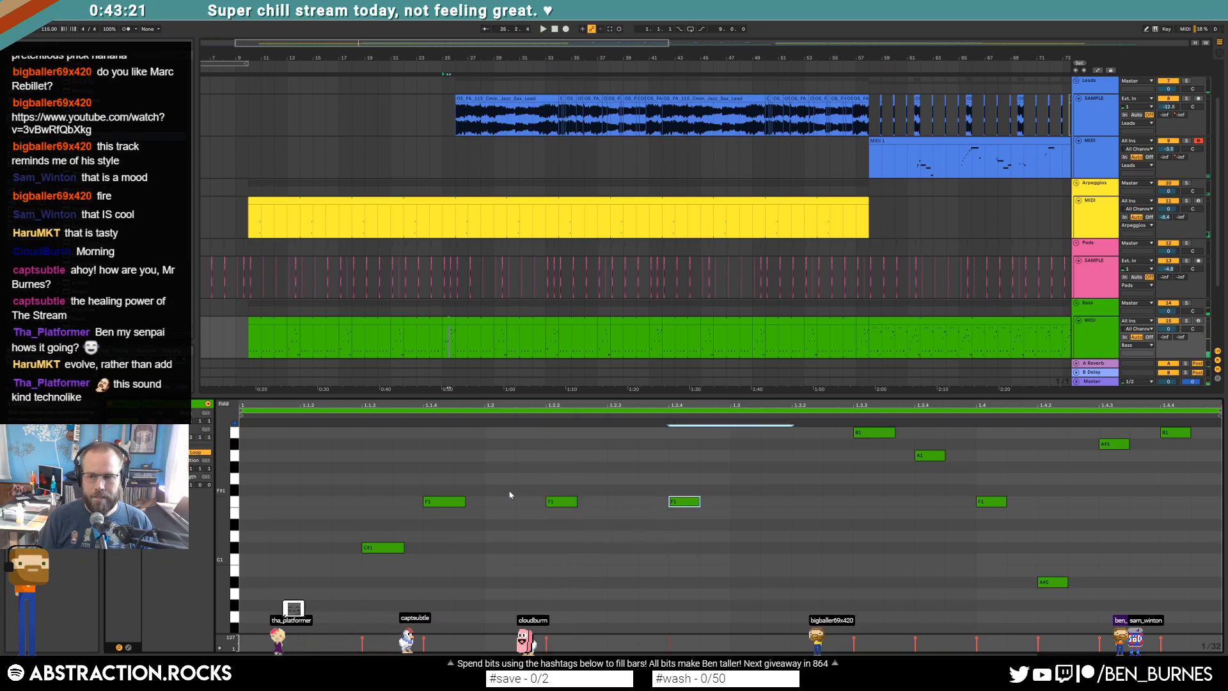
Step: Add a short C#1 note at about 1.3.2 in the bass clip and return to the device chain
left_click(553, 545)
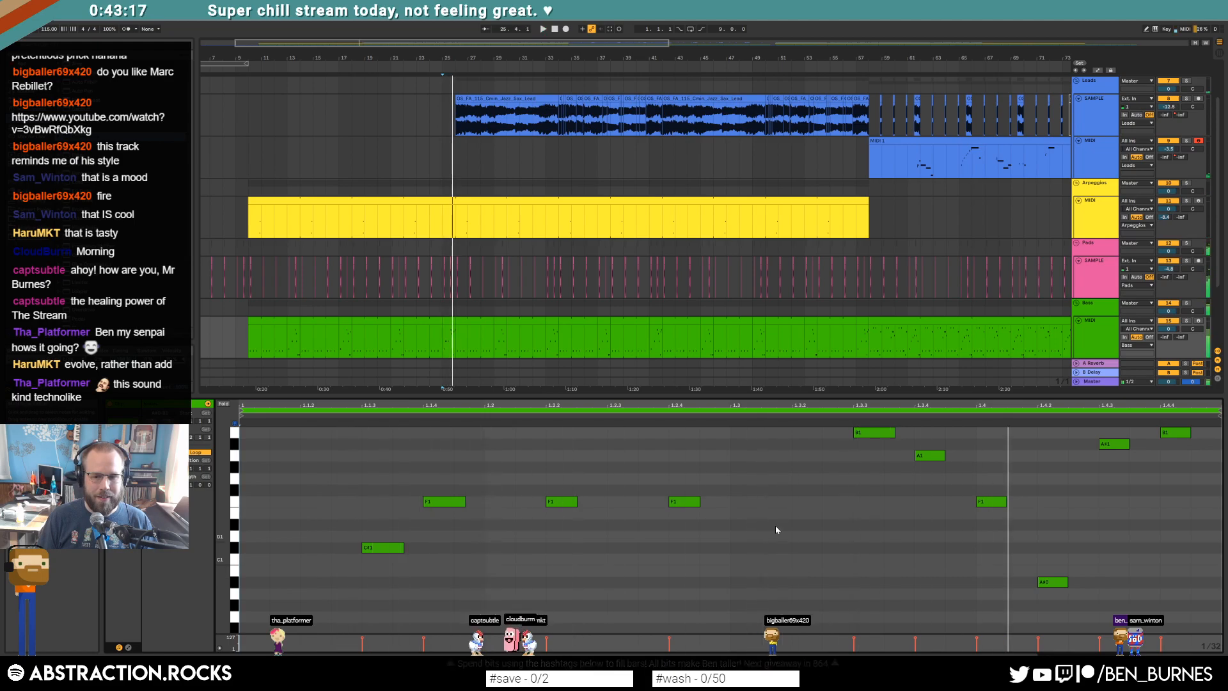
double_click(803, 549)
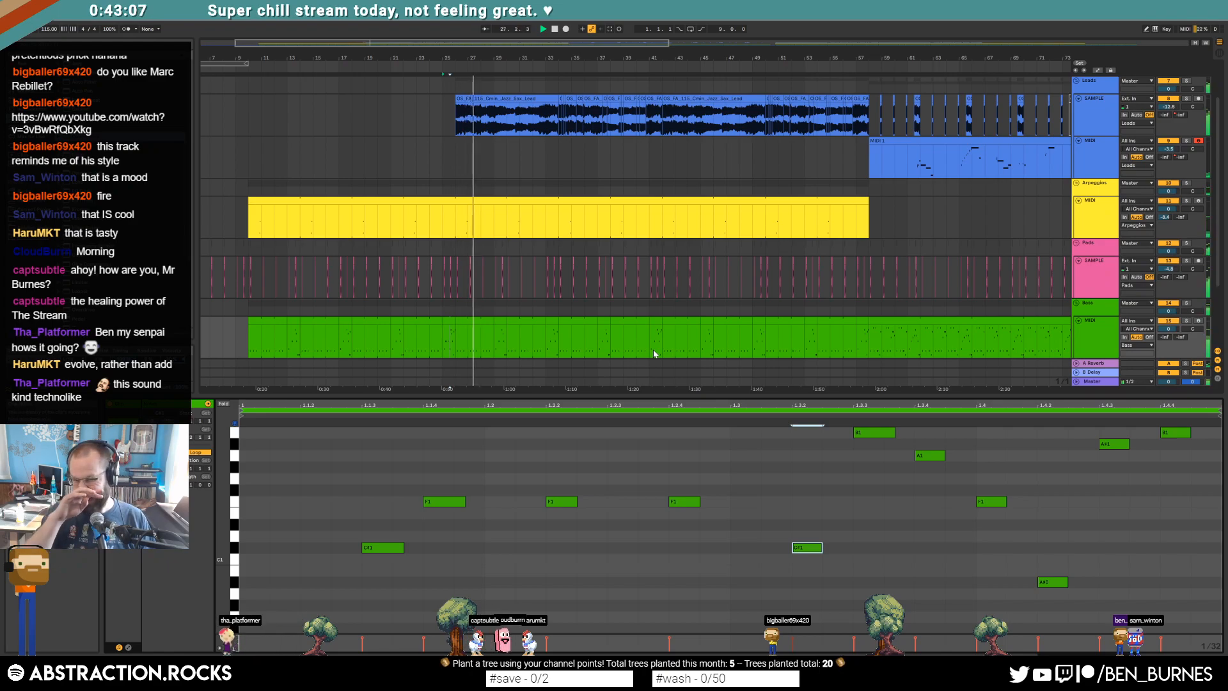
key("shift+Tab")
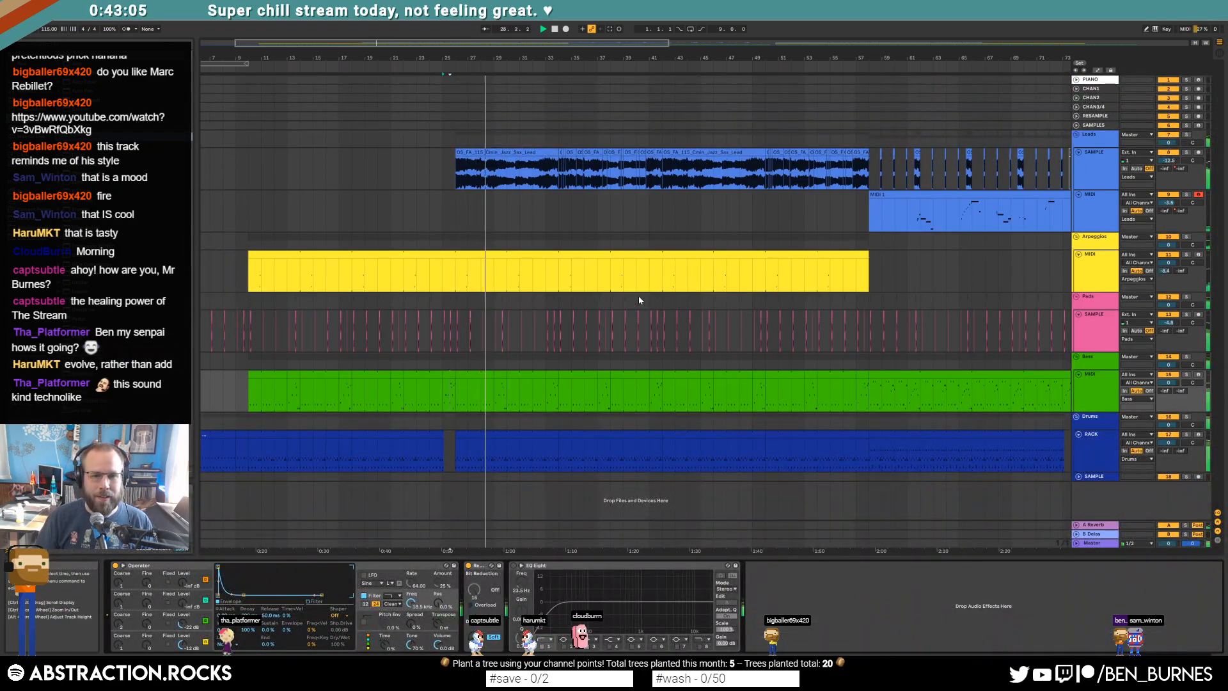
Step: Select the Master track to show its effects and unfold it
left_click_drag(431, 43, 506, 41)
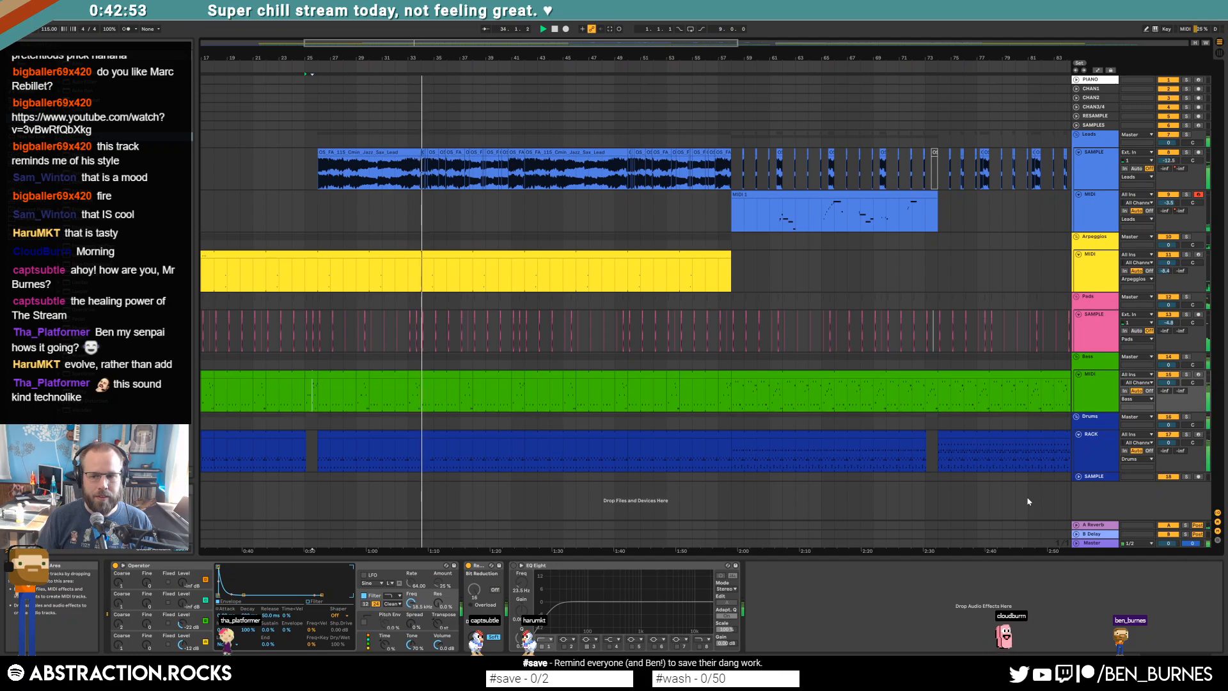
left_click(1098, 543)
left_click(1076, 543)
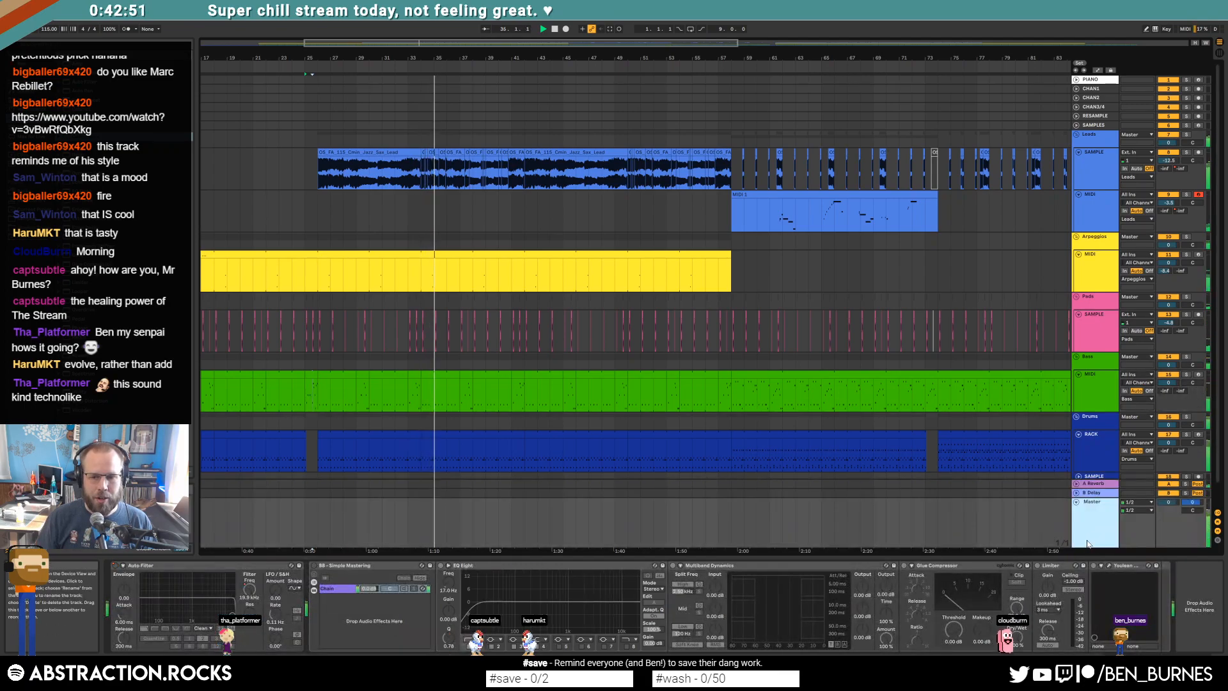
Step: Collapse the Master track and drop the ValhallaDelay Feedback automation to 0% before the Leads MIDI clip
left_click(1076, 502)
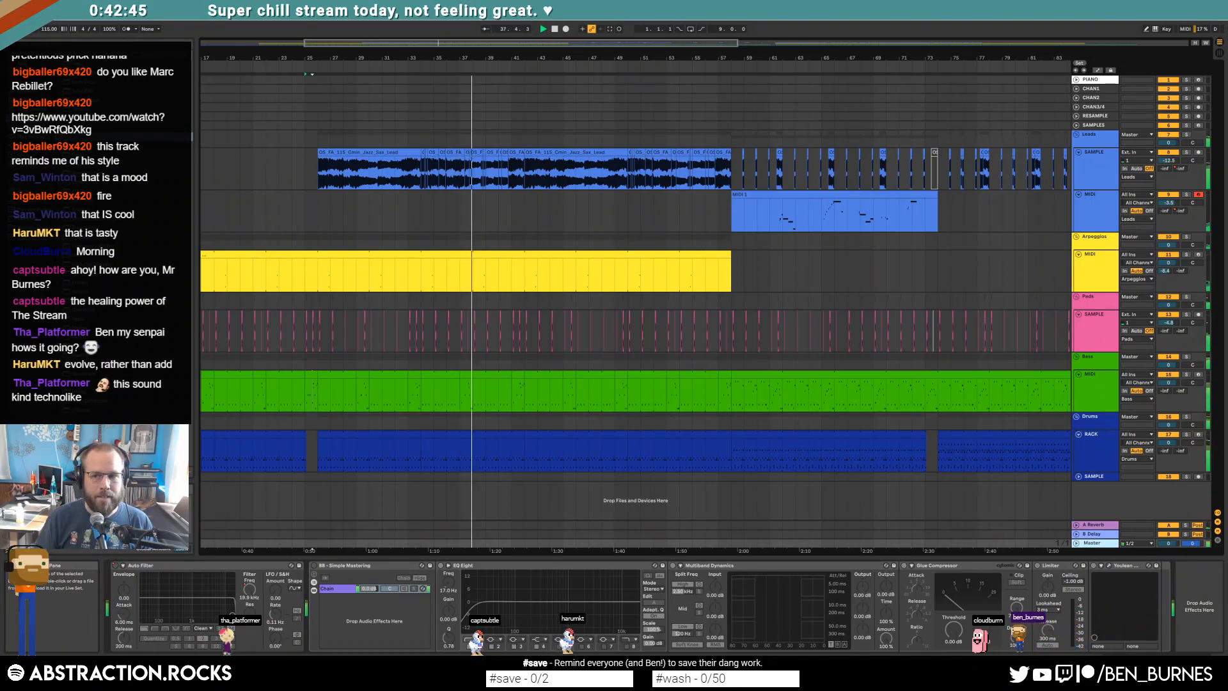
left_click(718, 218)
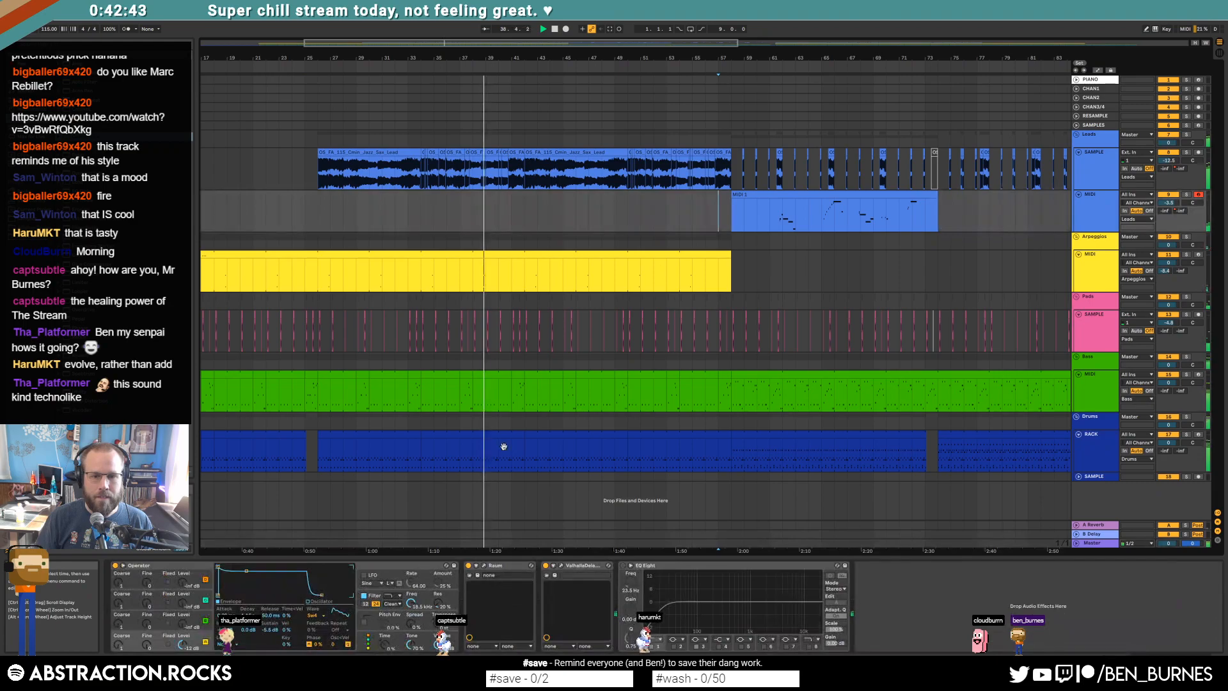
left_click(561, 566)
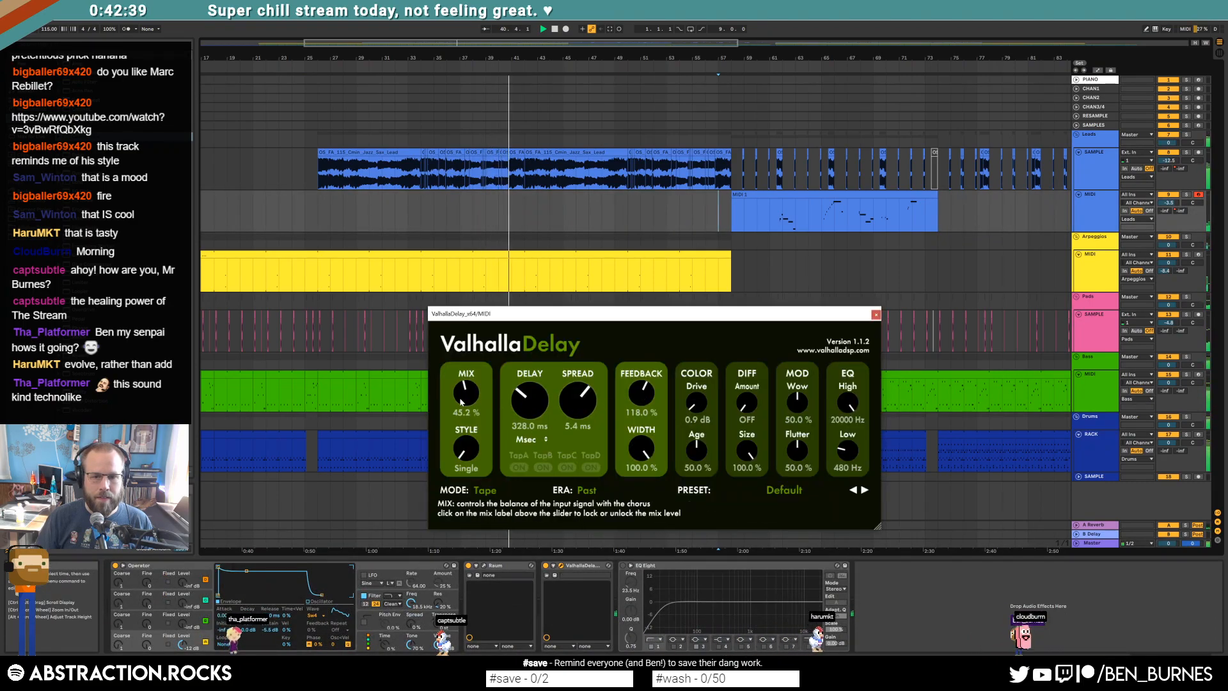
key("a")
left_click(642, 393)
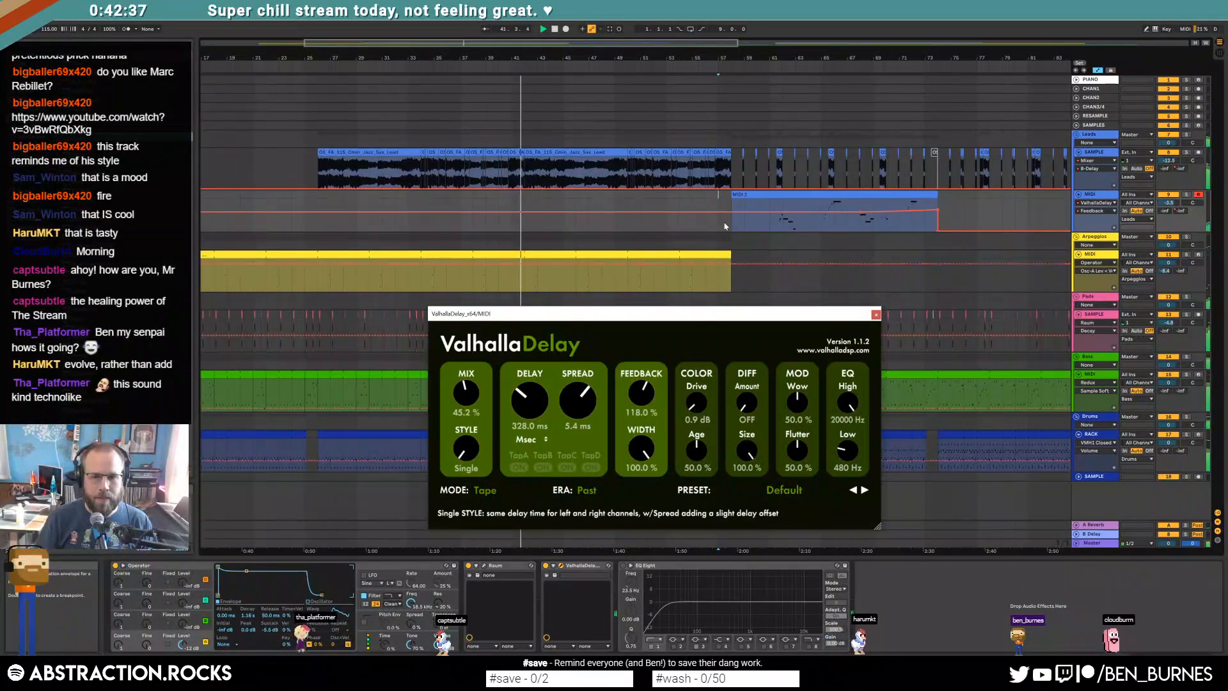
left_click(719, 212)
left_click_drag(713, 212, 713, 231)
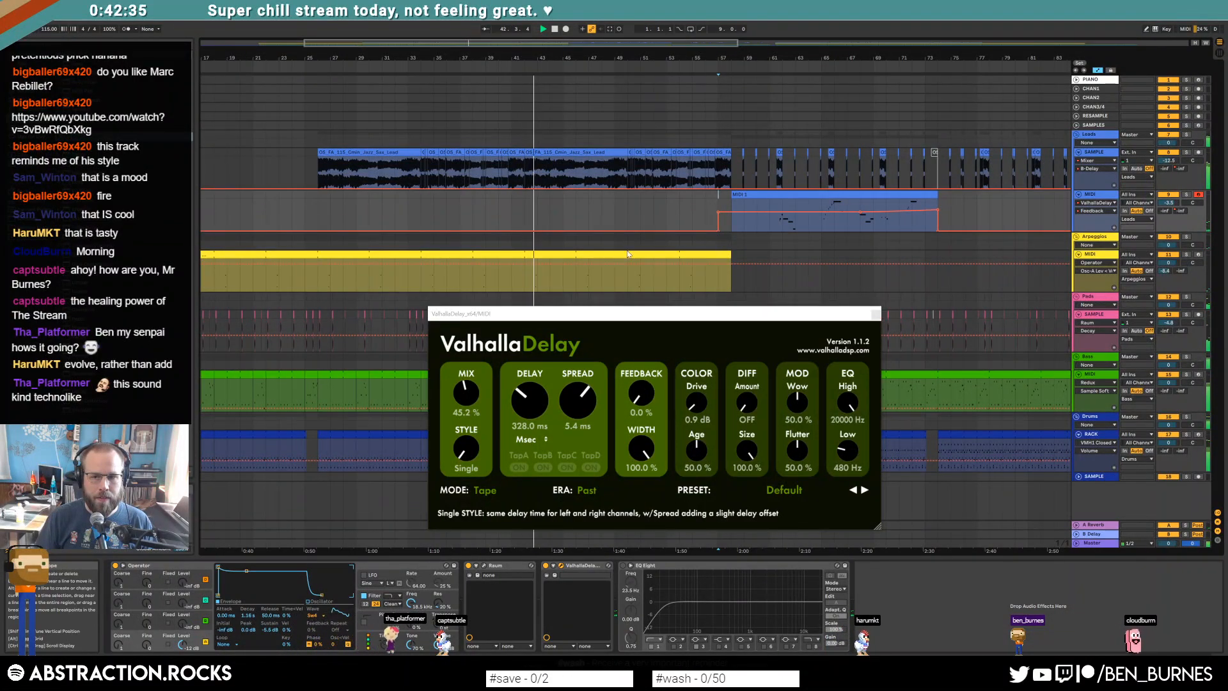
Step: Lower the ValhallaDelay Mix automation to 0% before the Leads MIDI clip, ramping up at its start, and close the plug-in window
left_click(467, 392)
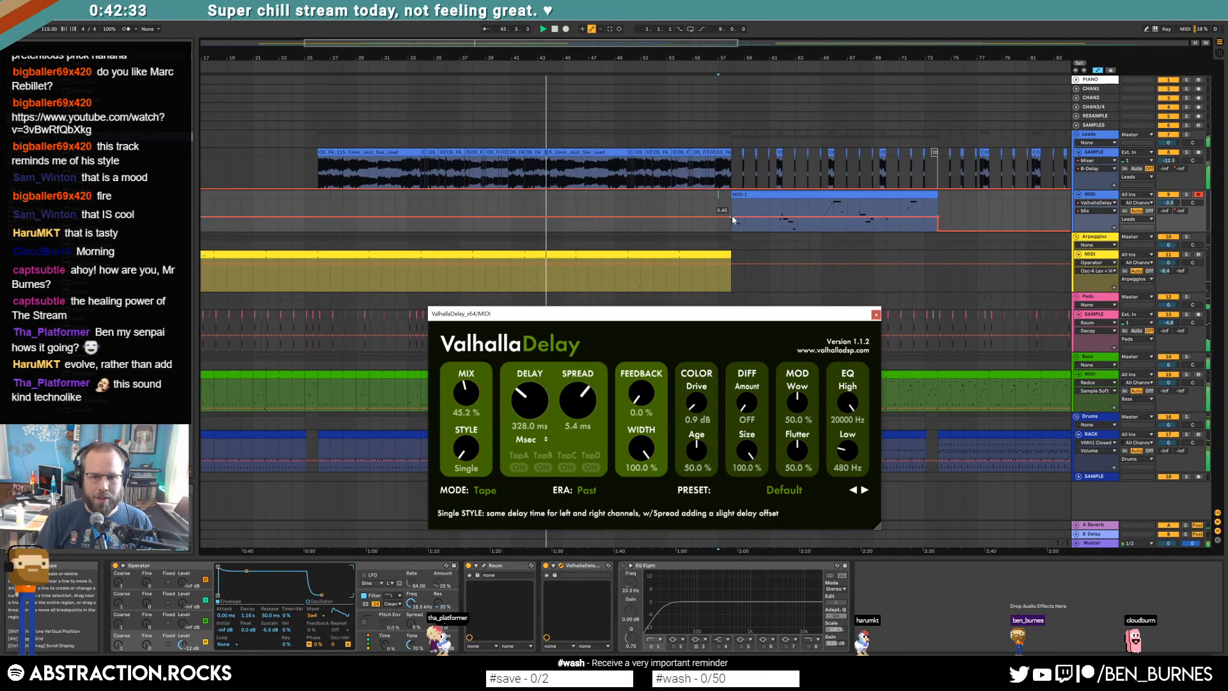
left_click_drag(715, 217, 717, 224)
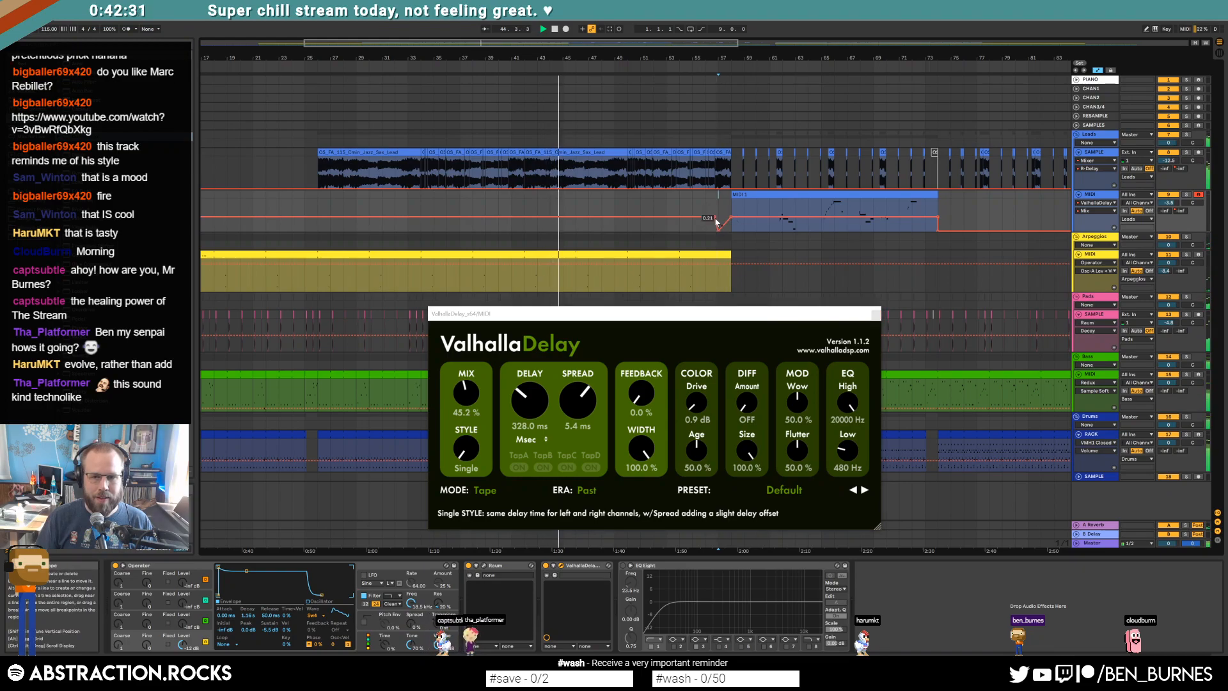
left_click(715, 218)
key("a")
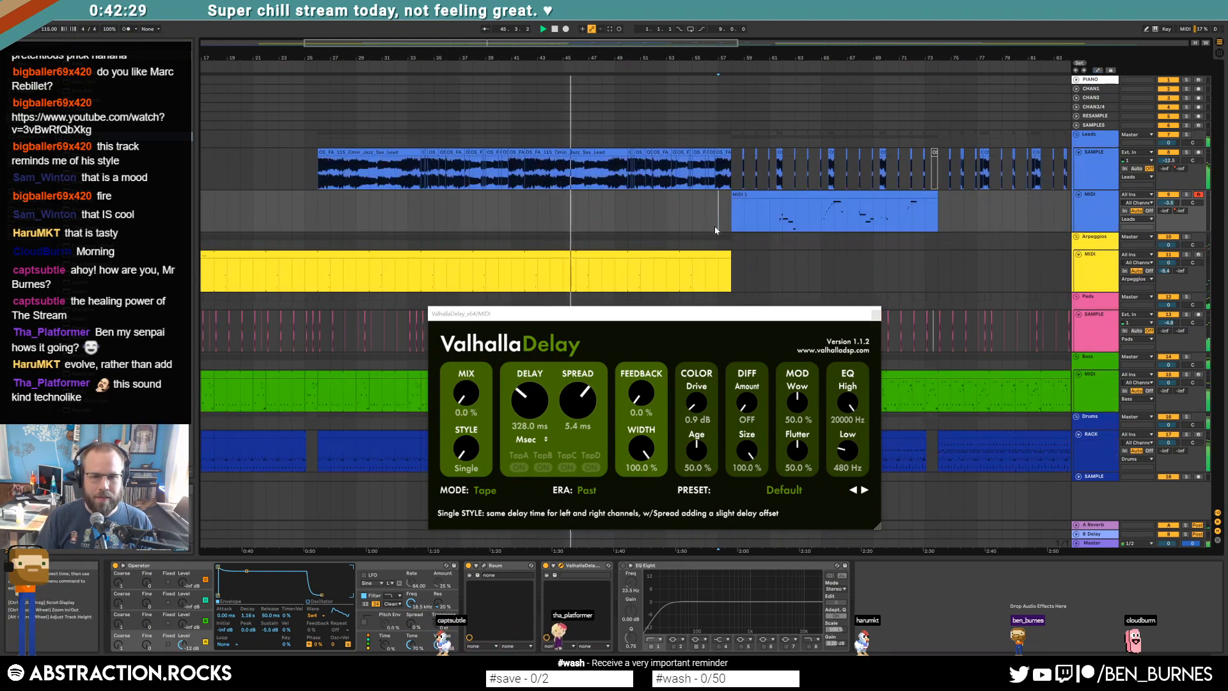
left_click(876, 315)
Step: Check the Master track's effects during playback and select the empty 16 bars before the Leads MIDI clip
left_click(333, 543)
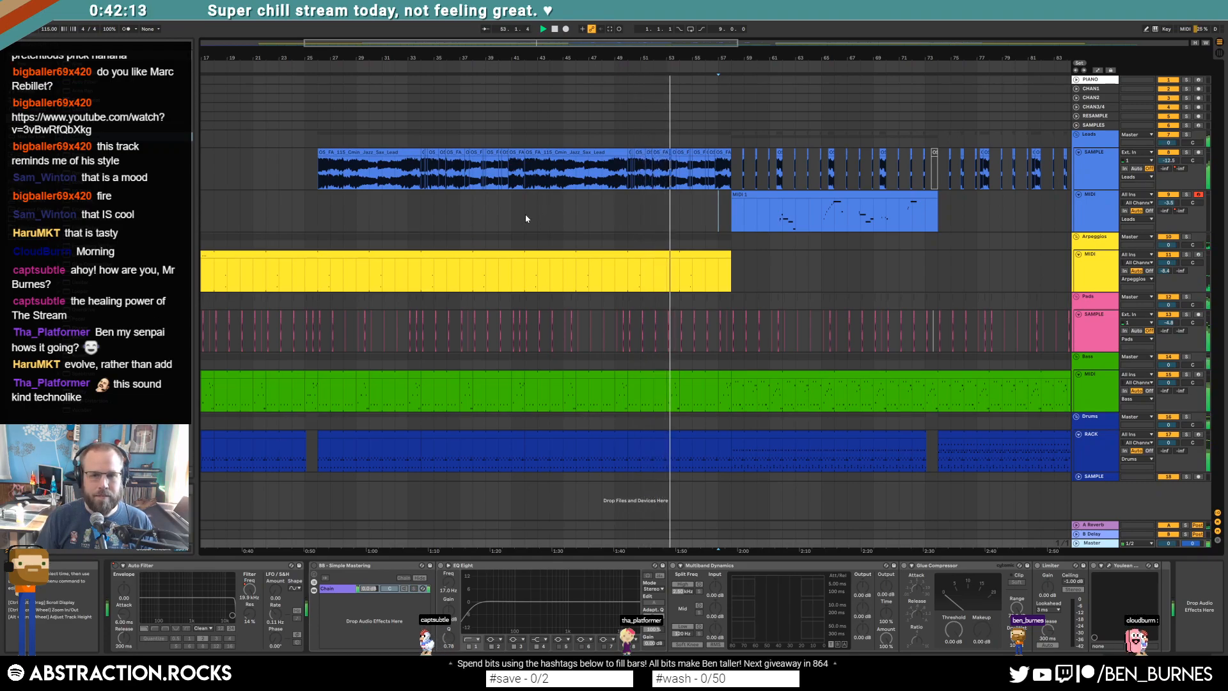
left_click_drag(544, 40, 677, 43)
left_click_drag(259, 211, 470, 206)
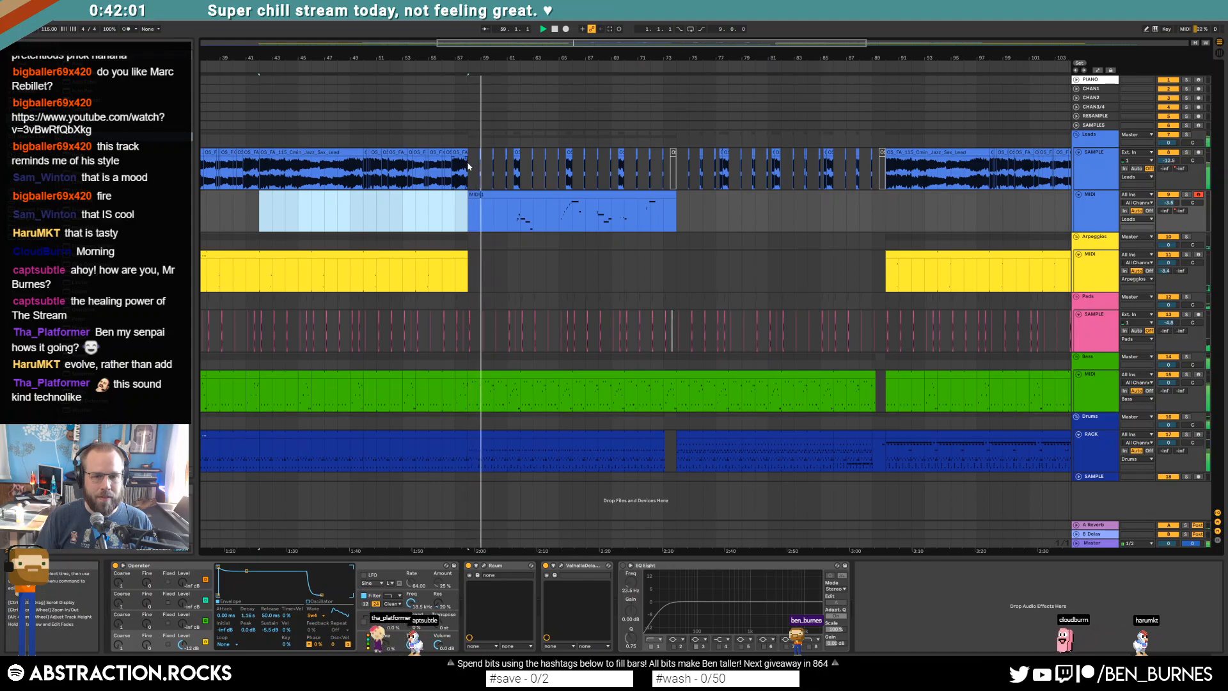
Step: Add a B-Delay send automation peak on the lead sample track at the end of the lead clip, around bar 58
scroll(468, 166, "up", 8)
left_click(447, 172)
key("a")
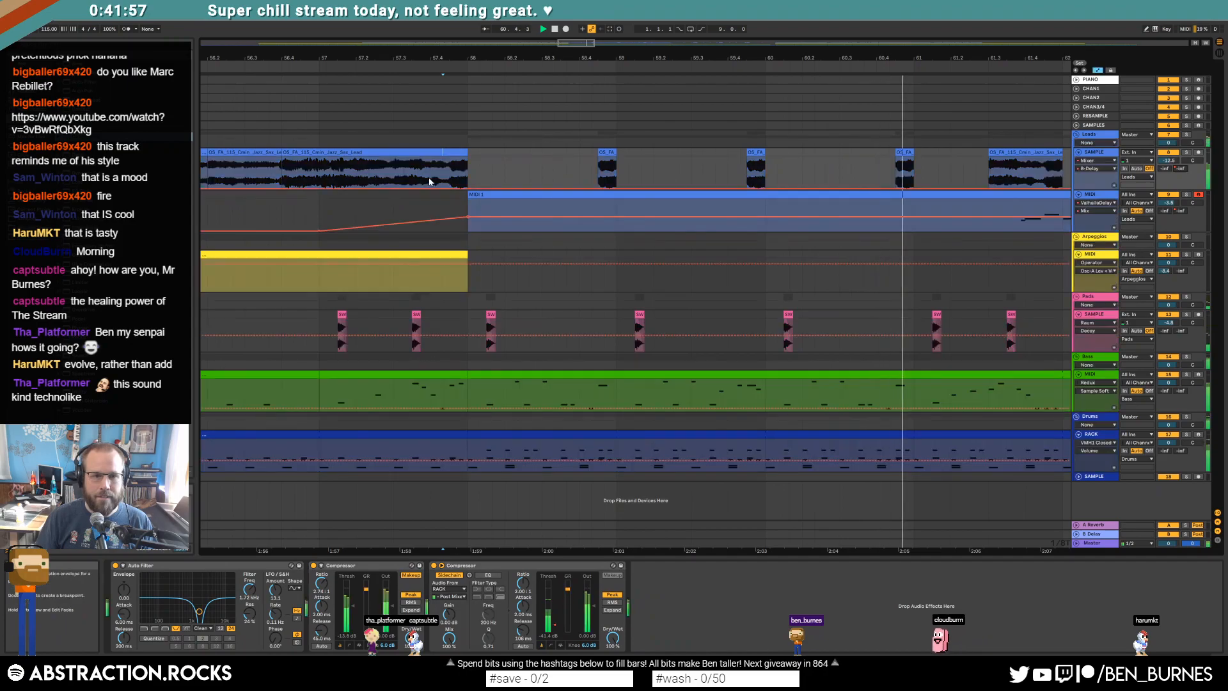
left_click(444, 190)
left_click(489, 190)
left_click_drag(468, 190, 468, 188)
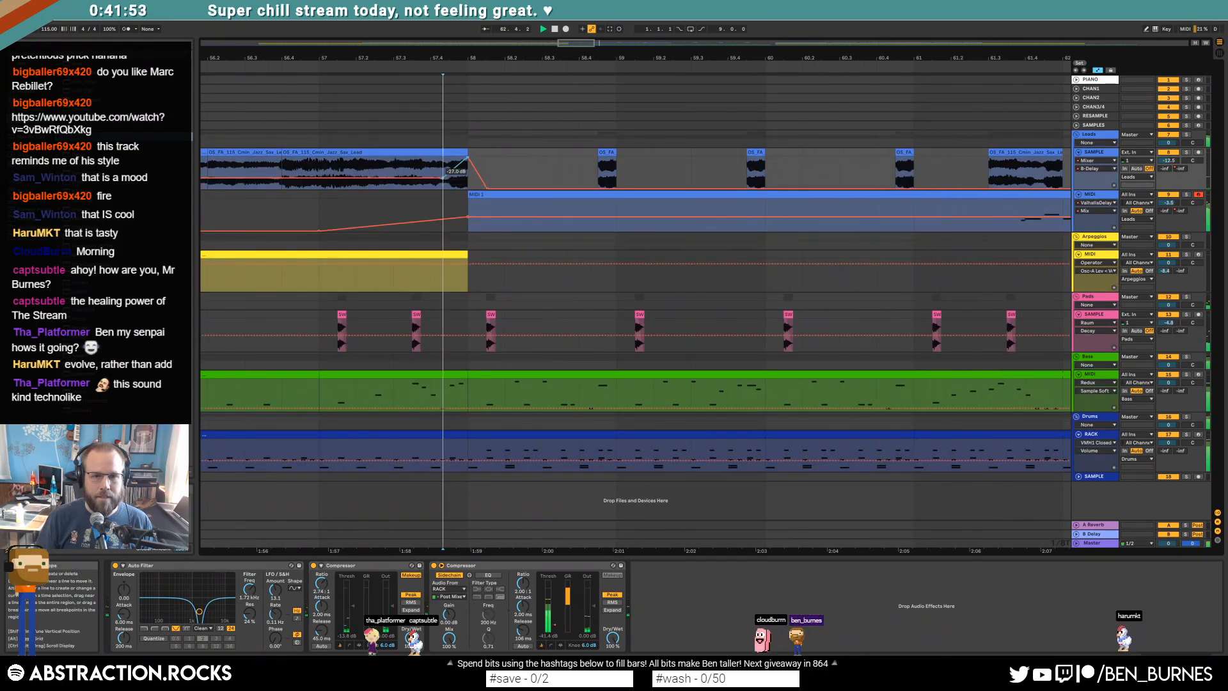
Step: Reshape the B-Delay send peak into a short plateau covering the last notes of the lead clip
mouse_move(454, 179)
left_mouse_down()
mouse_move(455, 164)
mouse_move(476, 171)
mouse_move(431, 187)
left_mouse_up()
left_click(490, 178)
left_click_drag(453, 175, 441, 175)
left_click(517, 170)
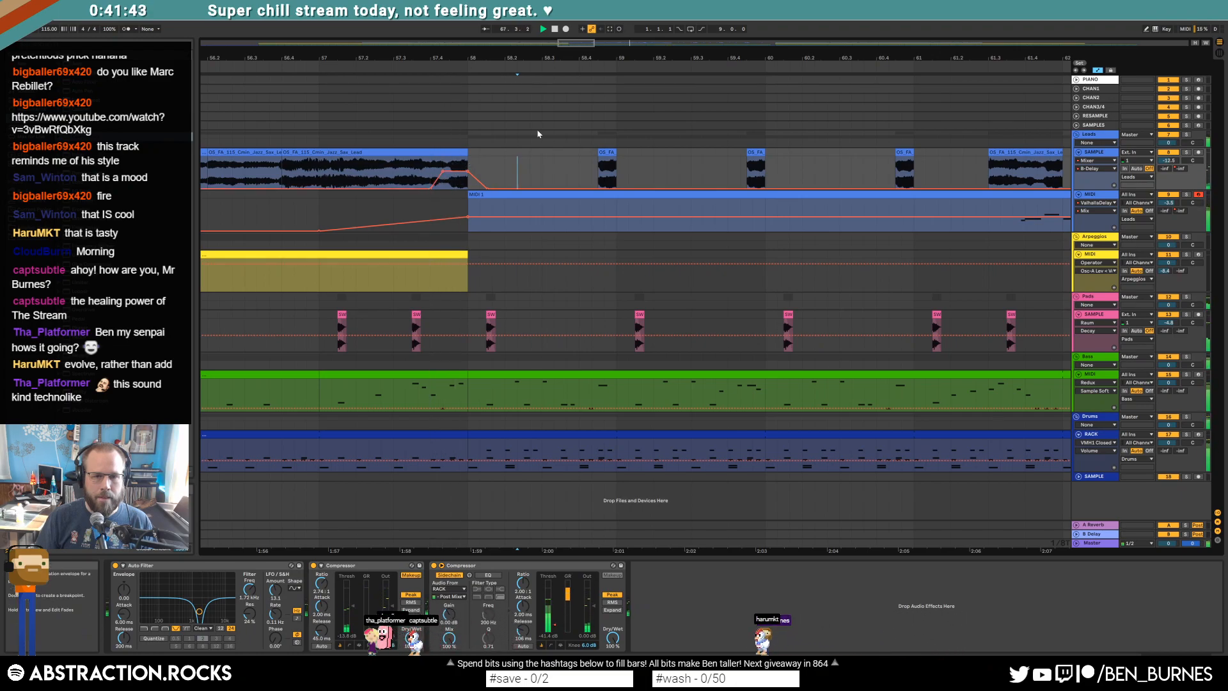
Step: Raise oscillator B's level in the Leads MIDI track's Operator and choose a saw waveform for it
mouse_move(595, 58)
left_mouse_down()
mouse_move(596, 31)
mouse_move(472, 6)
mouse_move(332, 6)
left_mouse_up()
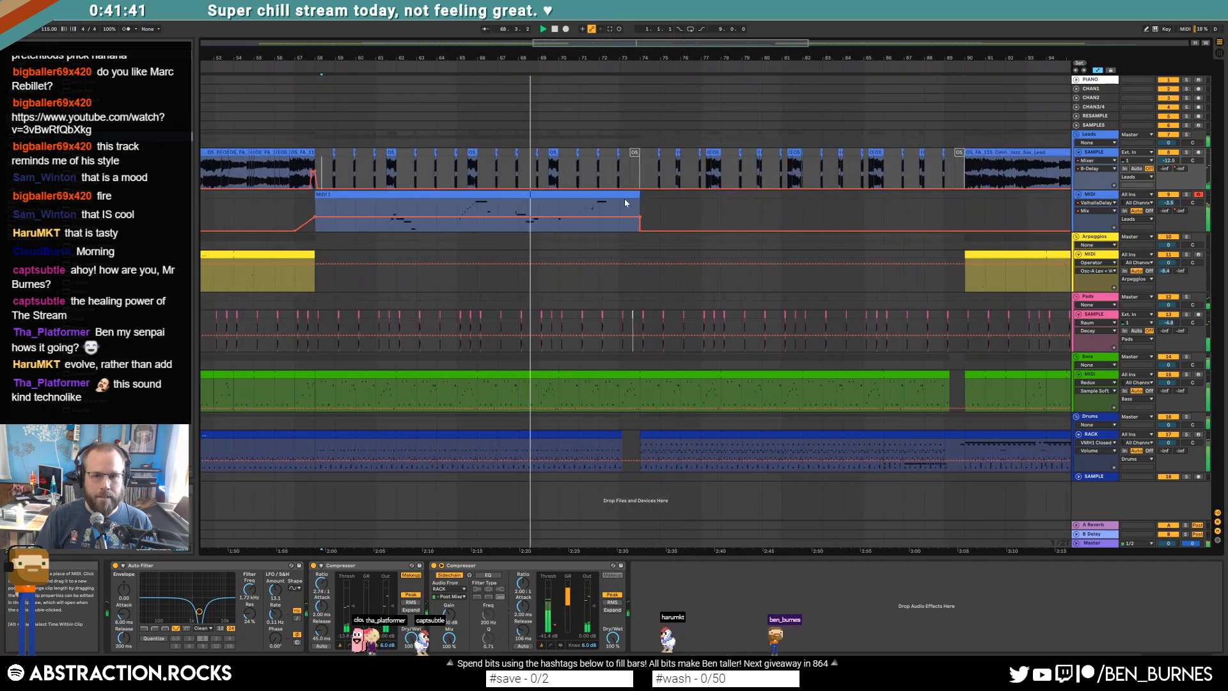
left_click(625, 196)
left_click_drag(175, 630, 175, 607)
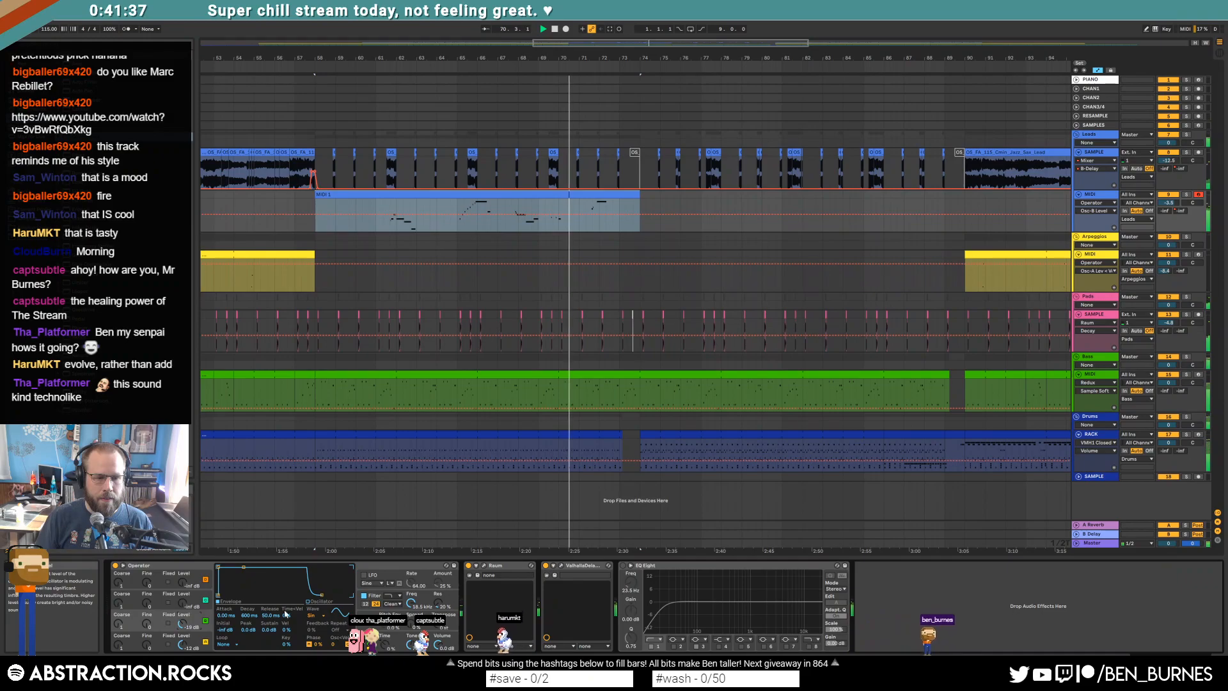
left_click(314, 615)
left_click(323, 472)
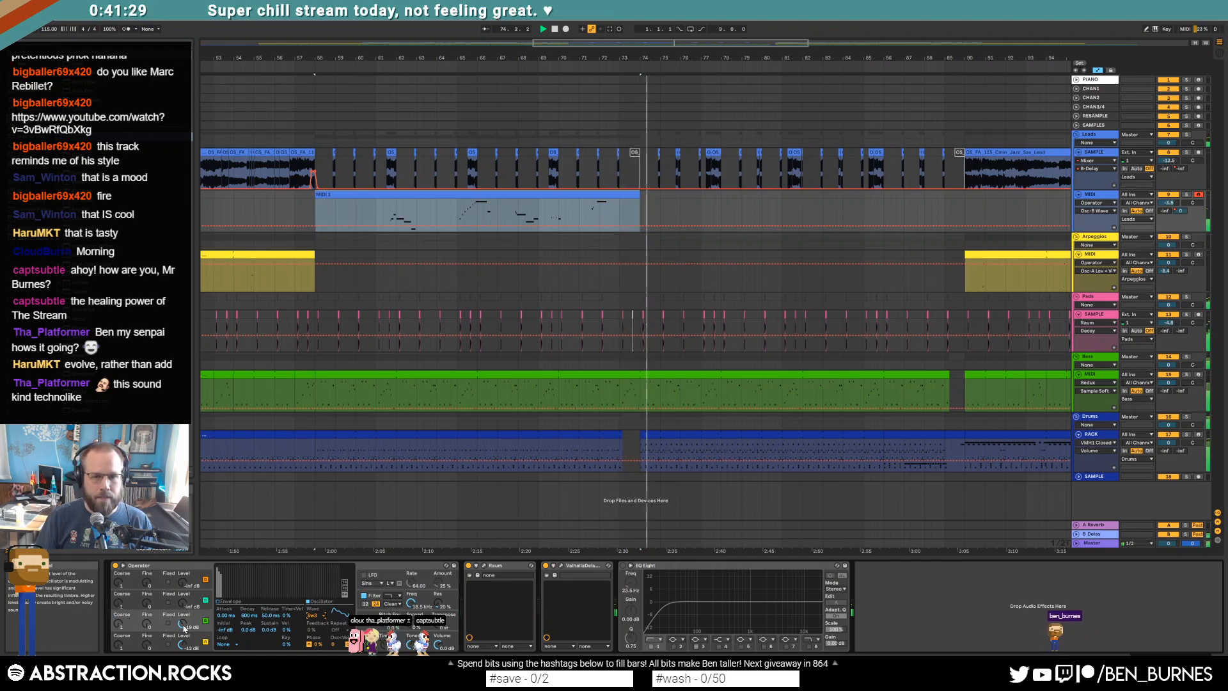
Step: Raise the Delay's Feedback on the B Delay return, clear its automation, and fold the return track
left_click(1081, 534)
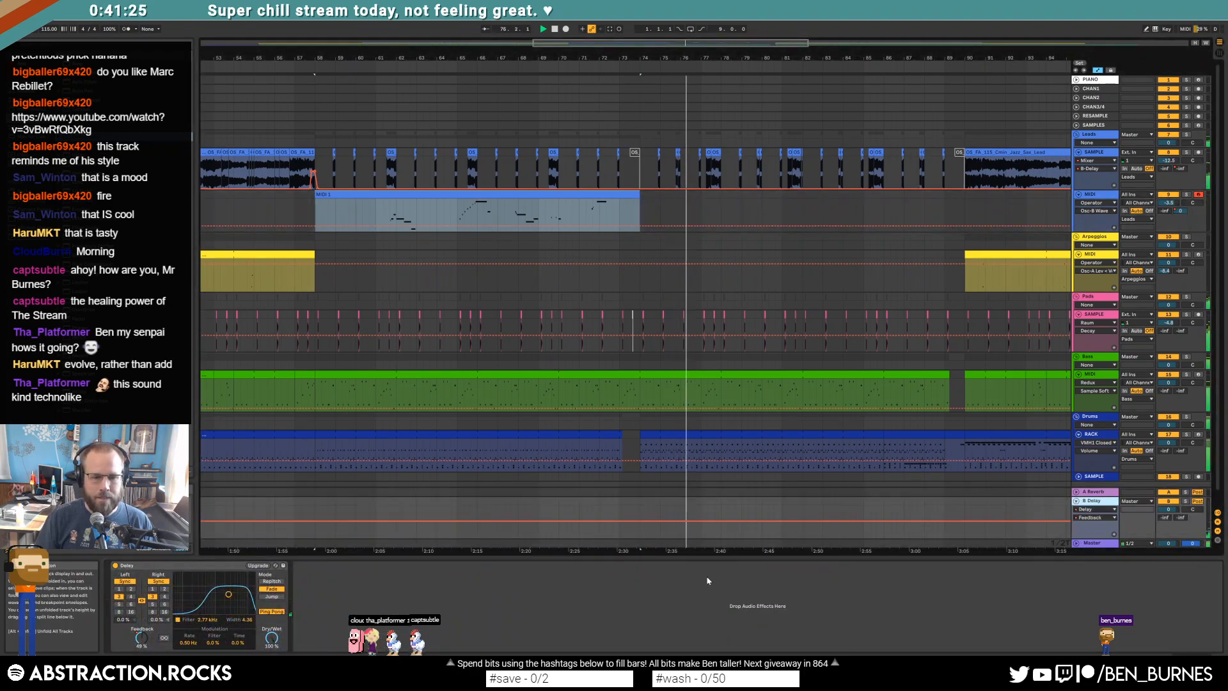
key("a")
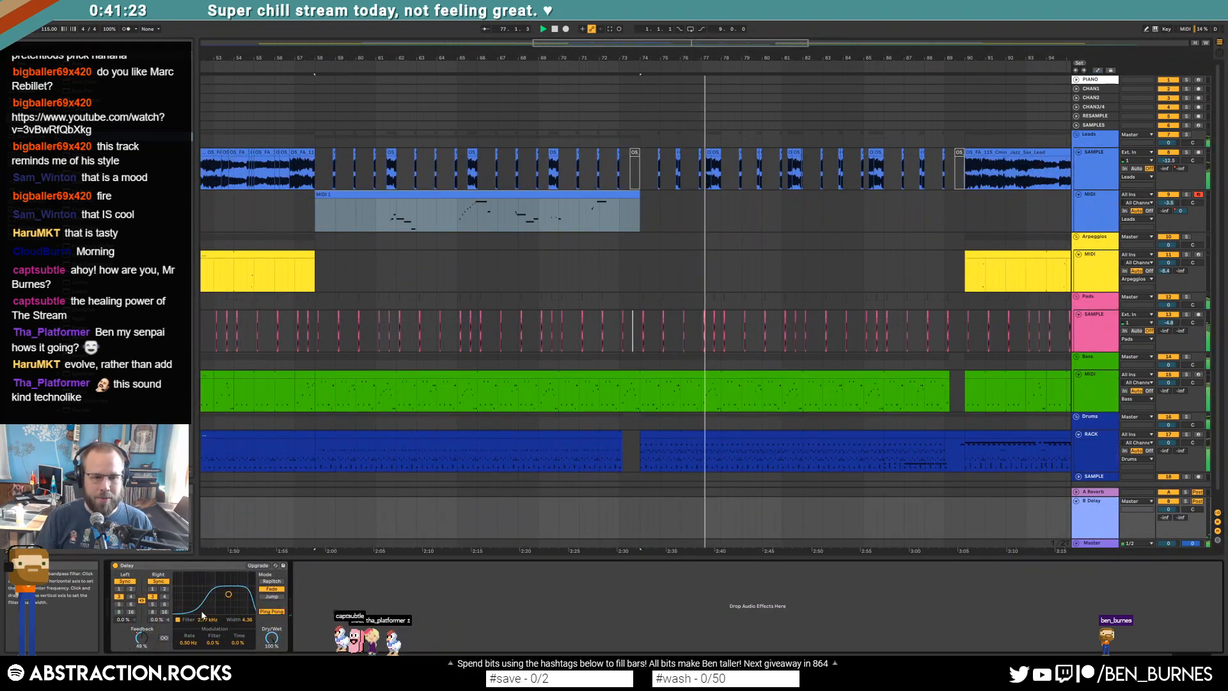
key("a")
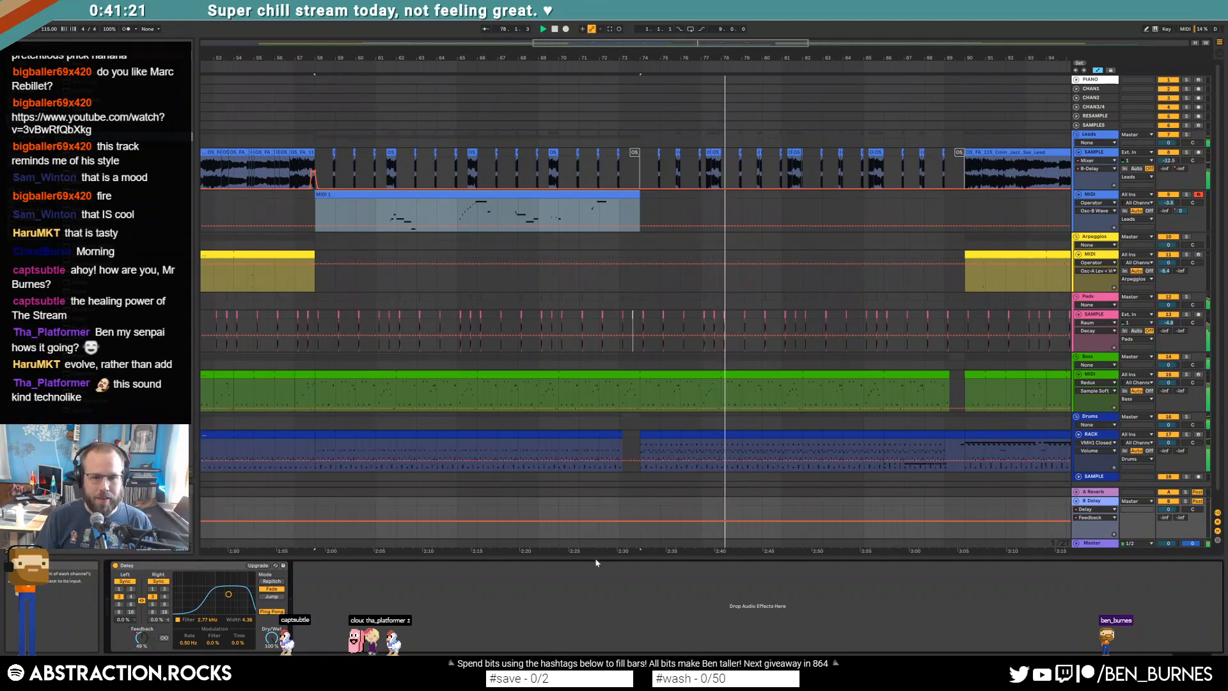
scroll(710, 515, "down", 3)
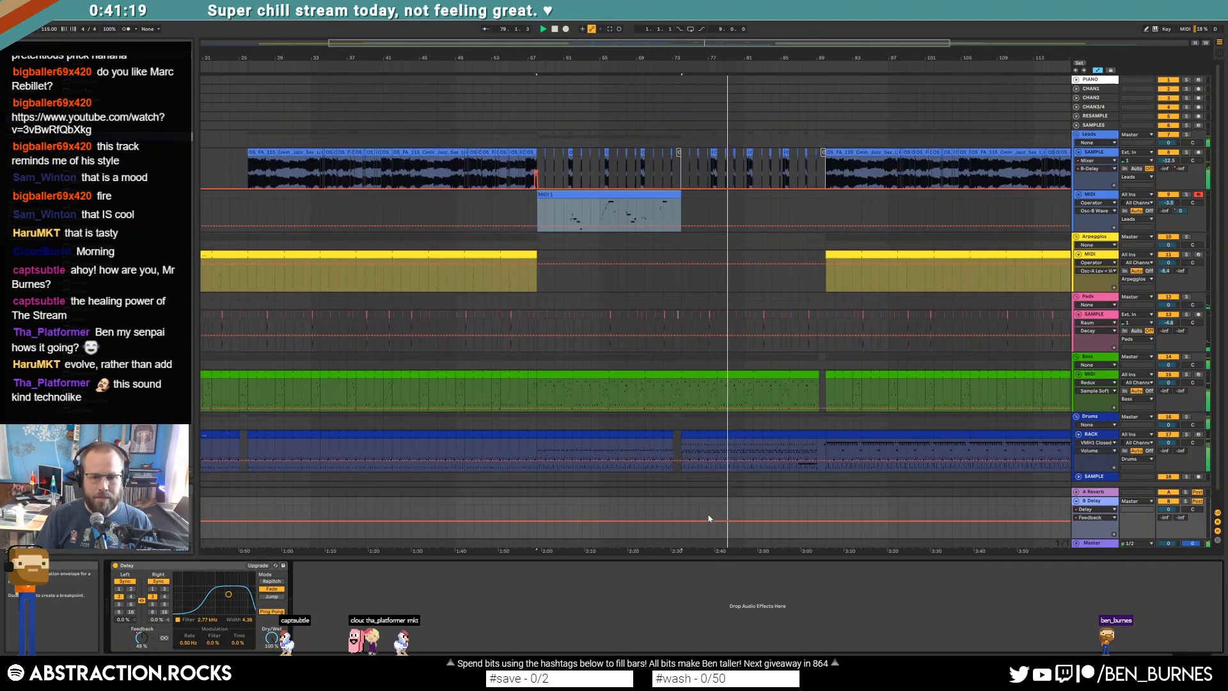
left_click(886, 520)
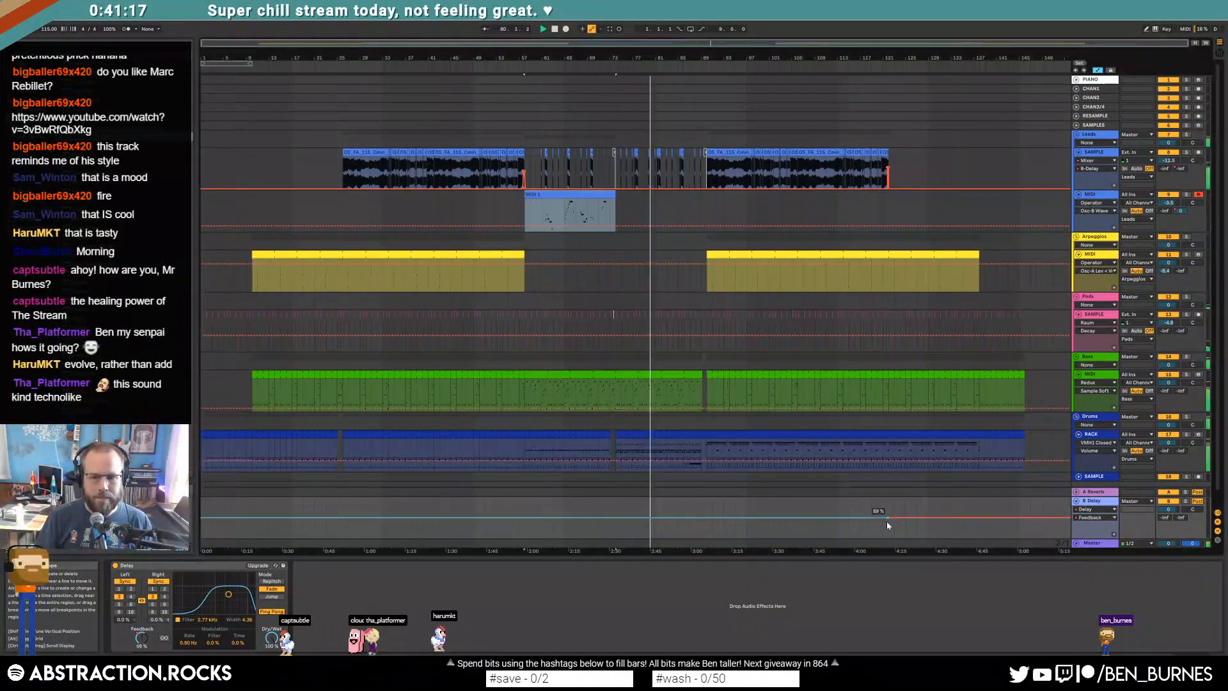
left_click(888, 518)
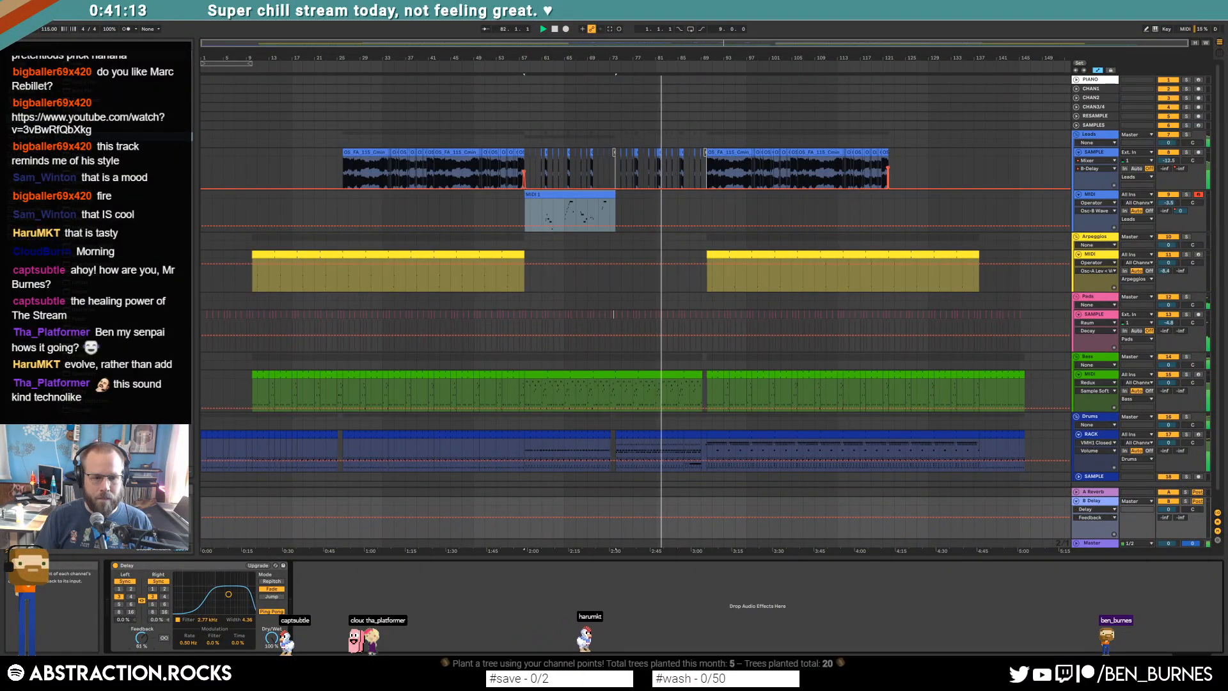
key("a")
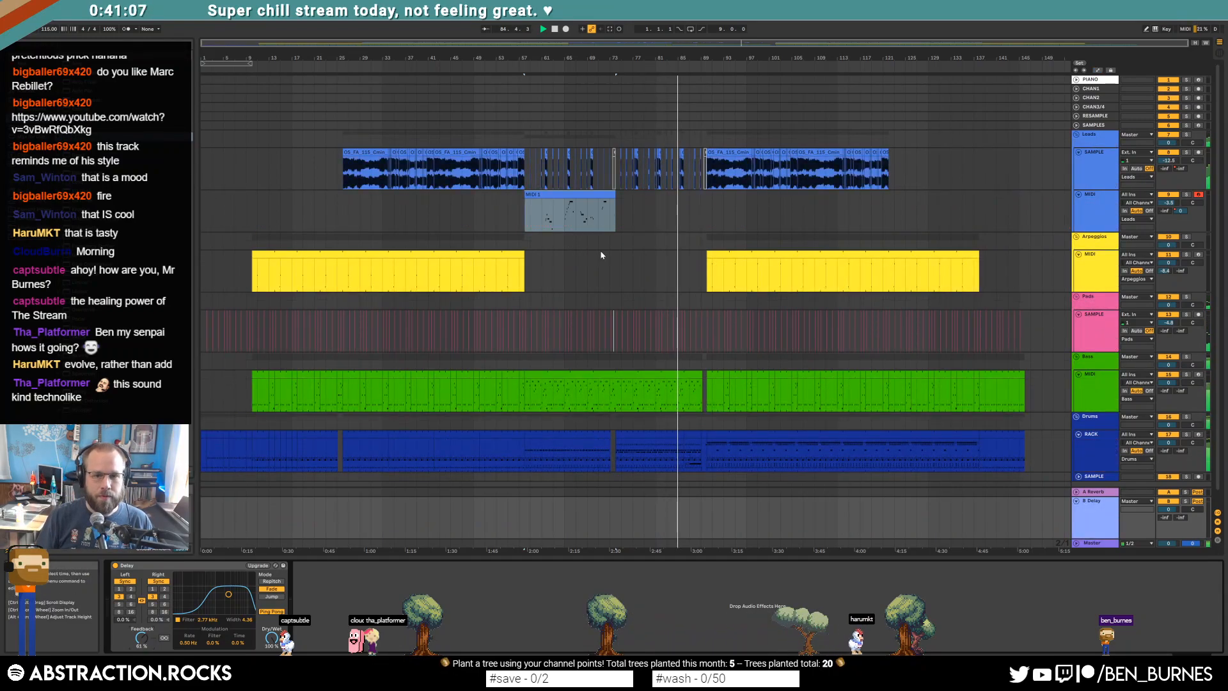
left_click(1076, 501)
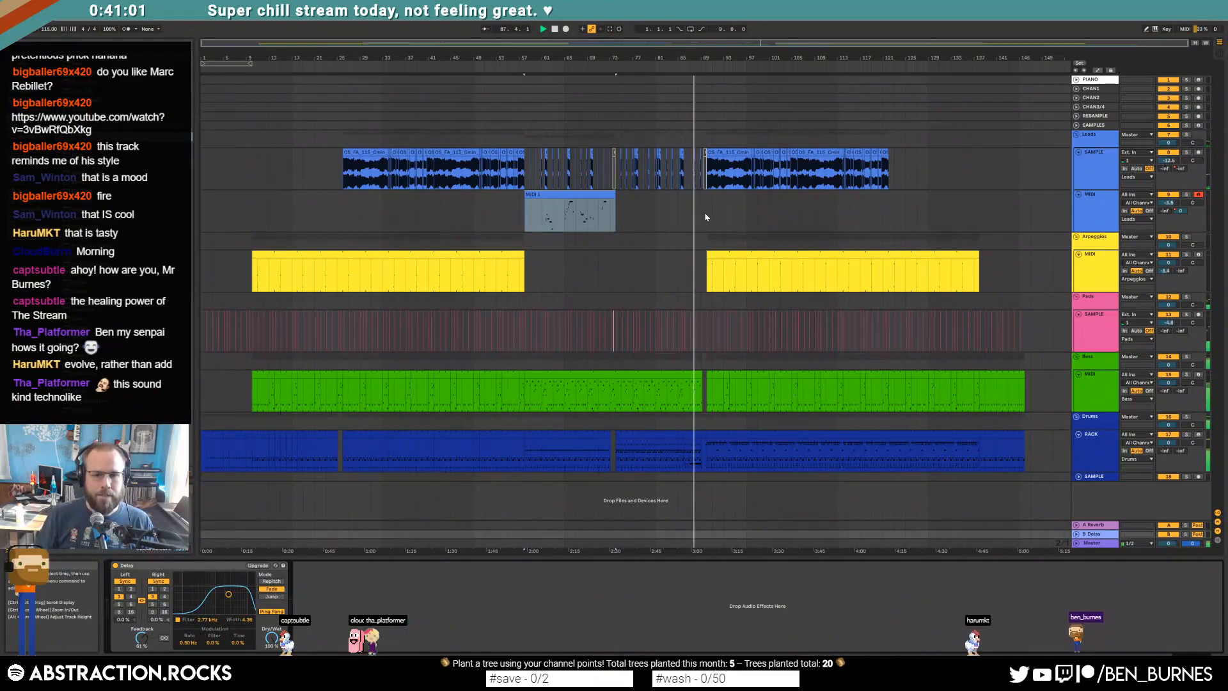
Step: Adjust the velocities of the Roland808 notes in the drum clip leading into the second main lead section and audition it
double_click(692, 451)
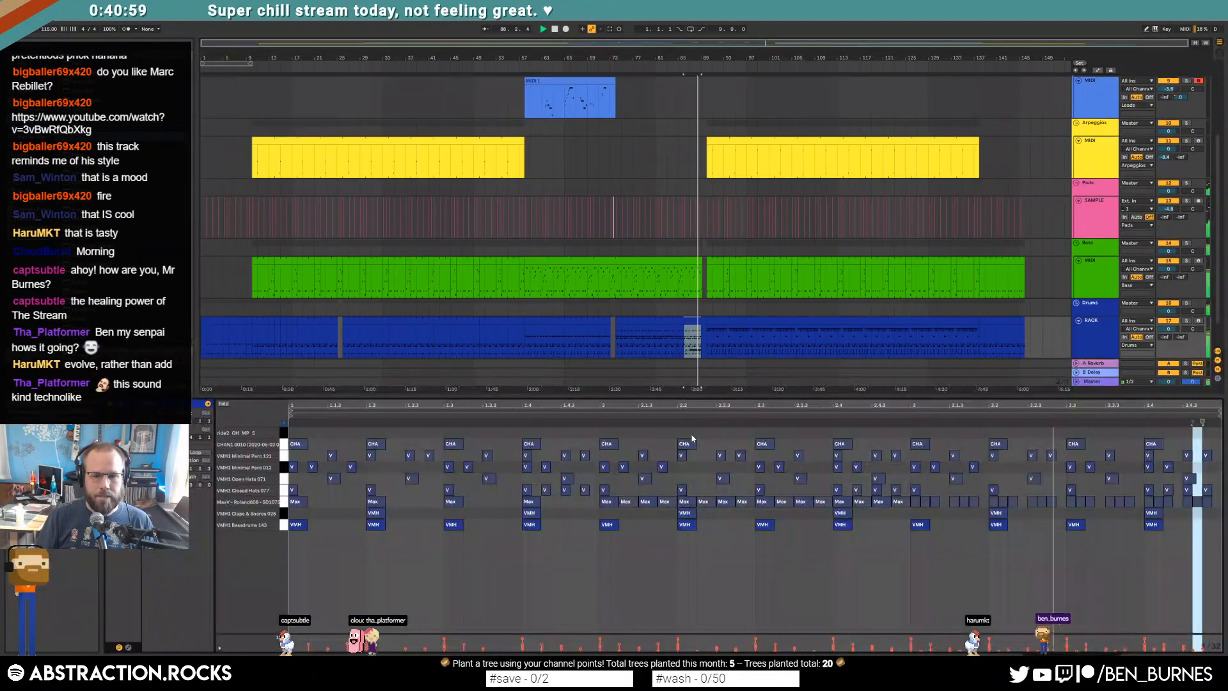
left_click(298, 502)
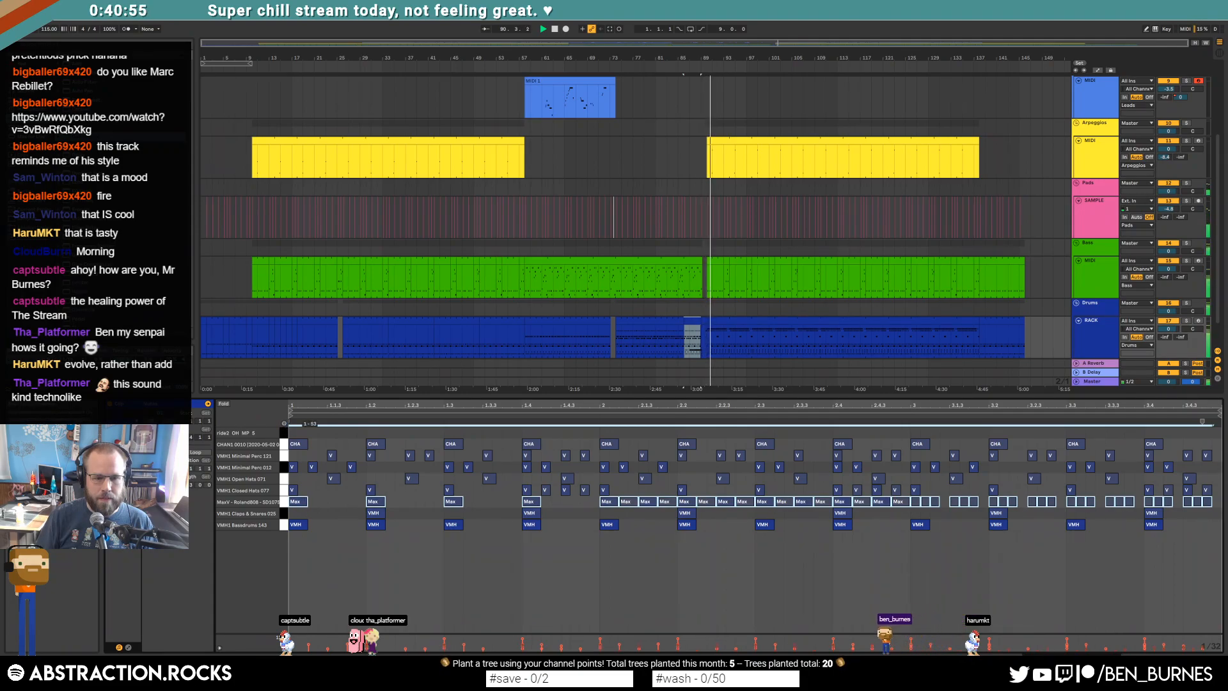
key("space")
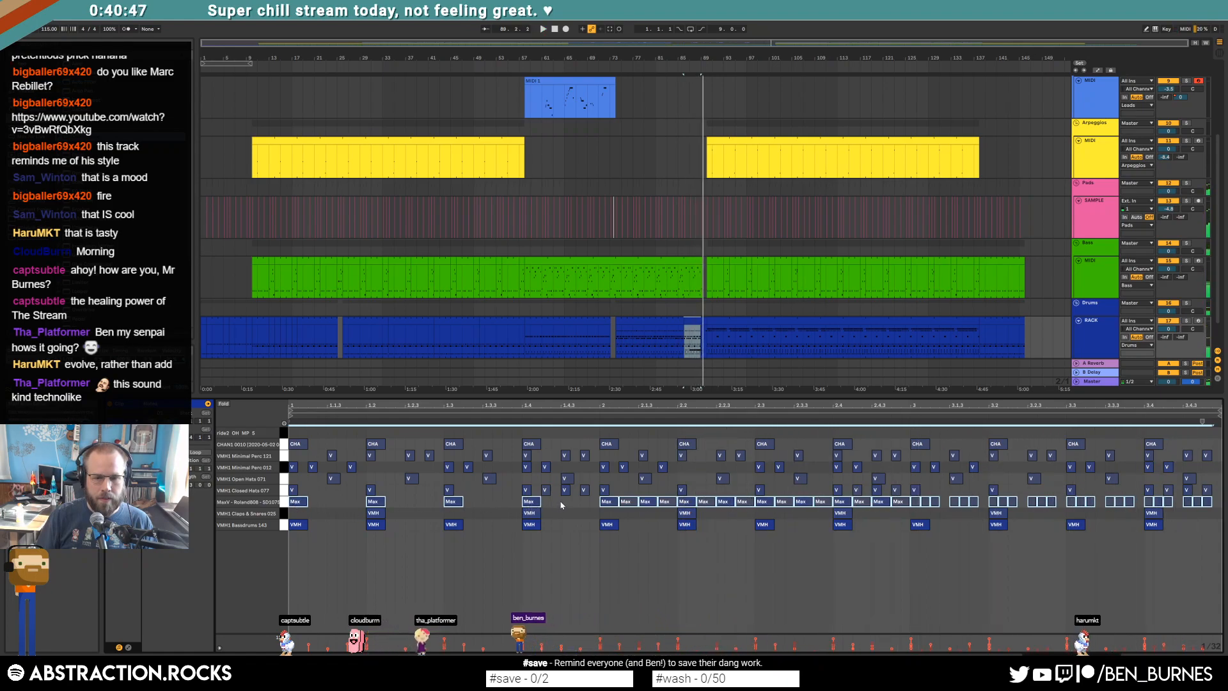
left_click_drag(560, 505, 267, 494)
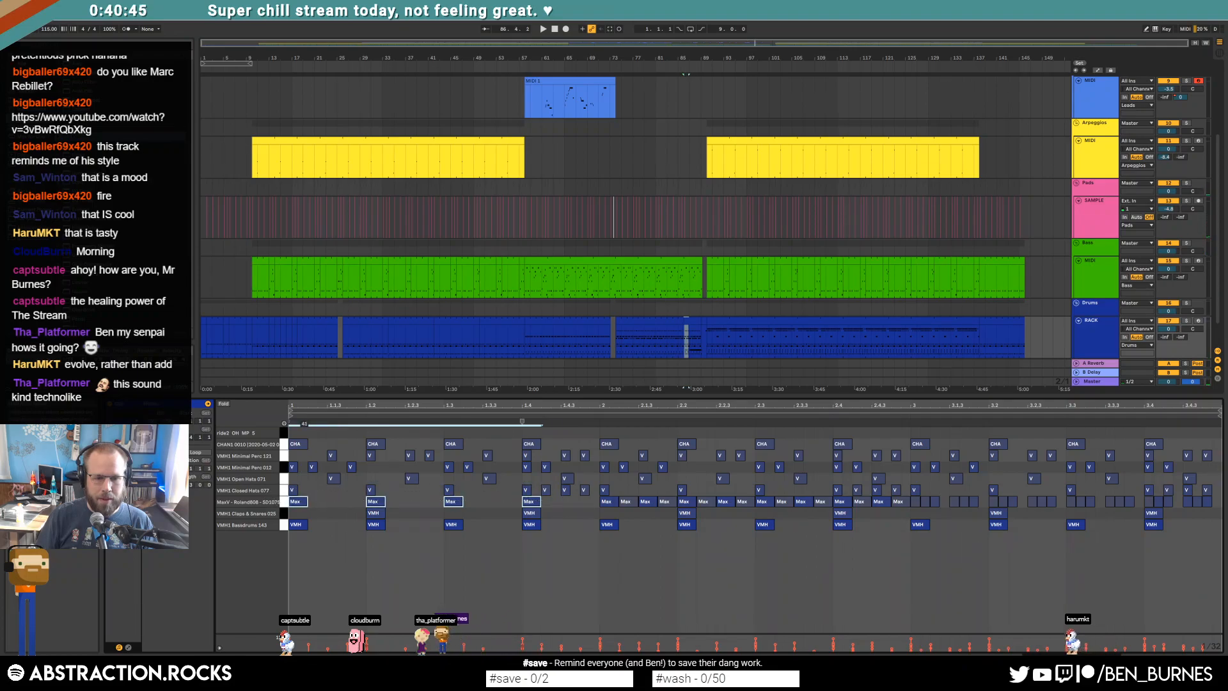
left_click(286, 502)
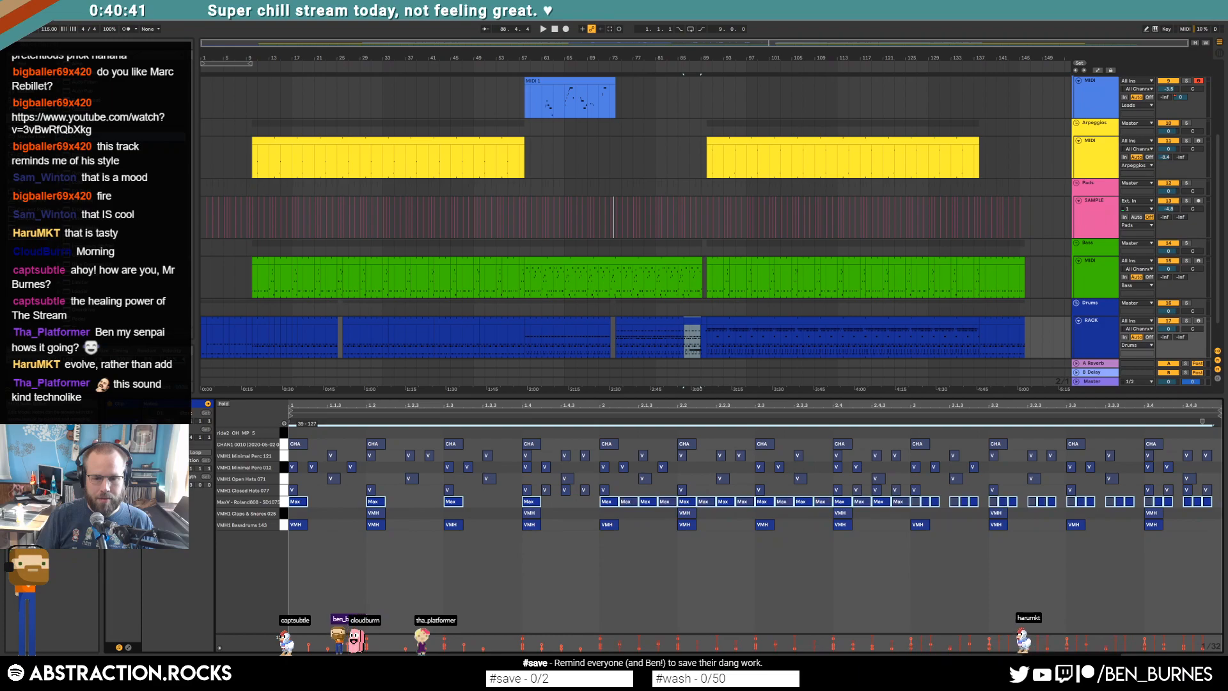
key("space")
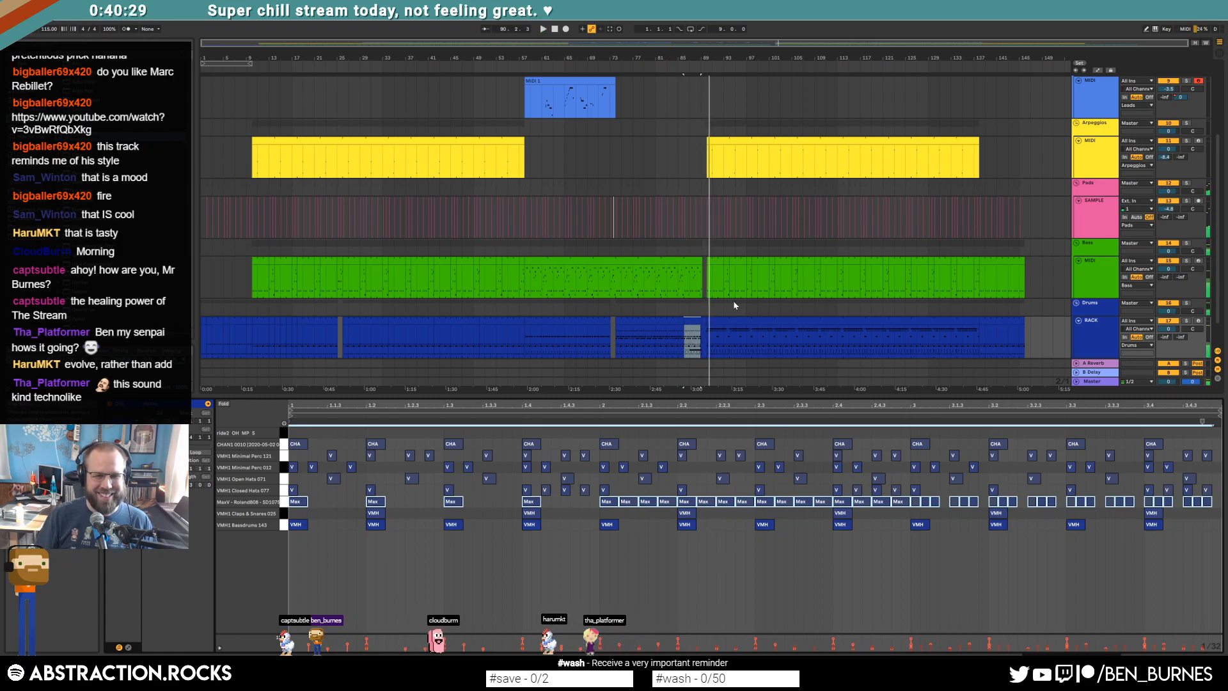
key("space")
Step: Check the three closing CHAN1 notes in the short drum clip before the second main lead section and return to the device chain
left_click(705, 319)
left_click(1072, 478)
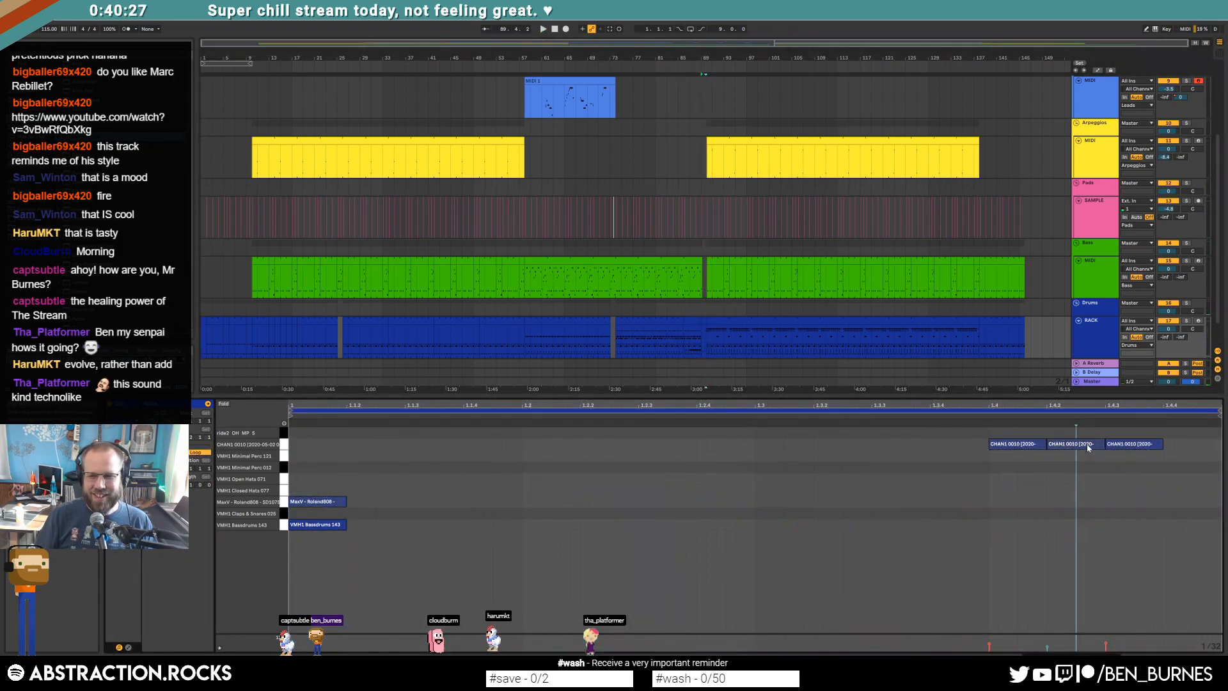
key("ctrl+d")
left_click(921, 417)
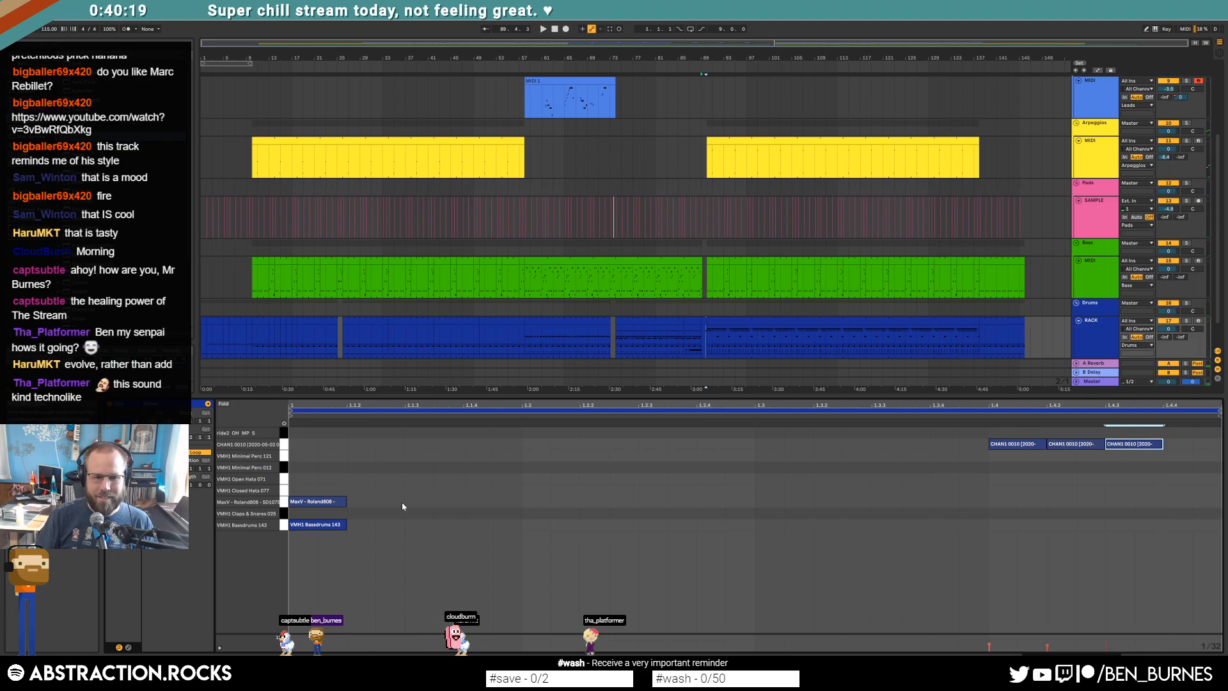
key("shift+Tab")
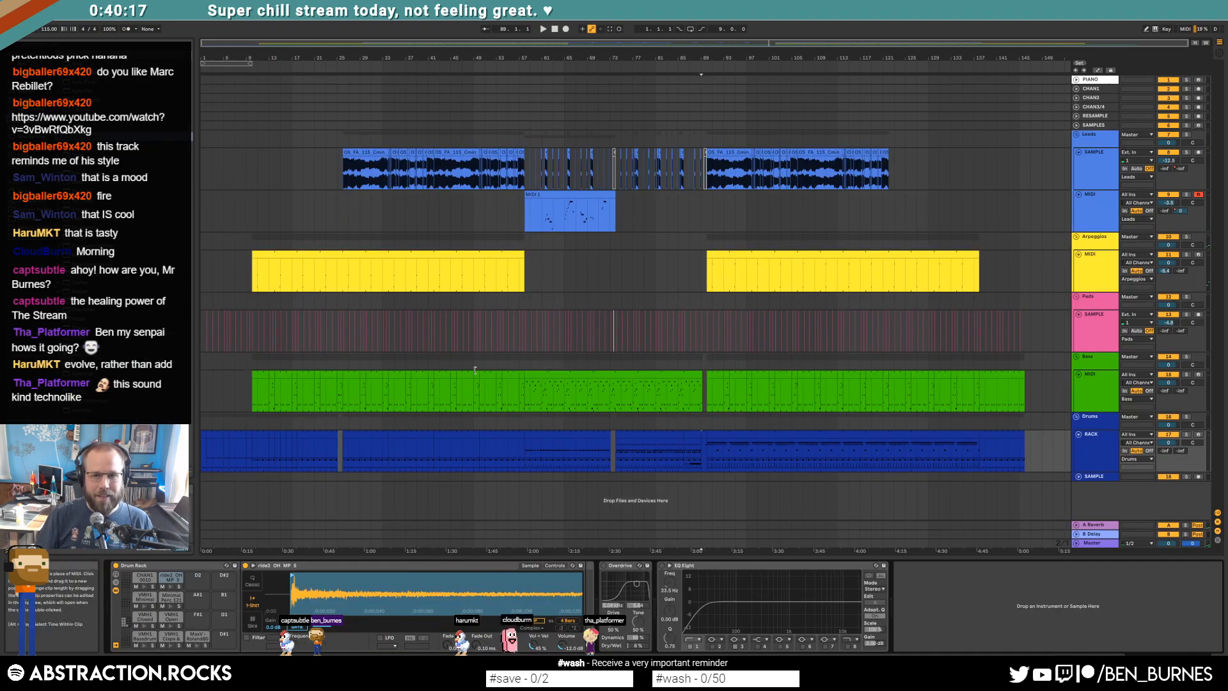
Step: Place the insertion point at bar 42 on the Leads MIDI track and show its device chain
left_click(429, 211)
scroll(426, 210, "up", 2)
key("shift+Tab")
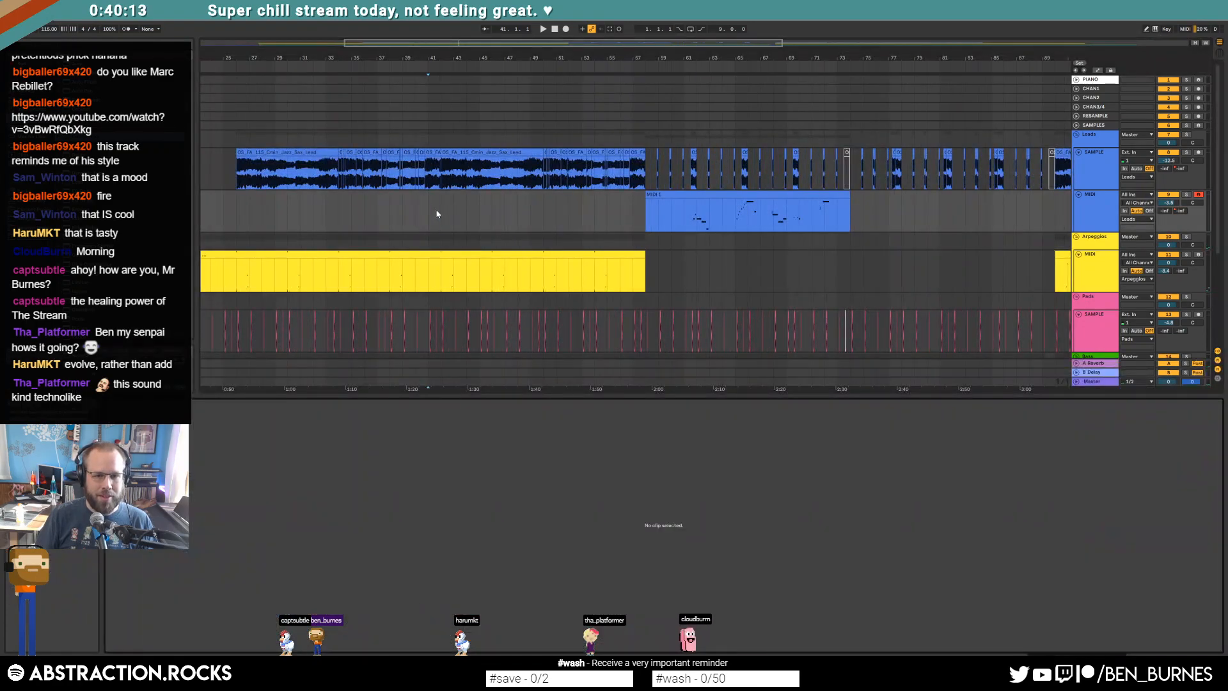
left_click(436, 213)
key("shift+Tab")
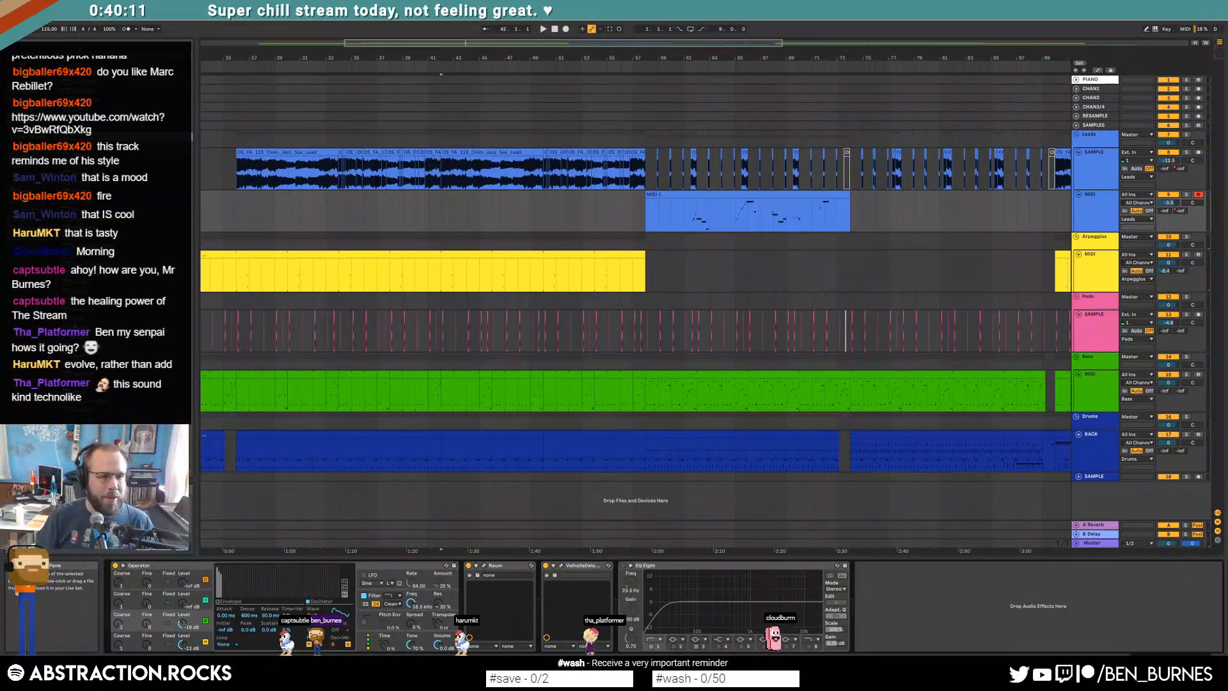
Step: Insert a Pedal after the Auto Filter on the Master track and audition it with the Fuzz type
left_click(1092, 545)
left_click_drag(84, 319, 303, 583)
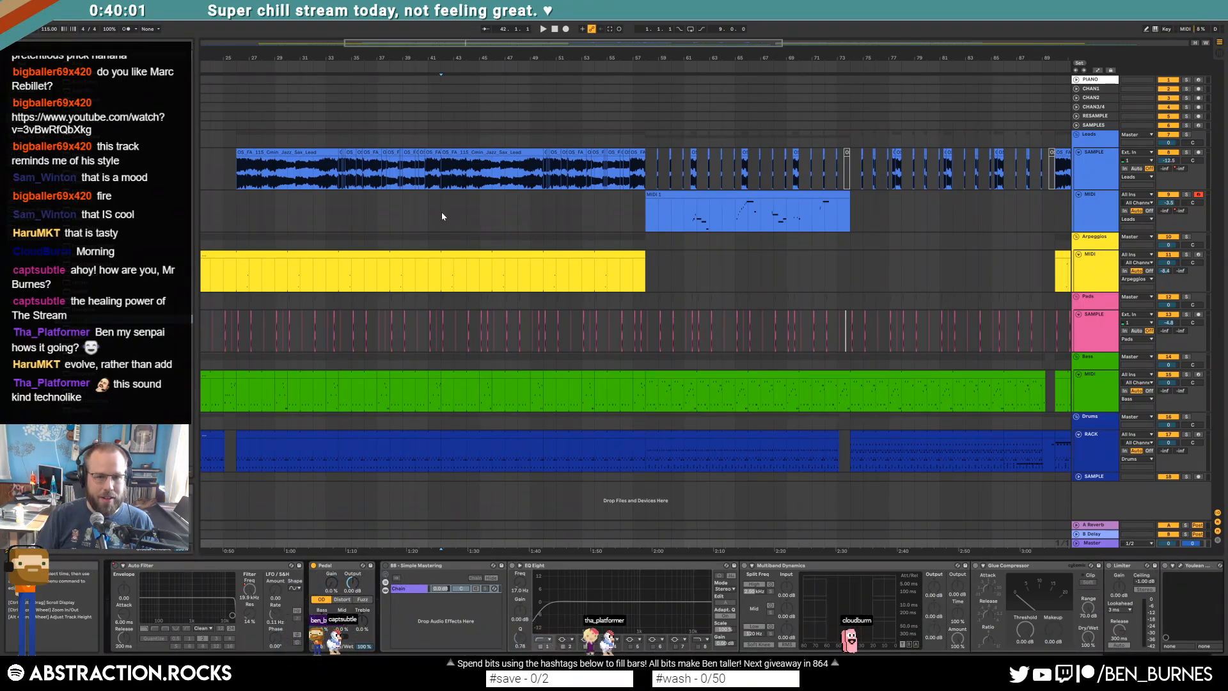
key("space")
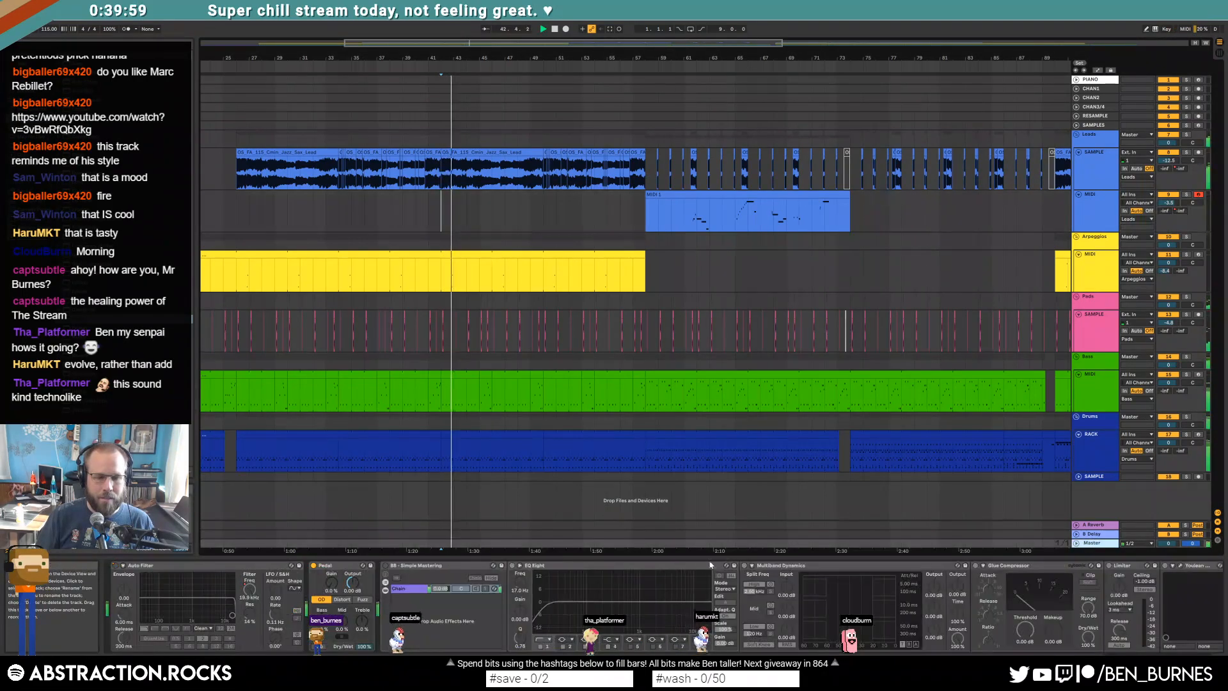
left_click_drag(355, 585, 342, 606)
left_click(343, 600)
left_click(362, 600)
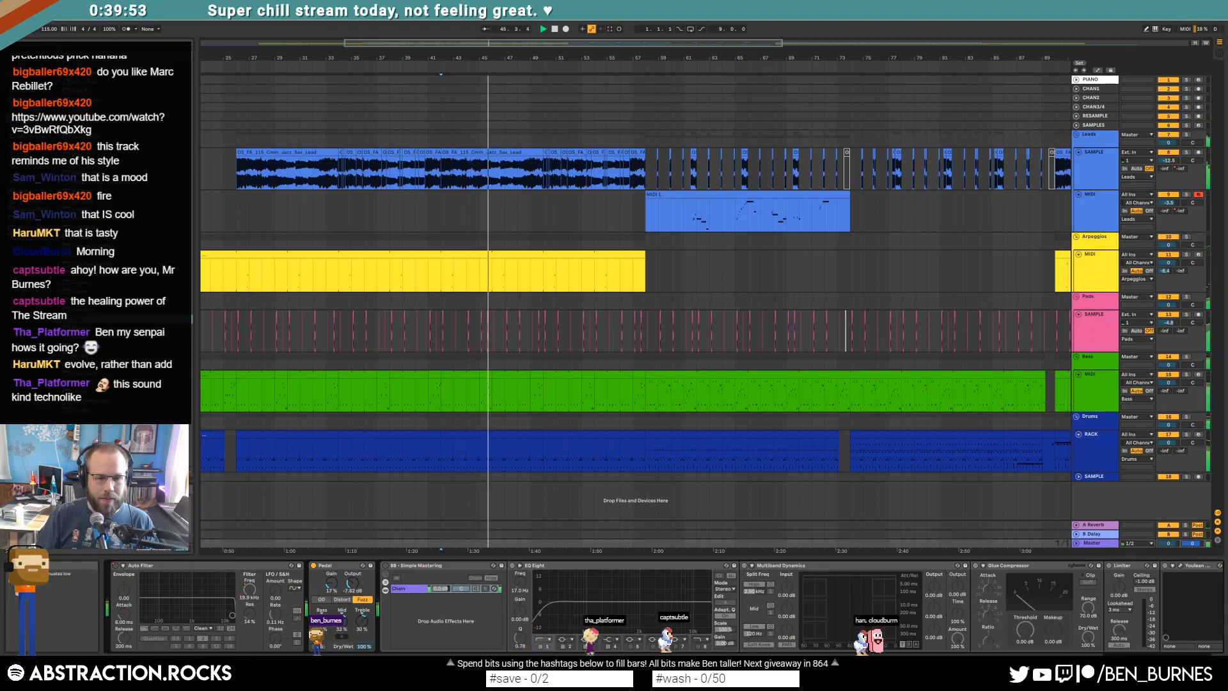
Step: Stop playback and remove the Pedal from the Master chain
key("space")
left_click(340, 566)
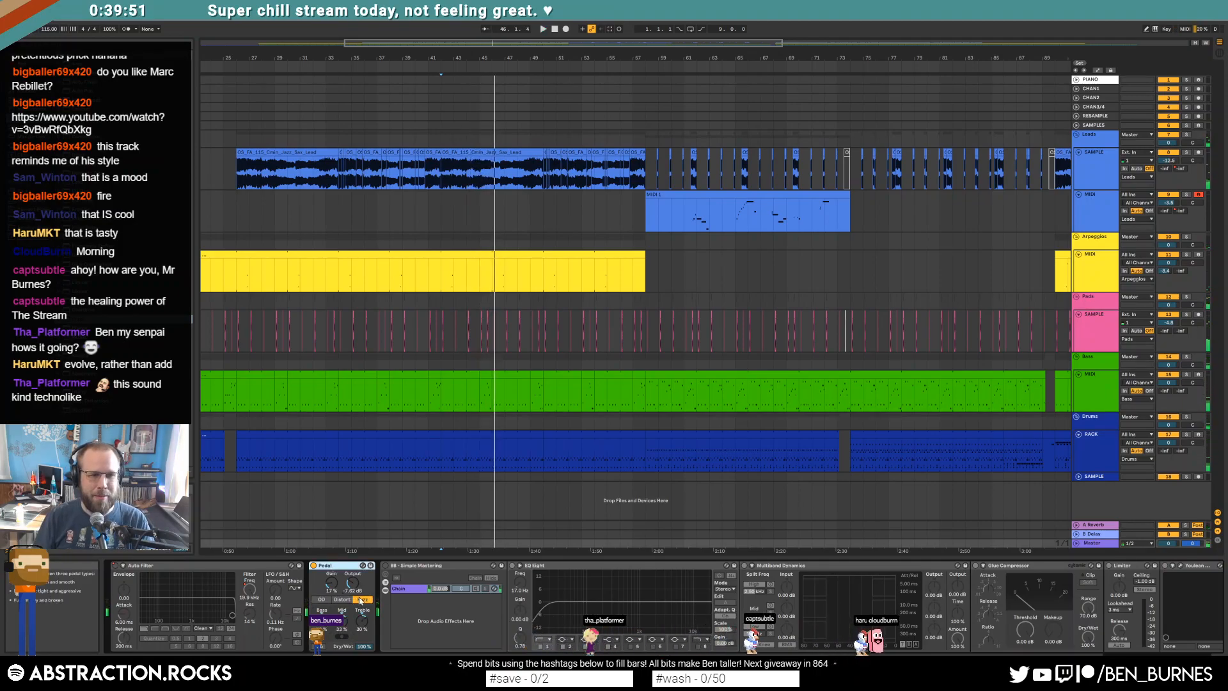
key("Delete")
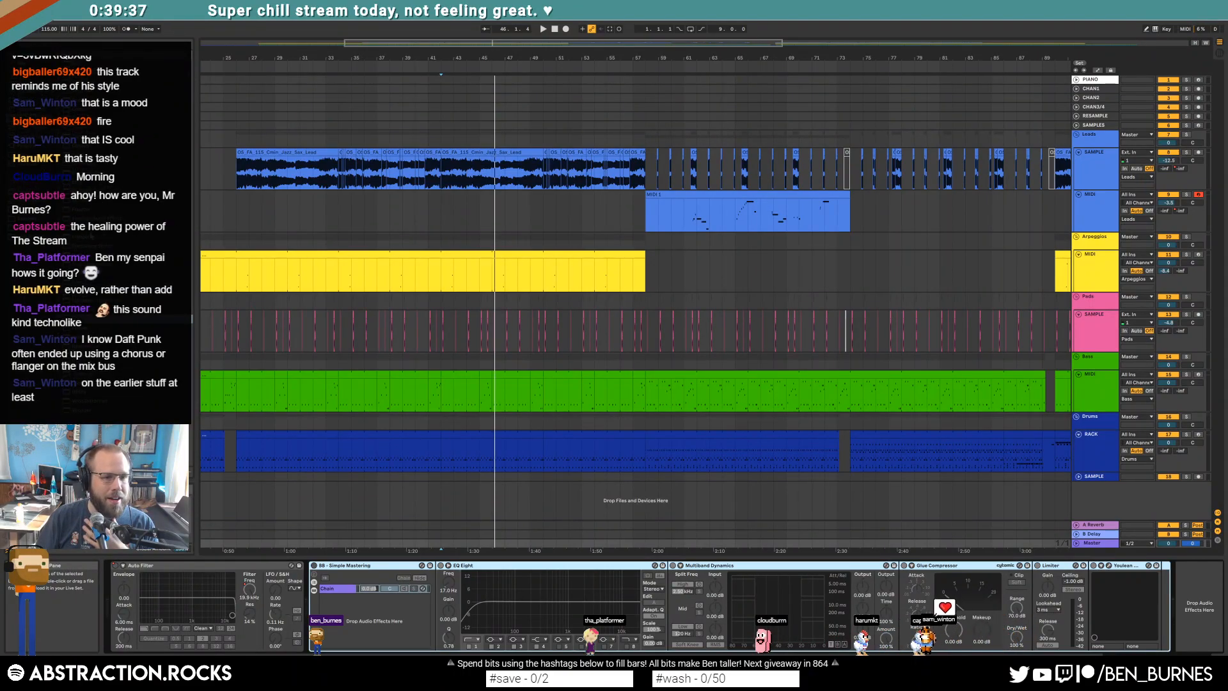
Step: Insert a Chorus and a Flanger after the Master's Auto Filter and turn both Dry/Wet amounts fully down
left_click_drag(74, 238, 305, 602)
left_click_drag(74, 127, 307, 596)
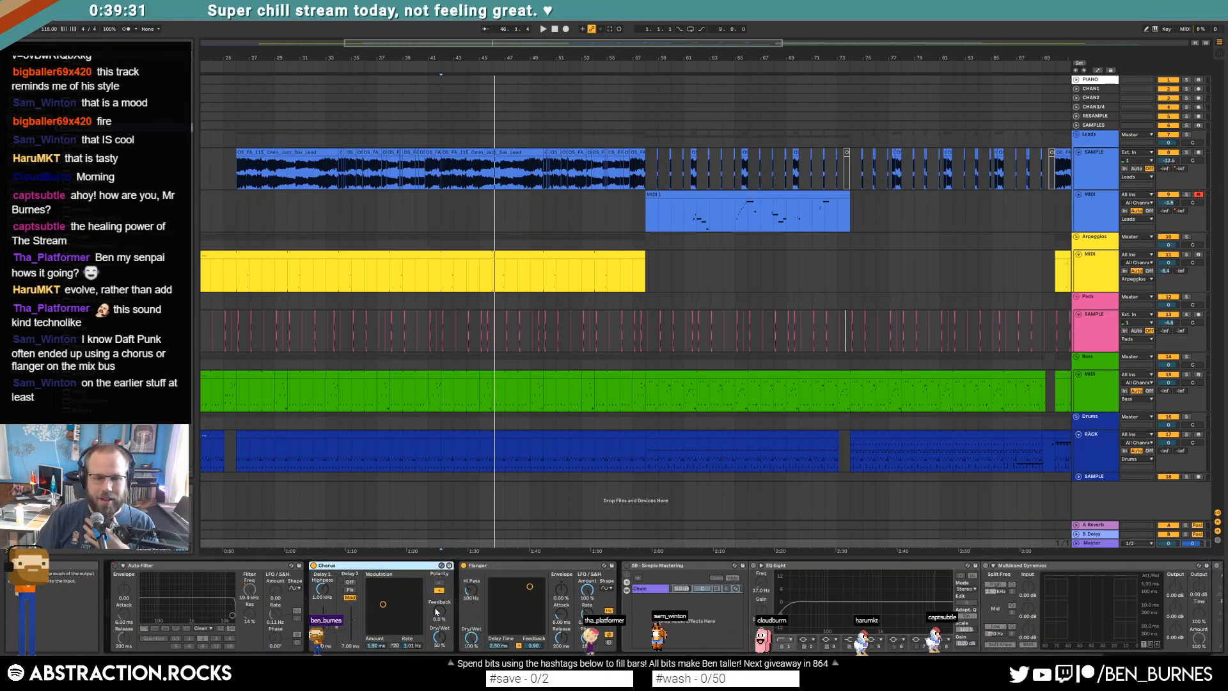
left_click_drag(440, 639, 440, 681)
left_click_drag(471, 638, 471, 687)
Step: During playback from bar 42, raise the Flanger's Dry/Wet, shorten its Delay Time, and reduce its LFO Amount
key("space")
left_click_drag(471, 638, 471, 626)
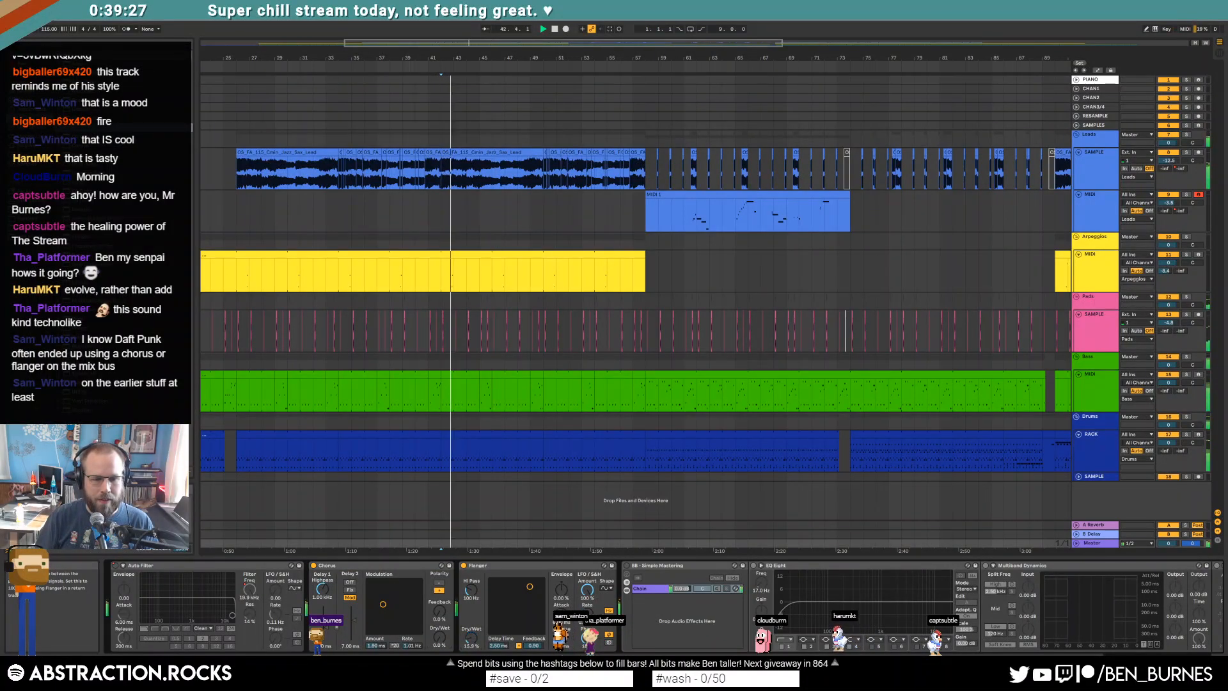
left_click_drag(530, 586, 507, 586)
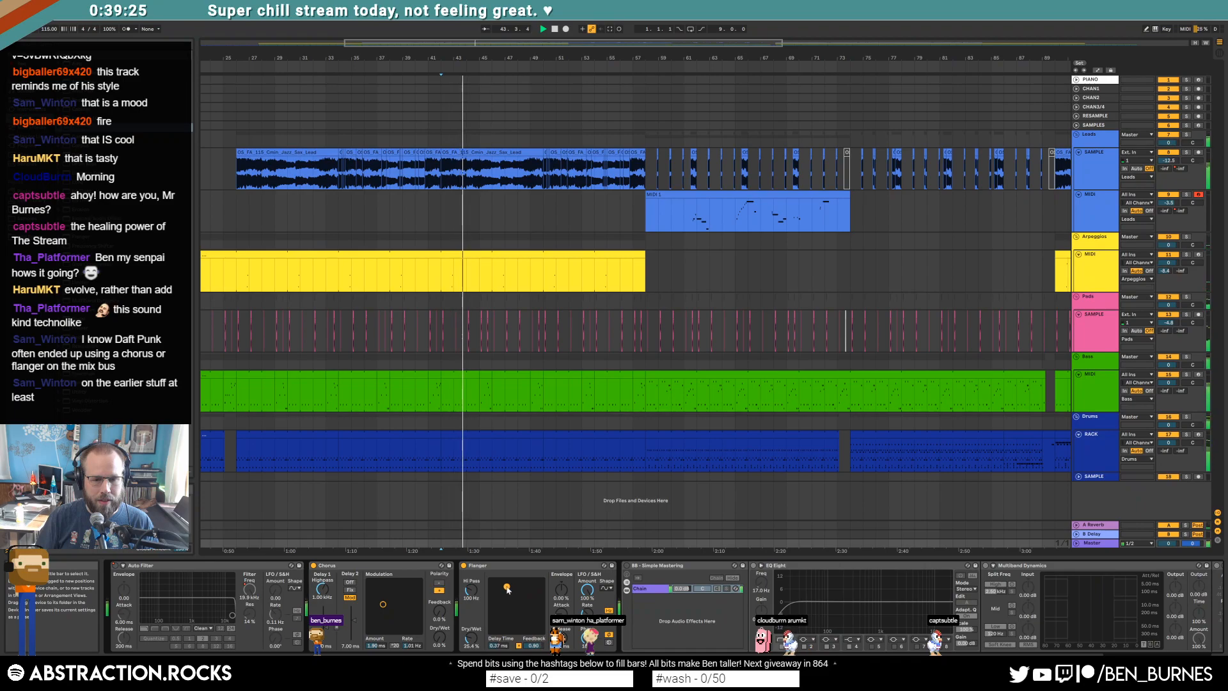
left_click_drag(587, 590, 587, 602)
left_click_drag(508, 585, 514, 584)
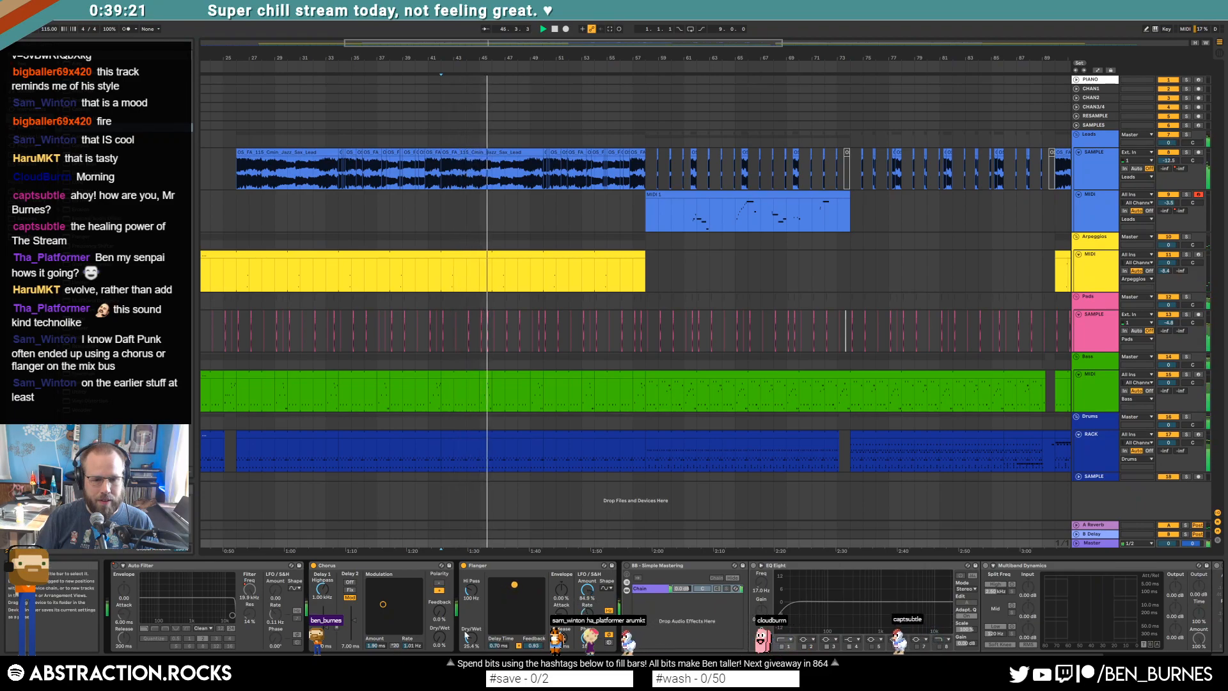
Step: Rebalance the Flanger's Dry/Wet during playback, setting Delay Time to 1.49 ms and LFO Amount to 79.4%
left_click_drag(473, 639, 502, 594)
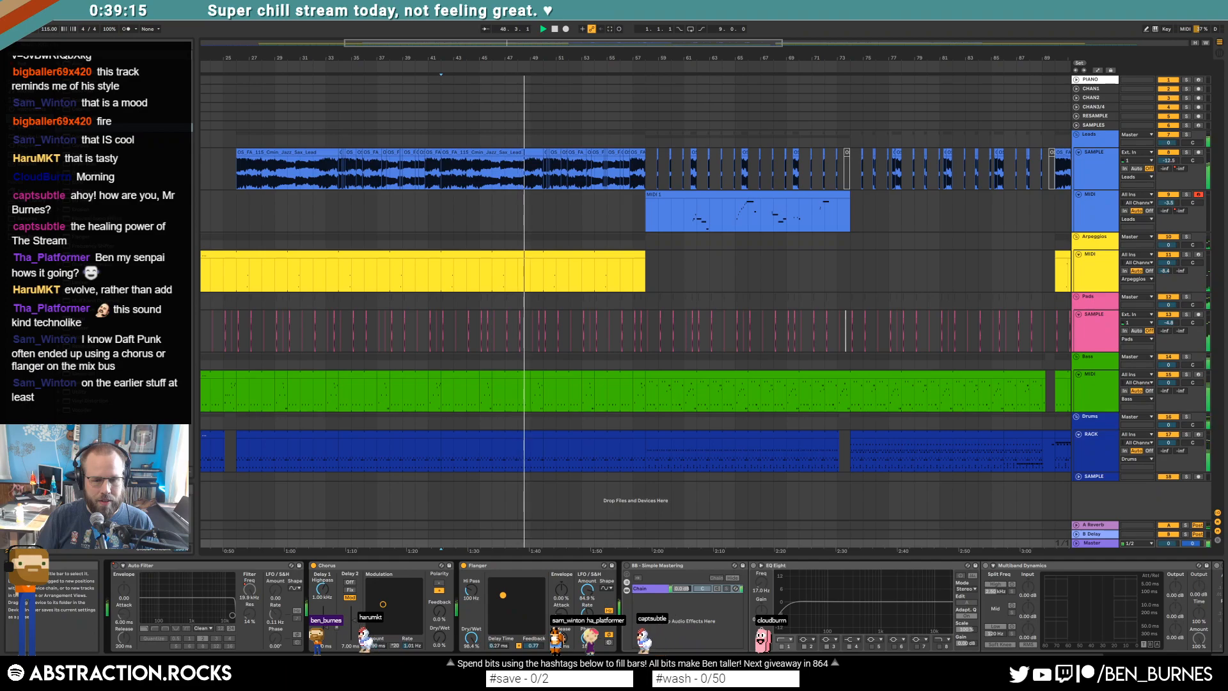
left_click_drag(472, 637, 471, 677)
left_click_drag(502, 594, 523, 586)
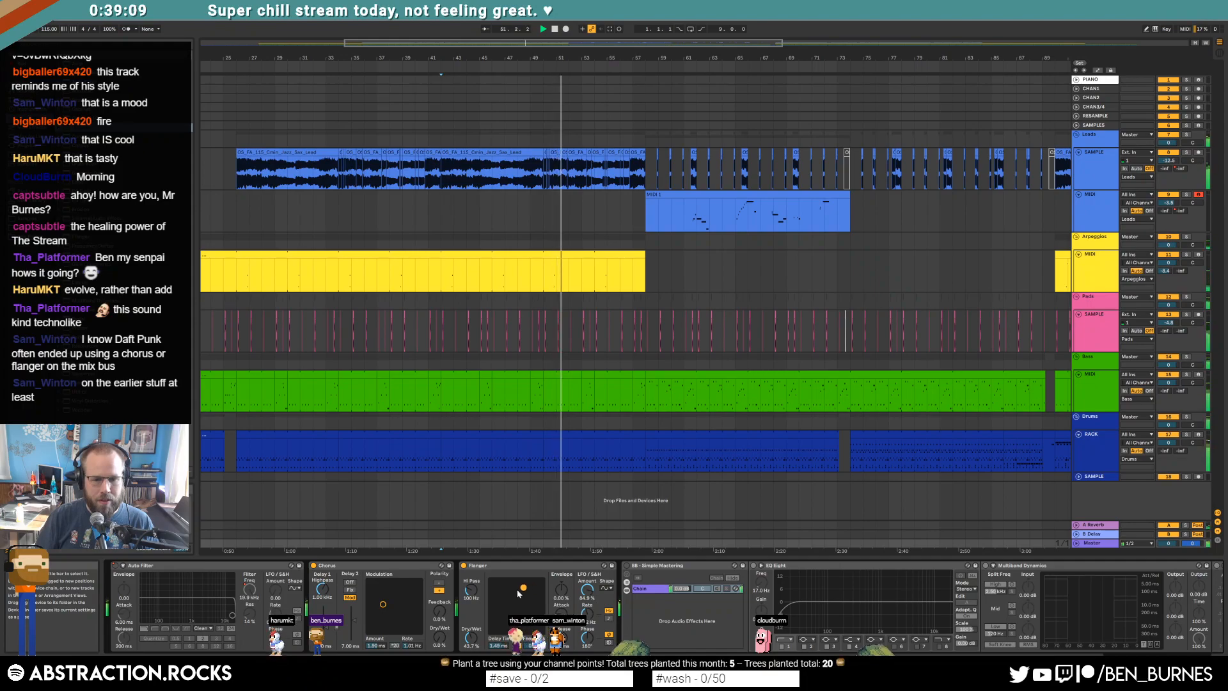
left_click_drag(471, 637, 471, 635)
left_click_drag(587, 597, 587, 602)
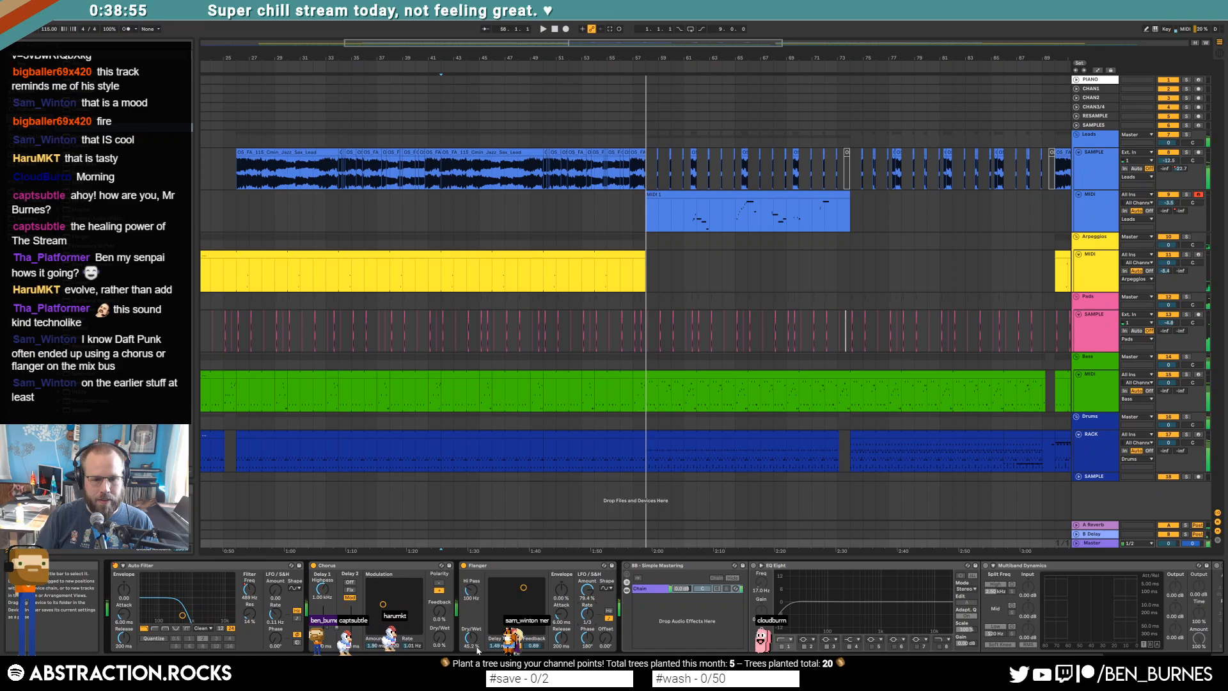
Step: Automate the Flanger's Dry/Wet on the Master rising from 0% at about bar 50 to bar 58, and adjust its Delay Time and Hi Pass
key("a")
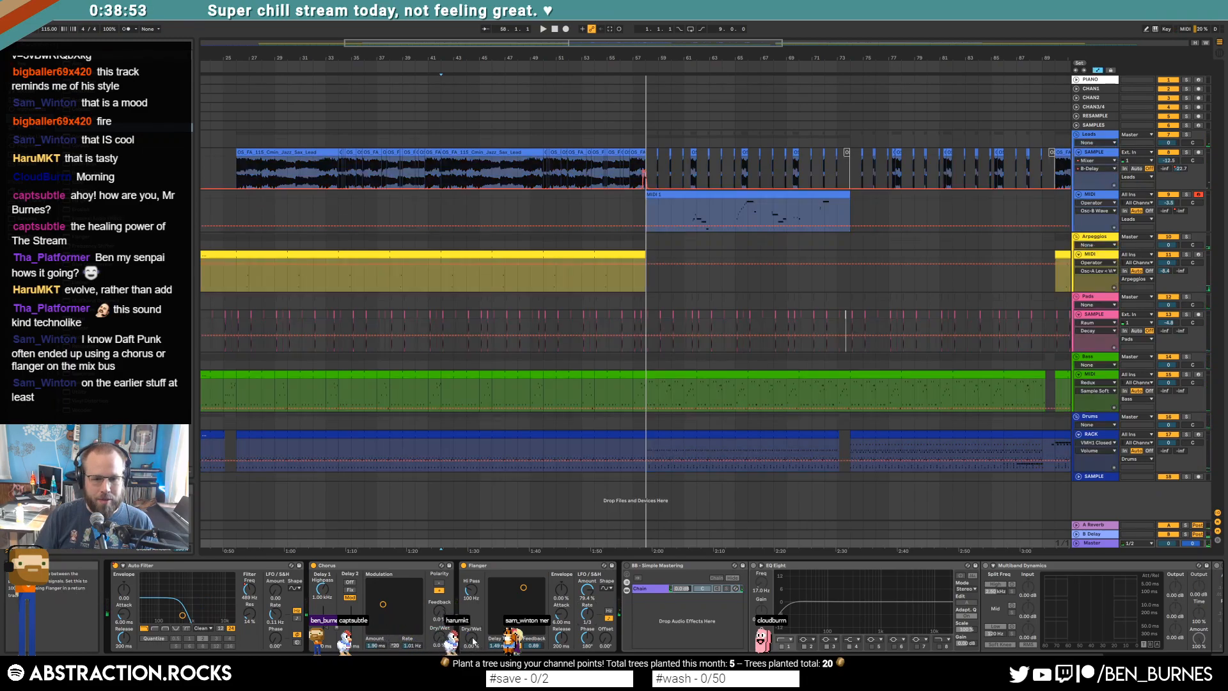
left_click(1076, 544)
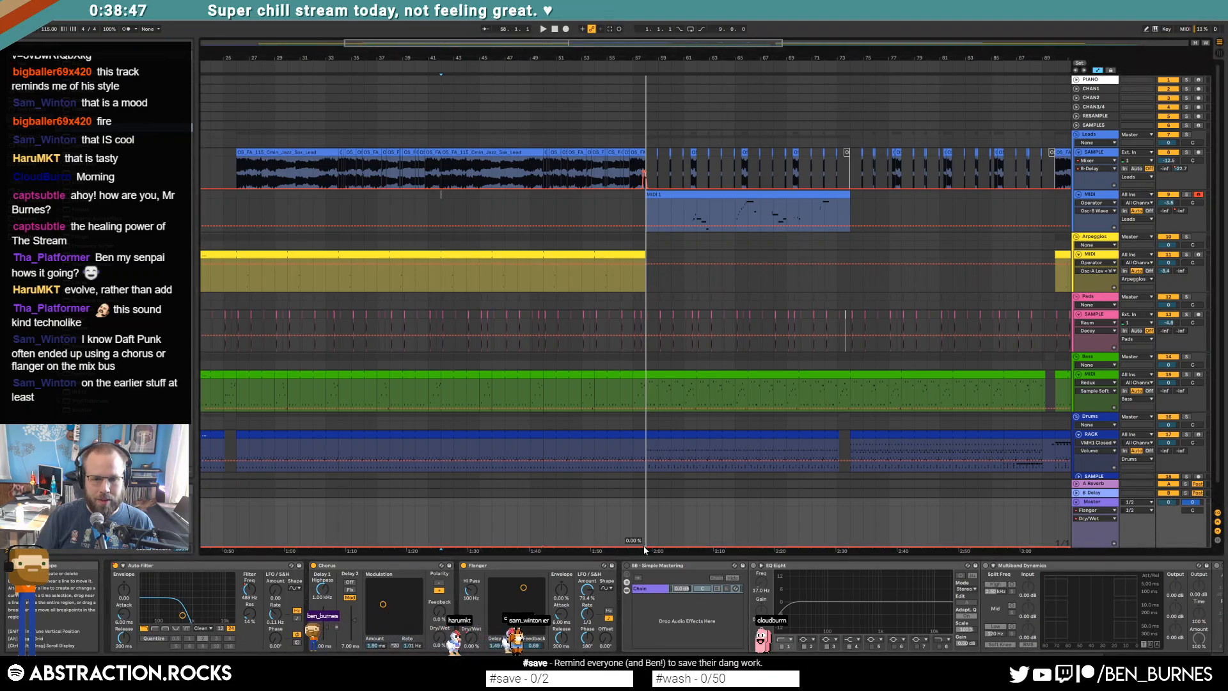
mouse_move(643, 546)
left_mouse_down()
mouse_move(644, 508)
mouse_move(645, 546)
left_mouse_up()
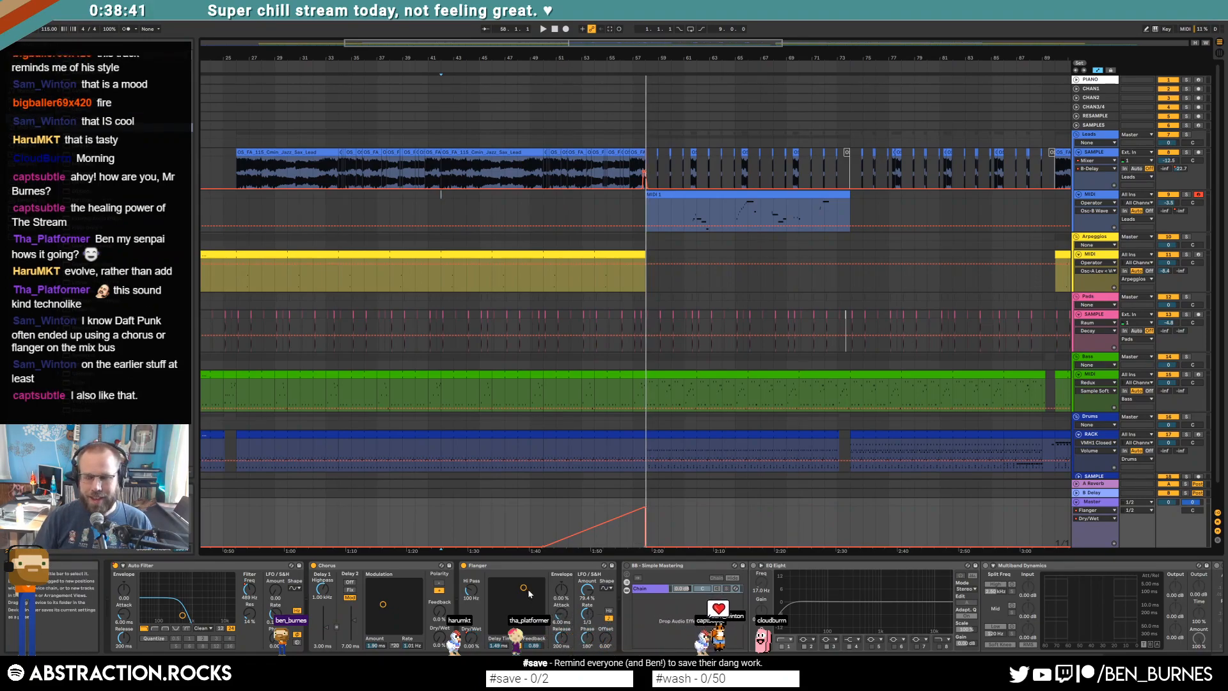
left_click_drag(523, 587, 515, 592)
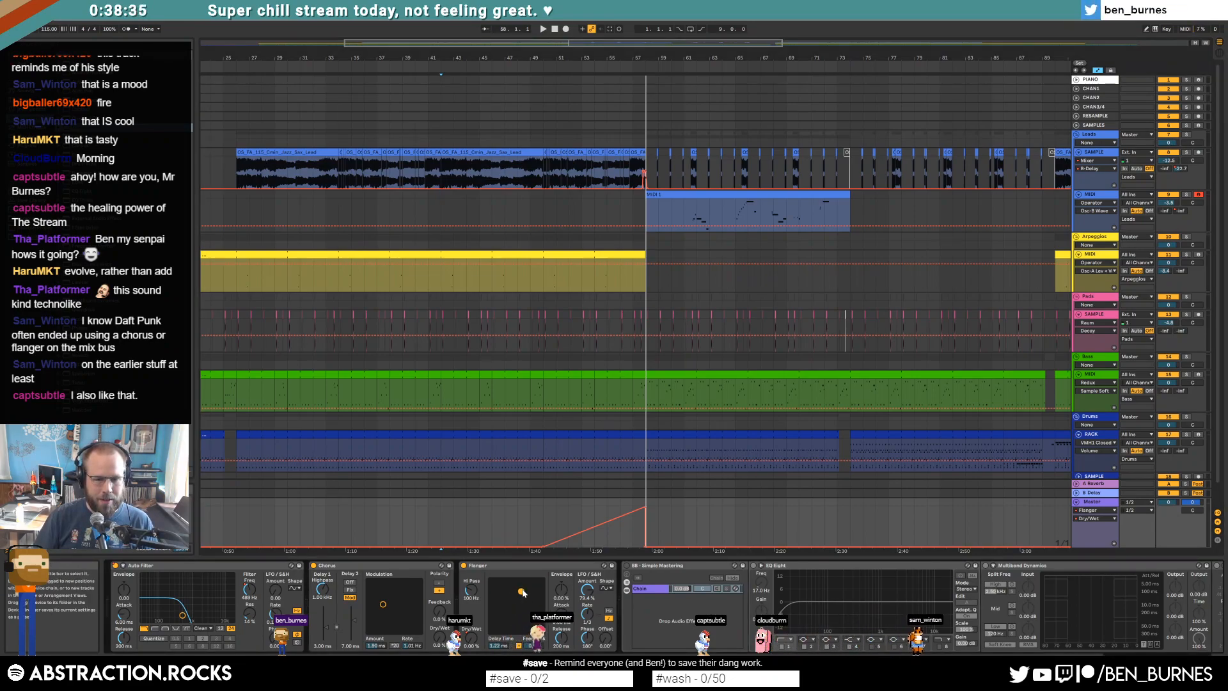
left_click_drag(472, 598, 472, 604)
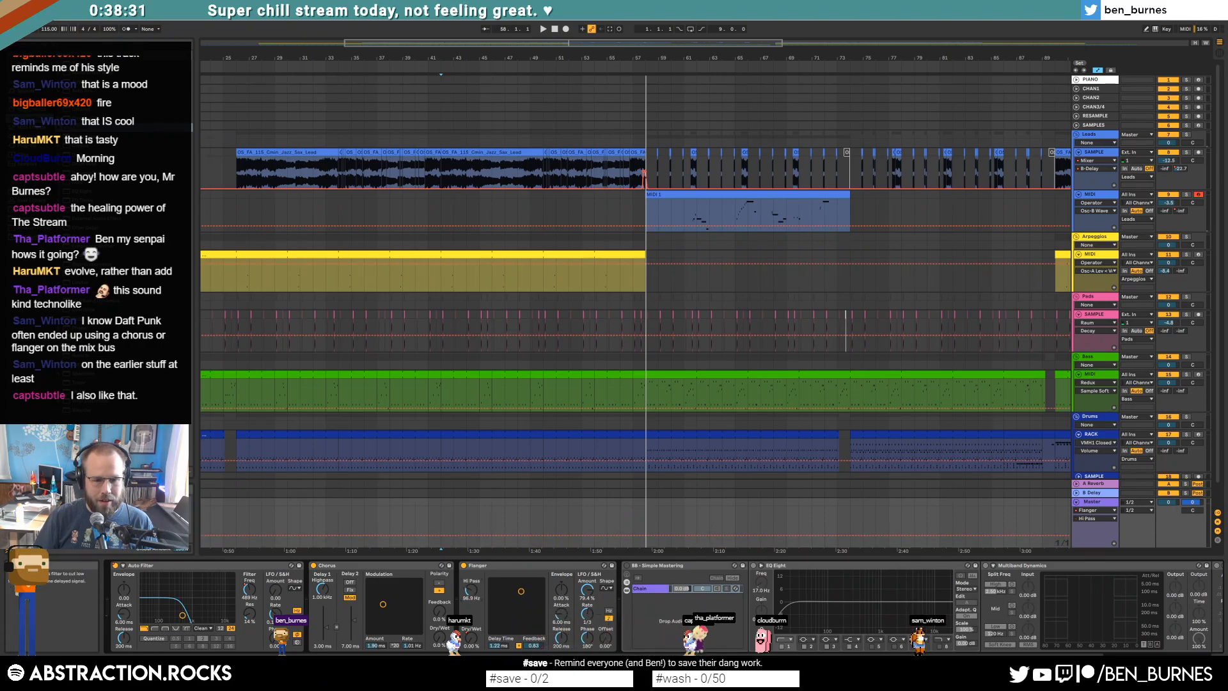
Step: Audition the Master's Chorus from bar 41 while raising its Dry/Wet, Feedback and modulation Amount and setting the Rate to about 8 Hz
left_click(395, 601)
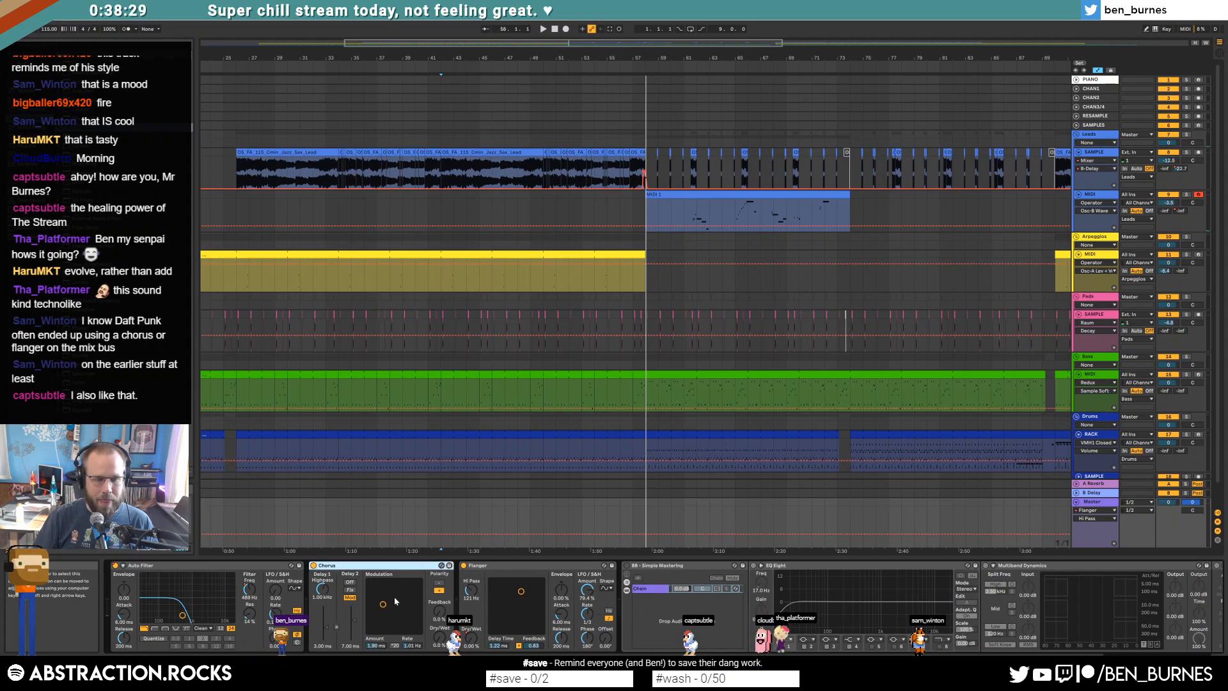
left_click(429, 514)
left_click_drag(443, 646, 438, 598)
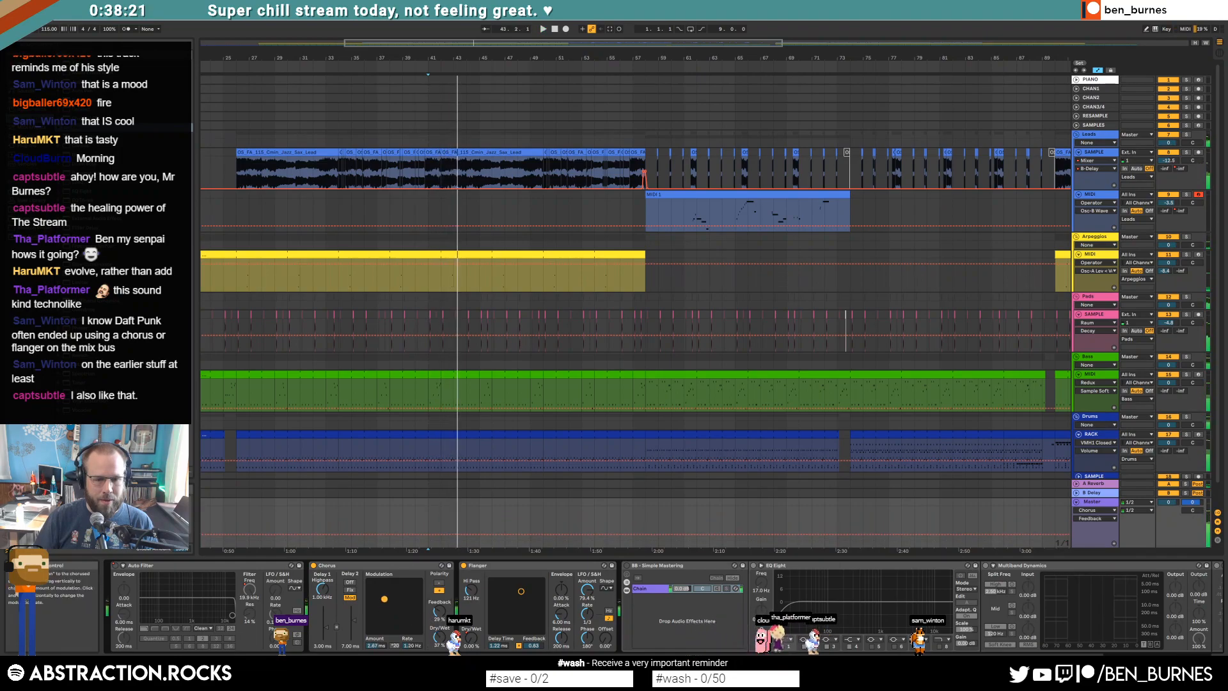
key("space")
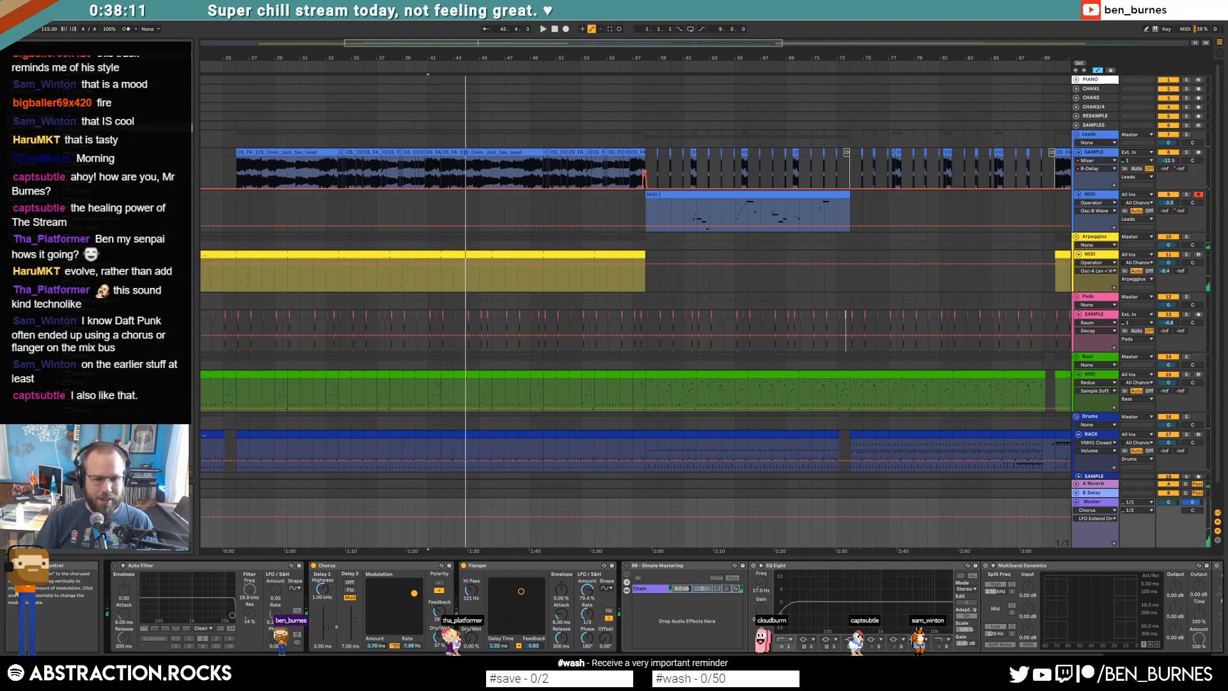
key("space")
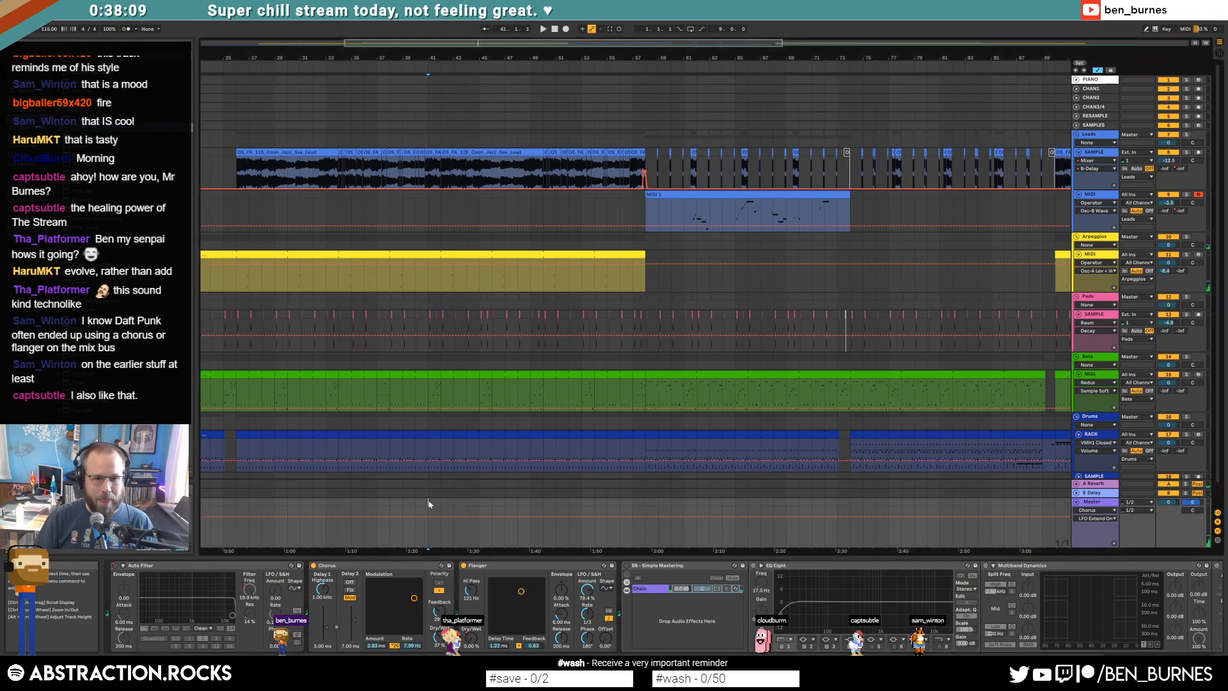
Step: Automate the Chorus Dry/Wet on the Master to jump up from 0% at bar 41 and fall back down by bar 42
scroll(430, 505, "up", 3)
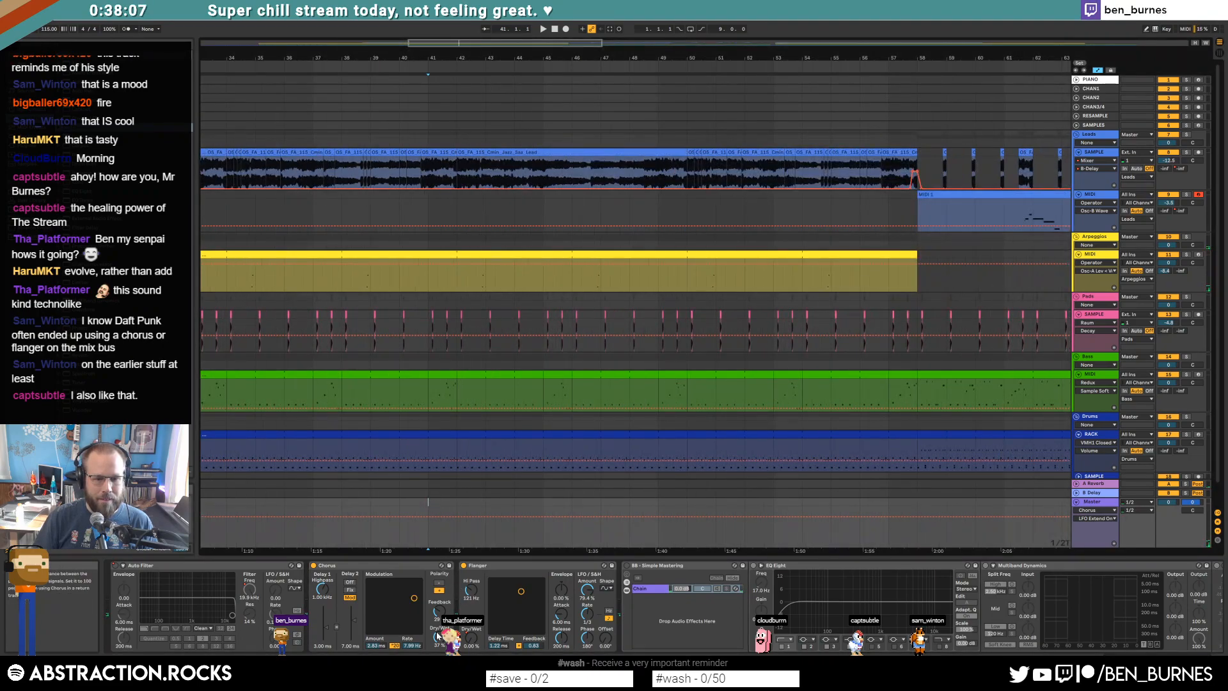
left_click_drag(437, 636, 437, 626)
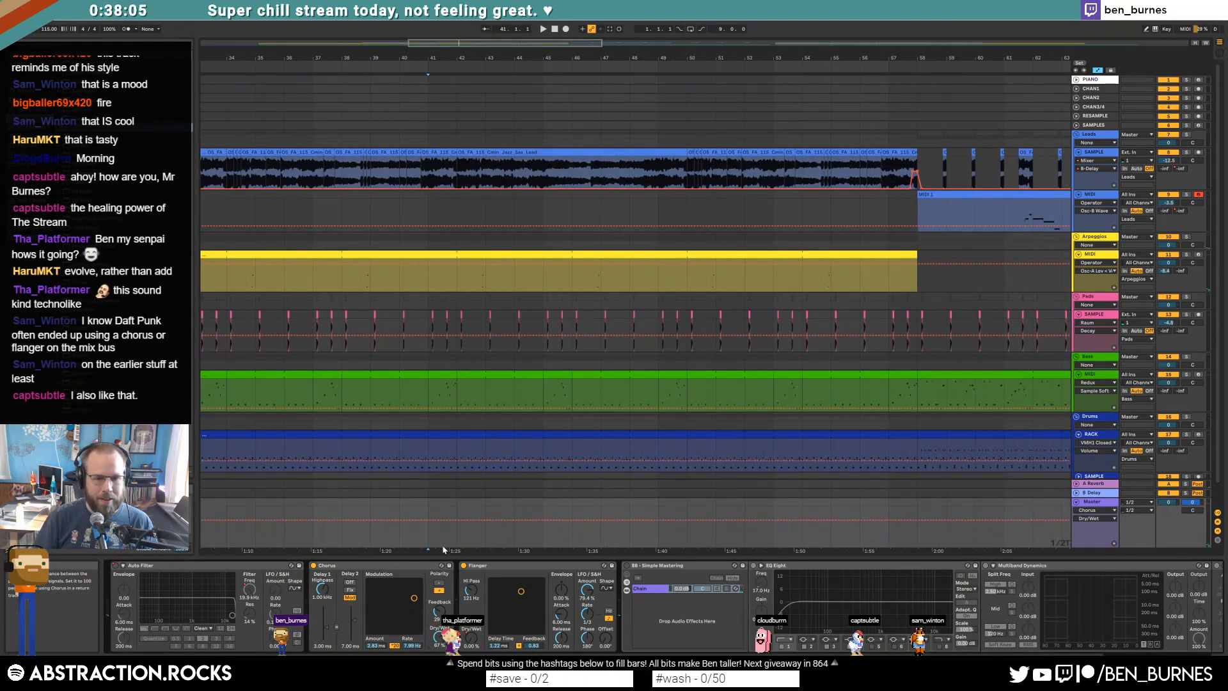
left_click(429, 521)
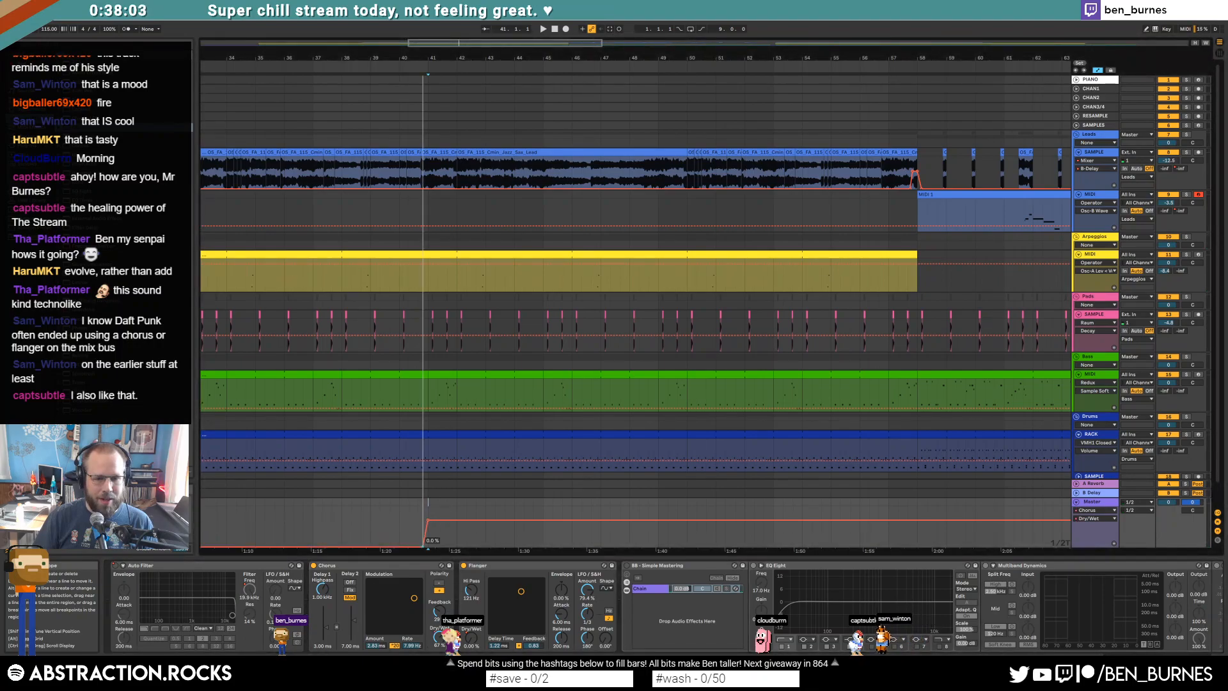
left_click_drag(457, 520, 457, 546)
Step: Automate the Chorus LFO Rate on the Master to curve down from about 8 Hz at bar 41 to its minimum at bar 42
left_click(412, 645)
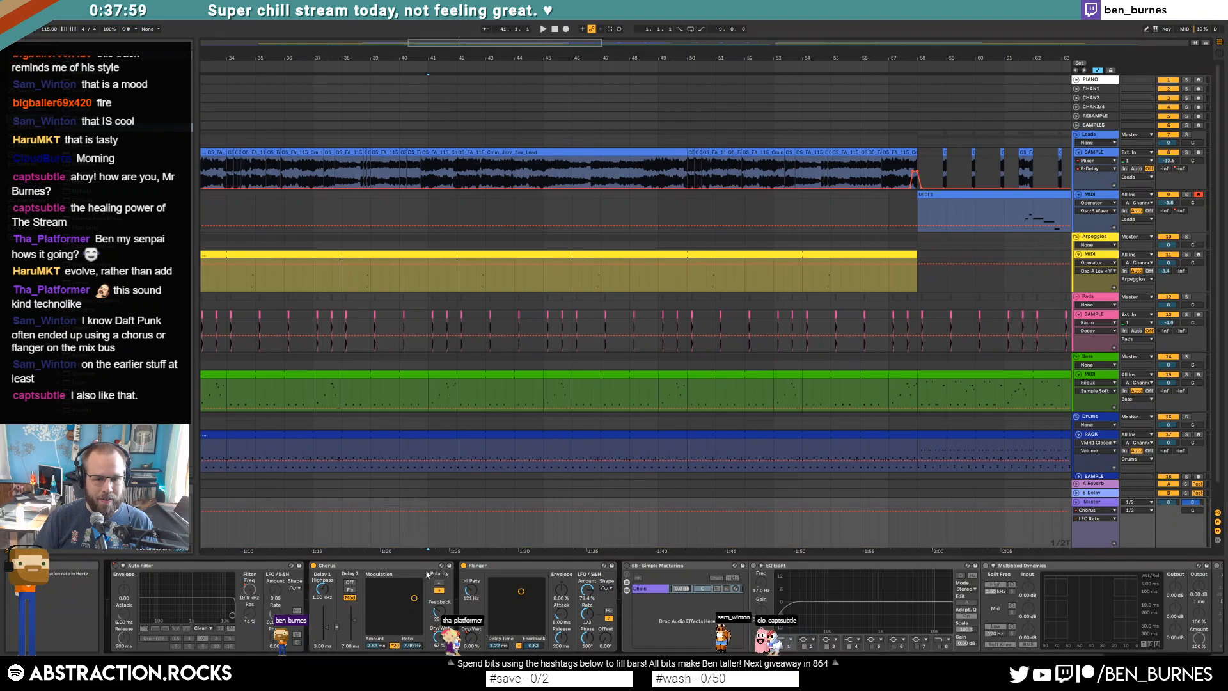
left_click(428, 512)
left_click_drag(455, 512, 457, 546)
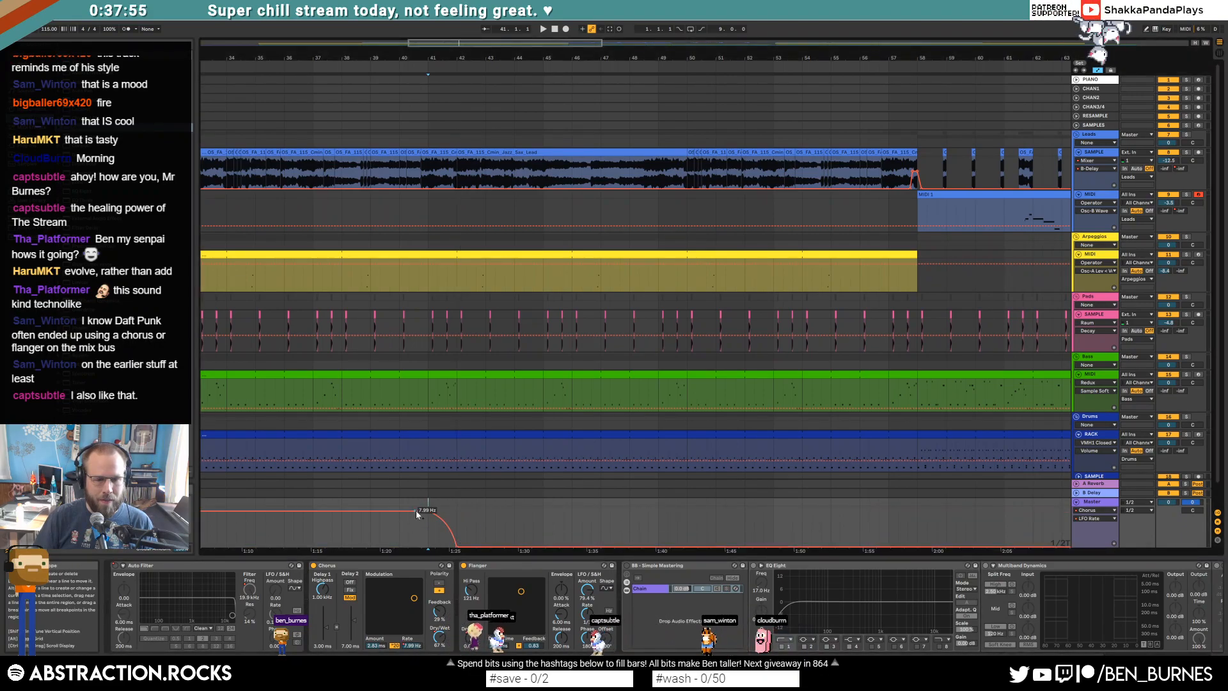
Step: Lower the Chorus LFO Rate automation before bar 41 to its minimum and play through the transition
left_click_drag(416, 513, 417, 548)
left_click(381, 521)
key("space")
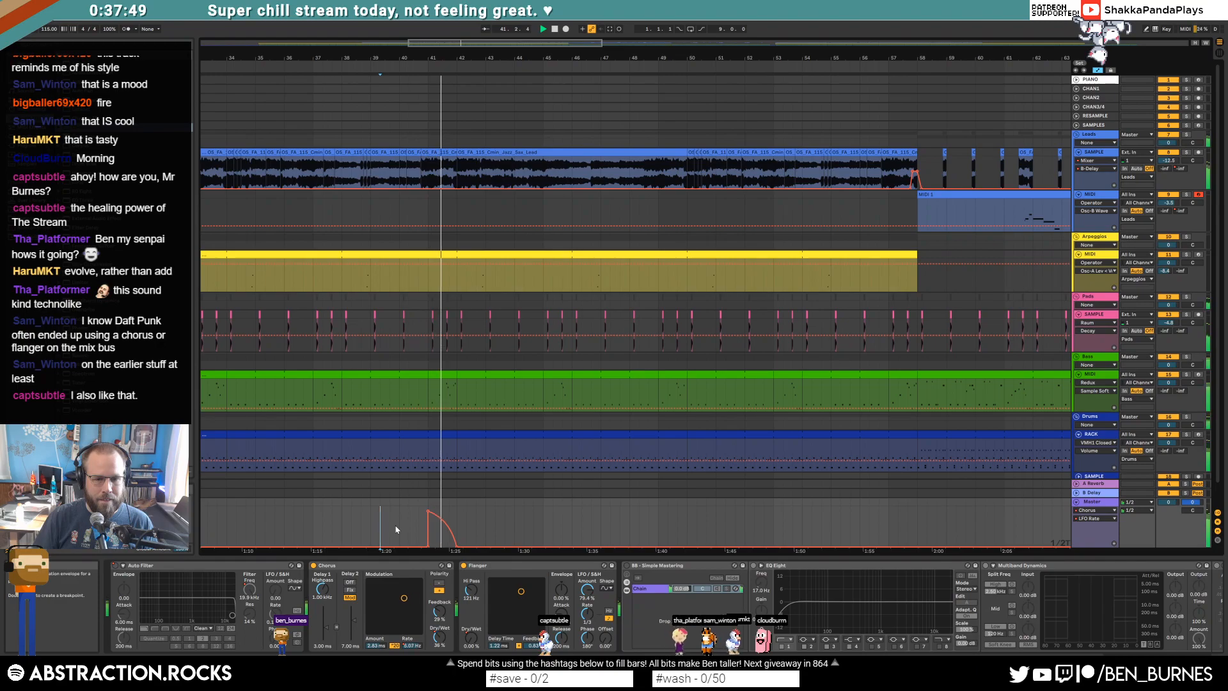
key("space")
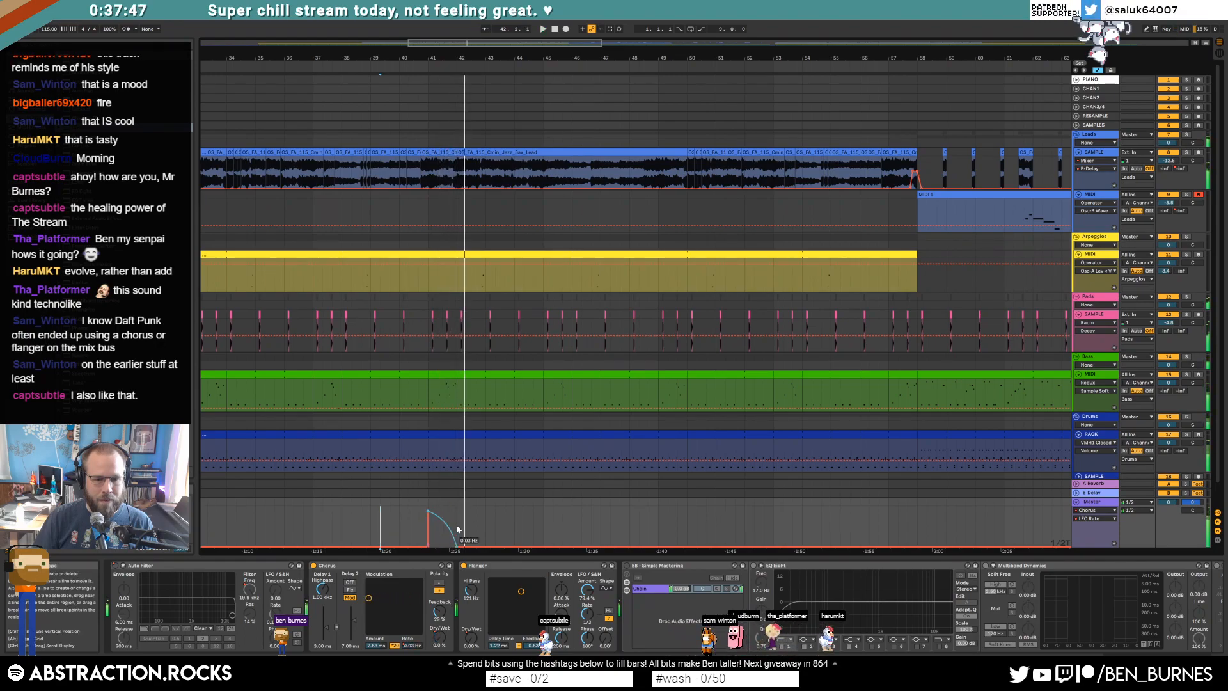
Step: Move the Chorus LFO Rate and Dry/Wet automation peaks on the Master track one bar later to bar 42
left_click(451, 528)
left_click_drag(428, 511, 467, 510)
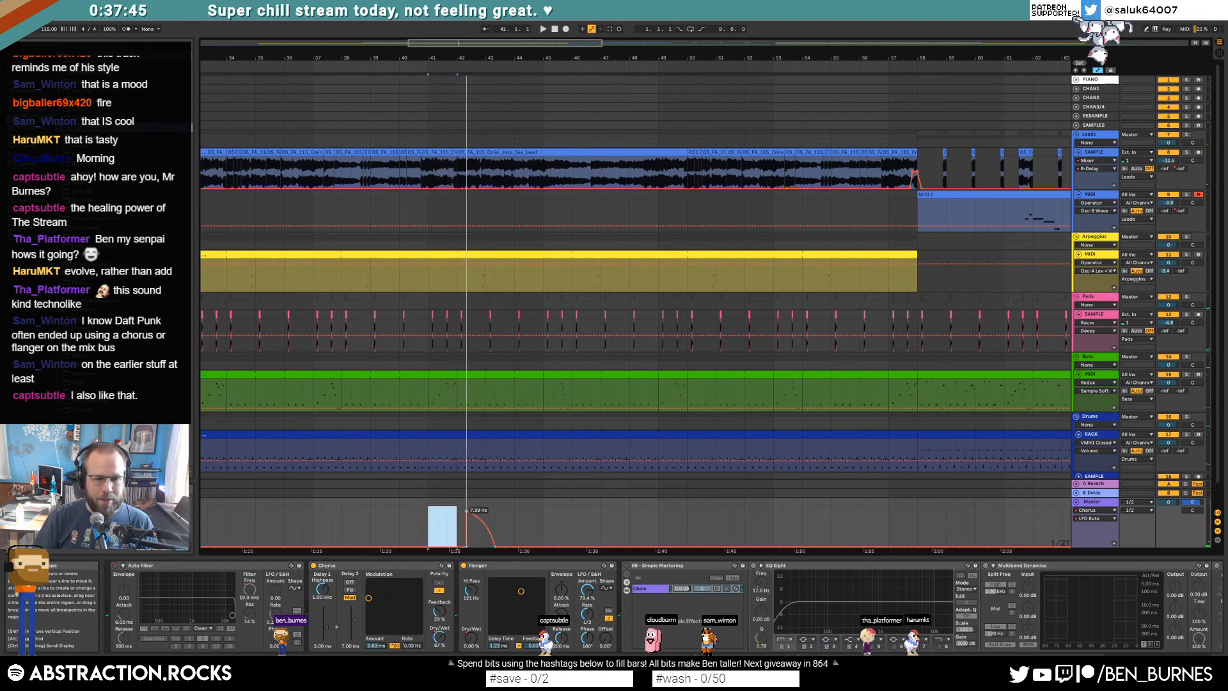
key("ctrl+z")
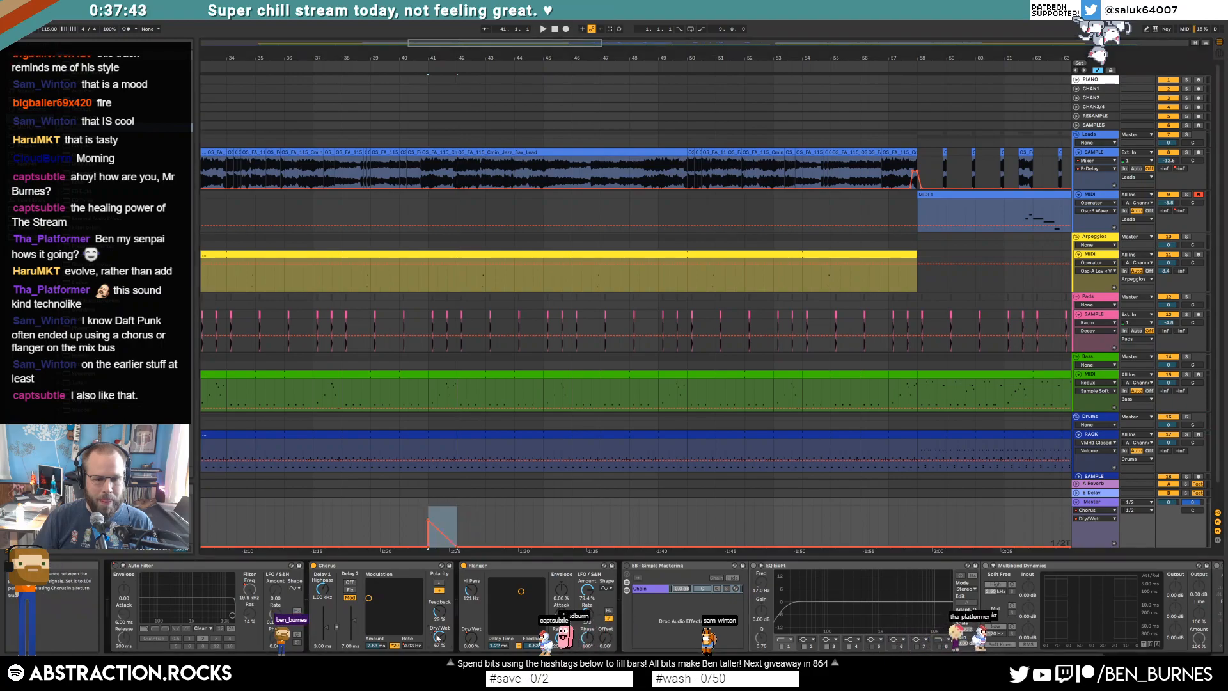
left_click_drag(428, 519, 456, 520)
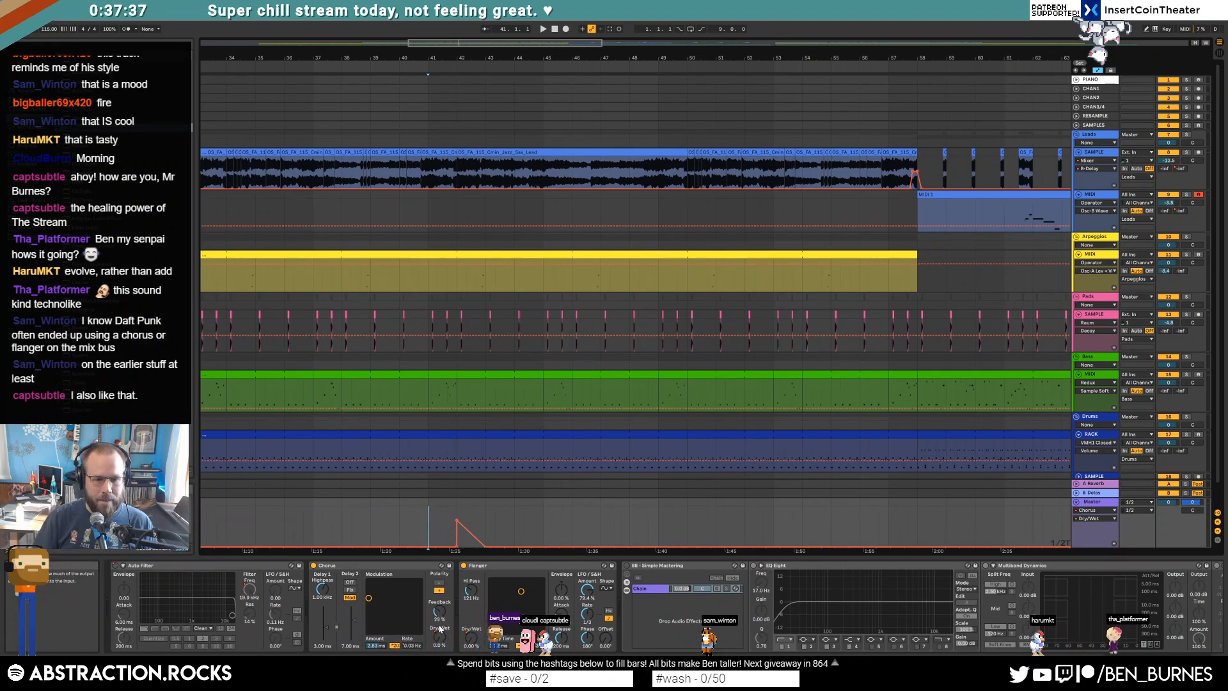
Step: Adjust the peak of the Chorus LFO Rate curve at bar 42 and audition the falling curve
left_click(414, 646)
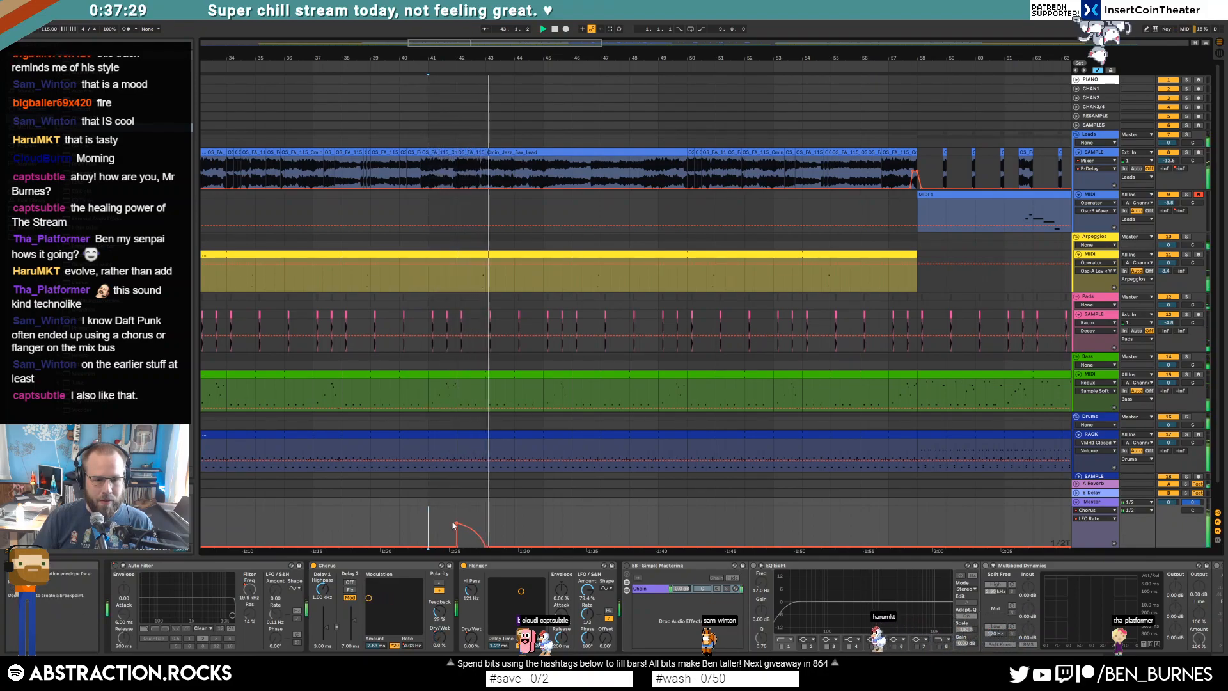
mouse_move(459, 526)
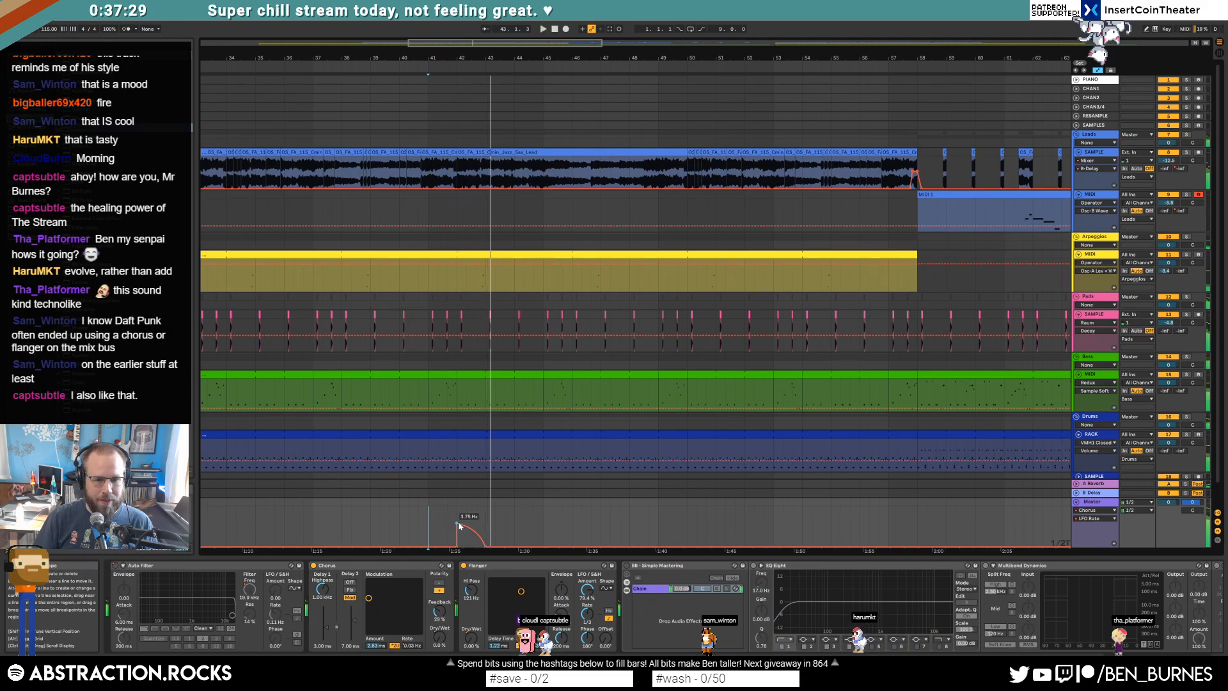
left_click(396, 645)
left_click(412, 646)
left_click_drag(457, 534, 458, 521)
key("space")
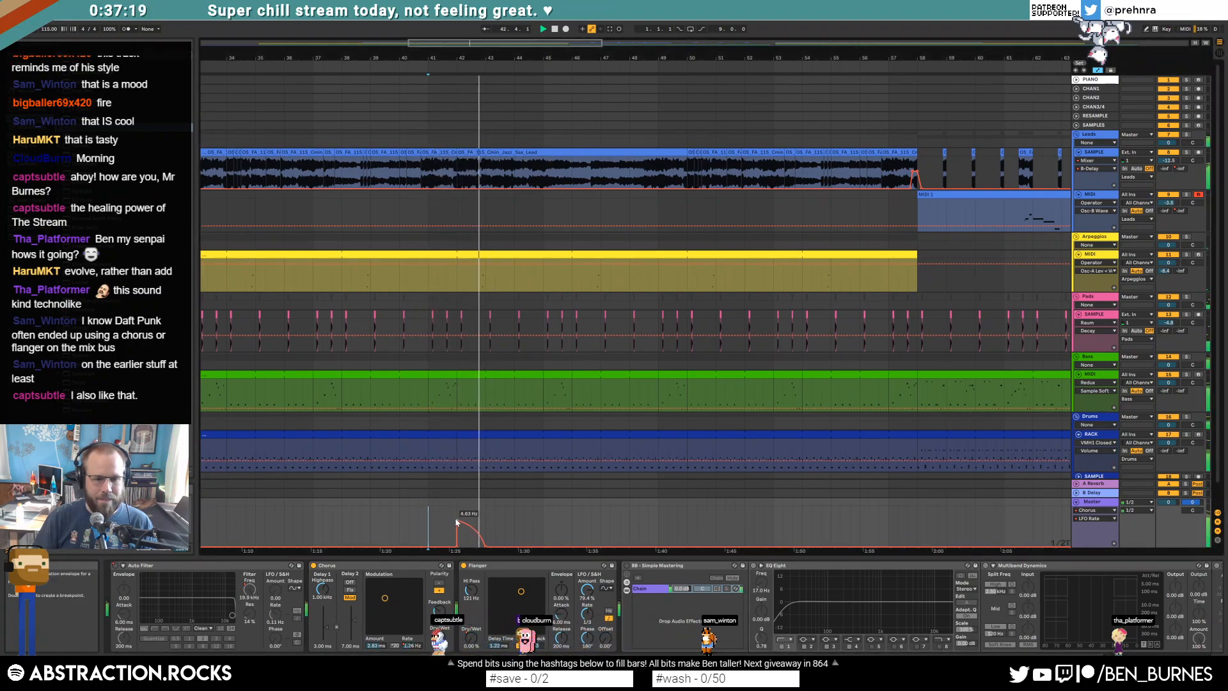
key("space")
key("space")
left_click(454, 517)
key("space")
key("space")
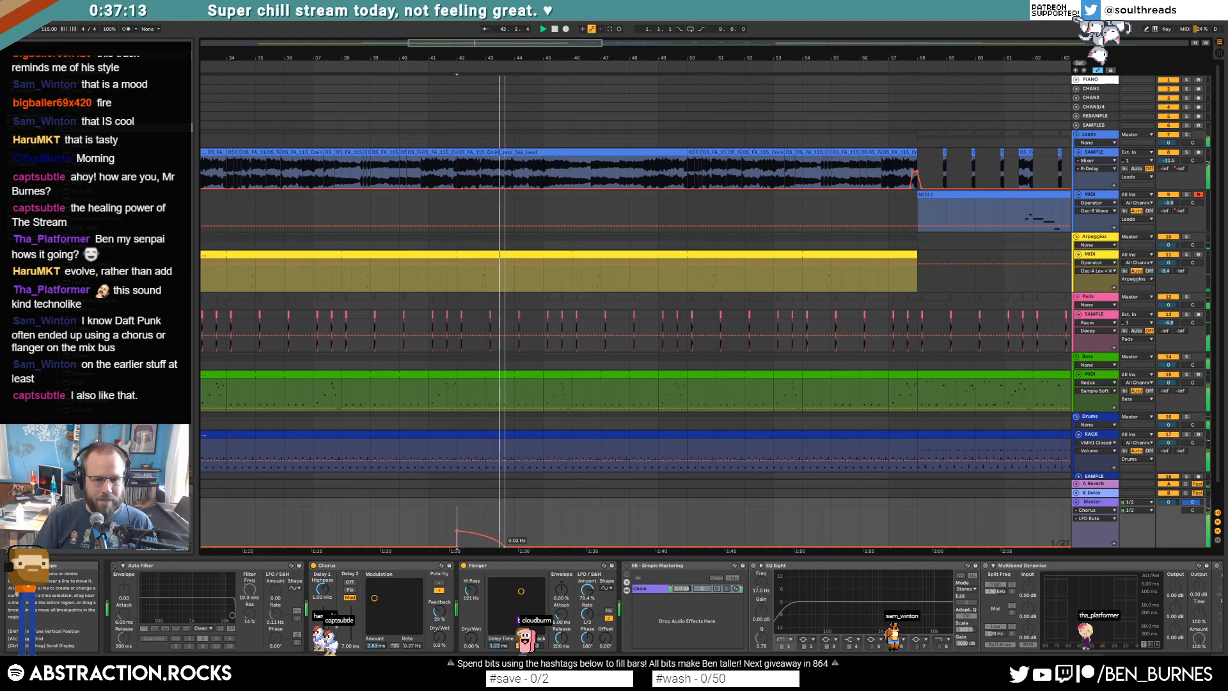
Step: Lengthen the Chorus Dry/Wet and LFO Rate fade-outs after bar 42 and play them back
left_click(439, 638)
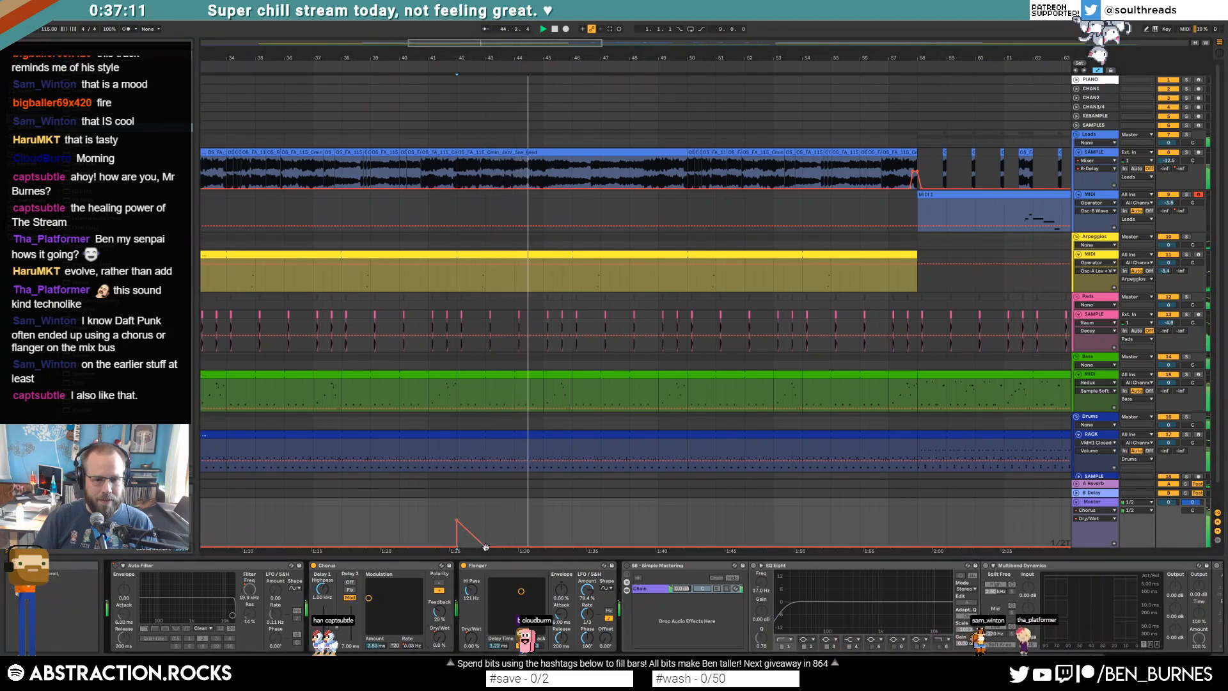
left_click_drag(486, 547, 521, 531)
left_click(413, 645)
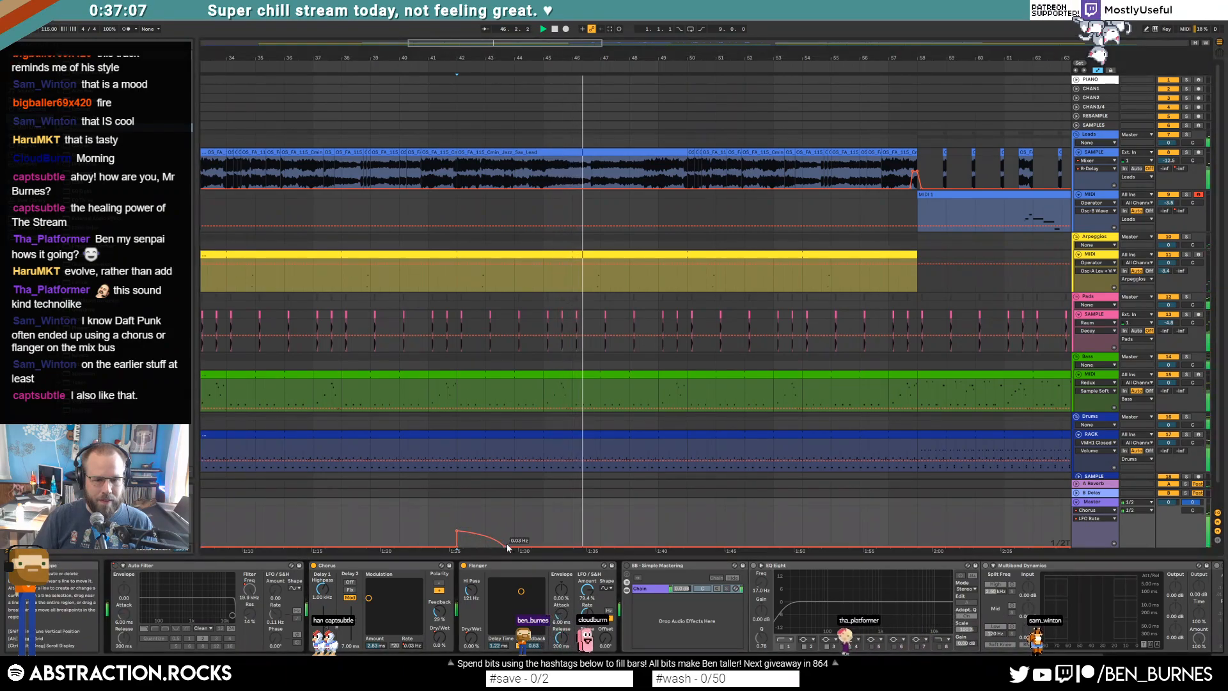
left_click(440, 531)
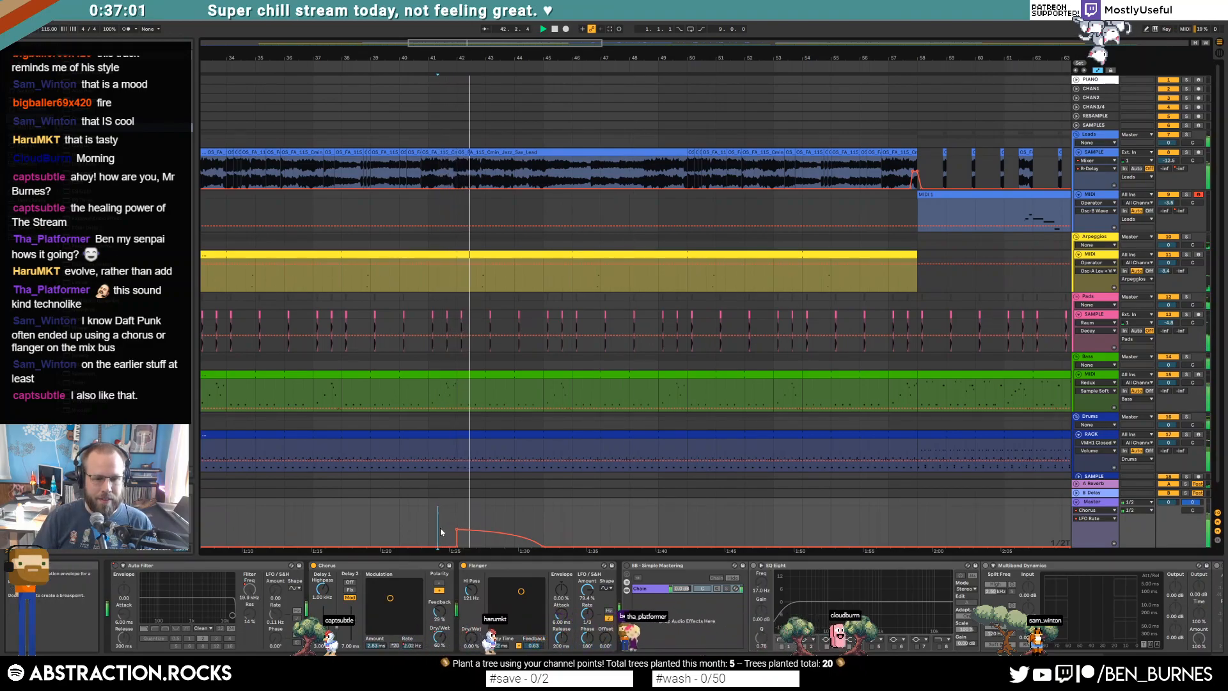
key("space")
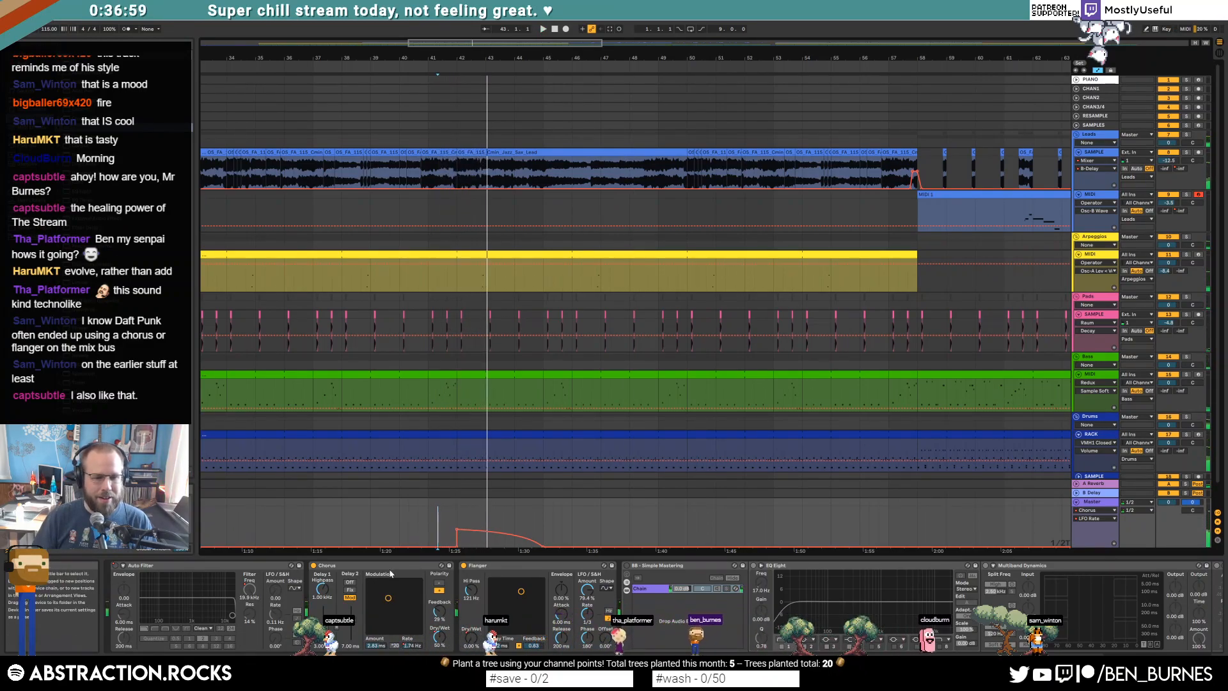
Step: Delete the Chorus from the Master device chain and play the track from bar 41
left_click(386, 566)
key("Delete")
left_click(428, 522)
key("space")
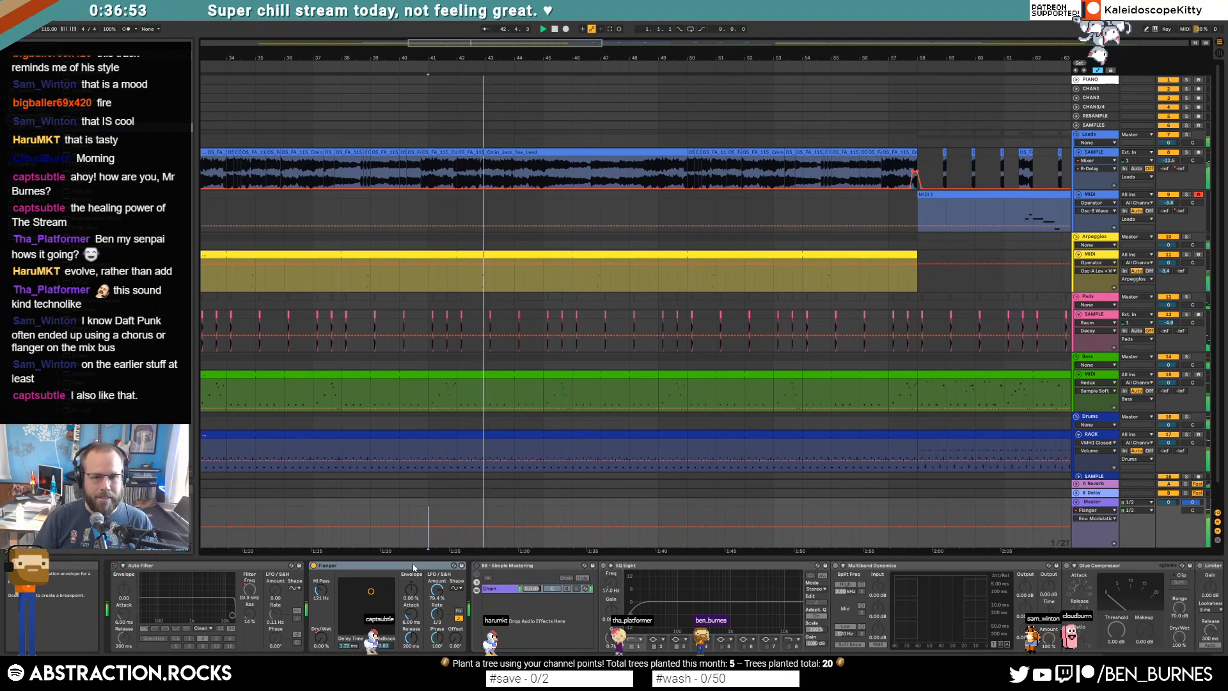
Step: Show the Flanger's Delay Time automation on the Master track and insert a sine shape across bars 49 to 58
right_click(319, 642)
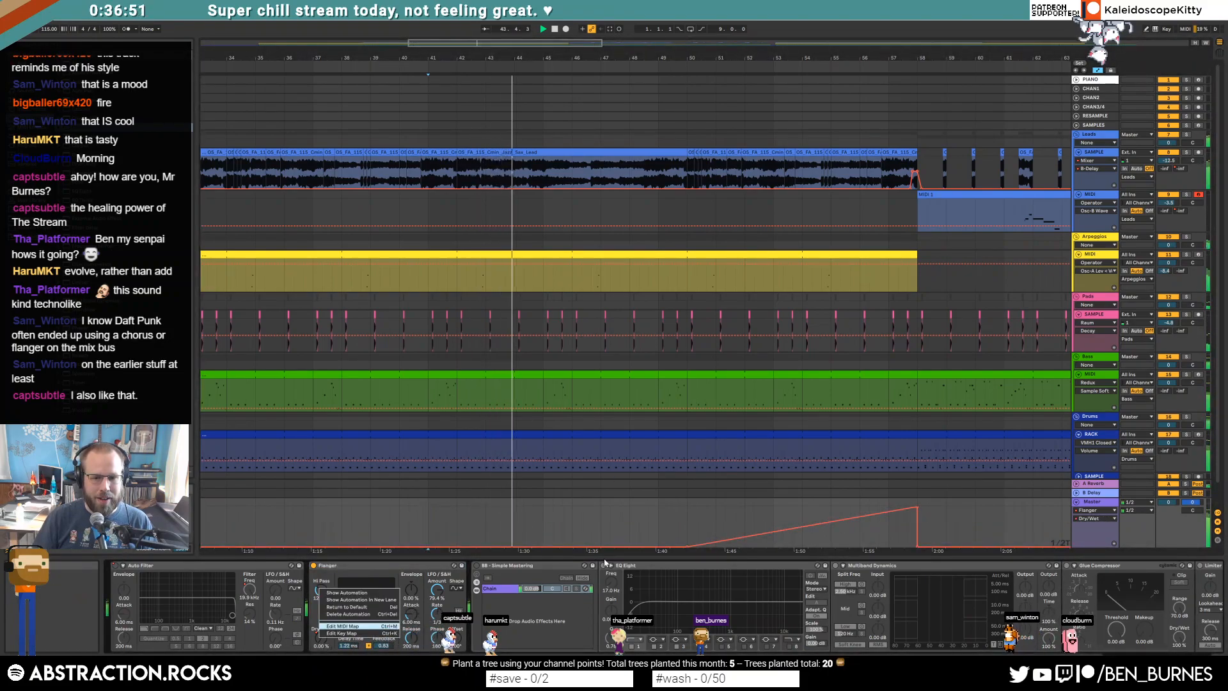
left_click(347, 593)
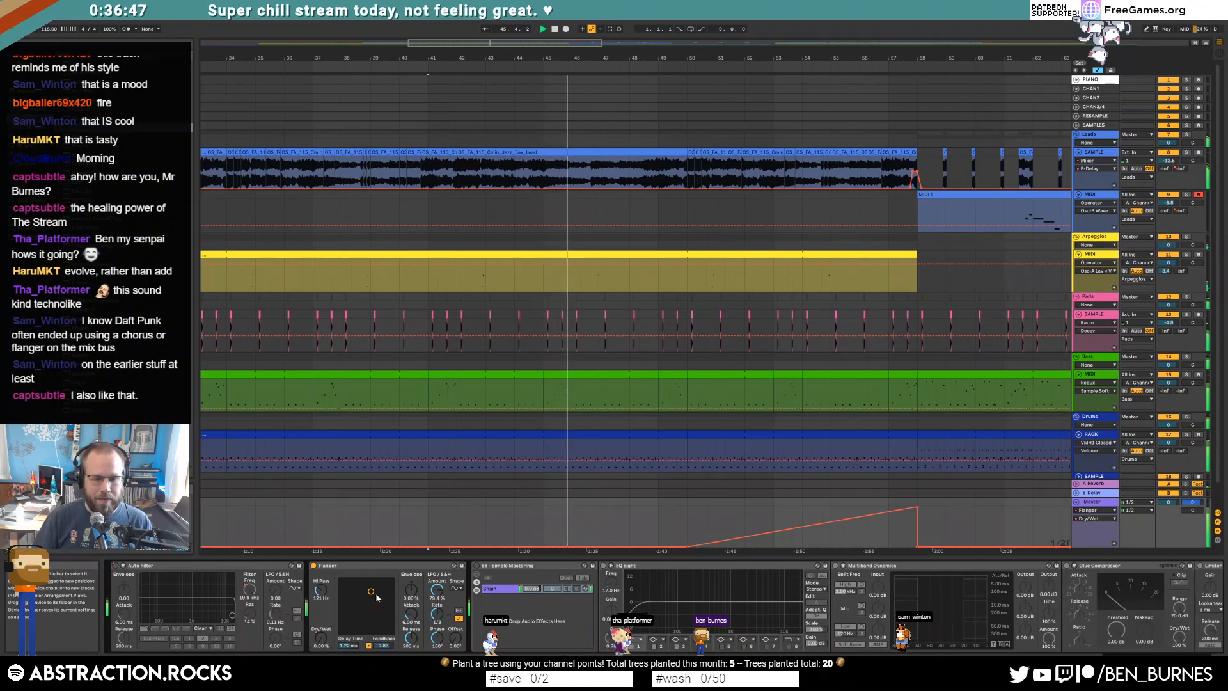
left_click(348, 646)
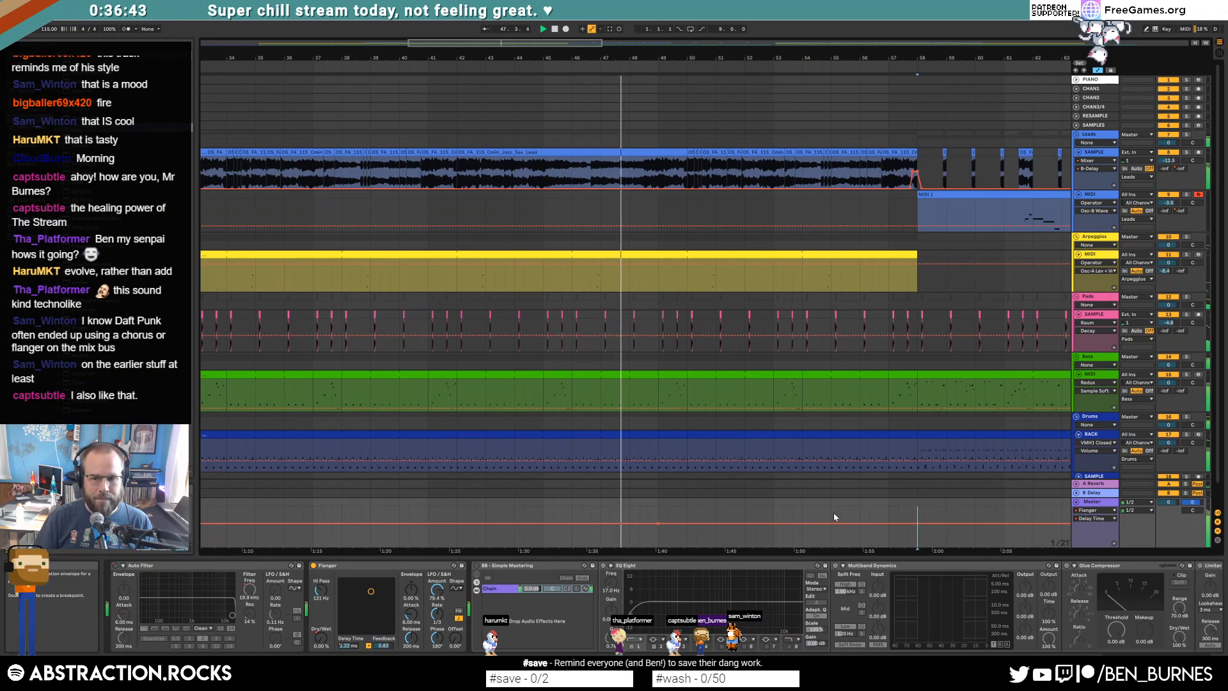
left_click_drag(916, 518, 665, 521)
right_click(661, 521)
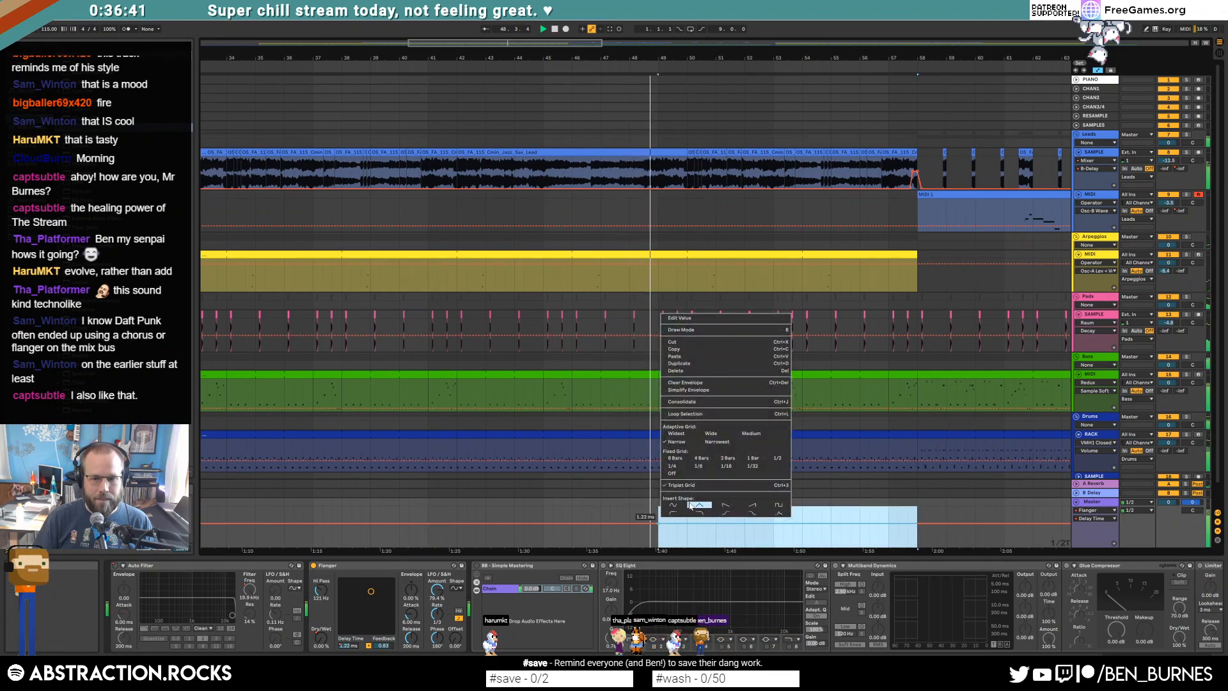
left_click(681, 507)
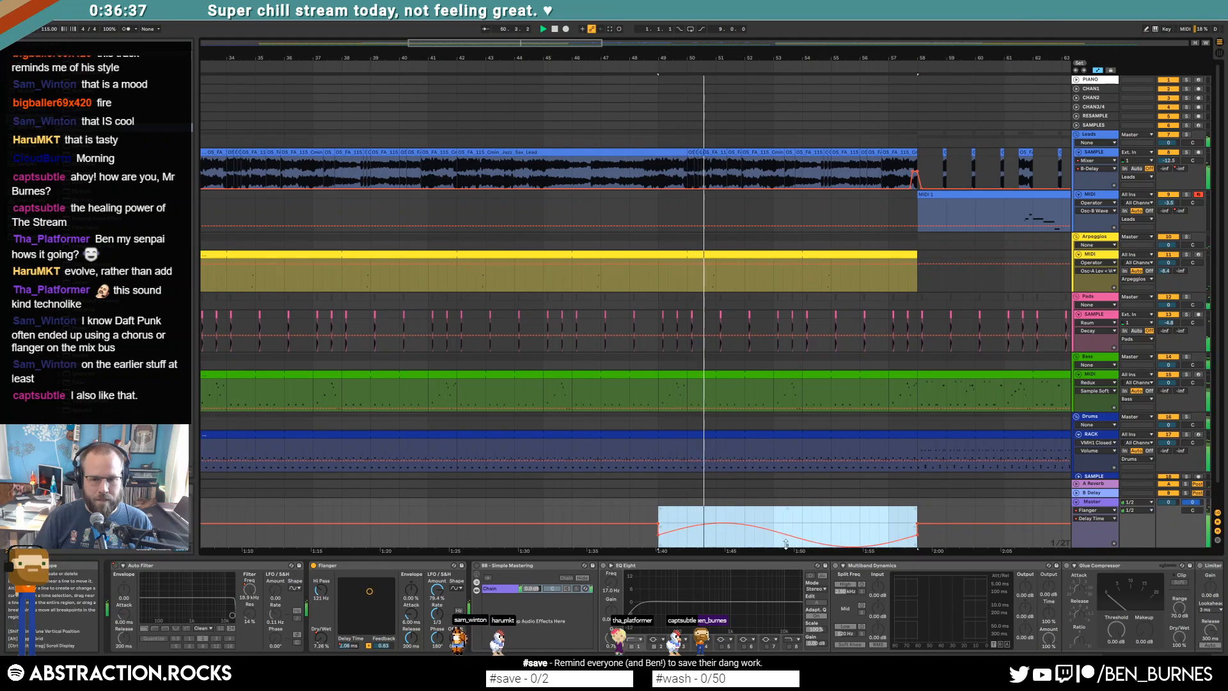
Step: Flatten the Delay Time sine into a single dip and raise the level after bar 58
left_click_drag(787, 545, 787, 535)
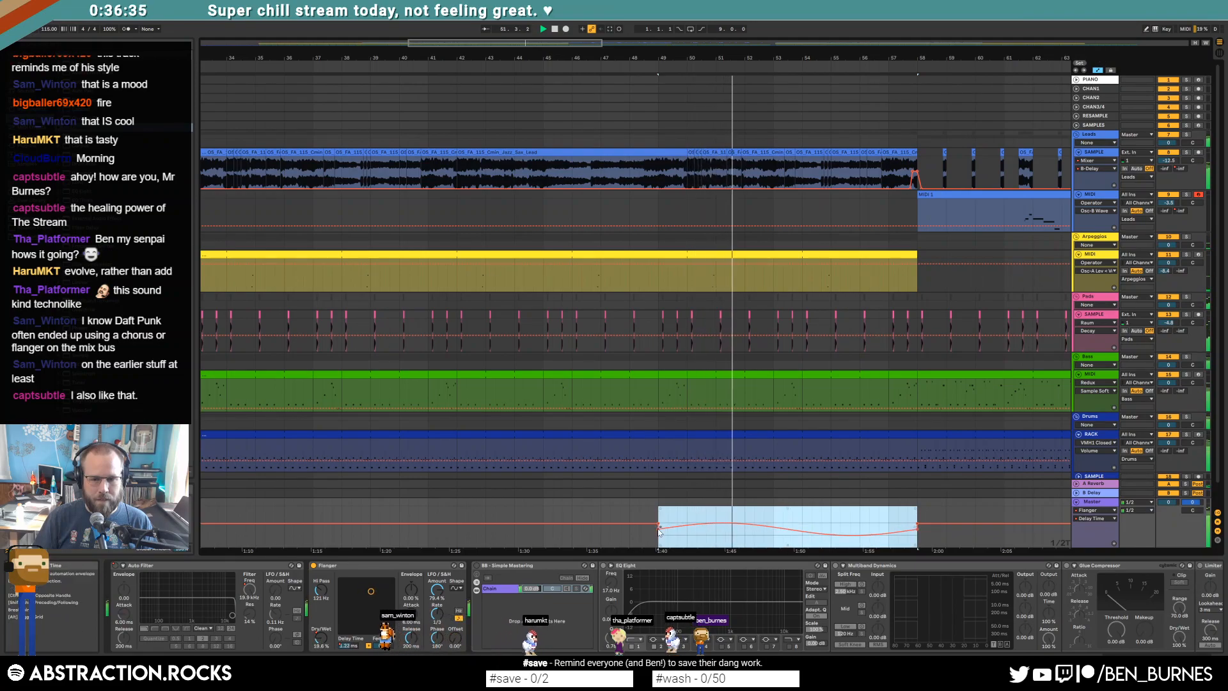
left_click(658, 530)
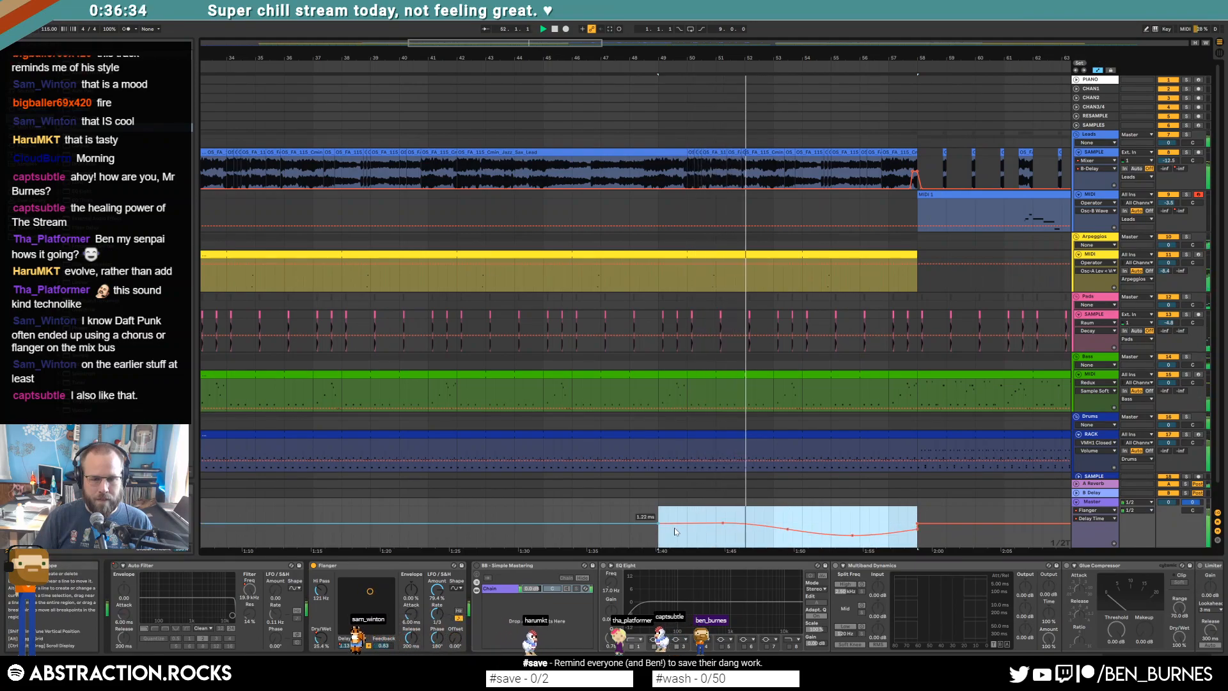
left_click(935, 520)
left_click_drag(934, 515, 934, 502)
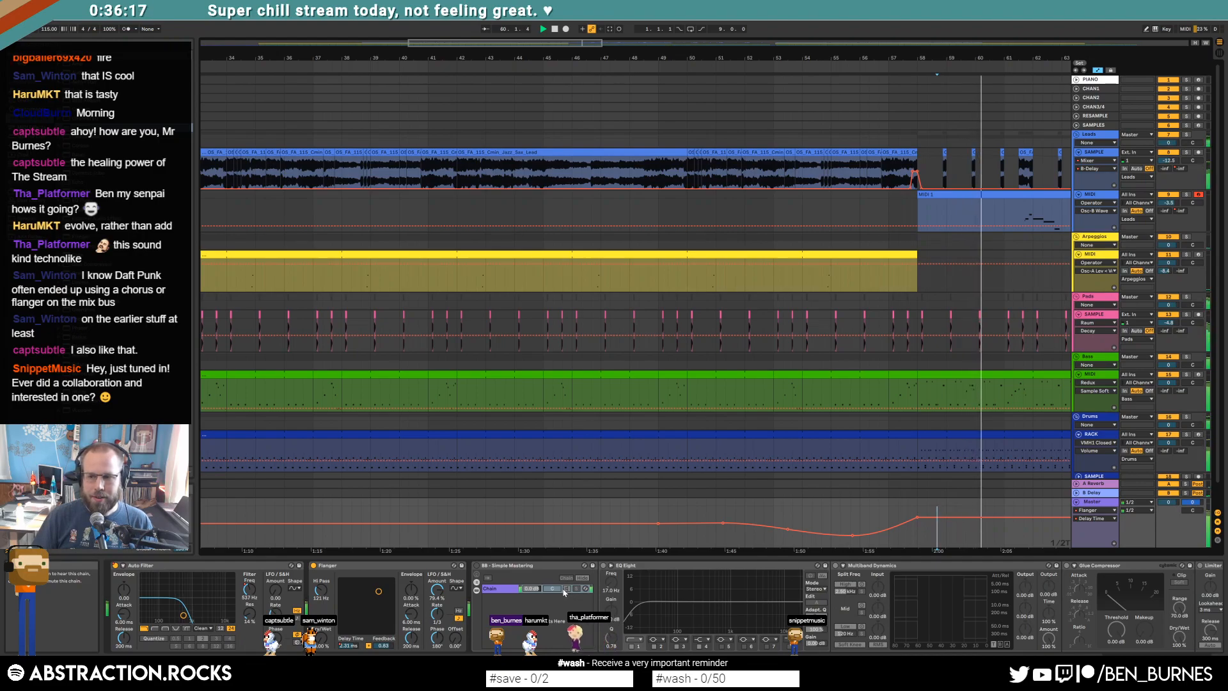
Step: Set the Flanger Delay Time to 1.01 ms before the dip and 1.80 ms after bar 58, and audition it
left_click_drag(701, 522, 701, 517)
left_click(706, 535)
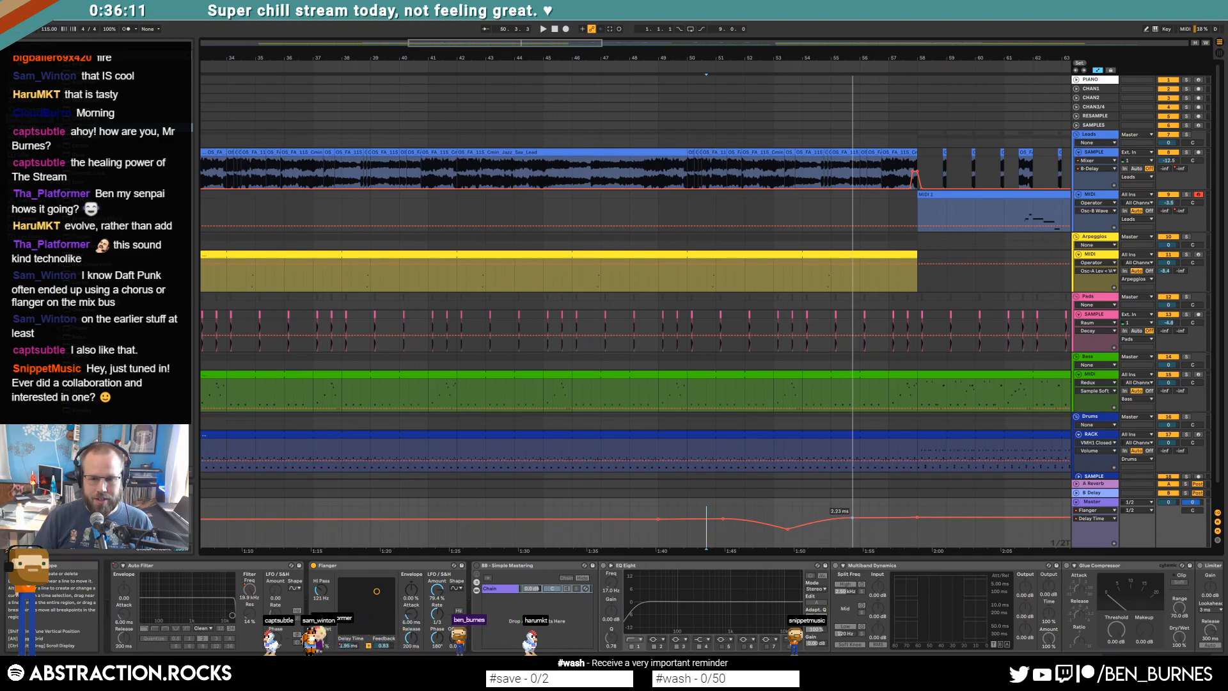
left_click_drag(845, 533, 845, 535)
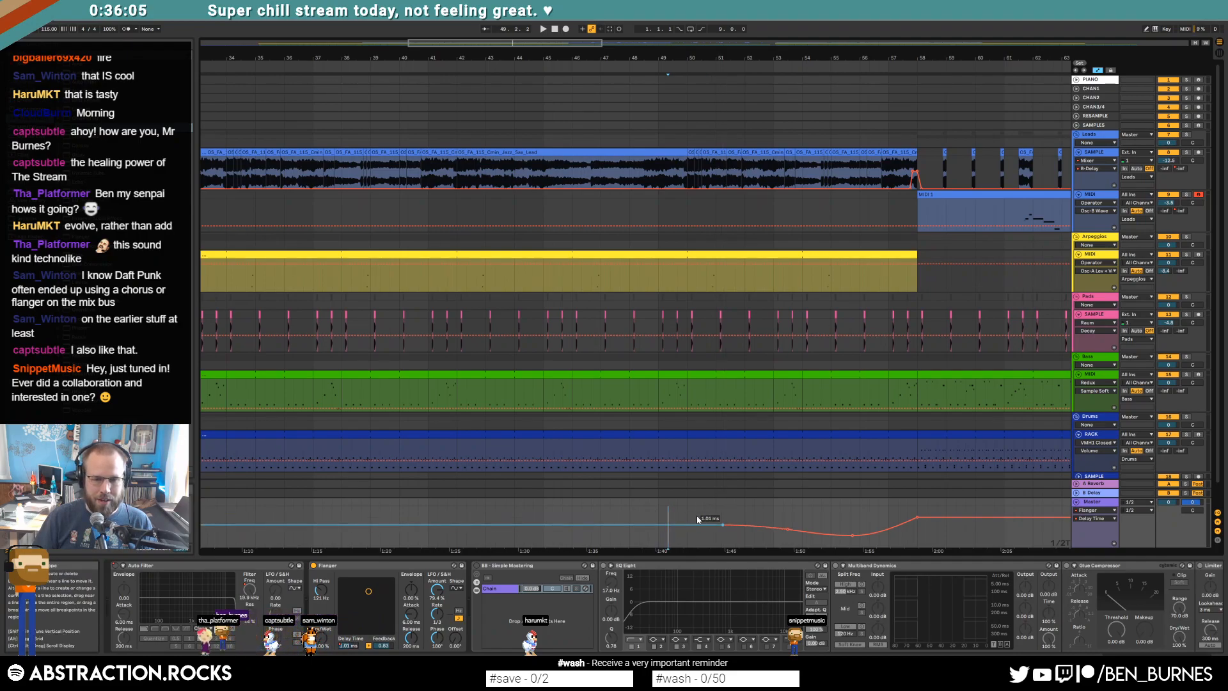
left_click_drag(935, 517, 934, 521)
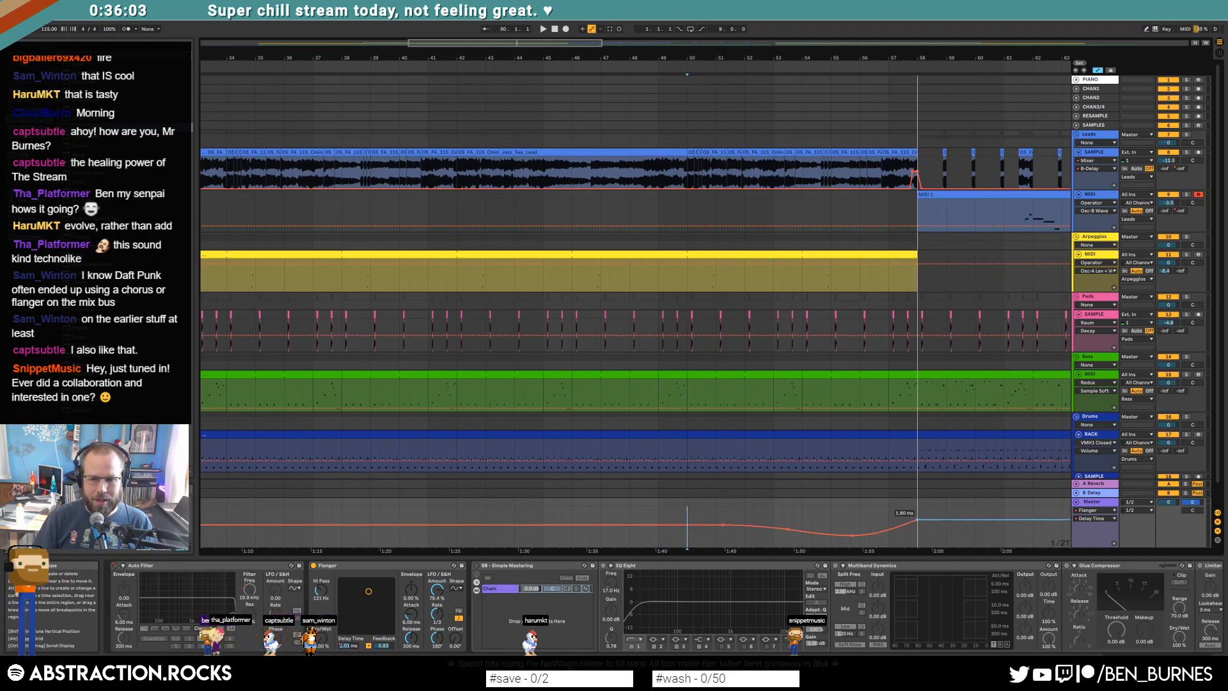
left_click(708, 520)
key("space")
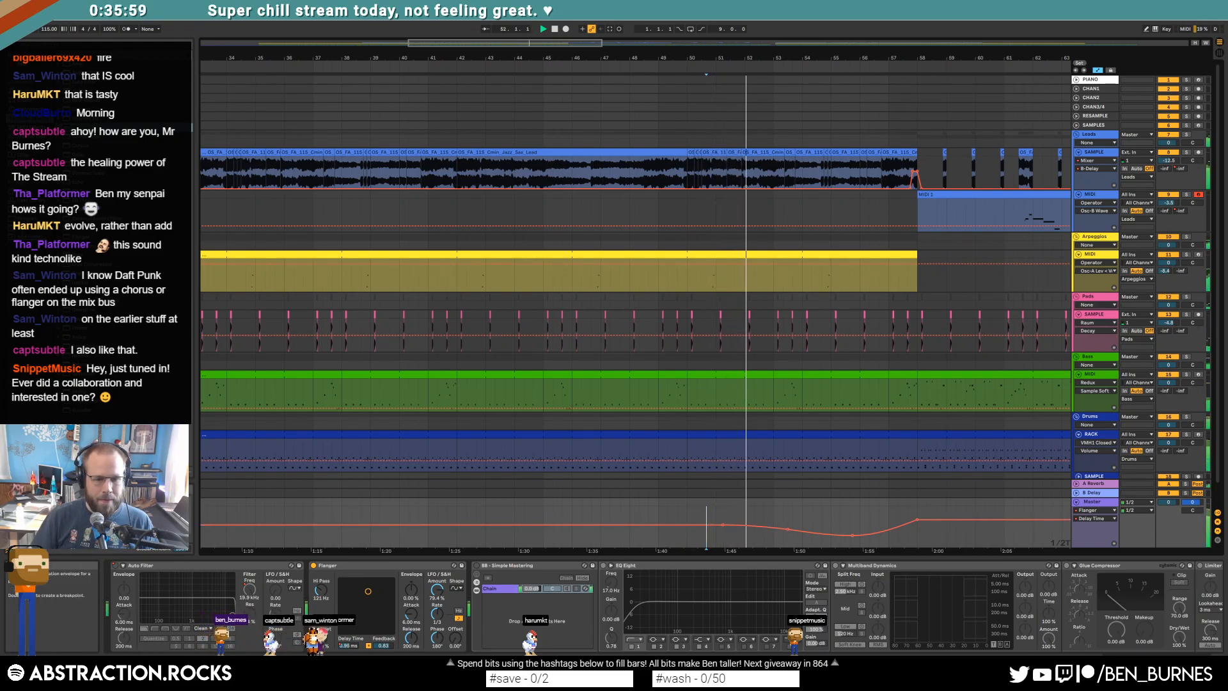
Step: Bow the Flanger's Dry/Wet ramp before bar 58 upward and adjust its tempo-synced LFO rate
left_click(321, 637)
left_click(755, 521)
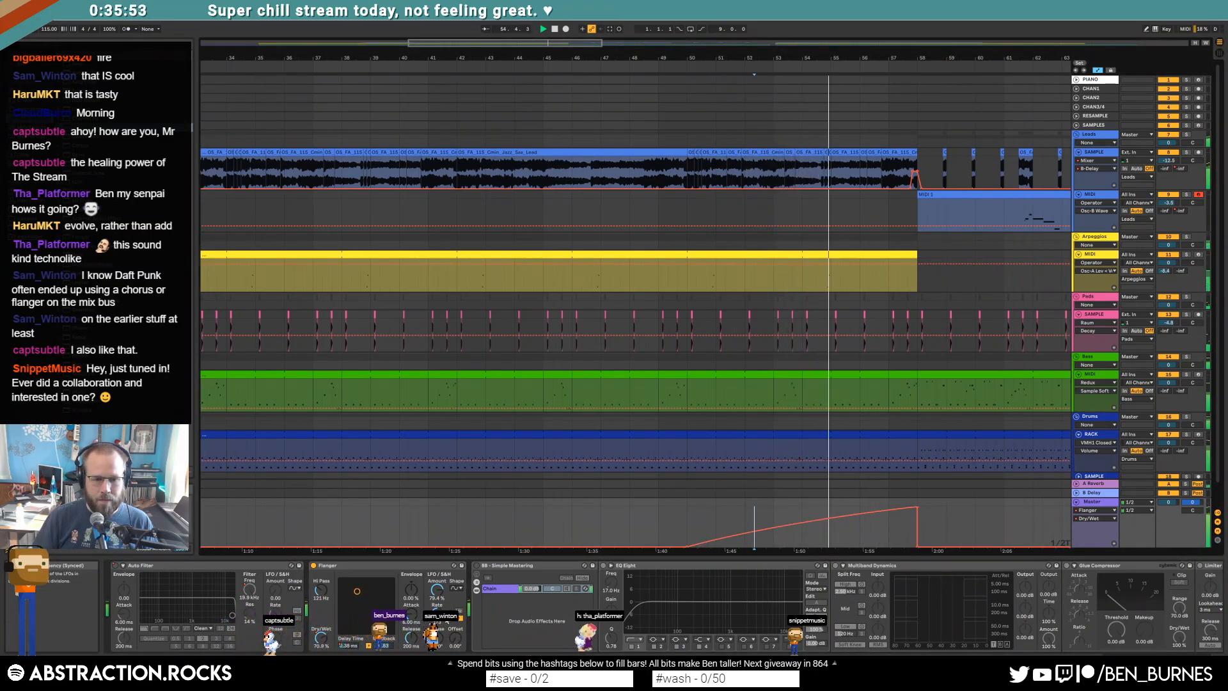
left_click(457, 618)
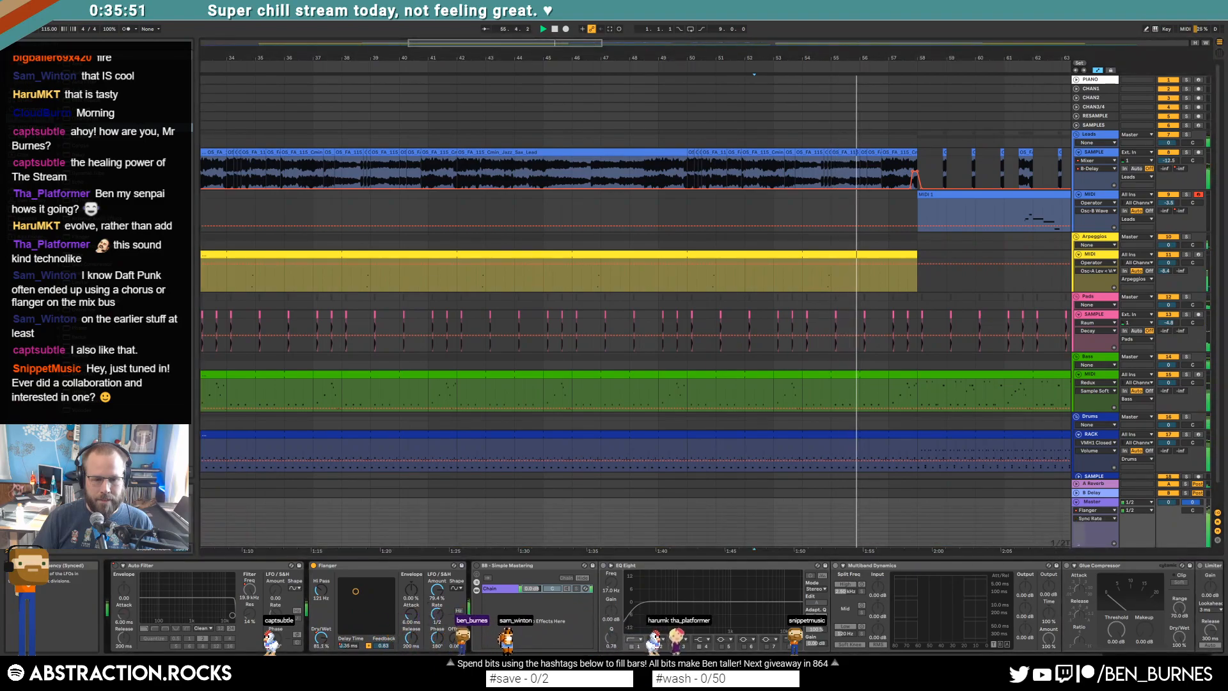
left_click_drag(436, 613, 437, 621)
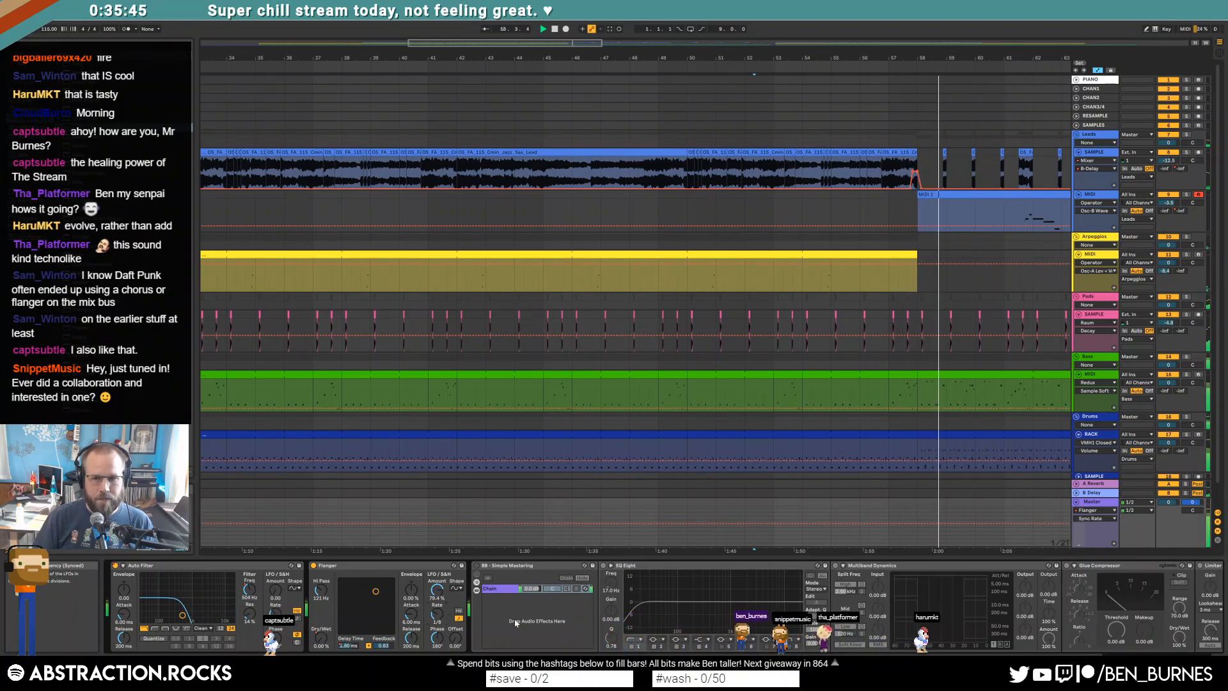
Step: Lengthen the last G4 note in the Leads MIDI clip to about bar 16 of the clip
left_click_drag(587, 46, 1009, 47)
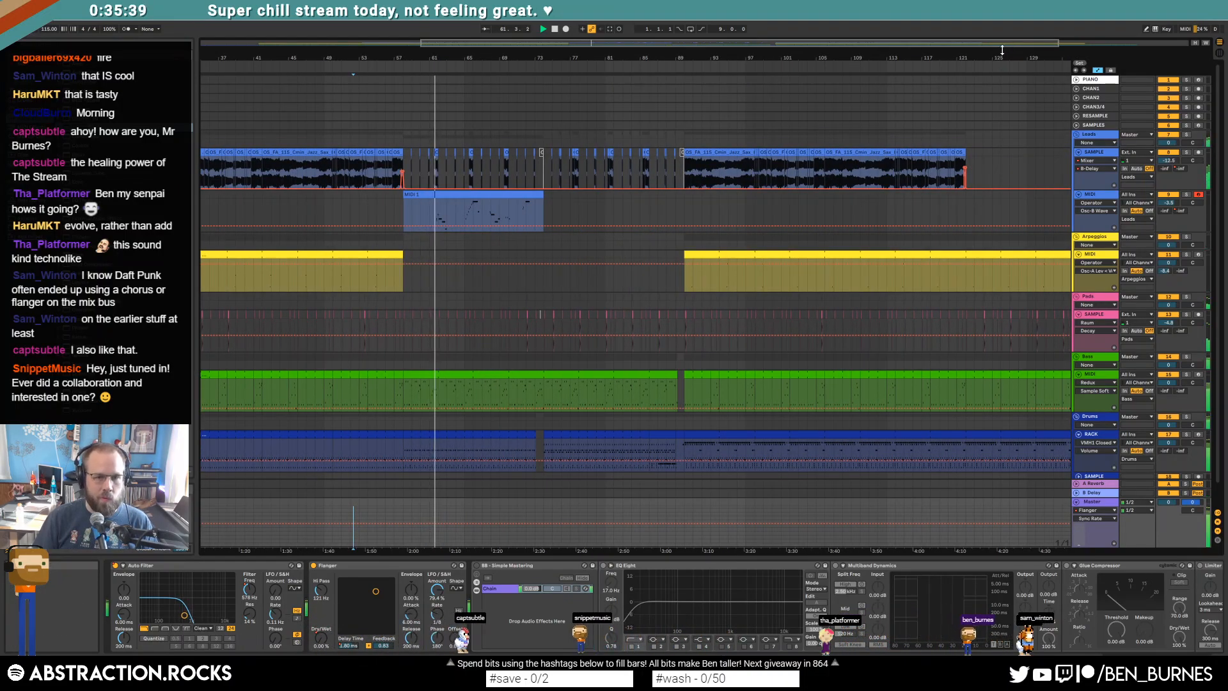
left_click(493, 193)
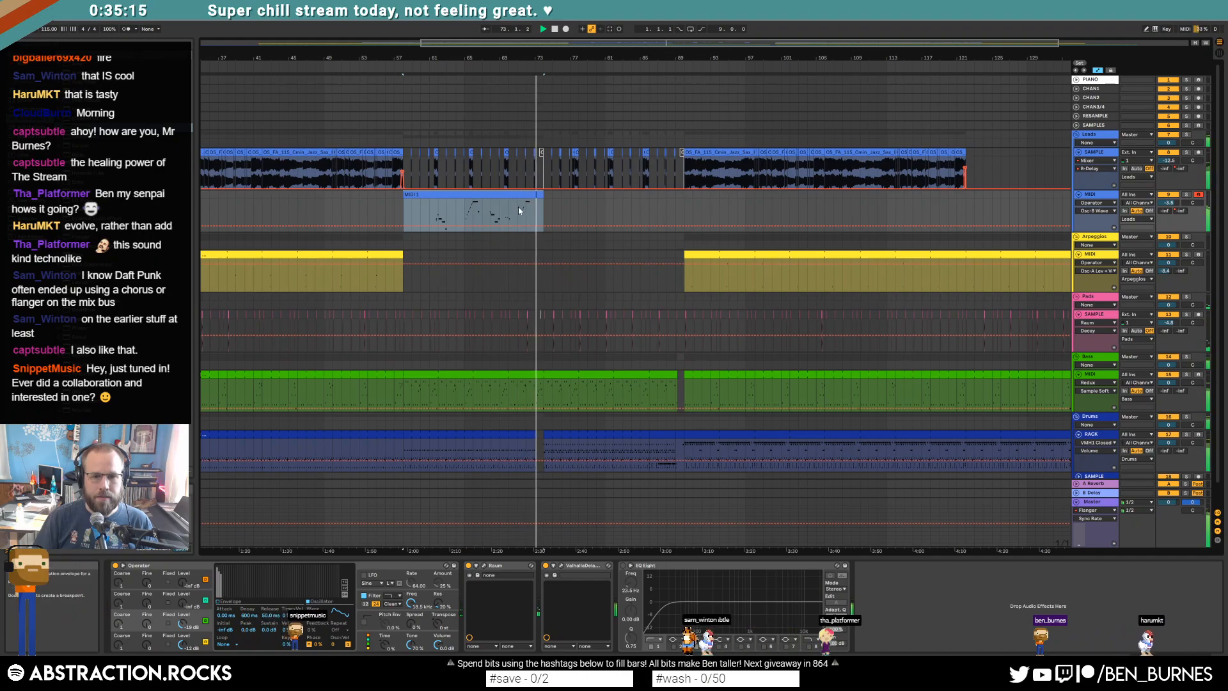
double_click(534, 195)
left_click(1110, 470)
left_click_drag(1119, 432, 1160, 433)
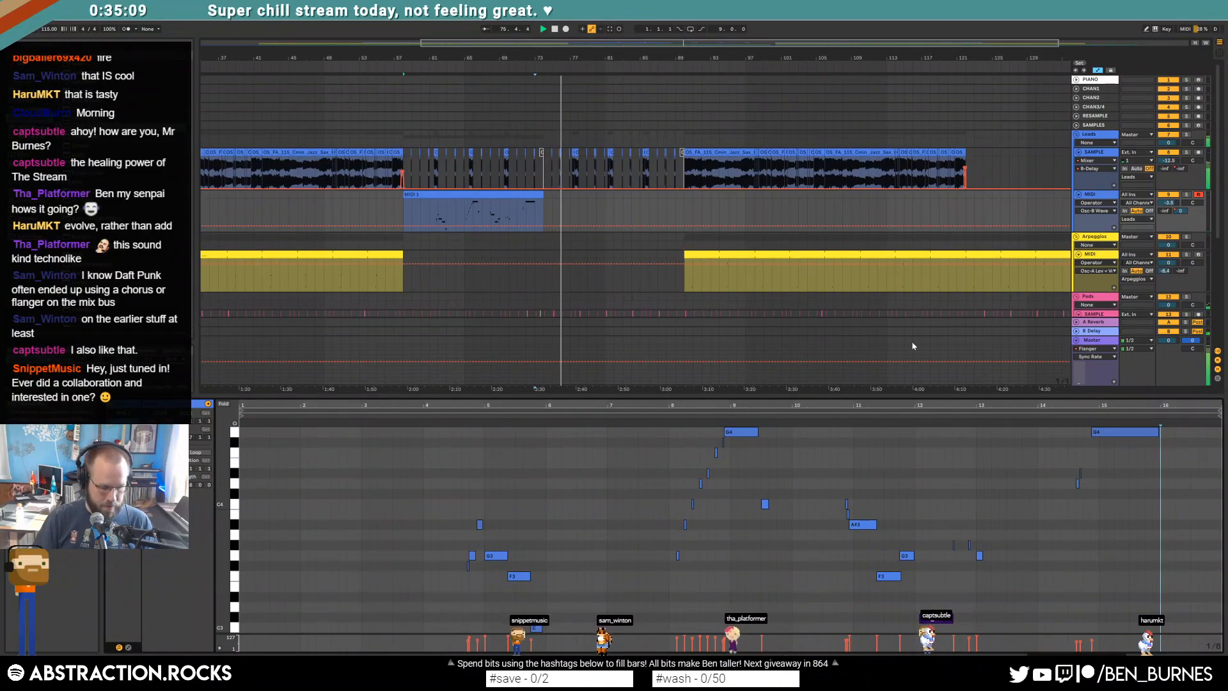
key("shift+Tab")
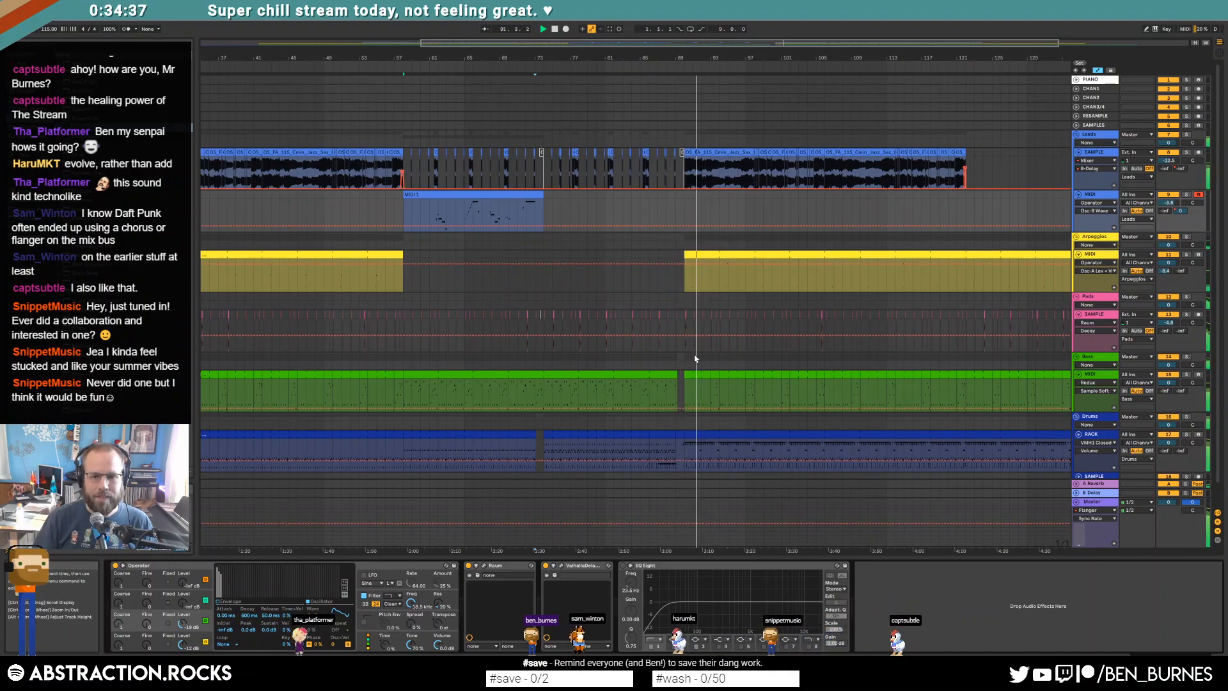
Step: Draw an upward-bowed Flanger Dry/Wet ramp on the Master from bar 98, rising to about 74% at bar 106 and dropping back there
left_click_drag(723, 43, 852, 43)
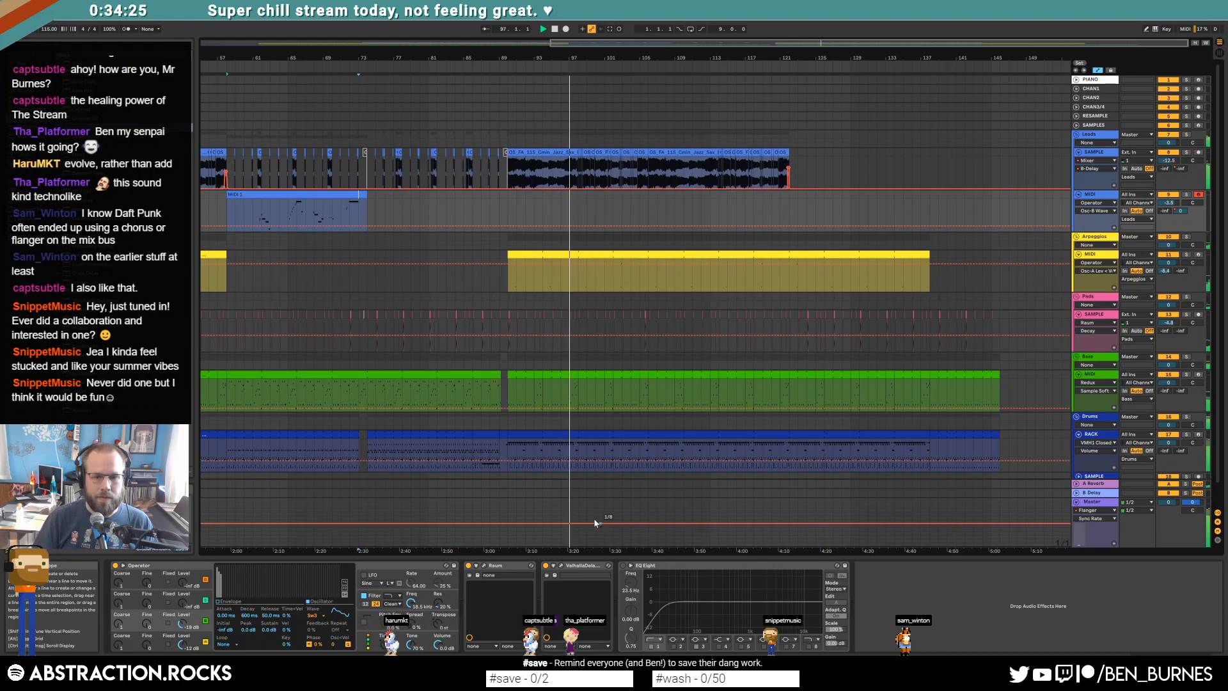
left_click(582, 503)
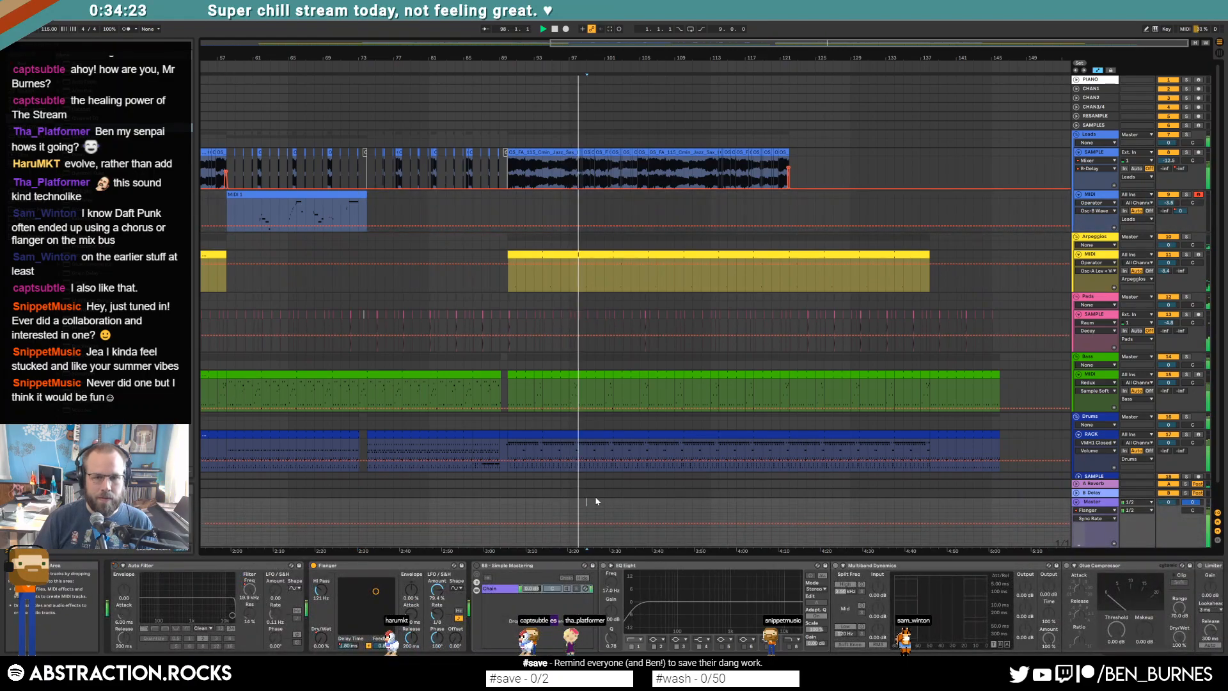
scroll(598, 499, "up", 5)
left_click(486, 510)
left_click(507, 507)
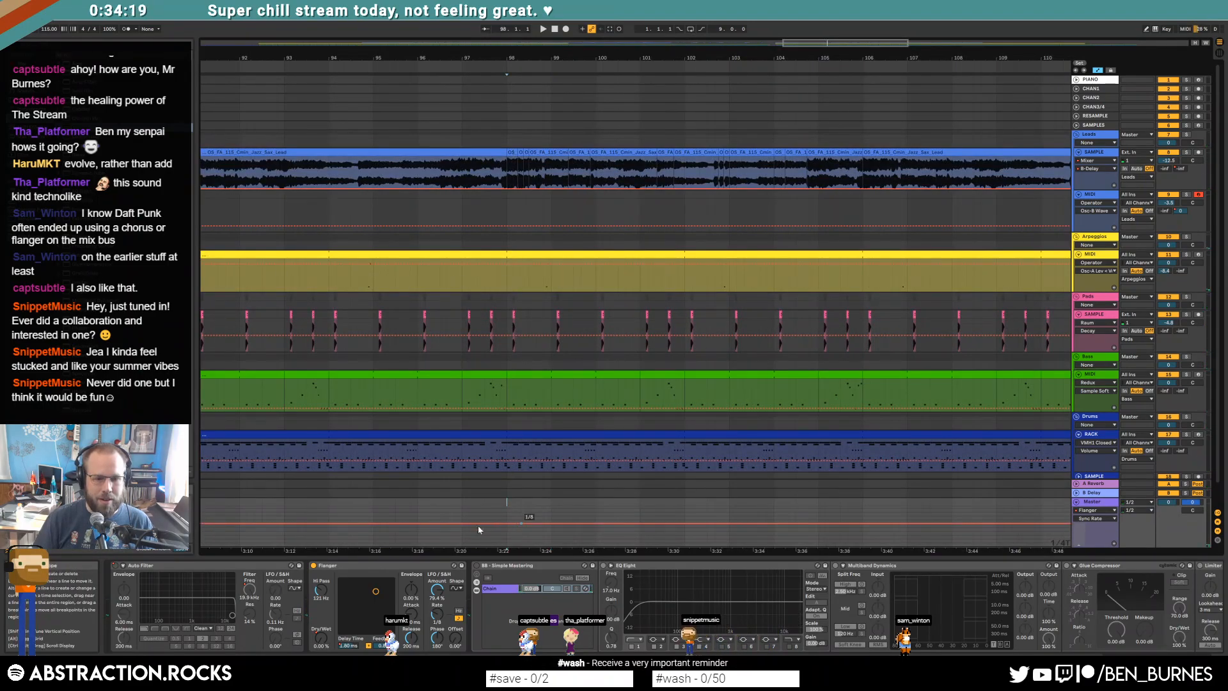
left_click(321, 637)
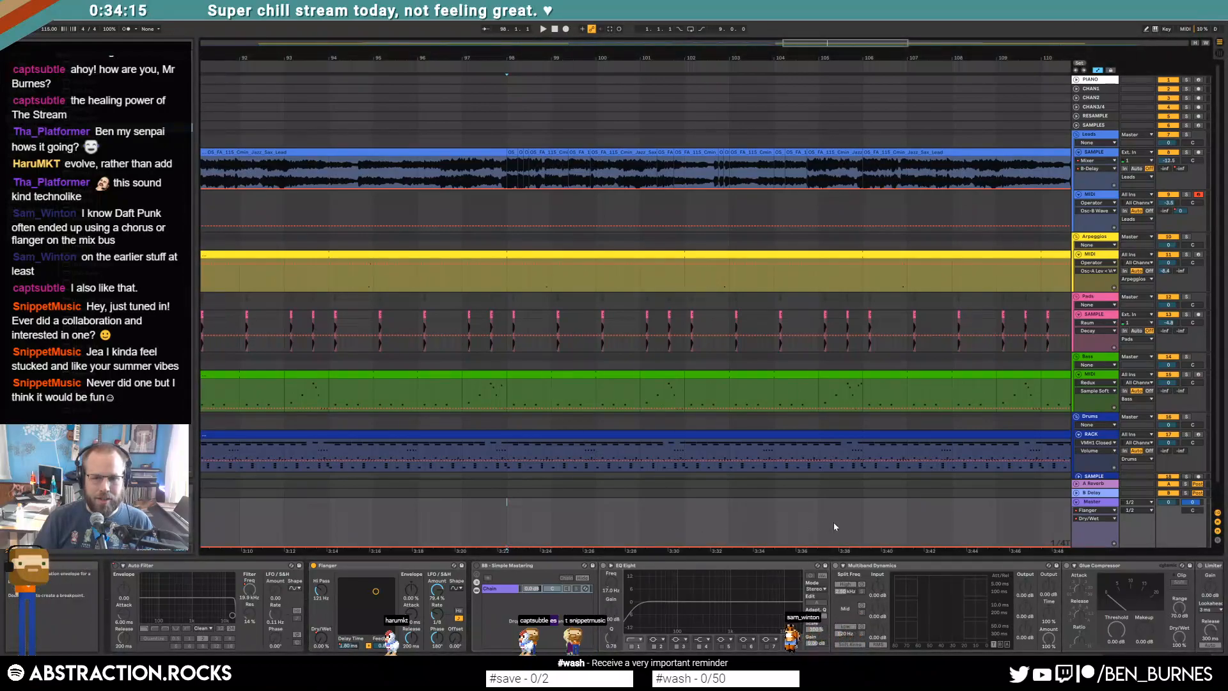
left_click_drag(855, 548, 862, 517)
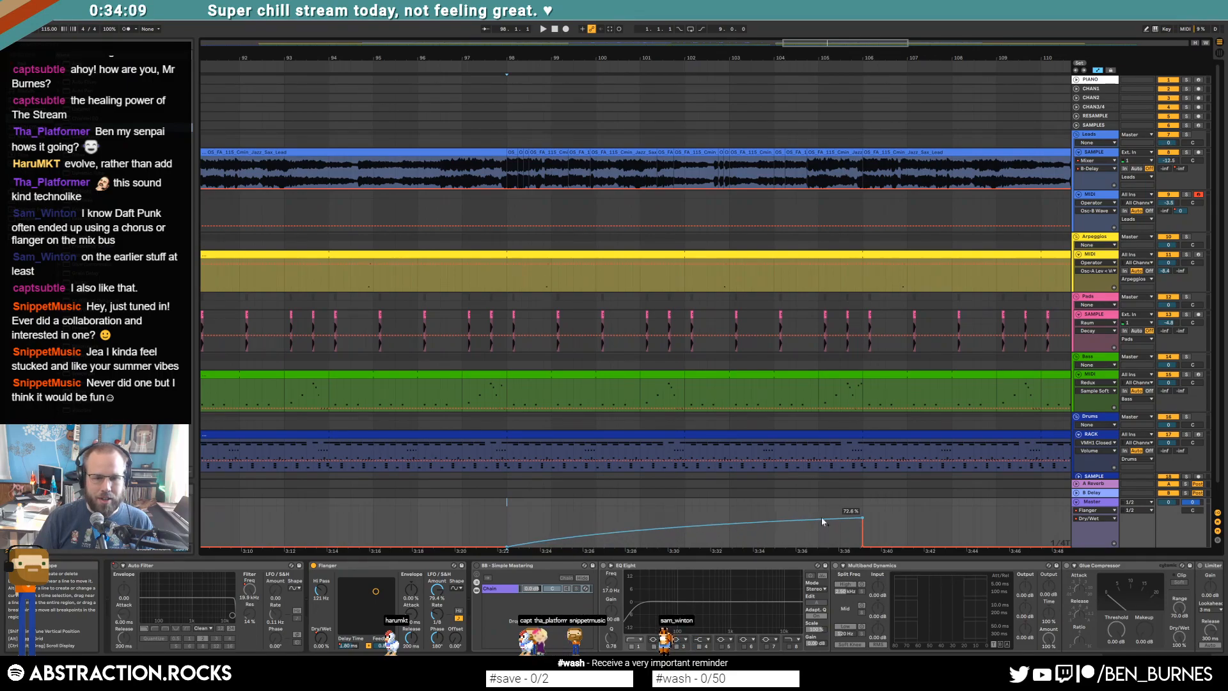
Step: Shape the Flanger's Delay Time with a dip near bar 100 and a small peak near bar 104, and audition it
left_click(349, 645)
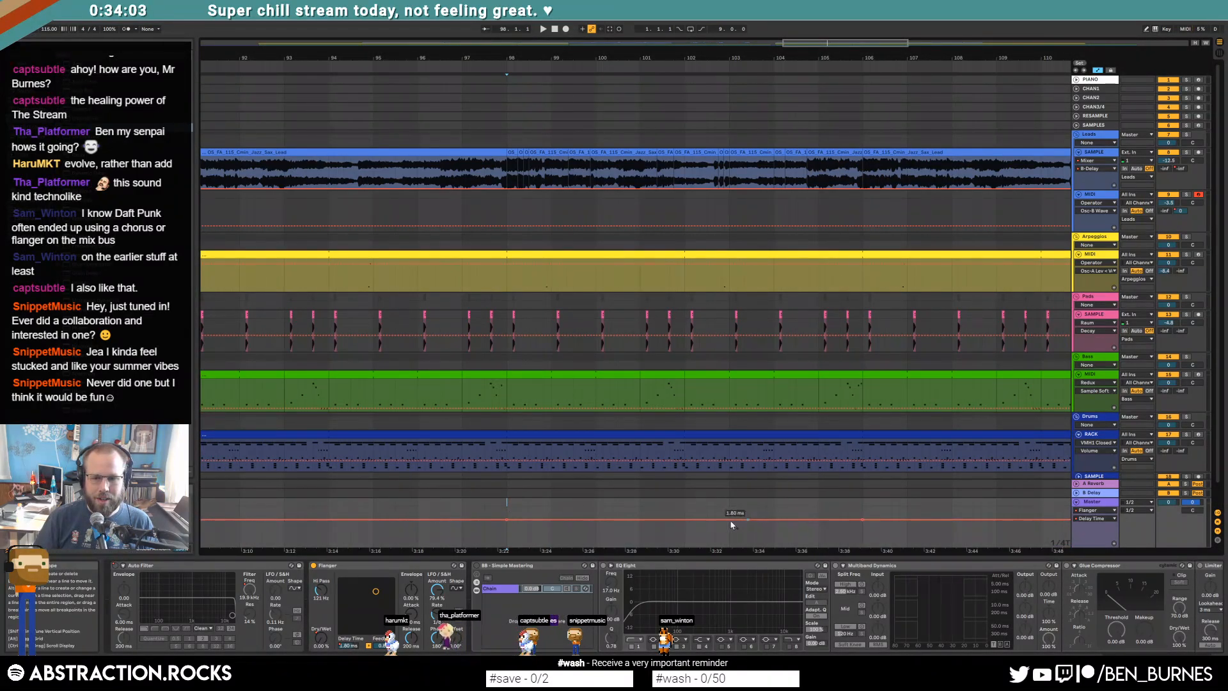
left_click_drag(713, 525, 610, 532)
left_click_drag(770, 521, 774, 514)
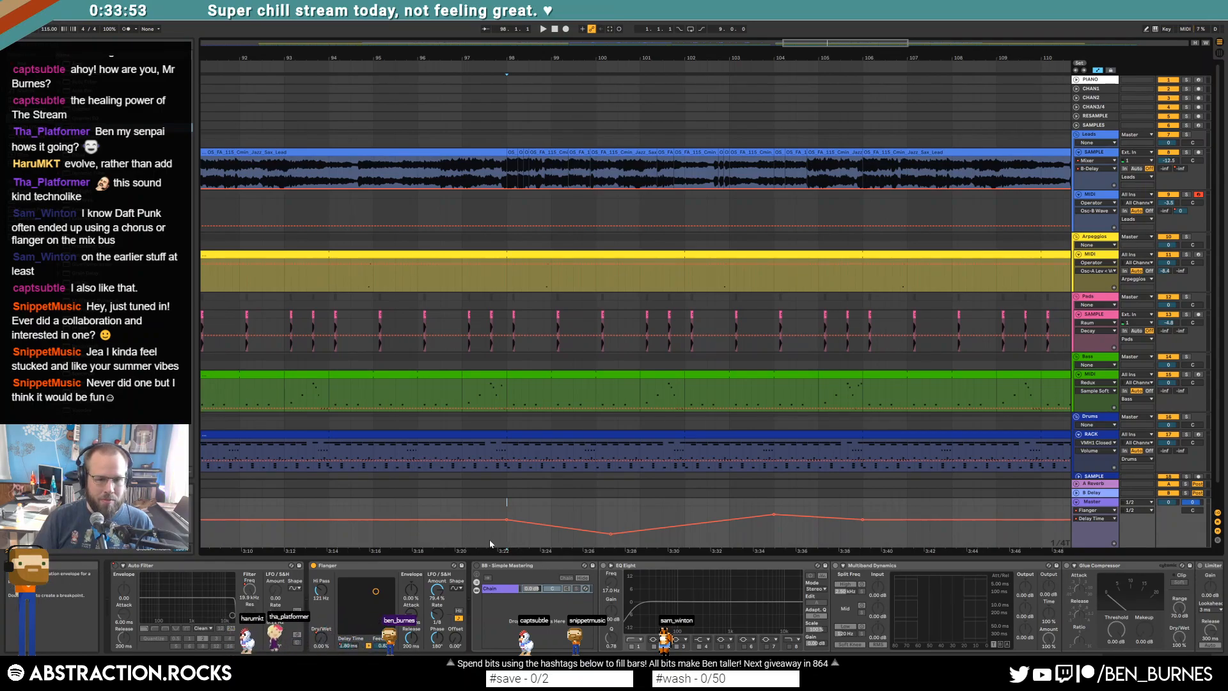
key("space")
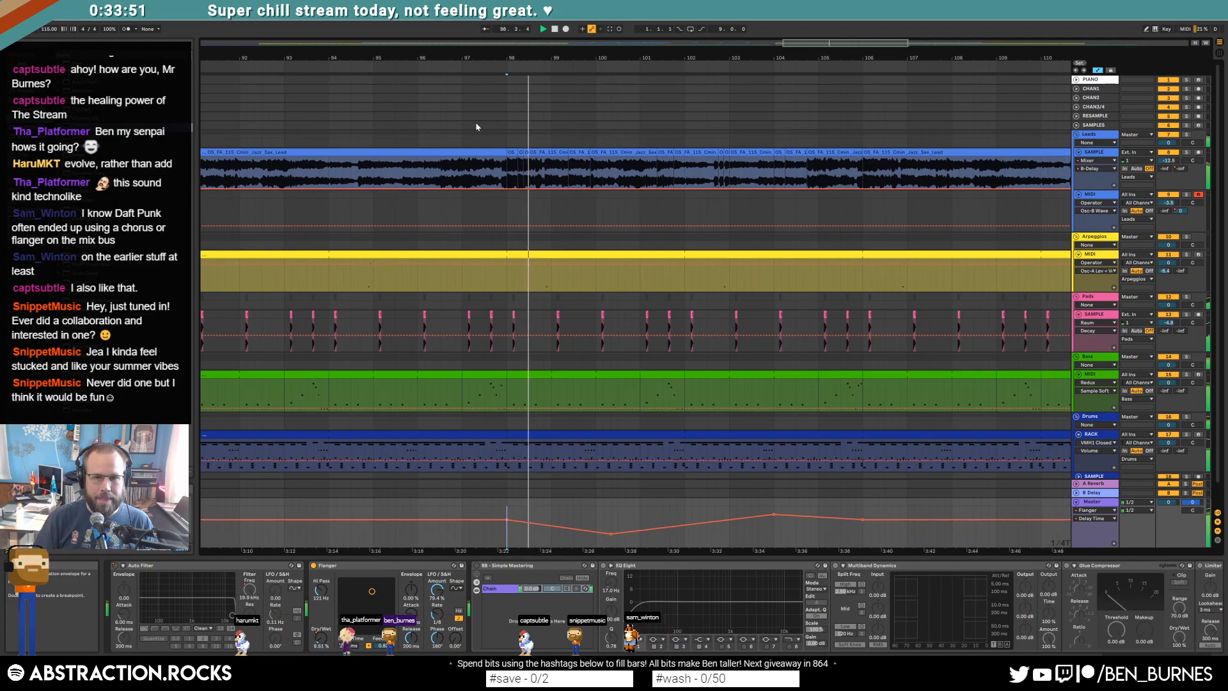
left_click_drag(834, 43, 869, 43)
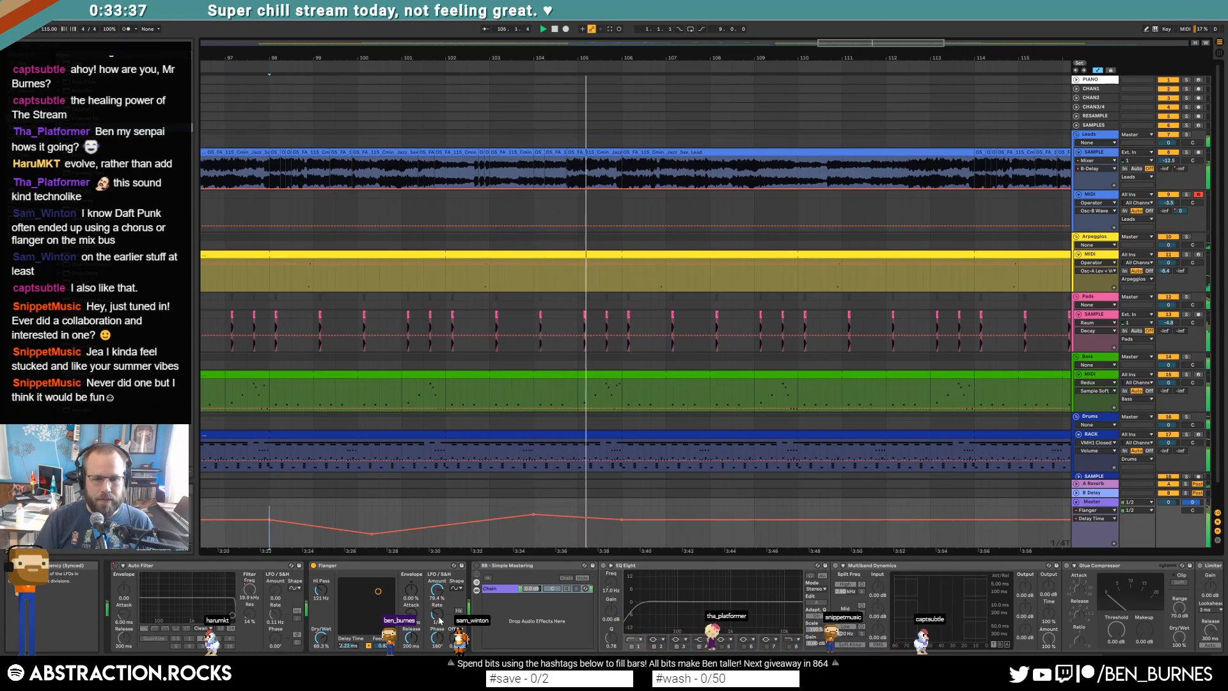
key("space")
Step: Move the Flanger's Delay Time curve from bars 98–106 to bars 114–122
scroll(578, 525, "down", 3)
left_click_drag(440, 532, 633, 526)
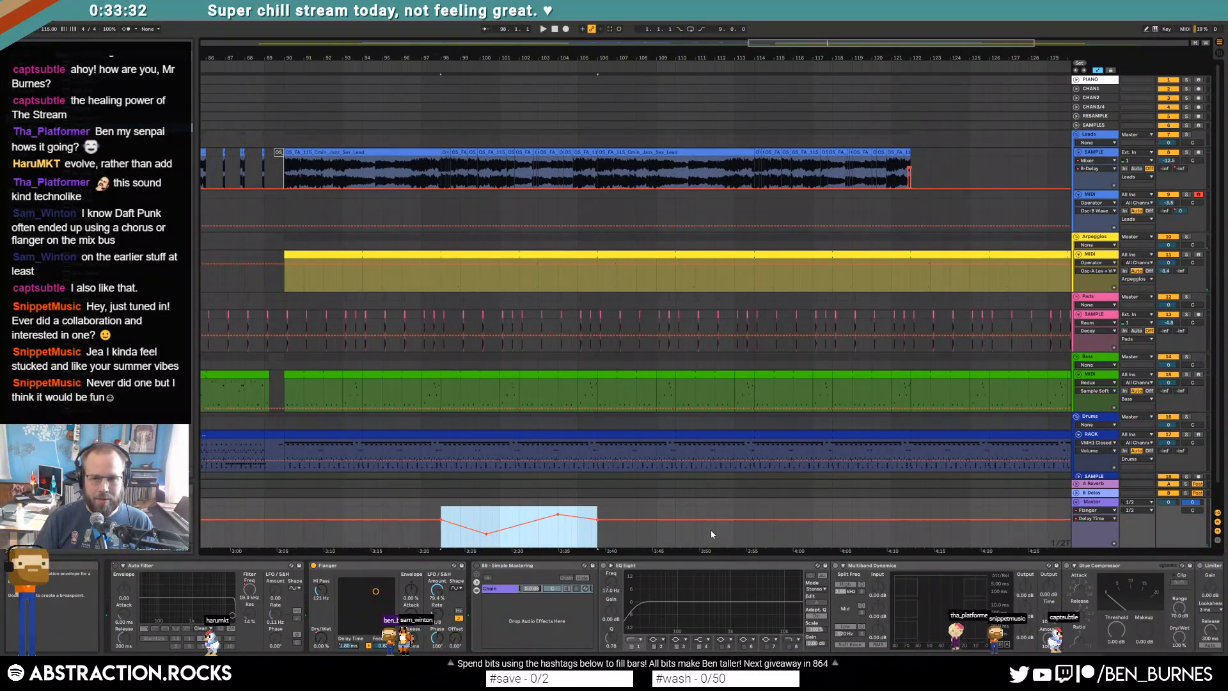
left_click(753, 539)
key("ctrl+v")
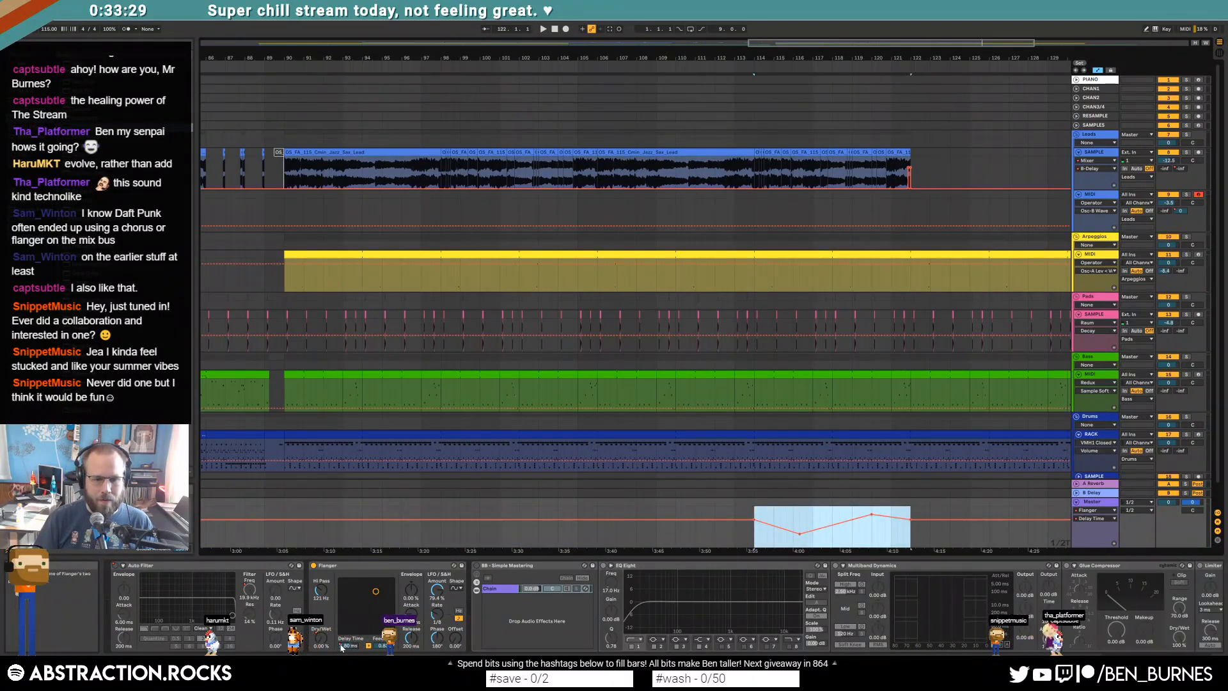
Step: Move the Flanger's Dry/Wet ramp from bar 98 to start at bar 114, check the Delay Time curve, and hide the automation
left_click(315, 638)
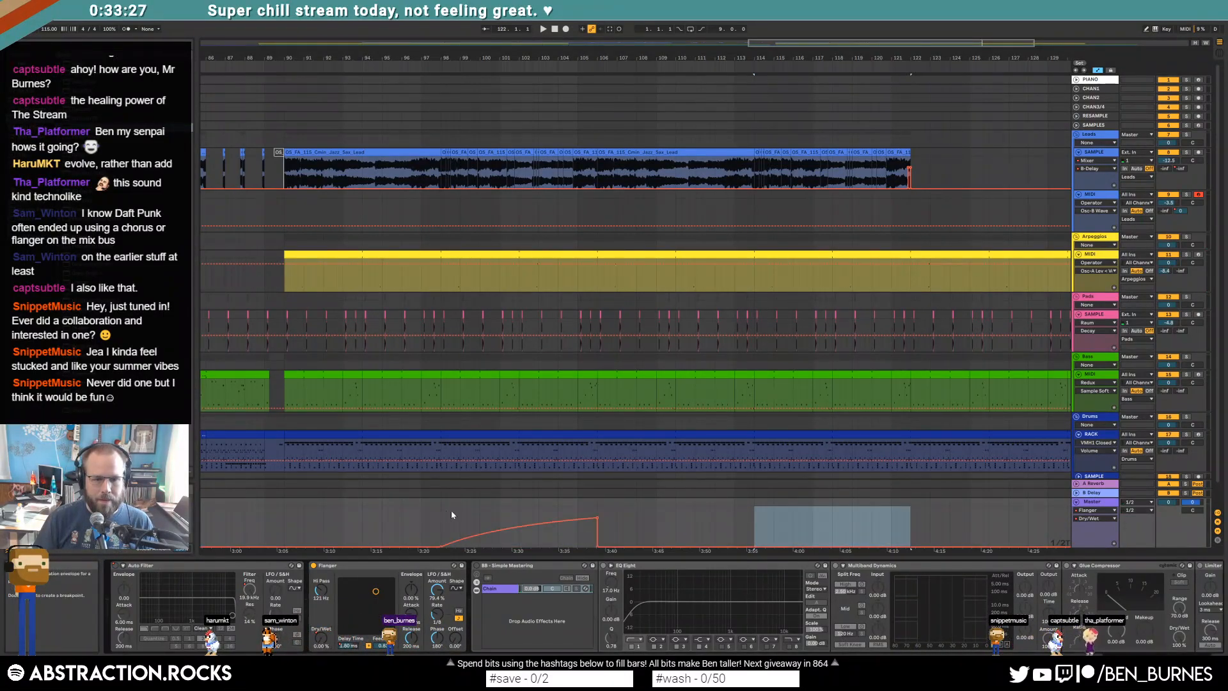
left_click_drag(442, 512, 603, 515)
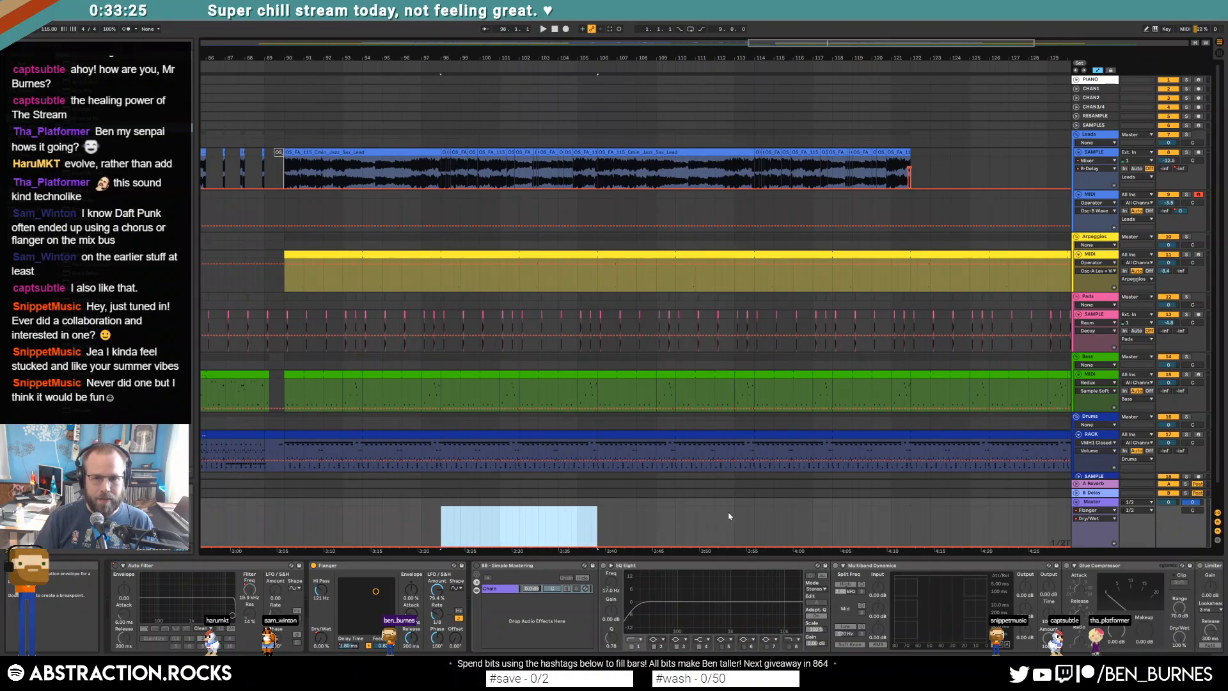
left_click(735, 531)
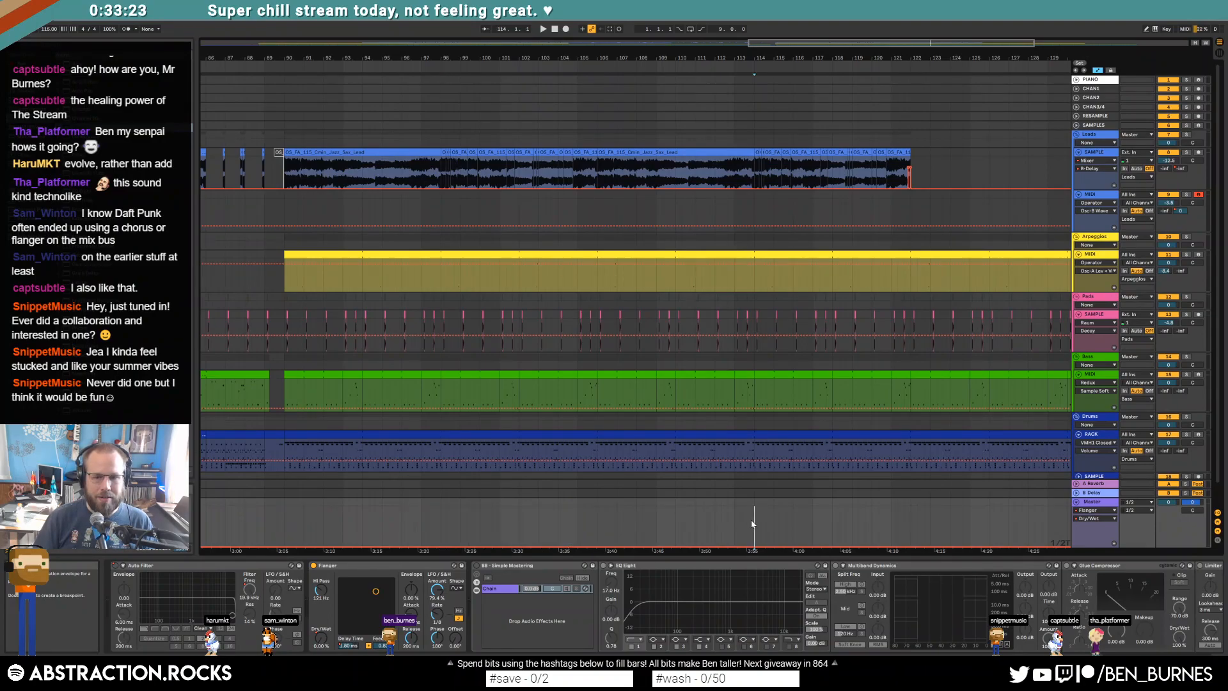
key("ctrl+v")
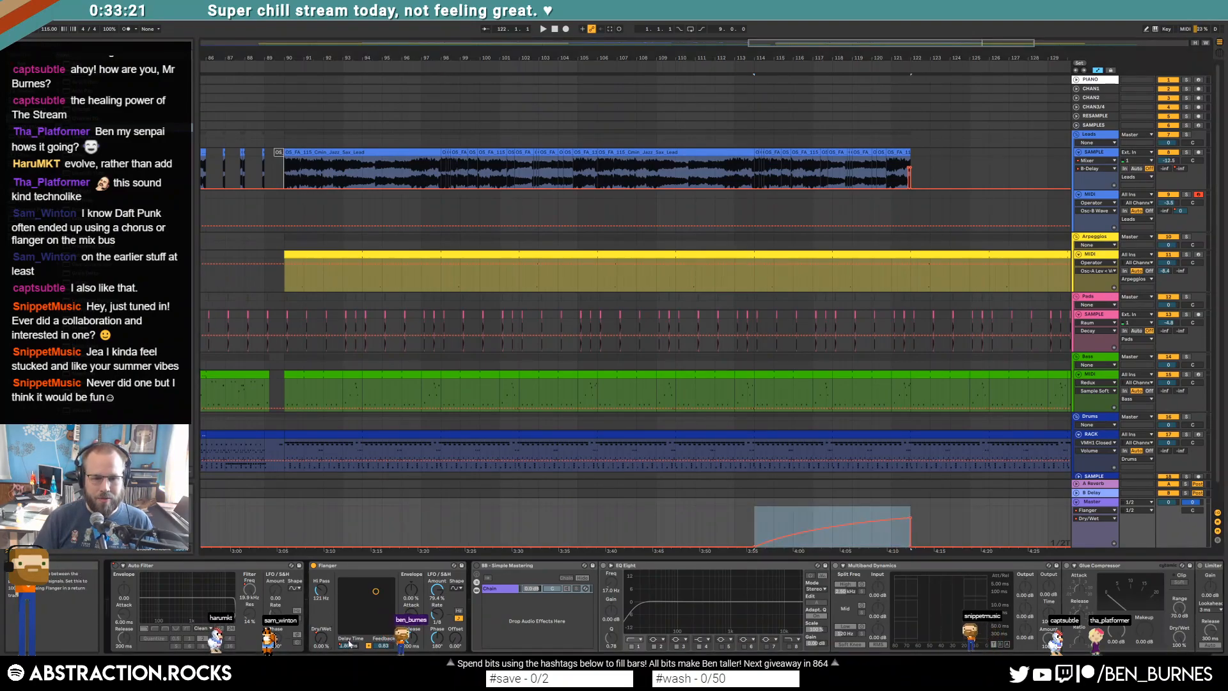
left_click(339, 646)
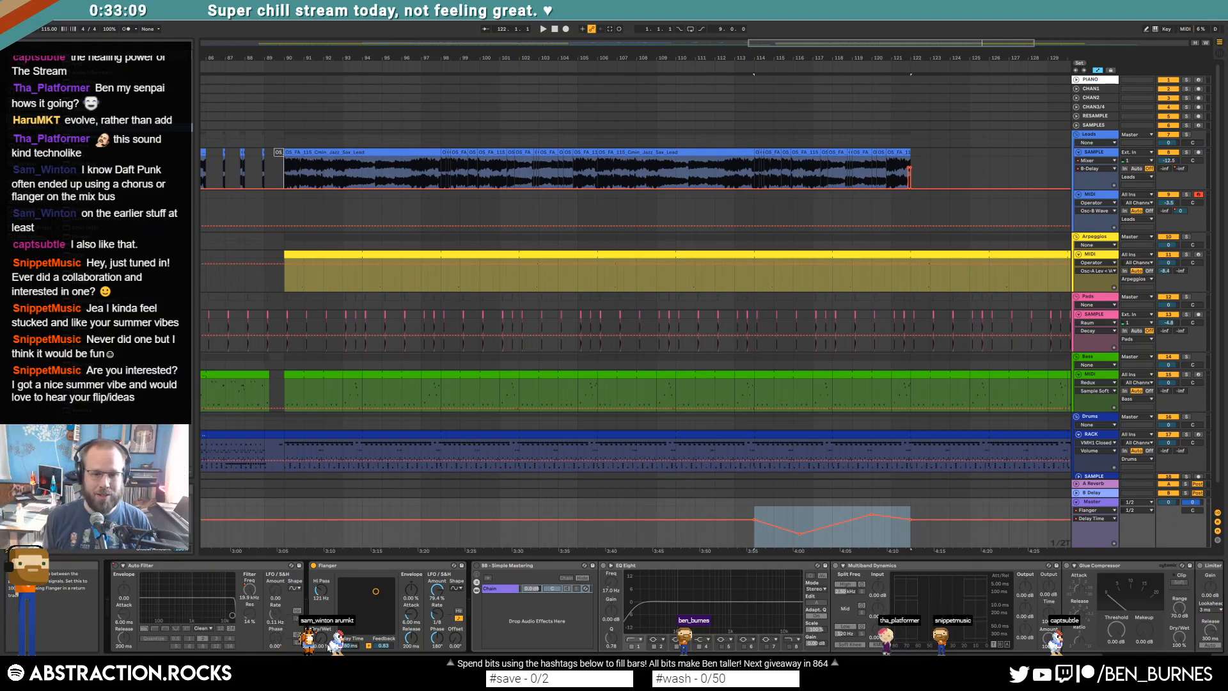
left_click(281, 510)
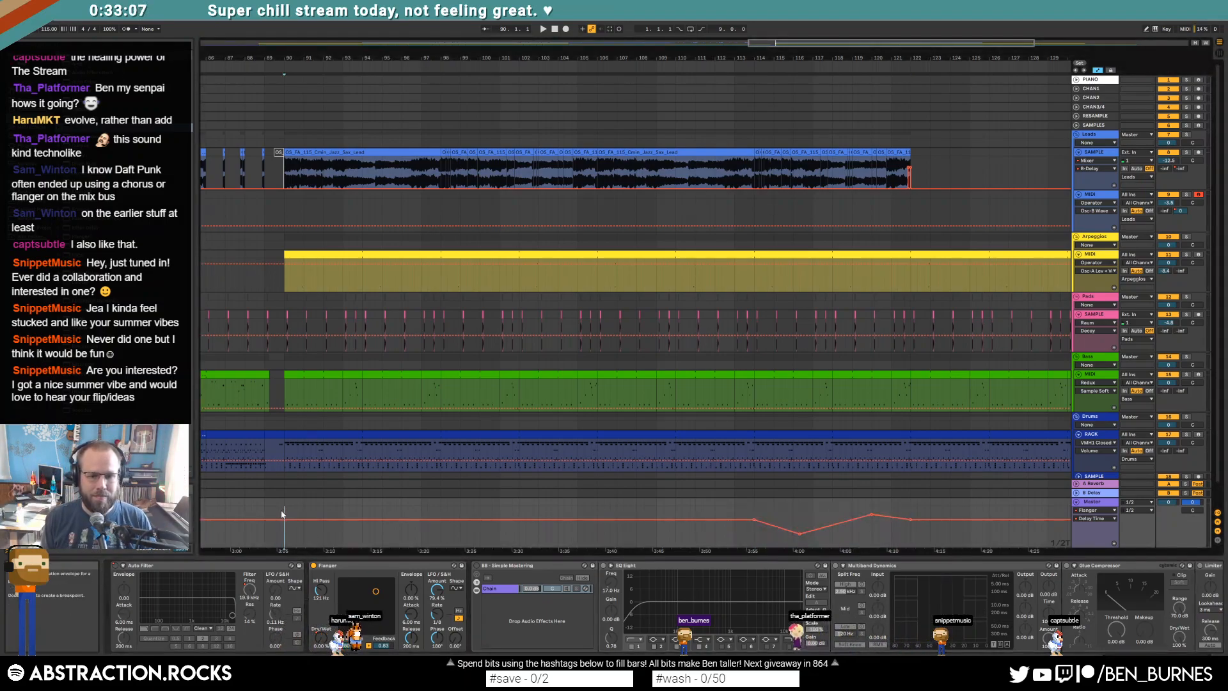
key("a")
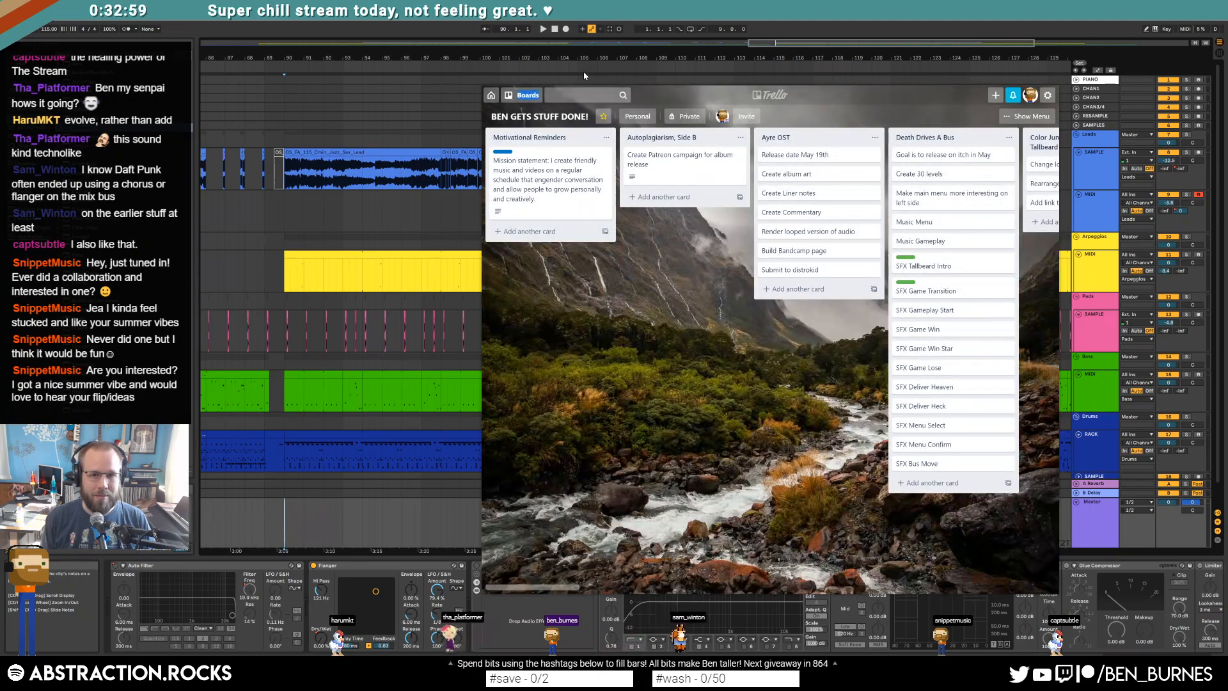
Step: Review the project lists across the "BEN GETS STUFF DONE!" Trello board, and minimise its window
left_click_drag(716, 78, 456, 83)
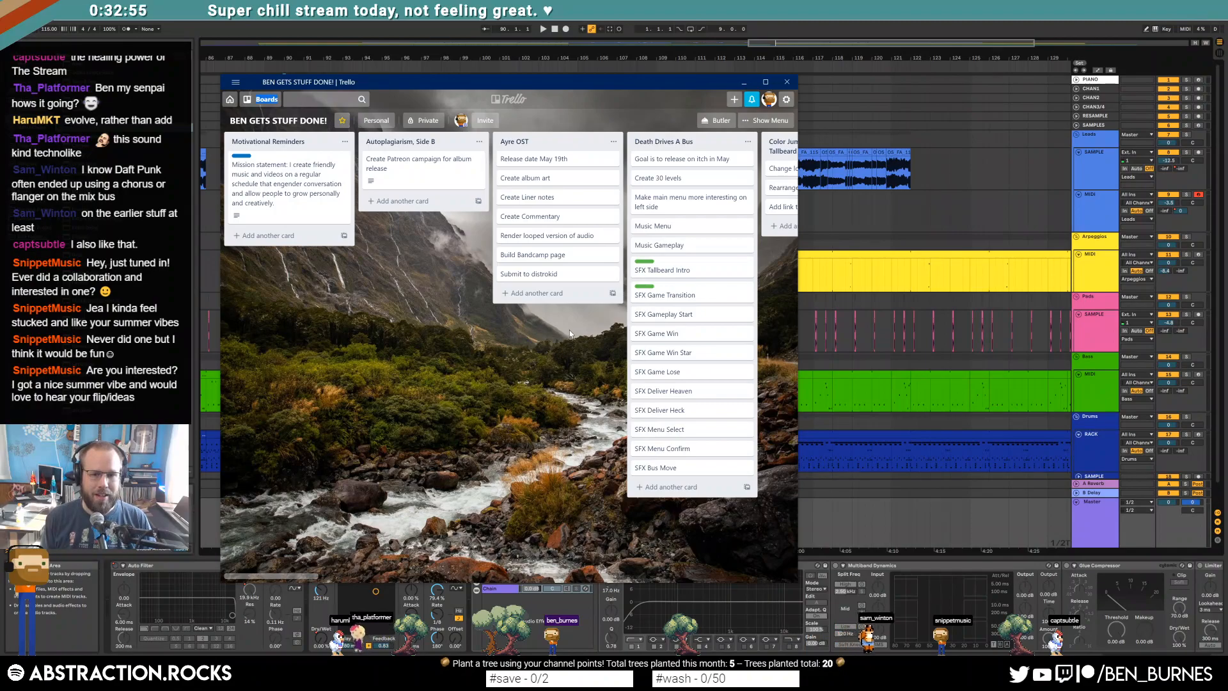
scroll(488, 322, "right", 3)
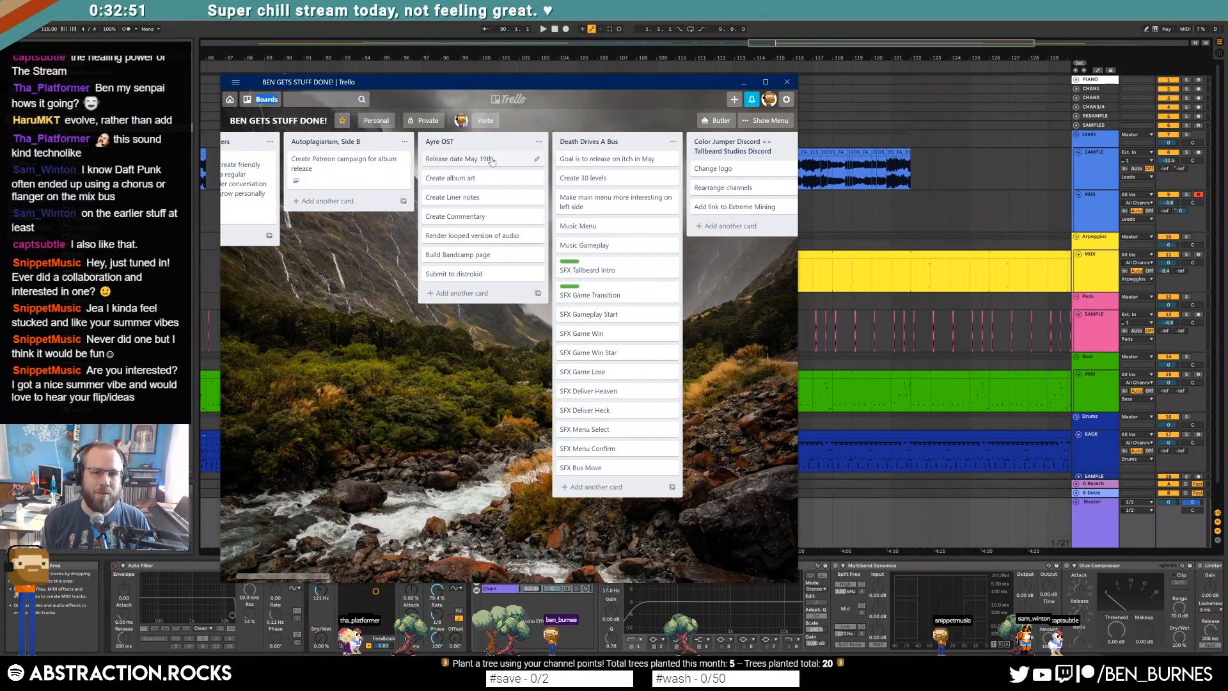
scroll(465, 514, "right", 6)
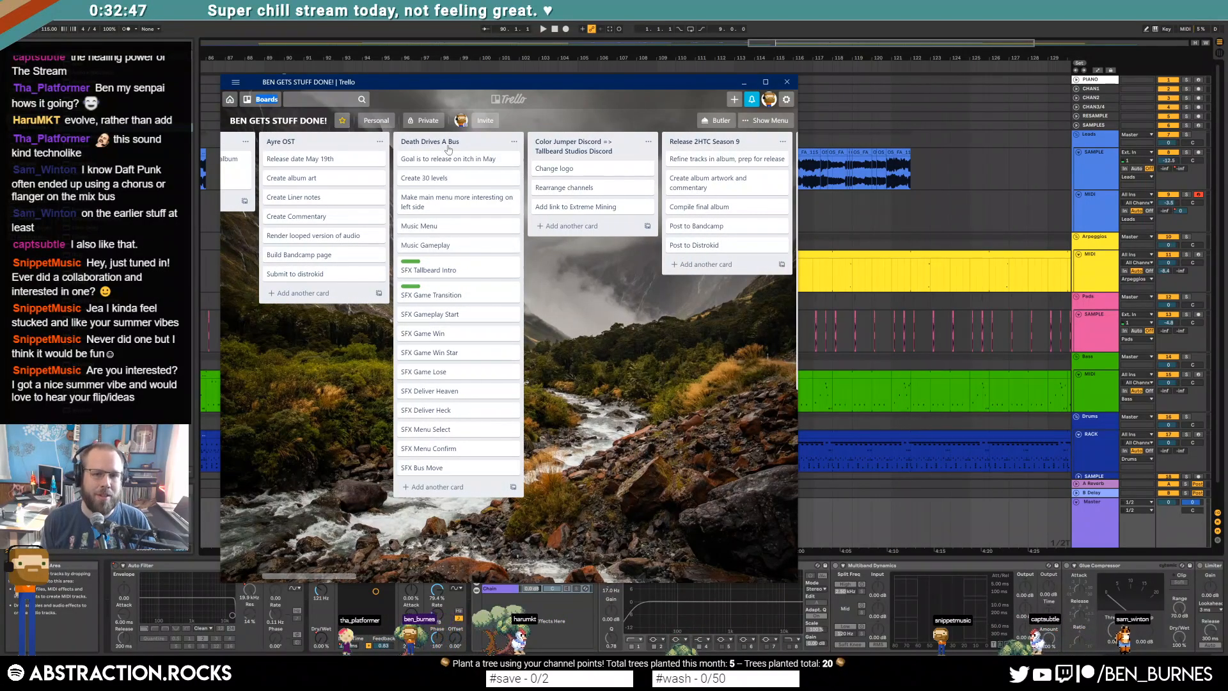
scroll(546, 387, "right", 3)
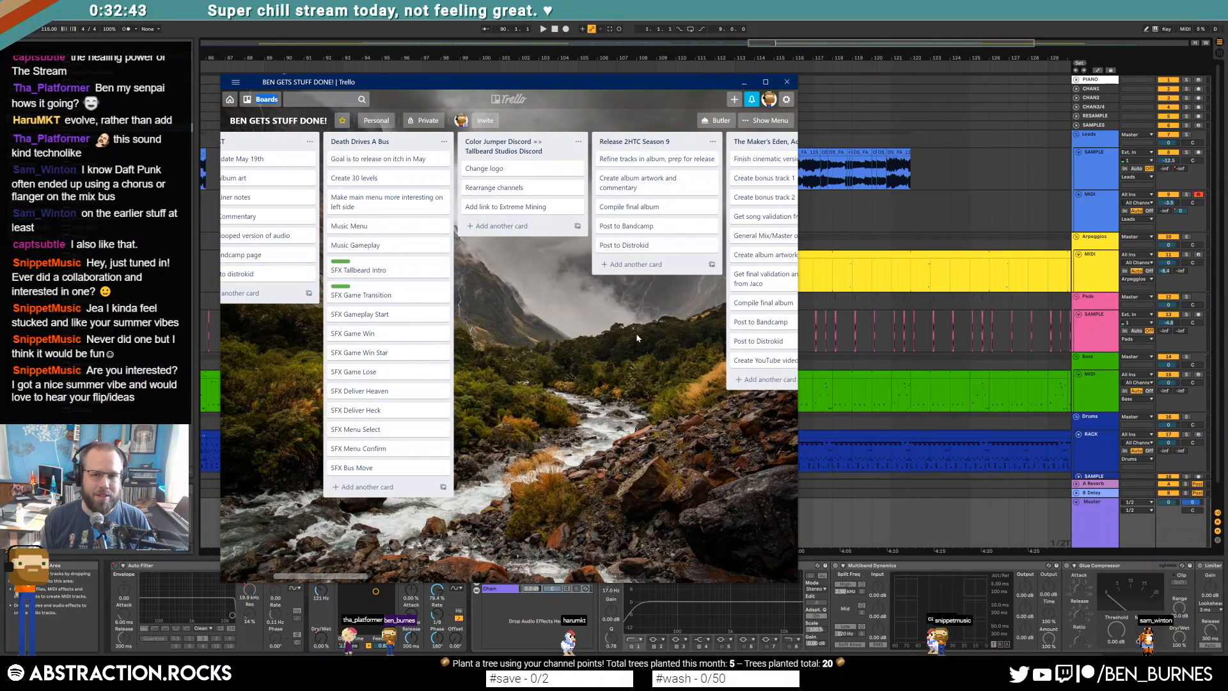
scroll(650, 336, "right", 5)
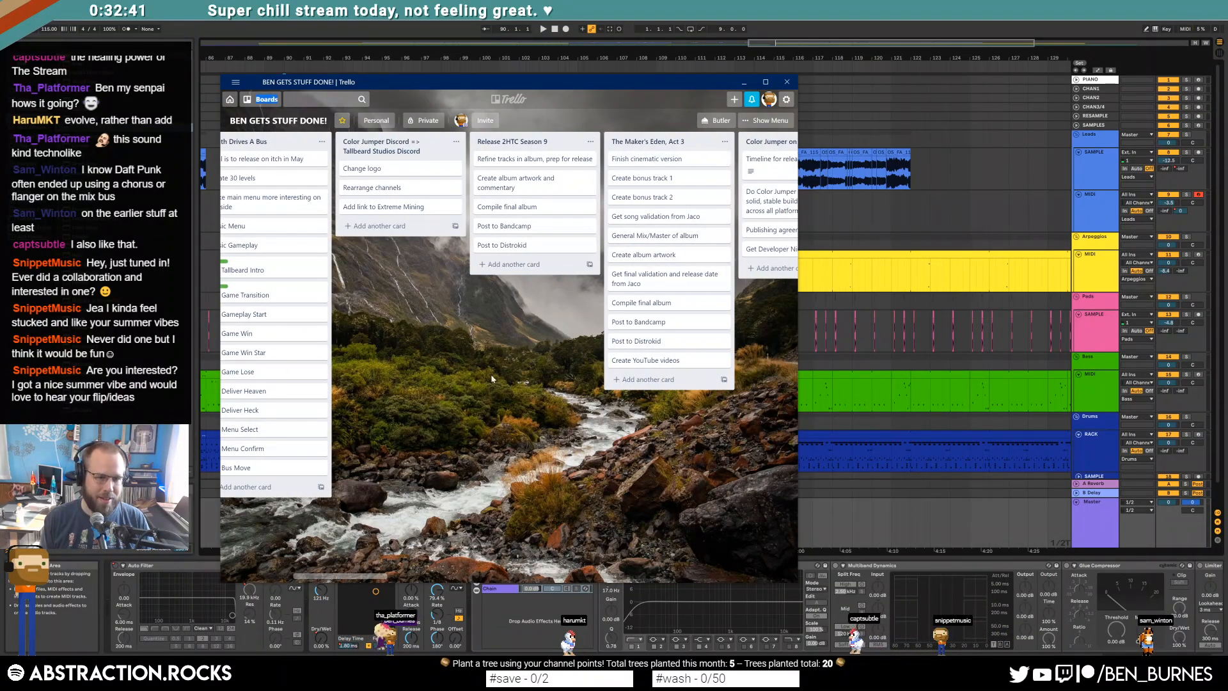
scroll(341, 215, "left", 15)
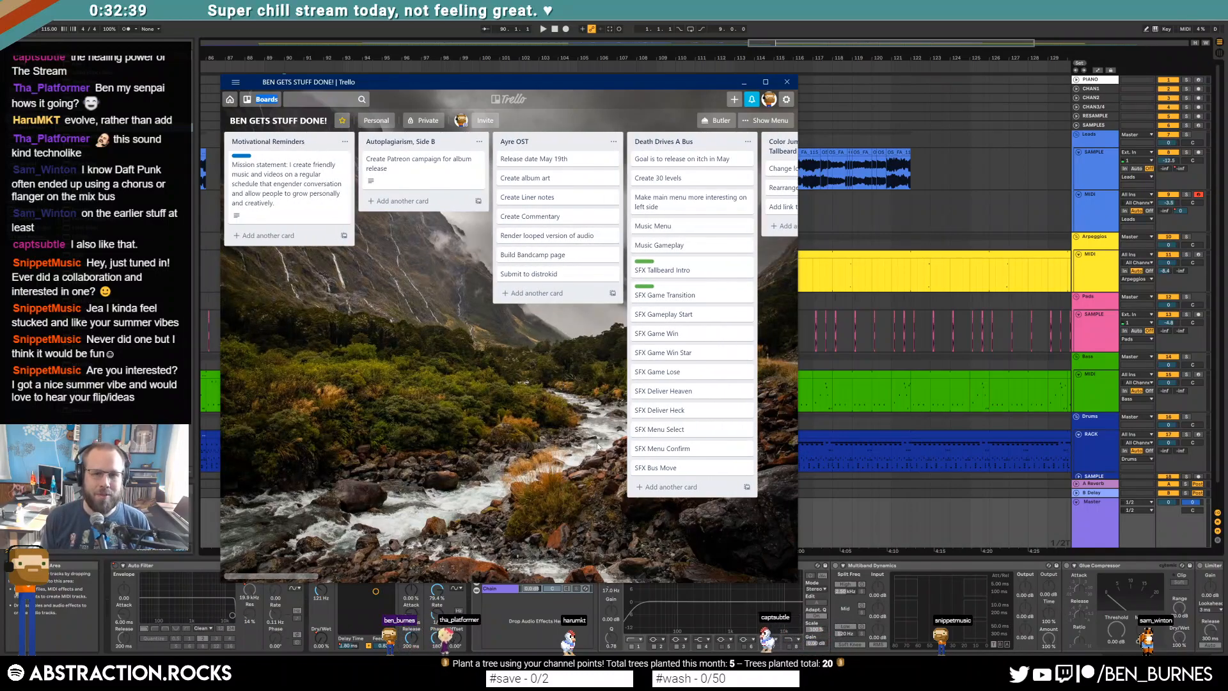
scroll(496, 490, "right", 8)
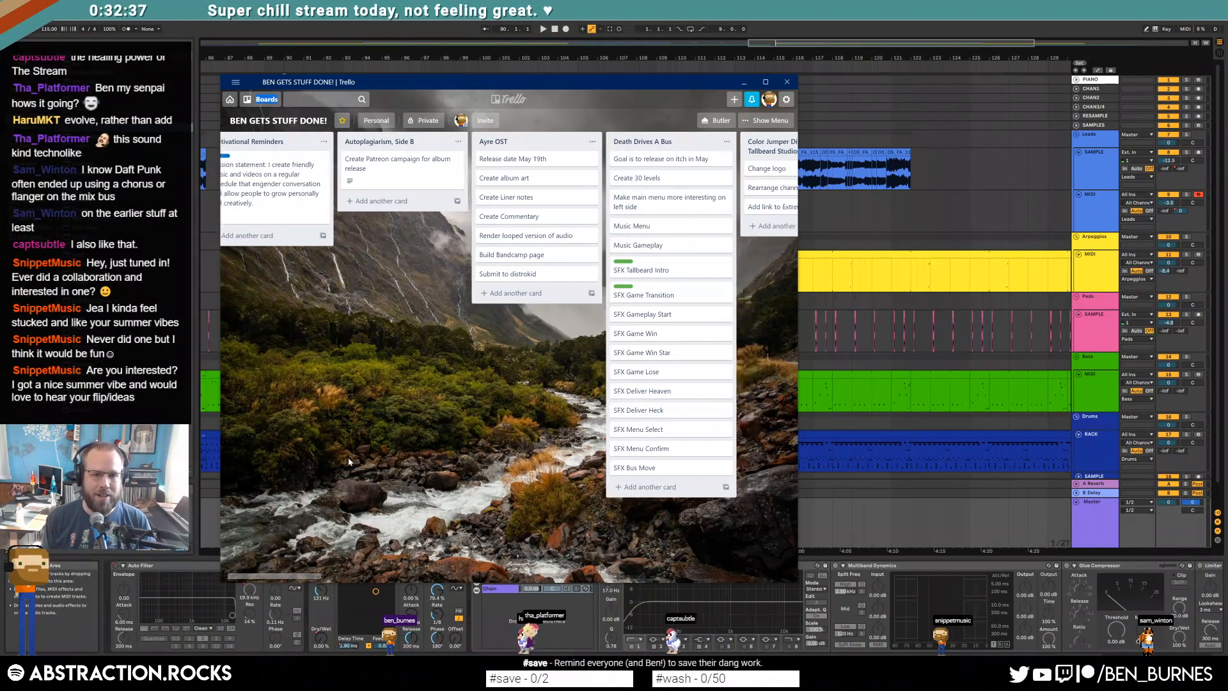
scroll(496, 491, "right", 15)
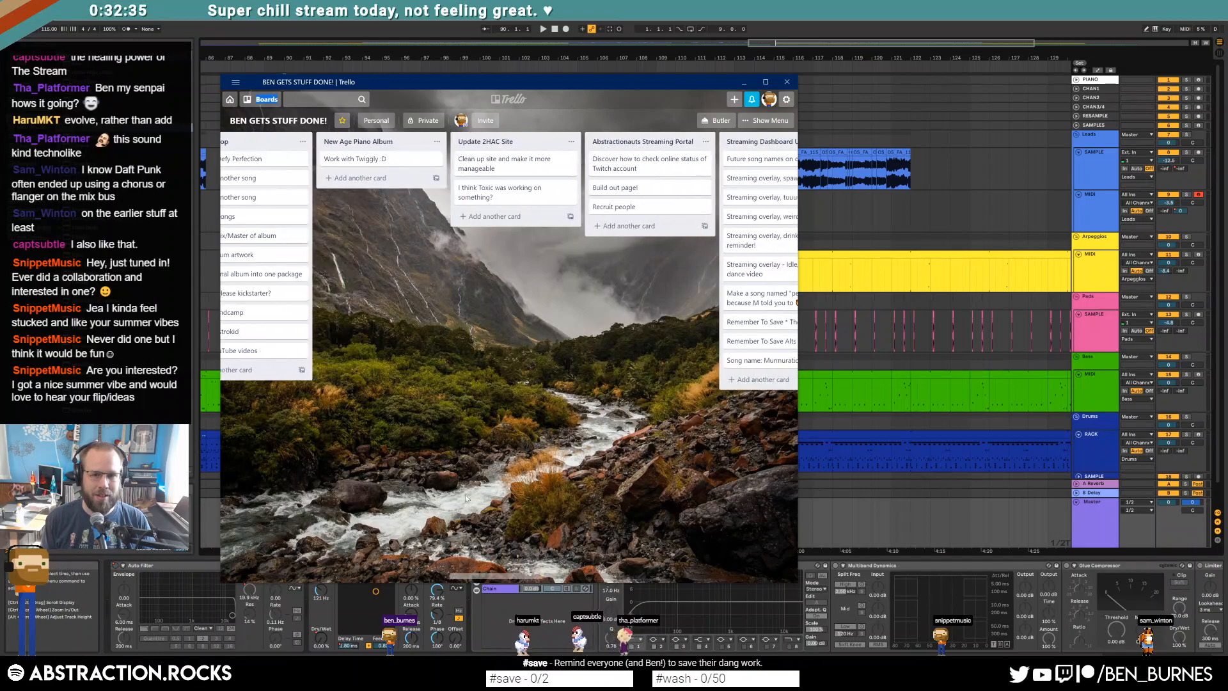
scroll(387, 507, "left", 10)
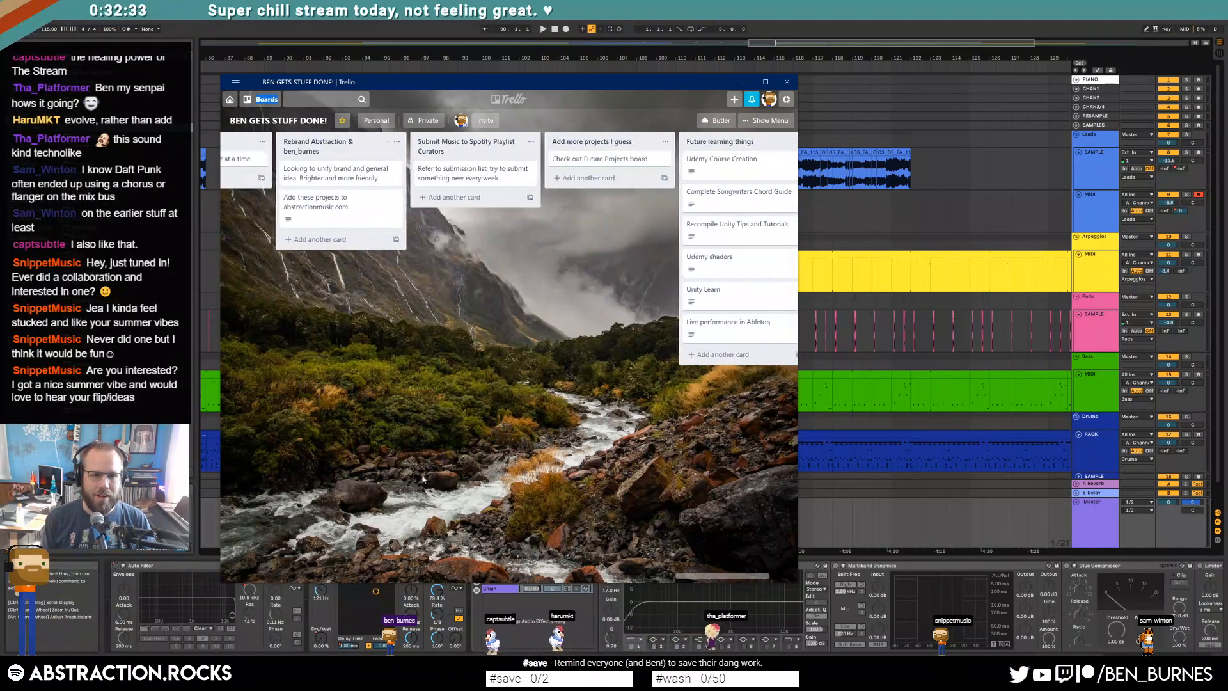
scroll(625, 472, "left", 15)
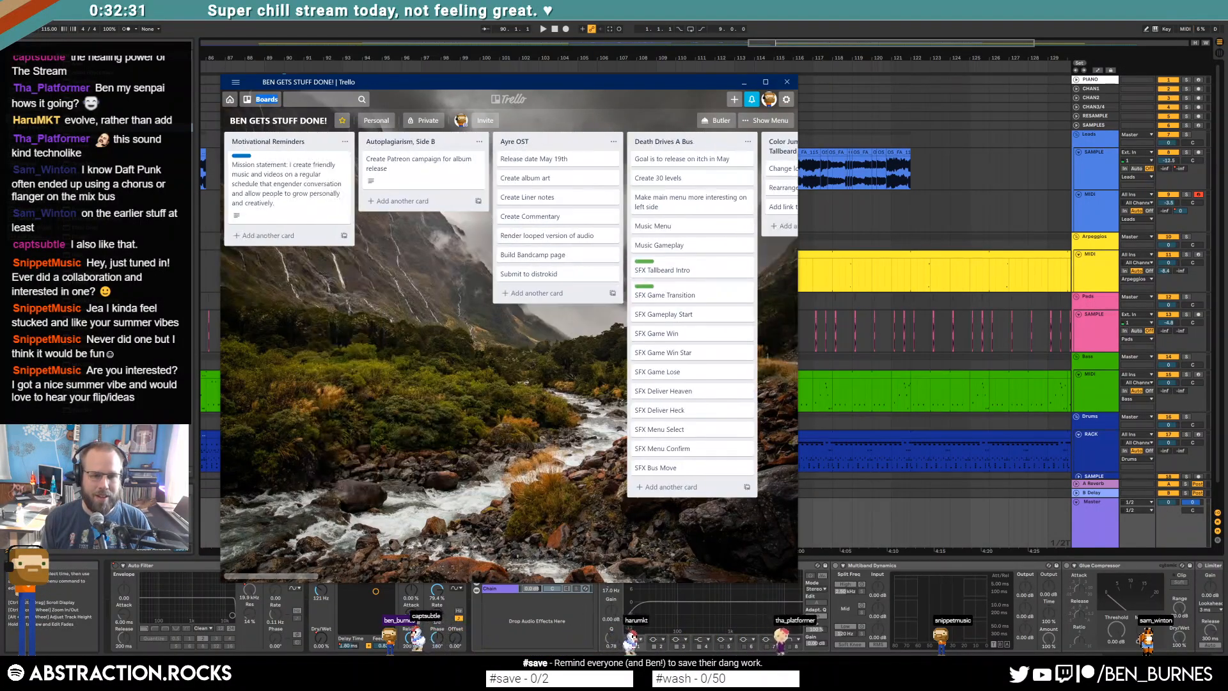
left_click(744, 82)
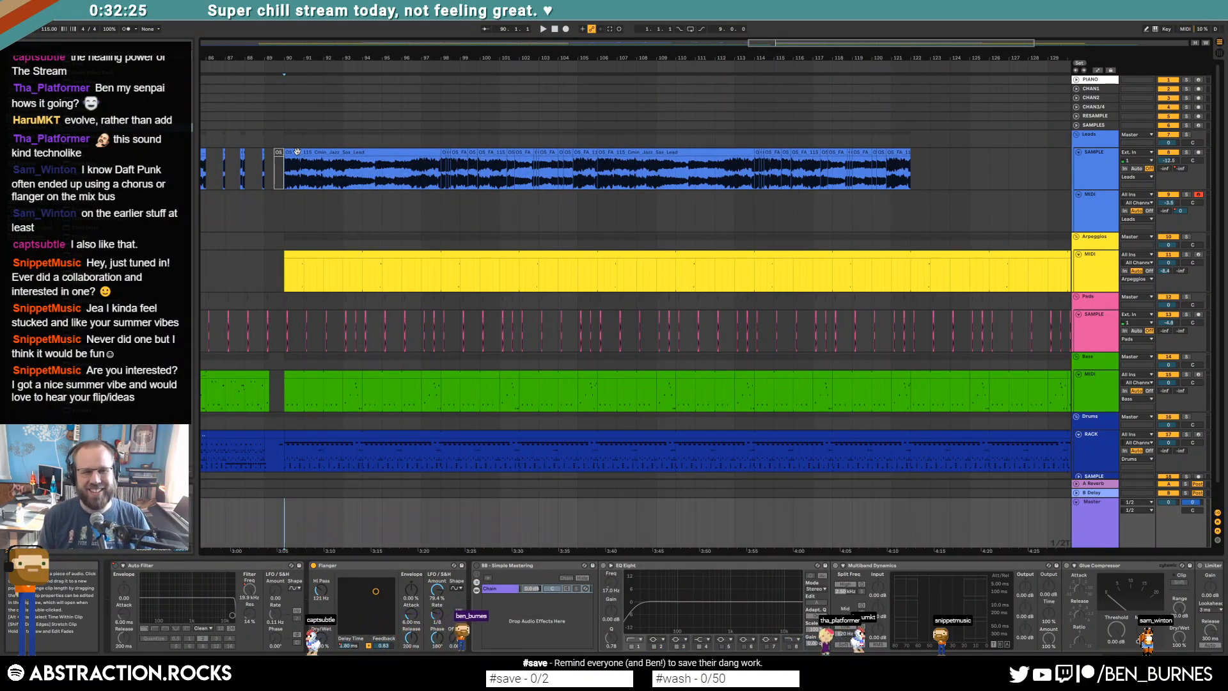
left_click(296, 151)
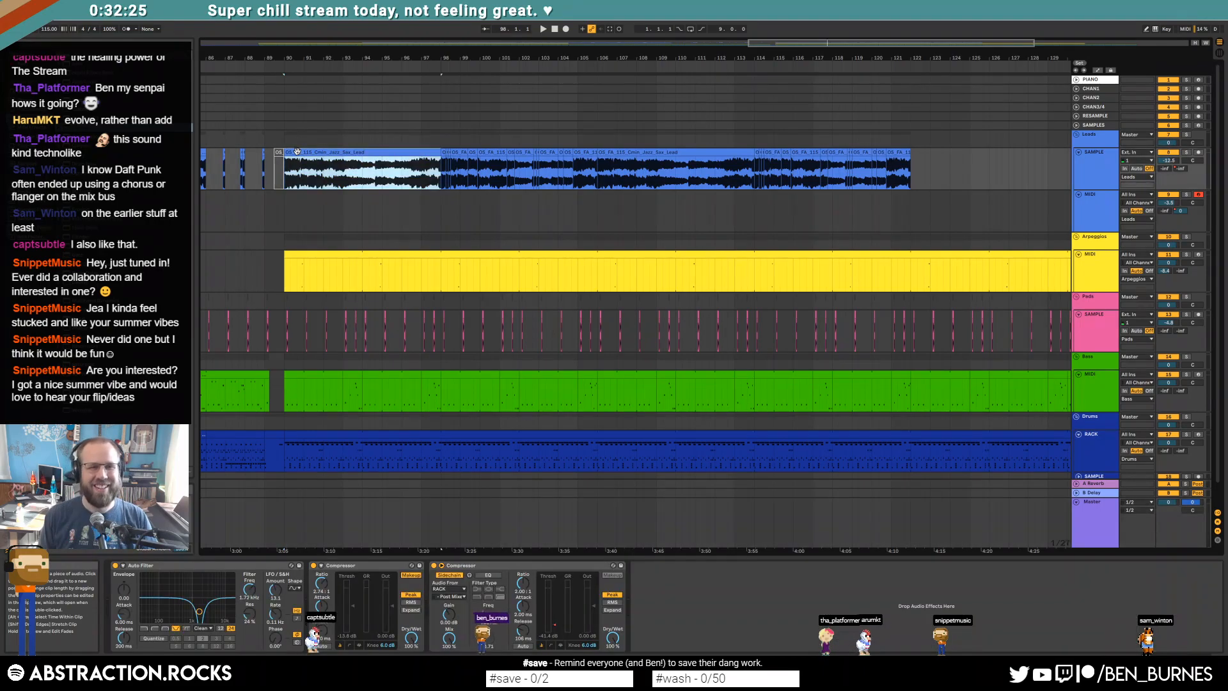
left_click(1089, 541)
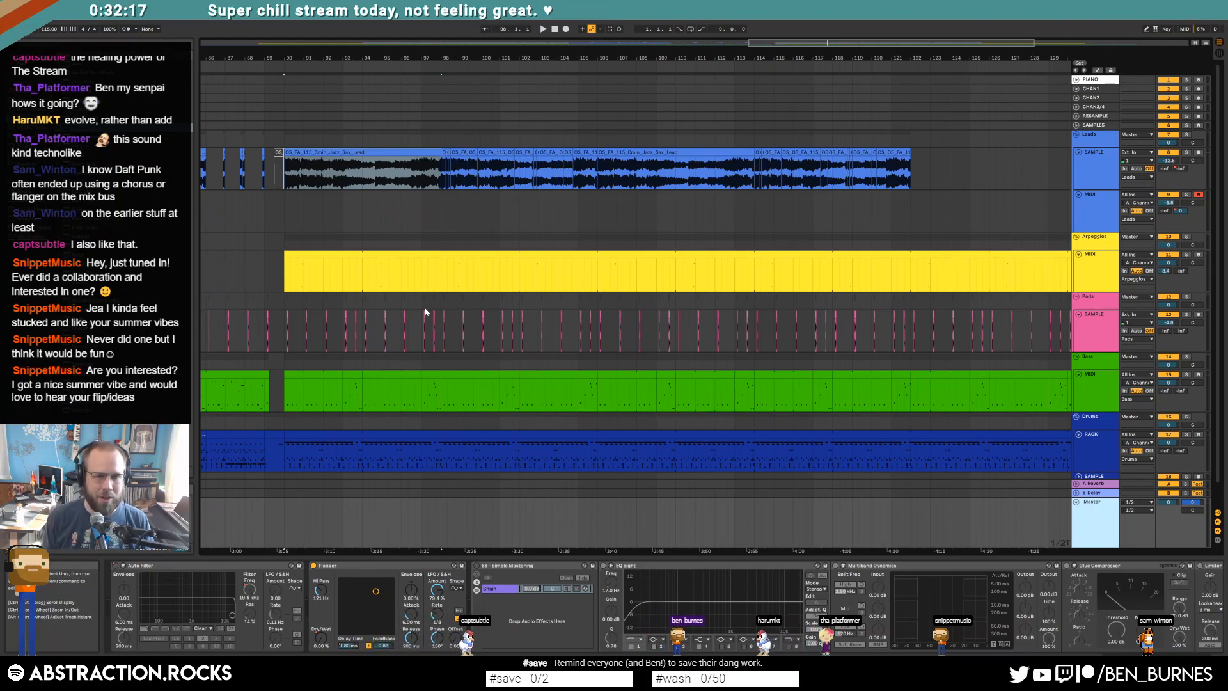
left_click(285, 210)
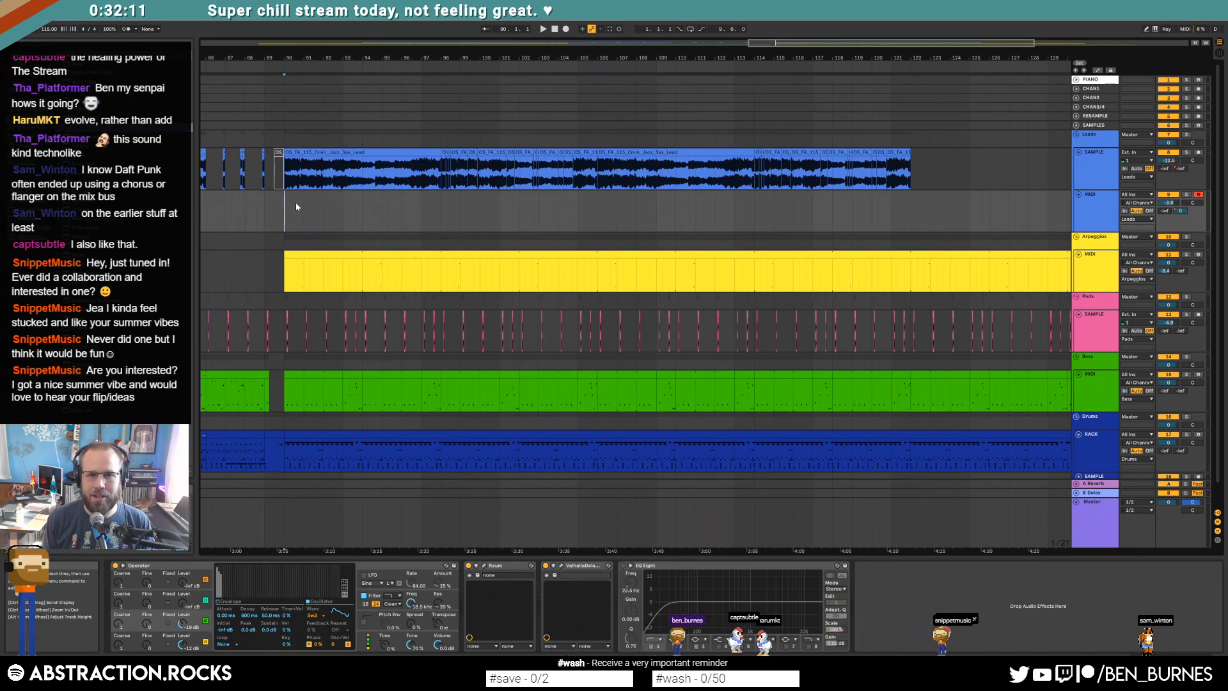
left_click_drag(846, 47, 844, 12)
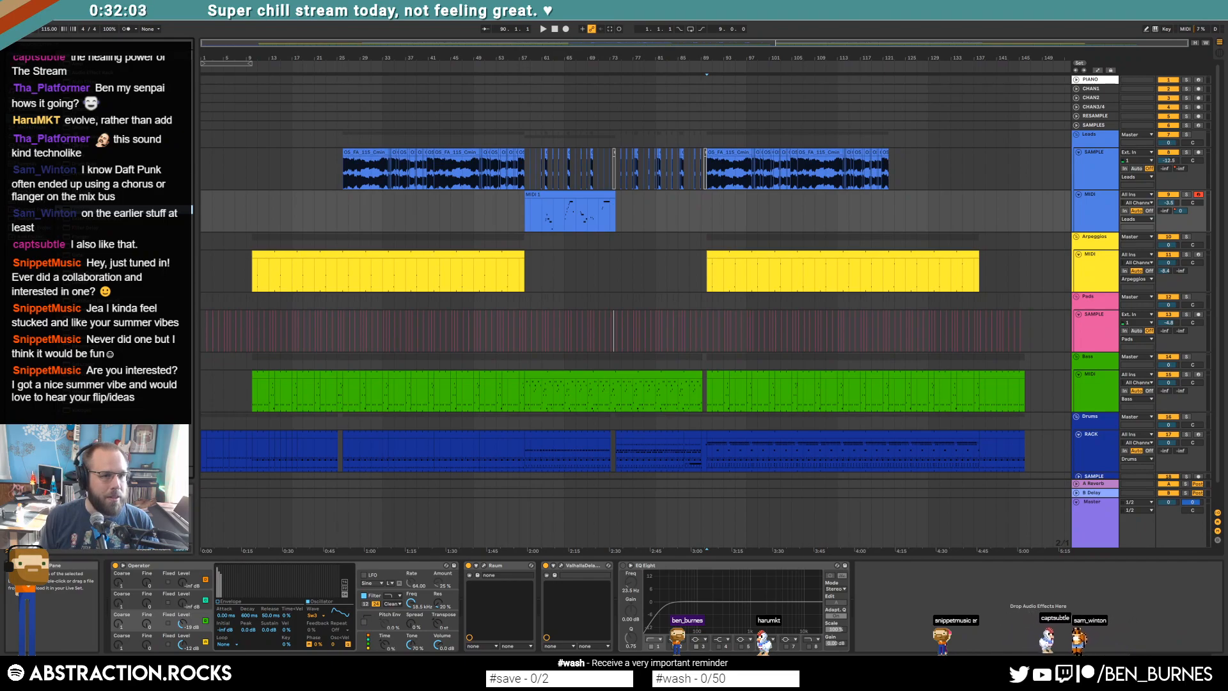
Step: Insert a Beat Repeat before the Flanger on the Master track and turn up its Chance
left_click(1093, 517)
left_click(313, 599)
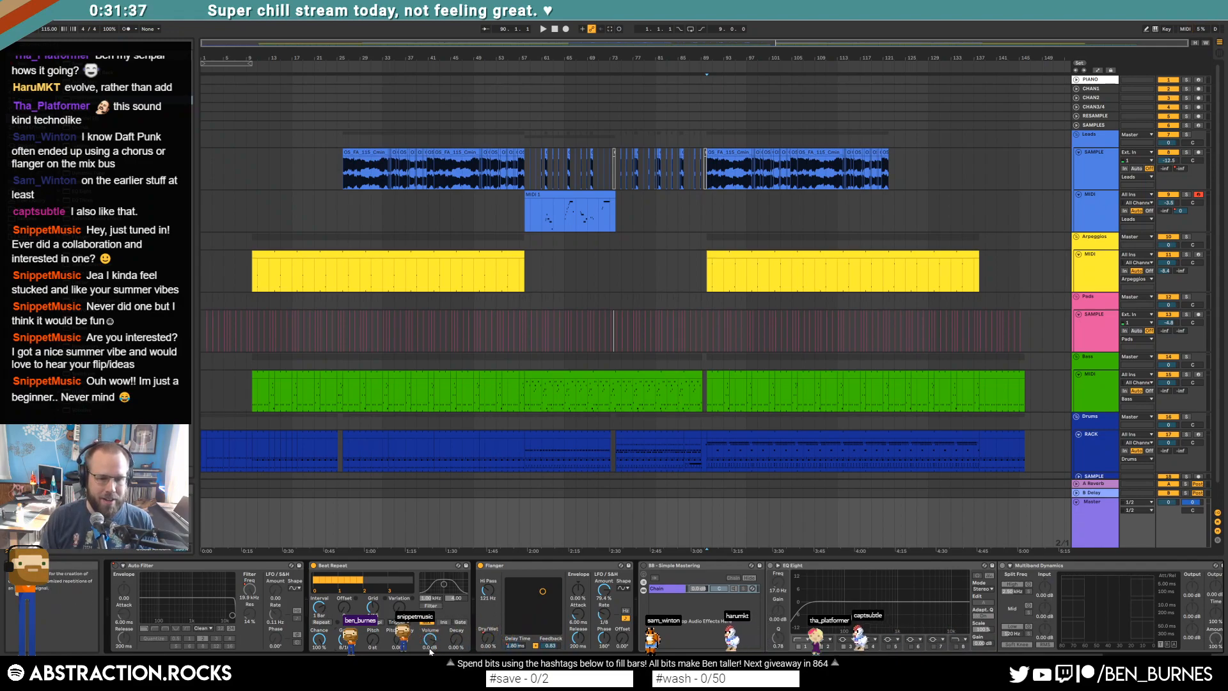
left_click_drag(319, 638, 319, 591)
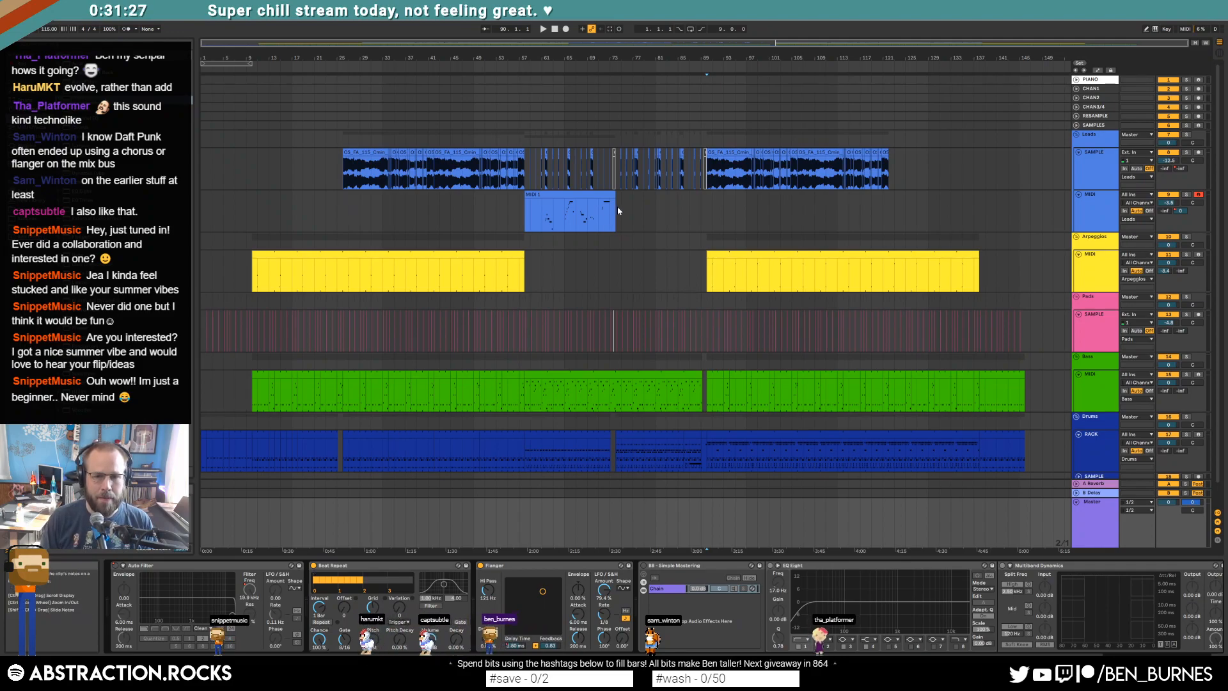
Step: Audition the arrangement from bar 98 and display the Master track's devices
left_click(762, 213)
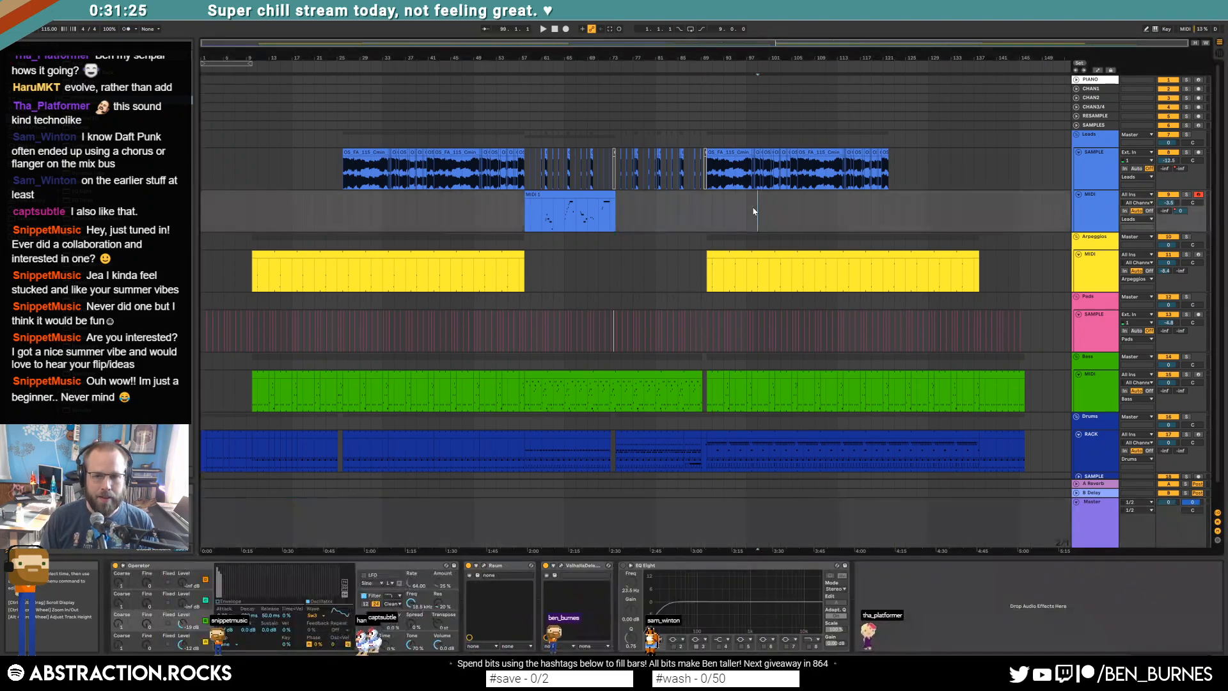
scroll(758, 213, "up", 3, "ctrl")
key("space")
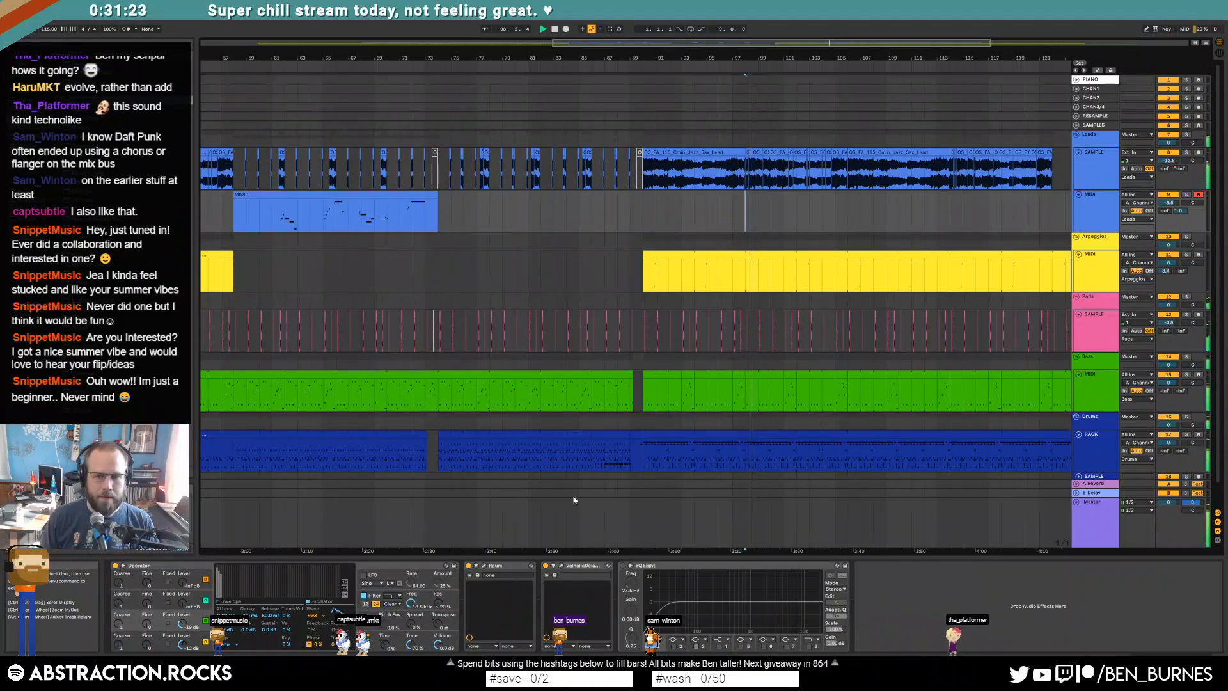
left_click(1090, 532)
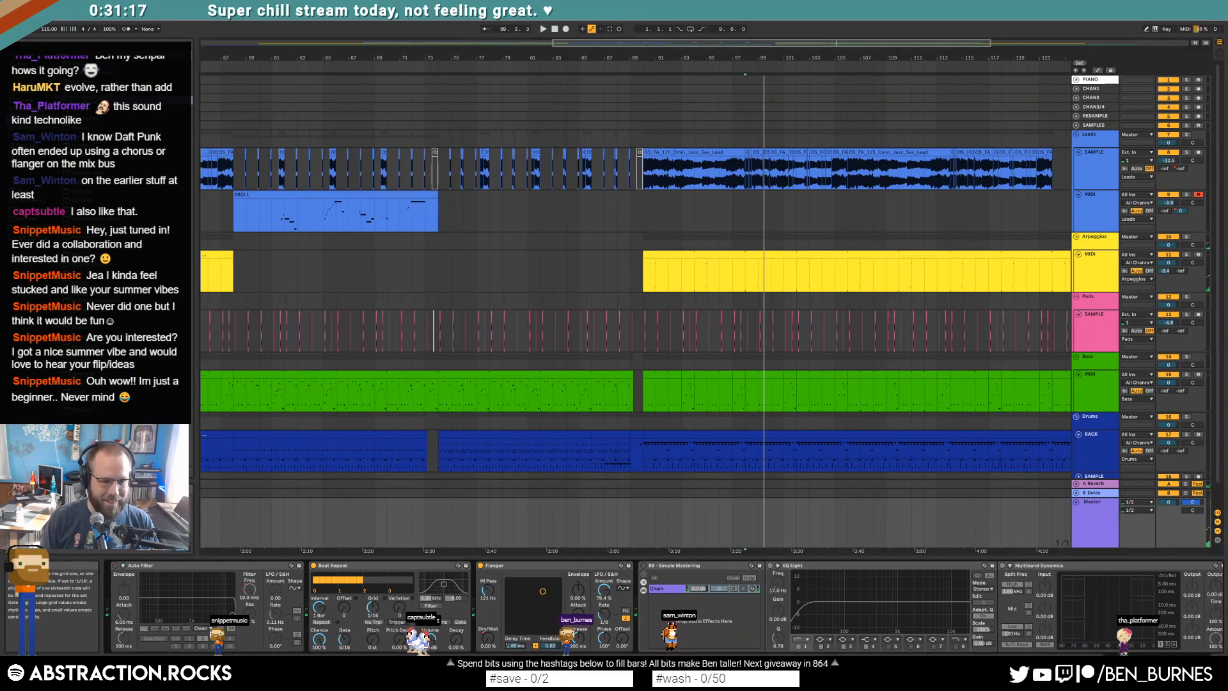
key("space")
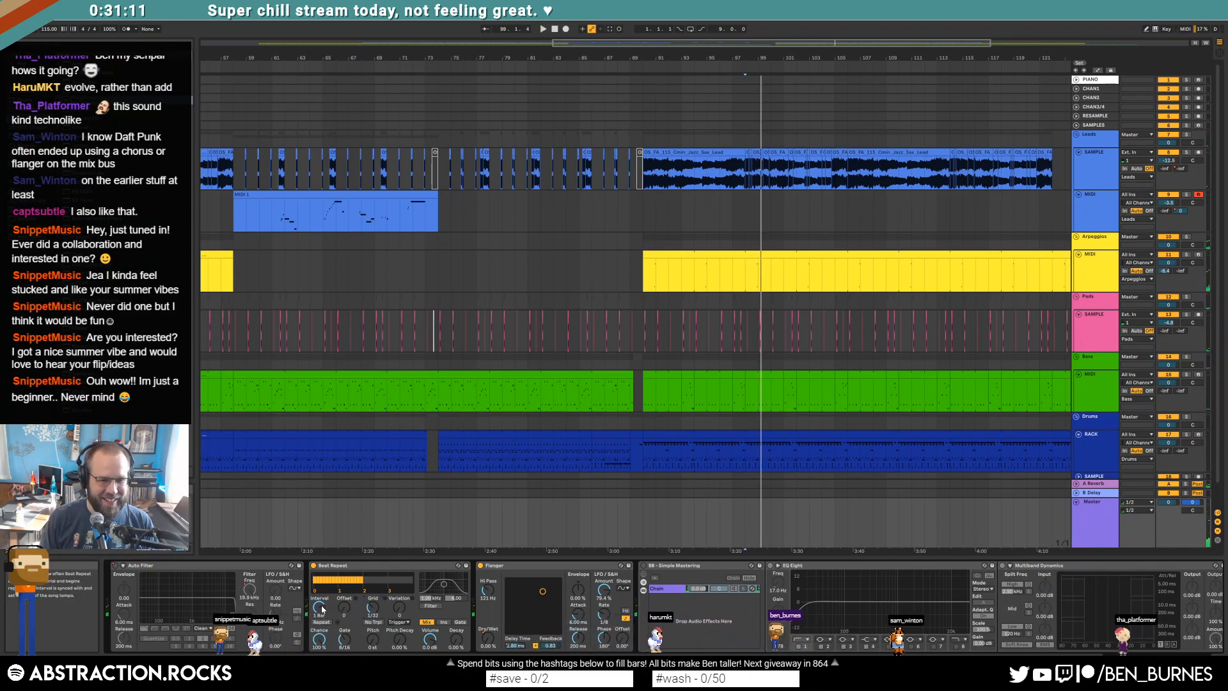
Step: Try different Interval settings on the Master's Beat Repeat, auditioning each from bar 98
left_click_drag(320, 608, 320, 637)
key("space")
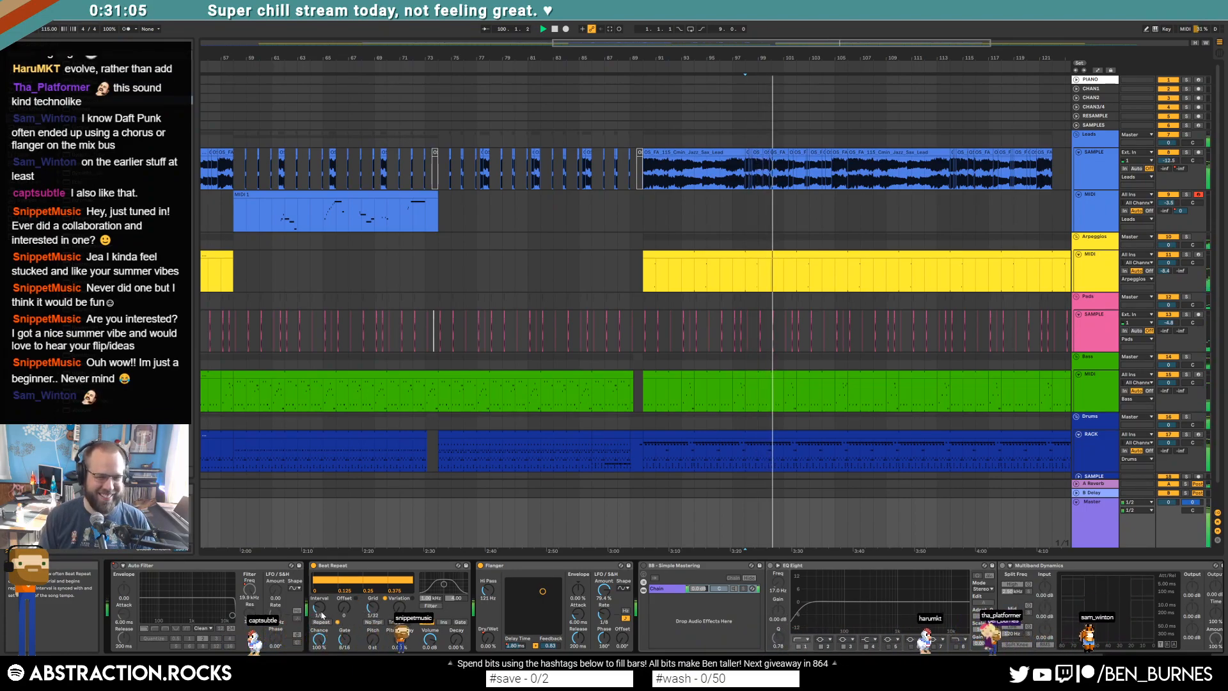
key("space")
mouse_move(321, 611)
left_mouse_down()
mouse_move(319, 591)
mouse_move(319, 604)
left_mouse_up()
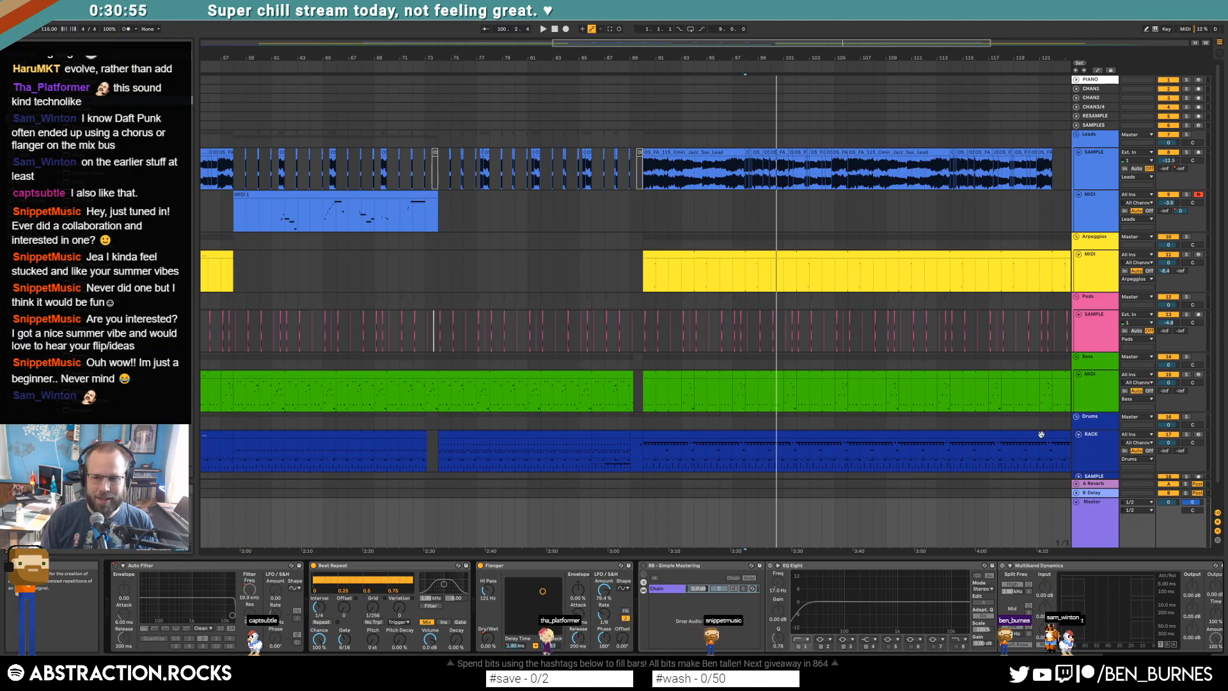
key("space")
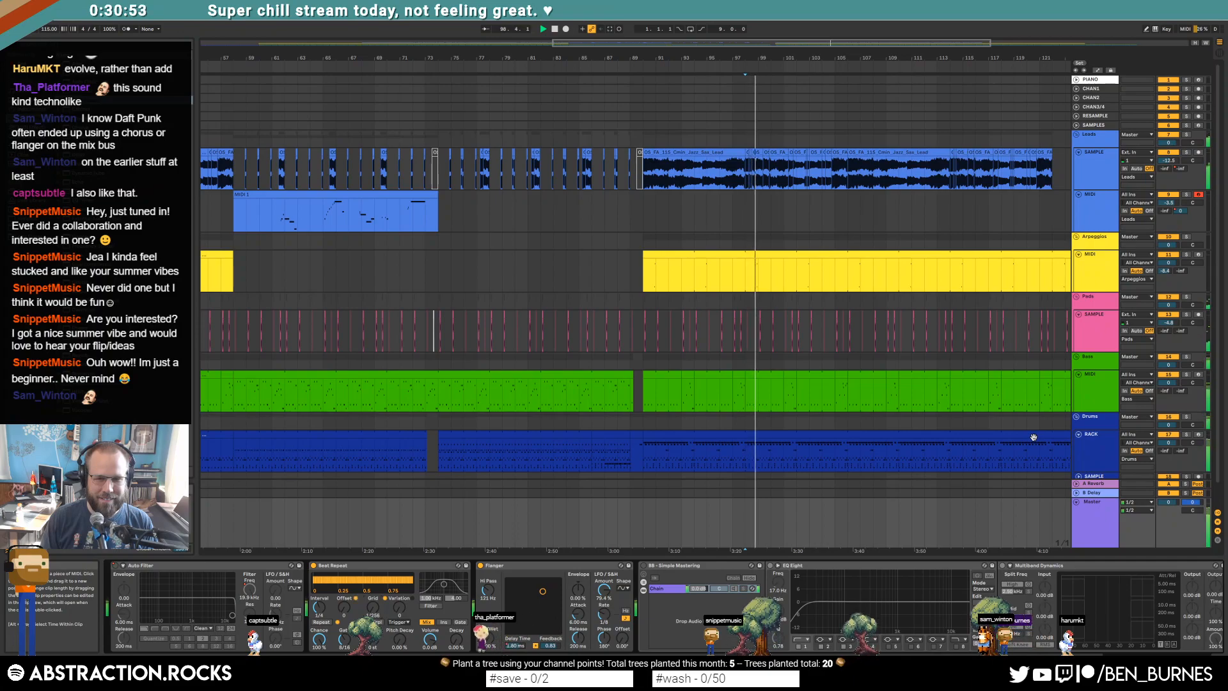
key("space")
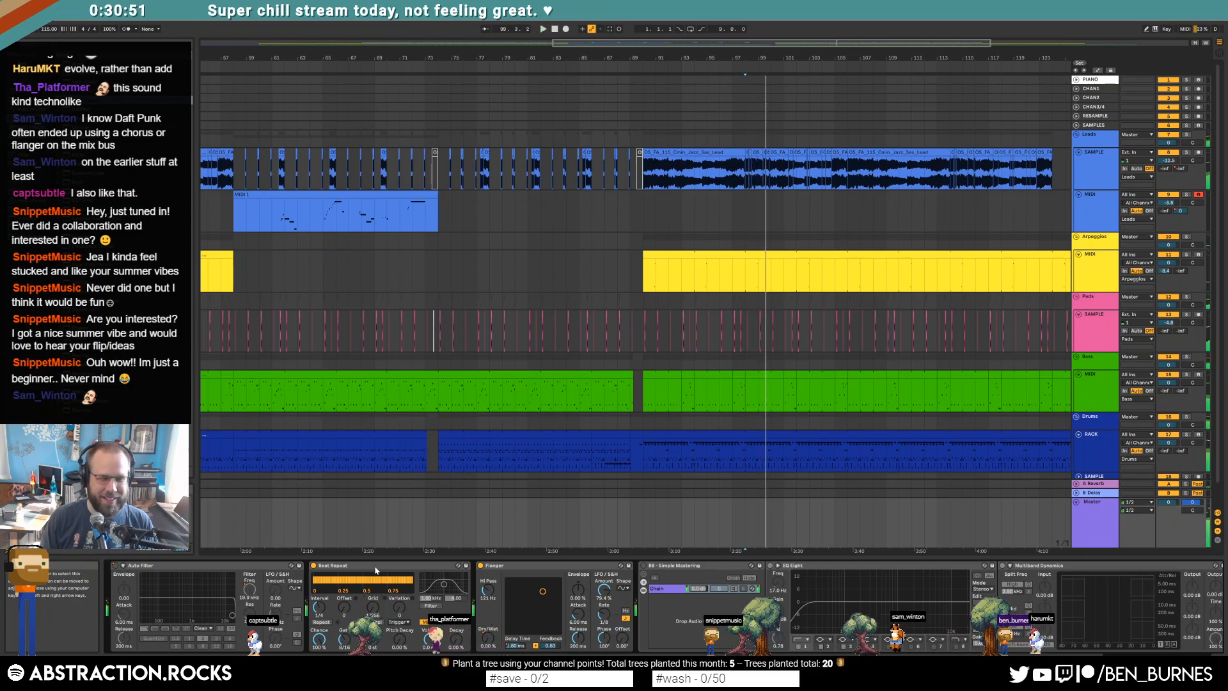
Step: Remove the Beat Repeat from the Master and insert a Chorus before the Flanger
left_click(376, 566)
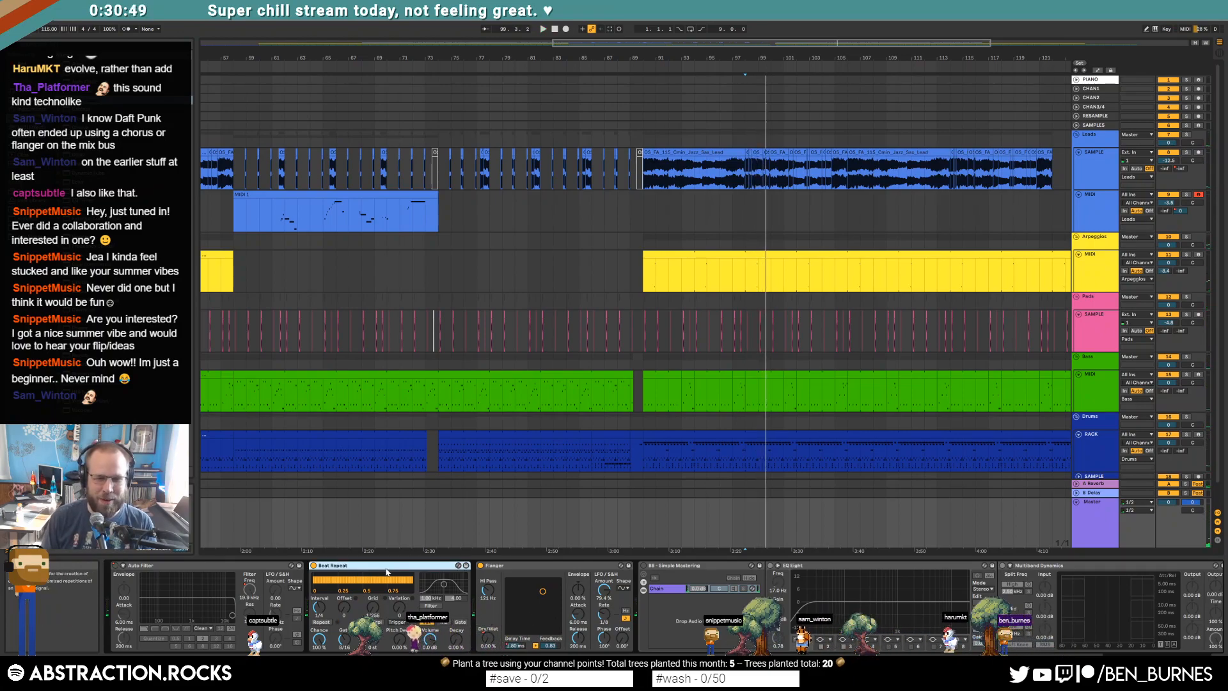
key("Delete")
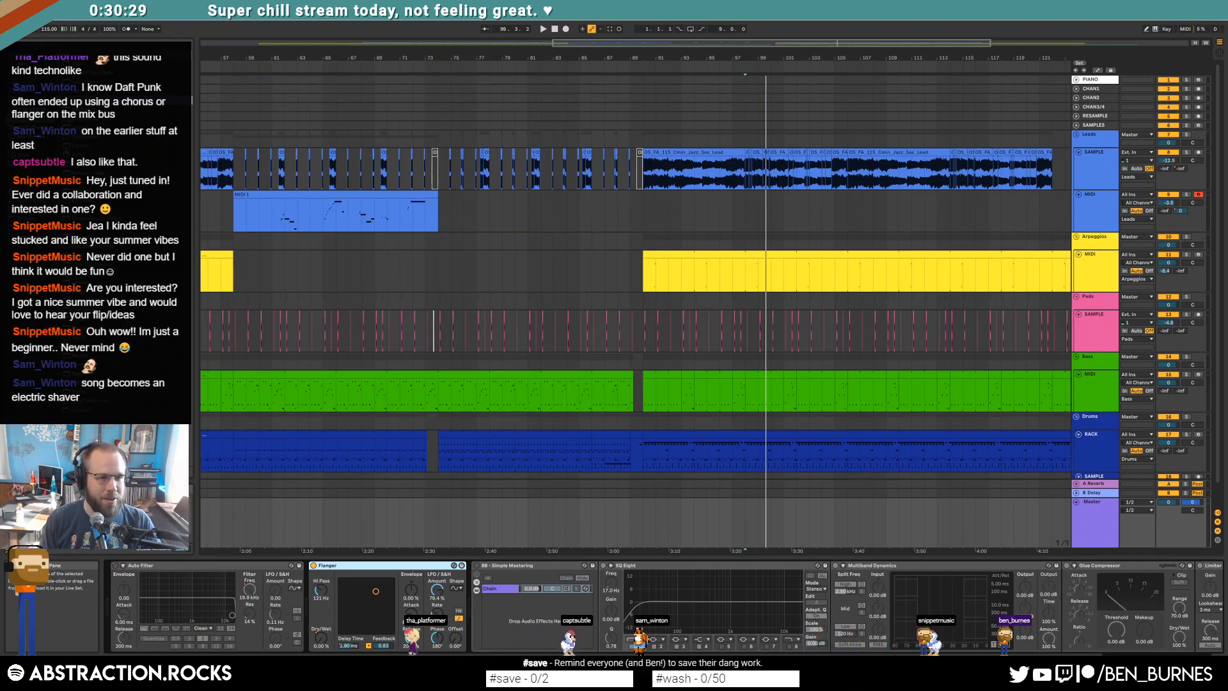
left_click_drag(84, 127, 319, 594)
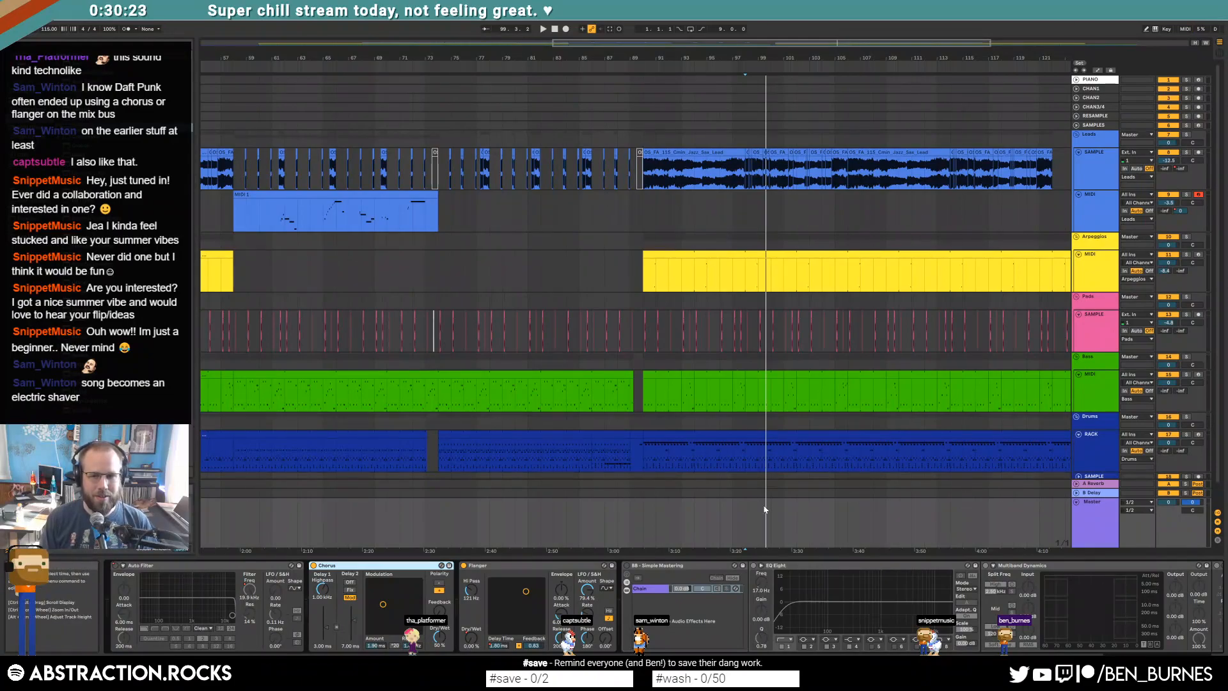
Step: Automate the Chorus Dry/Wet on the Master with a 100% spike at bar 98 falling to 0% within the bar, and audition it
left_click(733, 525)
scroll(745, 521, "up", 2)
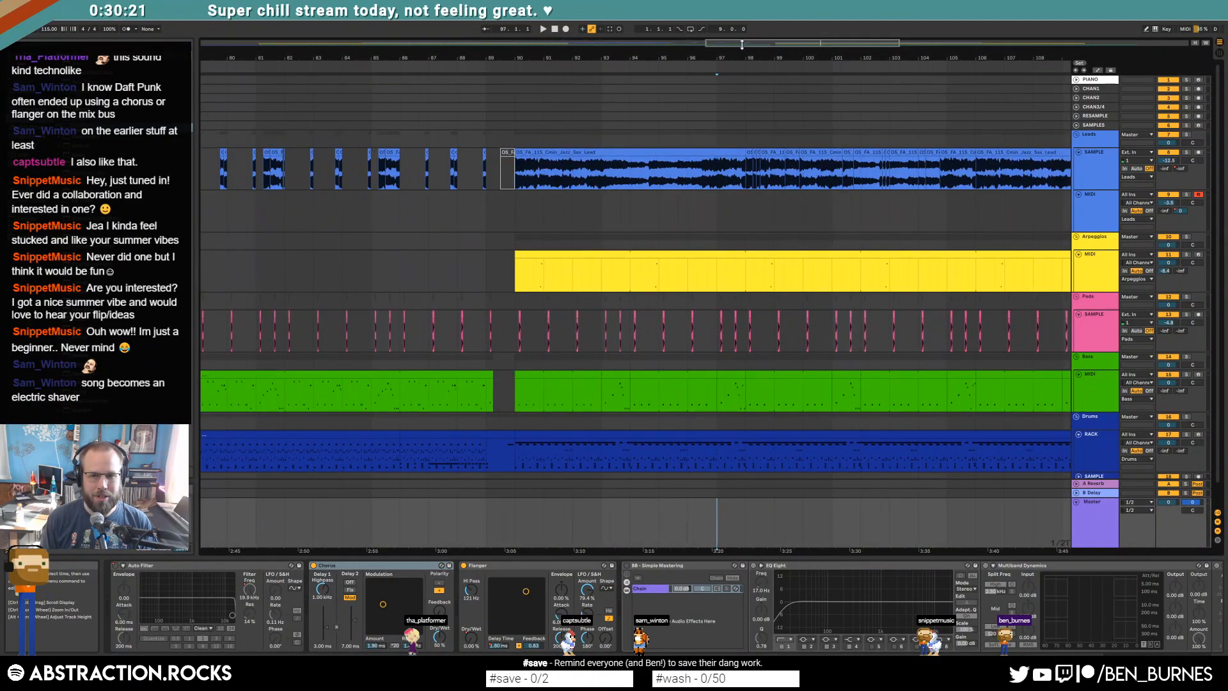
left_click_drag(745, 550, 519, 550)
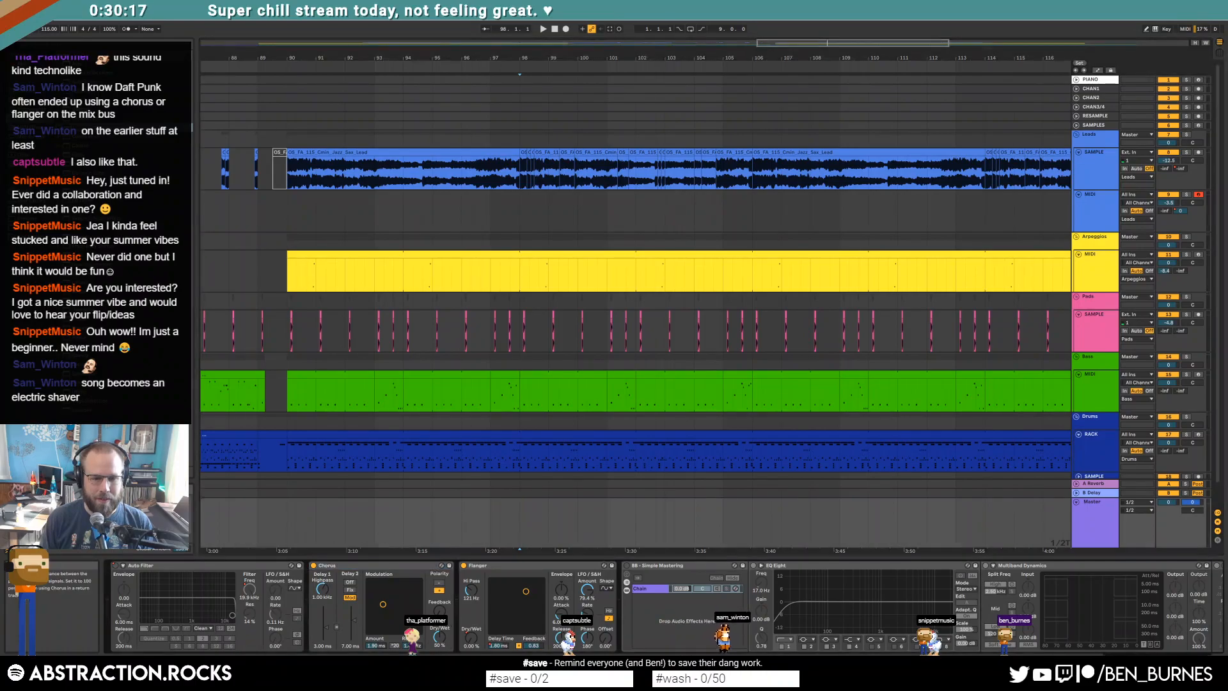
key("a")
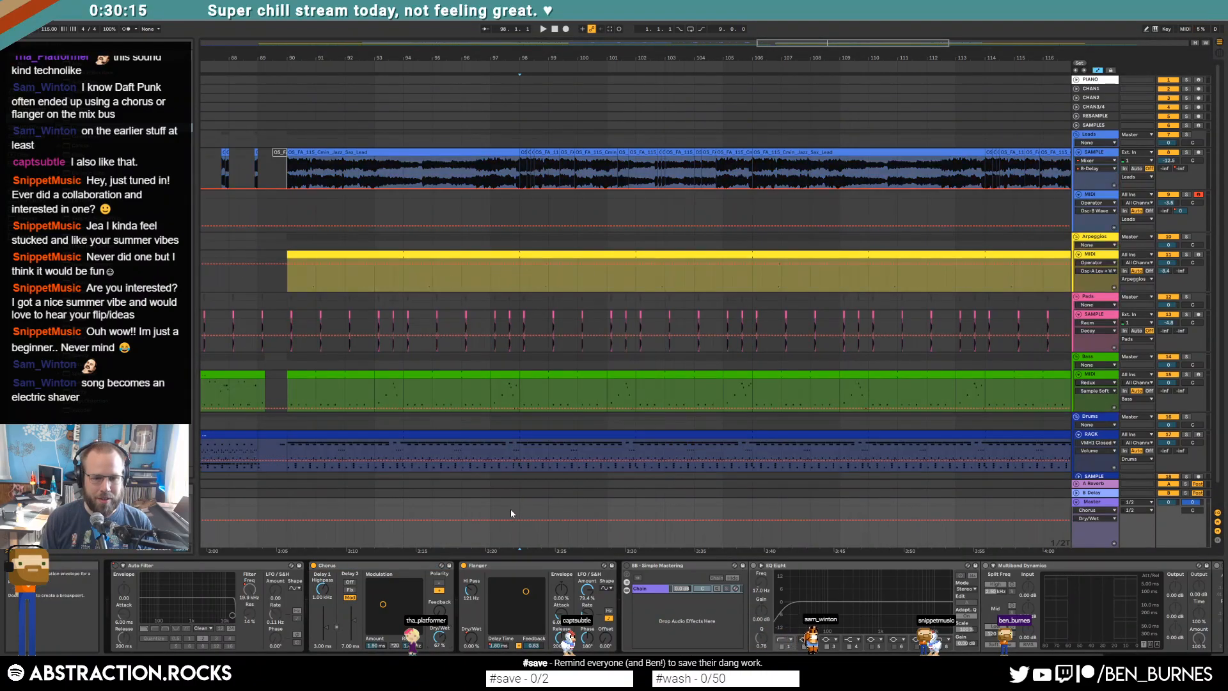
left_click(540, 515)
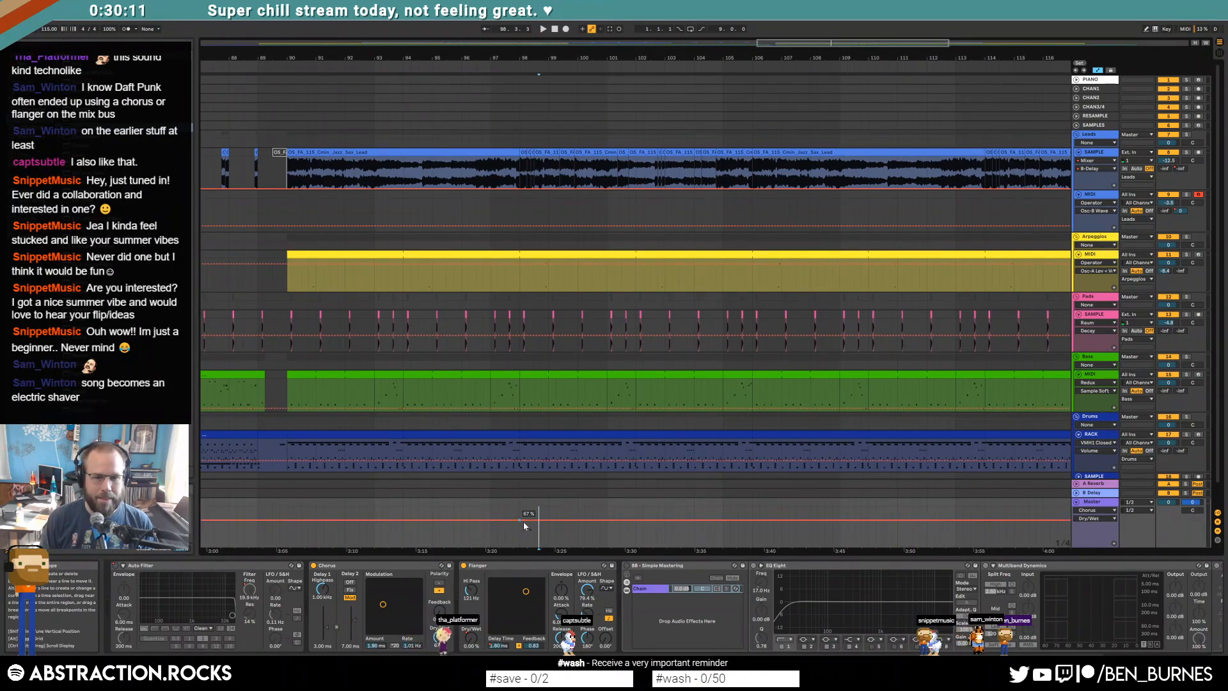
left_click_drag(519, 520, 538, 547)
left_click_drag(513, 507, 519, 547)
left_click(505, 530)
key("space")
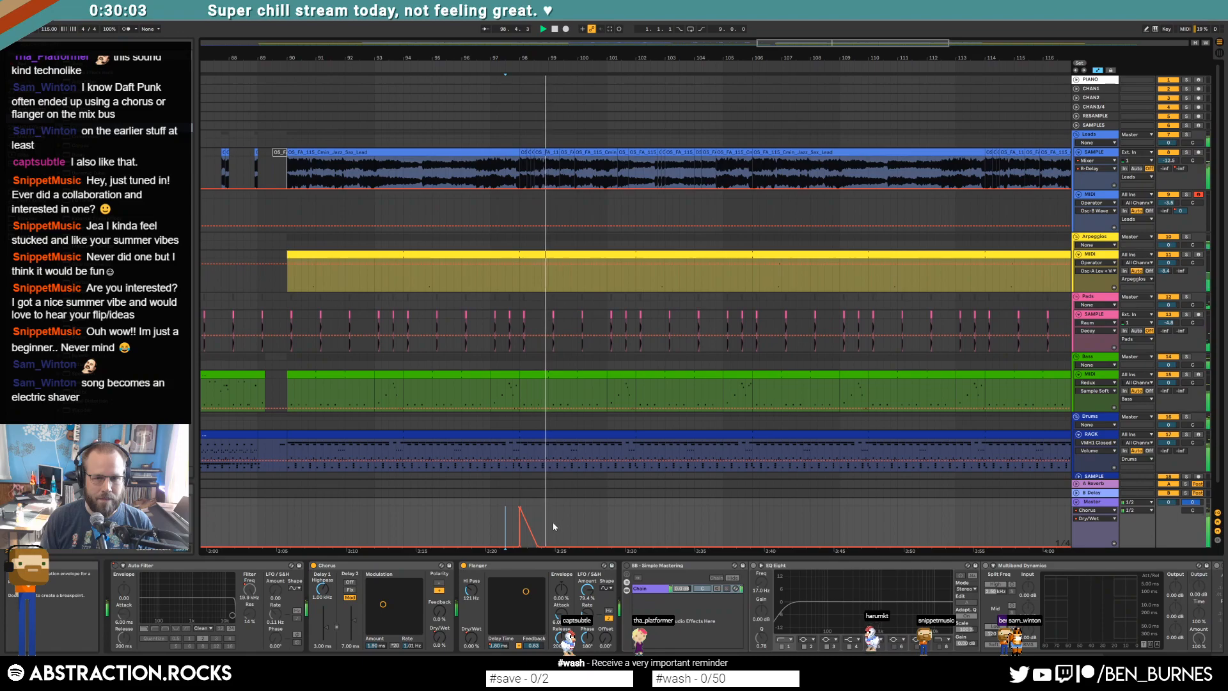
Step: Duplicate the Master's automation from bars 98–100 three times, repeating the Chorus Dry/Wet spike every two bars
key("a")
key("space")
left_click_drag(578, 507, 522, 510)
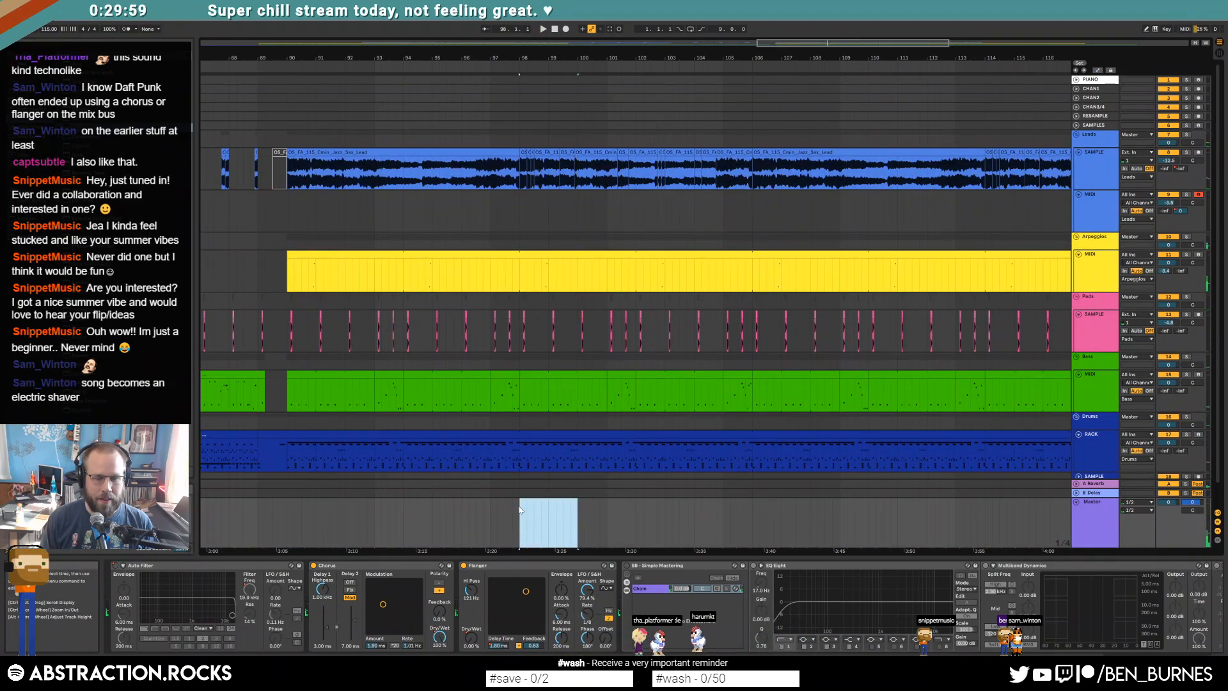
key("a")
key("ctrl+d")
key("ctrl+d")
key("ctrl+d")
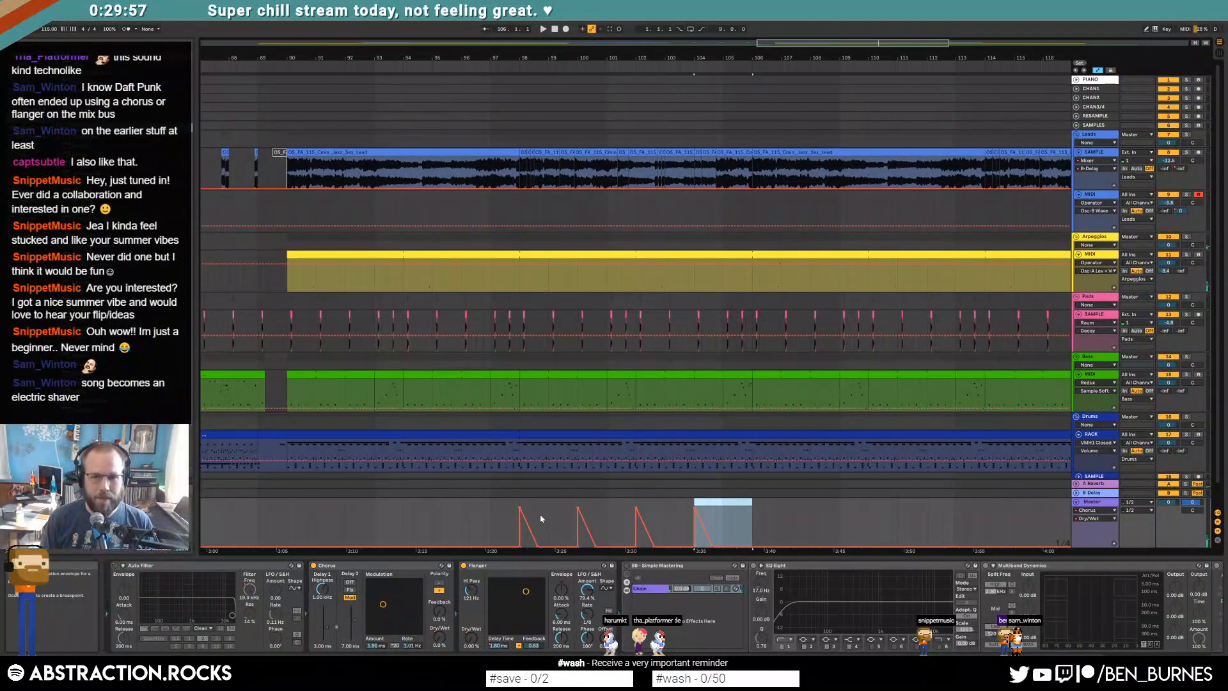
Step: Audition the Chorus spikes from before bar 98 while adjusting the Chorus modulation Amount and Rate
left_click(497, 512)
key("space")
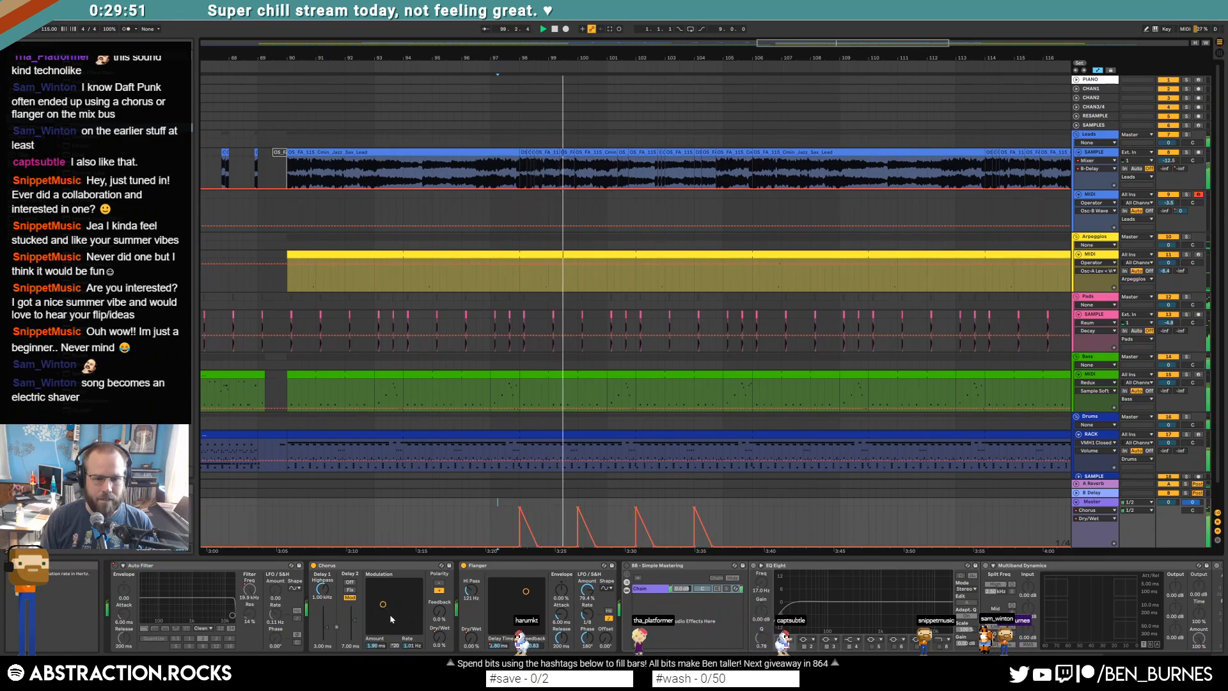
mouse_move(383, 603)
left_mouse_down()
mouse_move(402, 594)
mouse_move(385, 609)
left_mouse_up()
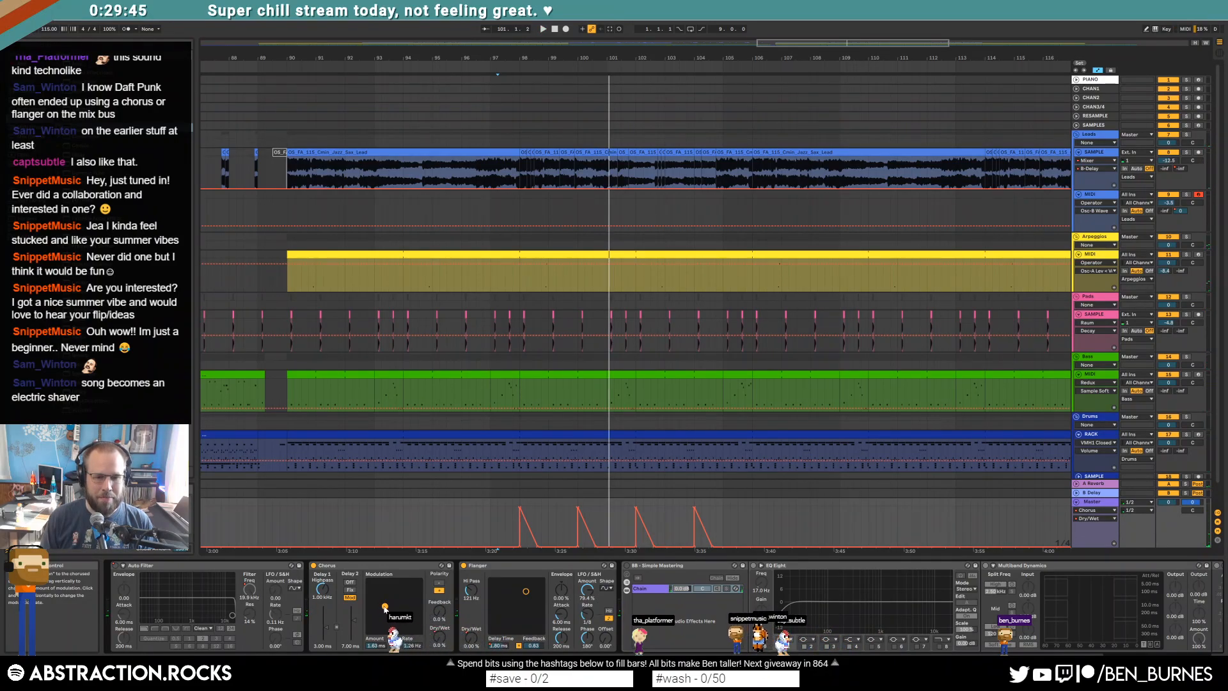
Step: Disarm the lead MIDI track and record live Chorus modulation Amount and Rate movements from bar 97 to about bar 106
left_click(386, 571)
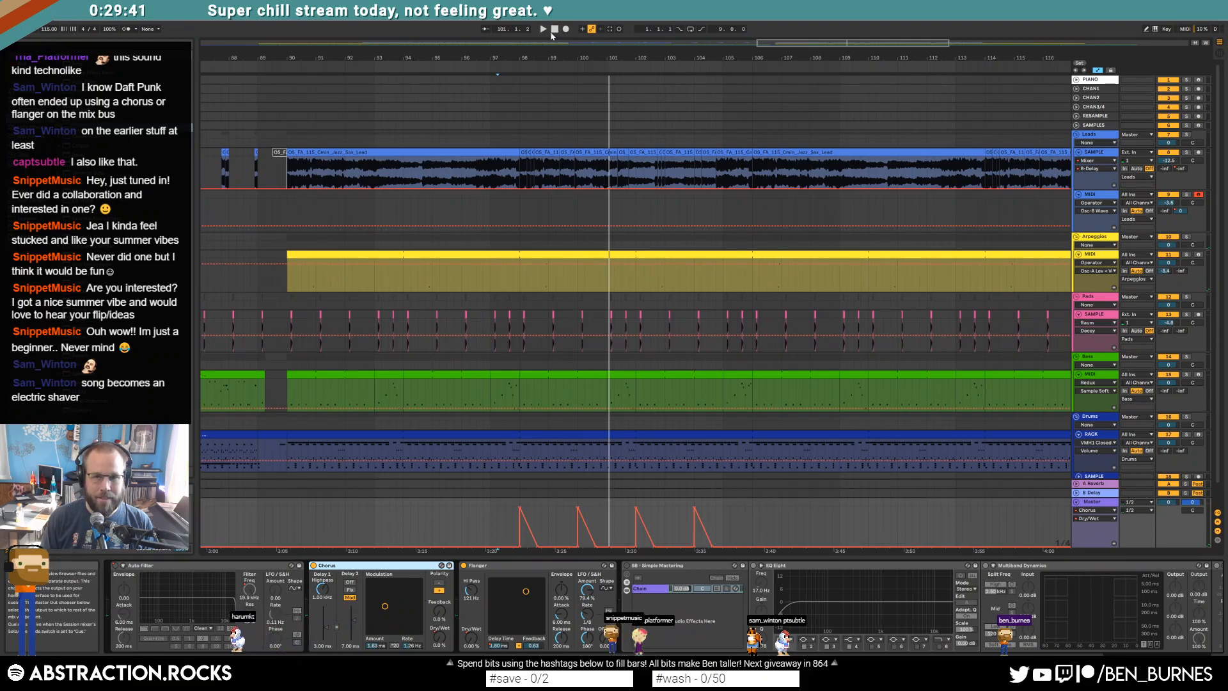
left_click(1200, 197)
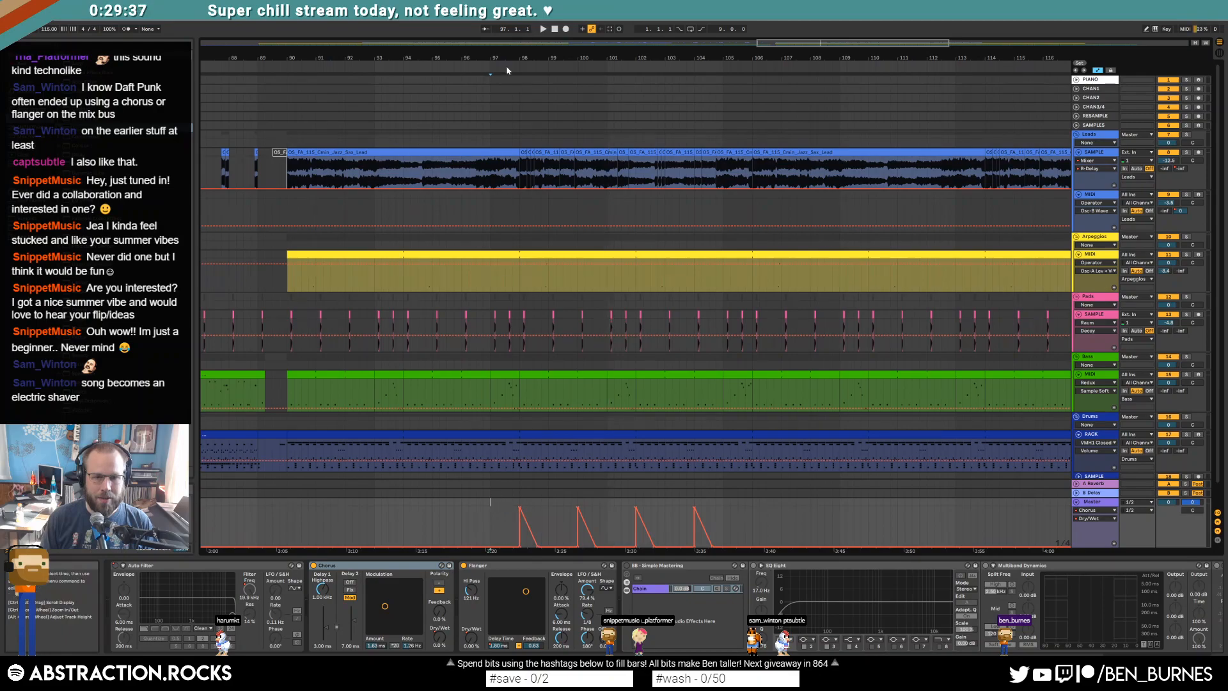
key("space")
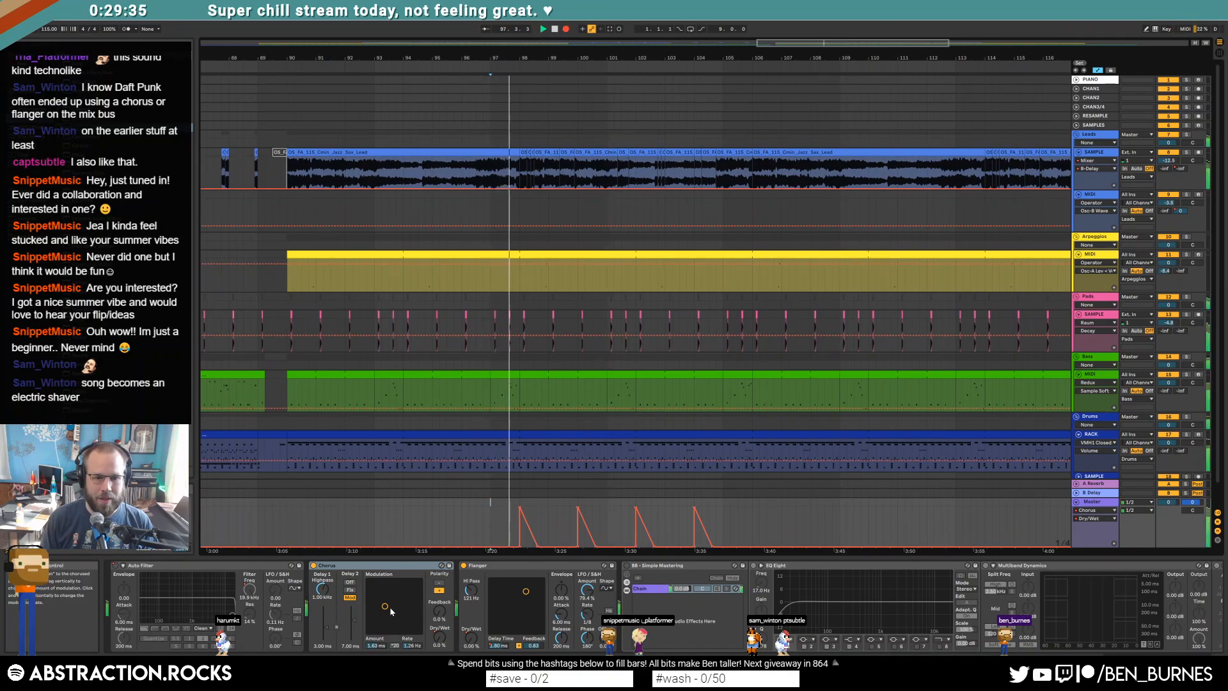
mouse_move(385, 605)
left_mouse_down()
mouse_move(404, 608)
mouse_move(391, 607)
left_mouse_up()
key("space")
Step: Raise the Chorus Feedback, play back the recorded modulation from before bar 98, and hide the automation
left_click(440, 613)
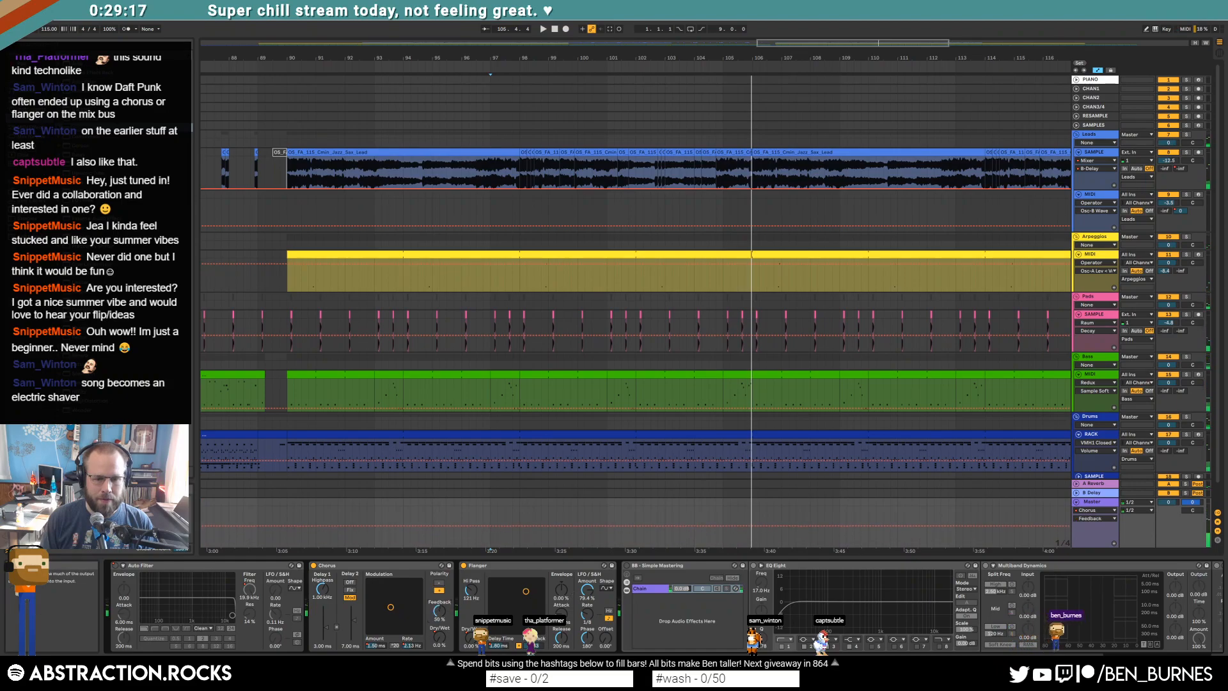
left_click(506, 518)
key("space")
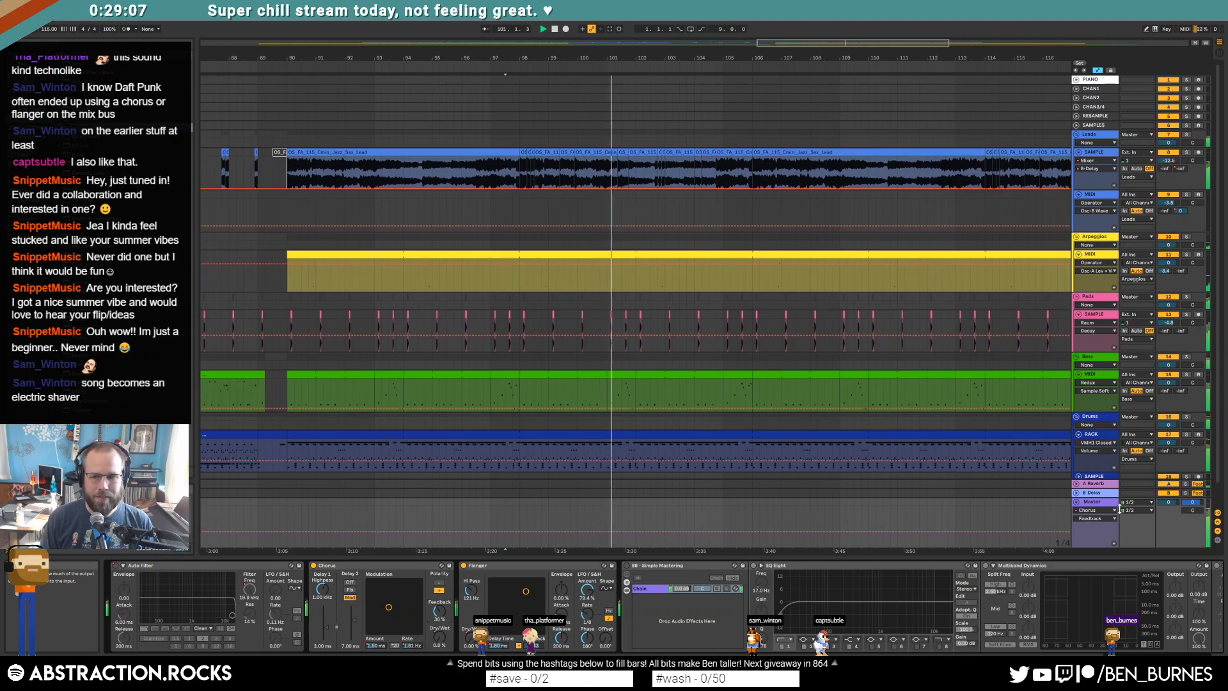
key("a")
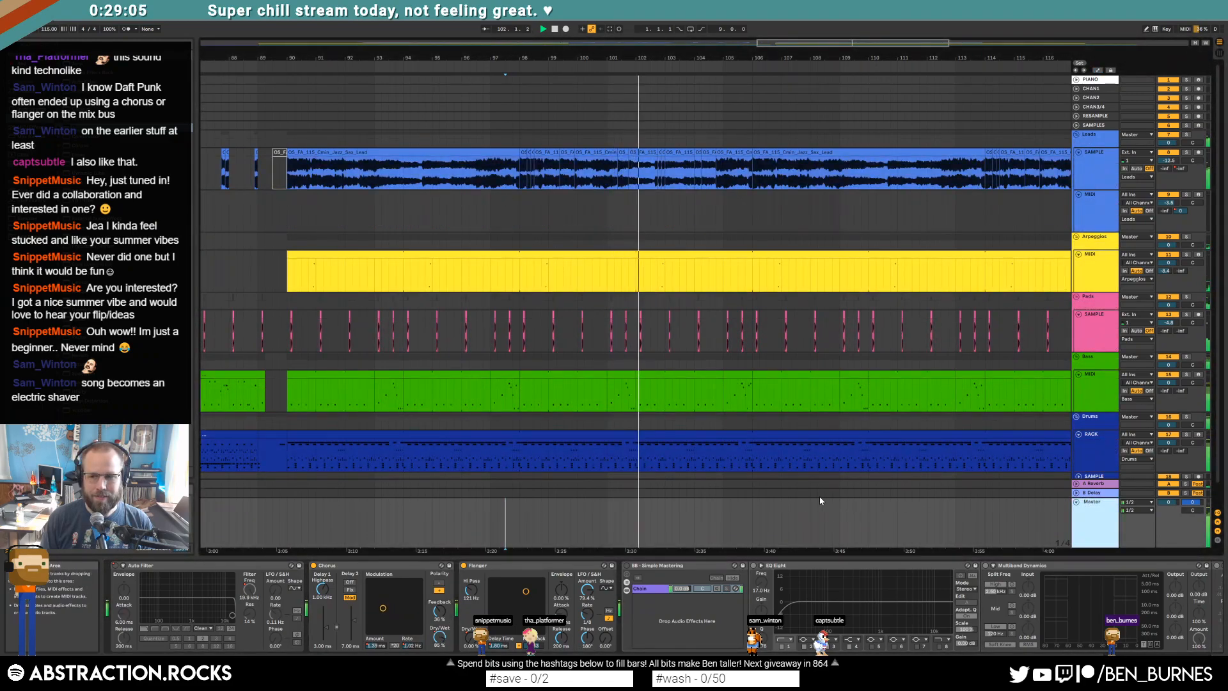
scroll(822, 496, "down", 3)
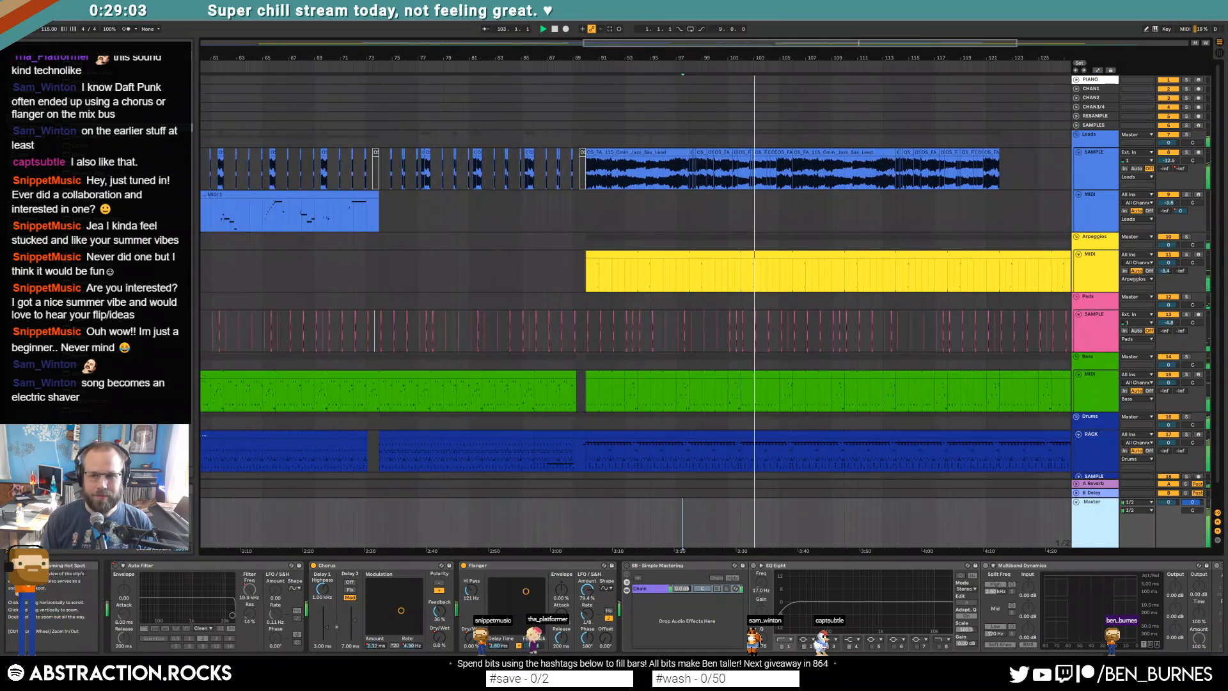
left_click_drag(766, 55, 707, 55)
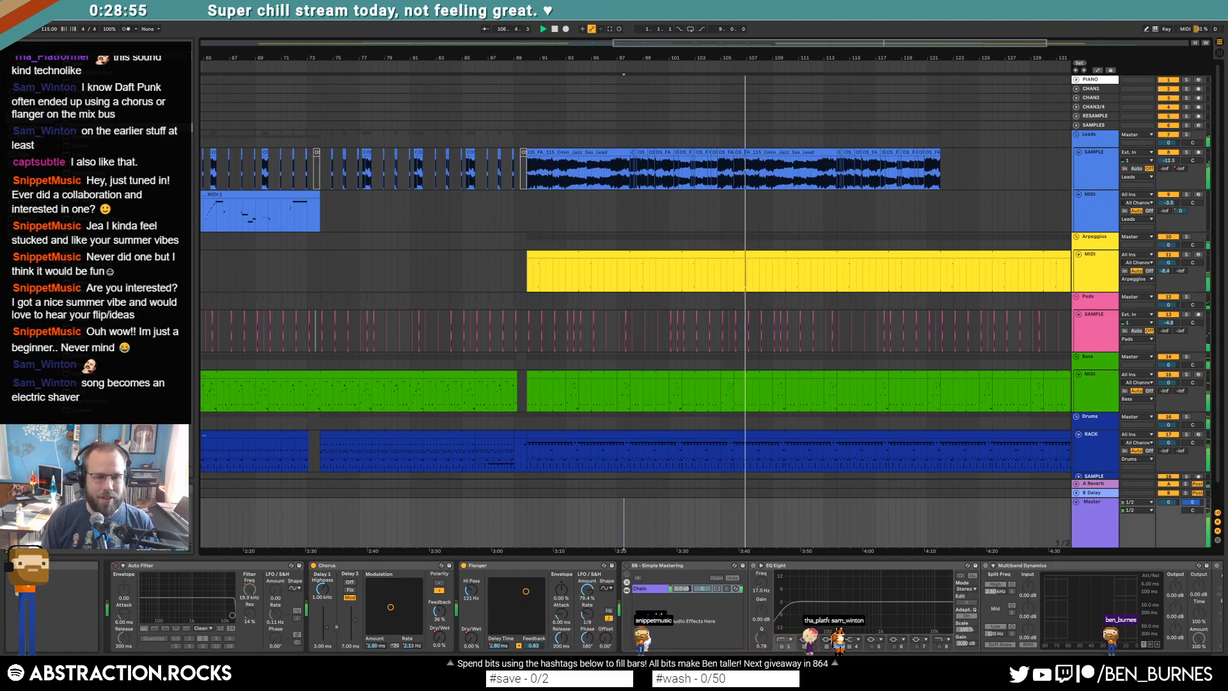
key("super")
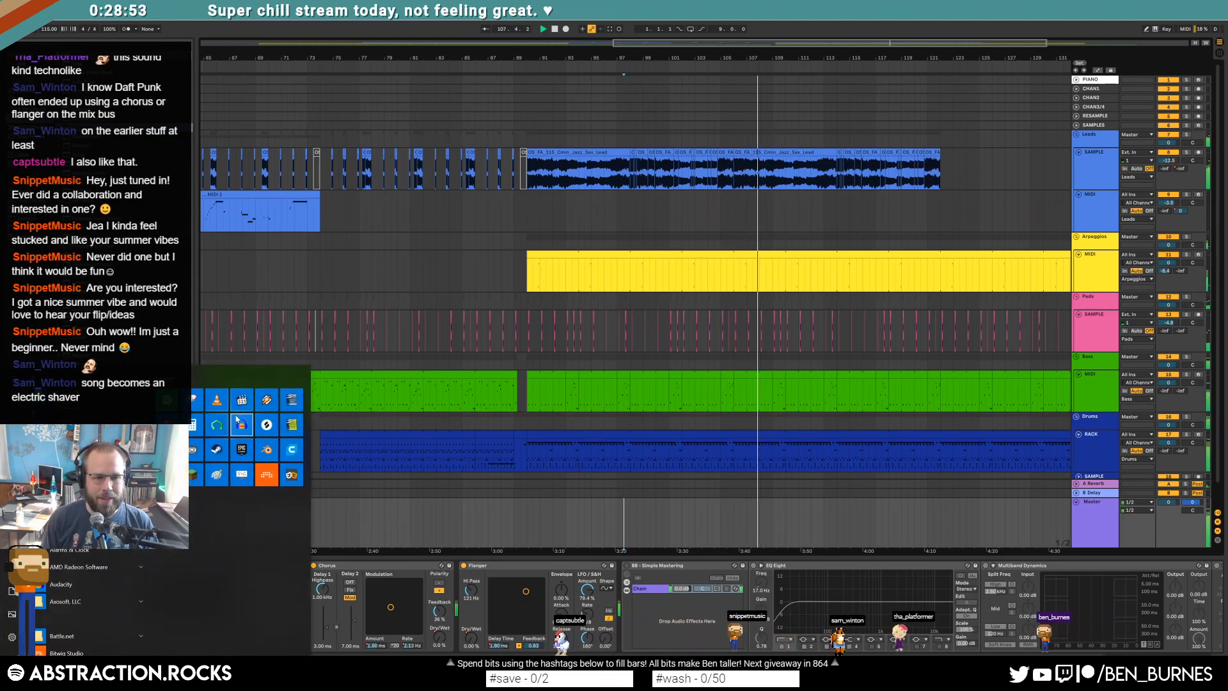
key("super")
Step: Show the Master's Chorus Dry/Wet automation and duplicate the spikes from bars 98–106 once, extending them to bar 114
left_click(578, 401)
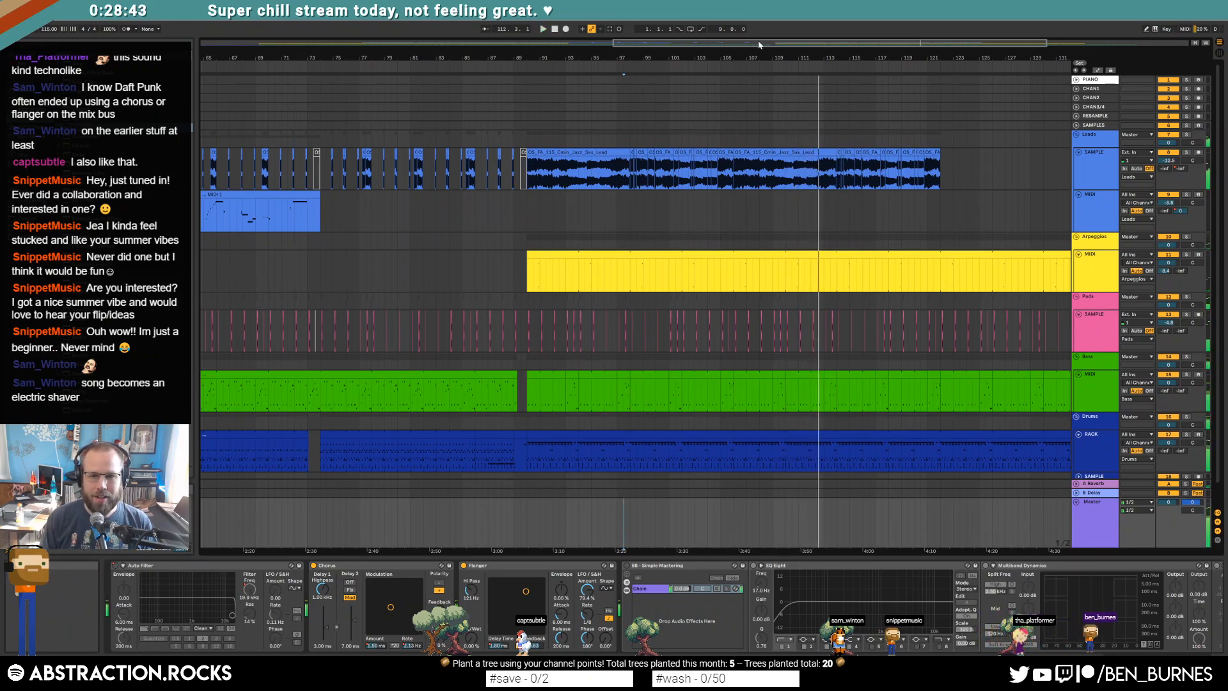
key("a")
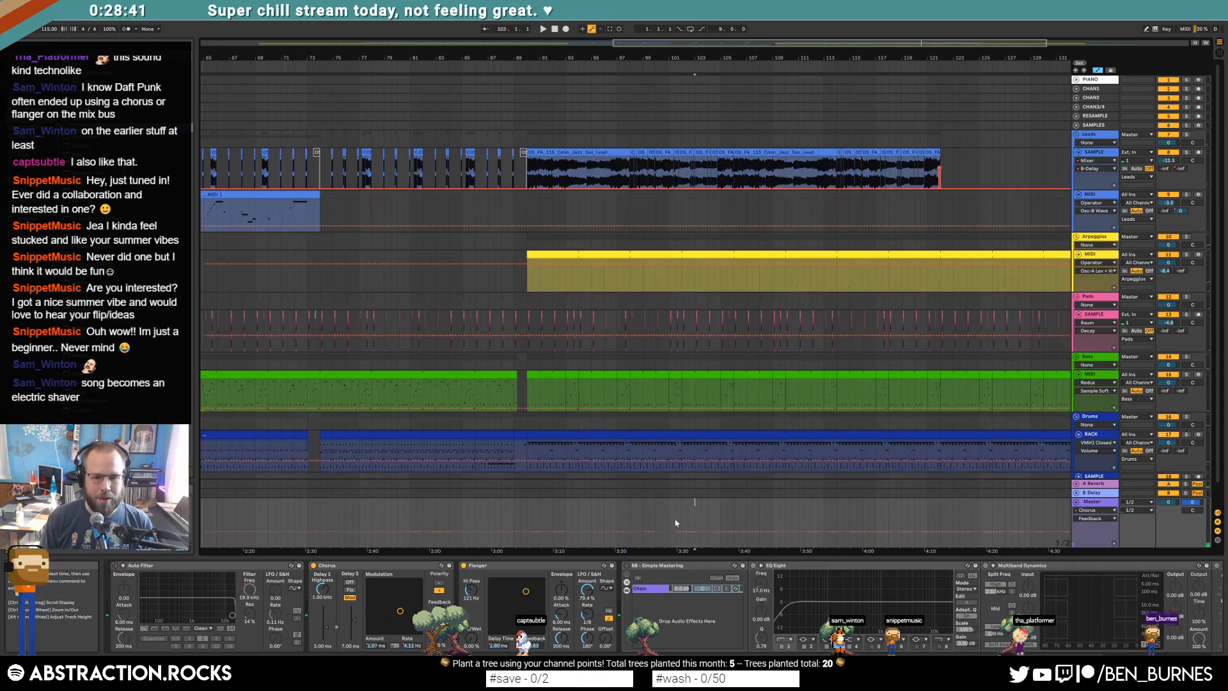
left_click(440, 642)
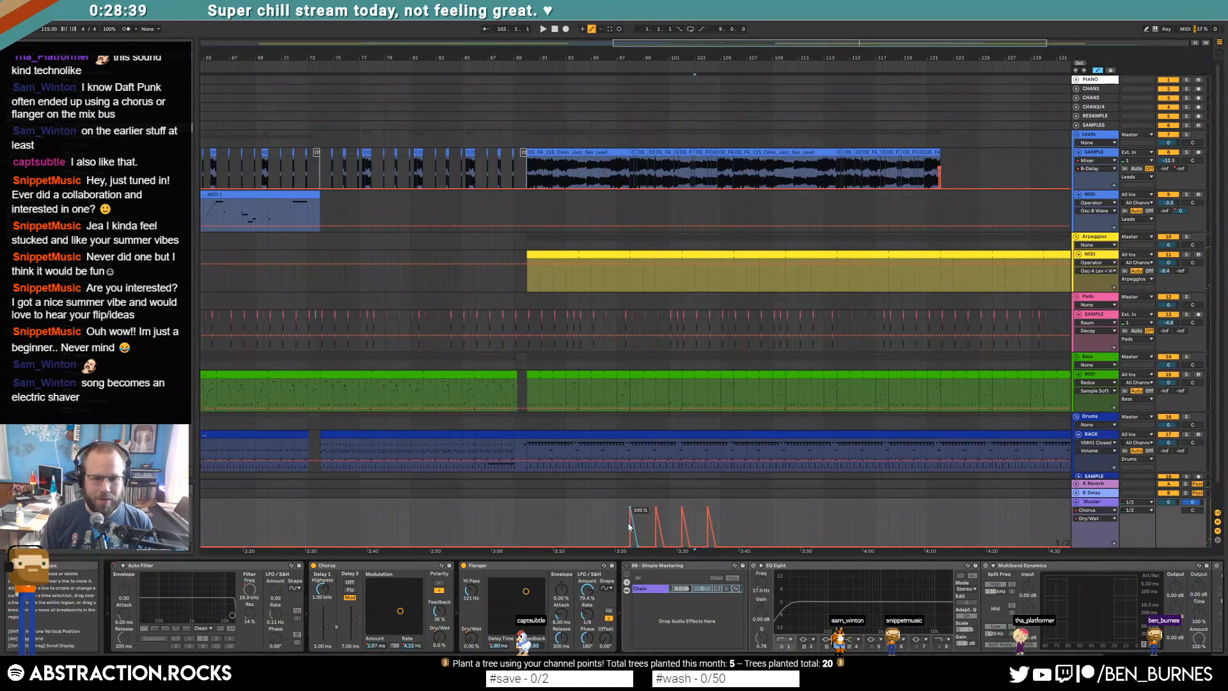
left_click_drag(627, 536, 638, 539)
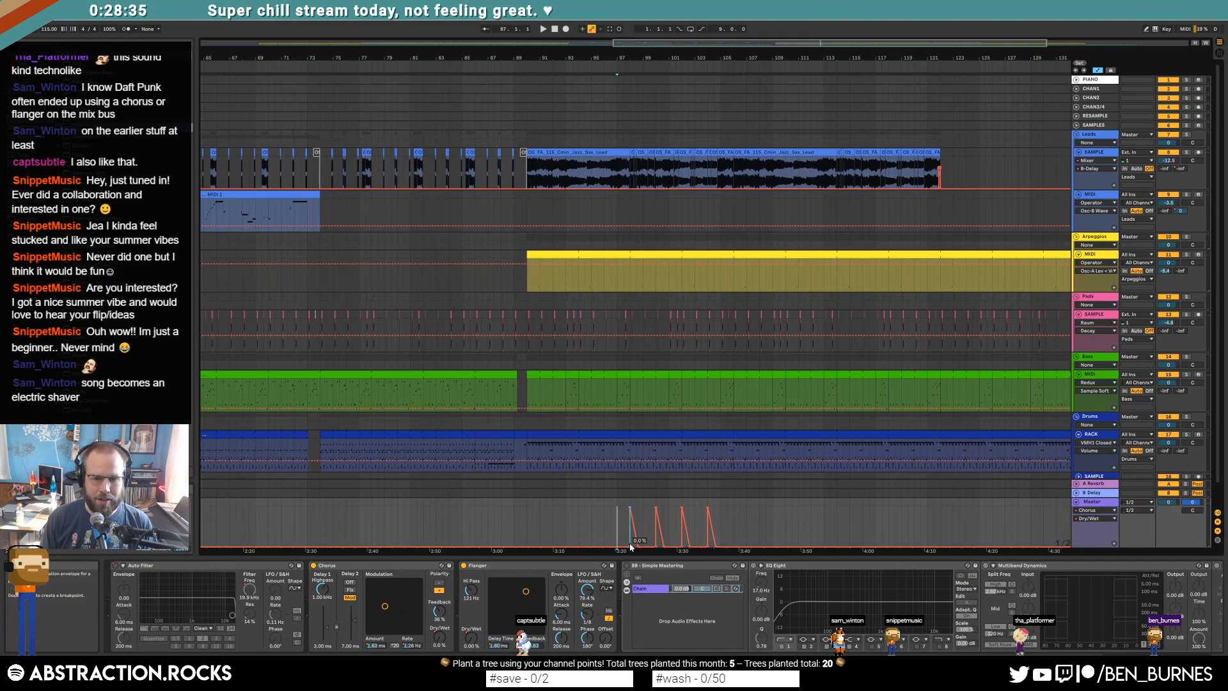
scroll(630, 547, "up", 2)
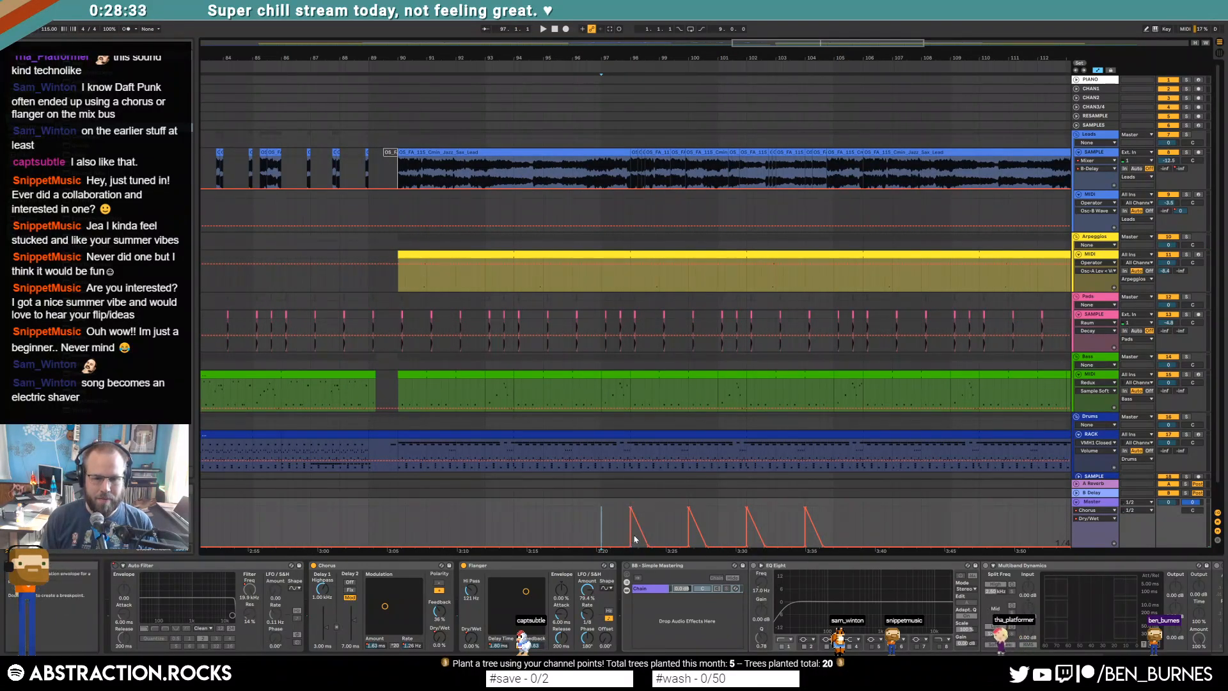
left_click_drag(664, 542, 856, 534)
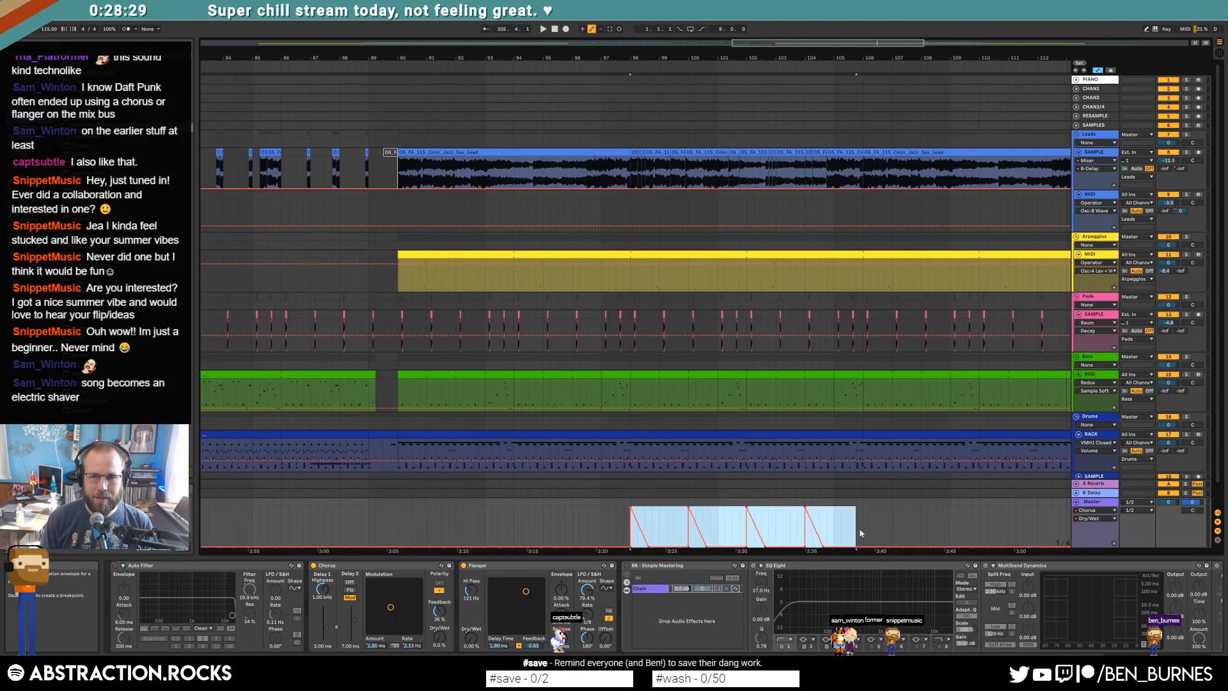
key("ctrl+d")
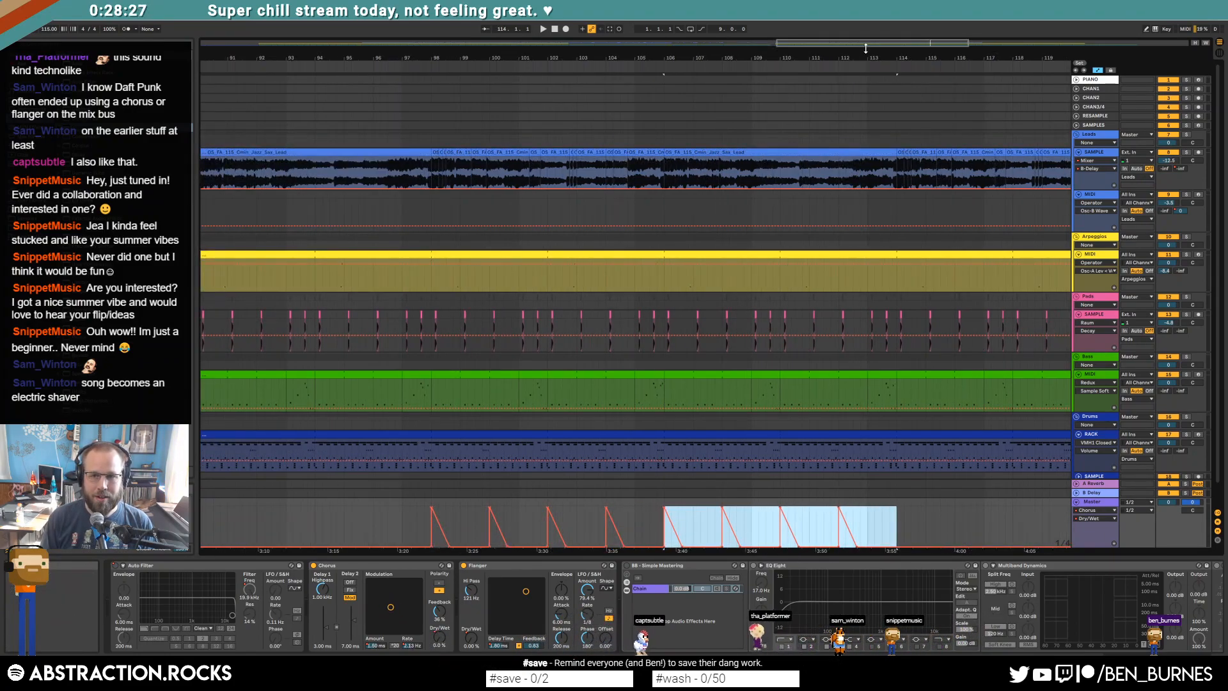
Step: Hide the automation and try recording live Flanger Delay Time and Feedback movements from about bar 105
left_click_drag(618, 58, 617, 29)
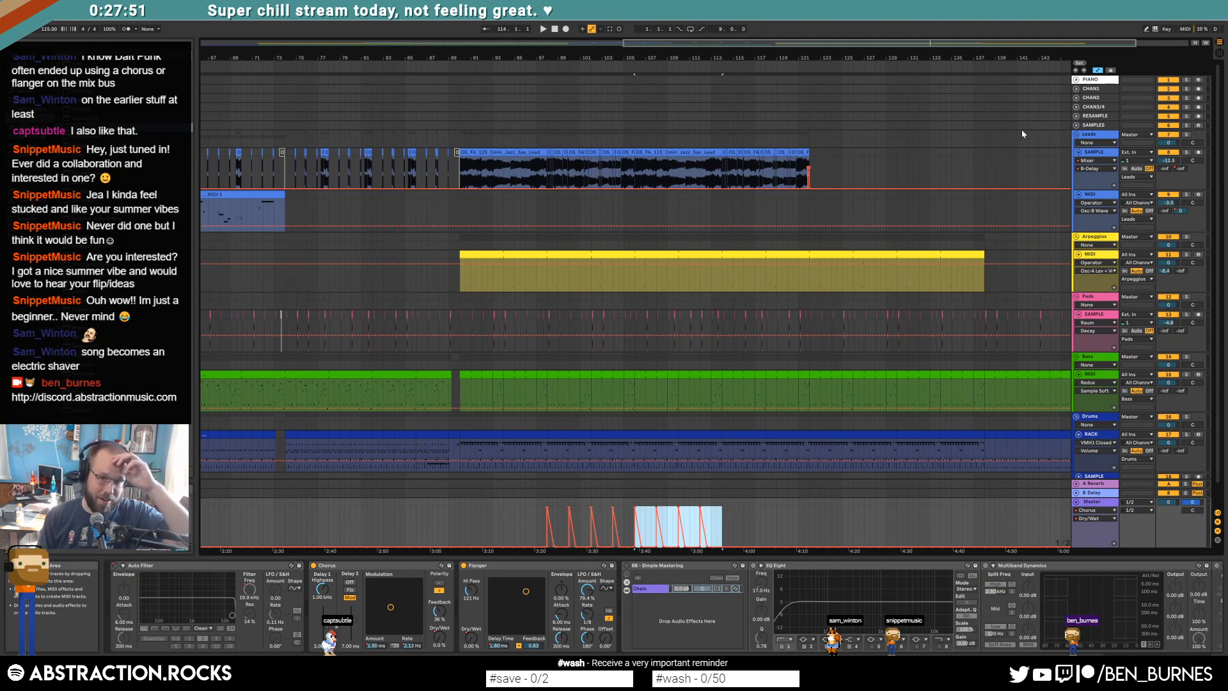
left_click(537, 521)
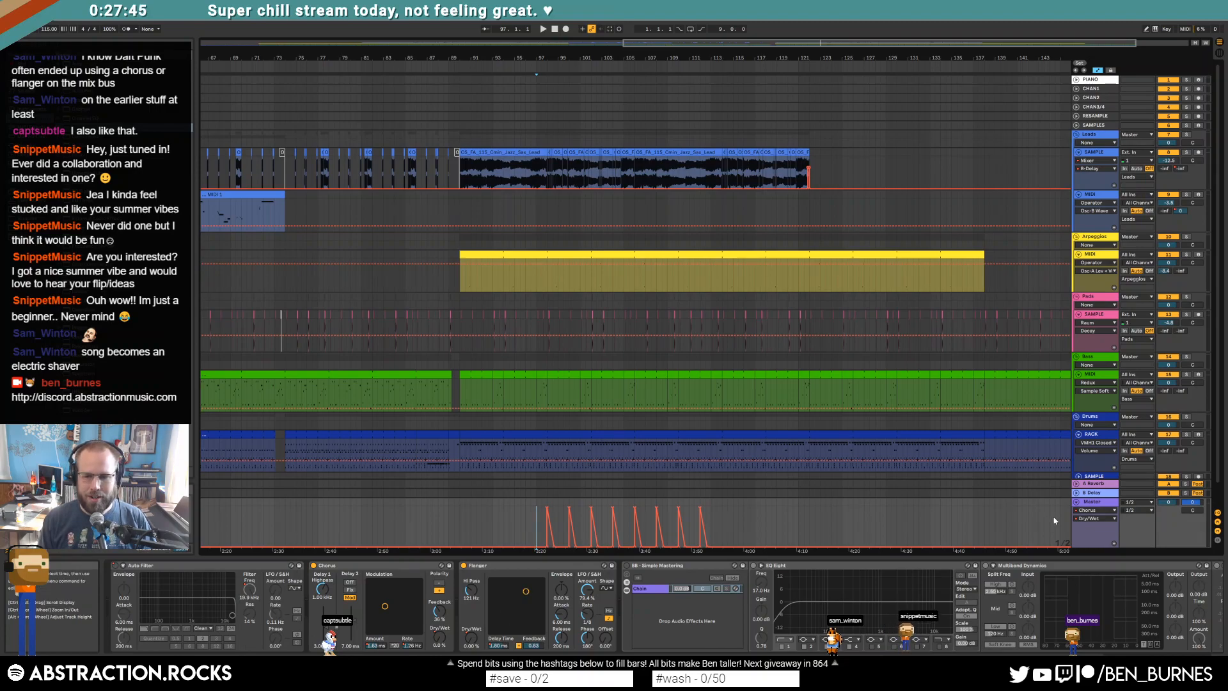
key("a")
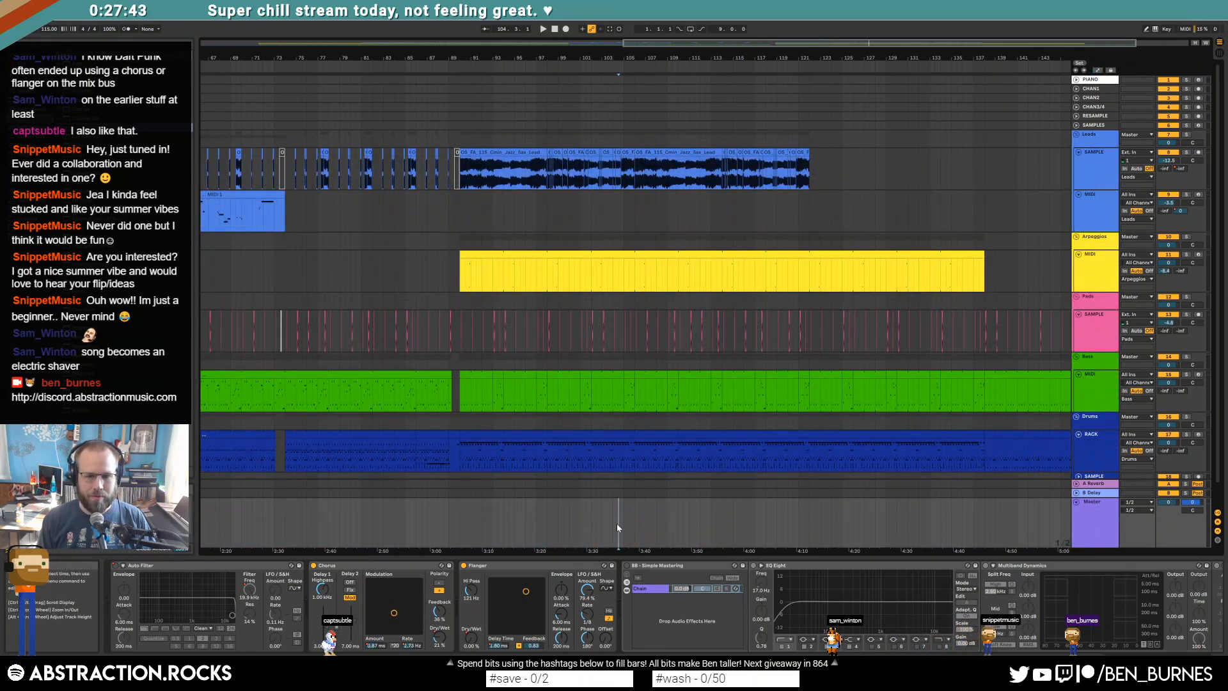
key("space")
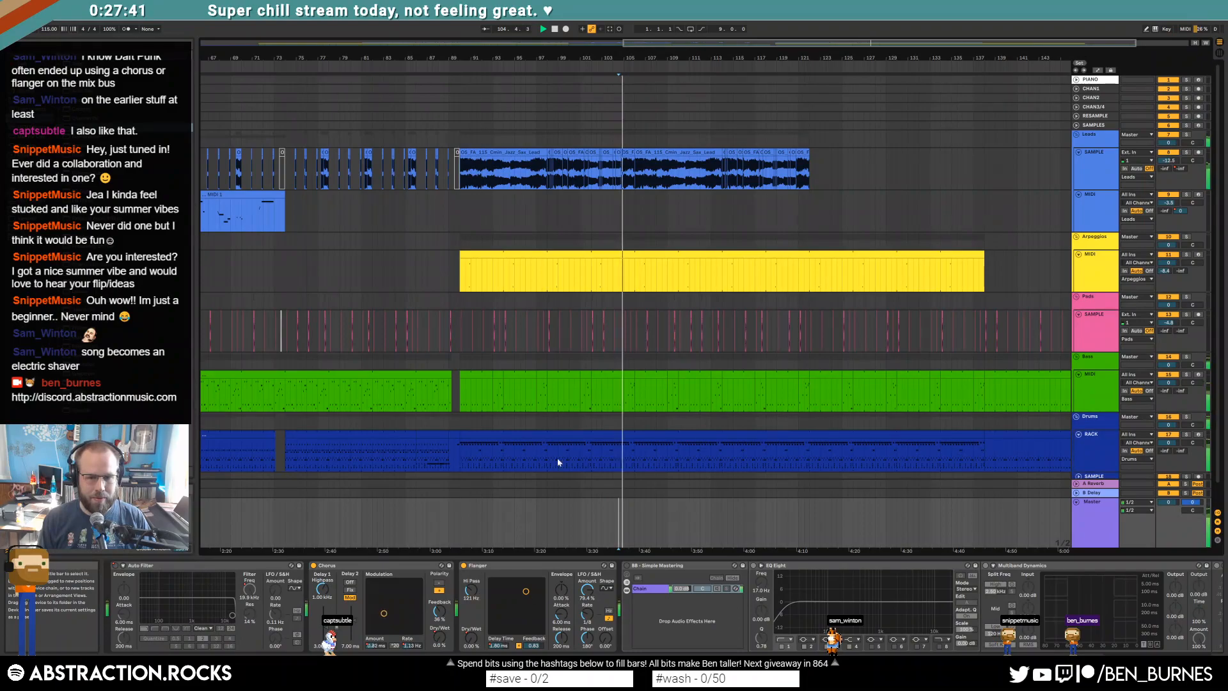
left_click(565, 29)
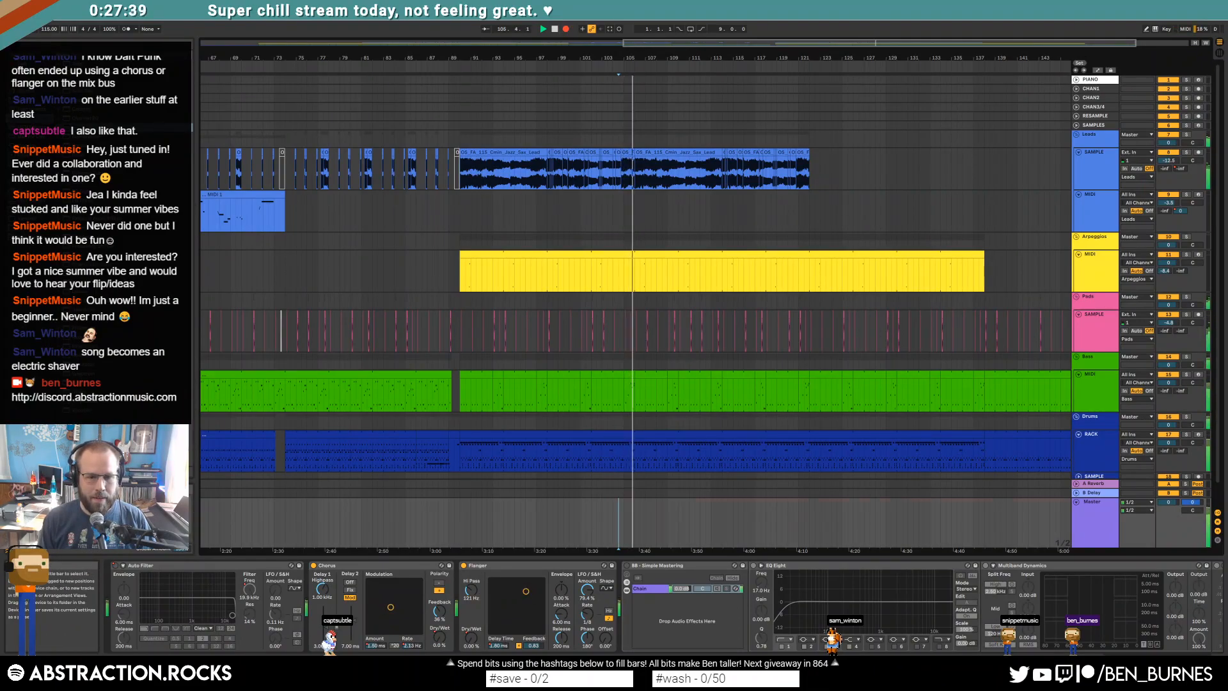
left_click_drag(525, 591, 516, 608)
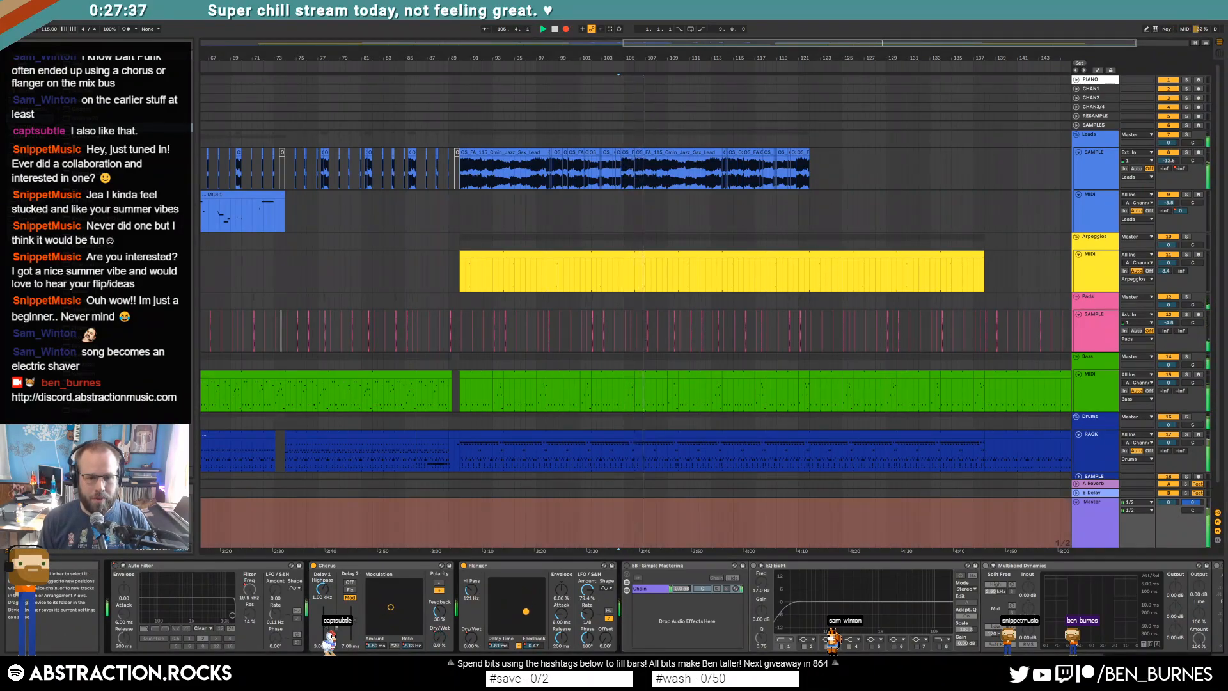
key("space")
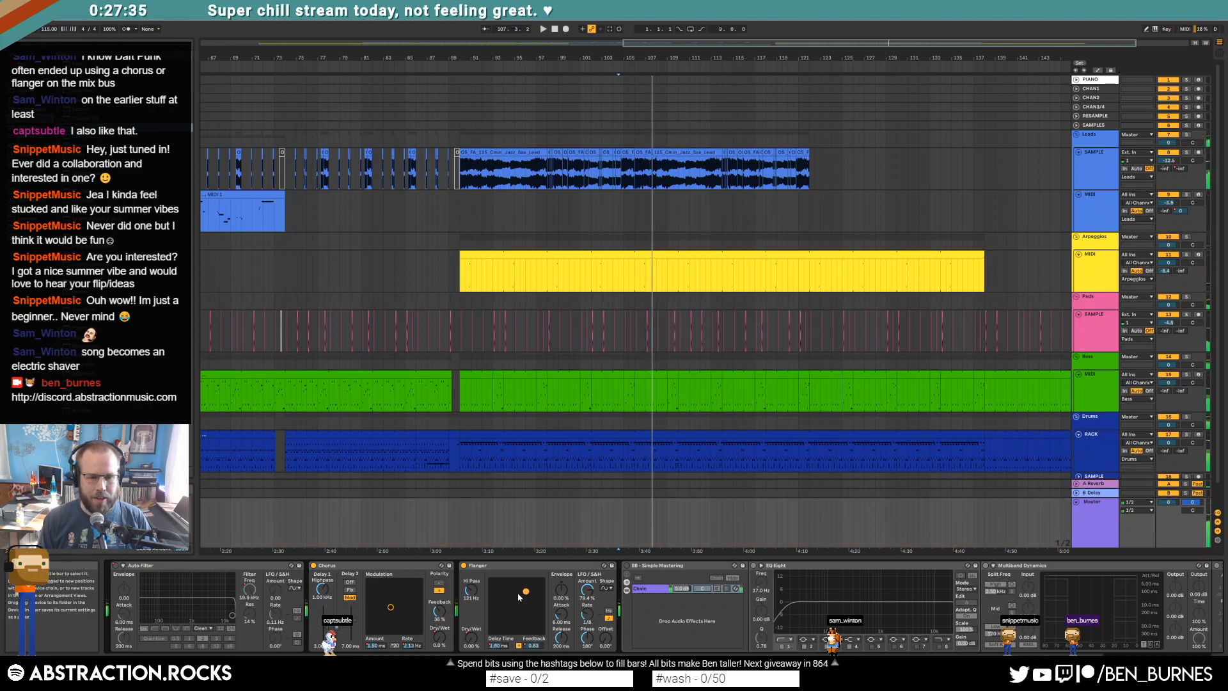
Step: Examine the Master's Flanger Feedback and Delay Time automation around bars 105–108
scroll(662, 529, "up", 4)
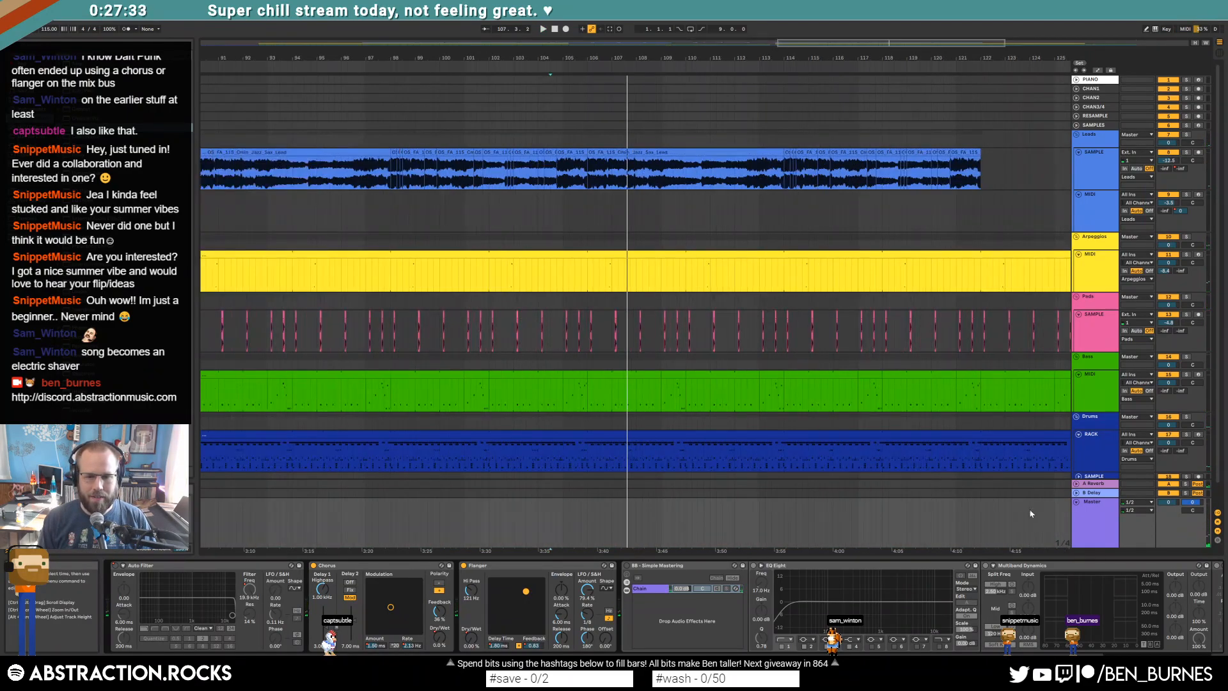
key("a")
left_click_drag(571, 529, 654, 528)
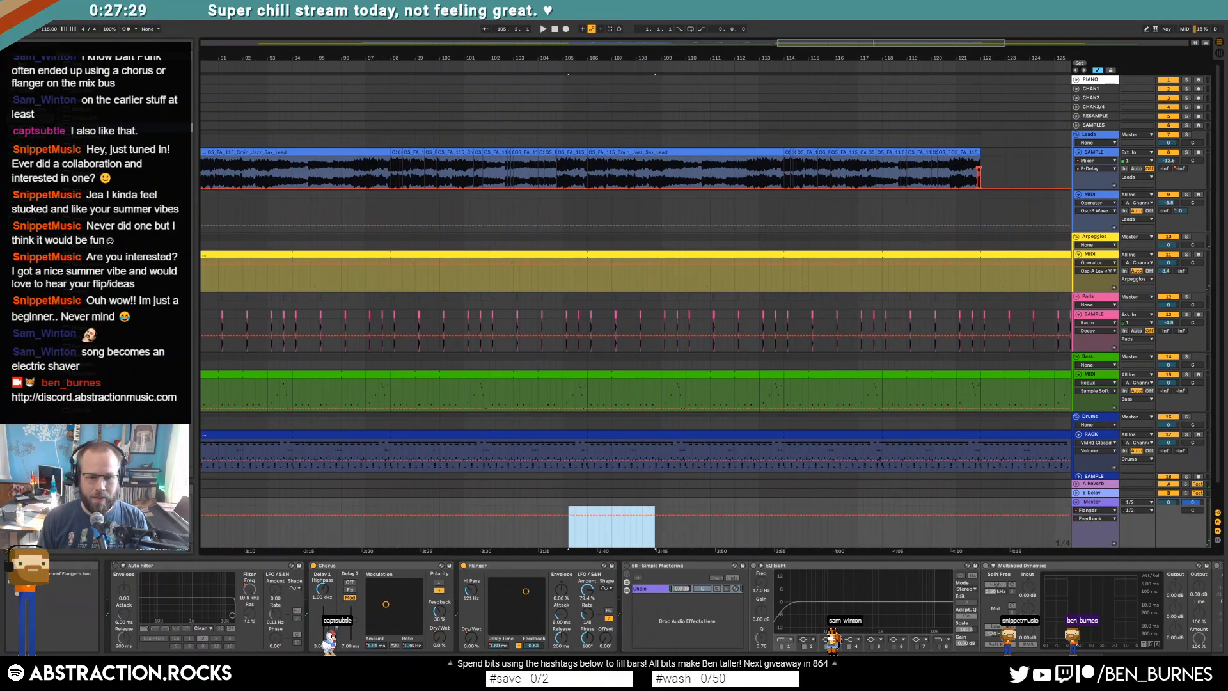
left_click(551, 541)
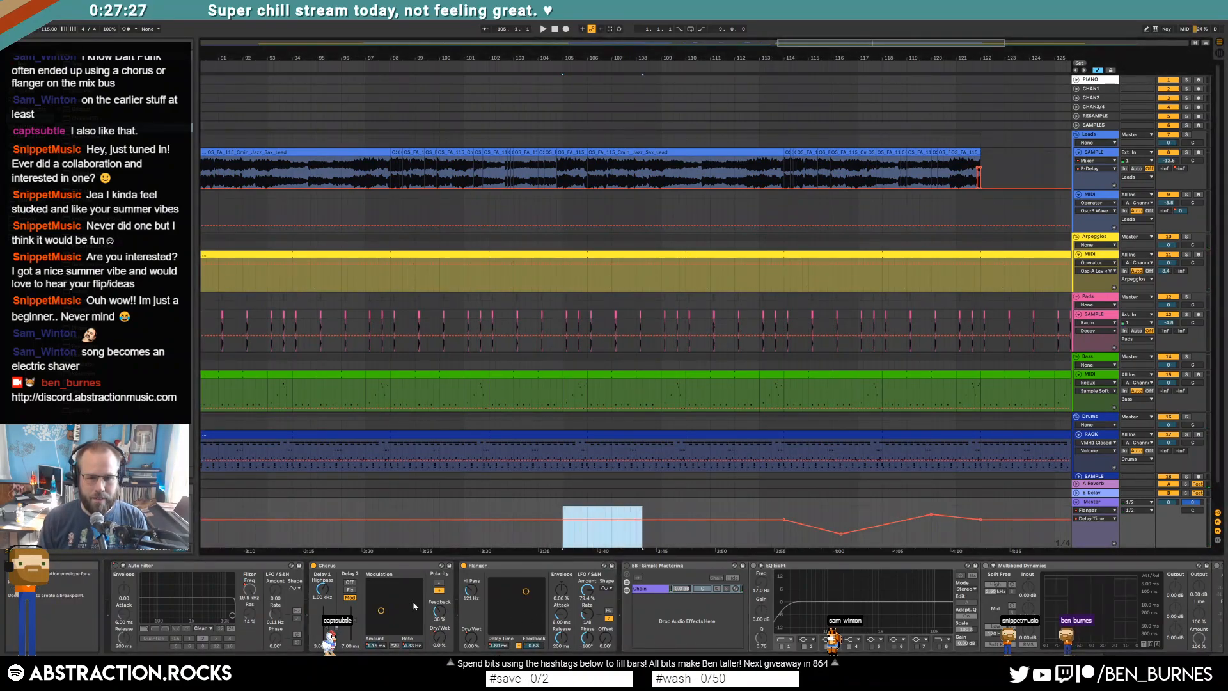
Step: Record live Chorus modulation Amount and Rate movements on the Master from about bar 103 to about bar 114
left_click(527, 537)
key("space")
left_click(566, 29)
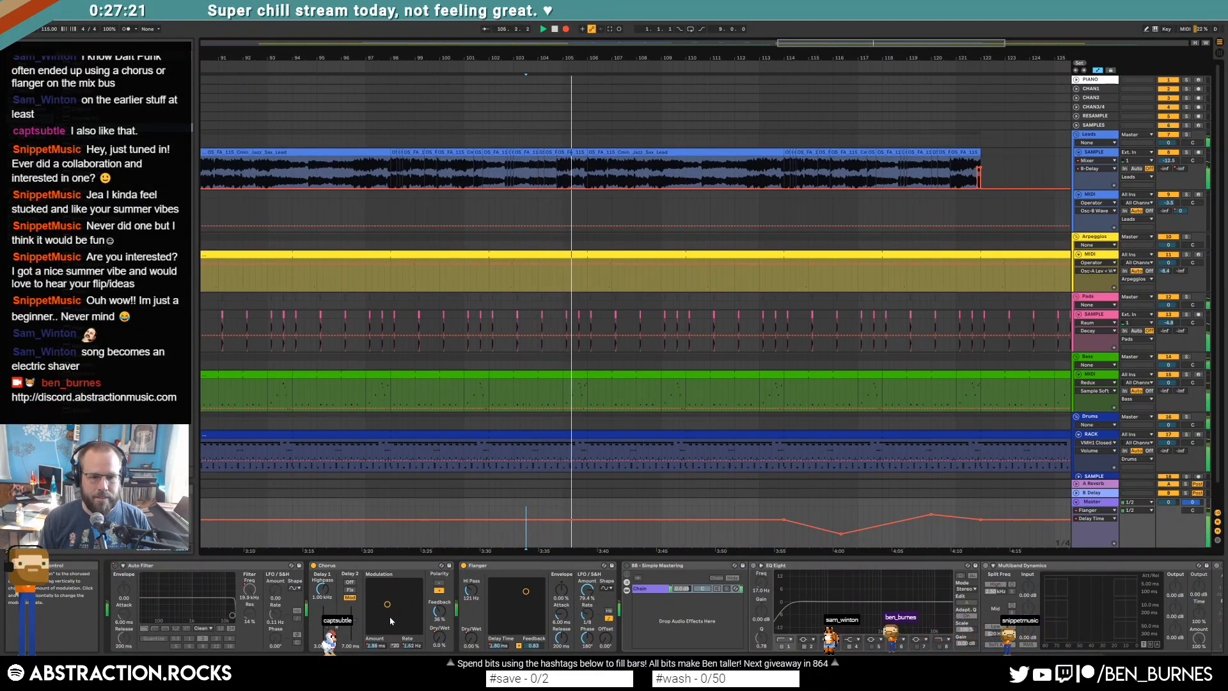
mouse_move(392, 609)
left_mouse_down()
mouse_move(410, 615)
mouse_move(381, 618)
mouse_move(398, 590)
mouse_move(405, 613)
left_mouse_up()
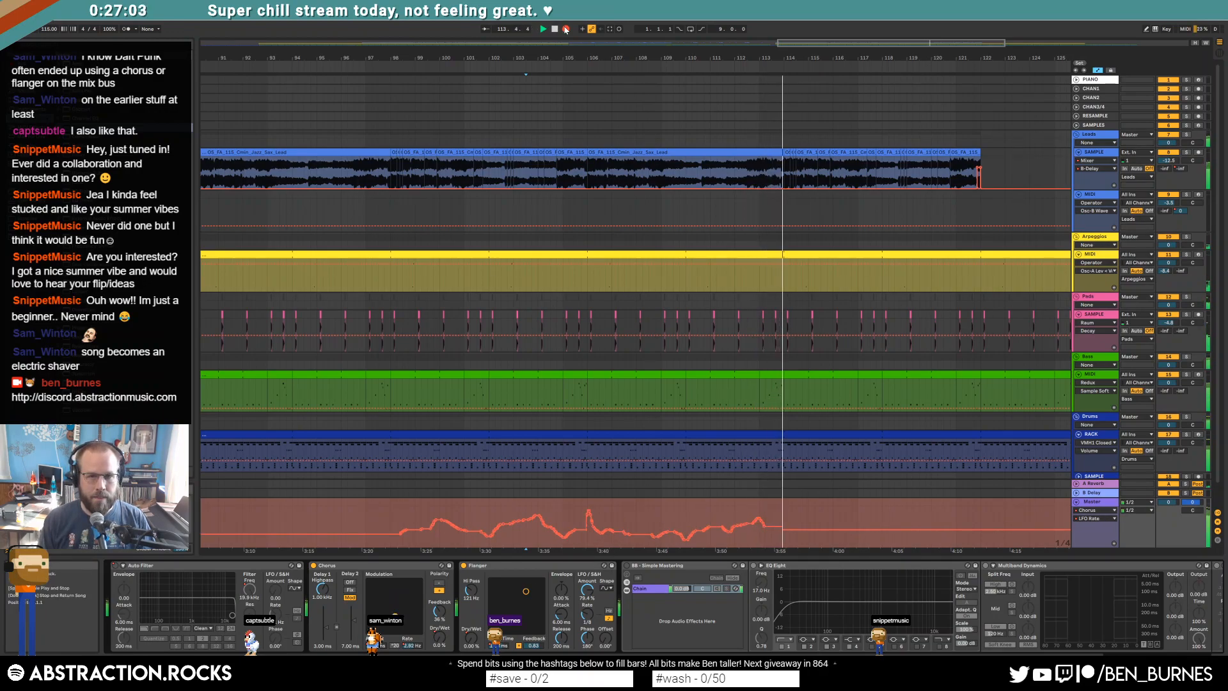
key("F9")
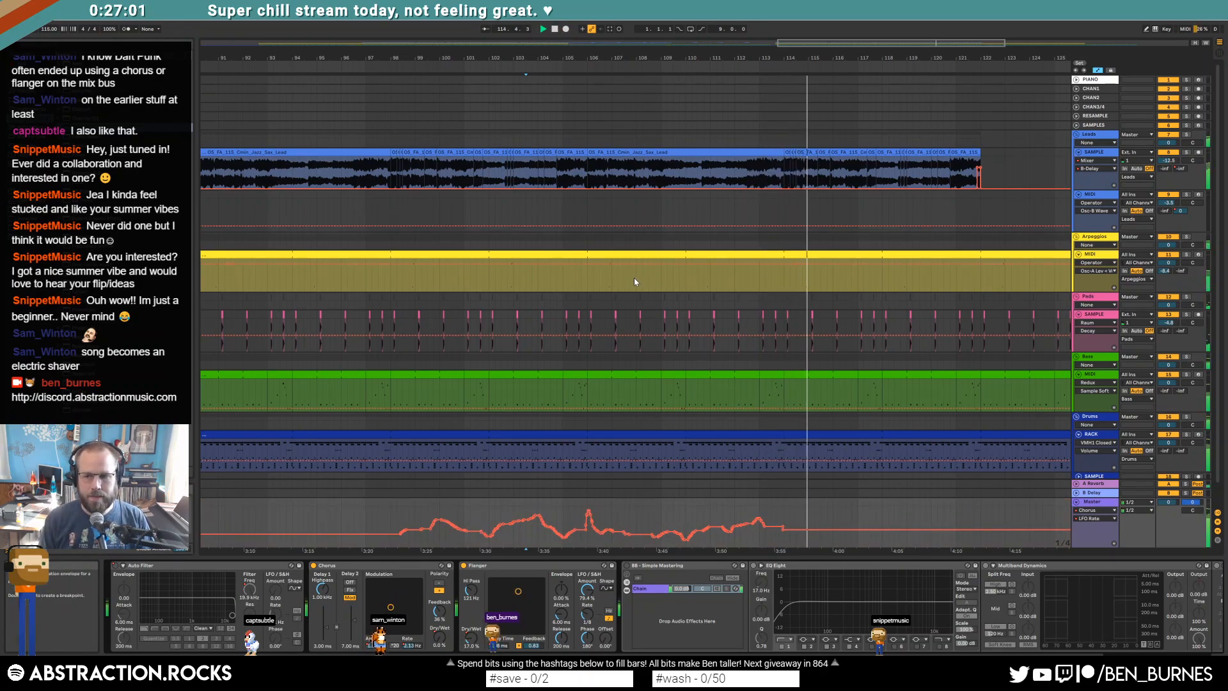
Step: Hide the automation, duplicate the Master's Auto Filter, and switch the copy to a high-pass filter
left_click_drag(903, 43, 903, 42)
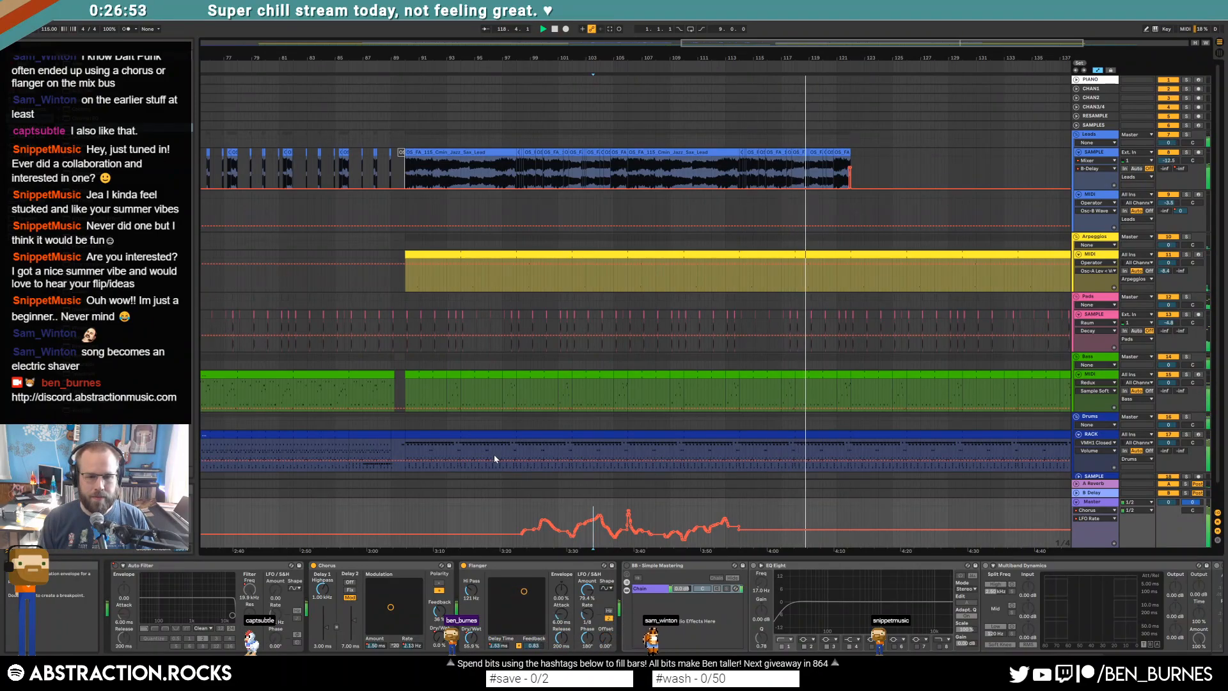
key("a")
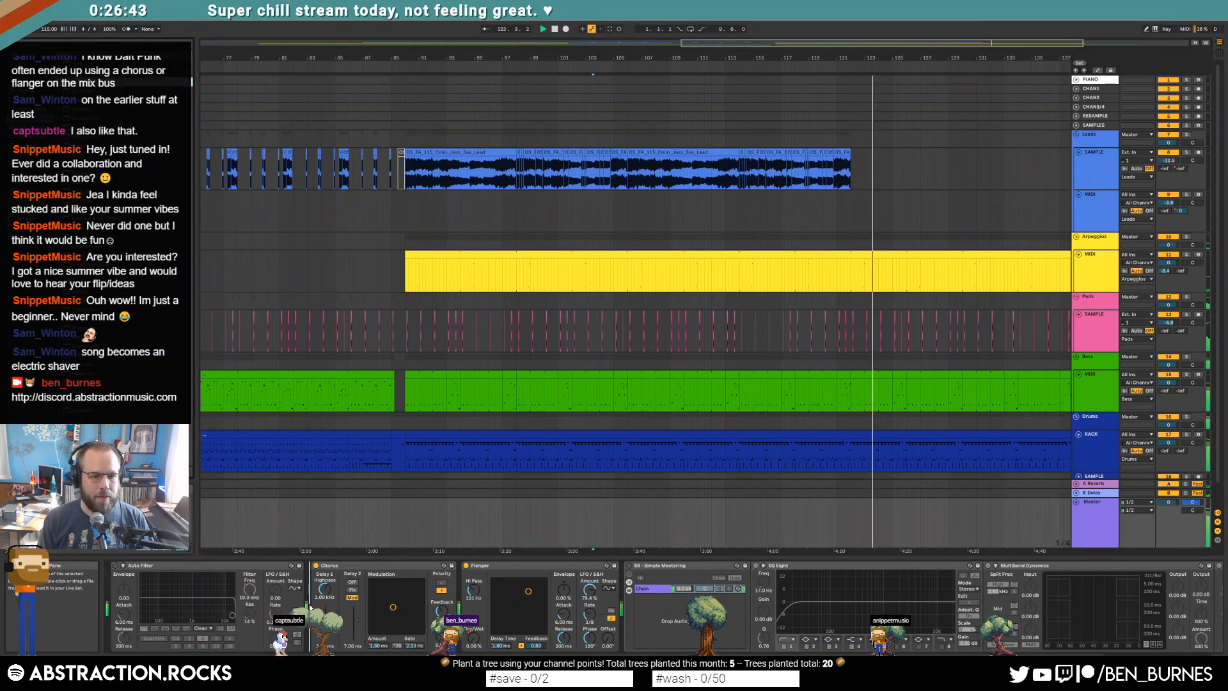
key("ctrl+d")
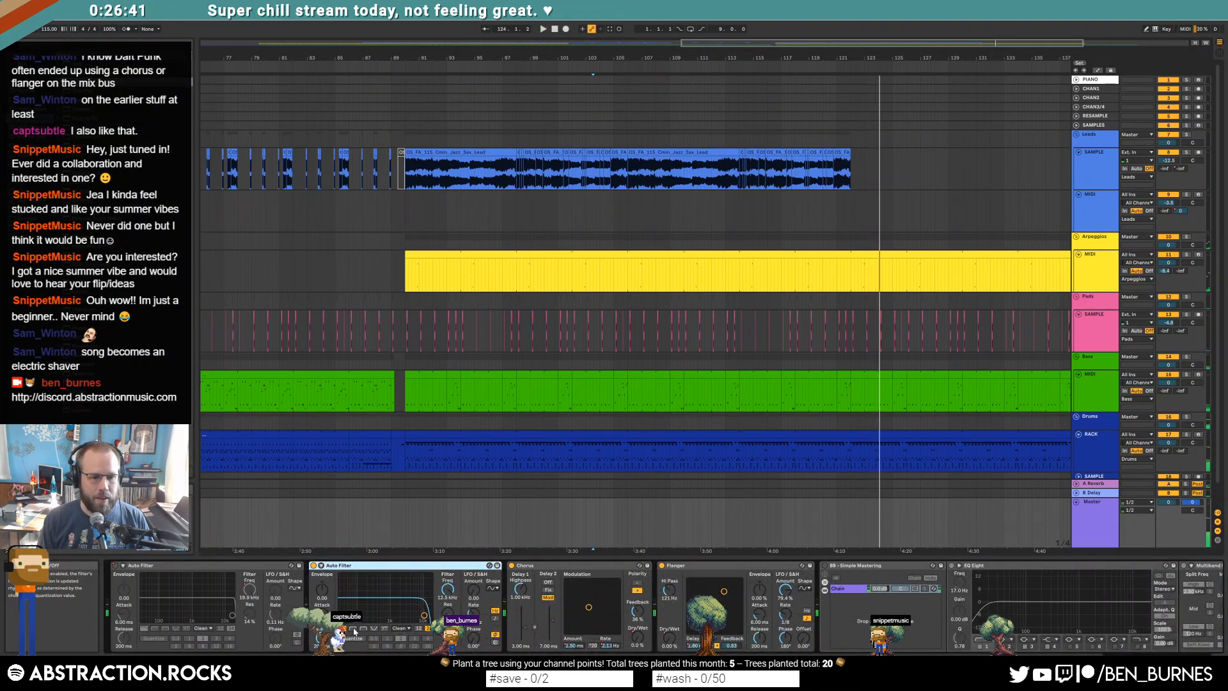
left_click(354, 629)
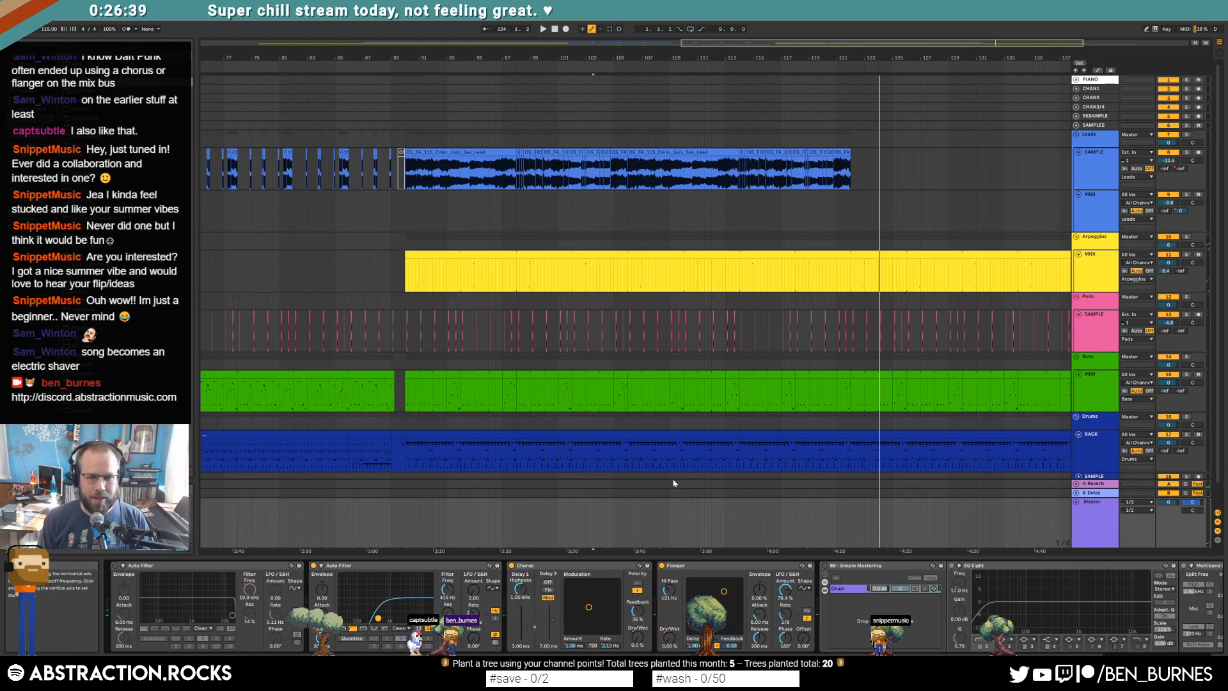
Step: Audition the high-pass Auto Filter on the Master from about bar 98 and again from just before bar 106
left_click(505, 515)
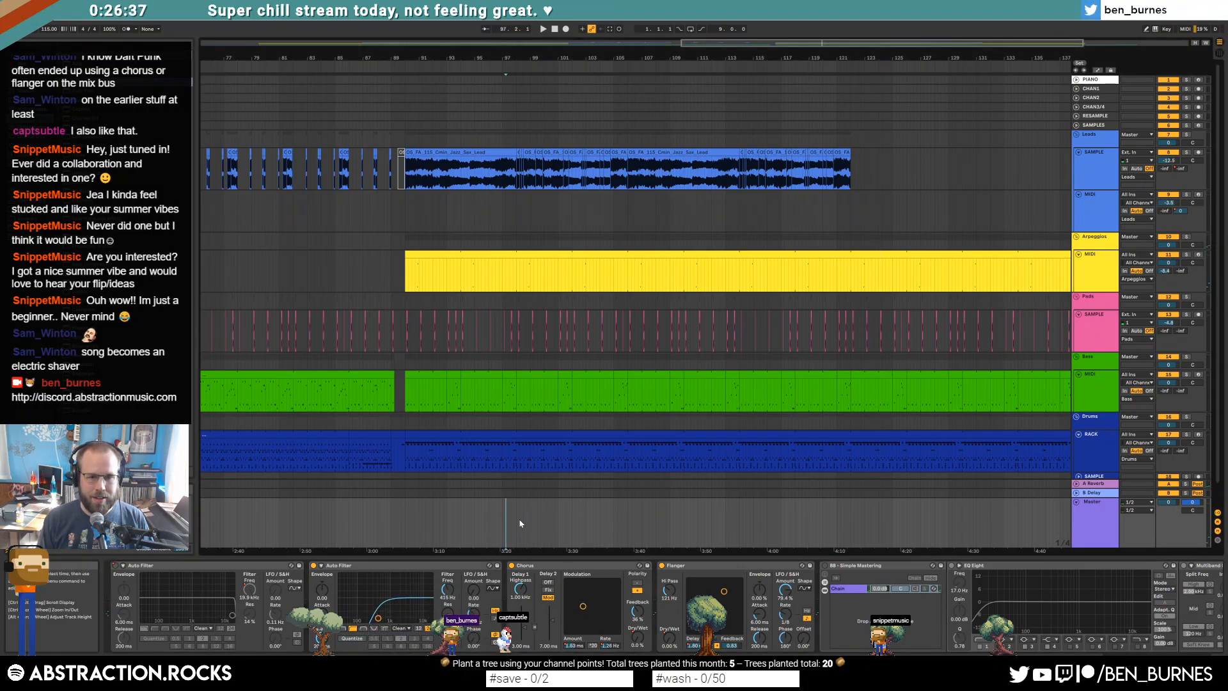
key("space")
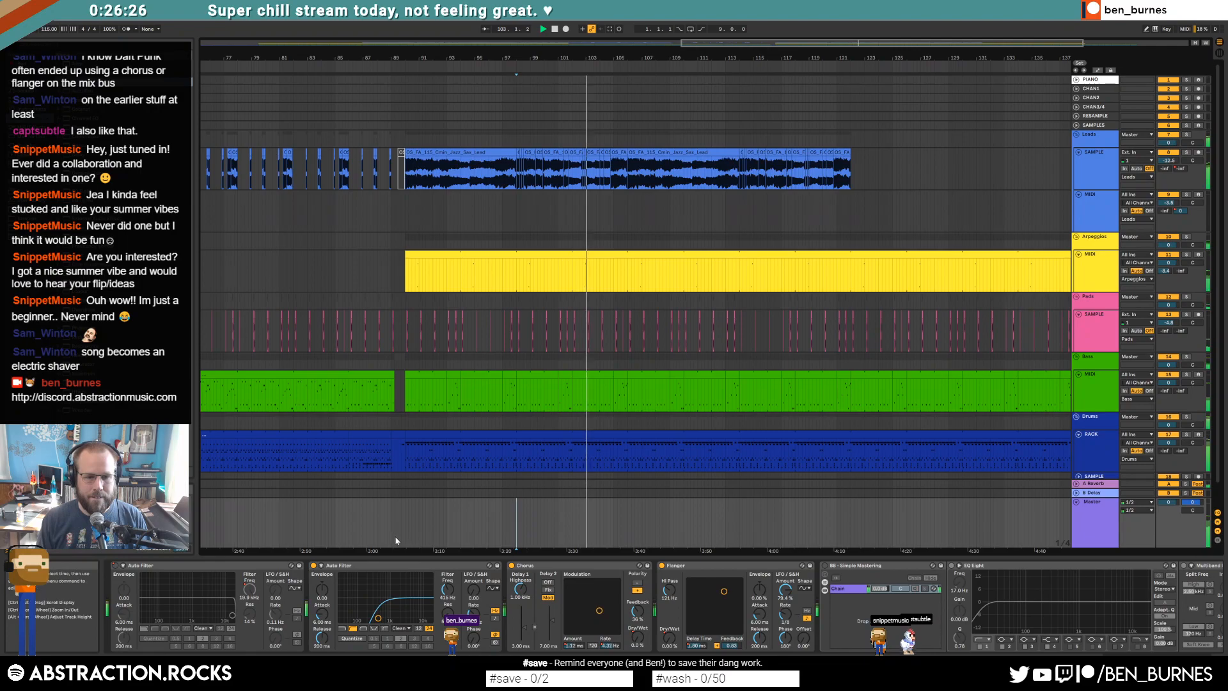
left_click(624, 523)
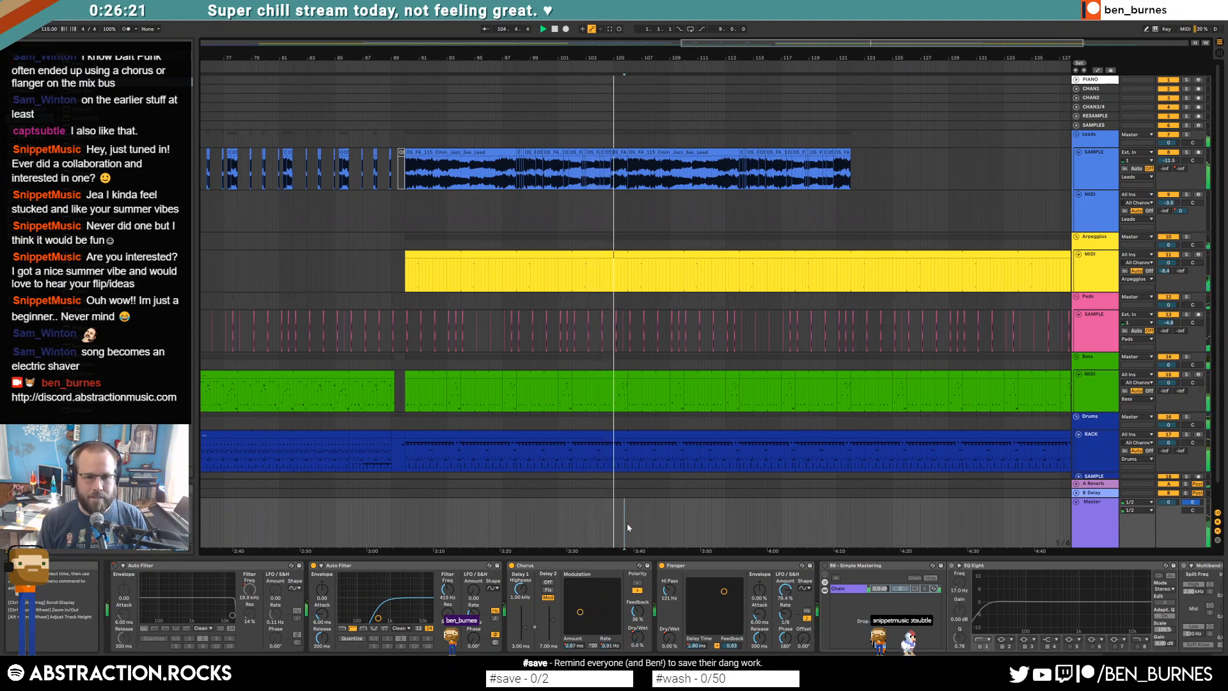
left_click(313, 567)
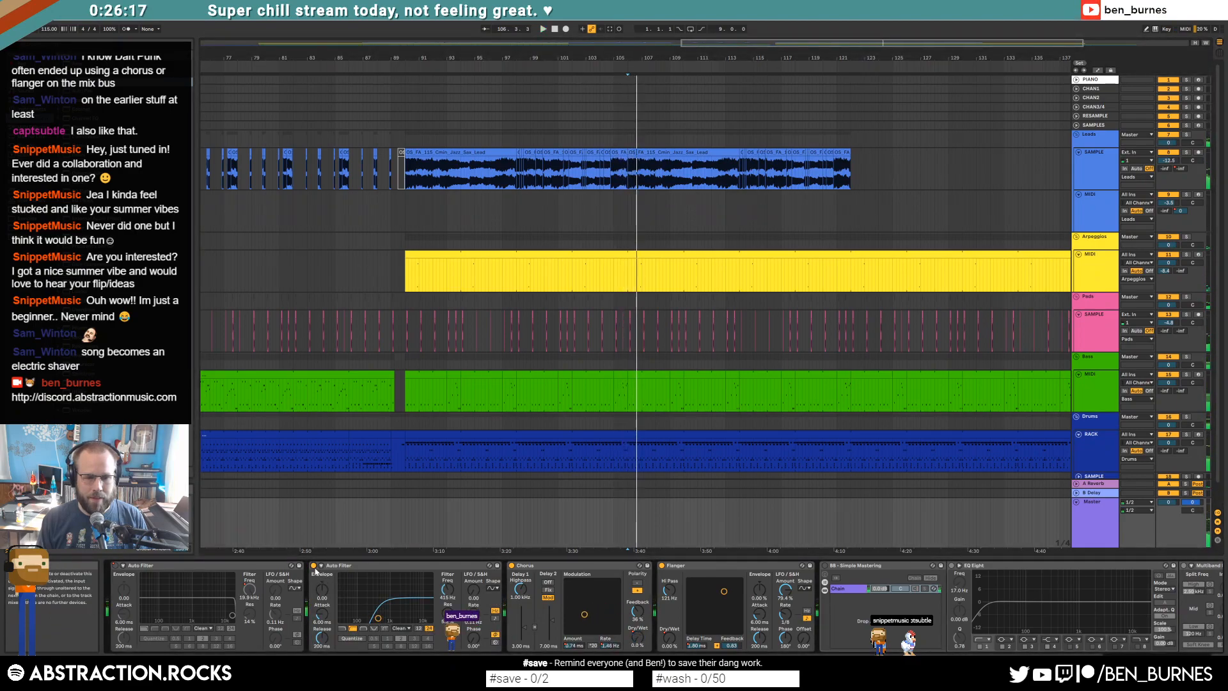
Step: Set the high-pass Auto Filter's frequency to 26 Hz and draw Master automation that ramps the frequency up around bar 106
left_click_drag(445, 590, 446, 640)
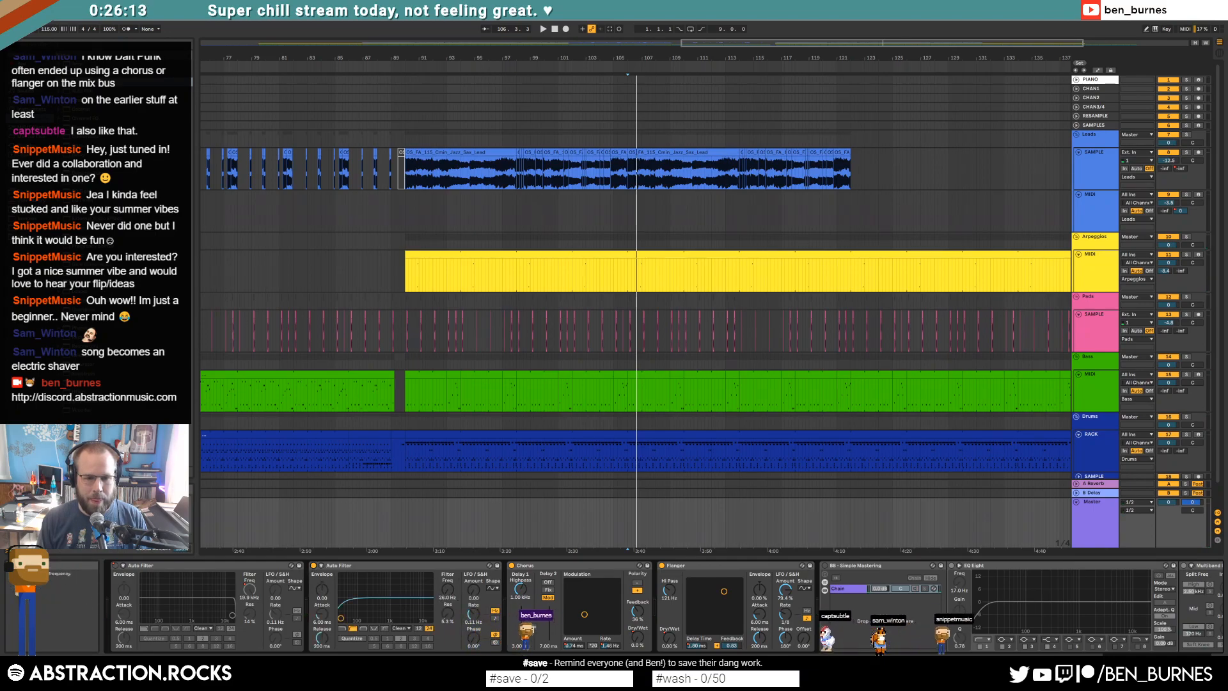
key("a")
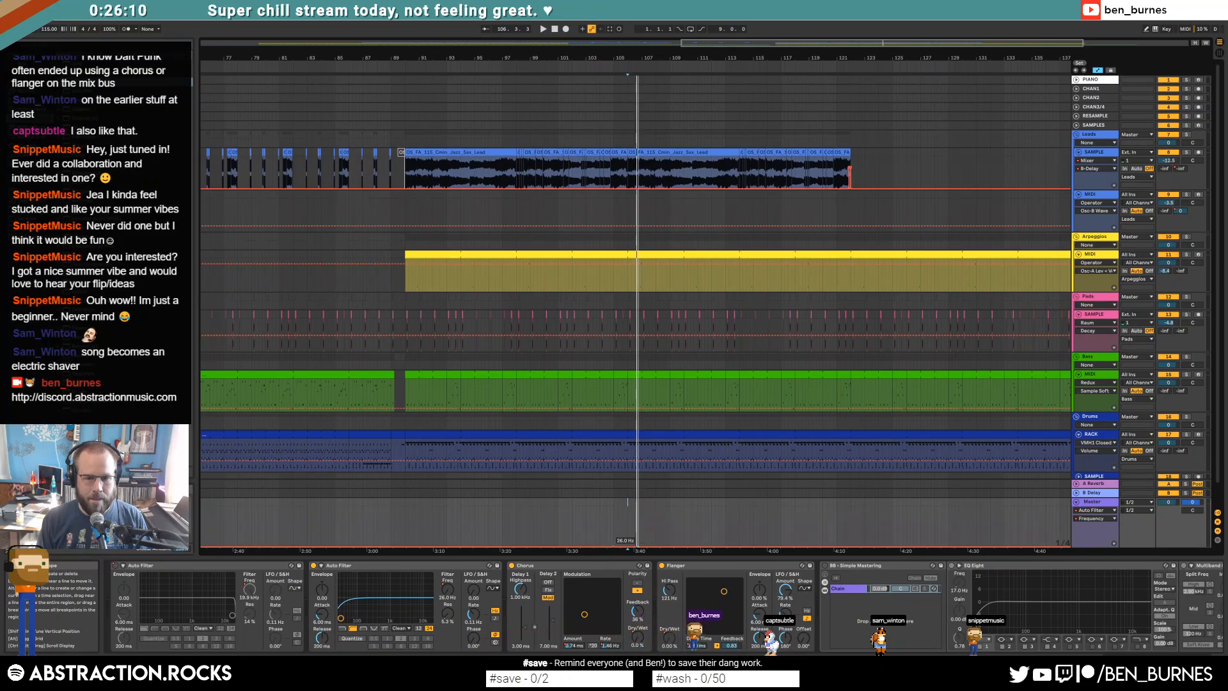
left_click_drag(640, 544, 639, 529)
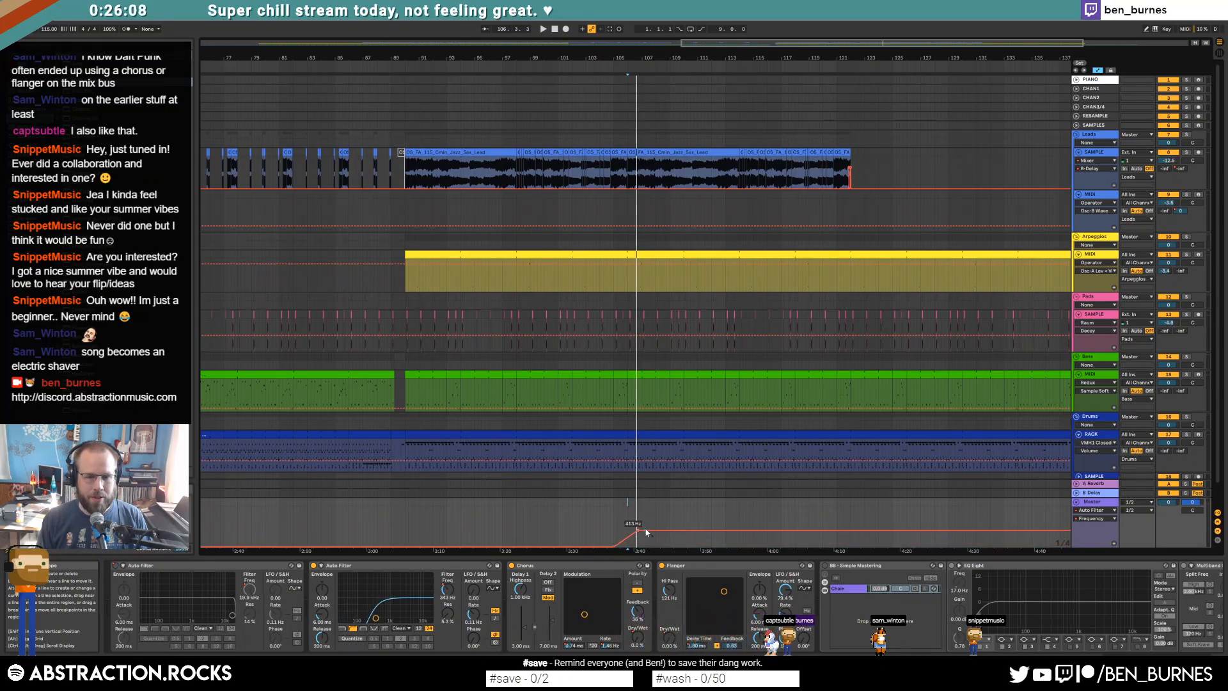
scroll(646, 532, "up", 2)
left_click_drag(629, 530, 625, 532)
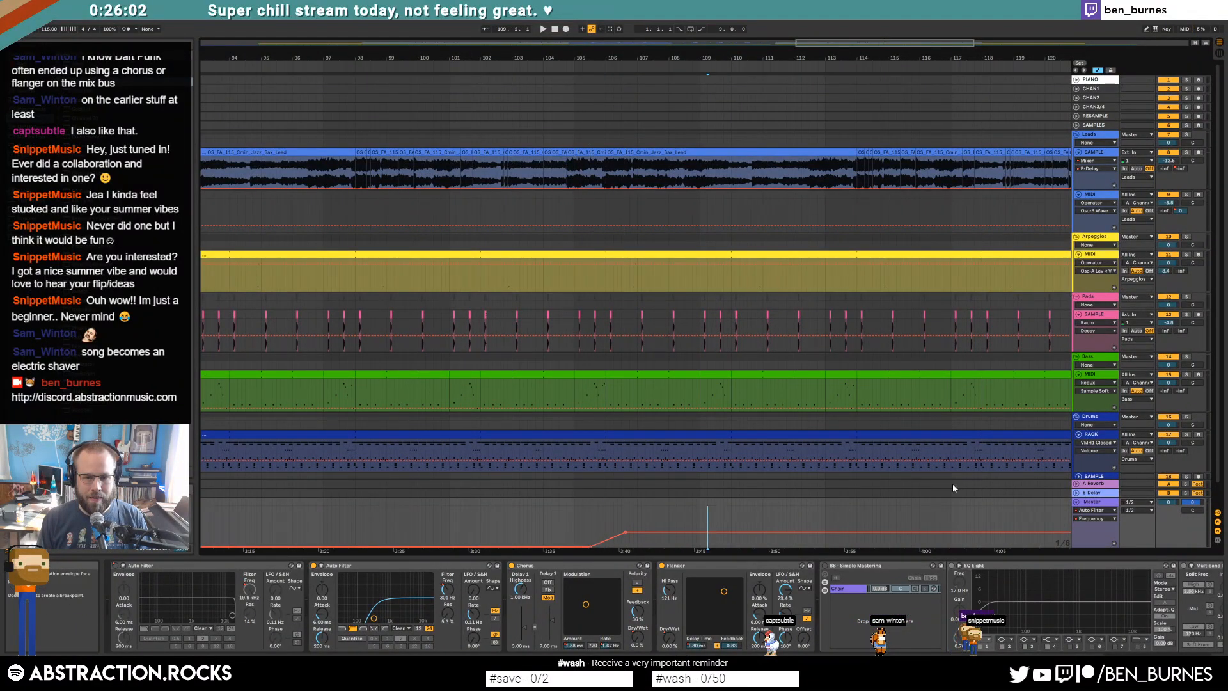
Step: Play from just before the filter ramp and move the ramp's upper breakpoint earlier to bar 106
scroll(641, 291, "right", 3)
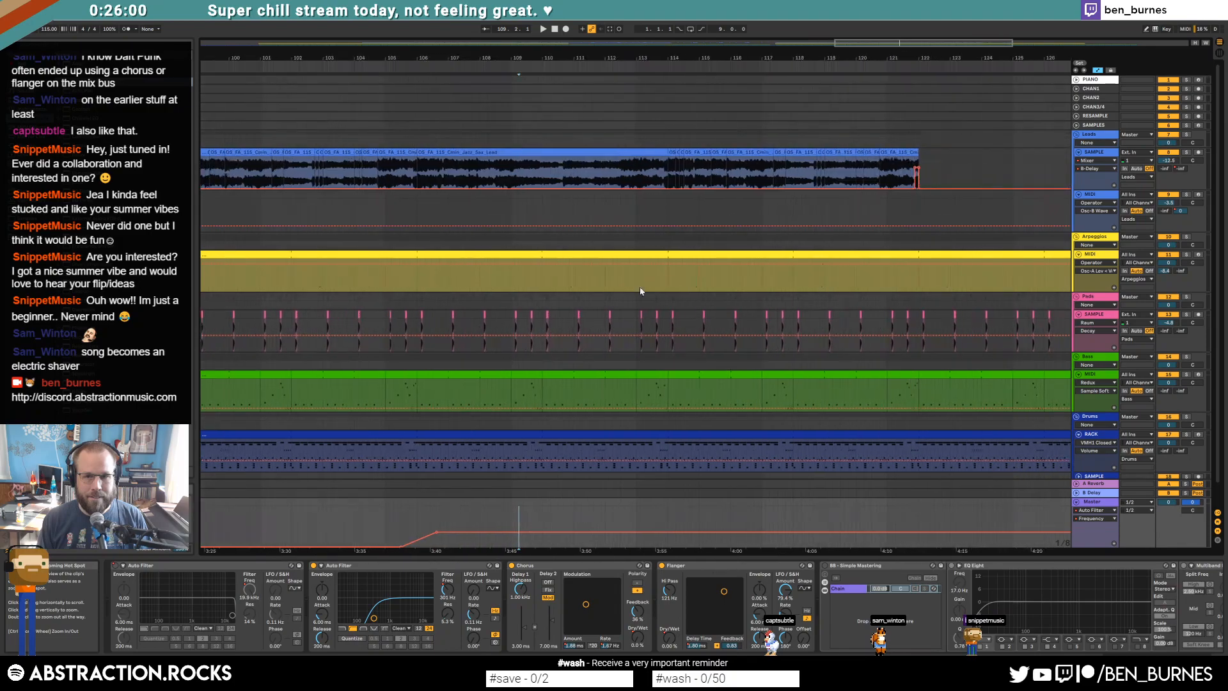
left_click(377, 515)
key("space")
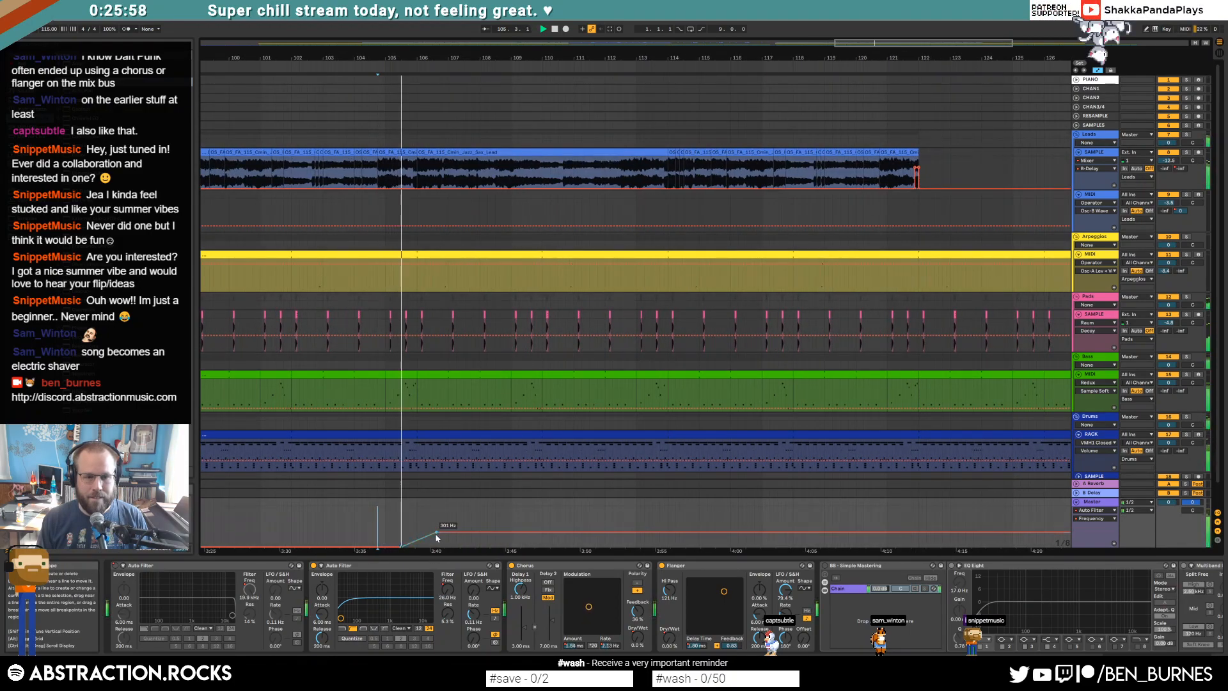
left_click_drag(436, 532, 417, 531)
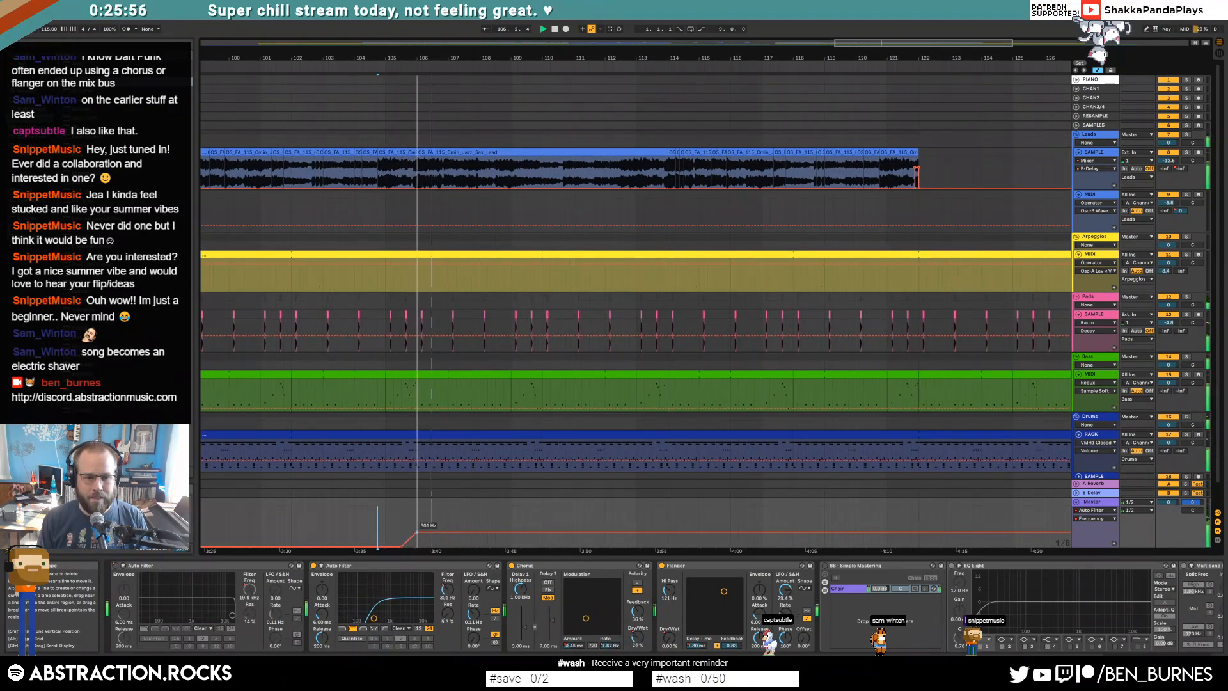
Step: Extend the Master high-pass filter automation by holding the raised frequency until bar 108, then curving it down to 26 Hz by about bar 110
left_click(511, 532)
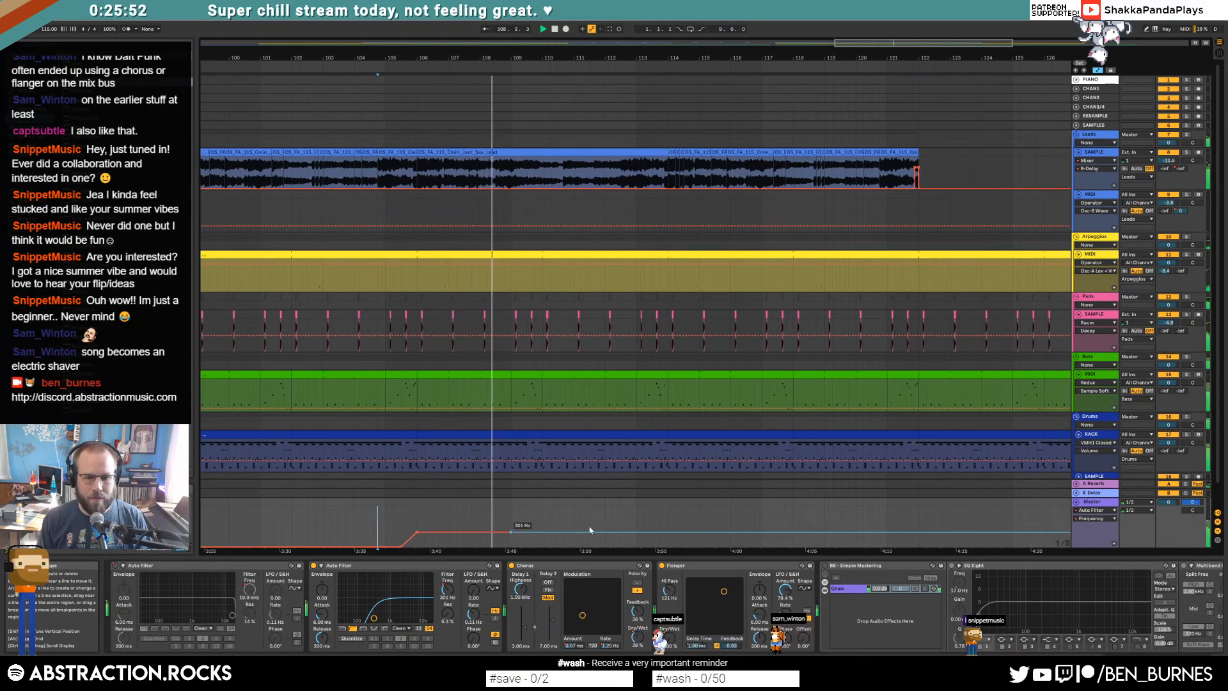
left_click(511, 532)
left_click(479, 532)
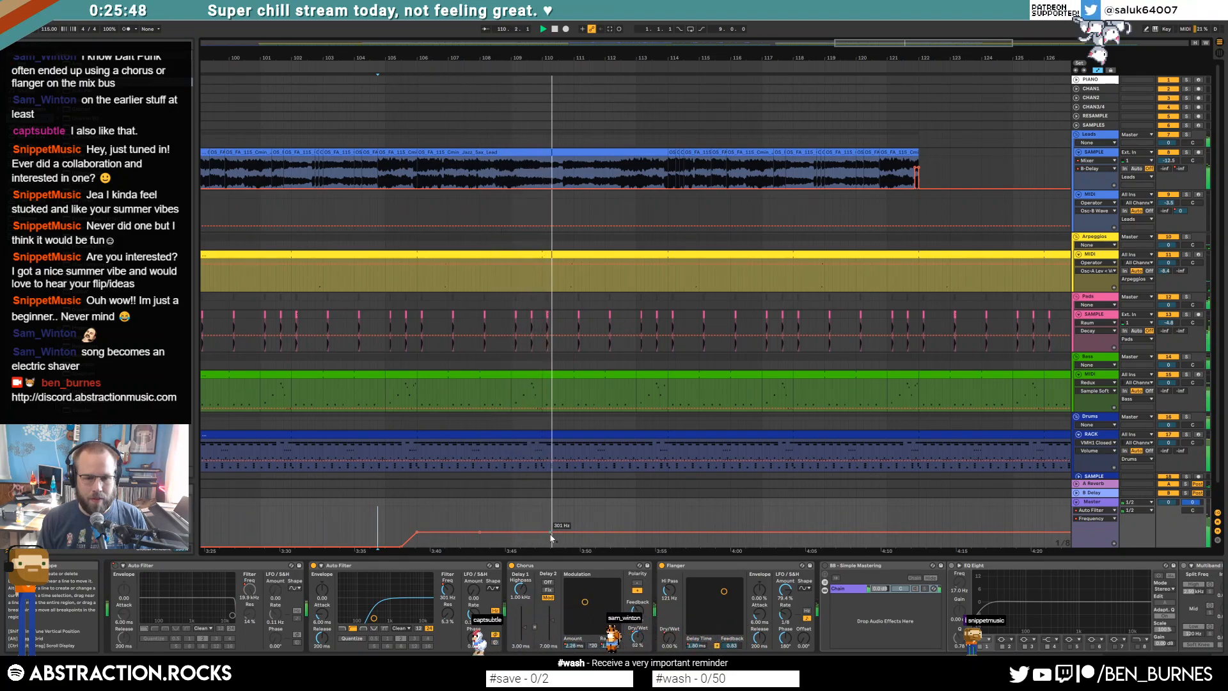
left_click_drag(542, 533, 514, 536)
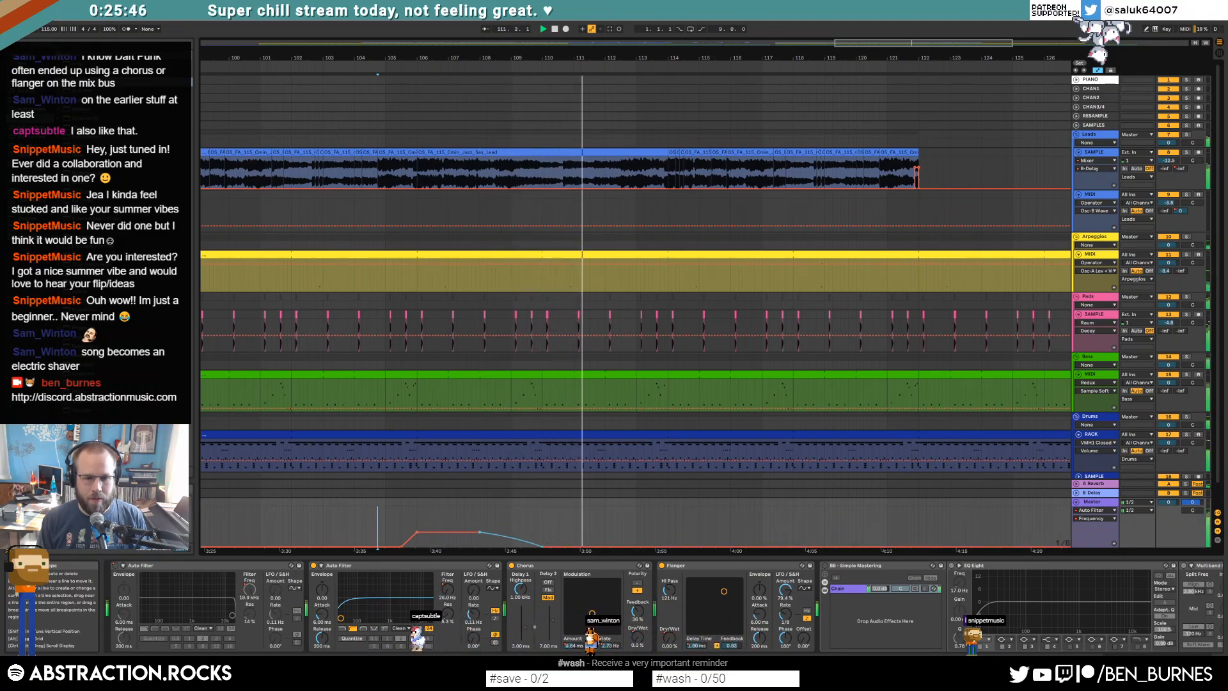
left_click(605, 532)
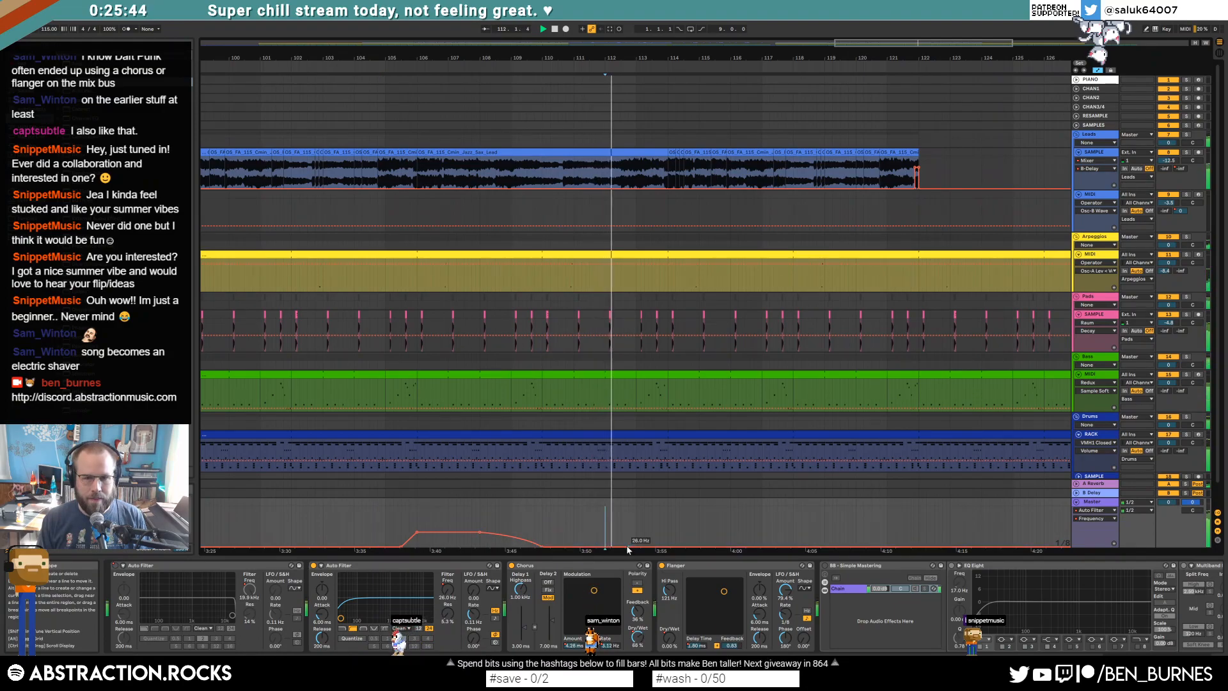
Step: Add a curved filter frequency rise from about bar 112 that drops at bar 114, and play from before the bar 106 ramp
left_click(669, 547)
left_click_drag(656, 548, 668, 524)
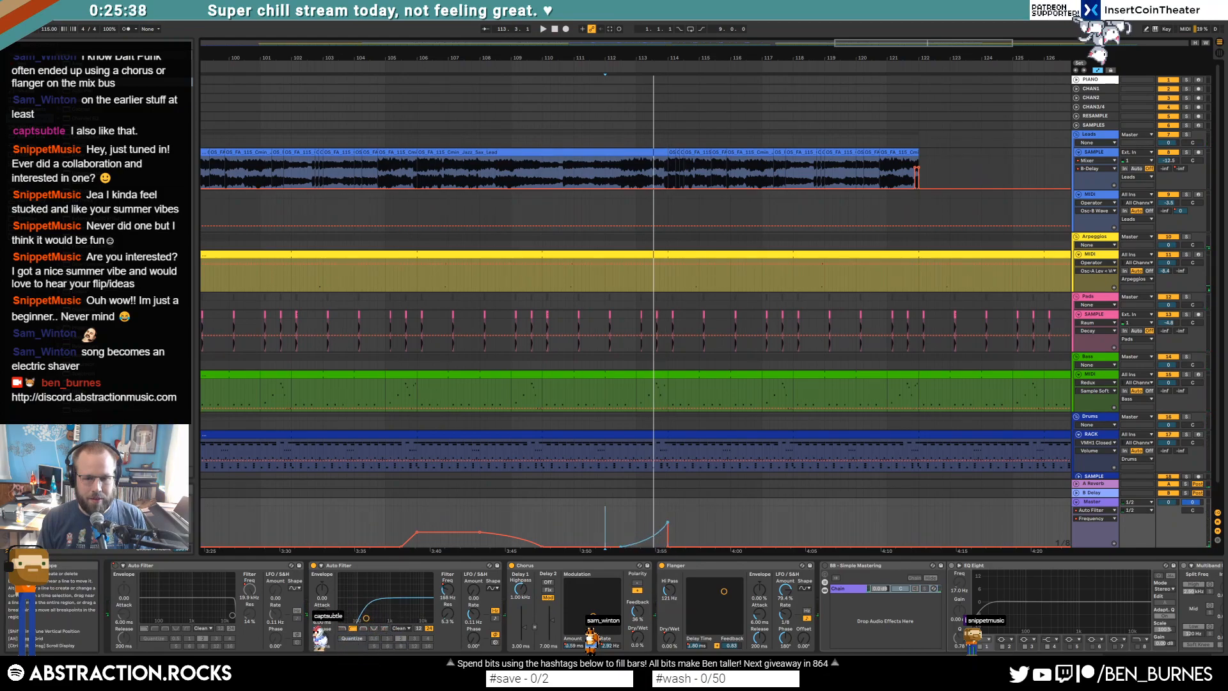
left_click(385, 520)
key("space")
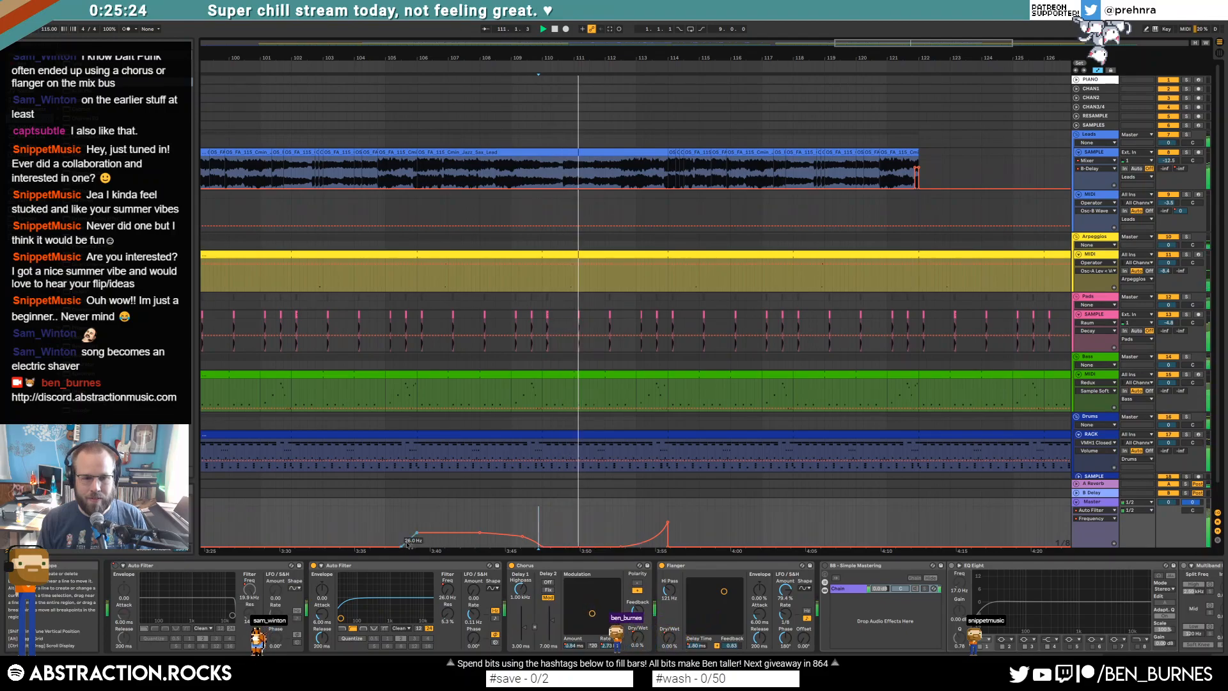
left_click(612, 532)
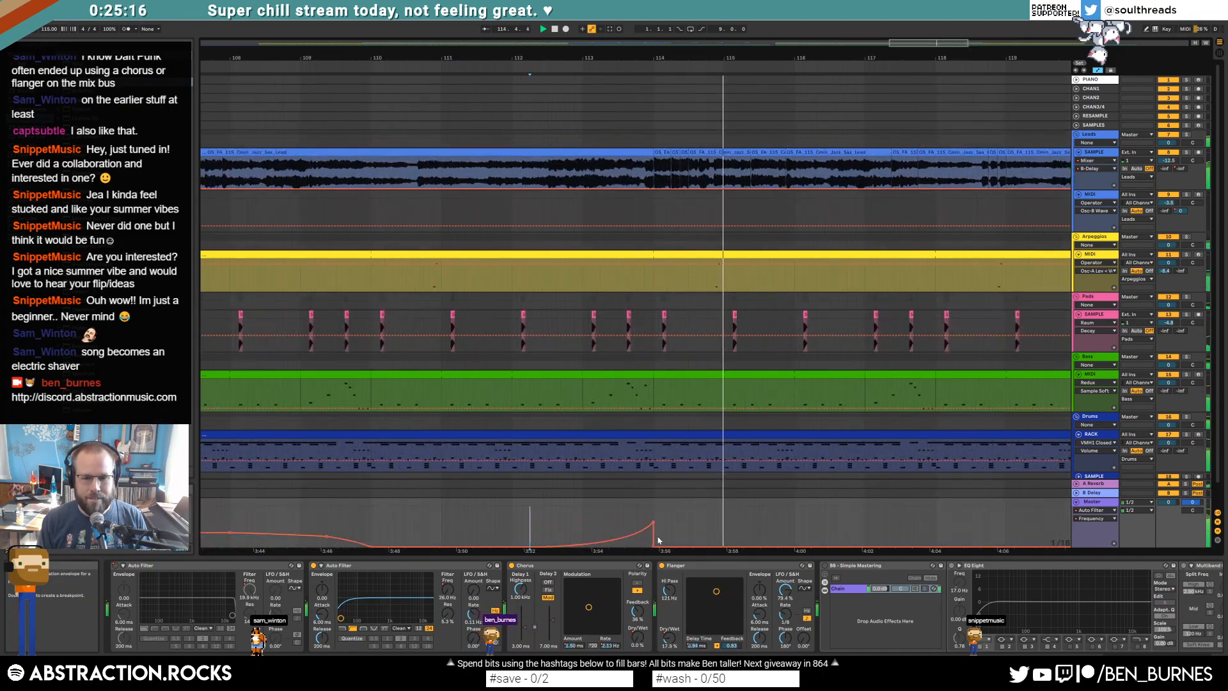
Step: Move the peak of the filter frequency rise slightly ahead of bar 114 and audition the drop from just before it
scroll(654, 522, "up", 10)
left_click_drag(653, 522, 648, 522)
left_click(602, 516)
scroll(485, 506, "down", 5)
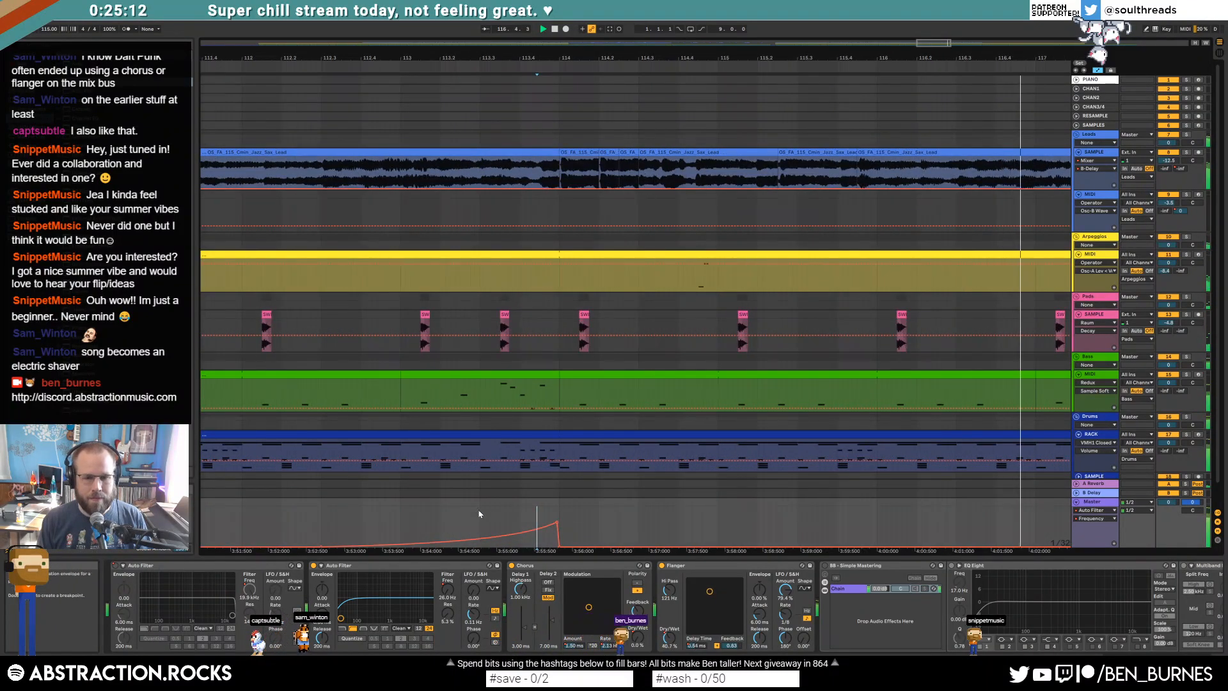
scroll(595, 515, "down", 4)
scroll(595, 516, "left", 5)
key("space")
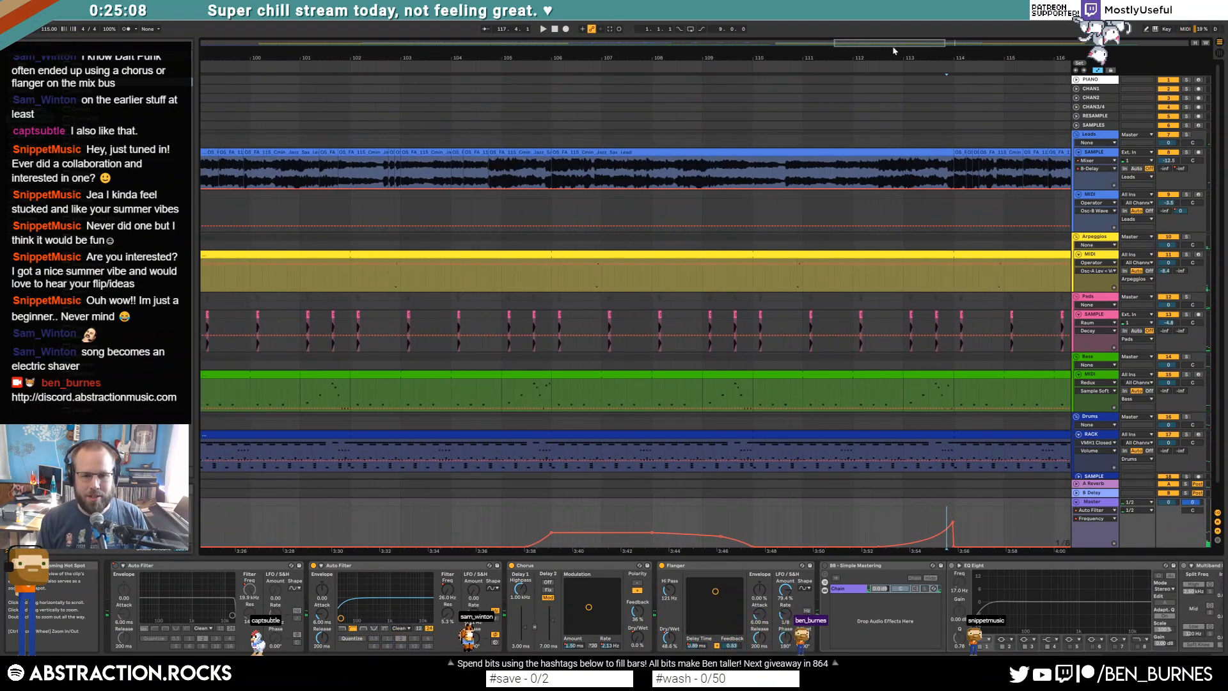
Step: Delete the last half bar of the Bass clip before bar 106
scroll(538, 462, "up", 2)
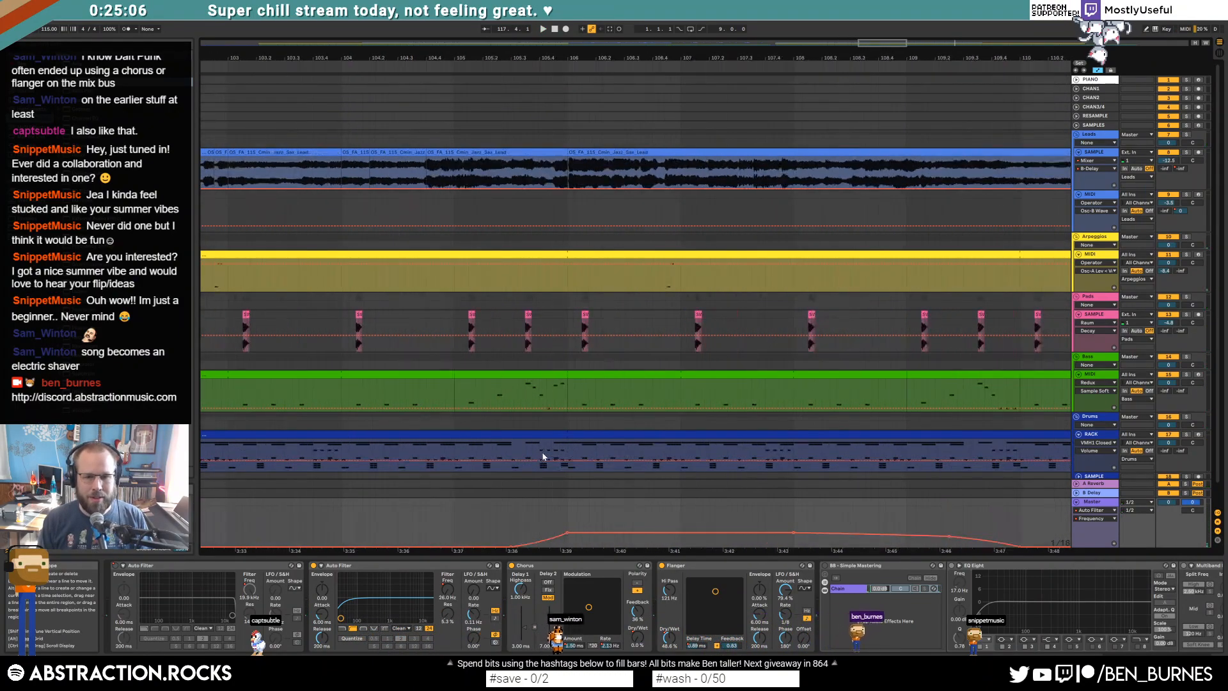
left_click_drag(564, 376, 511, 377)
left_click_drag(554, 167, 512, 165)
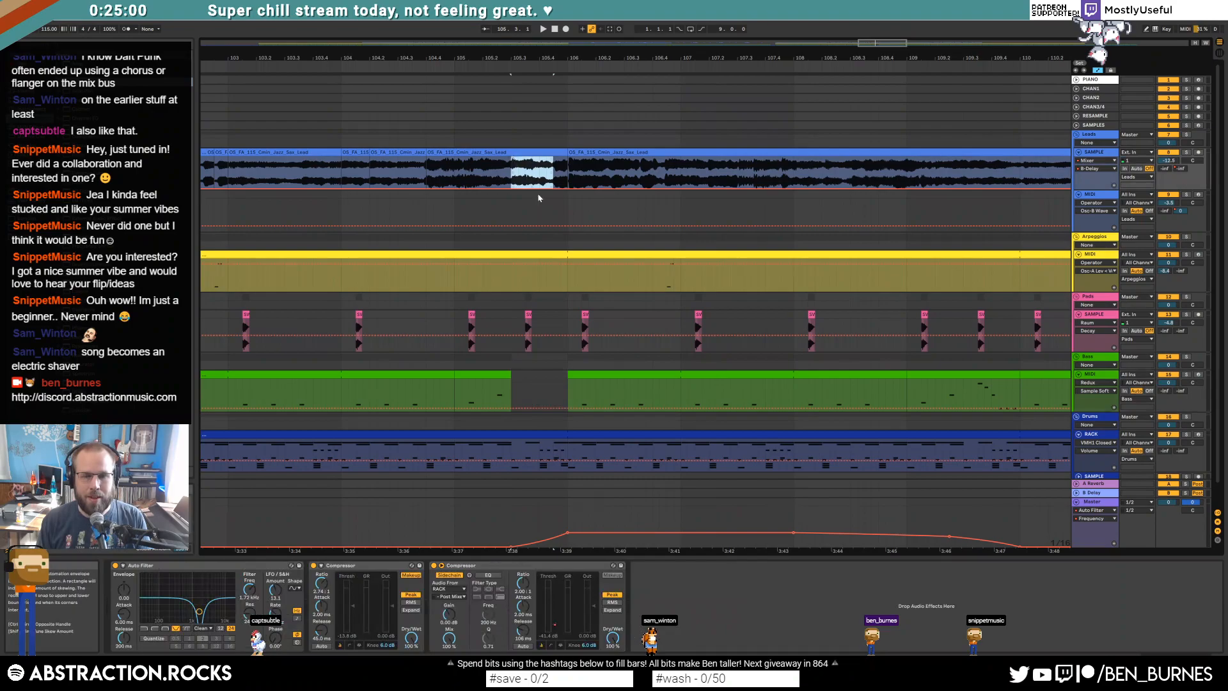
Step: In the drum rack's bar 105, deactivate the CHAN1, hat, MaxV and clap notes, keeping beat 4's hats active, and audition the bar
left_click(552, 443)
left_click_drag(452, 444, 524, 444)
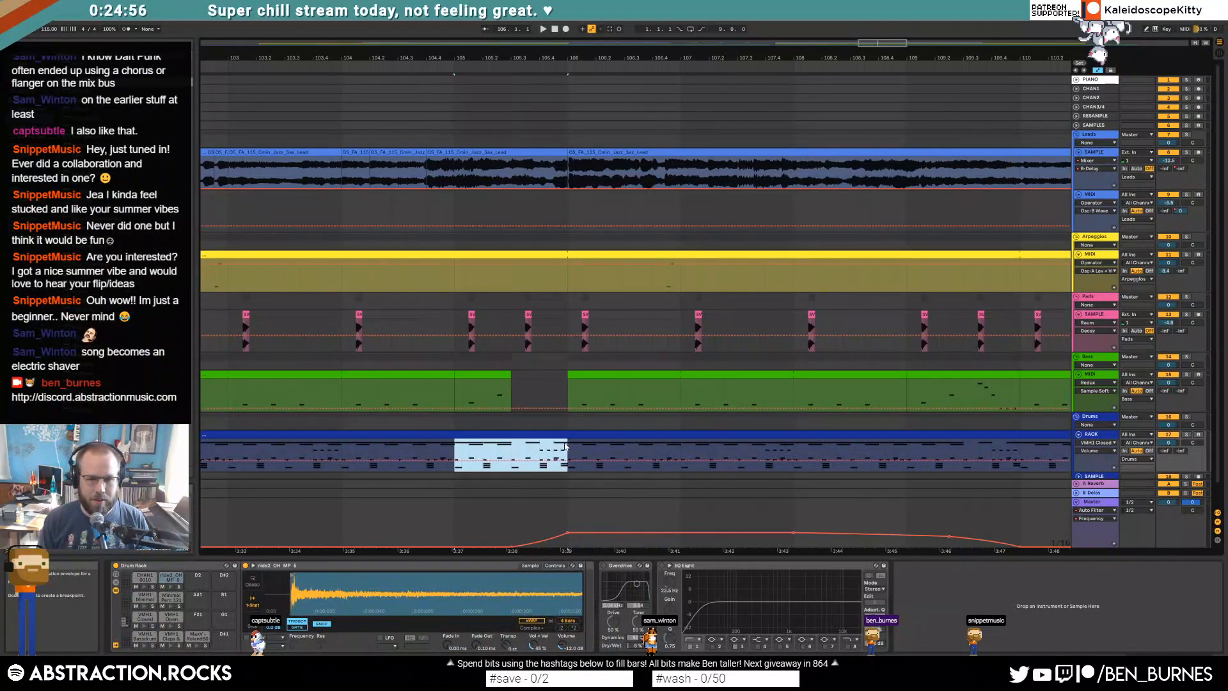
key("a")
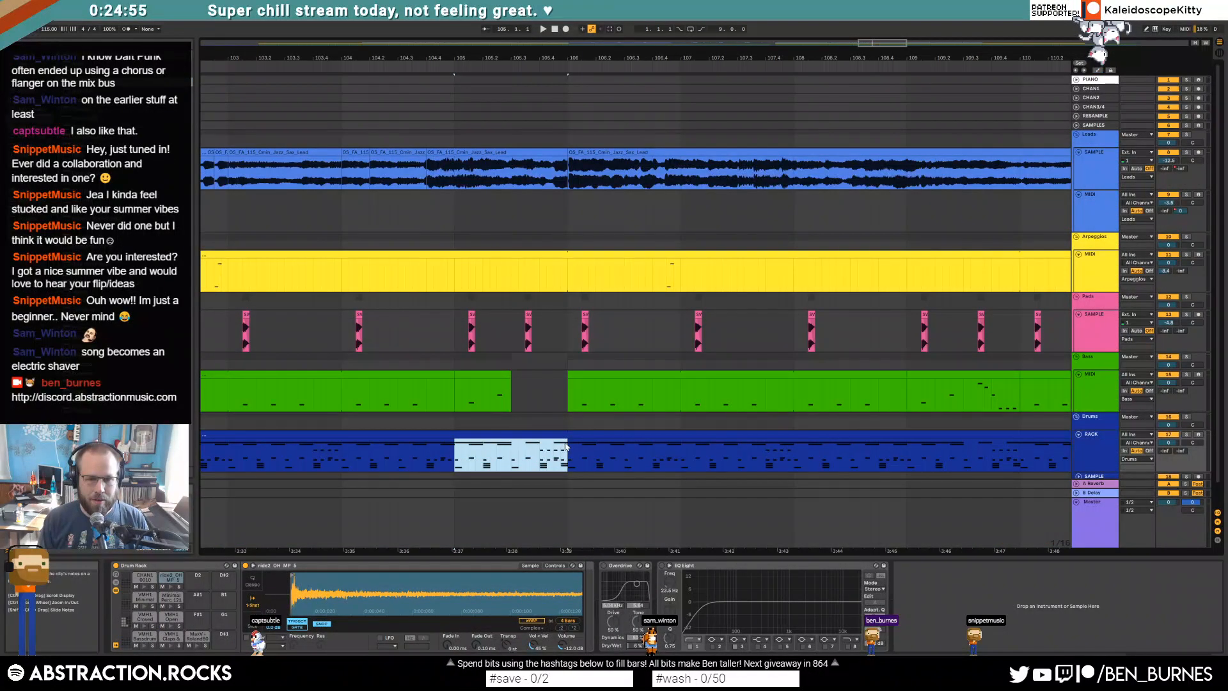
double_click(484, 432)
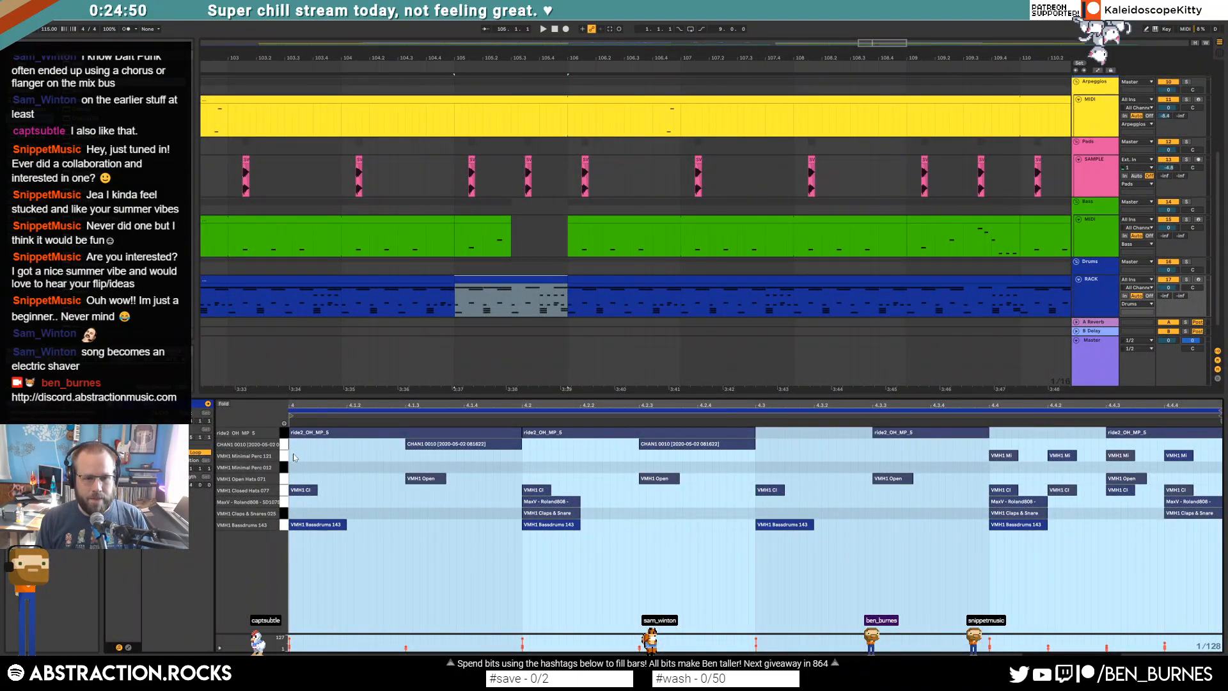
left_click_drag(294, 443, 1214, 516)
key("0")
key("space")
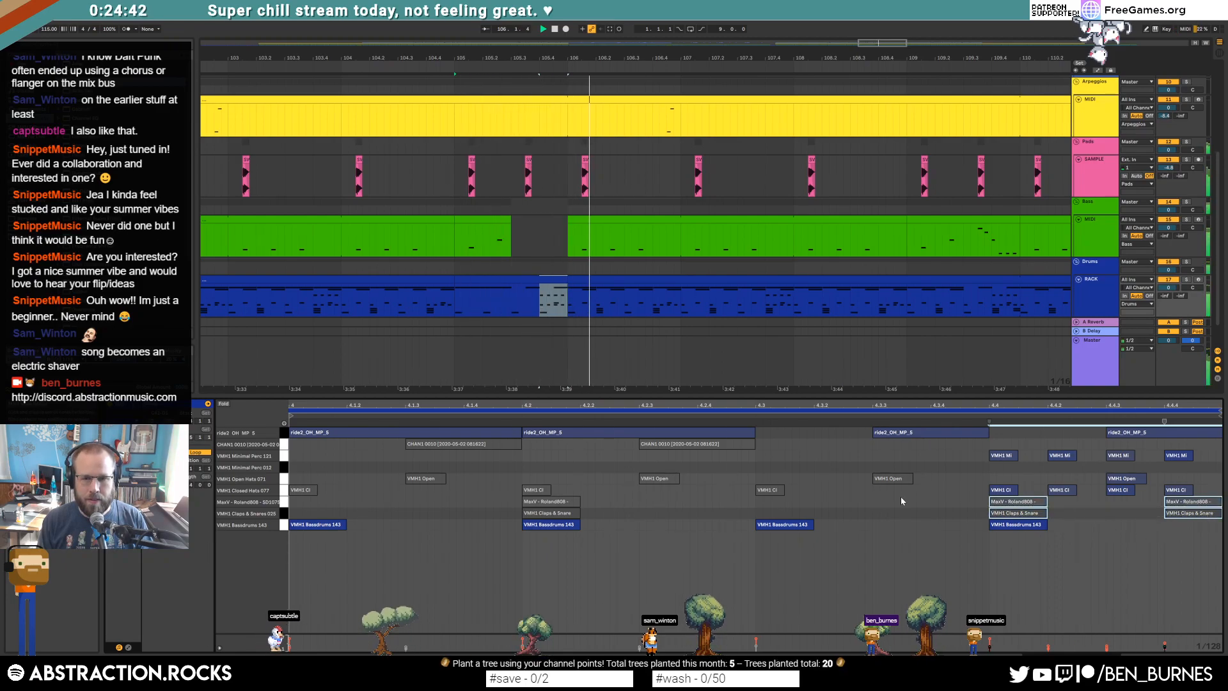
key("shift+Tab")
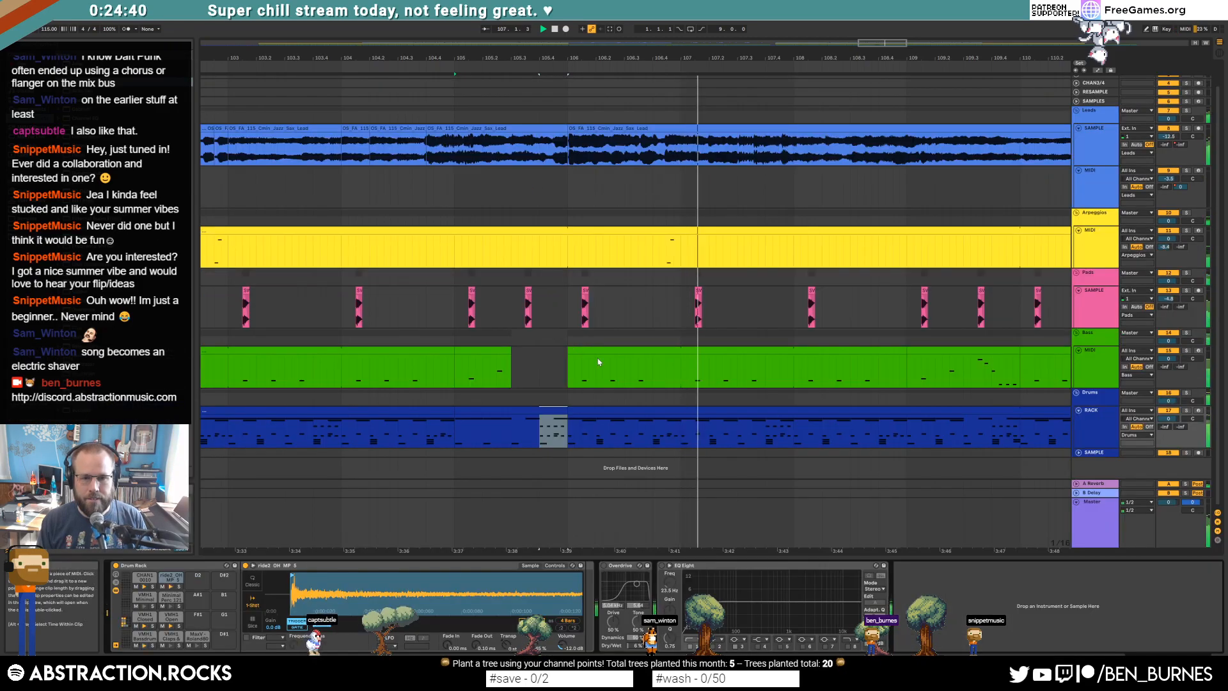
Step: Show the Master's Flanger Delay Time automation and reshape the dip before bar 121 into a single curved return
scroll(594, 378, "down", 7)
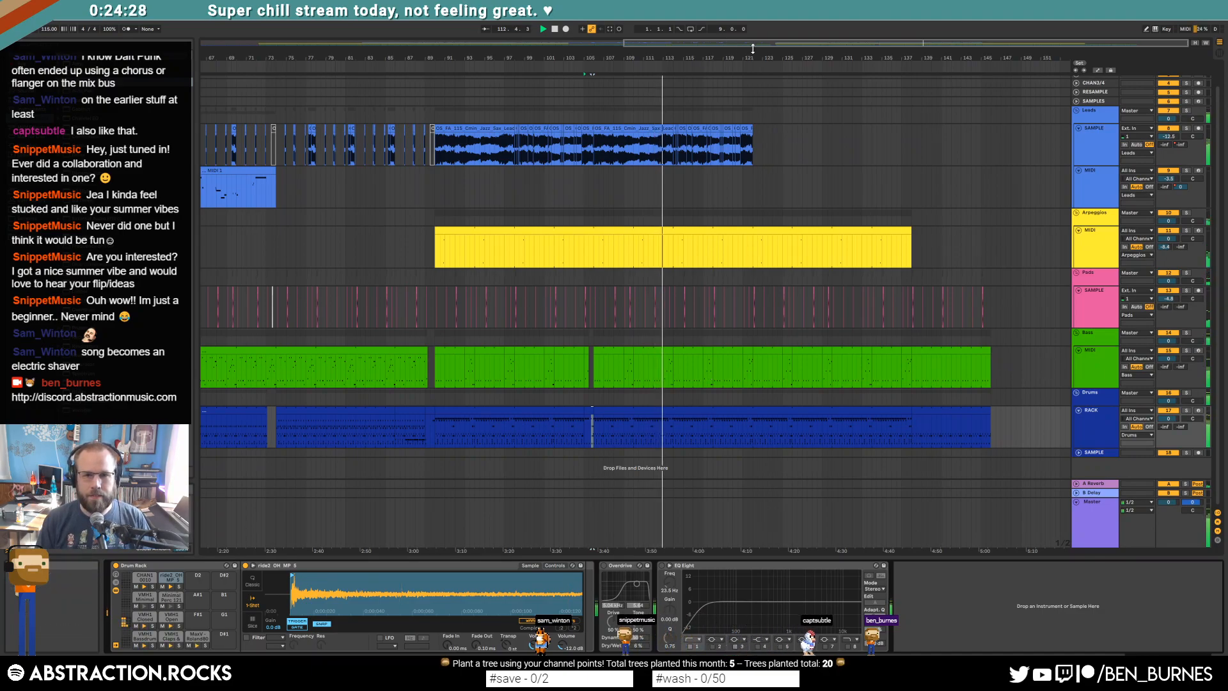
left_click_drag(774, 44, 774, 37)
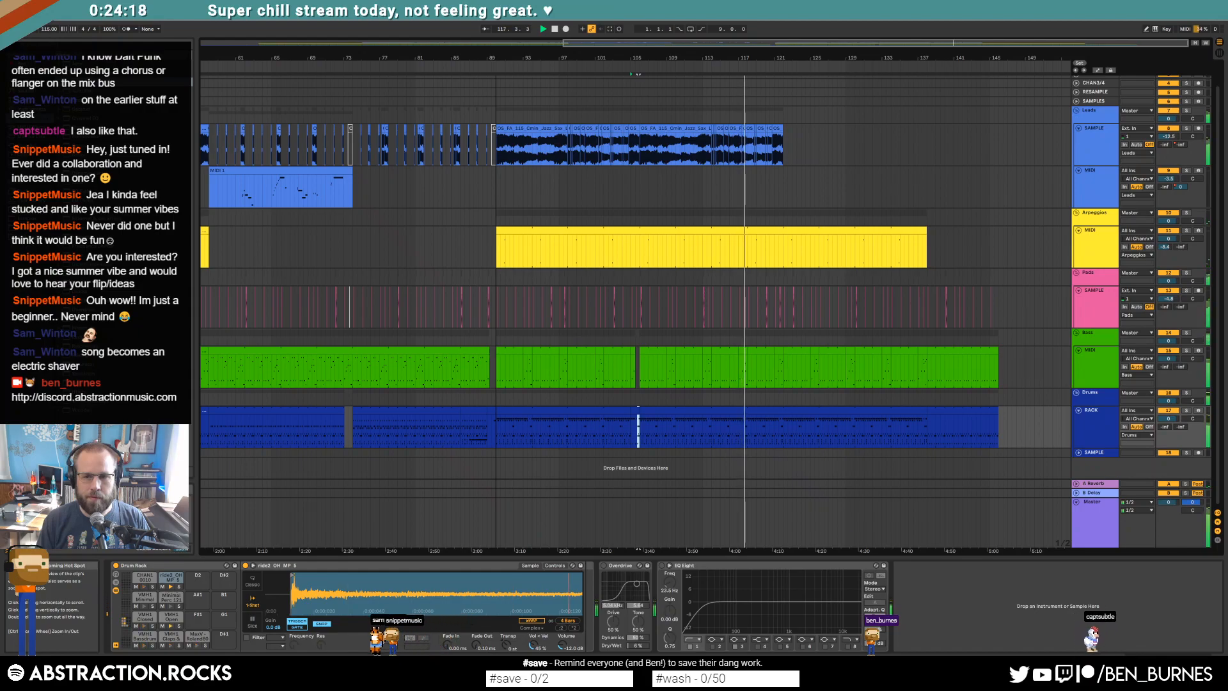
left_click(1107, 527)
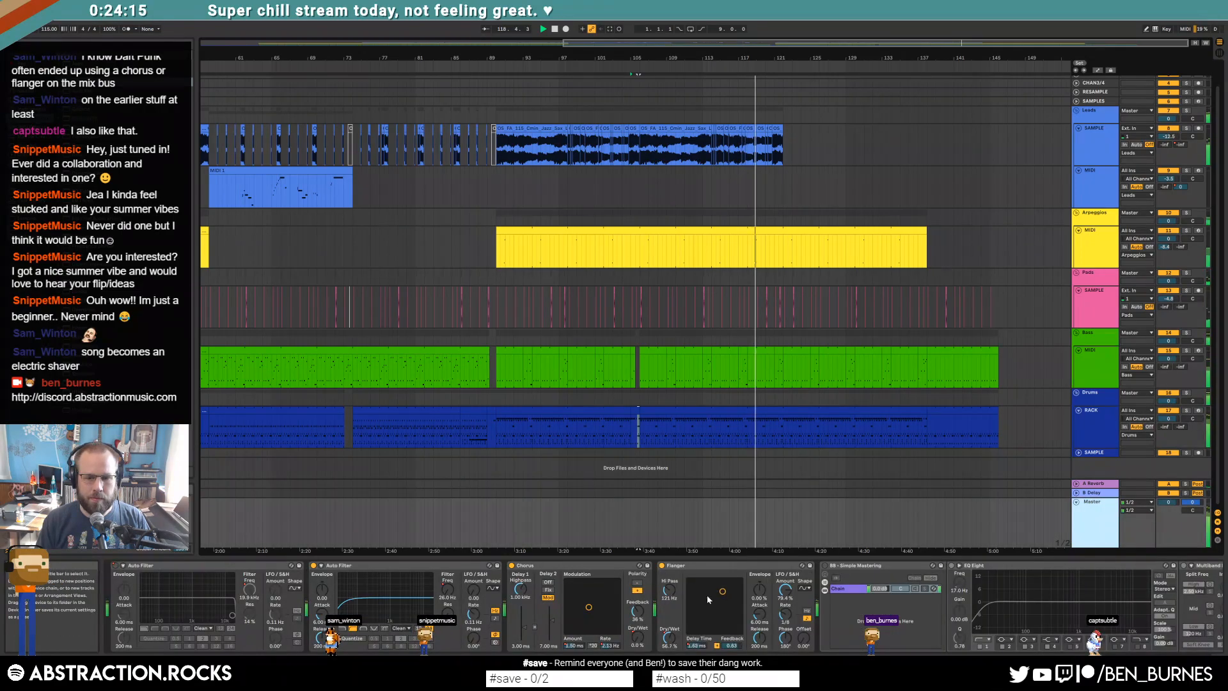
left_click(608, 646)
key("a")
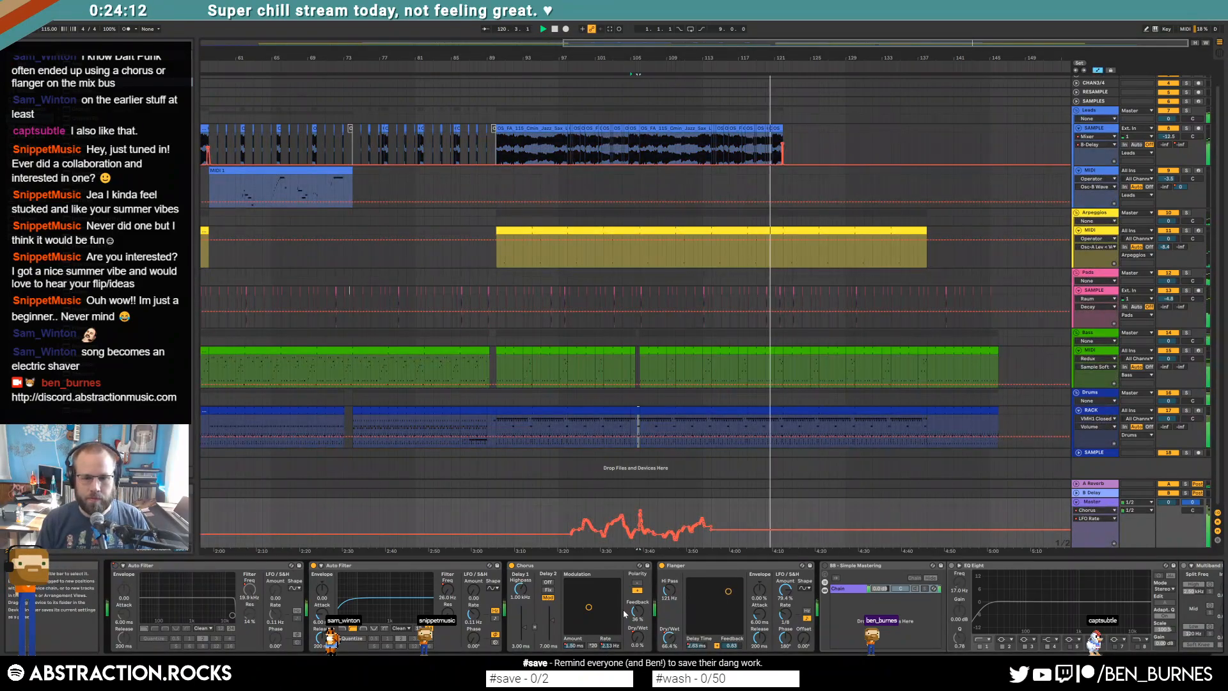
left_click(696, 646)
left_click(774, 539)
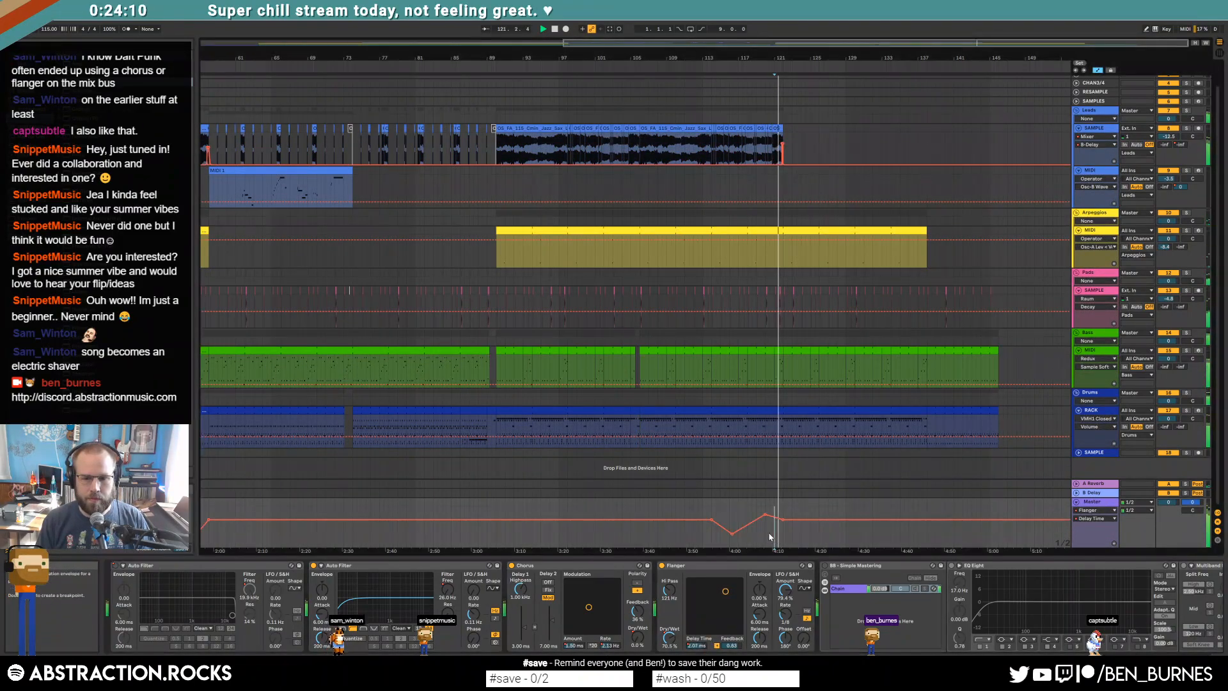
left_click_drag(766, 520, 765, 535)
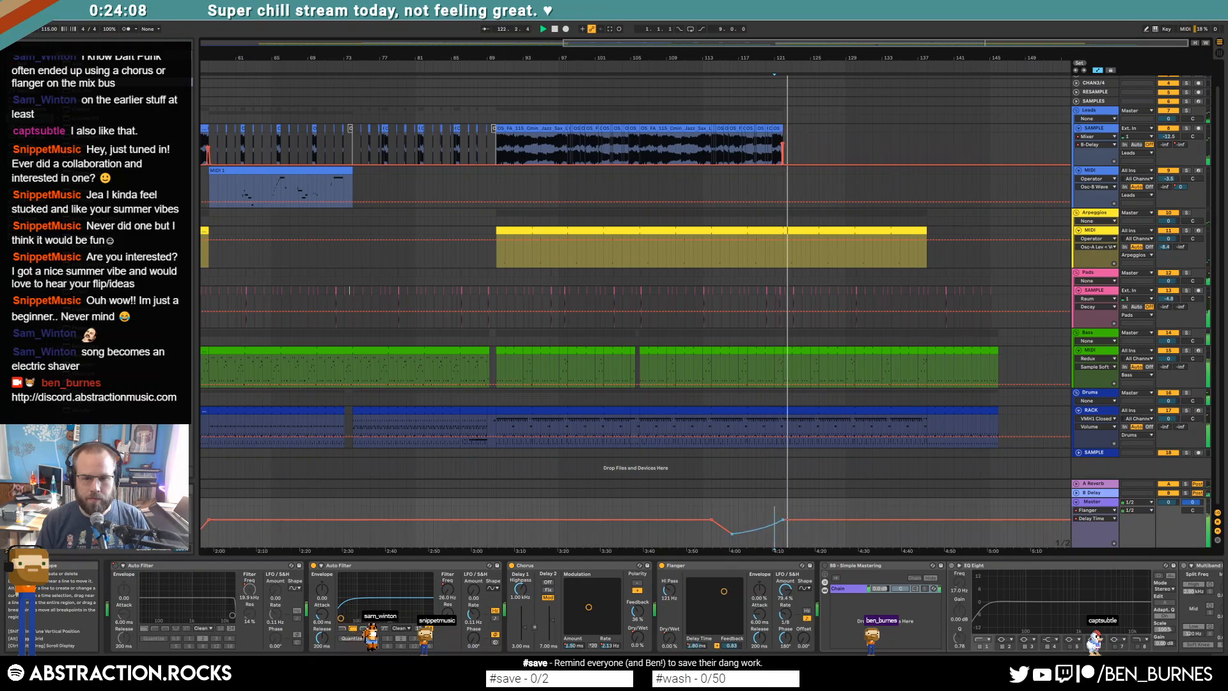
Step: Lower the peak of the Master's Flanger Dry/Wet automation at bar 121
left_click(669, 642)
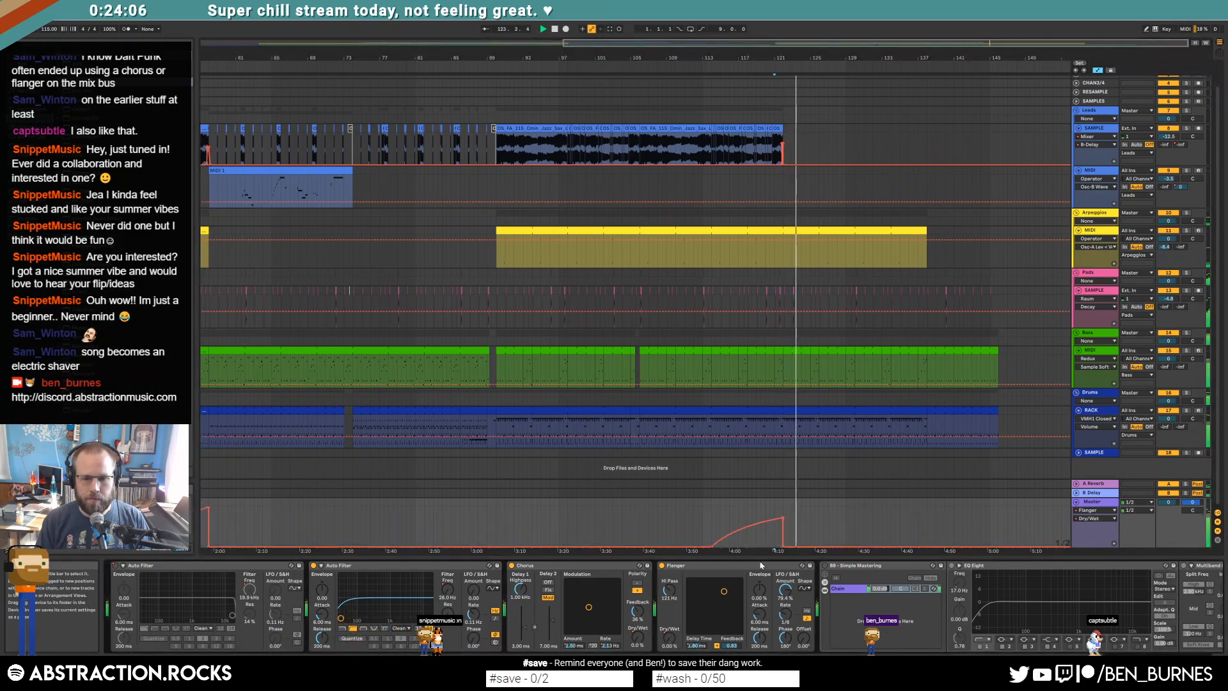
left_click_drag(783, 517, 783, 524)
left_click(796, 530)
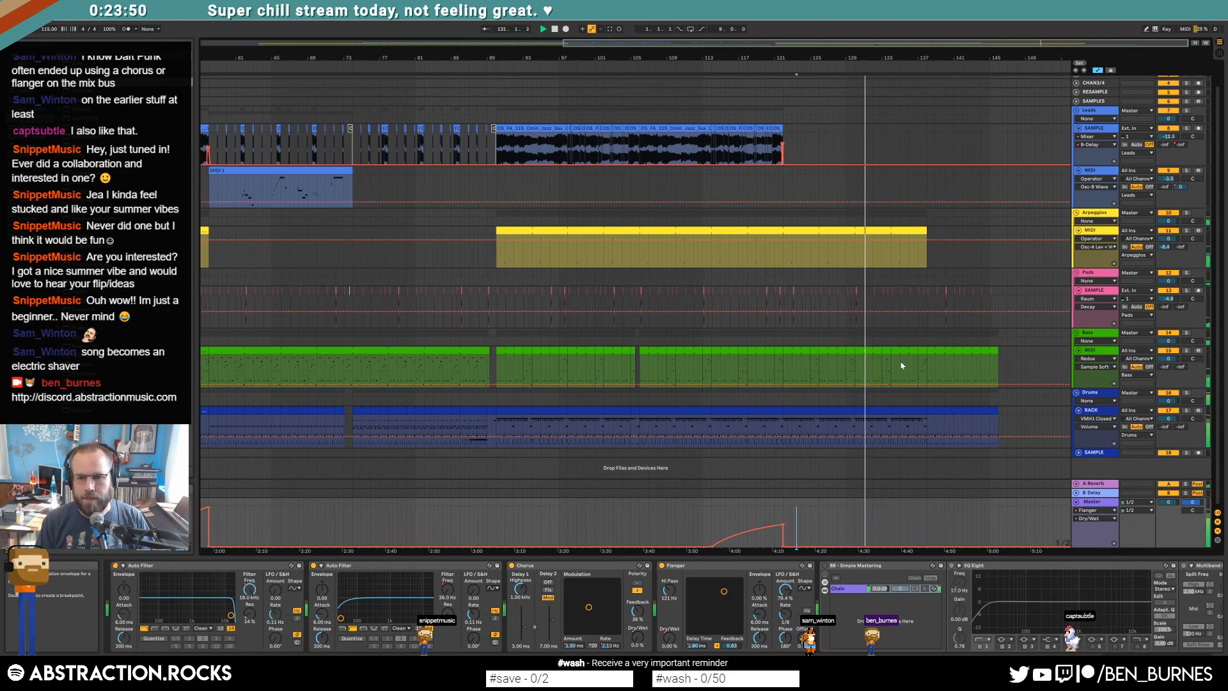
Step: Raise the last three C notes of Bass bars 137 to 141 by one semitone, and duplicate that four-bar section up to bar 145
left_click(964, 361)
left_click_drag(964, 362, 927, 357)
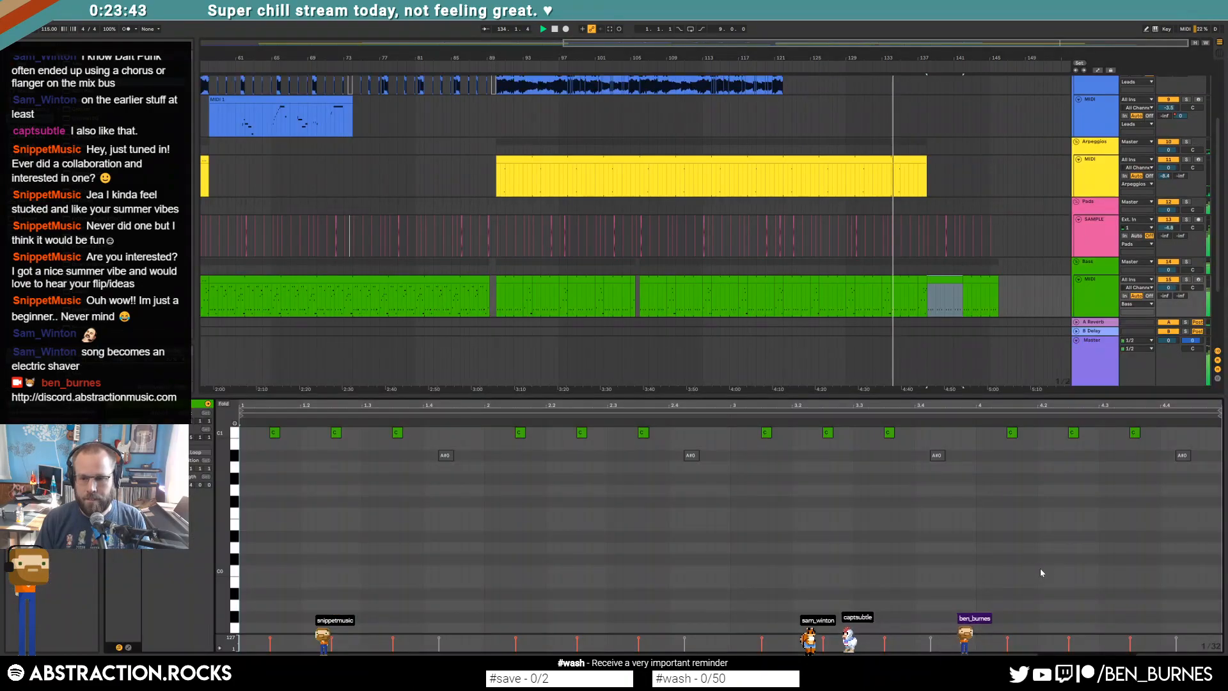
key("shift+Tab")
left_click_drag(1004, 458, 1141, 423)
key("Up")
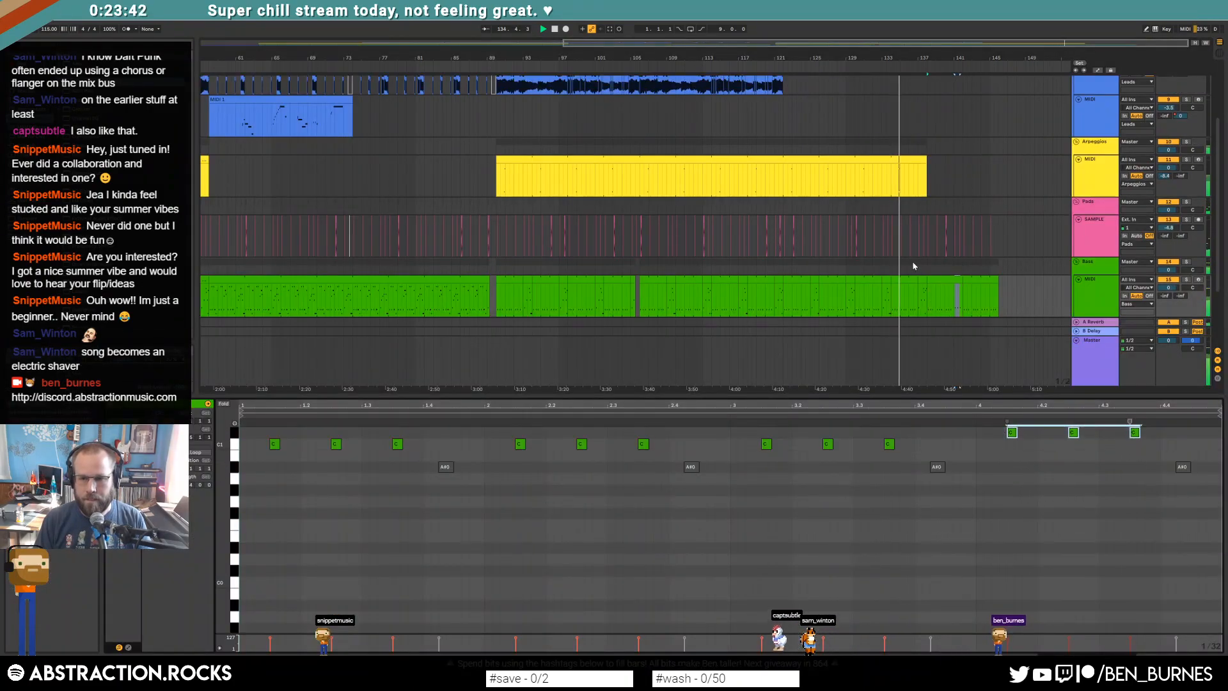
left_click(936, 280)
key("ctrl+d")
key("shift+Tab")
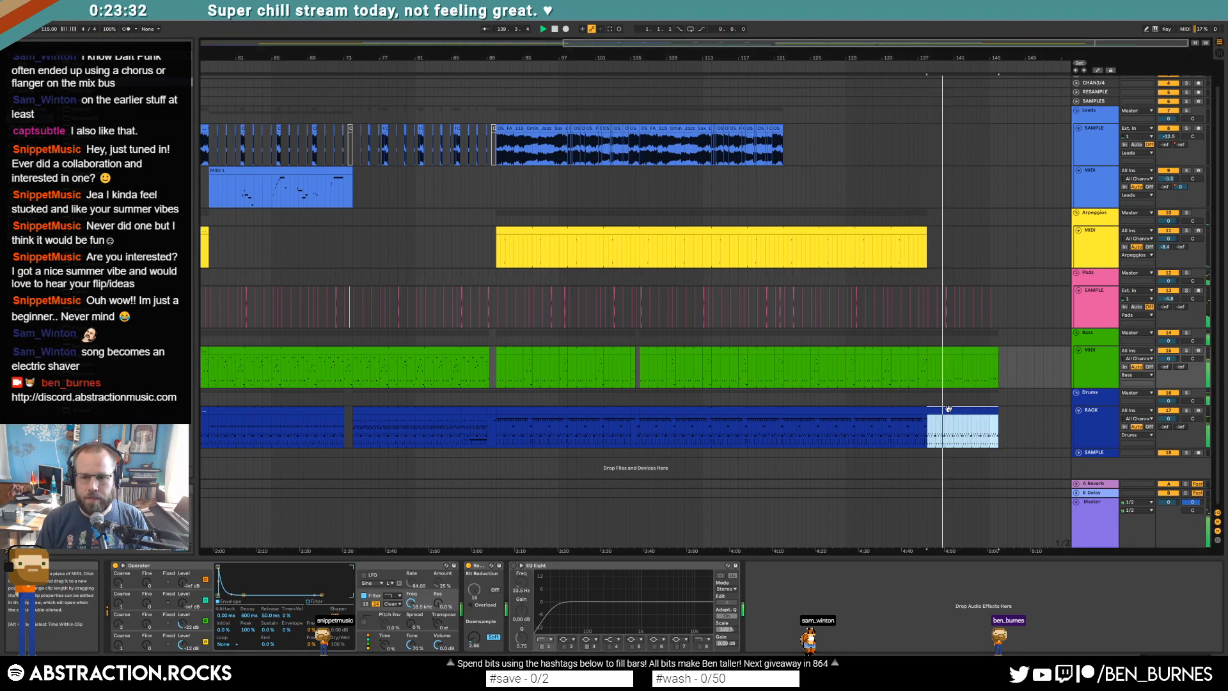
Step: Deactivate all the closed hat notes in the drum rack clip starting at bar 137
double_click(952, 431)
left_click(283, 491)
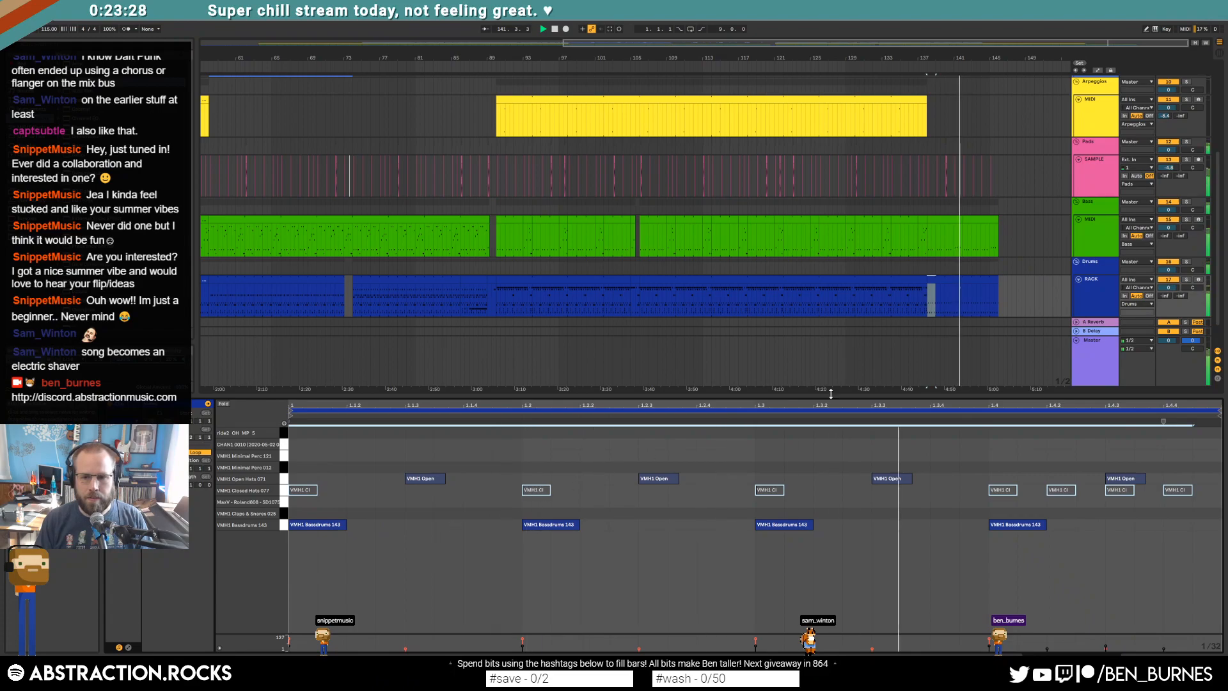
key("shift+Tab")
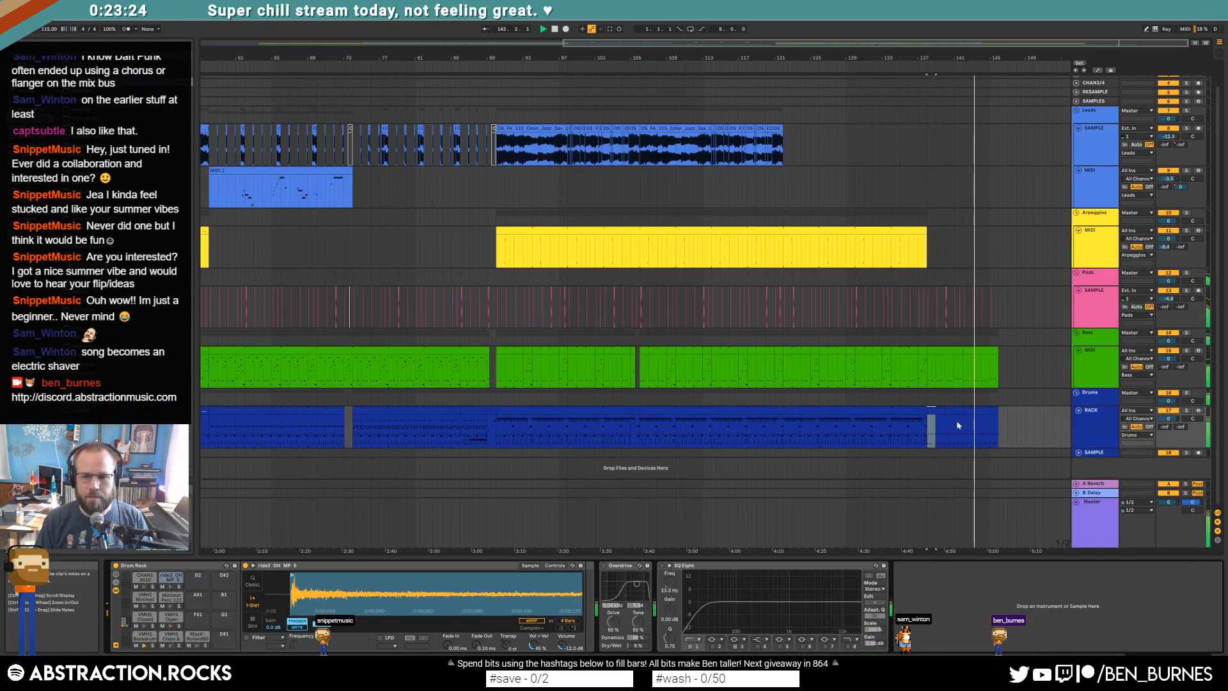
Step: Stop playback and look over the whole arrangement, checking the arpeggio section from bar 121 to 137
double_click(766, 43)
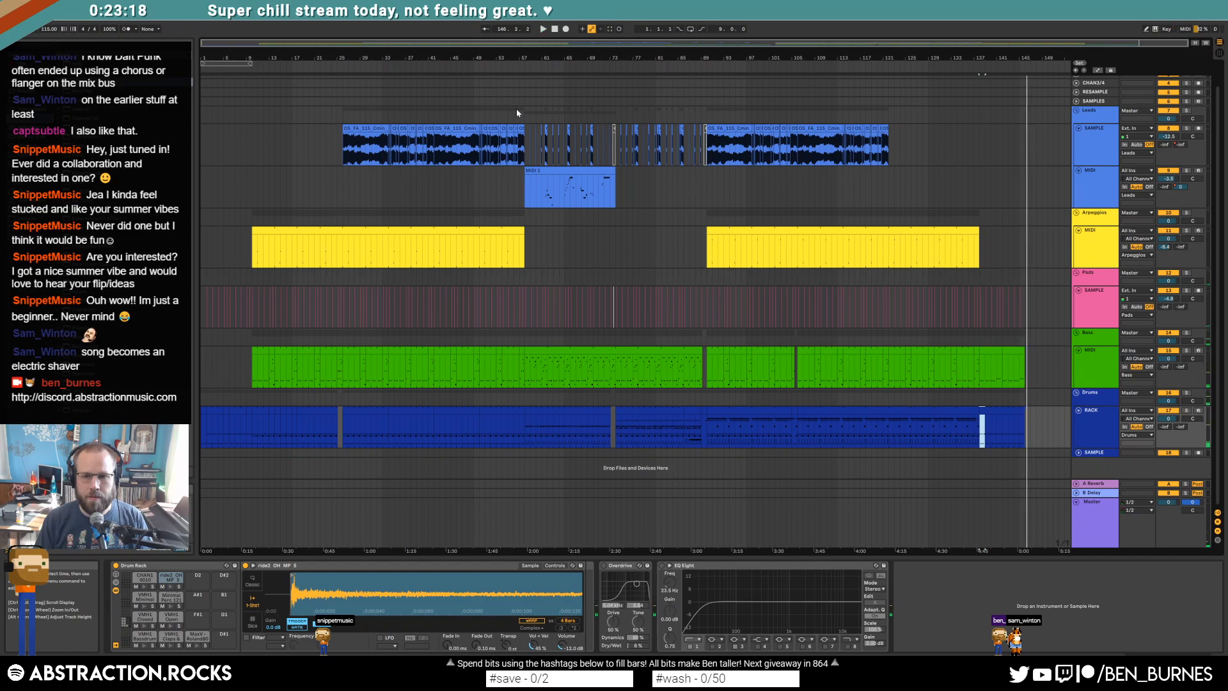
left_click(887, 251)
key("space")
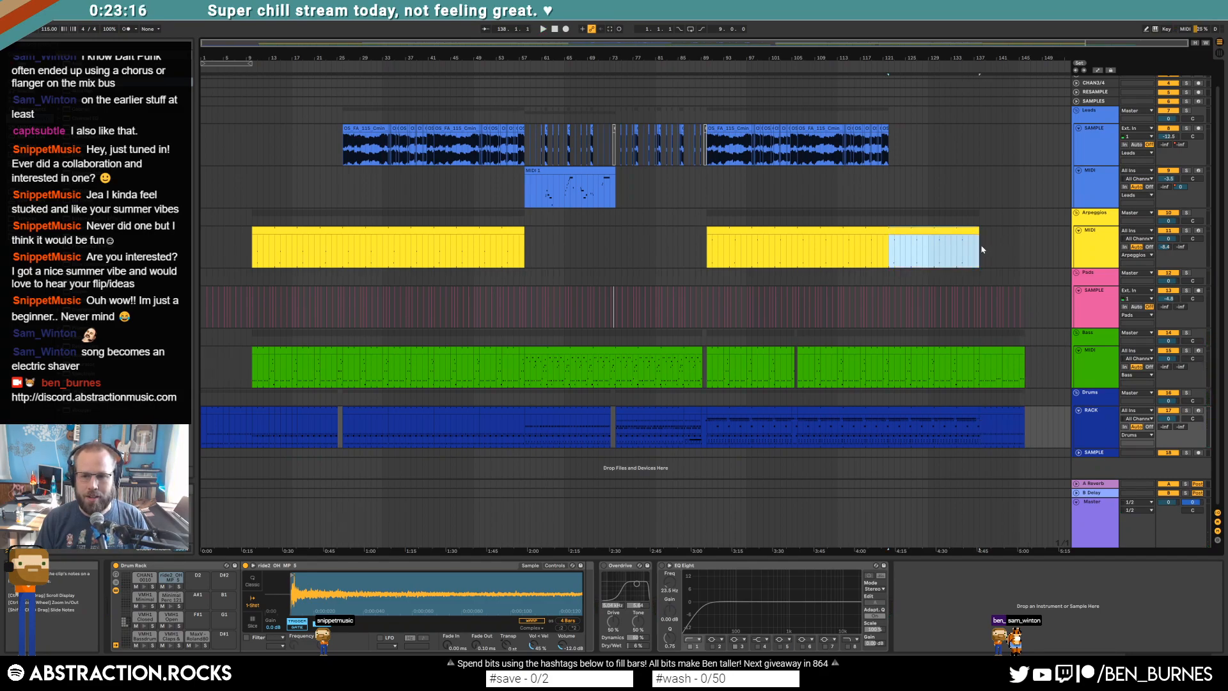
left_click(981, 249)
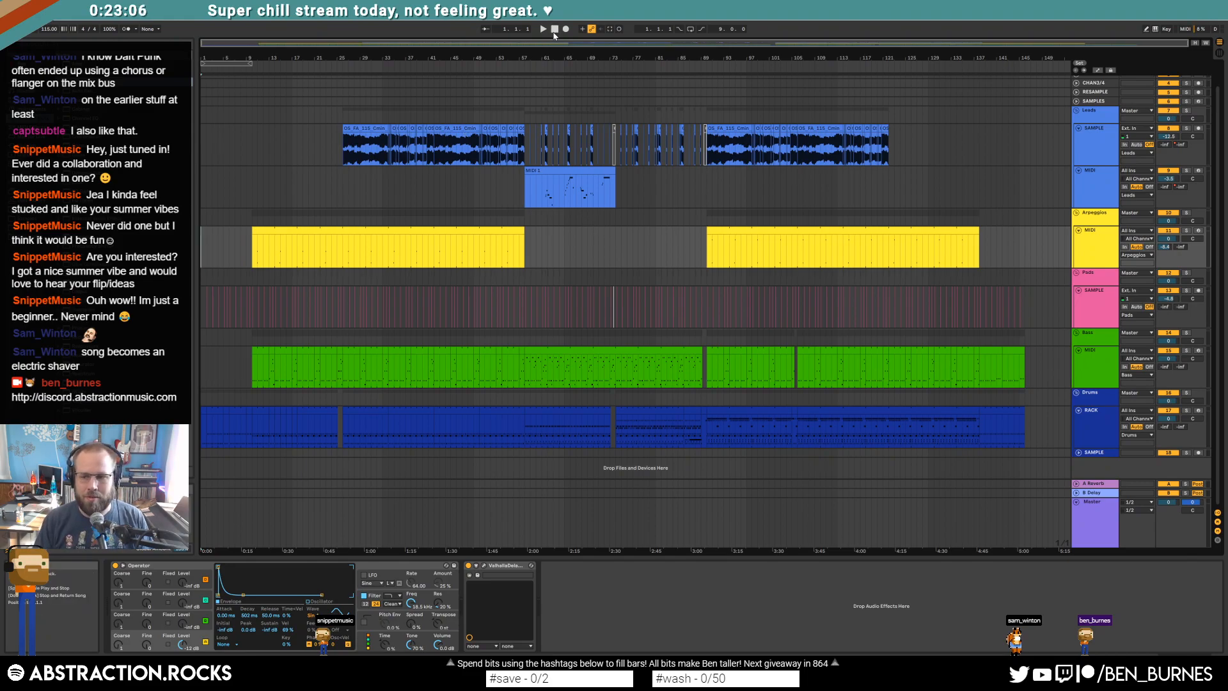
Step: Lower the Master's Flanger Dry/Wet automation peak at bar 58 to the height of the second peak
left_click(1050, 524)
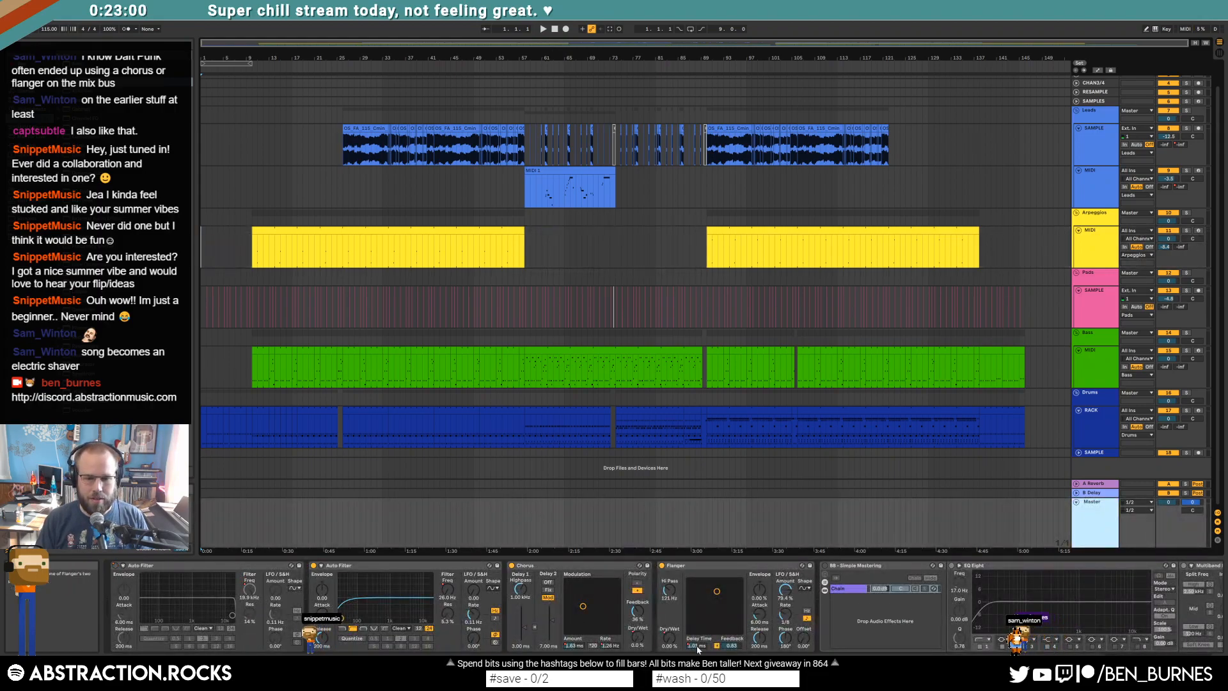
key("a")
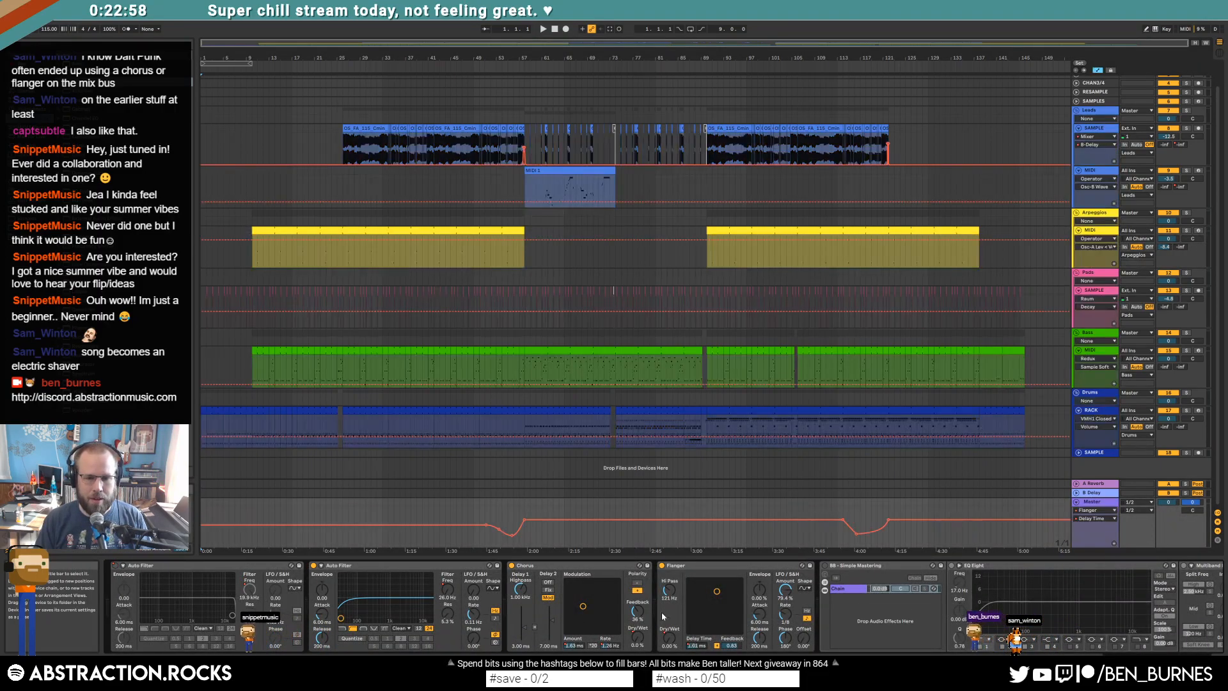
left_click(486, 515)
left_click_drag(558, 527, 558, 530)
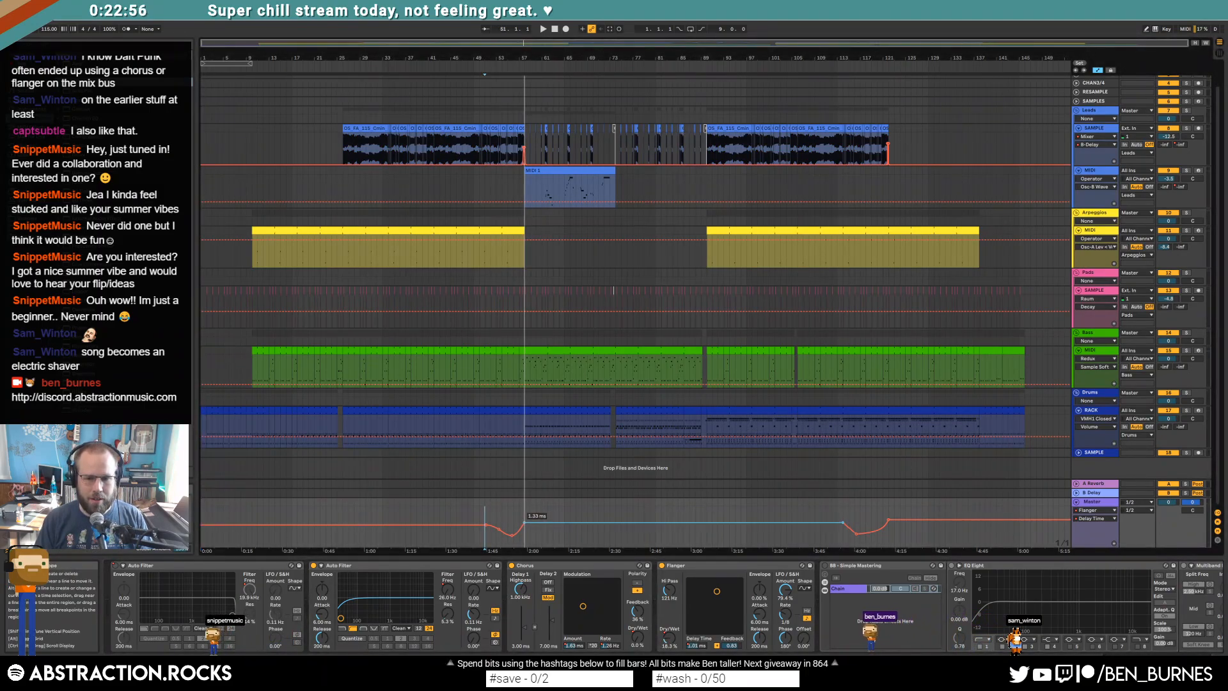
left_click(669, 639)
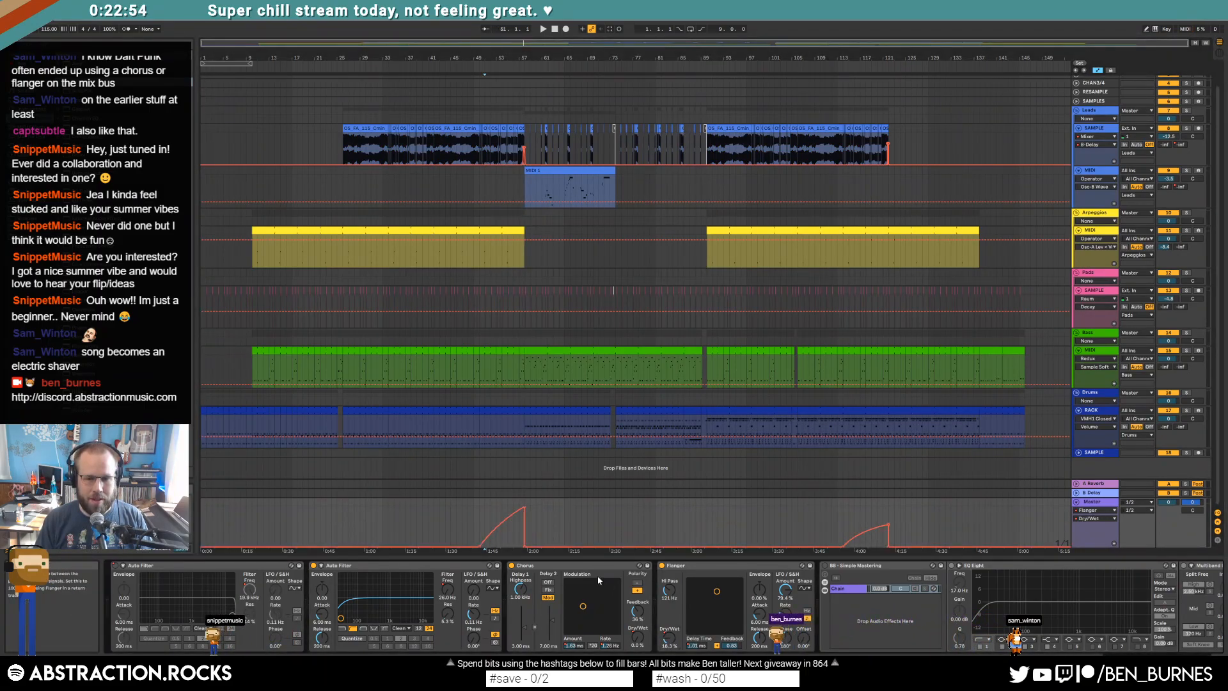
left_click(573, 535)
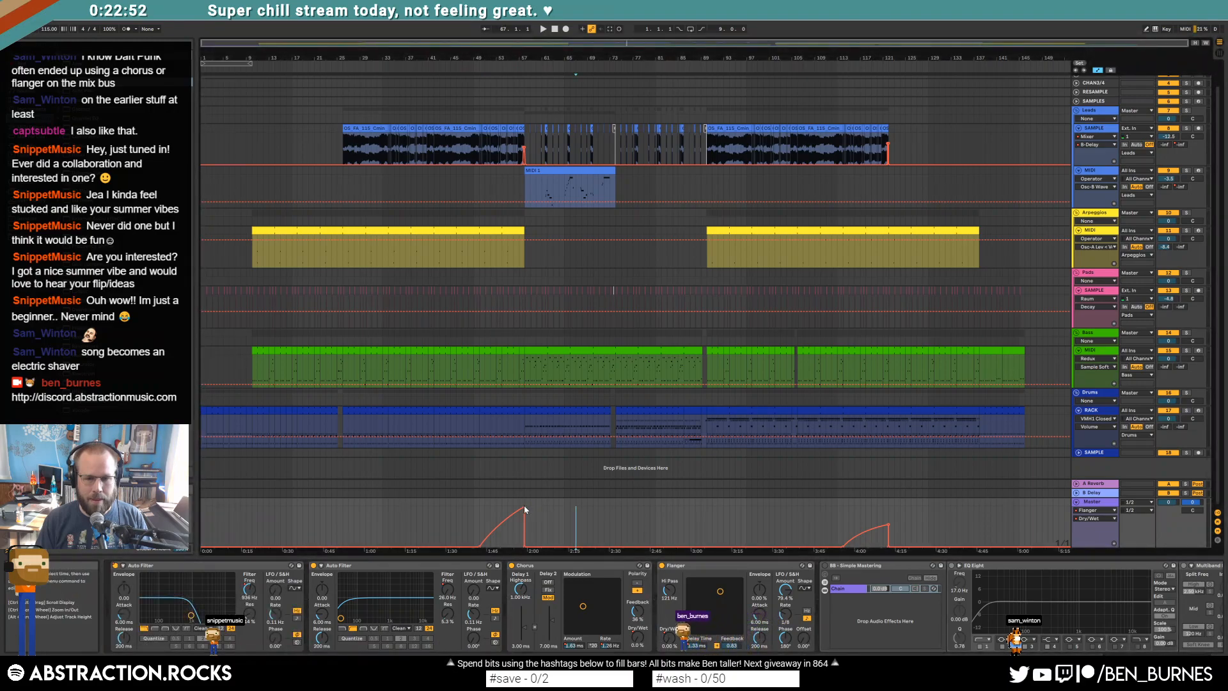
left_click_drag(524, 509, 536, 532)
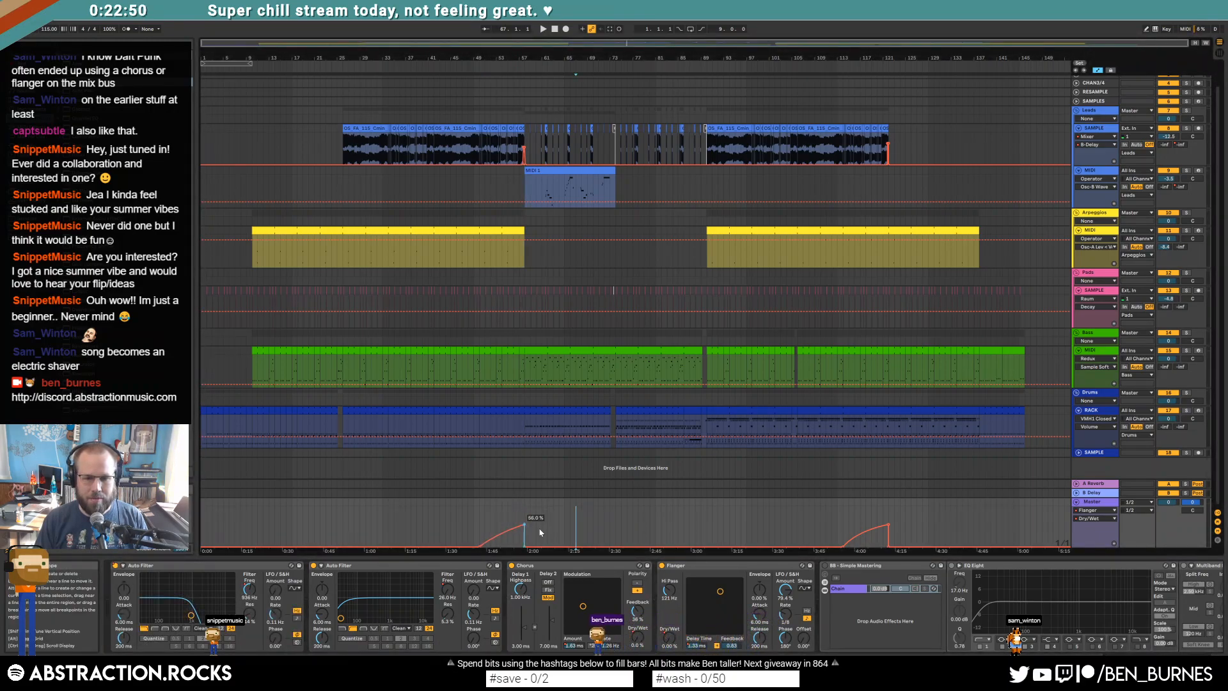
left_click(547, 540)
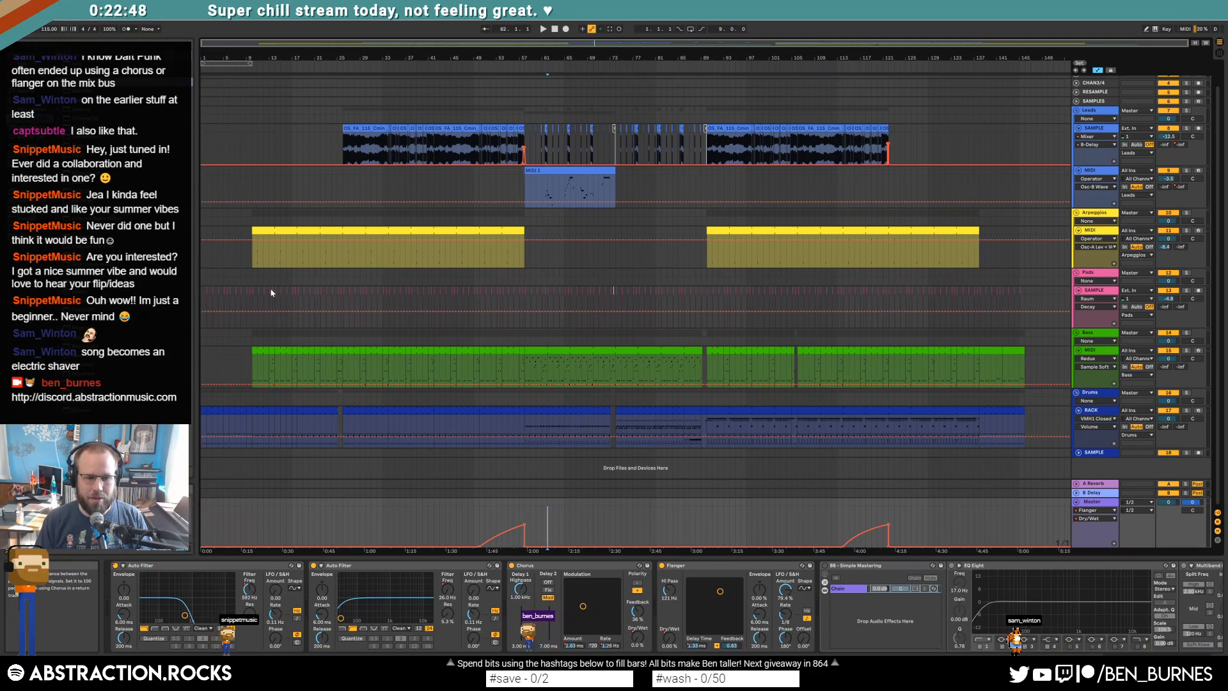
Step: Play the song from the beginning and inspect the notes of the opening drum rack clip
left_click(555, 30)
key("space")
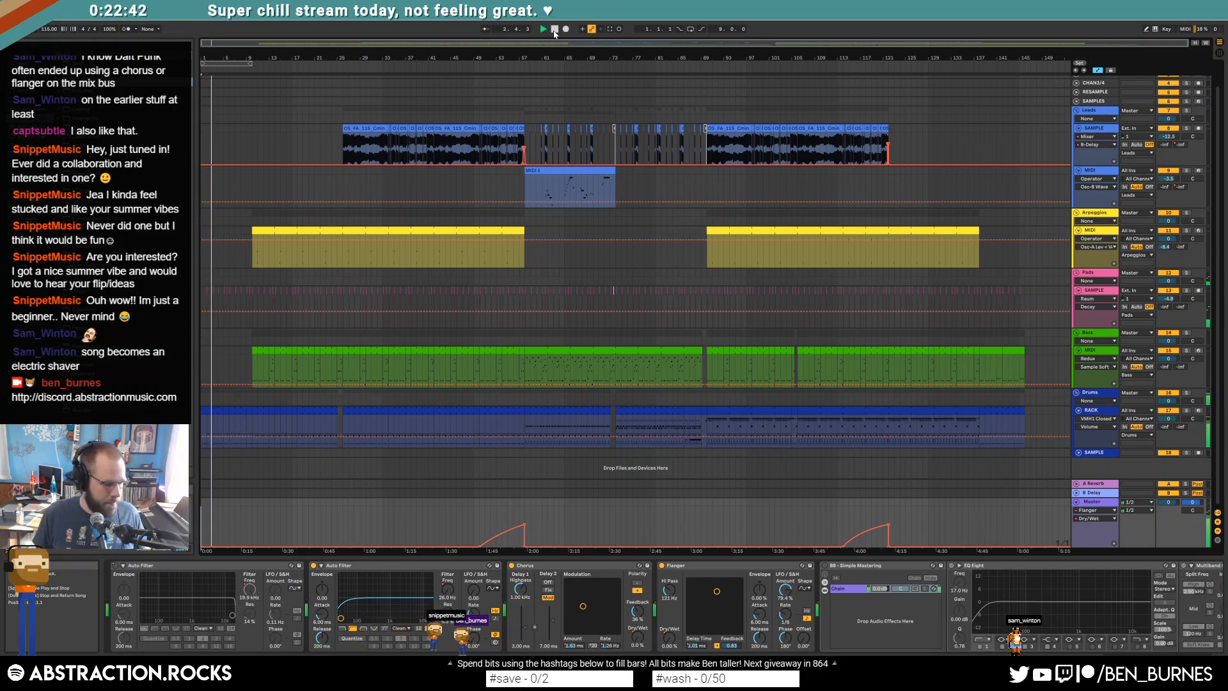
double_click(203, 410)
left_click(949, 466)
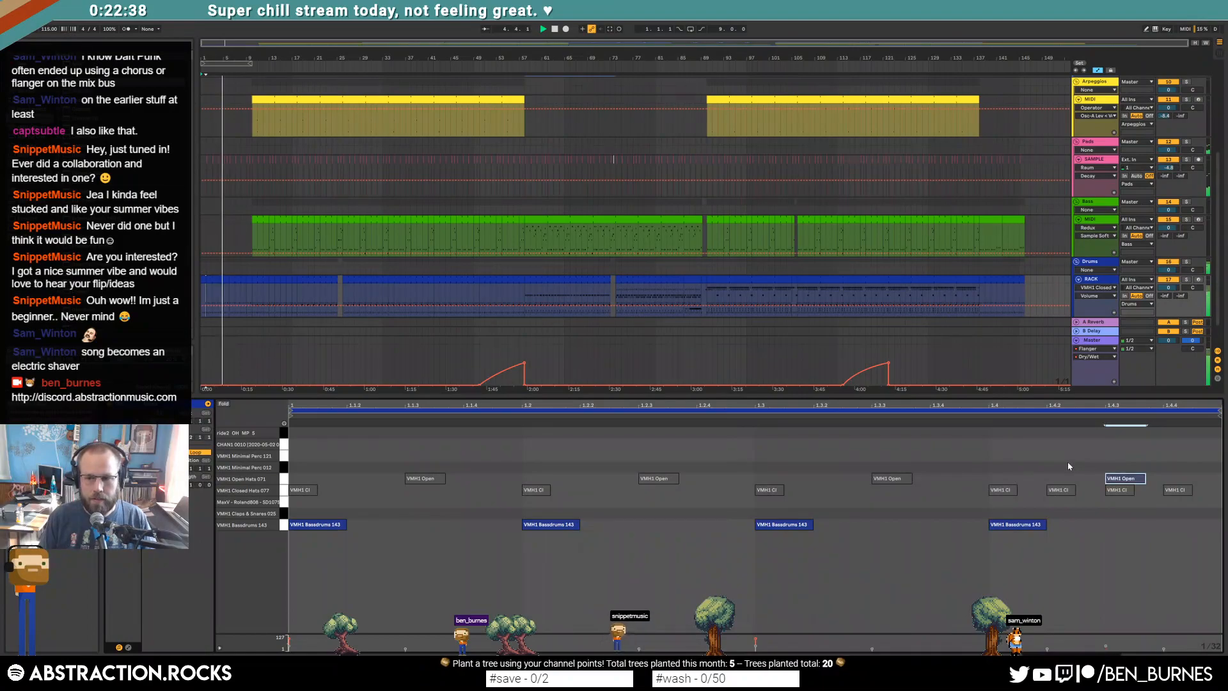
key("shift+Tab")
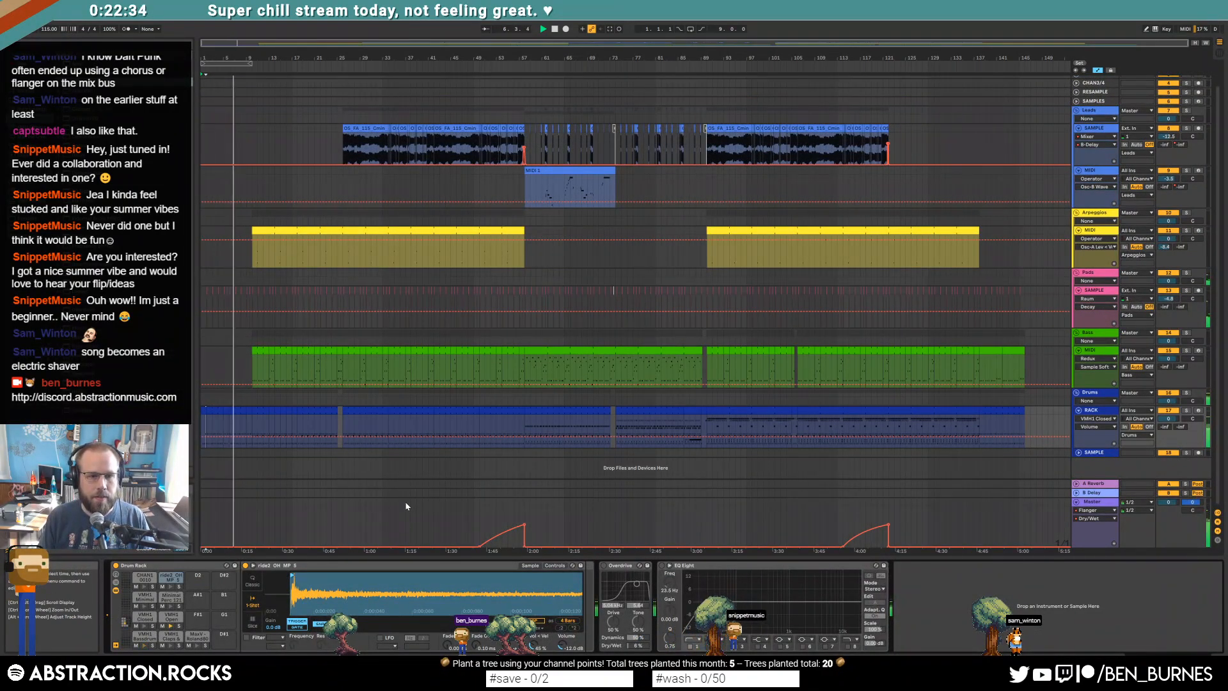
Step: Enable the Master's BB - Simple Mastering rack and shape its EQ Eight curve, placing a high band at 4.54 kHz
left_click(1100, 506)
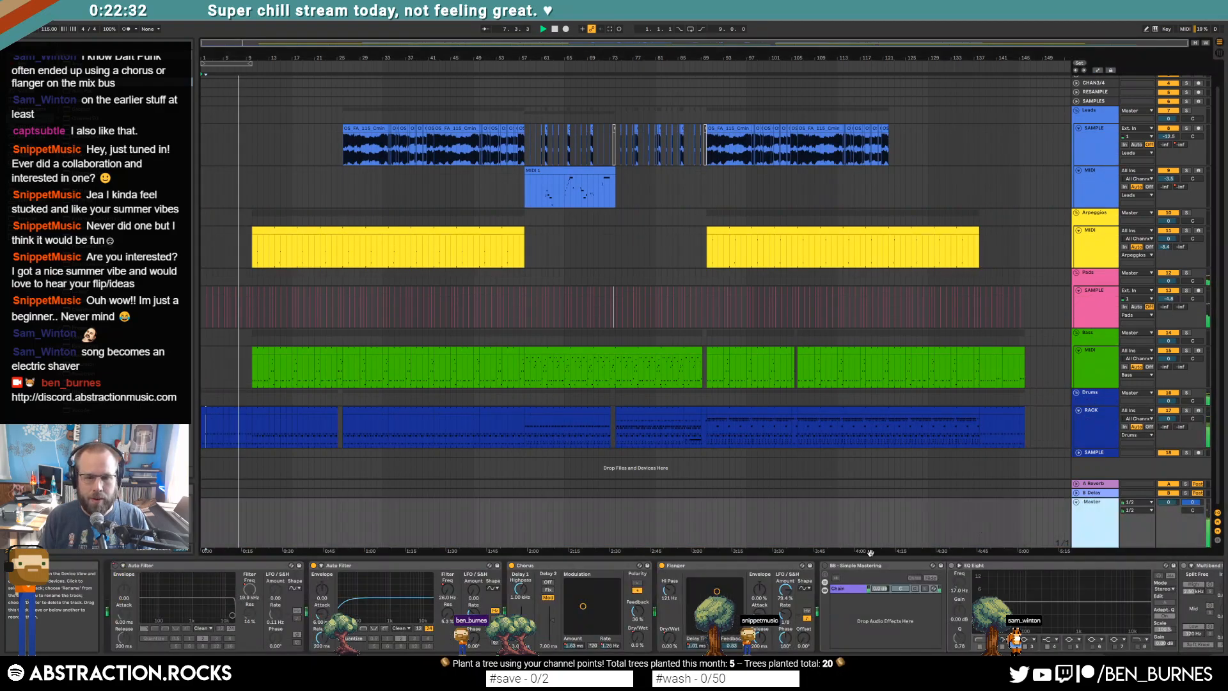
left_click(838, 566)
left_click(1183, 661)
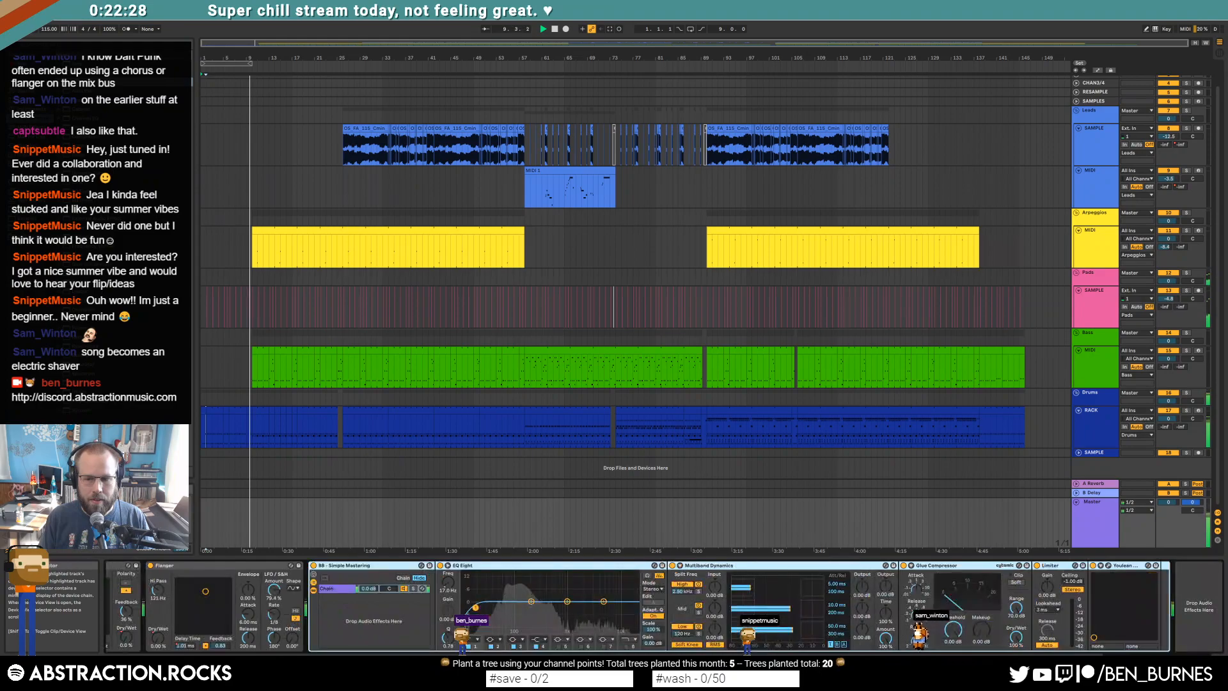
left_click_drag(531, 601, 601, 600)
left_click(476, 609)
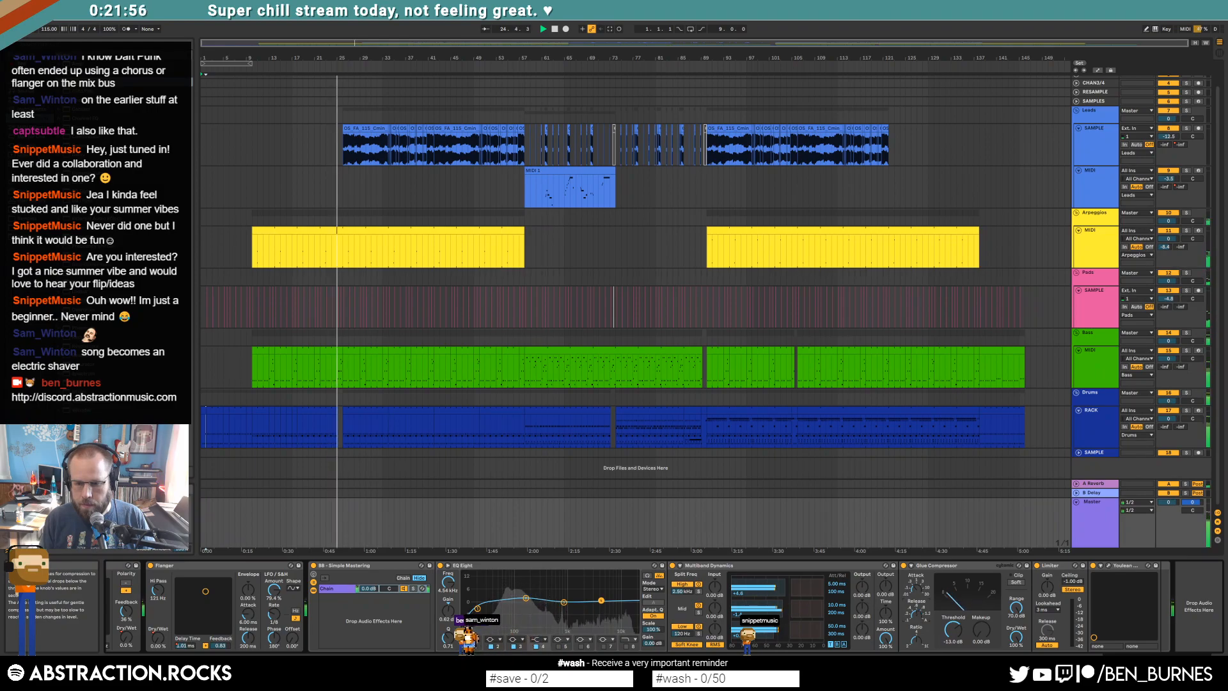
Step: Set the Glue Compressor's threshold to -8.84 dB and makeup to 4.13 dB, then check the level in the Youlean Loudness Meter
left_click_drag(981, 630, 952, 627)
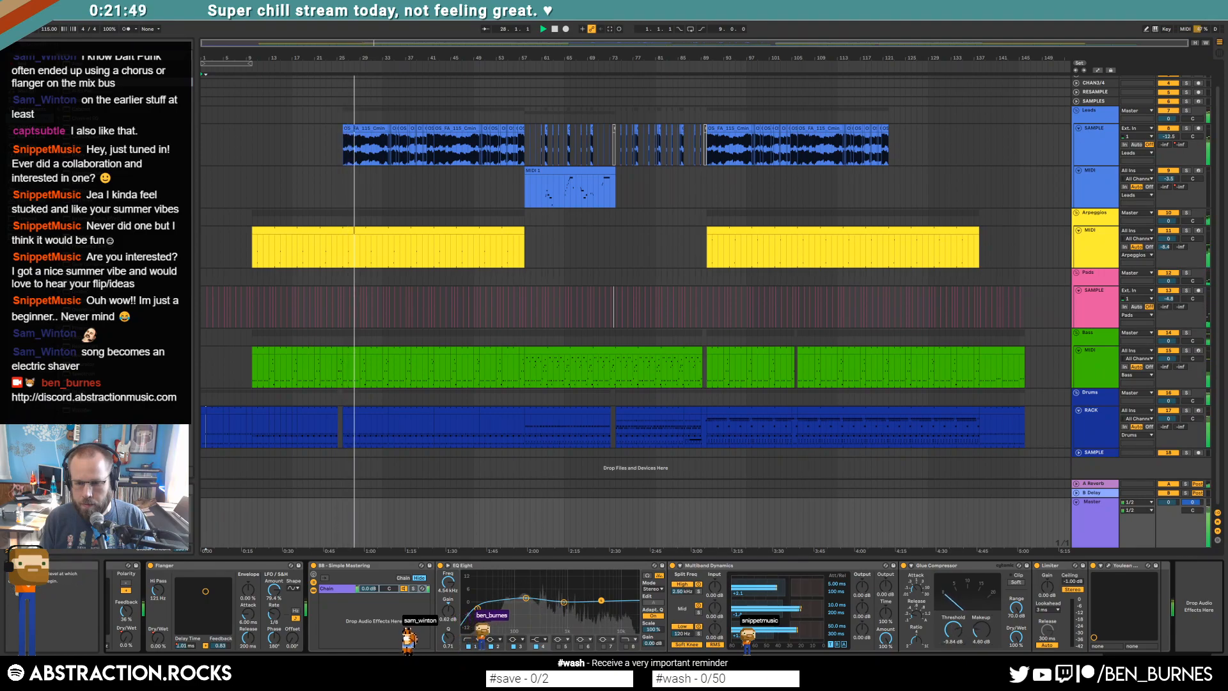
left_click(1109, 566)
left_click_drag(608, 179, 584, 187)
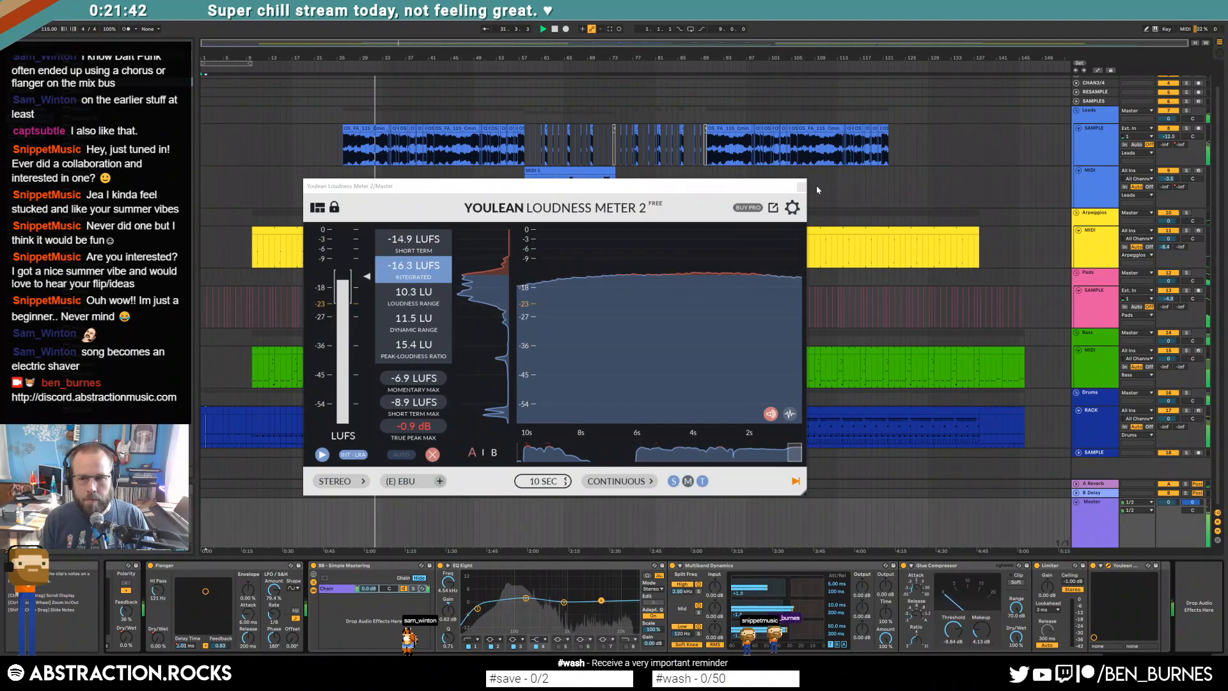
left_click(800, 187)
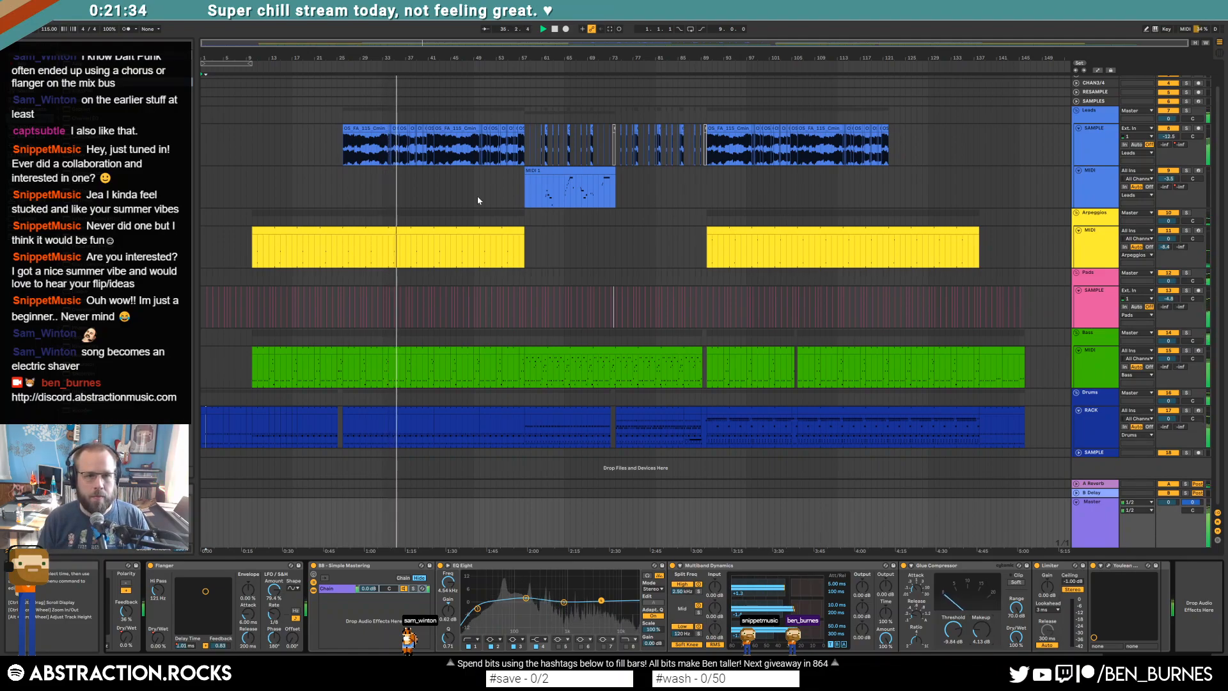
Step: Listen through the lead sample section up to bar 58 and examine its chopped clips up close
scroll(399, 139, "up", 3, "ctrl")
scroll(400, 139, "up", 5, "ctrl")
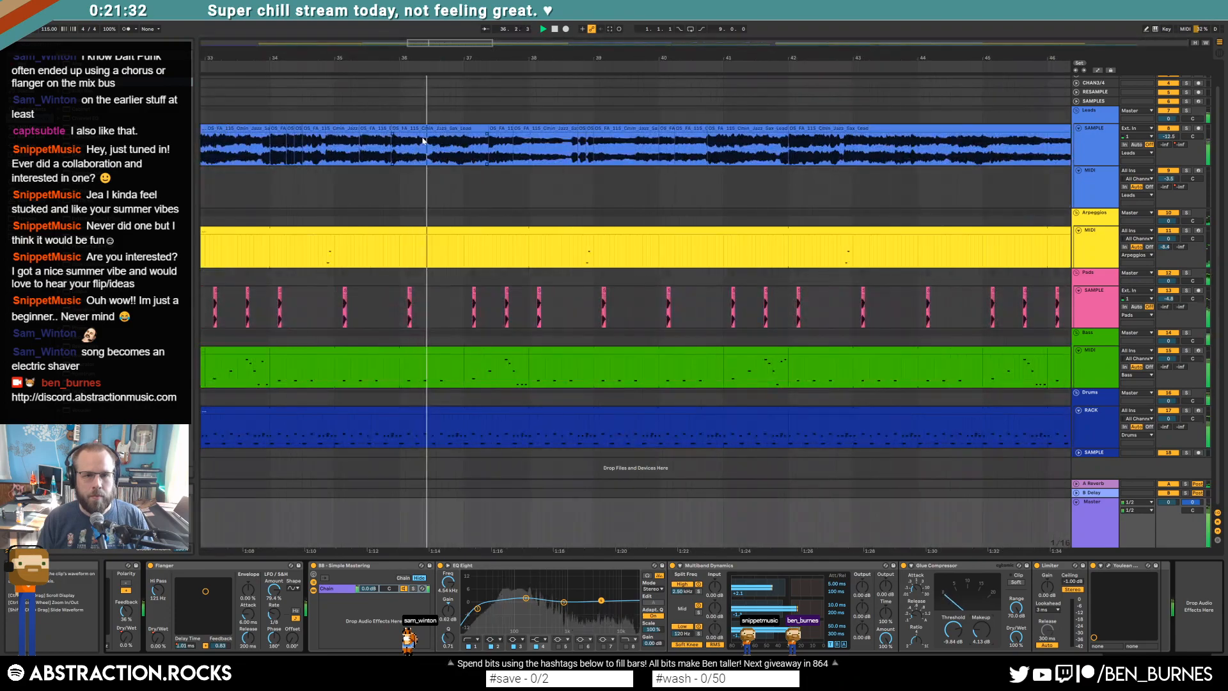
scroll(434, 146, "up", 6, "ctrl")
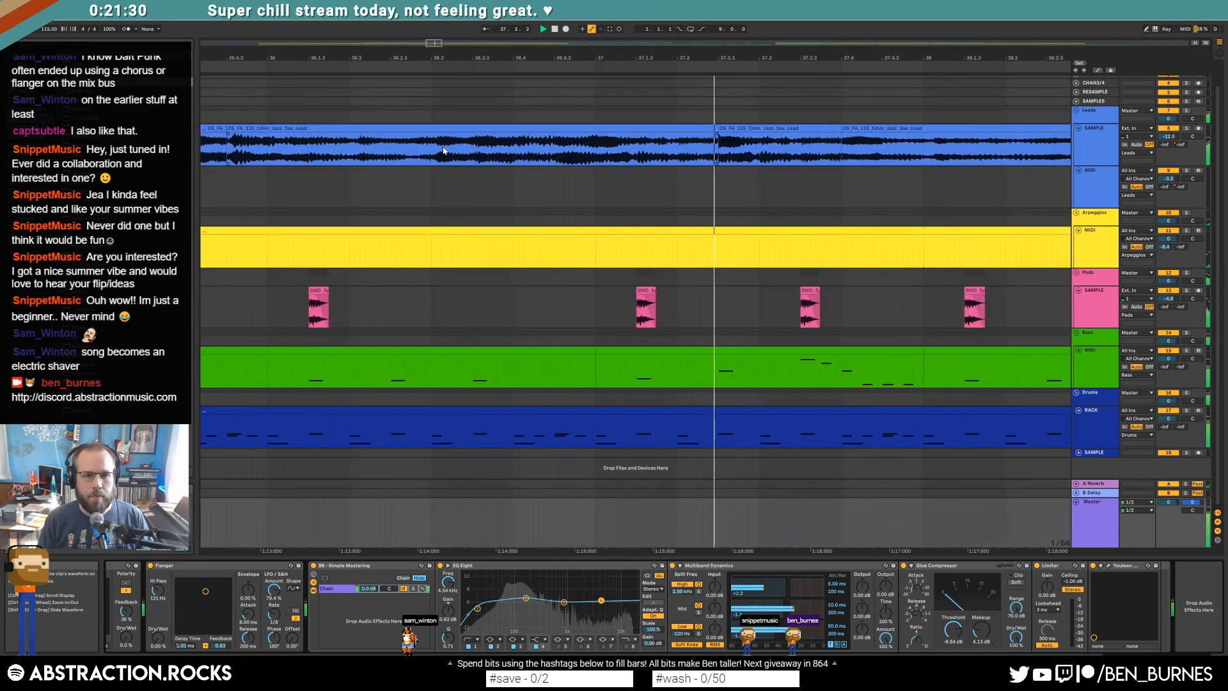
left_click_drag(438, 46, 518, 18)
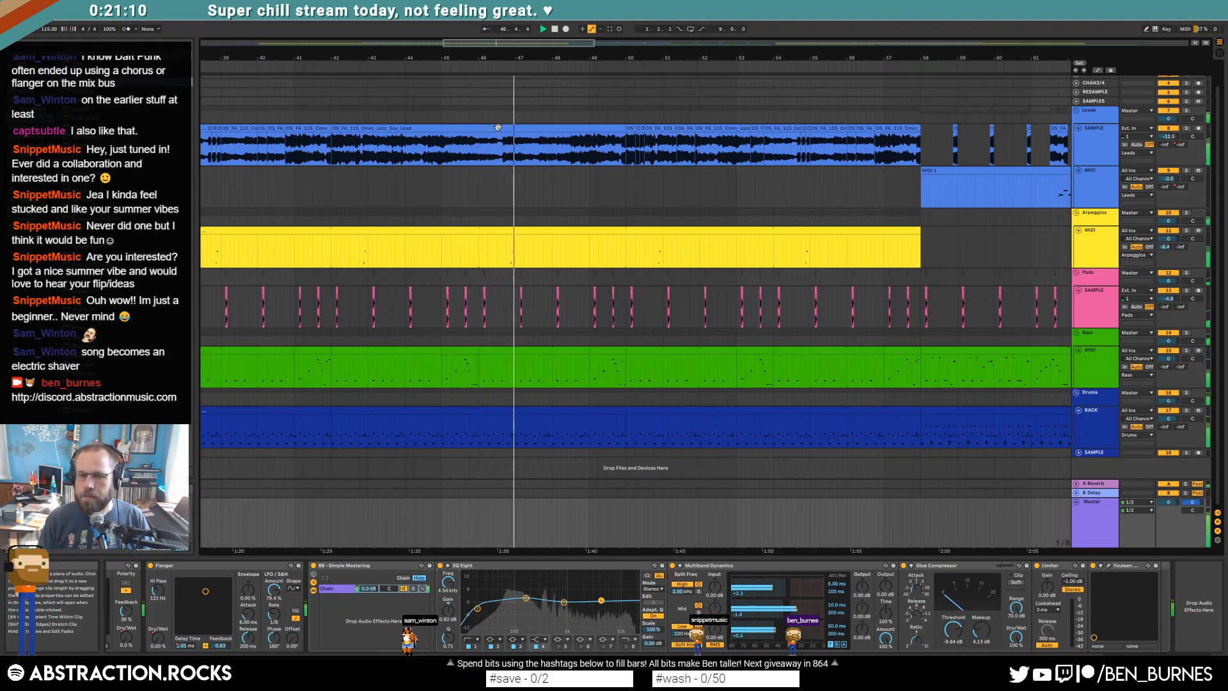
left_click_drag(573, 55, 390, 54)
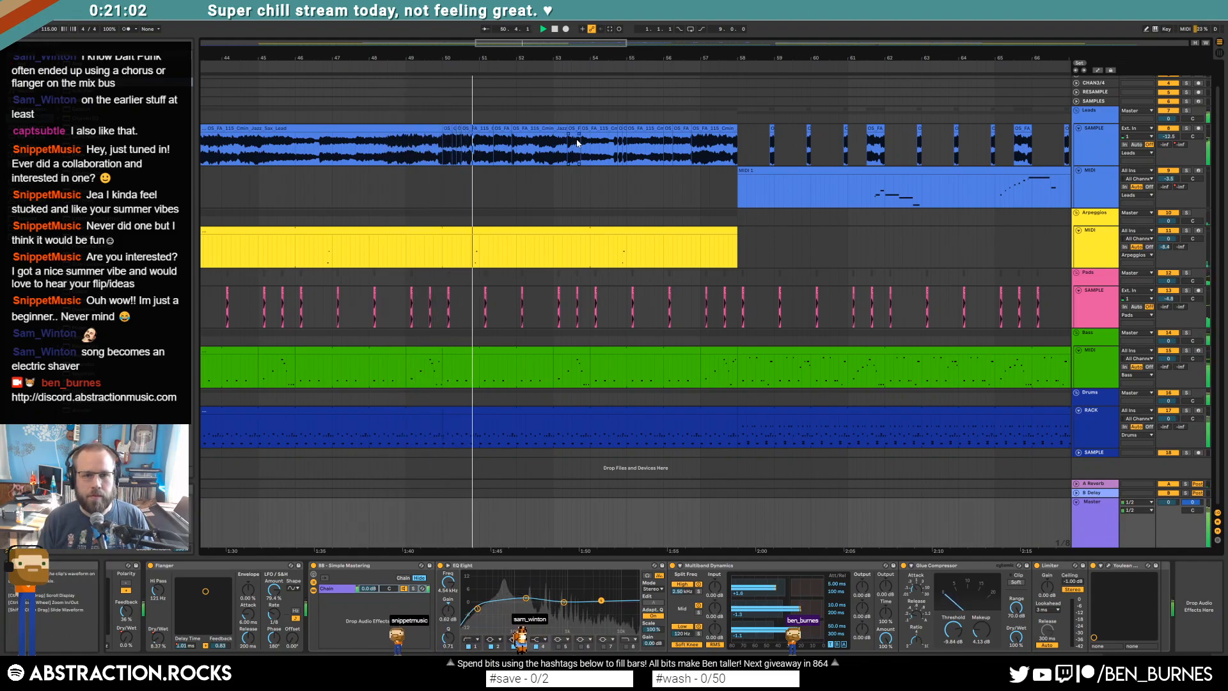
scroll(577, 143, "up", 3, "ctrl")
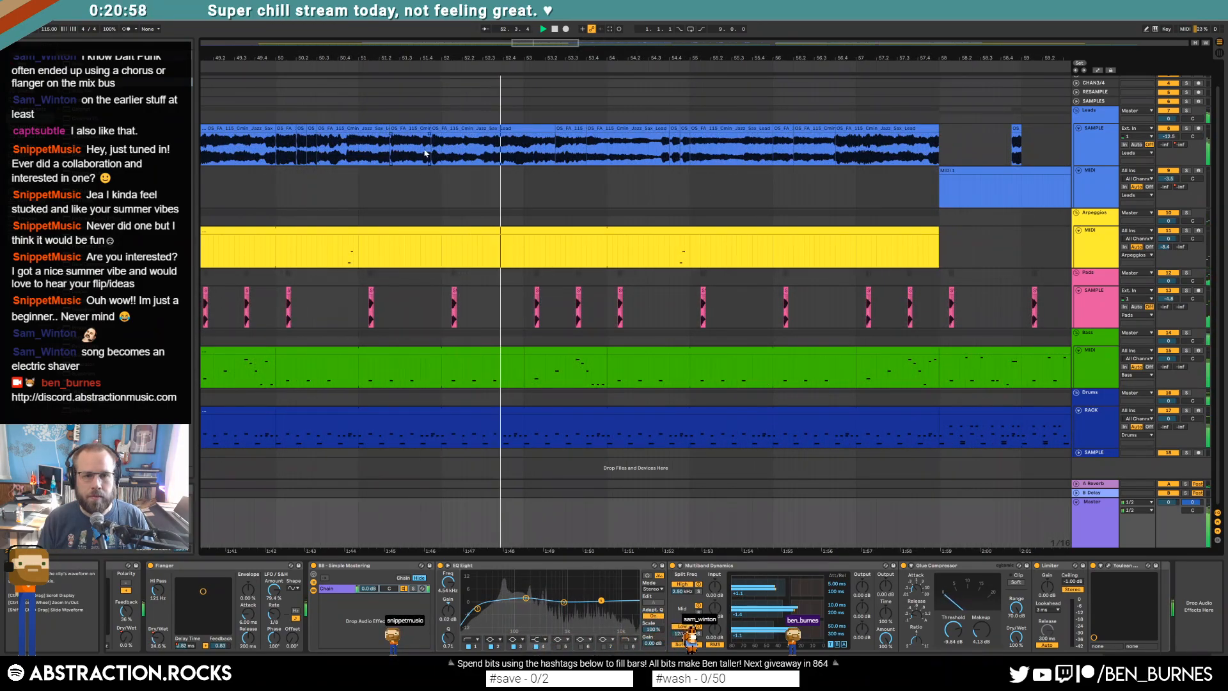
scroll(575, 163, "up", 1)
scroll(646, 169, "up", 3, "ctrl")
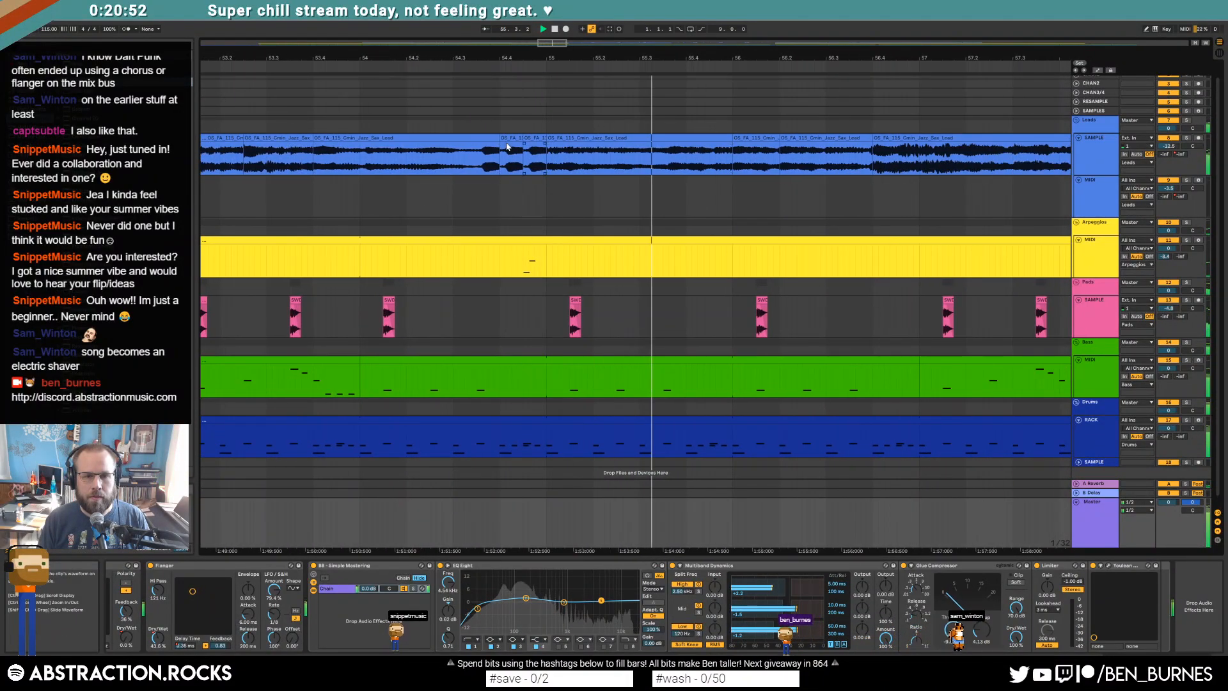
left_click_drag(570, 43, 571, 2)
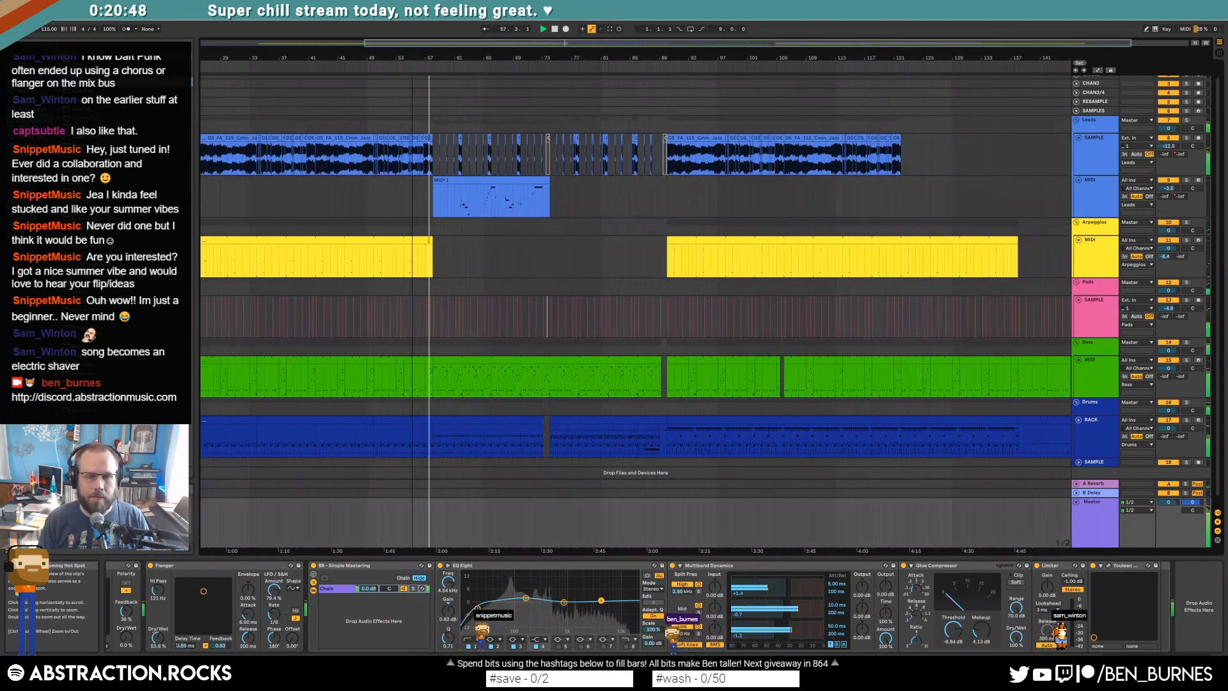
left_click_drag(570, 43, 570, 15)
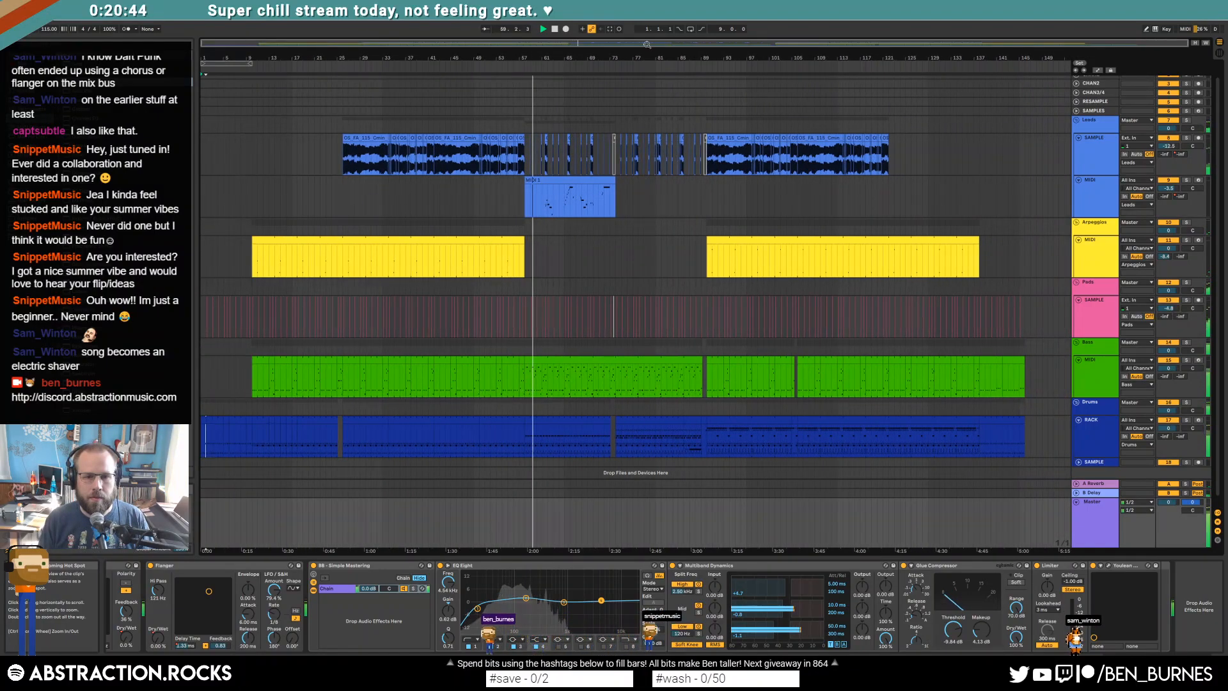
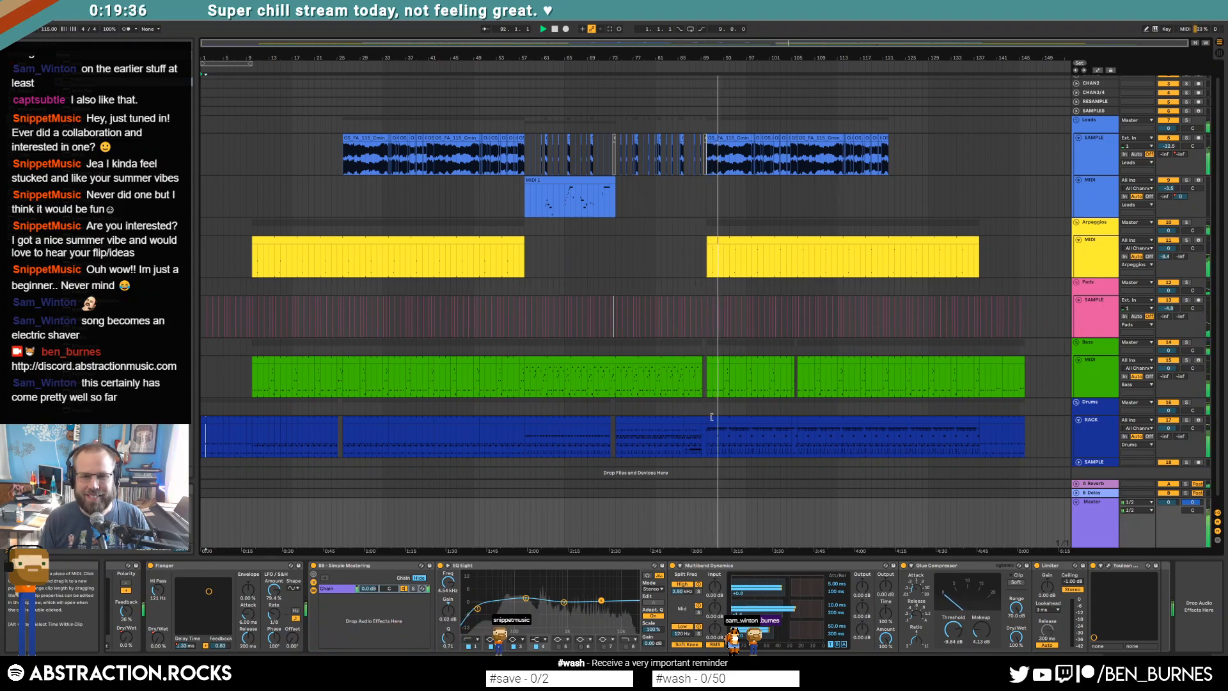
Step: Show the Master's Chorus Dry/Wet automation and lower its spike at bar 98 to about 56 %
left_click_drag(837, 43, 871, 112)
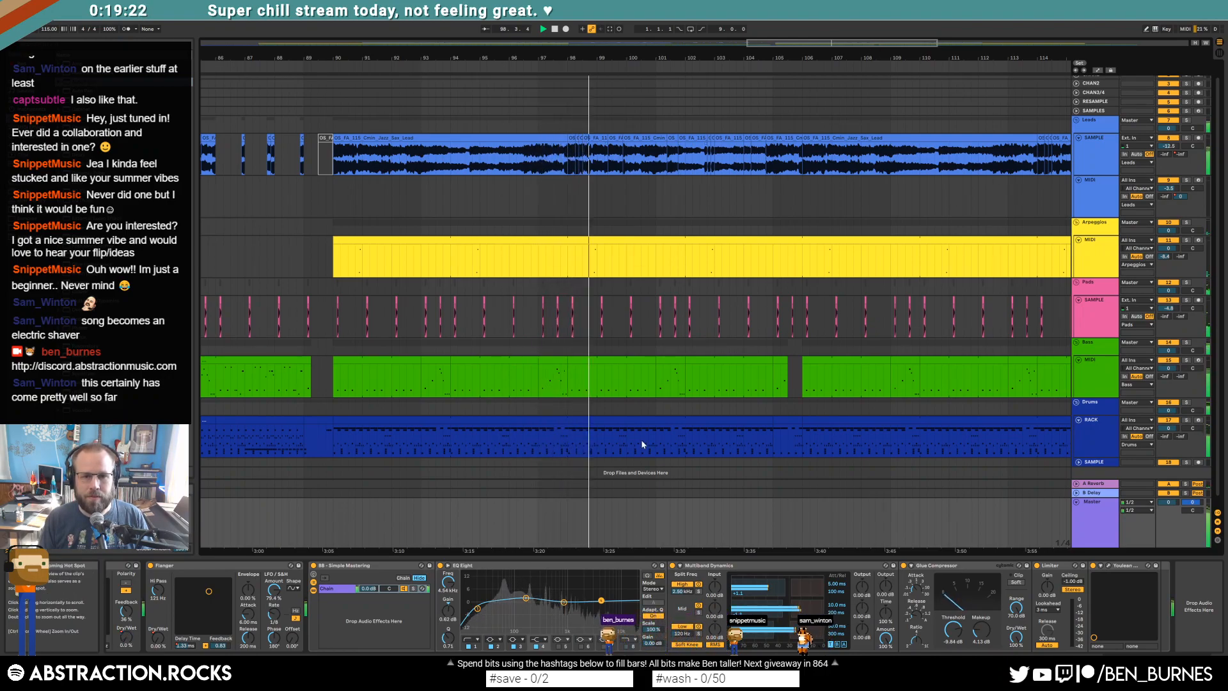
left_click(1006, 504)
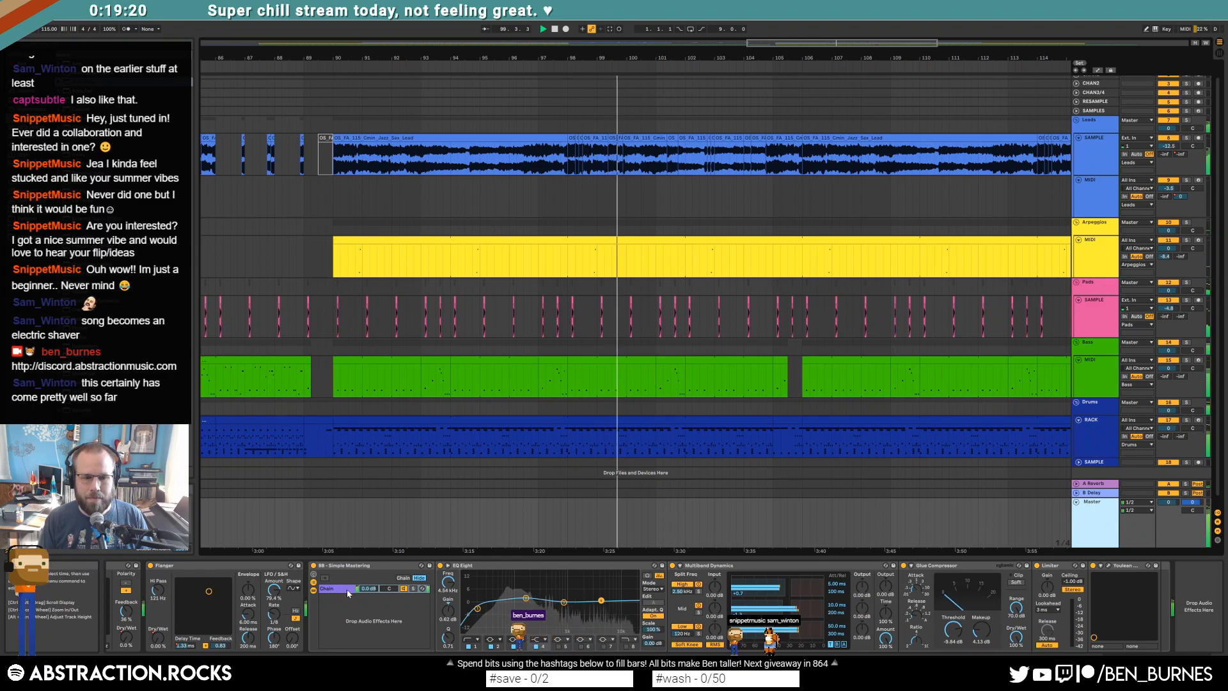
scroll(557, 650, "left", 5)
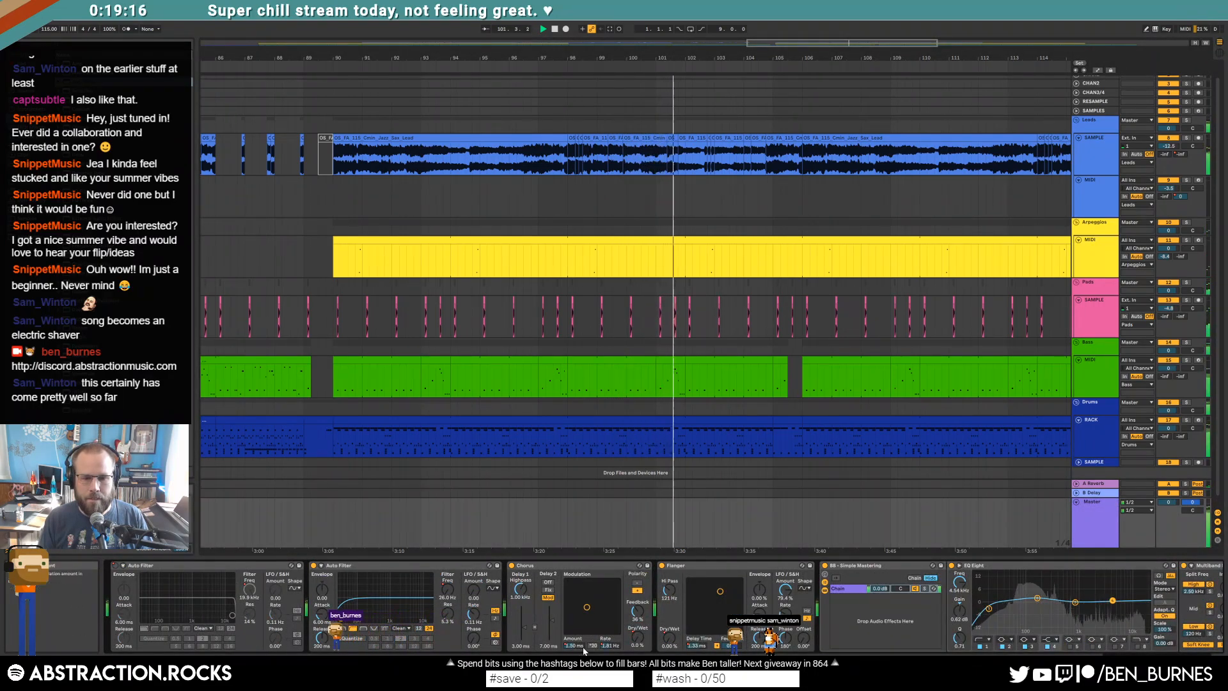
key("space")
key("a")
left_click(639, 640)
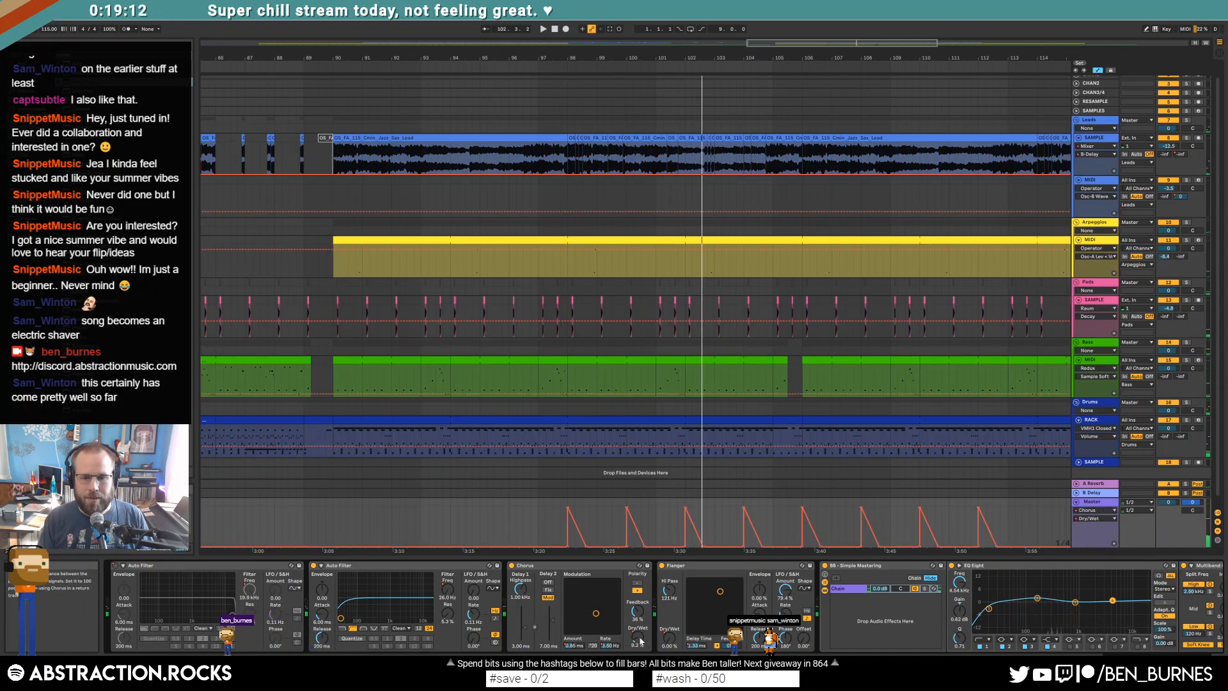
left_click(553, 509)
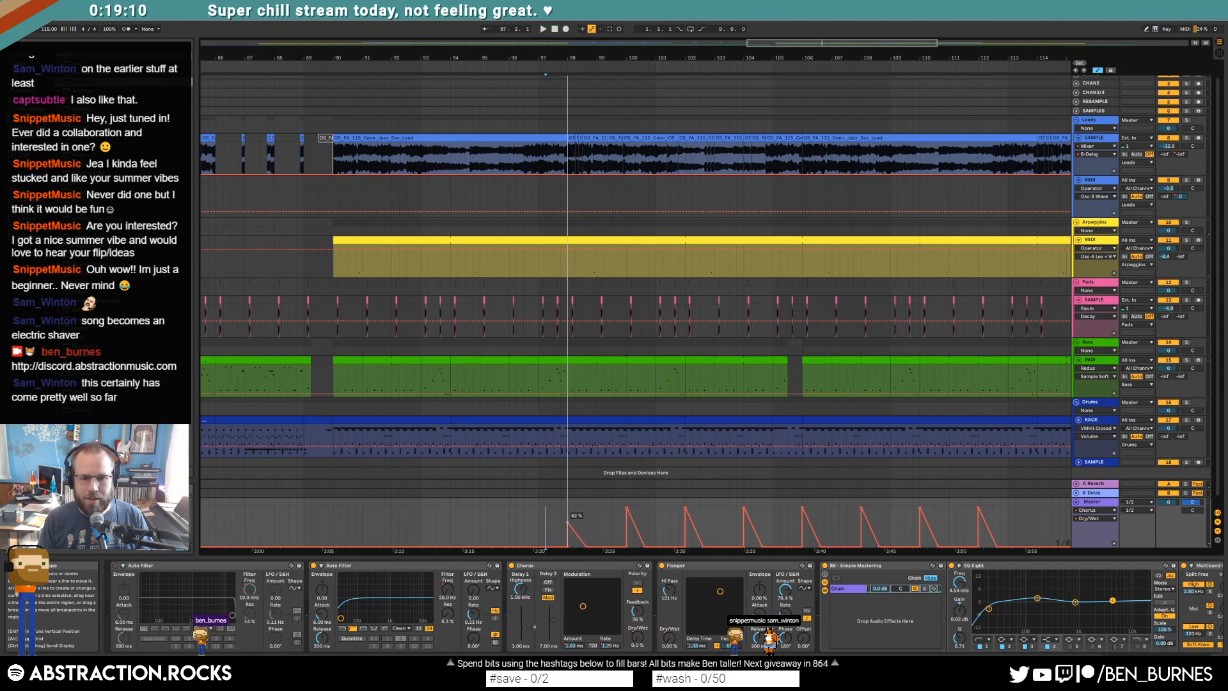
left_click(568, 528)
Step: Duplicate the two-bar Chorus Dry/Wet section with the lowered spike over the following spikes up to bar 112
key("ctrl+d")
key("ctrl+d")
key("ctrl+d")
key("ctrl+d")
key("ctrl+d")
key("ctrl+d")
key("ctrl+d")
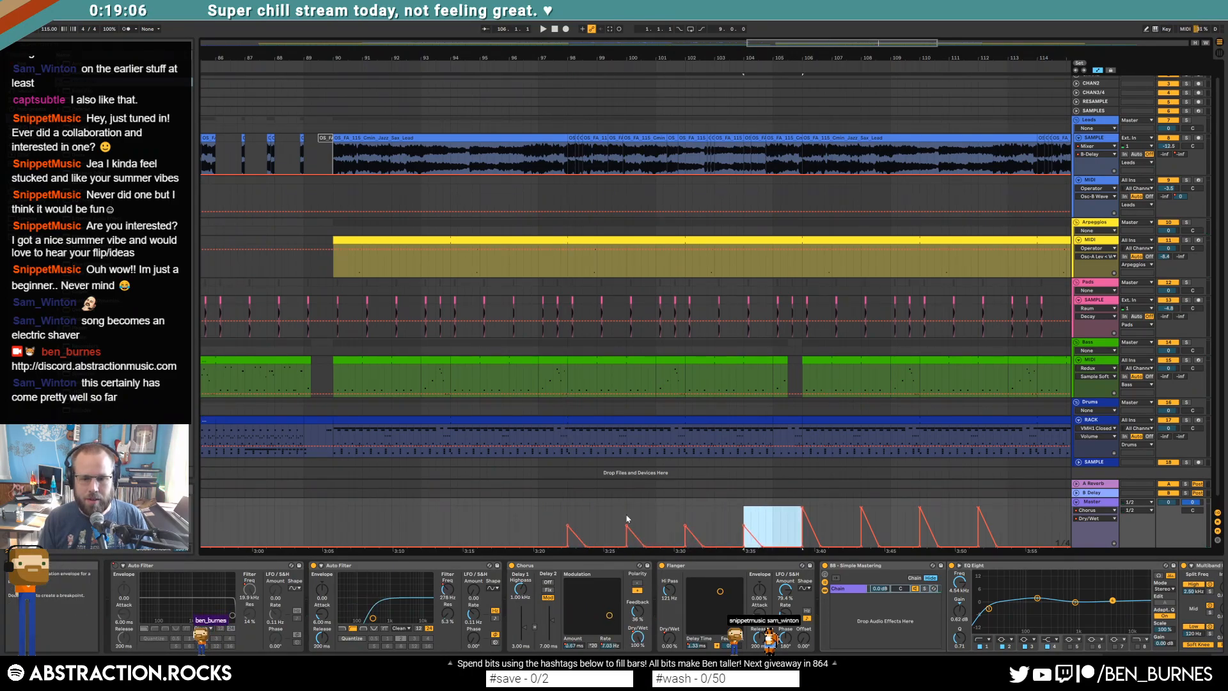
left_click(551, 516)
Step: Readjust the Chorus Dry/Wet spike at bar 98 during playback, and duplicate that two-bar section across the following spikes
key("space")
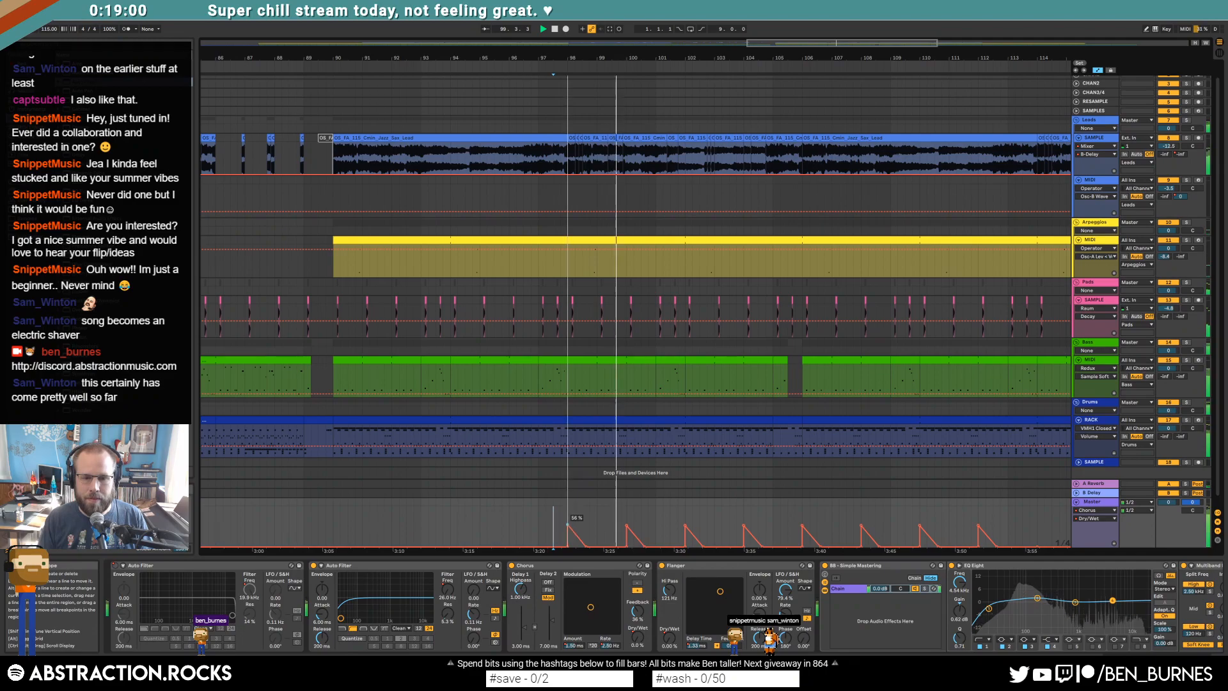
left_click_drag(553, 519, 625, 517)
left_click(582, 518)
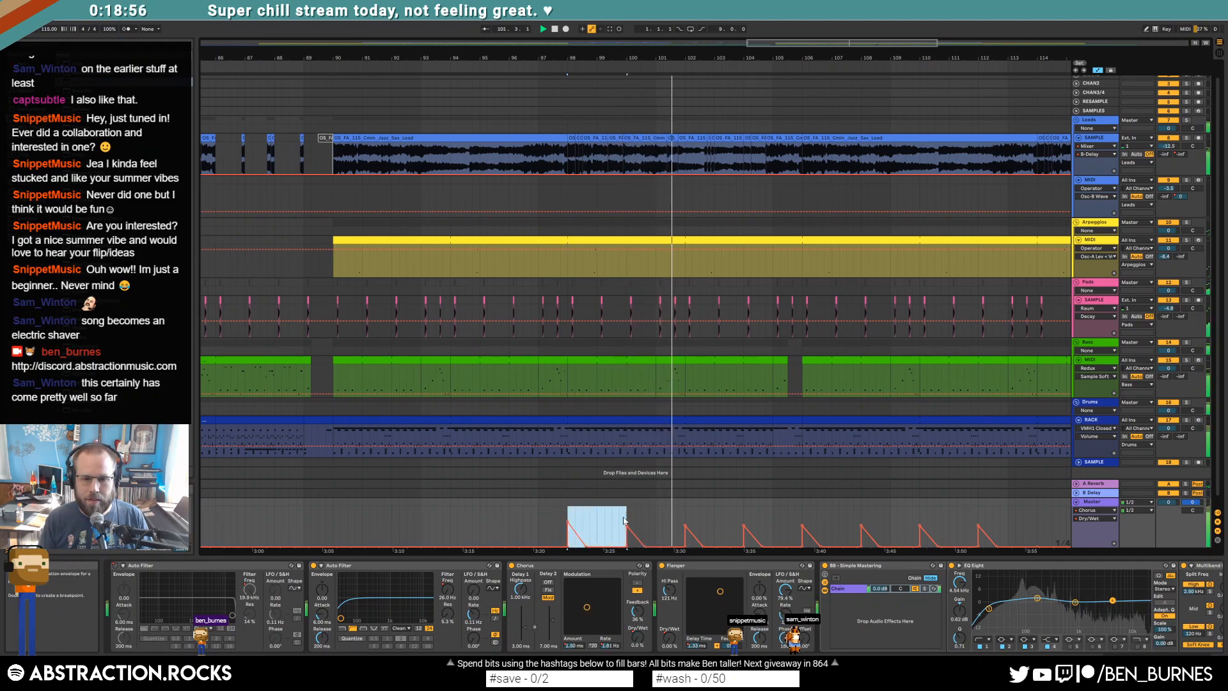
key("ctrl+d")
key("ctrl+d")
key("ctrl+d")
key("ctrl+d")
key("ctrl+d")
key("ctrl+d")
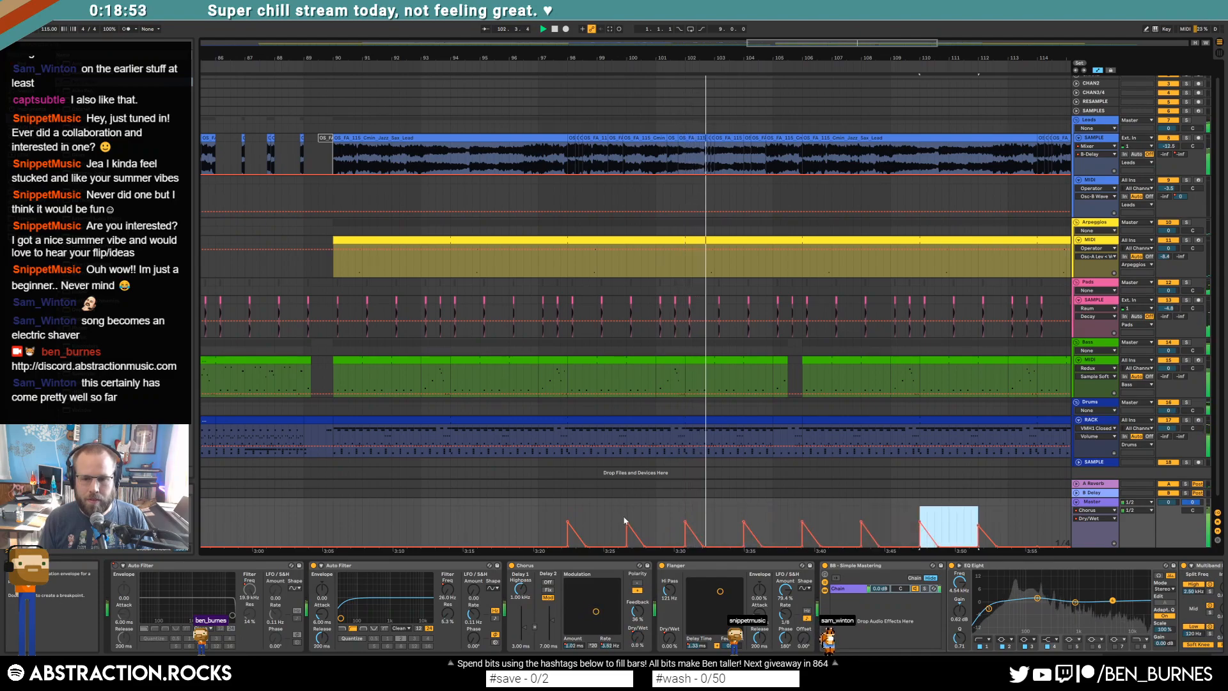
left_click(597, 520)
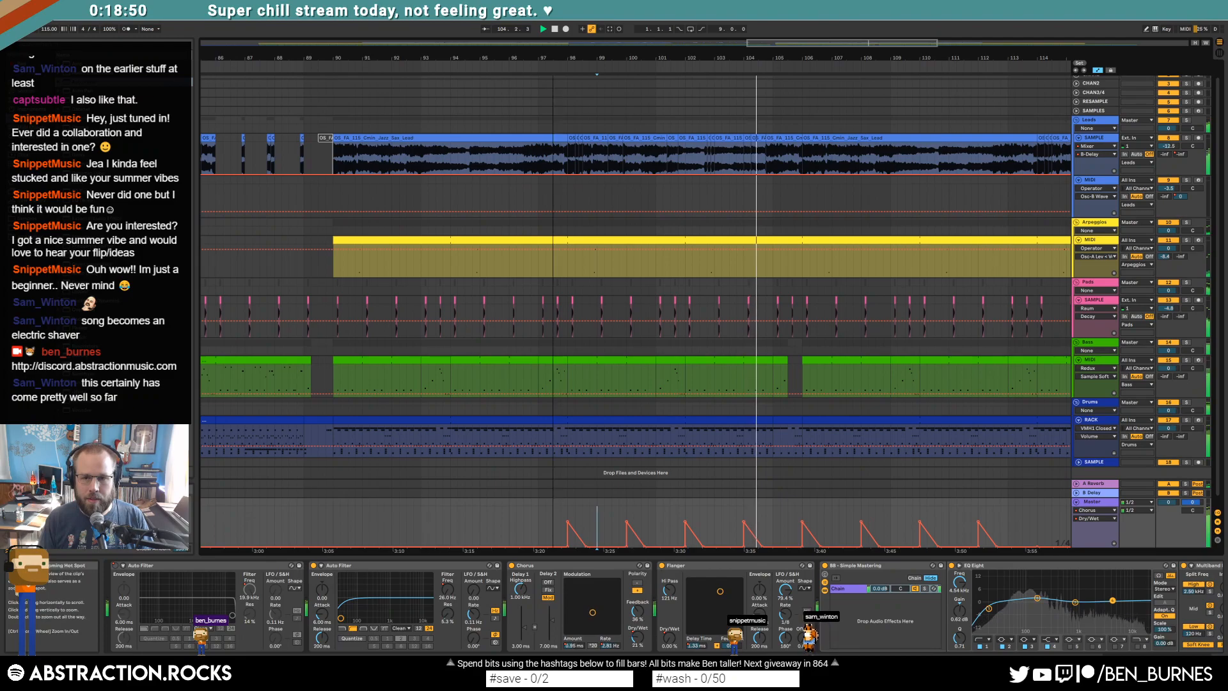
Step: Lower the Chorus Dry/Wet spike at bar 98 further and duplicate its two-bar section over the spikes up to bar 112
left_click_drag(824, 43, 856, 44)
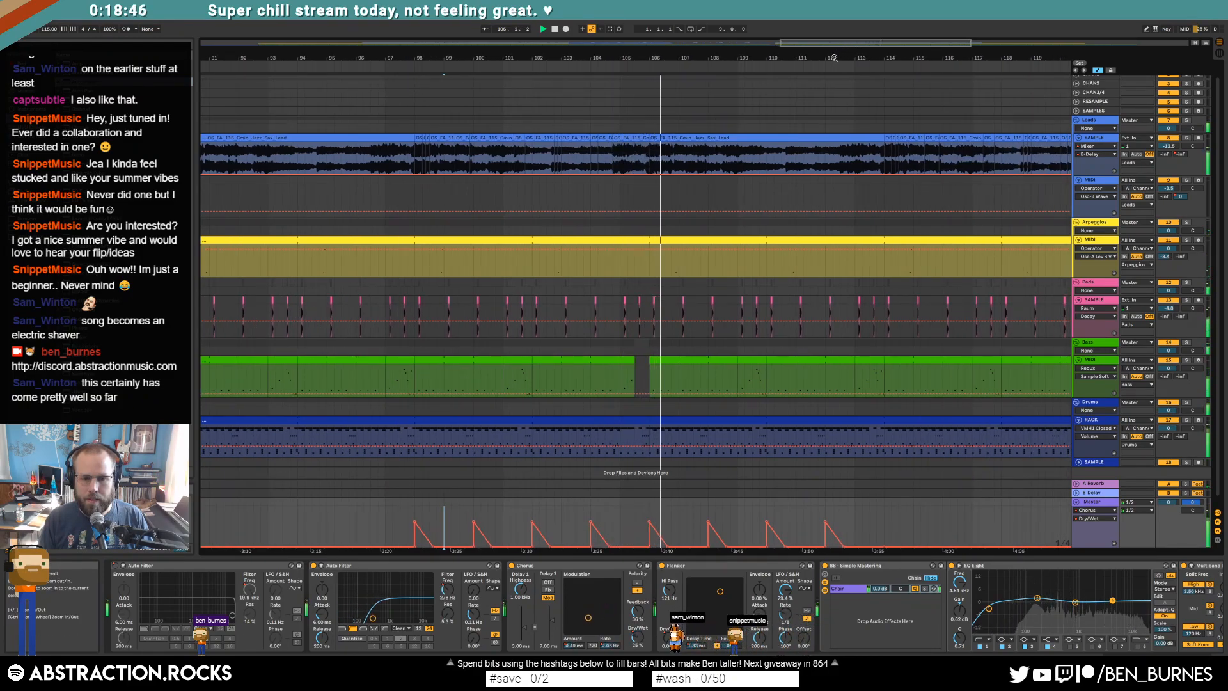
left_click(634, 521)
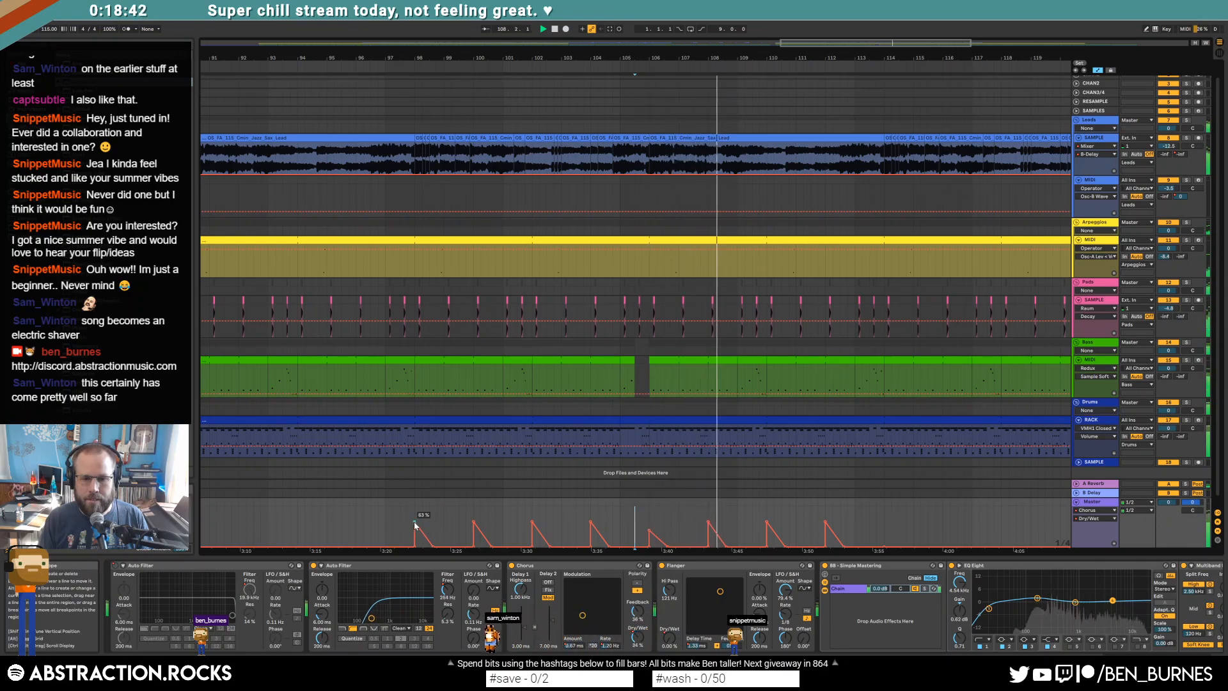
left_click_drag(414, 524, 474, 522)
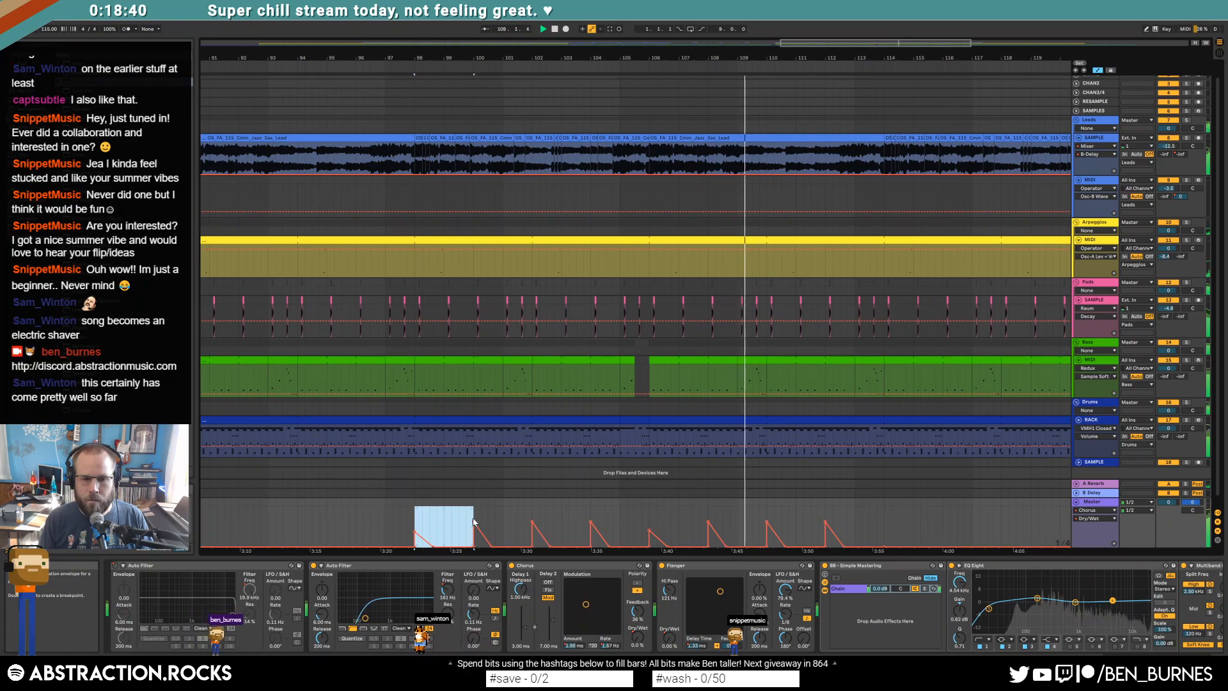
key("ctrl+d")
key("ctrl+d")
key("ctrl+d")
key("ctrl+d")
key("ctrl+d")
key("ctrl+d")
key("ctrl+d")
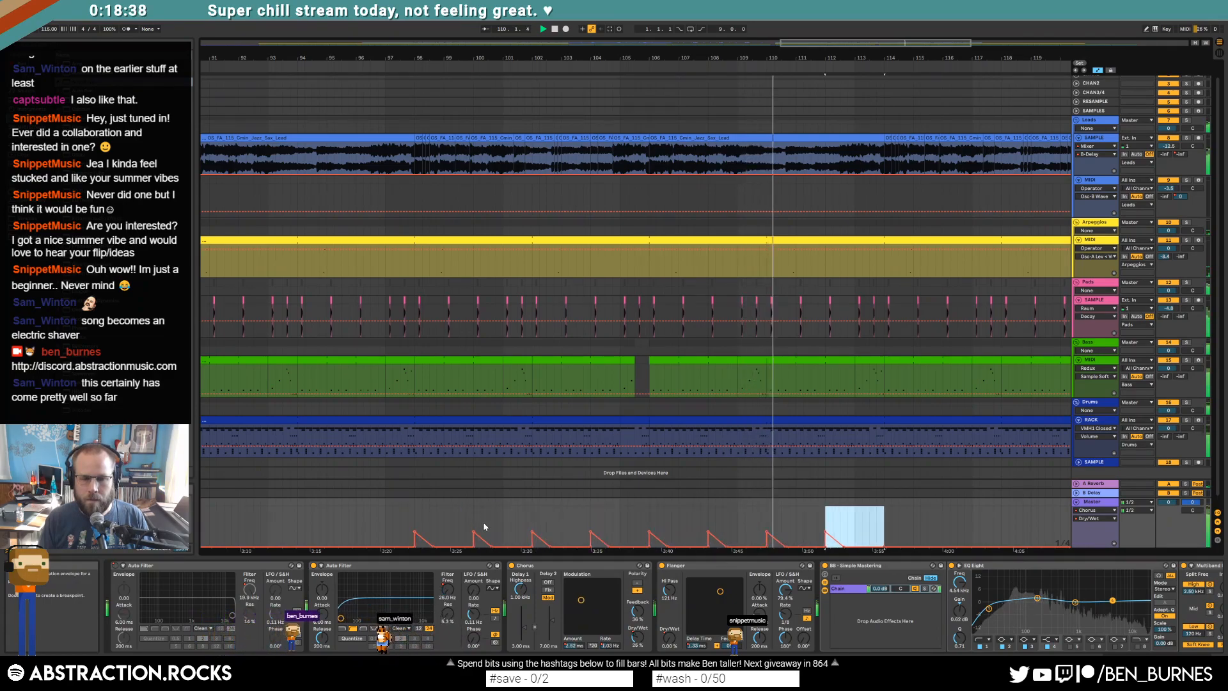
left_click(679, 525)
Step: Hide the automation lanes and fold the Leads MIDI, Arpeggios MIDI, Pads SAMPLE, Bass MIDI and Drums RACK tracks
left_click_drag(825, 46, 822, 43)
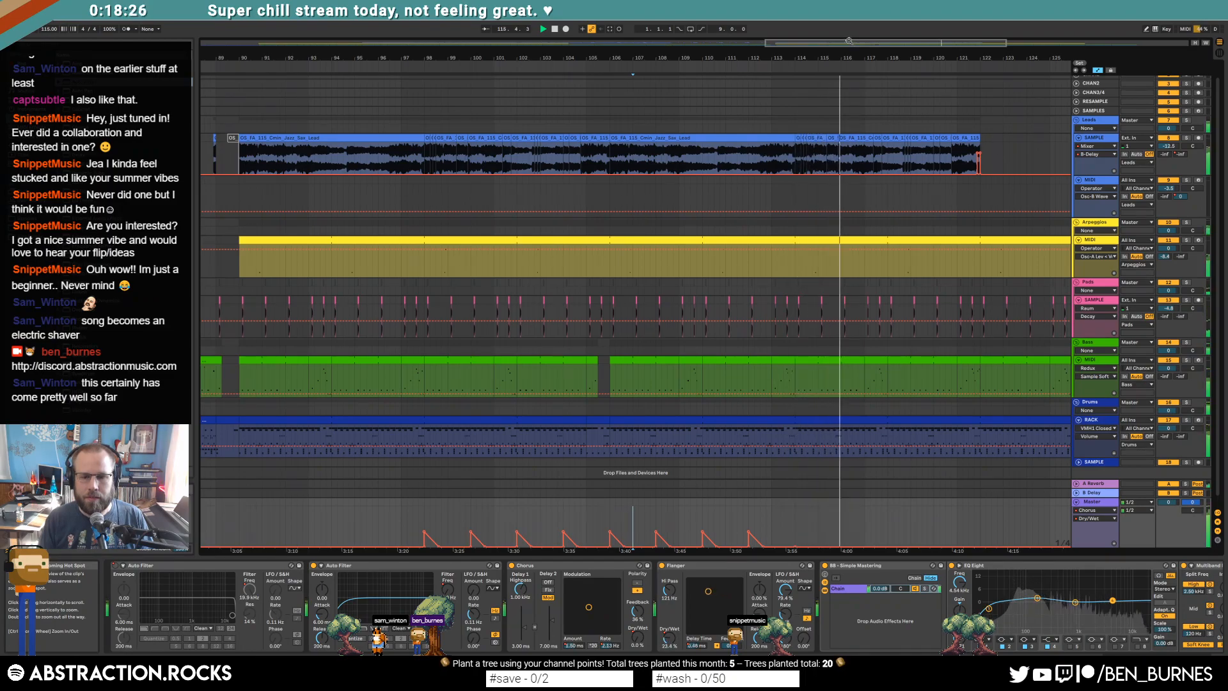
left_click_drag(849, 41, 873, 41)
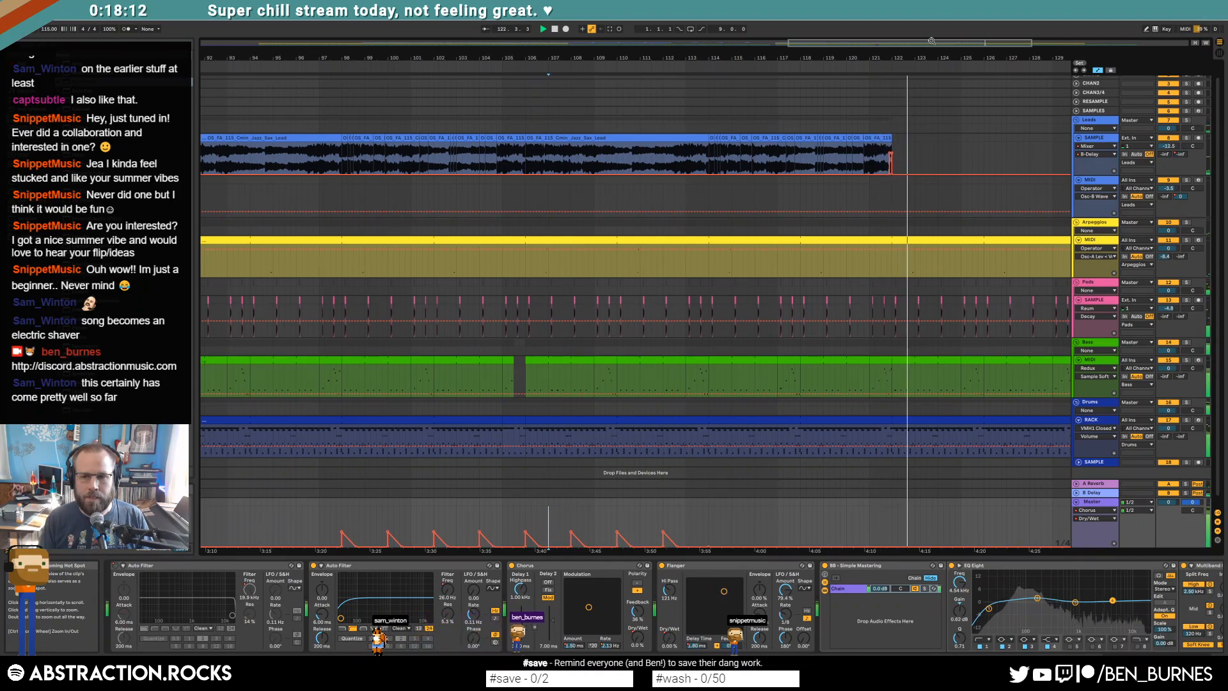
key("a")
left_click(1078, 180)
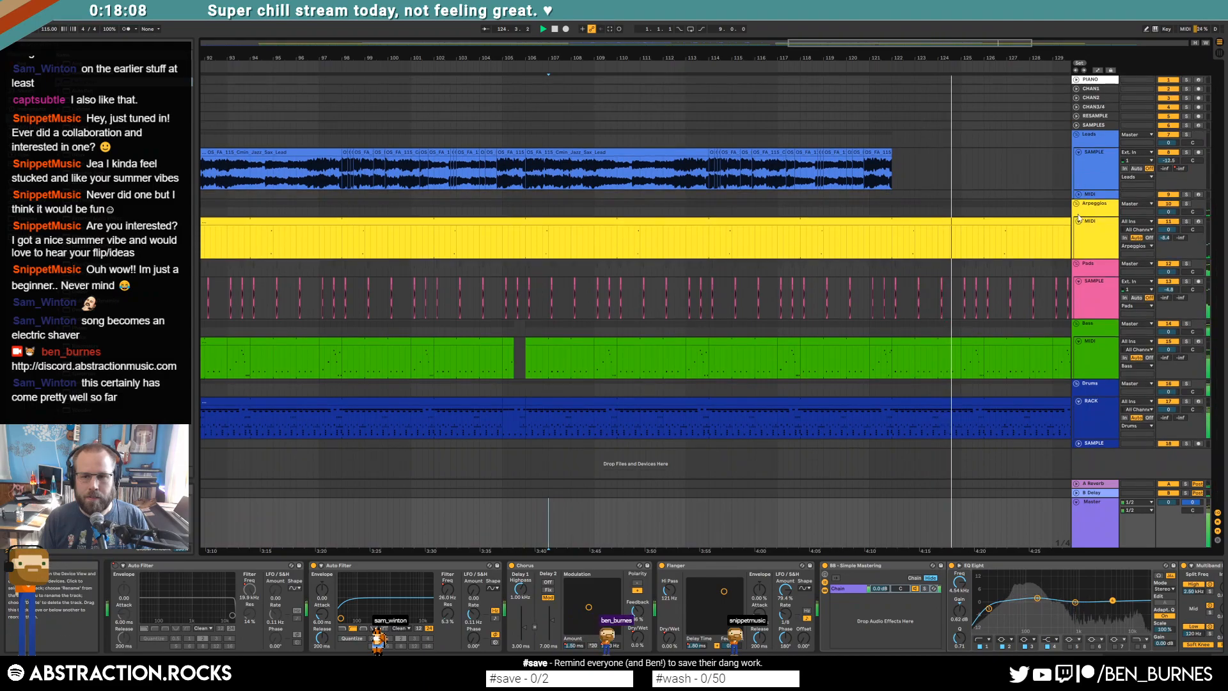
left_click(1078, 222)
left_click(1079, 248)
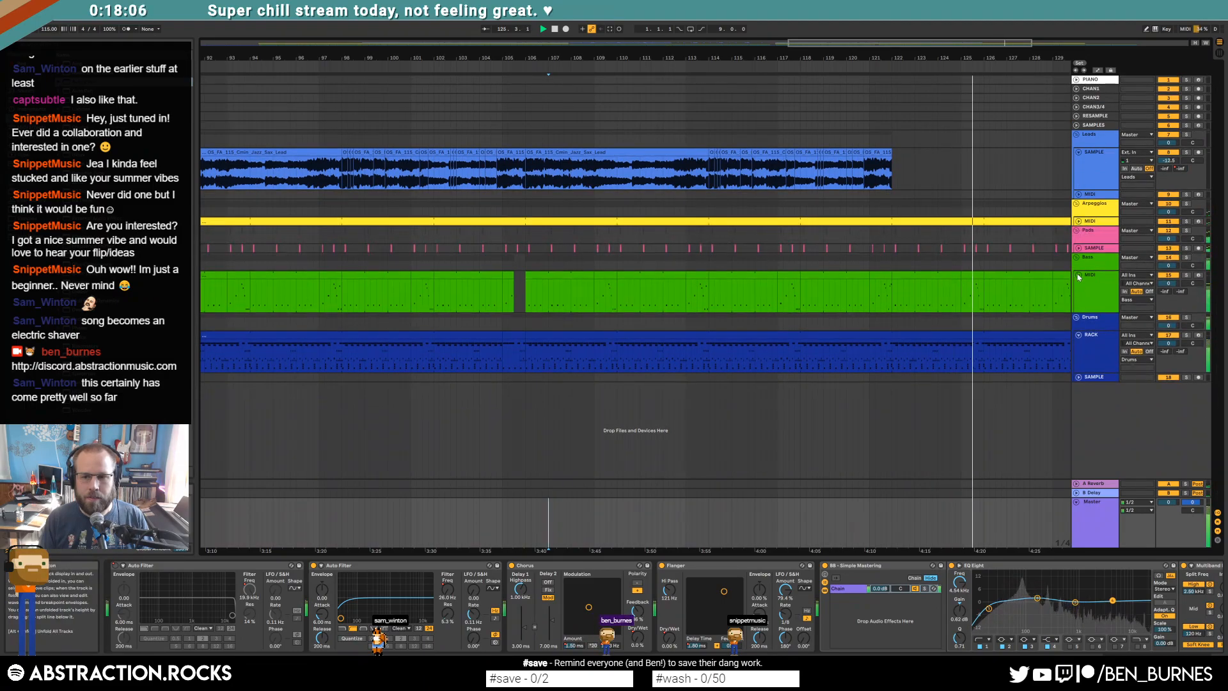
left_click(1078, 275)
left_click(1079, 301)
Step: Delete the unused ungrouped tracks from CHAN1 through SAMPLES, keeping the PIANO track
left_click(1091, 88)
left_click(1094, 125, "shift")
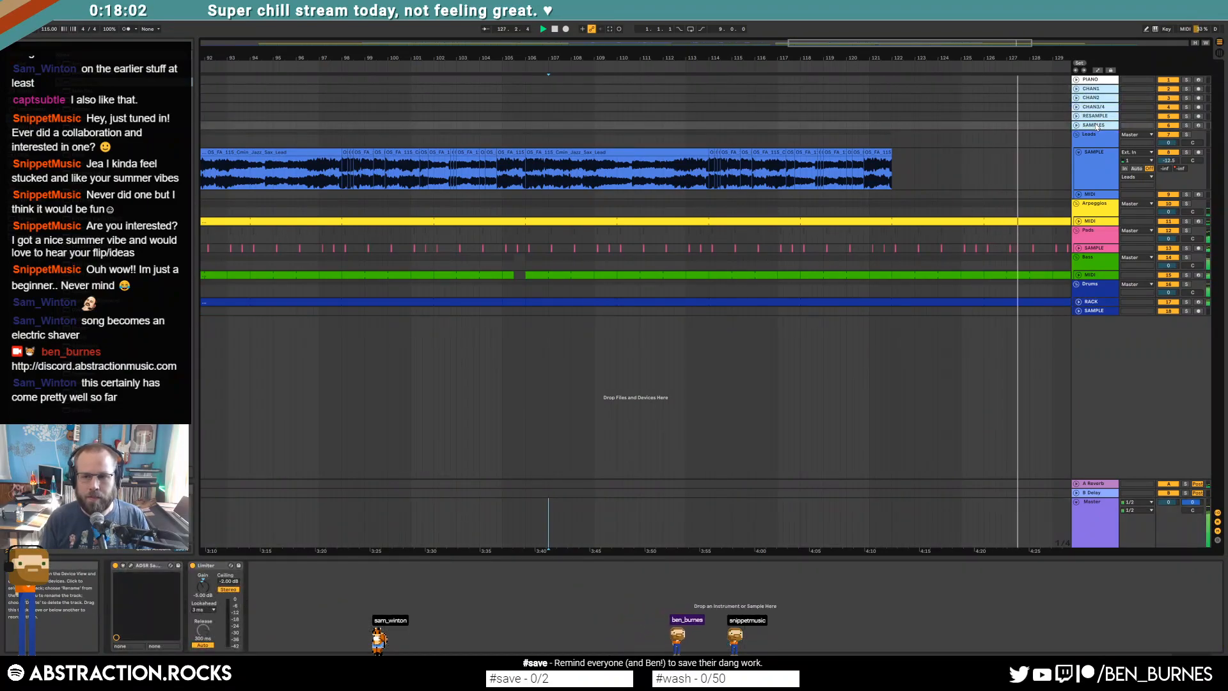
key("Delete")
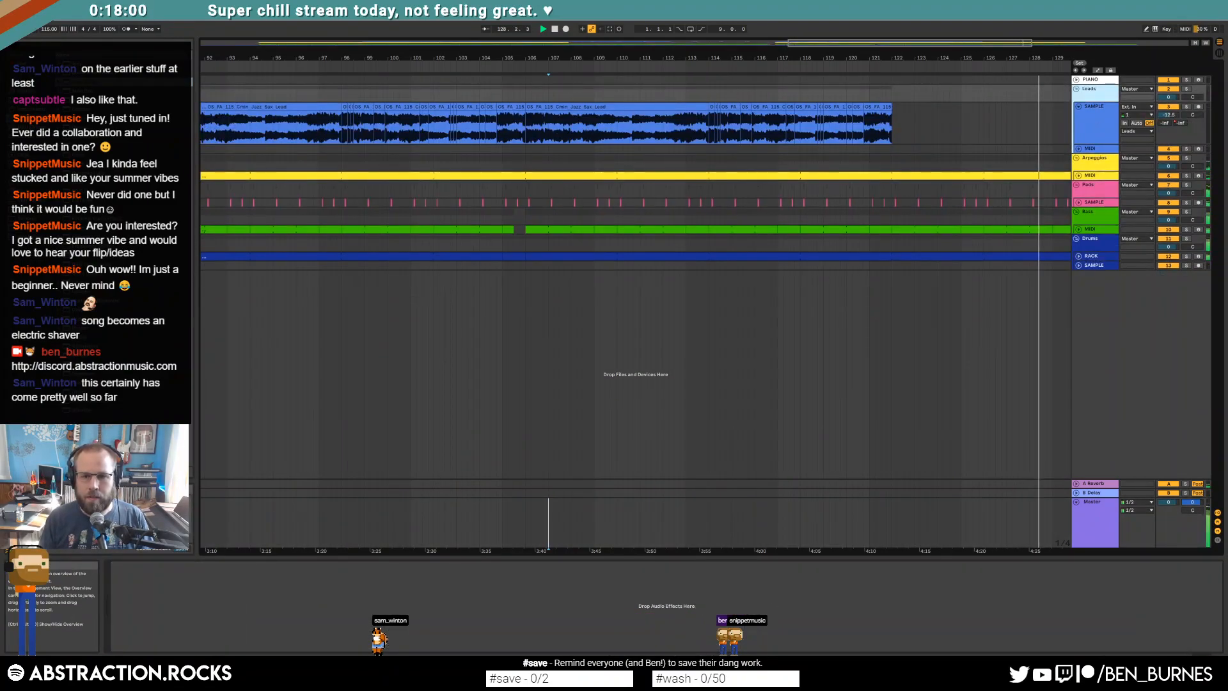
Step: Try deleting the SAMPLE track in the Drums group and undo the deletion
left_click_drag(970, 43, 970, 13)
left_click(1094, 265)
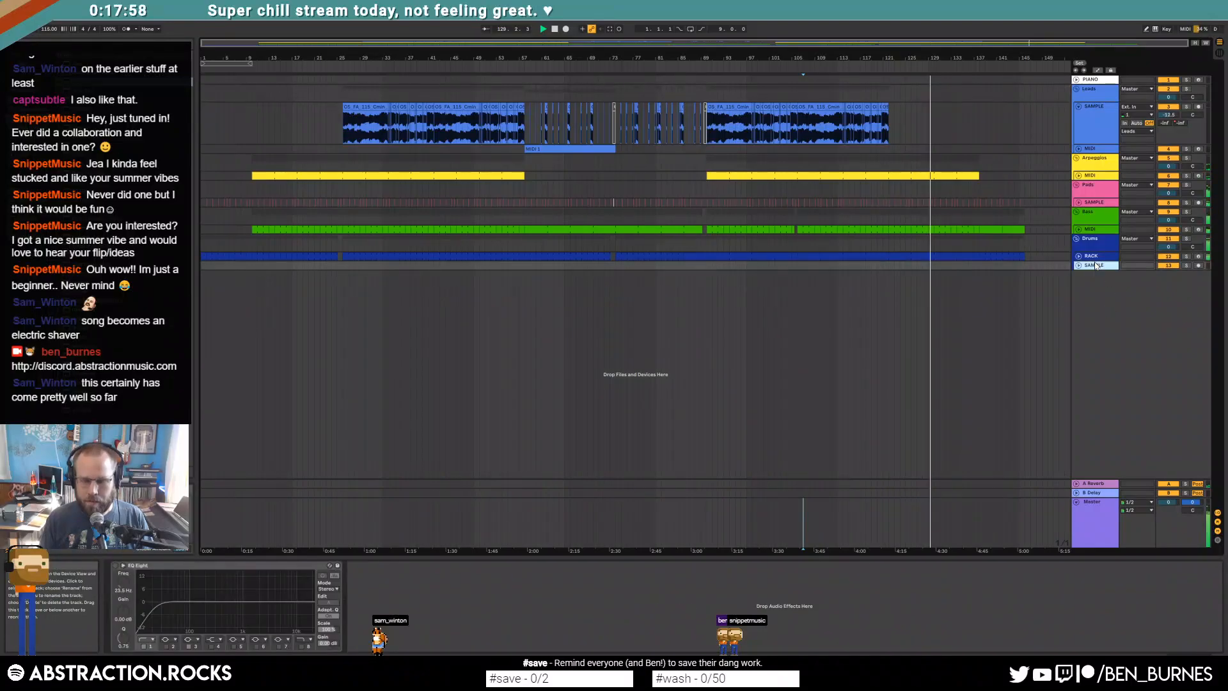
key("Delete")
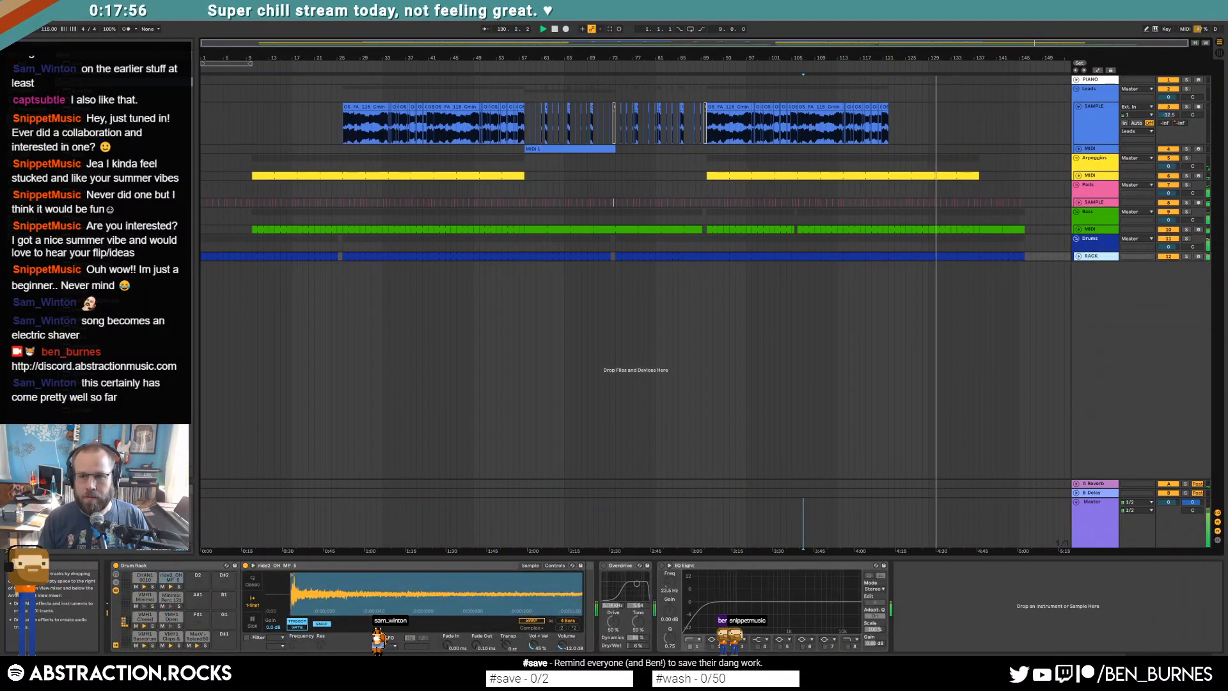
key("ctrl+z")
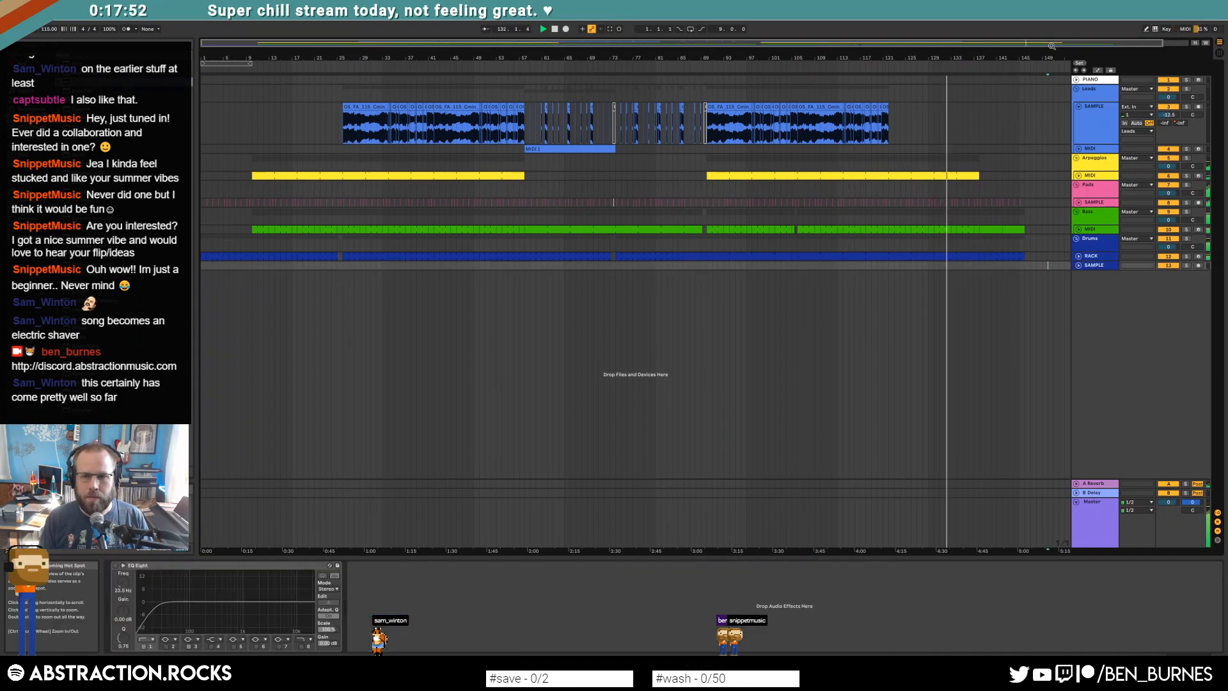
Step: Listen to the rest of the arrangement and audition the lead sample around bar 98 up close
left_click_drag(764, 42, 930, 75)
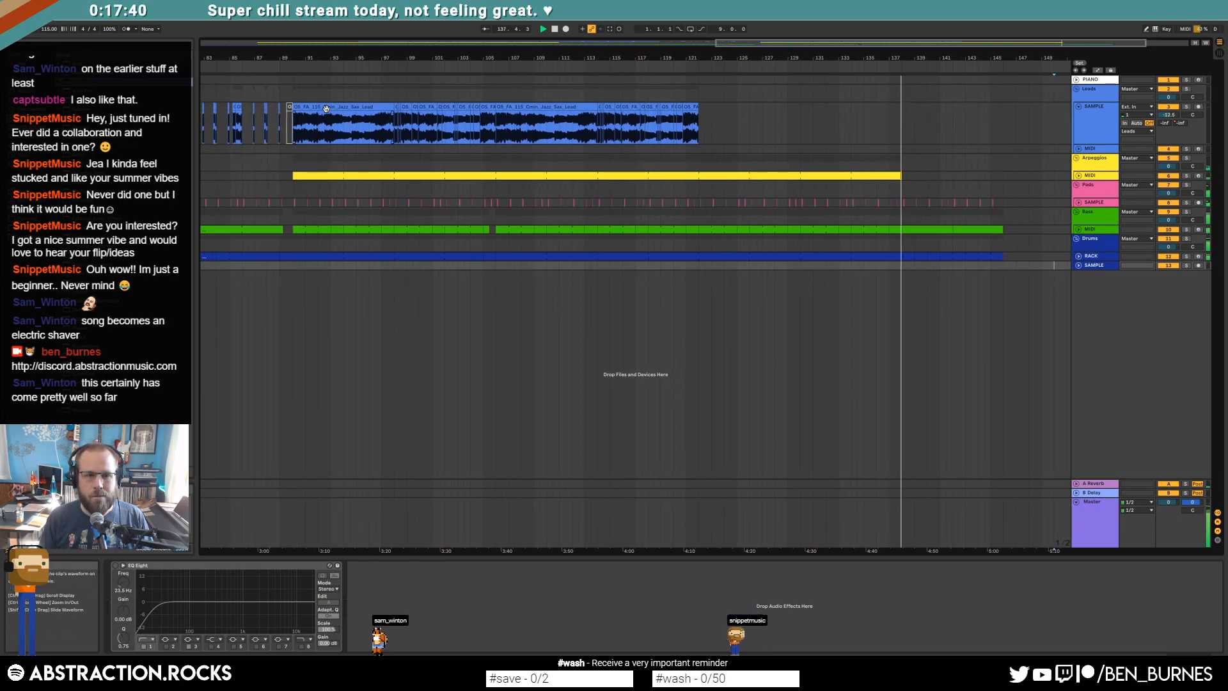
left_click_drag(294, 125, 705, 129)
left_click(711, 128)
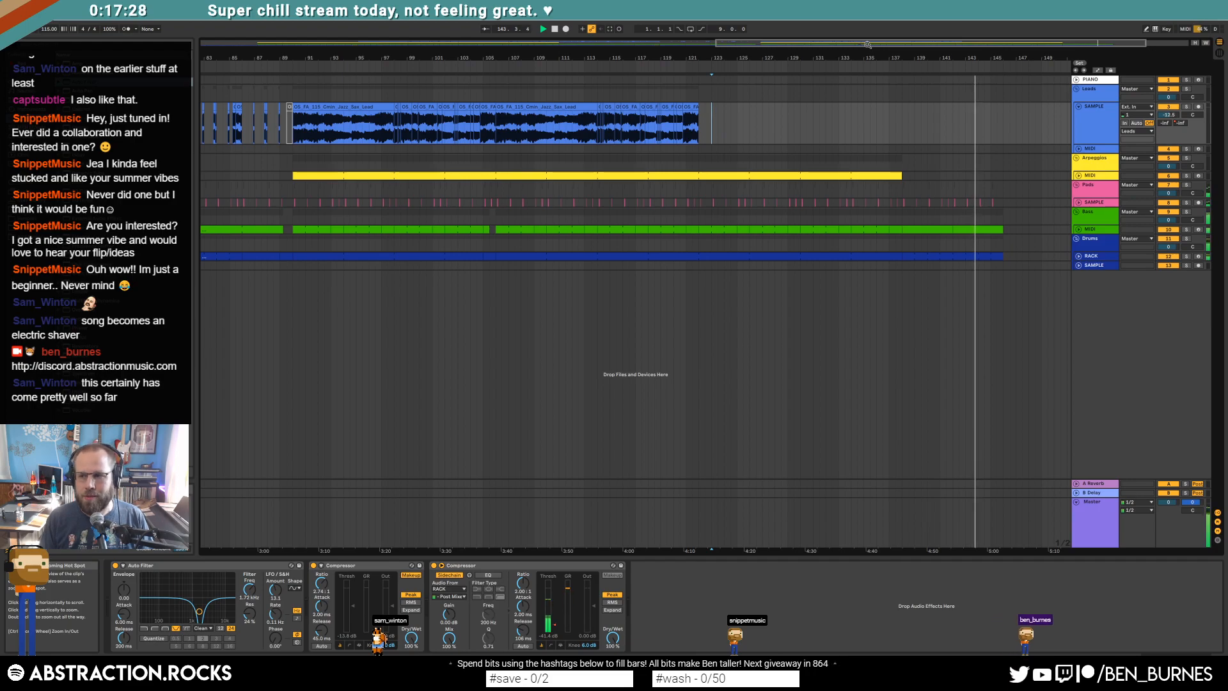
key("space")
mouse_move(853, 42)
left_mouse_down()
mouse_move(853, 103)
mouse_move(828, 143)
mouse_move(853, 150)
left_mouse_up()
left_click(241, 116)
left_click(239, 116)
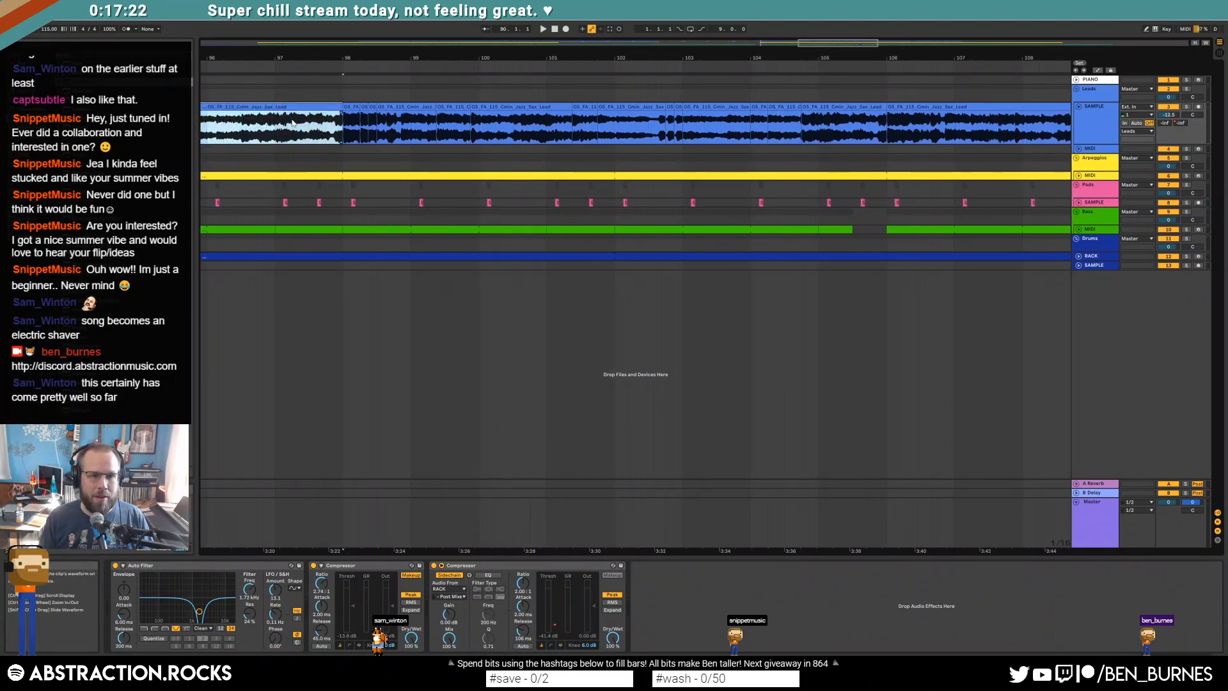
left_click(317, 134)
key("space")
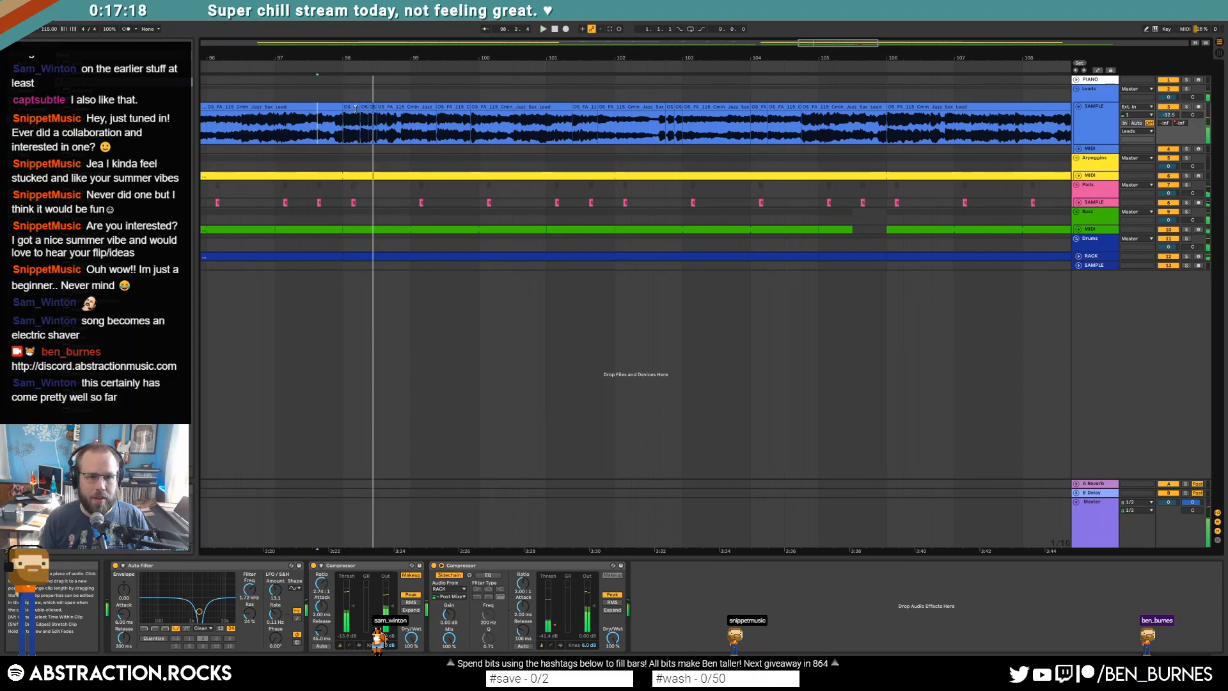
Step: Cut short gaps into the lead sample just before beats 98.2 and 98.3 and play back the chopped clips
scroll(355, 109, "up", 3)
left_click_drag(362, 108, 394, 107)
left_click(398, 108)
key("Delete")
left_click(290, 128)
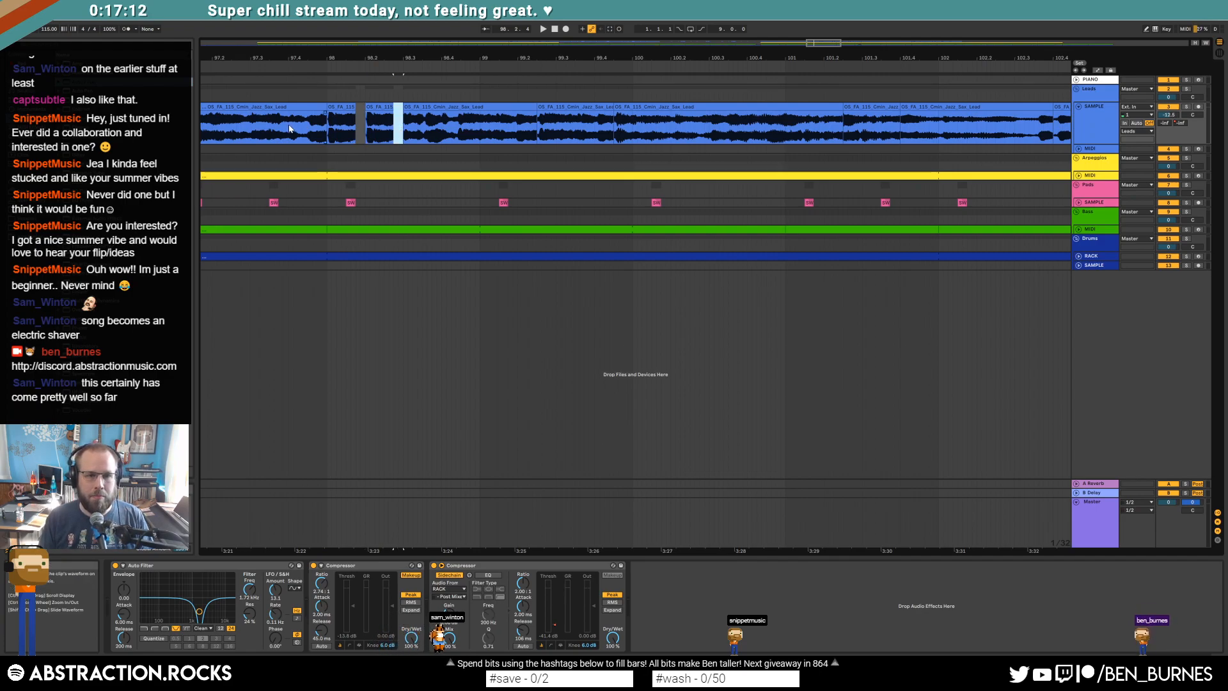
left_click(343, 108)
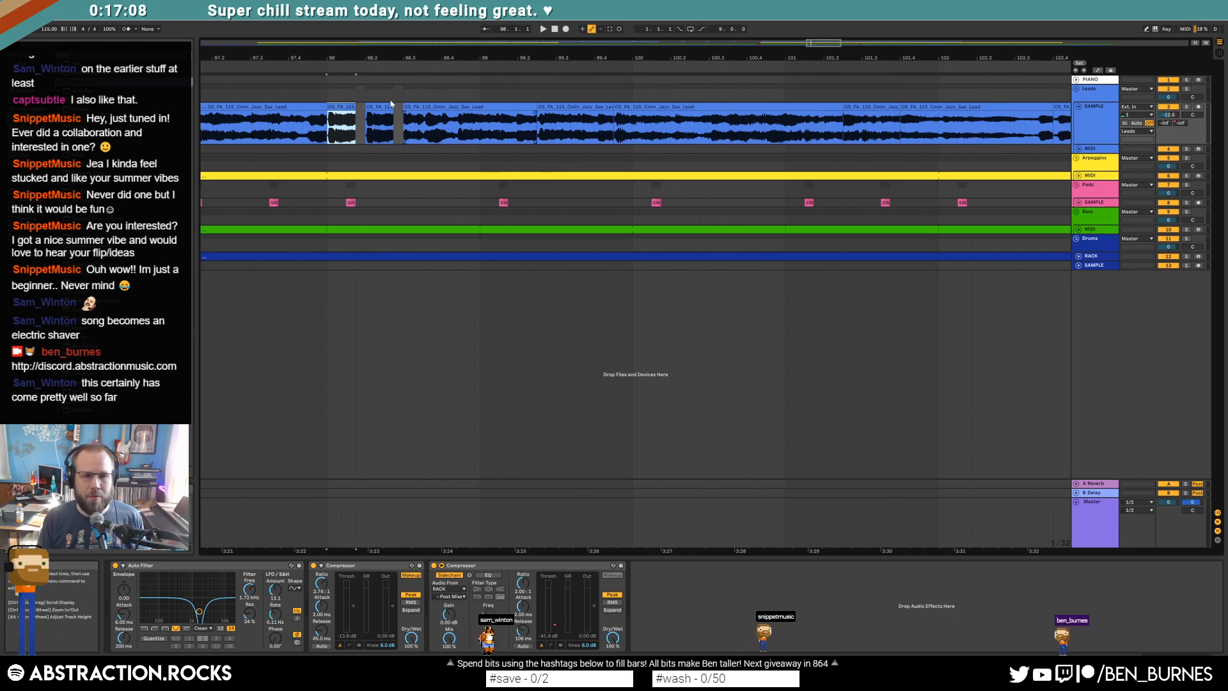
left_click(251, 140)
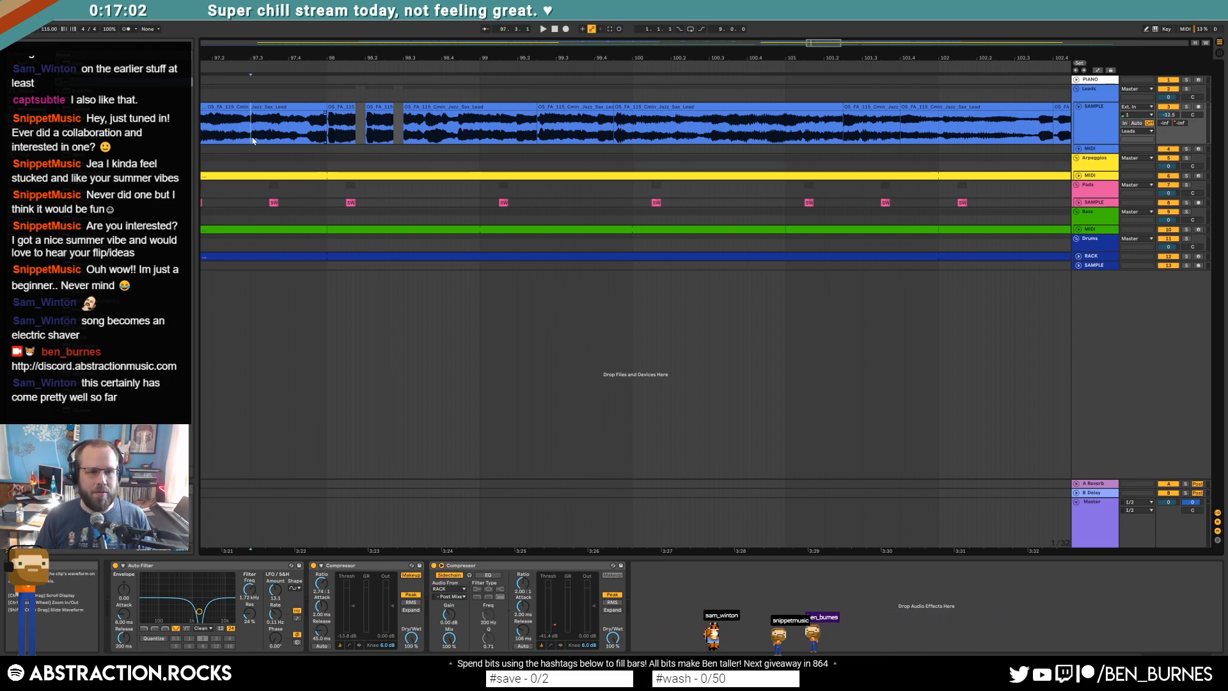
key("space")
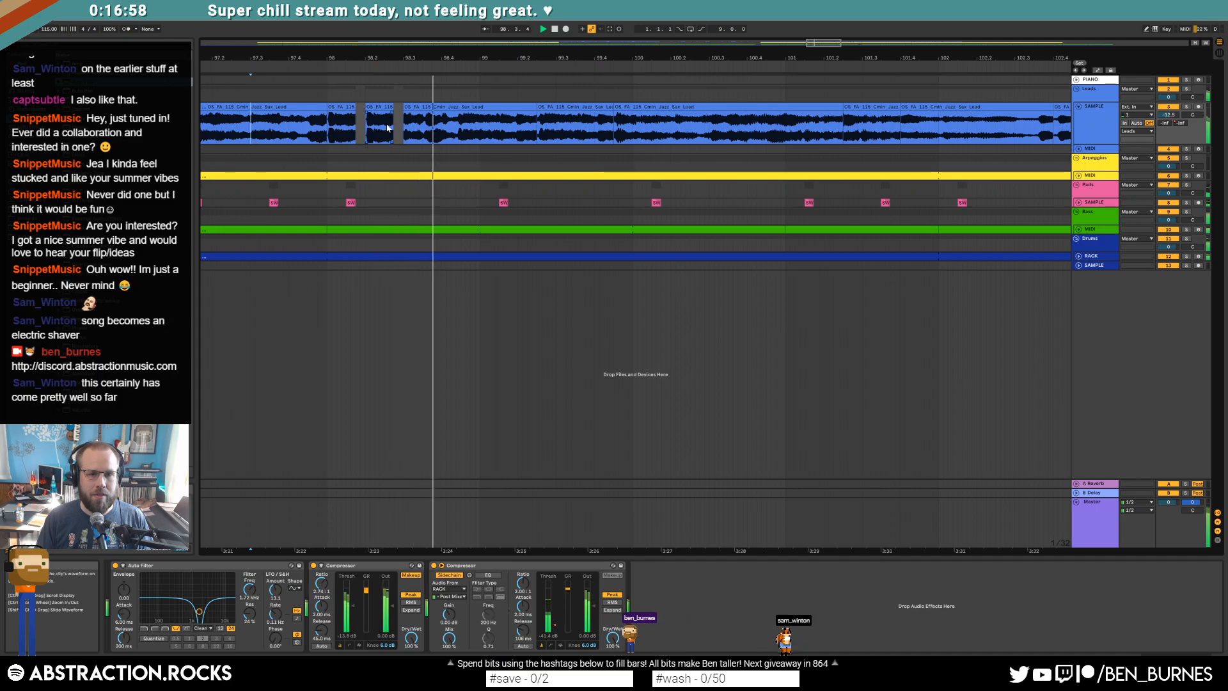
key("space")
Step: Remove a short piece of the lead sample before bar 99, trim the next clip's start past the bar line, and audition it
left_click(472, 125)
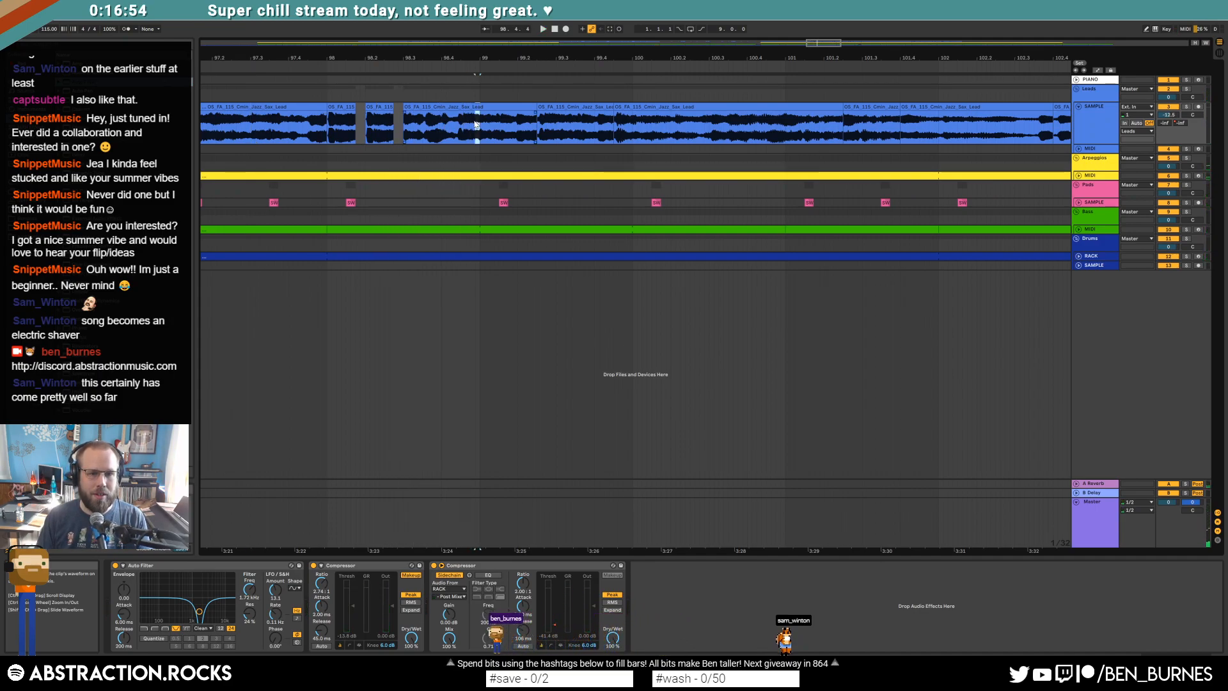
left_click(427, 125)
key("space")
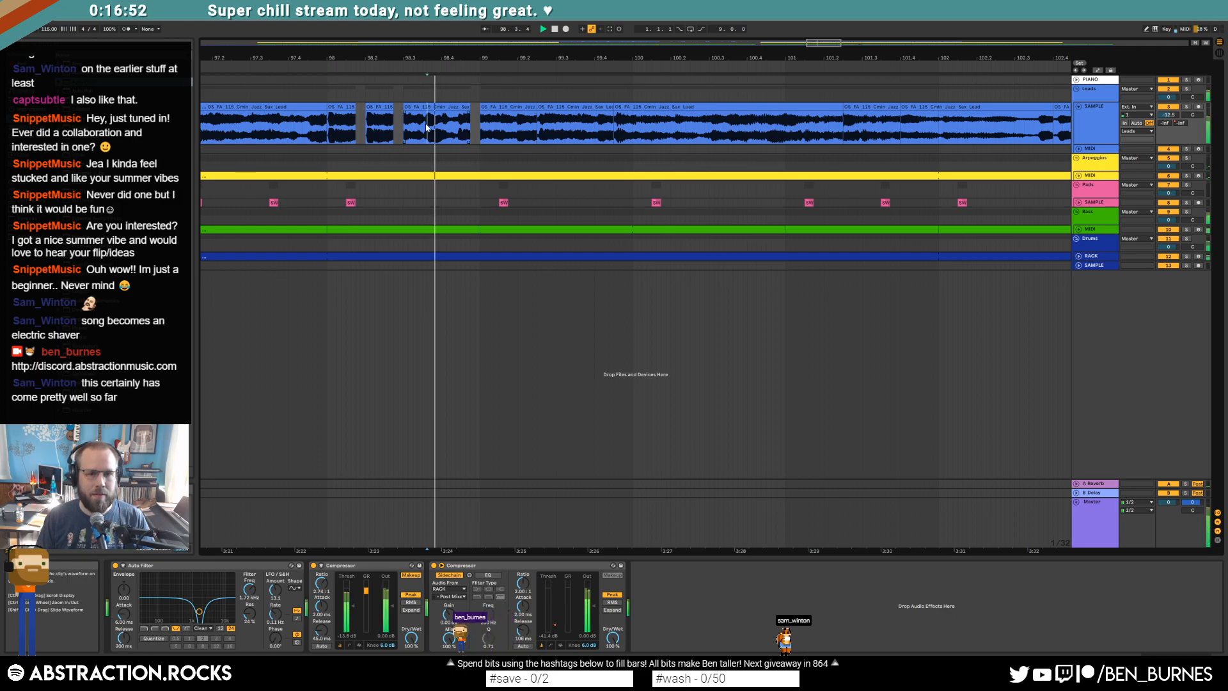
left_click_drag(487, 115, 500, 110)
left_click(323, 127)
key("space")
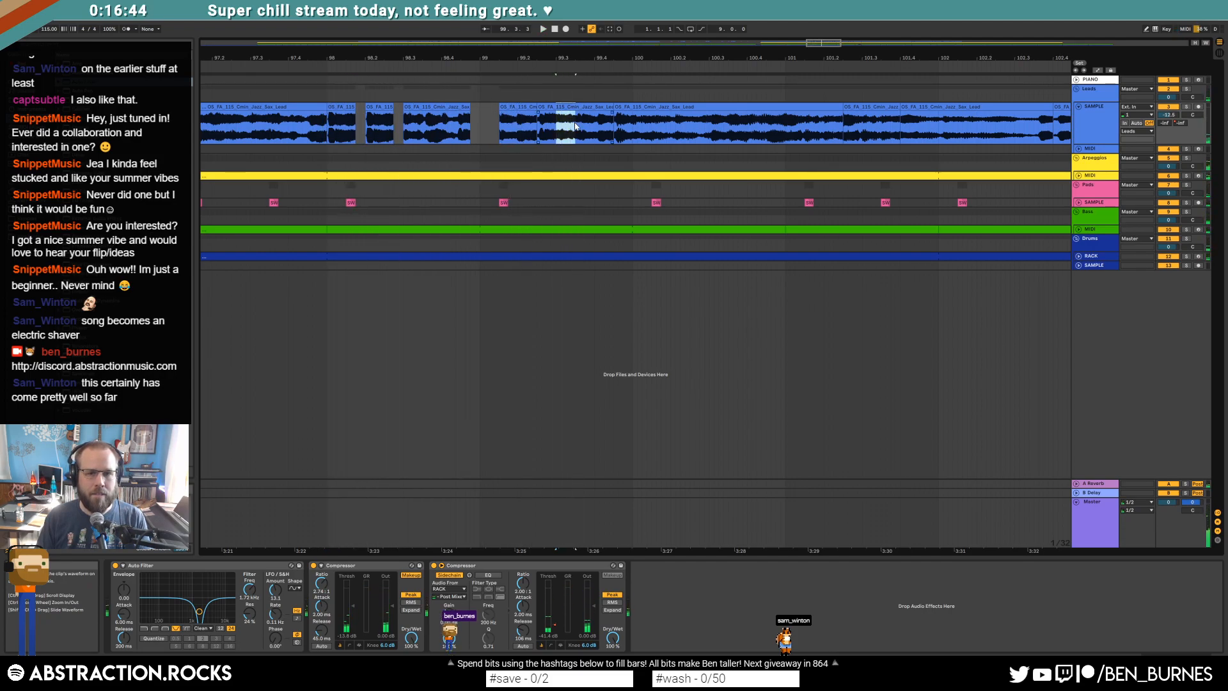
Step: Cut a short gap into the lead sample after beat 99.3 and audition the chops with the lead SAMPLE track soloed
left_click(465, 133)
key("space")
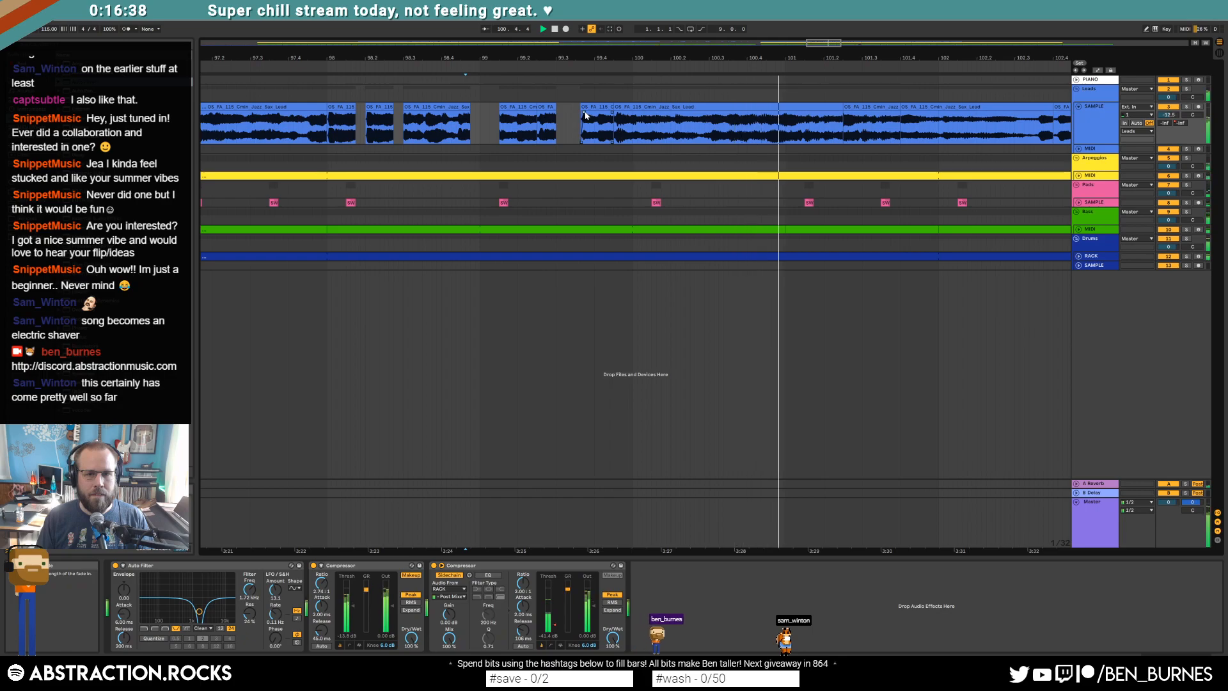
left_click(322, 133)
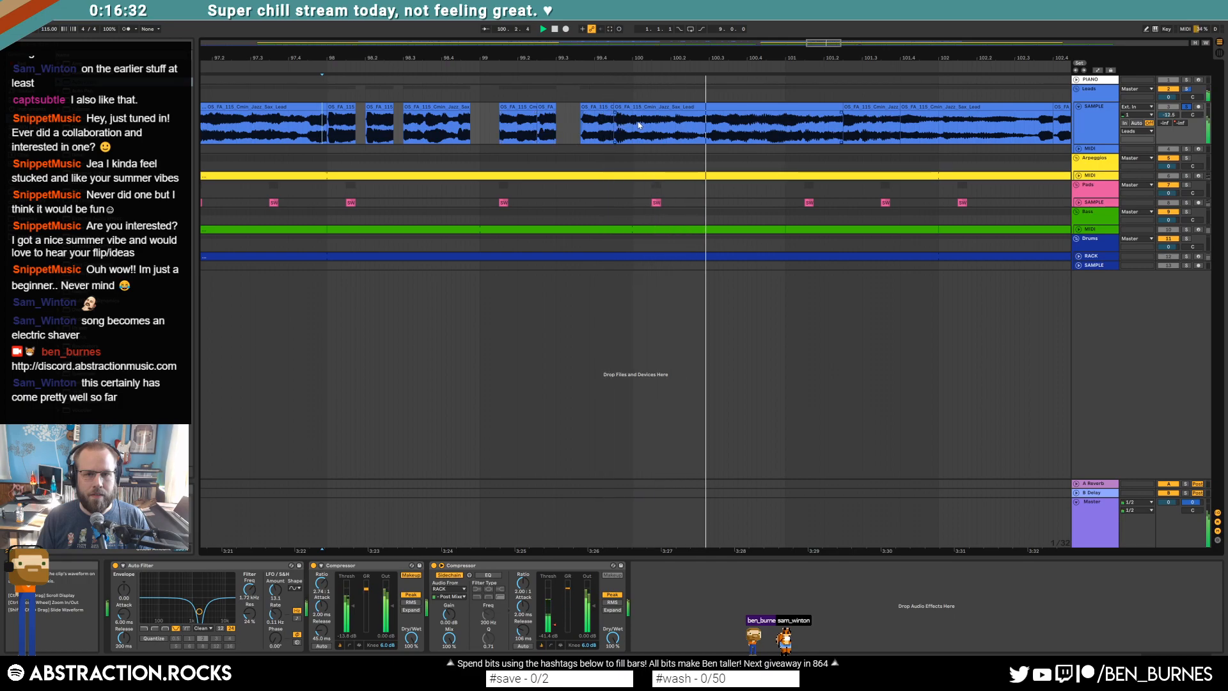
key("space")
Step: Open a gap in the lead sample around bar 101 and cut the clip after it down to a short slice
left_click_drag(777, 124, 785, 124)
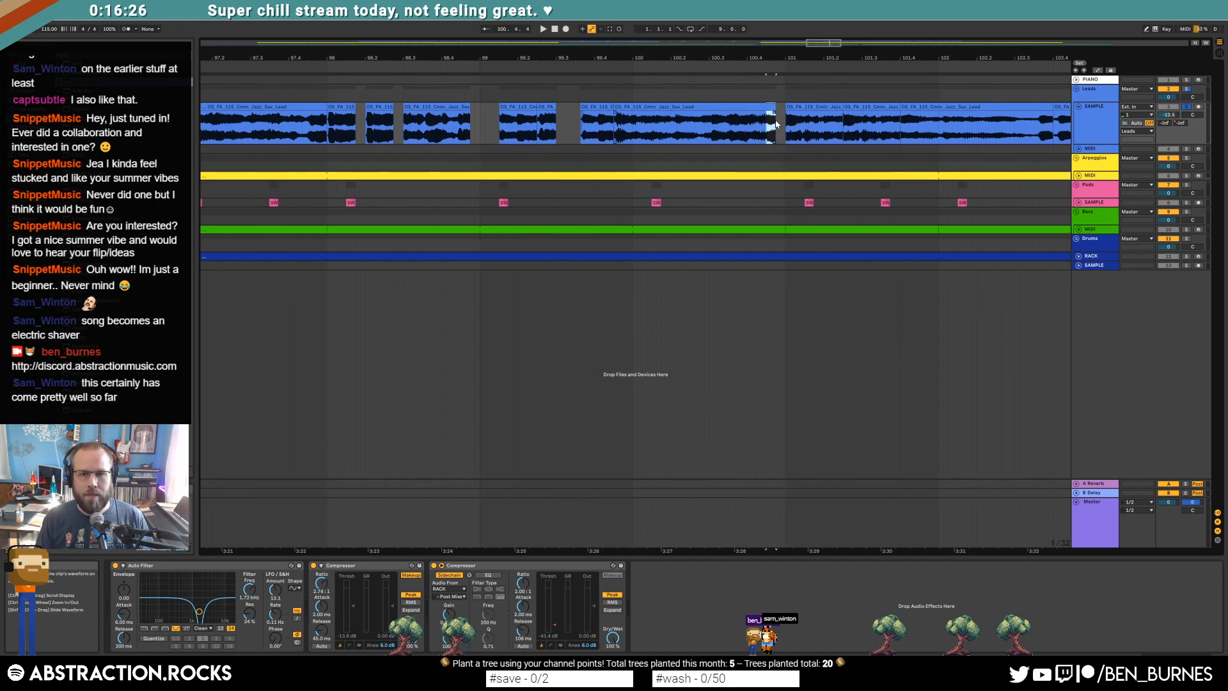
left_click_drag(786, 111, 804, 110)
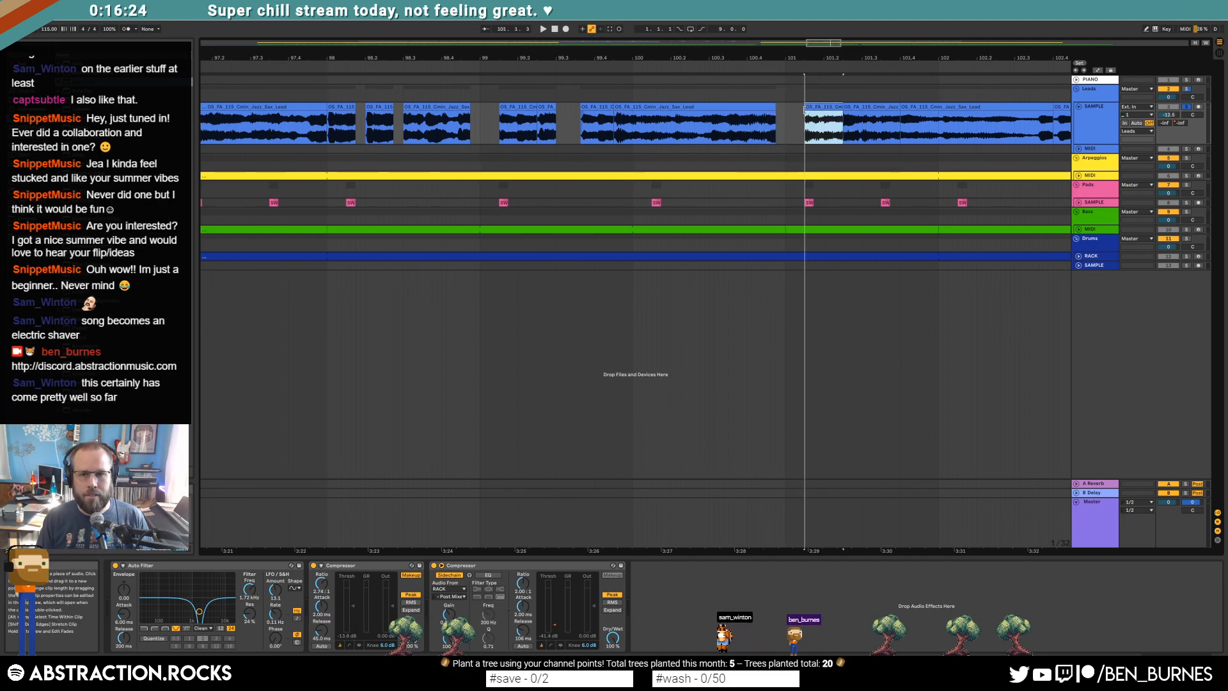
left_click(814, 123)
key("ctrl+e")
key("Delete")
left_click_drag(824, 118, 812, 117)
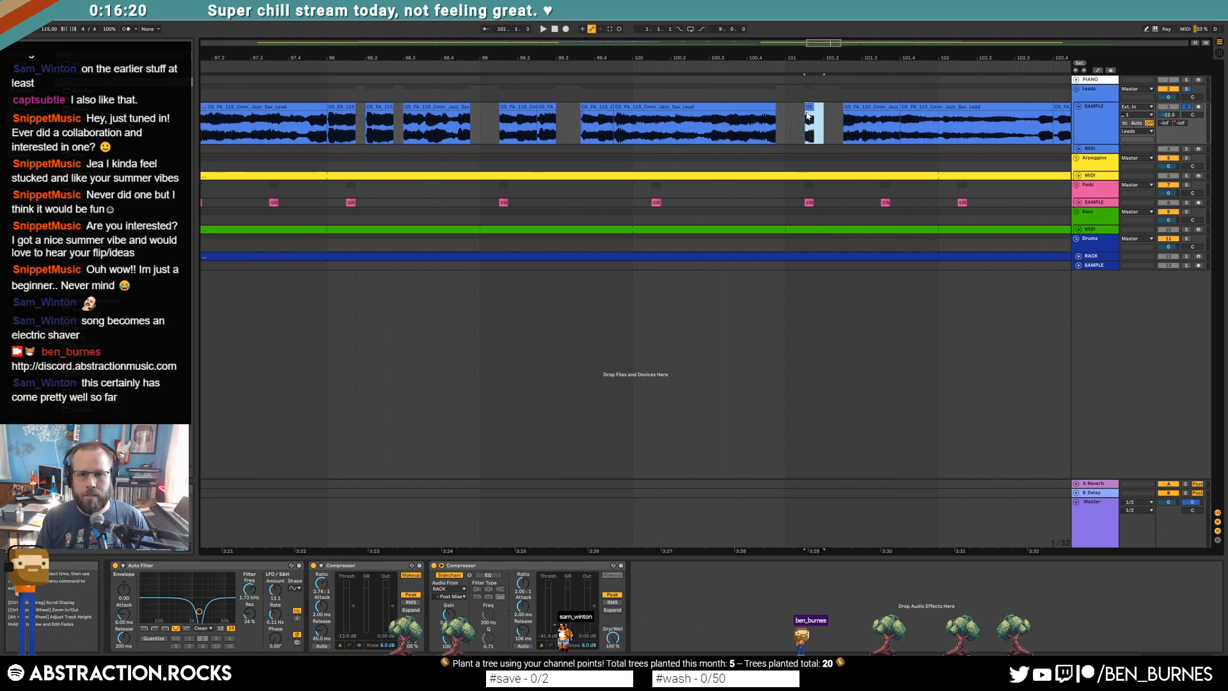
Step: Duplicate the short slice after bar 101 into three evenly spaced slices, trim the following clip's start, and audition the result
key("ctrl+d")
key("ctrl+d")
key("ctrl+d")
mouse_move(862, 110)
left_mouse_down()
mouse_move(880, 110)
mouse_move(867, 110)
left_mouse_up()
left_click(706, 131)
key("space")
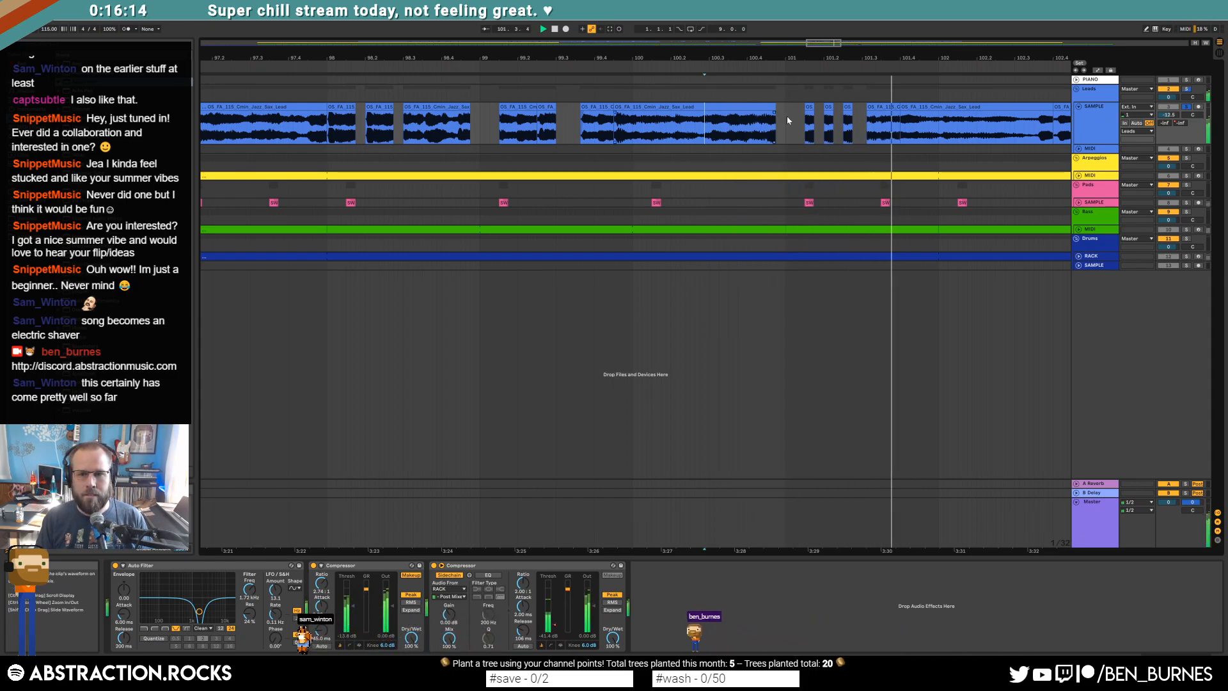
key("space")
Step: Delete the short lead clip between the three slices and beat 101.4, and trim the start of the next clip during playback
left_click(880, 106)
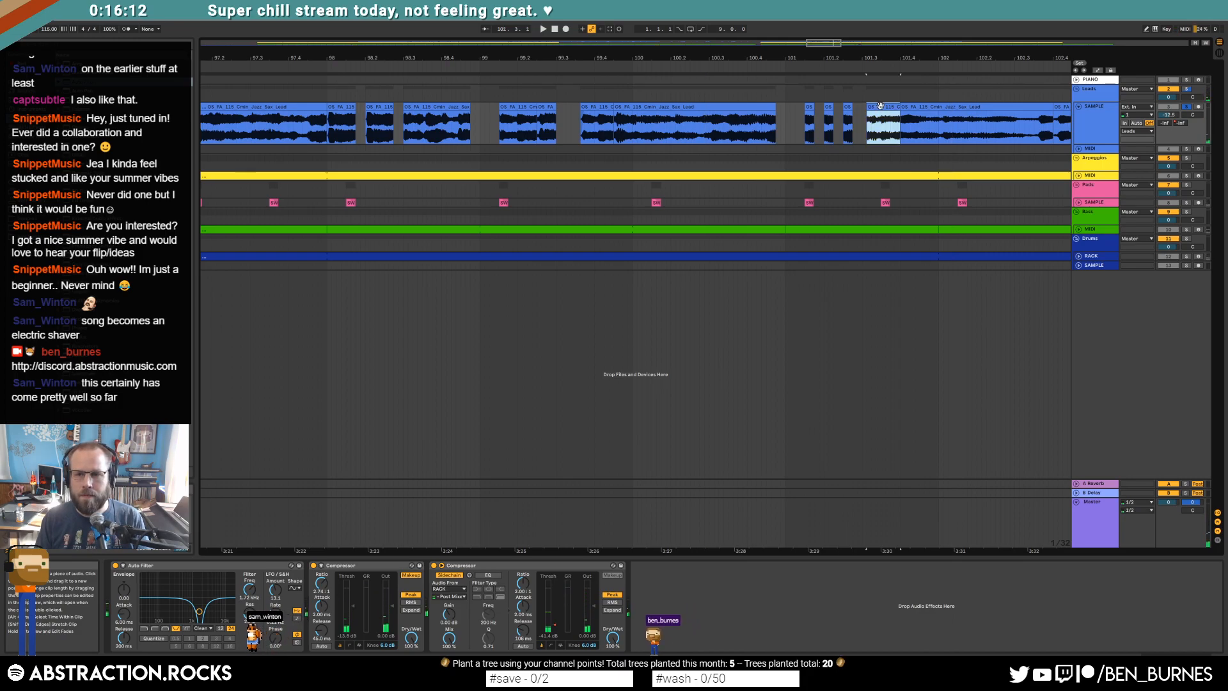
key("Delete")
key("space")
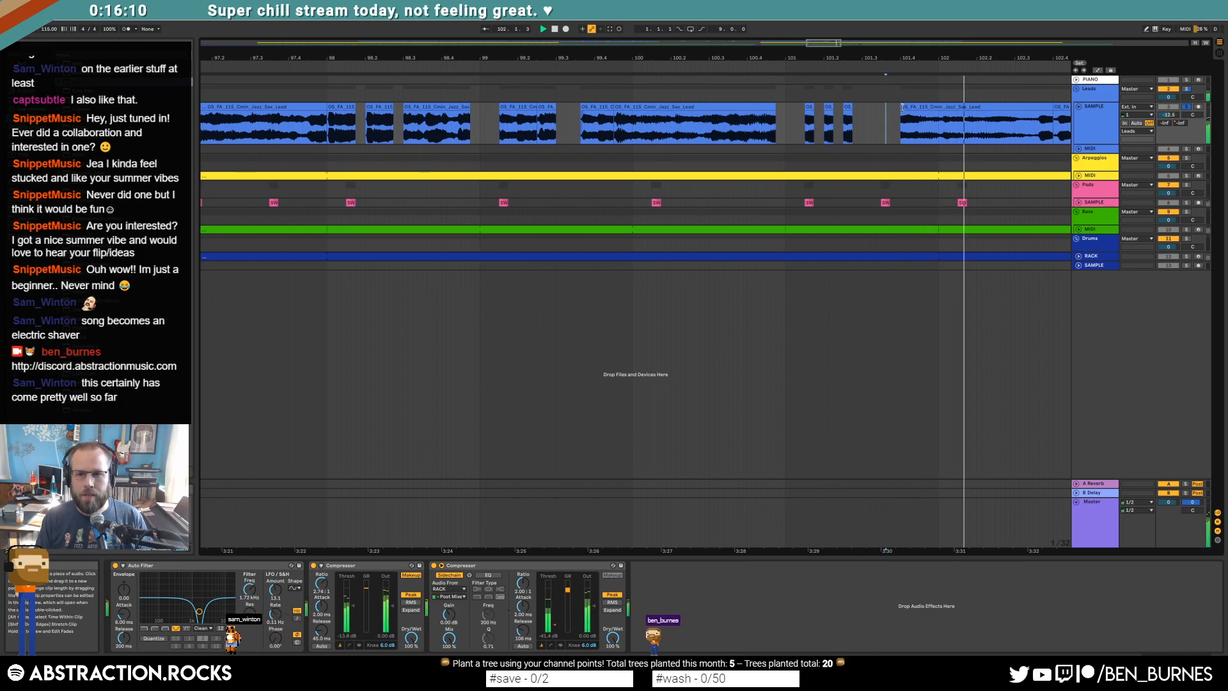
left_click_drag(900, 107, 910, 107)
key("space")
Step: Move the three short lead slices about one beat later and extend the following clip's start back to beat 101.4
mouse_move(805, 116)
left_mouse_down()
mouse_move(849, 118)
mouse_move(811, 108)
left_mouse_up()
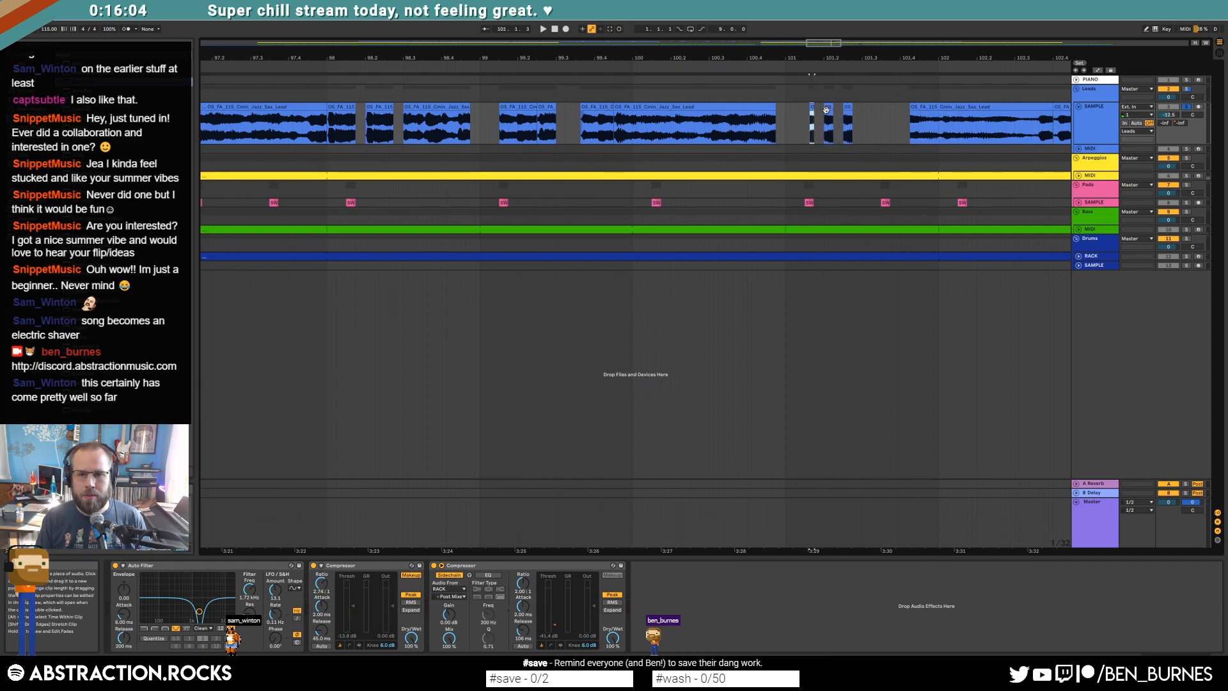
left_click(776, 121)
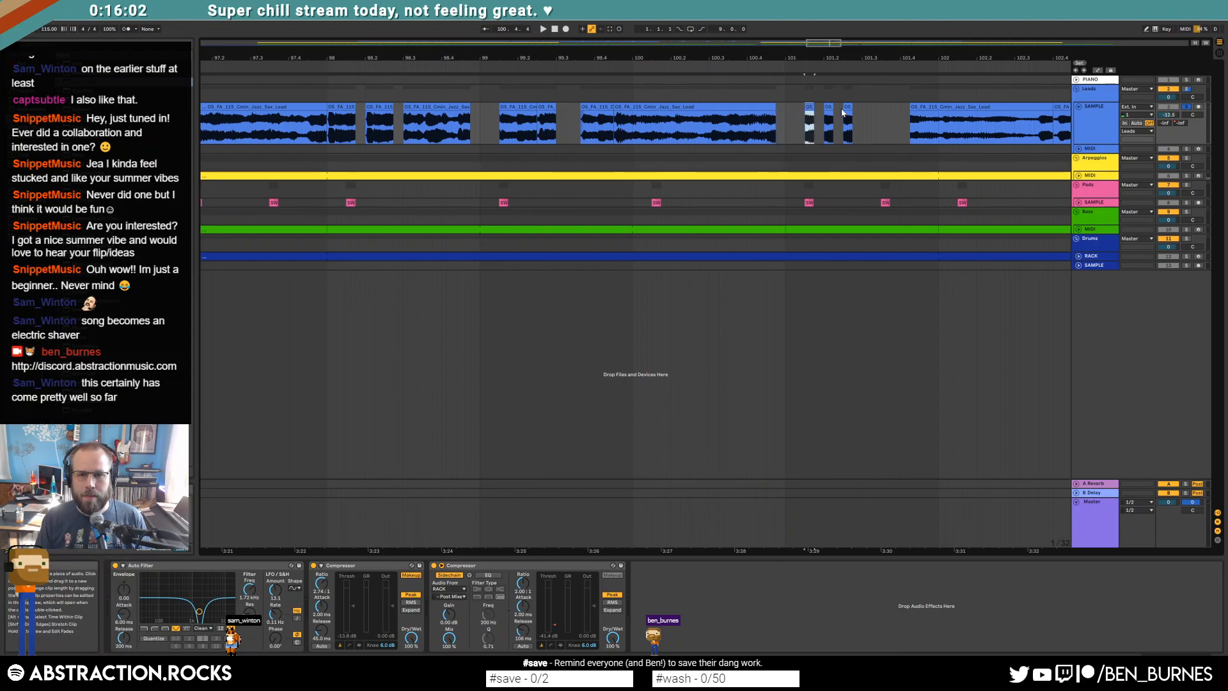
left_click_drag(847, 108, 899, 107)
left_click(909, 109)
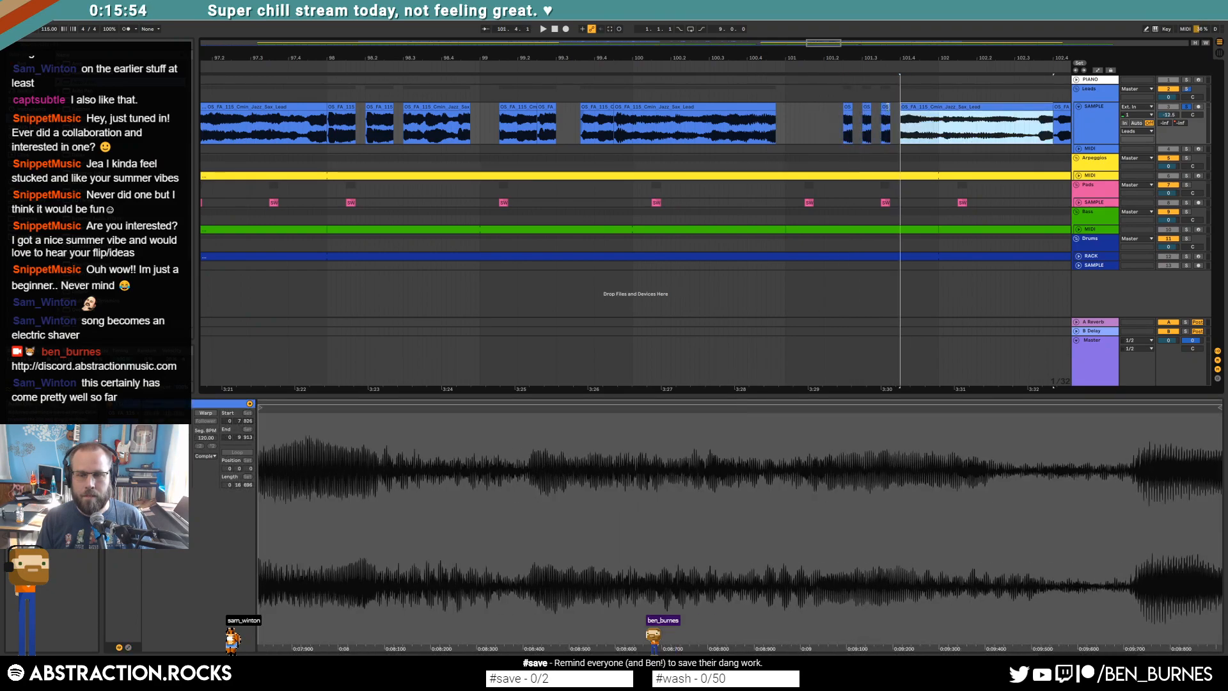
Step: Extend the end of the lead clip before the three short slices to just past bar 101, checking it during playback
left_click_drag(775, 107, 824, 107)
left_click(718, 128)
key("space")
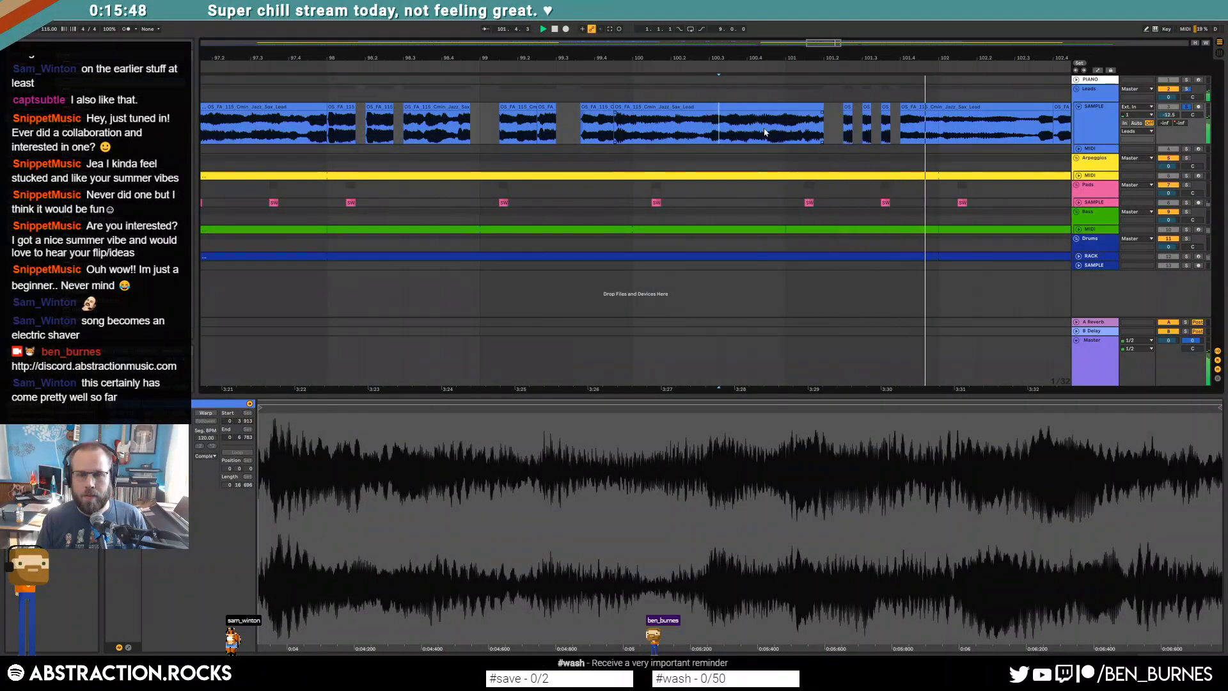
left_click_drag(819, 109, 805, 109)
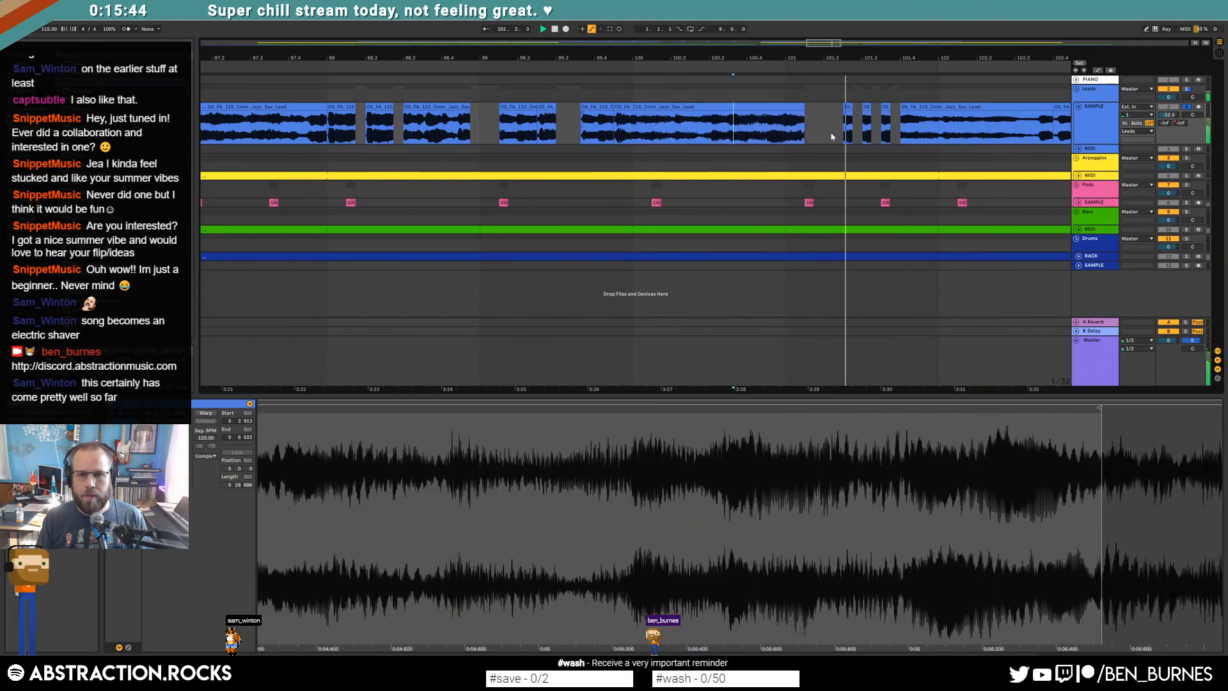
Step: Turn off solo on the lead sample track and audition the stutter after bar 101 in the full mix
left_click_drag(815, 43, 824, 38)
key("space")
left_click(1187, 108)
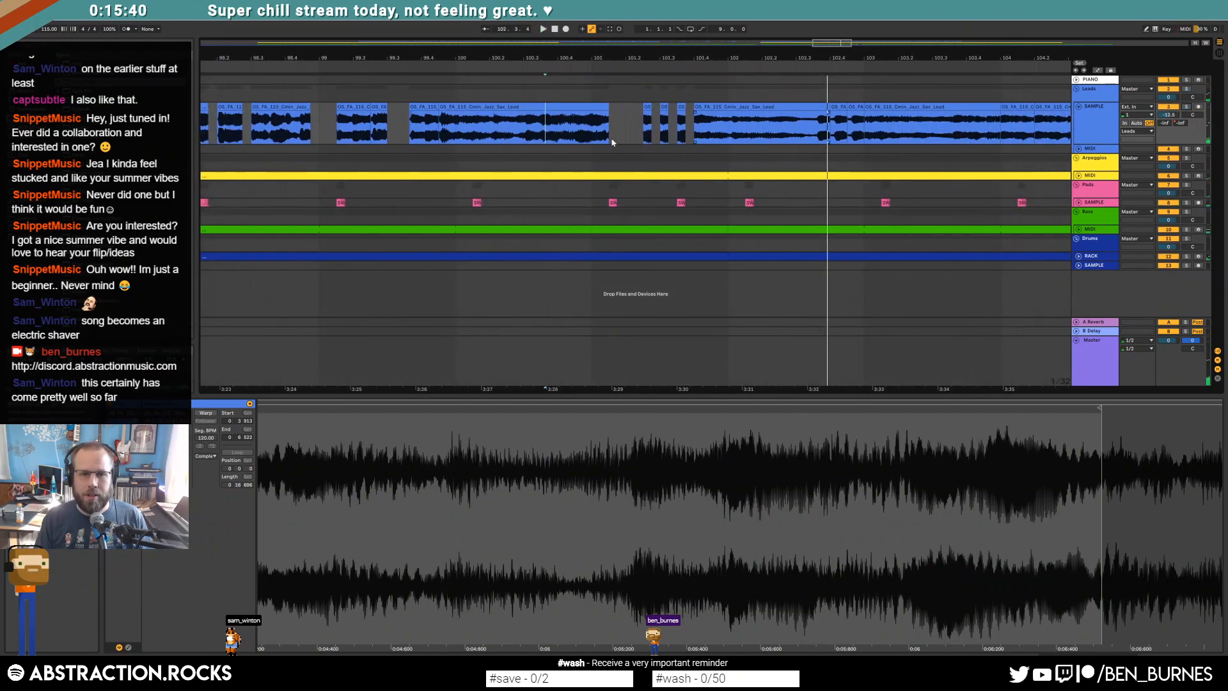
left_click(416, 130)
key("space")
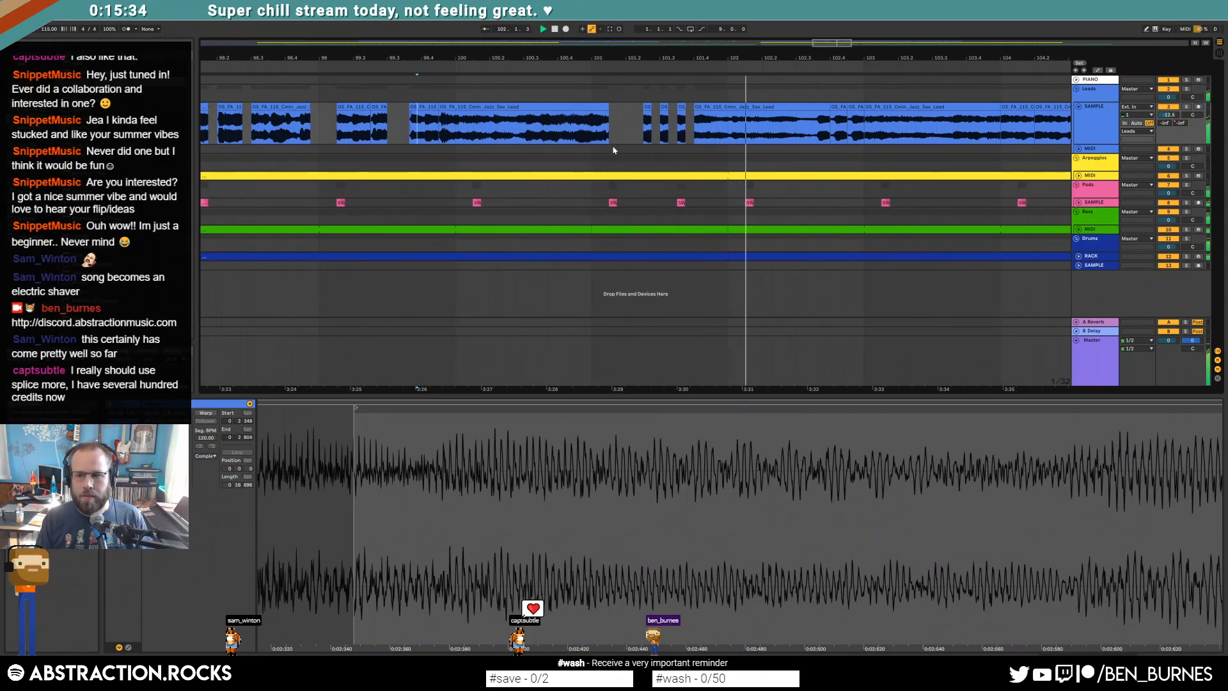
Step: Switch to Splice to check the credit balance, moving its window into view, and minimize it again
left_click(365, 676)
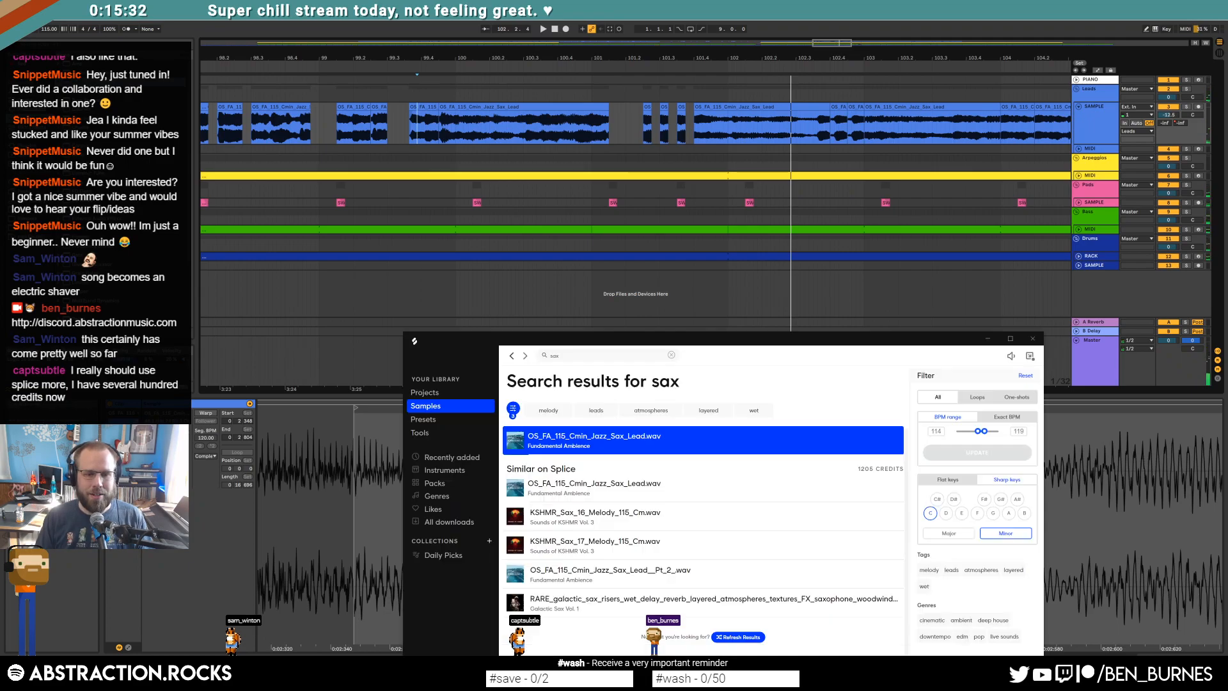
left_click_drag(524, 335, 425, 124)
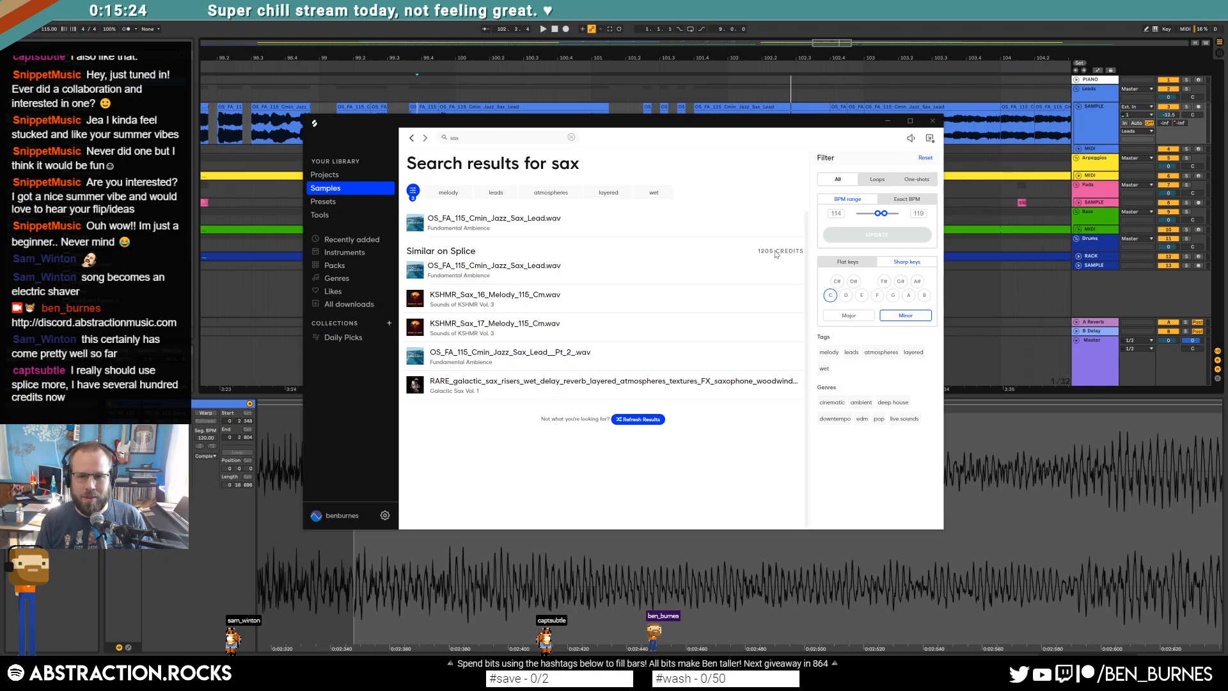
left_click(888, 123)
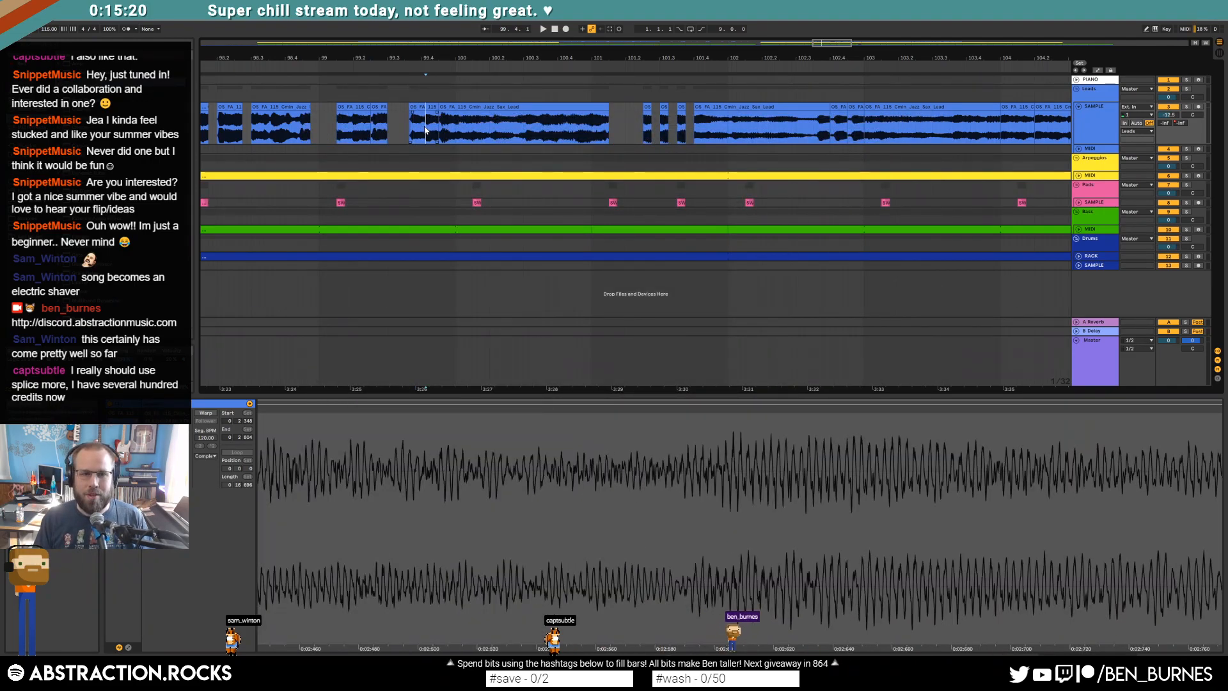
Step: Duplicate the half-beat lead slice before beat 102.4 twice, pull the following clip's start to bar 103, and audition the repeats
left_click(423, 130)
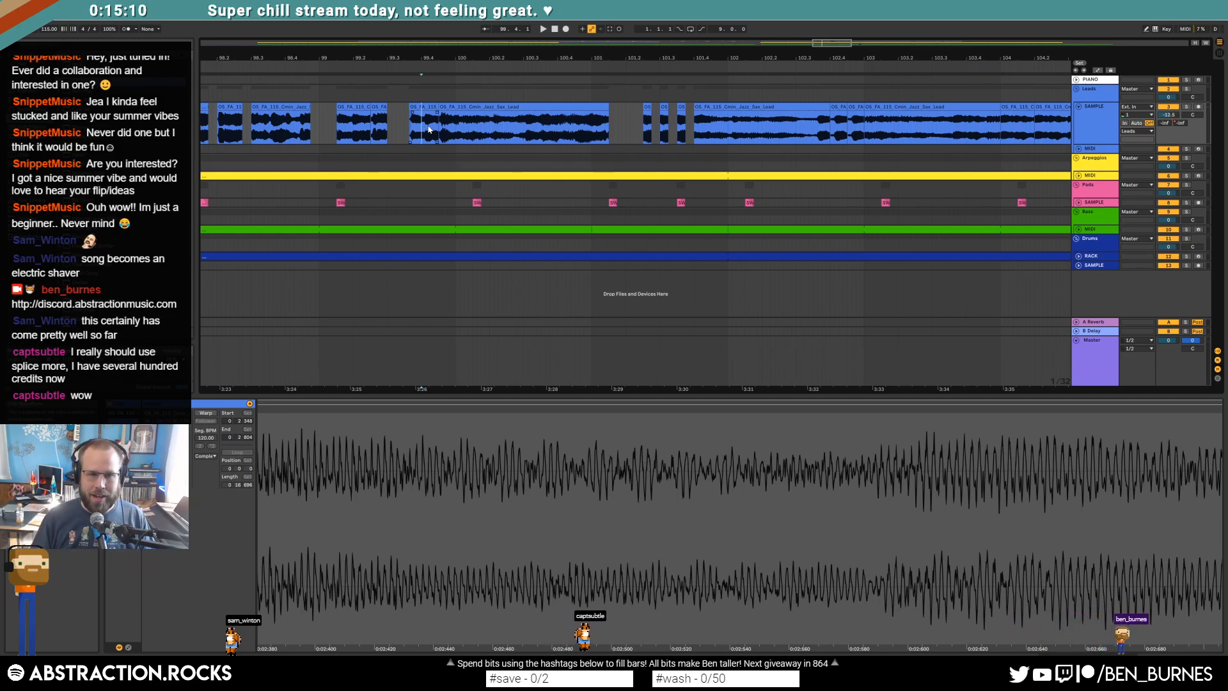
left_click(440, 127)
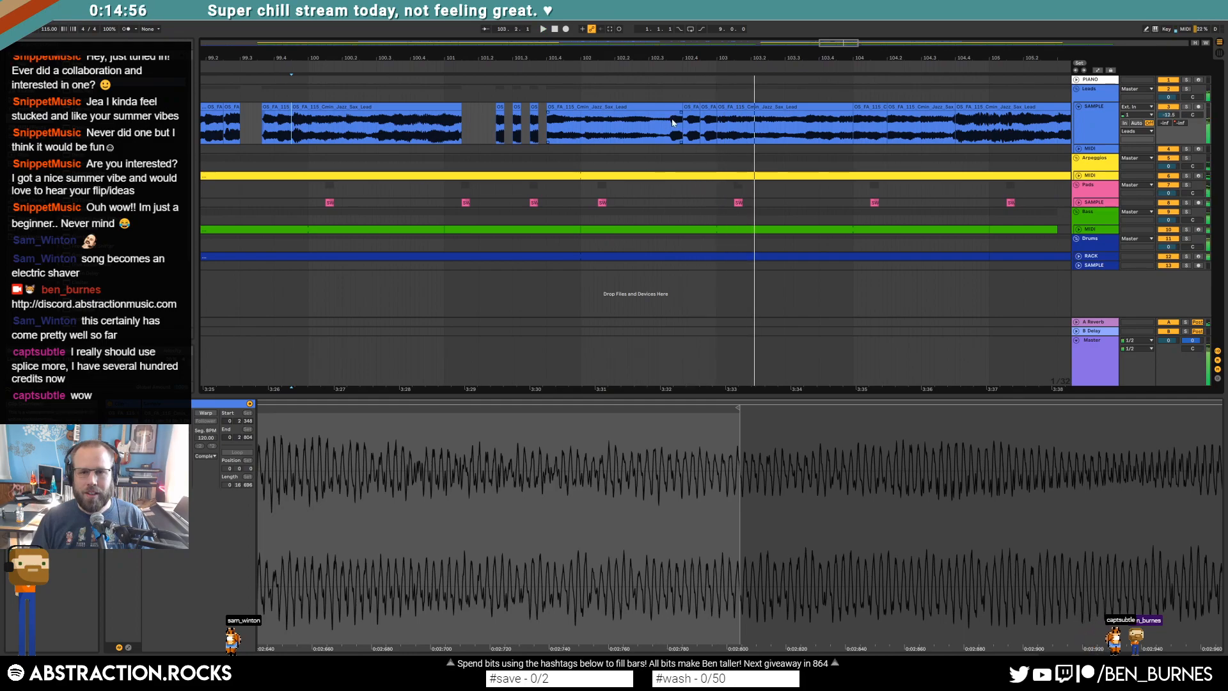
scroll(668, 129, "up", 5)
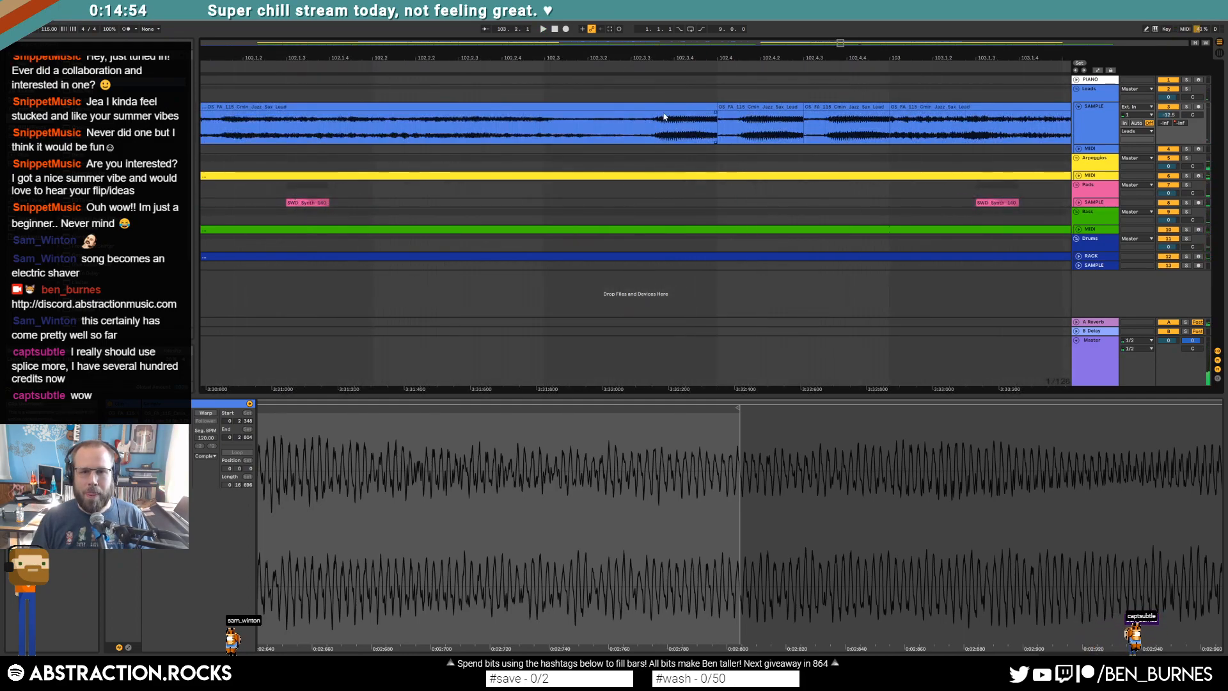
left_click_drag(653, 120, 716, 109)
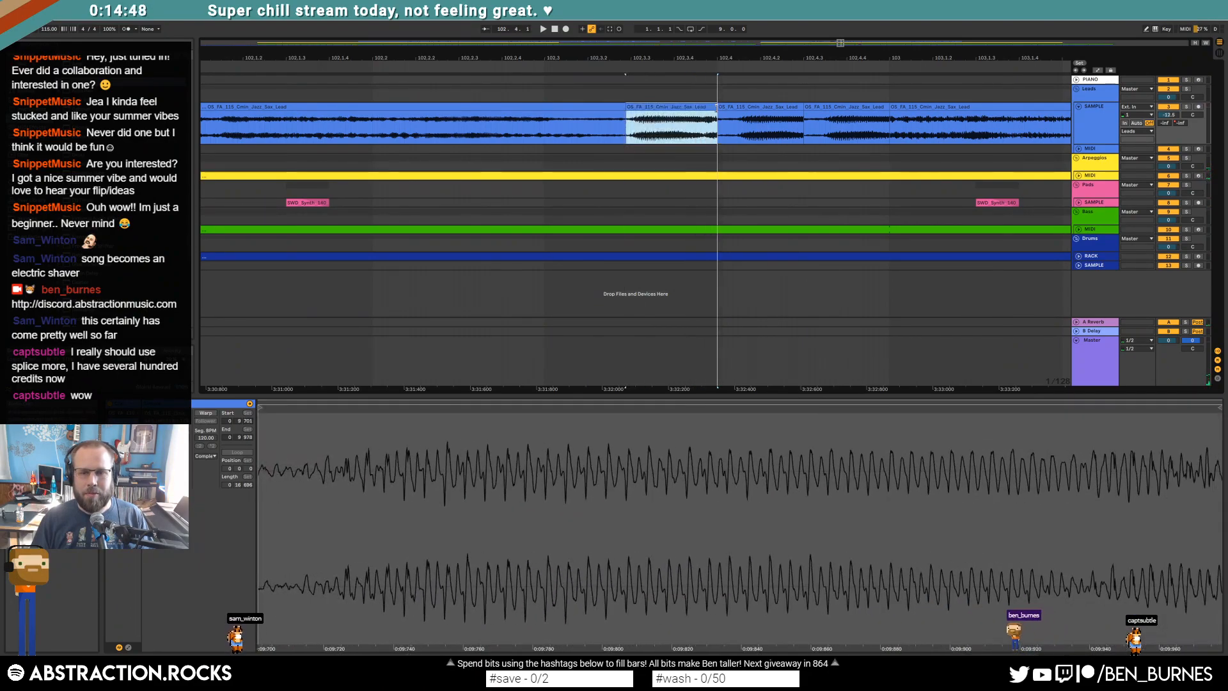
key("ctrl+d")
key("ctrl+d")
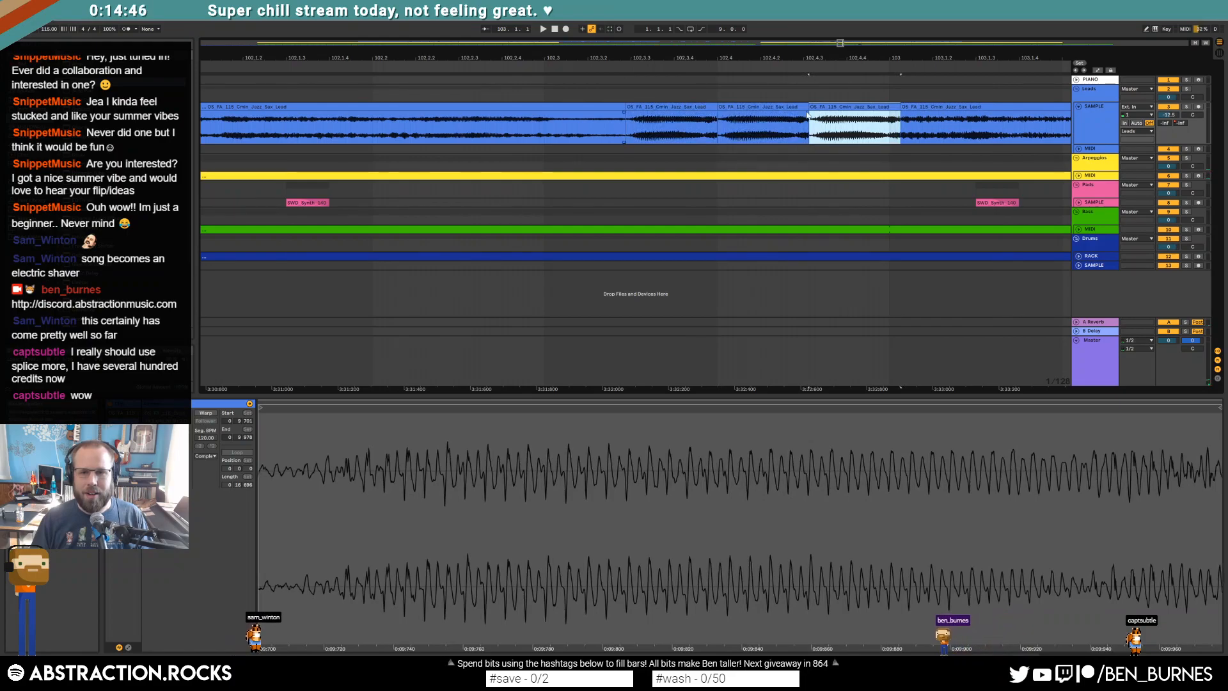
left_click_drag(903, 107, 890, 106)
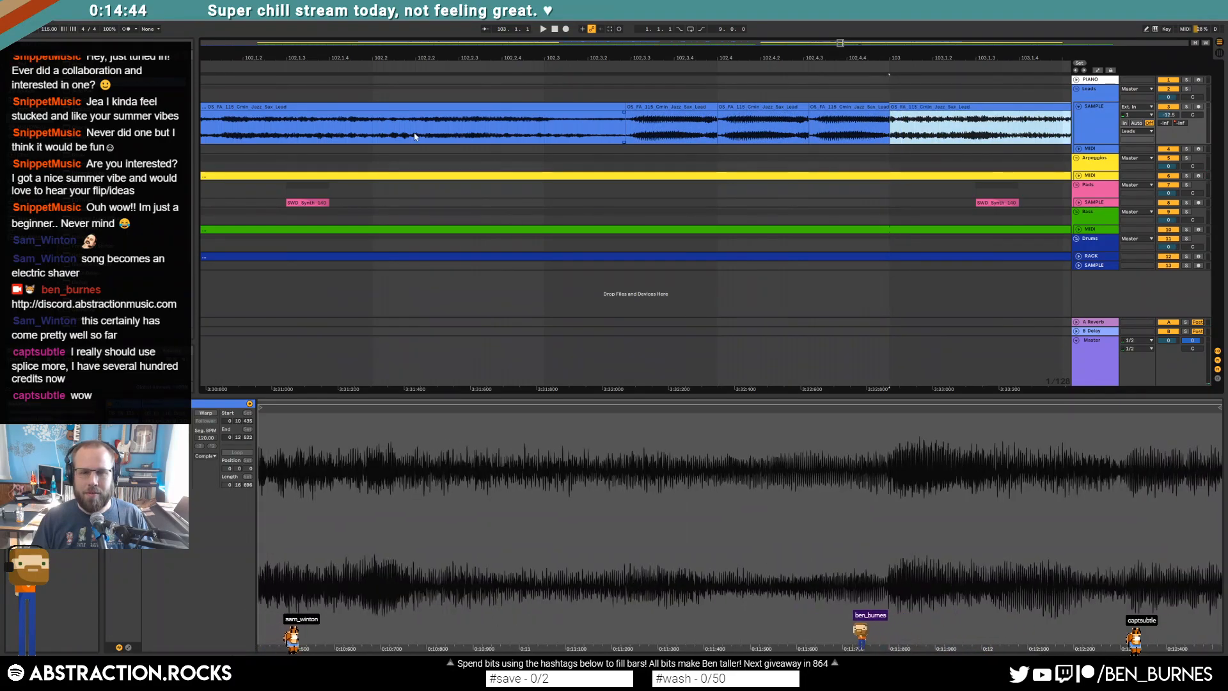
left_click(354, 131)
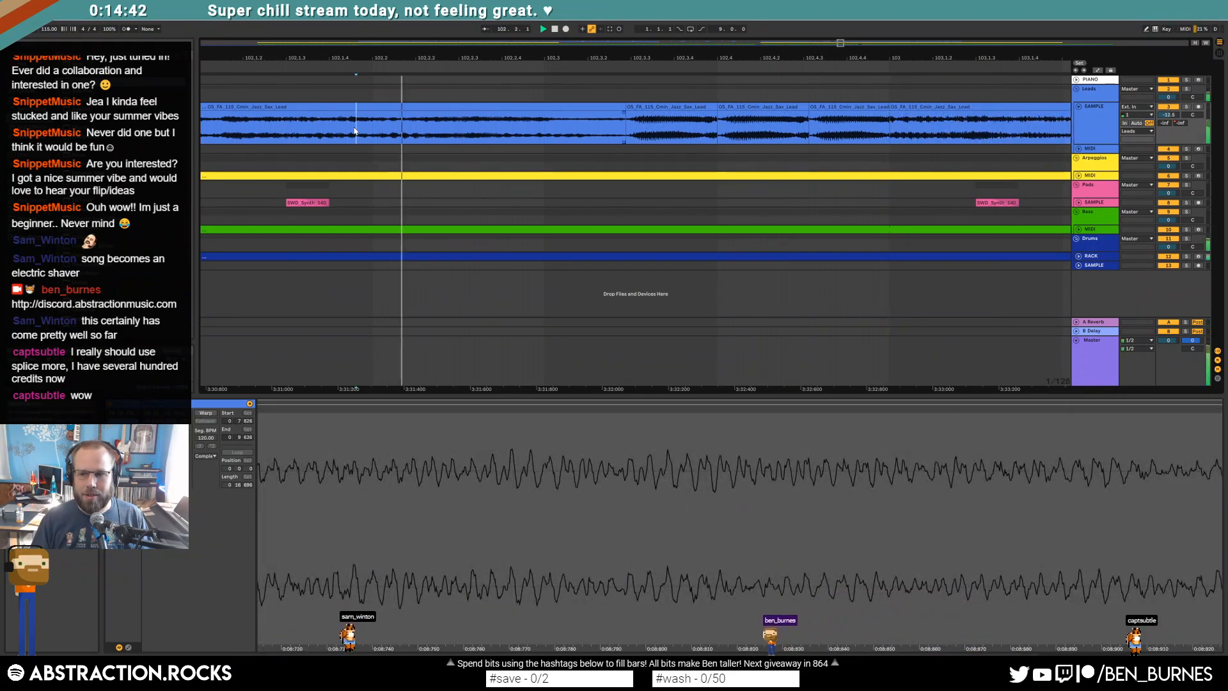
key("space")
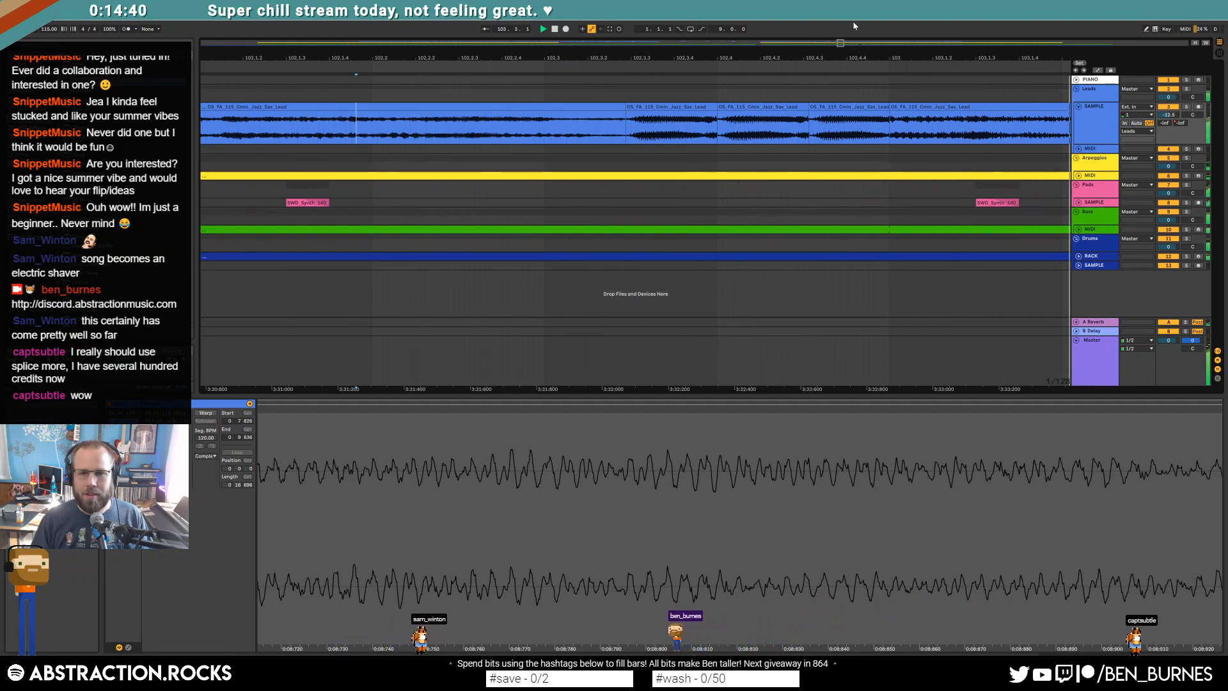
Step: Shorten the three repeated lead slices before bar 103 to leave a small gap after each, and replay the passage
left_click_drag(840, 43, 842, 27)
left_click_drag(507, 57, 292, 40)
key("space")
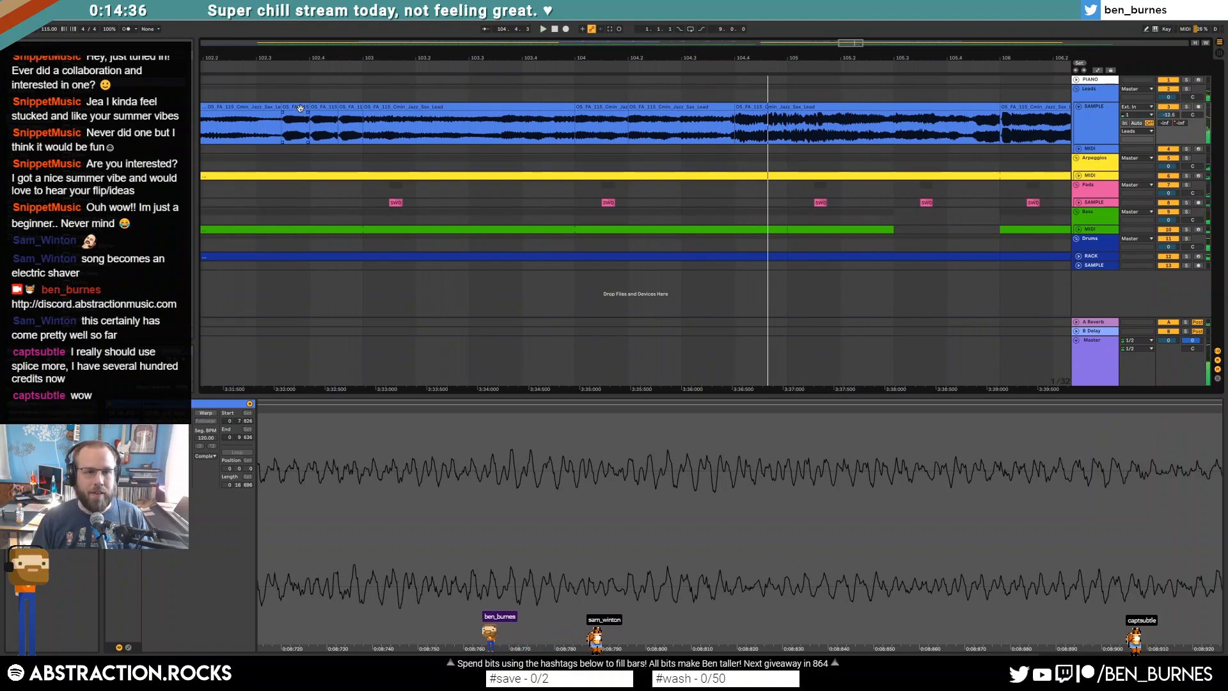
left_click_drag(308, 107, 350, 108)
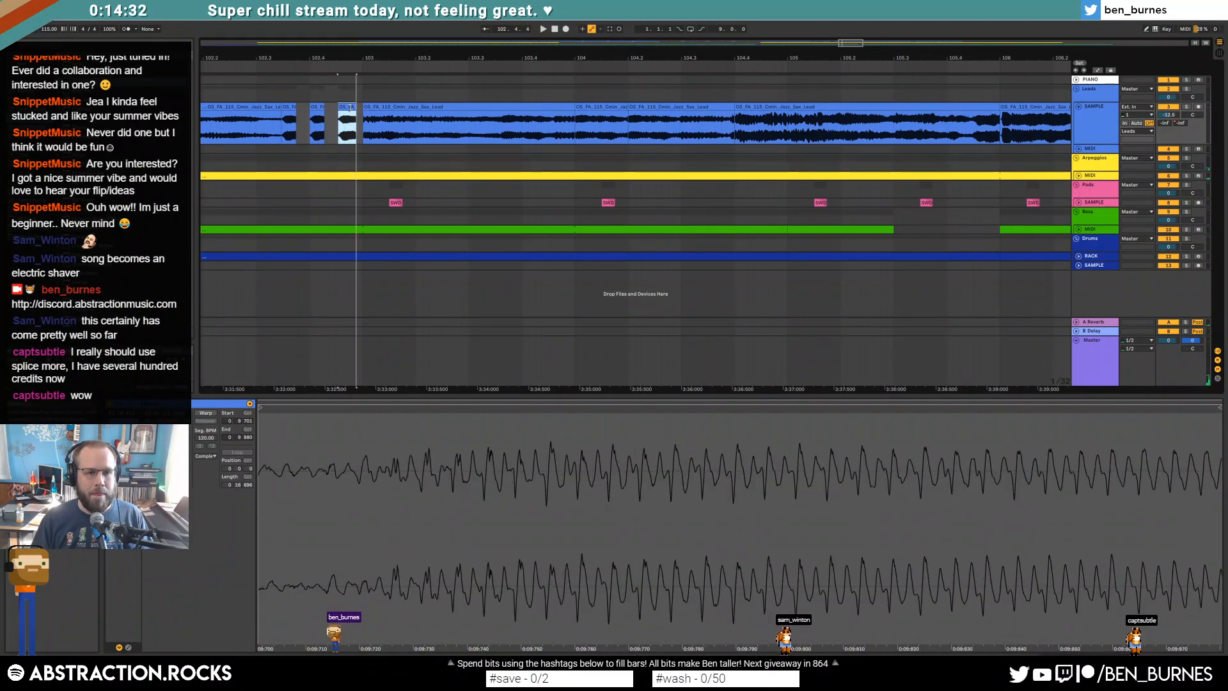
left_click(255, 124)
key("space")
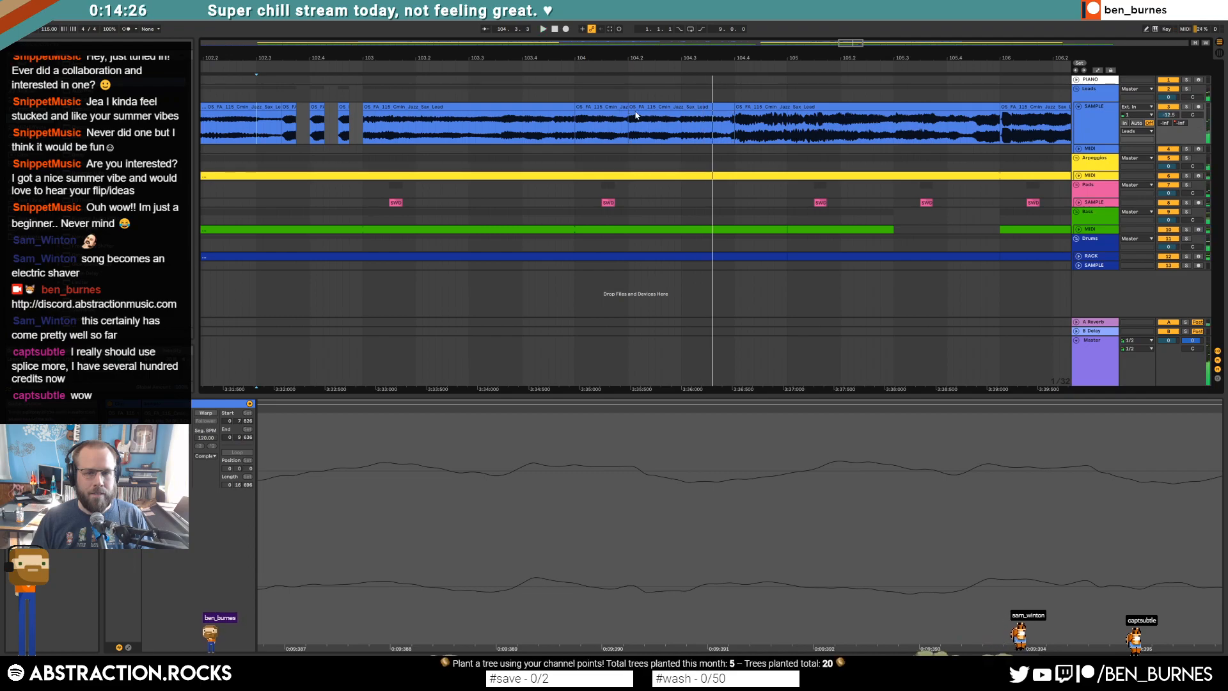
Step: Cut short gaps in the lead sample just before beats 104.2 and 104.3 and audition them
scroll(637, 115, "up", 2)
left_click_drag(619, 105, 600, 107)
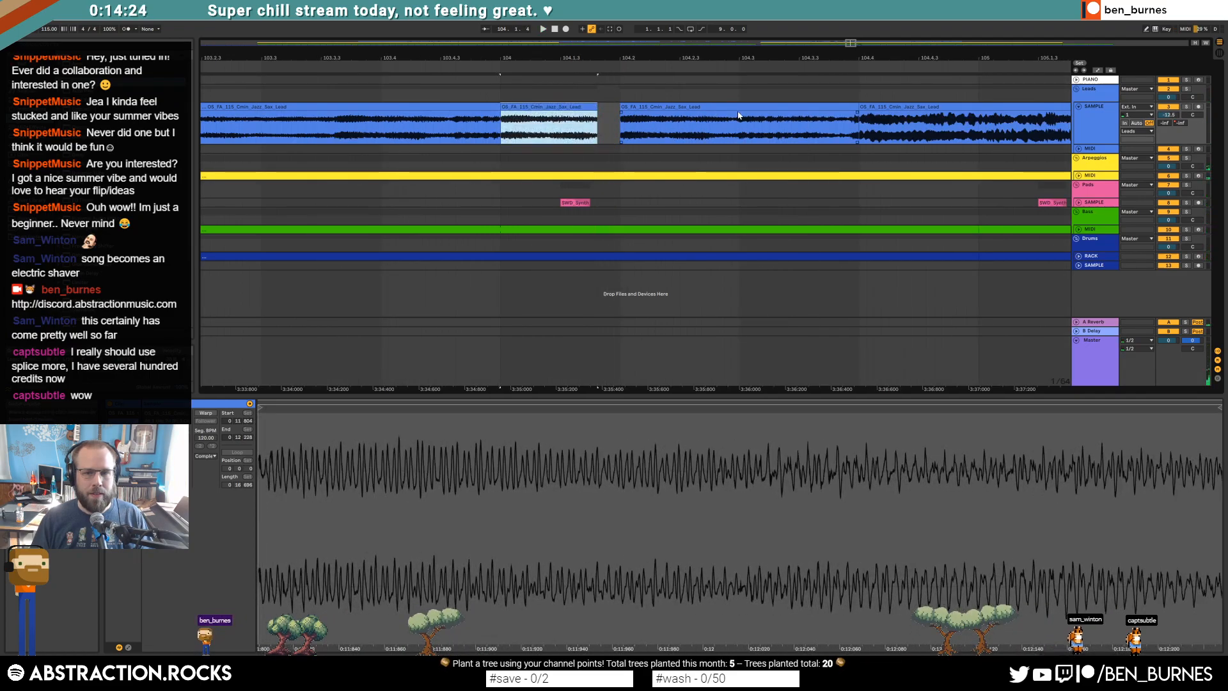
left_click_drag(738, 115, 708, 131)
key("Delete")
key("space")
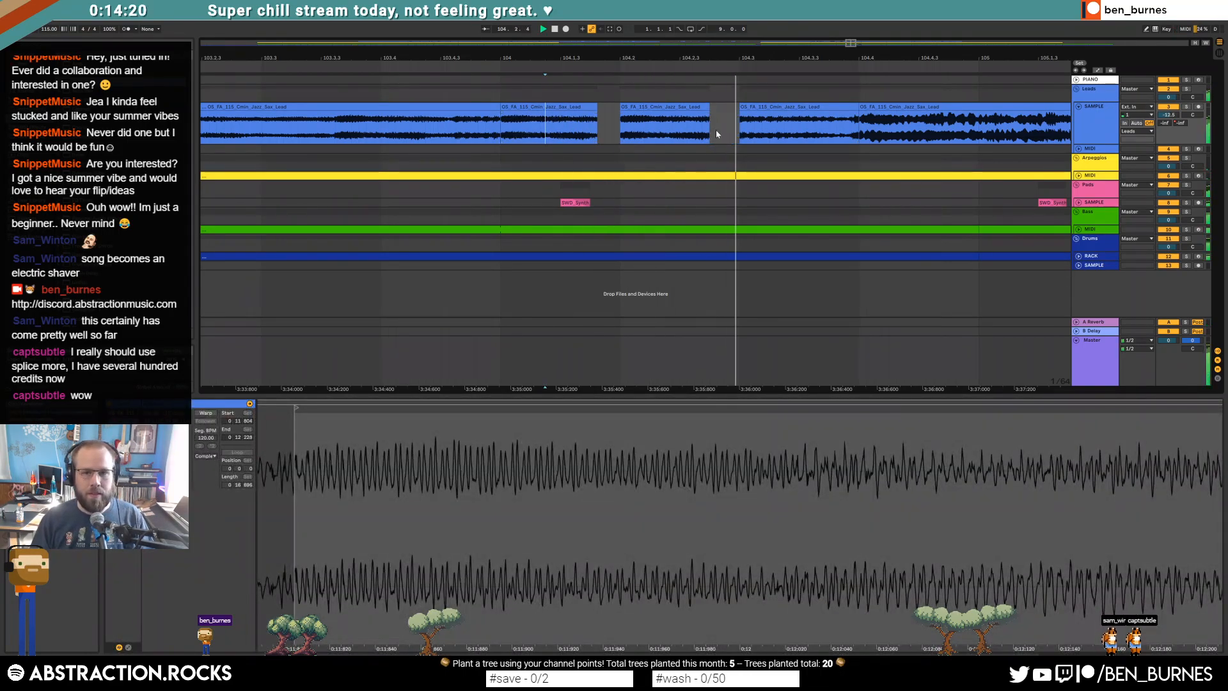
scroll(848, 136, "down", 2)
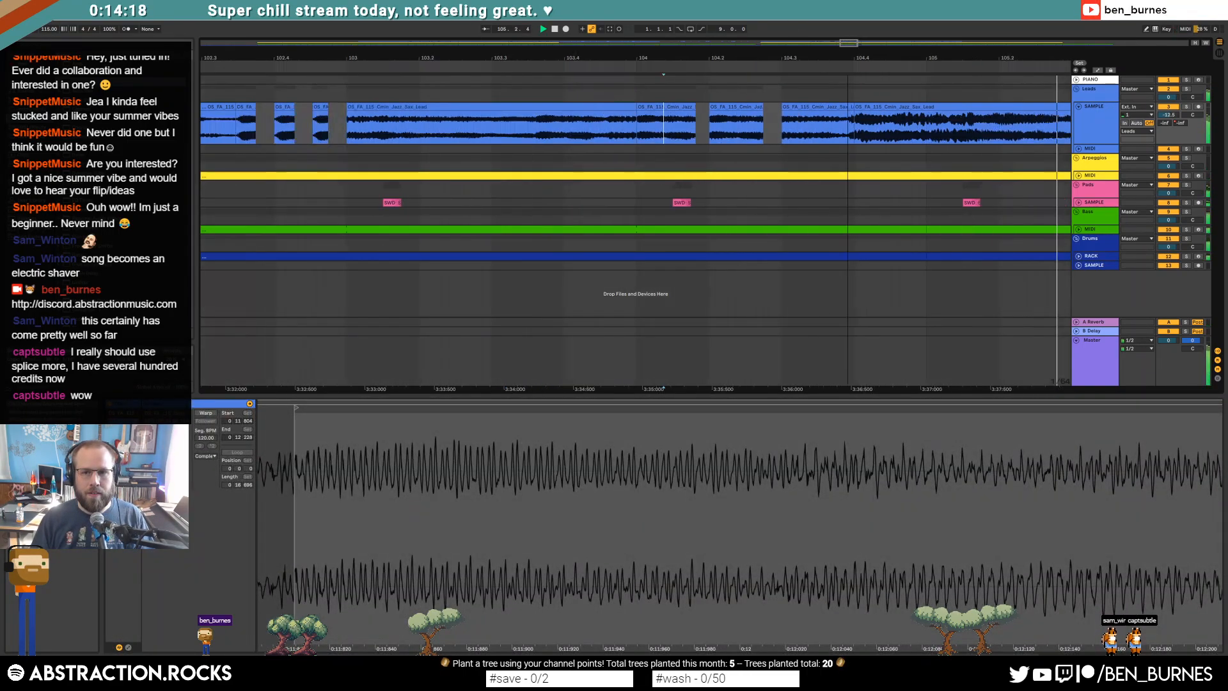
Step: Cut four short gaps in the lead sample across the last two beats of bar 105, leaving three slices, and audition the stutter
scroll(775, 137, "right", 5)
scroll(651, 129, "up", 3)
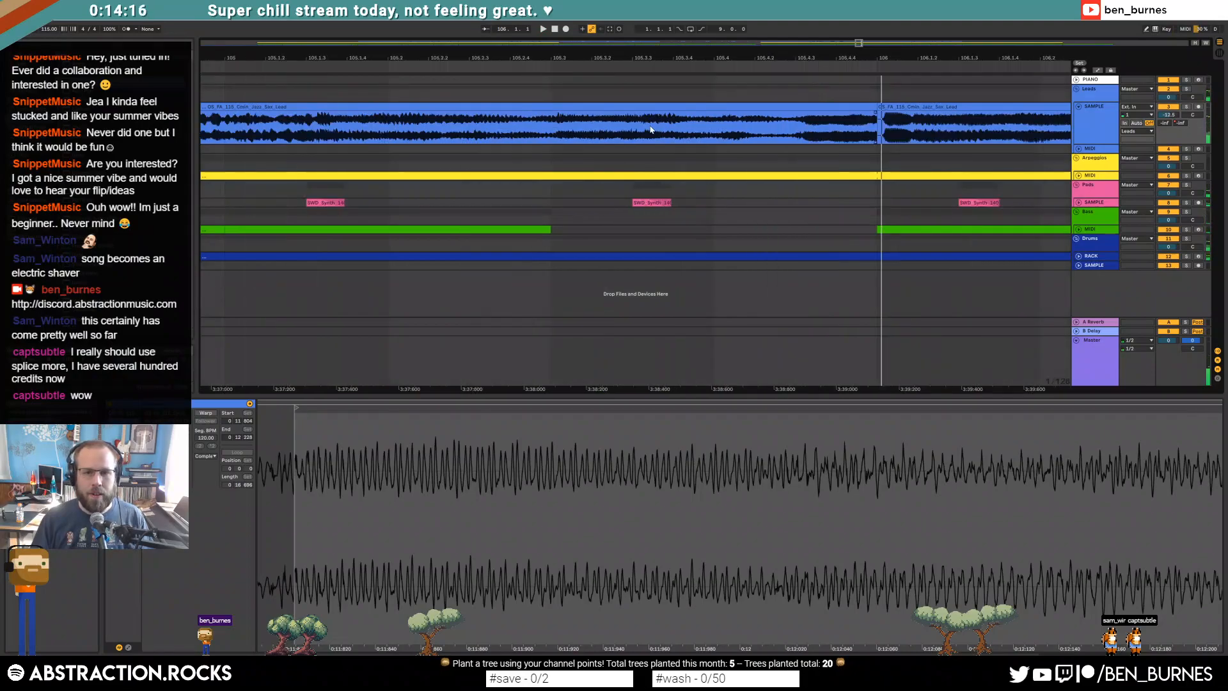
left_click_drag(592, 128, 628, 128)
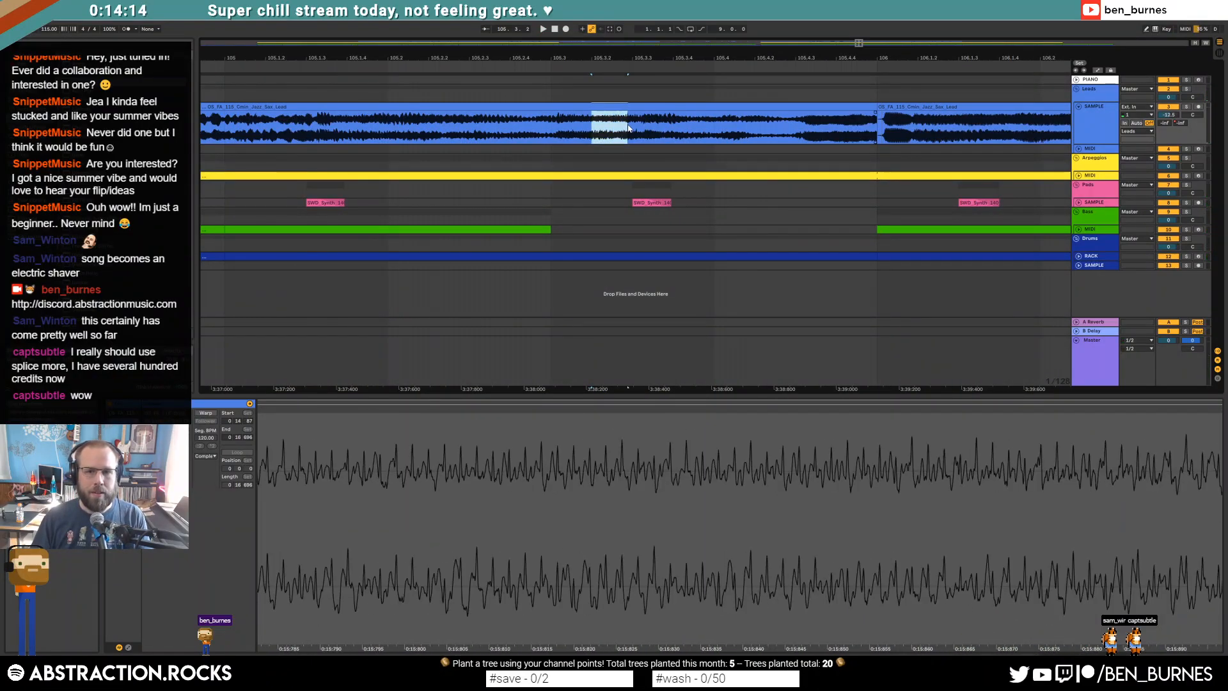
key("Delete")
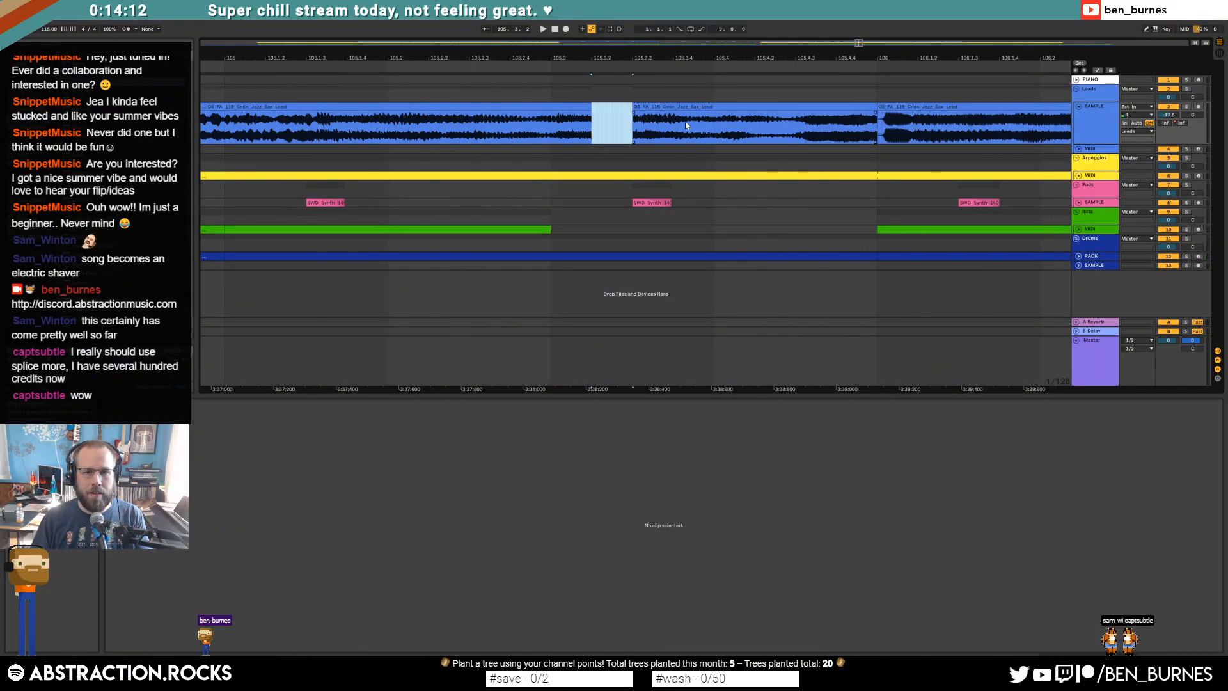
left_click_drag(673, 128, 876, 136)
key("Delete")
key("Delete")
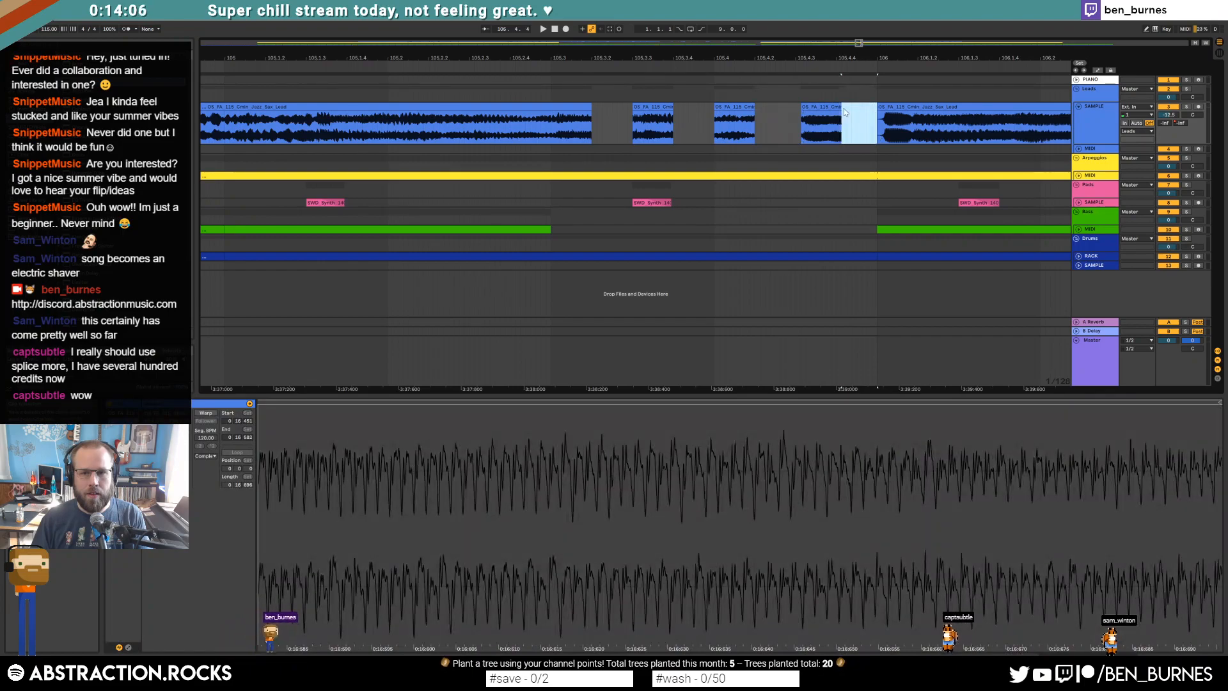
key("Delete")
left_click(440, 125)
key("space")
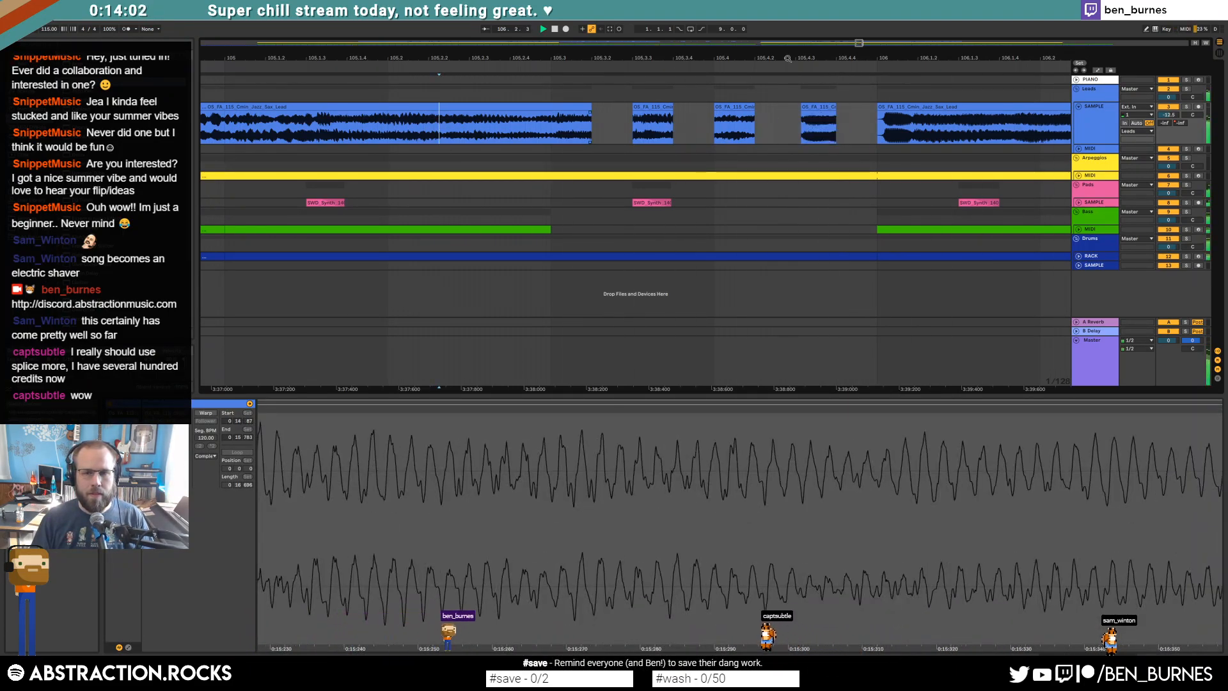
Step: Cut a gap in the lead sample from beat 109.3 to the middle of beat 109.4 and replay it
left_click_drag(694, 58, 344, 19)
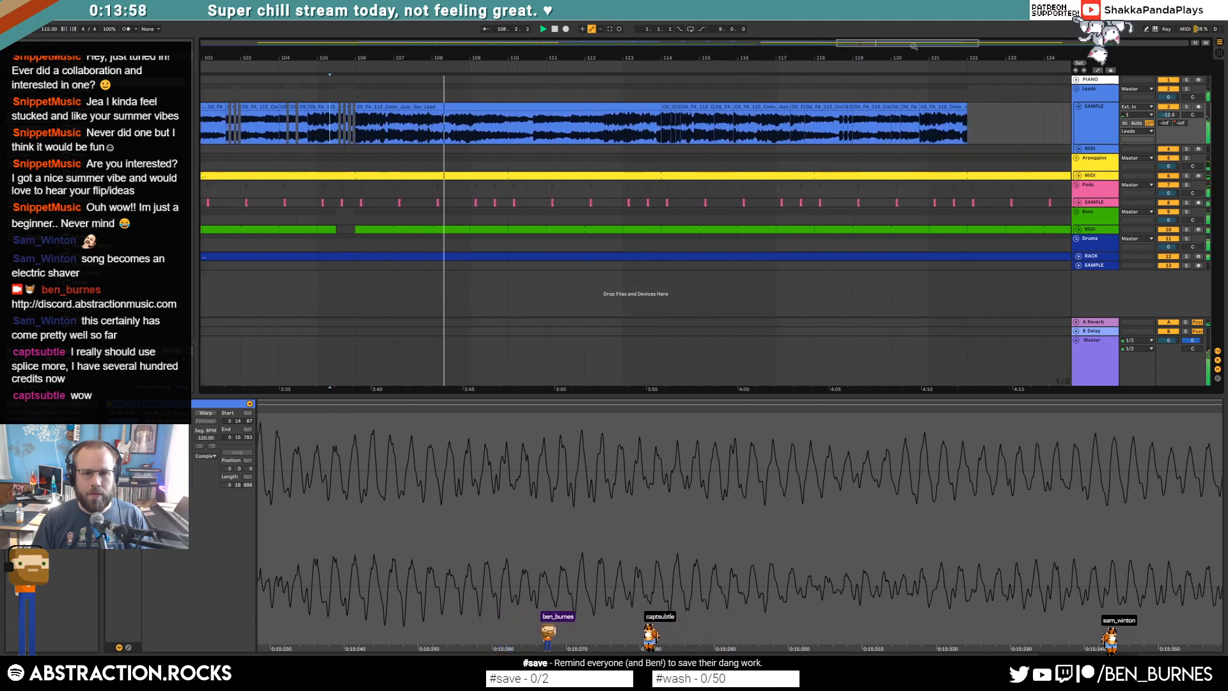
scroll(472, 133, "up", 5)
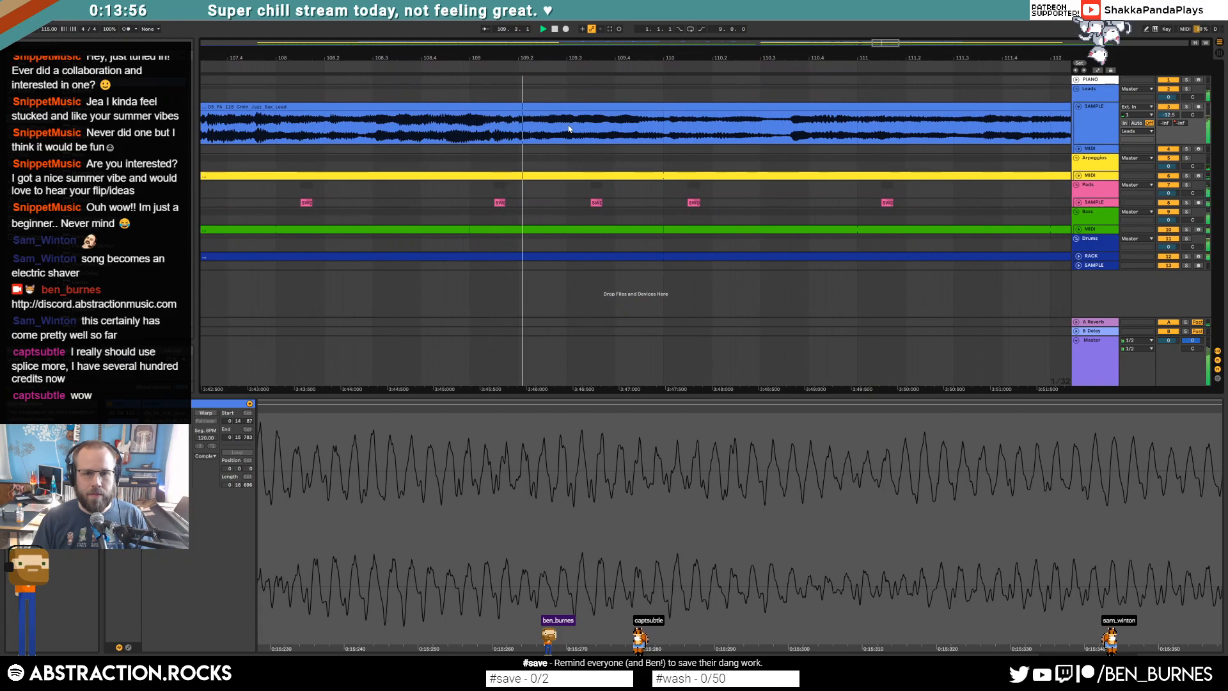
left_click_drag(568, 128, 615, 128)
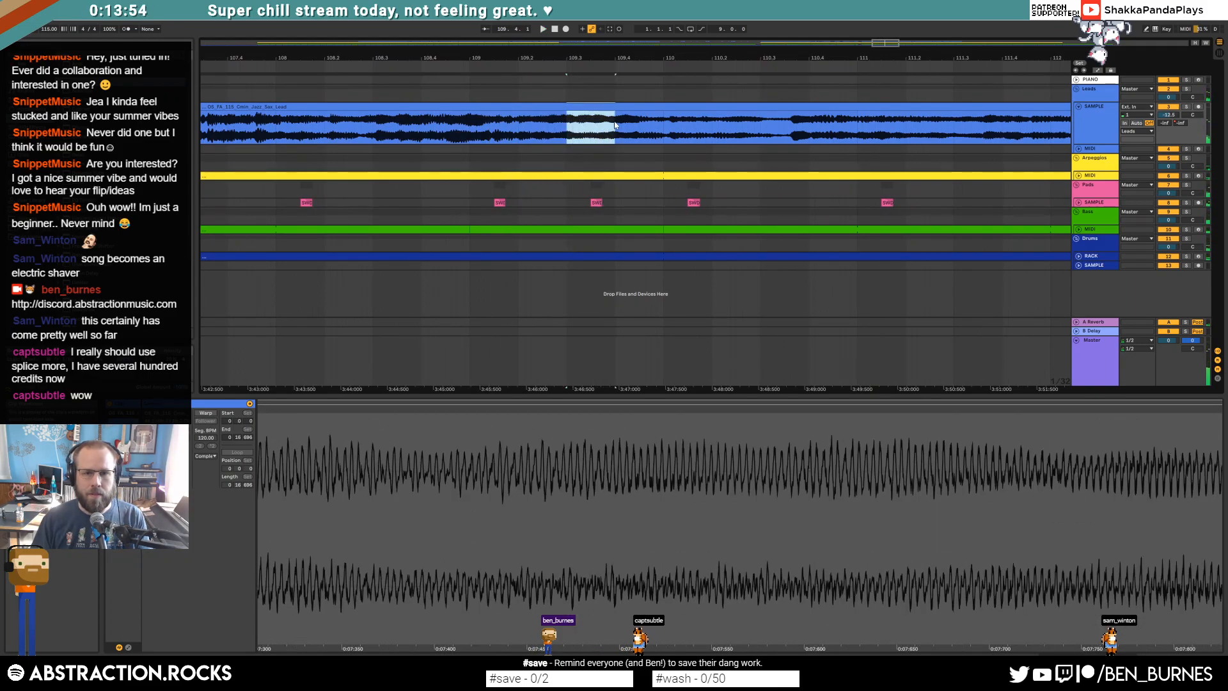
key("Delete")
left_click(500, 132)
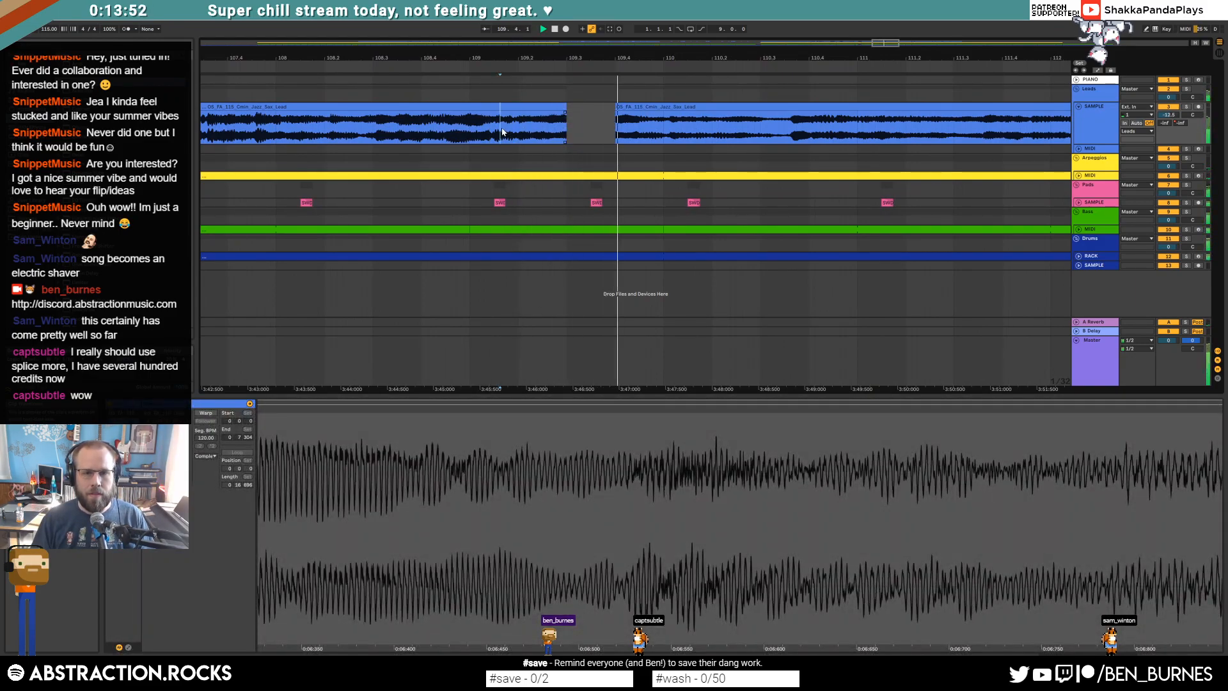
left_click_drag(615, 109, 640, 109)
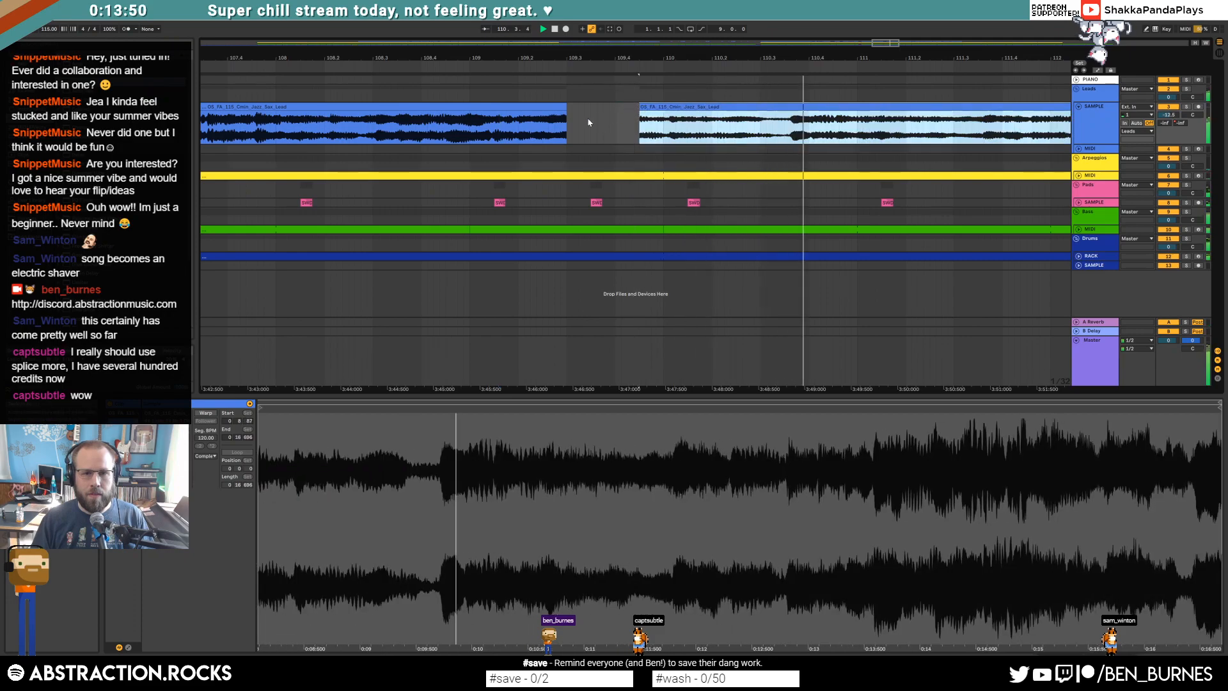
left_click(491, 130)
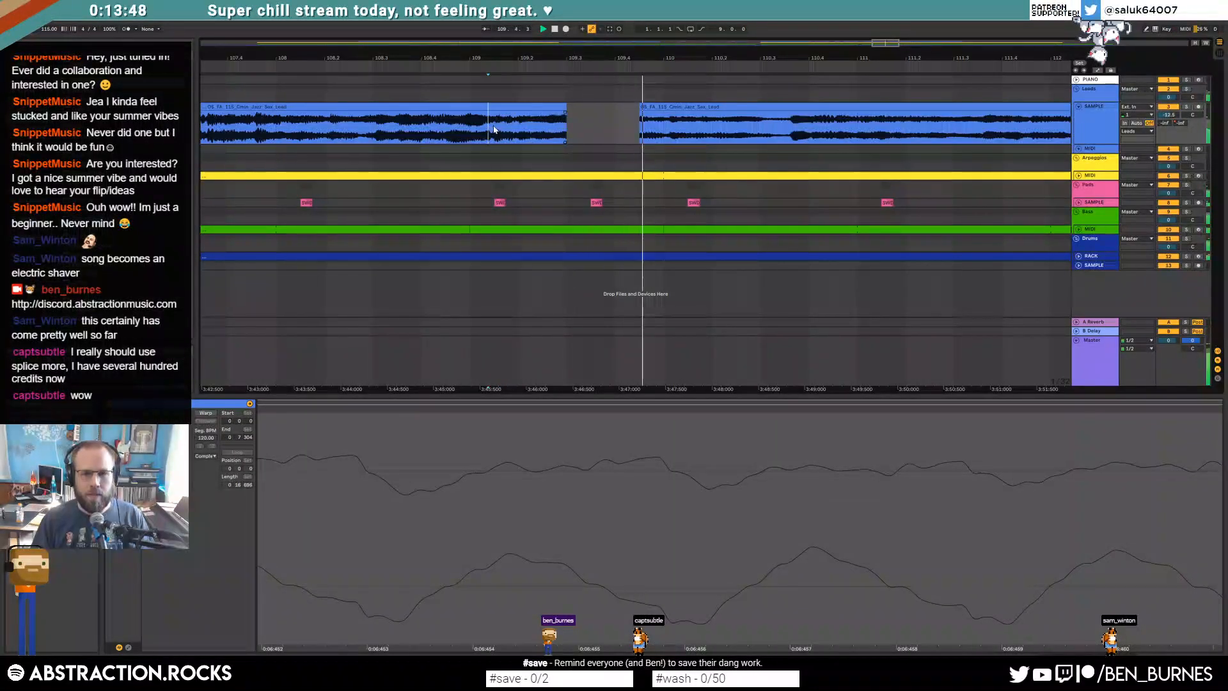
Step: Remove a short piece of the lead sample starting at beat 110.3 and set the playback position just before the gap
left_click_drag(894, 46, 905, 45)
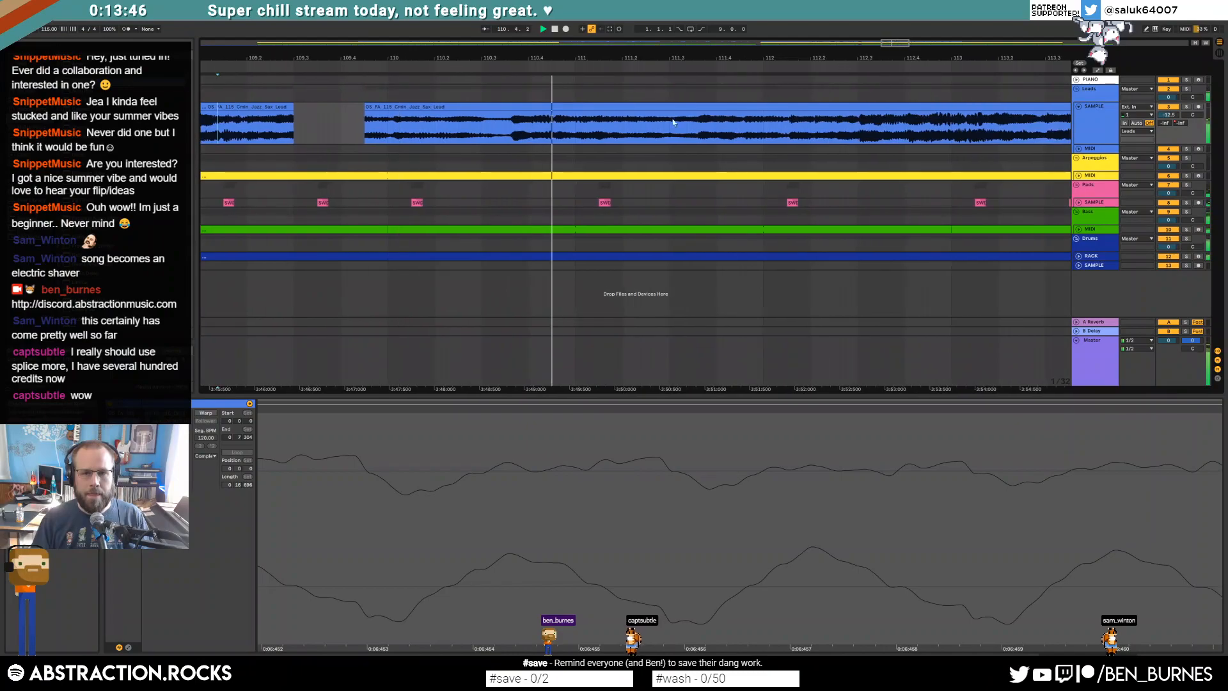
left_click(513, 125)
key("space")
left_click_drag(513, 125, 483, 118)
key("Delete")
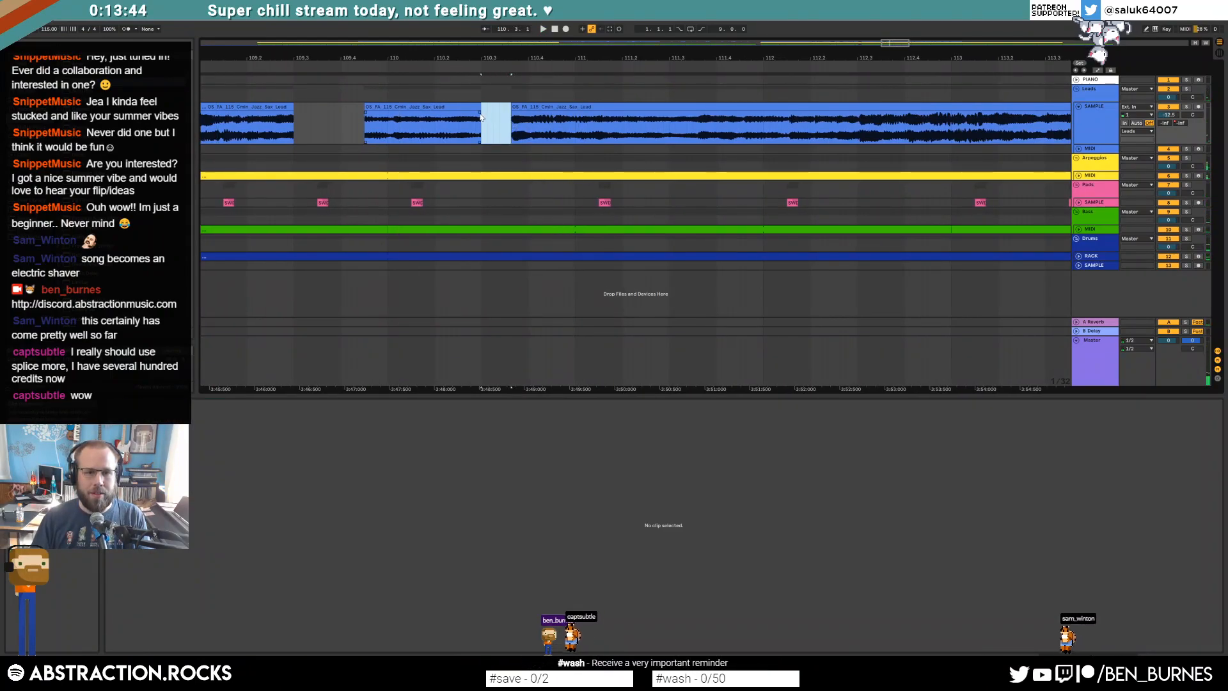
left_click(441, 123)
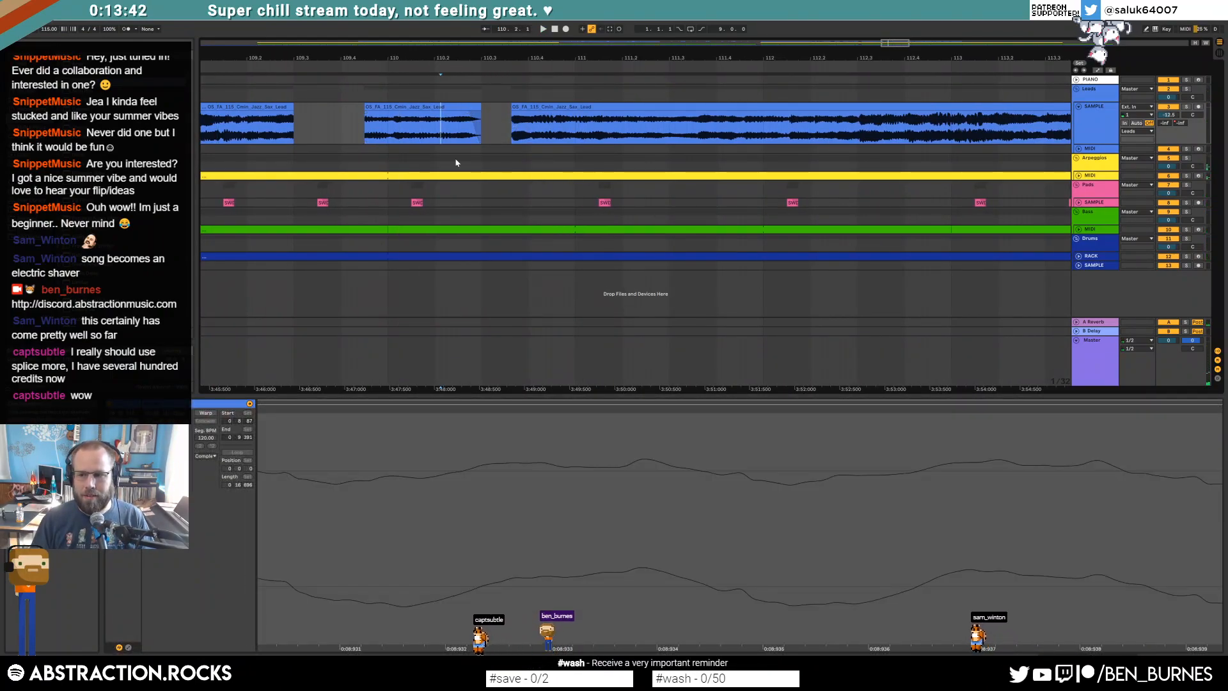
Step: Replay the lead sample cuts around bar 110, cut another short gap starting at beat 111.3, and resume playback
left_click(364, 134)
key("space")
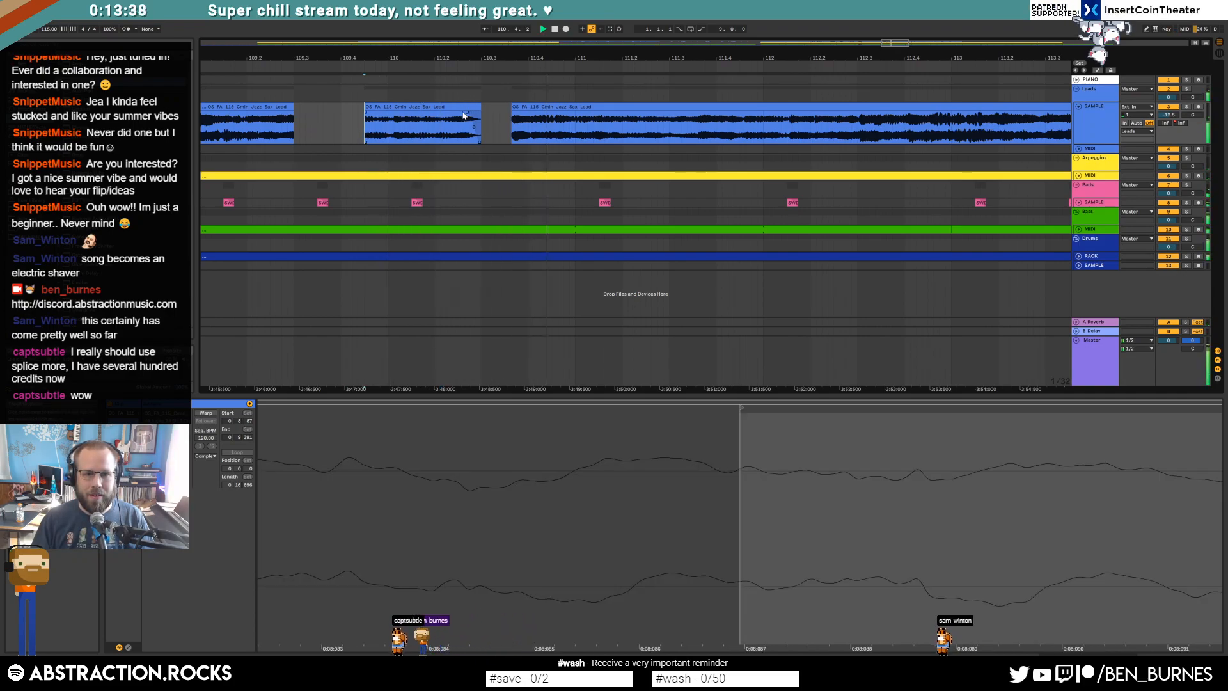
key("space")
left_click_drag(670, 123, 697, 120)
key("Delete")
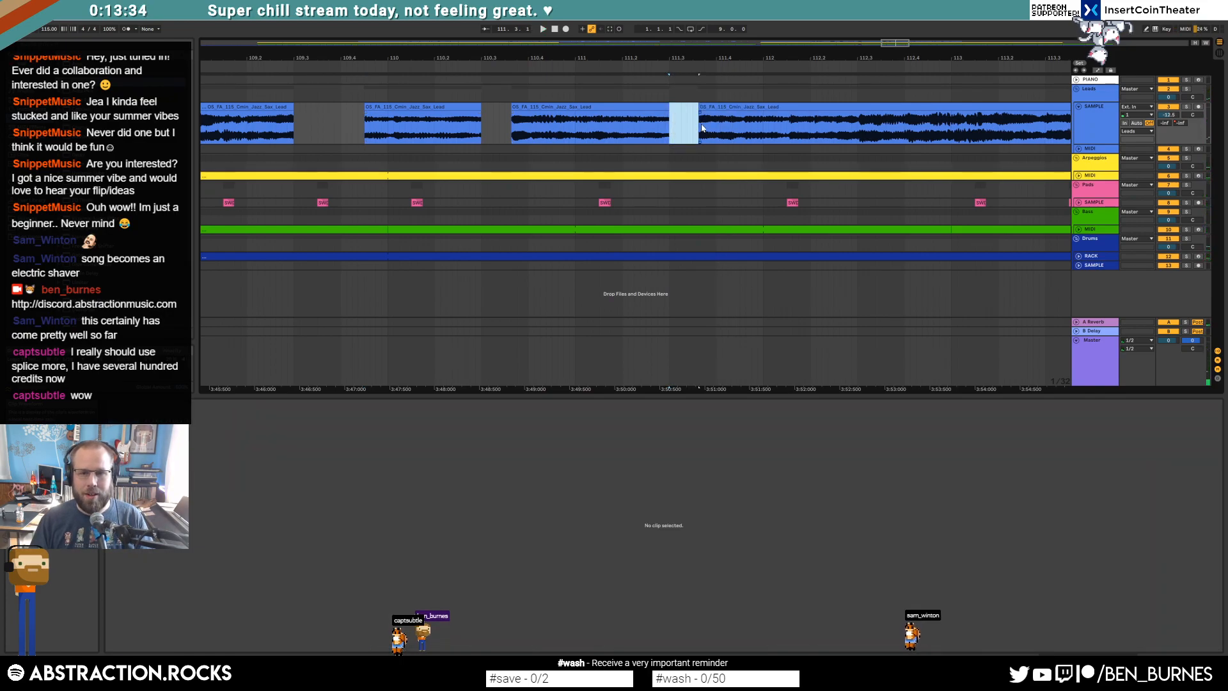
left_click(710, 136)
key("space")
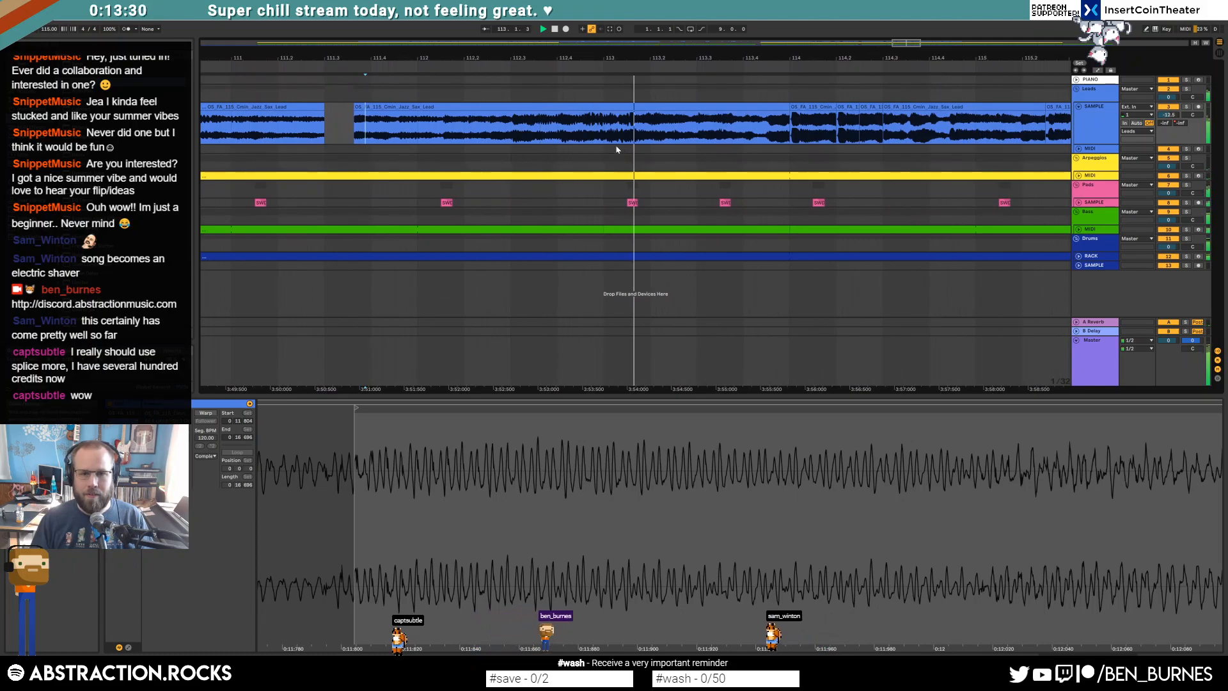
Step: Remove a short piece of the lead sample ending at beat 113.4 and audition the gap
key("space")
left_click(715, 125)
mouse_move(715, 125)
left_mouse_down()
mouse_move(757, 121)
mouse_move(742, 124)
left_mouse_up()
key("Delete")
left_click(673, 125)
key("space")
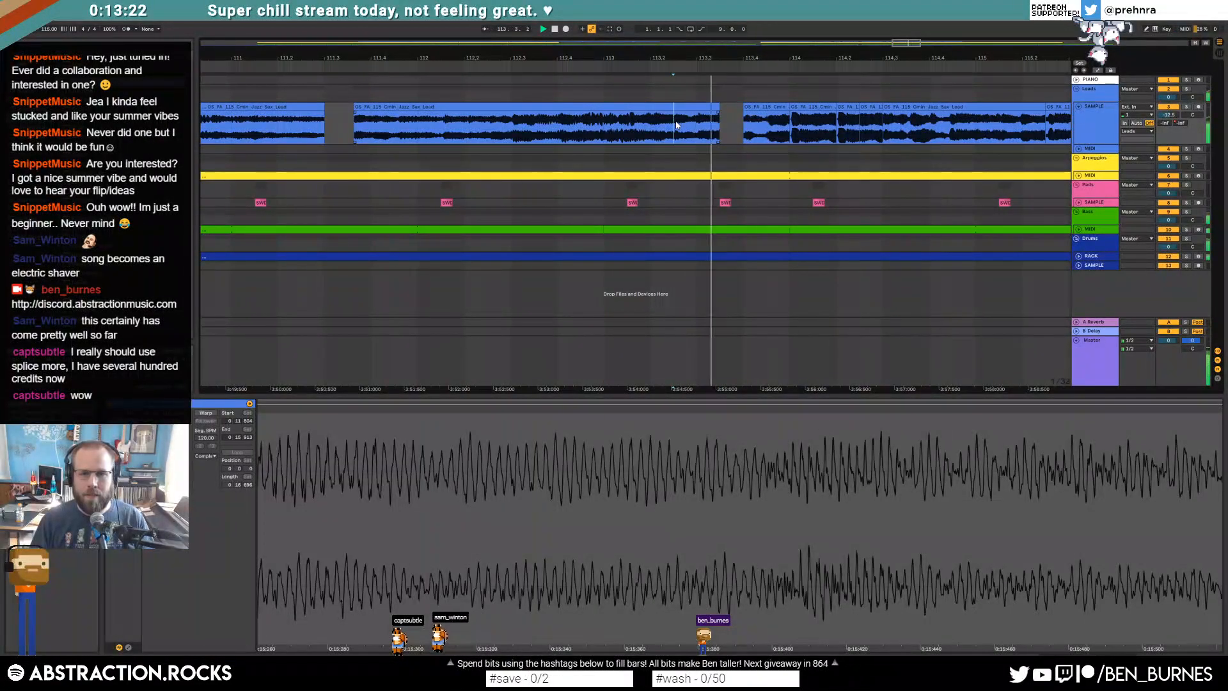
Step: Cut a gap in the lead sample from mid-beat 117.2 to beat 117.4, audition it, and slightly lengthen the clip before it
mouse_move(908, 44)
left_mouse_down()
mouse_move(927, 47)
mouse_move(927, 26)
mouse_move(918, 50)
left_mouse_up()
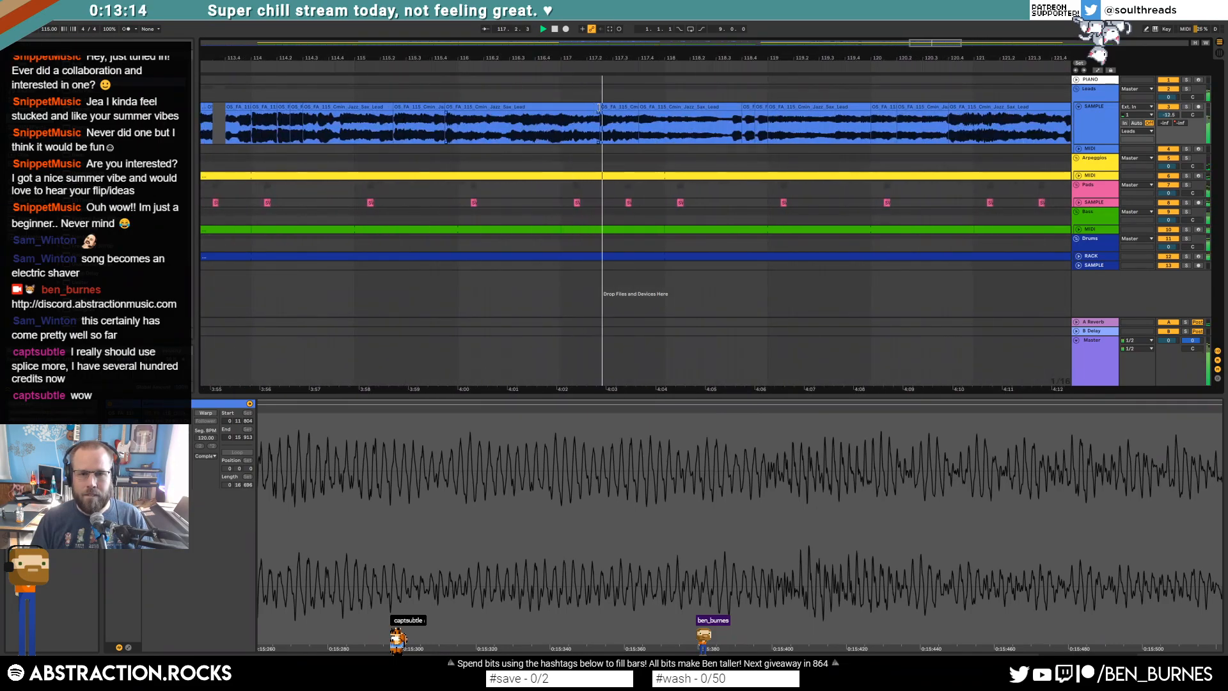
left_click(617, 107)
key("space")
key("Delete")
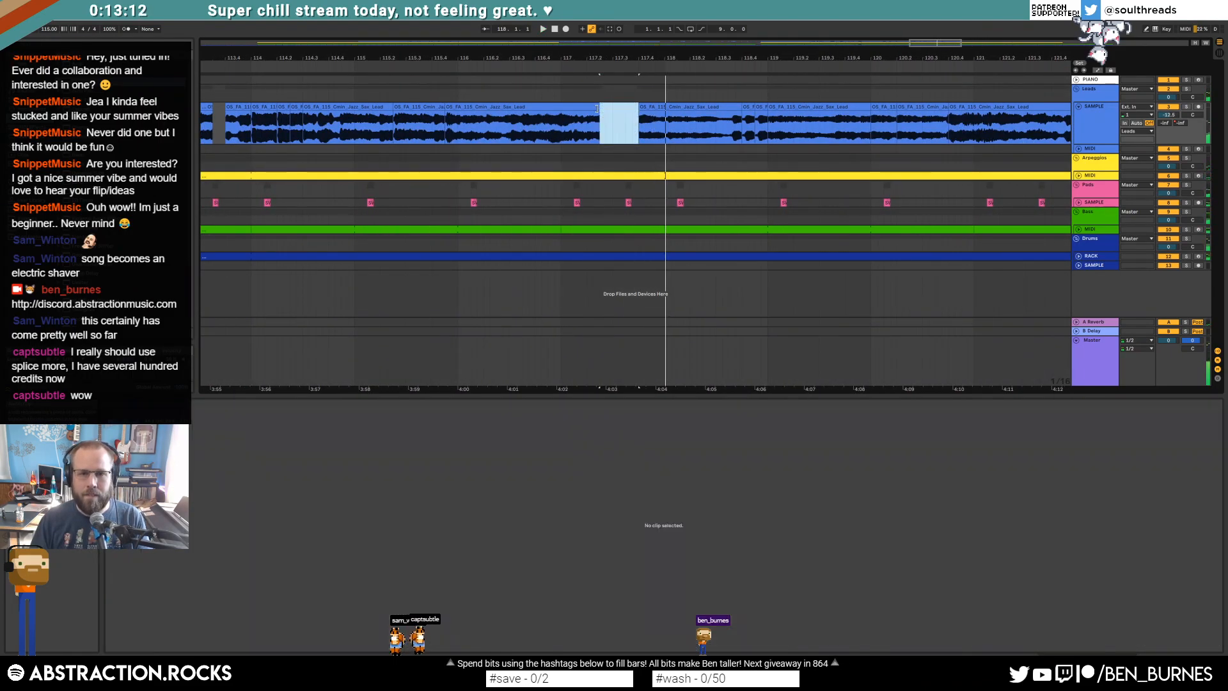
left_click(528, 131)
key("space")
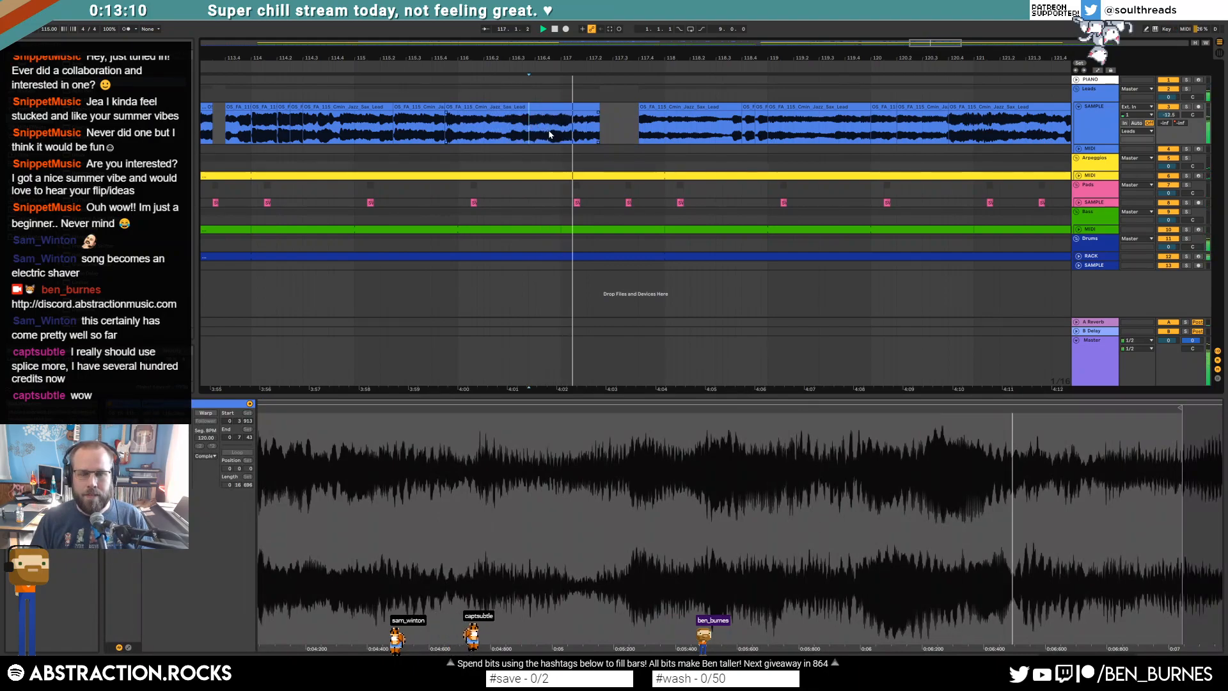
left_click_drag(600, 107, 598, 112)
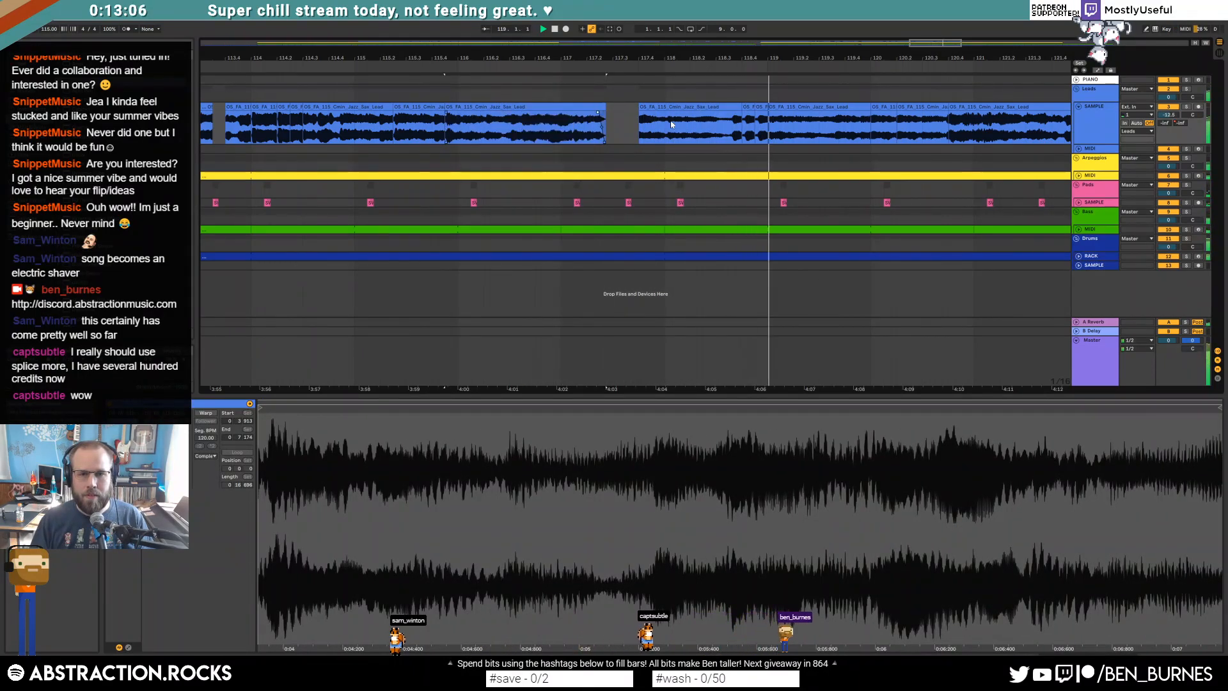
Step: Place a copy of the lead sample slice from beat 118.4 at position 118.3.3
left_click(746, 108)
key("plus")
key("plus")
key("plus")
key("plus")
key("space")
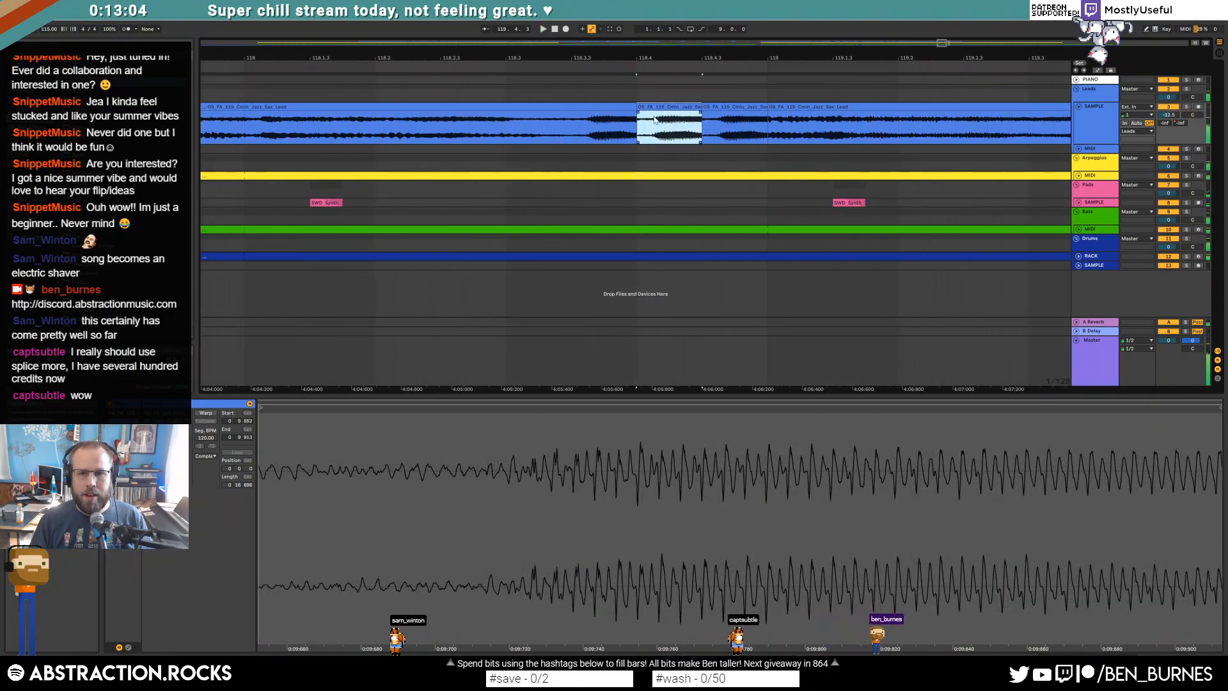
left_click(606, 107)
left_click(570, 124)
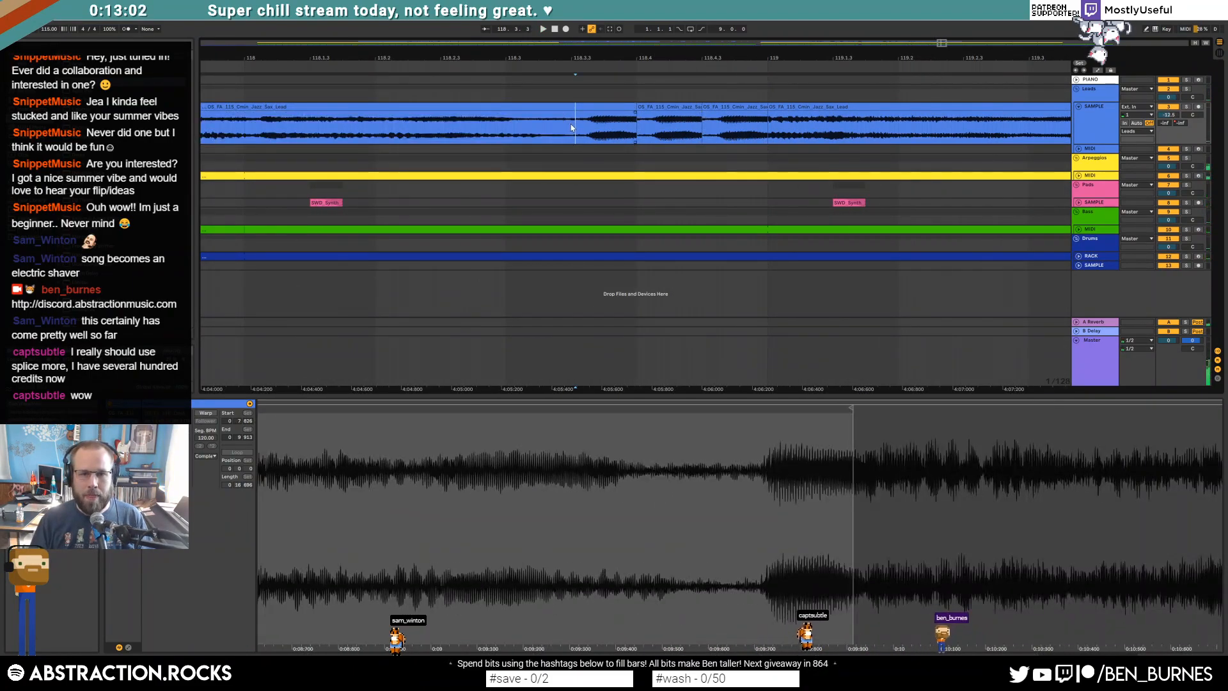
key("ctrl+e")
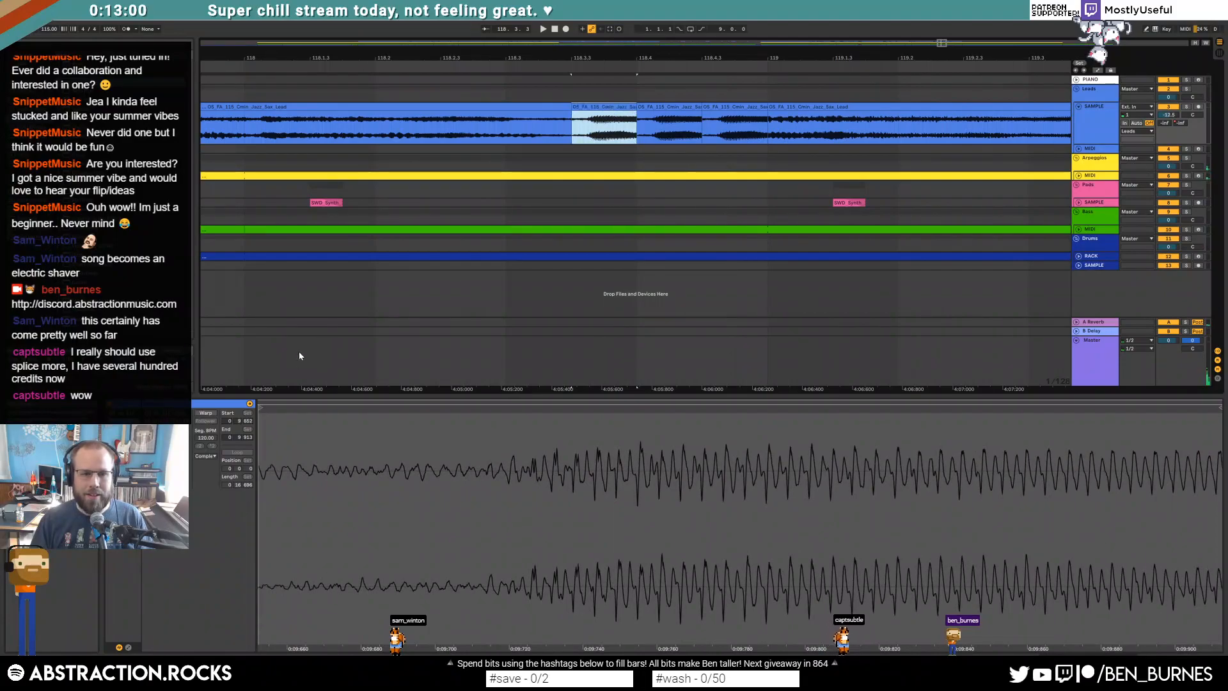
Step: Start the 118.3.3 slice at its note attack, extend it to 118.4, repeat it over the next two slices, and audition the stutter
mouse_move(264, 408)
left_mouse_down()
mouse_move(519, 416)
mouse_move(494, 421)
left_mouse_up()
left_click(623, 115)
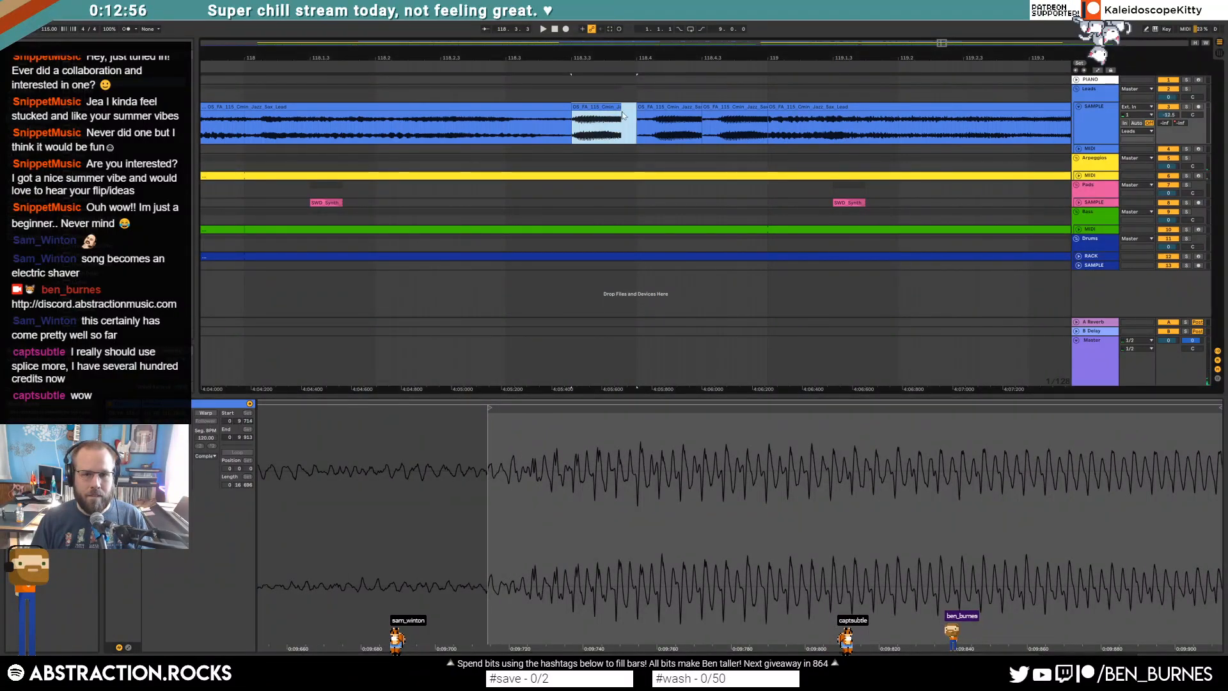
left_click_drag(619, 107, 635, 108)
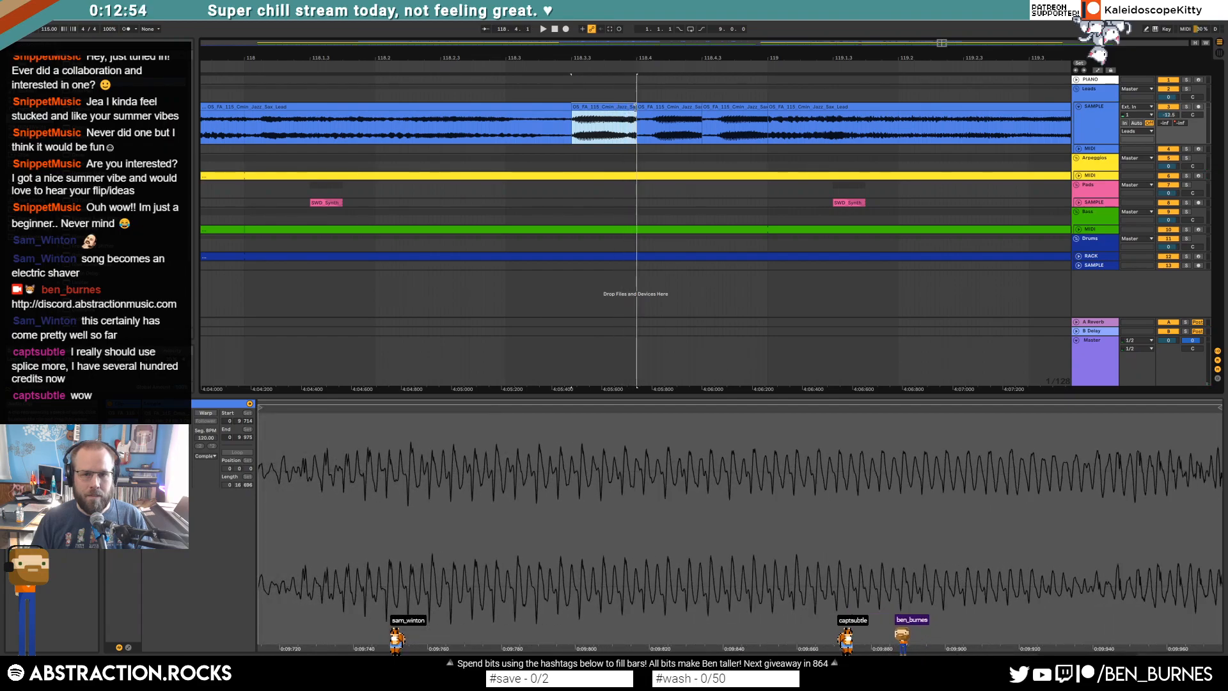
left_click(523, 125)
key("space")
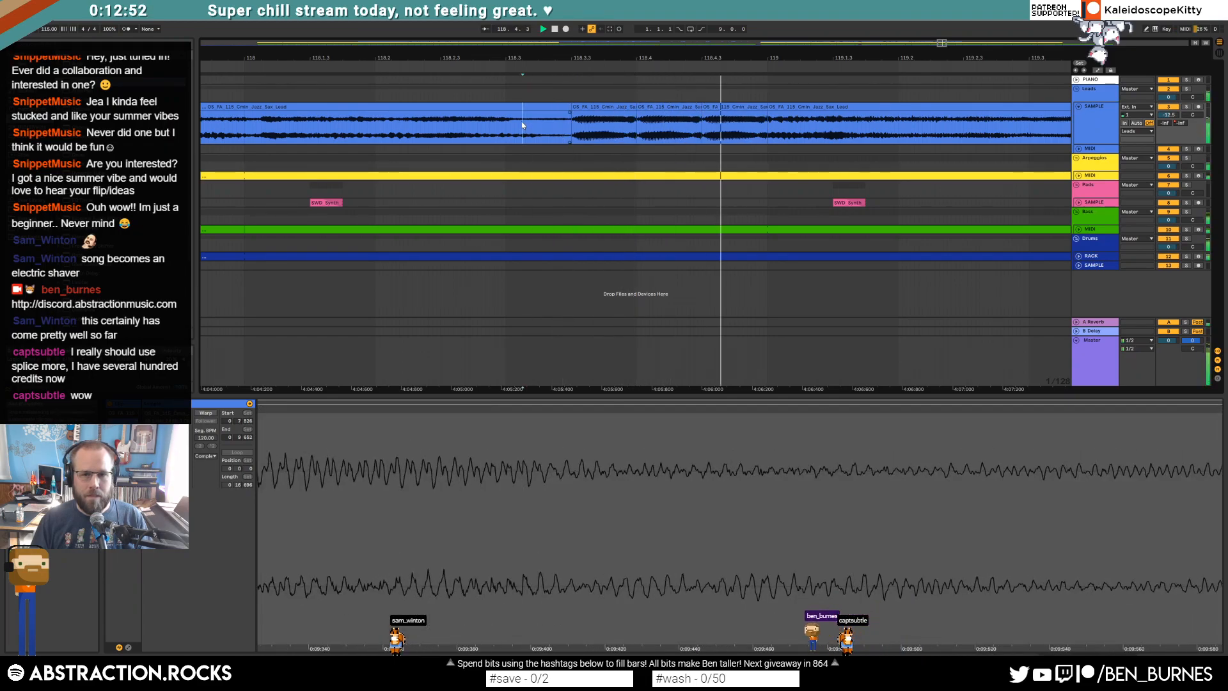
Step: Shorten the lead sample clip before beat 120.4 so it ends midway through beat 120.3
left_click_drag(835, 58, 333, 31)
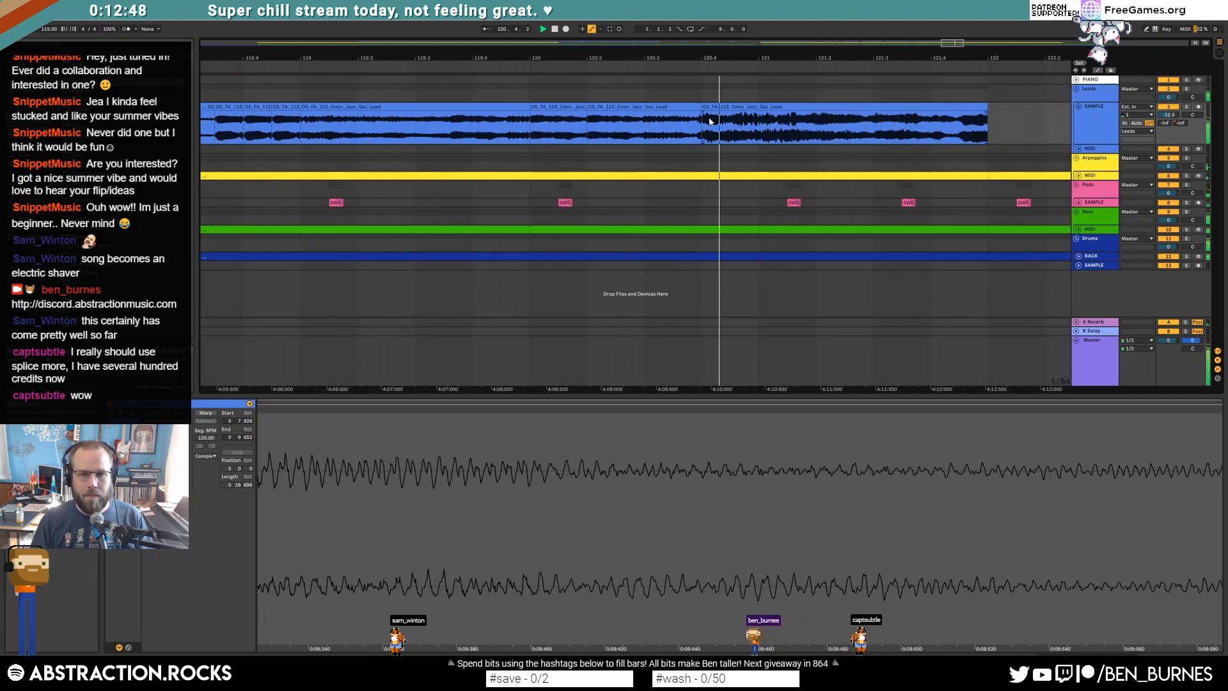
left_click_drag(700, 107, 672, 107)
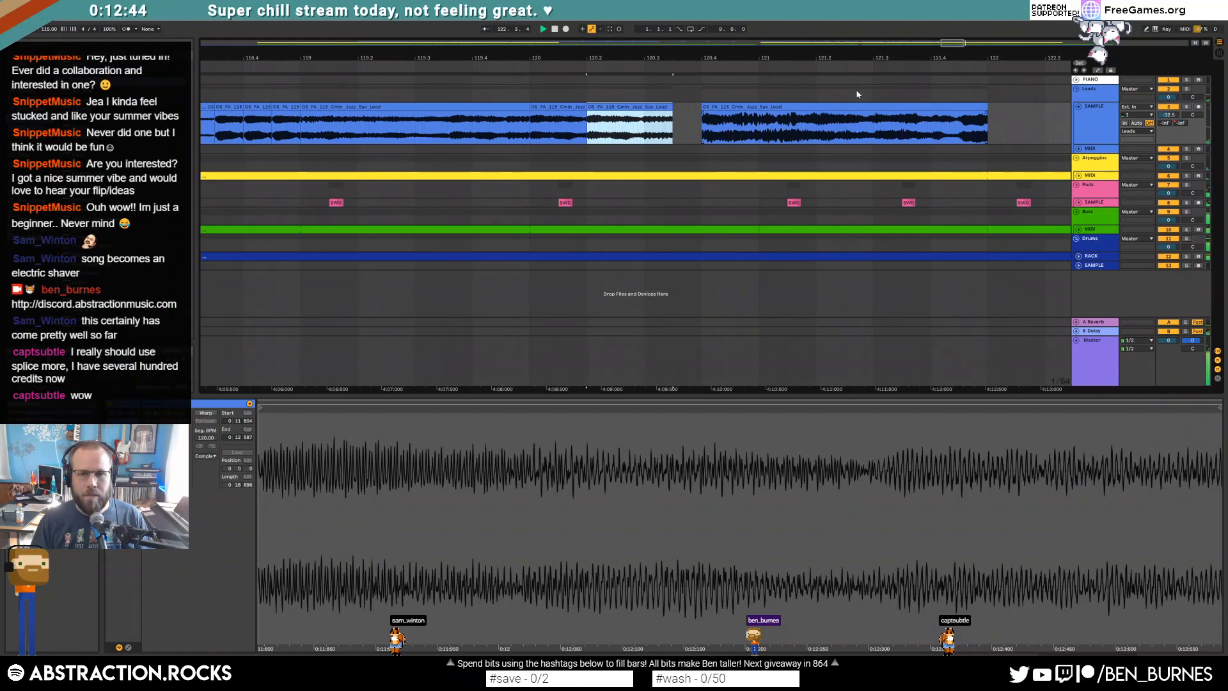
Step: Rebuild the lead sample stutter around beat 38.4 by repeating a slice that starts directly on the note attack
left_click_drag(952, 43, 685, 42)
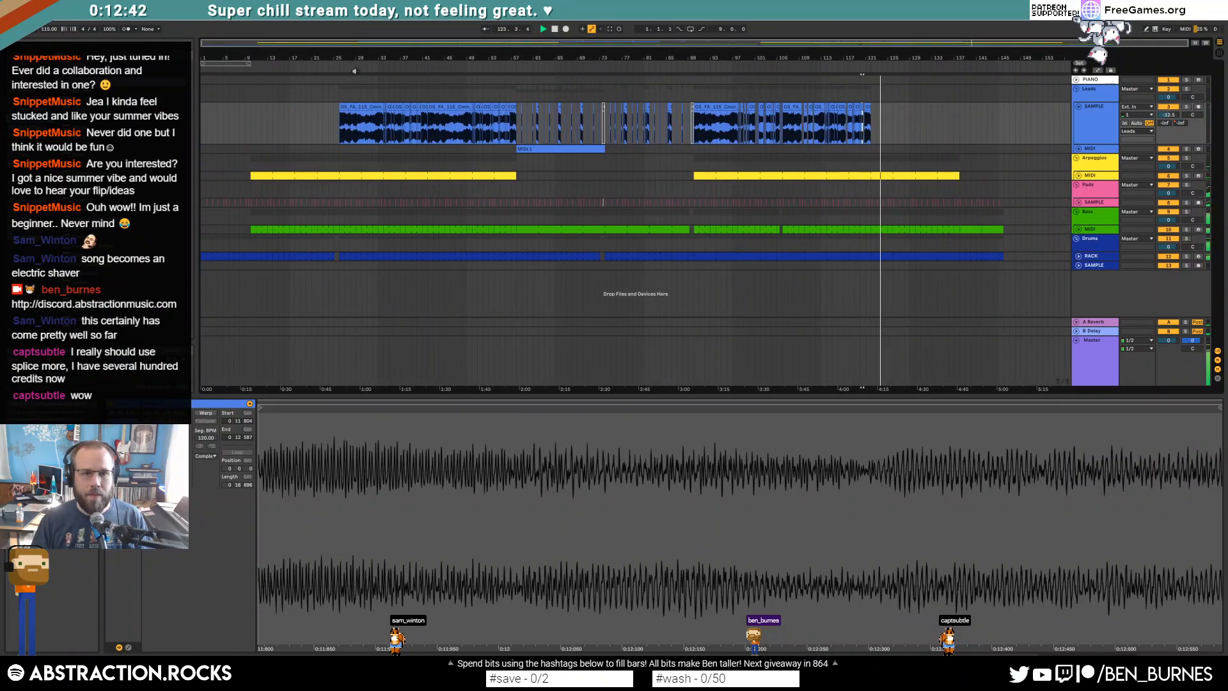
left_click_drag(403, 45, 408, 80)
left_click_drag(421, 128, 439, 131)
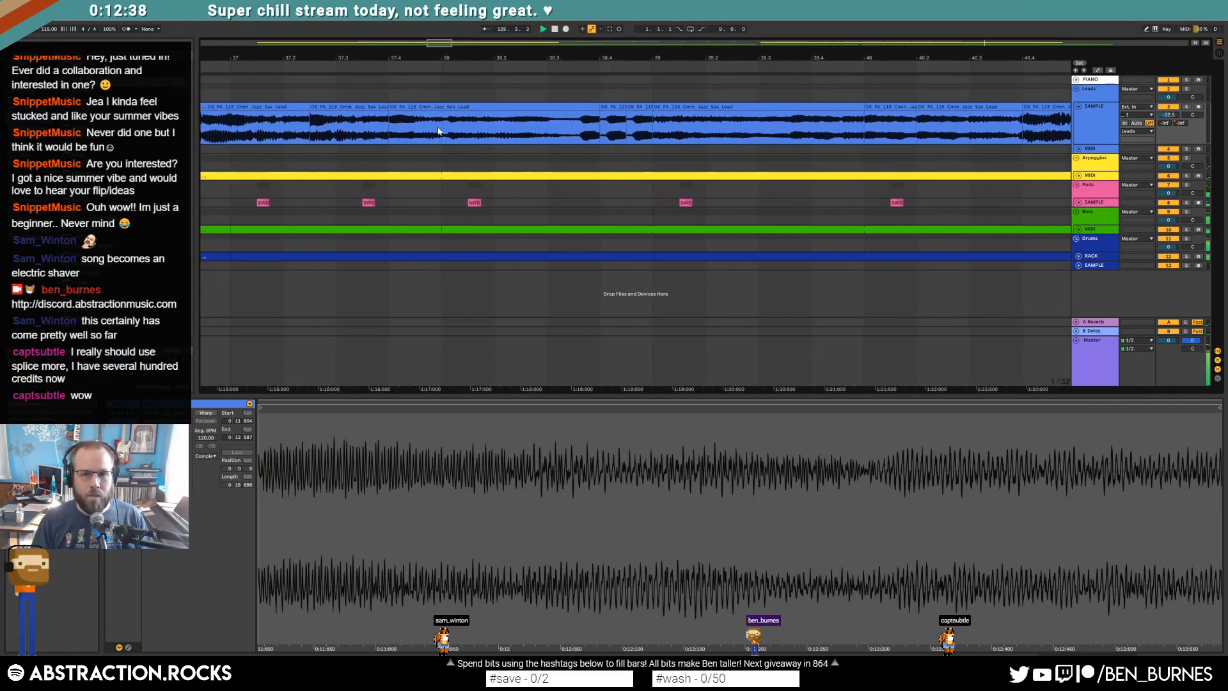
scroll(579, 126, "up", 2)
mouse_move(559, 130)
left_mouse_down()
mouse_move(595, 121)
mouse_move(577, 108)
mouse_move(626, 109)
left_mouse_up()
left_click(603, 120)
key("ctrl+d")
key("ctrl+d")
left_click(594, 108)
Step: Replace the lead sample stutter in bar 54 with three copies of the tightened slice, starting at 54.3.3
left_click_drag(490, 41, 532, 32)
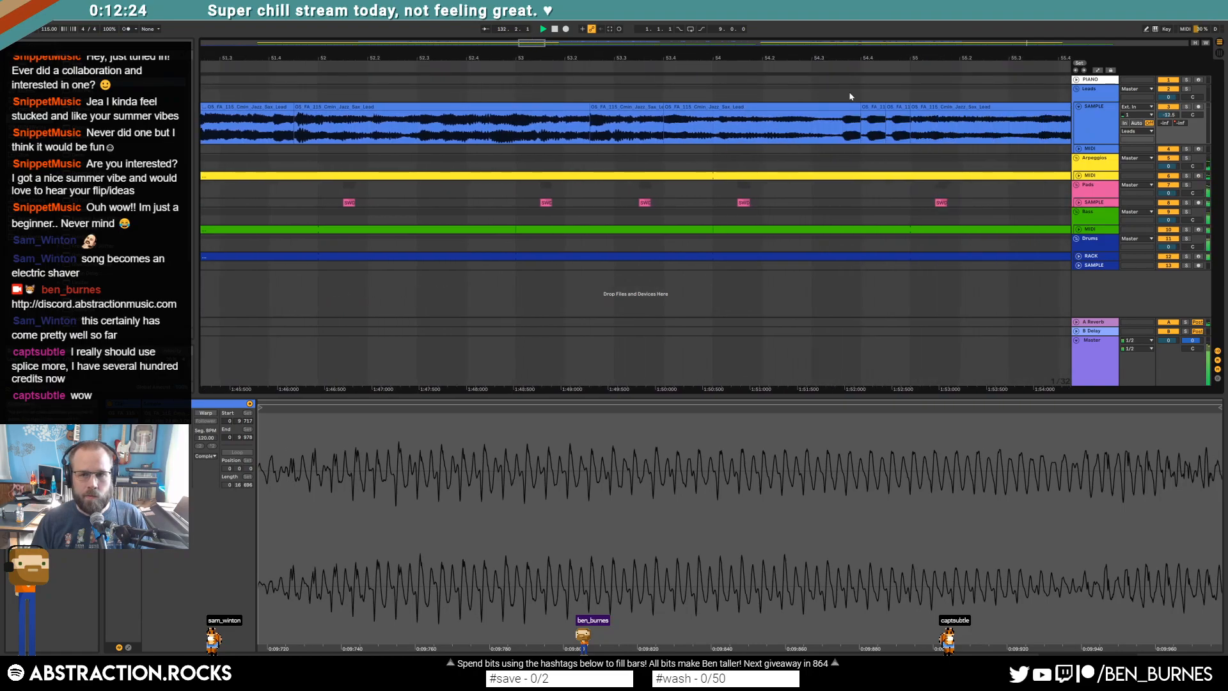
left_click(844, 126)
key("plus")
key("plus")
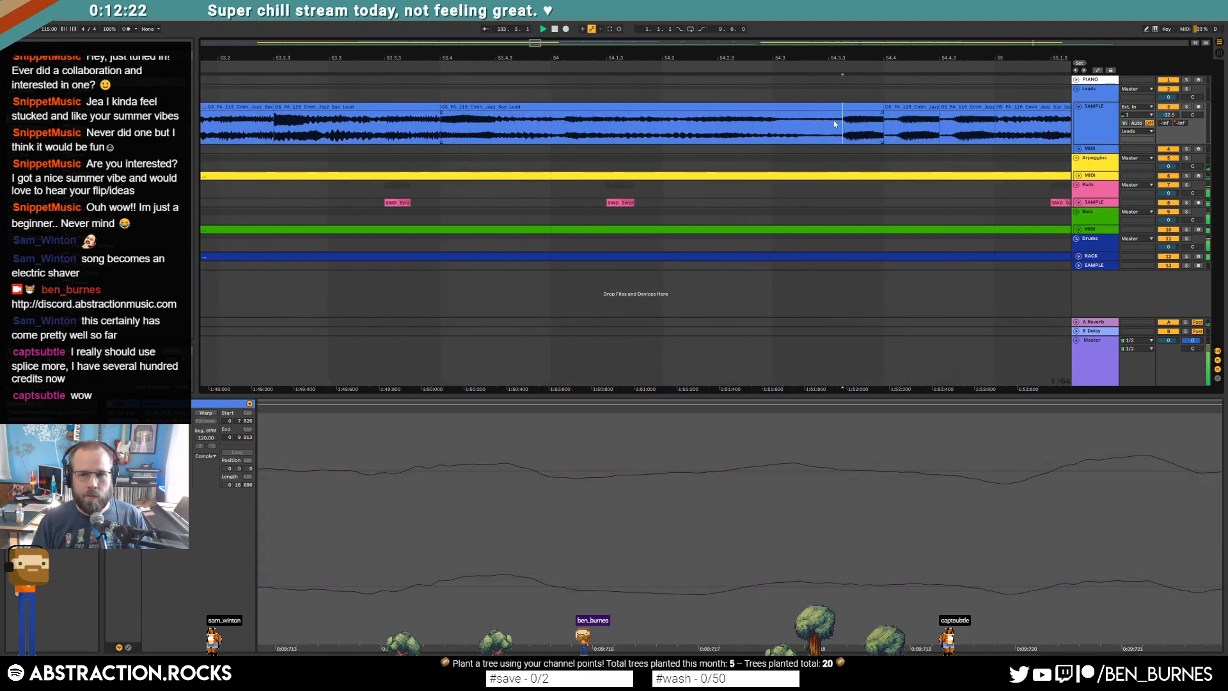
left_click(834, 122)
left_click(827, 121)
key("ctrl+v")
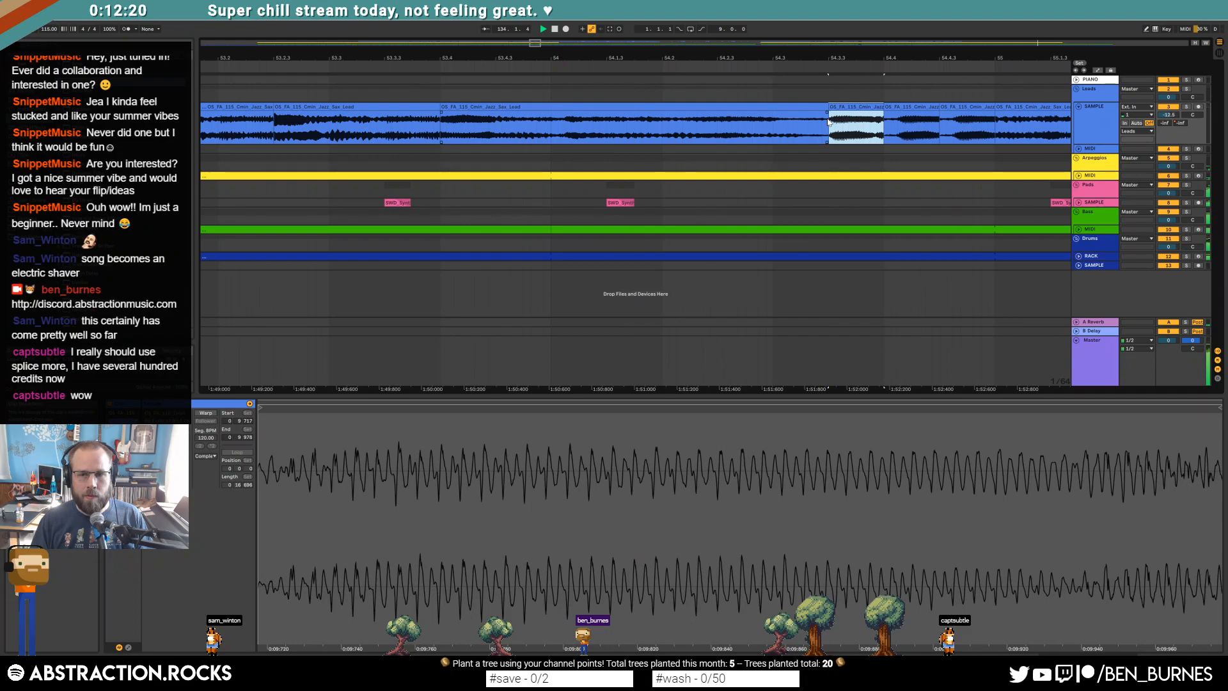
key("ctrl+v")
key("ctrl+v")
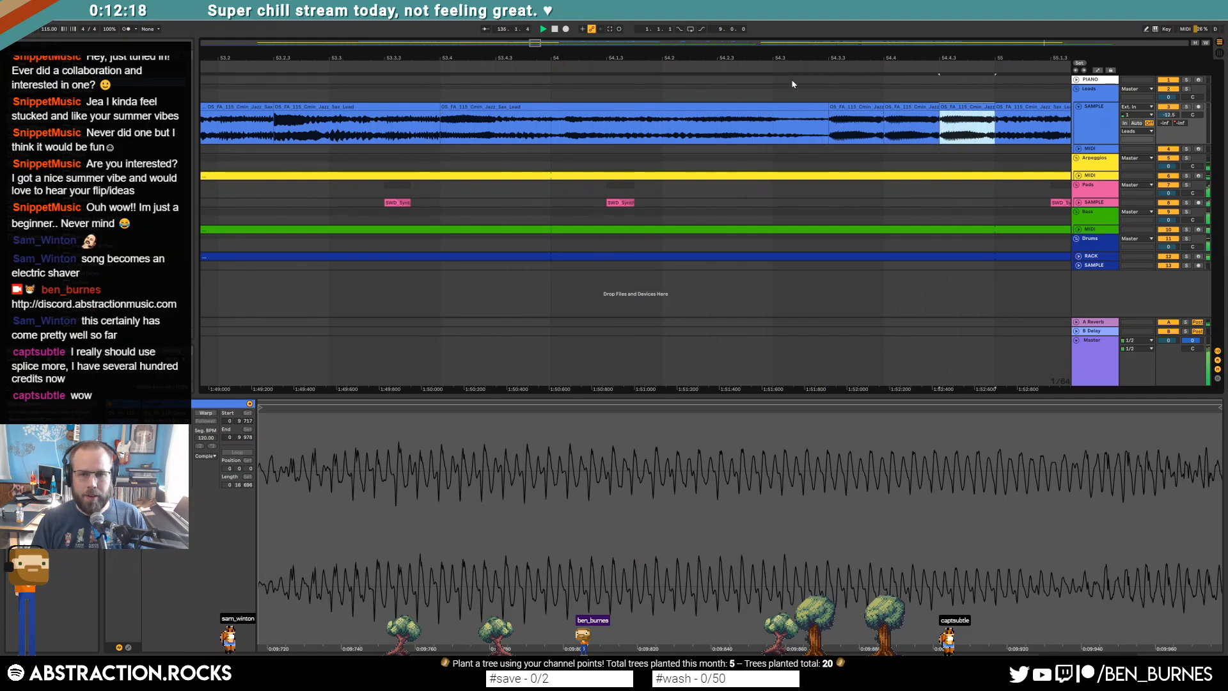
Step: Fold the lead sample track, check the devices of the other tracks, and delete the empty SAMPLE track from the Drums group
left_click_drag(535, 43, 596, 43)
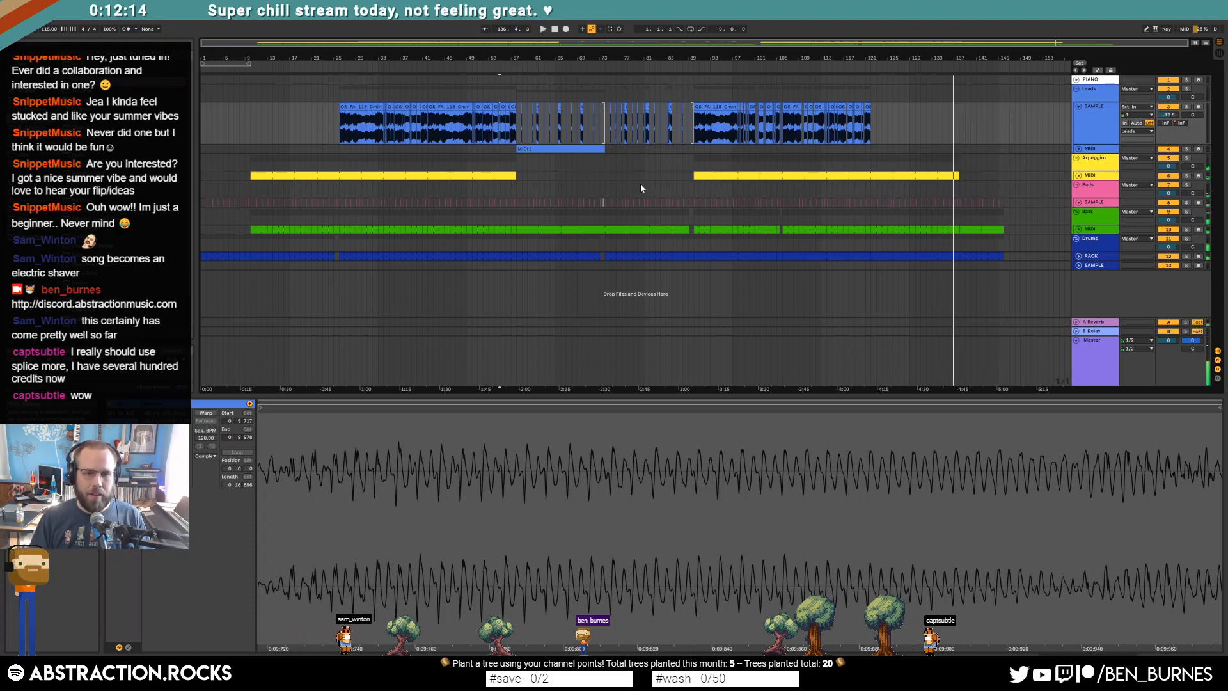
key("shift+Tab")
left_click(1079, 107)
left_click(1099, 143)
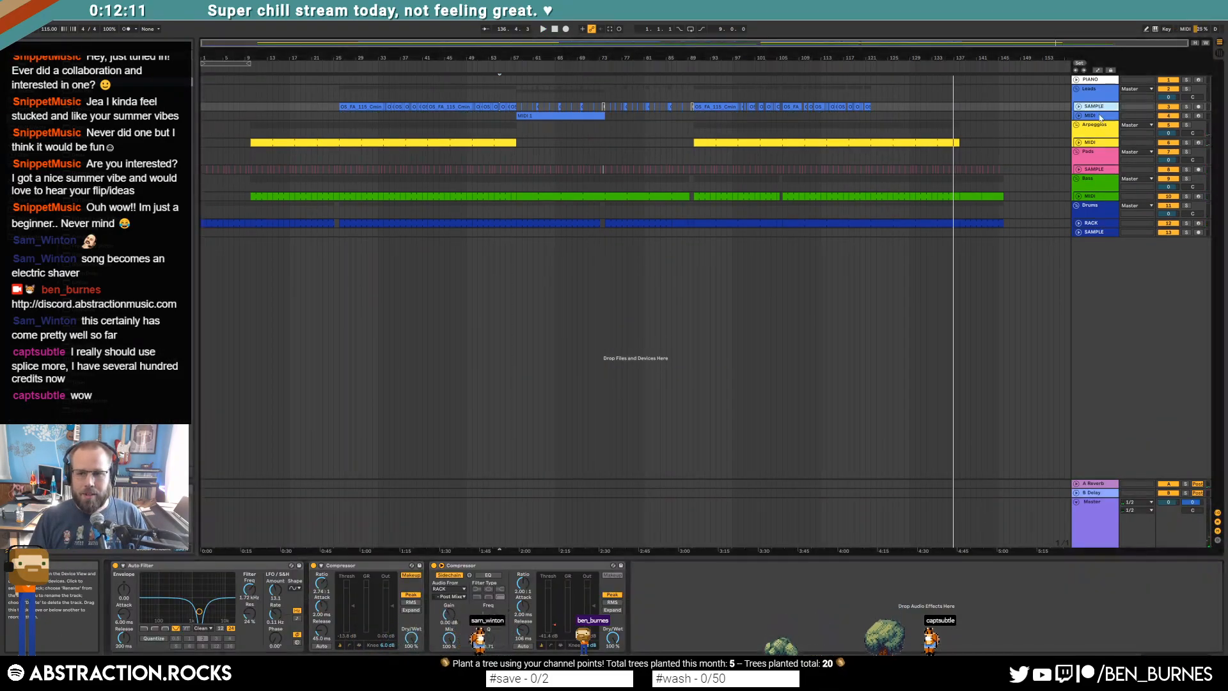
left_click(1095, 169)
left_click(1094, 198)
left_click(1094, 224)
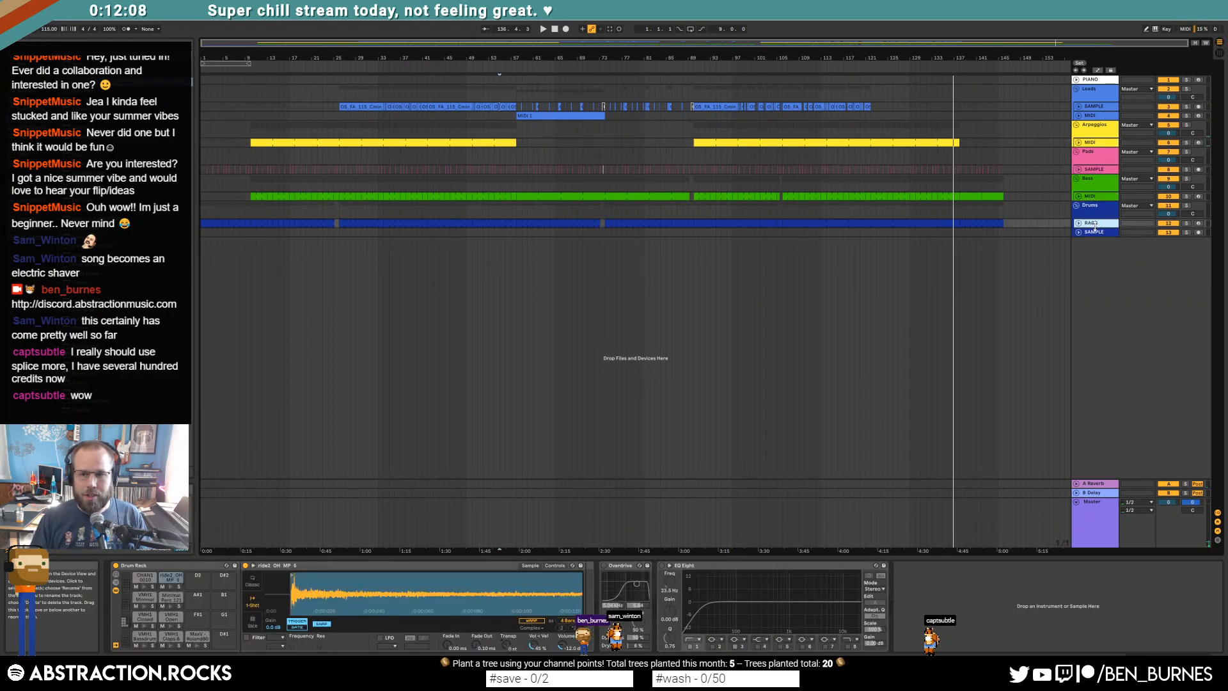
left_click(1096, 233)
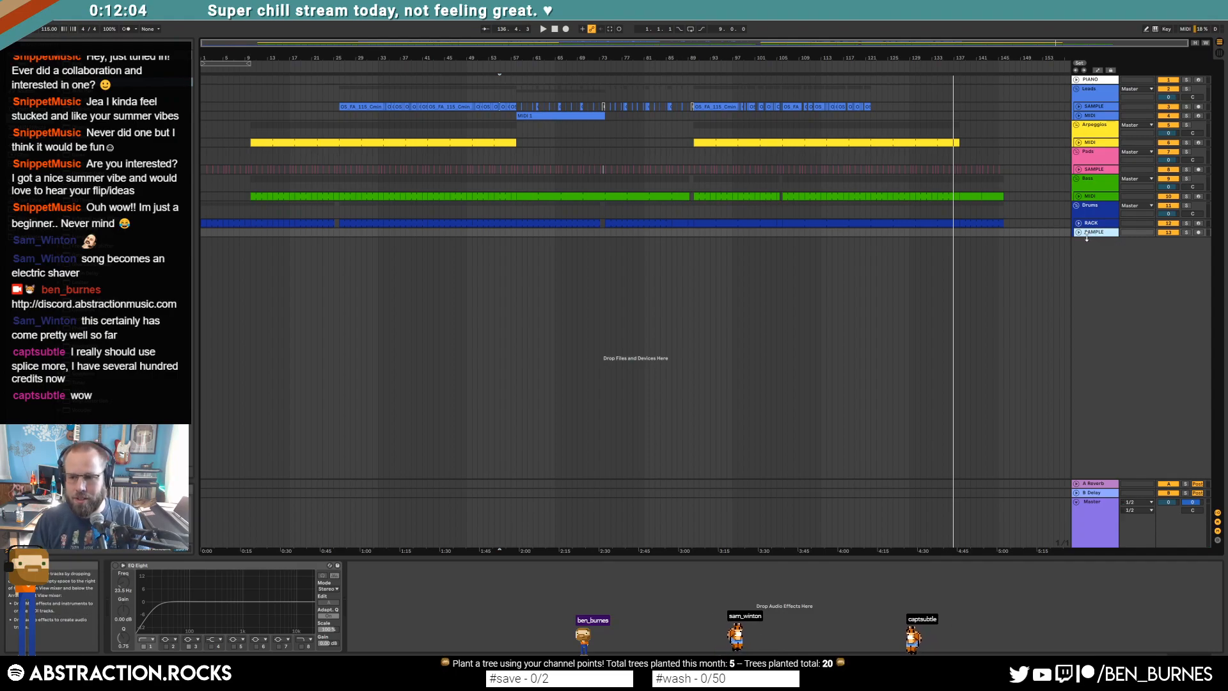
key("Delete")
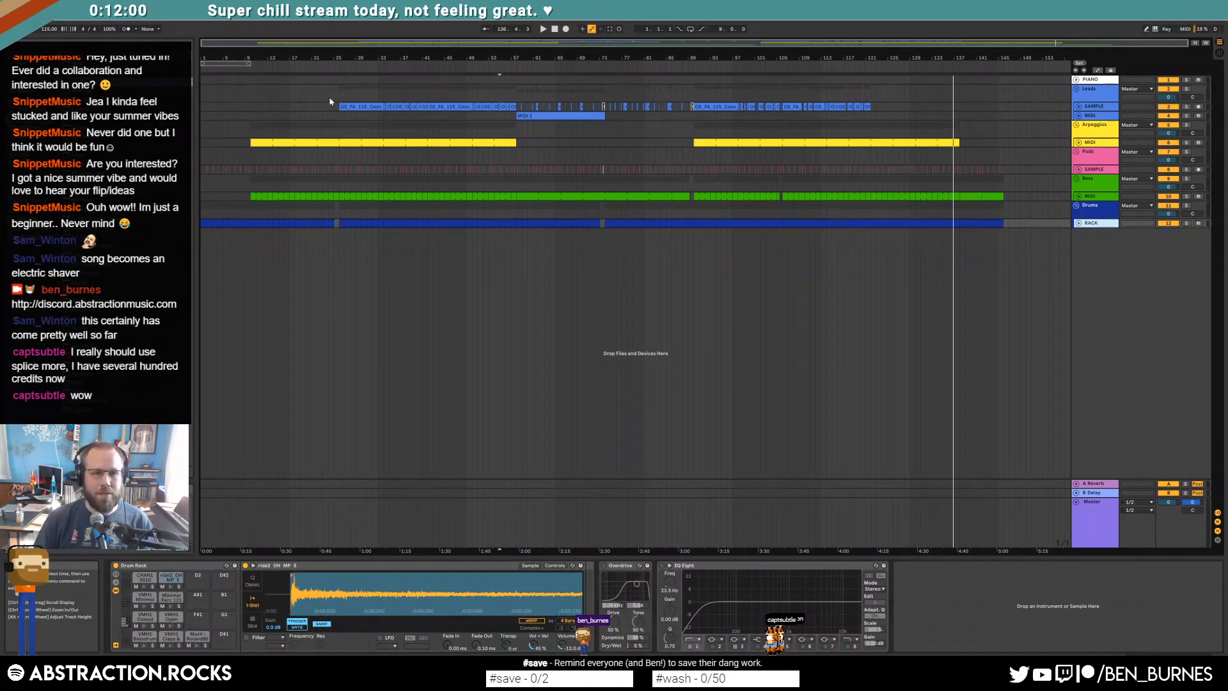
Step: Play the arrangement from the start and examine the notes of the lead MIDI clip in the middle section
left_click(554, 29)
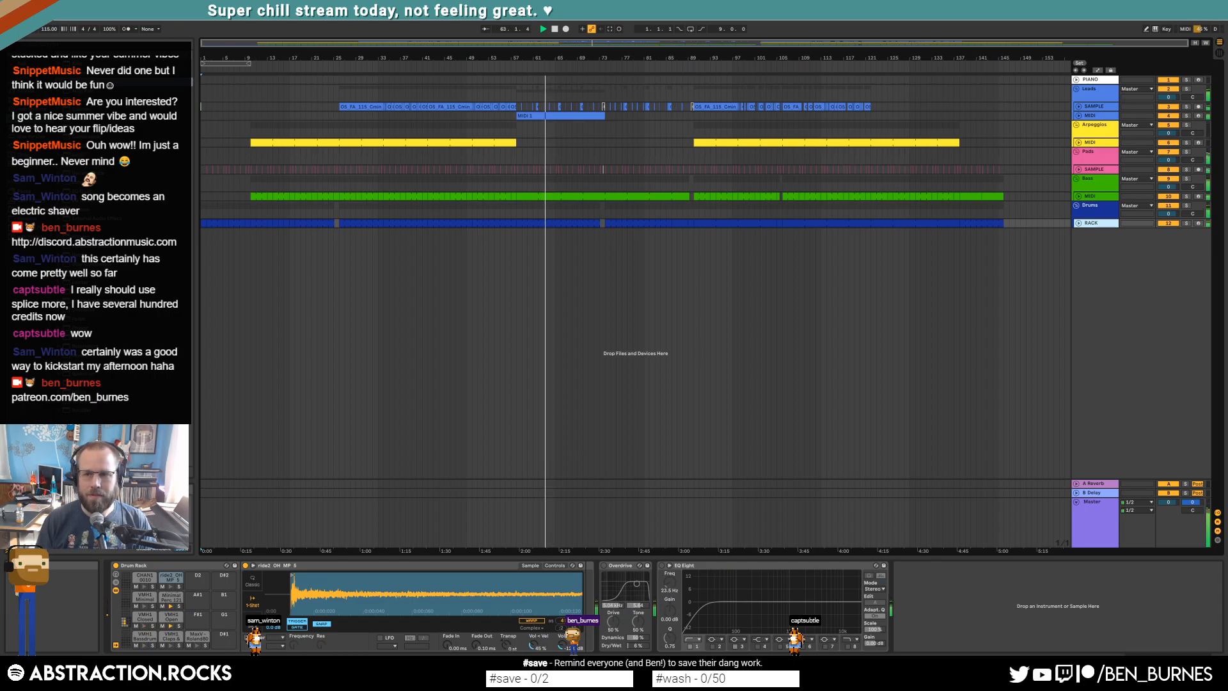
left_click(1091, 116)
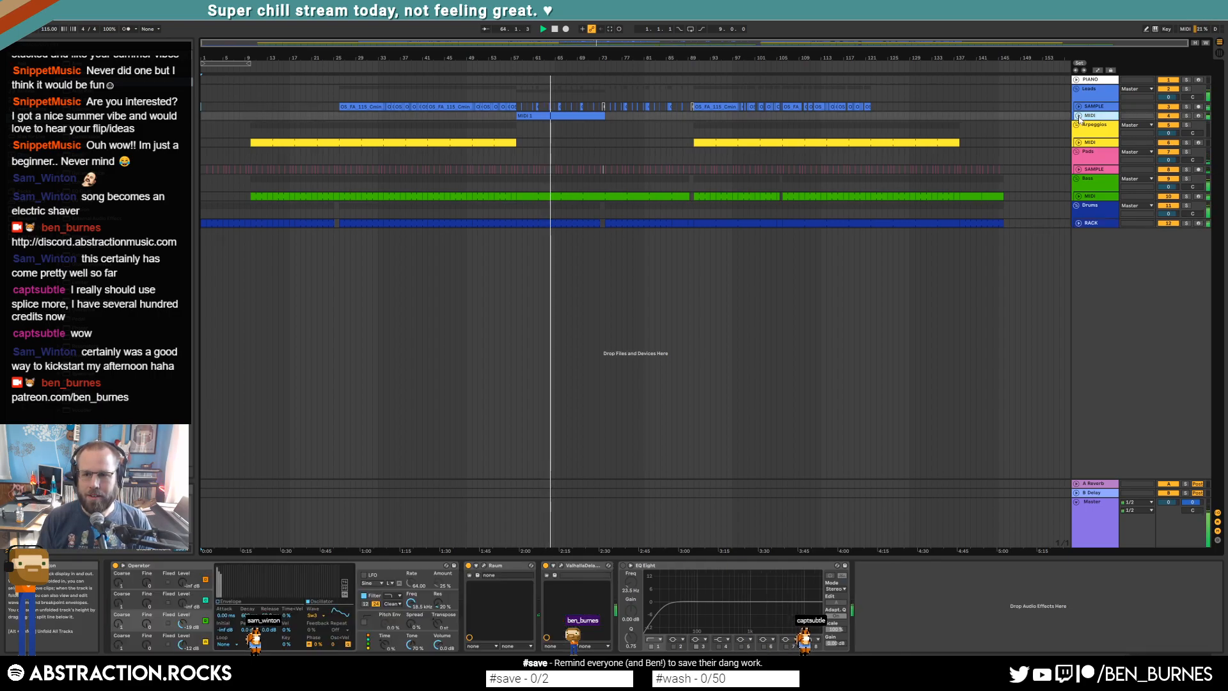
left_click(1079, 116)
double_click(602, 139)
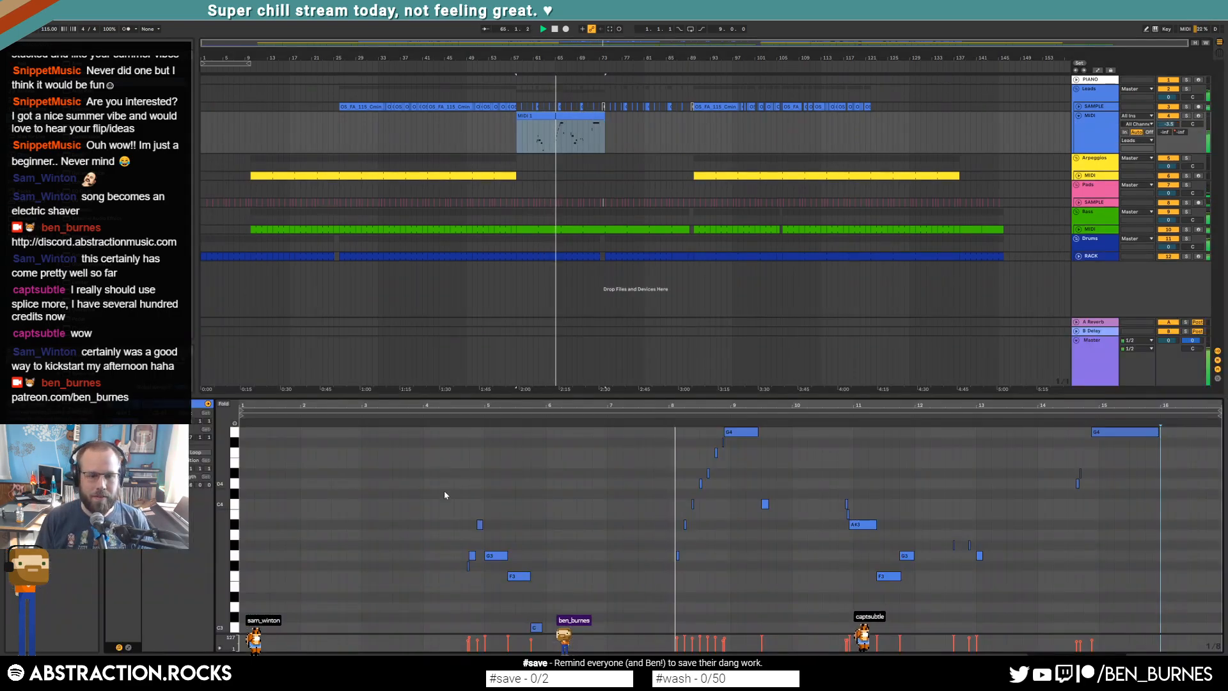
left_click_drag(473, 529, 534, 630)
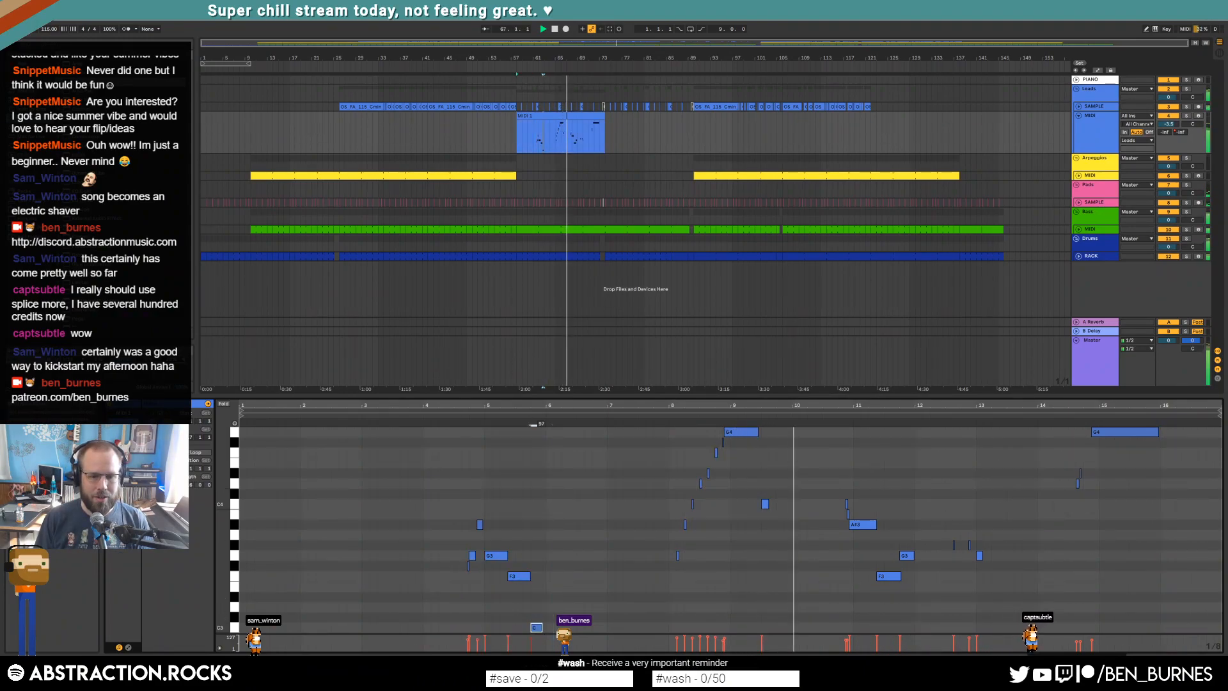
left_click(479, 524)
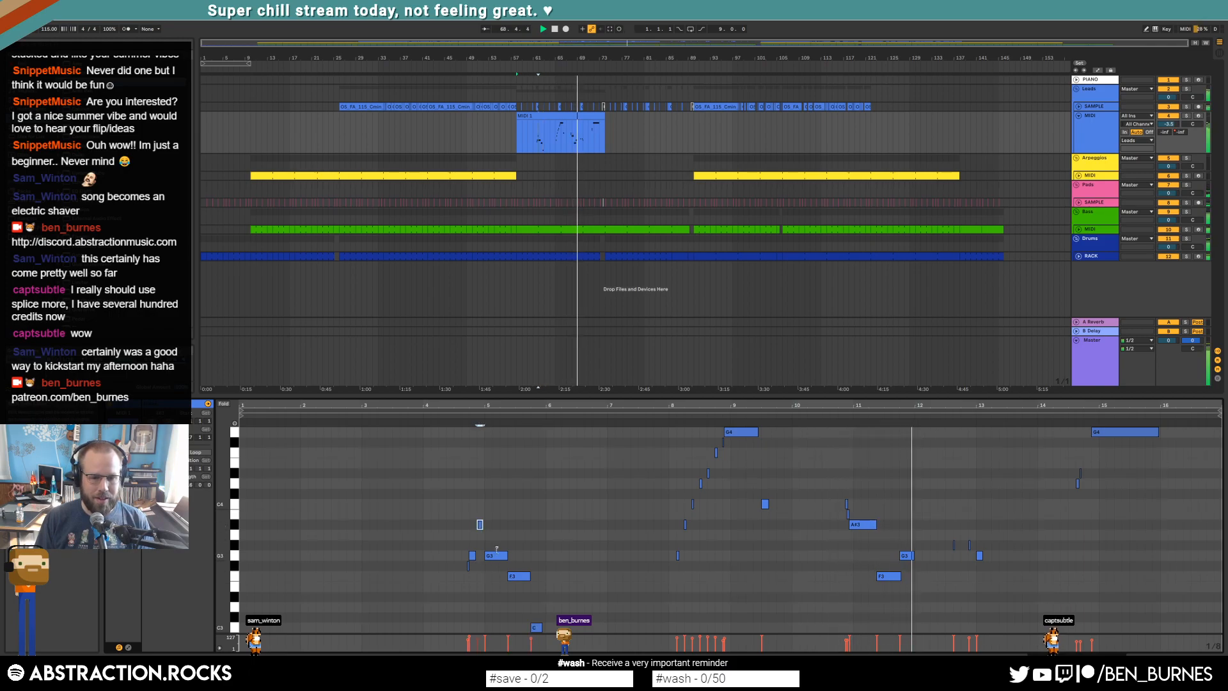
key("shift+Tab")
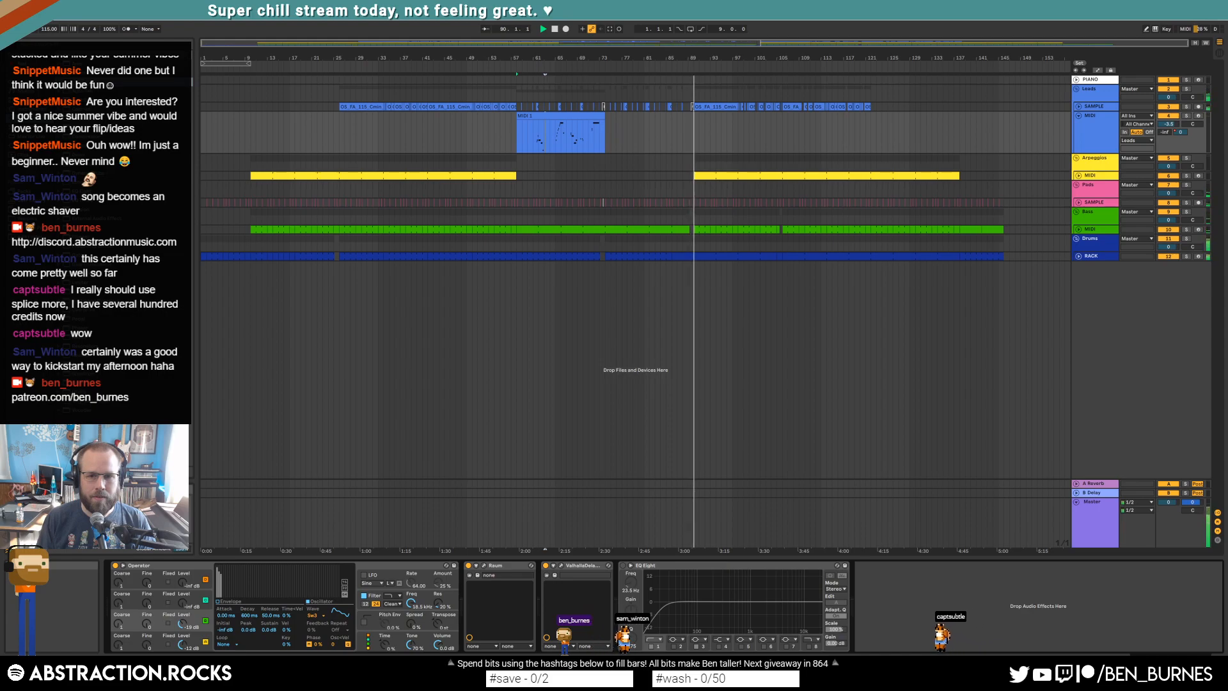
Step: Adjust the three CHAN1 0010 hits on the last beat of the drum clip just before the arpeggios return, and listen through
double_click(692, 256)
left_click(1106, 545)
left_click_drag(1016, 445, 1067, 436)
left_click_drag(1139, 444, 1140, 438)
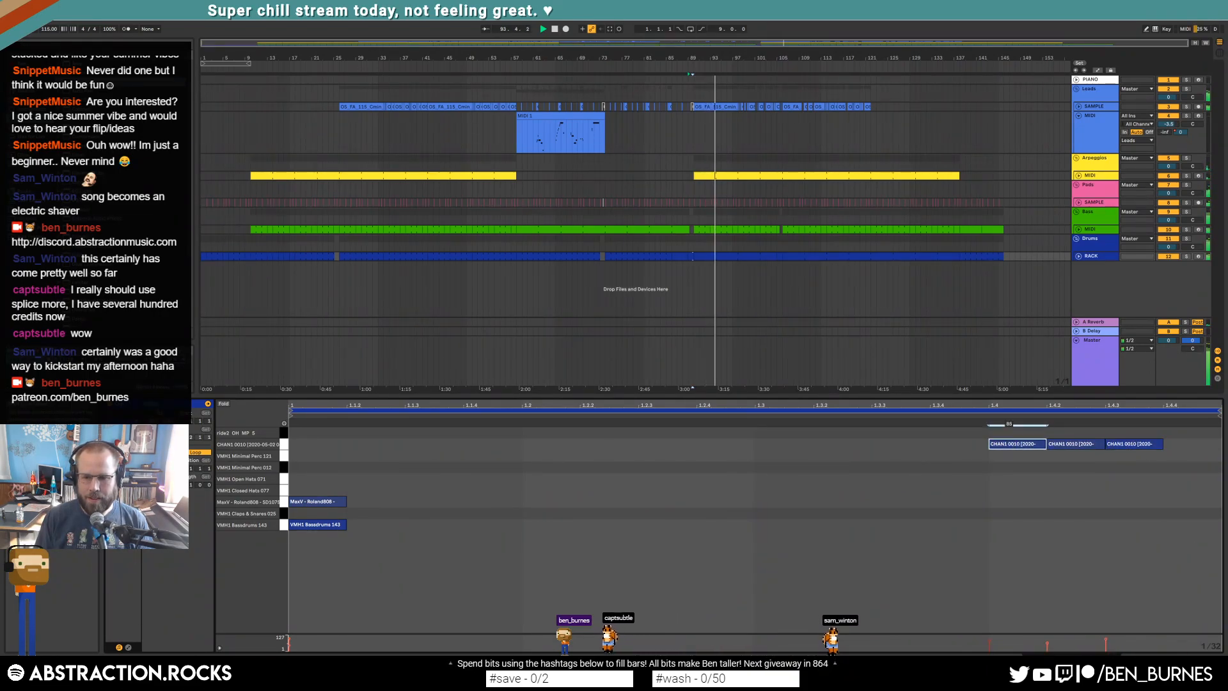
key("shift+Tab")
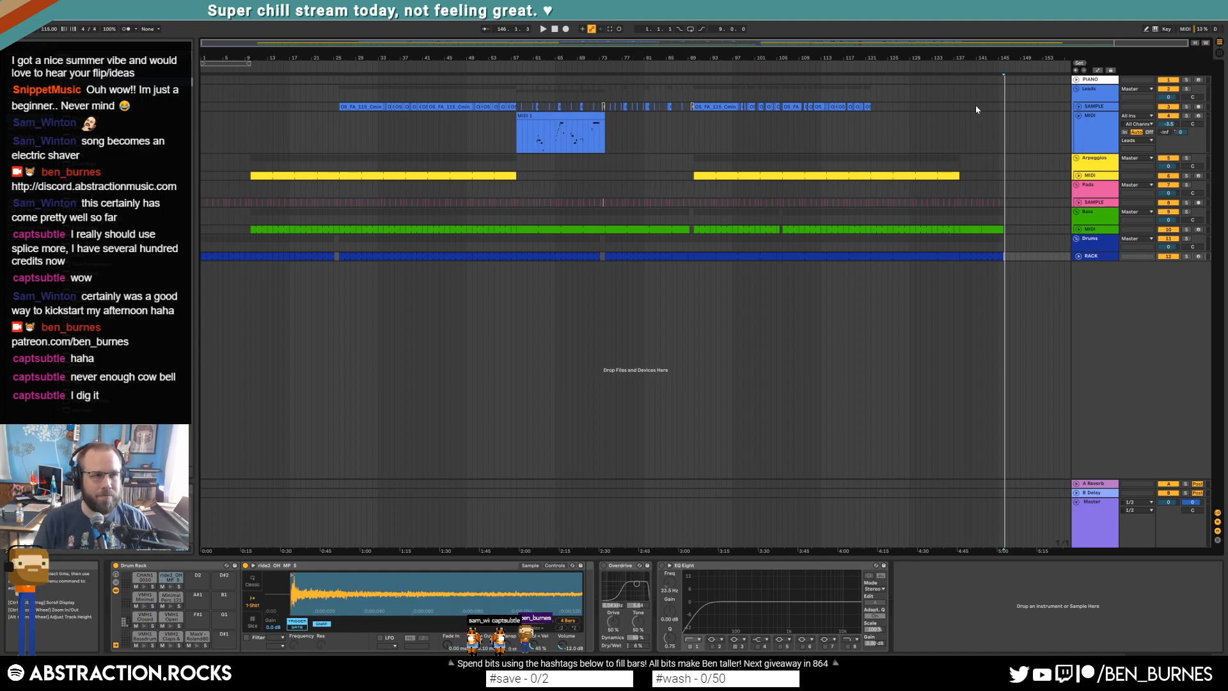
Step: Set the insert position on the lead sample track at the end of the arrangement
left_click(1007, 106)
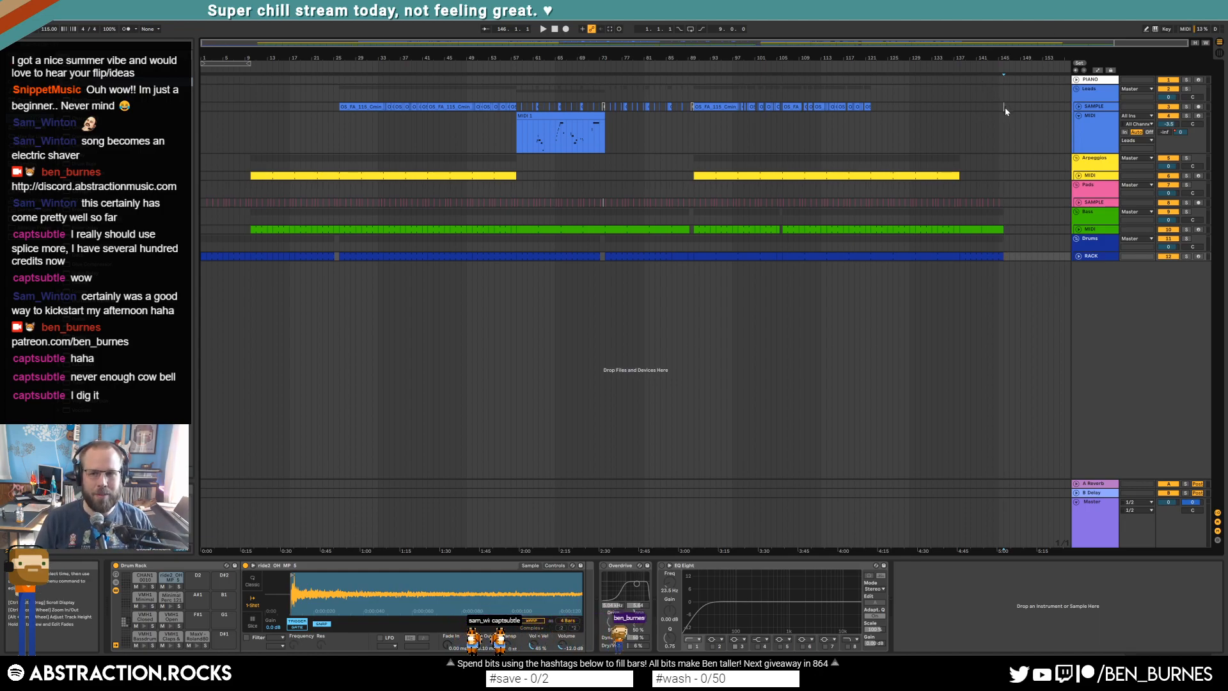